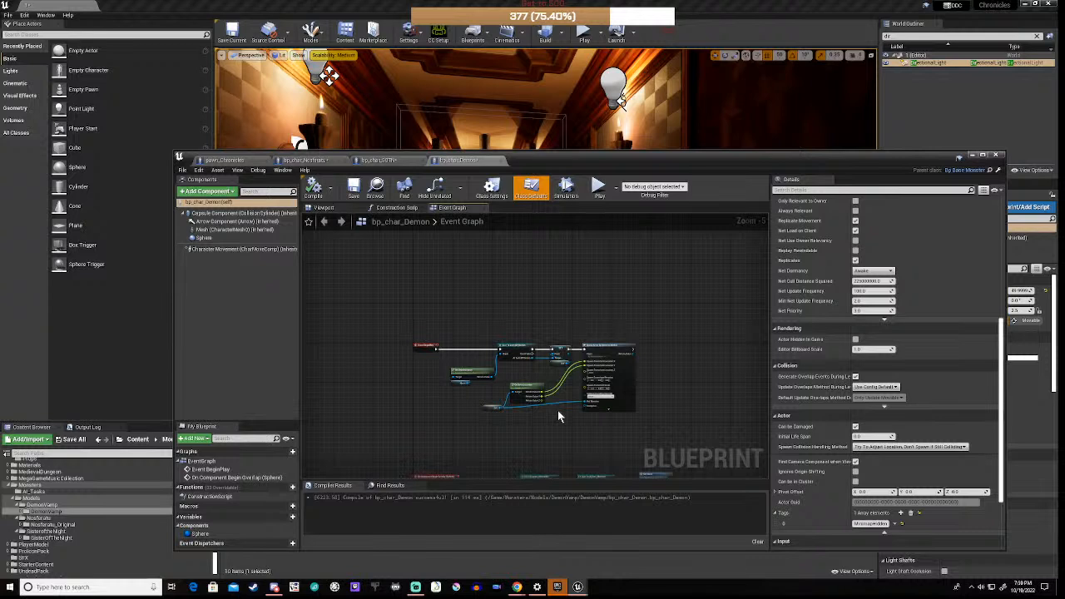
Step: Zoom out and recenter the bp_char_Demon Event Graph, then raise the editor to show DemonVamp assets
scroll(559, 416, down, 2)
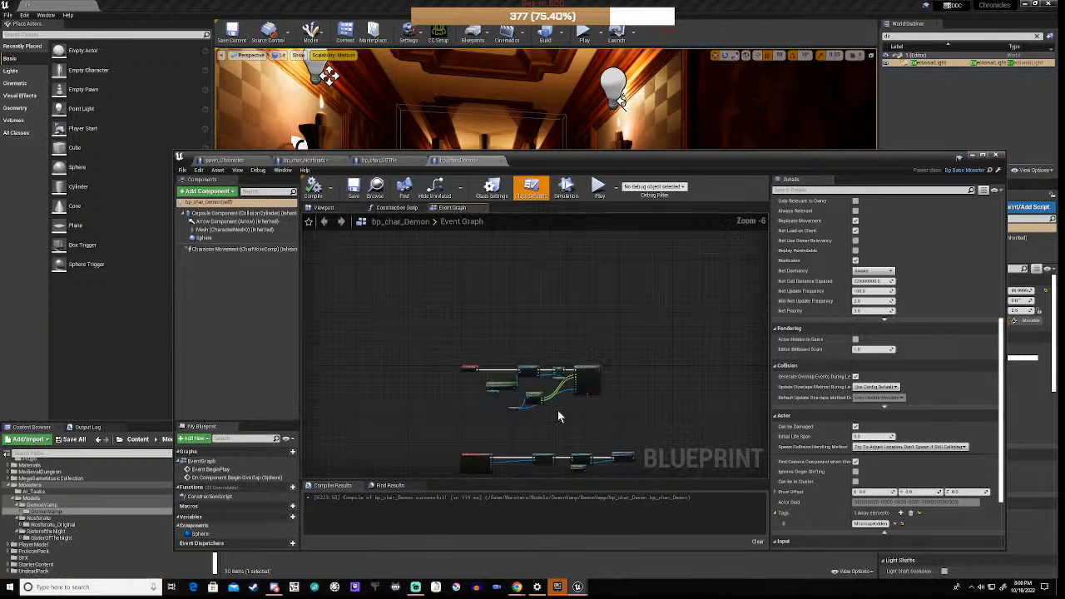
right_drag(557, 423, 551, 357)
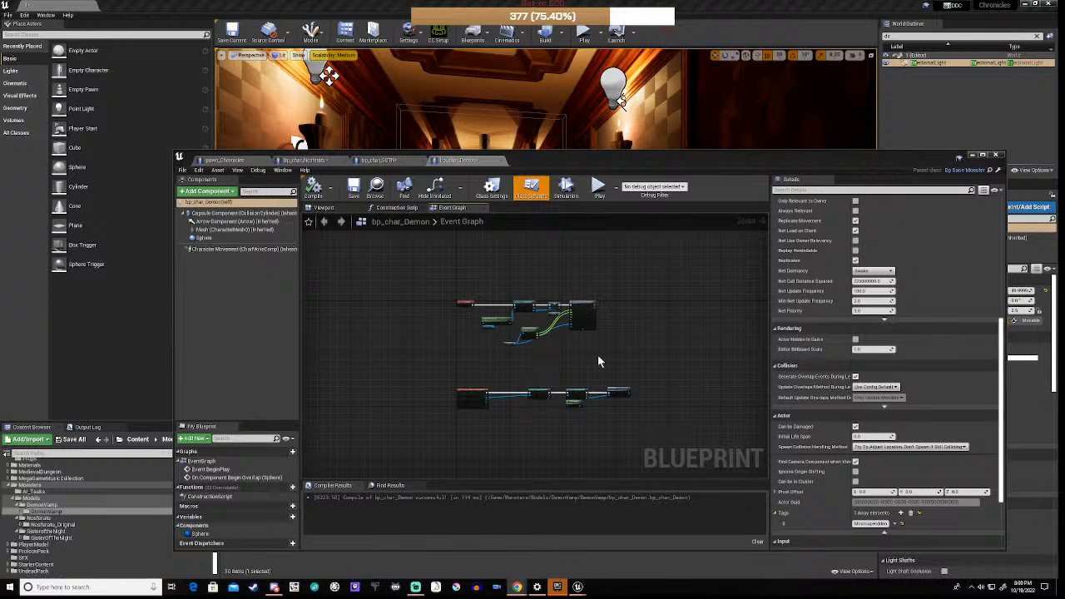
scroll(649, 356, down, 1)
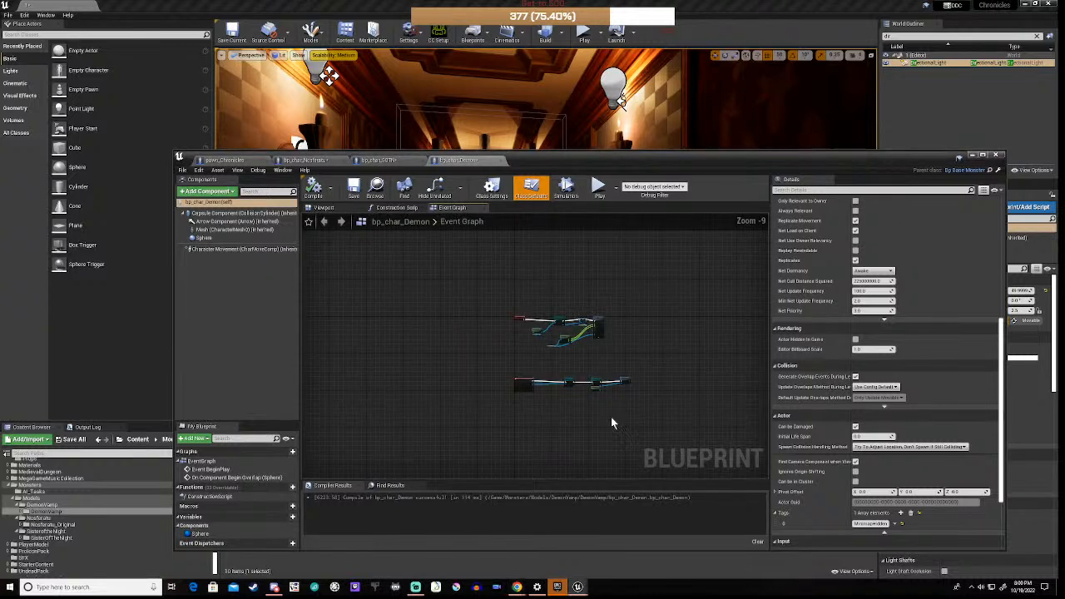
scroll(579, 379, down, 1)
right_drag(578, 378, 570, 362)
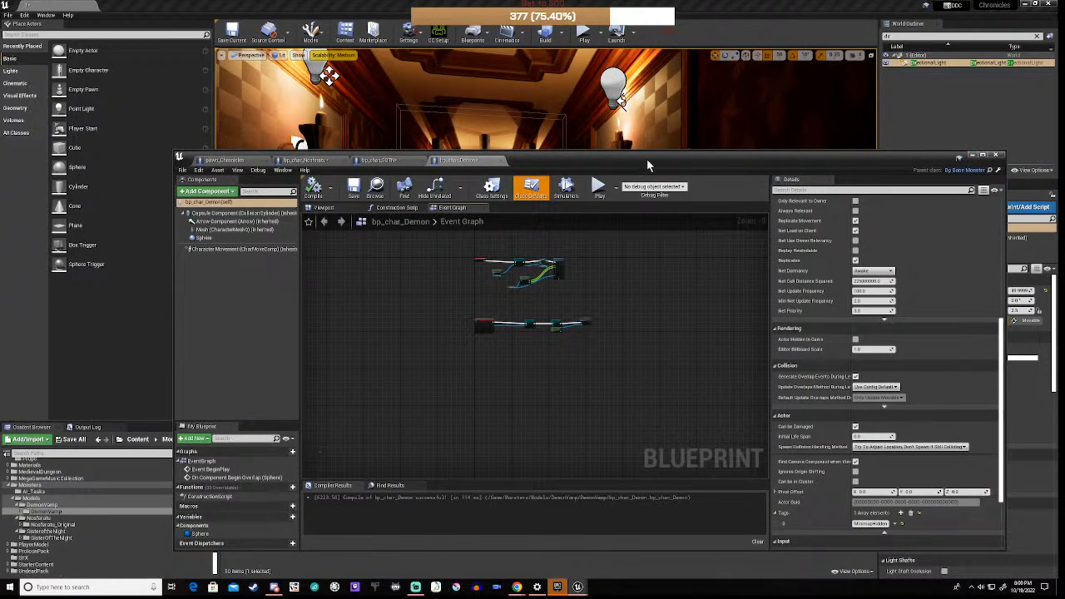
drag(647, 159, 658, 33)
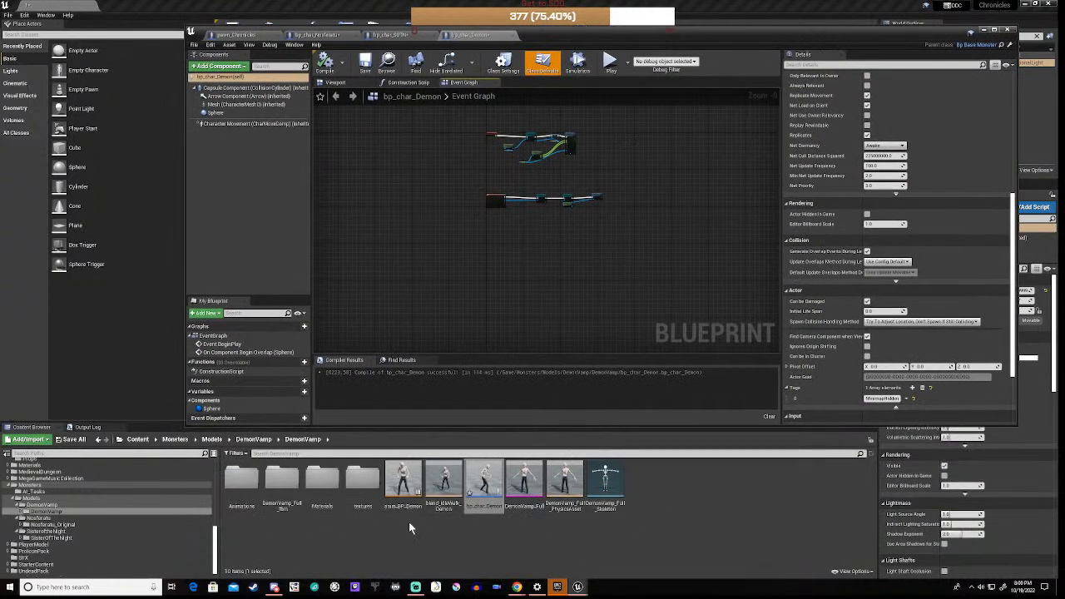
Step: Open anim_BP_Demon, frame its Event Graph nodes, then browse to the Nosferatu_Original folder
click(461, 537)
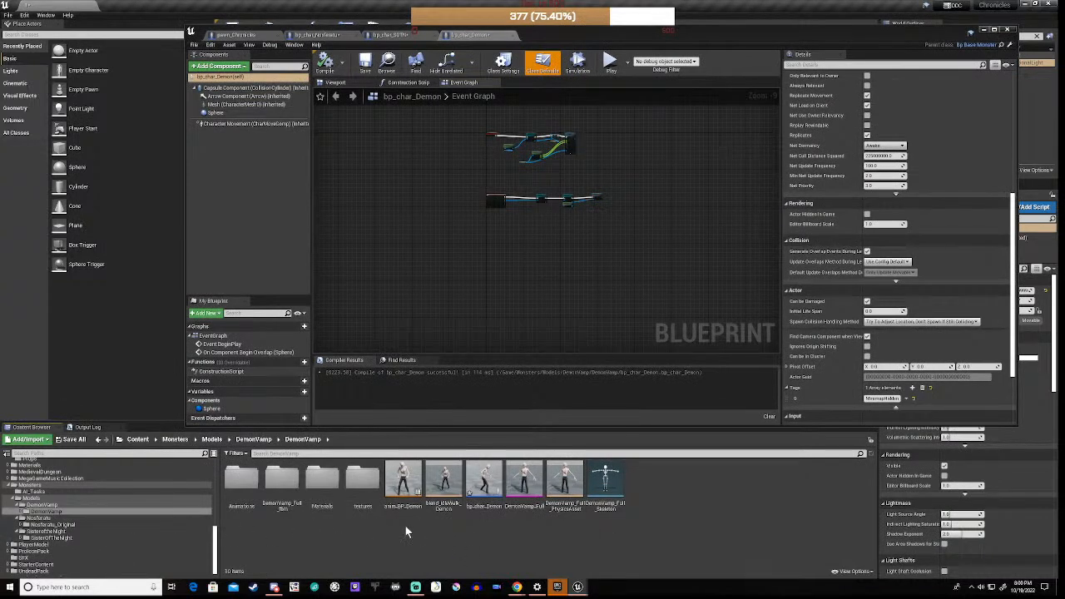
mouse_move(404, 481)
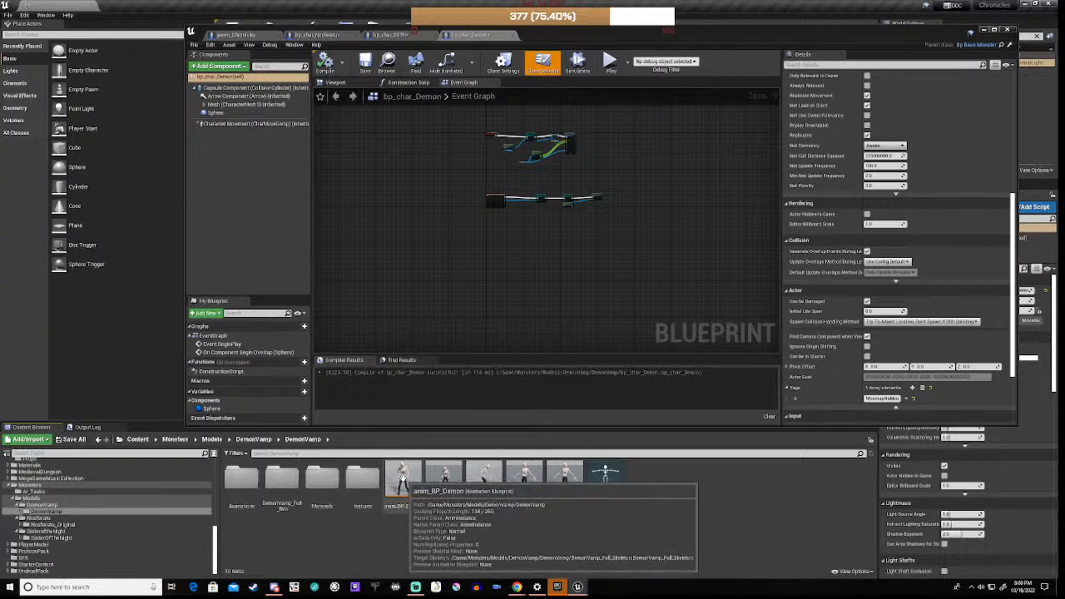
double_click(403, 481)
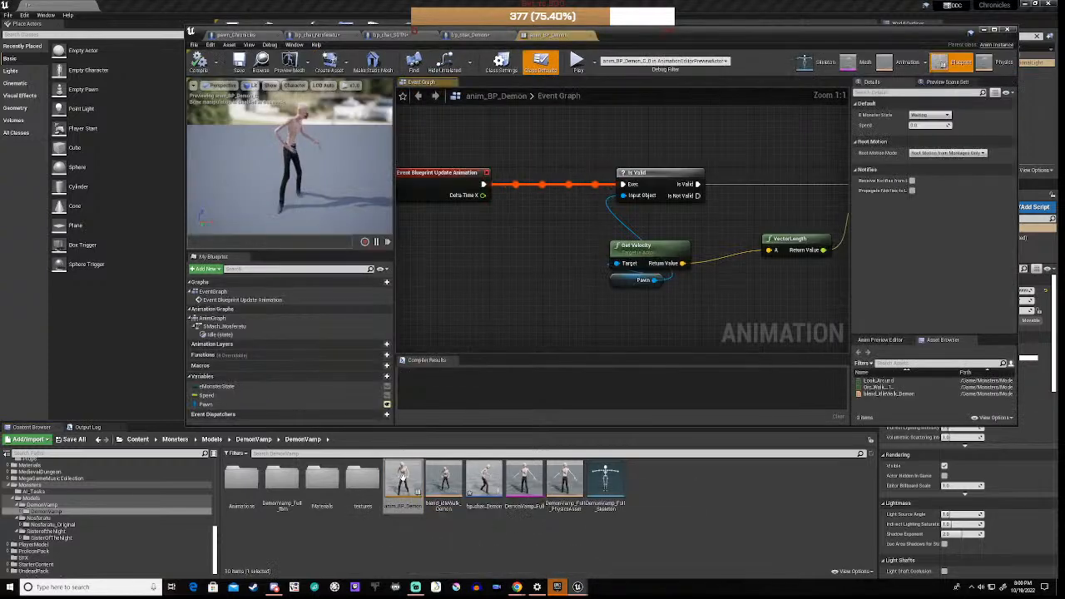
scroll(543, 262, down, 4)
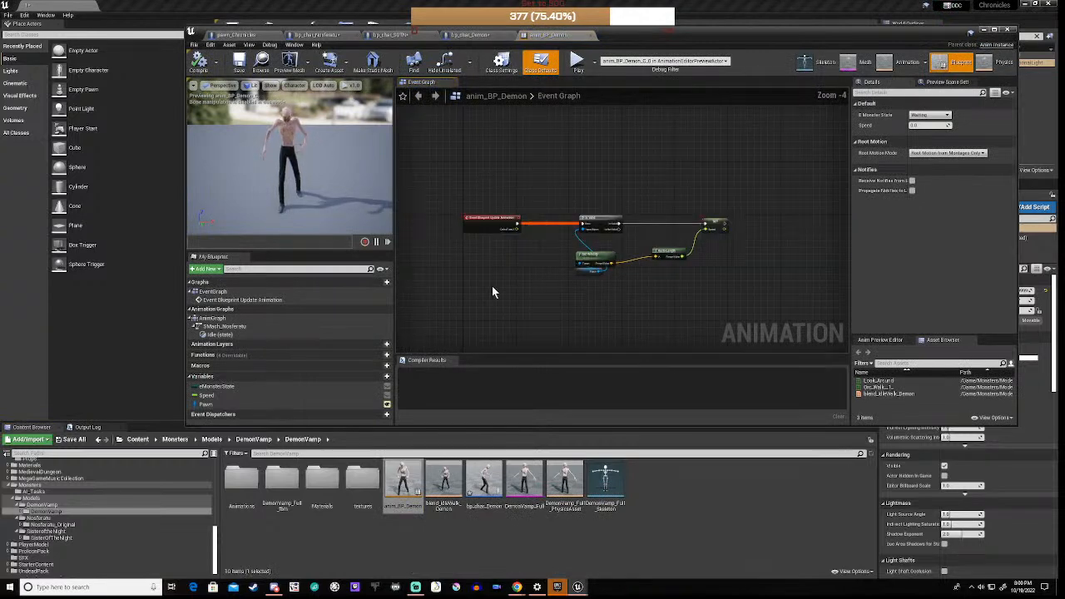
right_drag(493, 289, 540, 280)
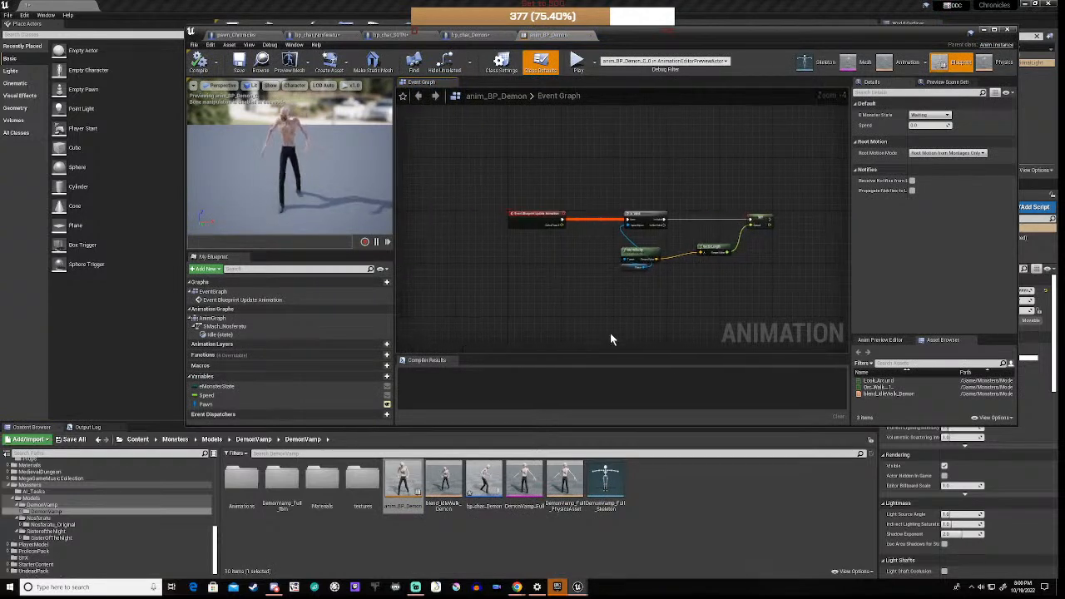
click(54, 525)
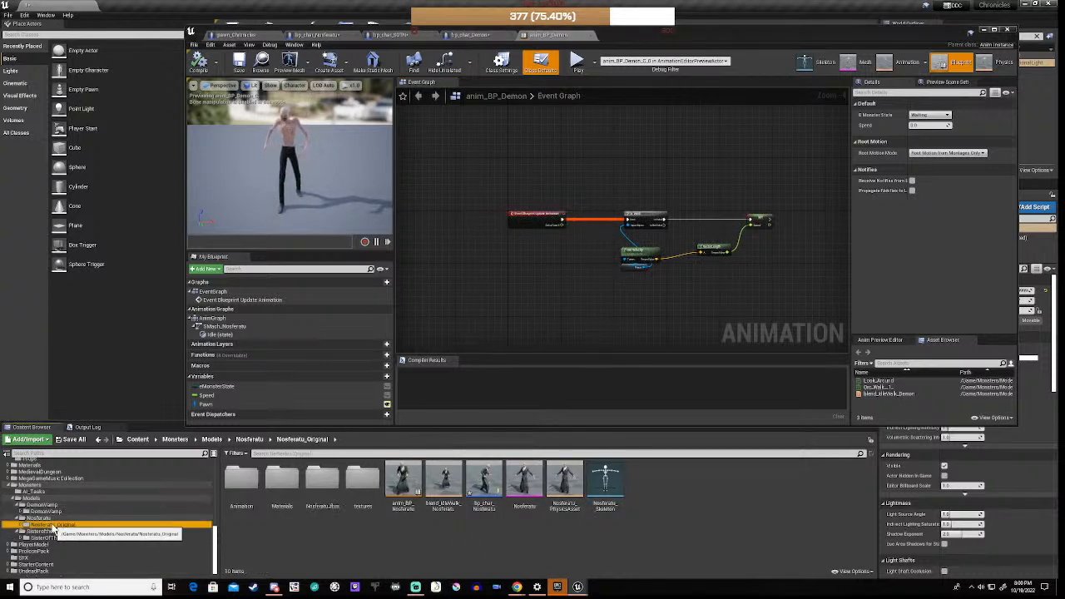
Step: Open anim_BP_Nosferatu and add a new variable named FootstepCues
double_click(407, 490)
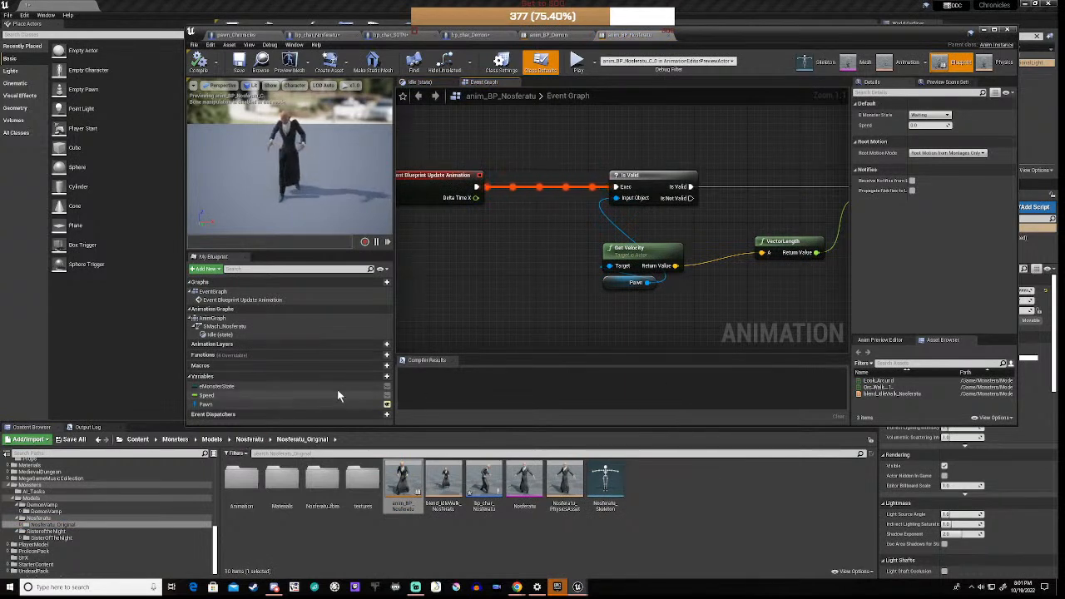
click(383, 378)
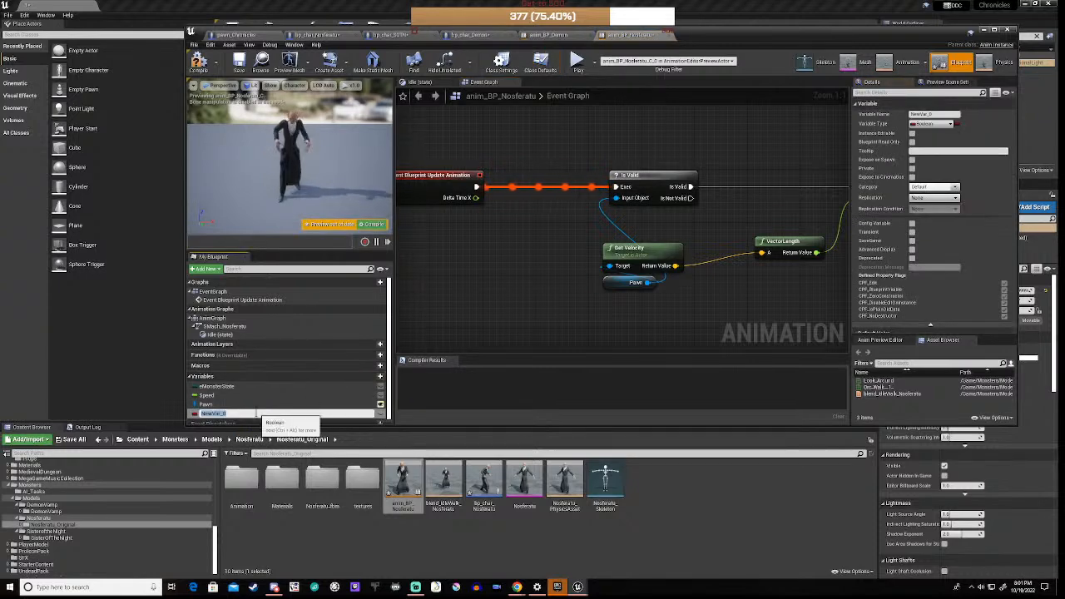
text(I)
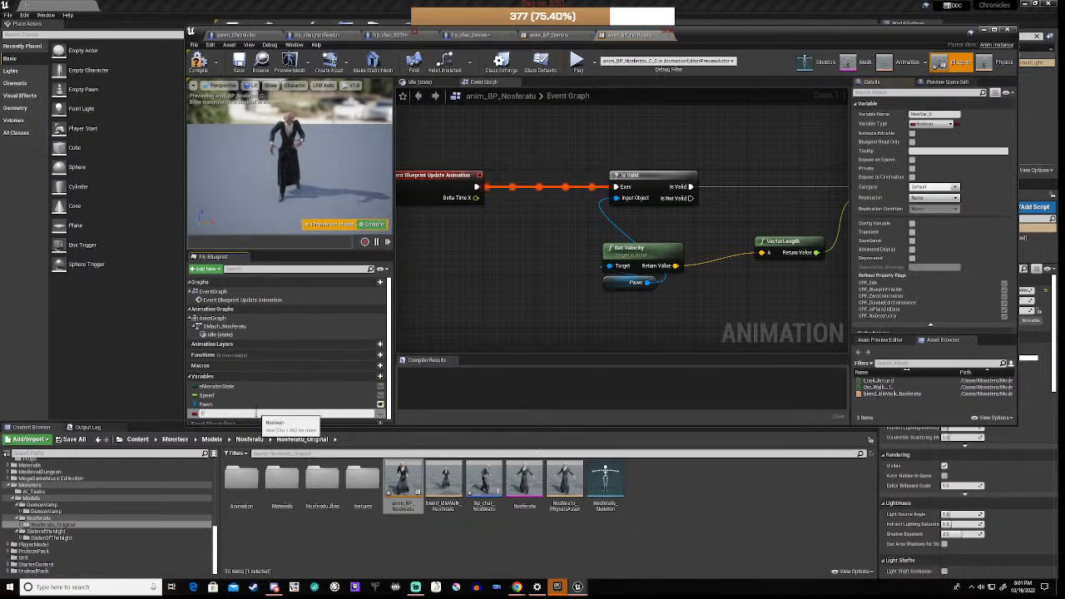
text(oots)
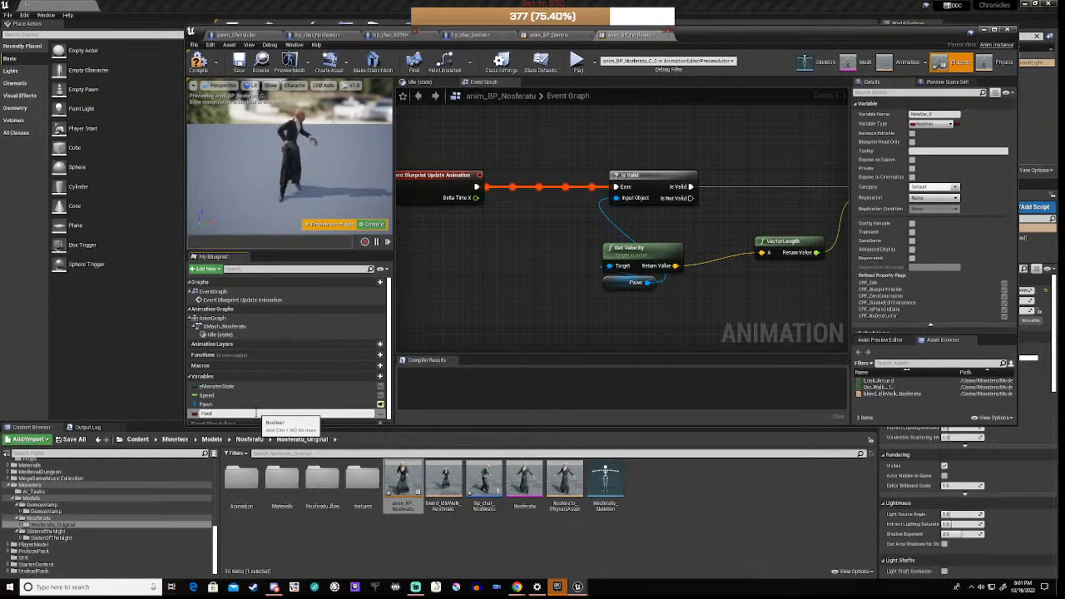
text(tep)
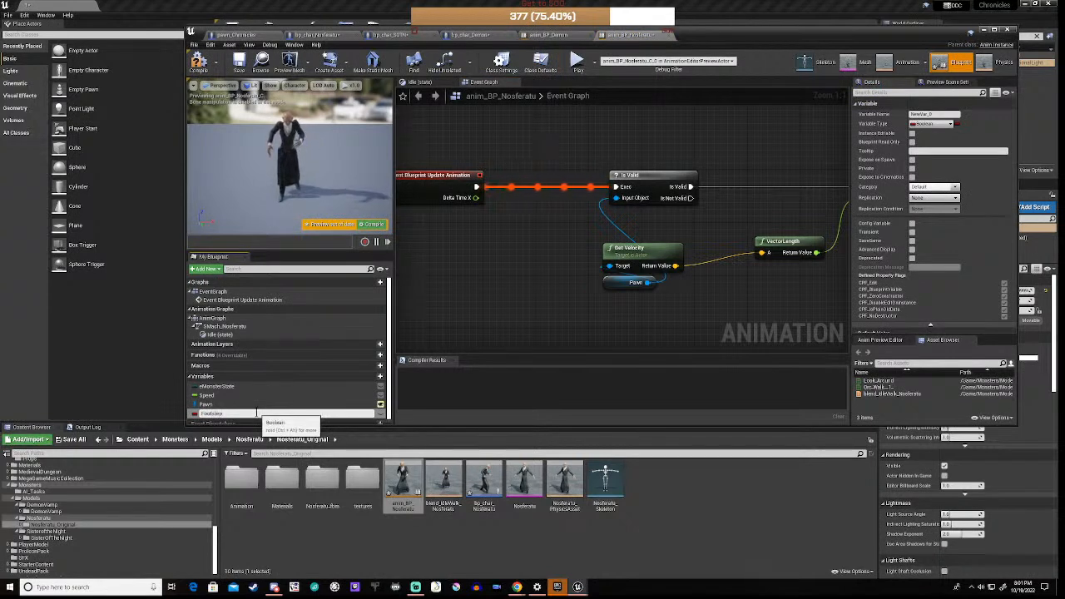
text(Cues)
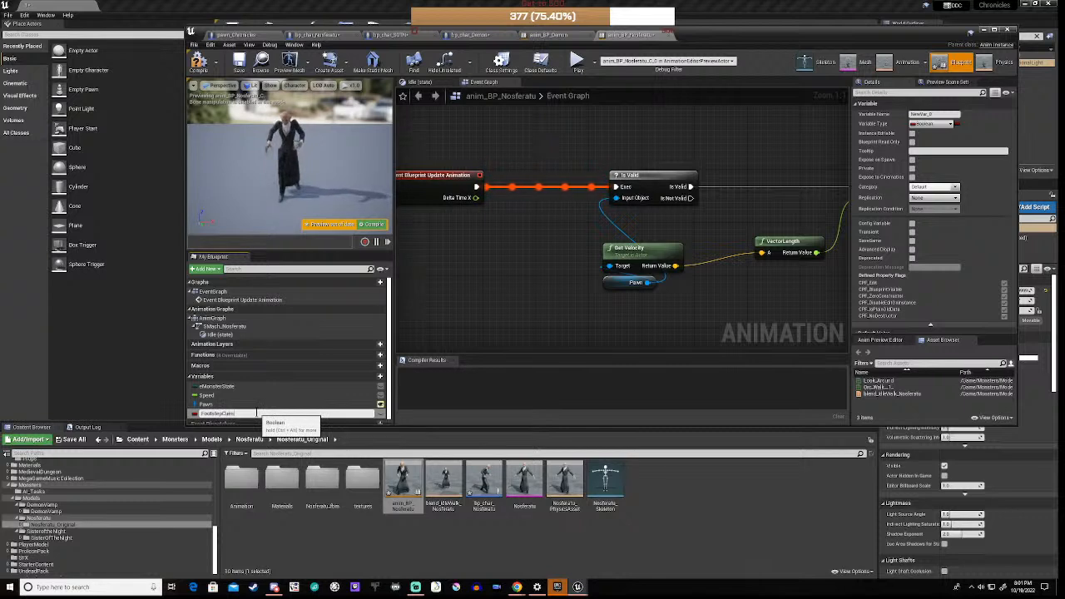
key(Return)
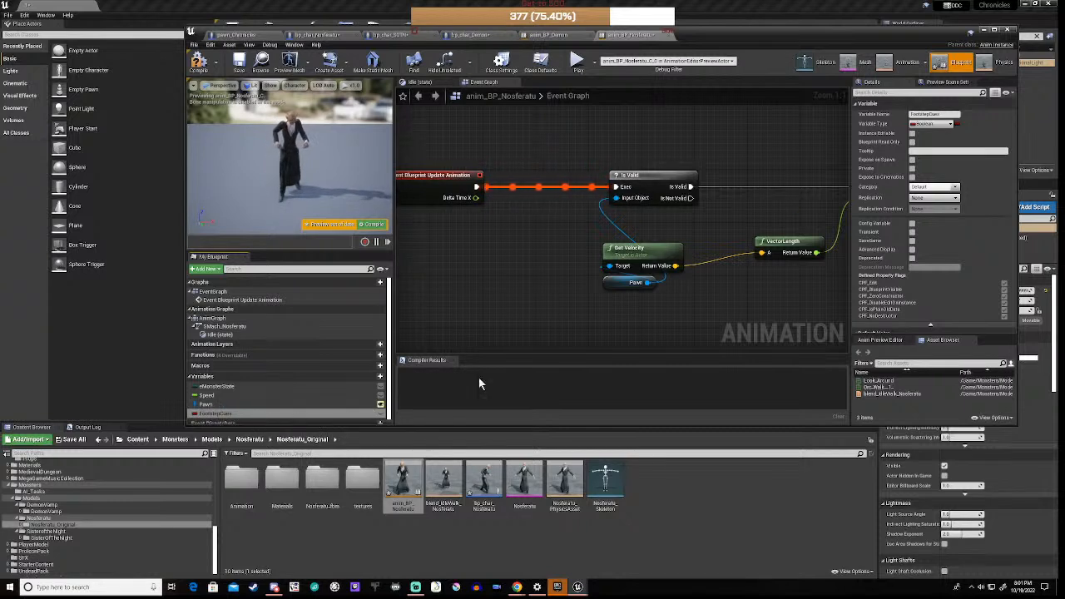
Step: Search the variable types for 'sound' and set FootstepCues to Sound Cue Object Reference
click(929, 124)
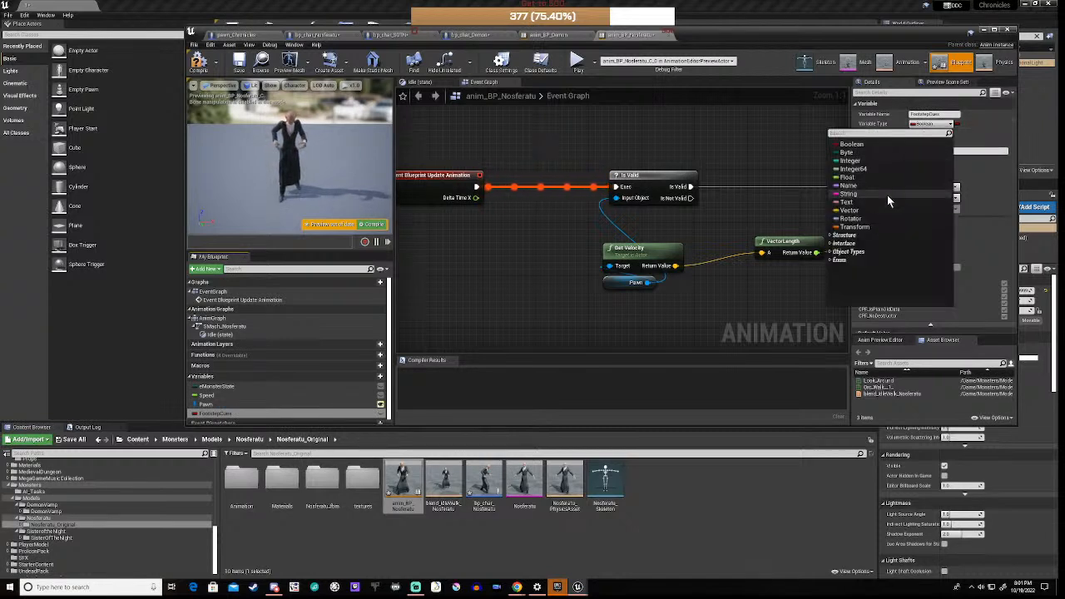
text(sounds)
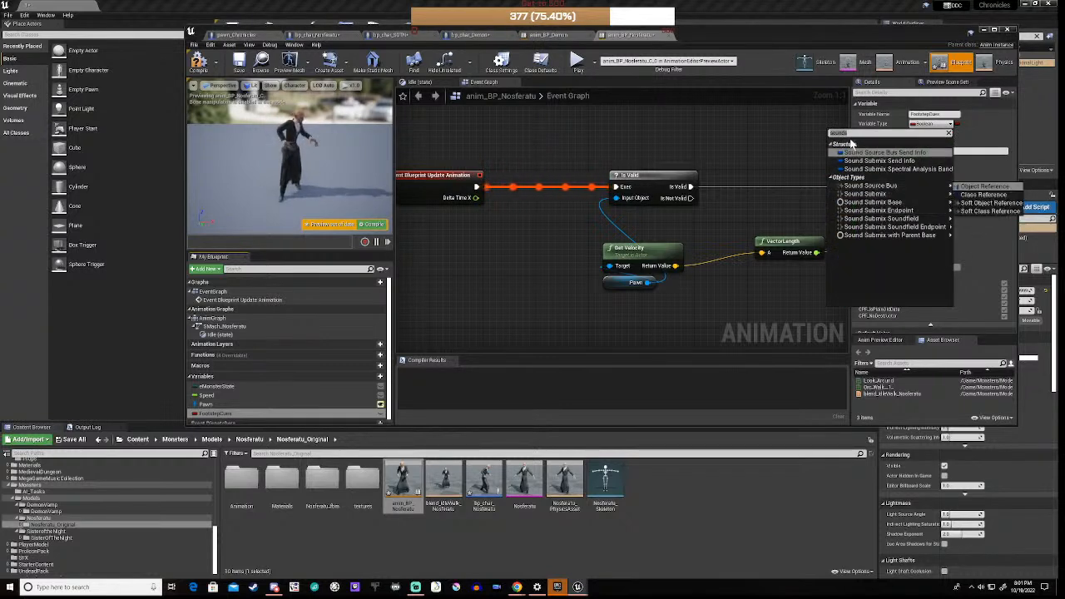
click(852, 134)
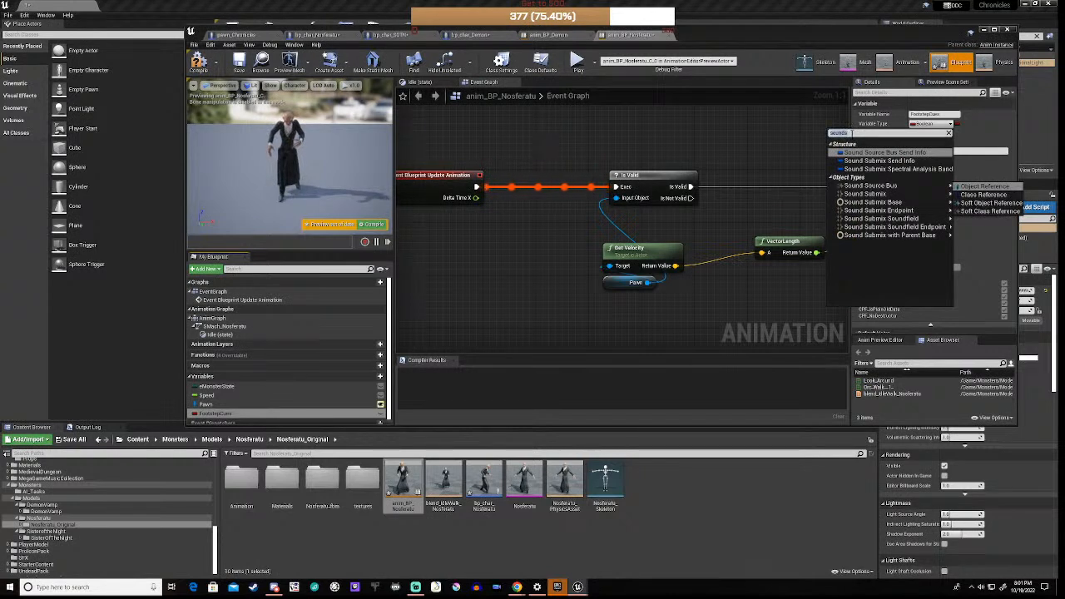
click(851, 133)
key(BackSpace)
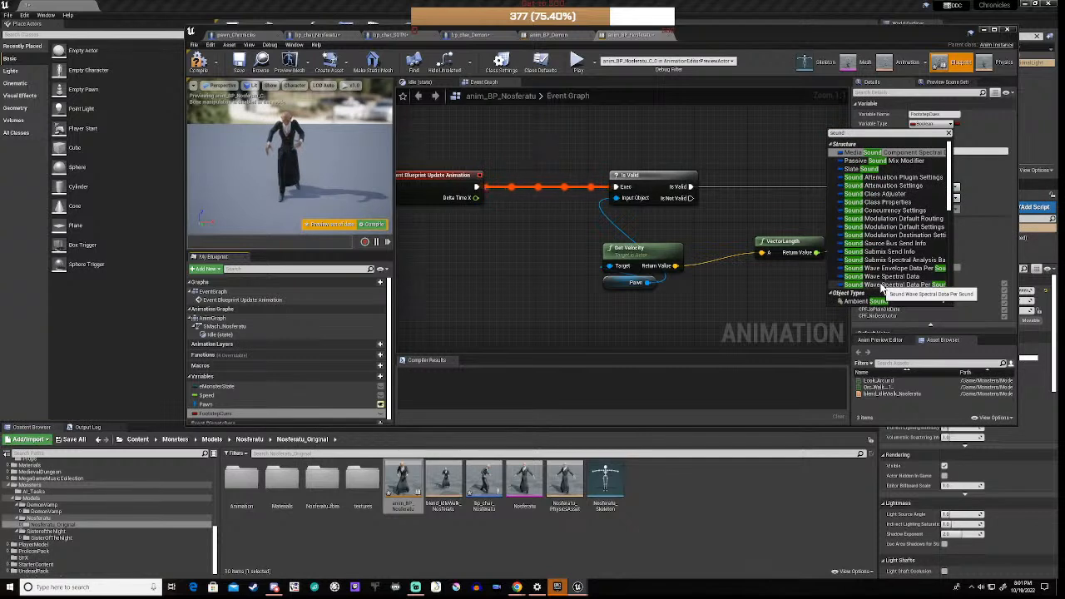
scroll(889, 225, down, 4)
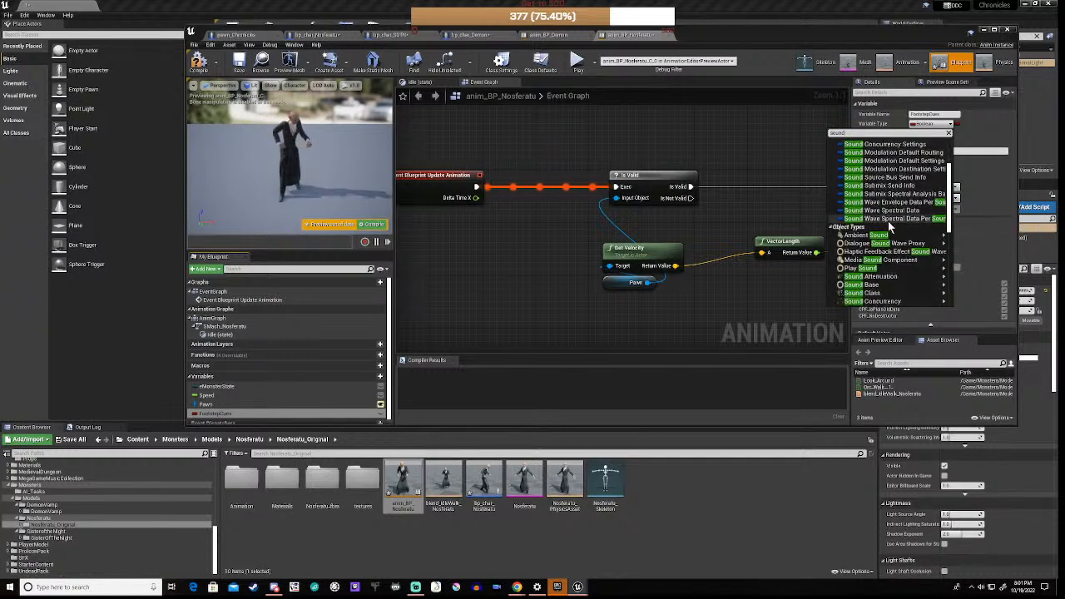
scroll(890, 225, down, 1)
mouse_move(891, 257)
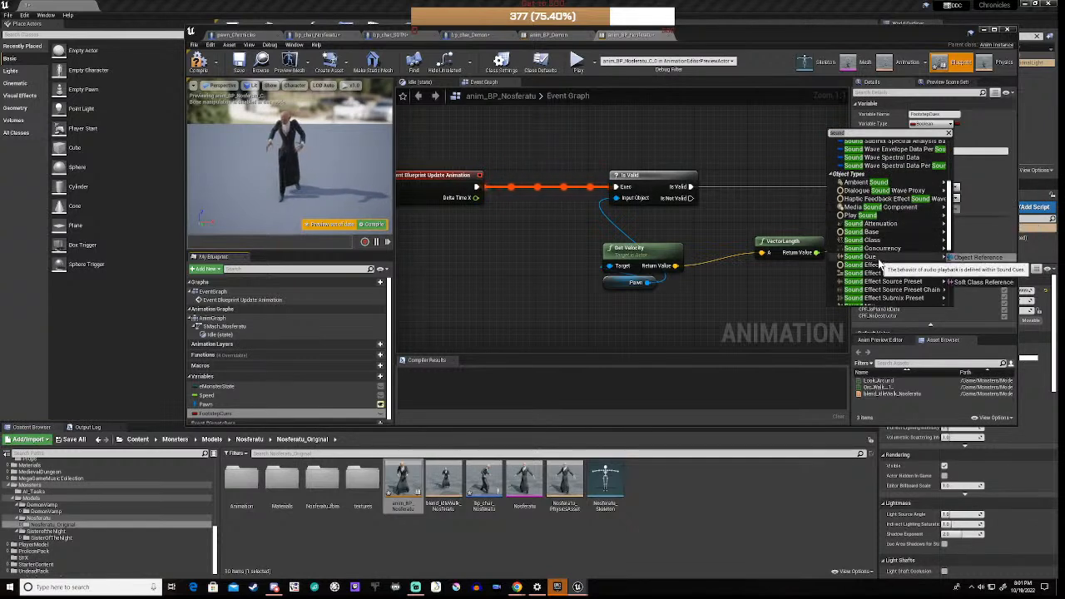
click(983, 258)
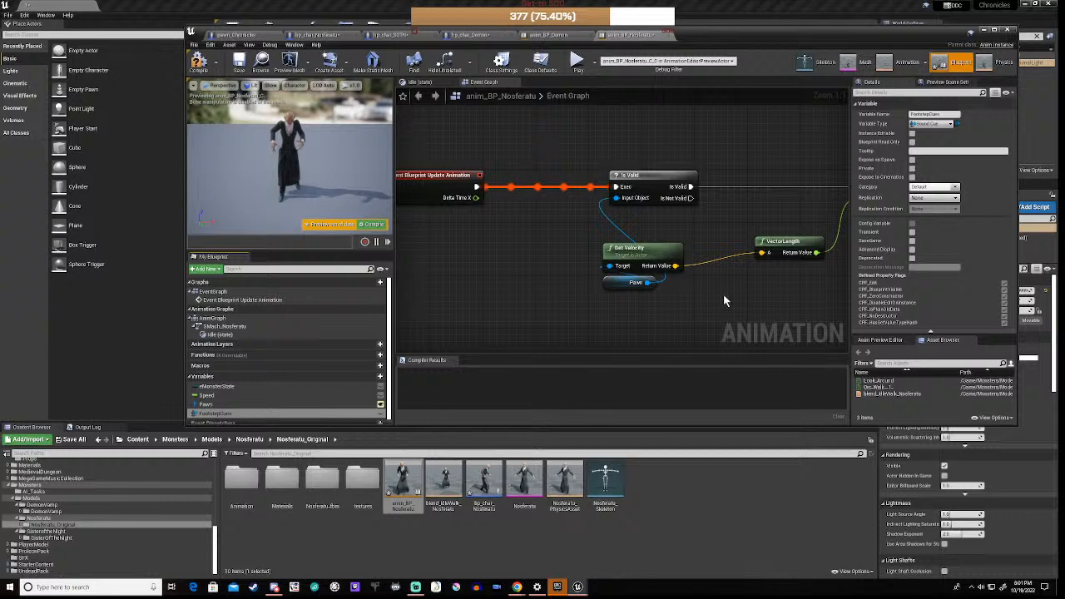
Step: Tidy the Speed chain by repositioning the Get Velocity, Pawn and VectorLength nodes
right_drag(723, 297, 677, 310)
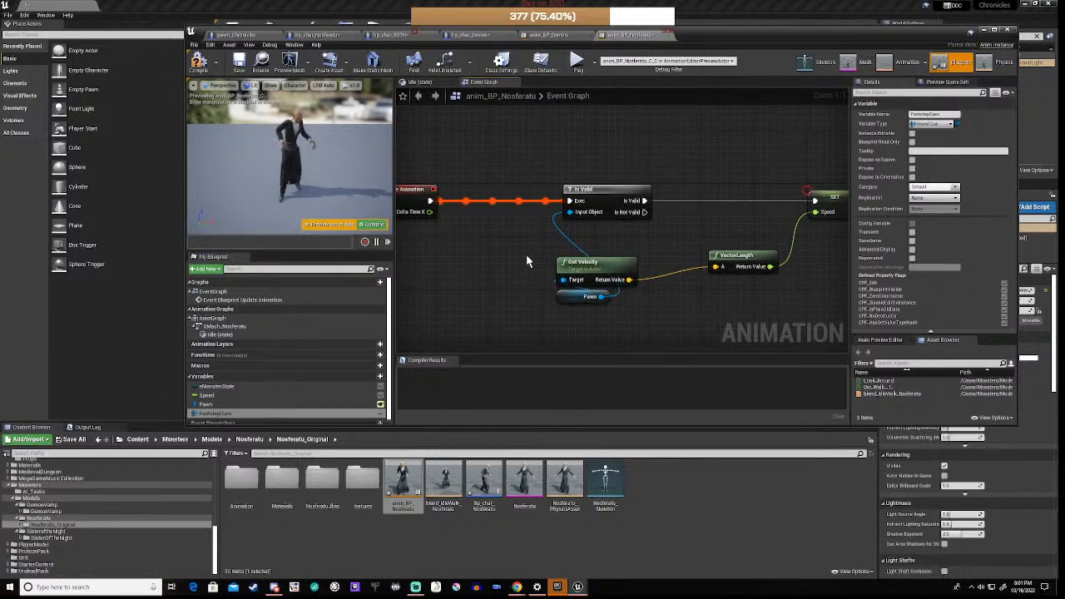
drag(526, 254, 675, 315)
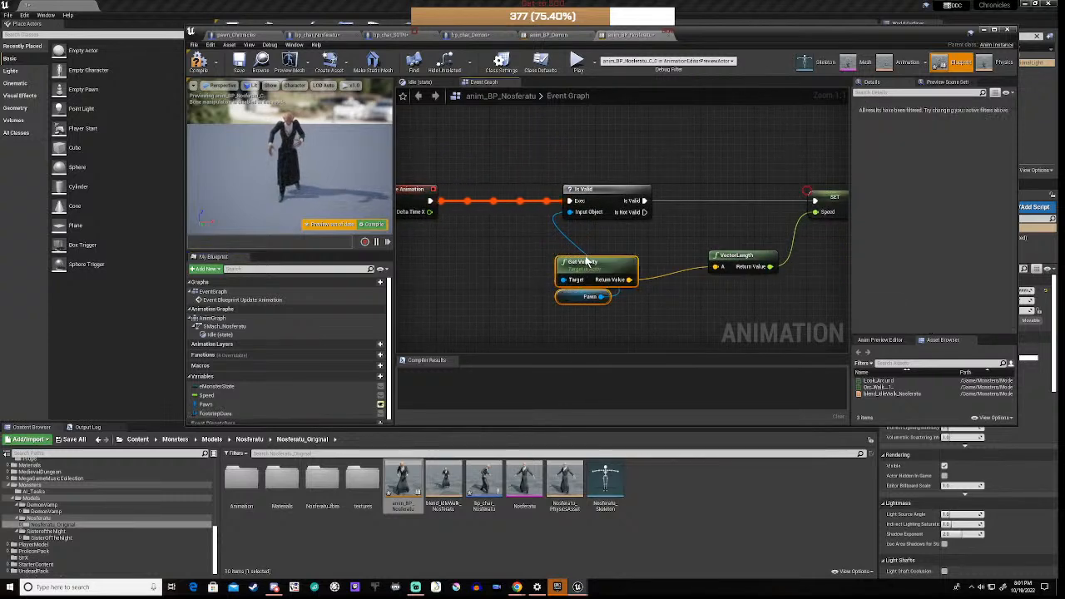
drag(600, 267, 615, 225)
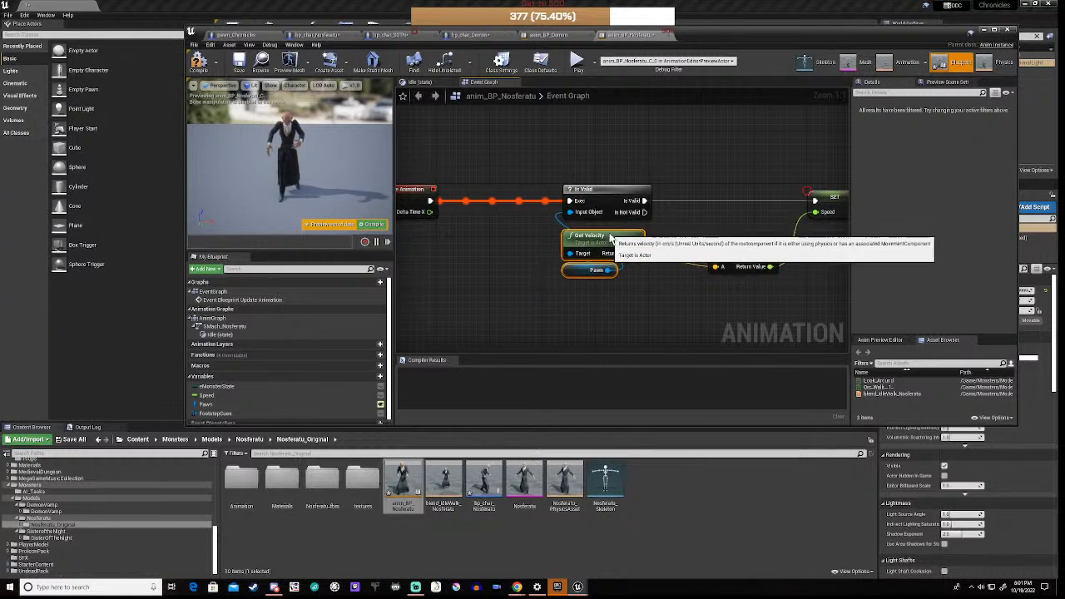
drag(616, 225, 611, 238)
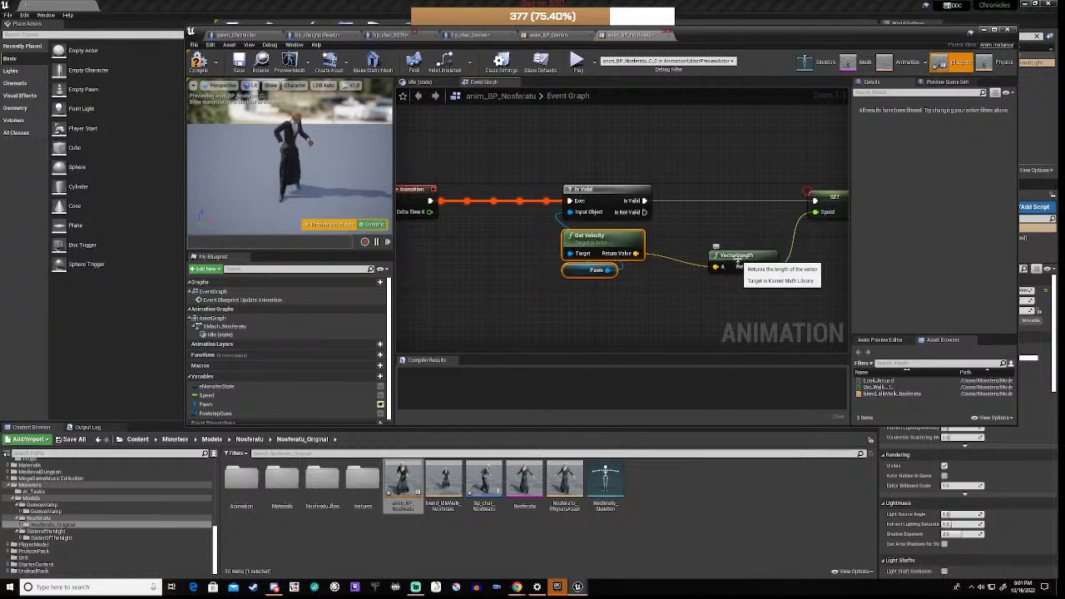
drag(730, 260, 736, 248)
click(683, 295)
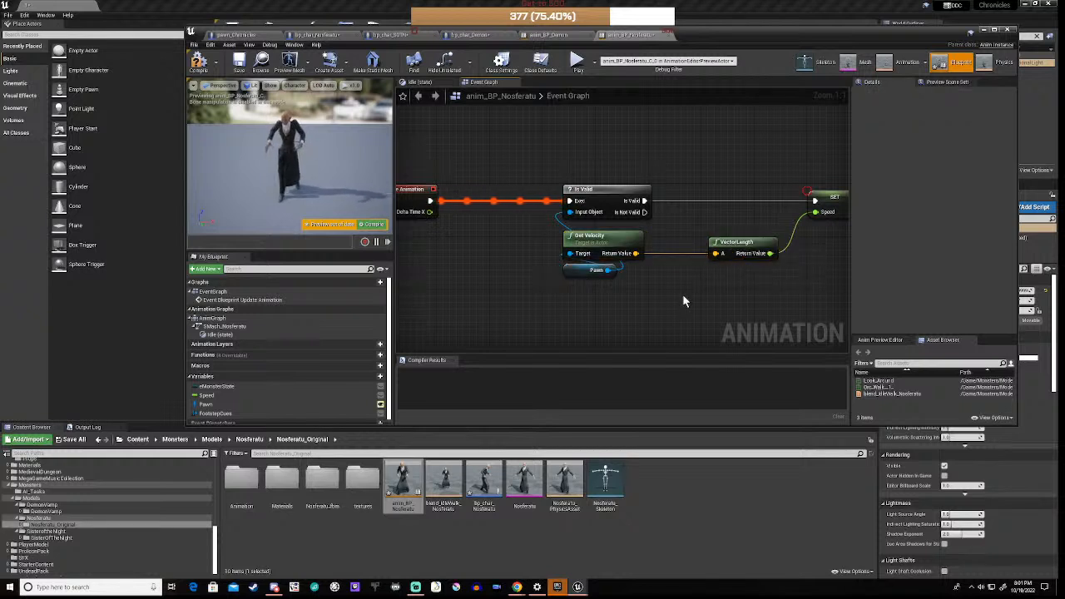
scroll(683, 295, down, 2)
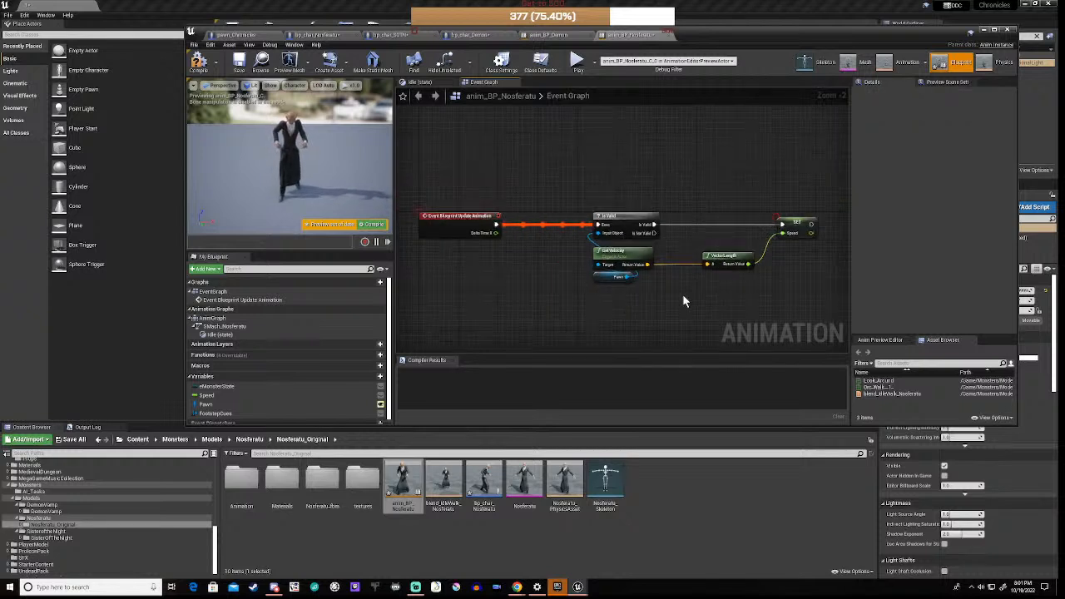
Step: Set FootstepCues' Variable Type container to Array
click(213, 413)
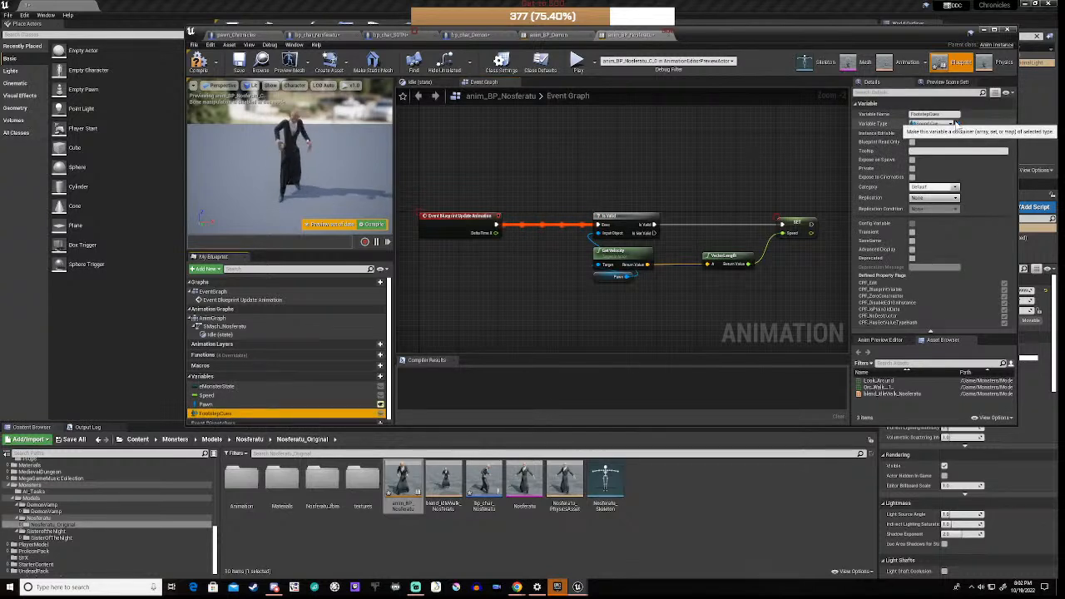
click(957, 123)
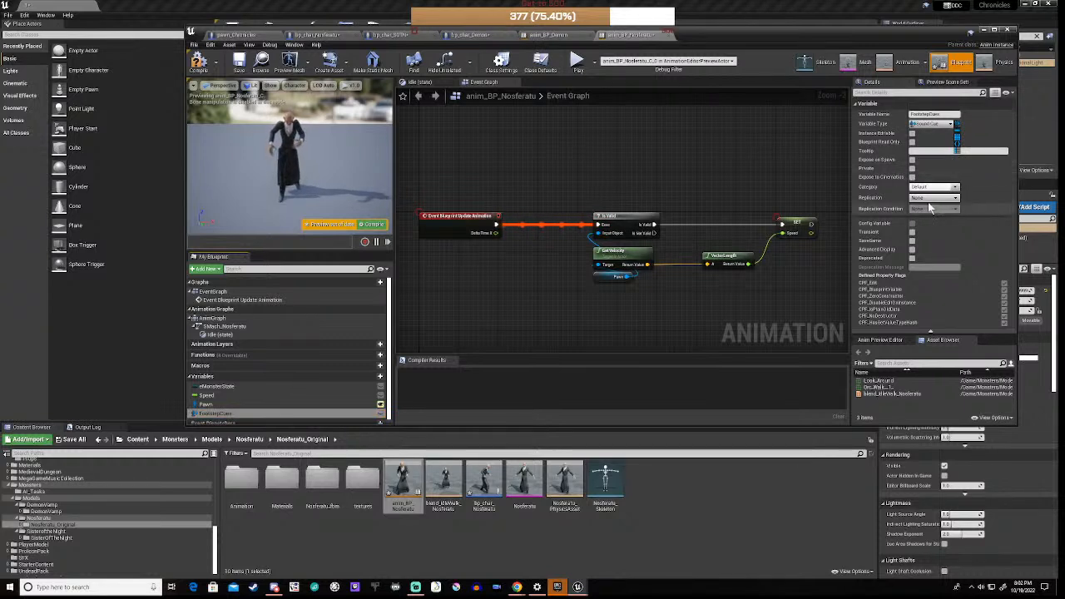
click(958, 139)
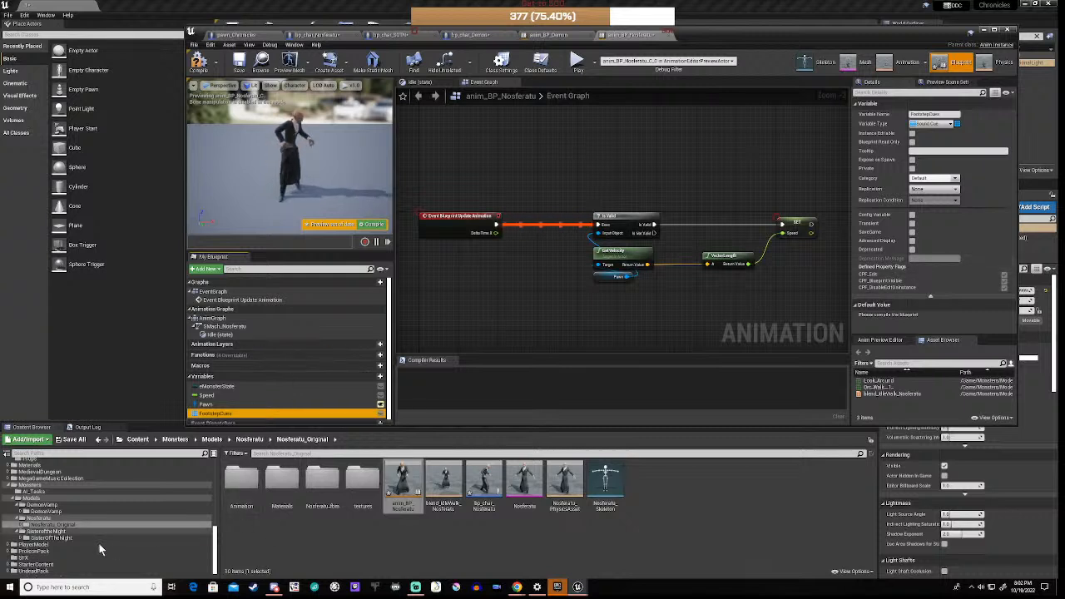
Step: Browse to FootstepSound's Sounds/WaveFiles/Footsteps_Mono/Male/Wood folder in the Content Browser
scroll(60, 536, up, 3)
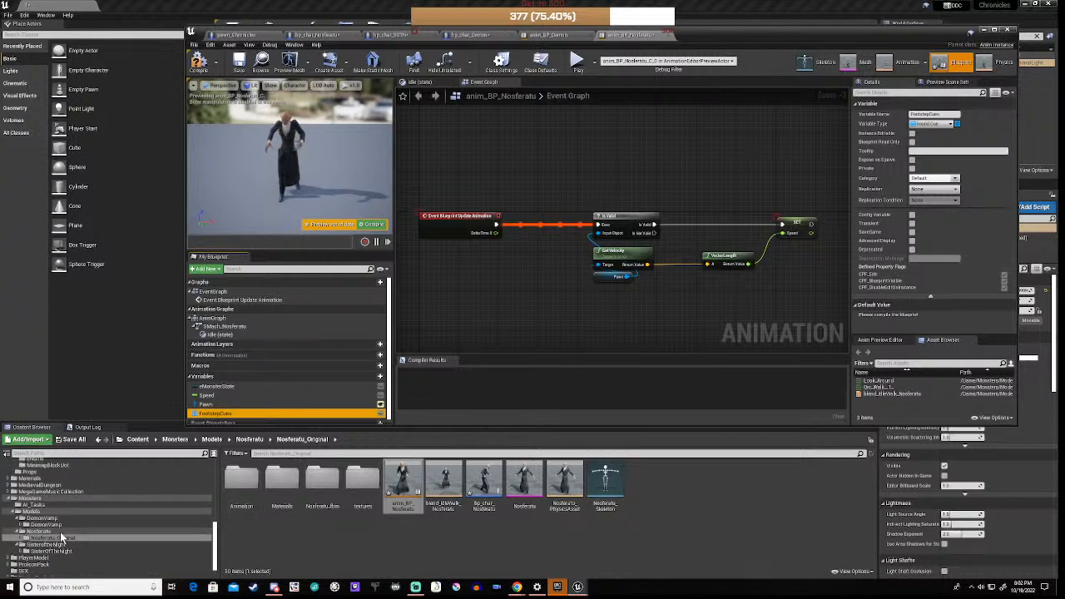
scroll(61, 537, up, 3)
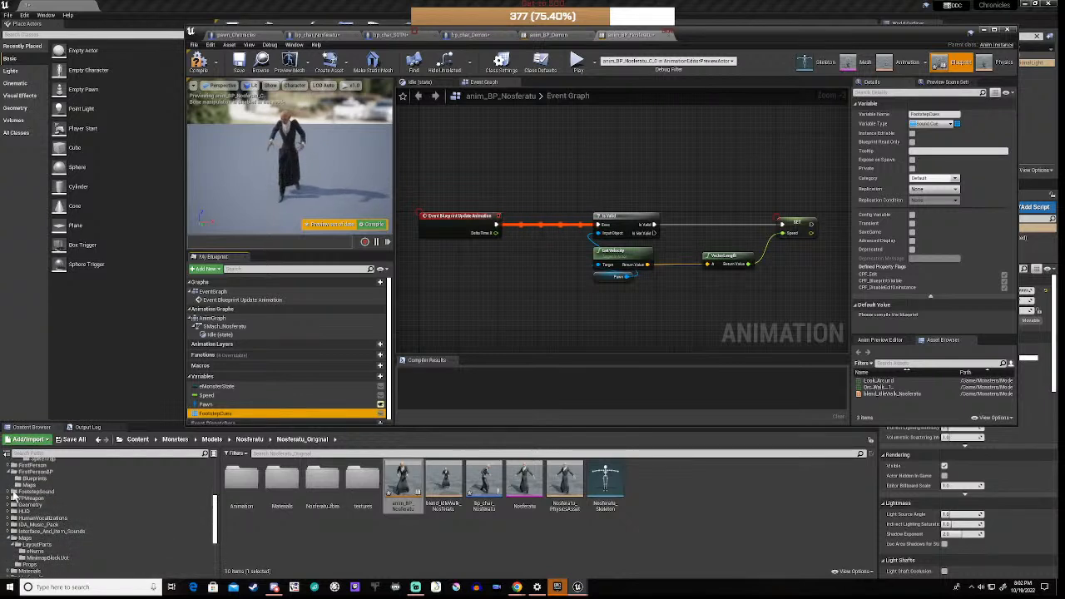
click(12, 492)
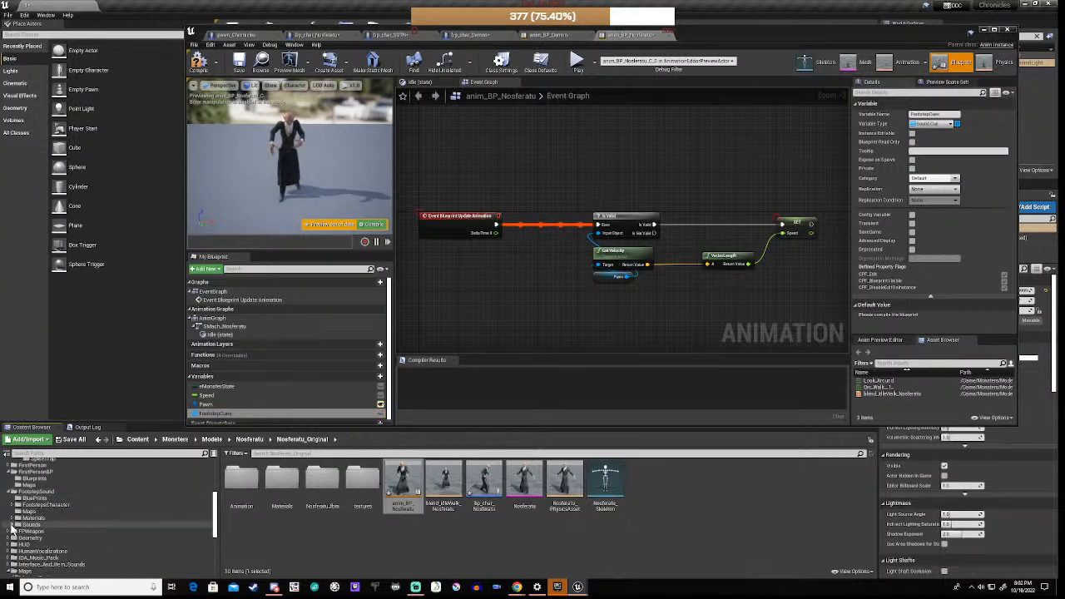
click(12, 504)
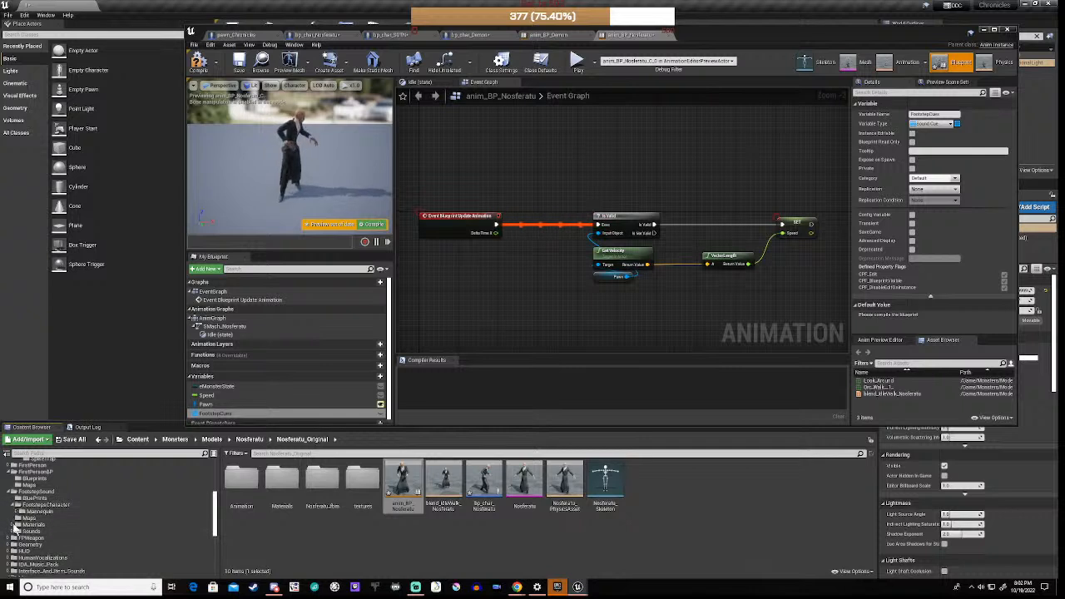
click(12, 531)
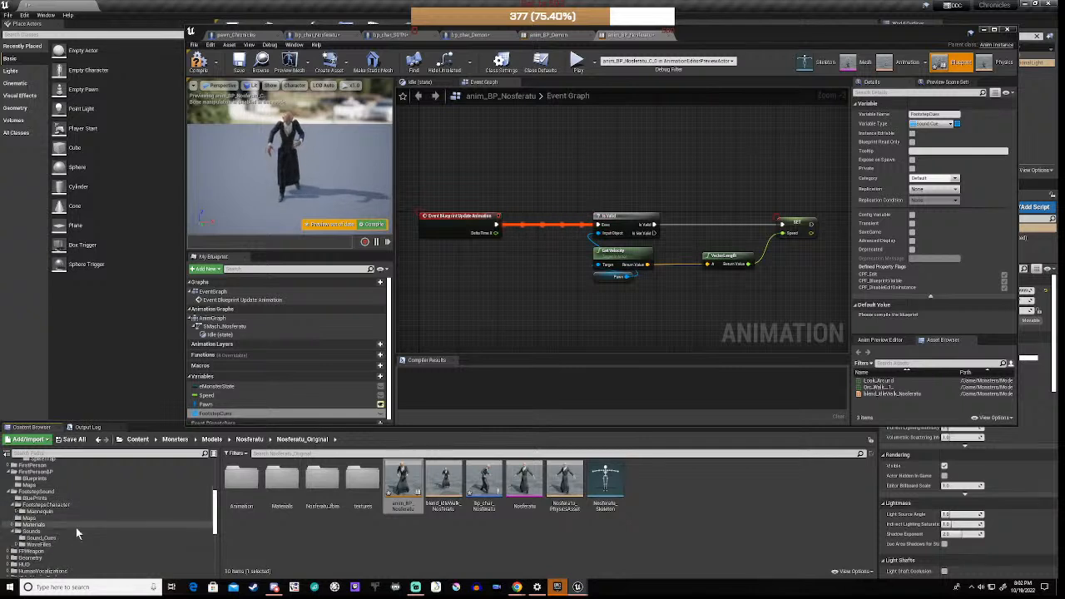
scroll(76, 527, down, 2)
click(41, 498)
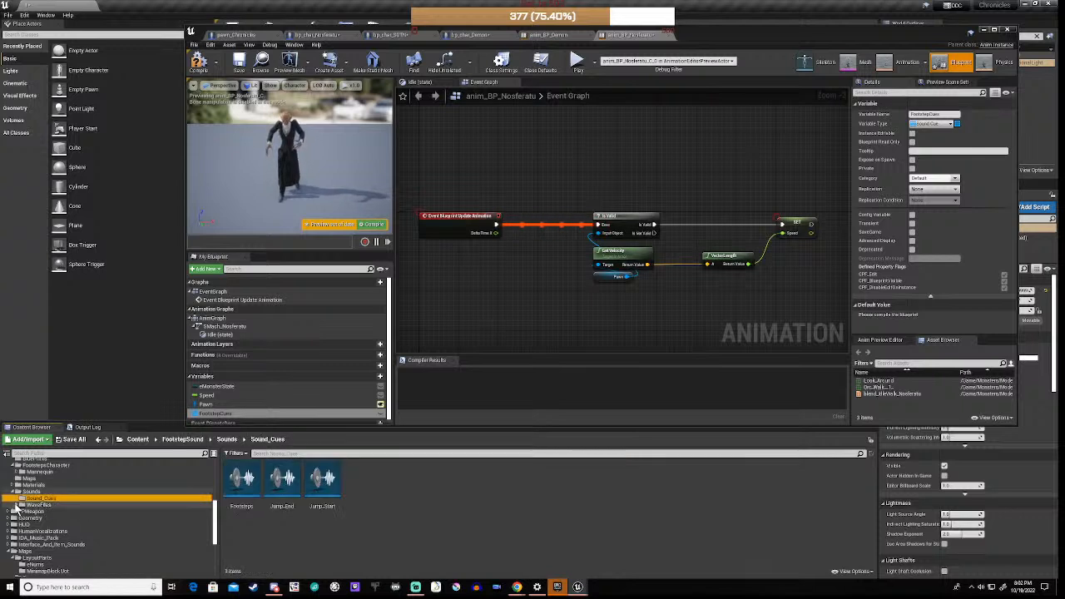
click(17, 505)
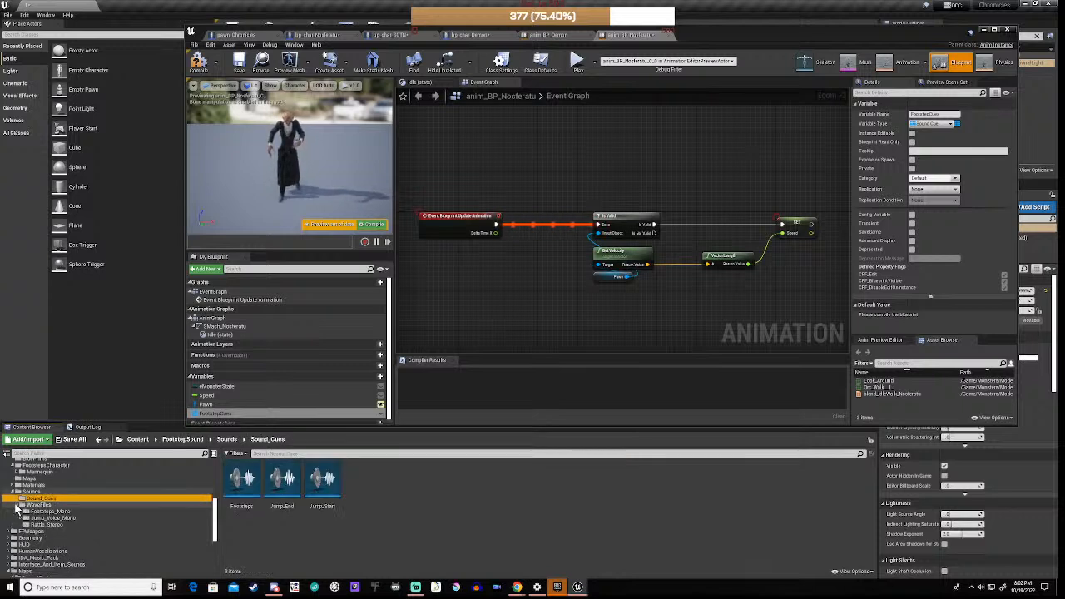
click(65, 512)
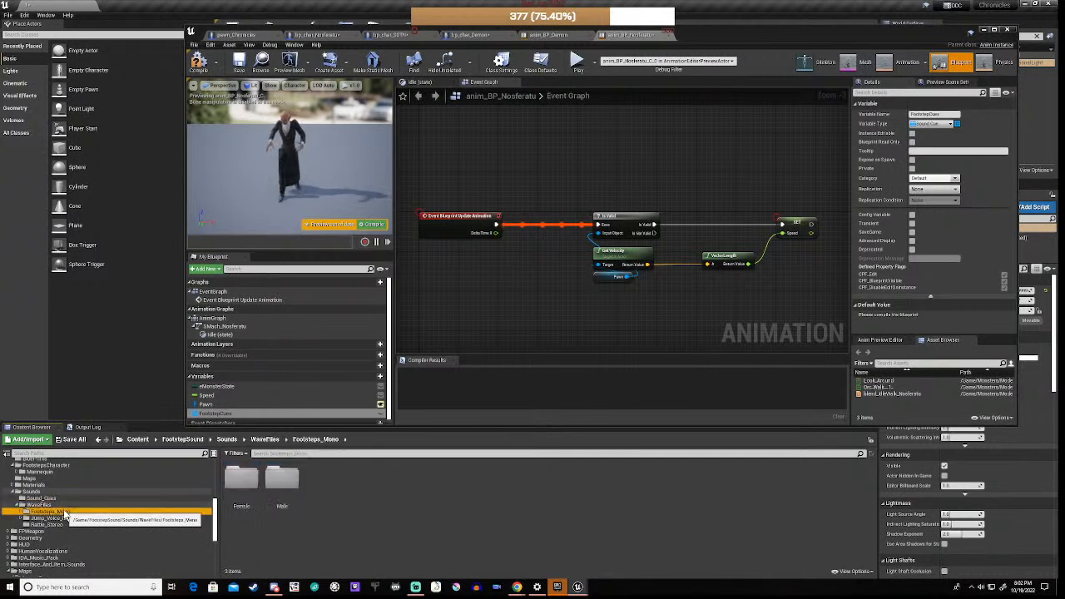
double_click(277, 480)
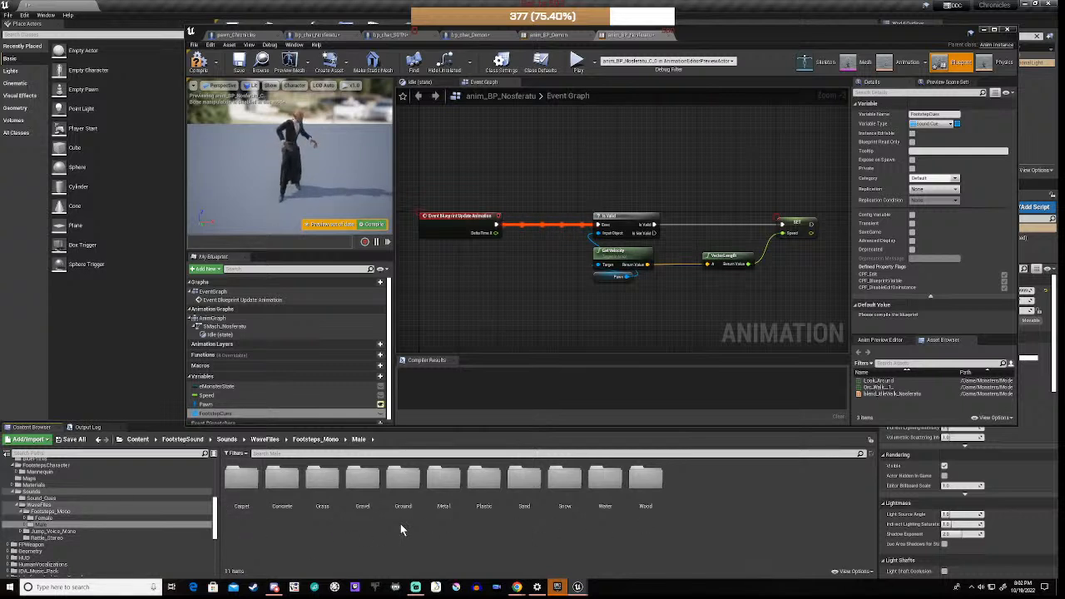
click(643, 484)
double_click(645, 483)
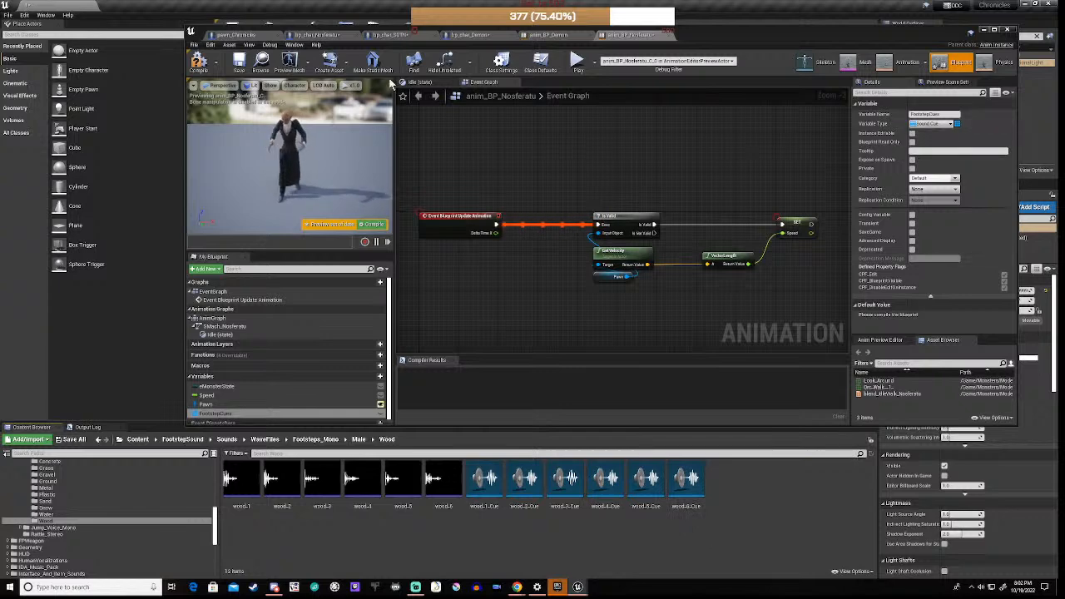
Step: Compile the blueprint, then add FootstepCues array elements and delete the surplus last one
click(200, 68)
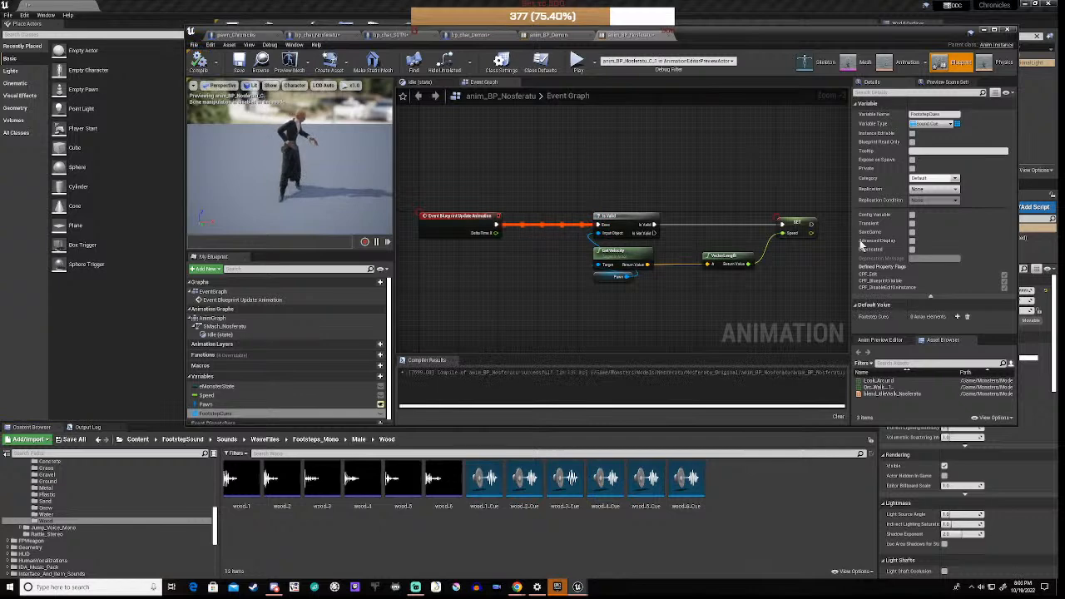
click(957, 317)
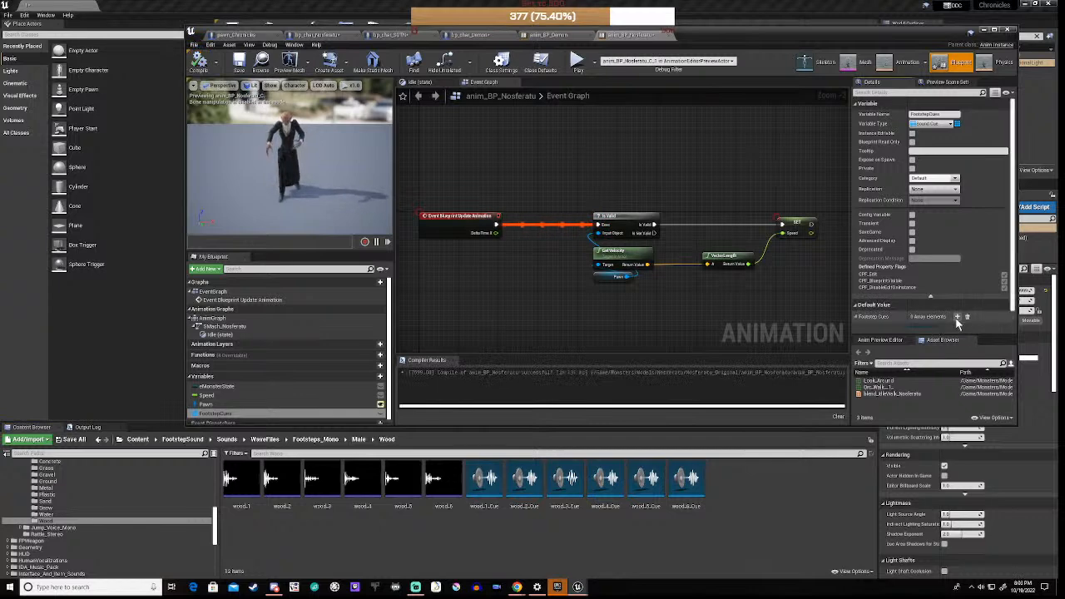
scroll(957, 316, down, 2)
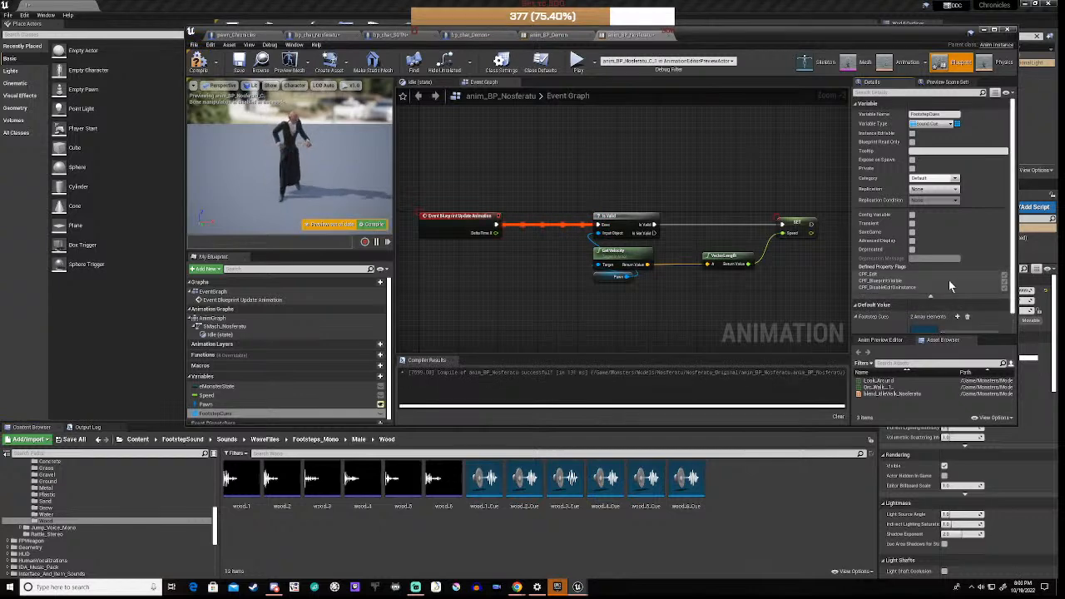
click(957, 256)
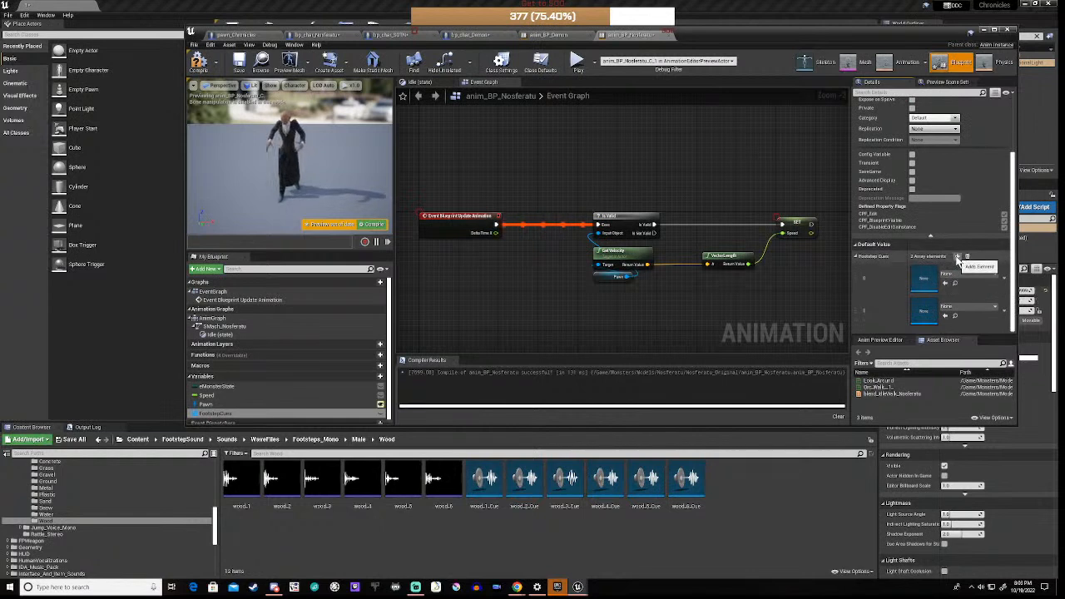
click(957, 256)
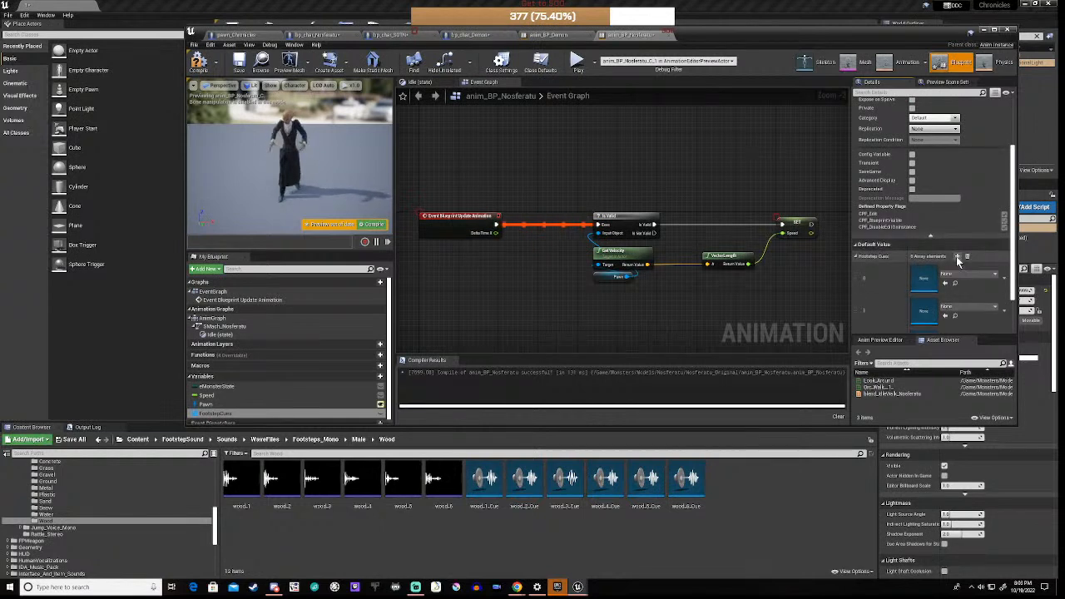
scroll(966, 286, down, 4)
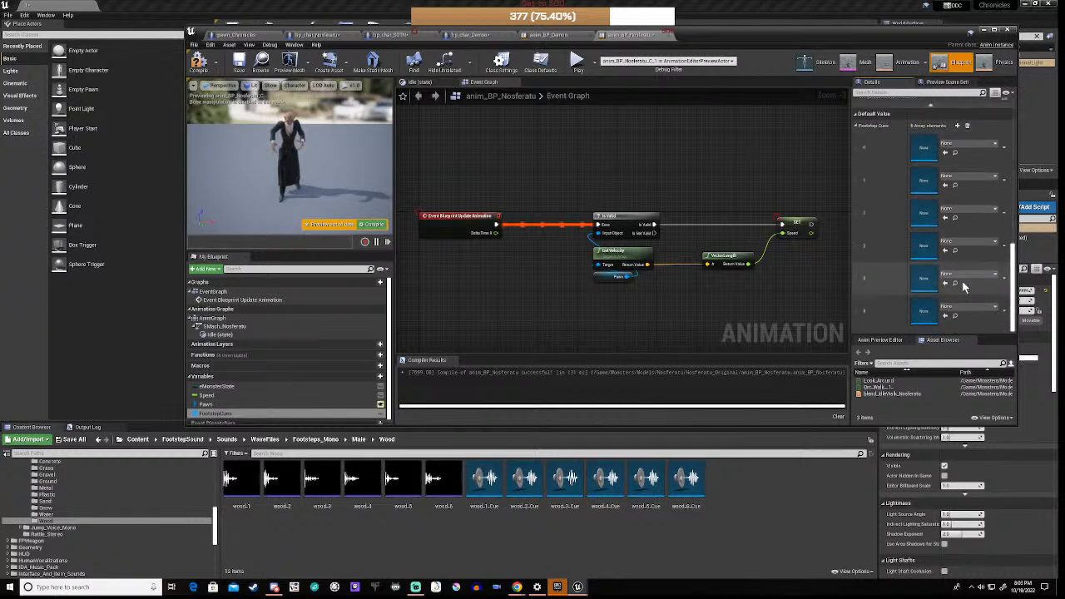
click(1003, 308)
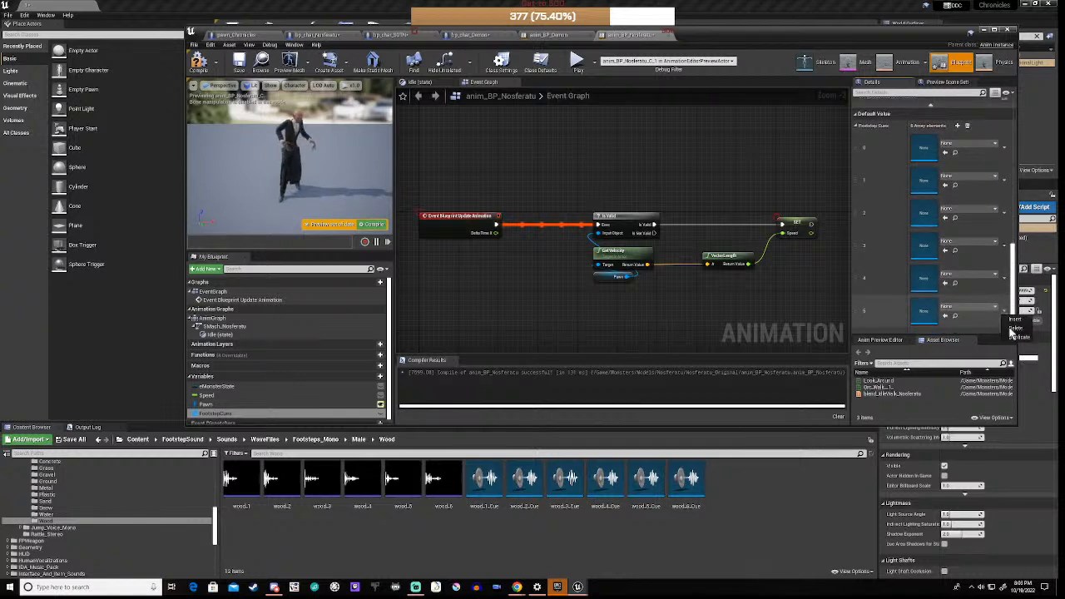
click(1016, 328)
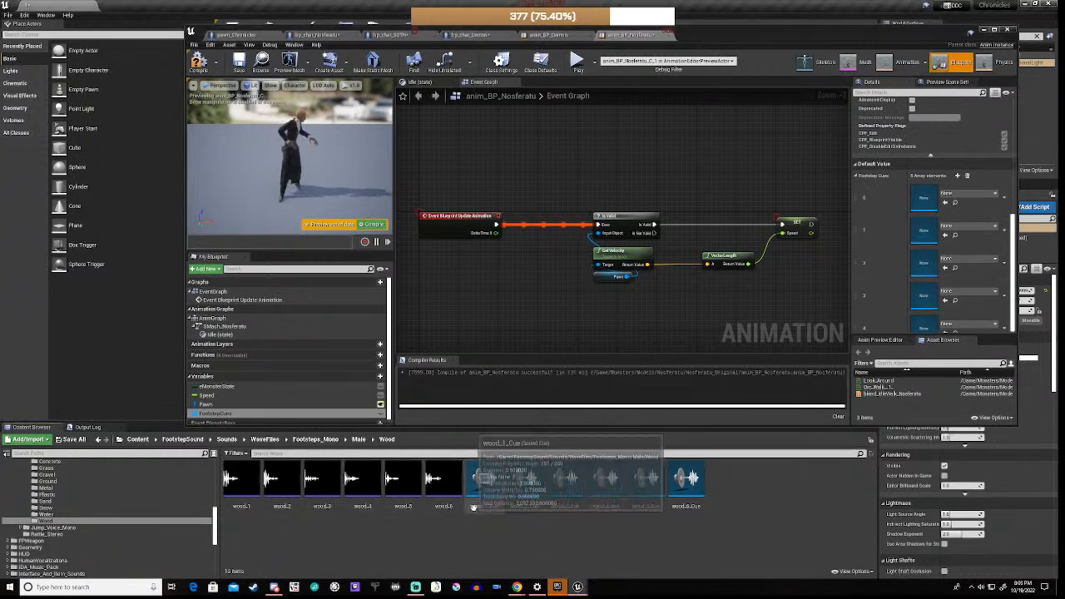
Step: Fill the FootstepCues slots with wood_1_Cue through wood_6_Cue, adding a sixth element
drag(487, 483, 946, 198)
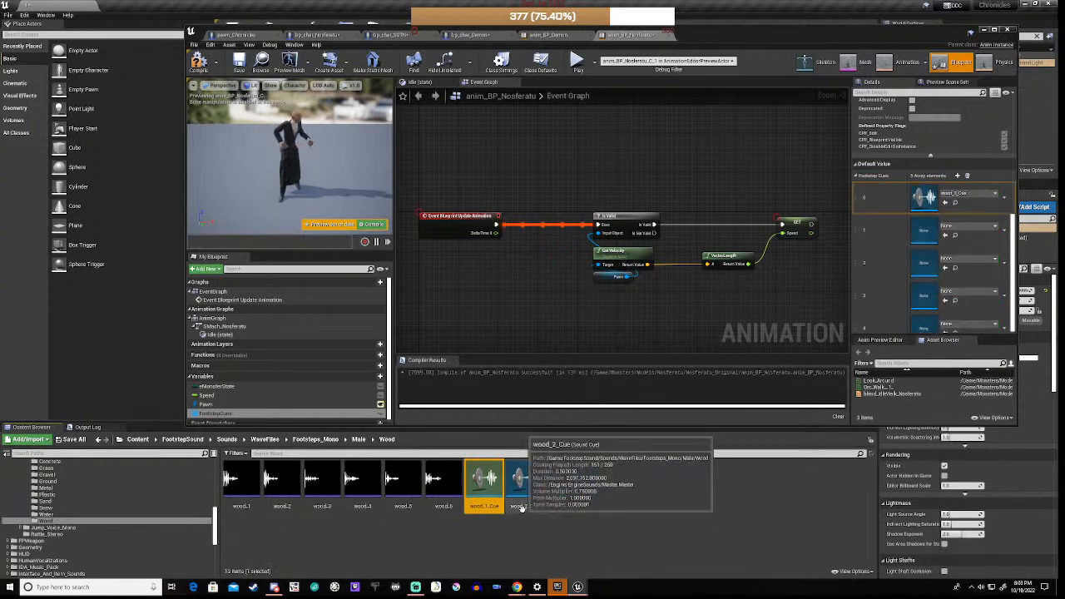
drag(524, 482, 924, 236)
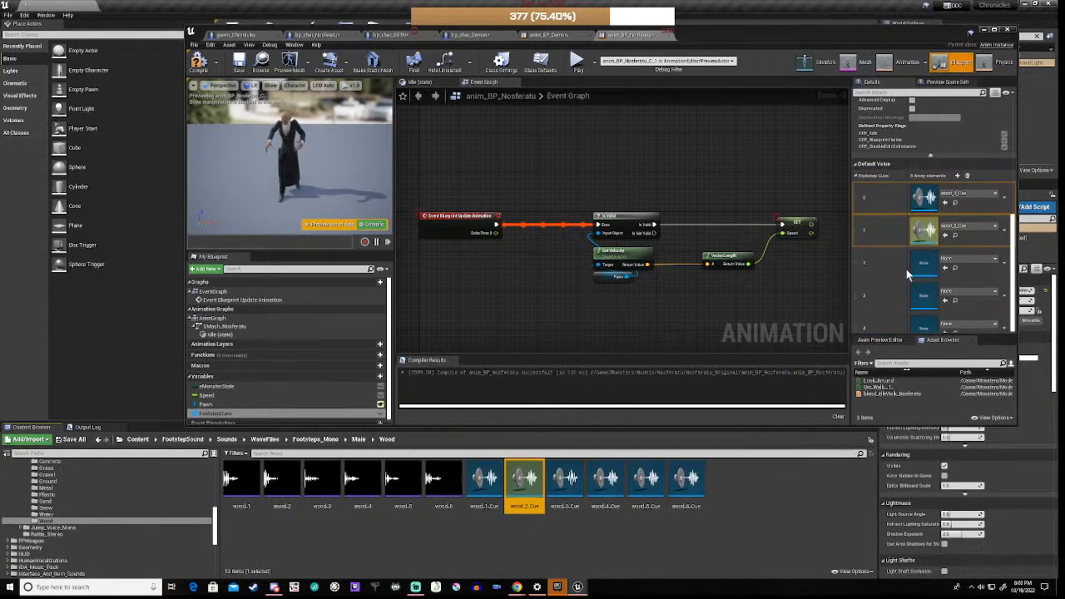
drag(556, 509, 924, 265)
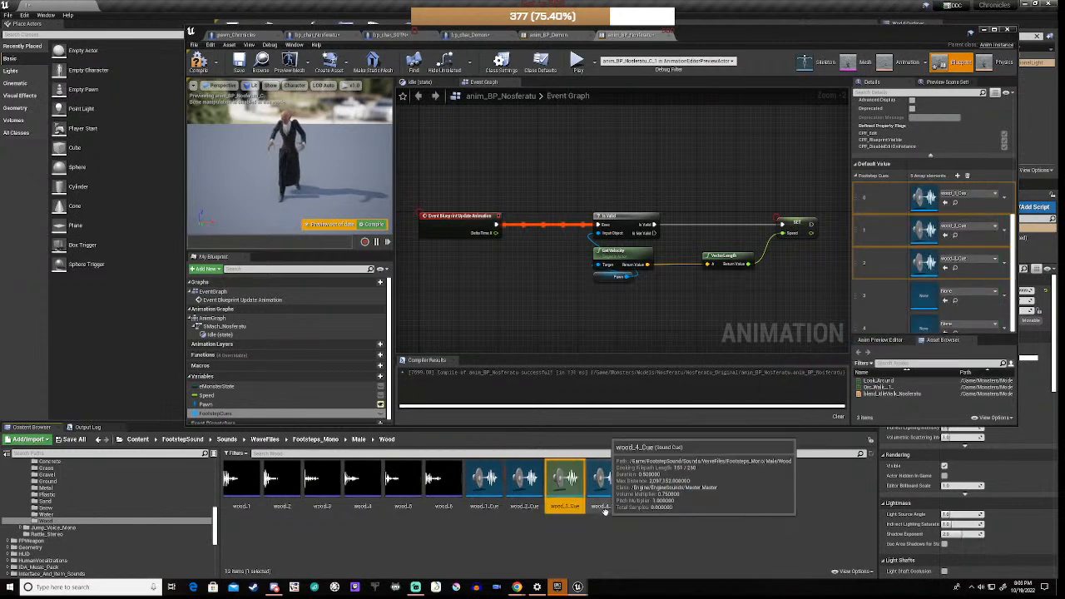
drag(606, 483, 943, 296)
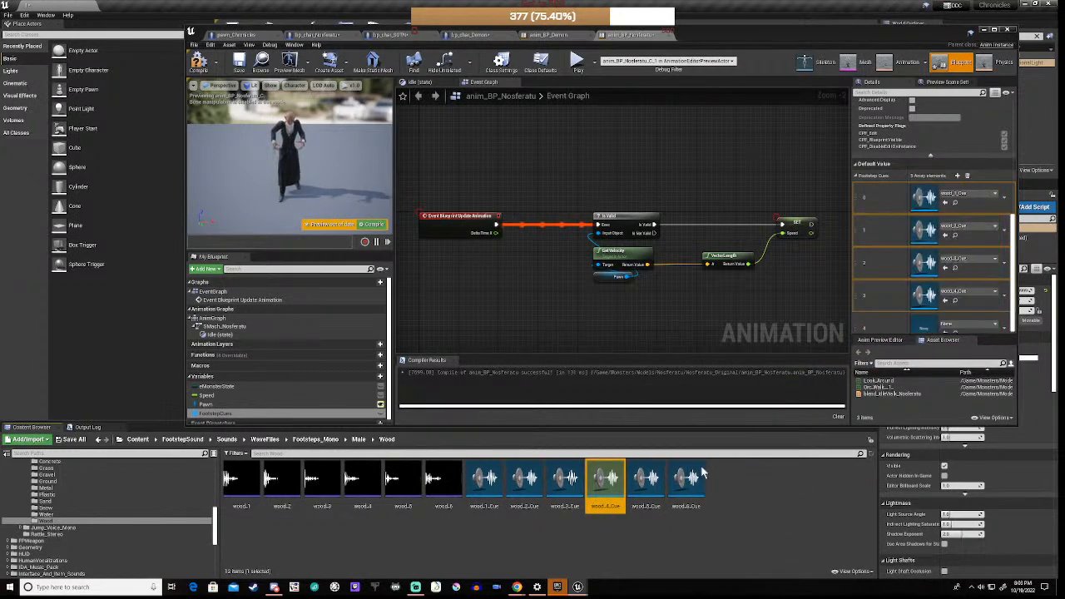
drag(642, 507, 940, 328)
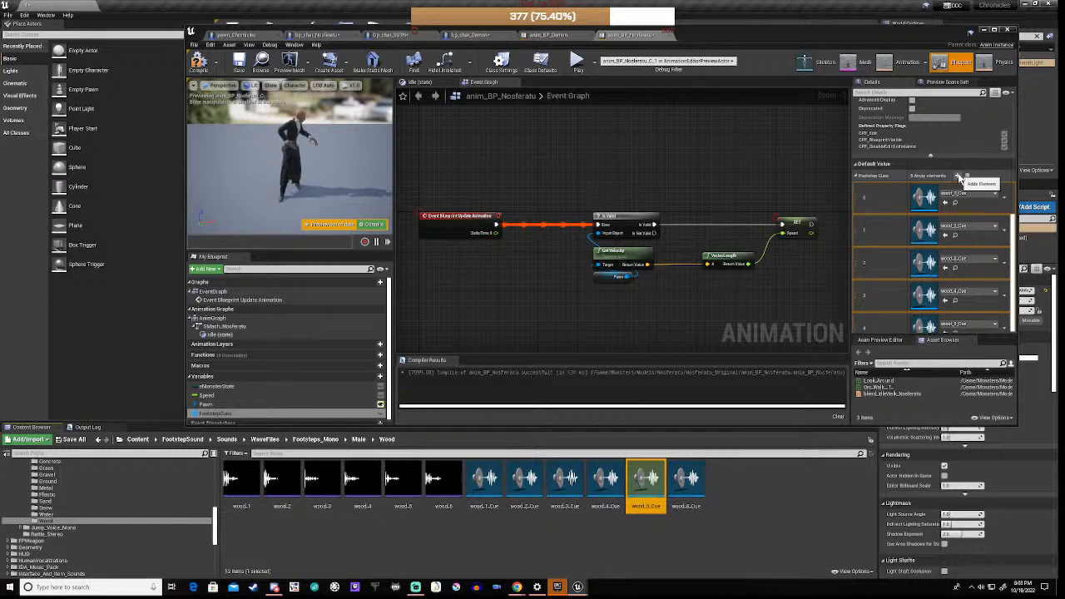
click(960, 178)
scroll(936, 299, down, 1)
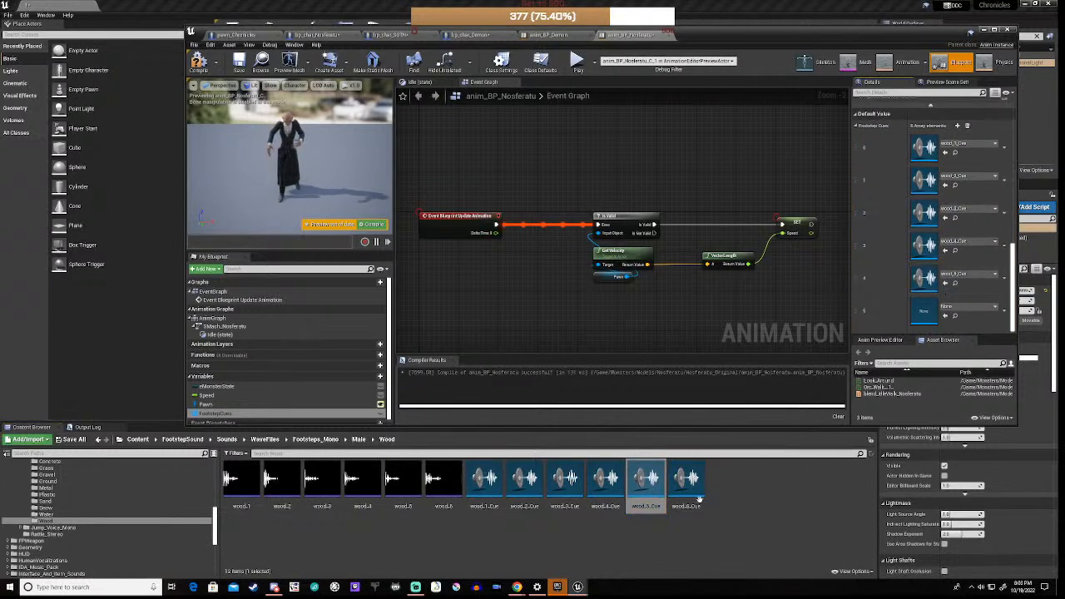
click(675, 507)
drag(675, 507, 924, 313)
click(602, 315)
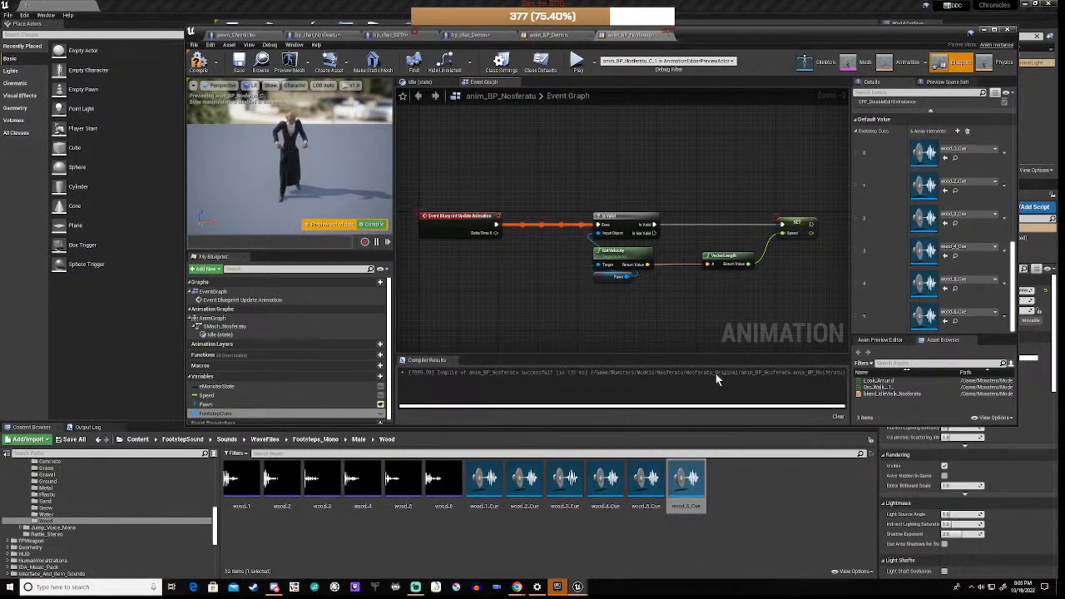
Step: Open blend_IdleWalk_Nosferatu and its Orc_Walk animation, then pause and scrub through the walk
click(882, 394)
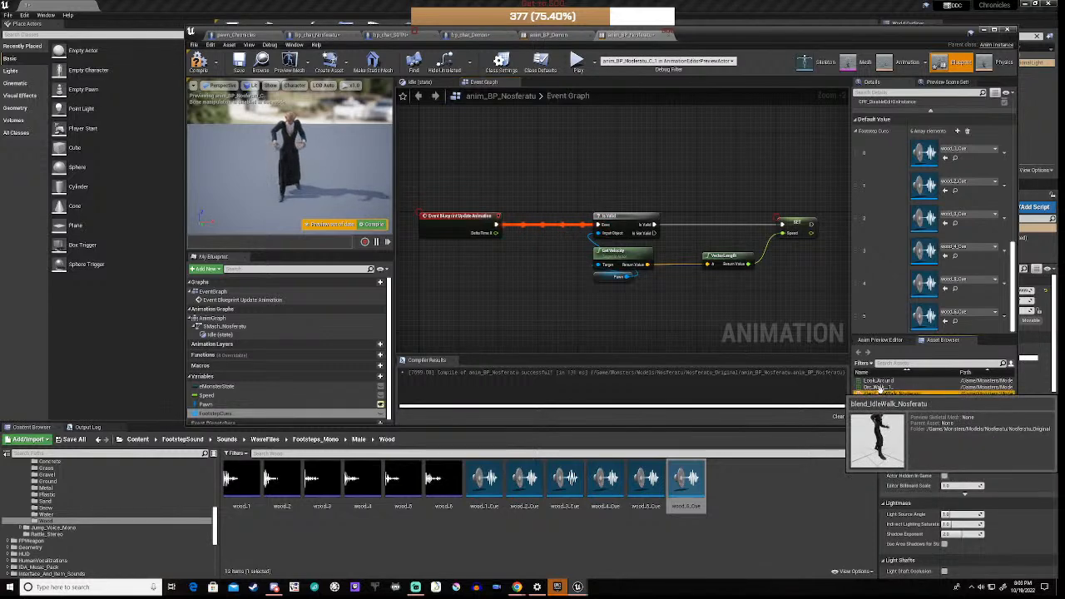
double_click(881, 391)
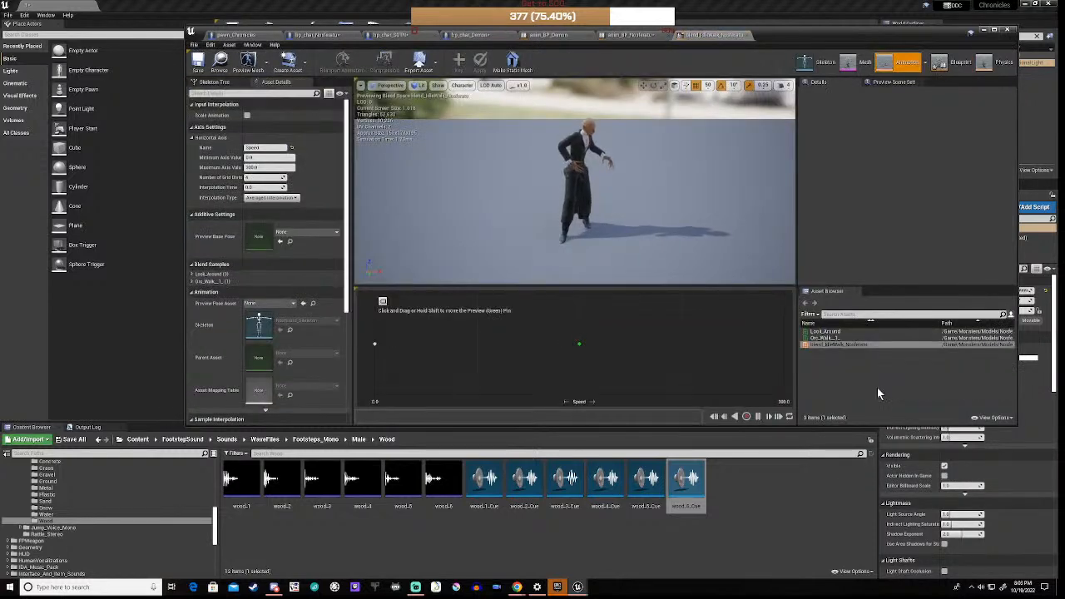
double_click(839, 338)
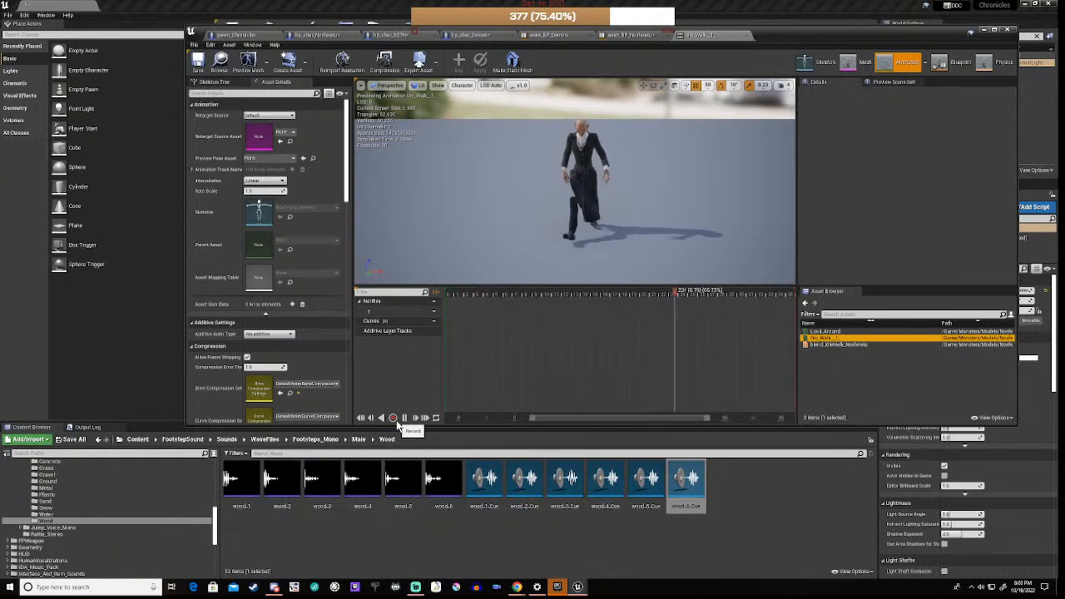
click(405, 418)
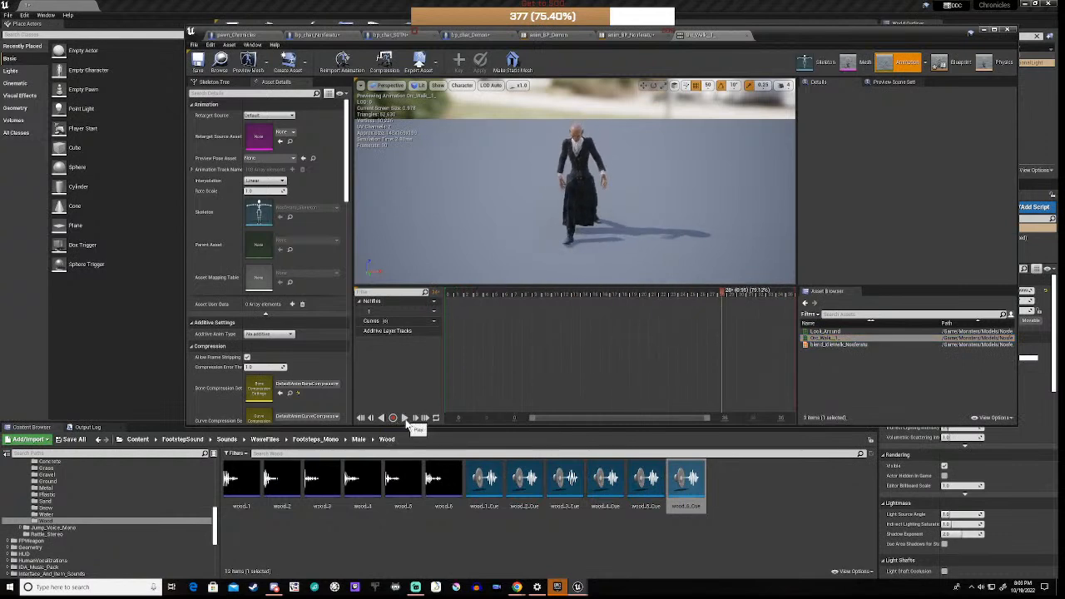
drag(688, 294, 415, 308)
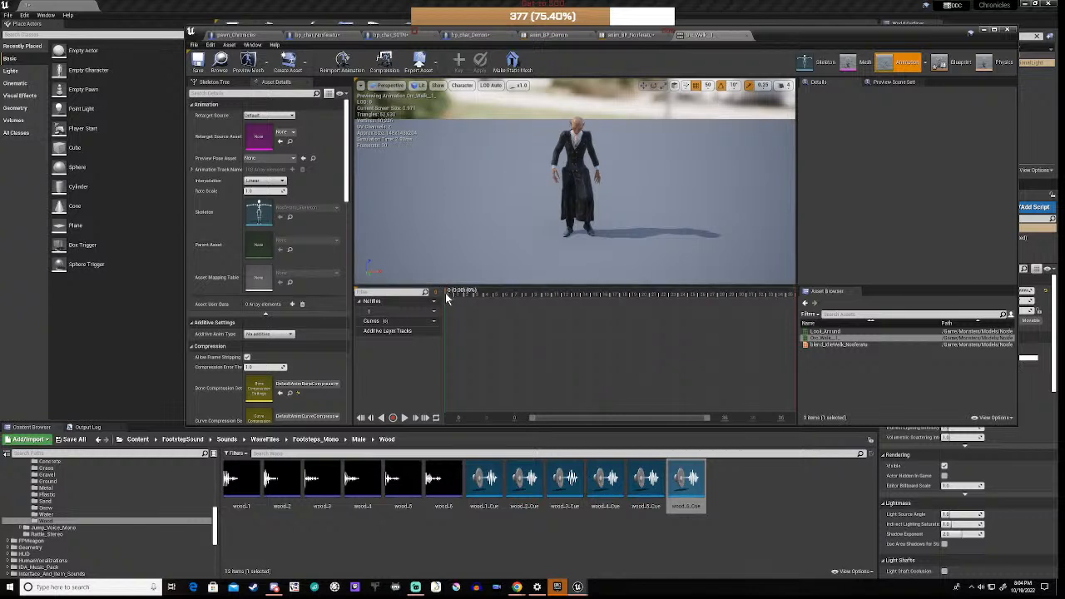
Step: Move the playhead to a footfall and enable Notifies under the timeline's Snapping options
drag(446, 298, 547, 304)
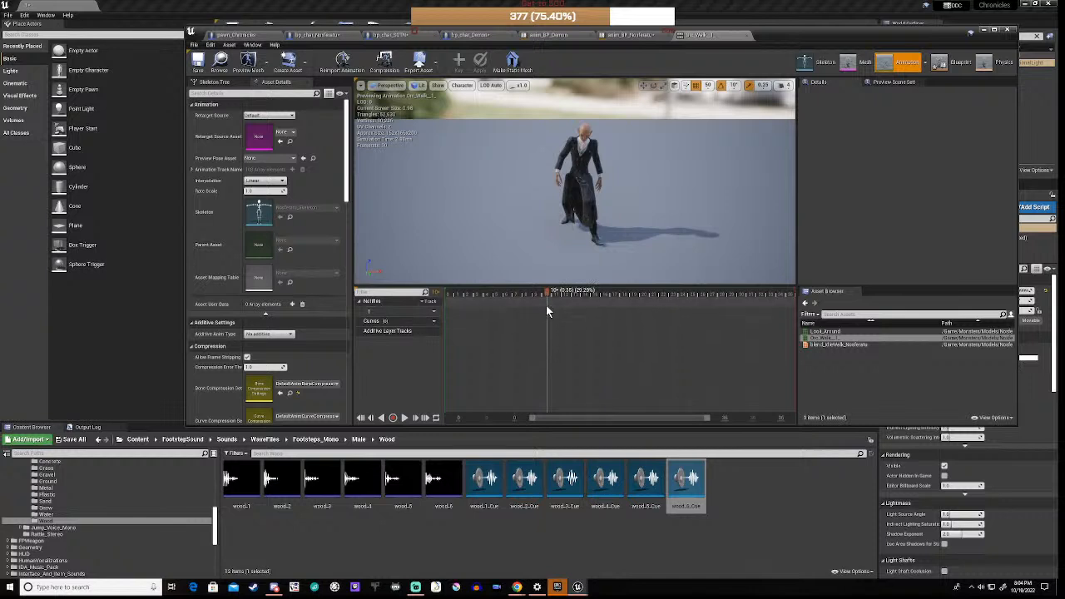
right_click(546, 310)
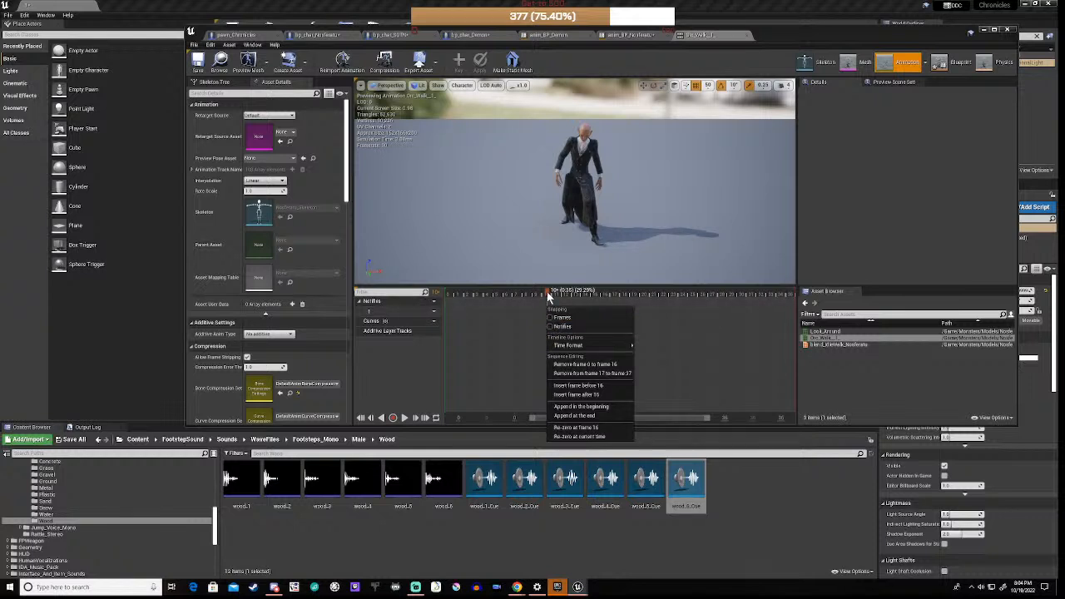
right_click(549, 296)
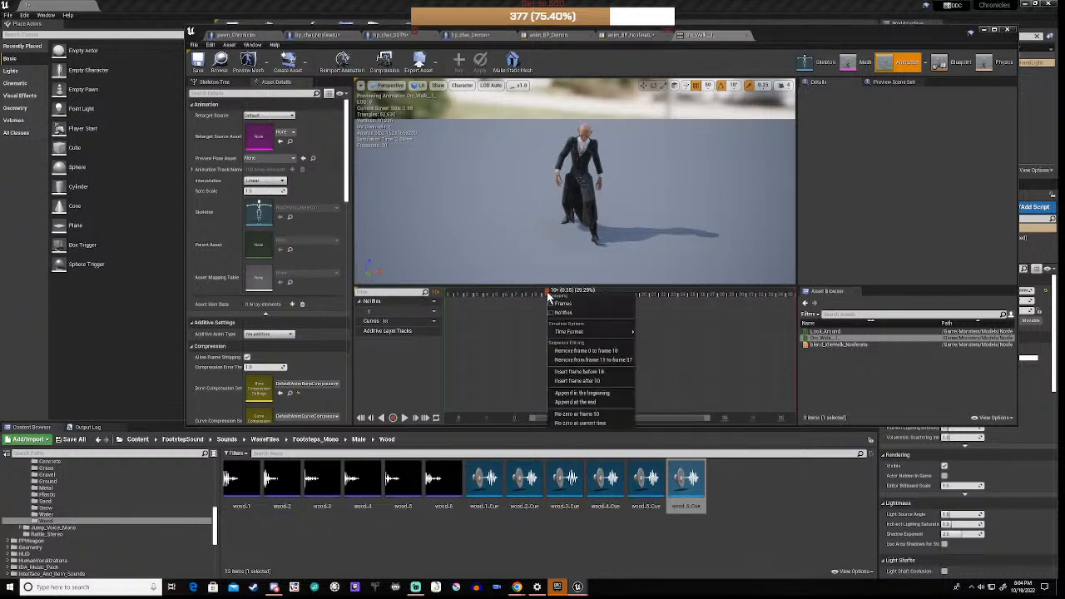
click(546, 350)
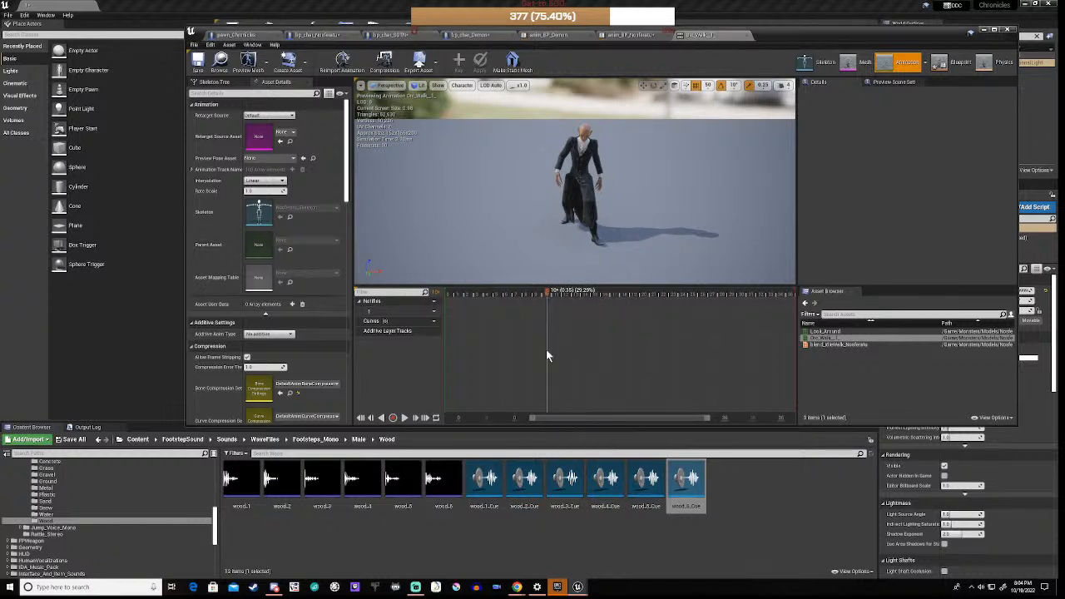
right_click(546, 355)
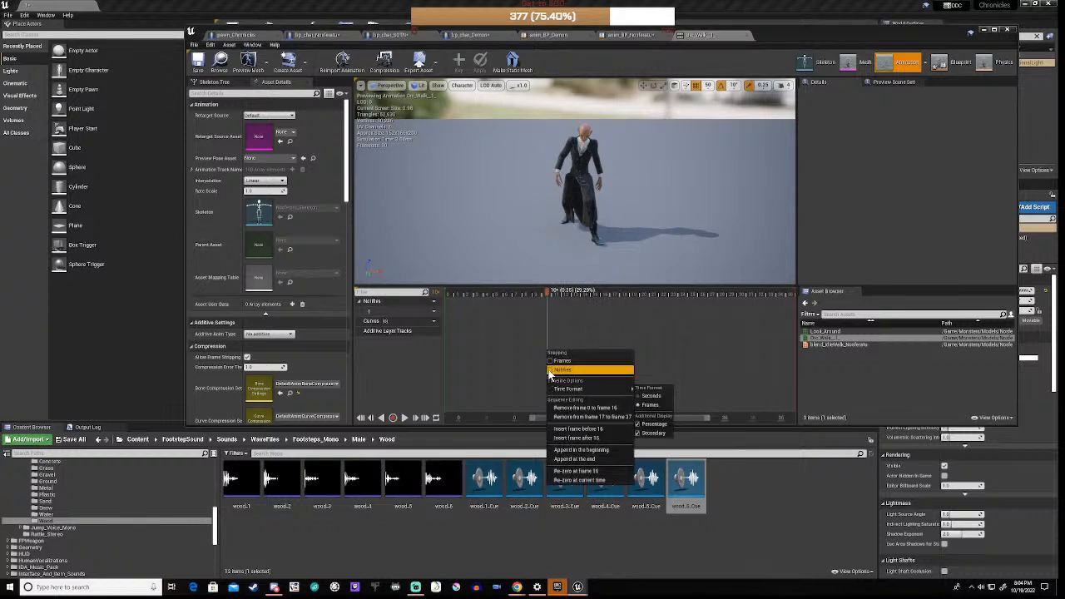
click(550, 371)
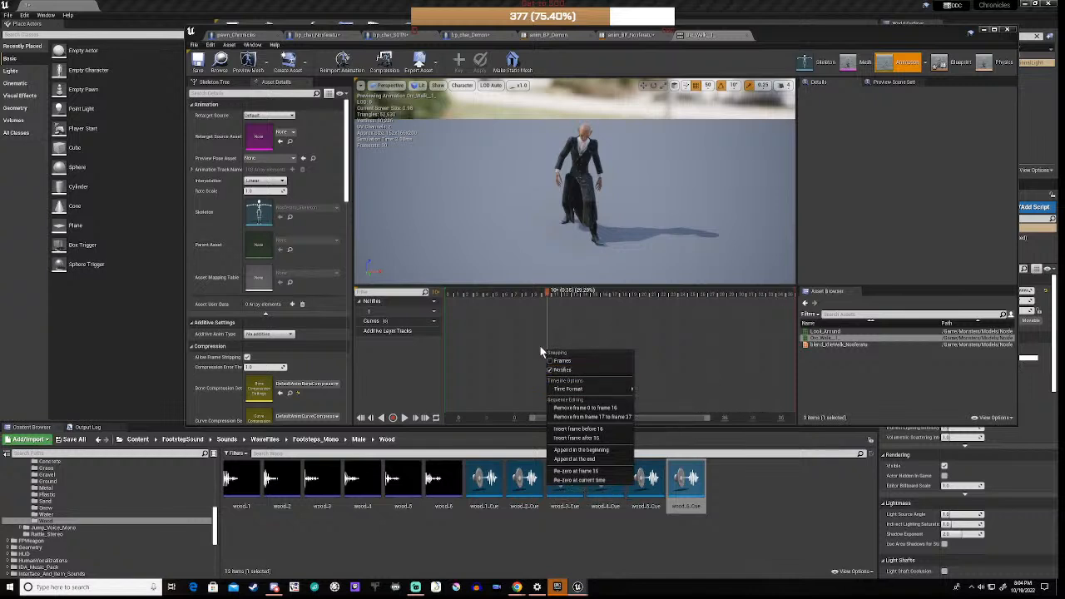
right_click(548, 338)
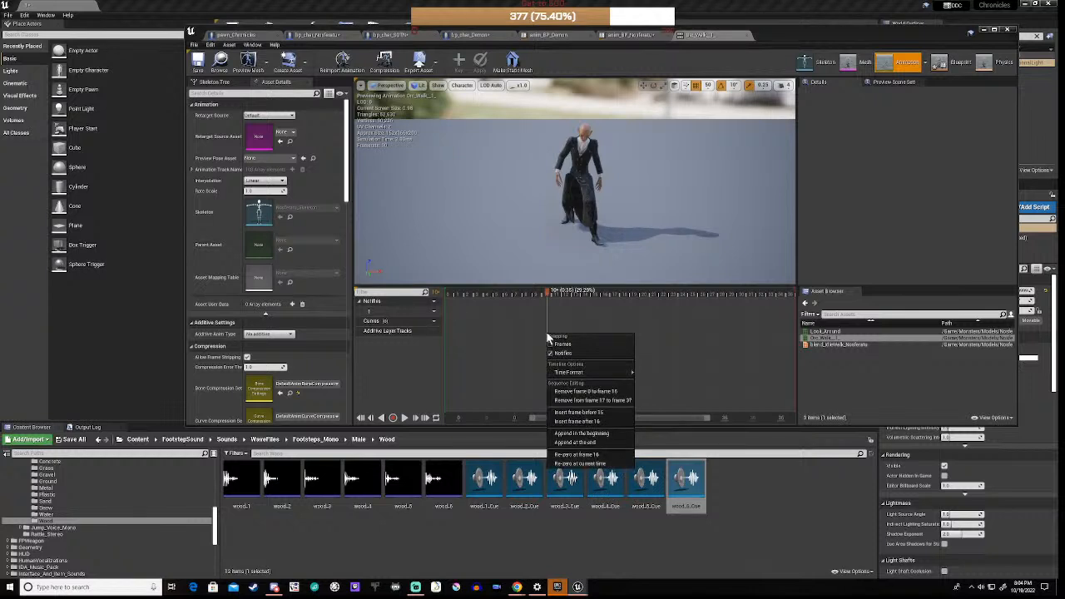
Step: Add a second notify track under Notifies
click(431, 302)
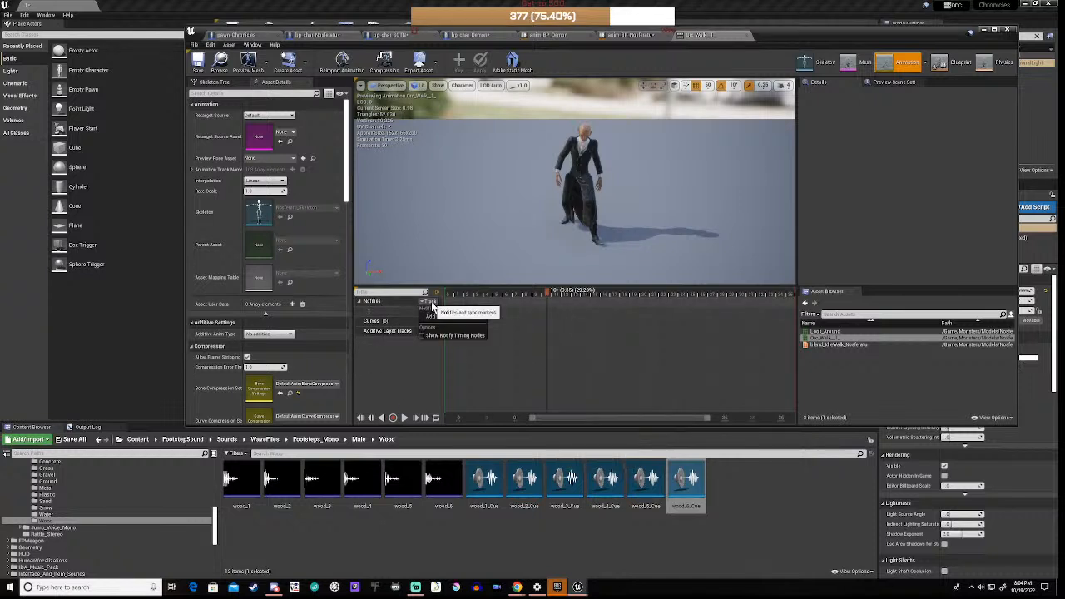
click(431, 302)
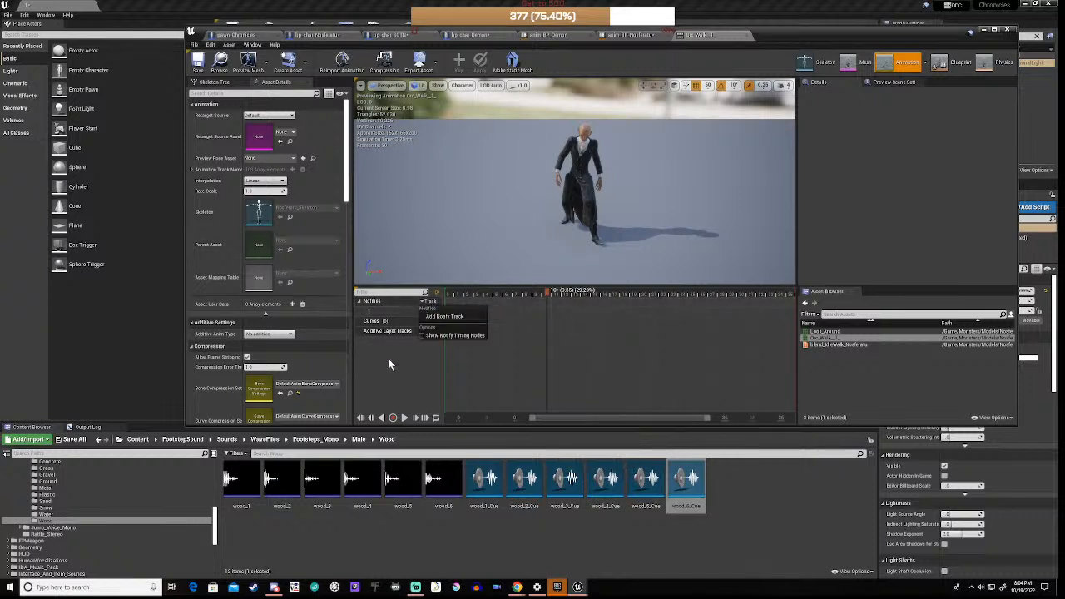
click(447, 318)
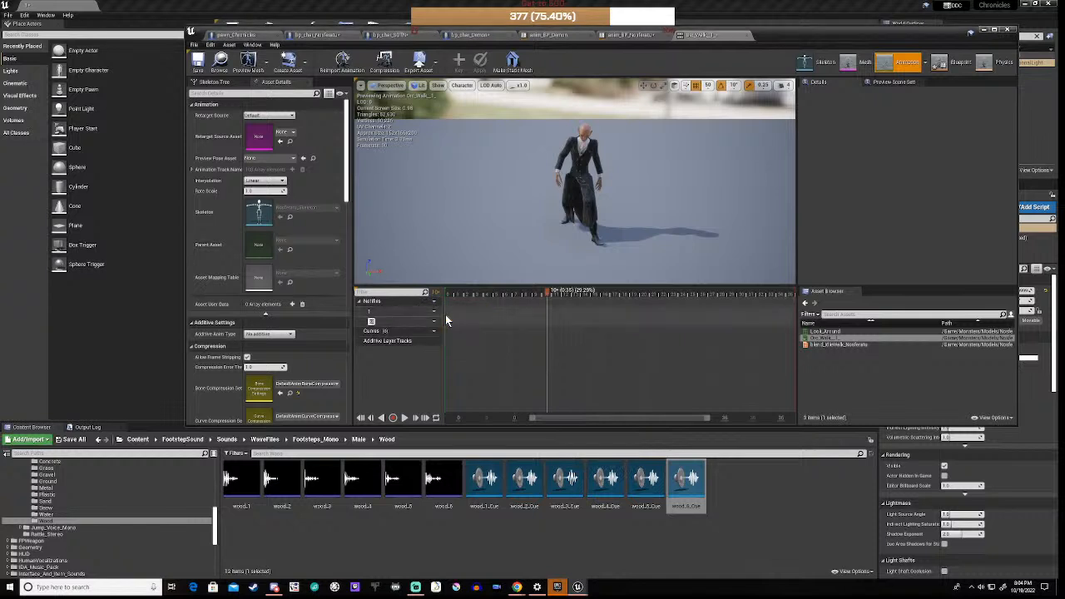
Step: Add a new skeleton notify named Step at the first footfall
right_click(545, 327)
mouse_move(567, 335)
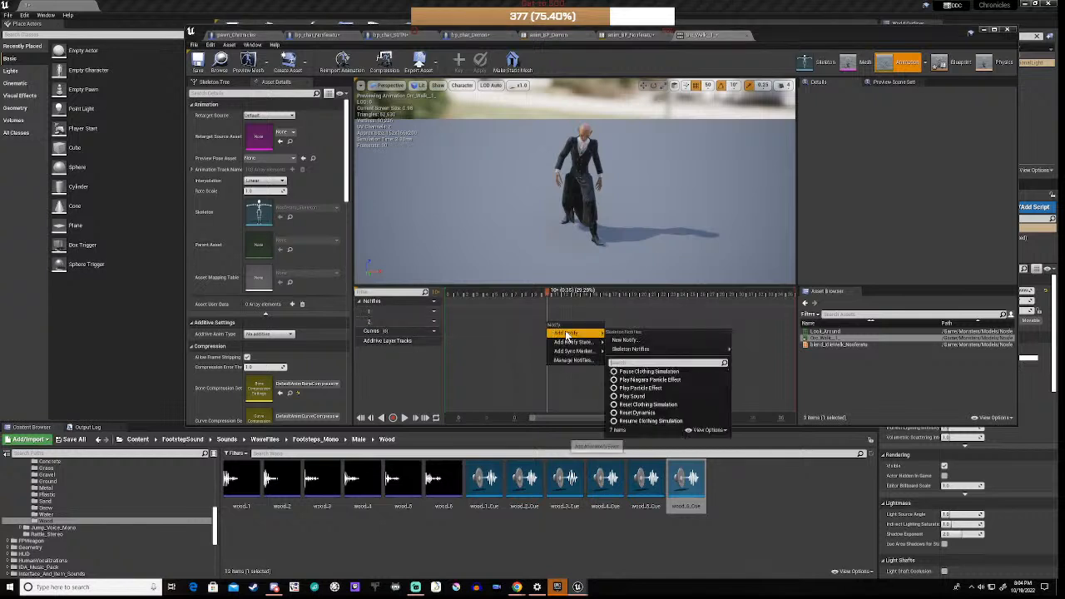
mouse_move(631, 349)
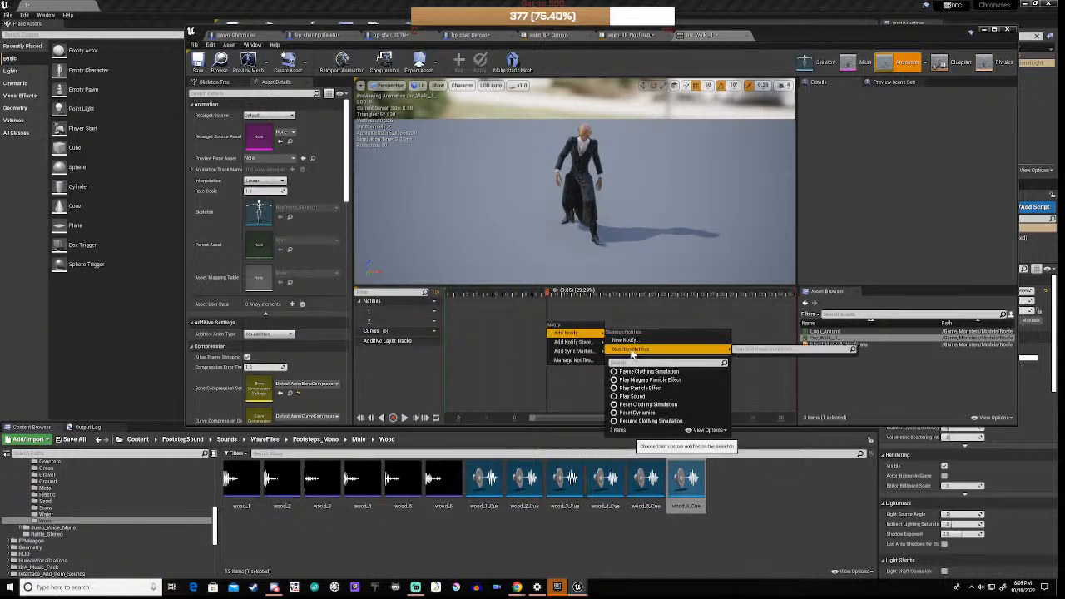
click(639, 341)
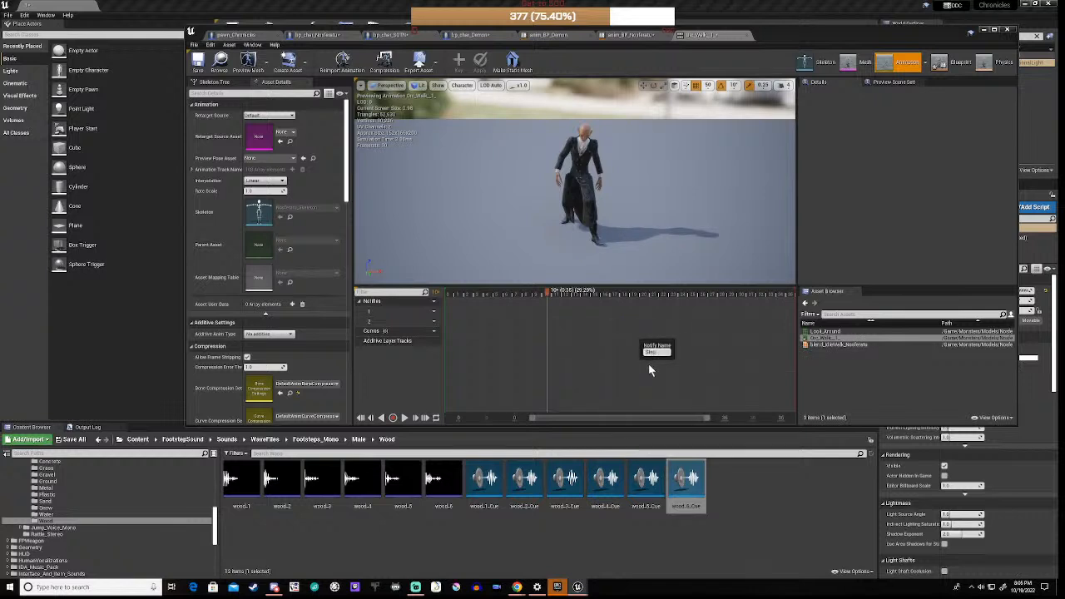
key(Return)
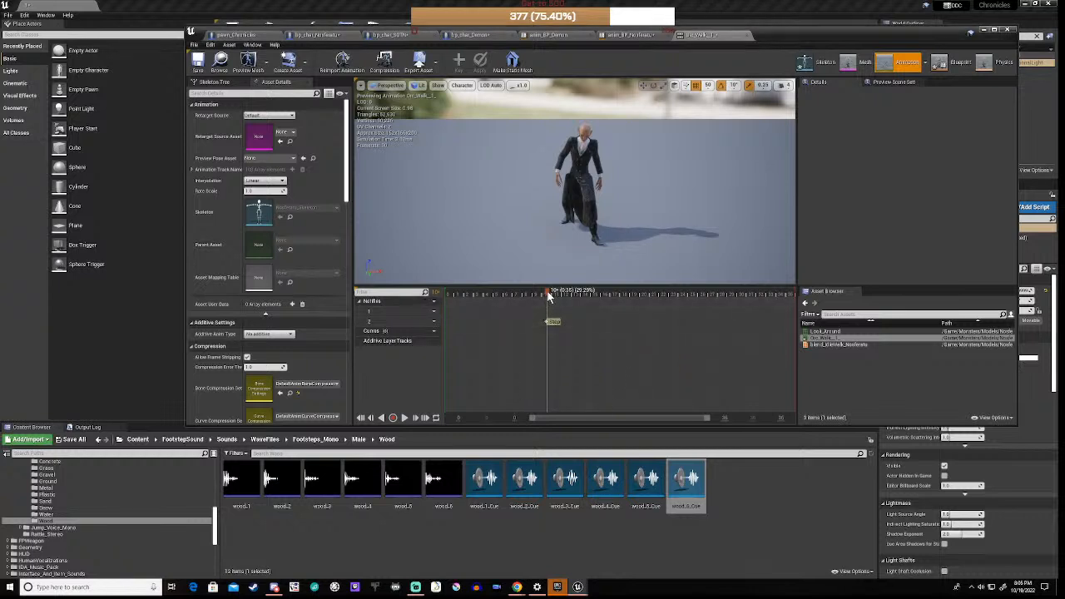
Step: Place another Step notify at the next footfall and save the walk animation
drag(549, 297, 727, 303)
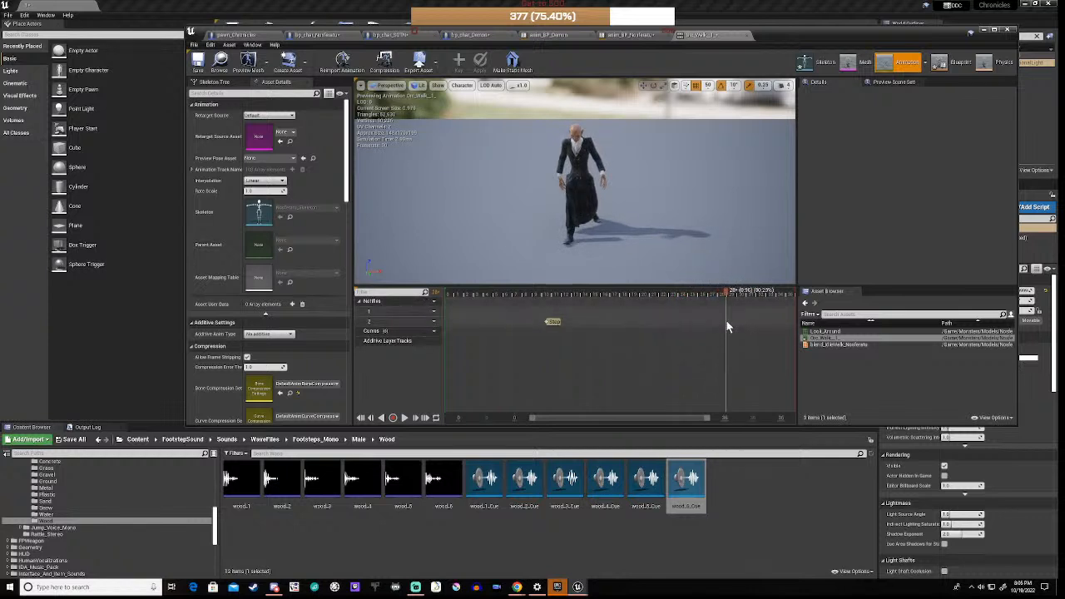
right_click(725, 326)
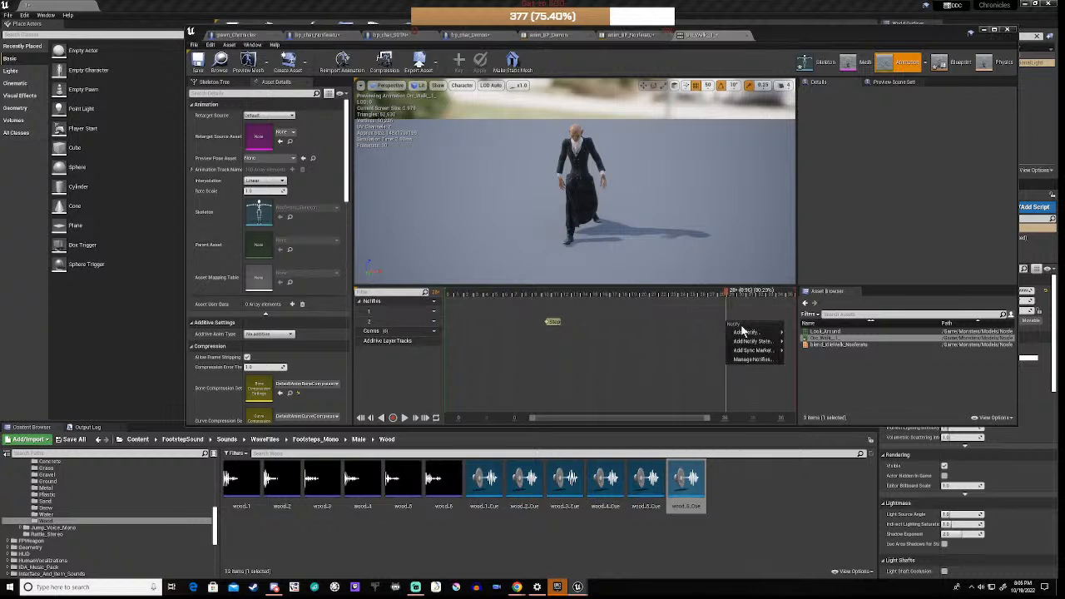
mouse_move(749, 335)
mouse_move(832, 348)
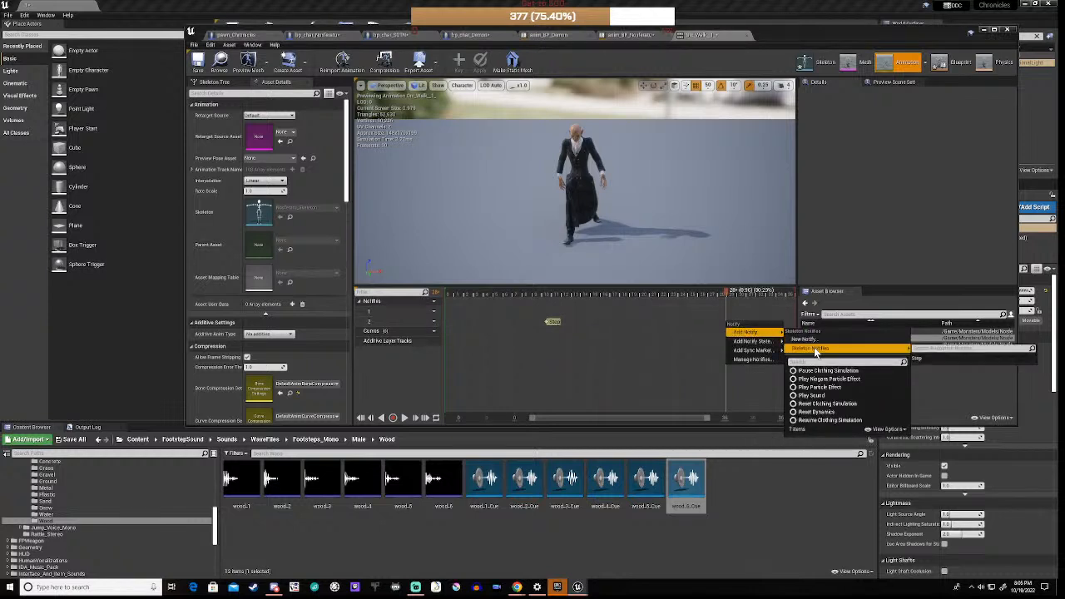
click(930, 360)
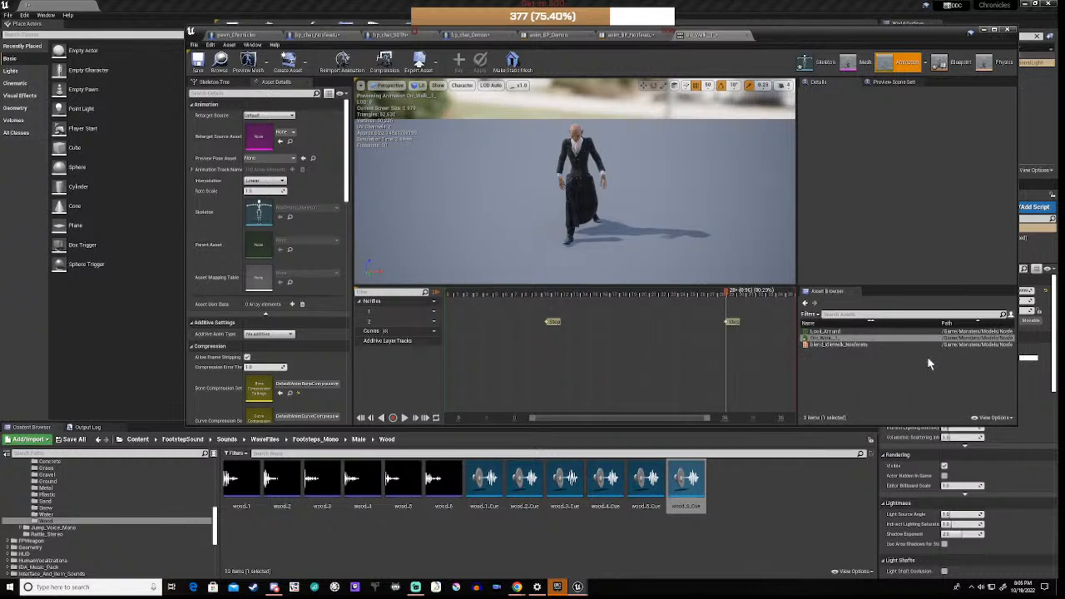
click(197, 63)
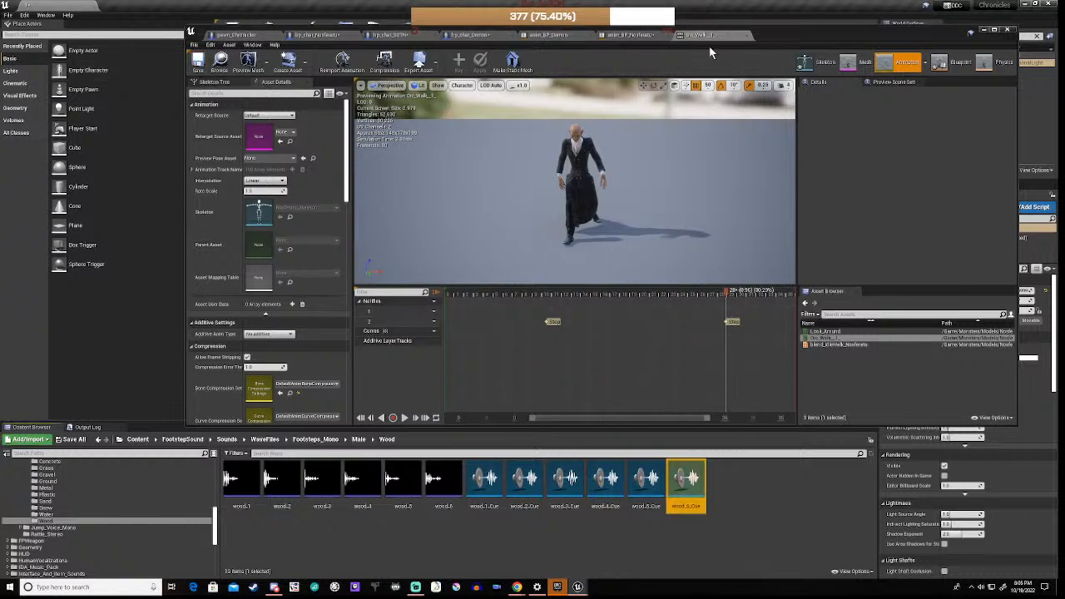
Step: Add an AnimNotify_Step event to the Nosferatu Event Graph
click(947, 69)
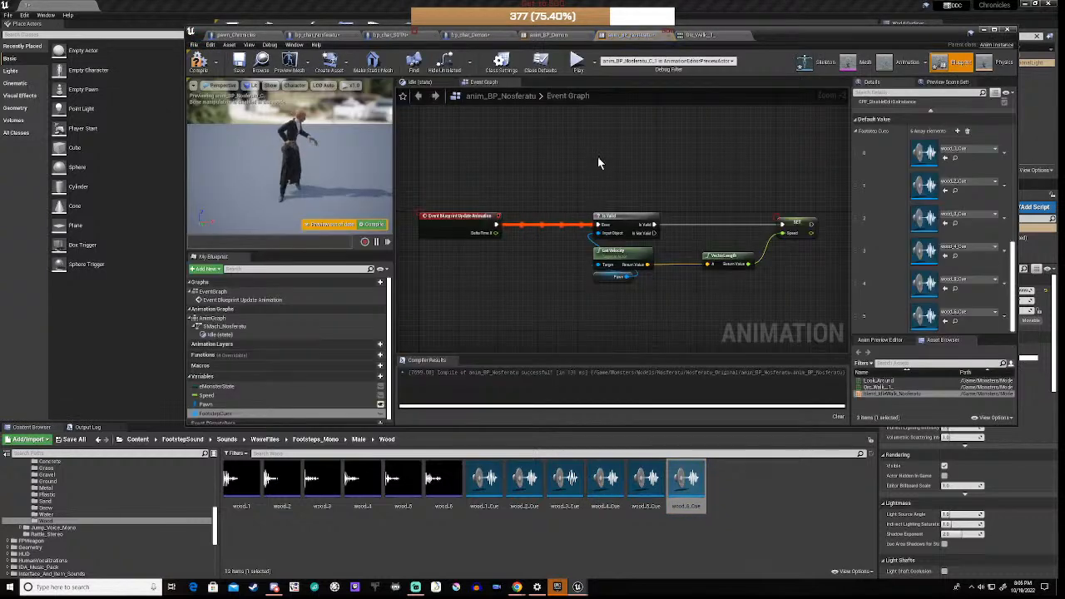
right_drag(533, 167, 641, 252)
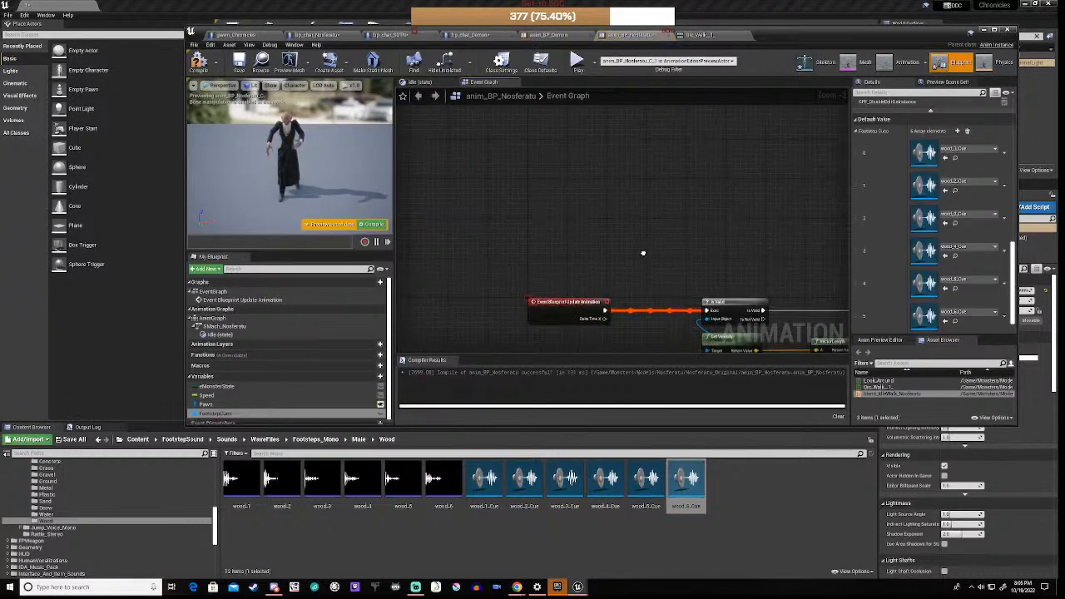
right_click(545, 153)
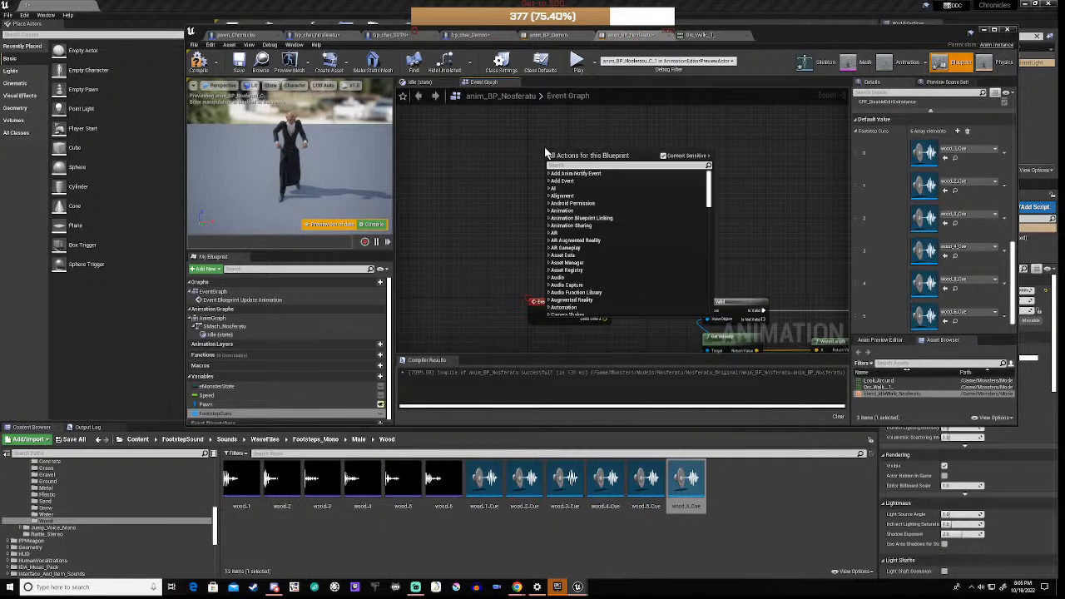
text(step)
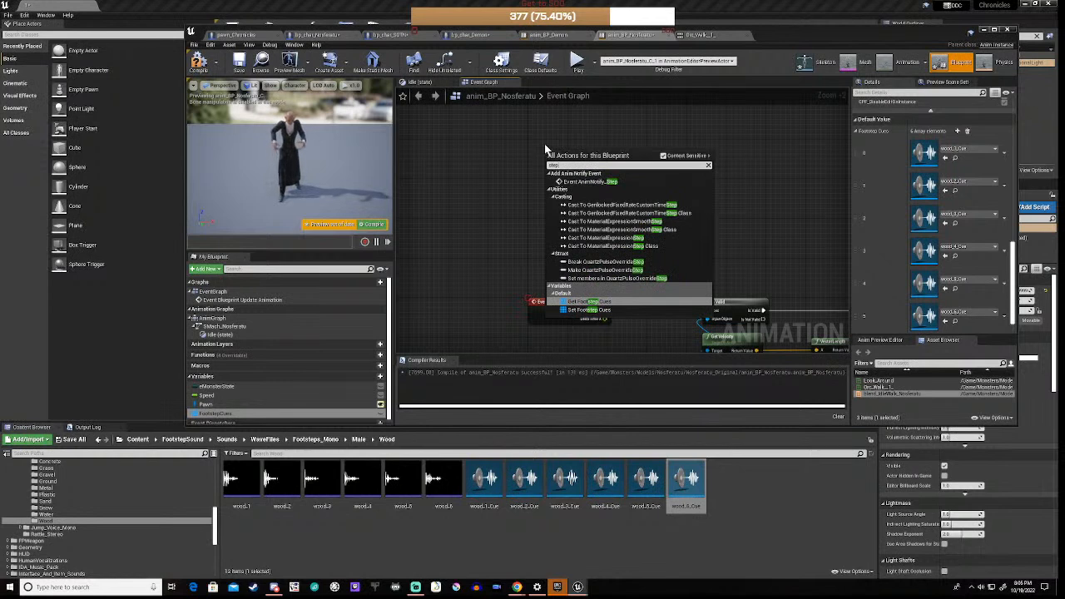
click(587, 182)
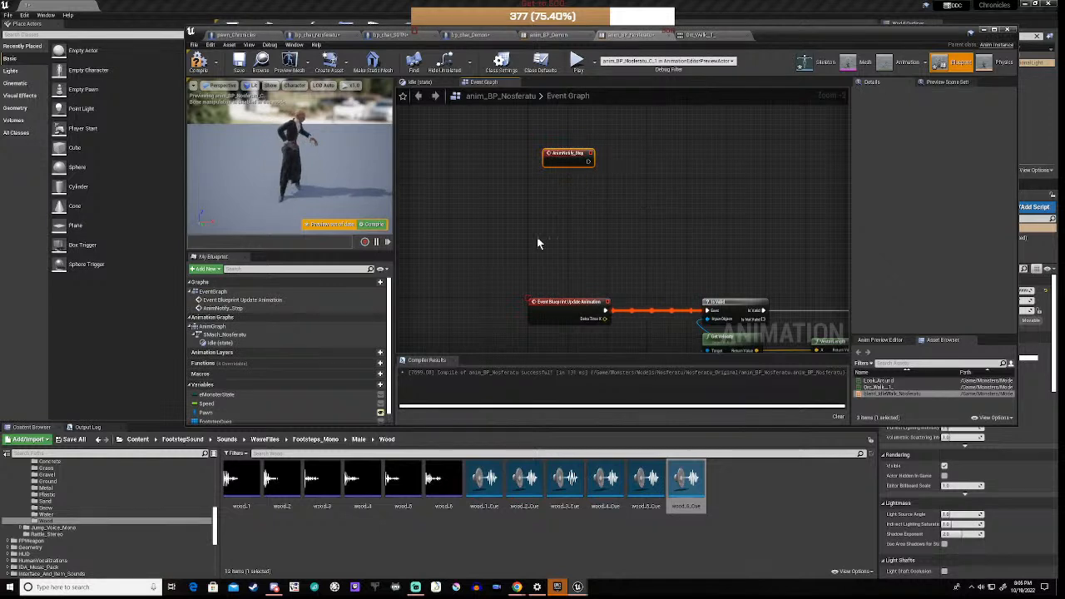
right_drag(611, 245, 560, 270)
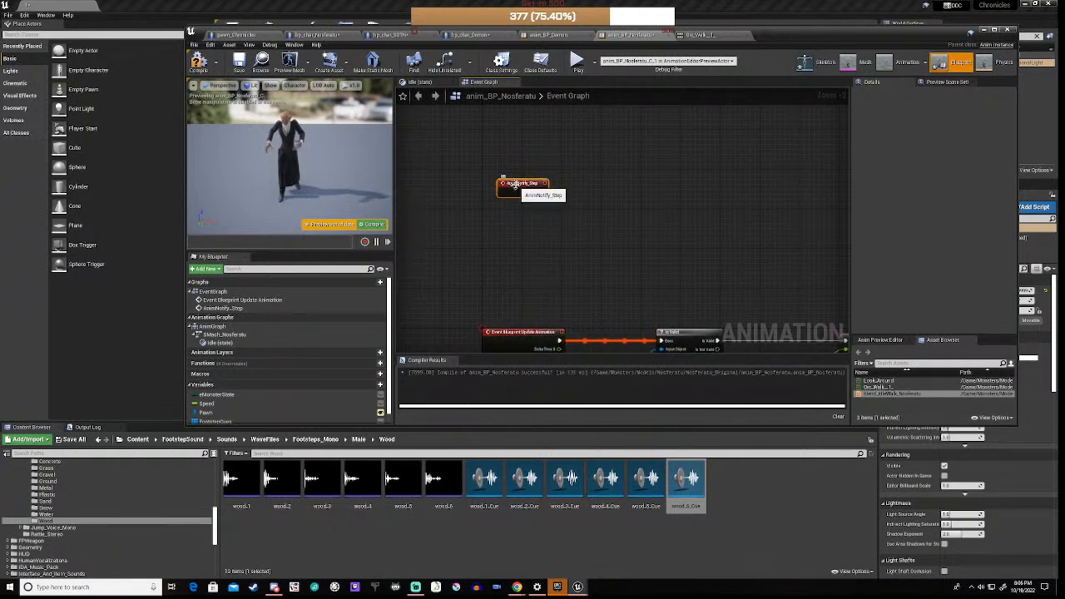
drag(518, 190, 531, 181)
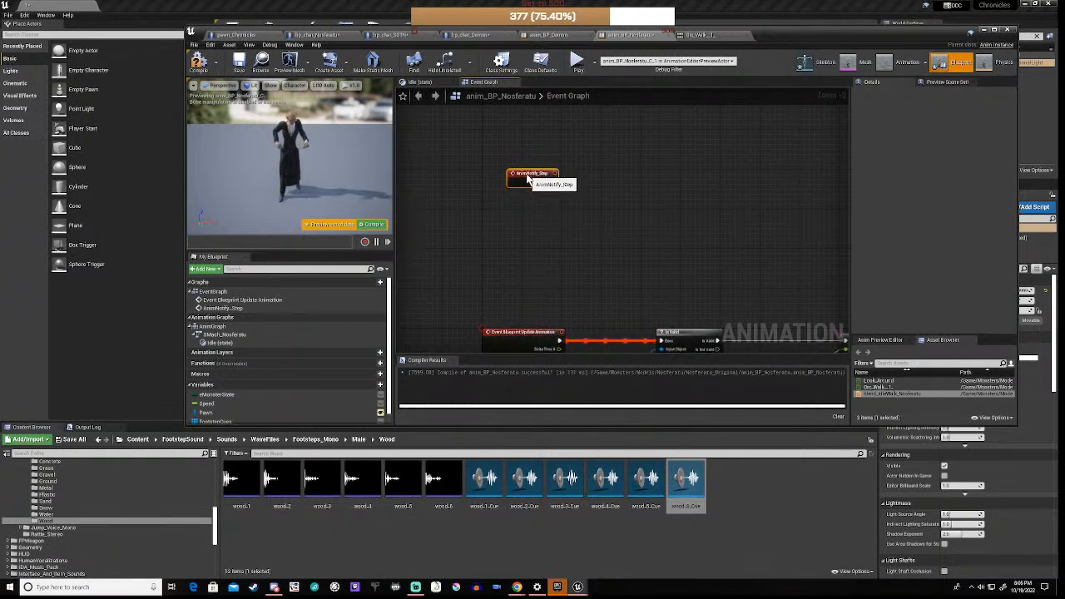
right_drag(541, 214, 521, 231)
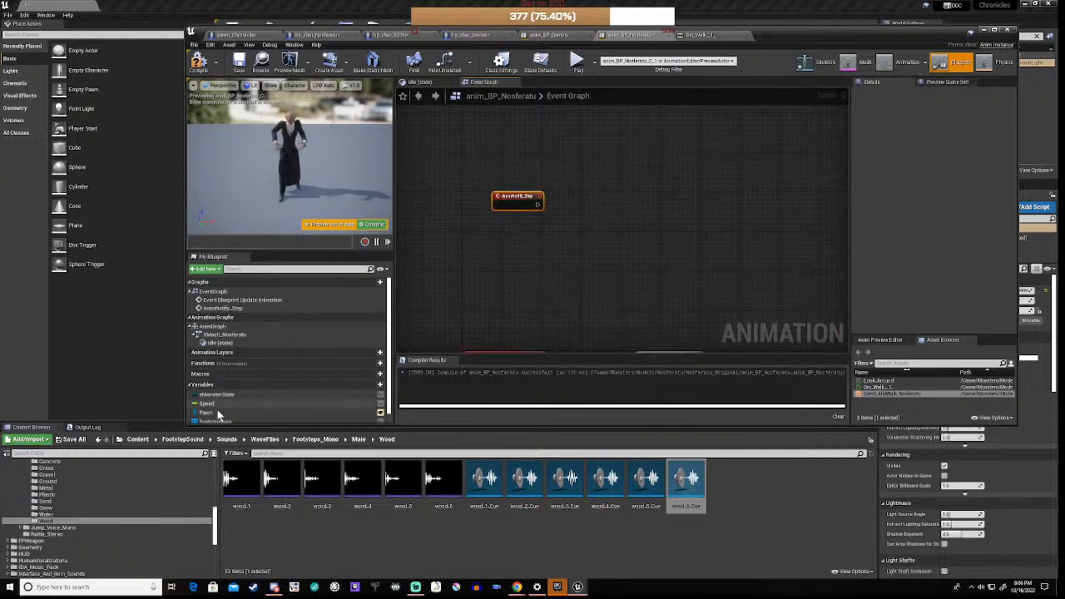
Step: Add a FootstepCues getter feeding a Length node, then an integer subtraction node below it
drag(215, 421, 547, 234)
click(569, 244)
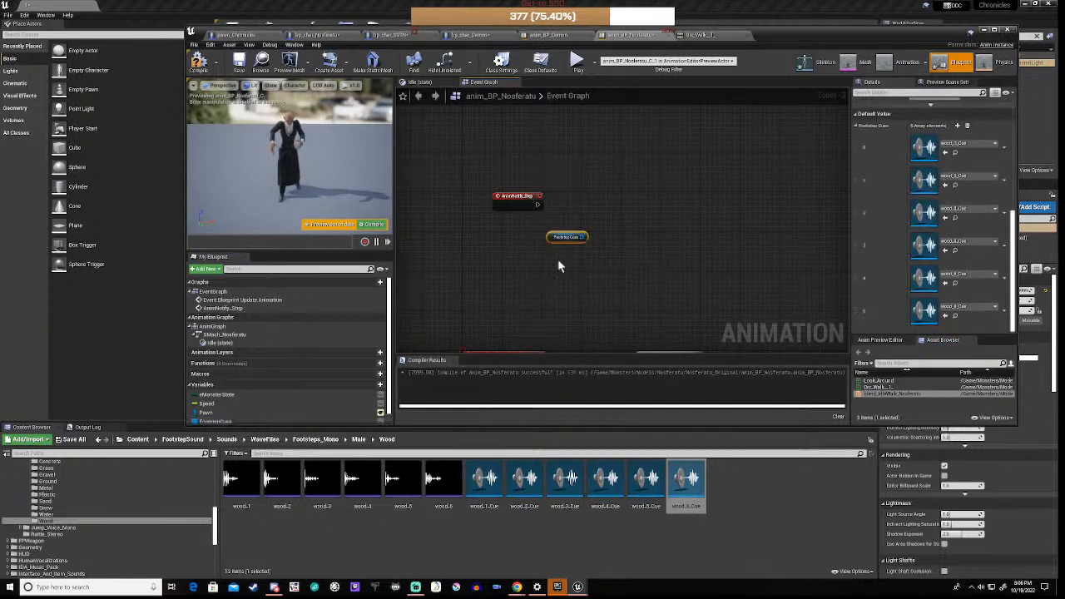
drag(583, 239, 623, 244)
text(length)
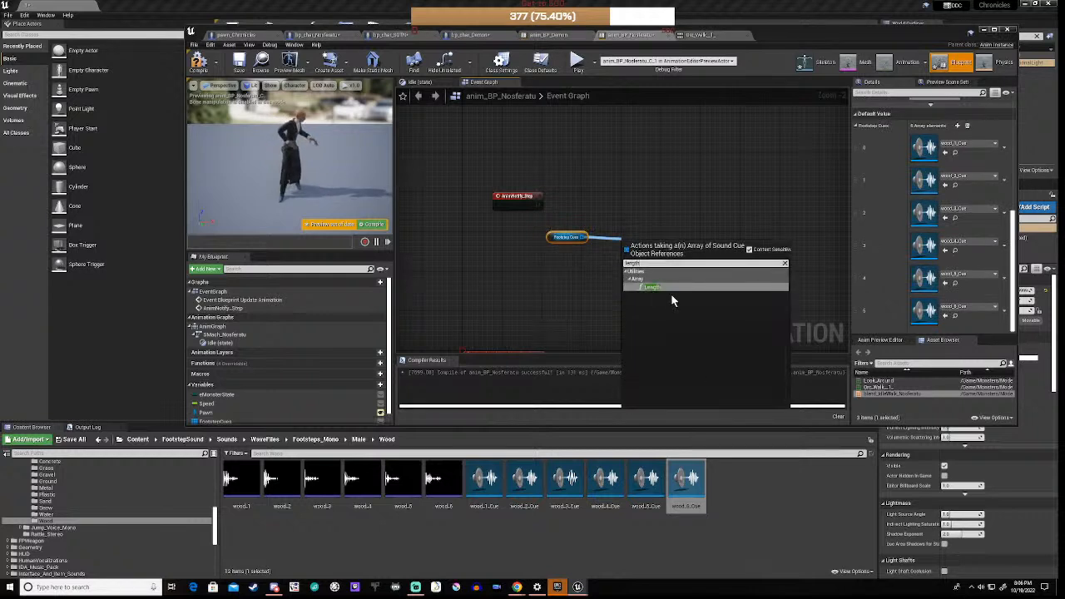
click(654, 286)
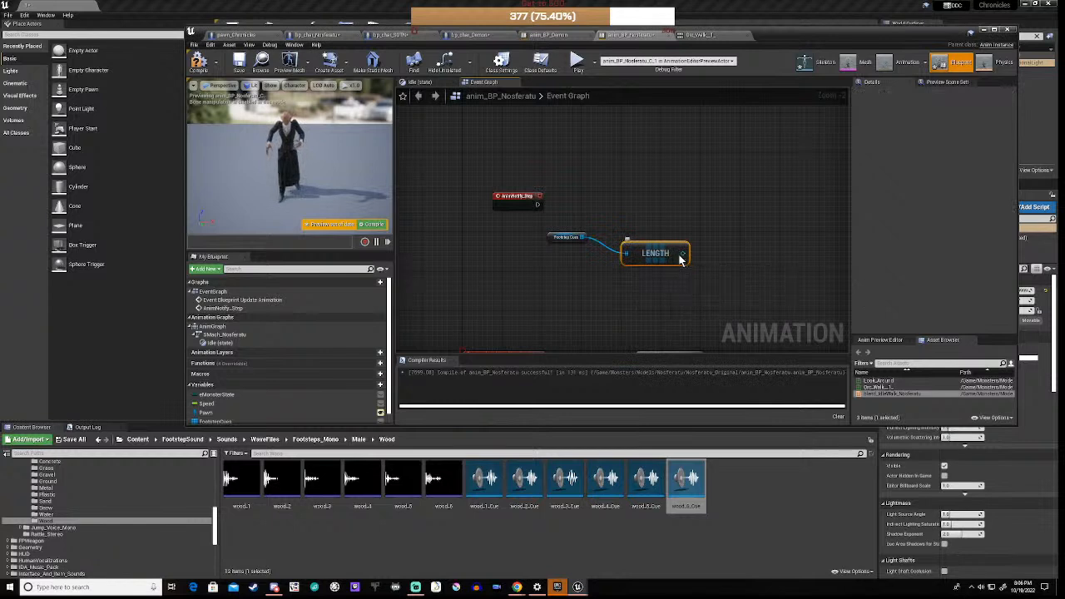
drag(683, 254, 729, 256)
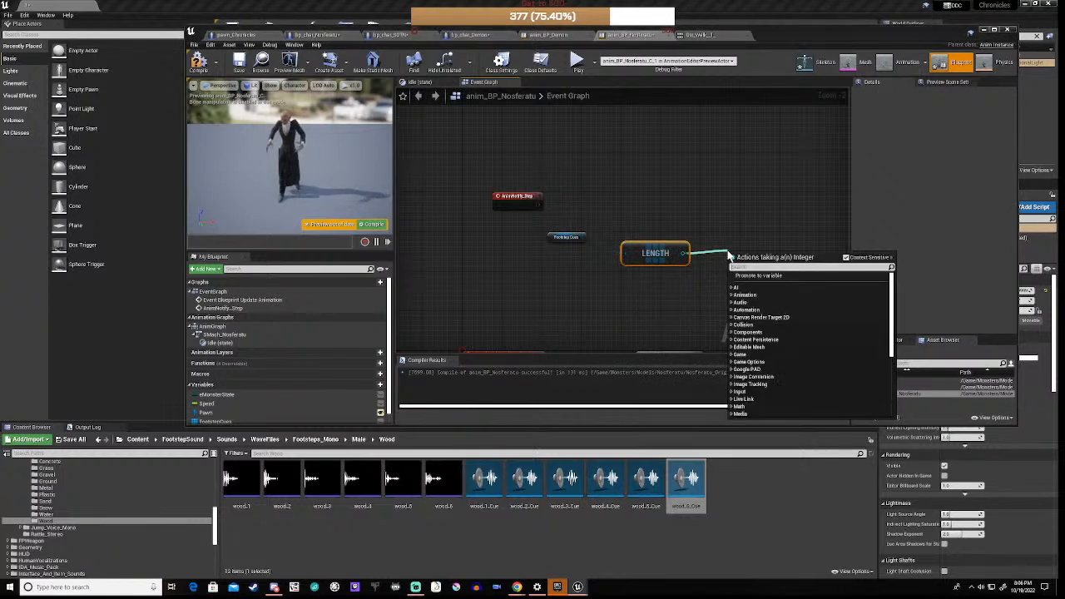
text(-)
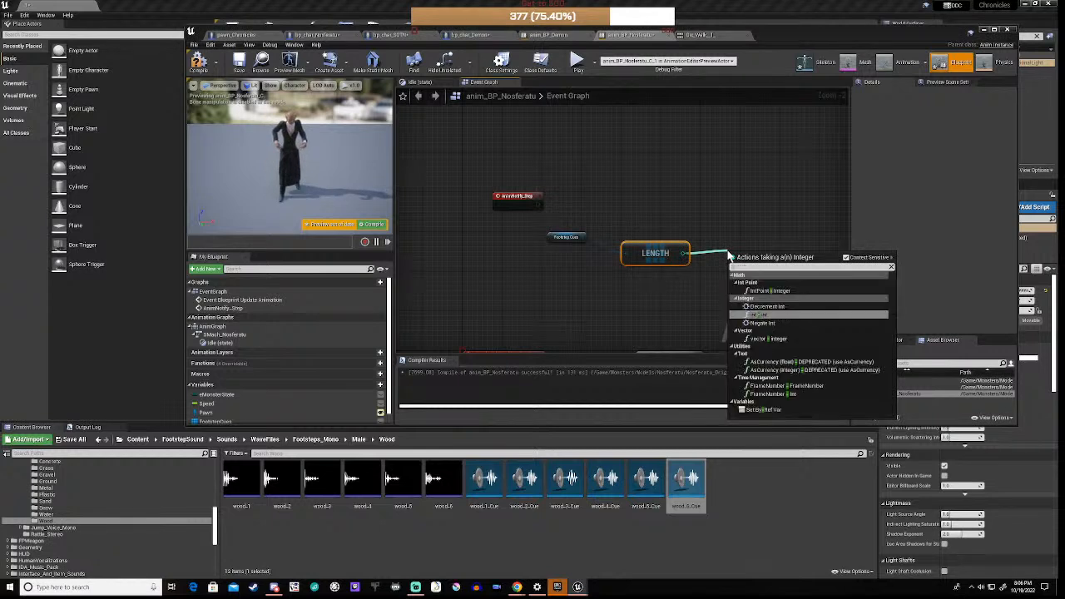
click(763, 316)
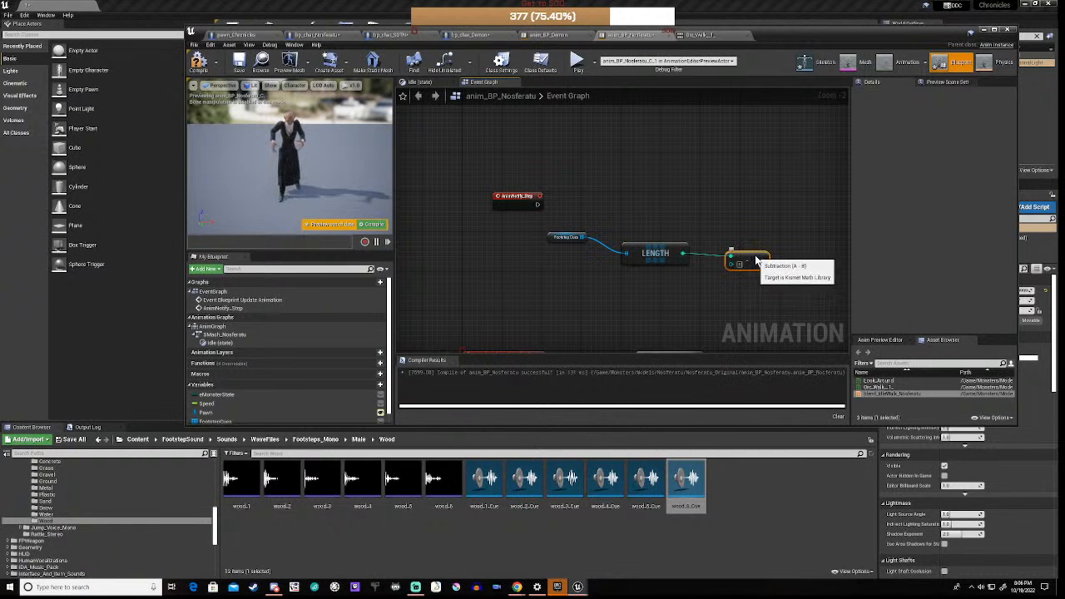
drag(754, 256, 677, 274)
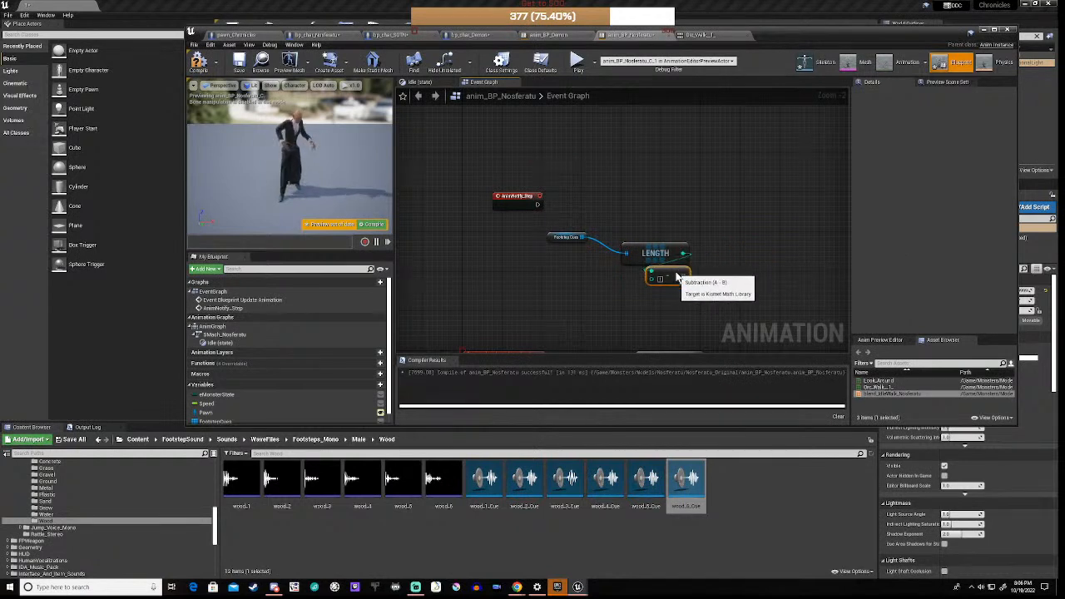
drag(650, 226, 563, 288)
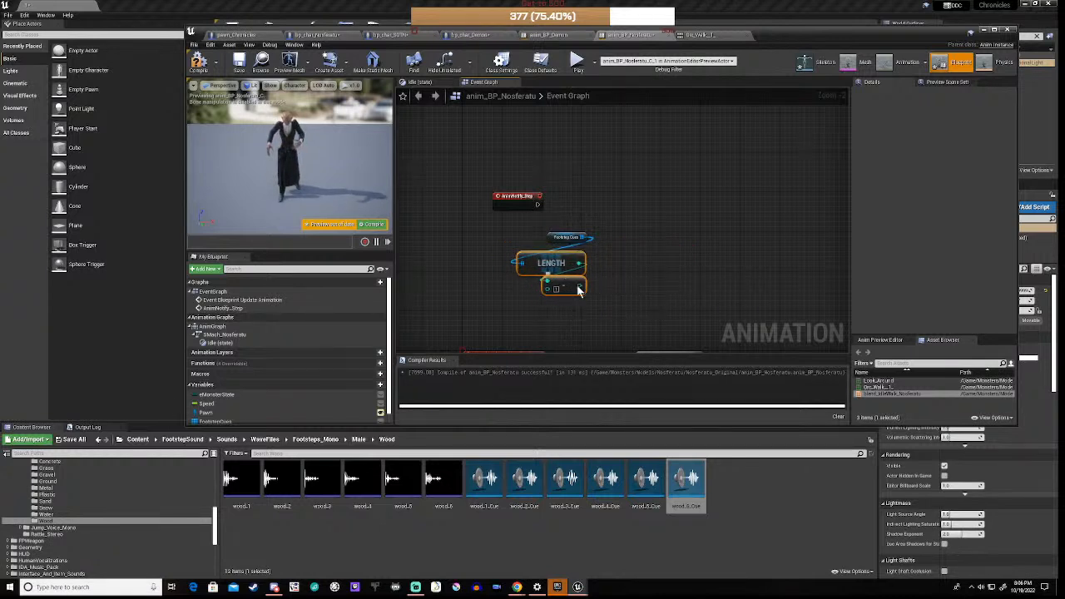
drag(664, 268, 634, 271)
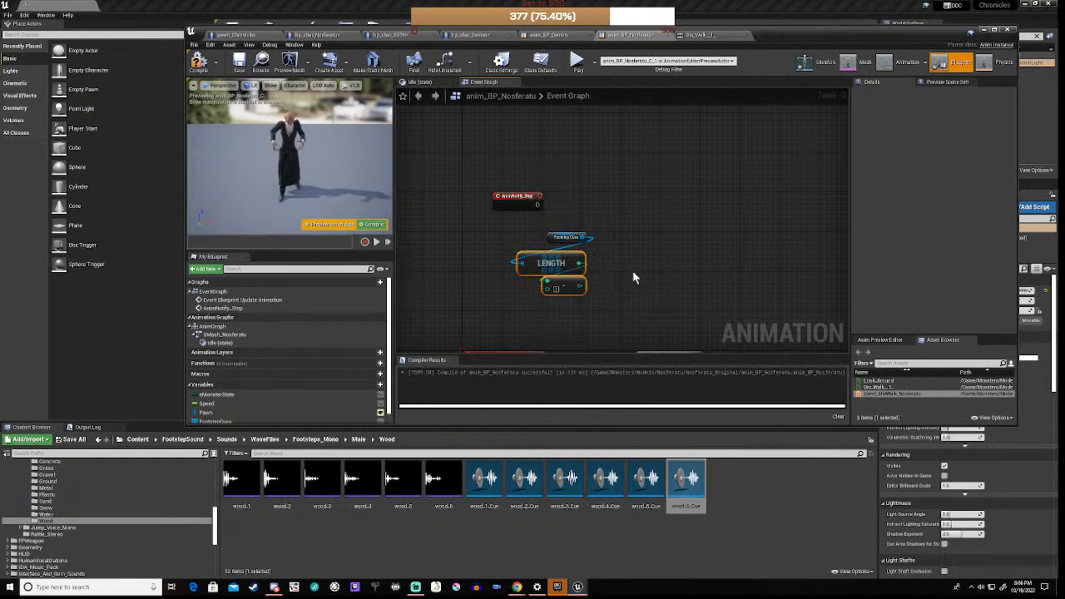
Step: Add a Random Integer in Range node with its Max fed by the length-minus-one result
right_click(633, 278)
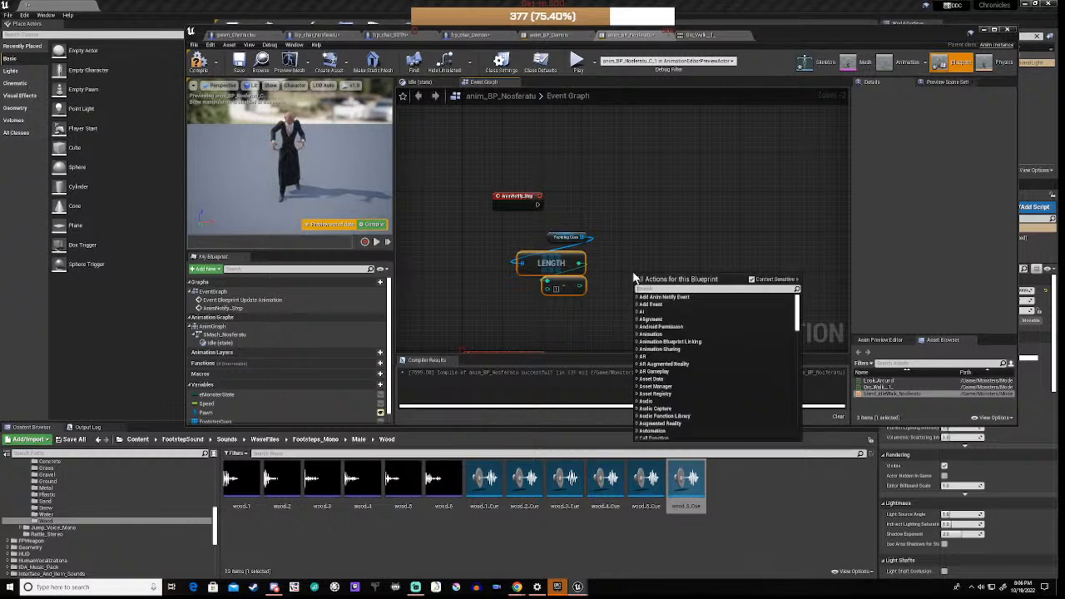
text(int)
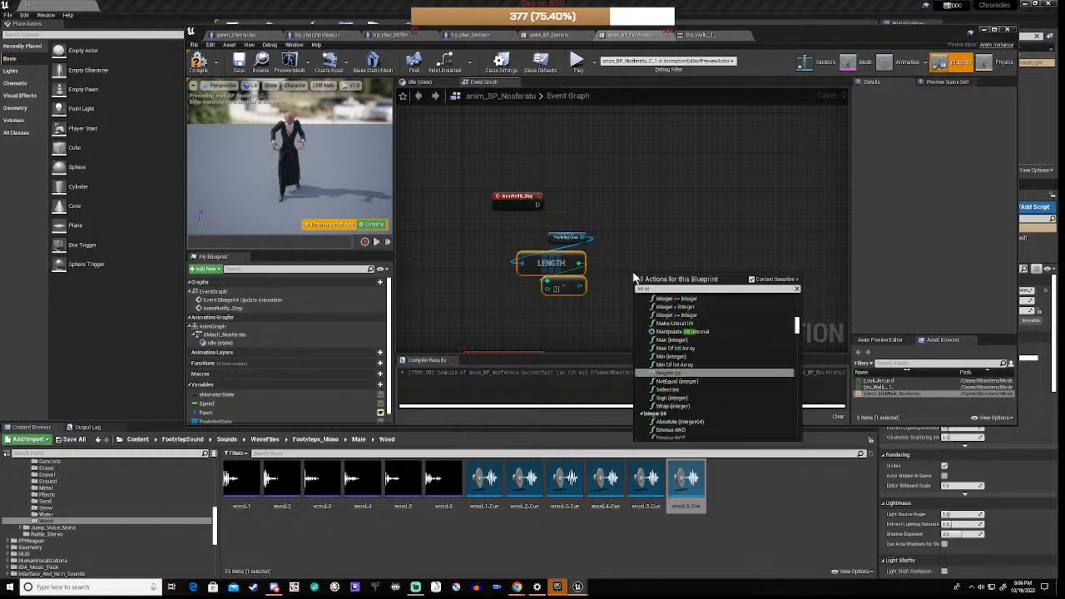
text( in ran)
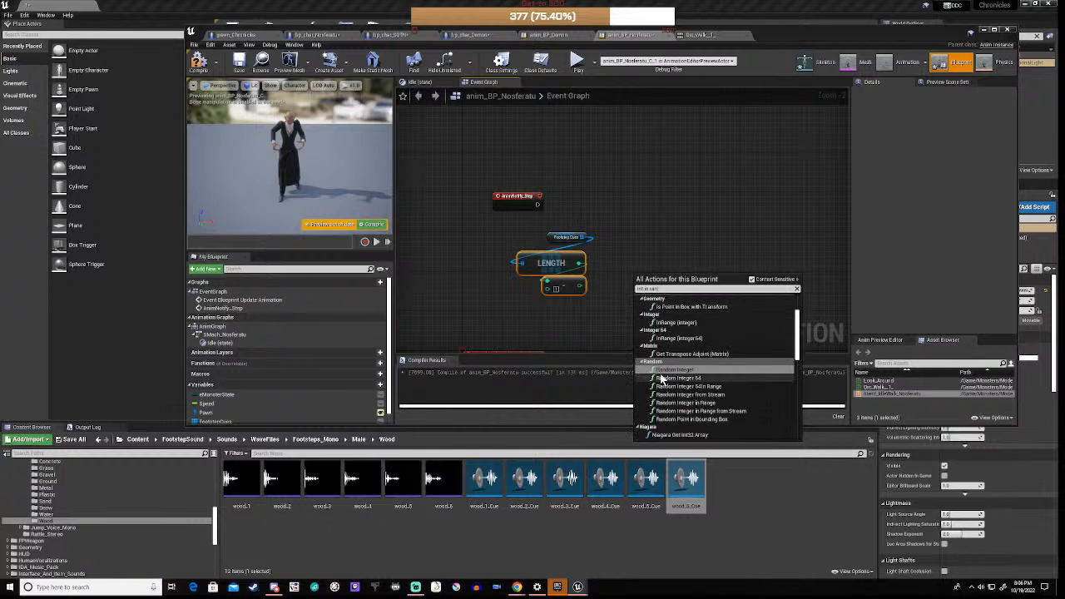
click(691, 403)
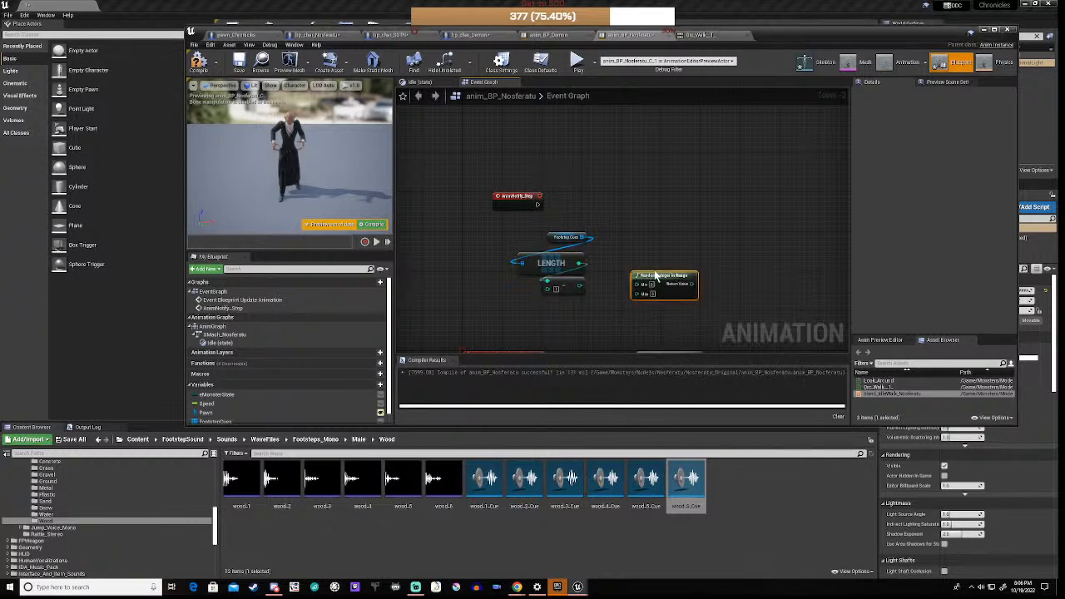
drag(660, 275, 650, 260)
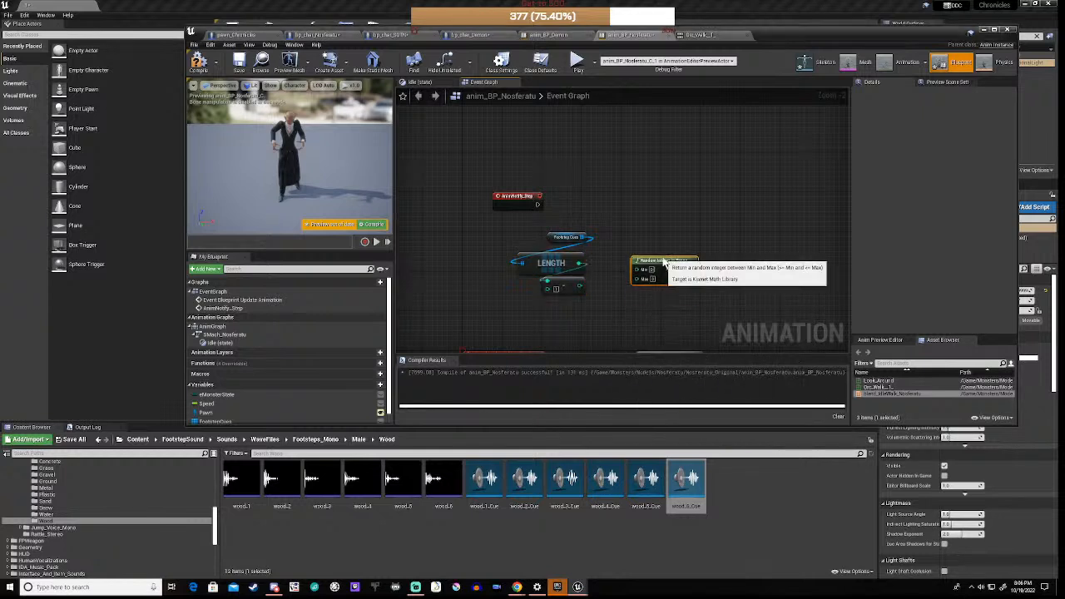
scroll(601, 301, up, 2)
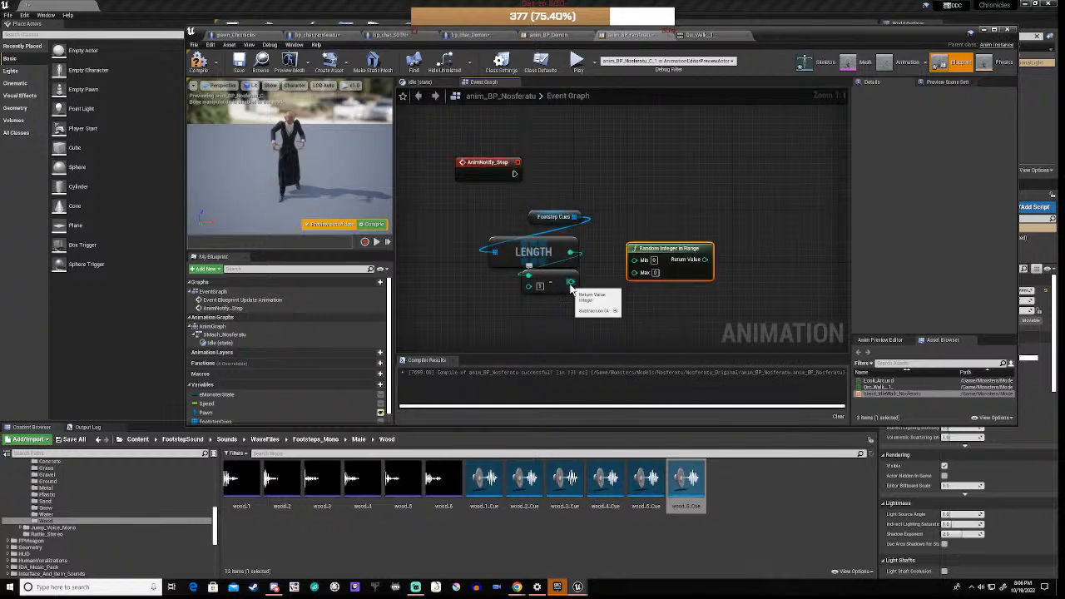
drag(571, 284, 635, 276)
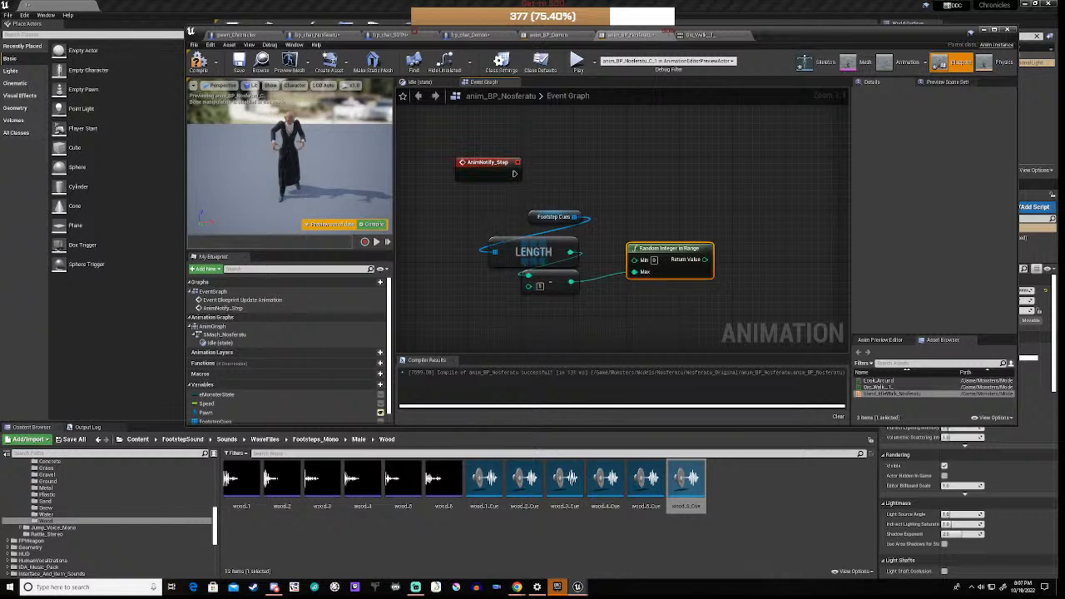
Step: Add a Get (a copy) on Footstep Cues indexed by the random integer
right_drag(682, 312, 596, 332)
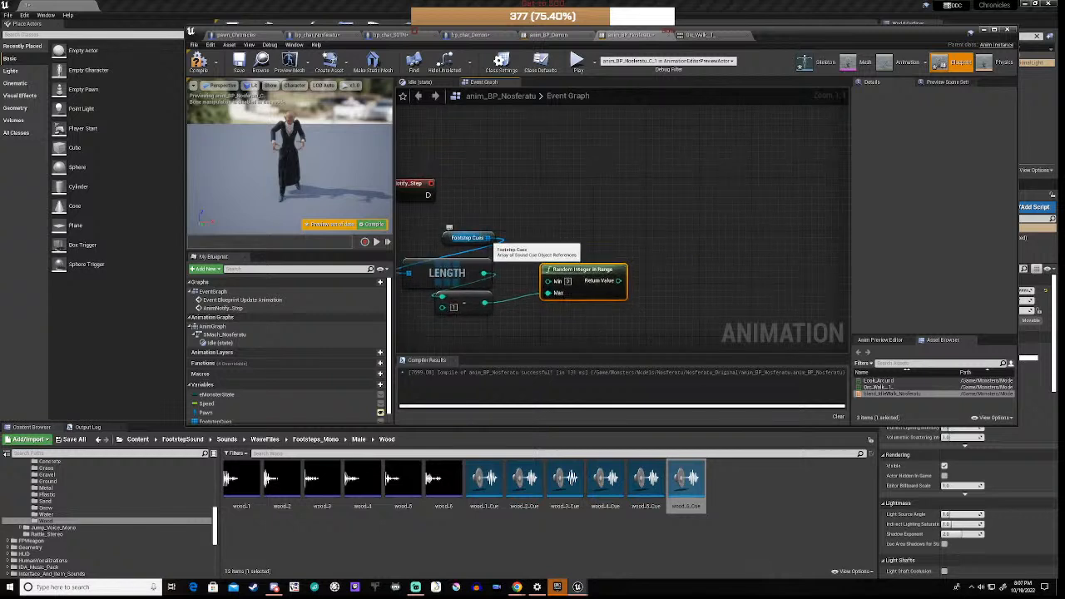
drag(489, 238, 657, 244)
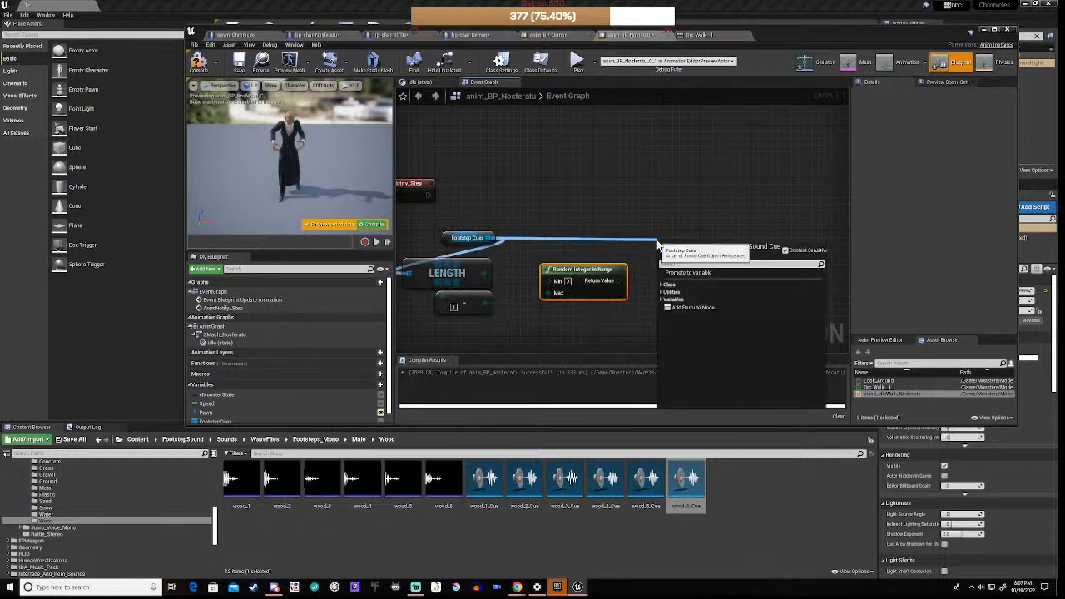
text(copy)
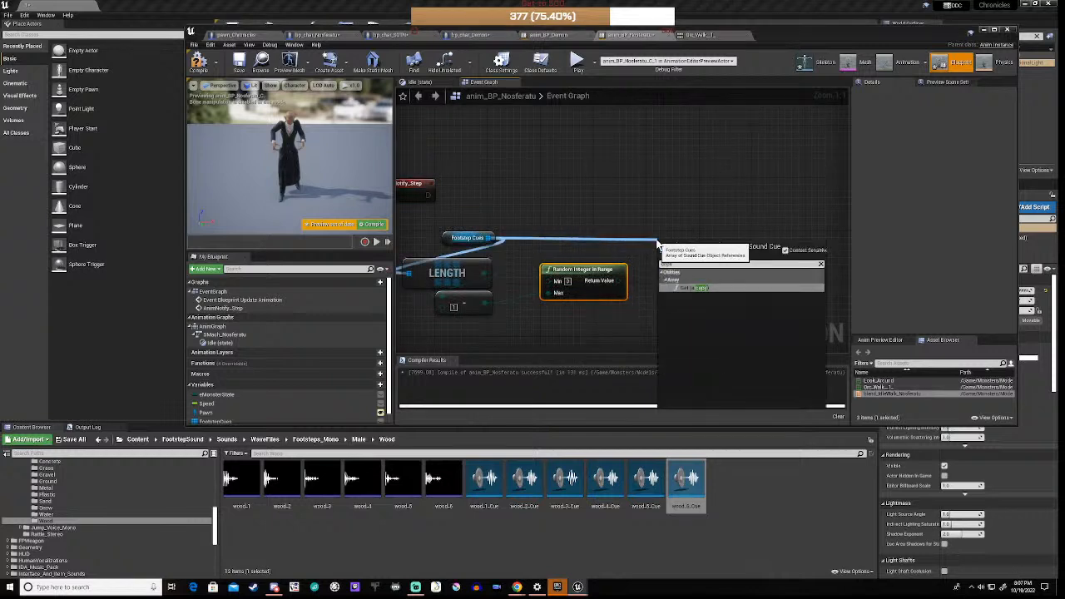
click(690, 288)
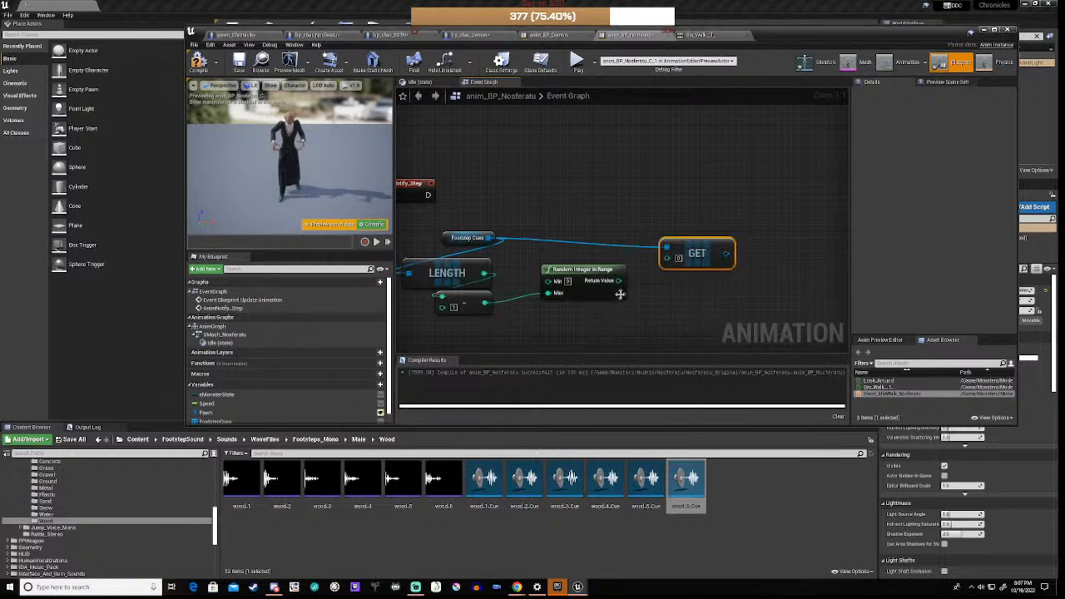
drag(618, 281, 695, 242)
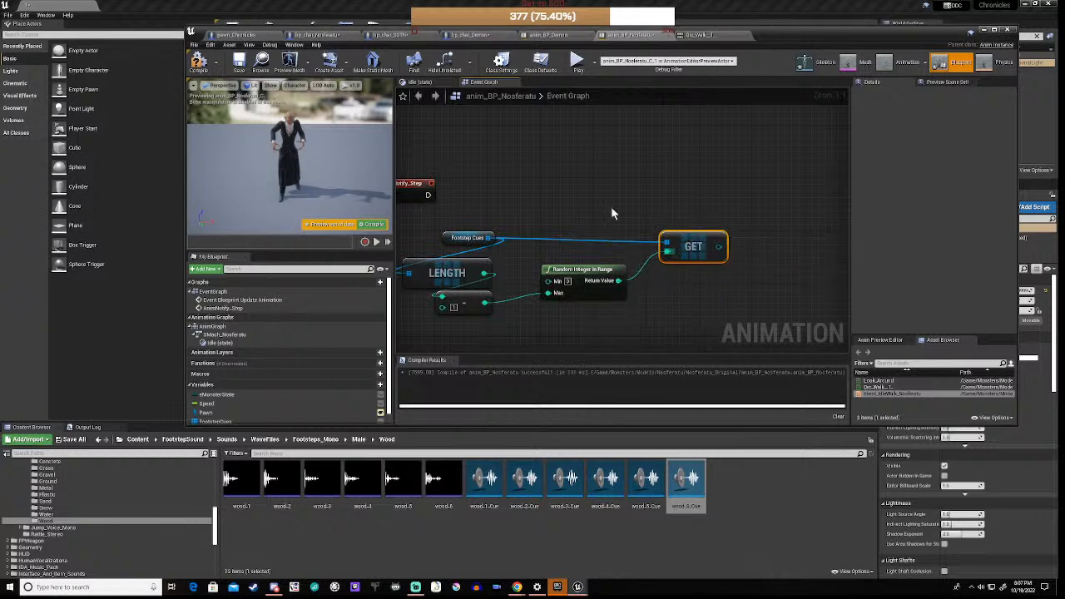
right_drag(611, 206, 514, 209)
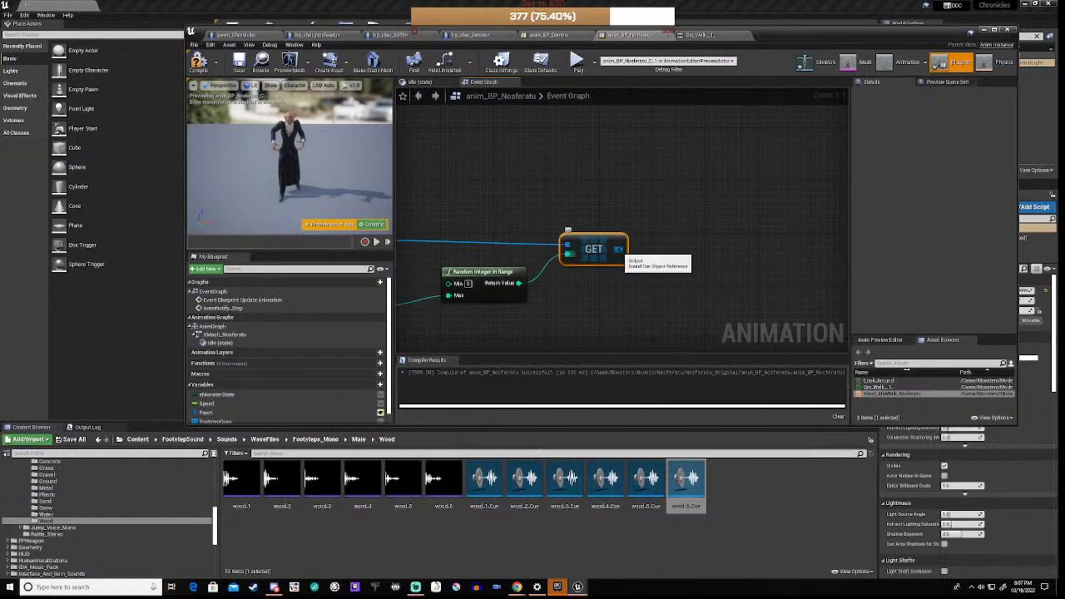
drag(619, 249, 674, 226)
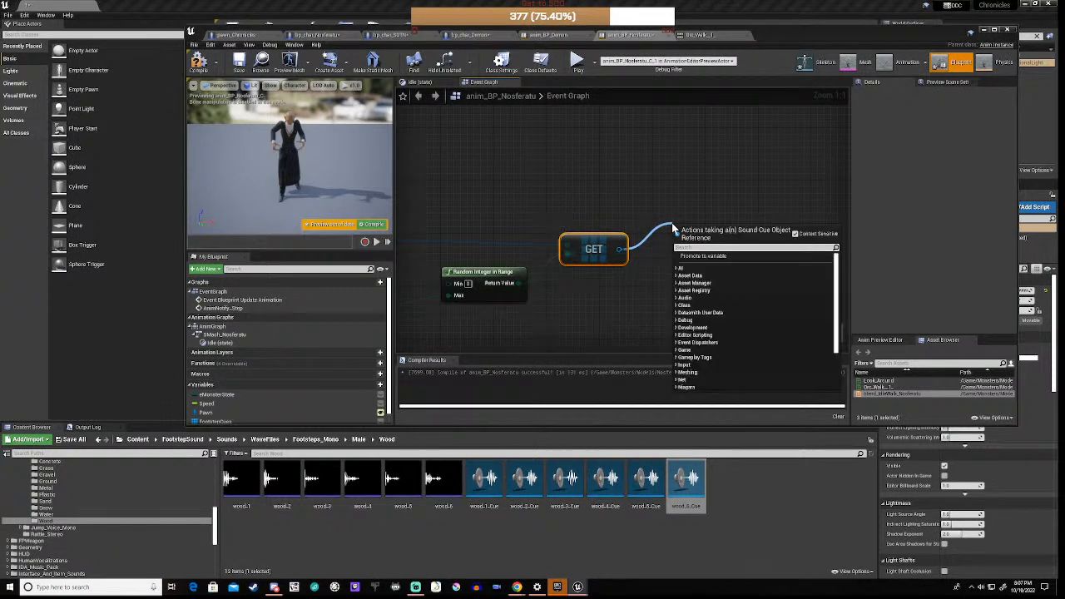
Step: Add a Play Sound at Location node for the chosen cue, triggered by AnimNotify_Step
text(play loca)
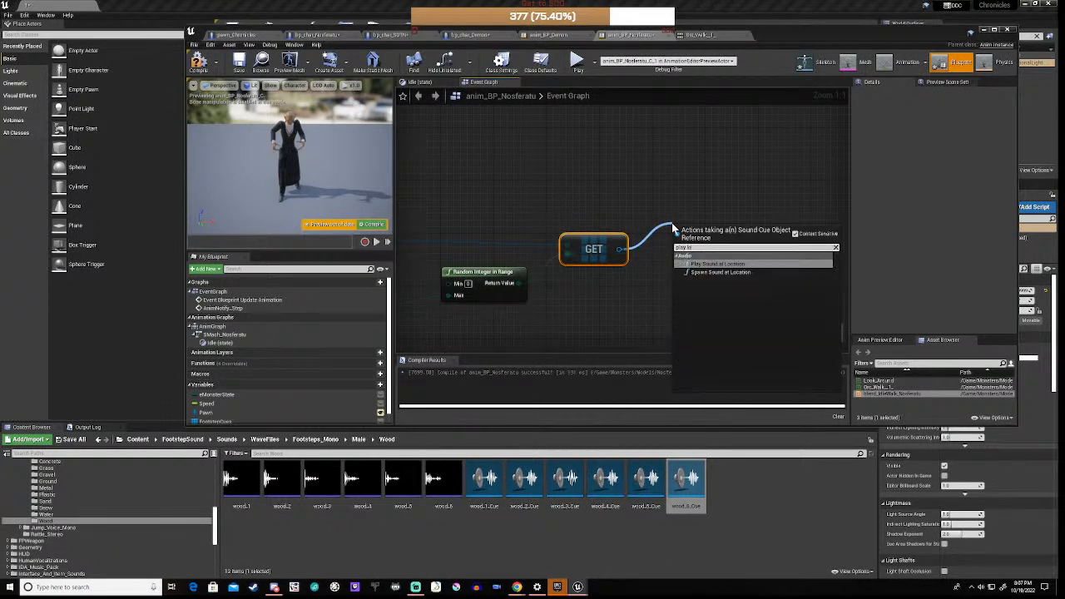
click(711, 264)
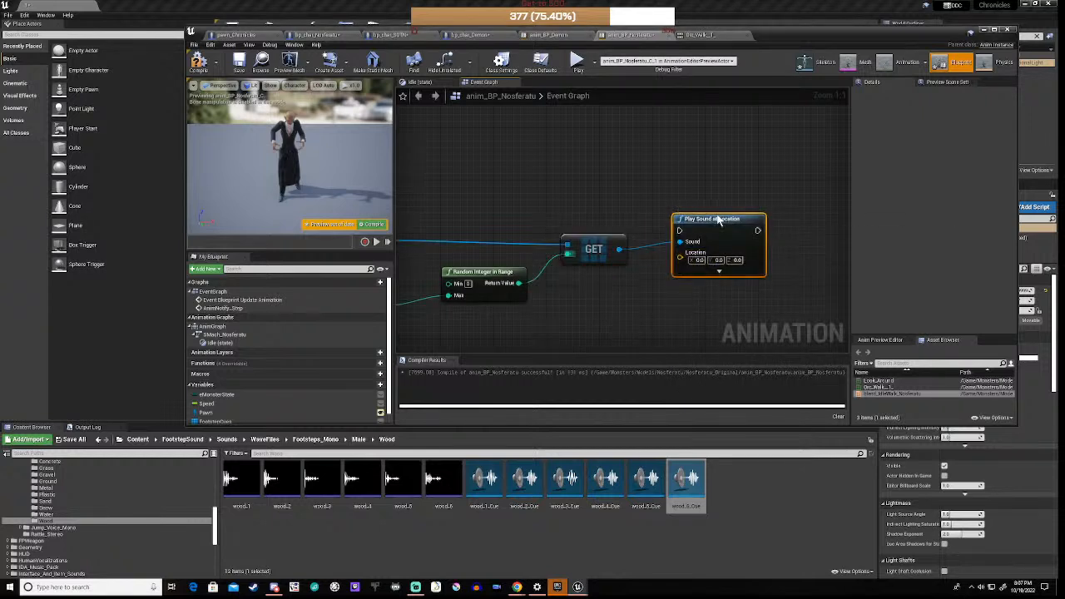
right_drag(596, 206, 717, 210)
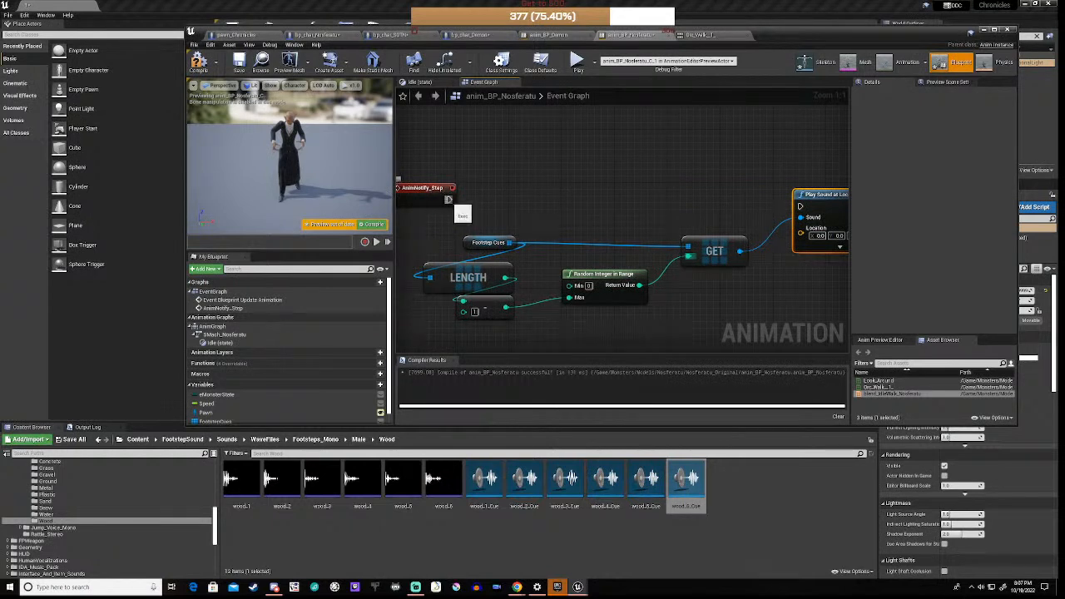
drag(450, 200, 799, 206)
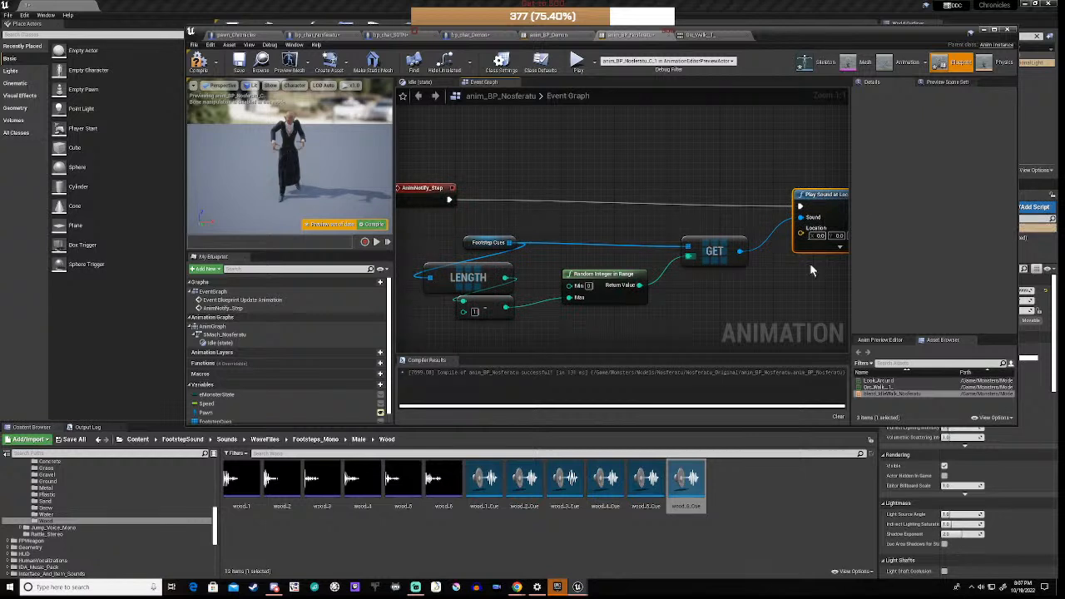
right_drag(813, 270, 689, 293)
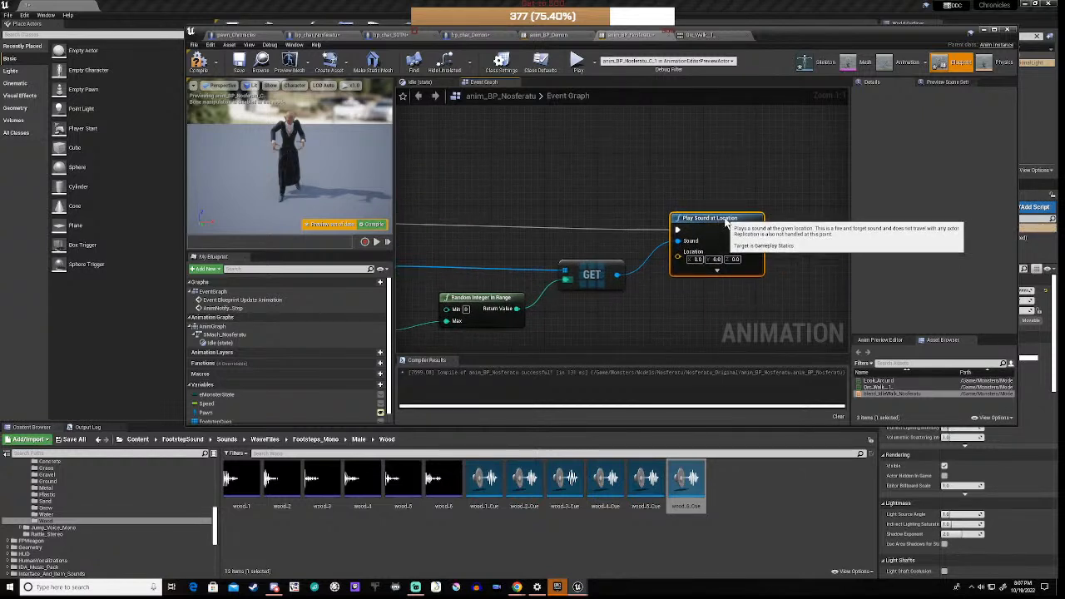
drag(726, 221, 726, 214)
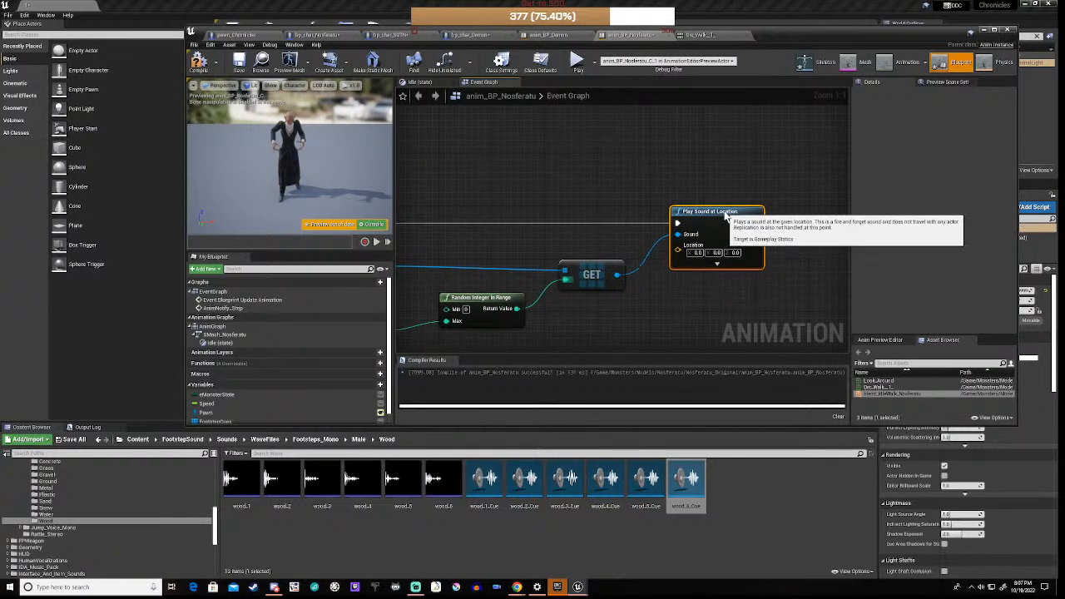
Step: Expand the sound node's advanced inputs and assign an Attenuation Settings asset
click(718, 265)
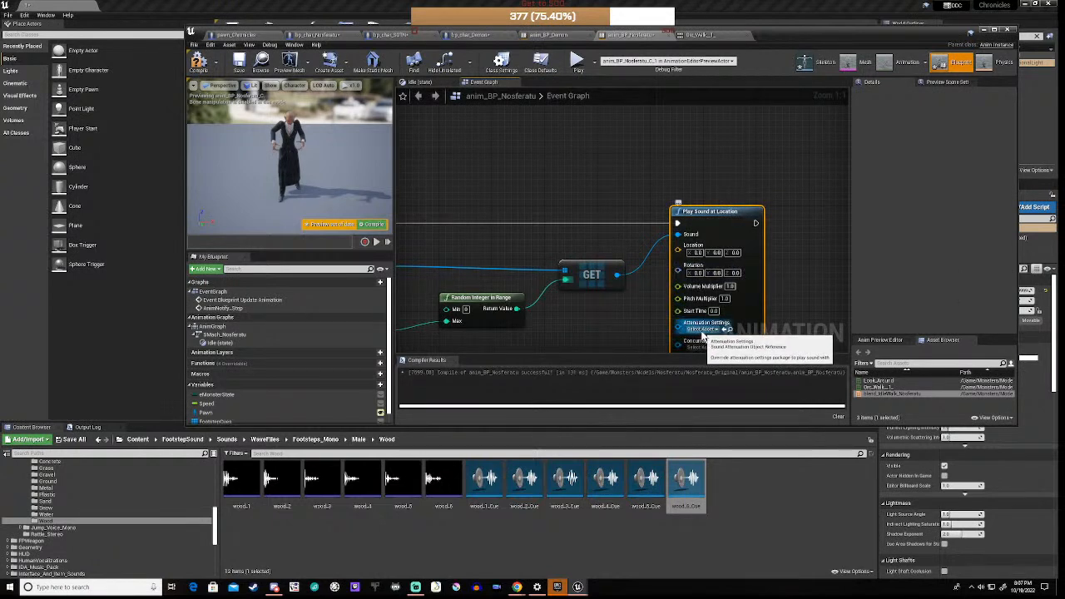
click(704, 330)
click(718, 377)
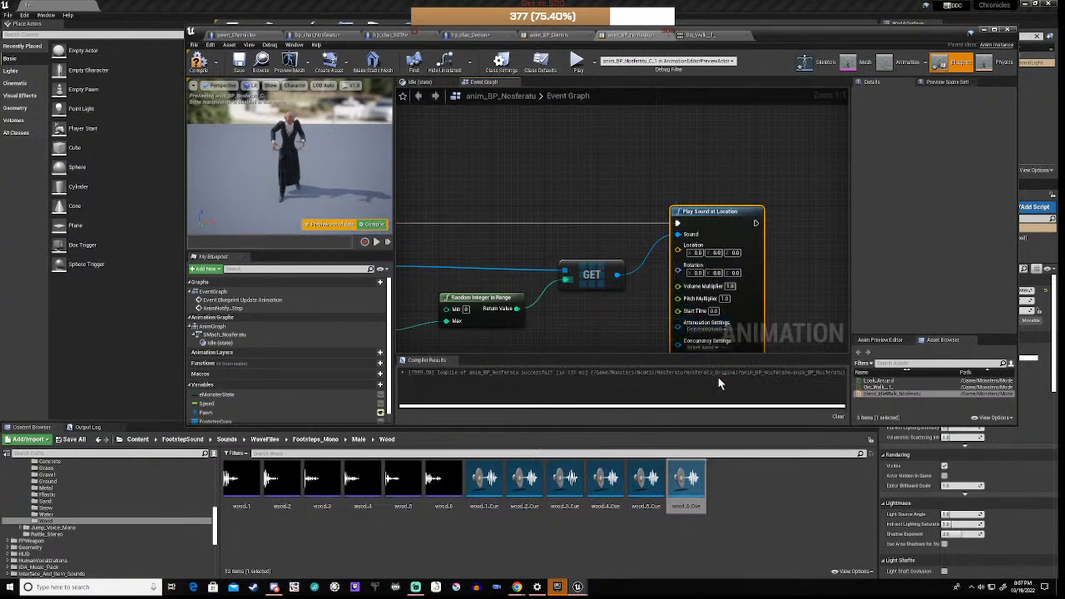
right_drag(633, 319, 688, 250)
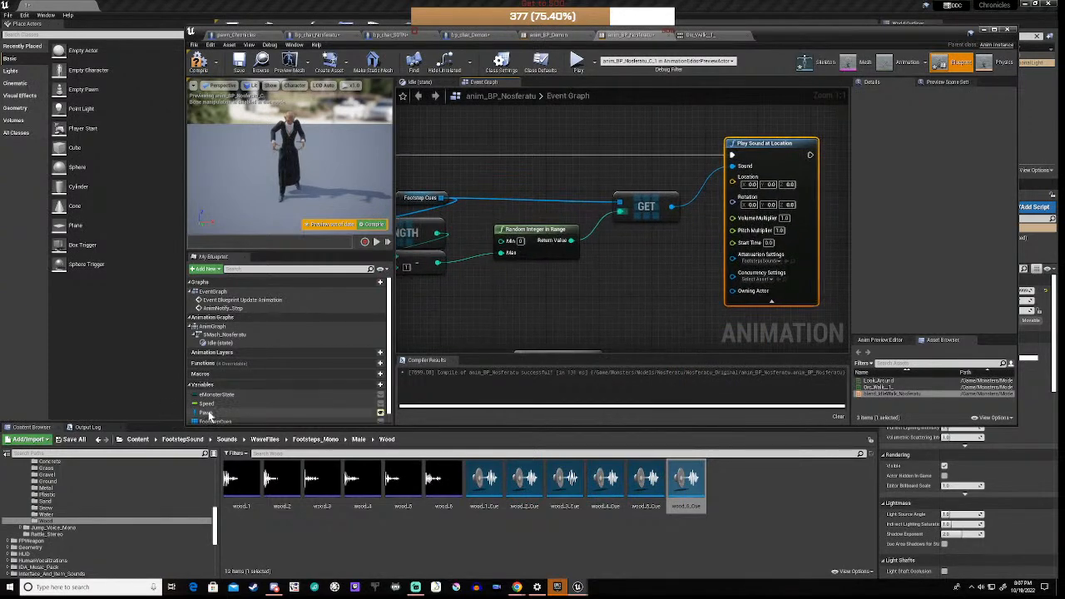
Step: Place a Get Pawn node feeding GetActorLocation, and wire its Return Value to the sound's Location
drag(208, 413, 561, 301)
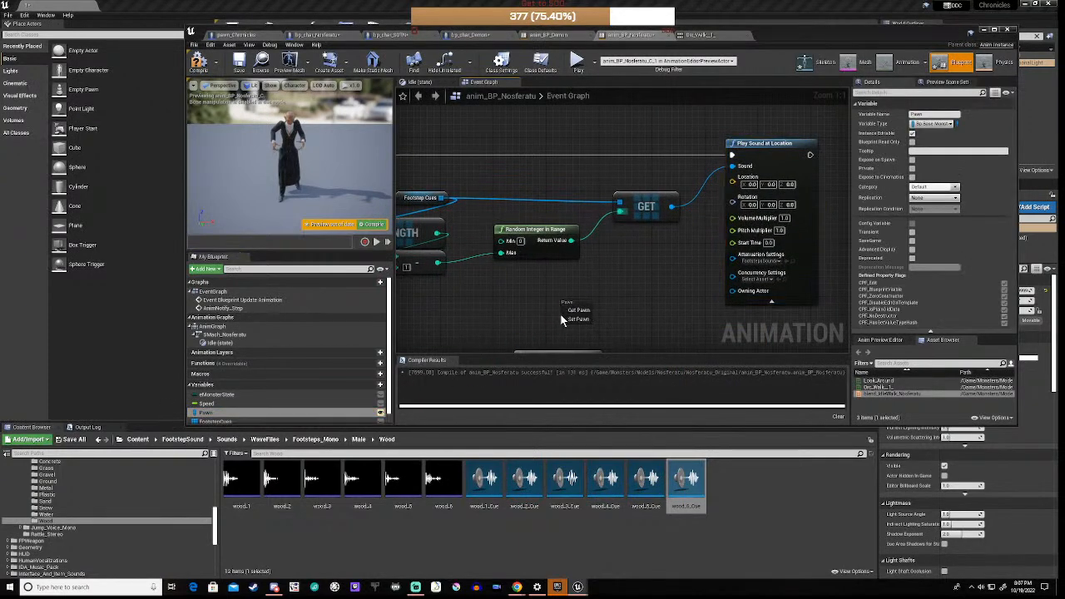
click(572, 310)
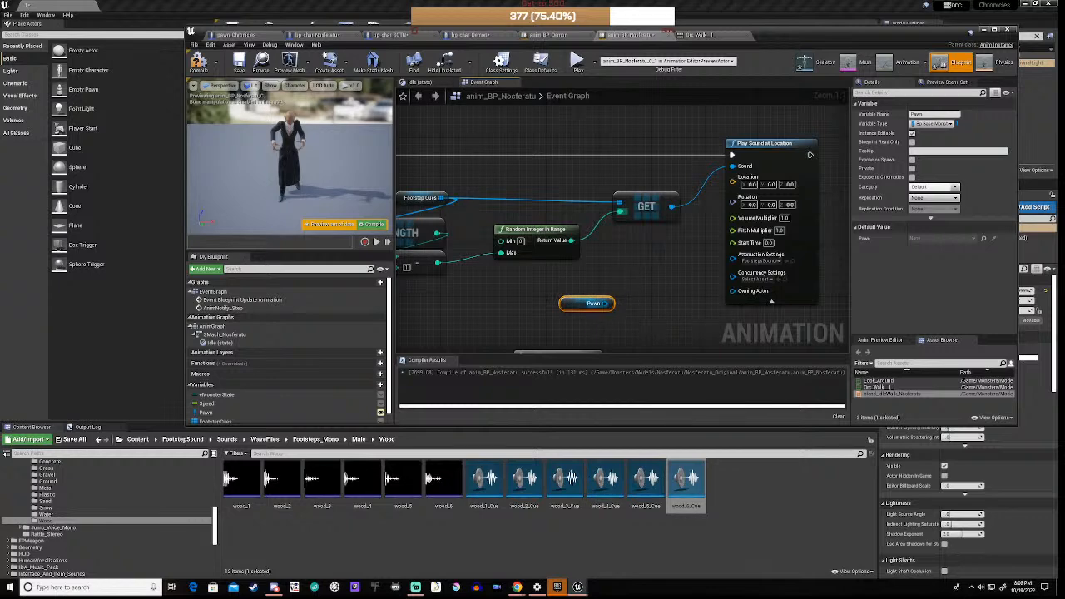
drag(612, 303, 638, 283)
text(location)
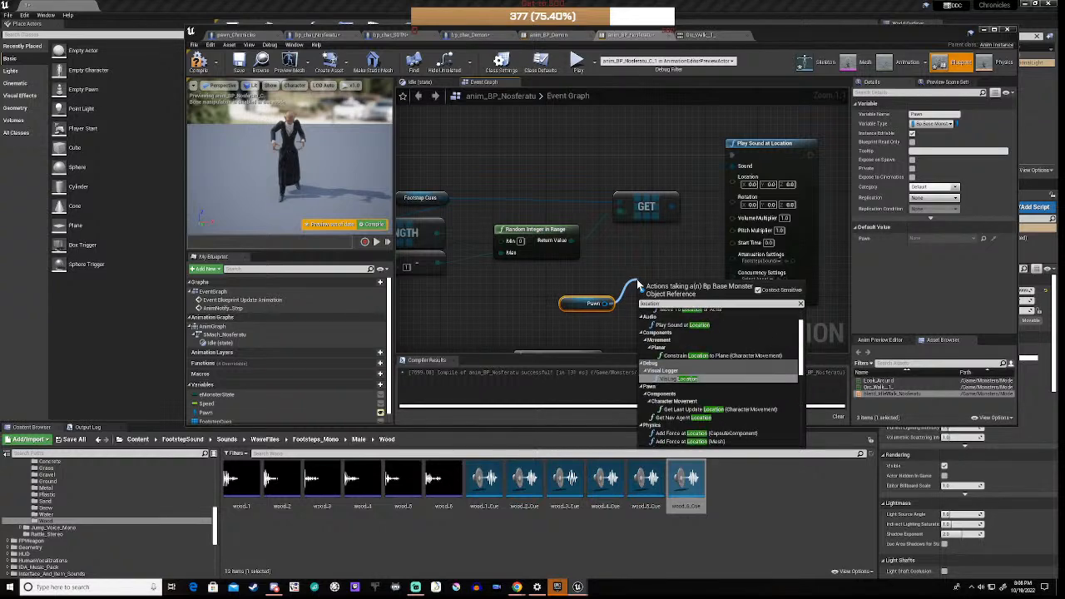
text(act)
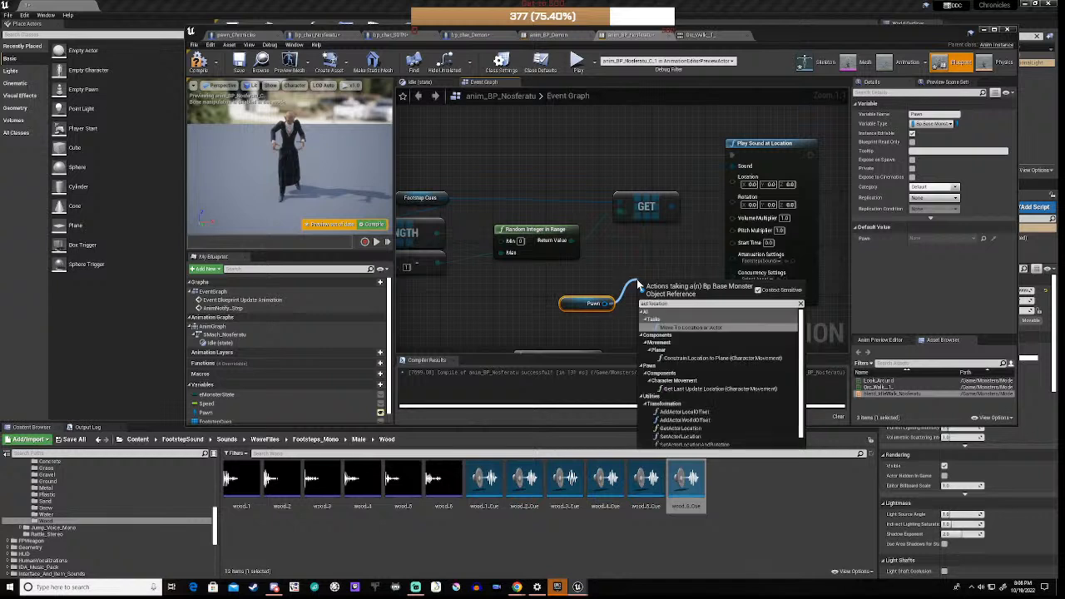
scroll(703, 395, down, 1)
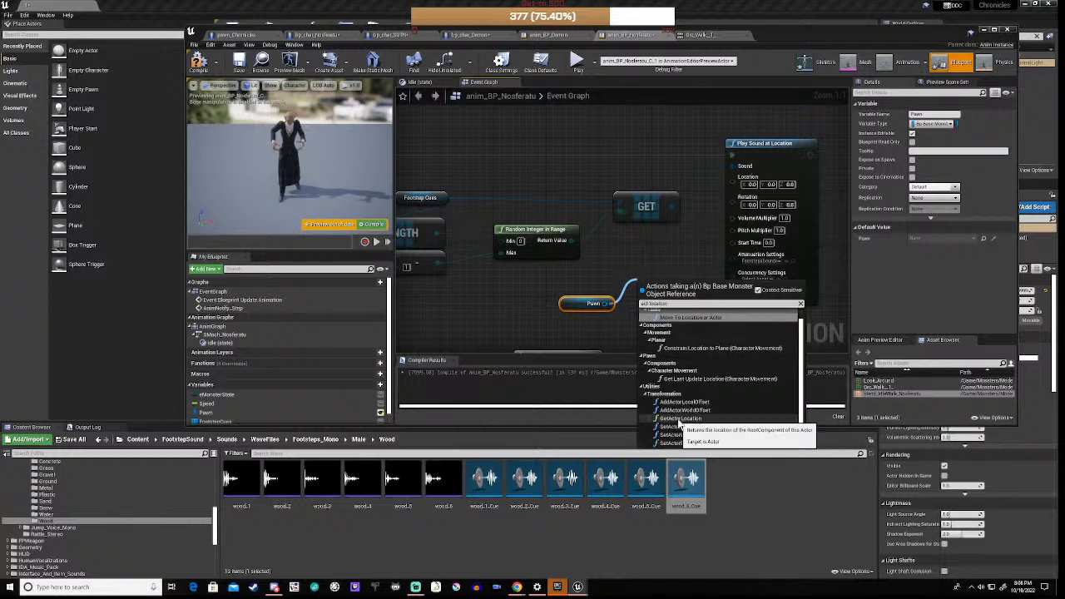
click(680, 422)
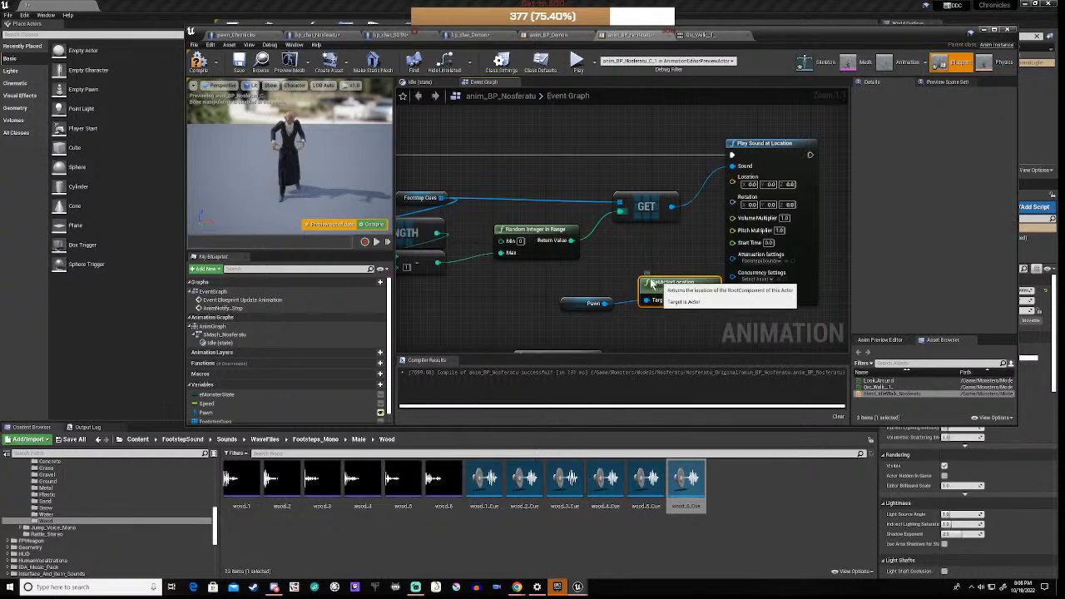
drag(678, 287, 555, 281)
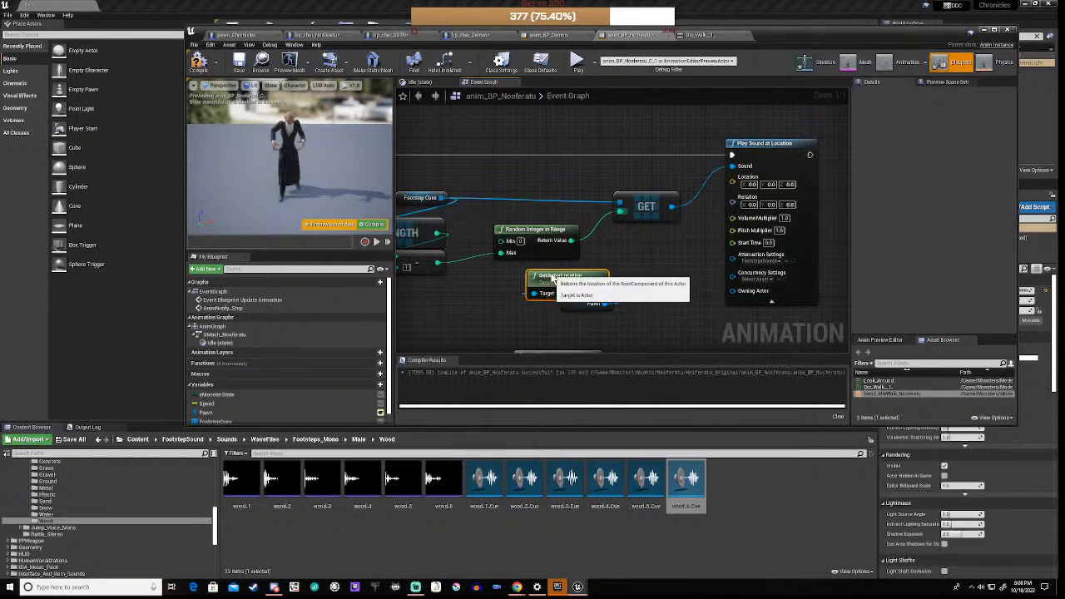
right_drag(661, 284, 604, 303)
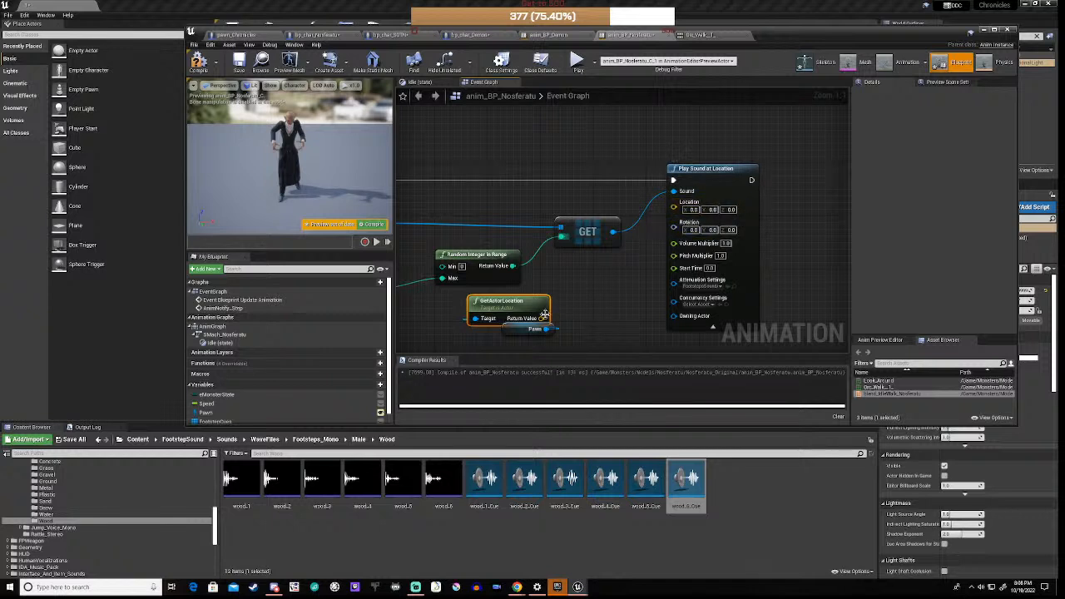
drag(541, 319, 676, 207)
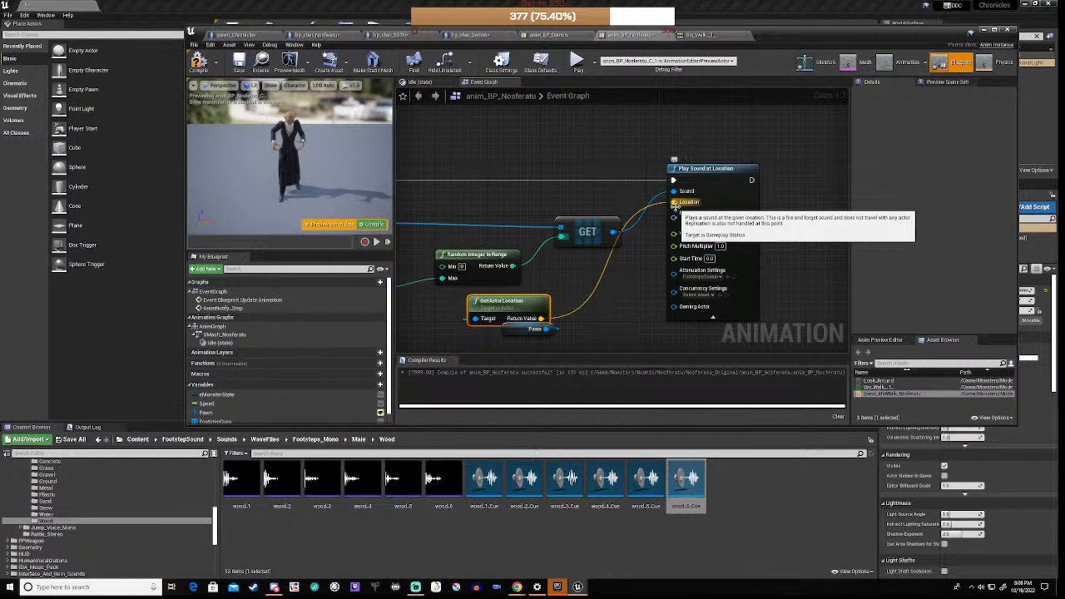
Step: Split both Location pins into X, Y, Z and connect actor X and Y to Location X and Y
alt+click(598, 289)
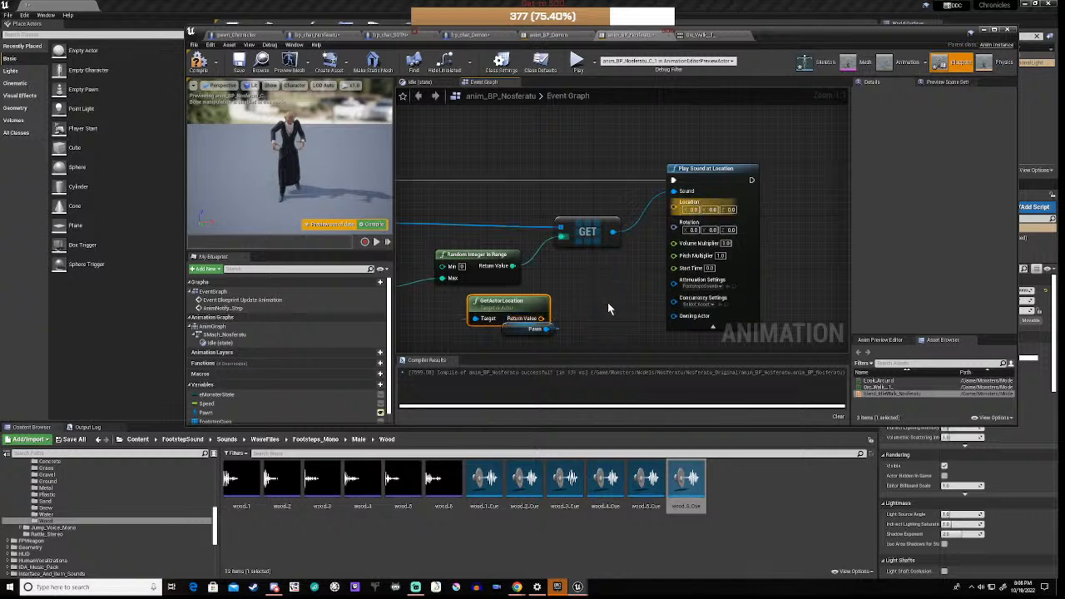
right_click(674, 208)
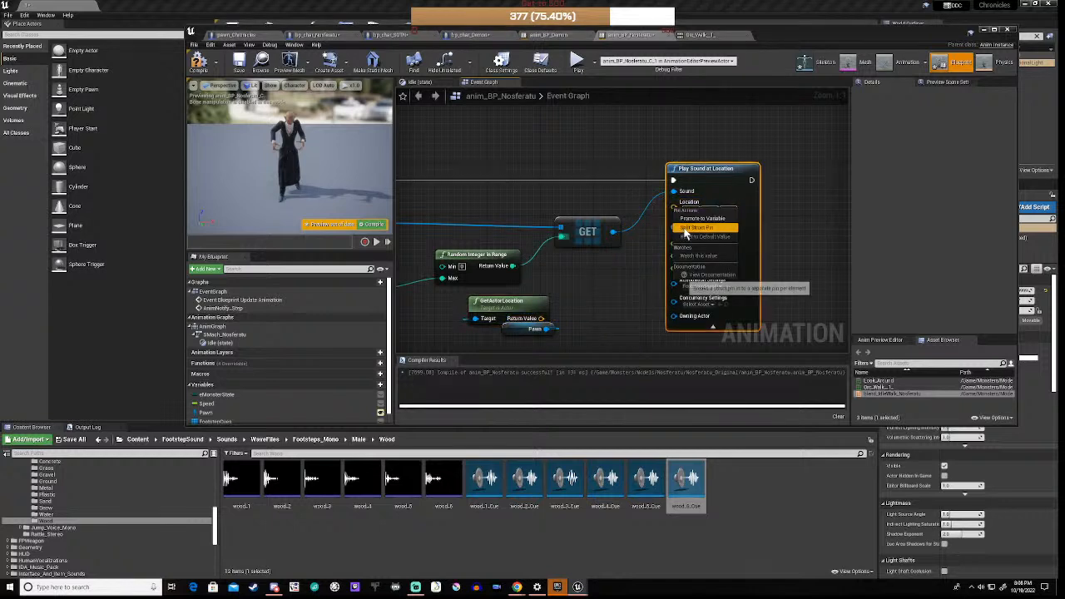
click(685, 229)
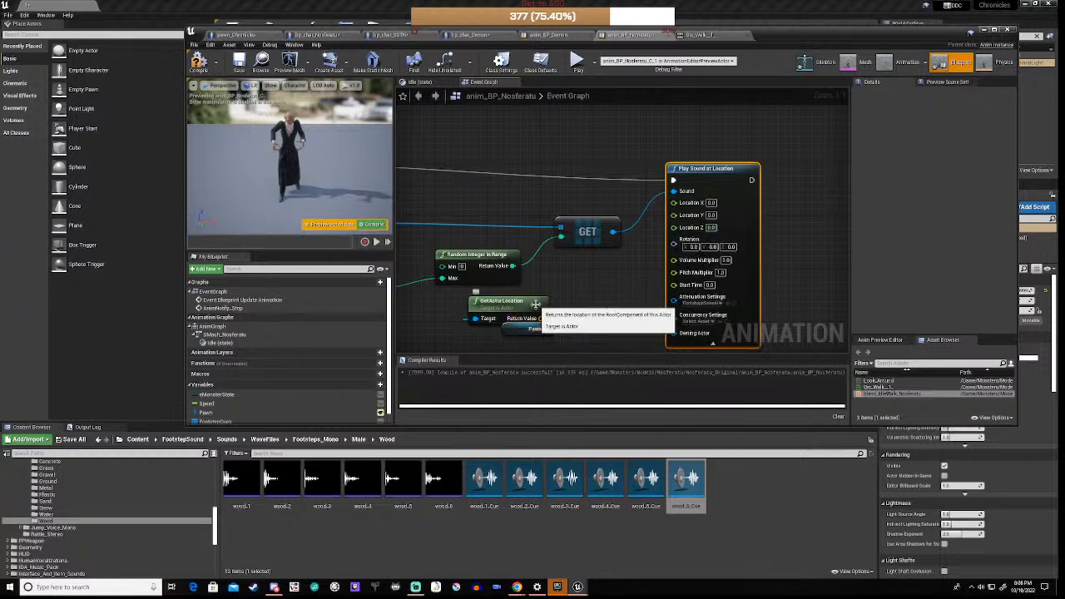
drag(519, 335, 522, 317)
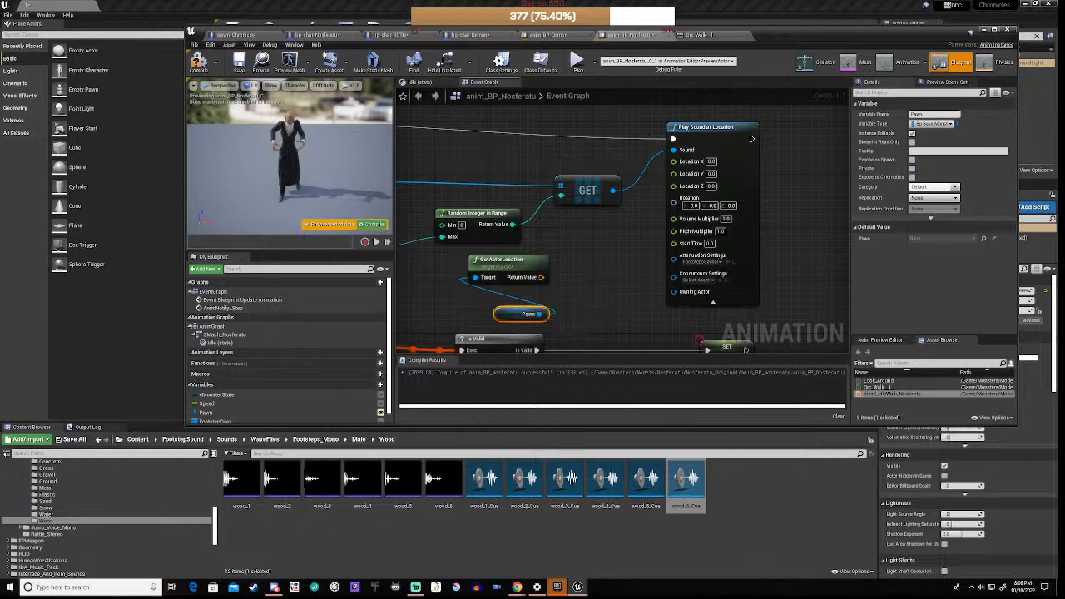
right_click(542, 279)
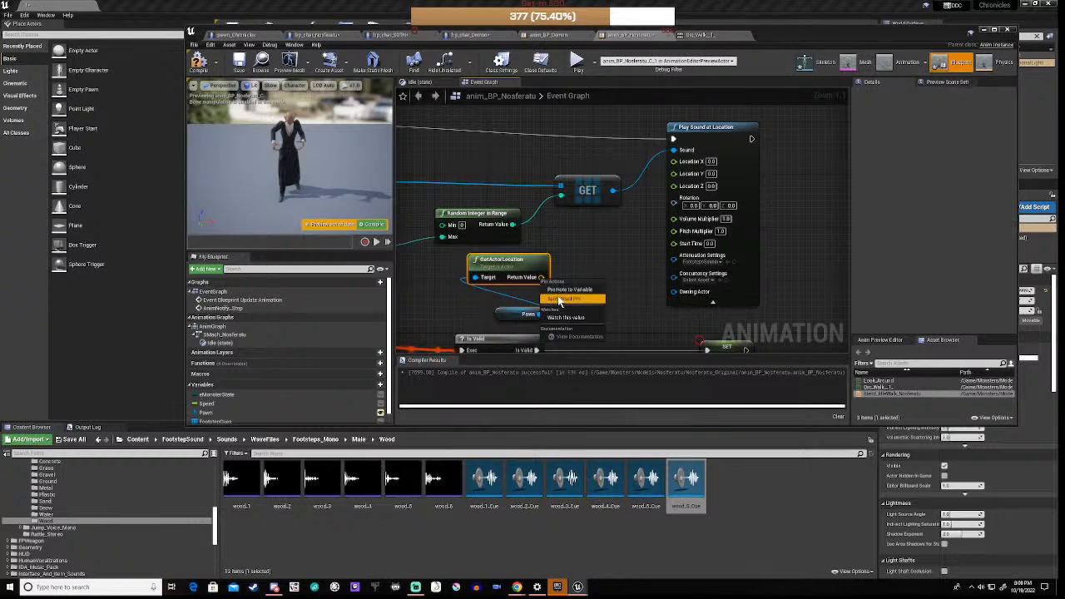
click(559, 299)
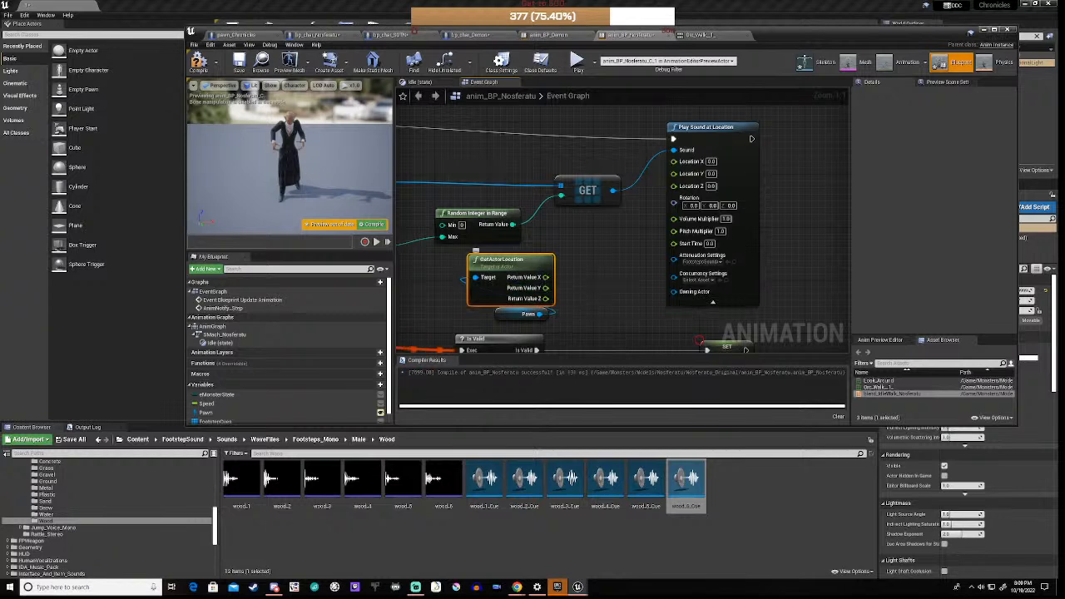
drag(545, 278, 679, 163)
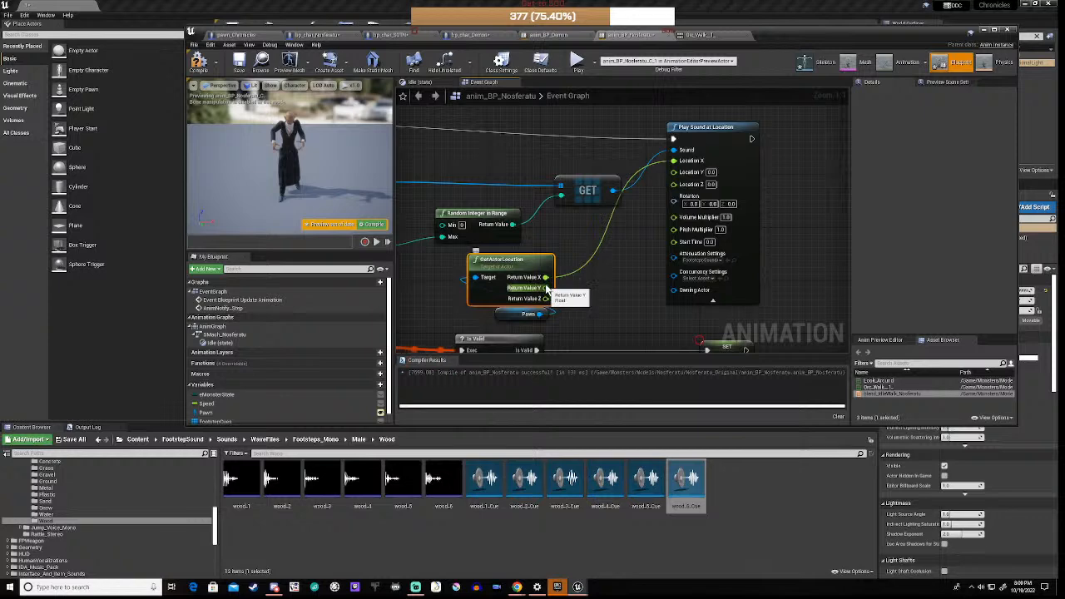
drag(545, 288, 676, 171)
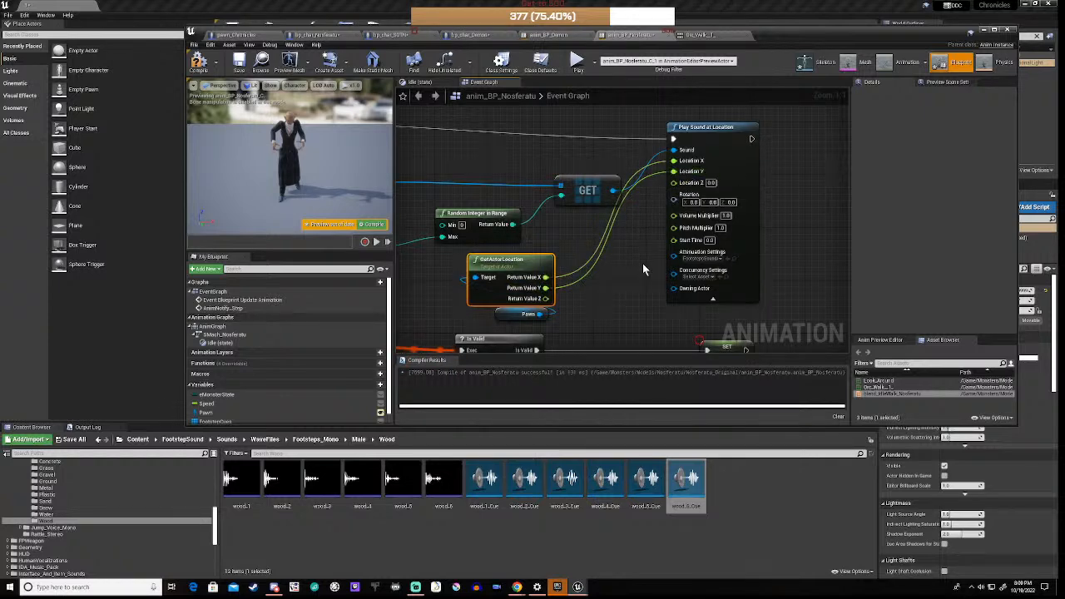
Step: Select the FootstepCues getter node and bring up its output pin options
scroll(643, 263, down, 3)
right_drag(463, 286, 586, 284)
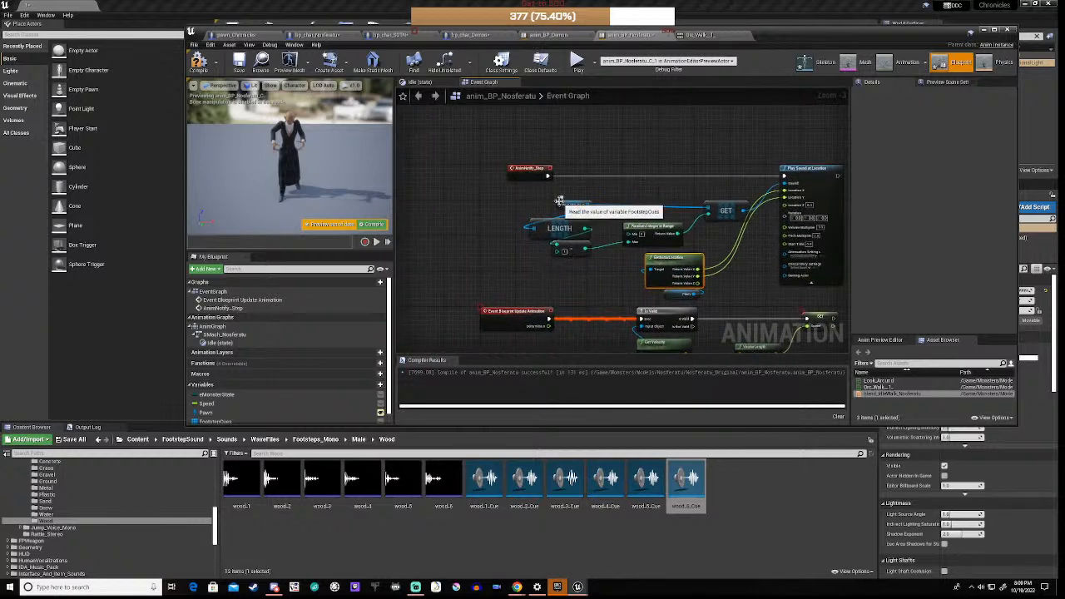
click(565, 213)
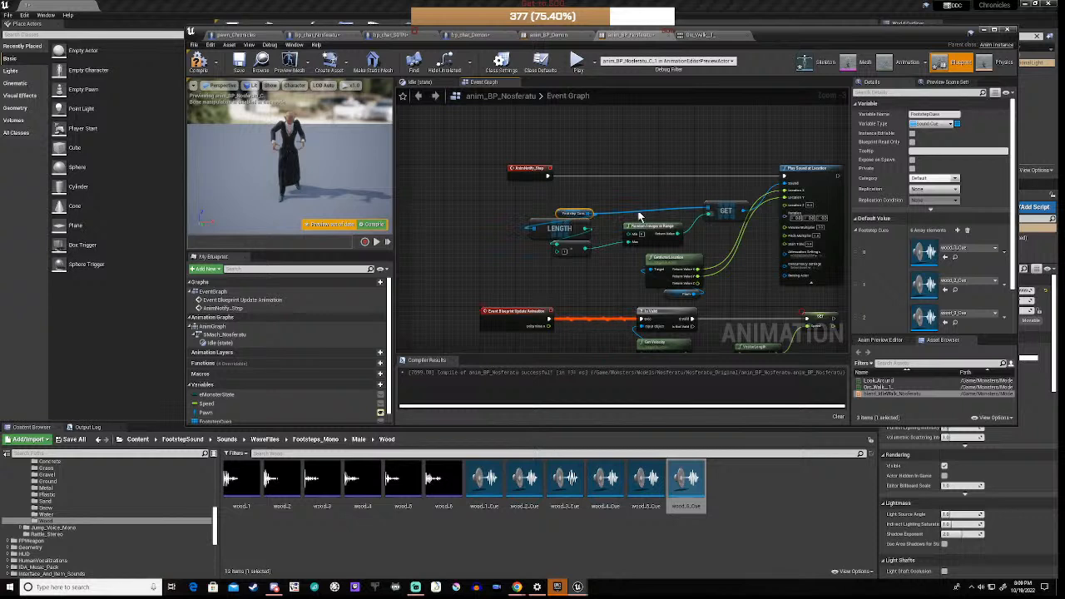
right_click(588, 215)
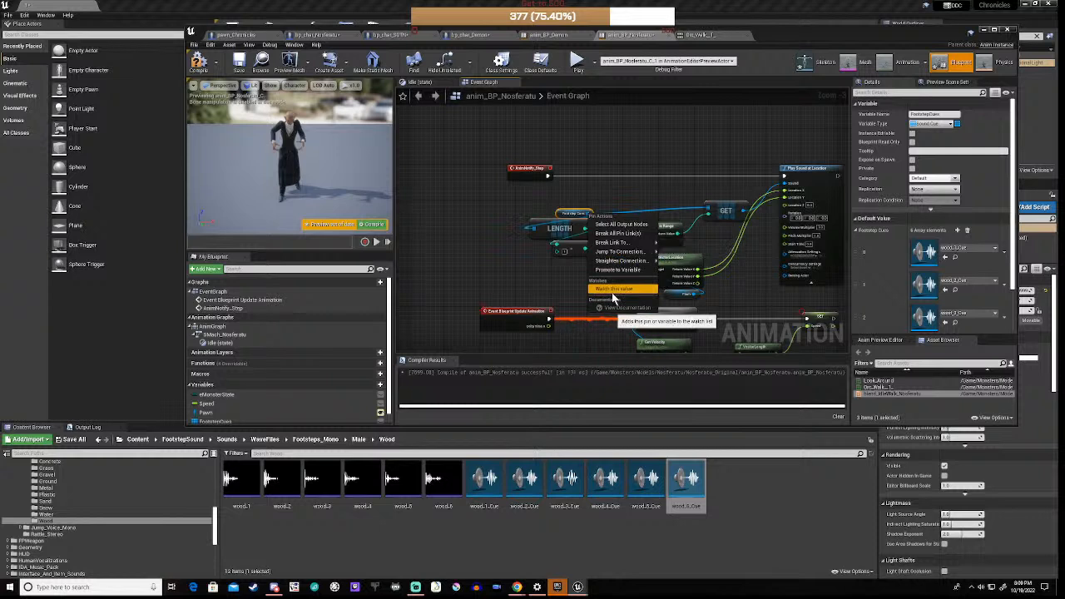
mouse_move(628, 261)
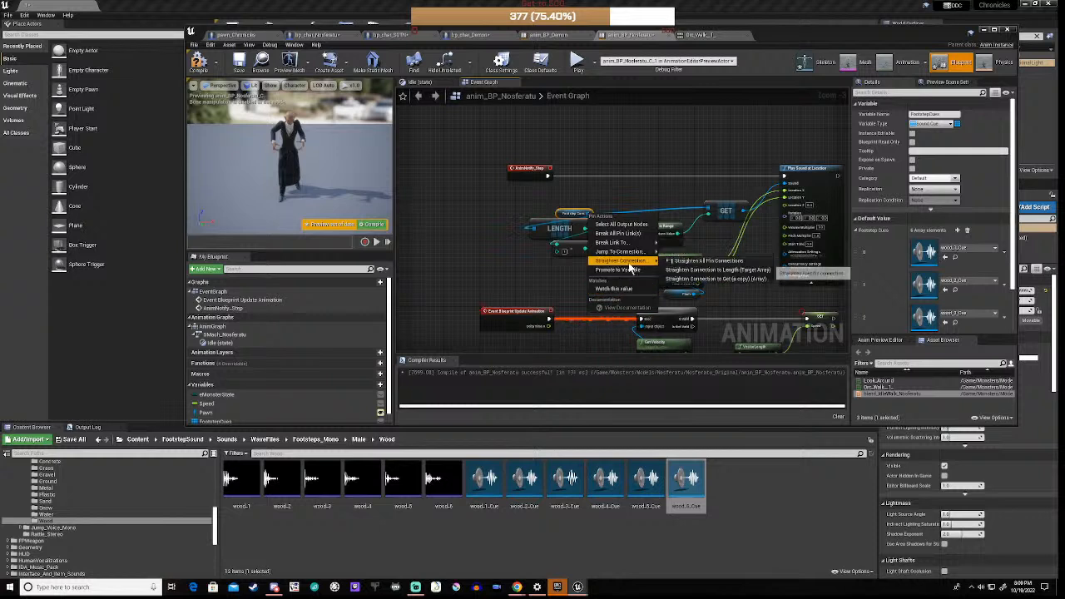
Step: Straighten the FootstepCues wires, compile, and move the footstep nodes up clear of the Speed chain
click(687, 279)
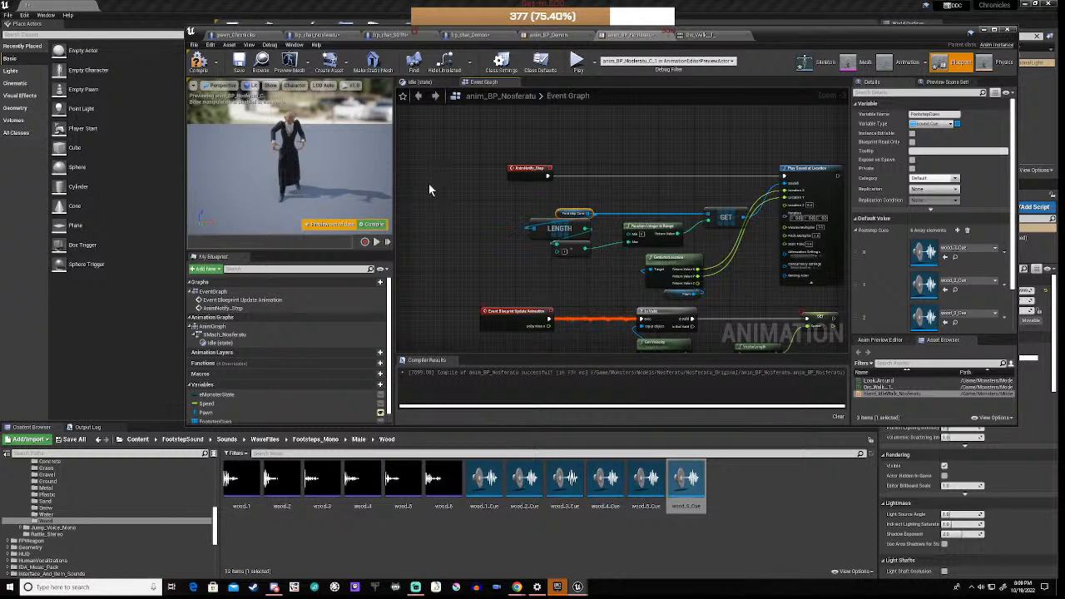
click(199, 63)
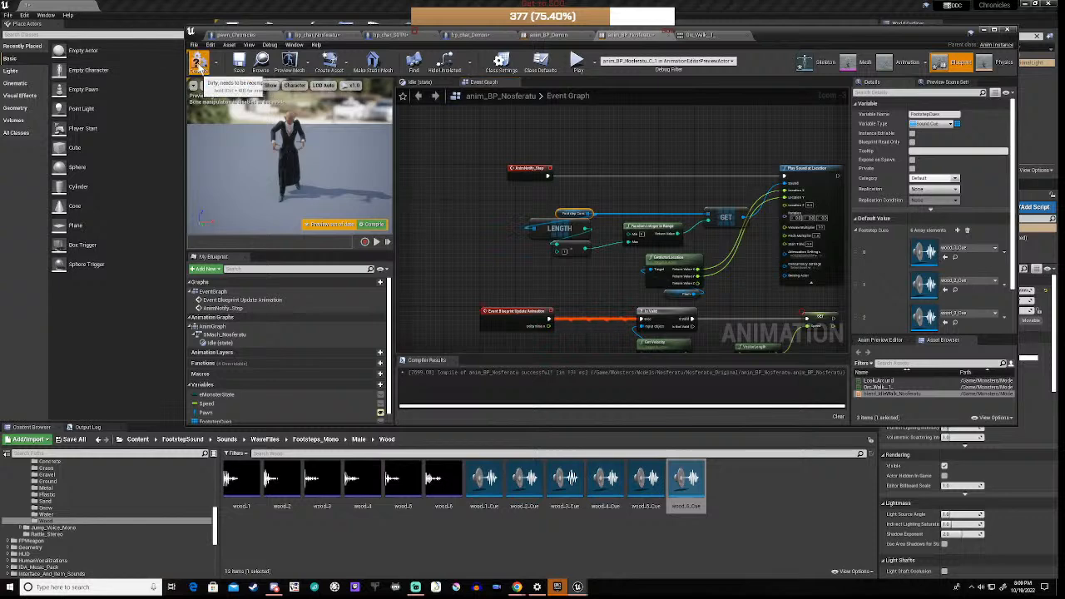
scroll(473, 237, down, 3)
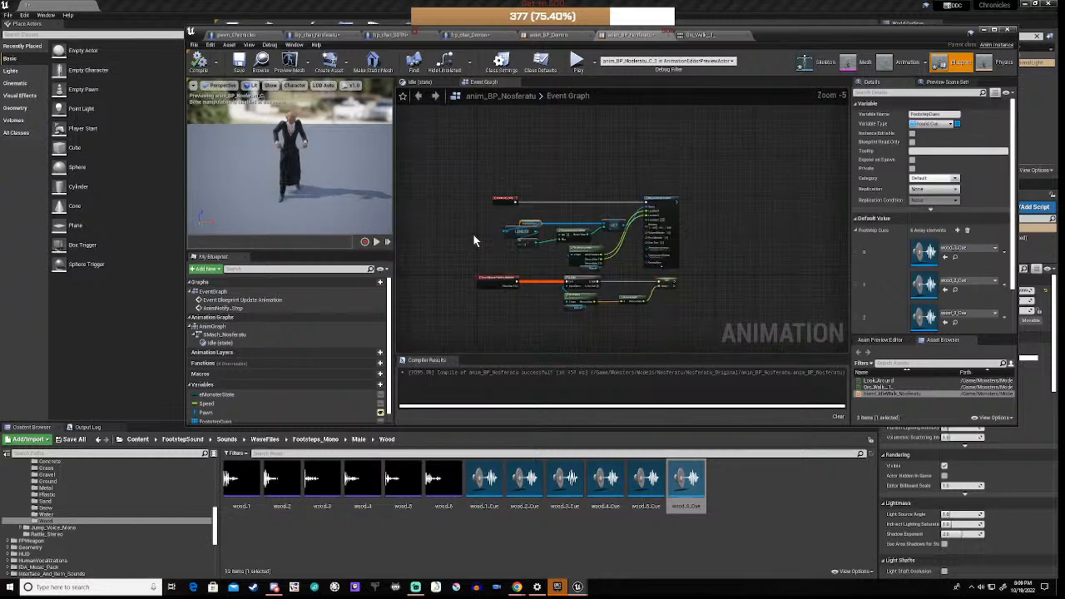
drag(480, 192, 682, 268)
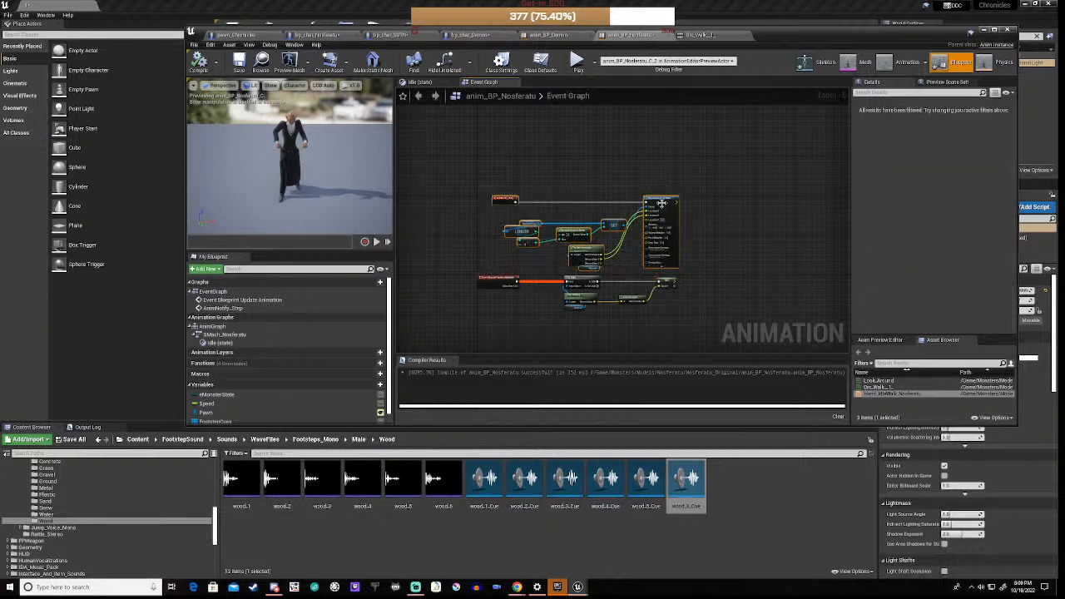
drag(667, 199, 649, 144)
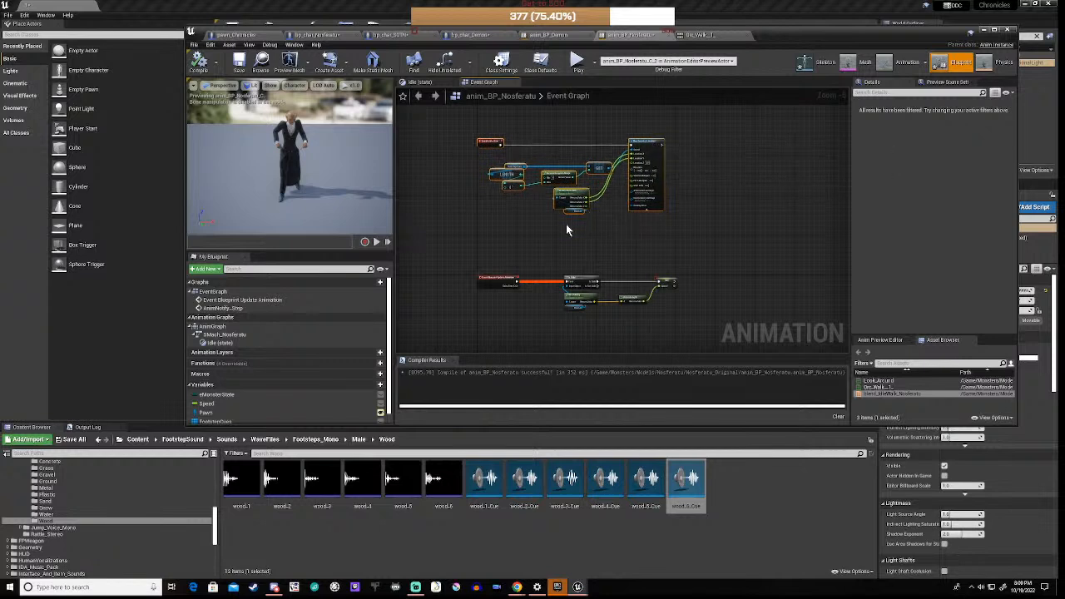
click(515, 226)
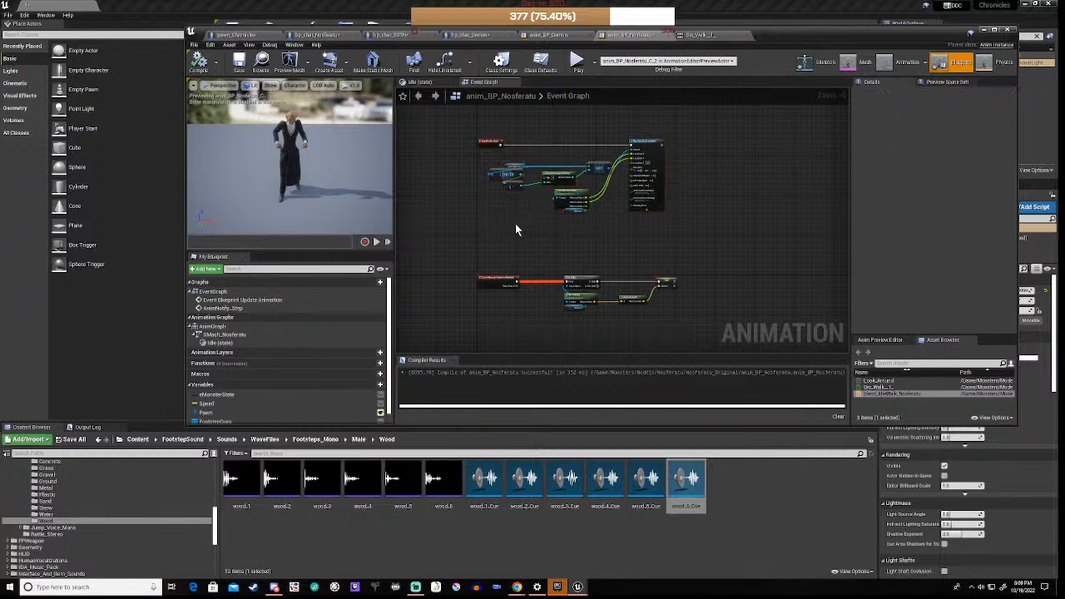
scroll(100, 555, down, 4)
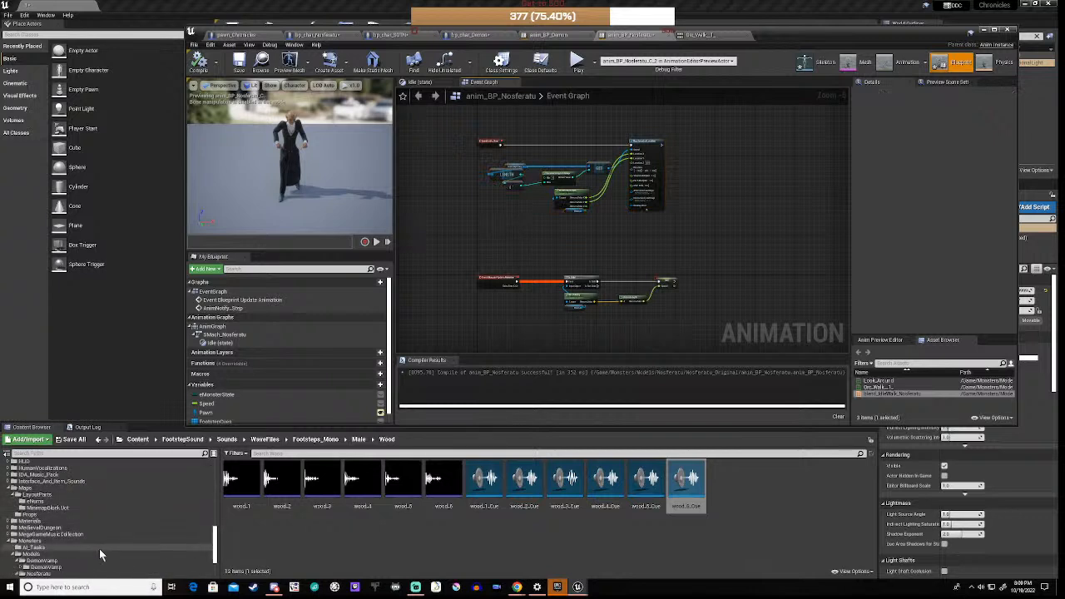
Step: Open anim_BP_Demon from Monsters > Models > DemonVamp and show its Event Graph
scroll(99, 548, down, 2)
click(18, 534)
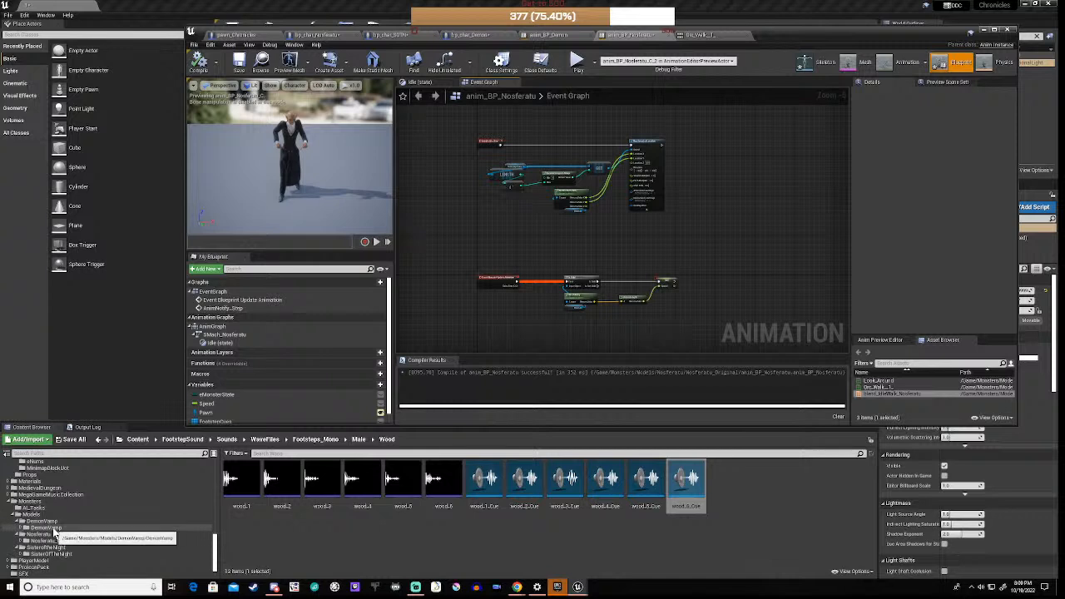
click(46, 528)
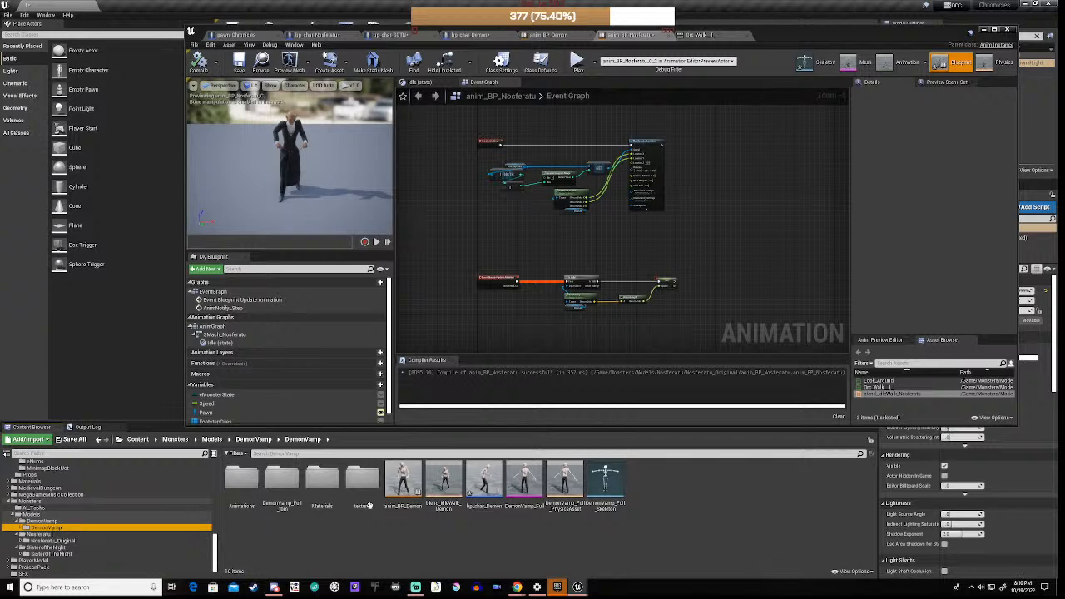
double_click(402, 481)
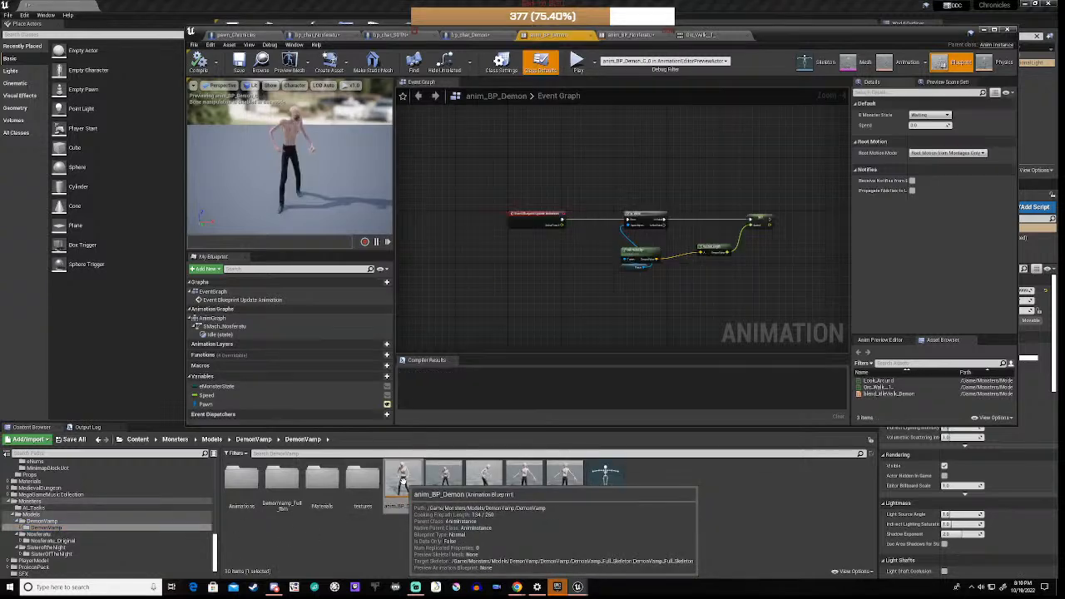
right_drag(504, 150, 516, 281)
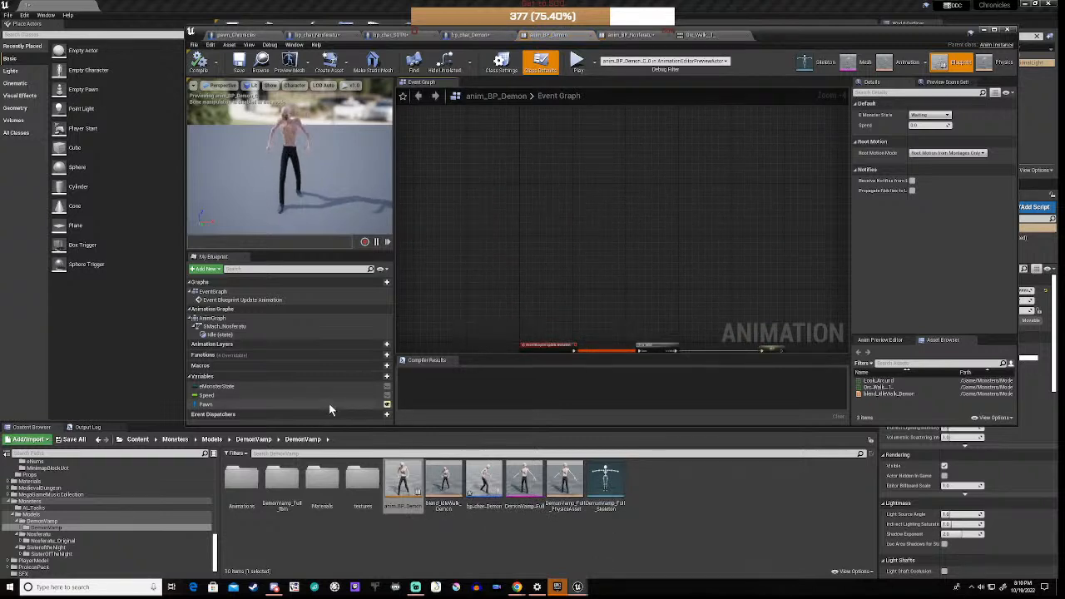
click(385, 377)
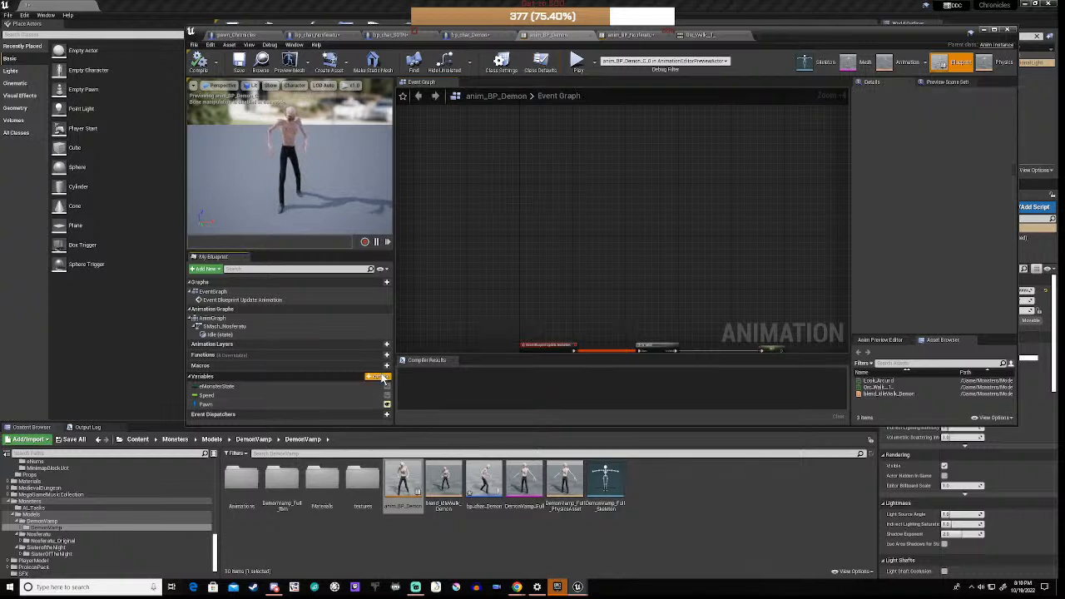
Step: Add a FootstepCues Sound Cue array variable, compile, and paste the AnimNotify_Step node group
click(383, 377)
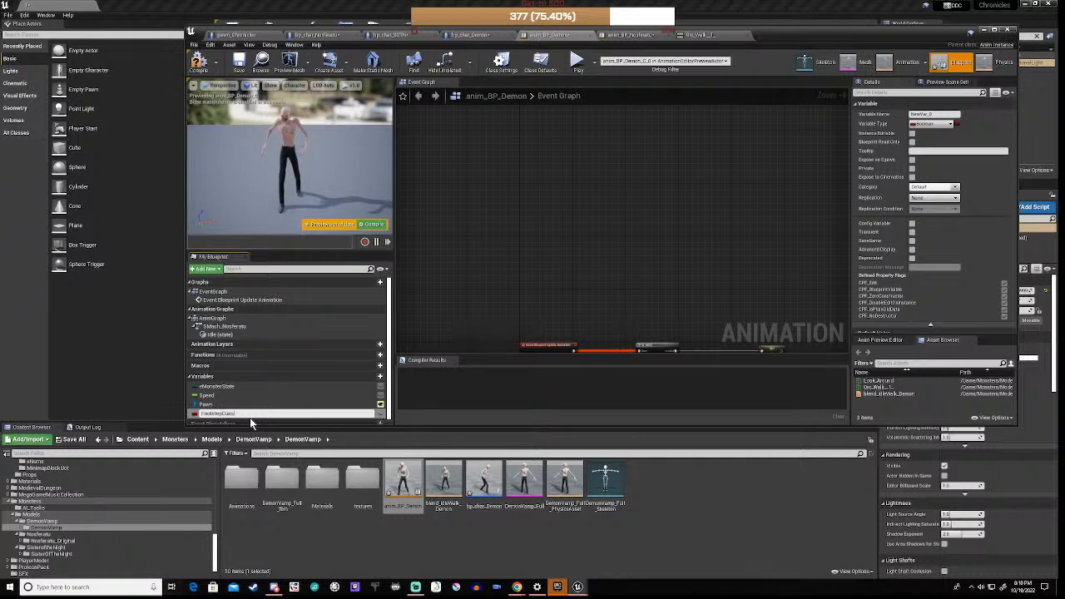
click(932, 126)
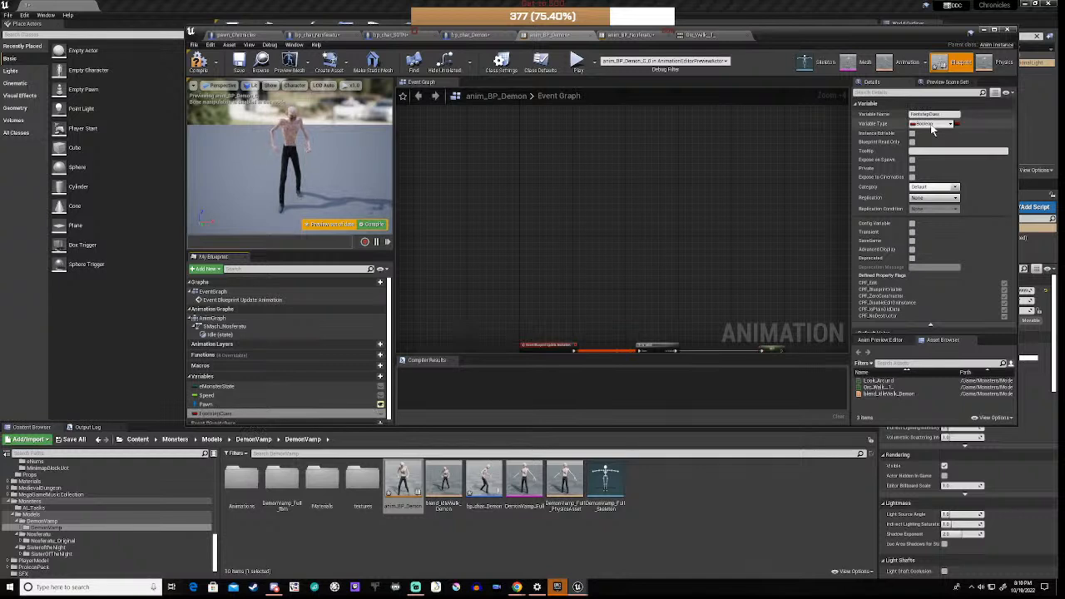
click(932, 125)
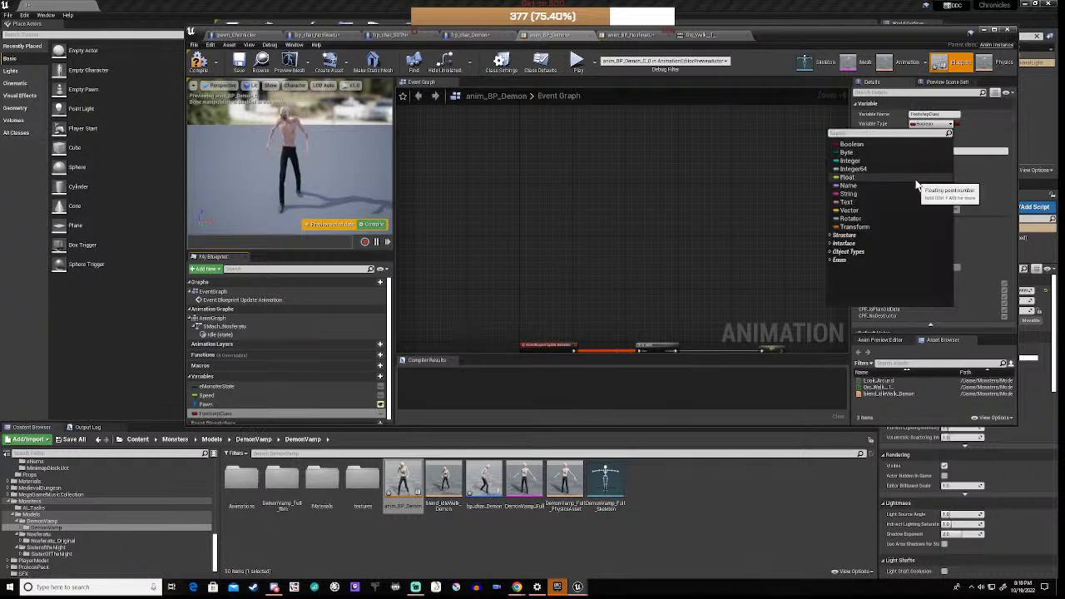
text(sound)
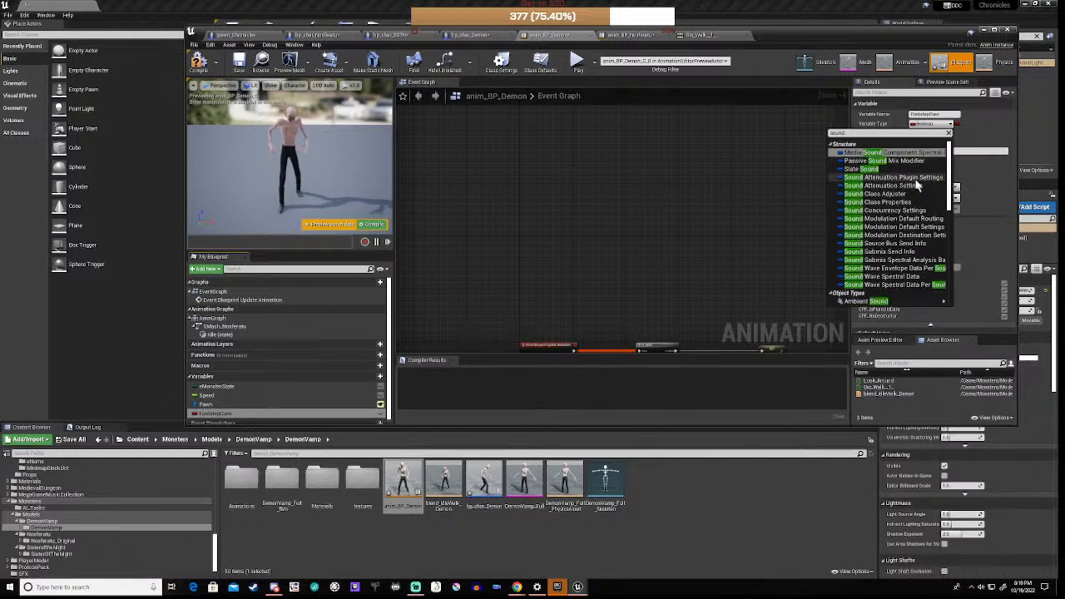
text( cu)
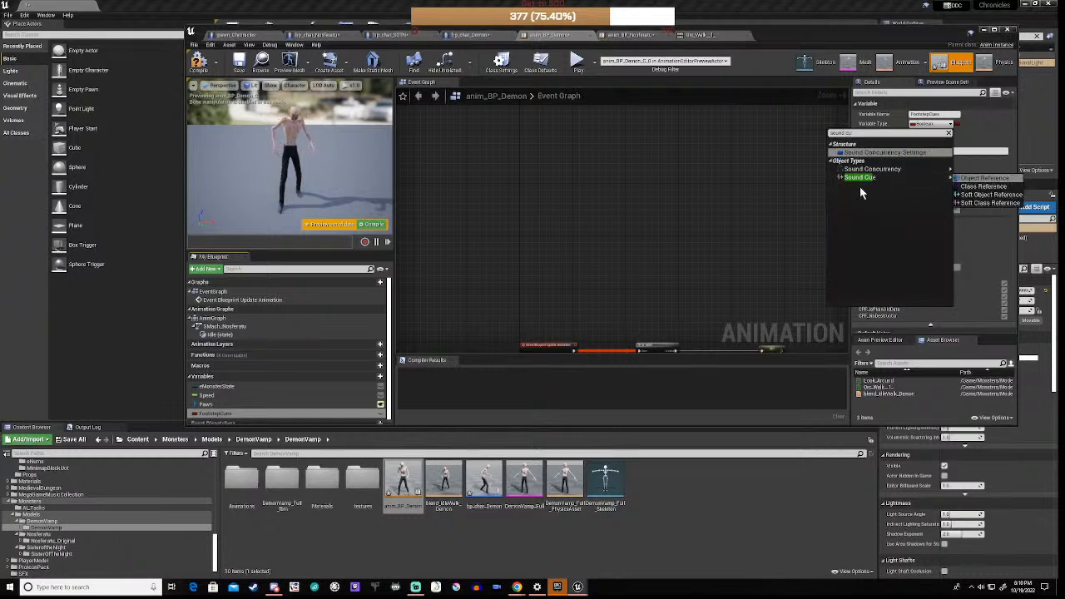
mouse_move(882, 181)
click(990, 177)
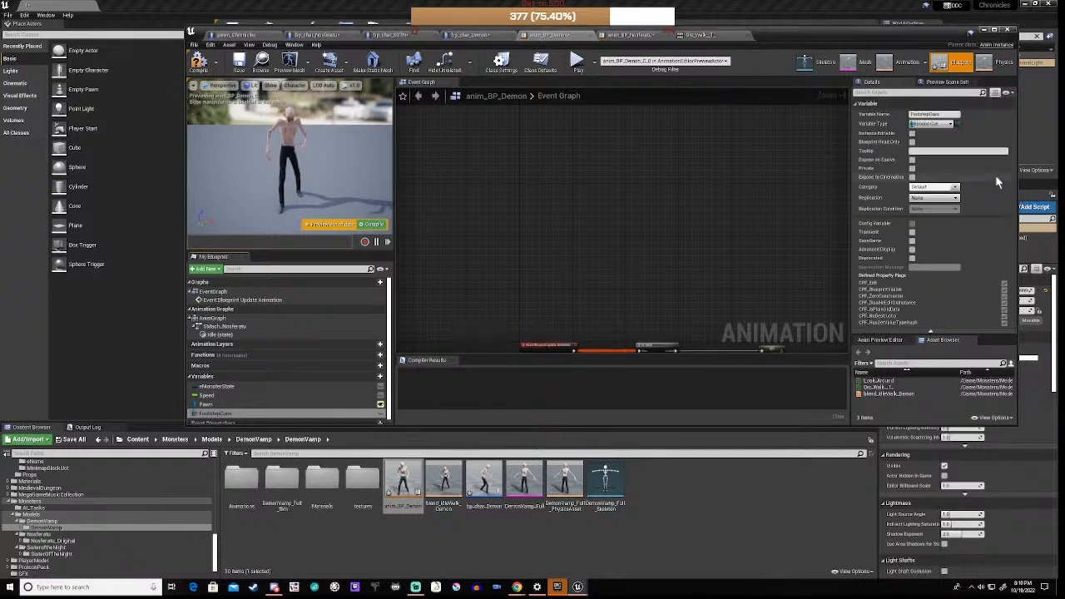
click(955, 125)
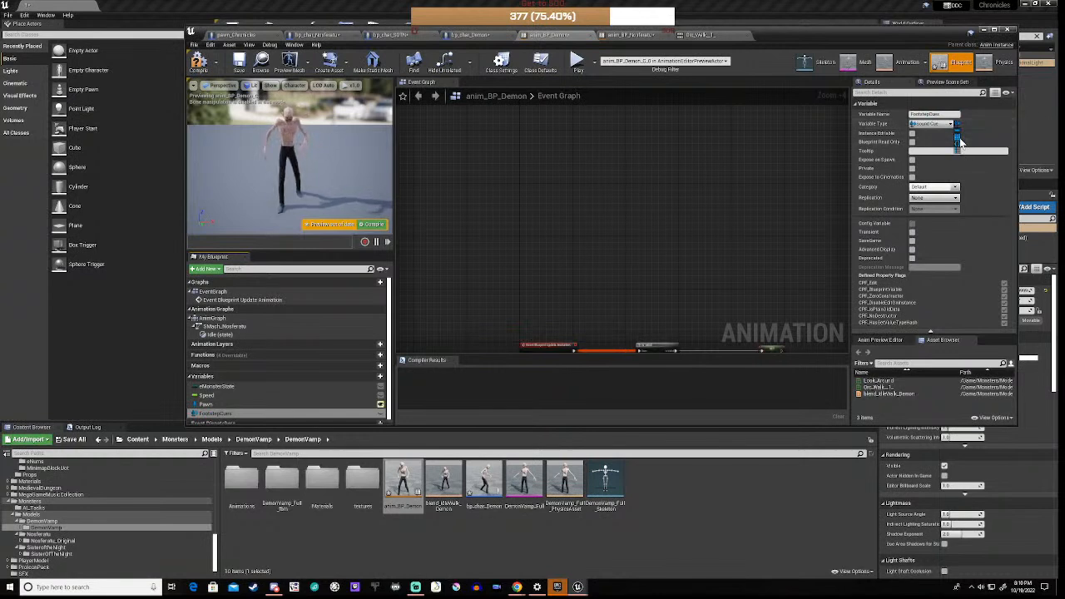
click(958, 141)
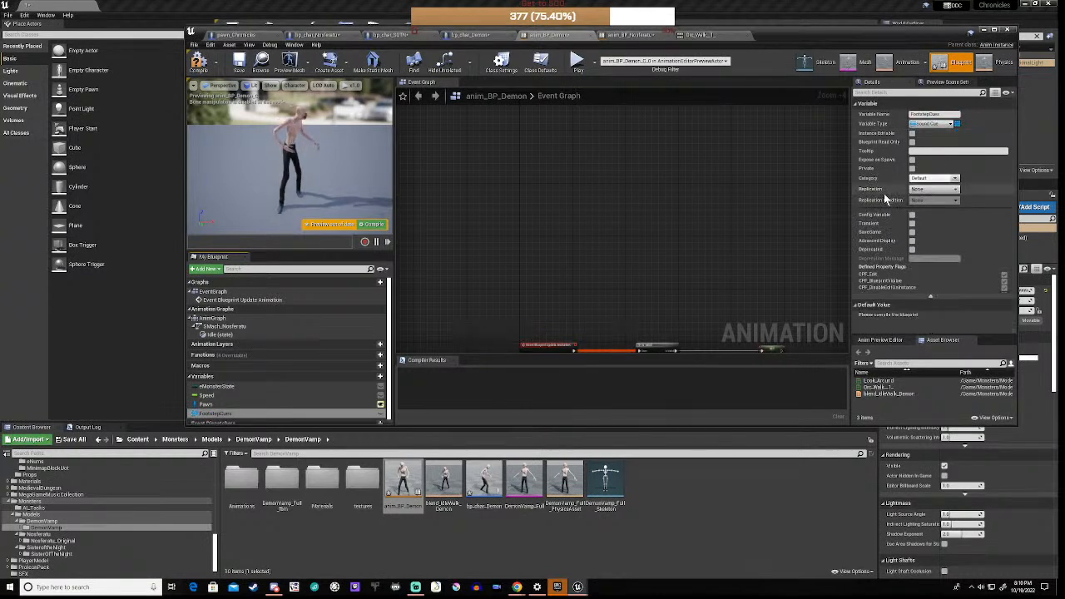
click(198, 63)
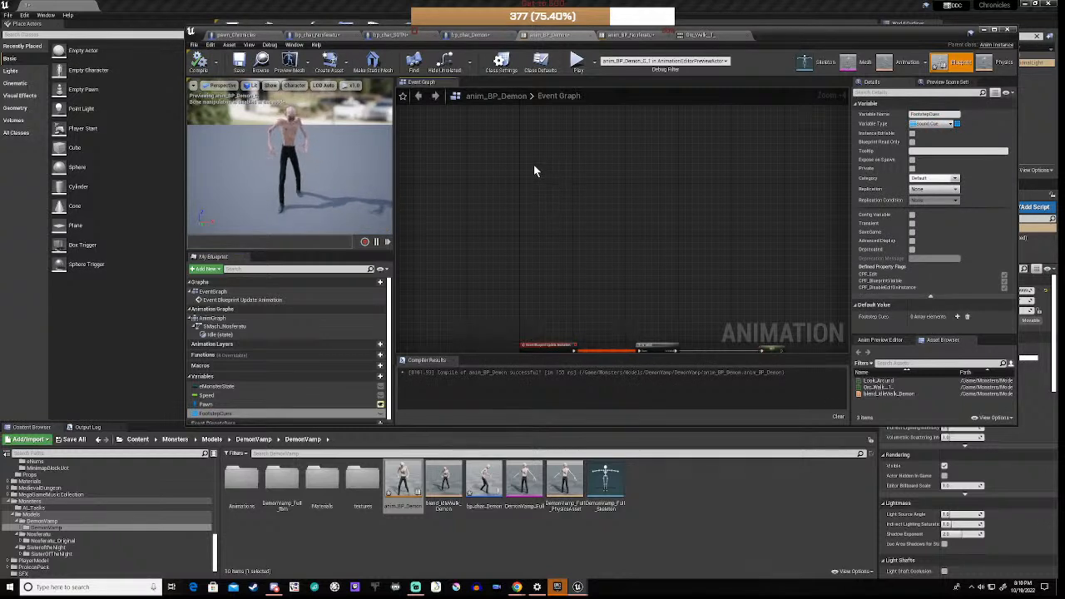
key(ctrl+v)
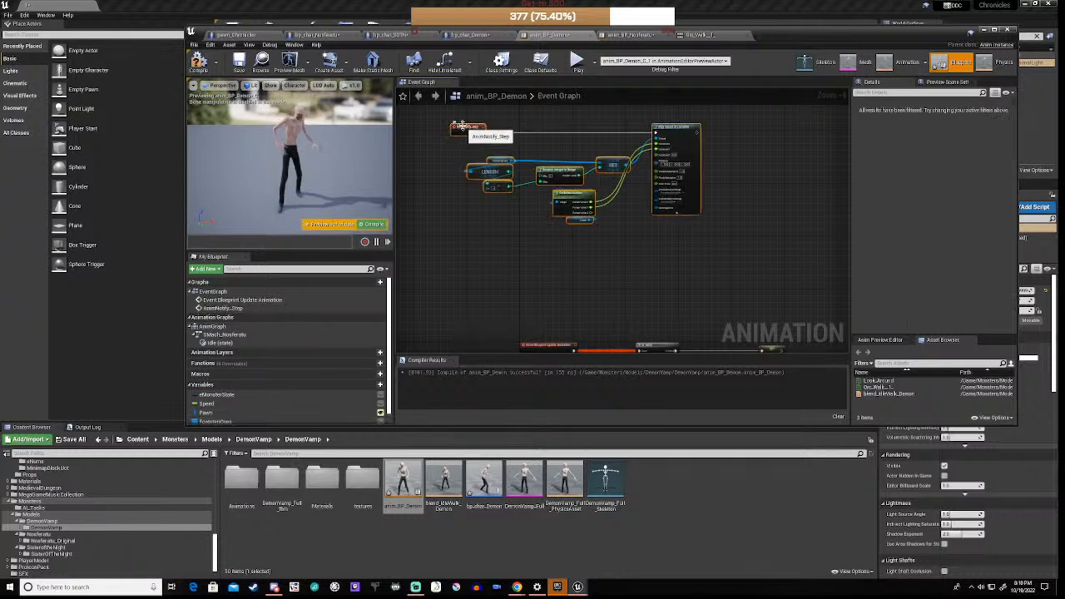
Step: Position the pasted footstep nodes at the graph centre and recompile
drag(458, 131, 534, 161)
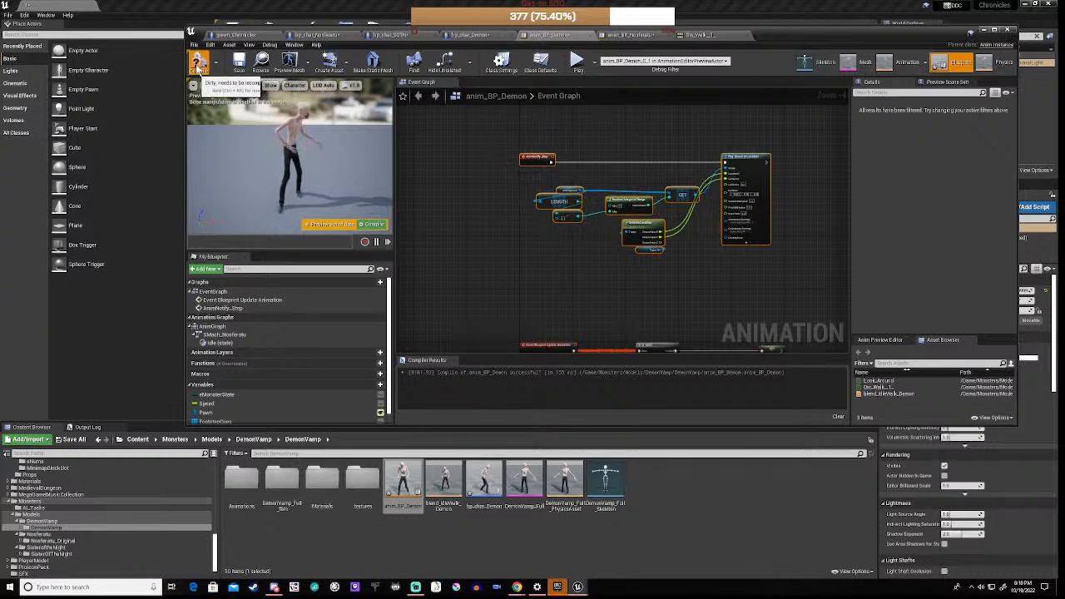
click(198, 63)
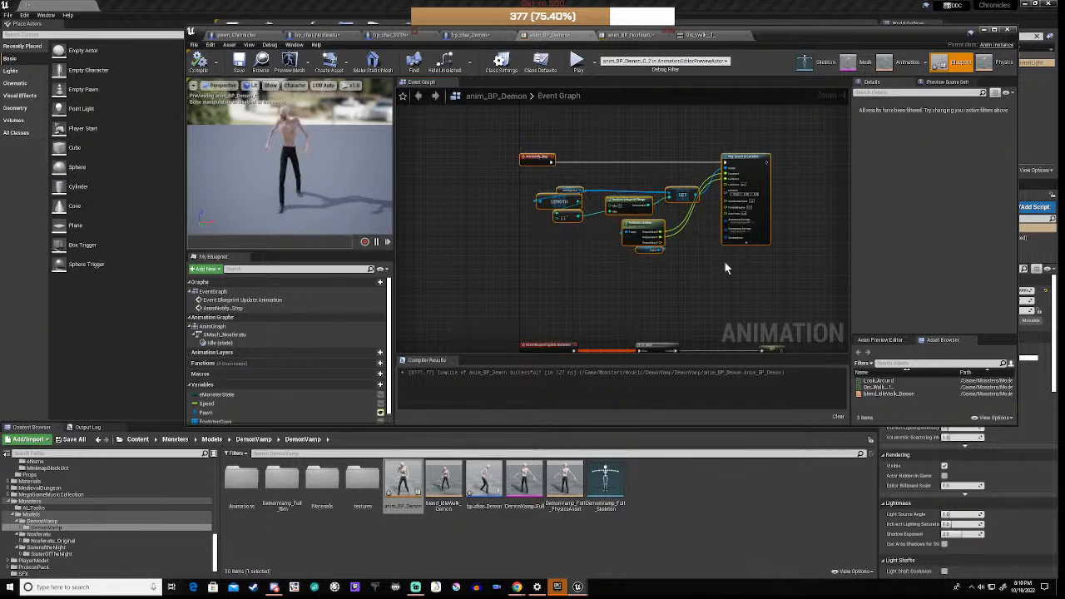
right_drag(747, 266, 669, 253)
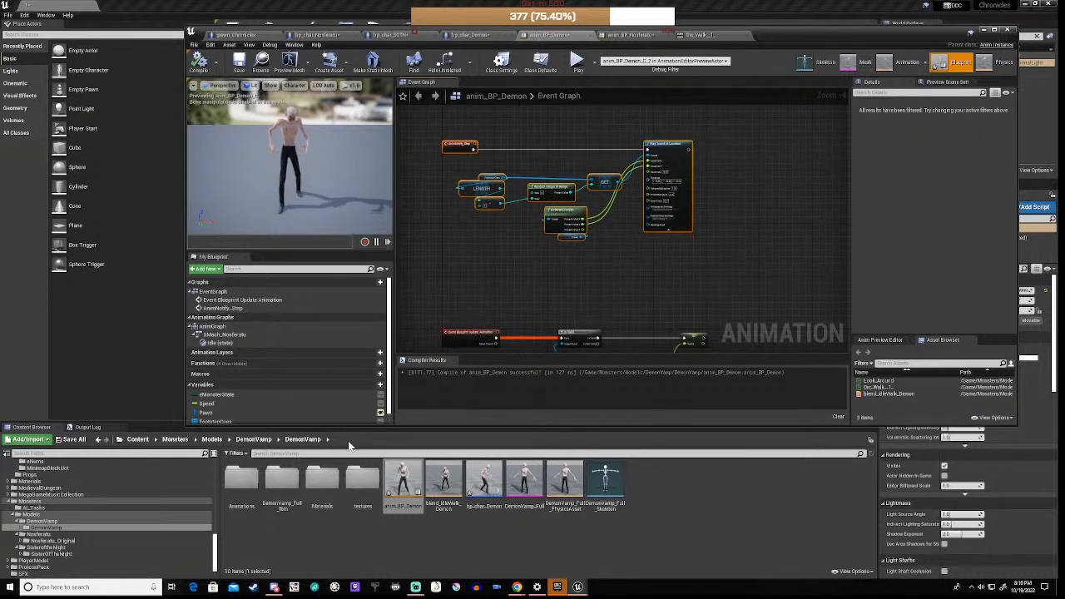
Step: Give the FootstepCues default value six empty array elements
click(233, 421)
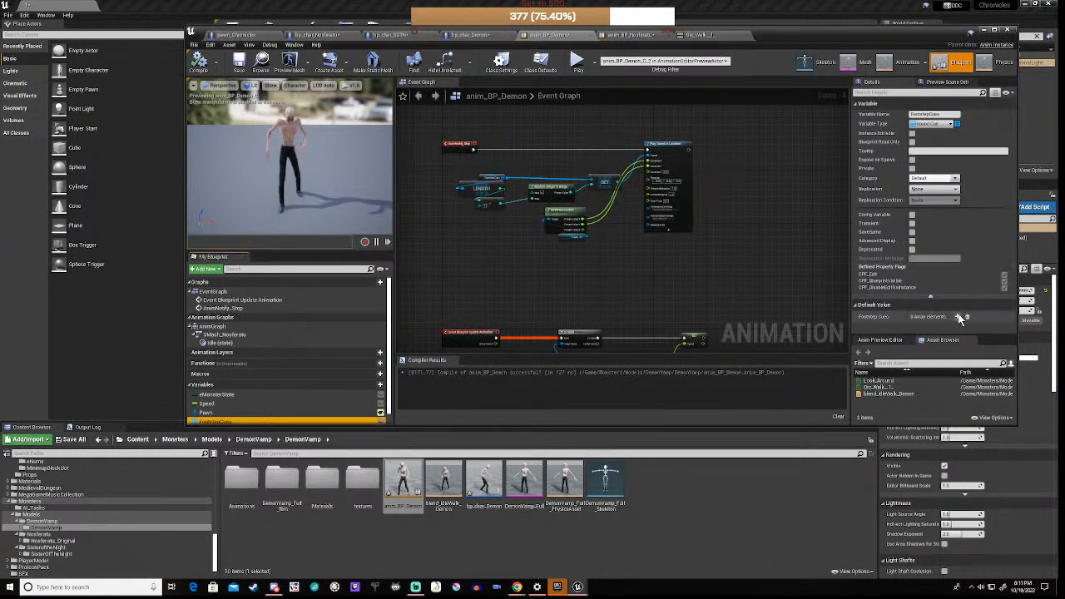
click(961, 318)
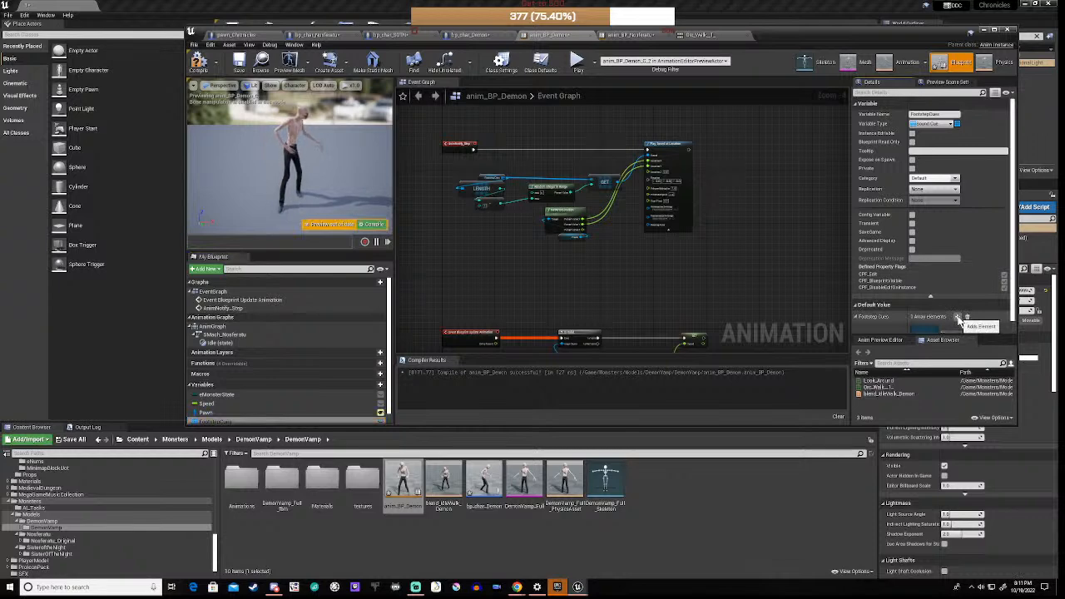
scroll(957, 316, down, 2)
click(959, 258)
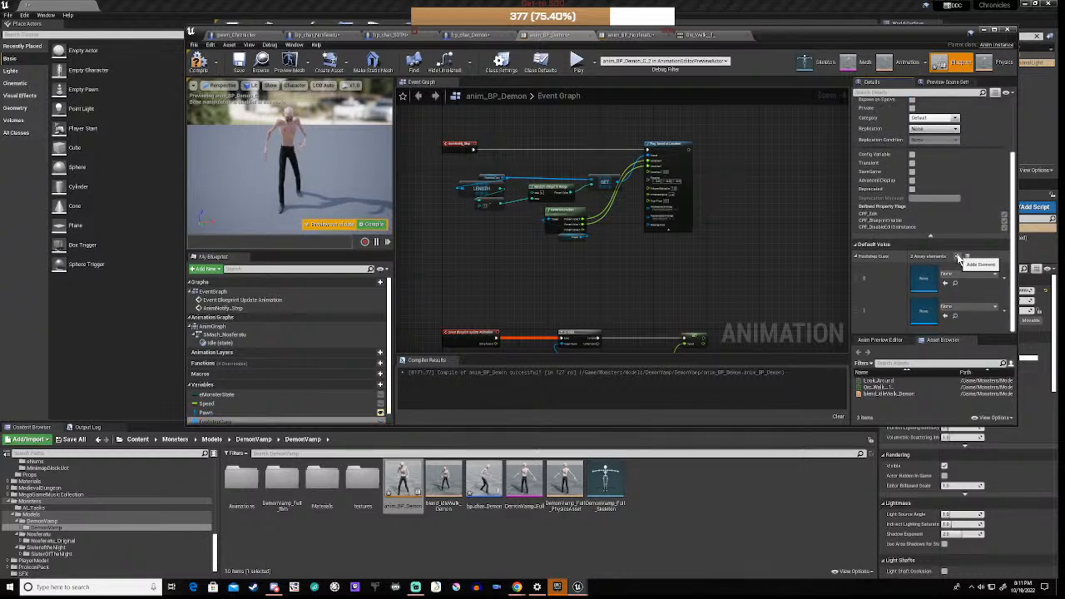
click(959, 259)
click(959, 259)
click(959, 258)
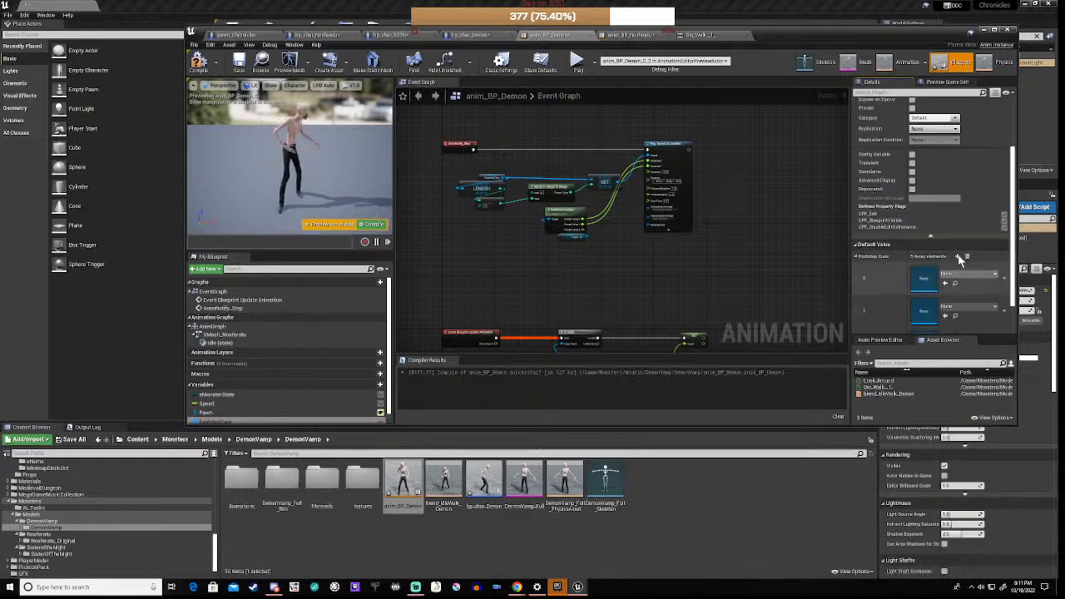
click(958, 259)
scroll(959, 259, down, 4)
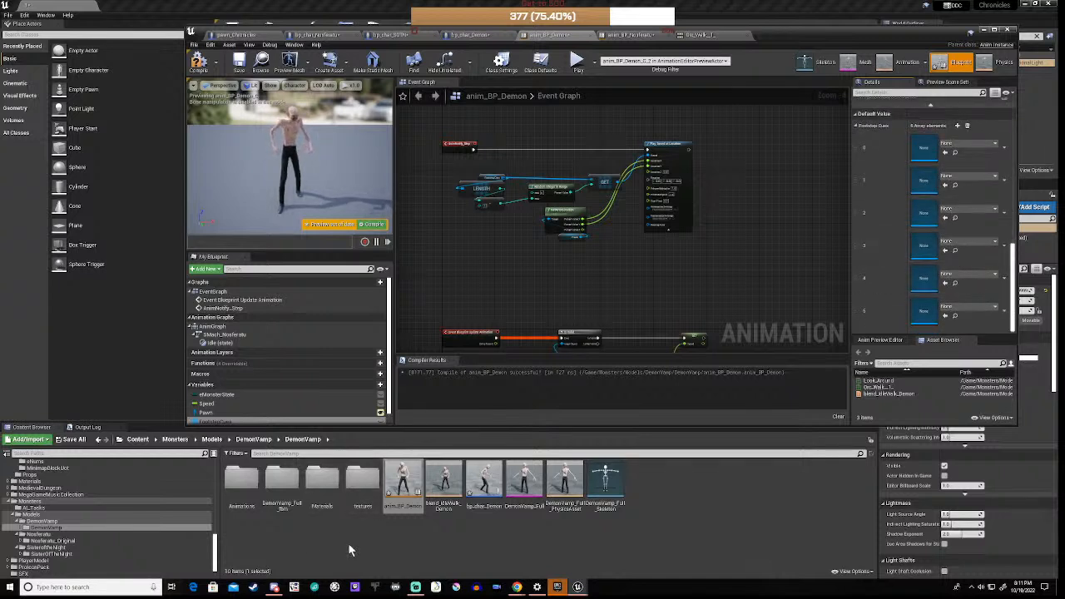
scroll(83, 533, down, 1)
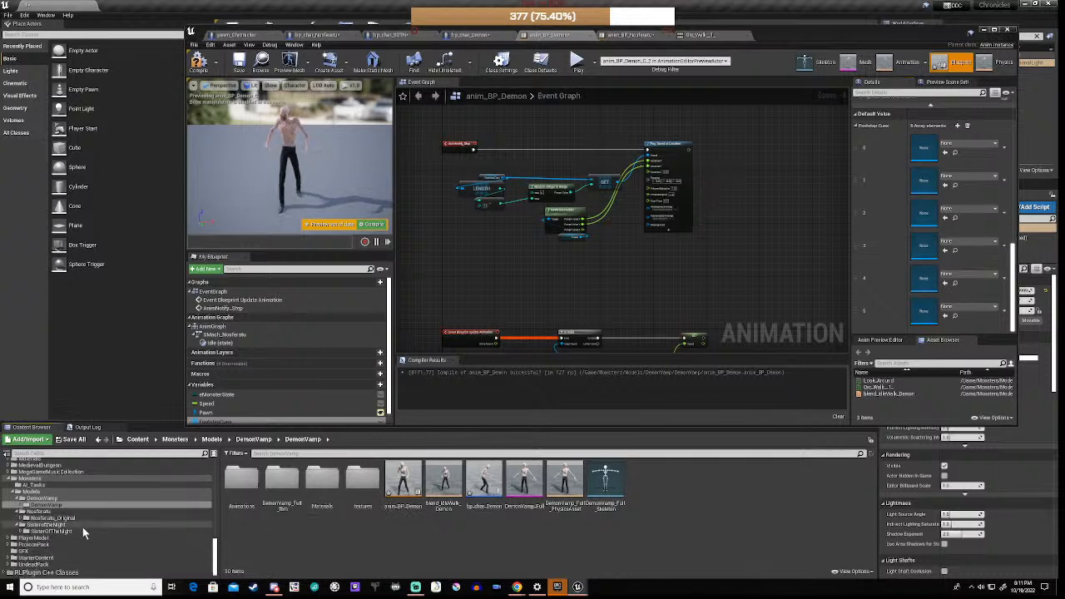
scroll(16, 522, up, 5)
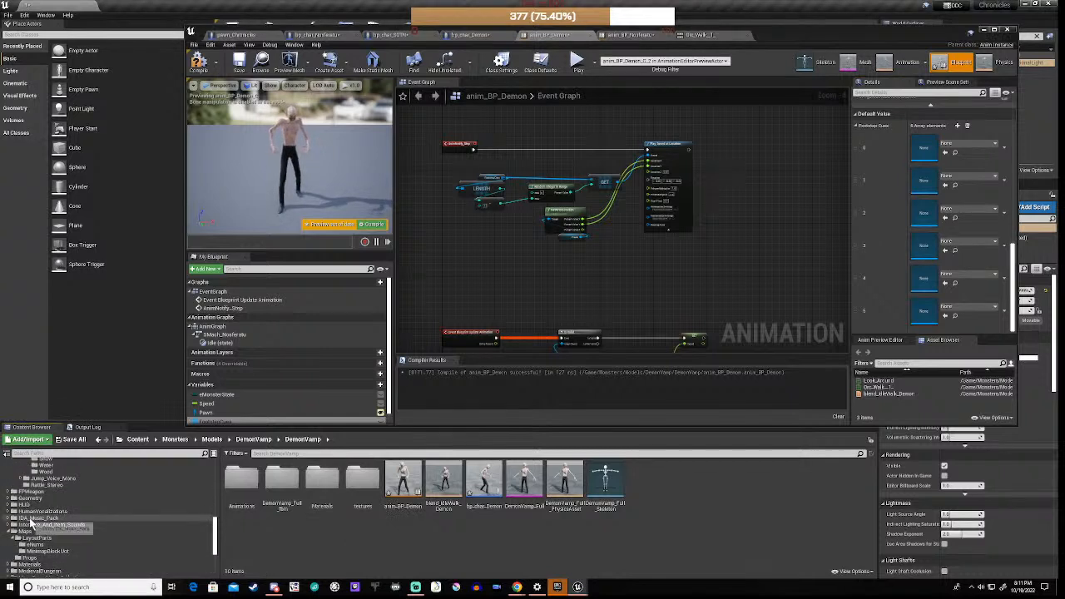
Step: Fill FootstepCues elements 0–5 with wood_1_Cue through wood_6_Cue
click(43, 551)
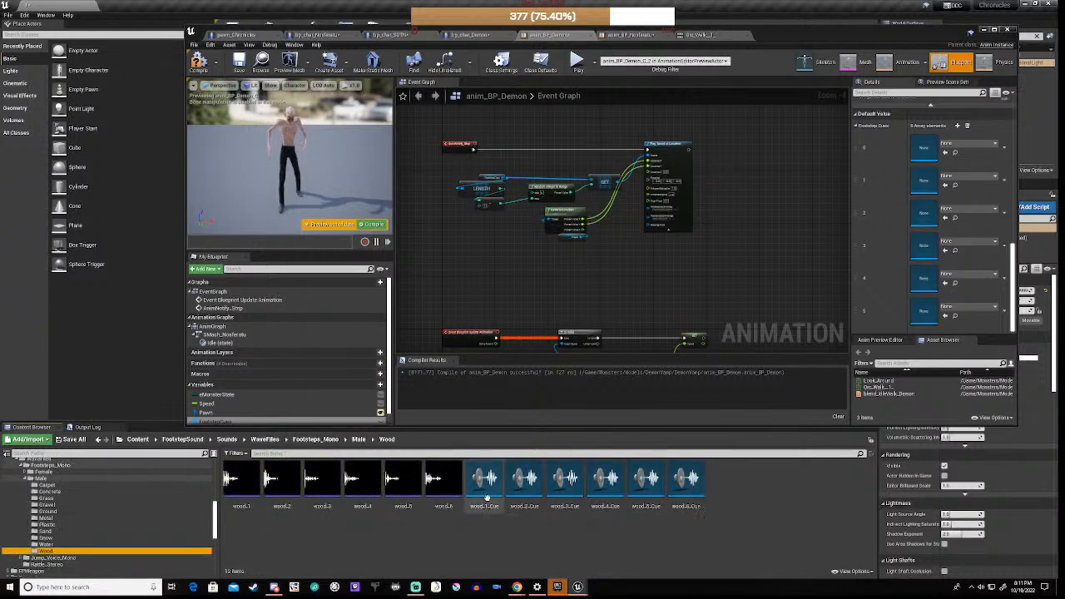
drag(489, 491, 924, 148)
drag(524, 482, 949, 180)
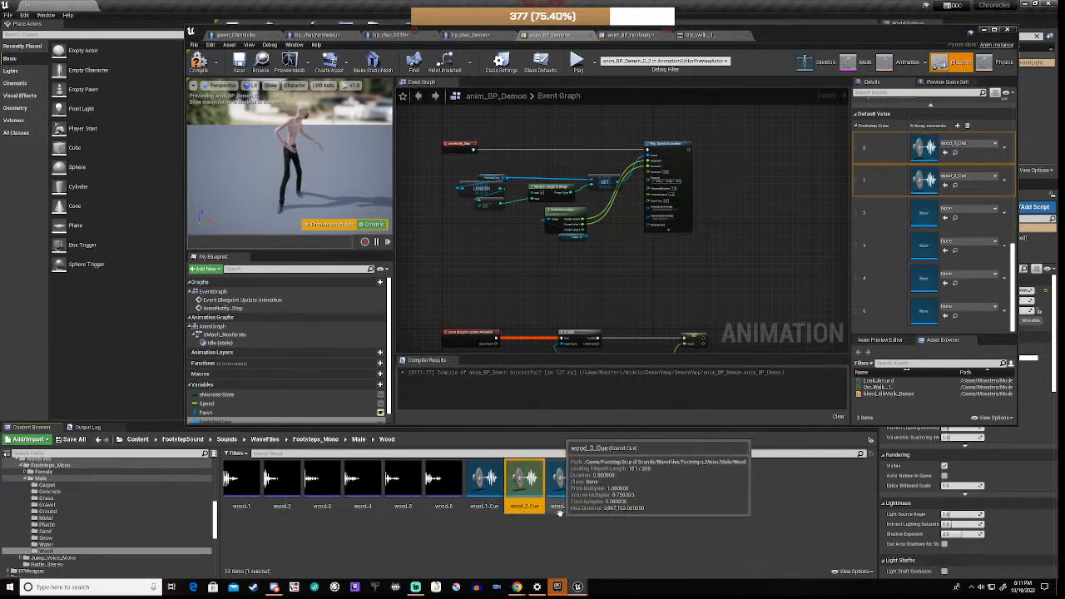
drag(565, 482, 926, 215)
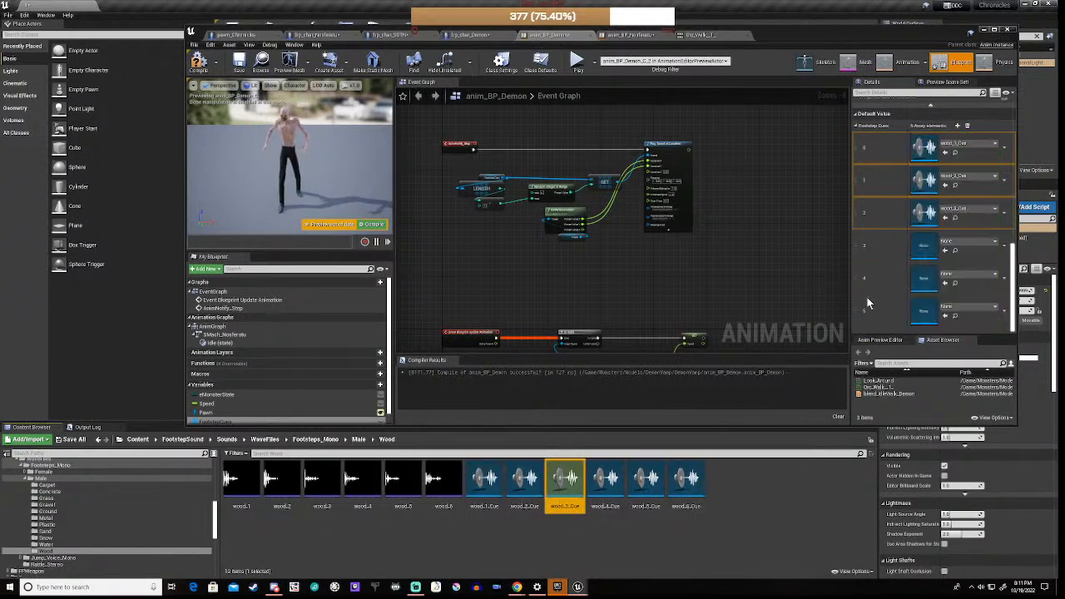
drag(605, 486, 928, 256)
click(645, 483)
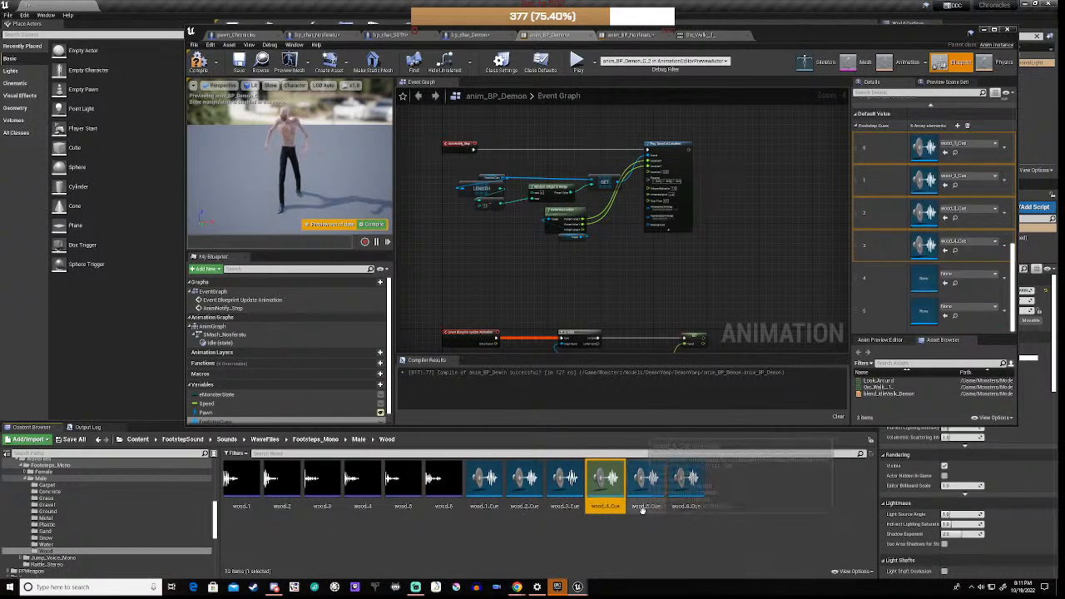
drag(646, 483, 927, 279)
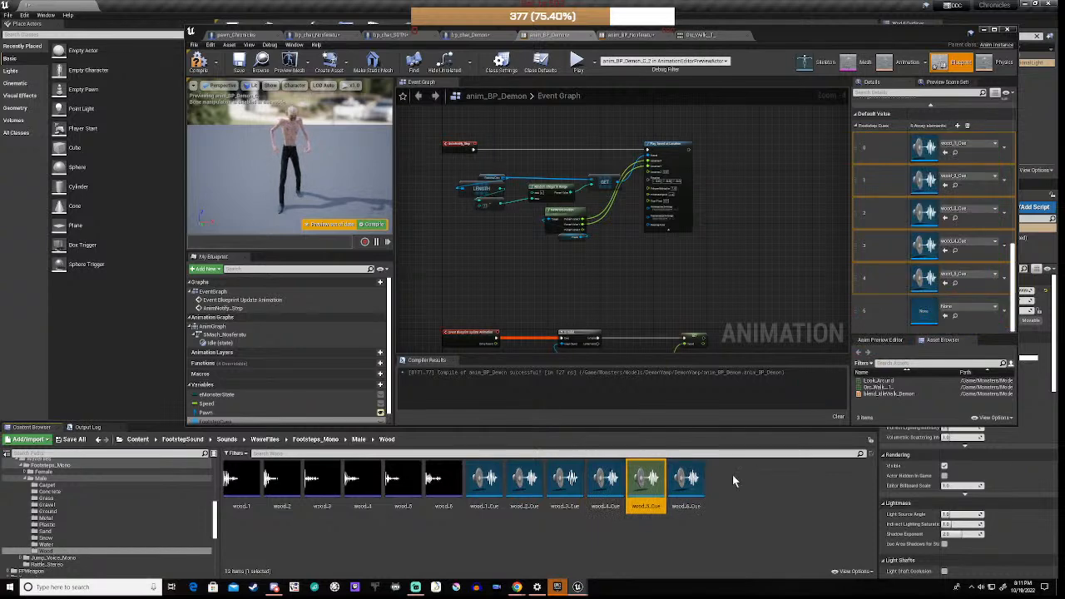
drag(684, 487, 924, 311)
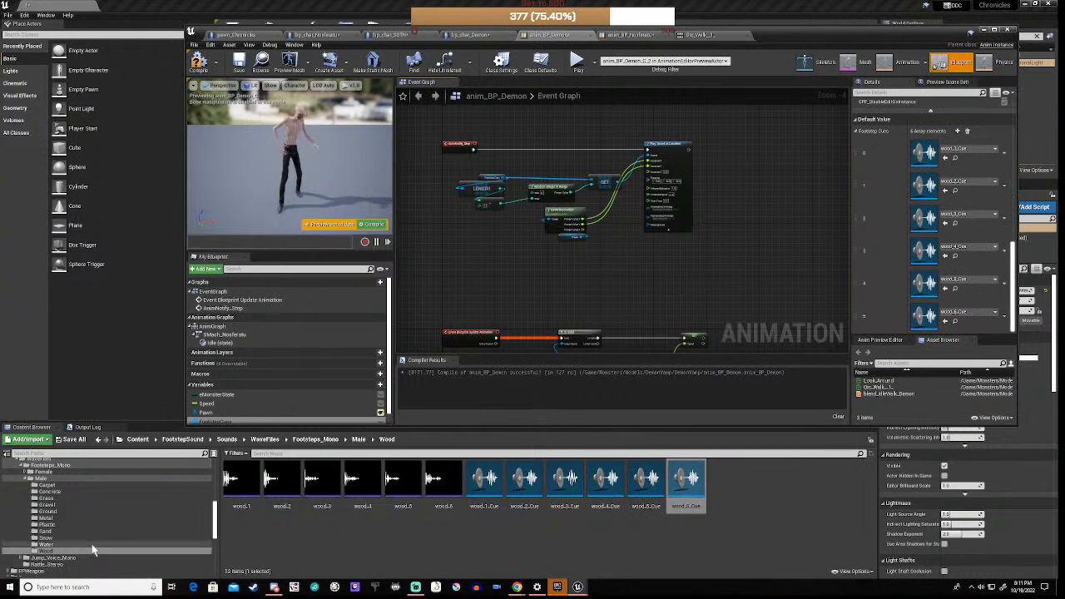
Step: Open anim_BP_SOTN from the SisterOfTheNight folder
scroll(104, 532, down, 5)
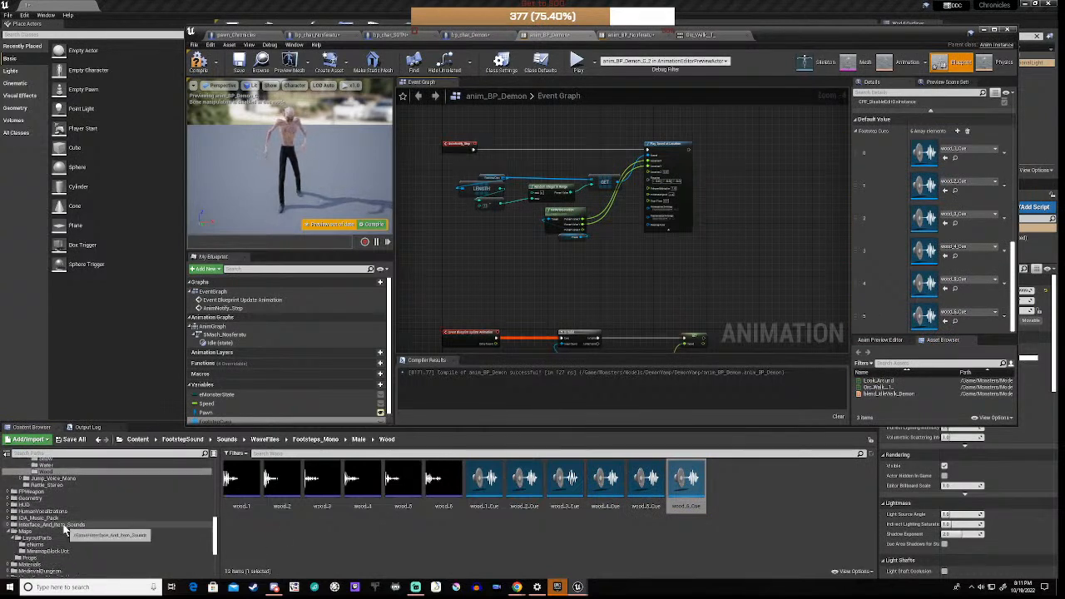
scroll(65, 529, down, 5)
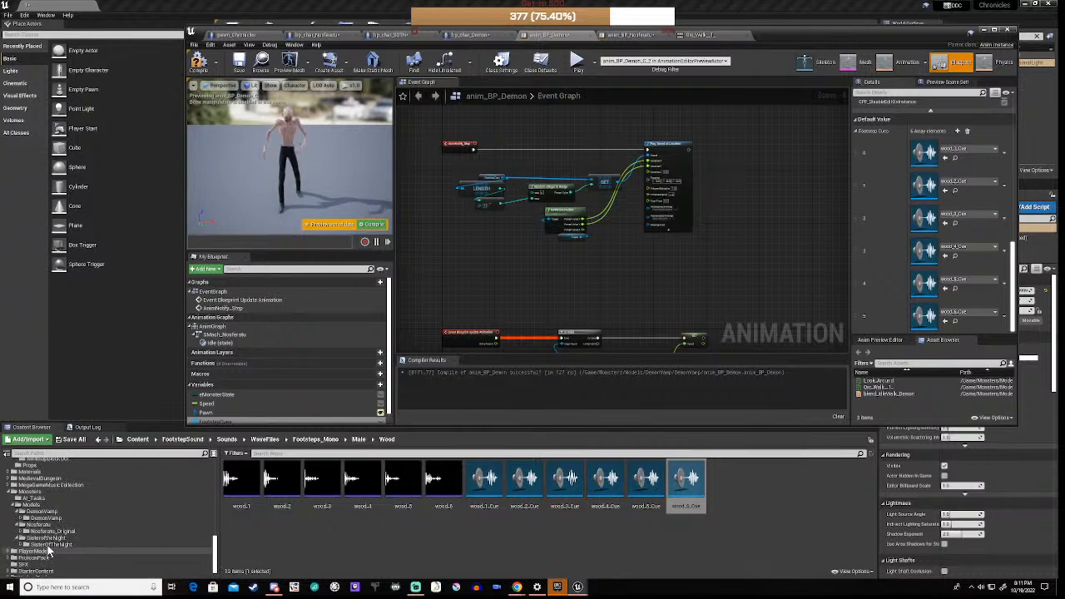
click(50, 544)
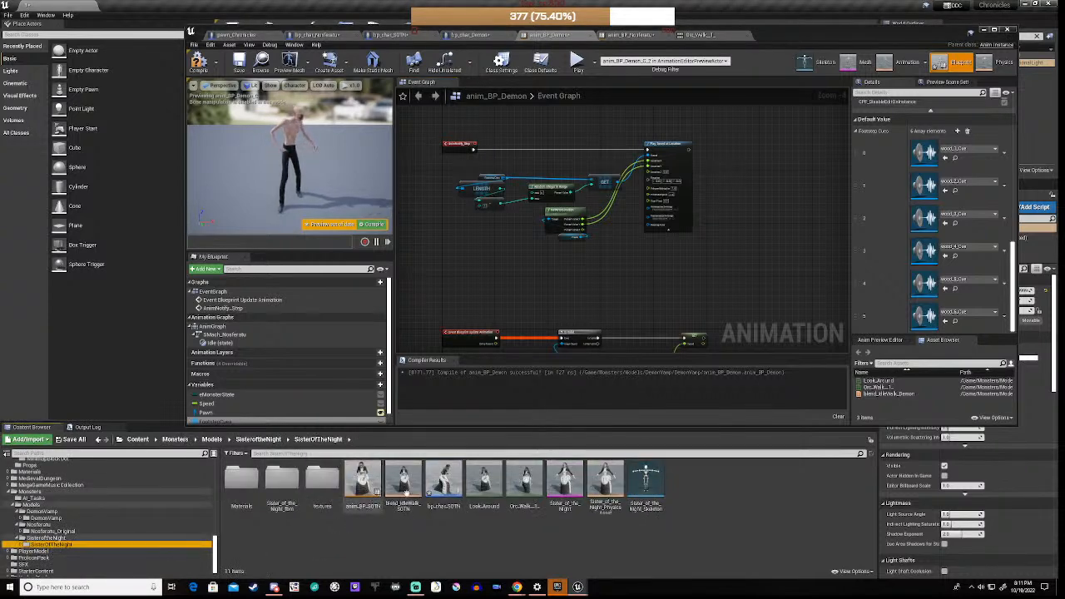
double_click(370, 482)
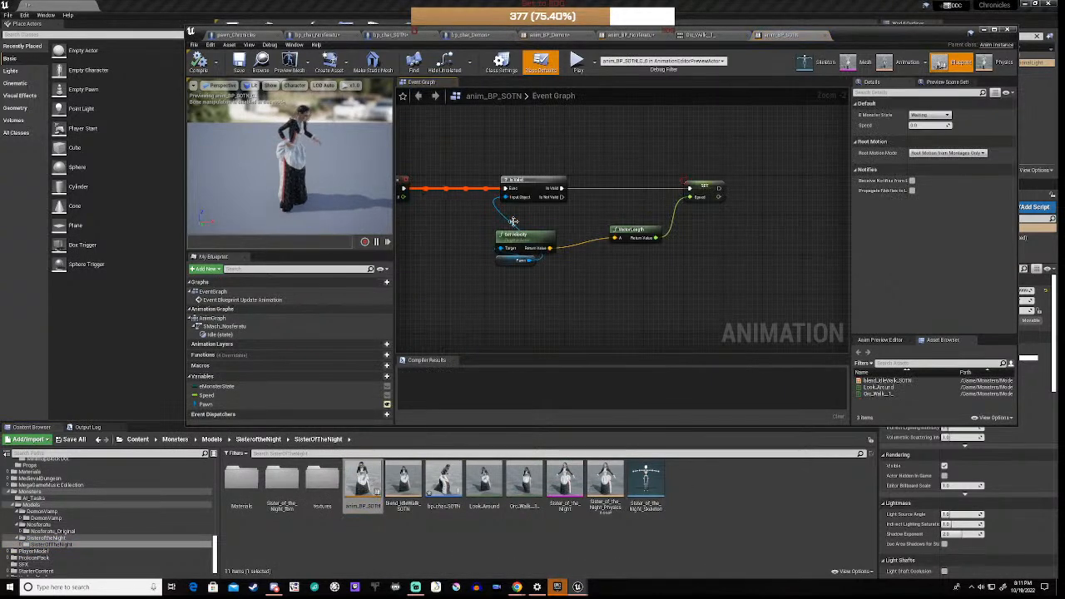
scroll(527, 337, down, 4)
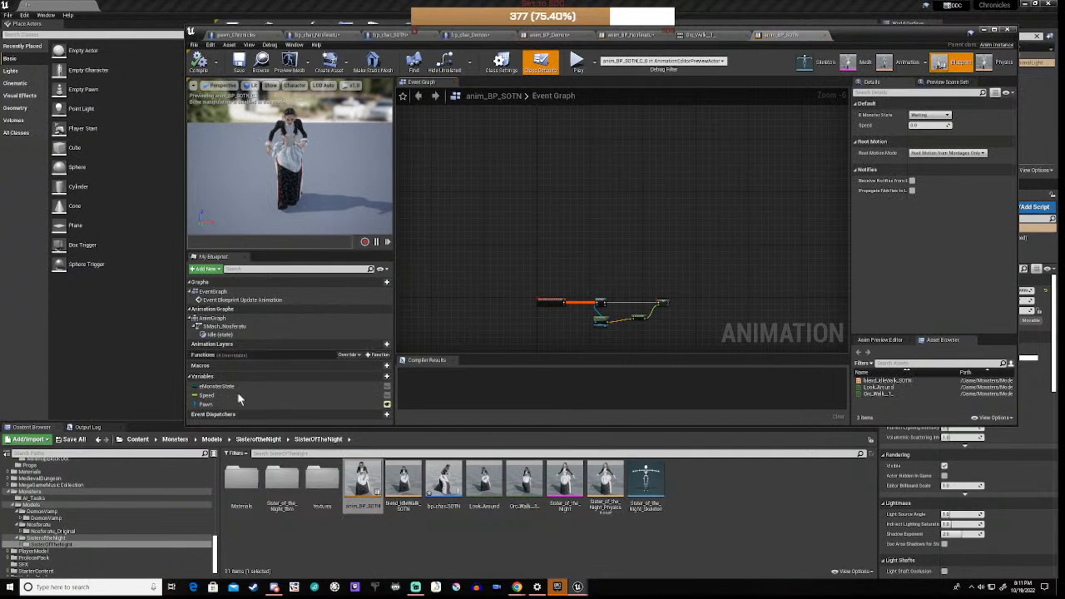
Step: Add a FootstepCues variable typed as a Sound Cue array
click(378, 377)
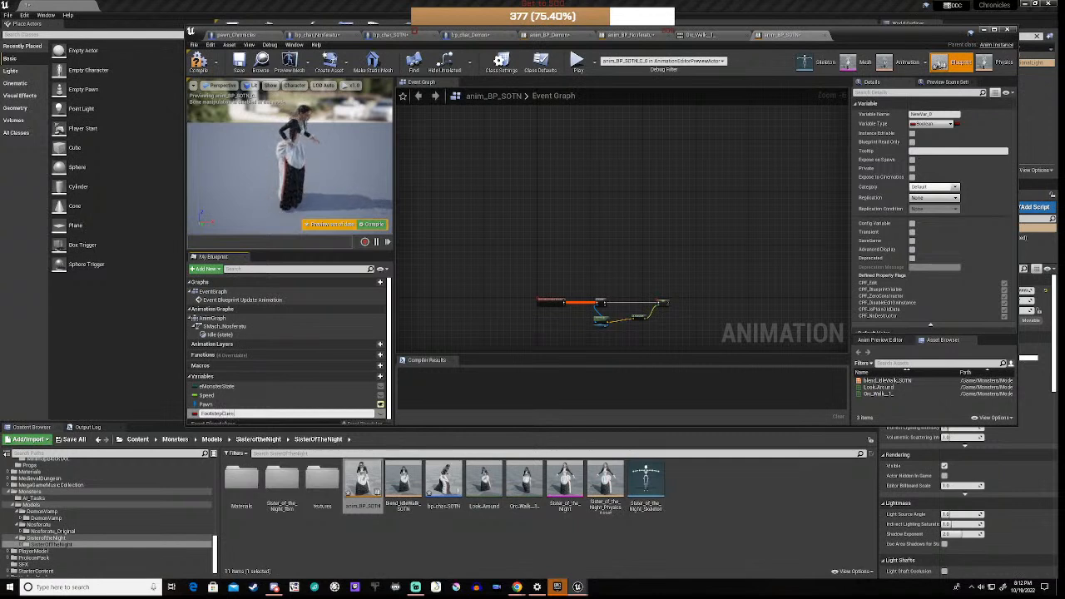
key(Return)
click(937, 124)
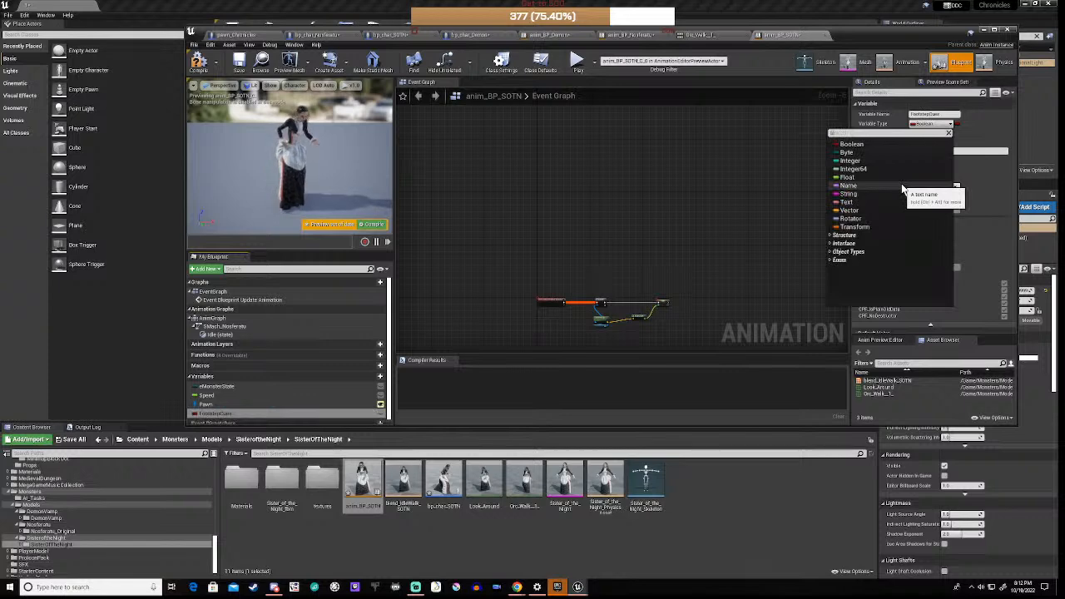
text(sound cu)
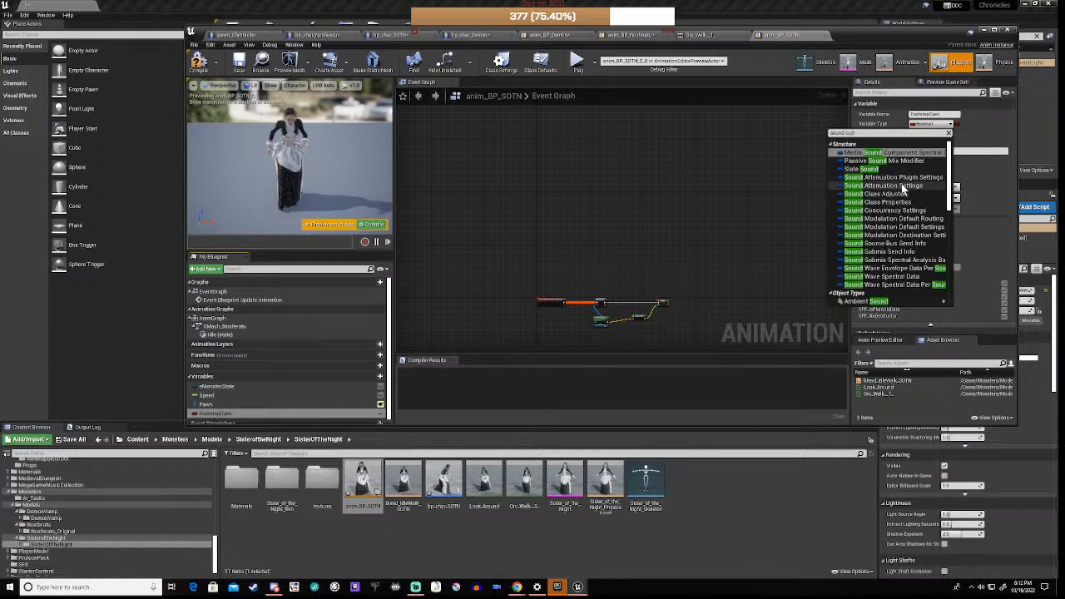
text(e)
click(861, 153)
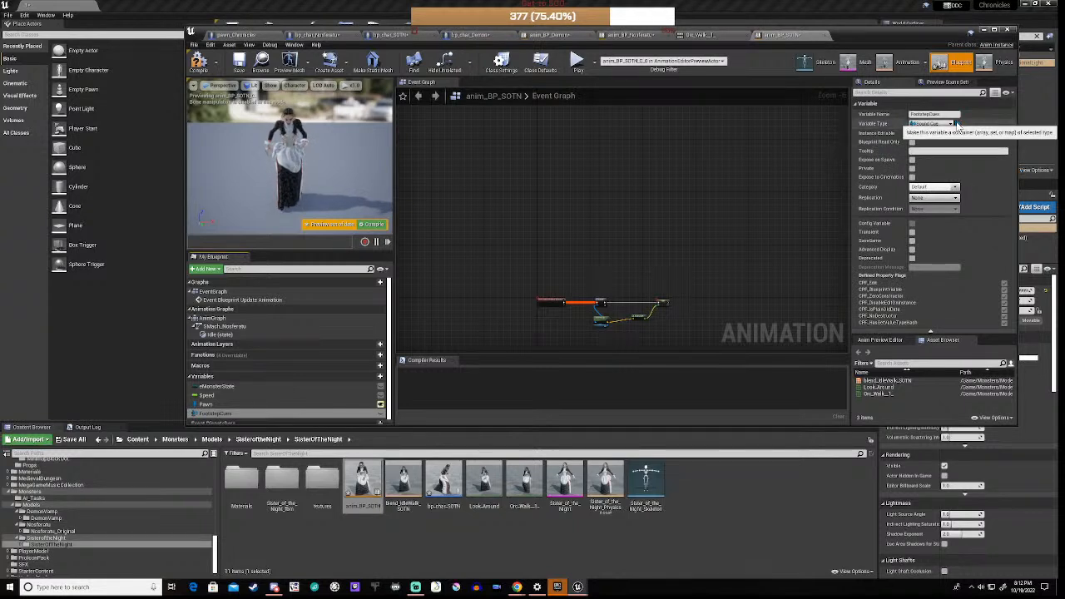
click(957, 125)
click(961, 142)
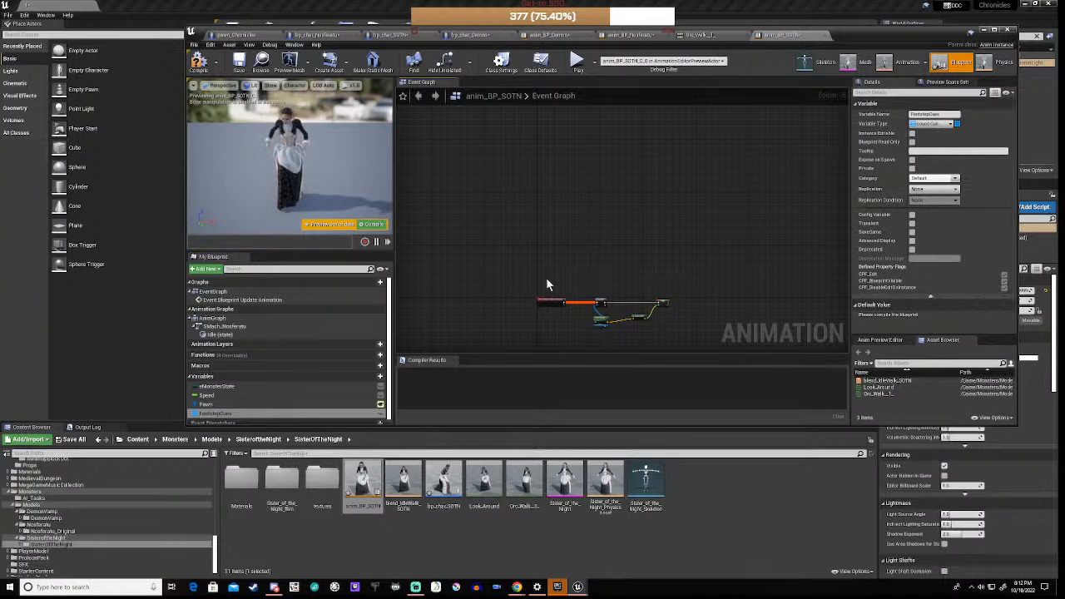
right_drag(546, 277, 537, 244)
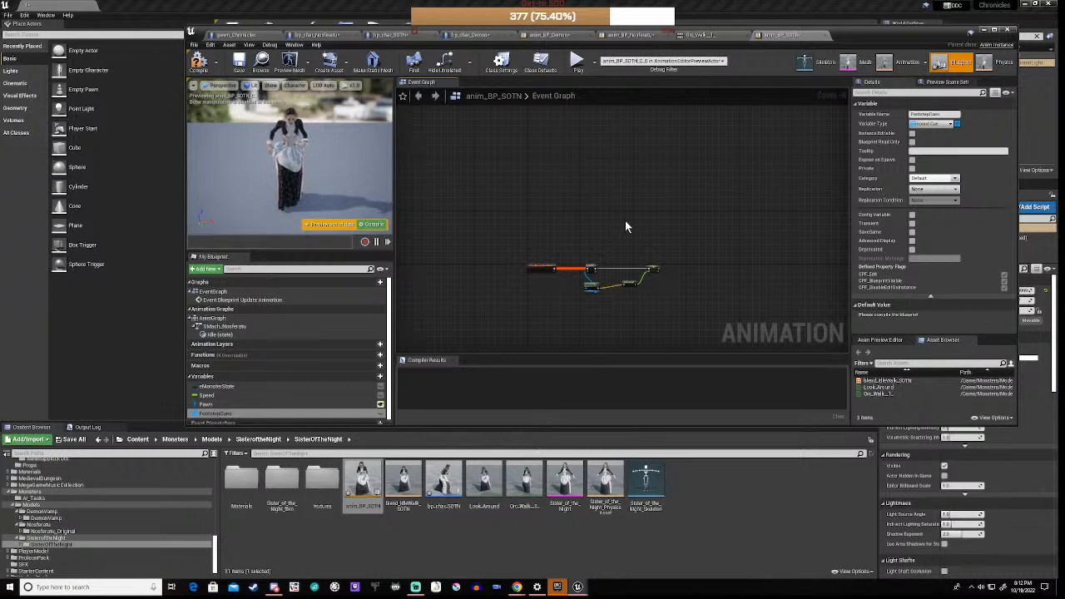
right_drag(549, 221, 557, 269)
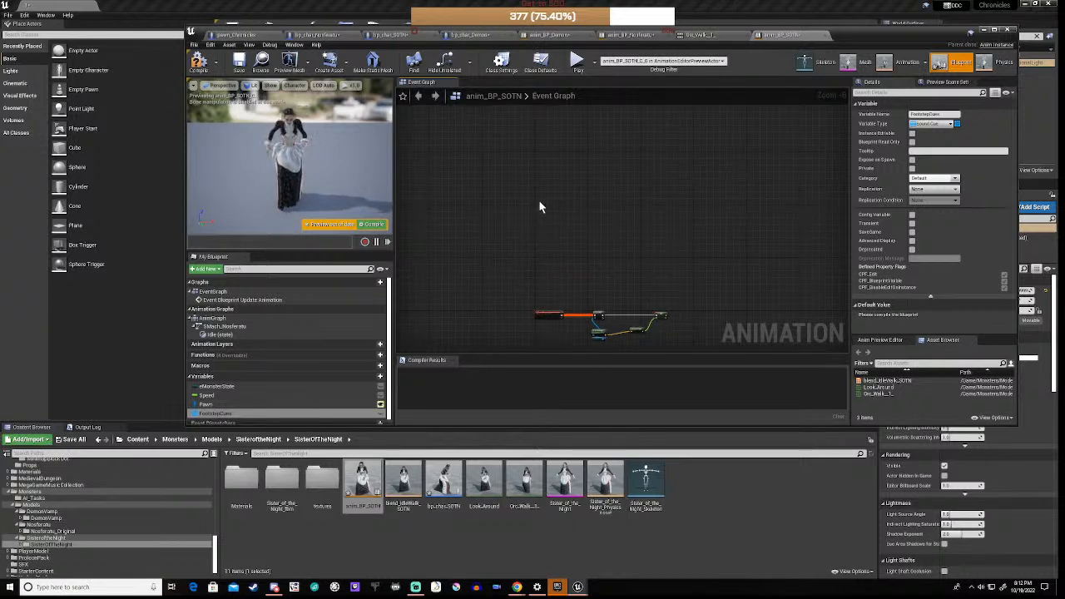
Step: Paste and position the footstep node chain in anim_BP_SOTN, compile, then select FootstepCues
key(ctrl+v)
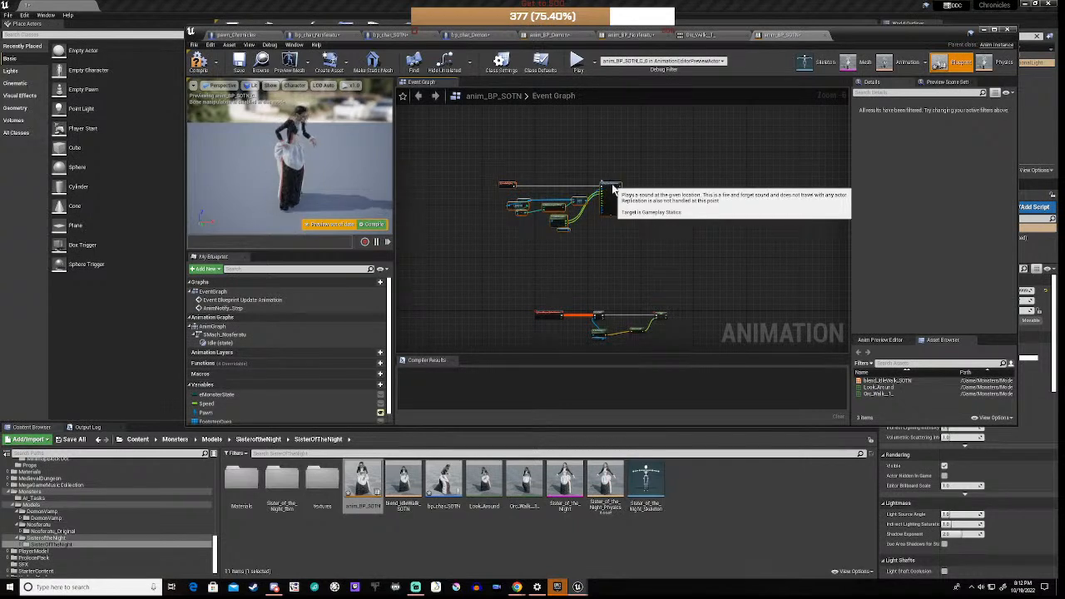
drag(611, 183, 649, 194)
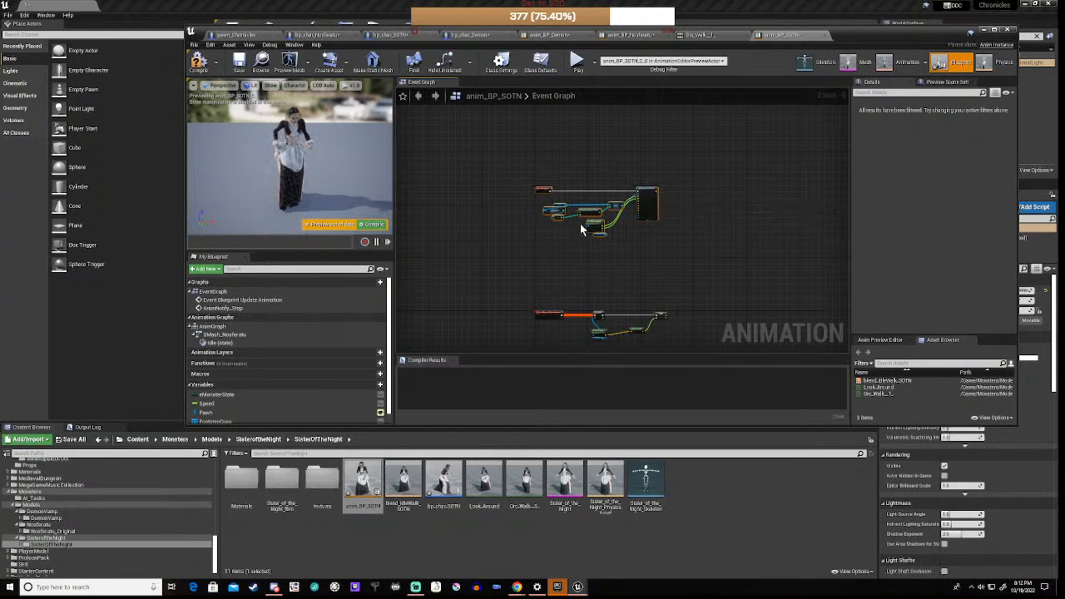
scroll(648, 196, up, 7)
right_drag(565, 313, 608, 253)
scroll(608, 253, down, 4)
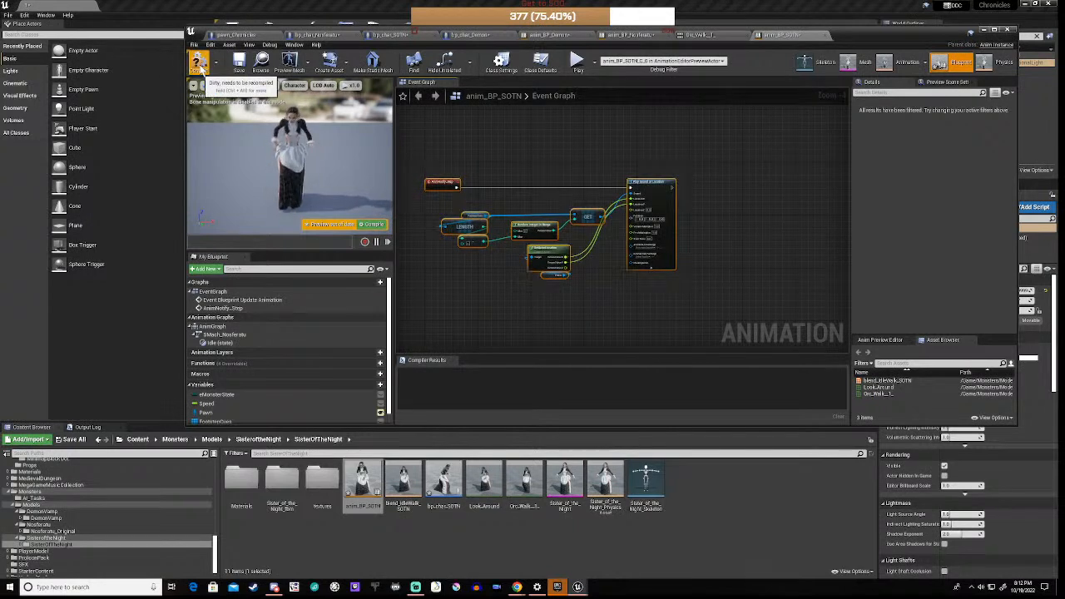
click(199, 63)
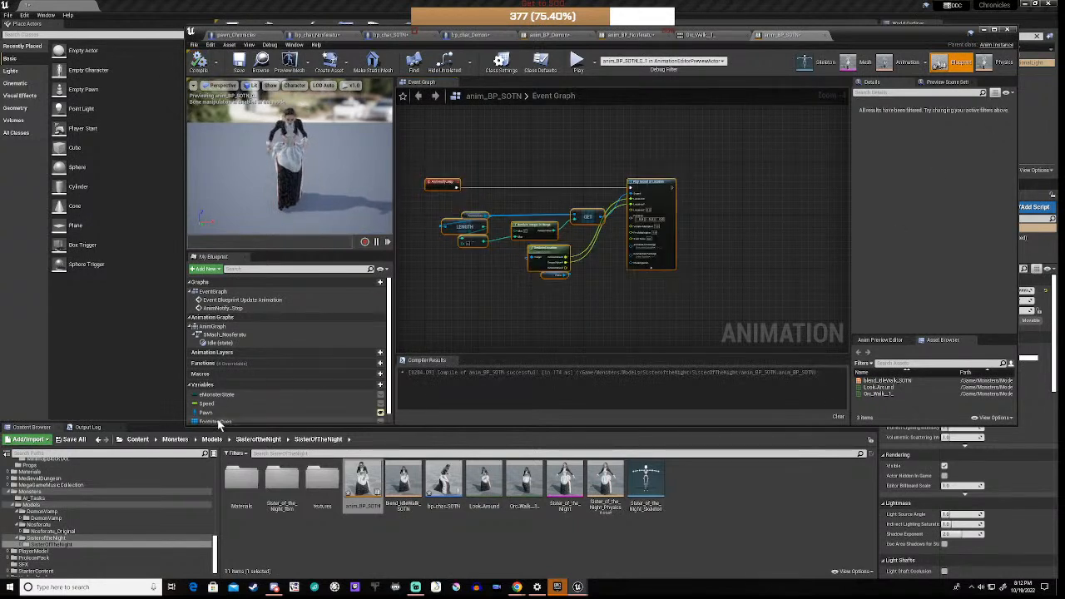
click(219, 422)
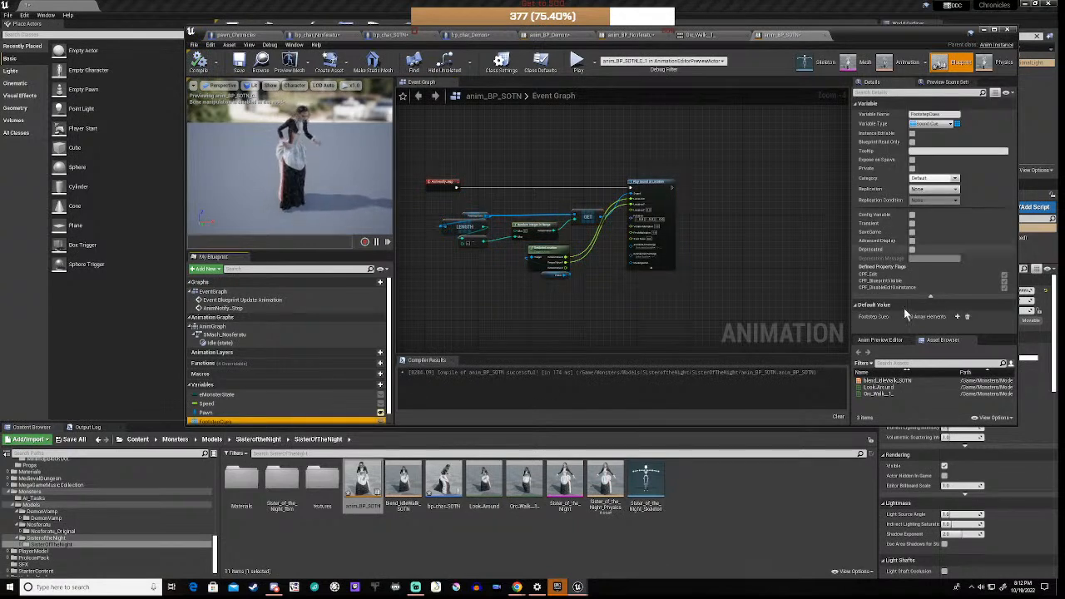
Step: Add a Footstep Cues array element and browse to the female Wood footstep sounds, previewing Wood_Heels_1_Cue
click(958, 317)
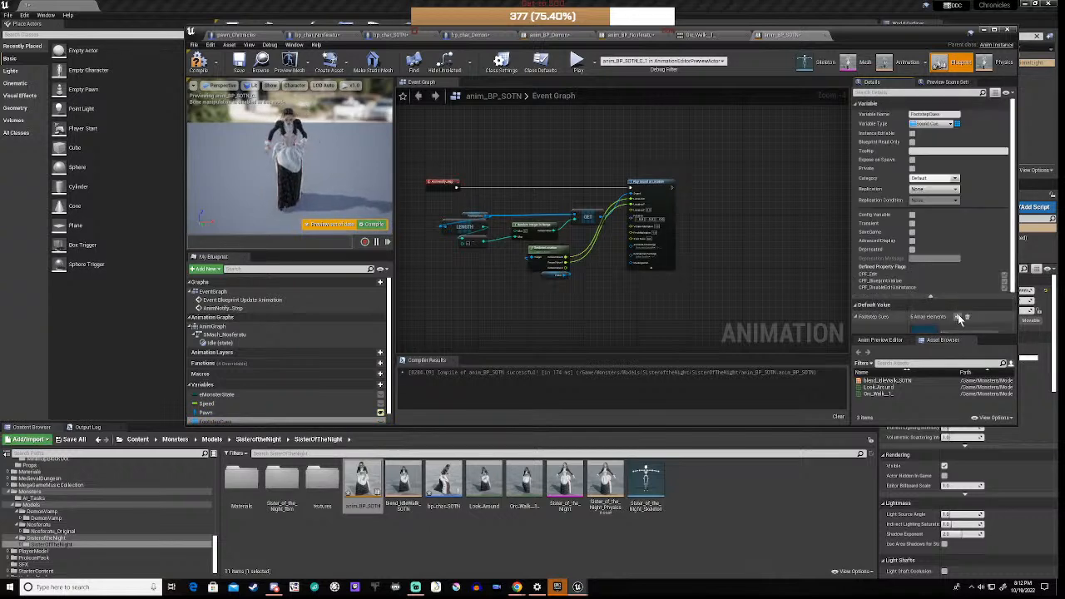
scroll(957, 304, down, 5)
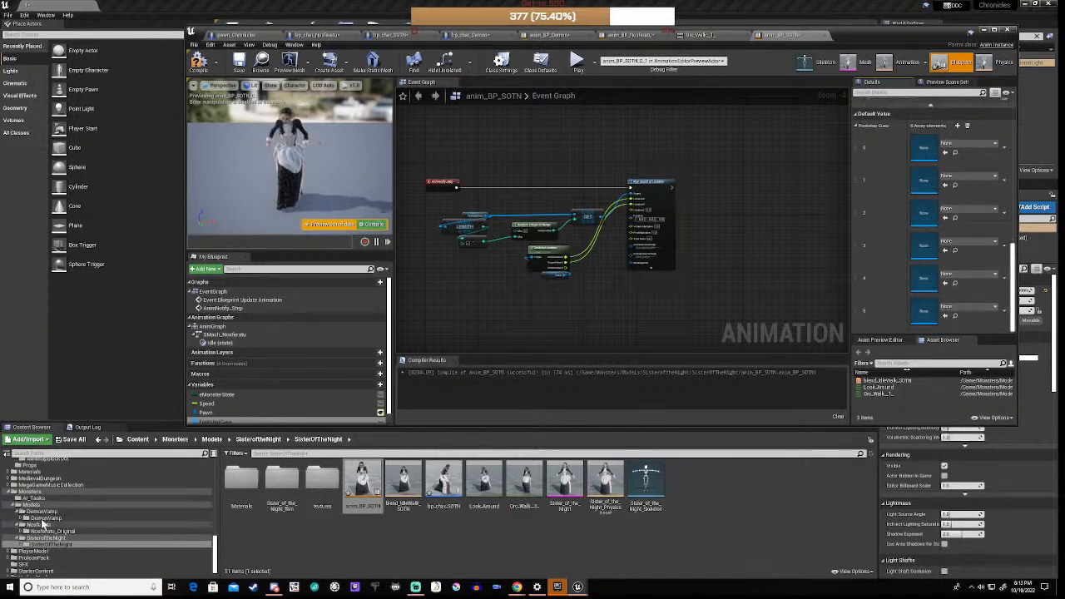
scroll(42, 523, up, 10)
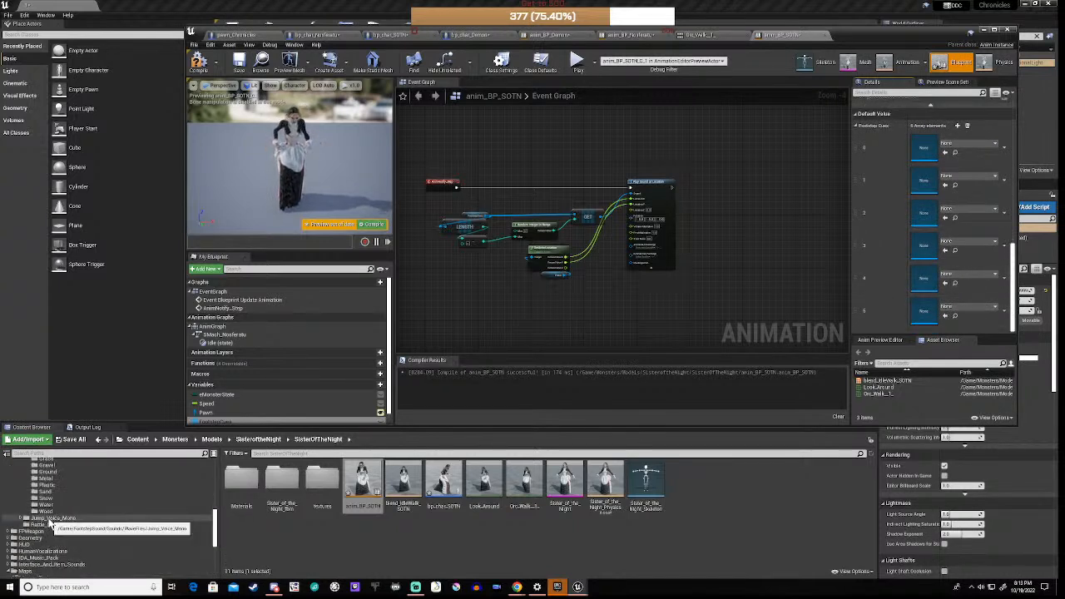
scroll(45, 522, up, 5)
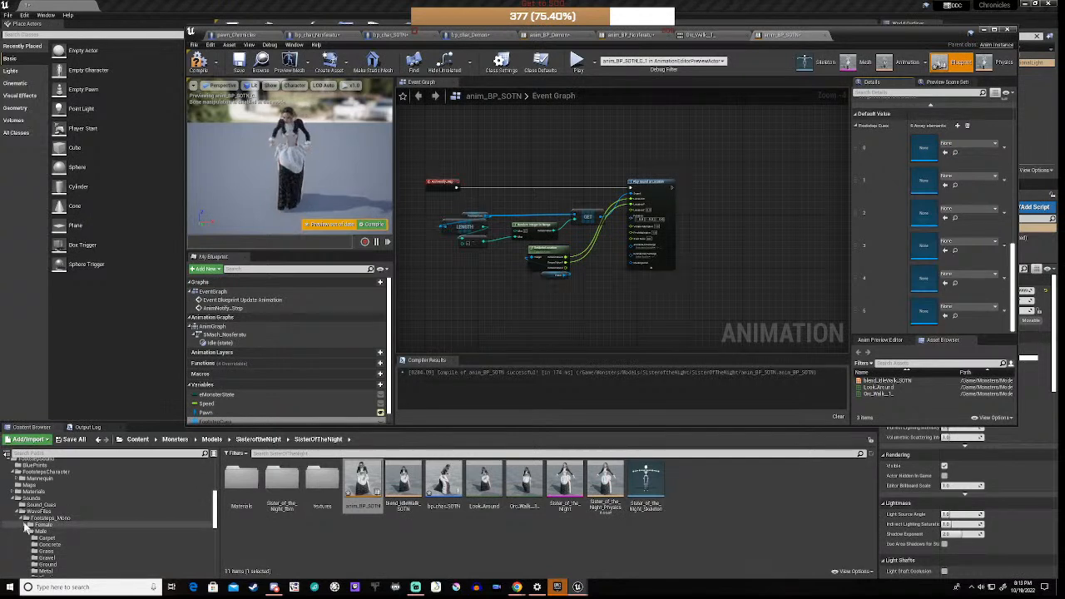
click(24, 525)
scroll(112, 520, down, 4)
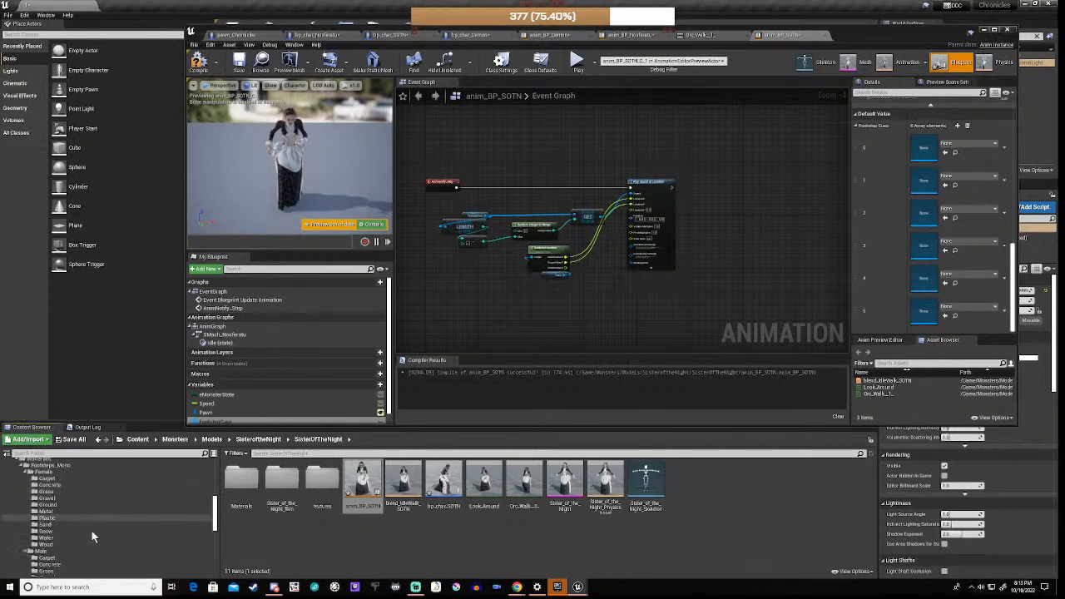
click(45, 544)
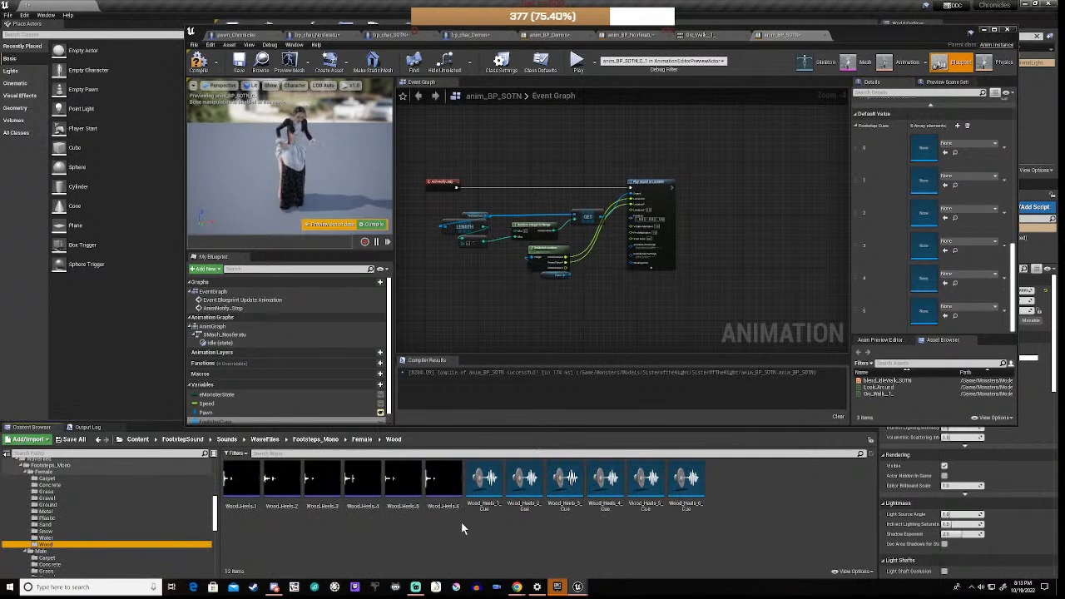
click(483, 481)
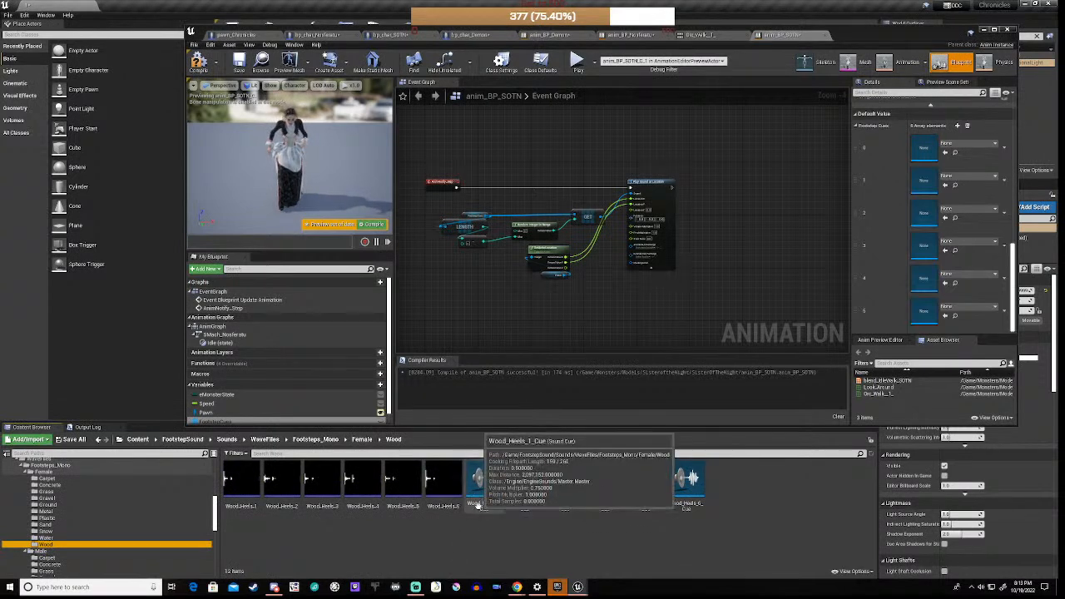
Step: Fill Footstep Cues elements 0–5 with Wood_Heels_1_Cue through Wood_Heels_6_Cue and compile anim_BP_SOTN
drag(477, 505, 955, 156)
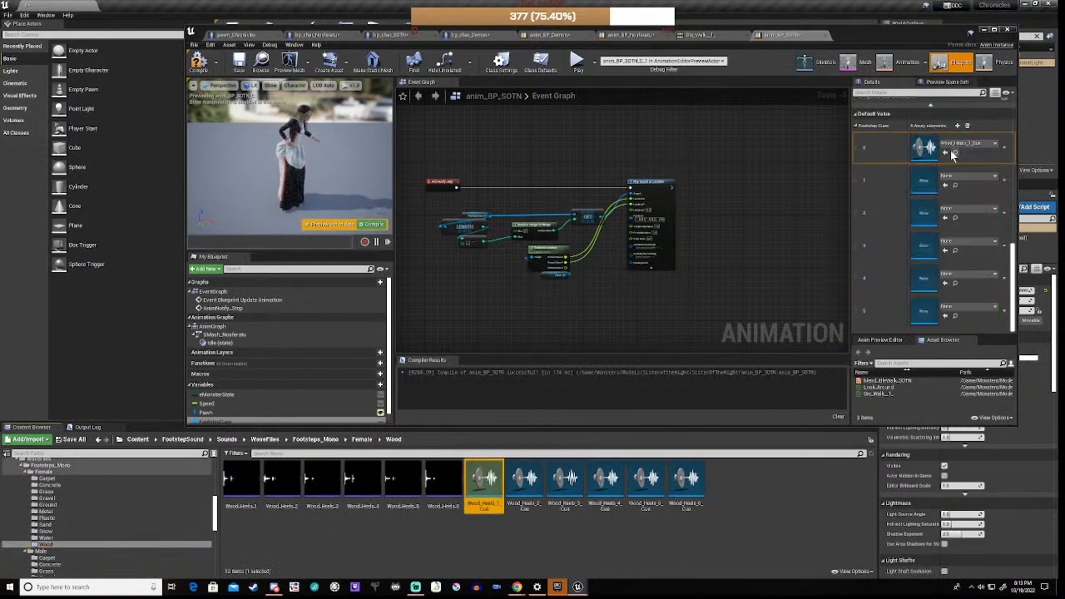
drag(525, 487, 952, 179)
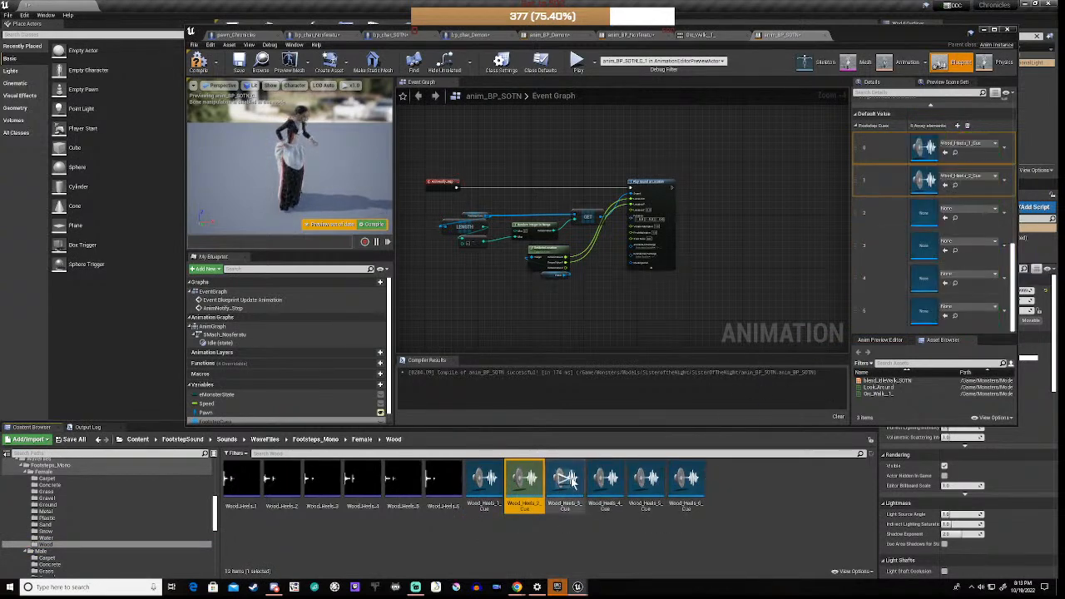
drag(826, 335, 945, 216)
drag(605, 483, 957, 248)
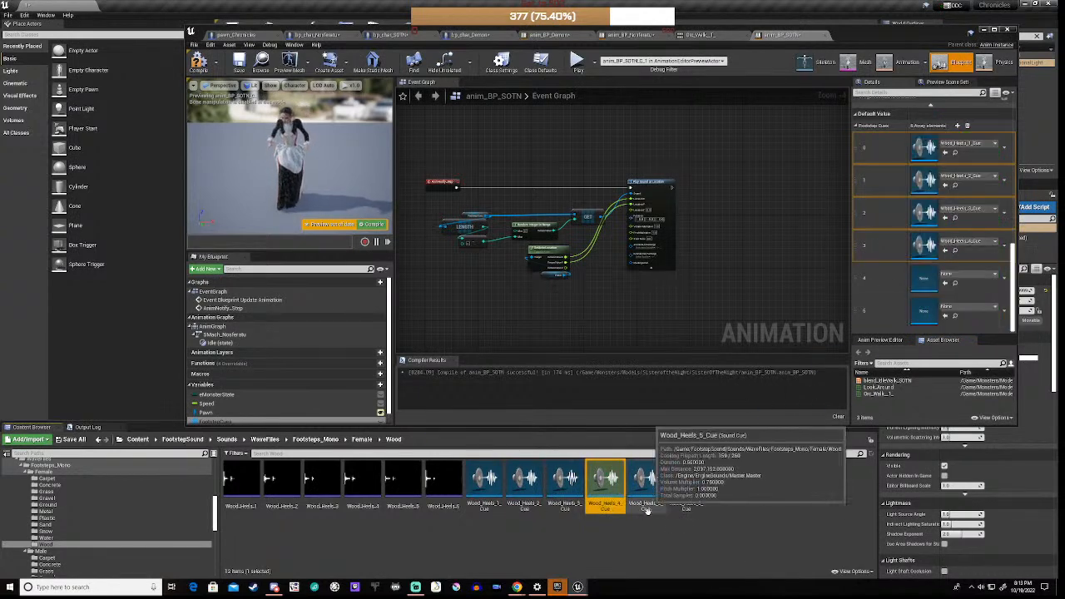
drag(646, 481, 941, 283)
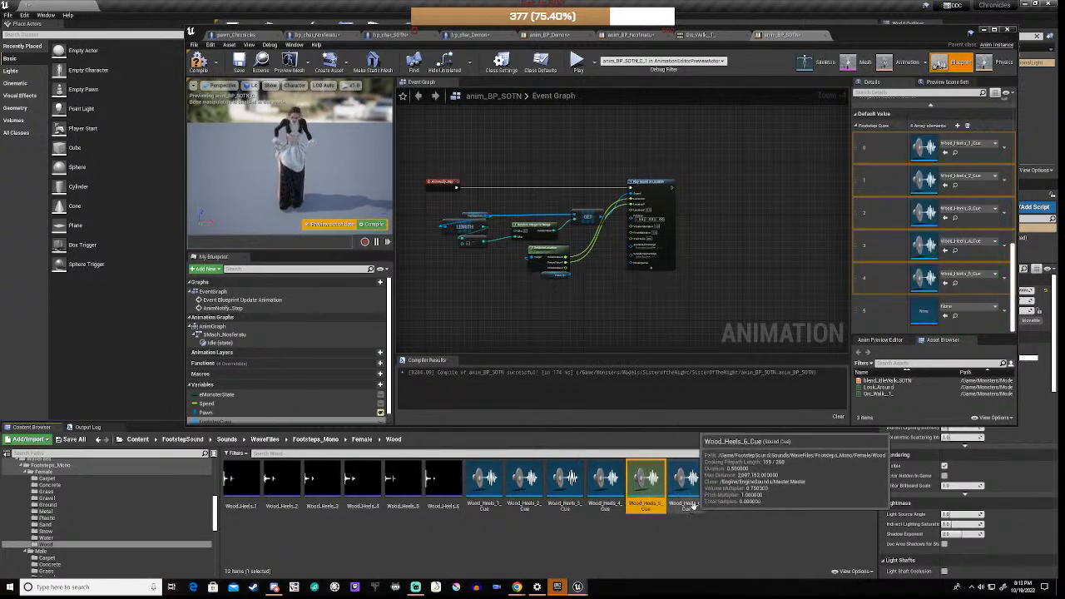
drag(680, 506, 933, 315)
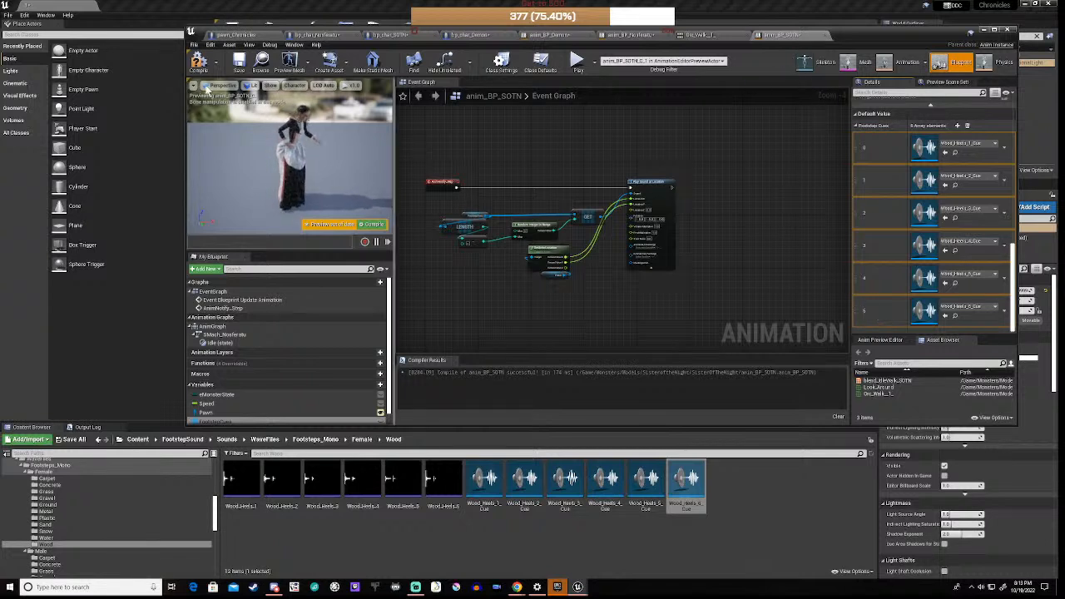
click(199, 64)
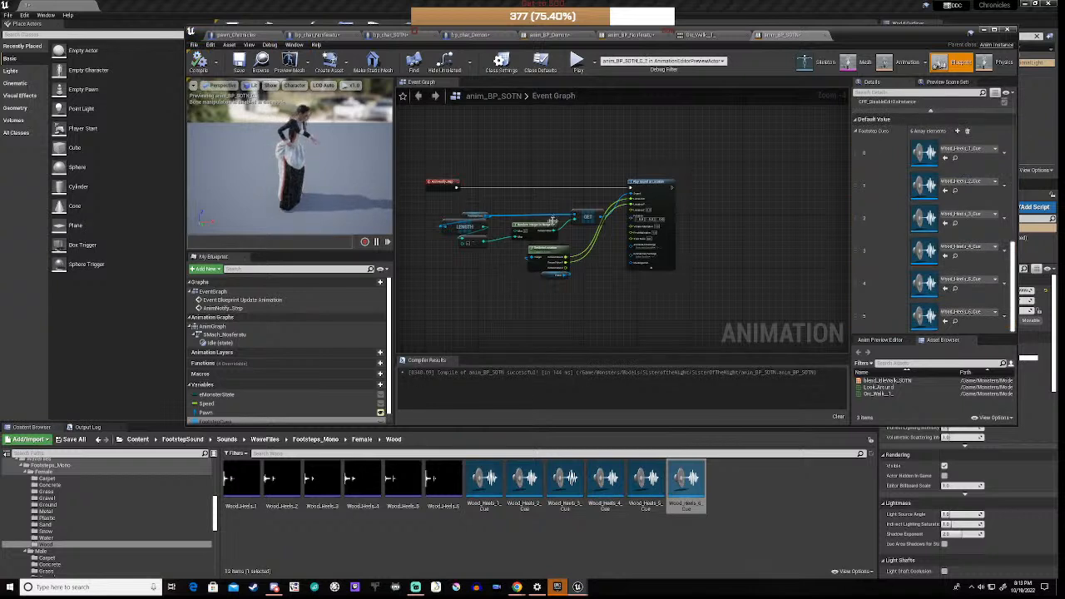
Step: Zoom out the Event Graph and move the anim_BP_SOTN editor down to reveal the hallway level
scroll(712, 261, down, 3)
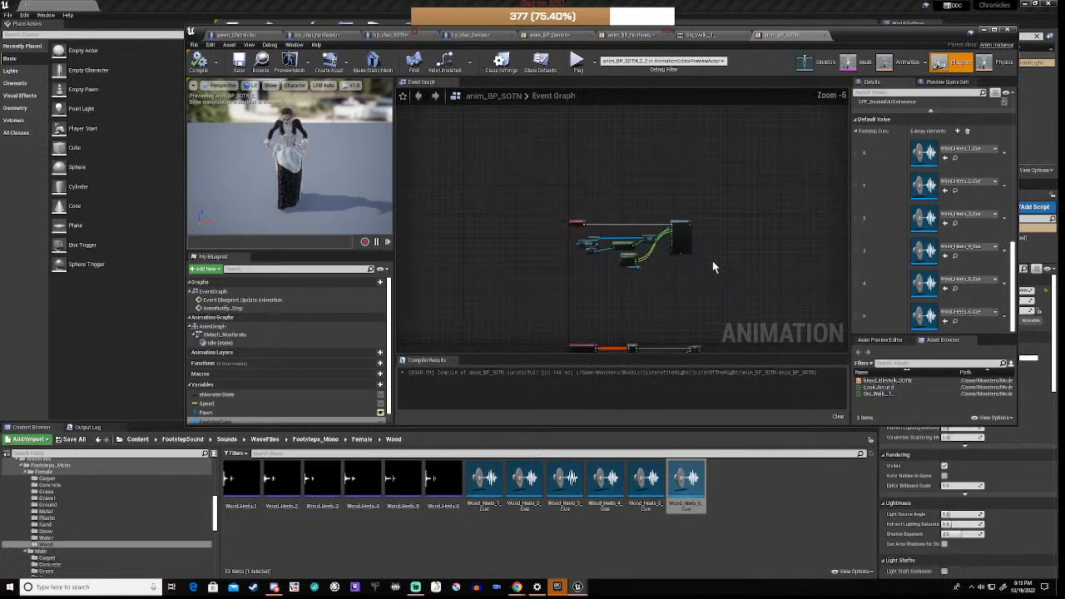
right_drag(694, 293, 665, 255)
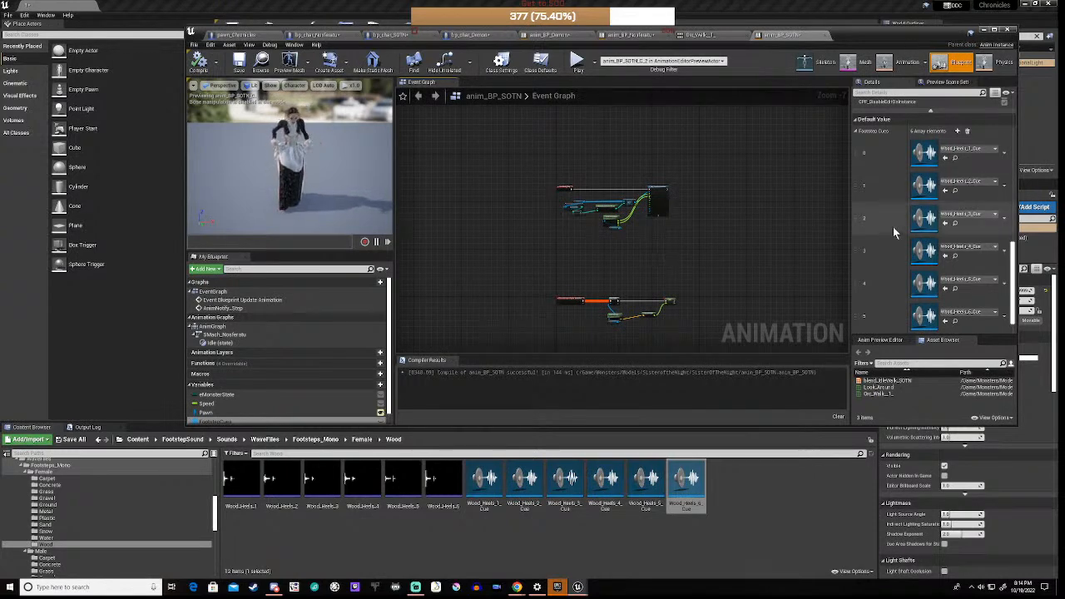
drag(860, 30, 810, 414)
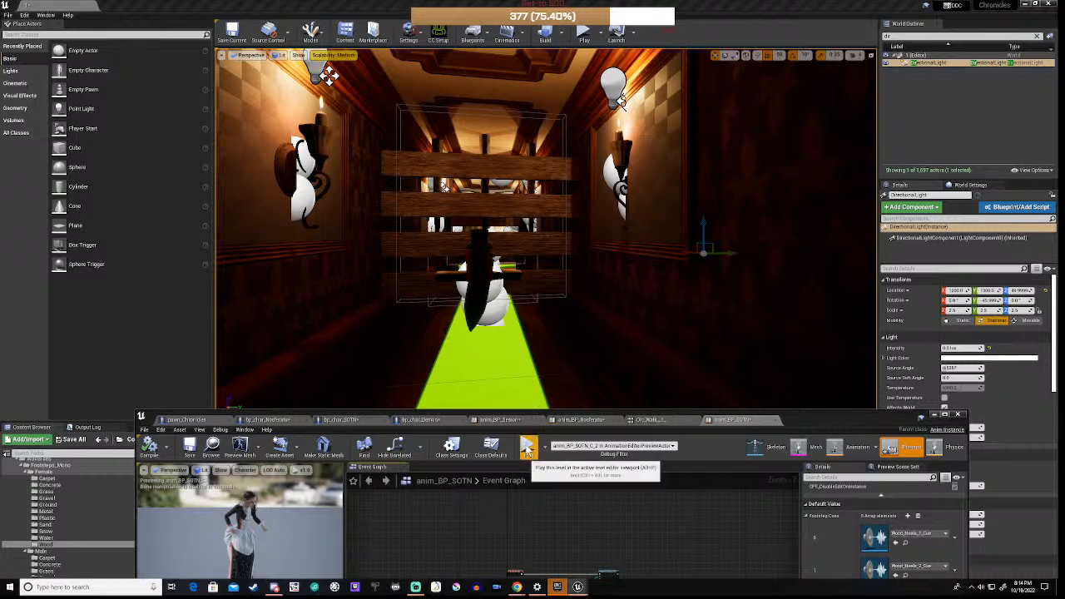
click(527, 448)
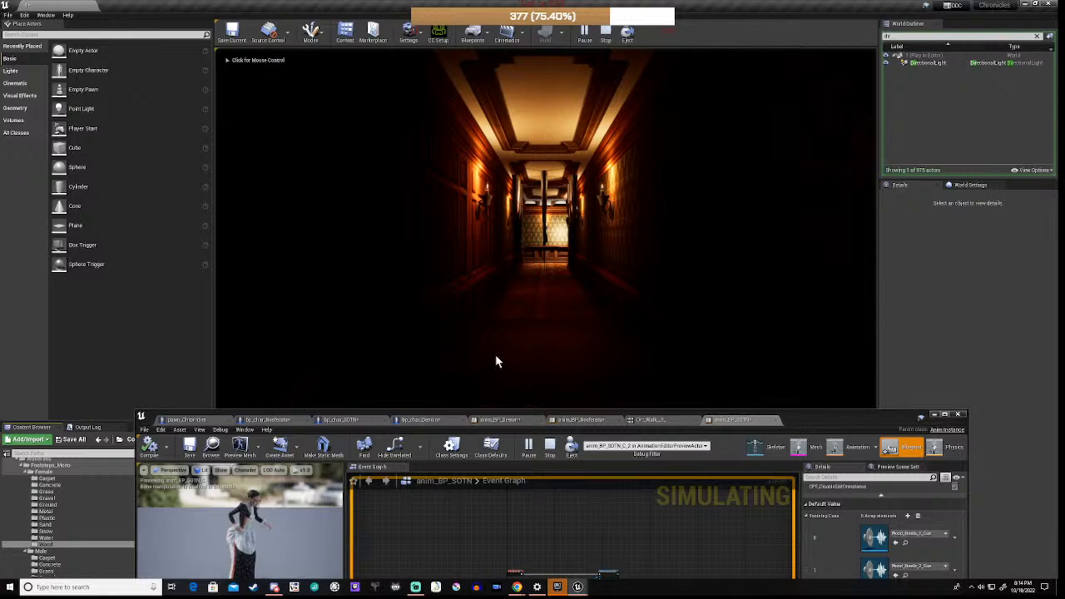
key(w)
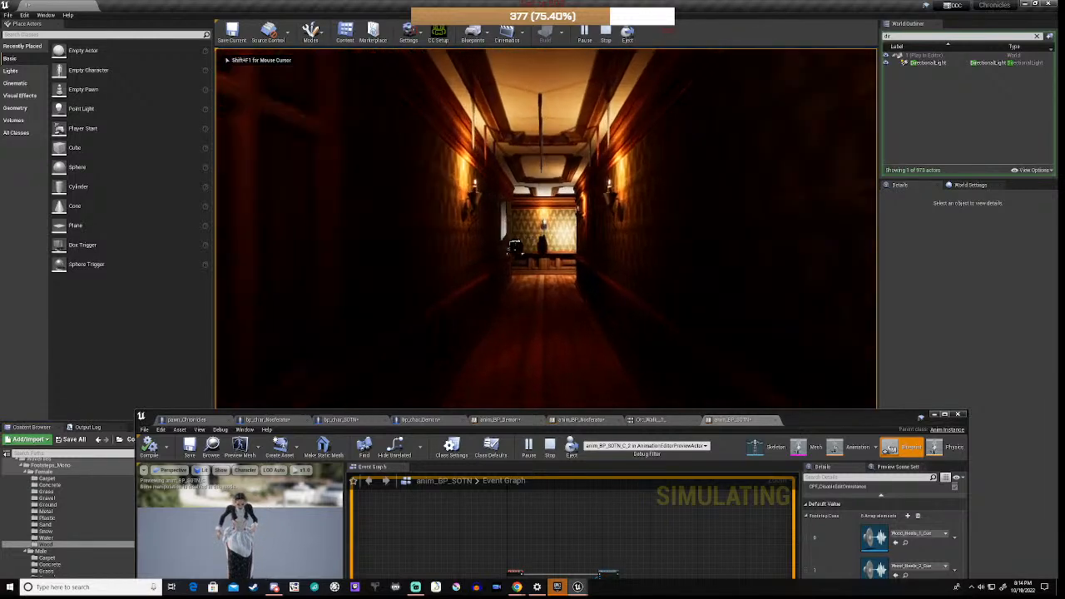
key(w)
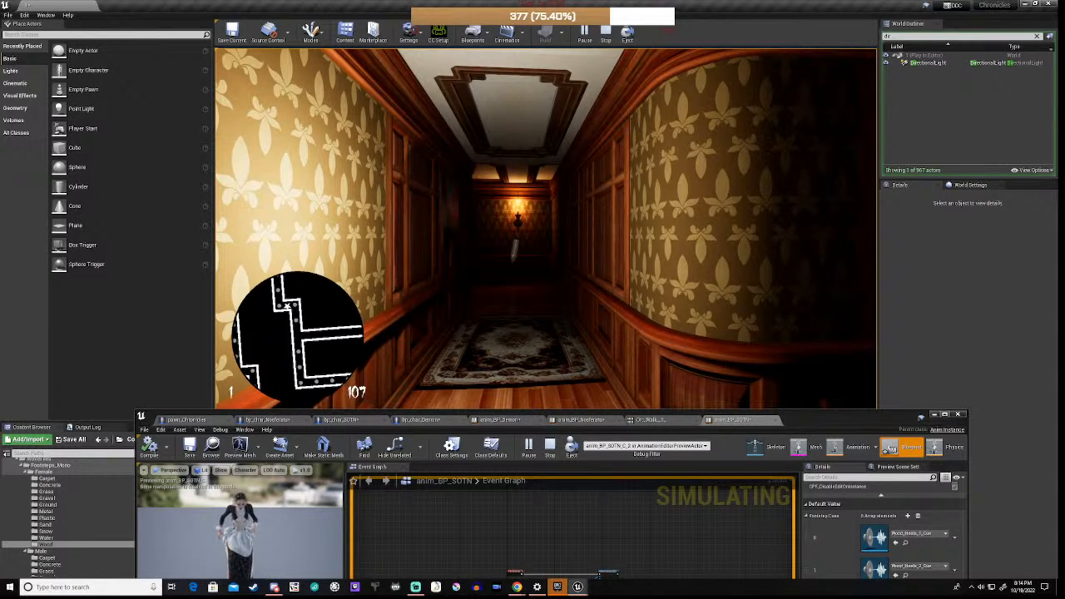
key(w)
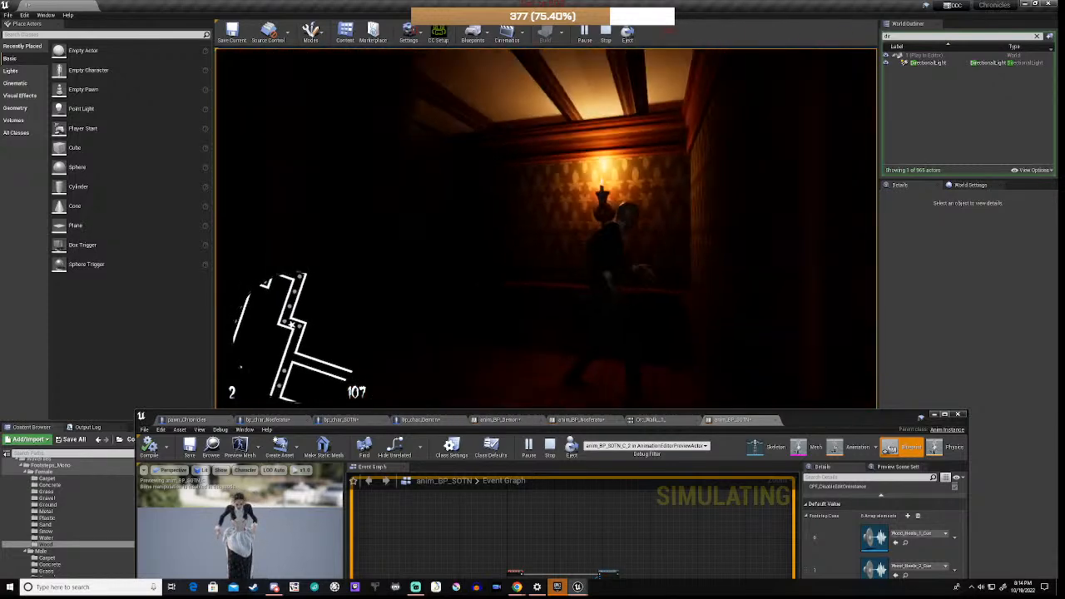
key(s)
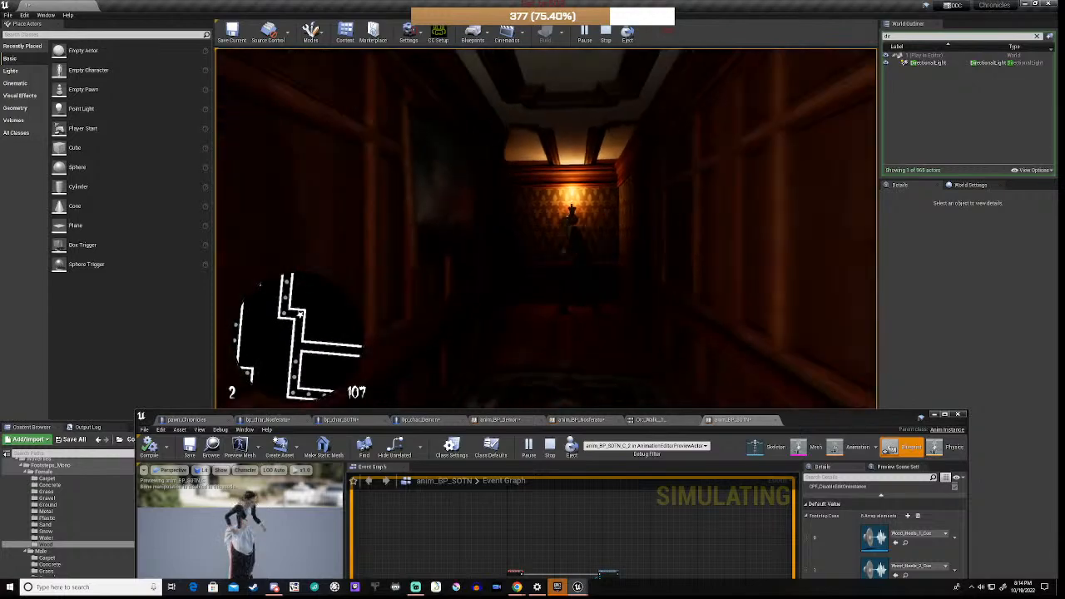
key(s)
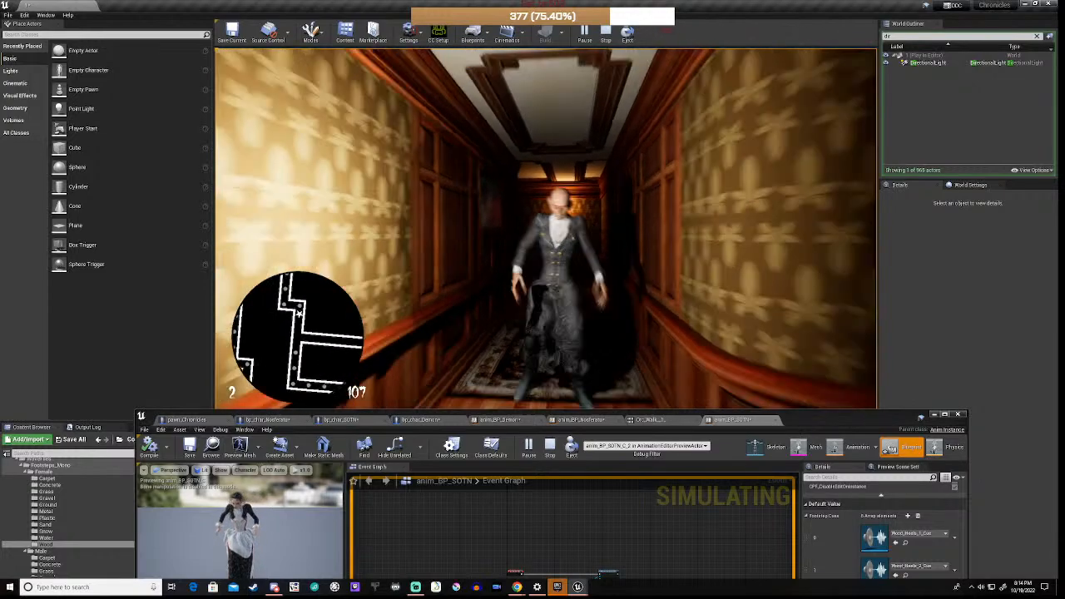
key(s)
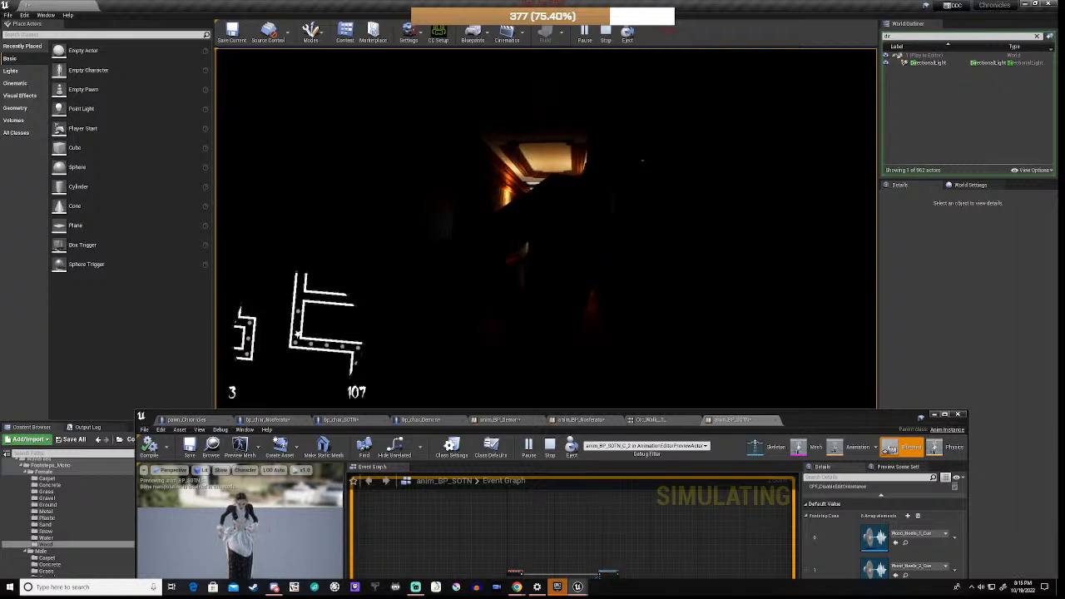
key(Escape)
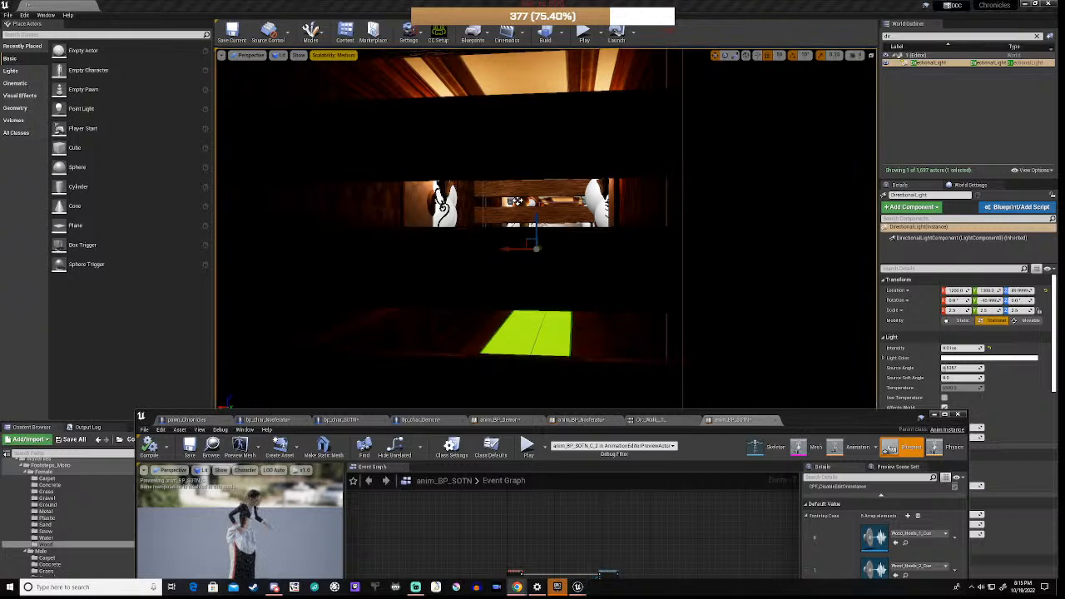
Step: Fly down the hallway and delete the Nosferatu character from the level
key(w)
right_drag(538, 232, 555, 233)
click(565, 124)
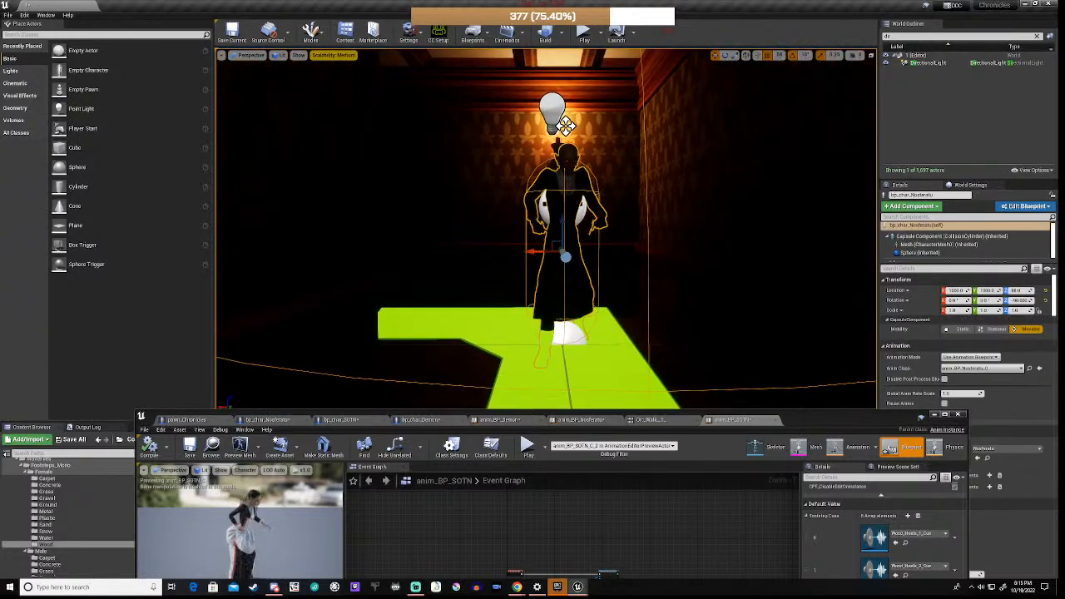
key(Delete)
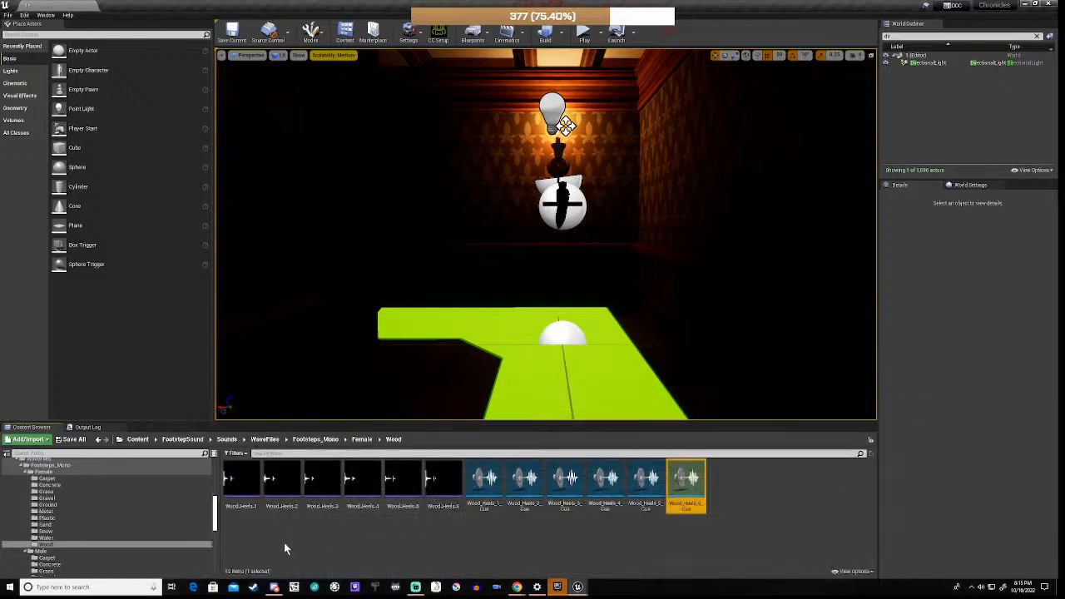
Step: Place bp_char_SOTN from the SisterOfTheNight folder in the hallway
scroll(104, 526, down, 5)
scroll(100, 522, down, 5)
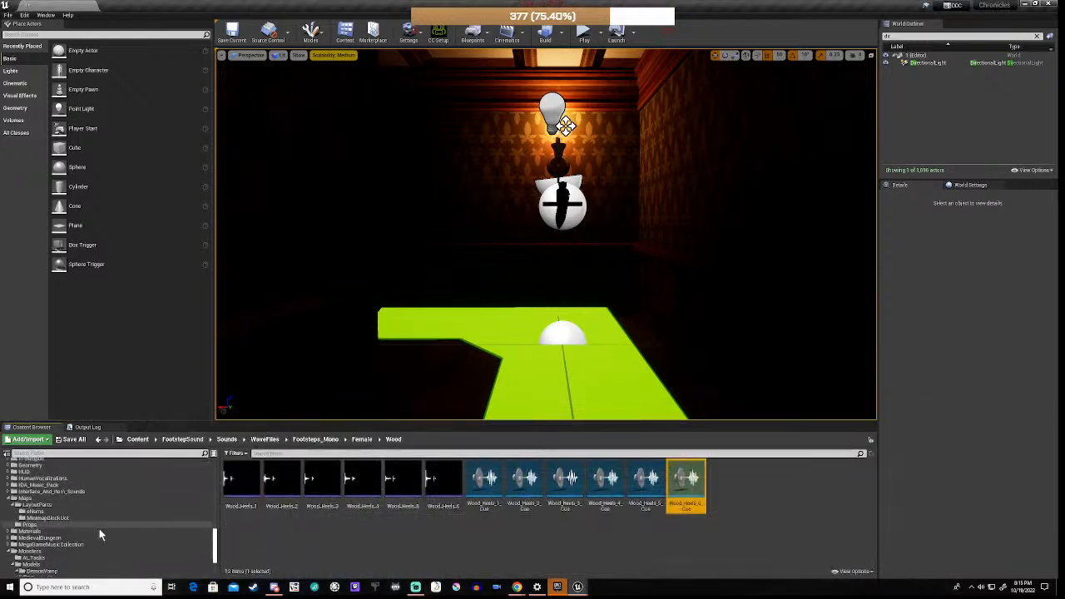
scroll(86, 523, down, 5)
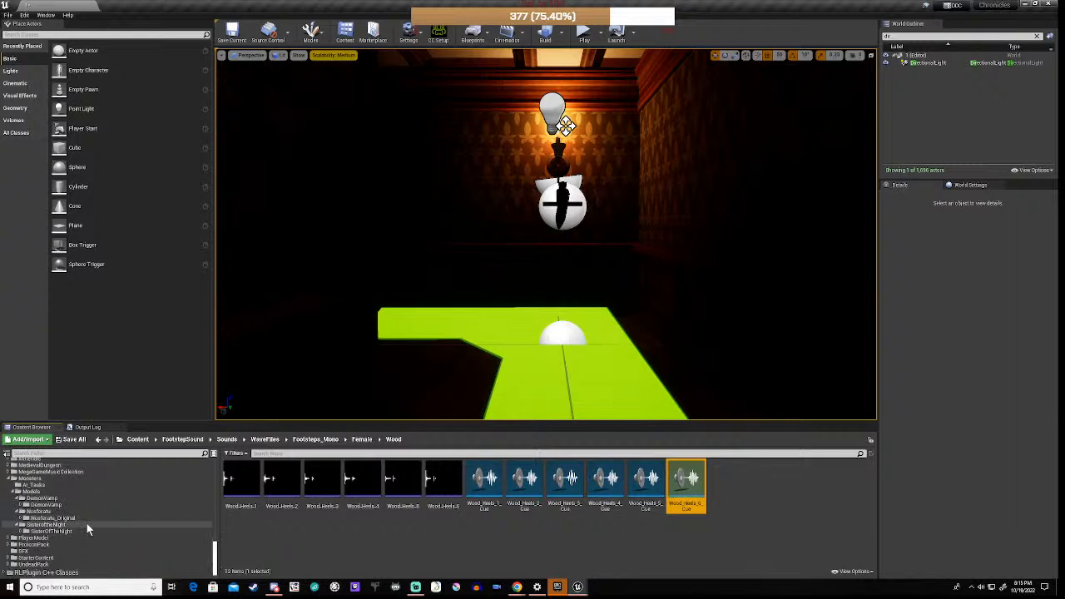
click(51, 531)
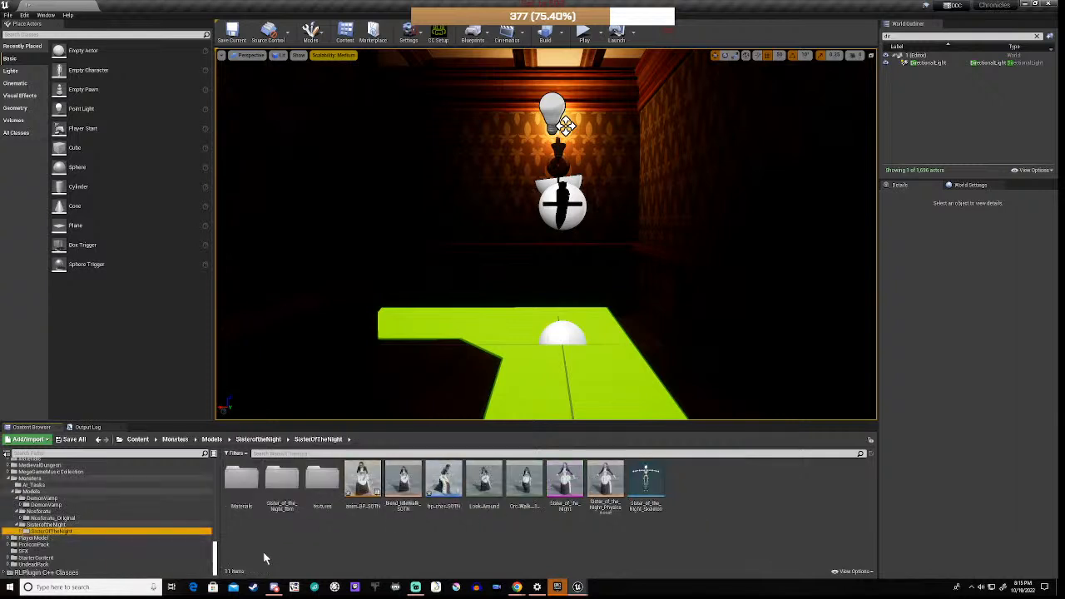
drag(437, 502, 563, 360)
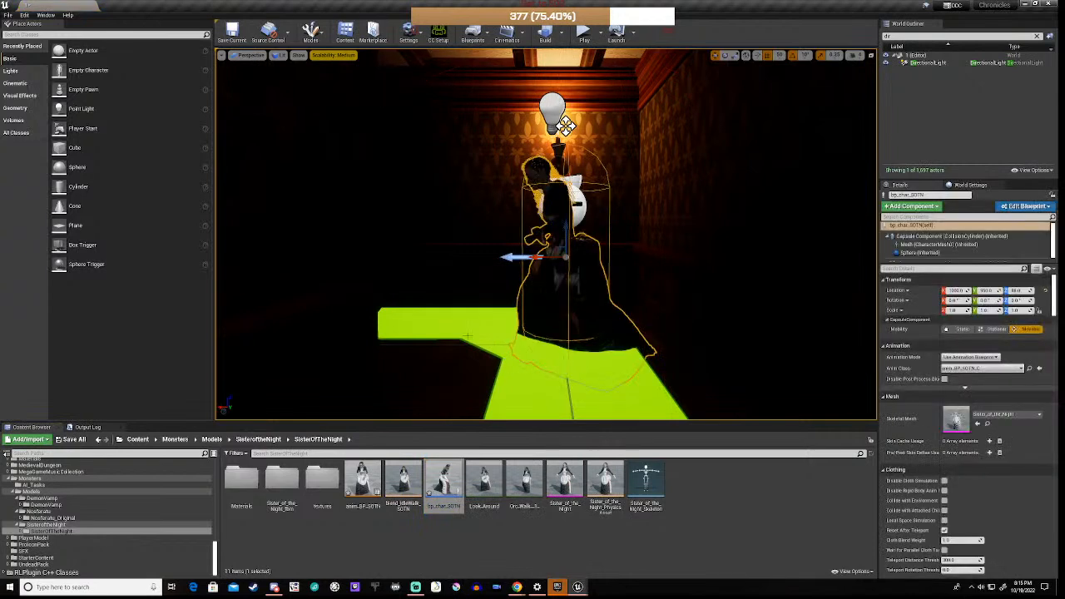
Step: Rotate the Sister of the Night character to -90° yaw and play the level
key(e)
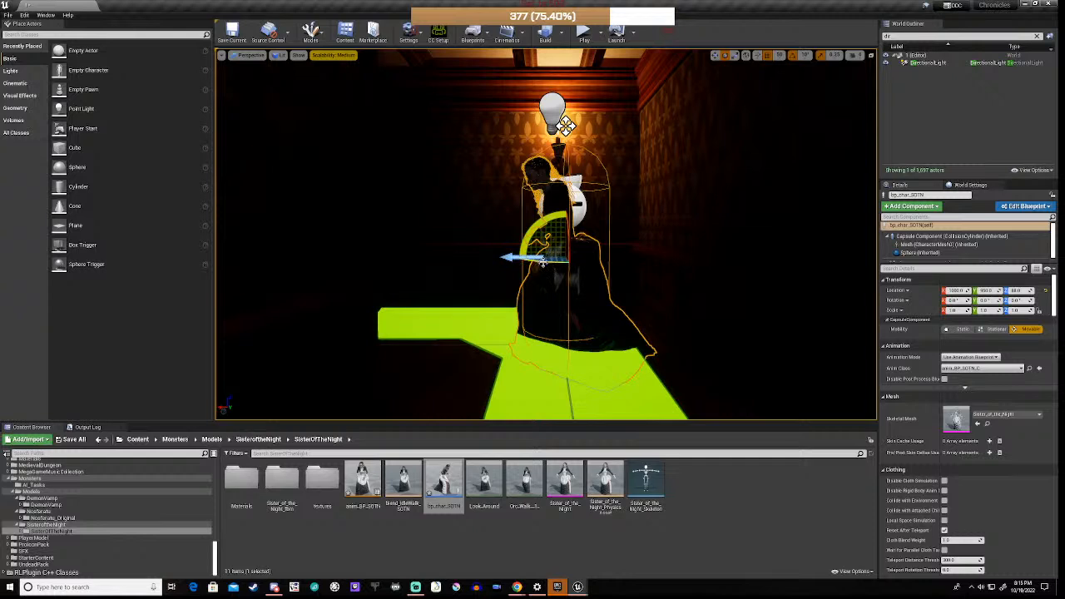
drag(543, 263, 618, 263)
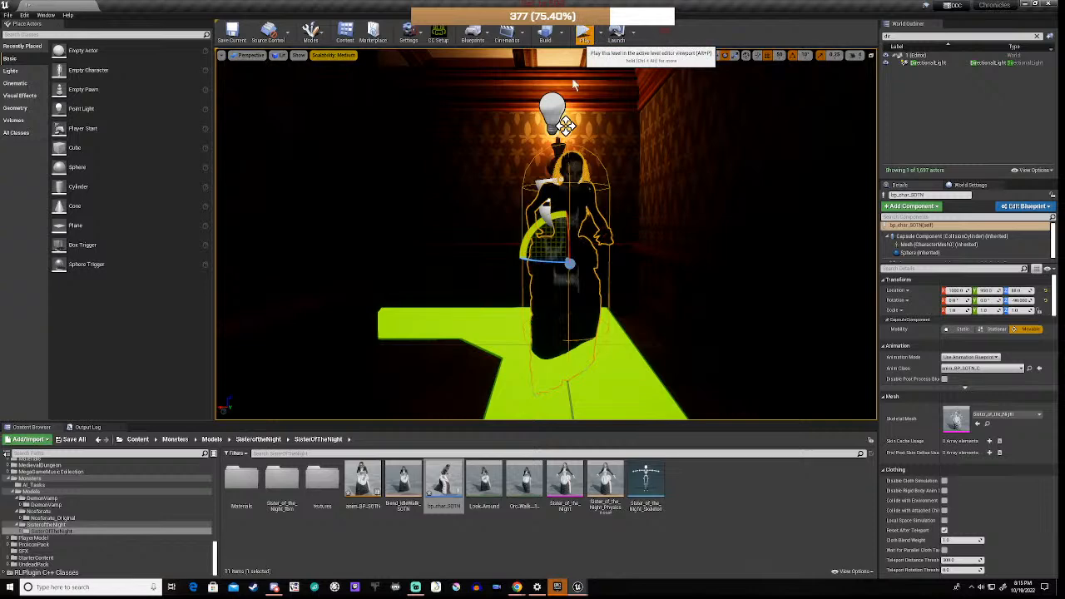
click(584, 33)
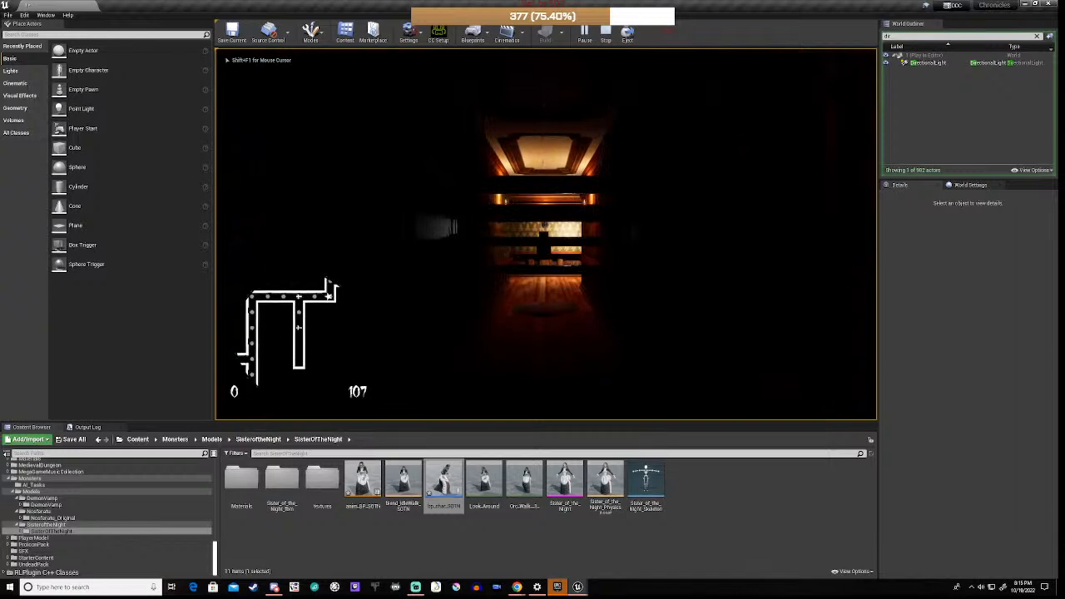
key(w)
key(w)
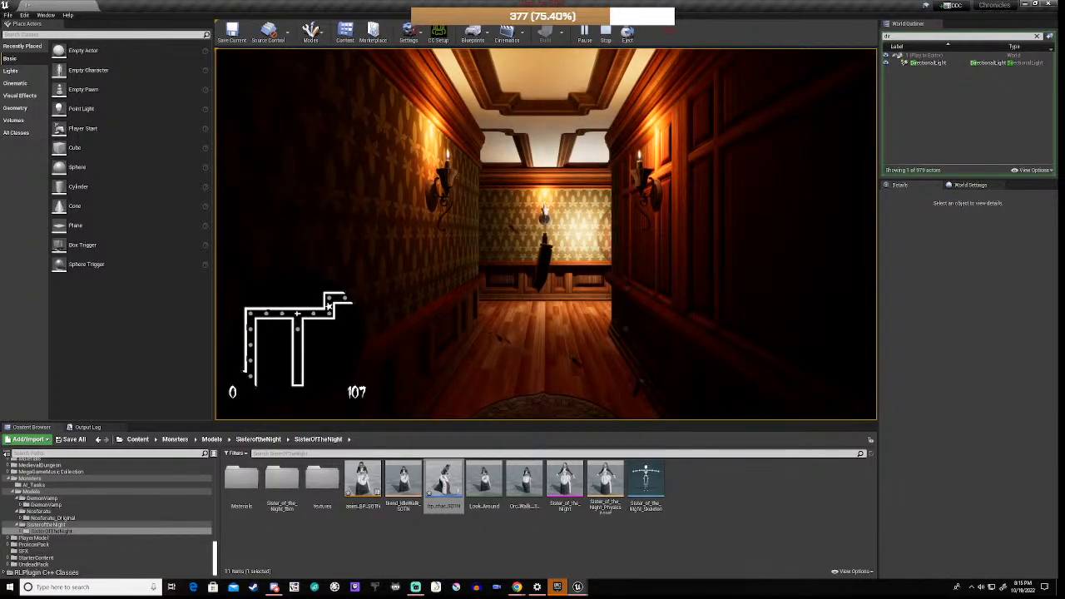
key(w)
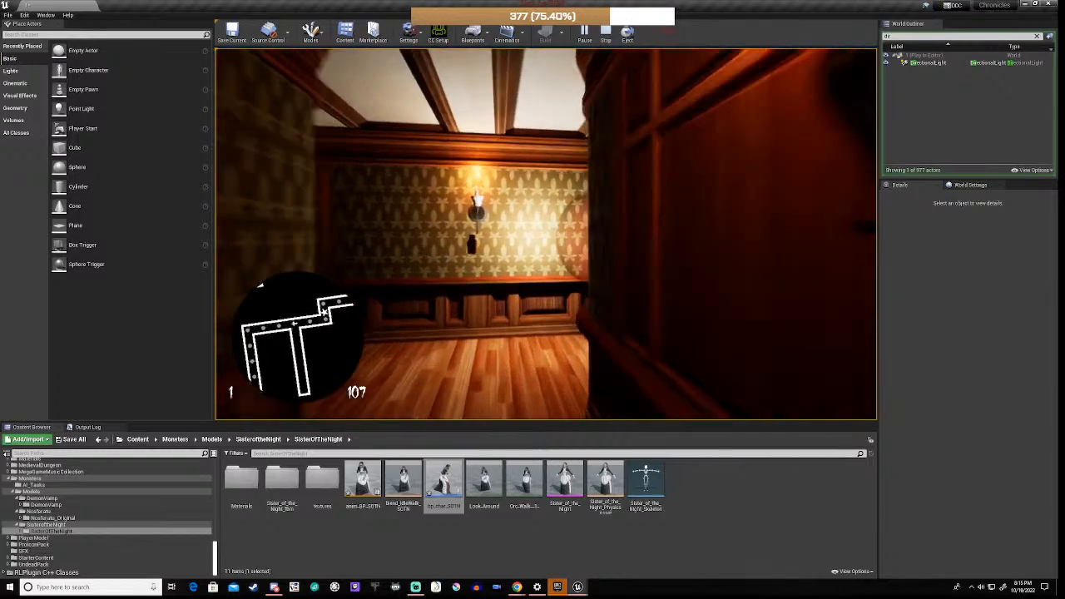
key(w)
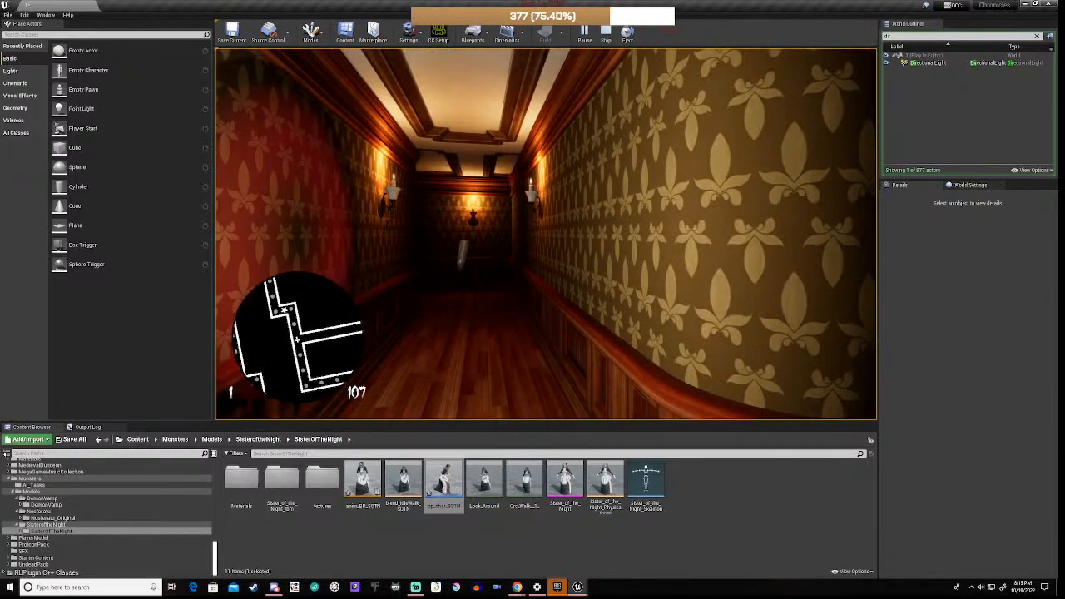
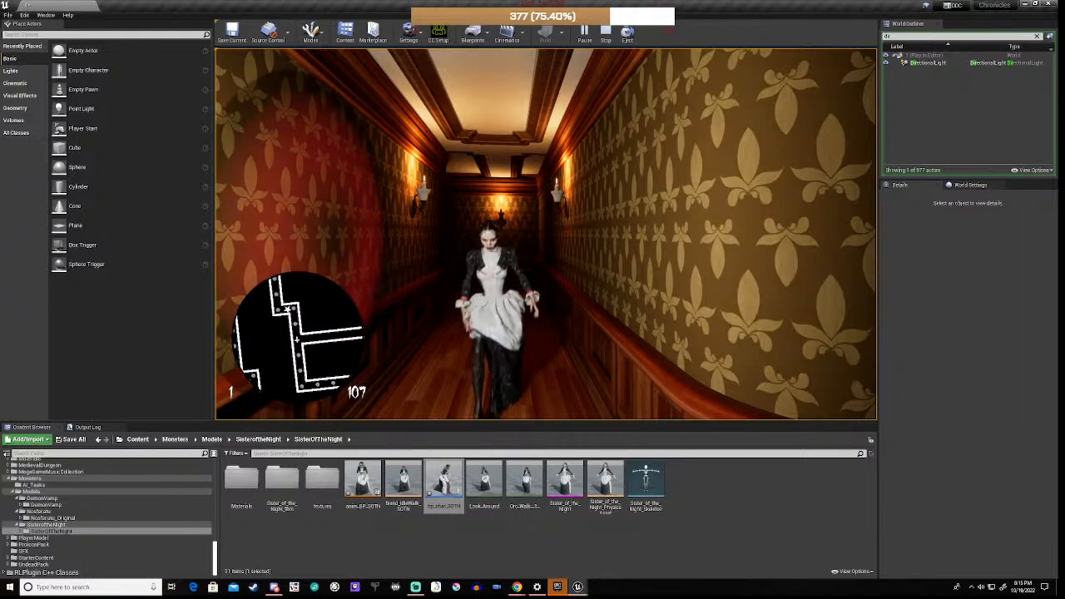
Step: Back down the corridor as the Sister of the Night chases, then stop the play session
key(s)
key(s)
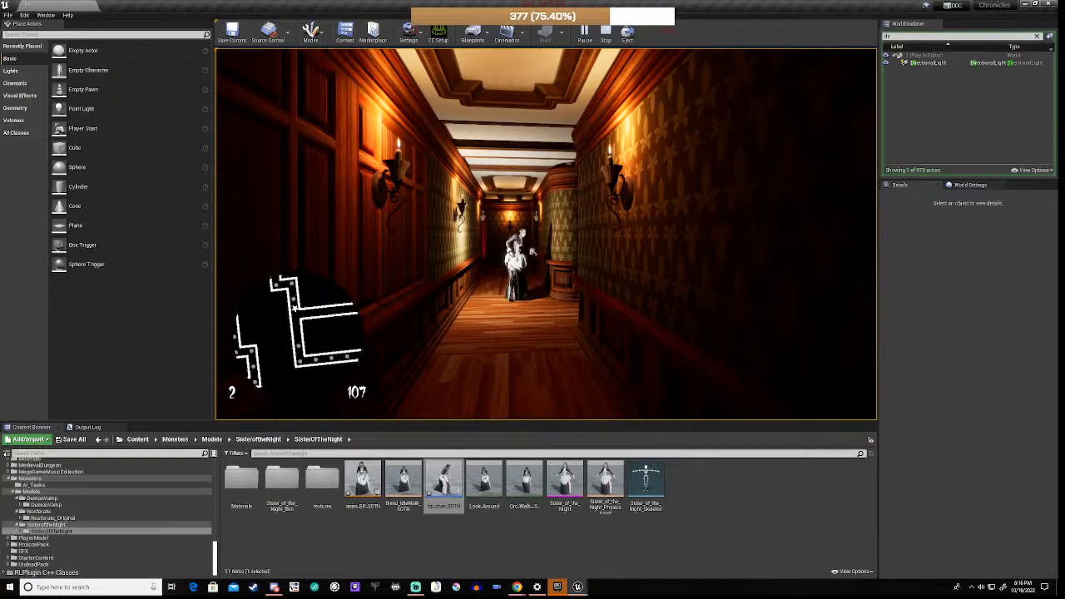
key(w)
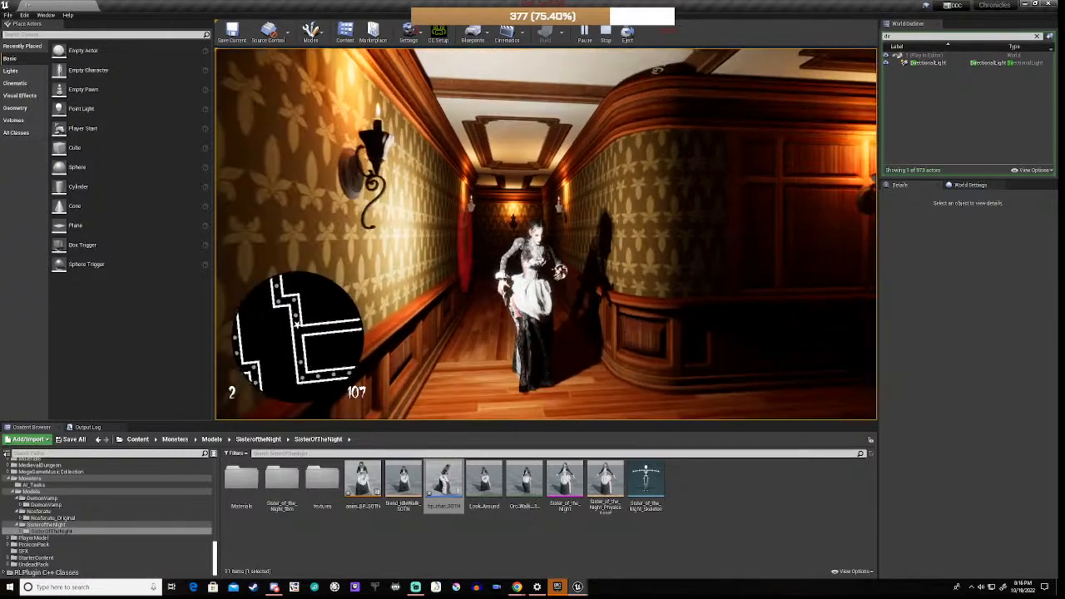
key(s)
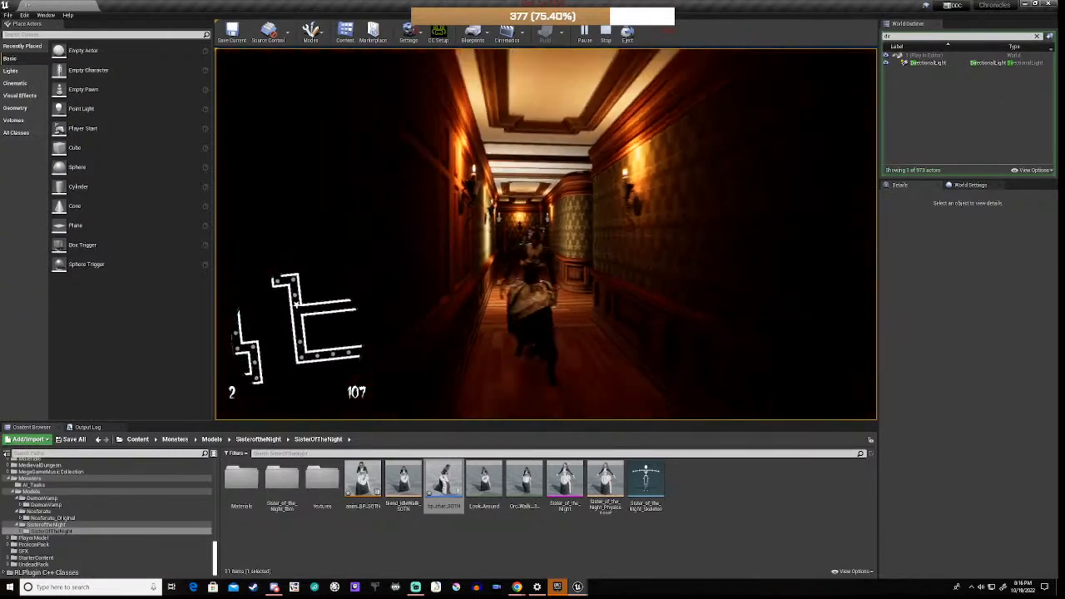
key(s)
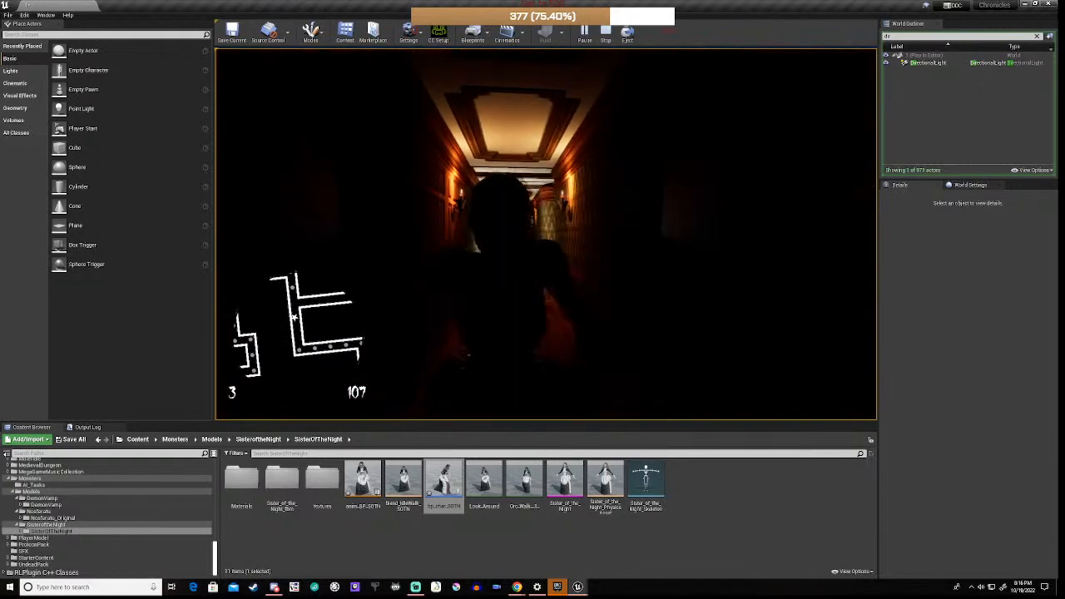
key(shift+F1)
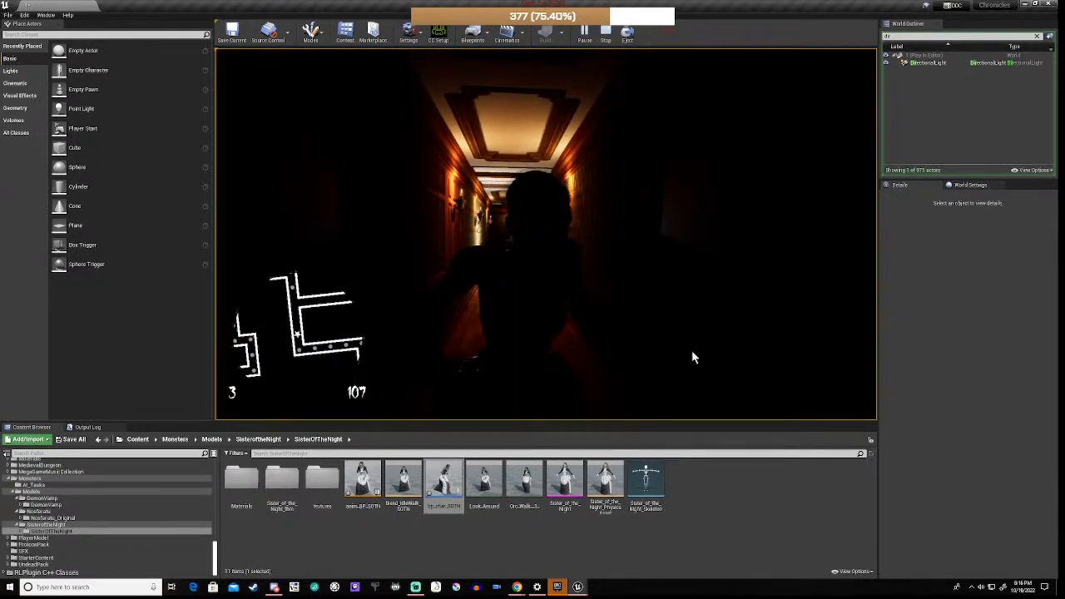
key(Escape)
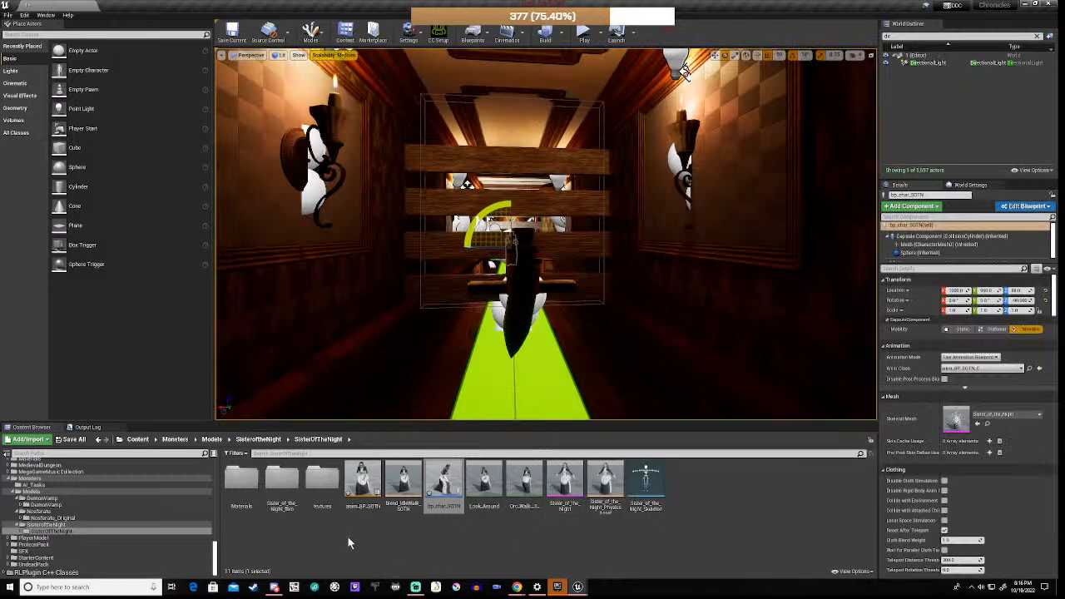
Step: Open anim_BP_SOTN and bring the AnimNotify_Step and LENGTH nodes into view
double_click(362, 479)
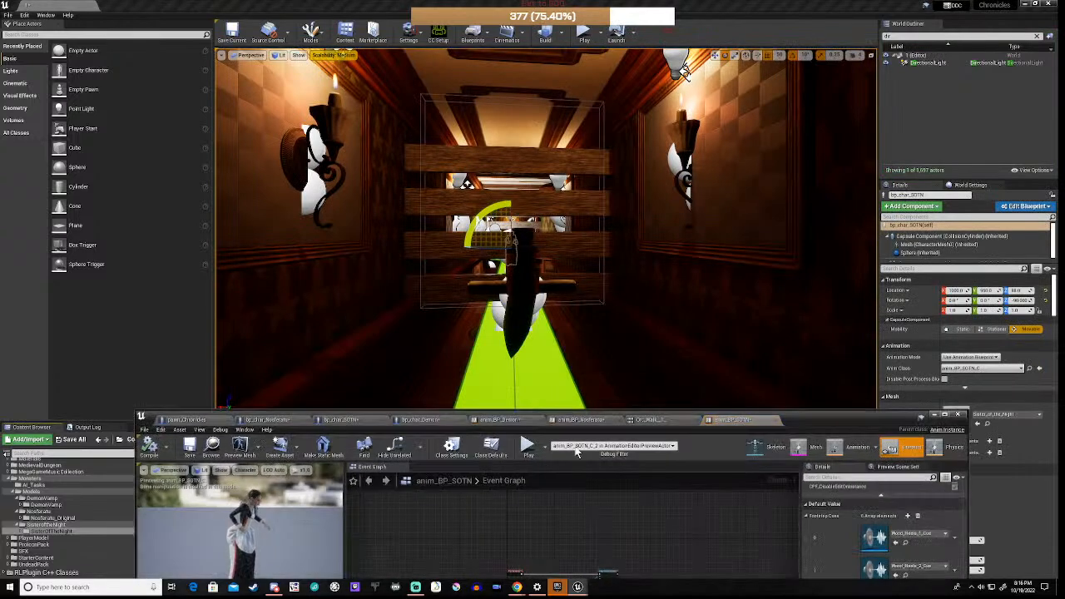
drag(616, 412, 620, 124)
scroll(582, 316, up, 10)
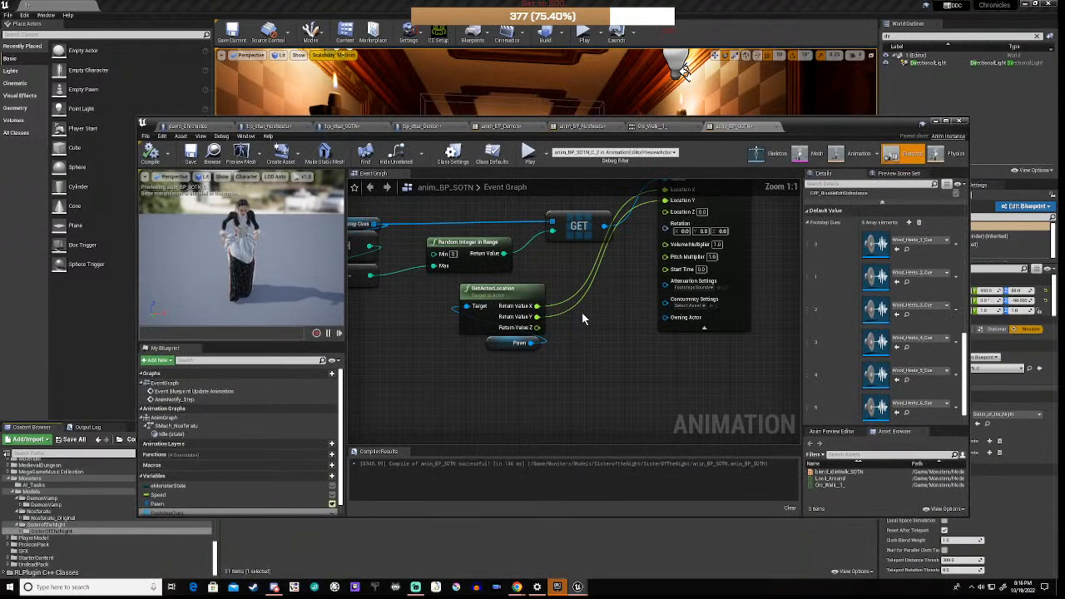
right_drag(596, 301, 760, 462)
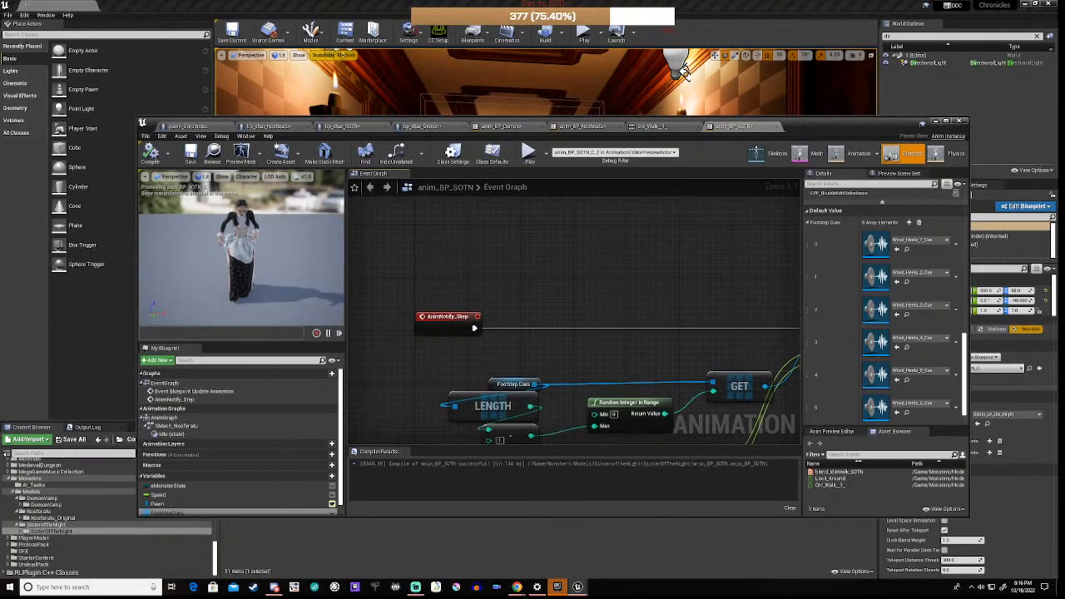
Step: Add an Anim Notify Step node from an 'anim' search, then delete it again
right_click(470, 272)
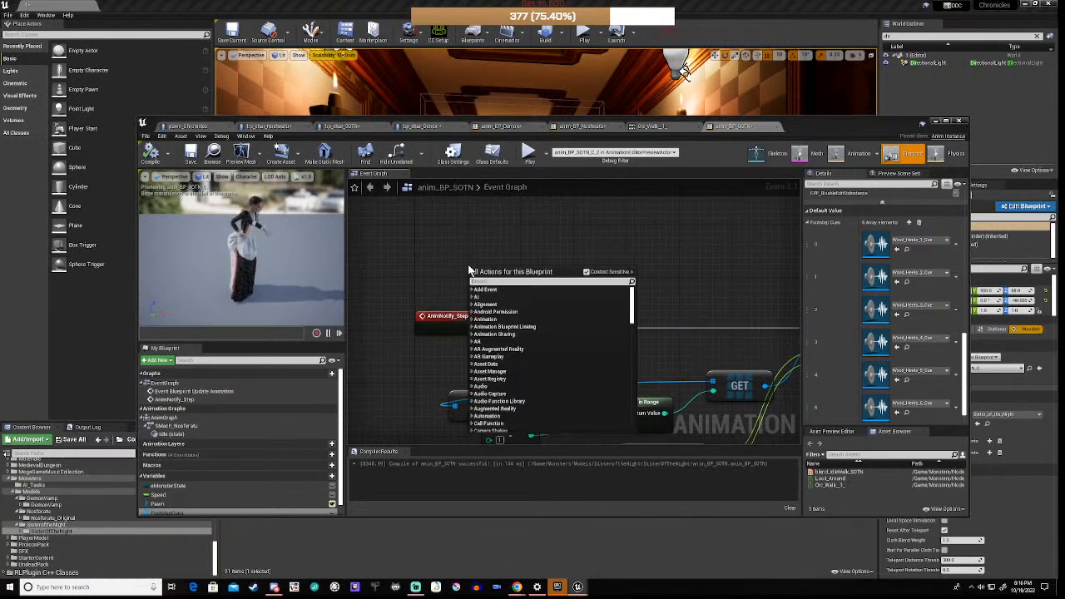
text(anim)
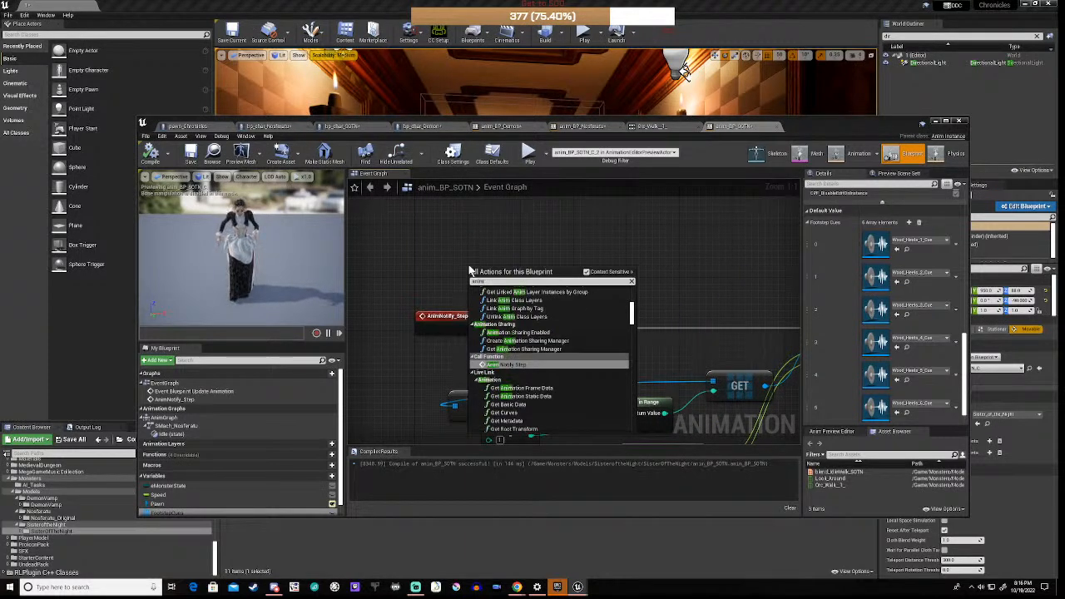
click(512, 365)
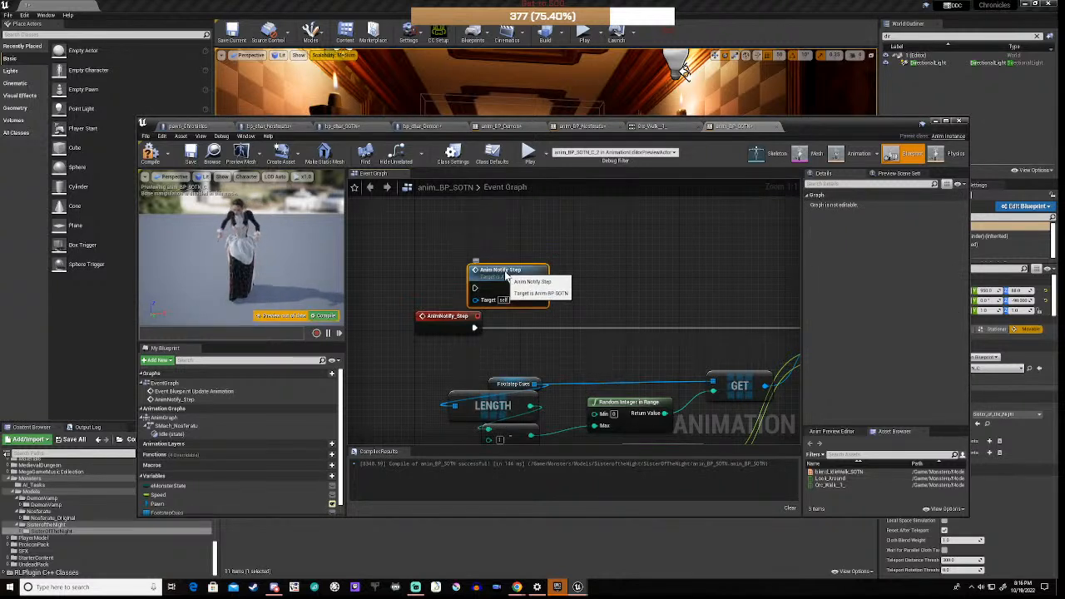
key(Delete)
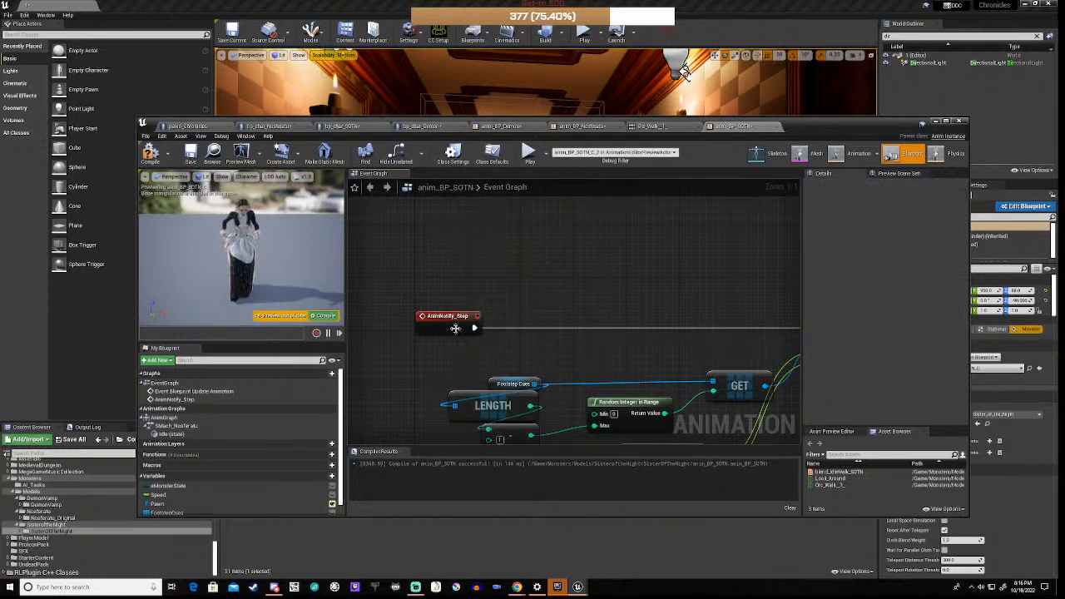
Step: Search for animation events, dismiss the list, and delete the AnimNotify_Step event node
right_click(454, 285)
text(event re)
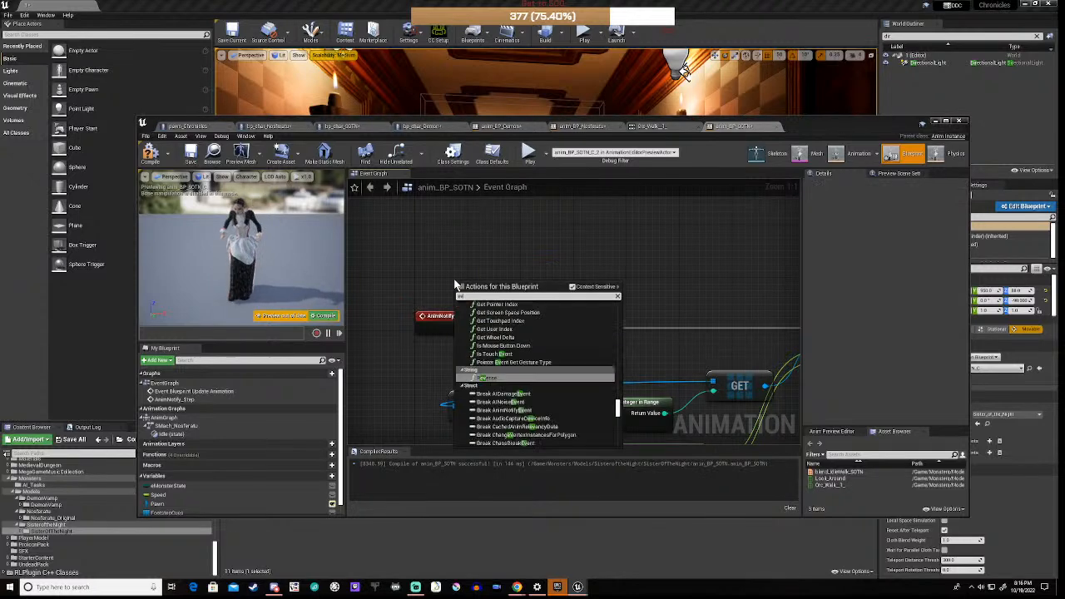
text(i)
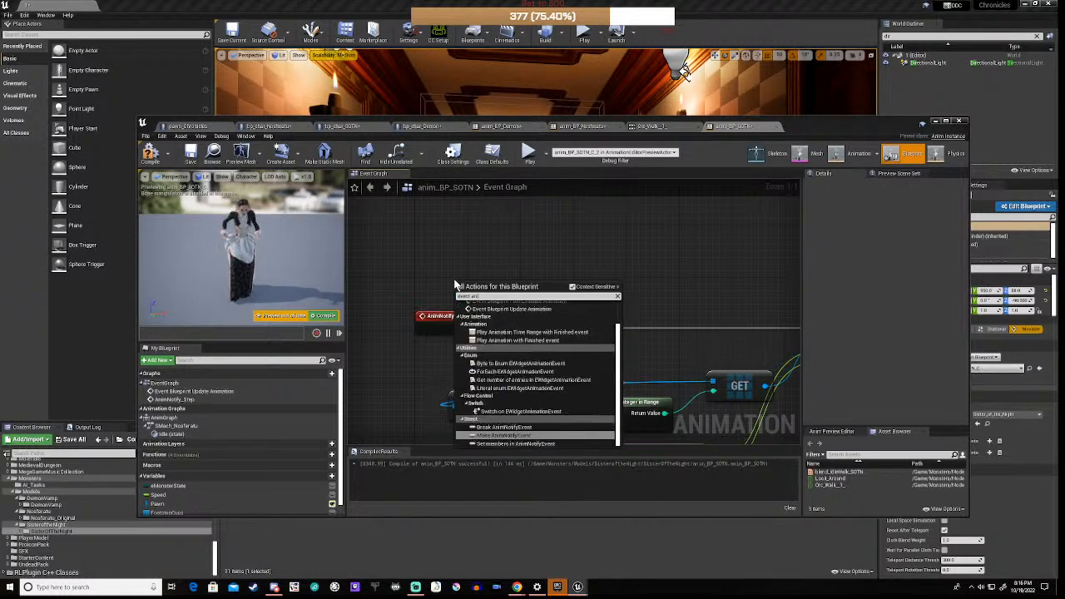
text(i)
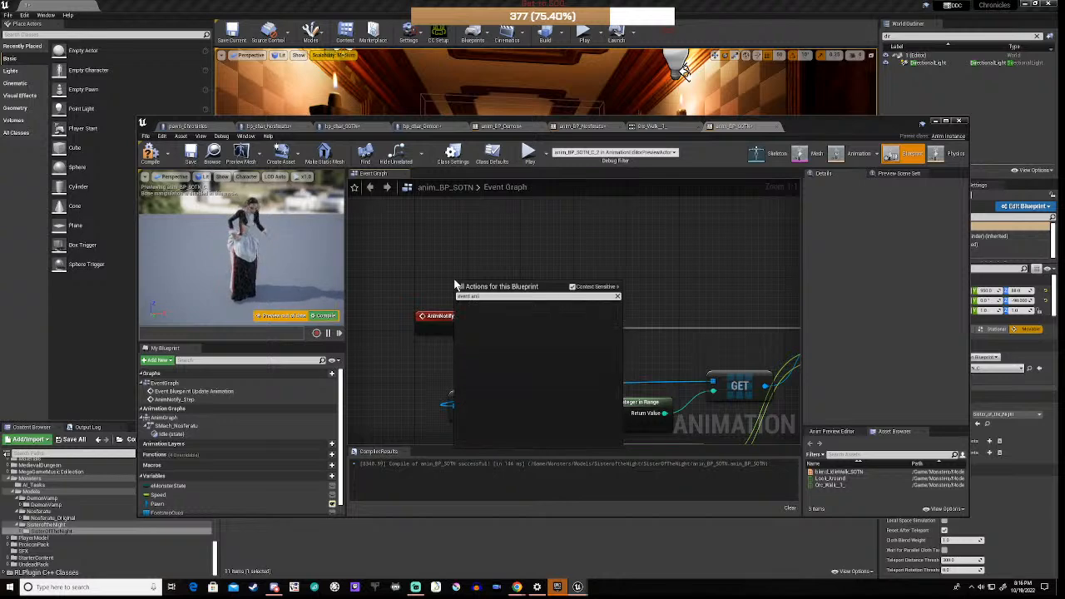
key(BackSpace)
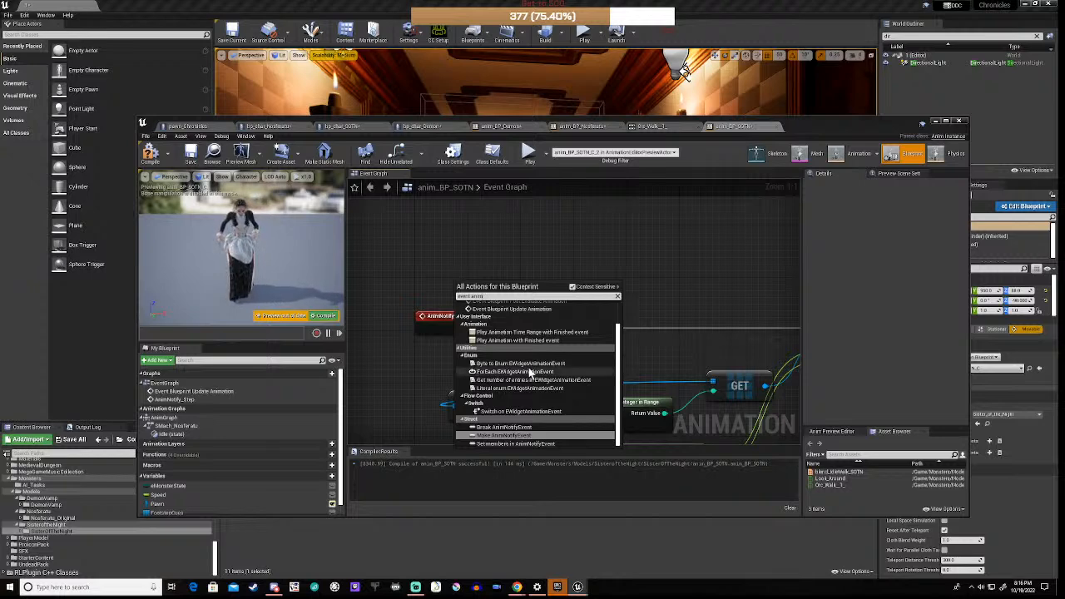
scroll(530, 374, up, 2)
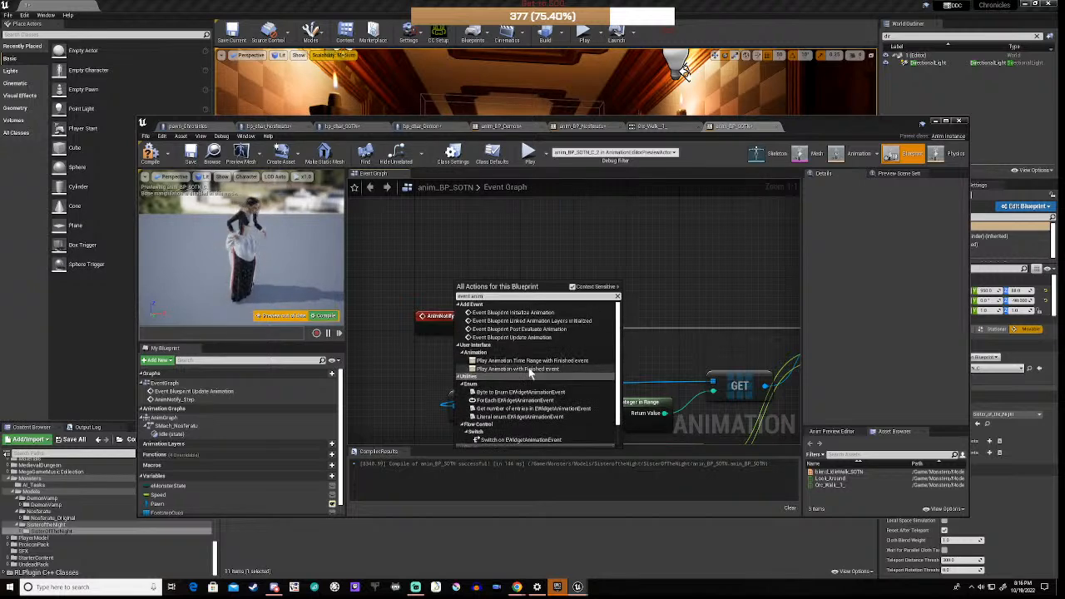
scroll(530, 374, down, 2)
click(379, 345)
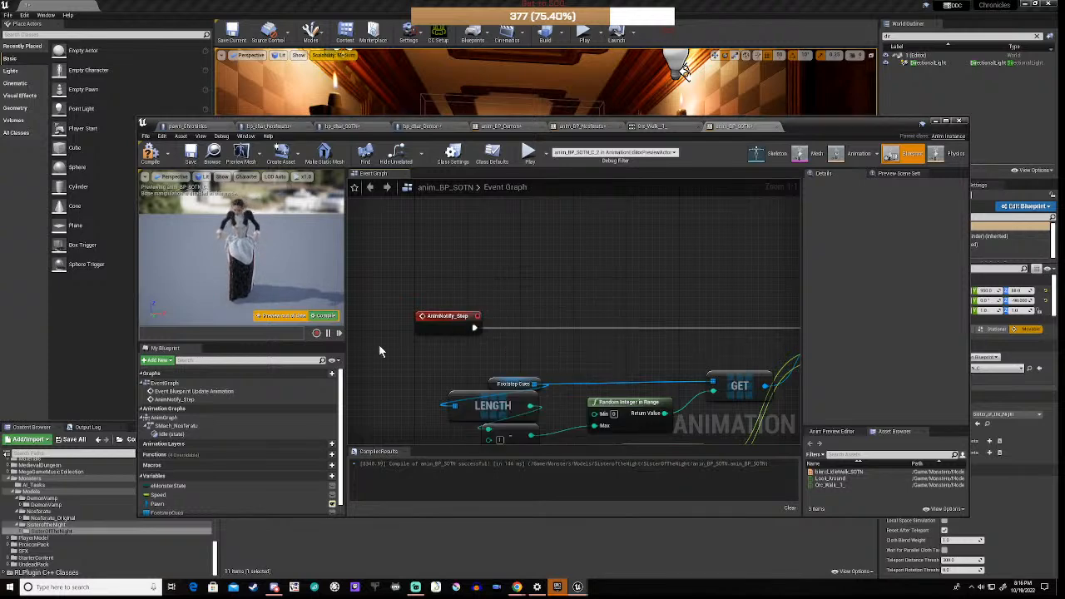
click(436, 323)
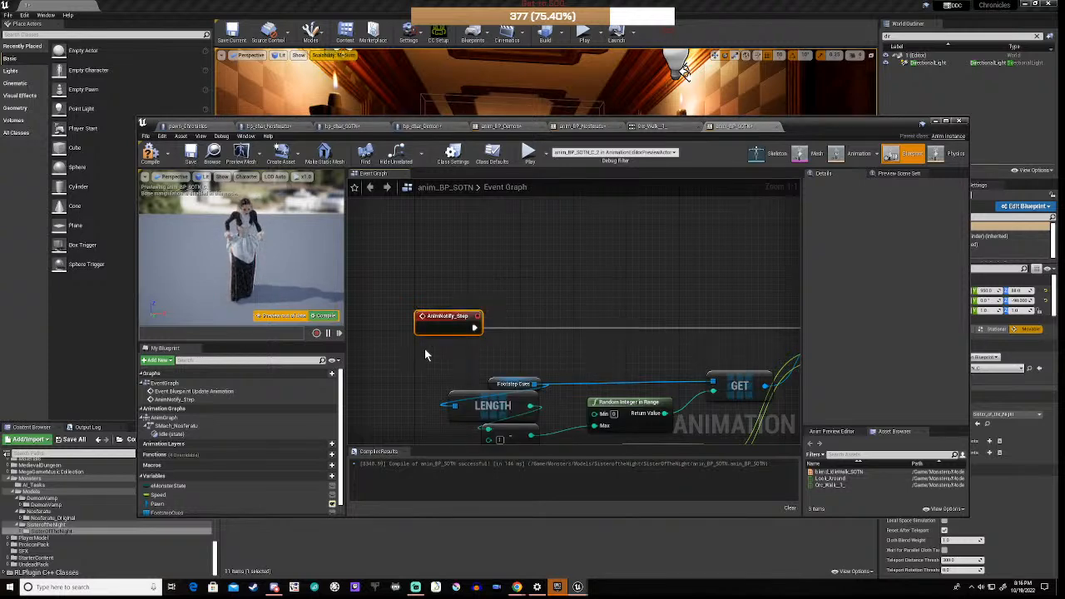
key(Delete)
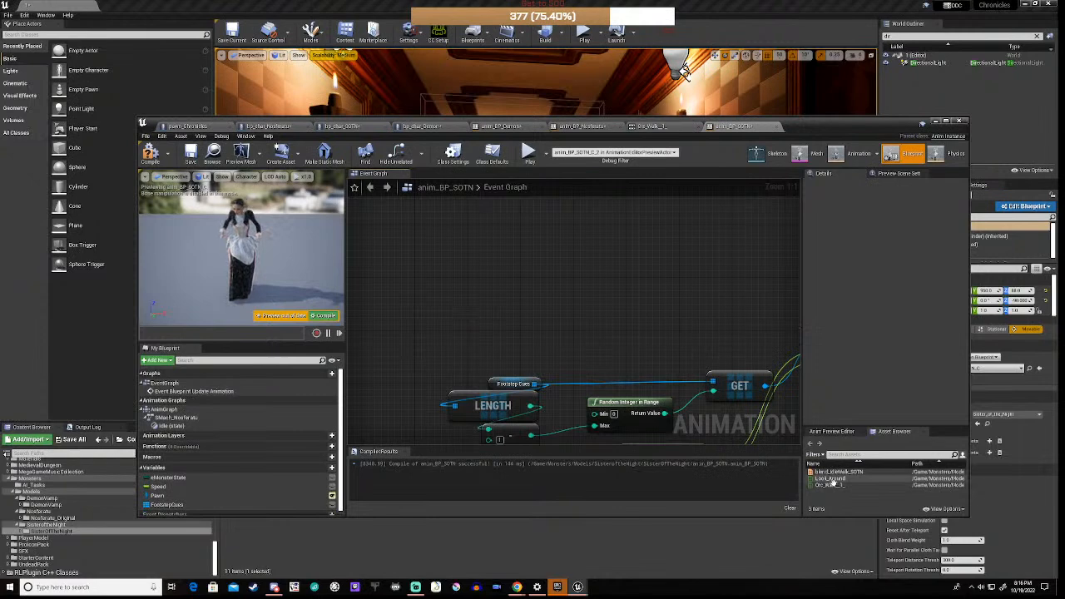
Step: Open the walk animation, pause its preview, and add a second notify track
double_click(839, 487)
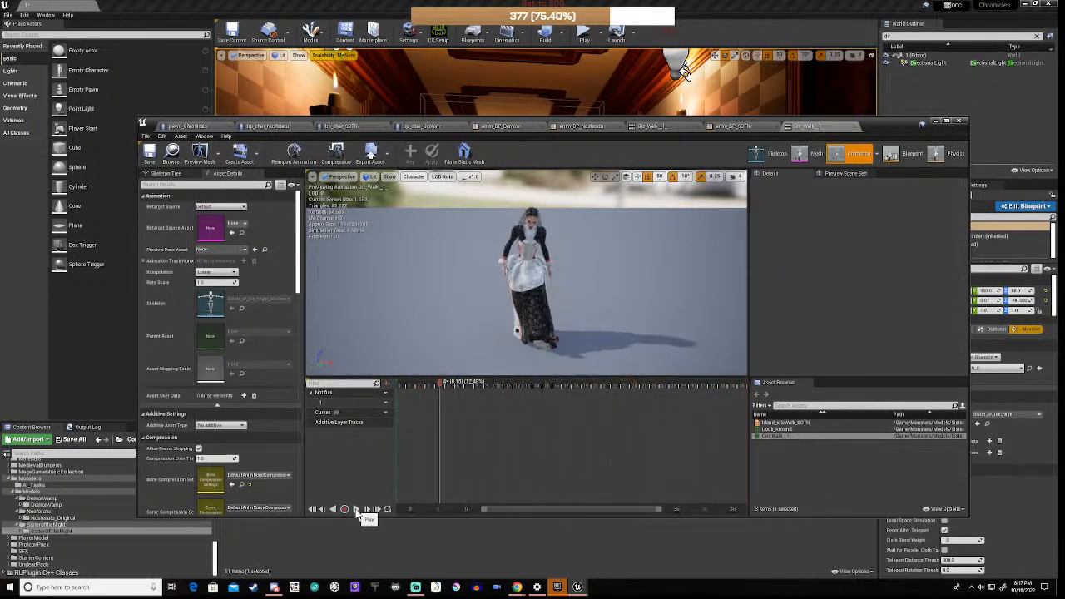
click(357, 511)
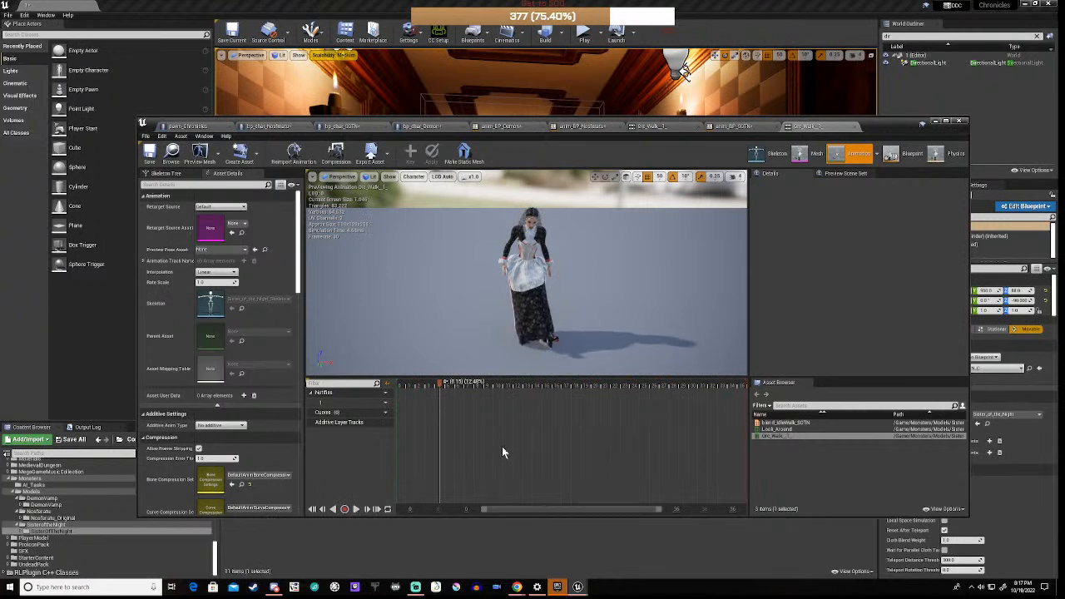
click(384, 400)
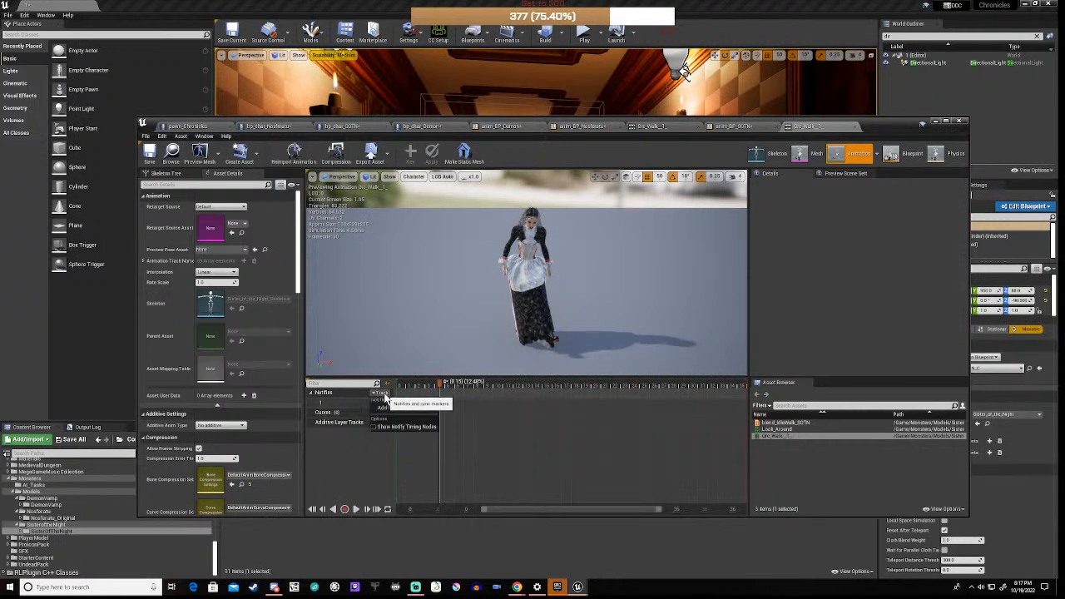
click(382, 410)
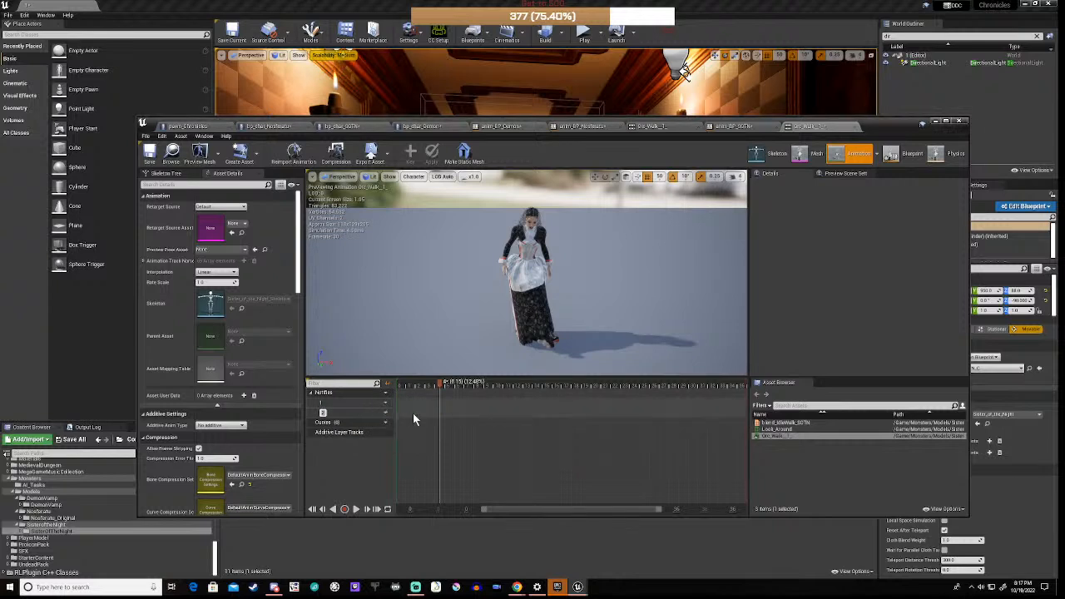
Step: Create a new Step notify at frame 10 on the track, then scrub to frame 20
drag(440, 388, 498, 385)
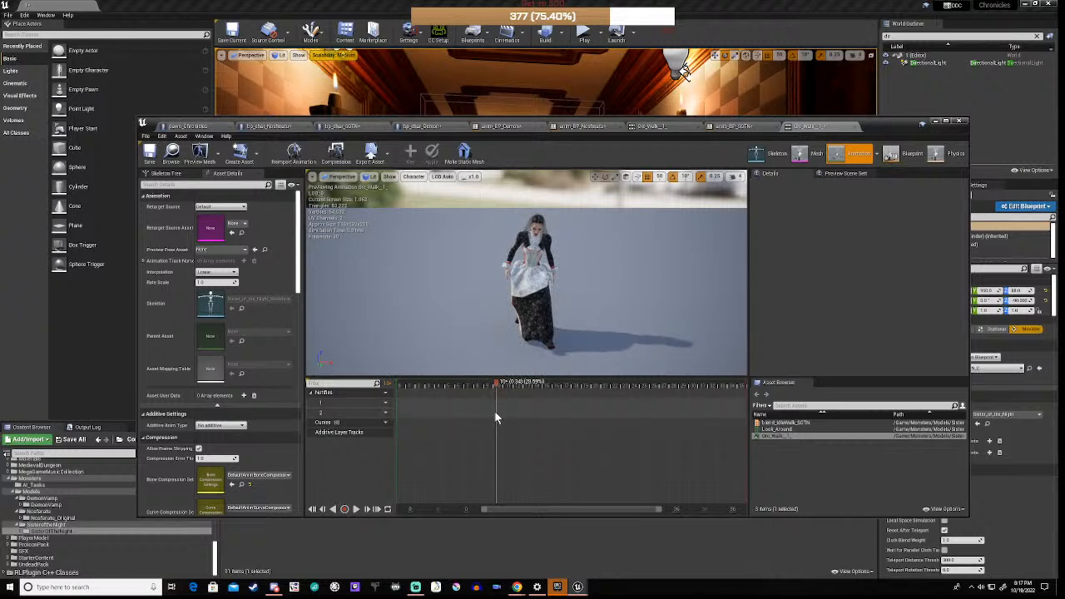
right_click(495, 416)
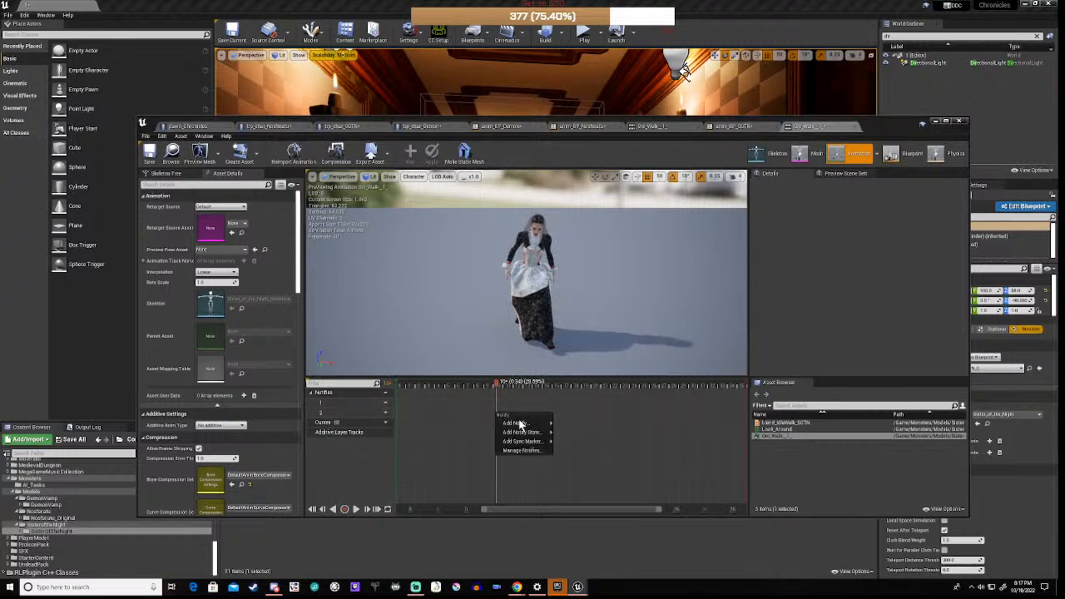
mouse_move(520, 424)
mouse_move(593, 441)
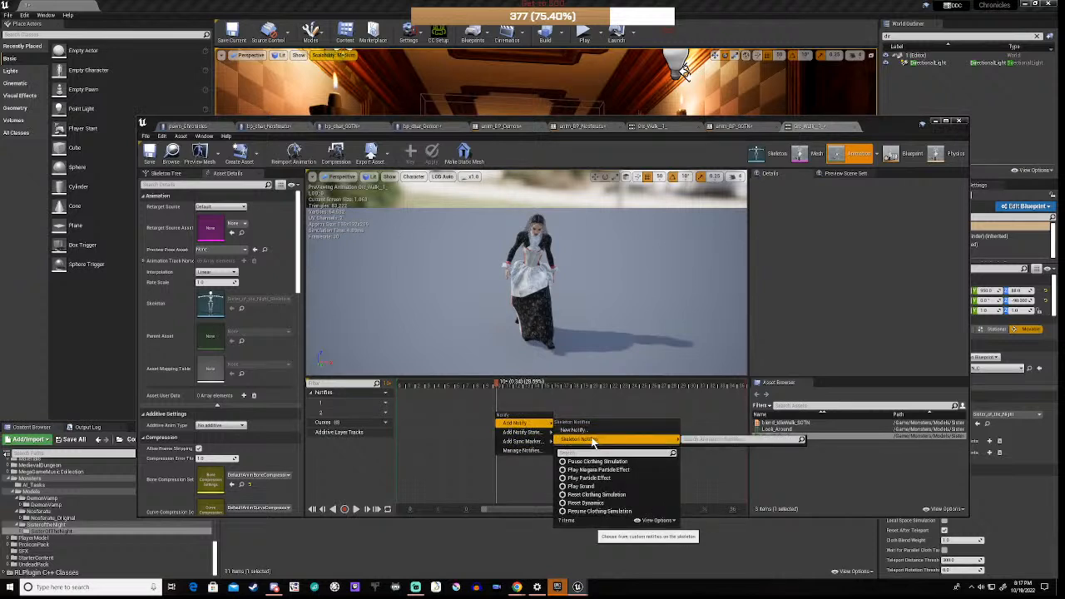
click(592, 431)
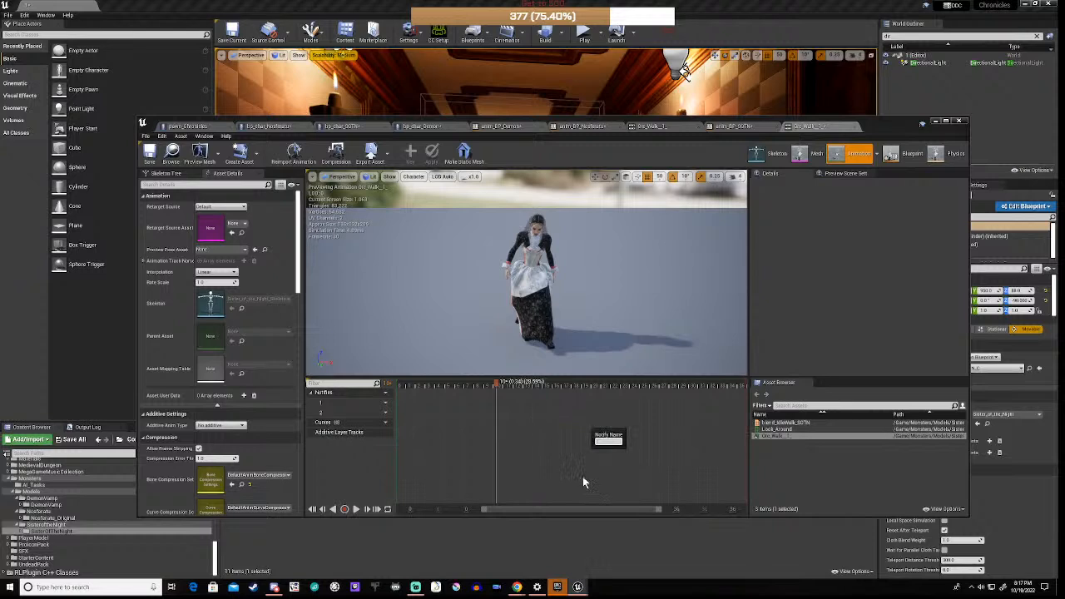
text(Step)
key(Return)
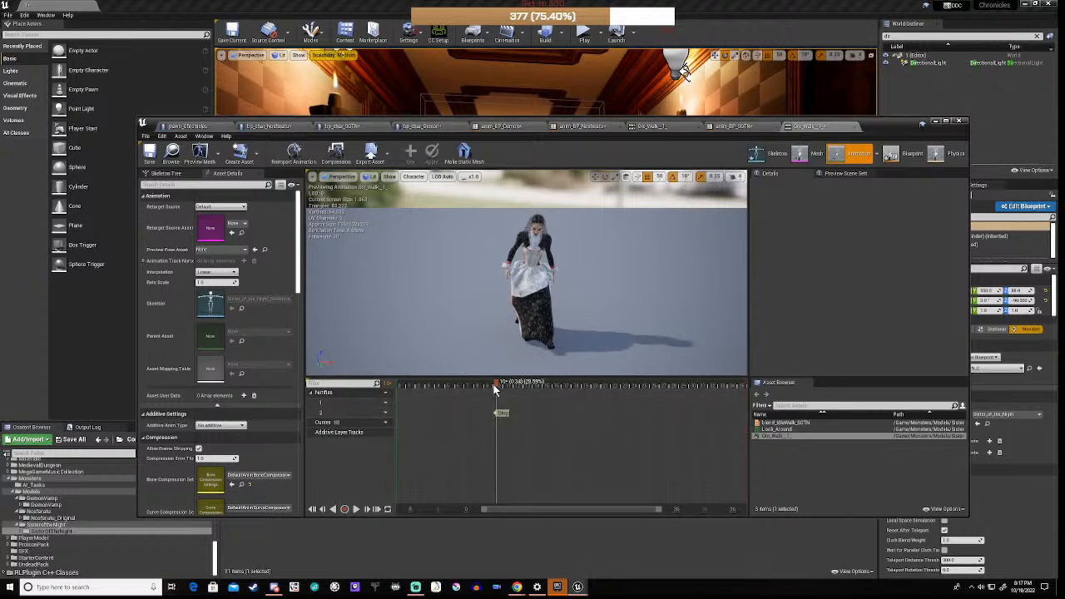
drag(495, 382, 638, 401)
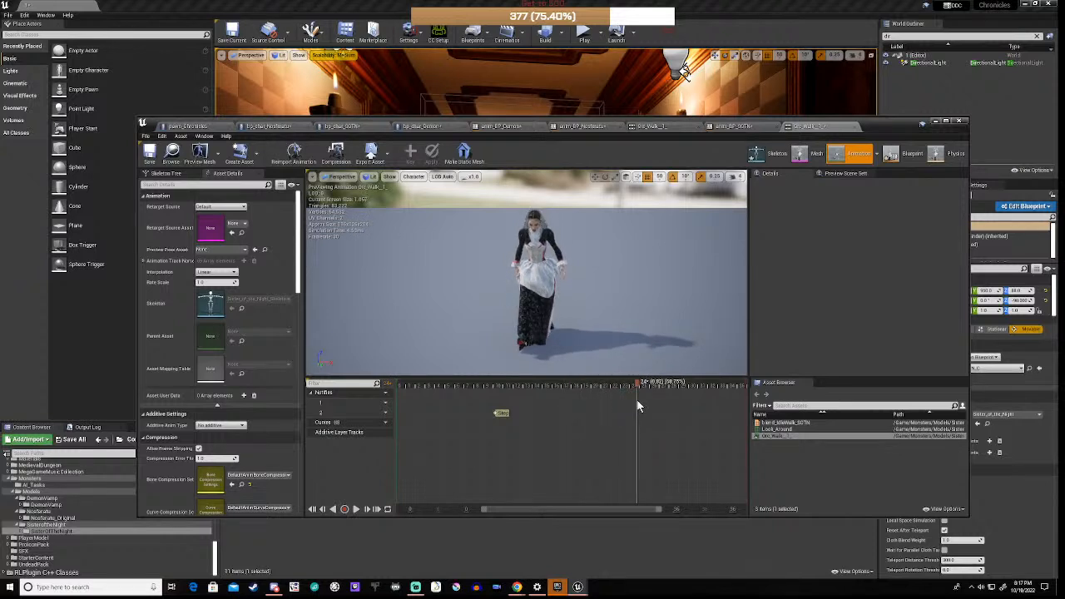
Step: View the walking character from the left, front and right sides
click(339, 177)
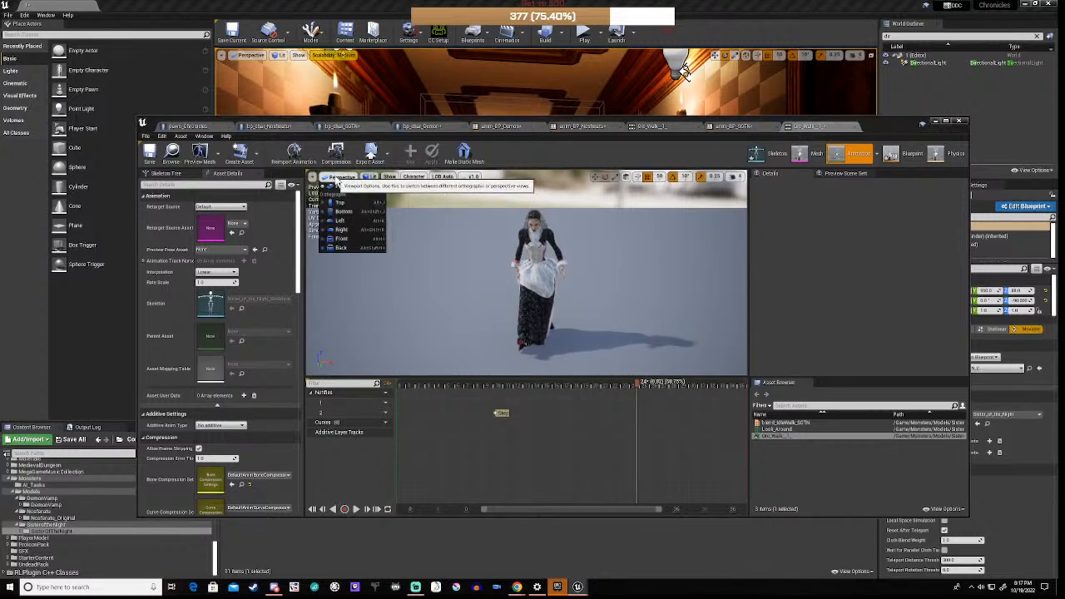
click(343, 222)
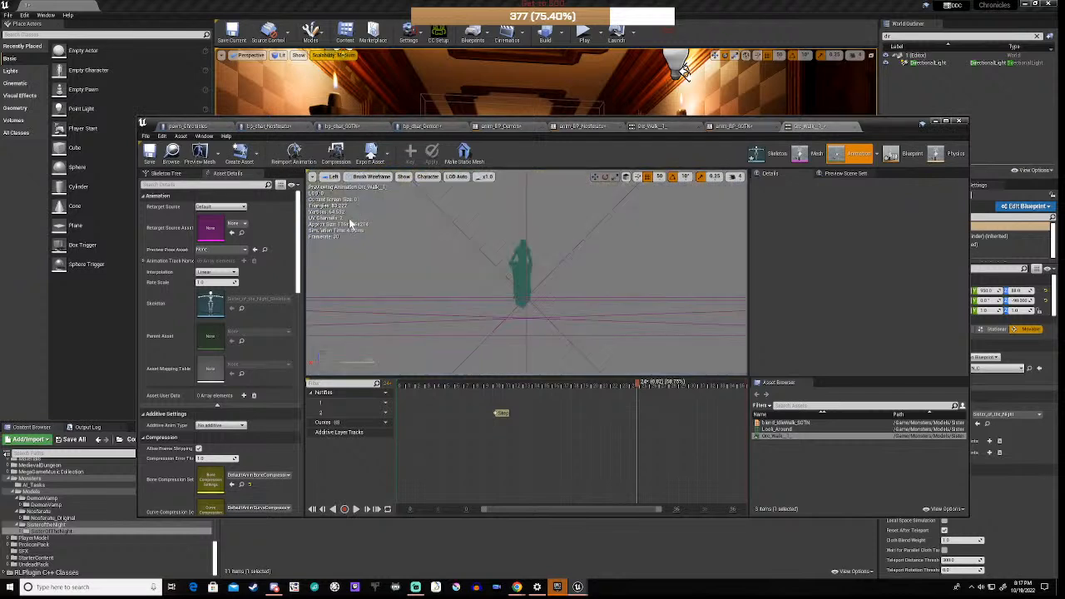
click(333, 178)
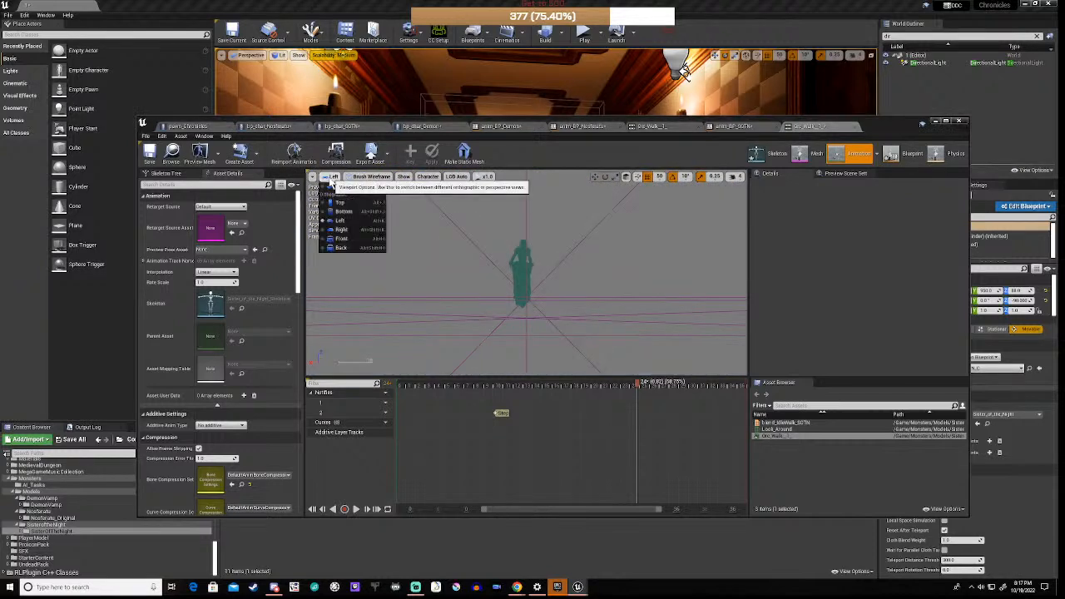
click(341, 239)
scroll(534, 283, up, 5)
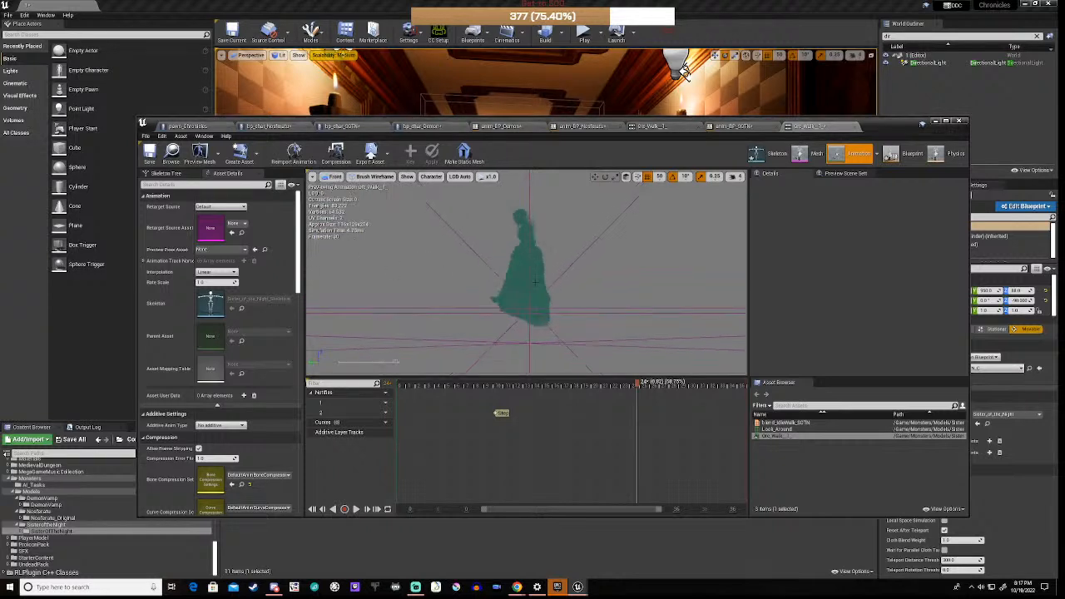
scroll(534, 283, up, 2)
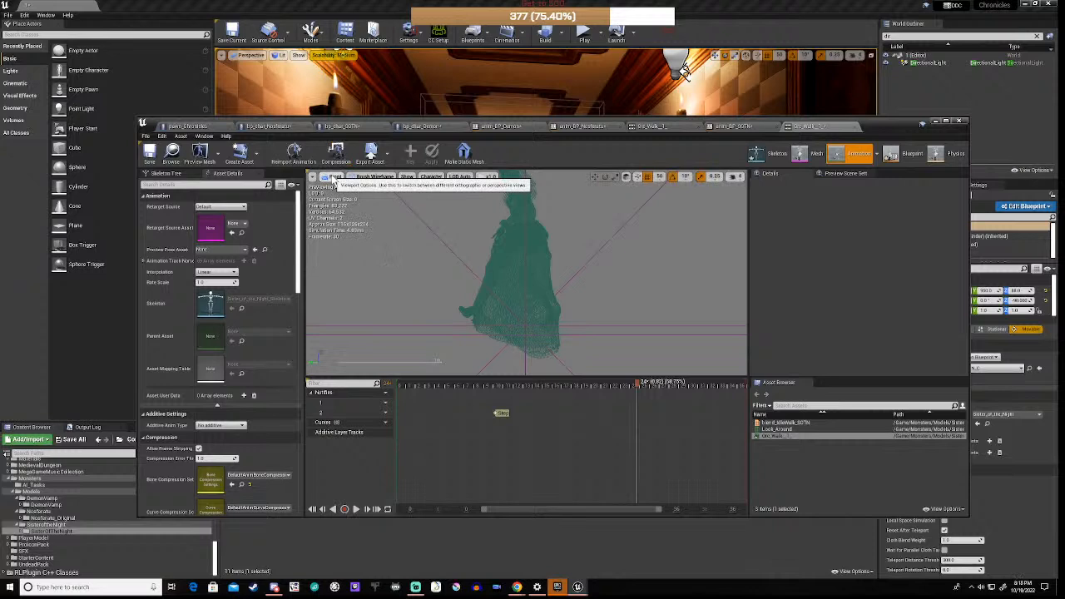
click(333, 178)
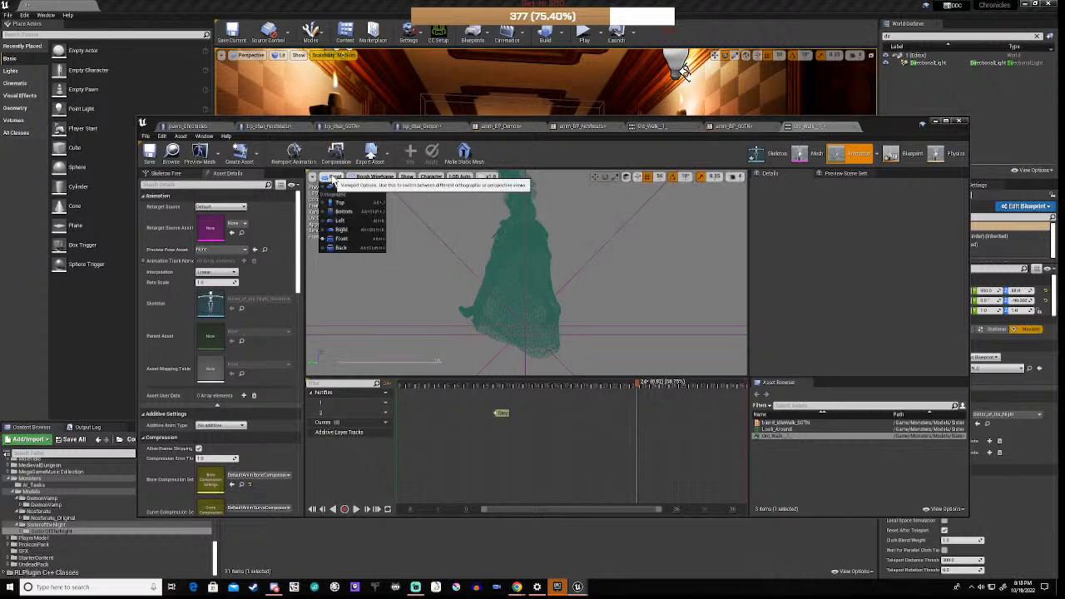
click(346, 229)
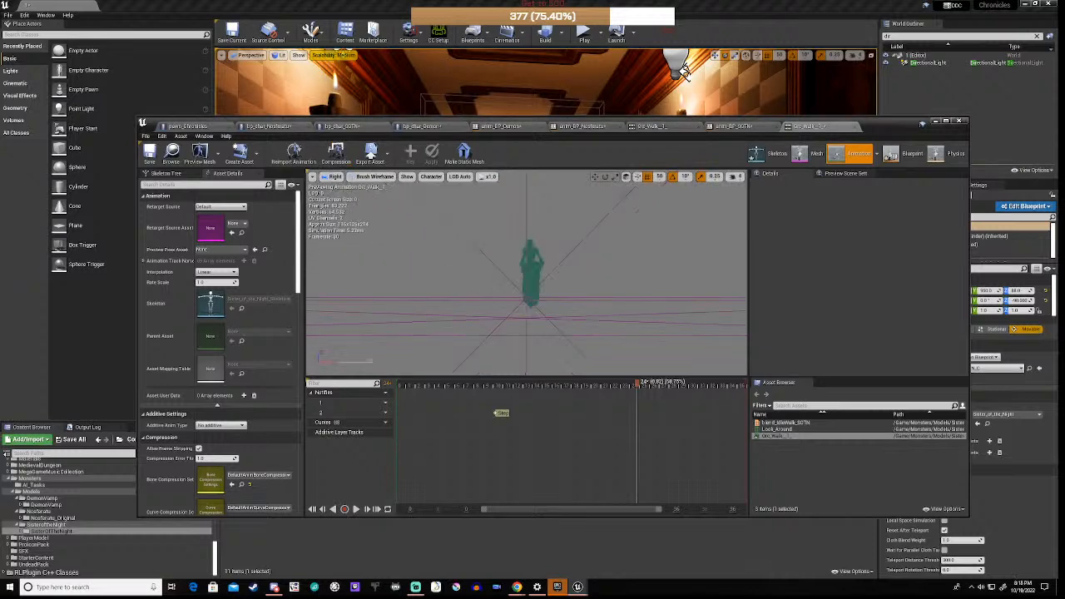
scroll(527, 273, up, 10)
scroll(528, 273, down, 5)
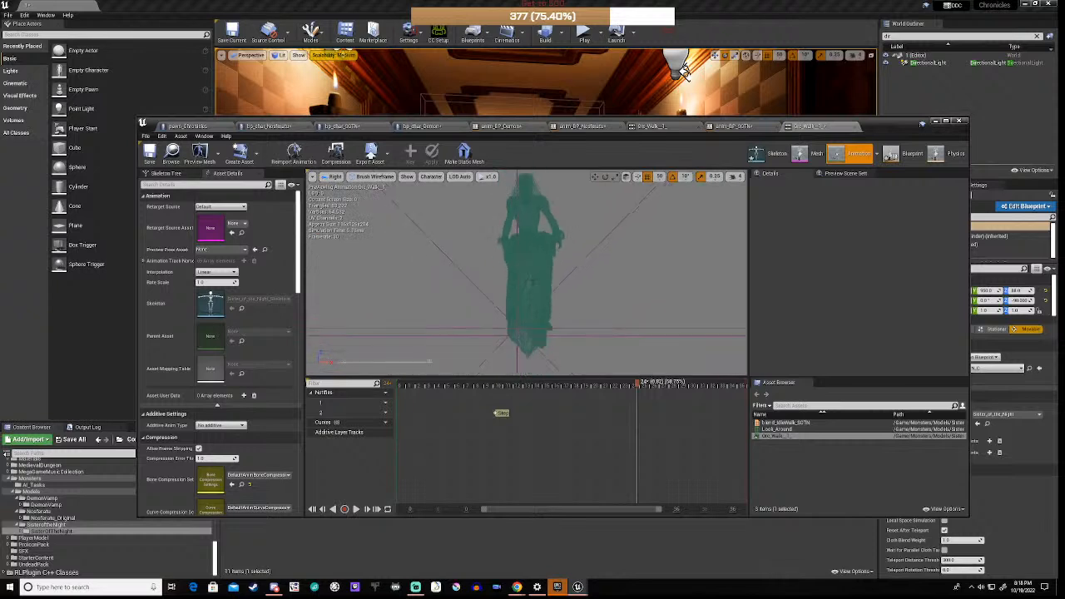
Step: Compare with Orc_Walk_1, then set the walk animation's playhead to the later footfall
mouse_move(639, 388)
mouse_down()
mouse_move(520, 399)
mouse_move(642, 409)
mouse_up()
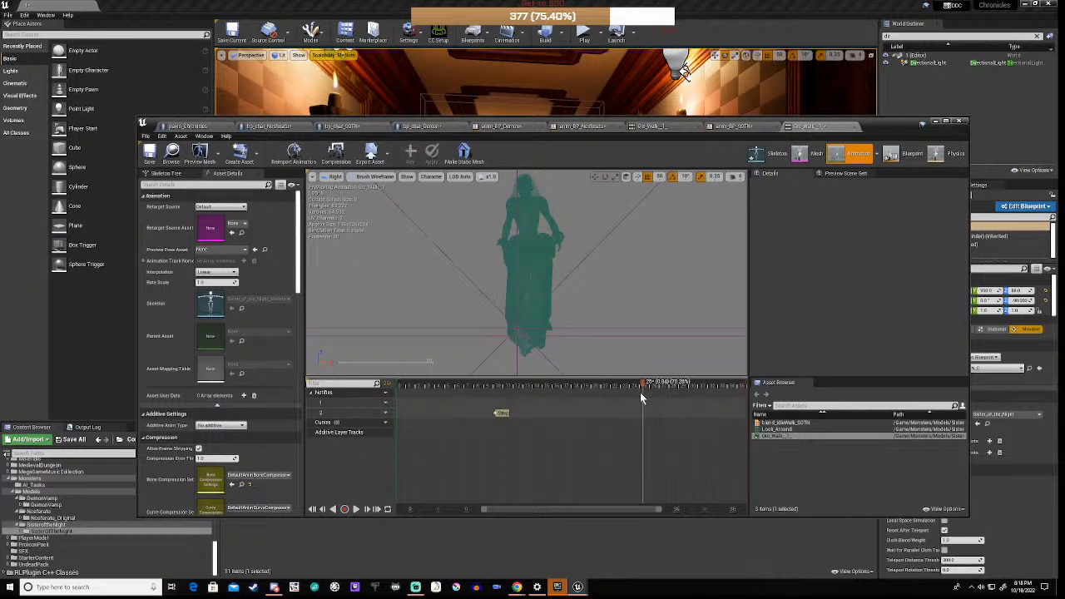
click(649, 128)
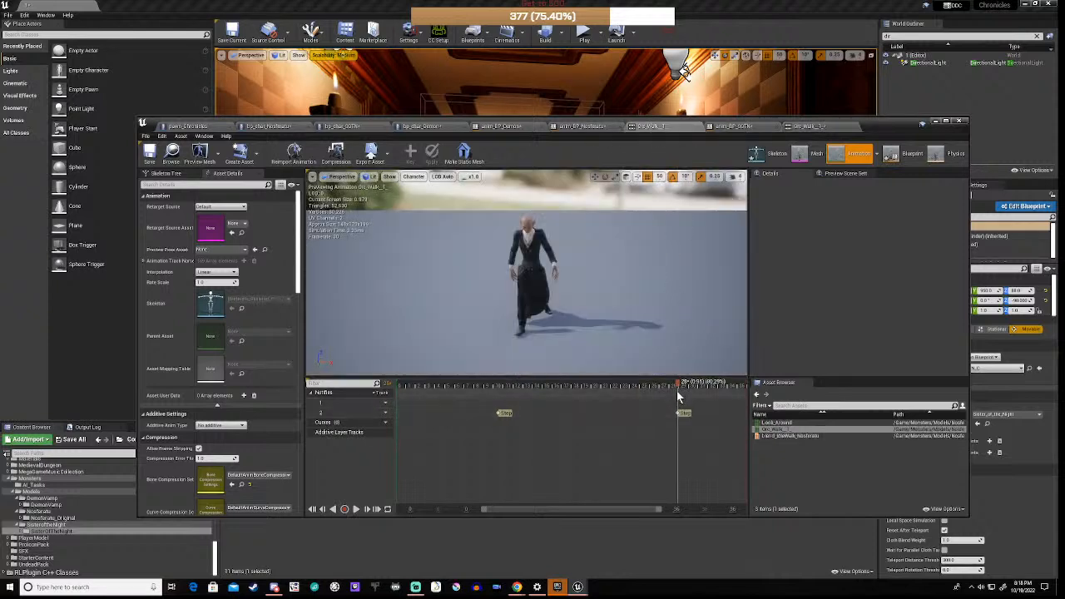
click(803, 129)
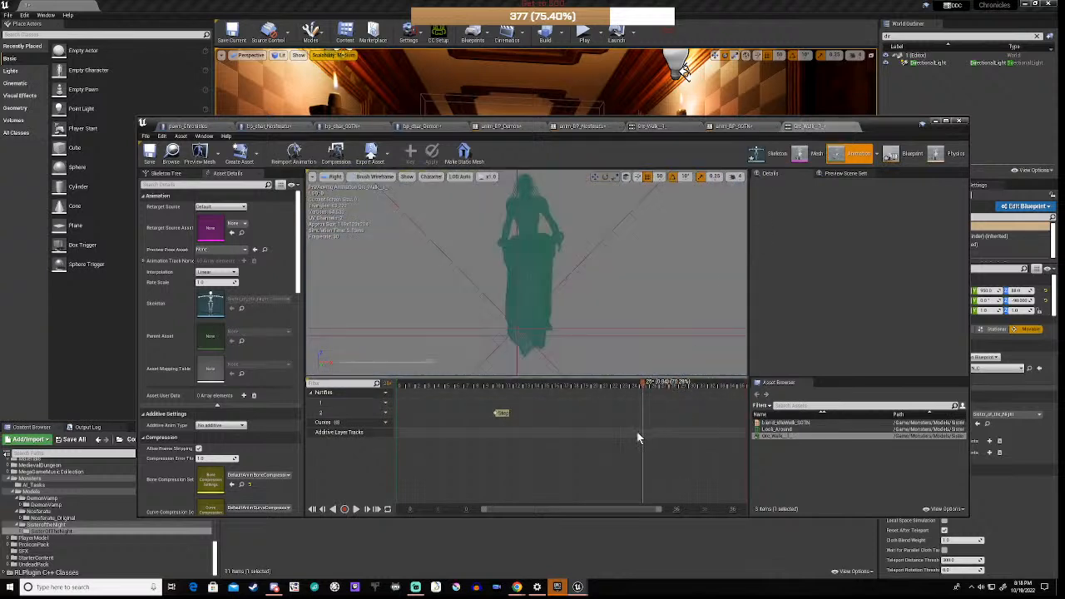
drag(641, 384, 671, 388)
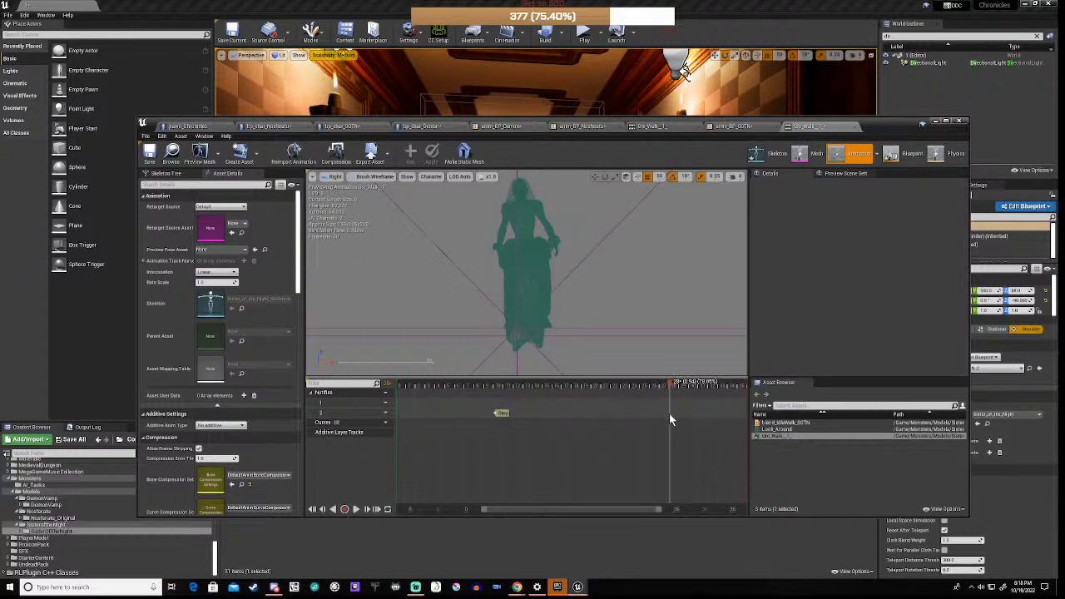
Step: Add a second Step skeleton notify at the playhead and save the walk animation
right_click(671, 420)
mouse_move(690, 425)
mouse_move(795, 448)
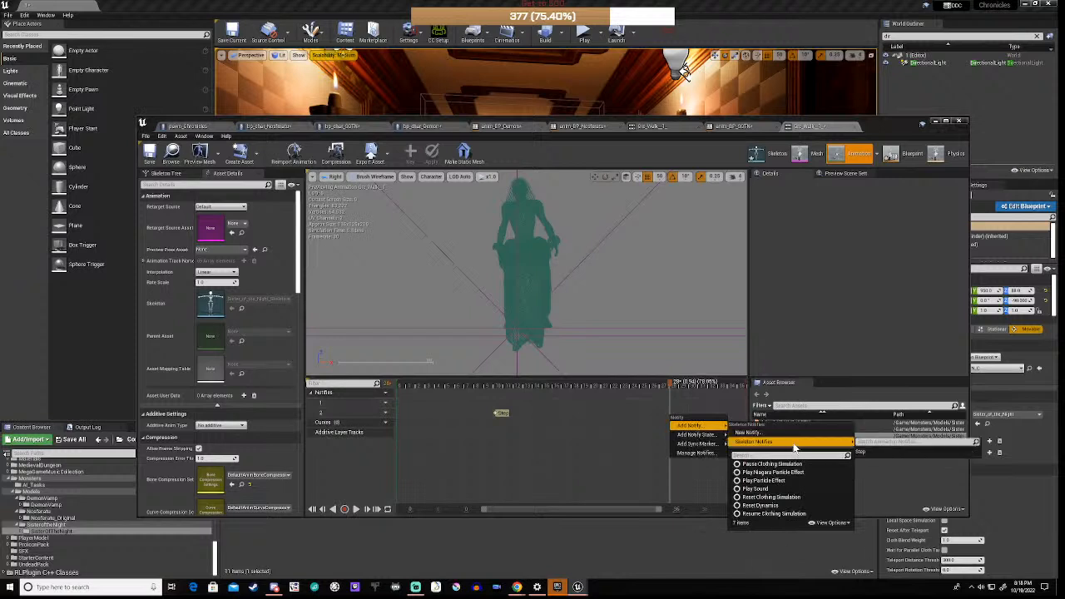
click(882, 451)
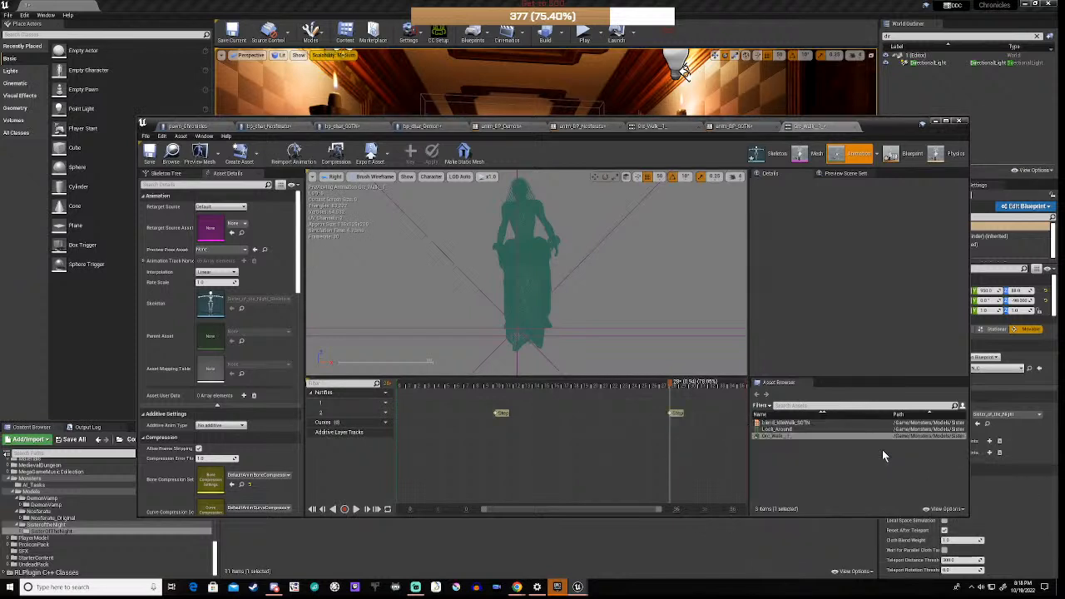
click(150, 159)
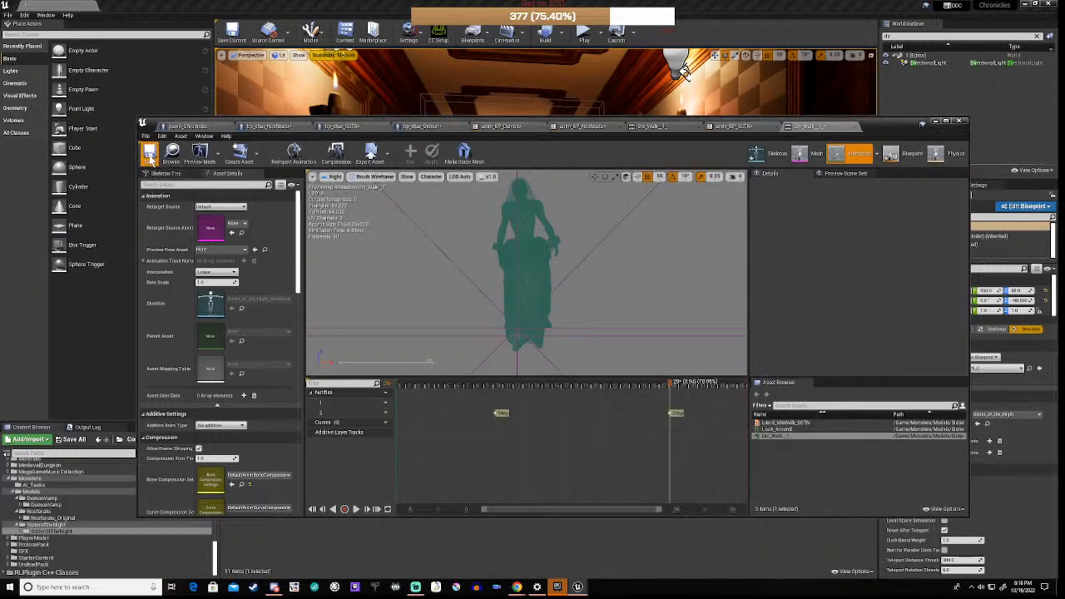
click(733, 127)
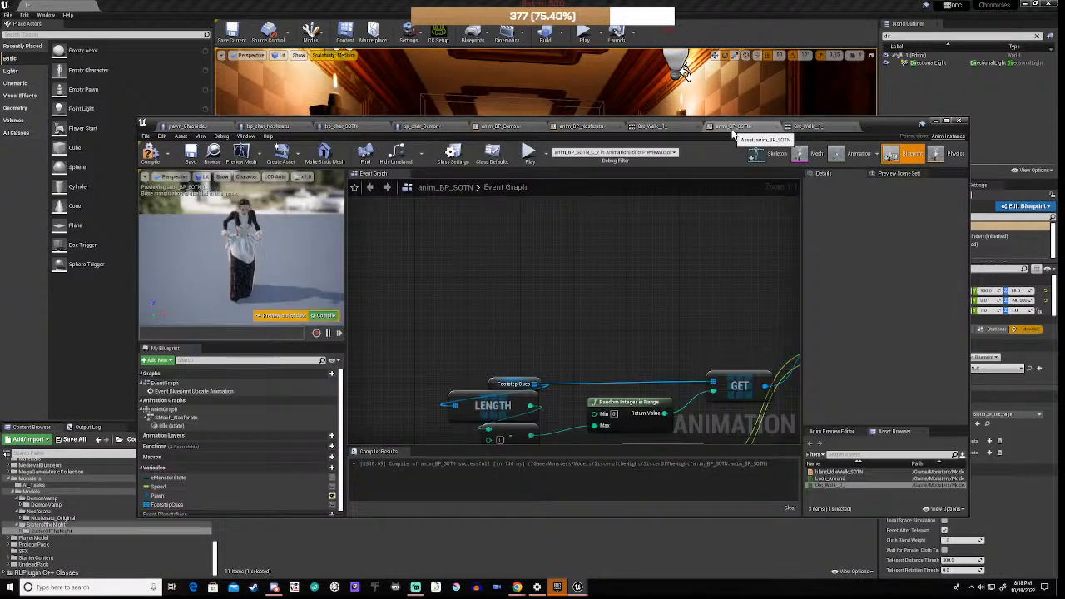
Step: Add an AnimNotify_Step event node via 'event step' and place it near the other nodes
right_click(448, 303)
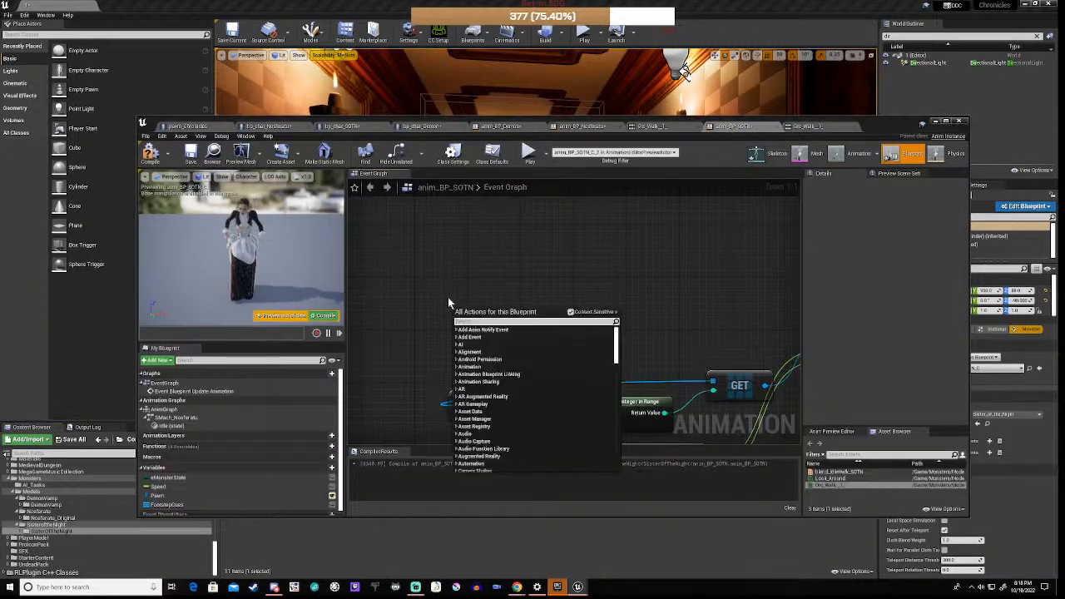
text(event)
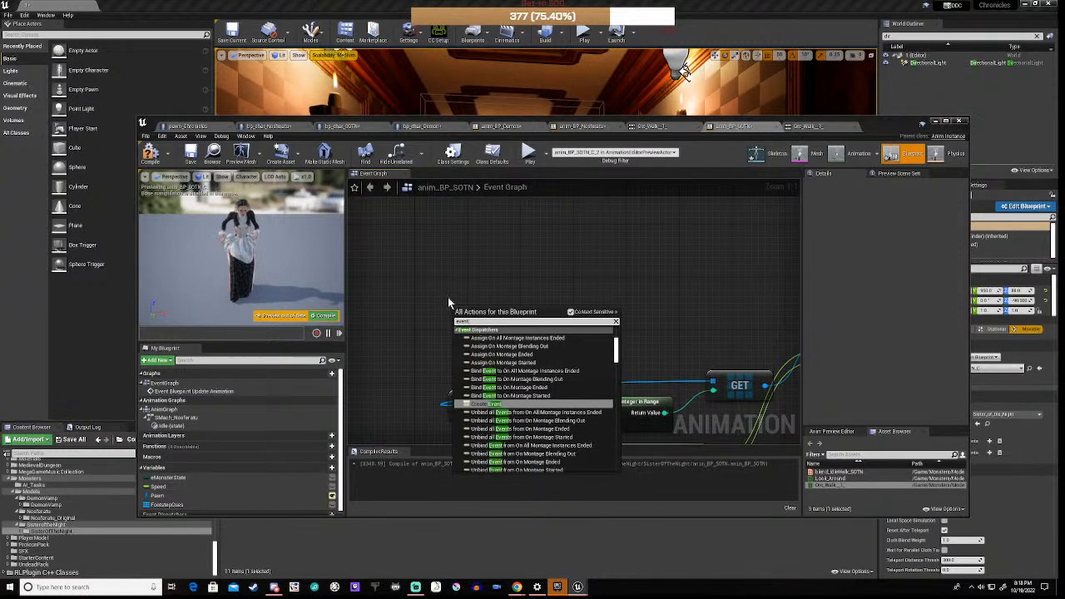
text( st)
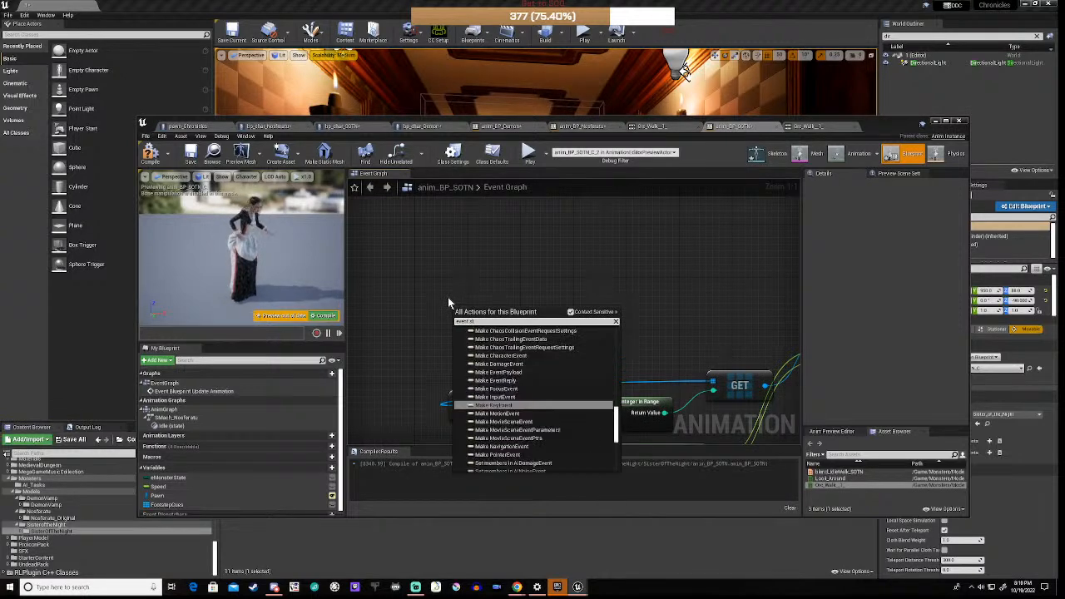
text(ep)
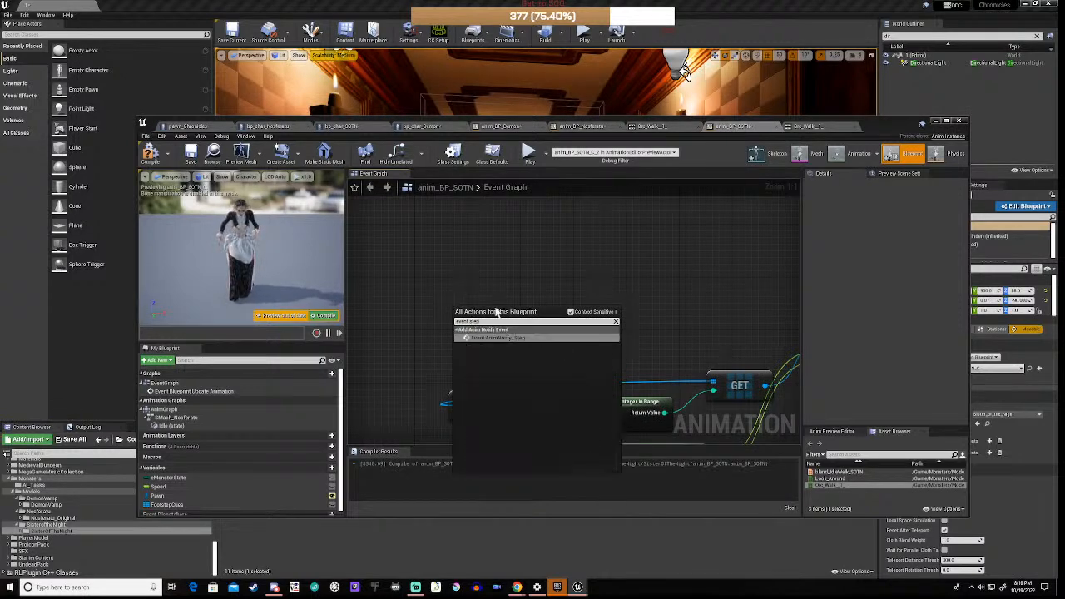
click(499, 338)
scroll(451, 389, down, 4)
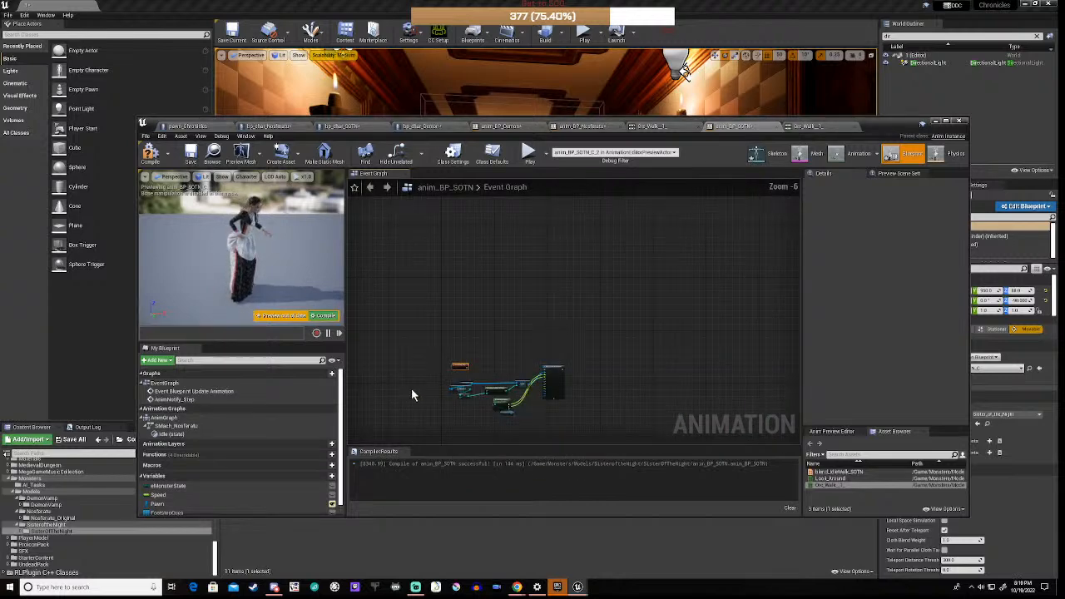
right_drag(411, 388, 538, 335)
scroll(573, 322, up, 6)
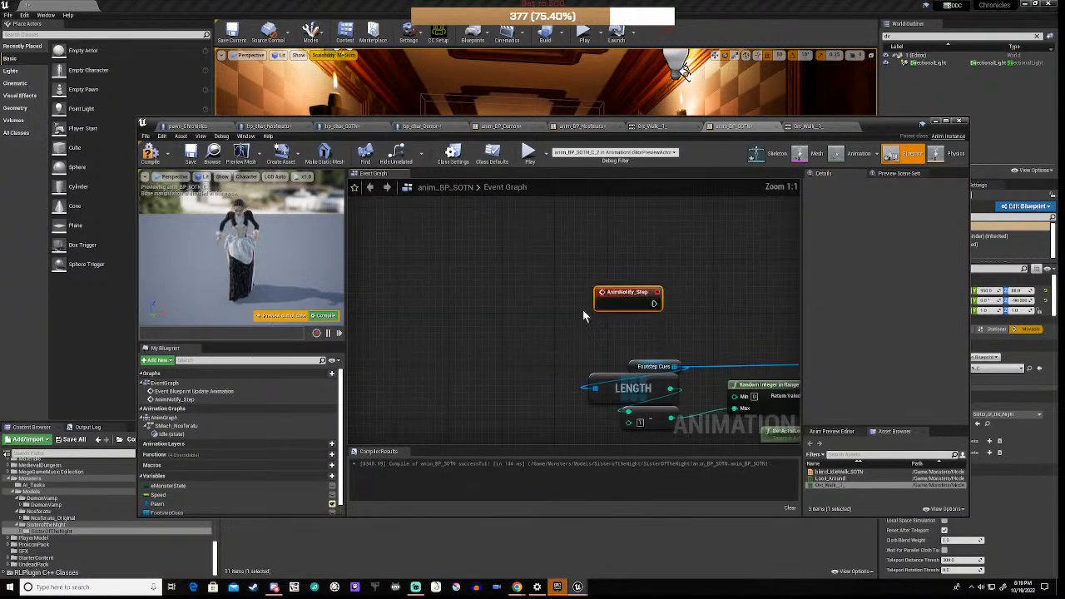
drag(639, 300, 604, 323)
Step: Wire AnimNotify_Step into Play Sound at Location and compile anim_BP_SOTN
right_drag(612, 351, 391, 339)
drag(390, 317, 745, 304)
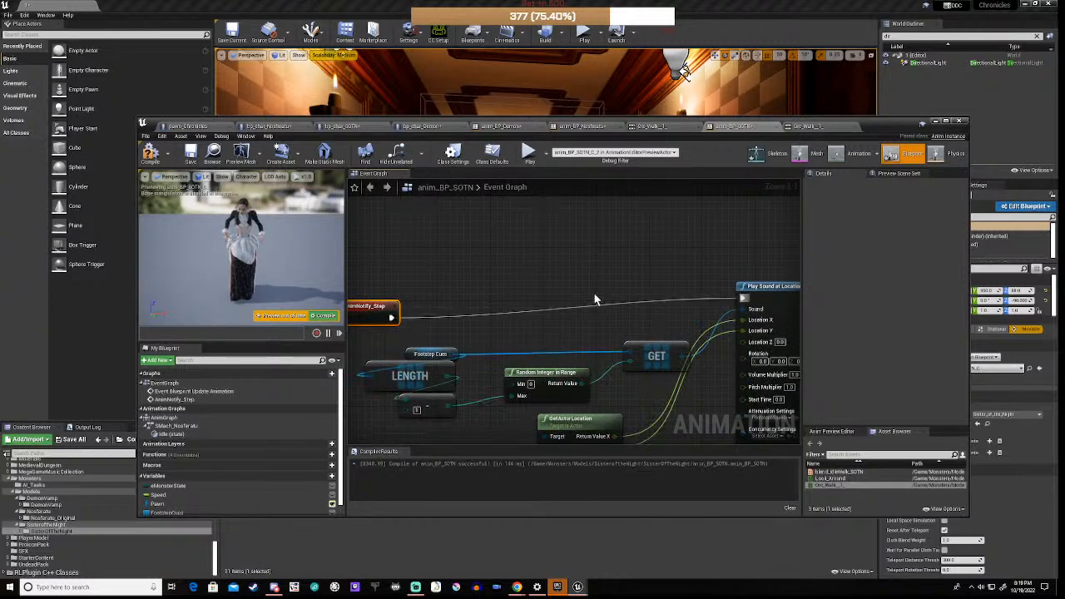
right_drag(378, 301, 505, 304)
drag(504, 305, 504, 285)
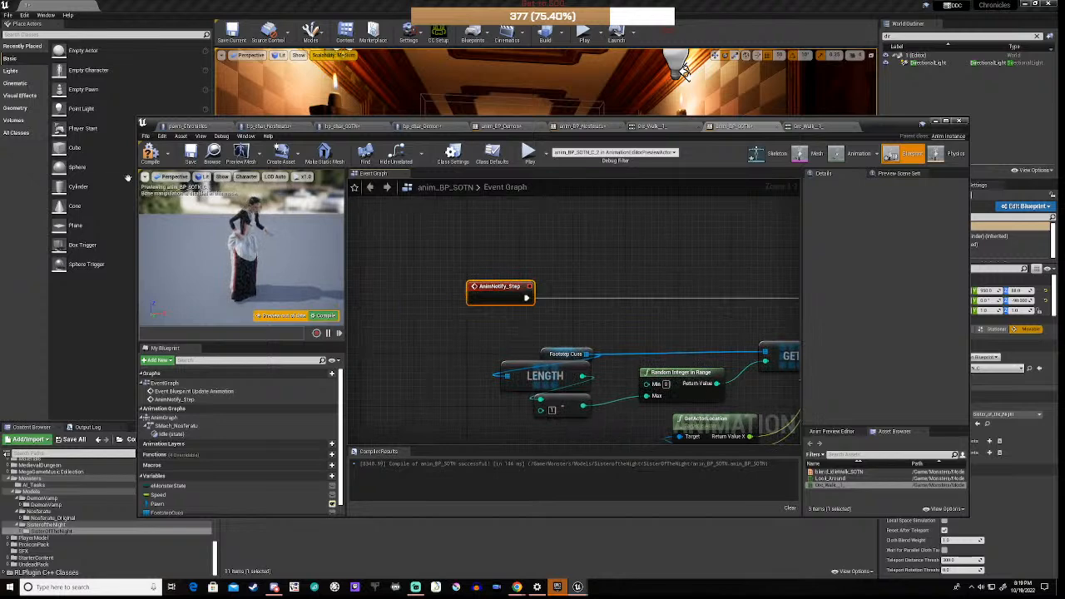
click(151, 155)
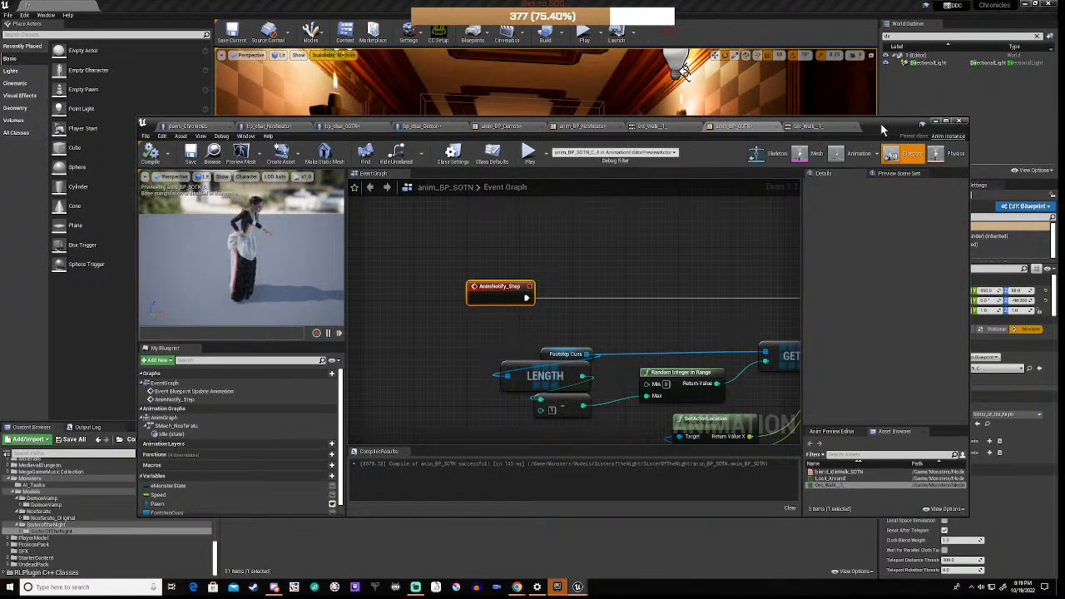
Step: Open anim_BP_Demon from the DemonVamp folder and select Orc_Walk_1 for preview
click(805, 127)
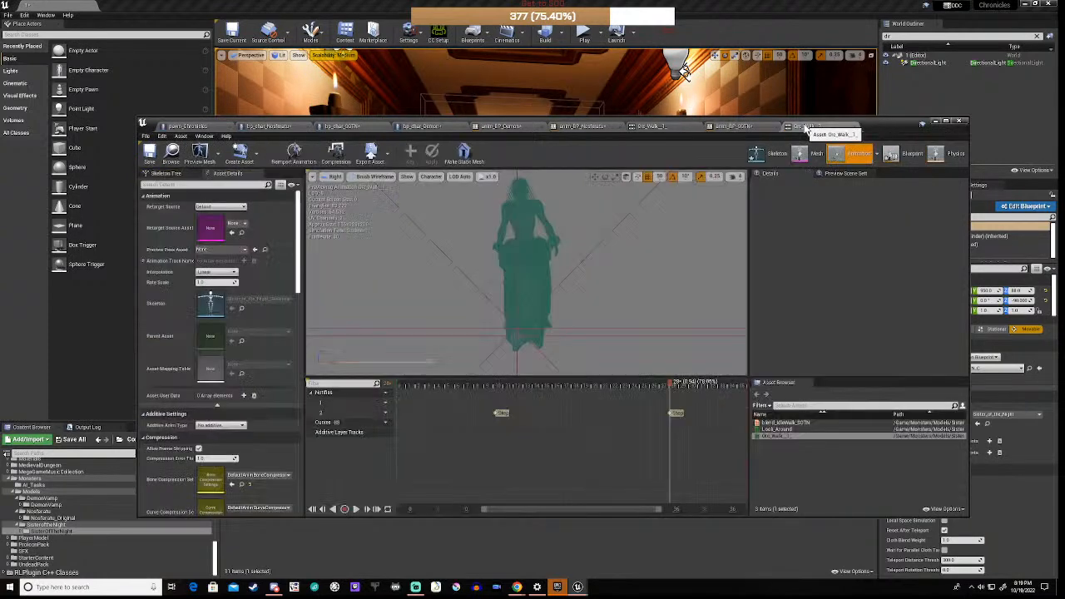
click(935, 122)
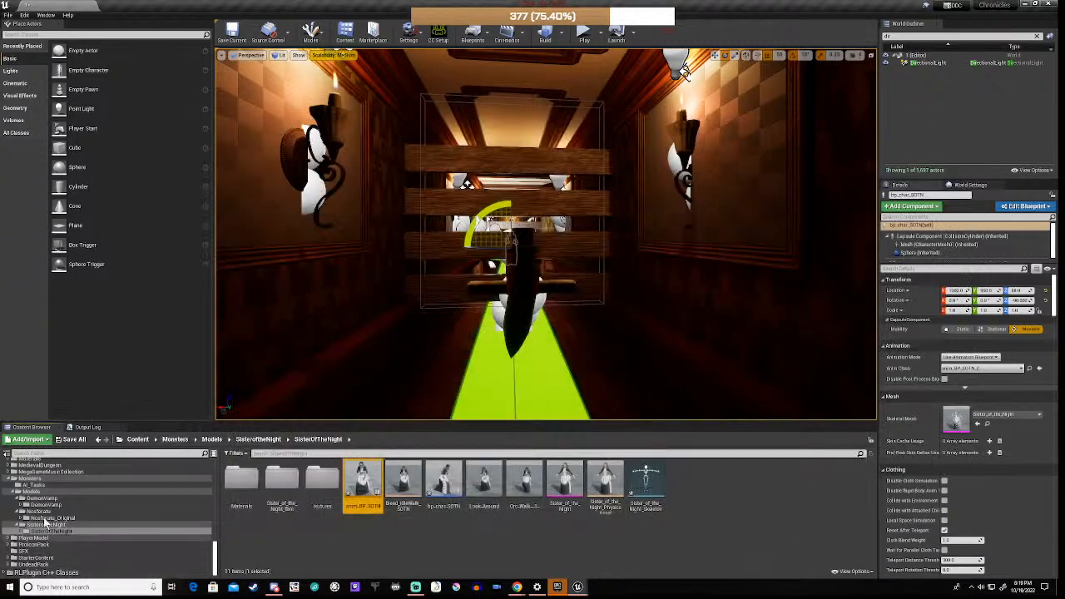
click(46, 505)
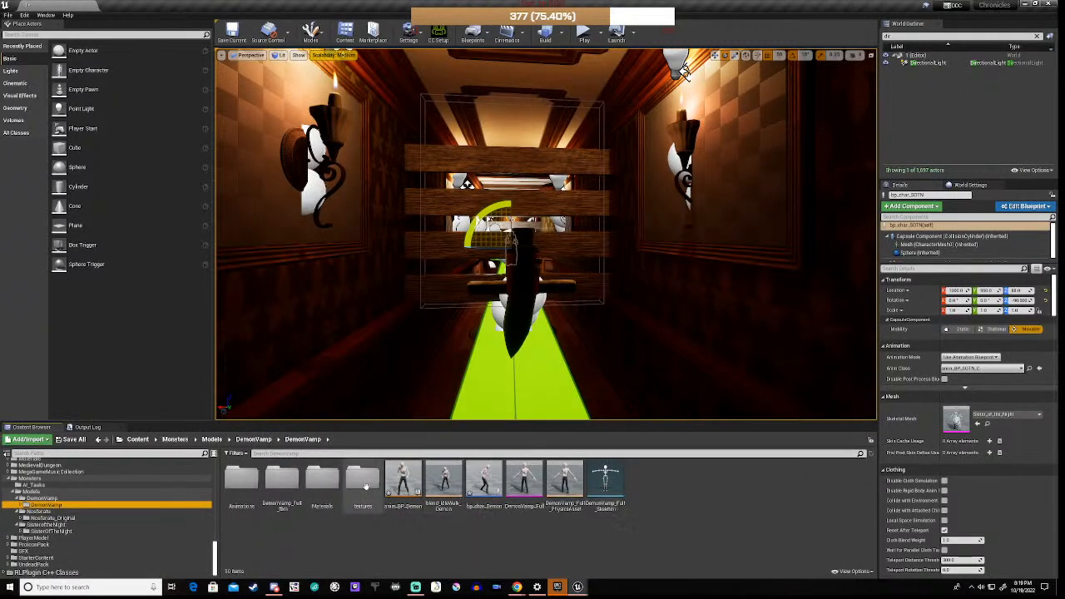
double_click(403, 478)
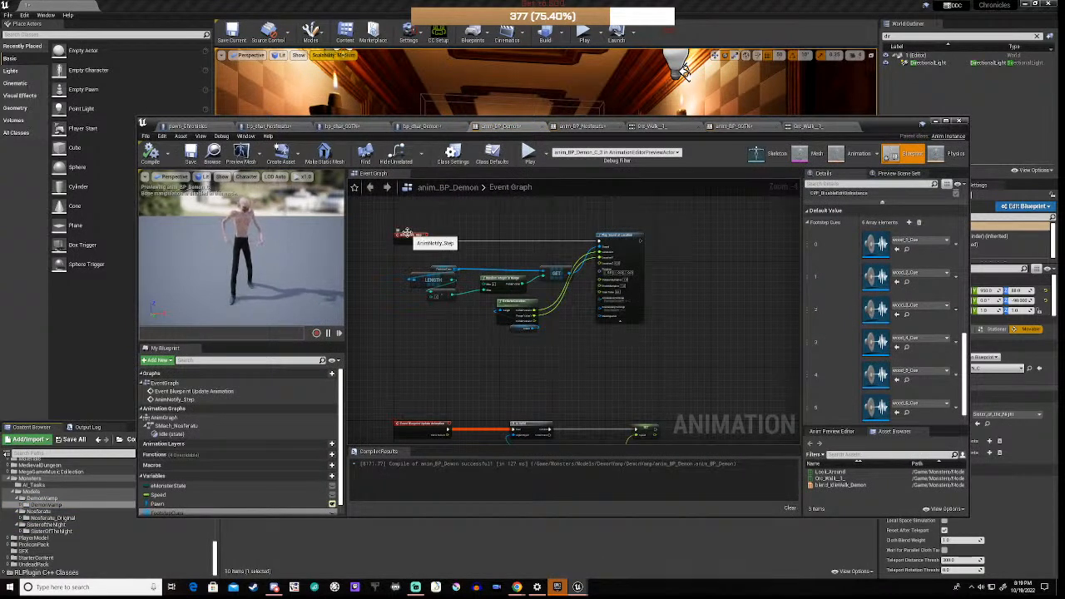
click(837, 479)
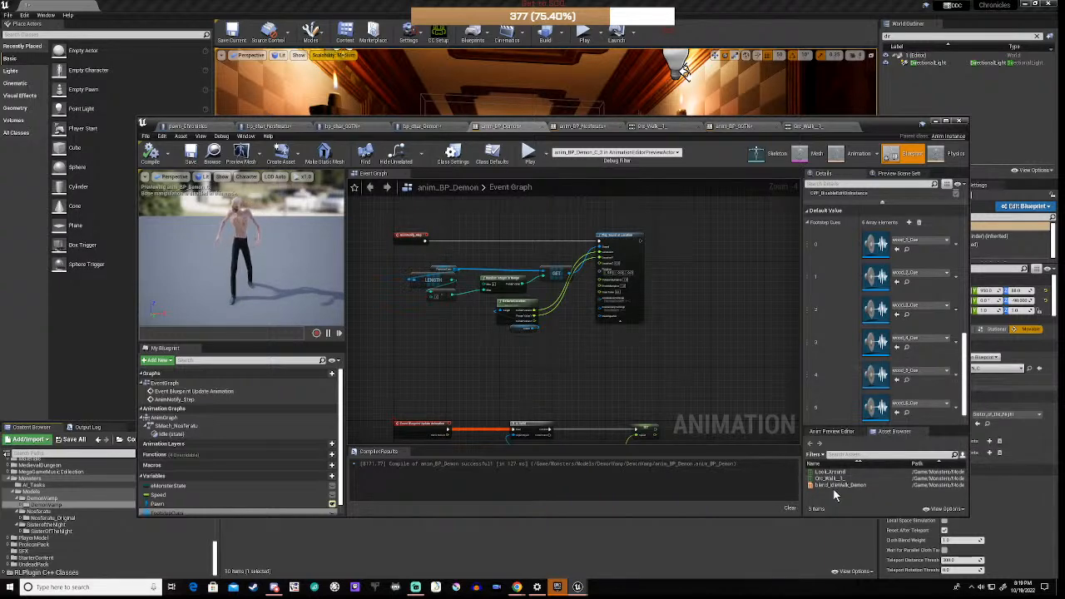
Step: In Orc_Walk_1, add a second notify track and a Step notify around frame 9
double_click(841, 480)
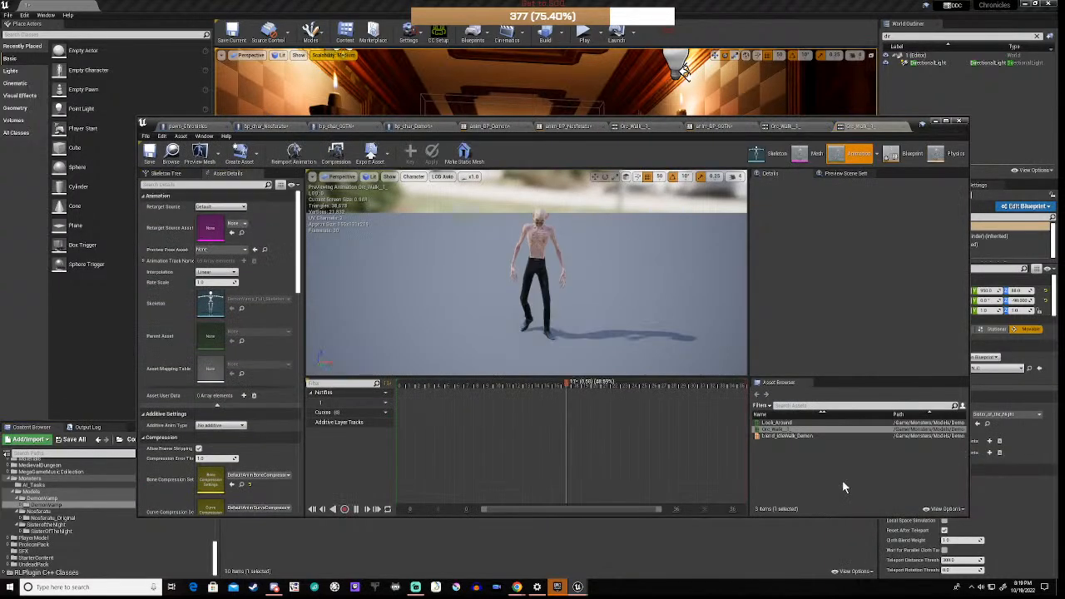
click(355, 509)
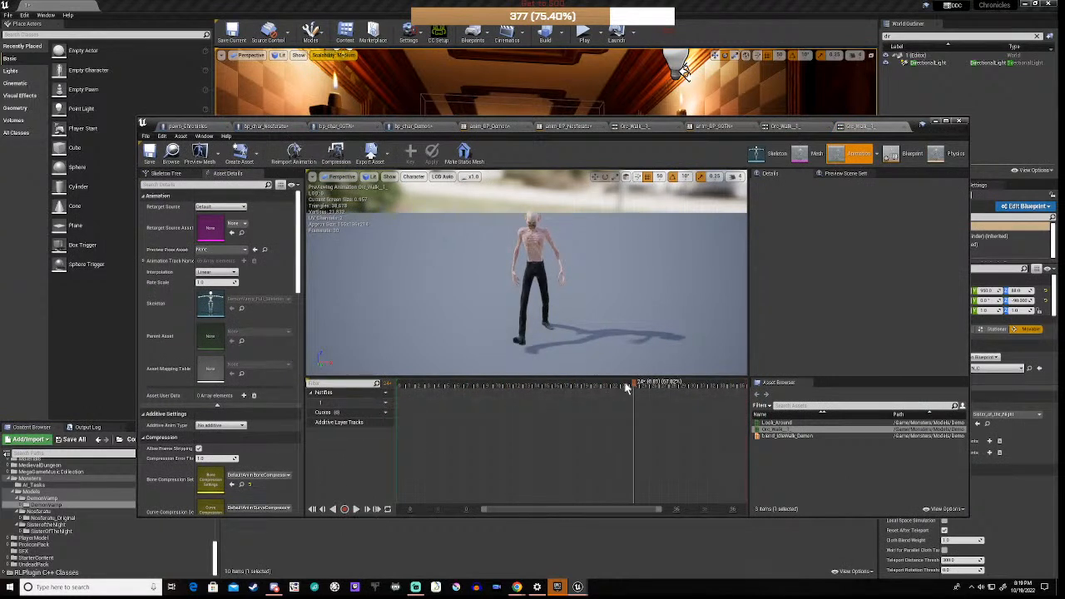
drag(630, 385, 494, 406)
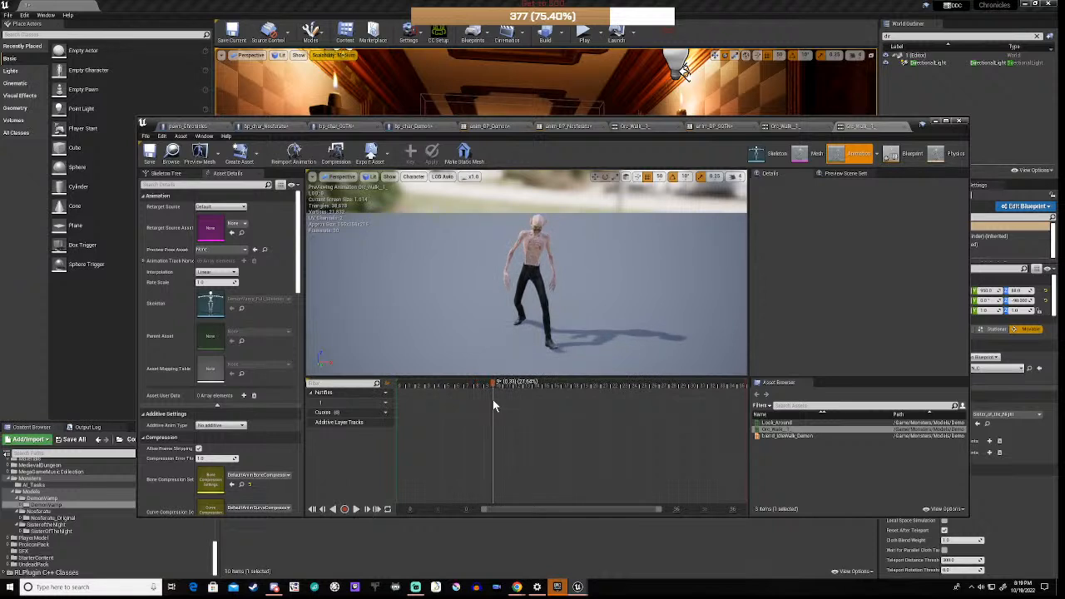
click(386, 398)
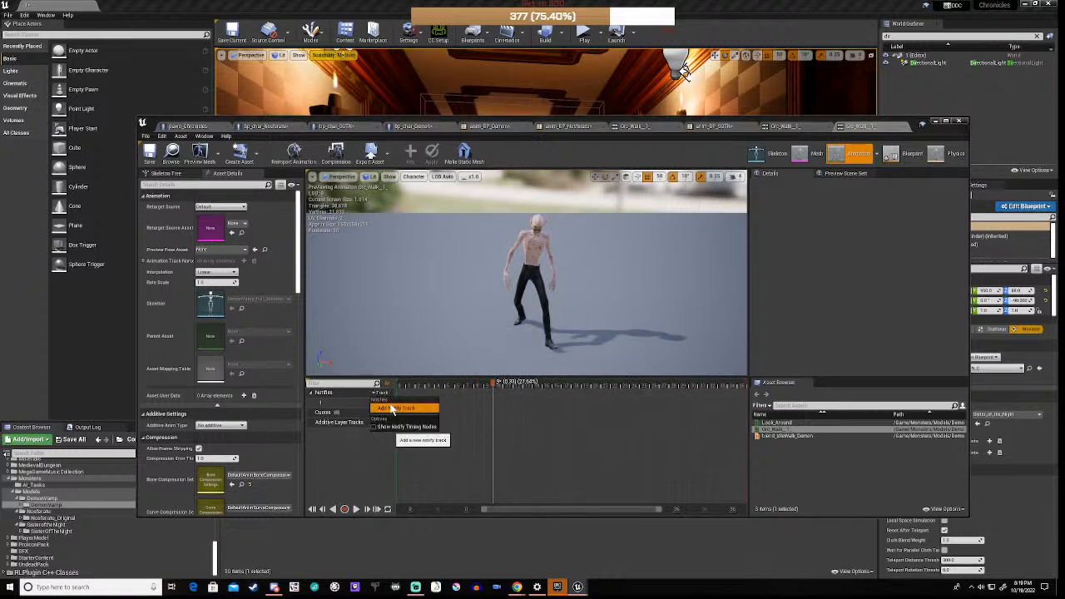
click(387, 408)
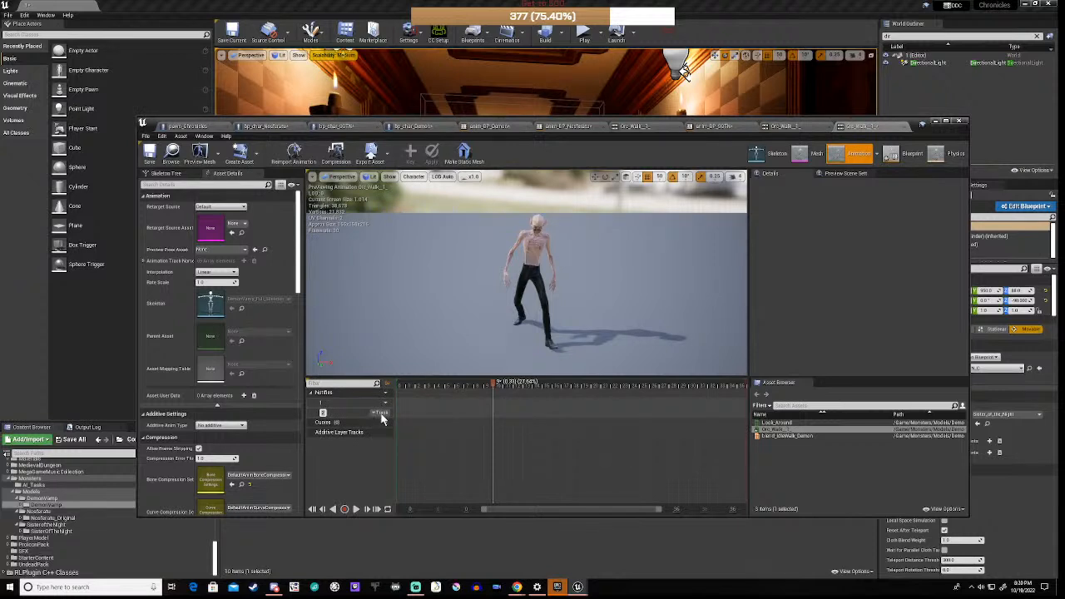
right_click(494, 419)
mouse_move(525, 424)
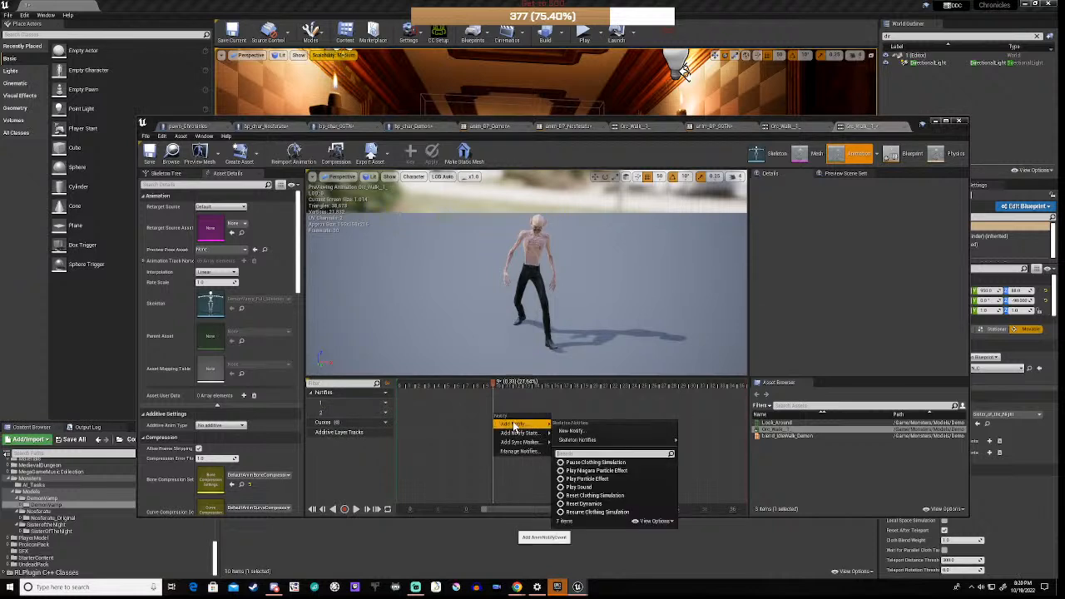
click(604, 431)
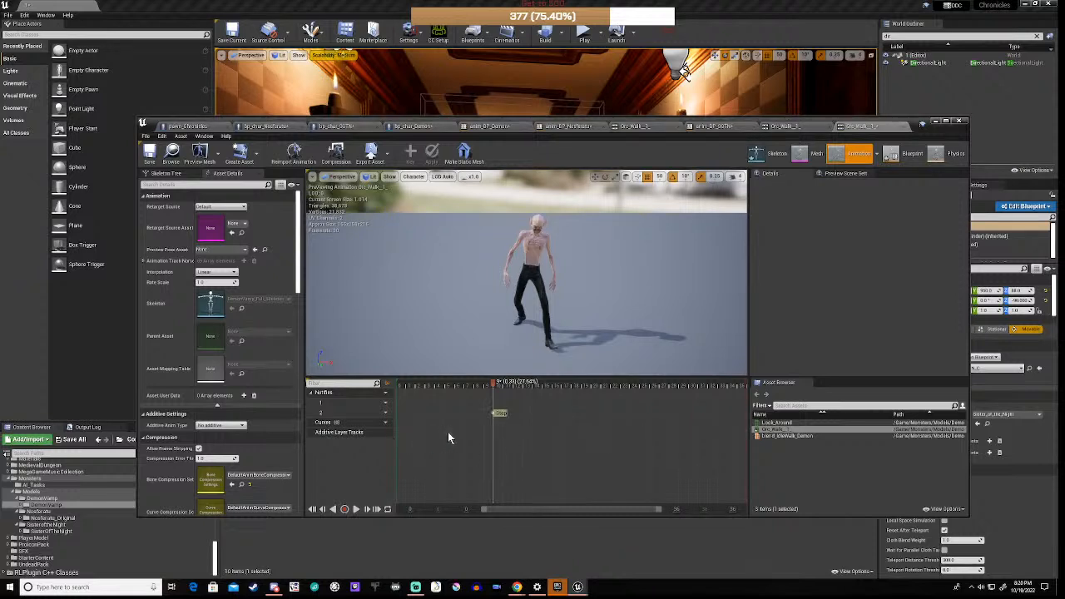
Step: Place another Step notify at about 75% of the walk and save the animation
drag(492, 385, 668, 385)
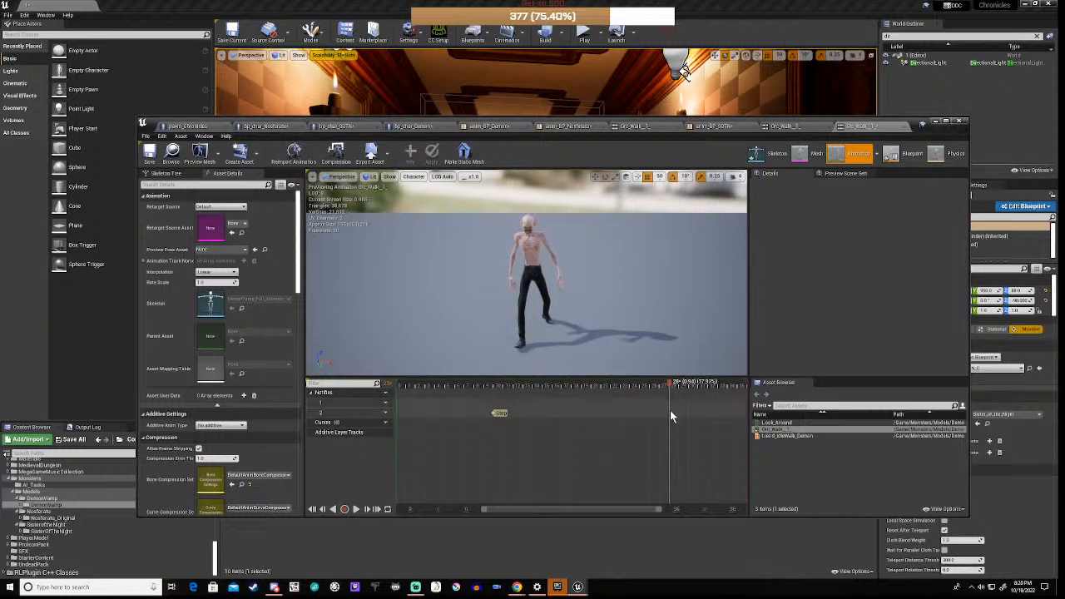
right_click(671, 418)
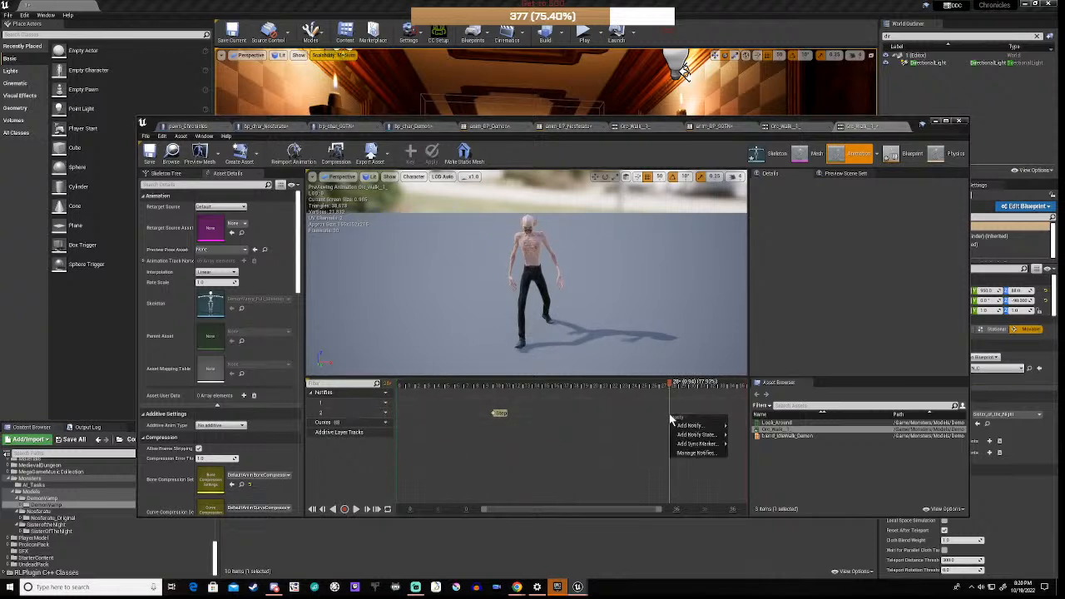
mouse_move(684, 426)
mouse_move(757, 442)
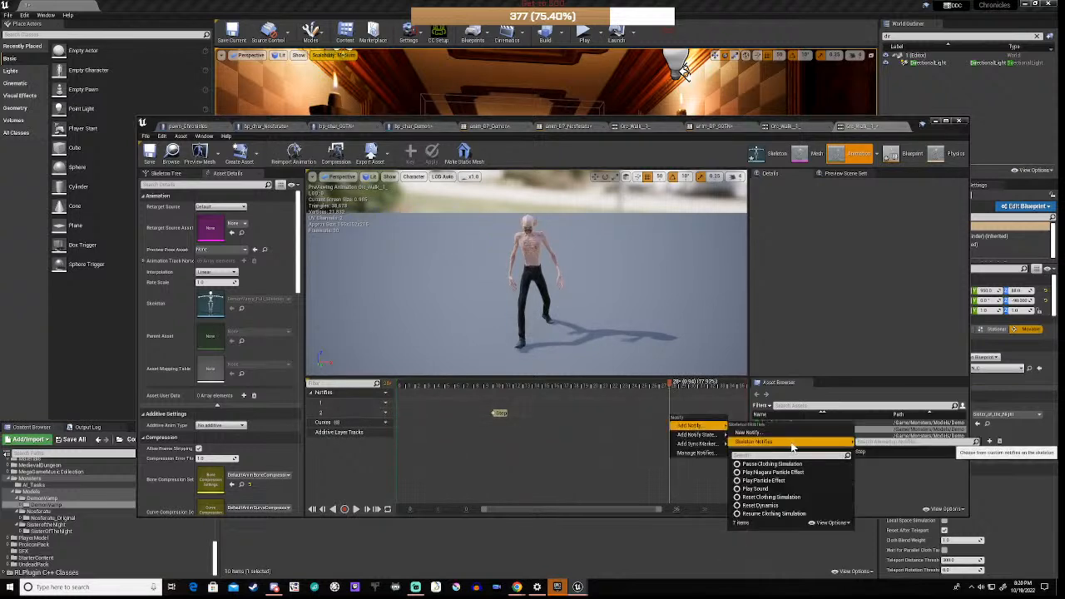
click(874, 454)
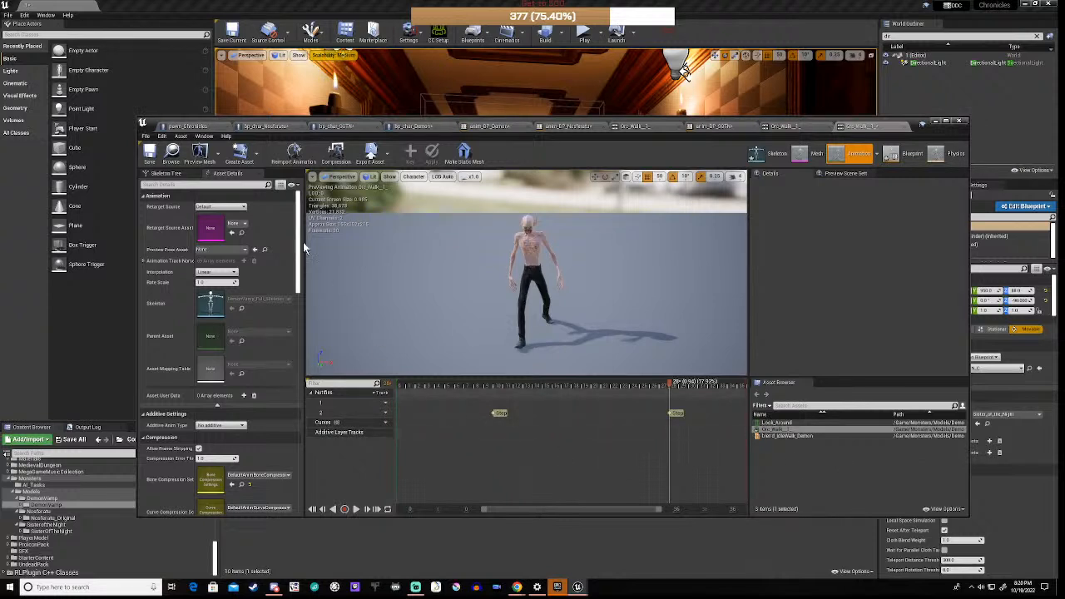
click(149, 155)
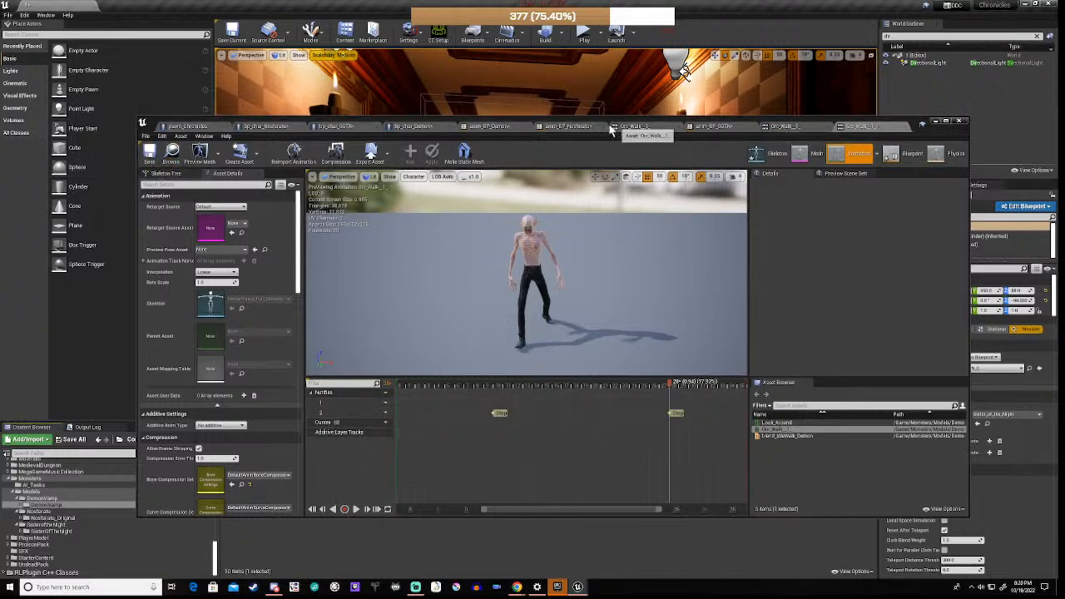
click(487, 127)
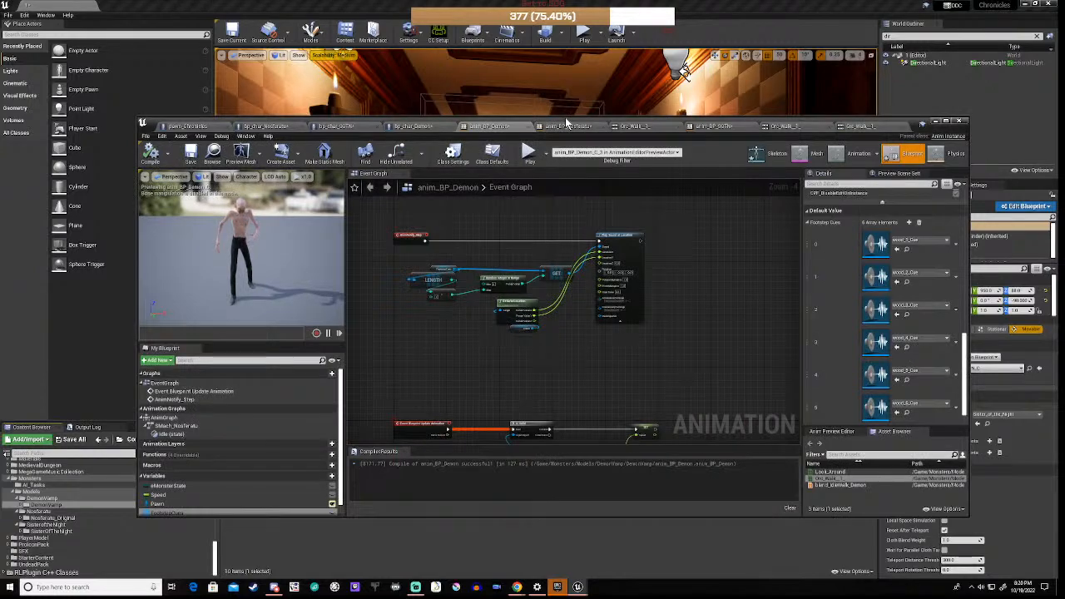
Step: Play-test the corridor, walking to the end wall and retreating from the following nun
drag(566, 125, 640, 442)
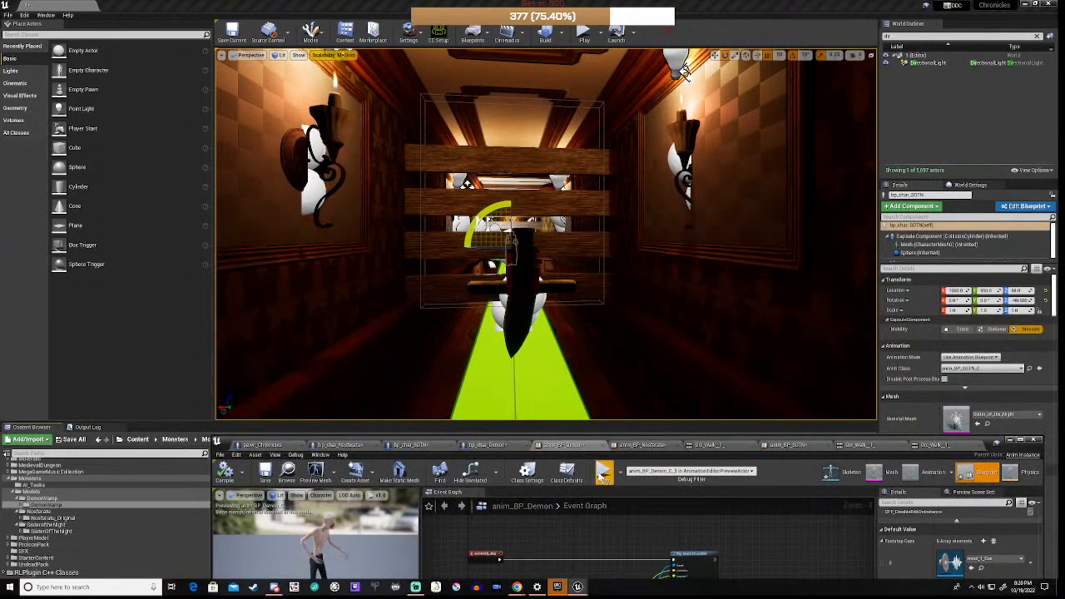
key(alt+p)
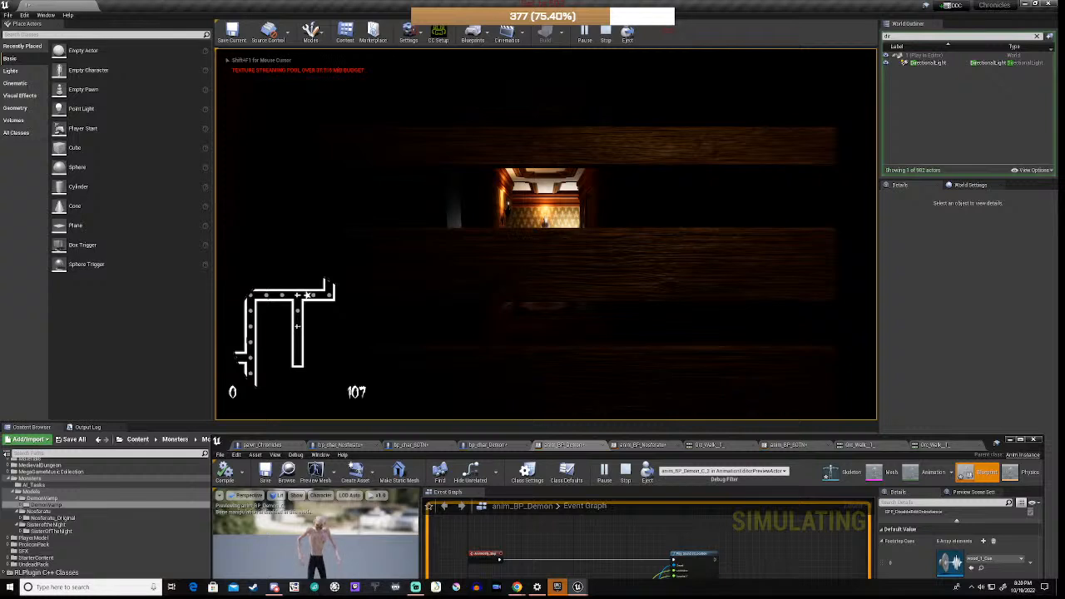
key(w)
key(w)
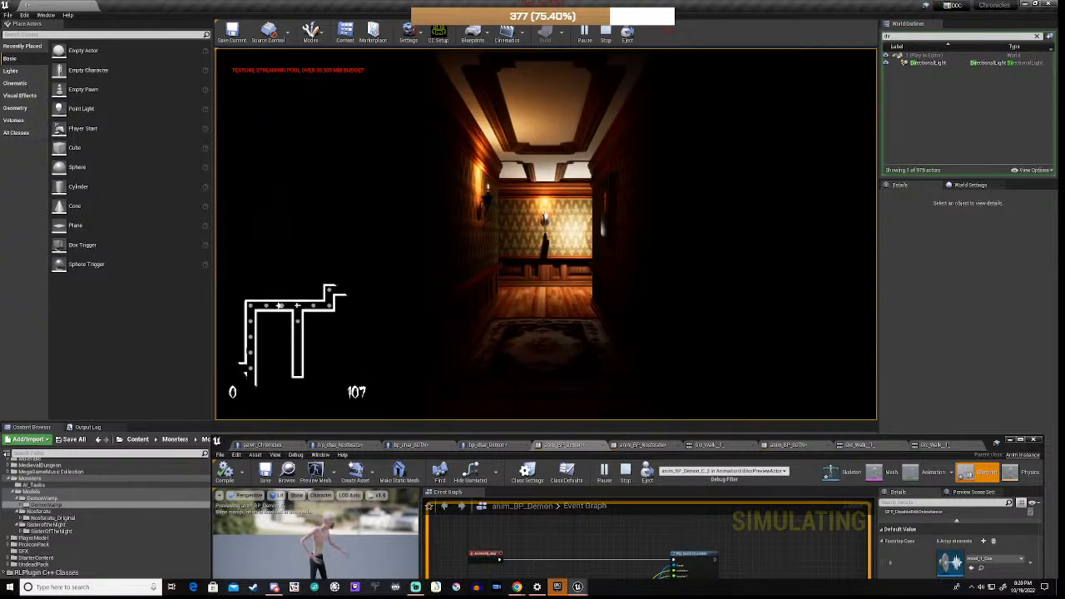
key(w)
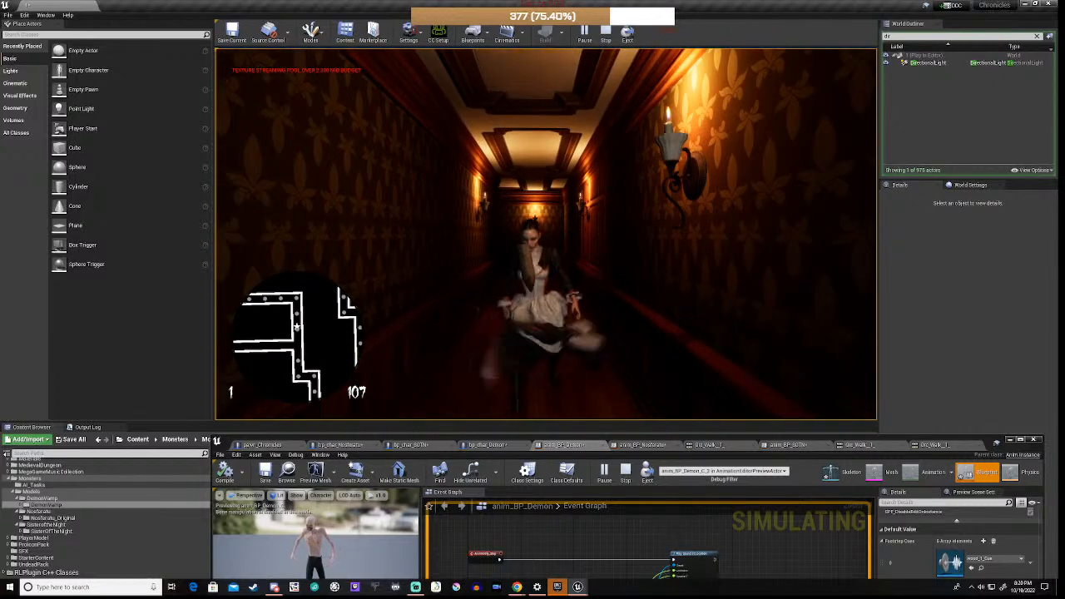
key(s)
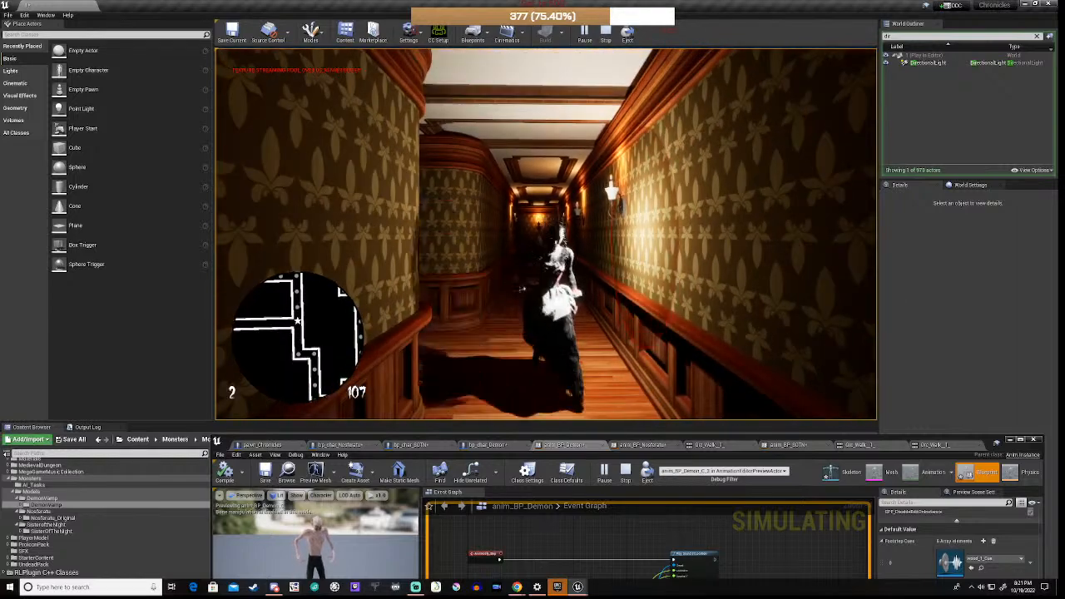
key(s)
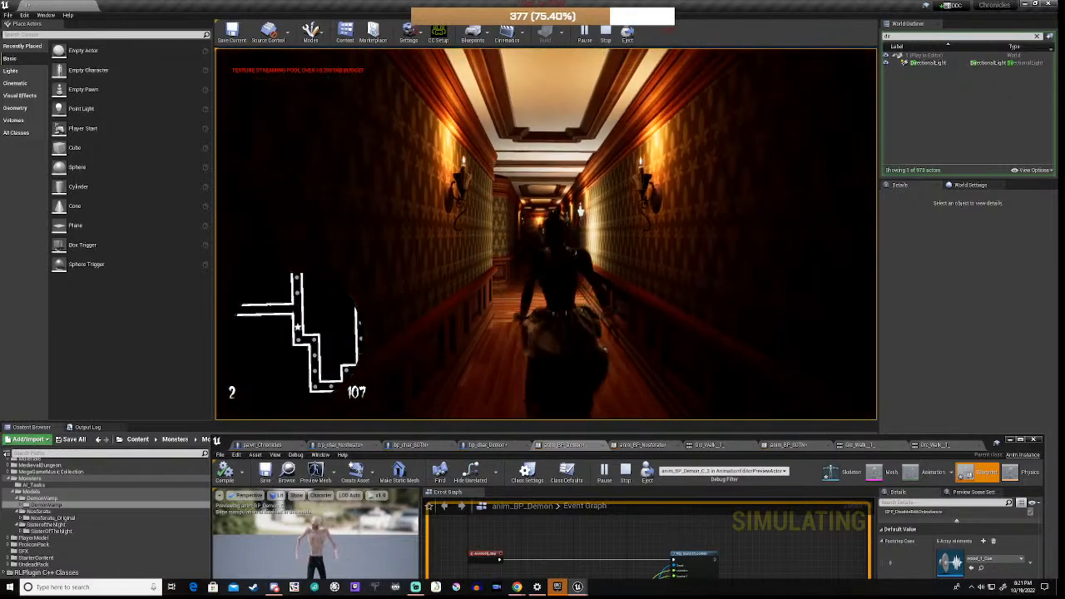
key(Escape)
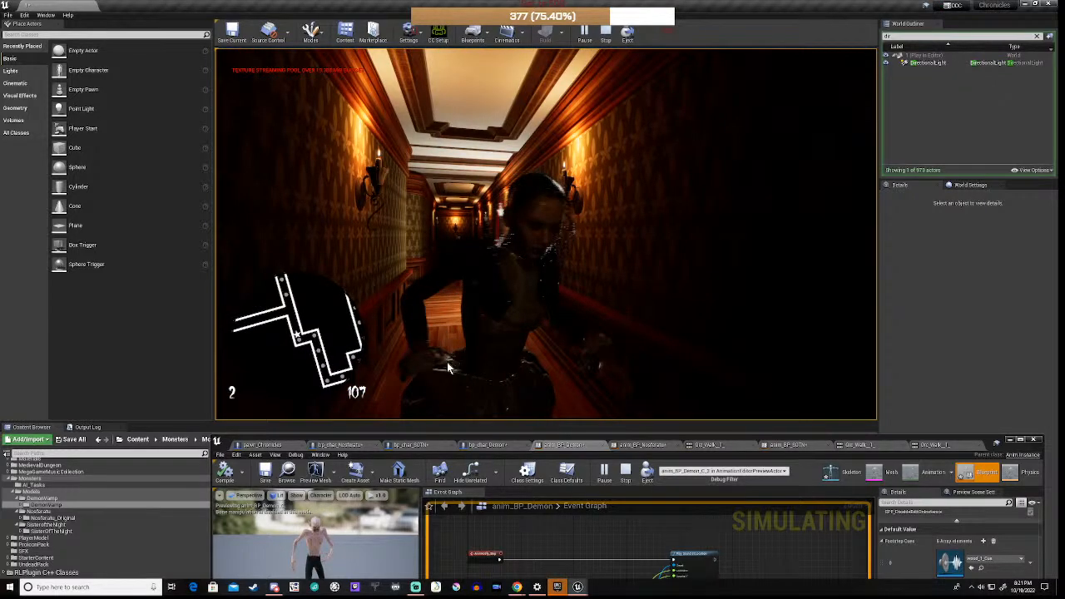
Step: Fly the editor camera to the bp_char_SOTN nun and delete it from the level
key(w)
right_drag(546, 233, 698, 268)
key(s)
key(w)
key(s)
key(Delete)
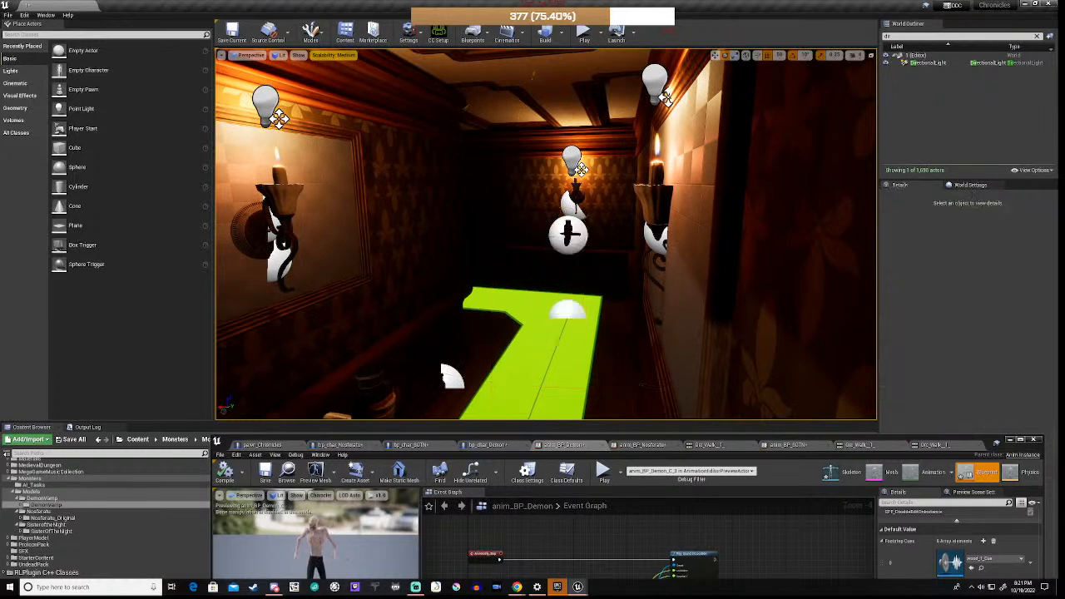
Step: Drop bp_char_Demon onto the green corridor floor and rotate it about 90° toward the camera
click(1009, 439)
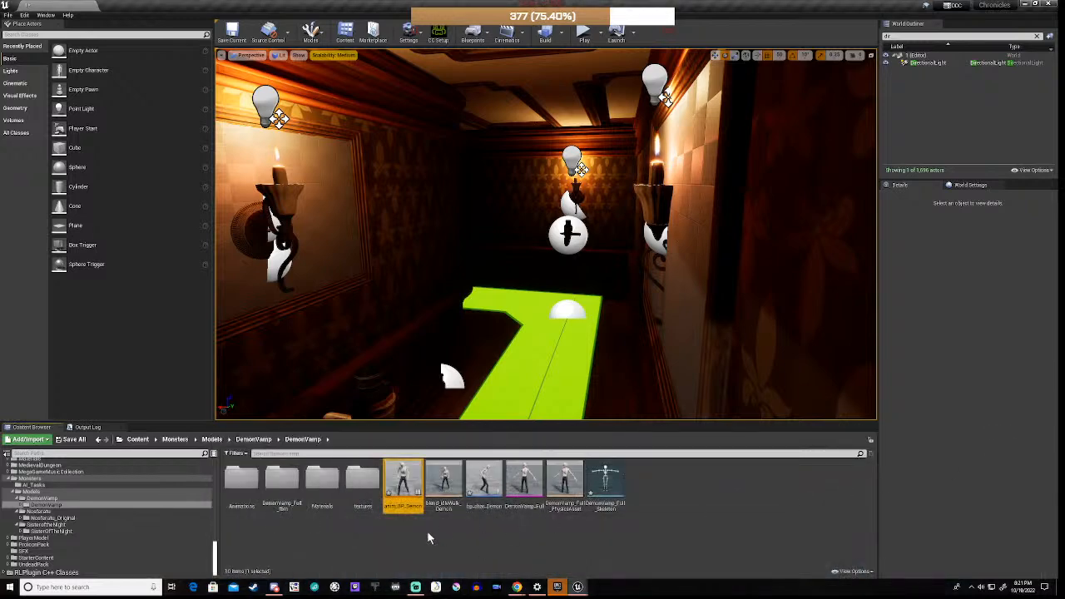
drag(484, 483, 564, 327)
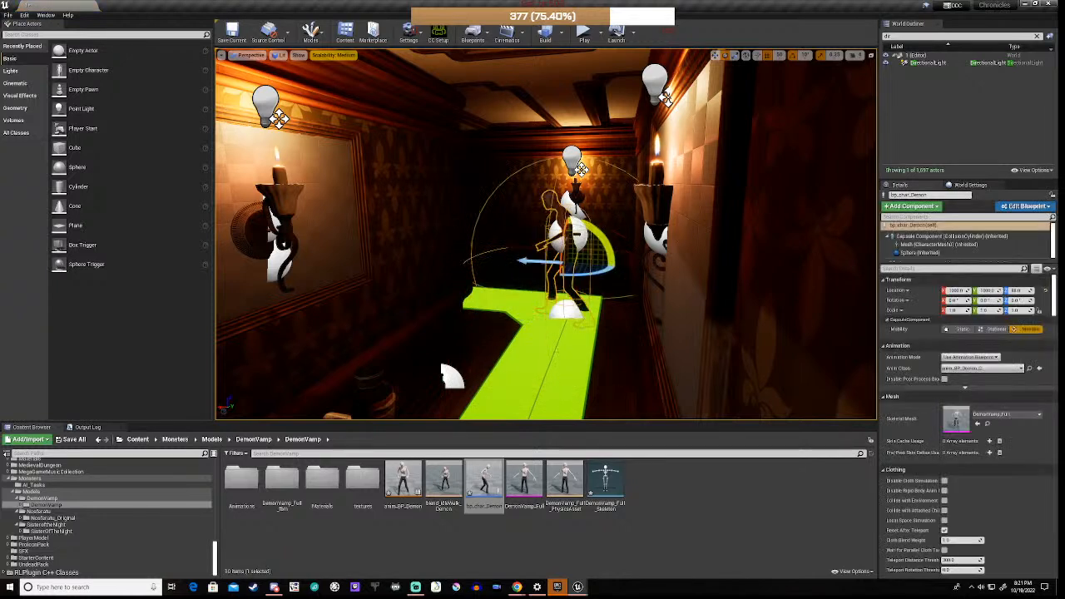
mouse_move(585, 275)
mouse_down()
mouse_move(568, 276)
mouse_move(572, 263)
mouse_up()
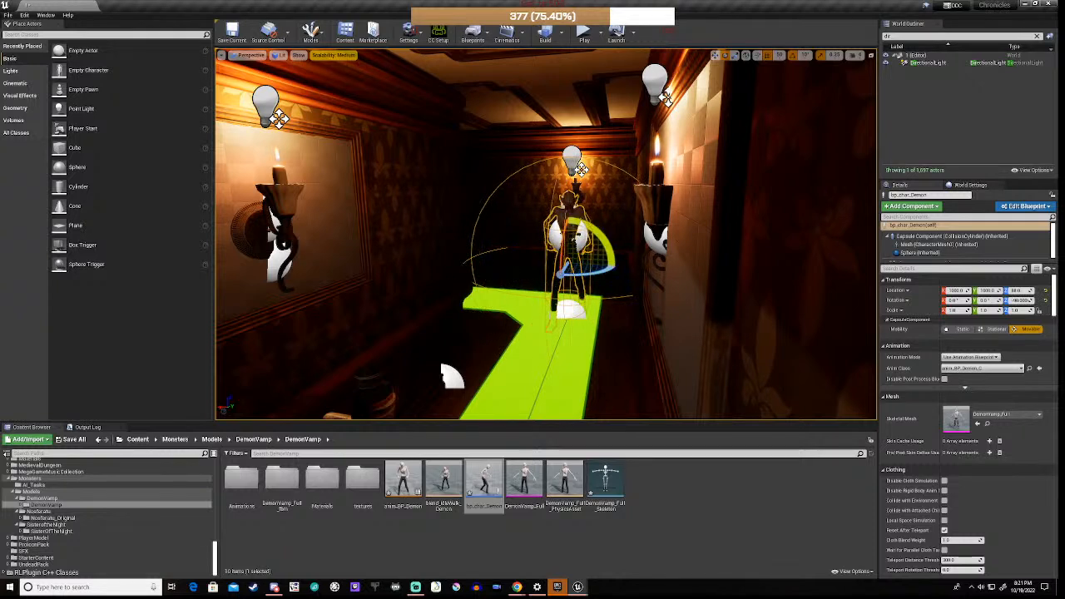
Step: Play the level and walk through the corridors, past the pickup and barrel, toward the demon
click(584, 35)
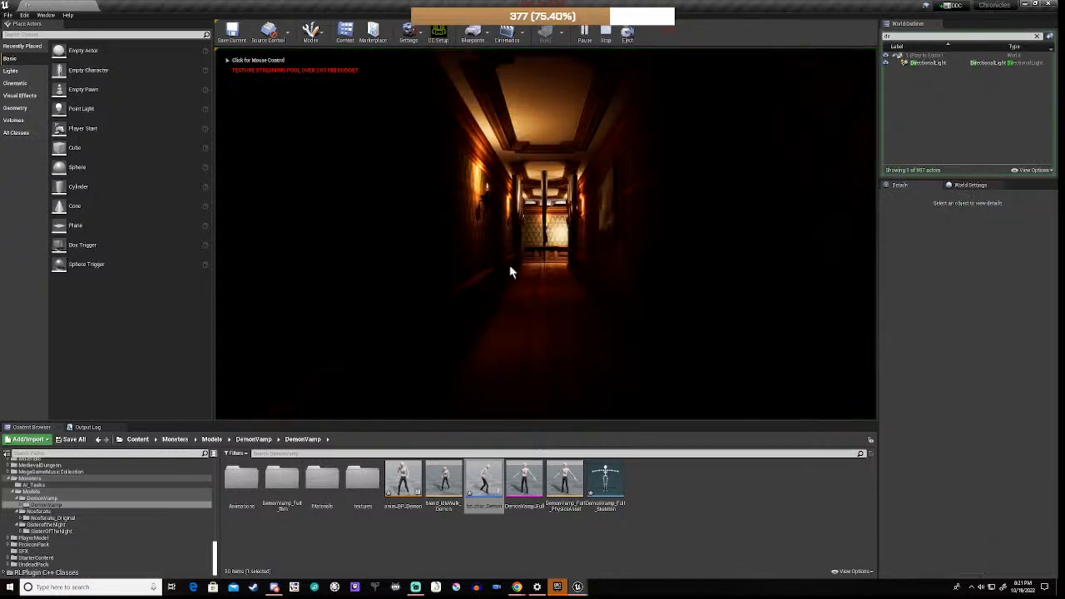
click(530, 335)
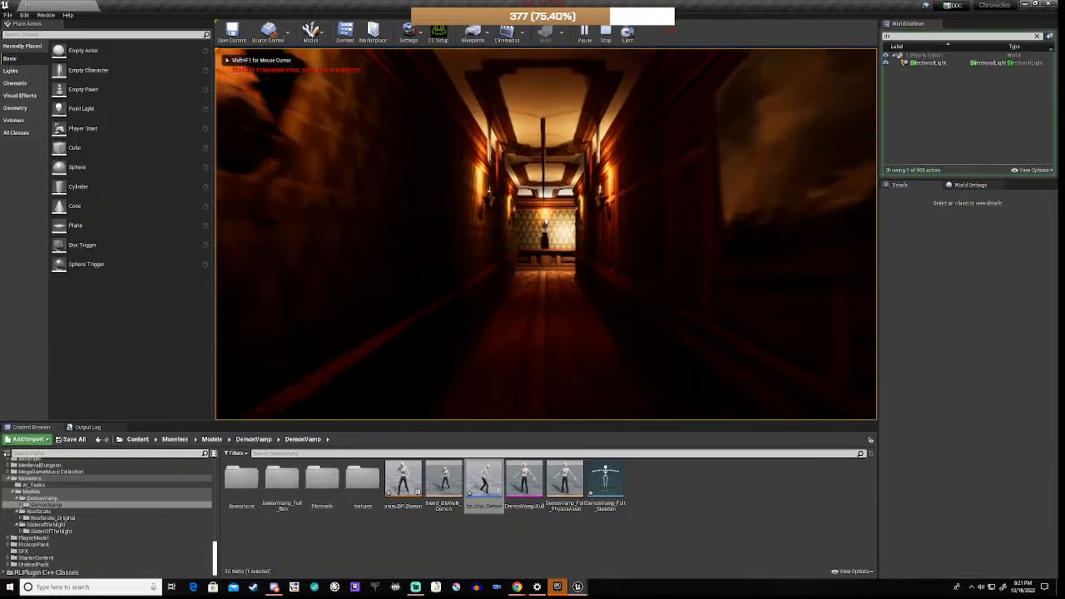
key(w)
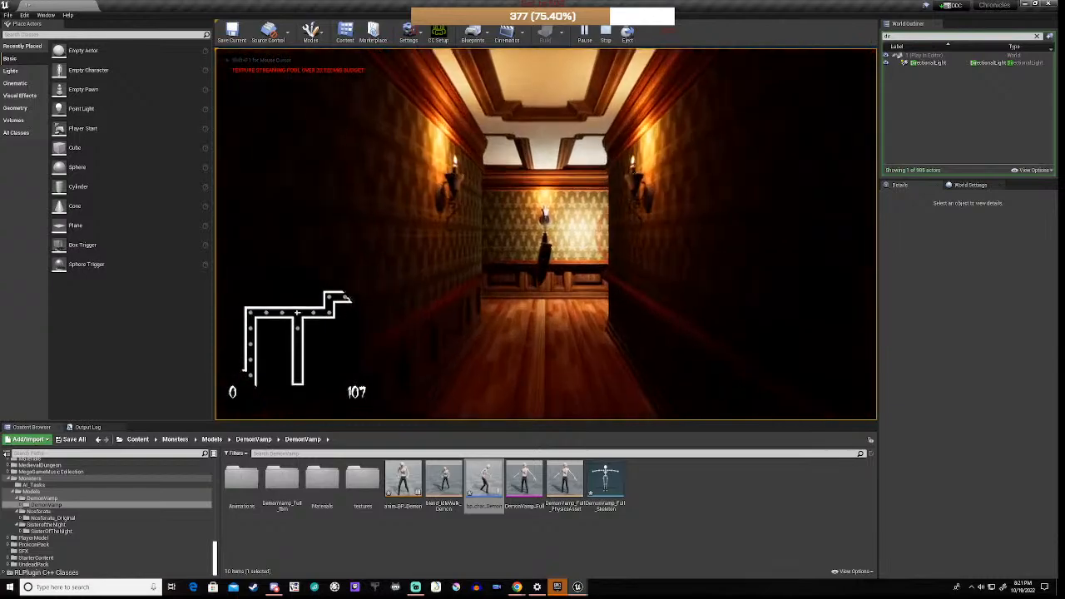
key(w)
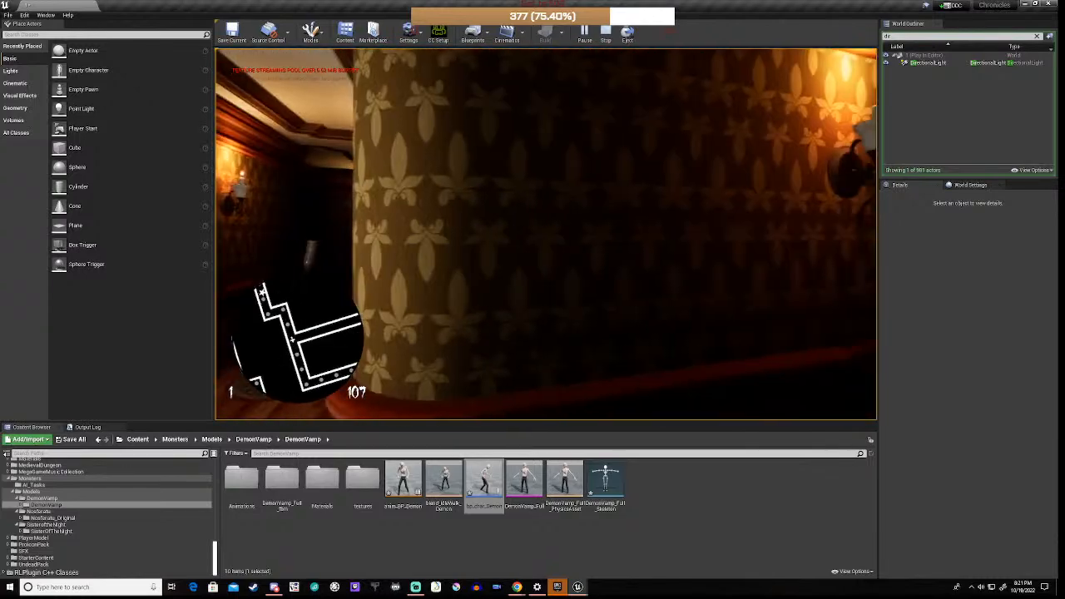
key(w)
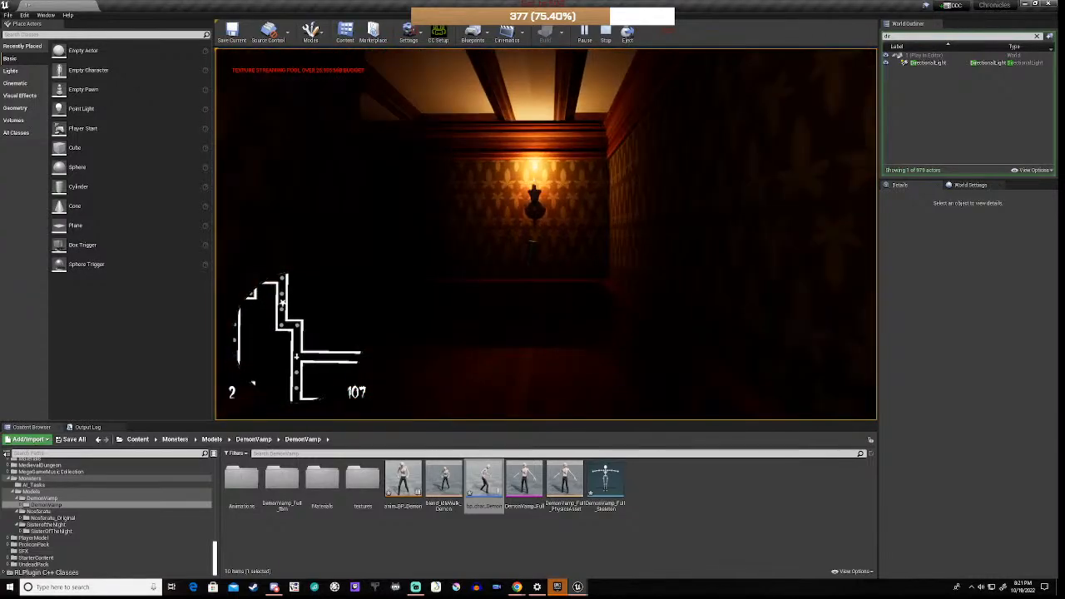
key(w)
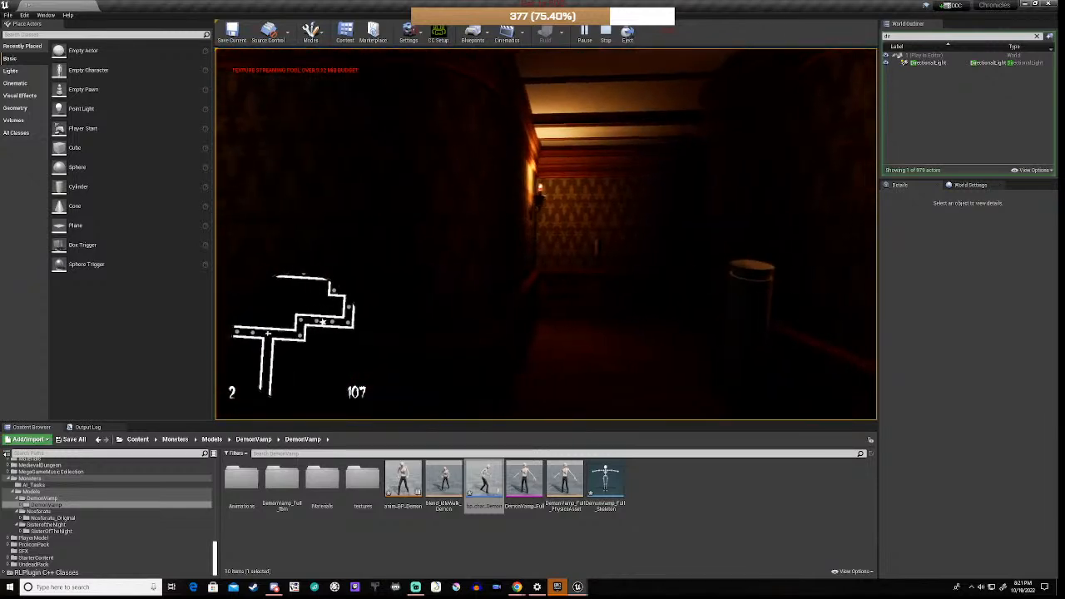
key(w)
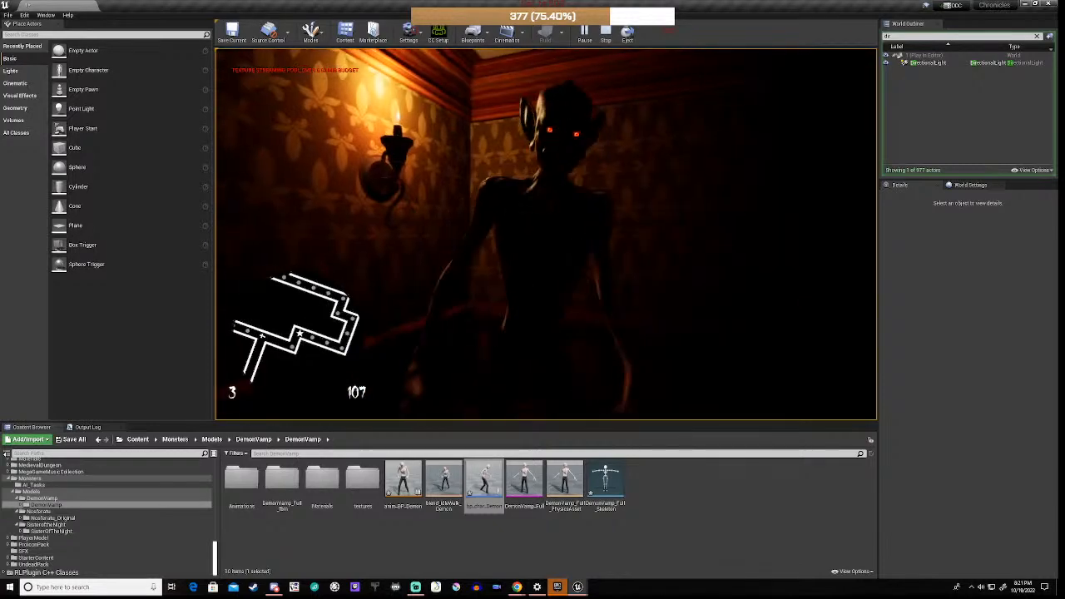
Step: Back away and sidestep as the demon charges, then end the play test
key(s)
key(s)
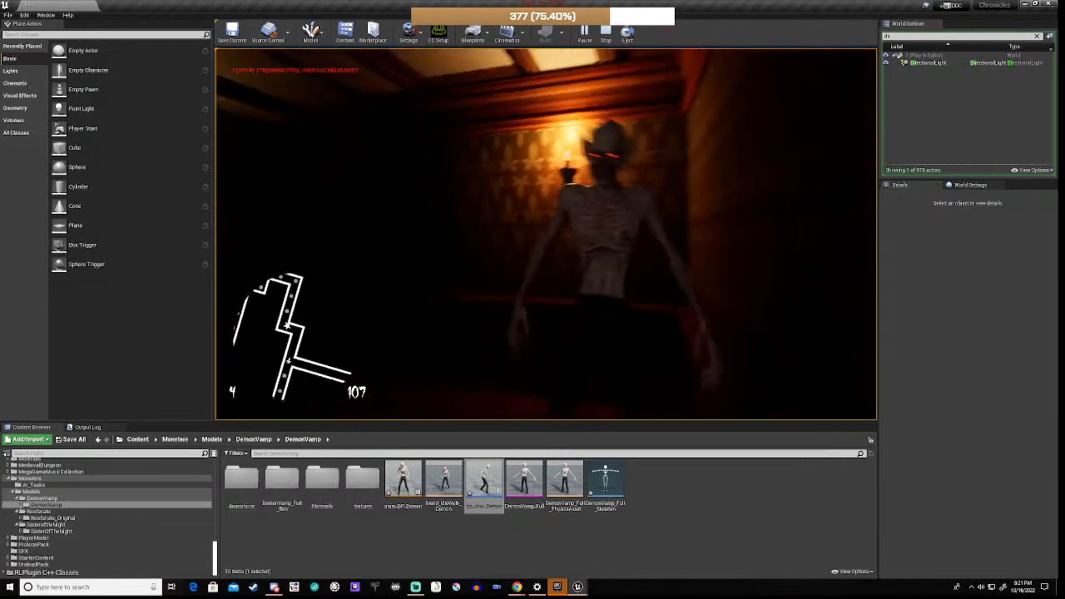
key(s)
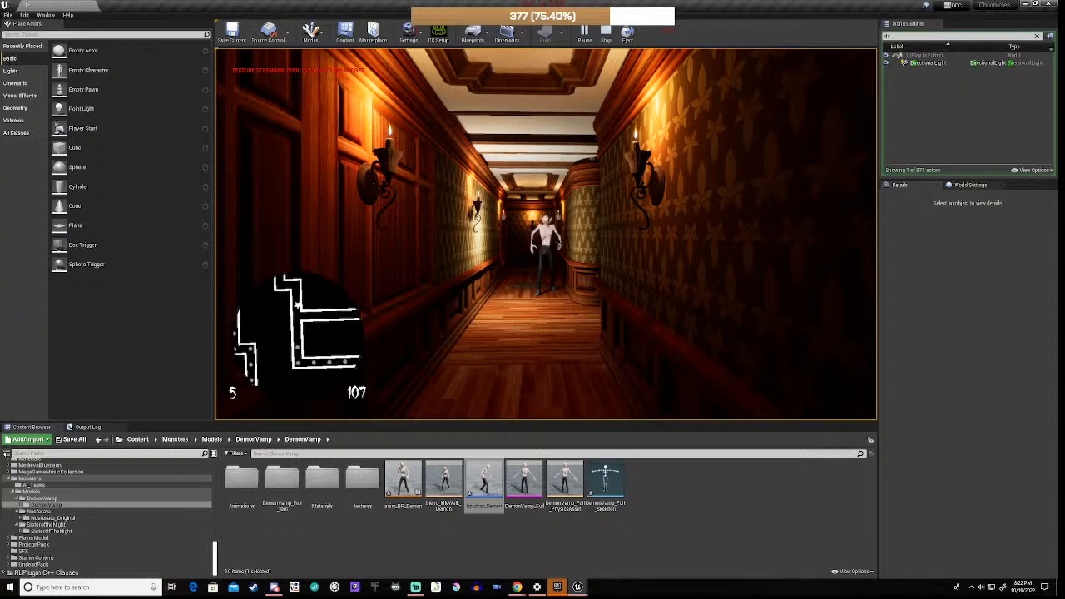
key(a)
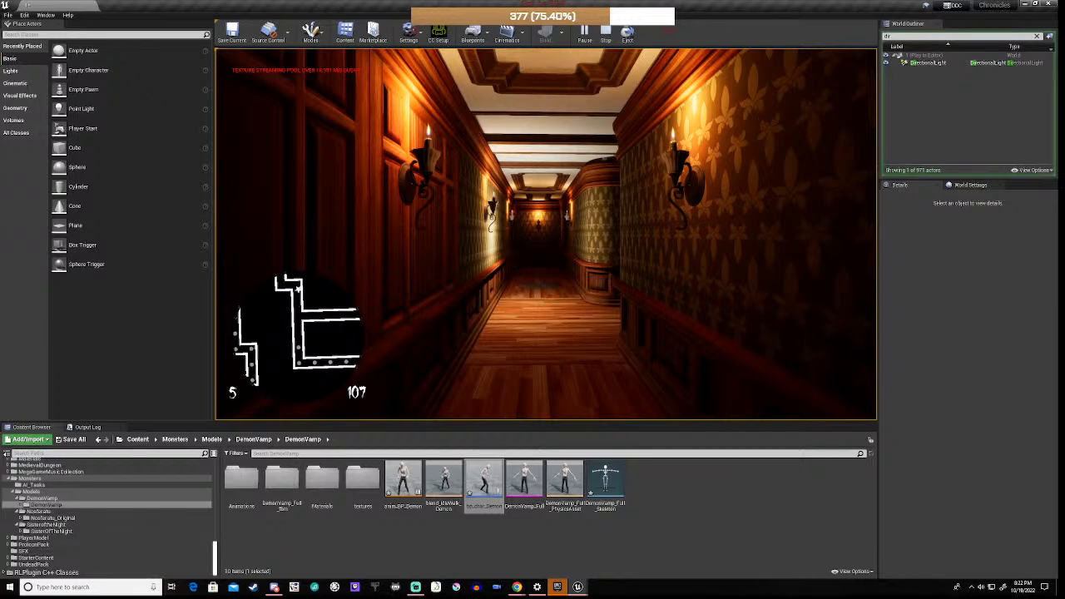
key(w)
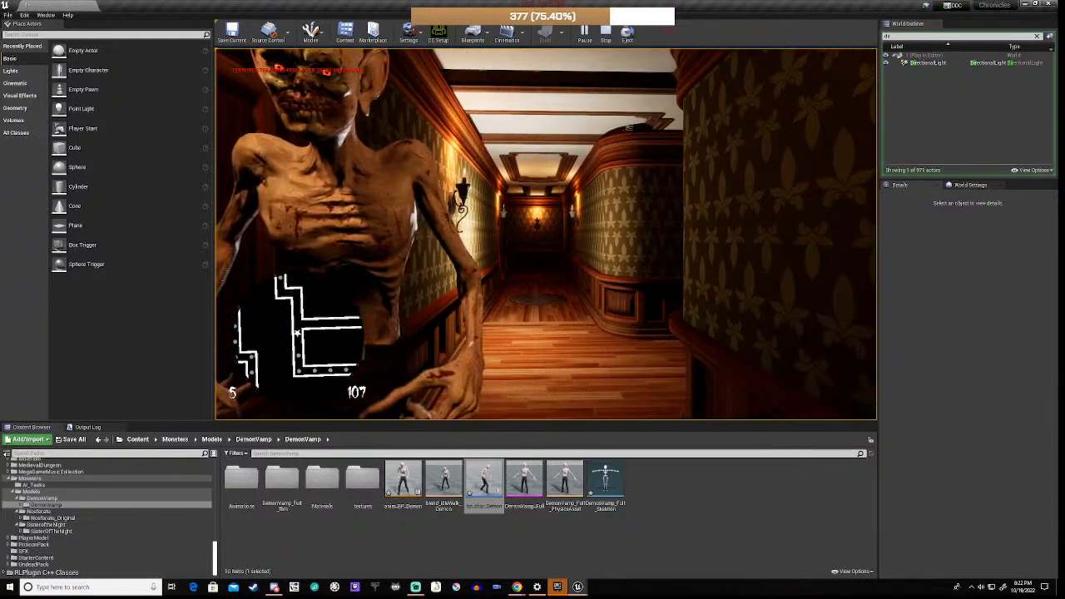
key(Escape)
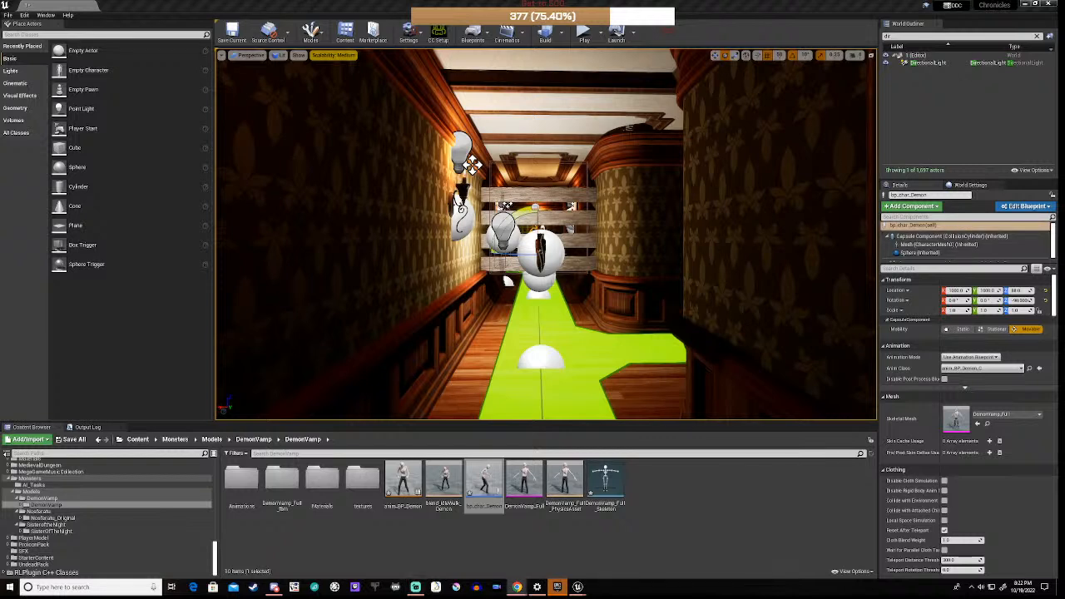
Step: Fly to the sphere on the wallpapered wall and delete the bp_Teleporter5 teleporter
key(w)
right_drag(545, 234, 599, 207)
key(w)
key(w)
key(w)
key(w)
right_drag(503, 116, 325, 108)
right_drag(549, 243, 640, 226)
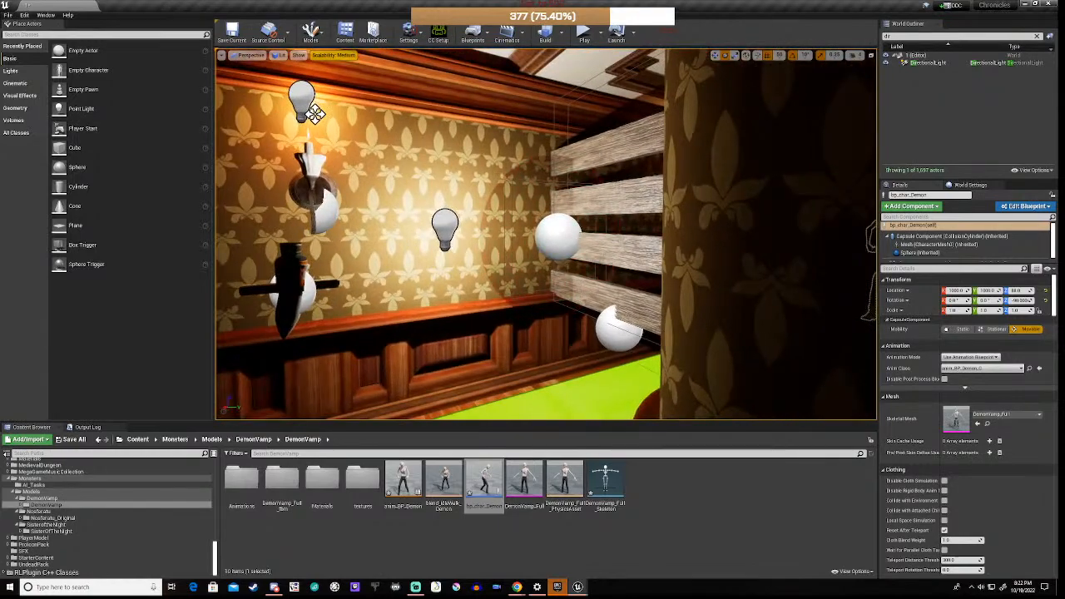
click(549, 242)
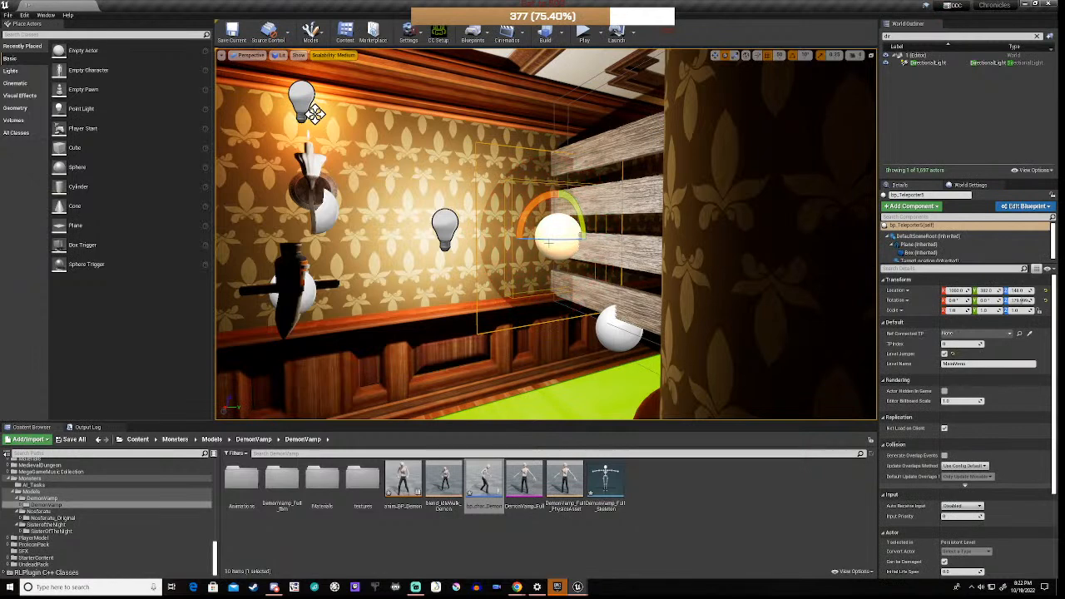
key(Delete)
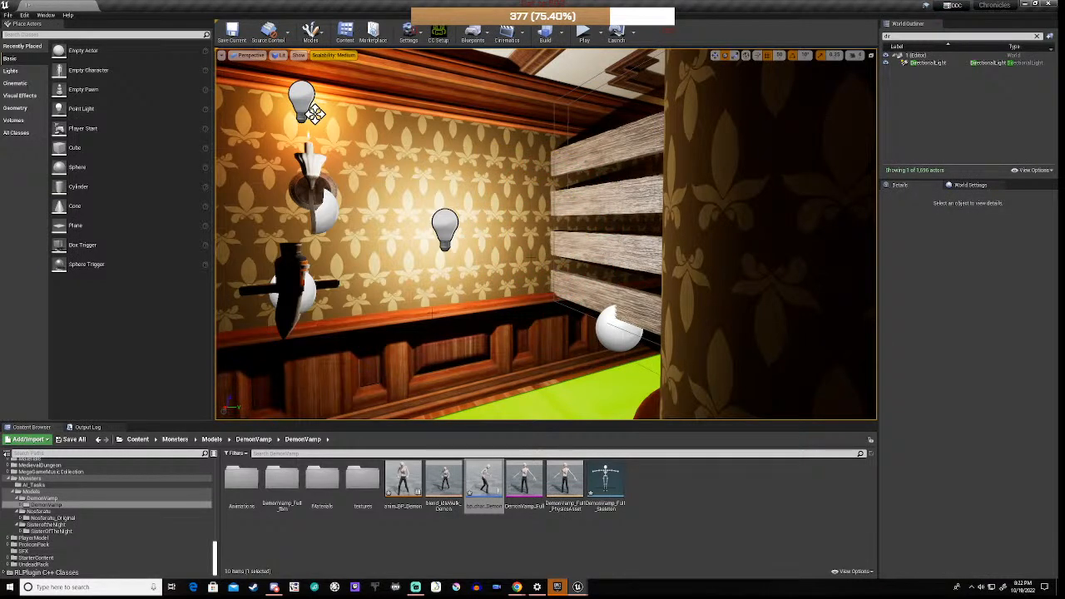
Step: Play-test the level without bp_Teleporter5, then stop with Esc
right_drag(549, 242, 759, 247)
key(w)
key(w)
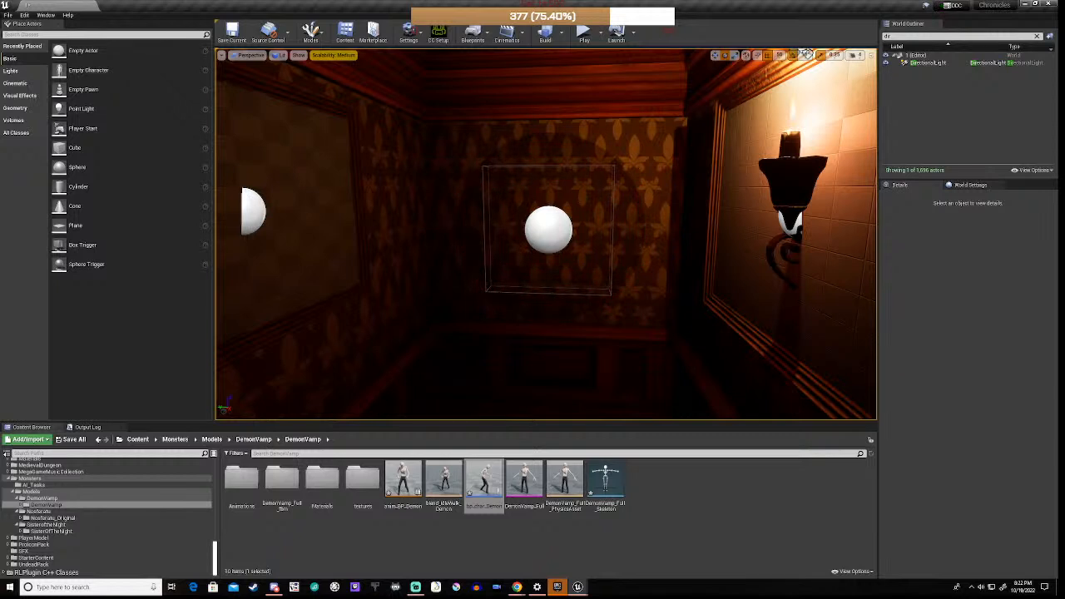
click(583, 35)
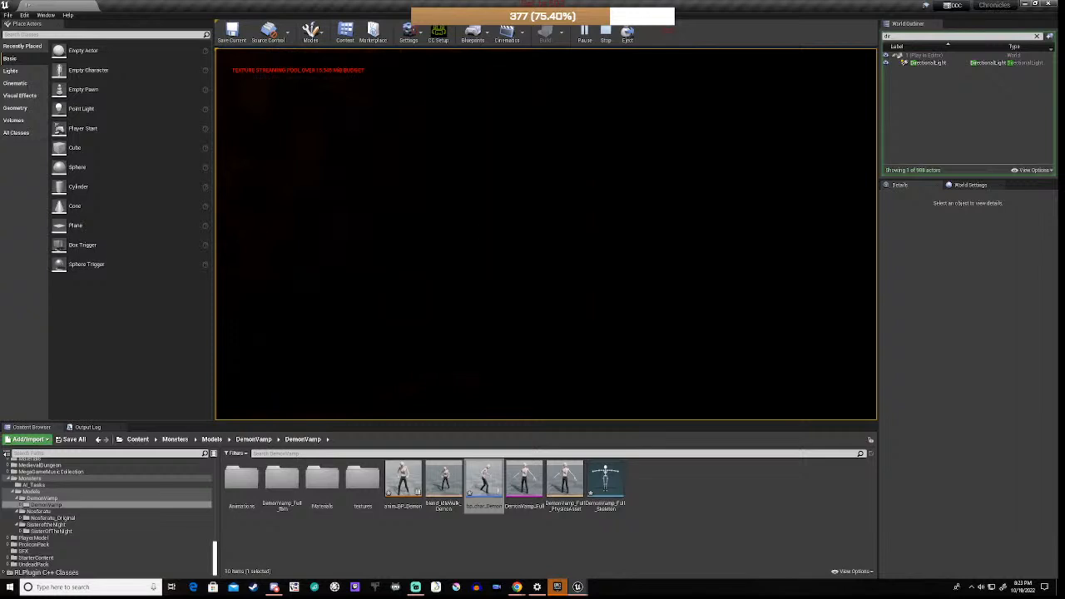
key(Escape)
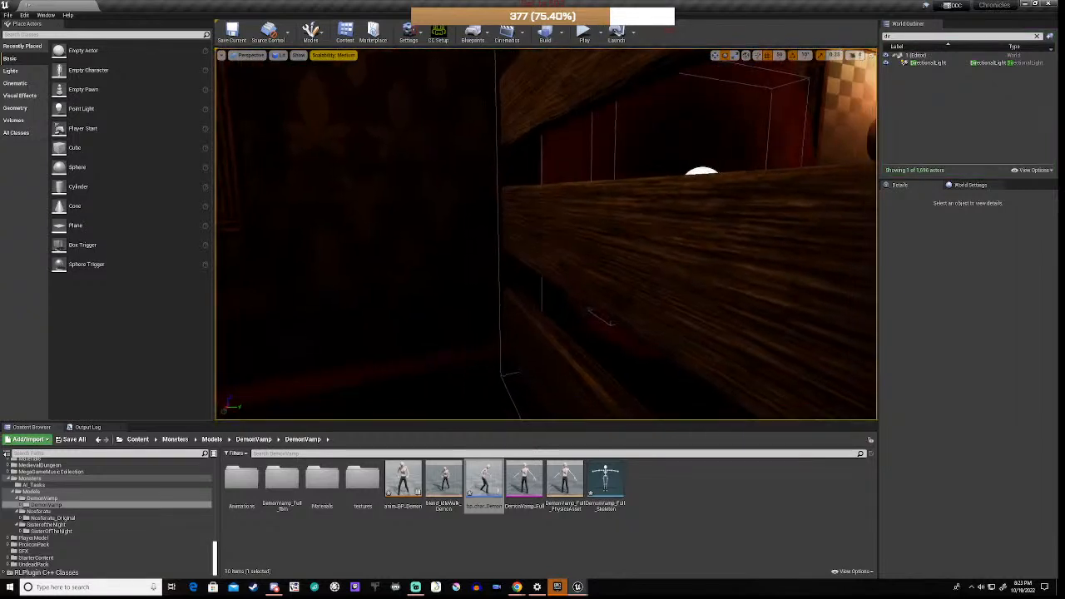
Step: Select bp_Teleporter4, clear the Outliner search, and open bp_Teleporter for editing
right_drag(546, 234, 565, 277)
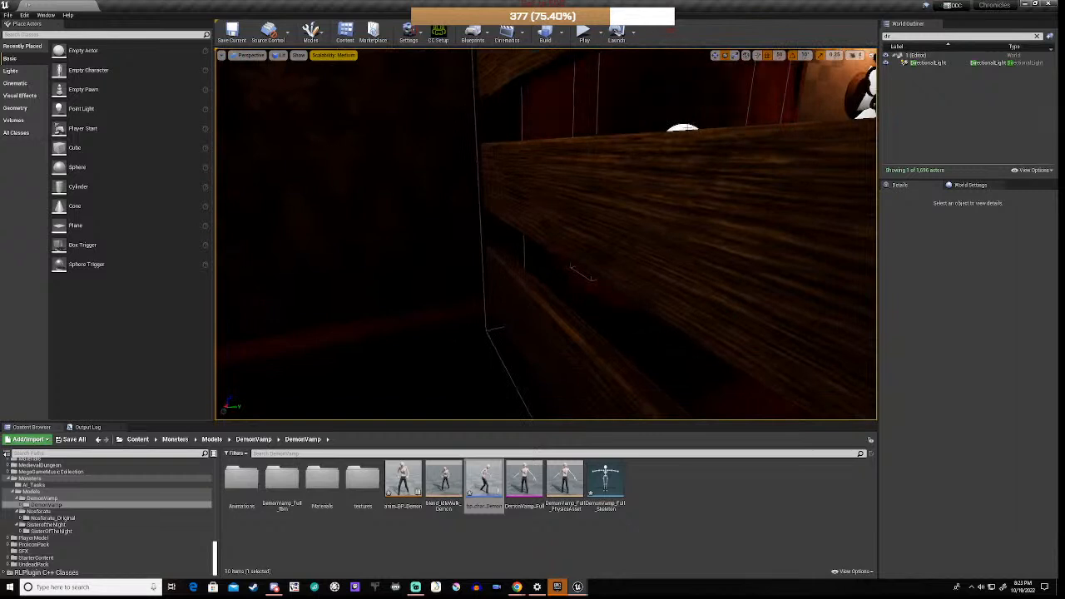
click(572, 267)
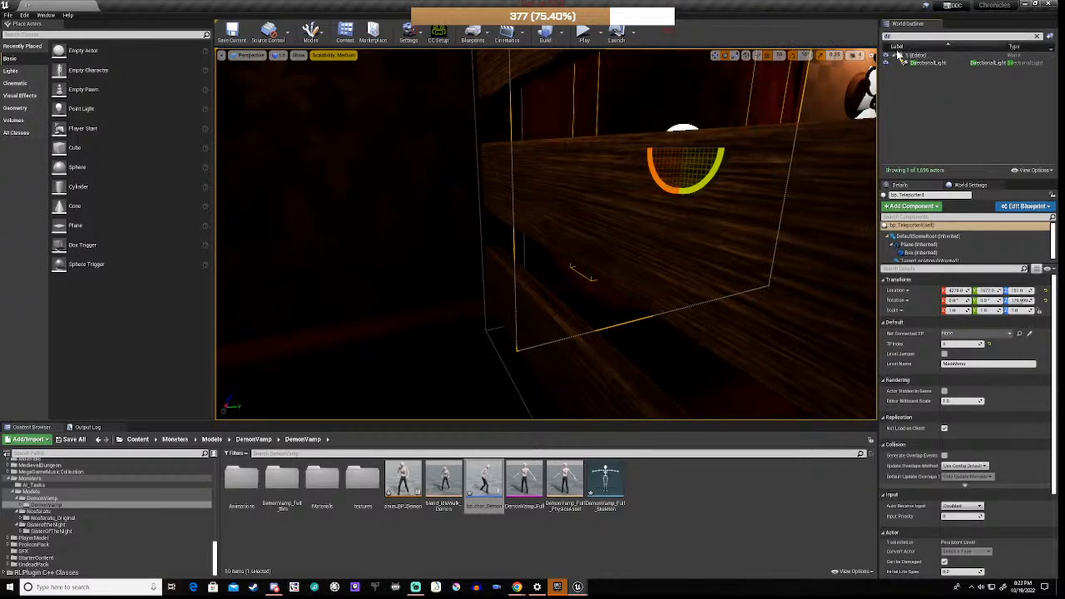
key(BackSpace)
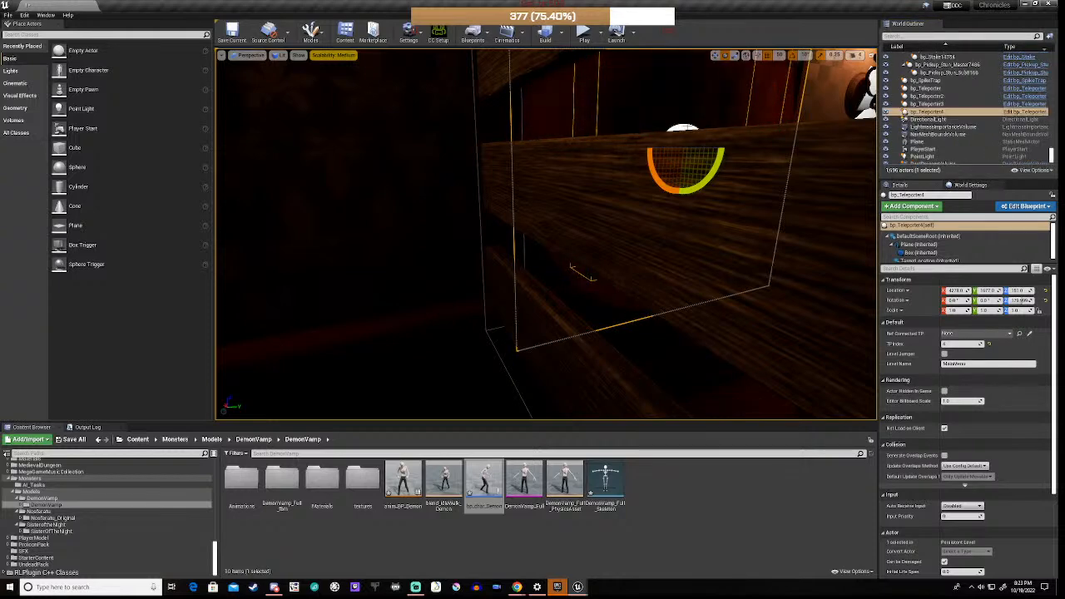
click(1021, 113)
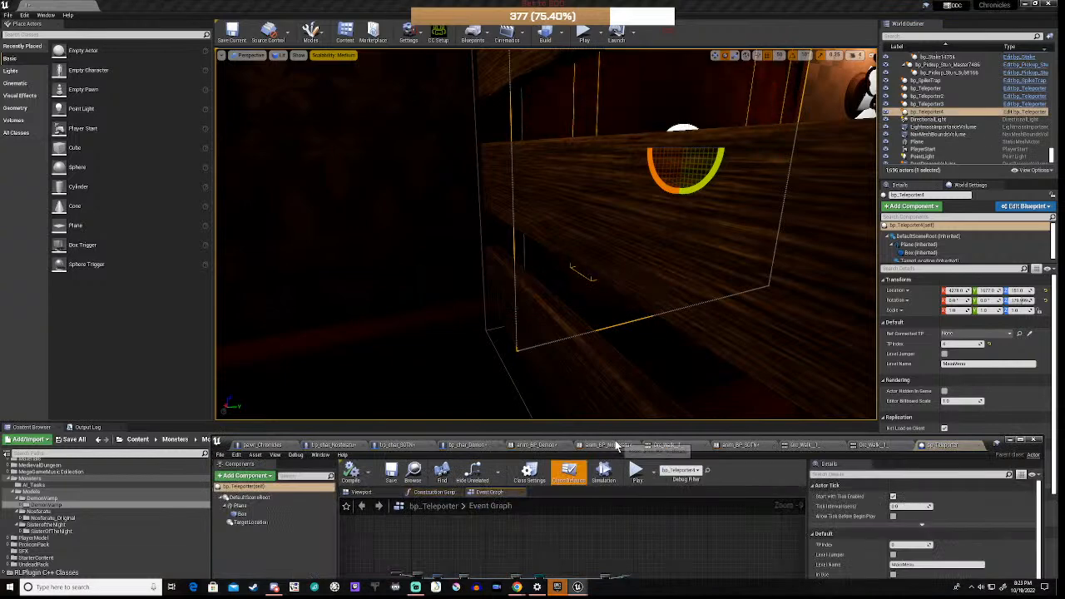
Step: Find the Plane component's material and open mat_RenderTeleport in the material editor
drag(620, 442, 678, 160)
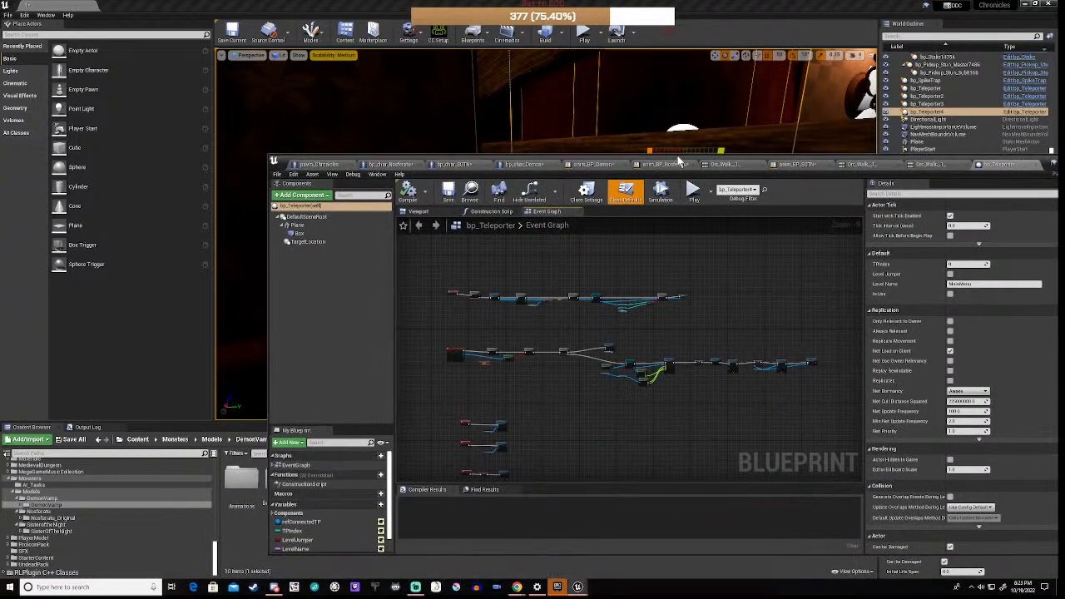
click(296, 226)
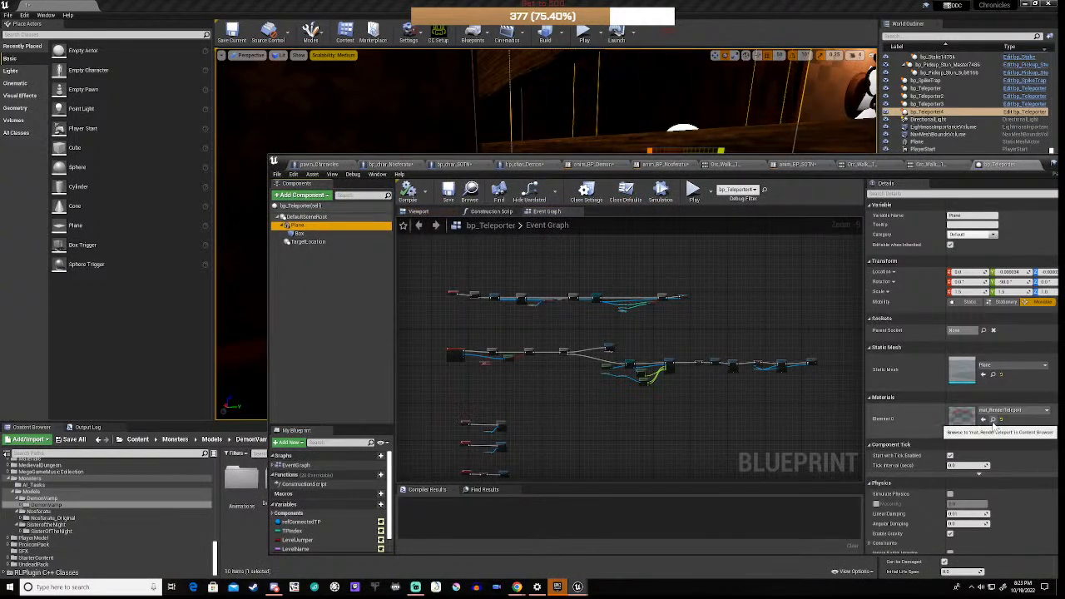
click(993, 420)
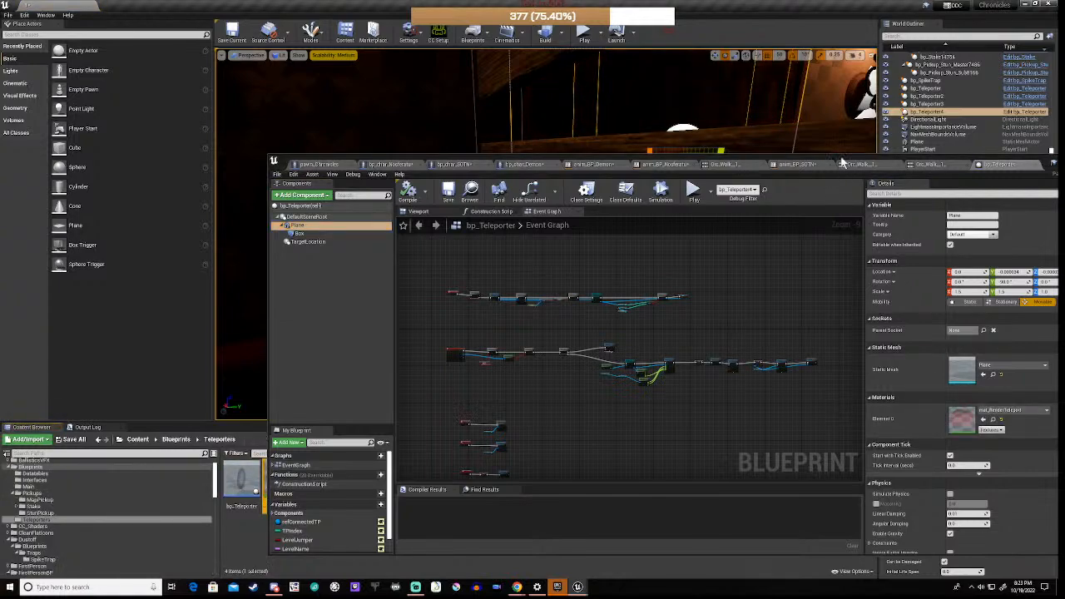
drag(843, 162, 747, 43)
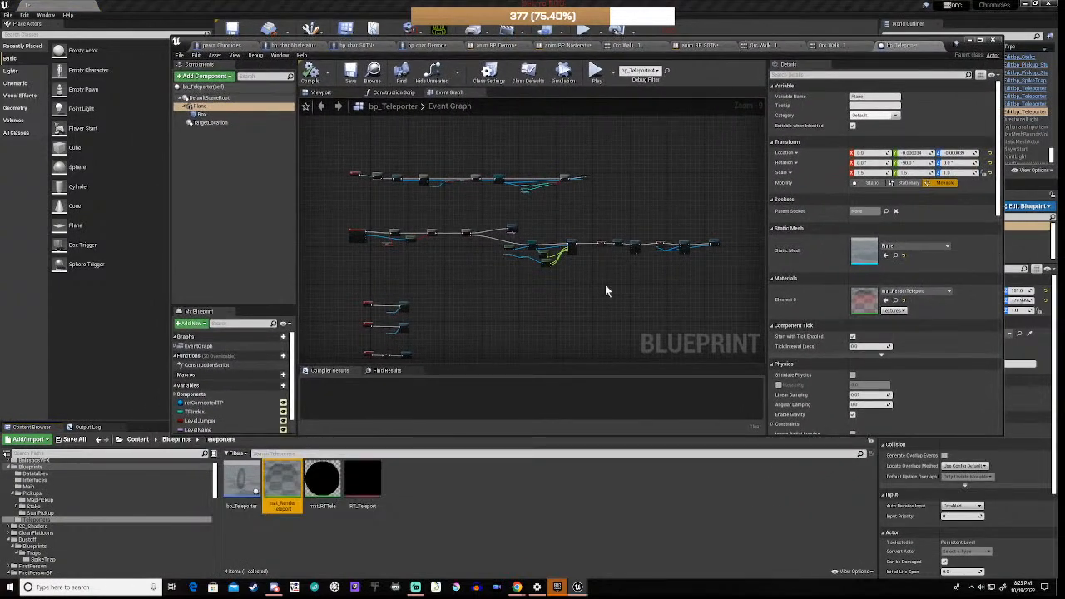
double_click(279, 481)
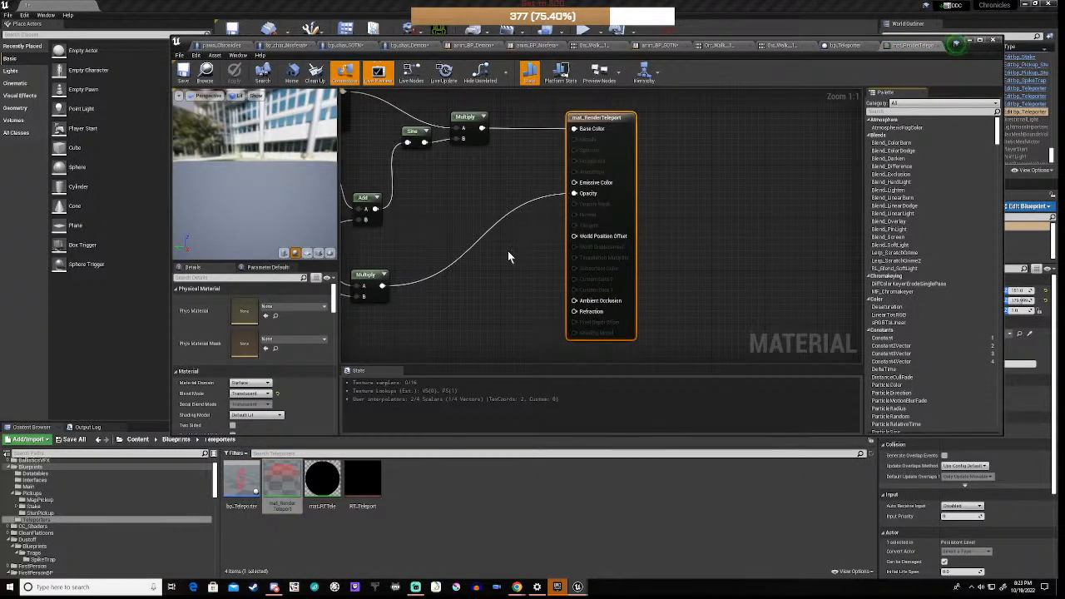
Step: Connect the colour Multiply output to Emissive Color and save the material
right_drag(510, 257, 616, 289)
right_drag(504, 275, 558, 267)
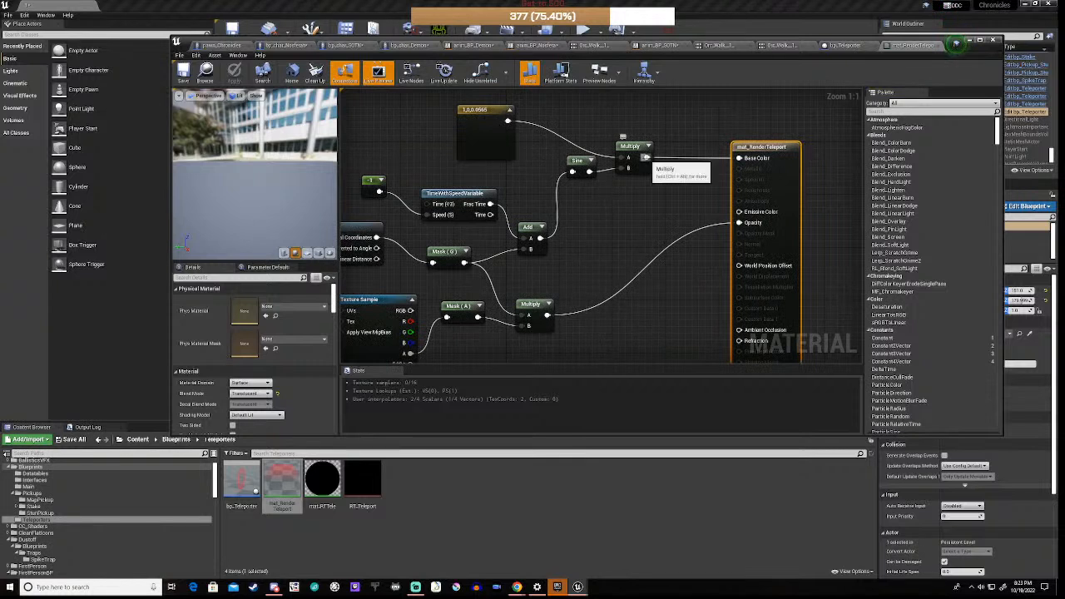
drag(646, 158, 739, 215)
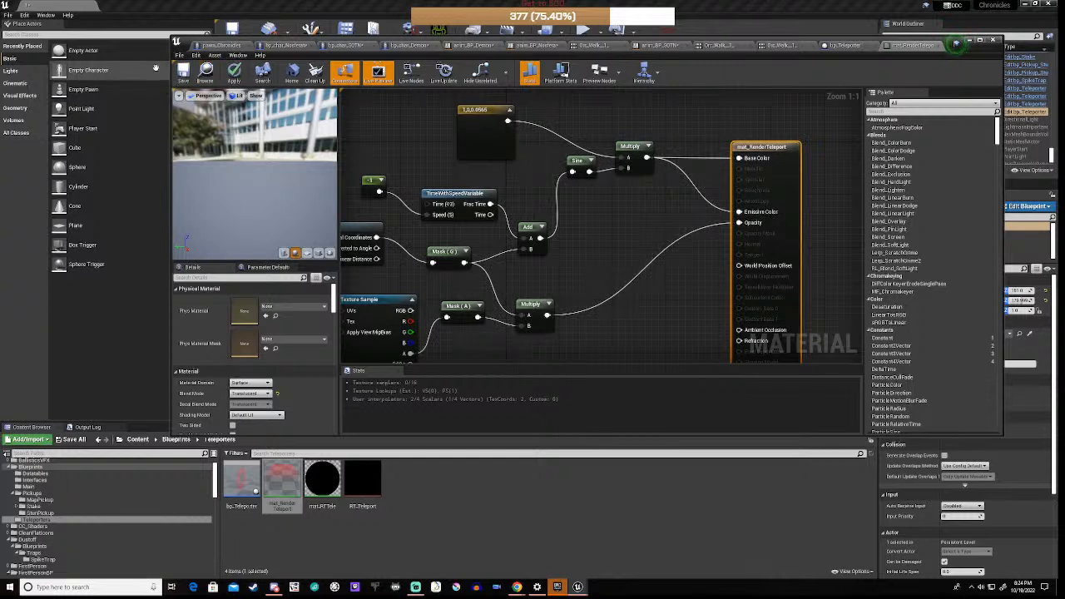
click(184, 75)
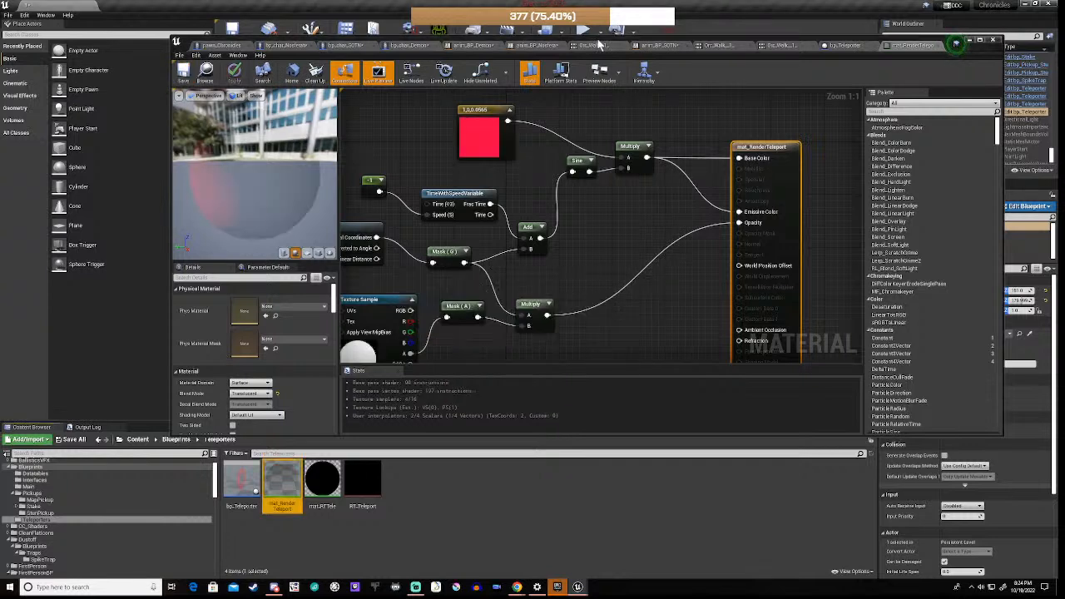
drag(598, 43, 598, 406)
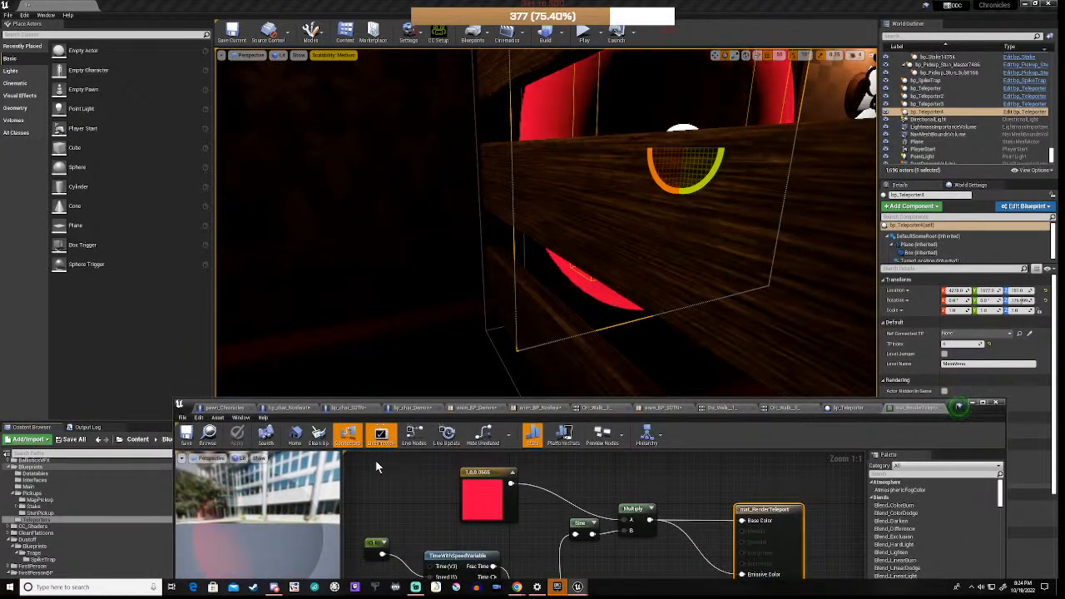
click(585, 37)
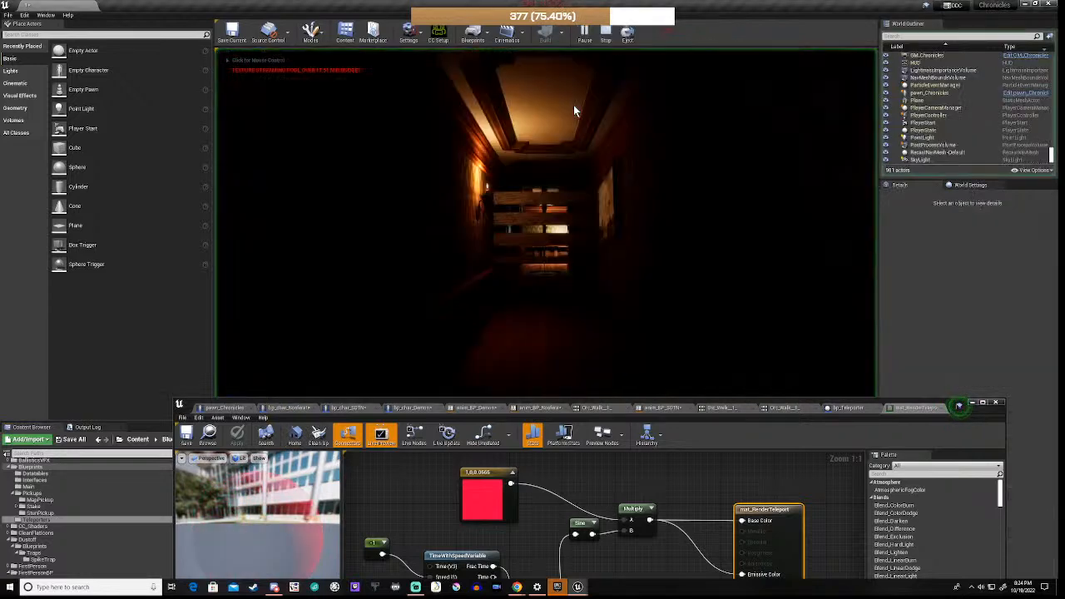
click(529, 248)
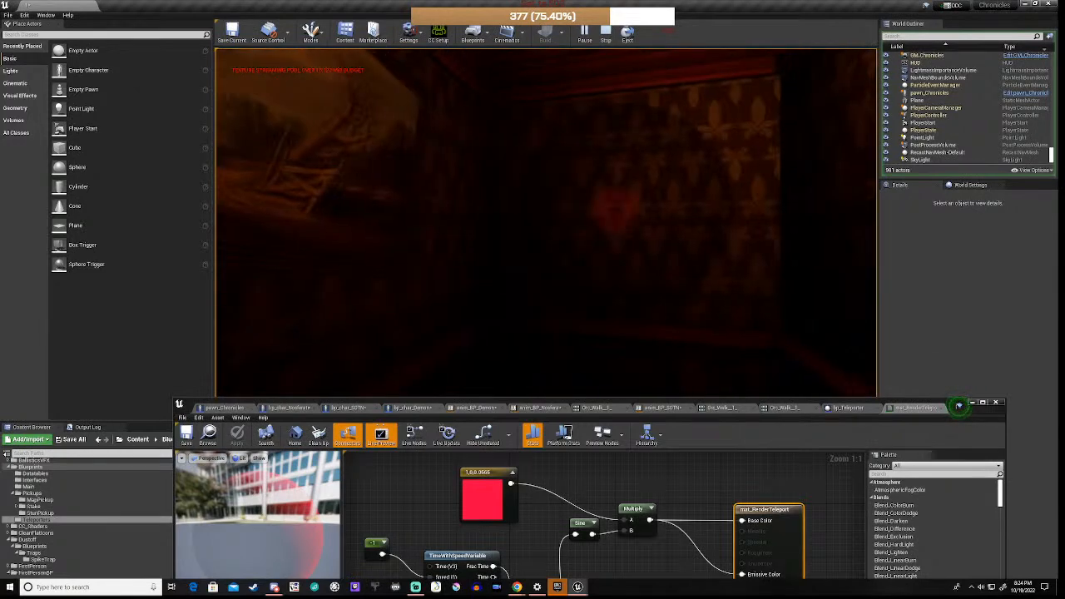
key(w)
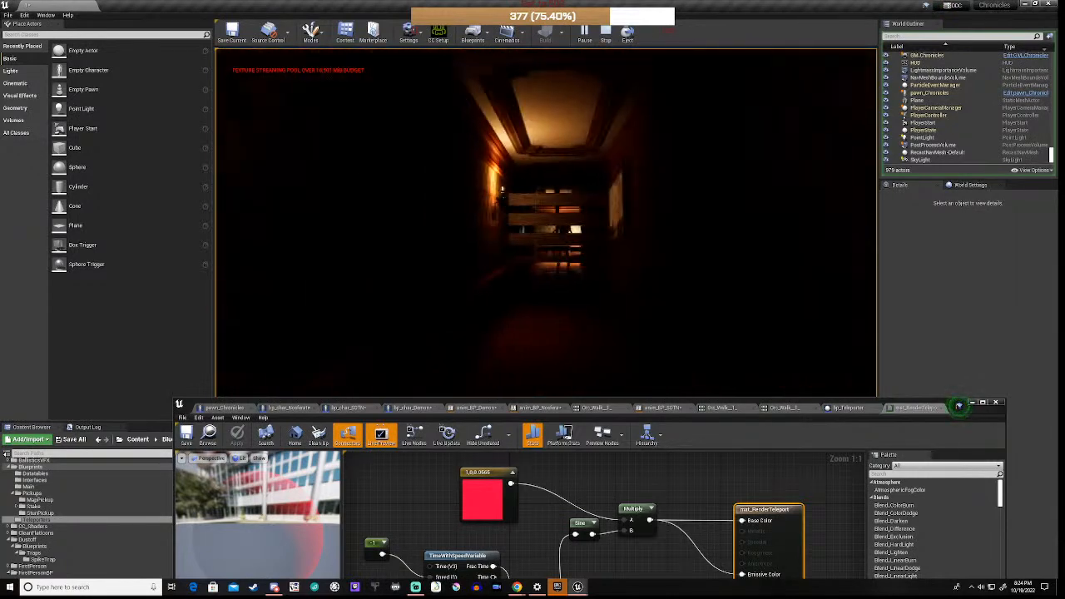
key(w)
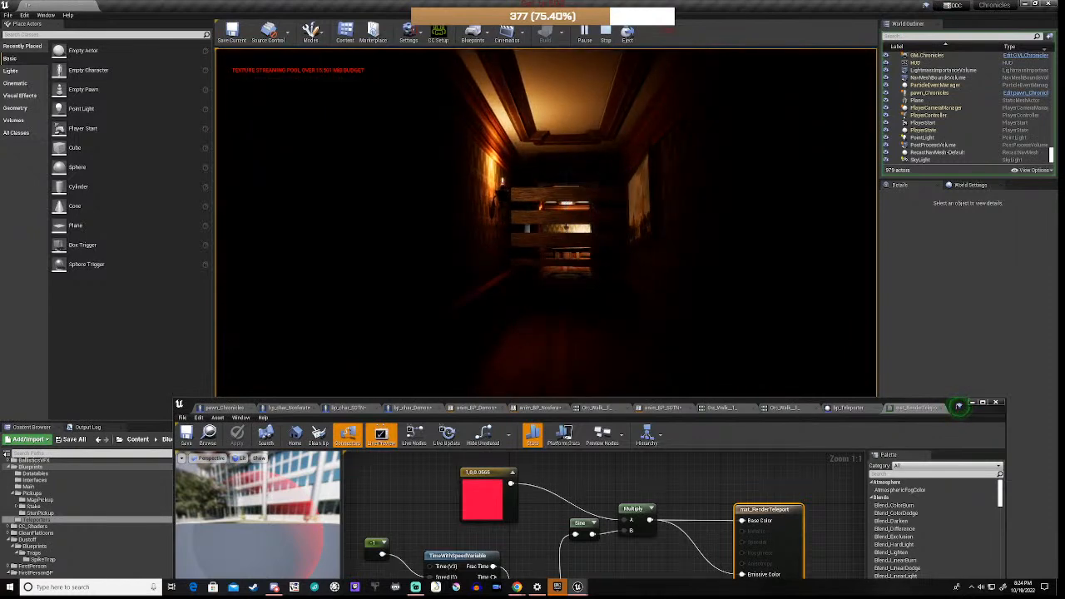
key(w)
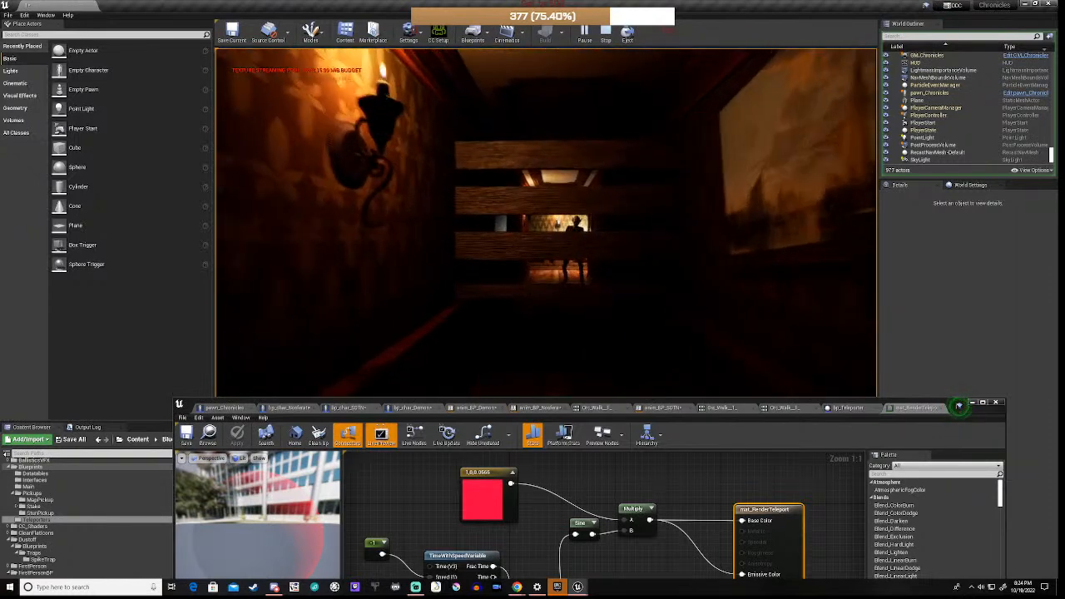
key(s)
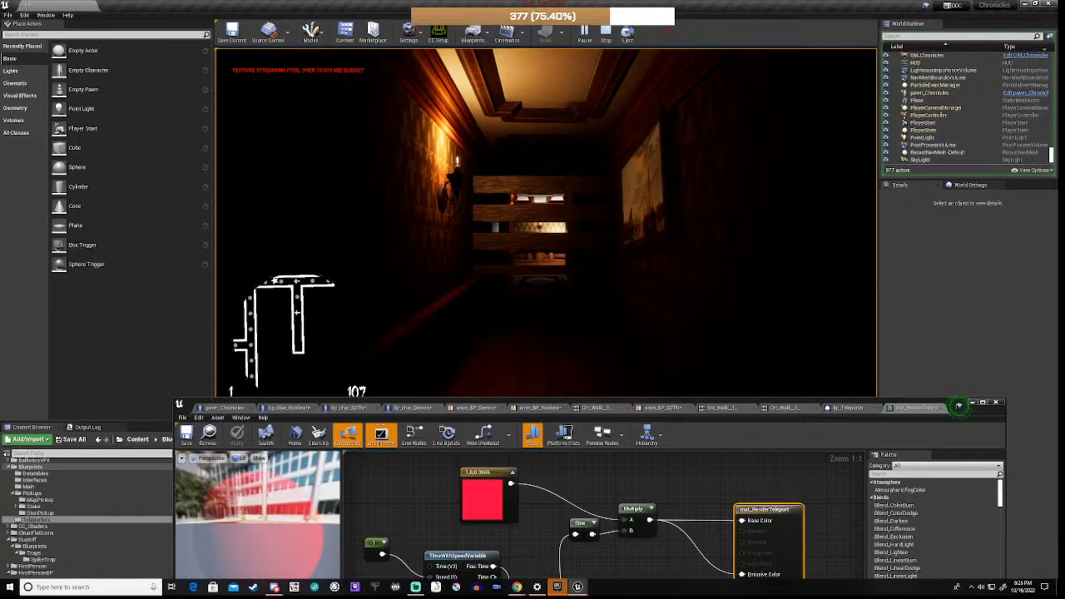
key(w)
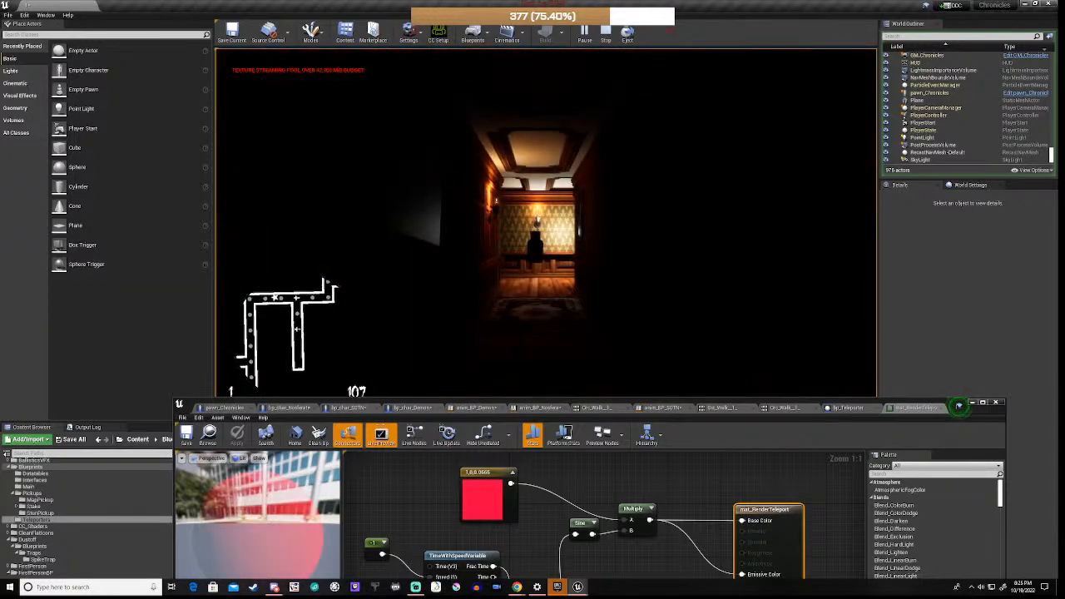
key(w)
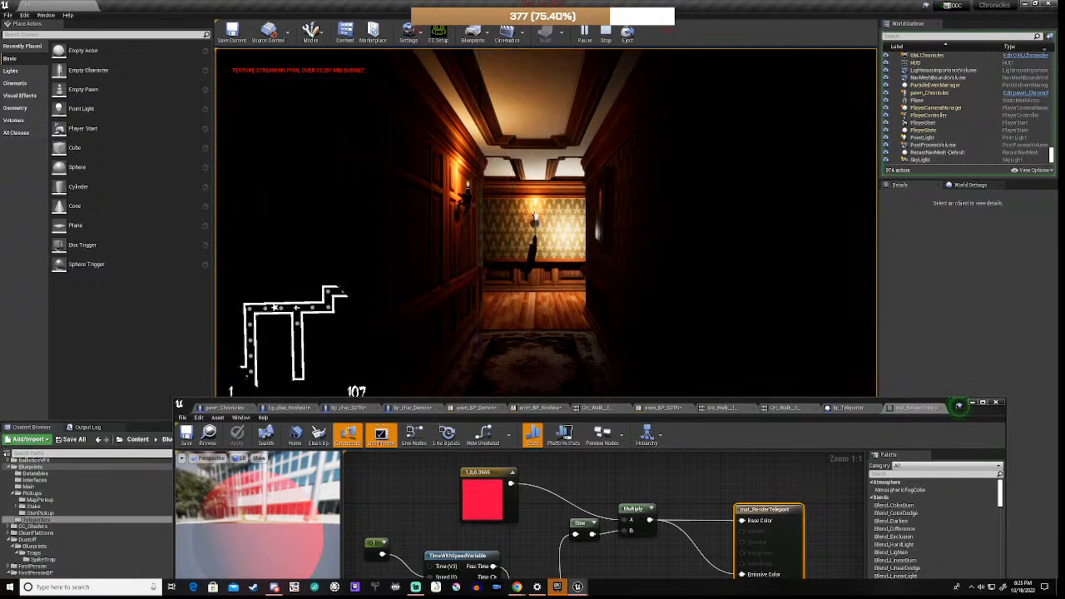
key(s)
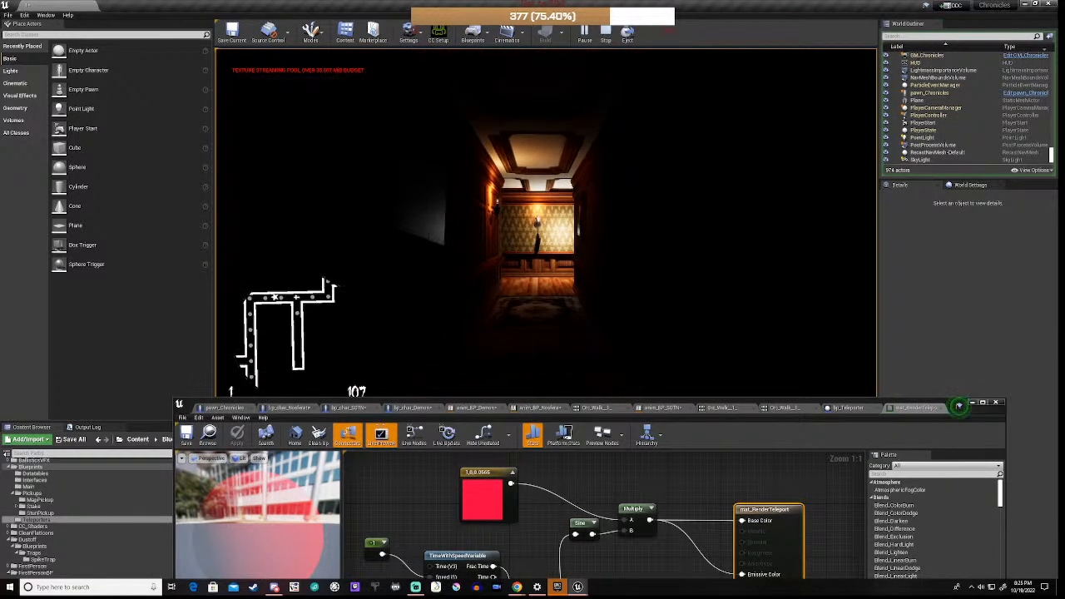
key(Escape)
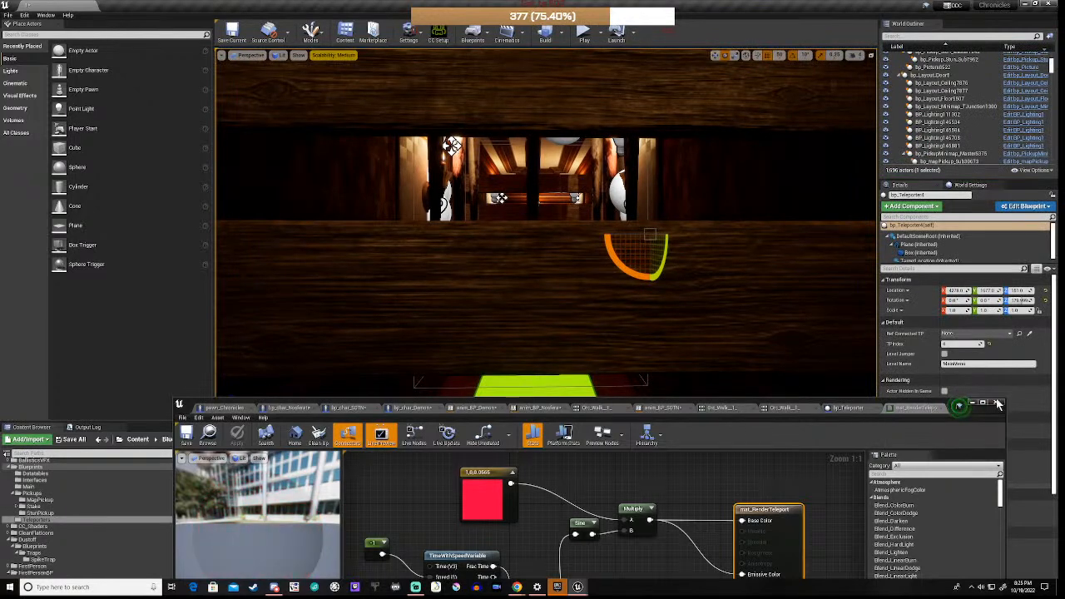
Step: Close the material editor and open the pawn_Chronicles Blueprint from the FirstPersonBP folder
click(998, 402)
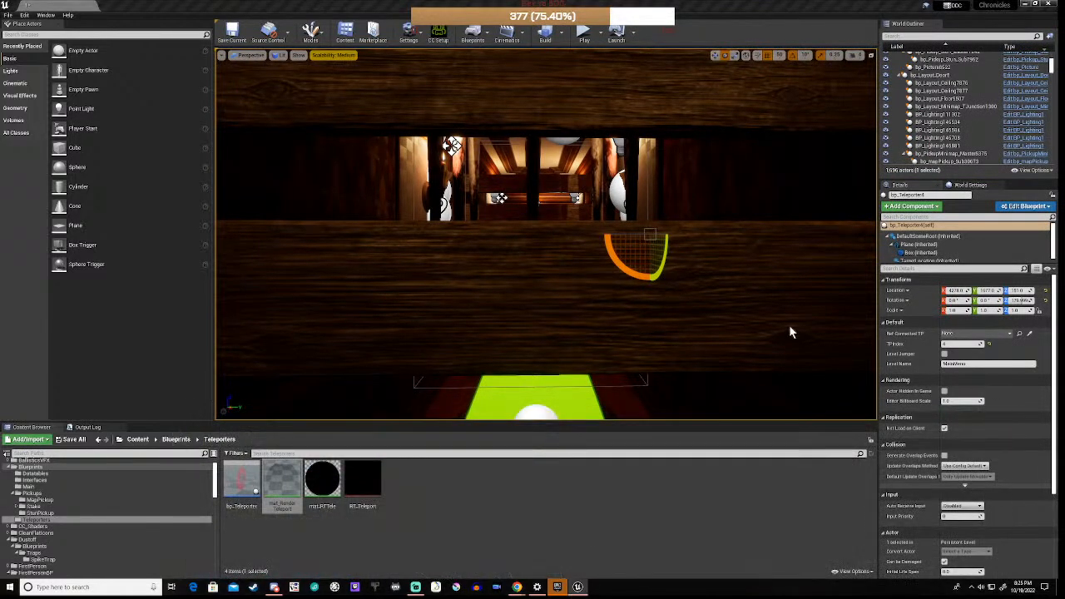
scroll(55, 511, down, 3)
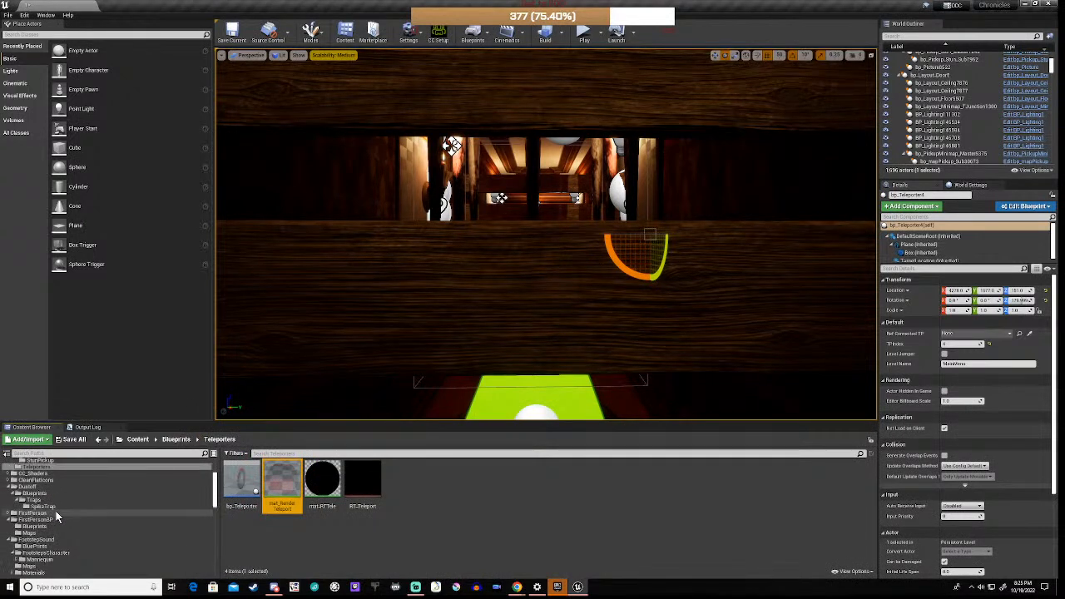
click(35, 526)
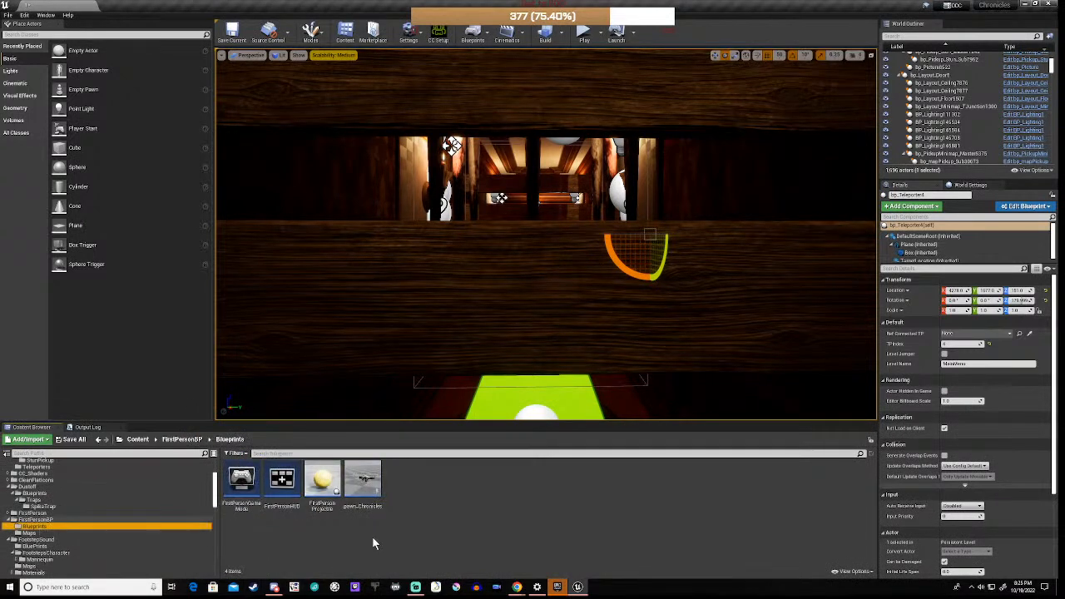
double_click(367, 481)
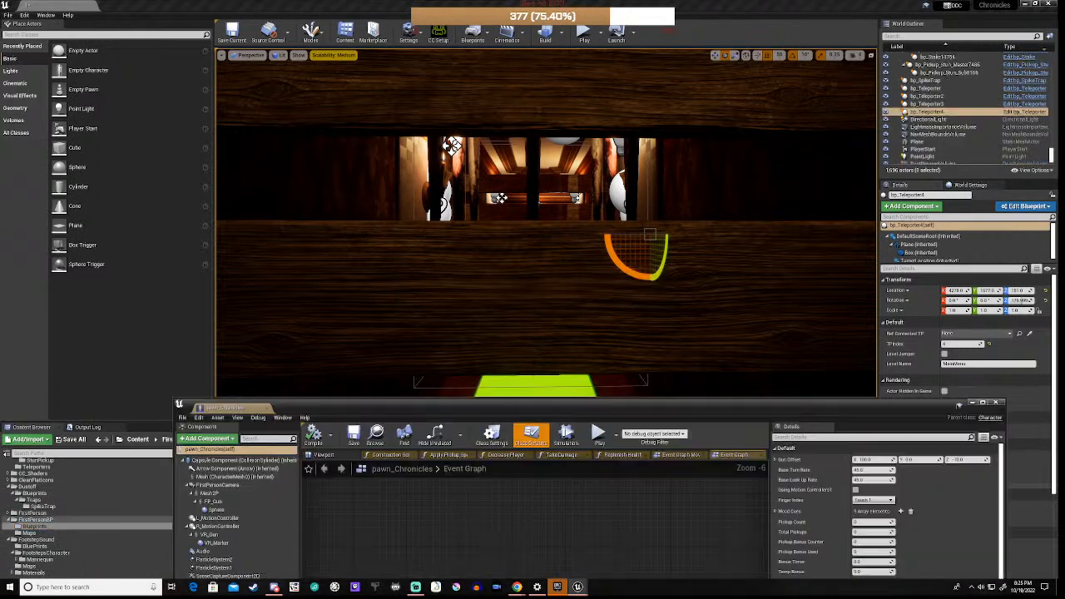
drag(611, 407, 659, 173)
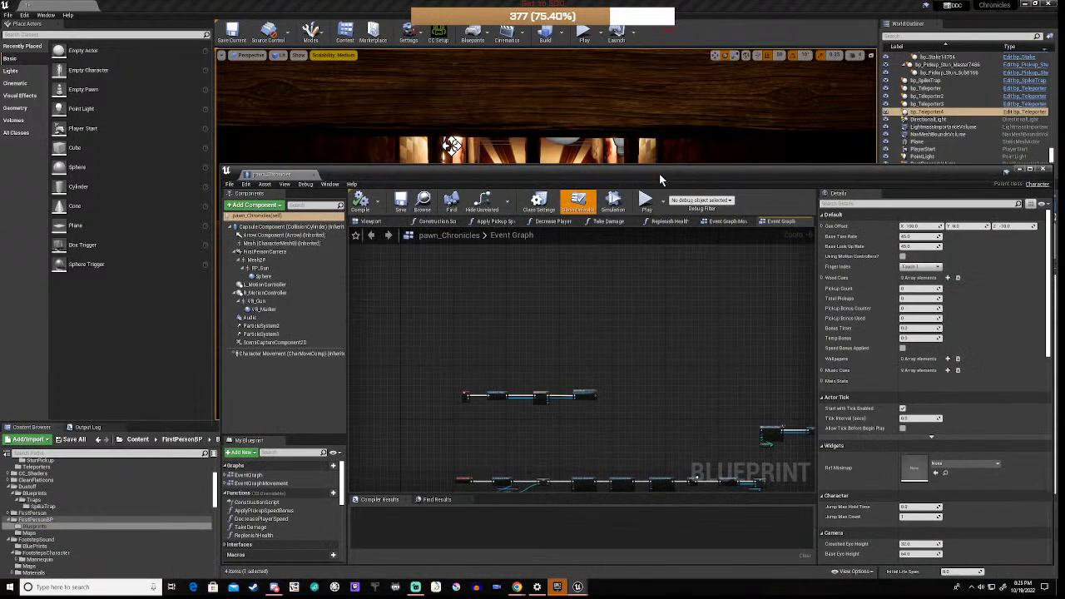
Step: Open the Take Damage function graph and pan to its Set nodes
right_drag(503, 454, 535, 311)
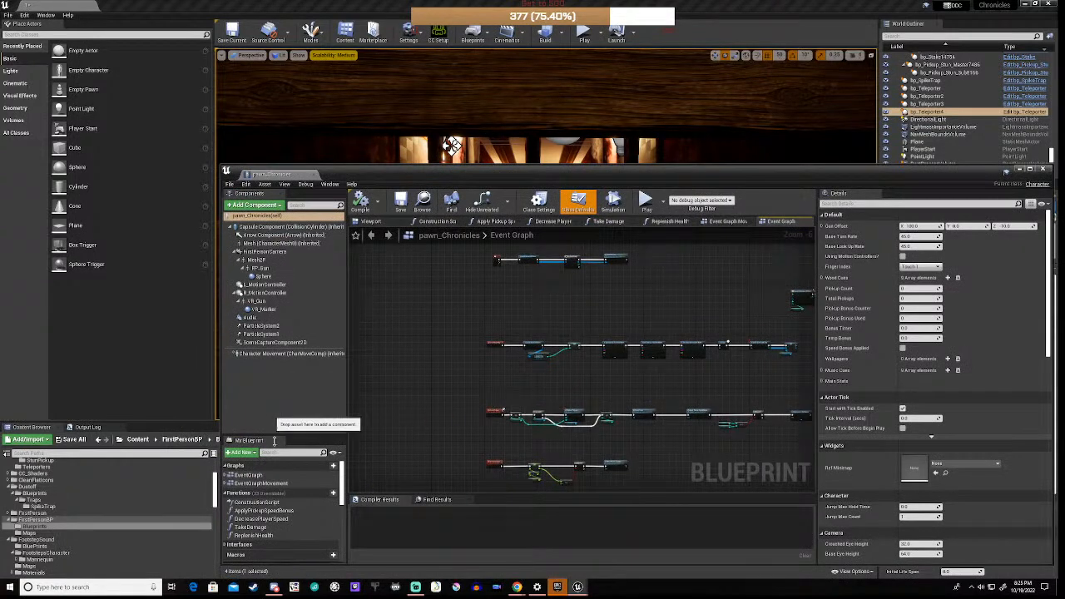
scroll(275, 513, down, 2)
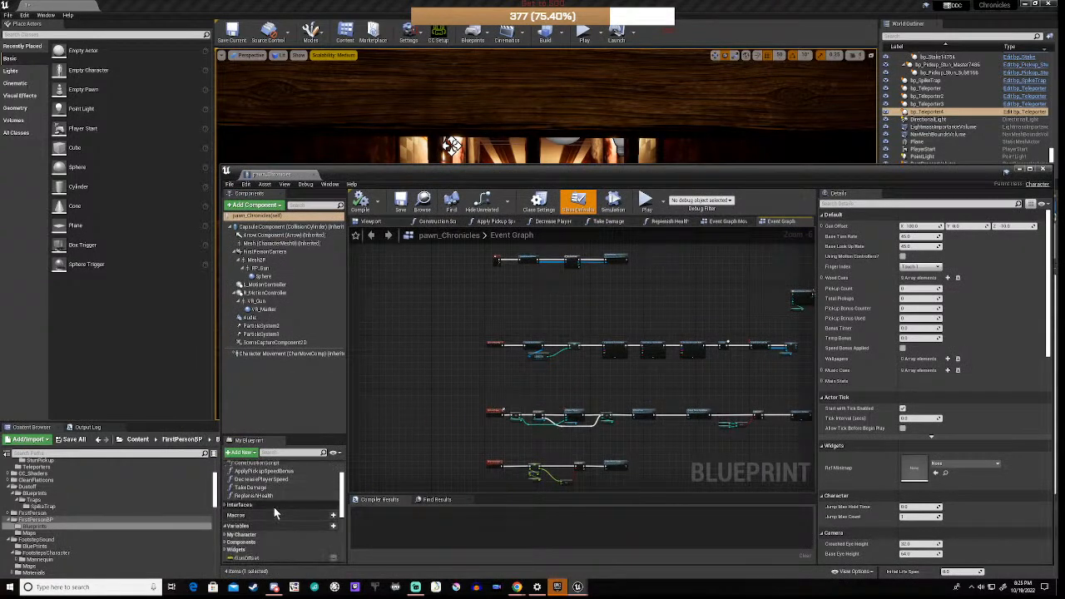
double_click(257, 487)
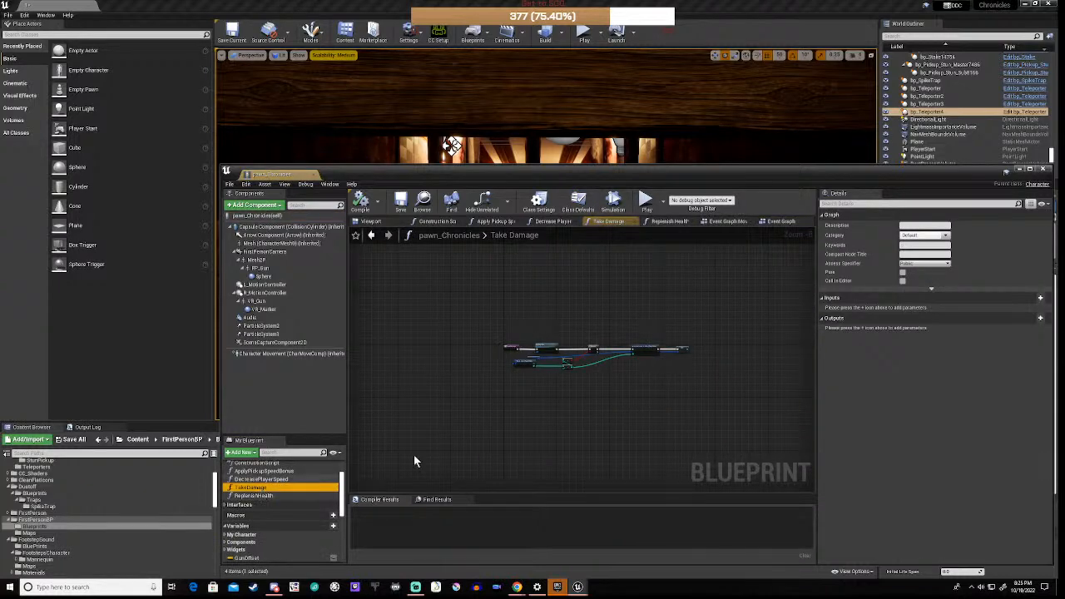
scroll(556, 369, up, 5)
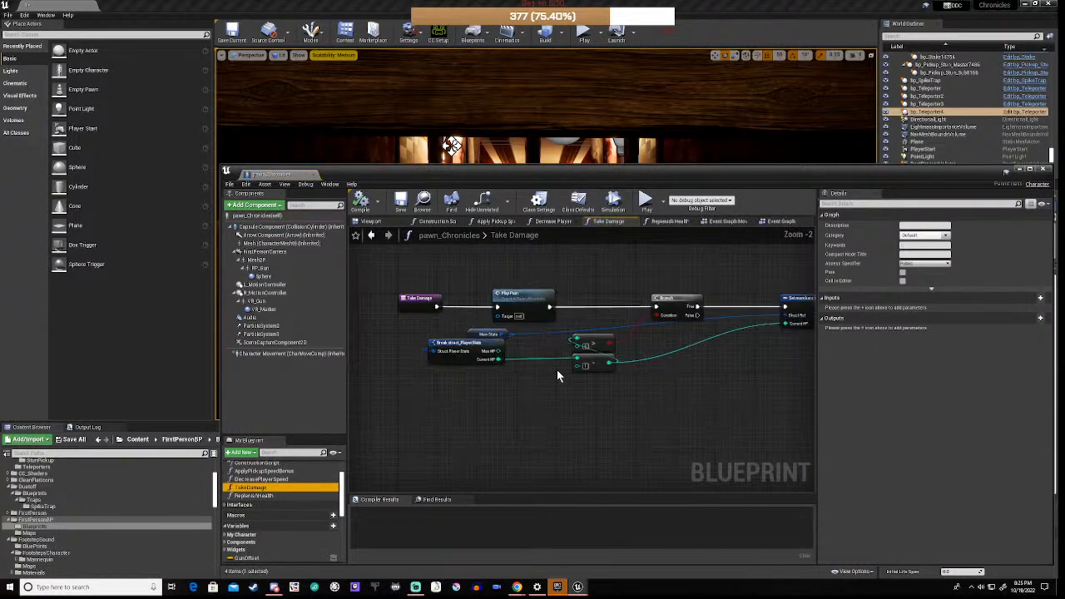
right_drag(724, 375, 511, 392)
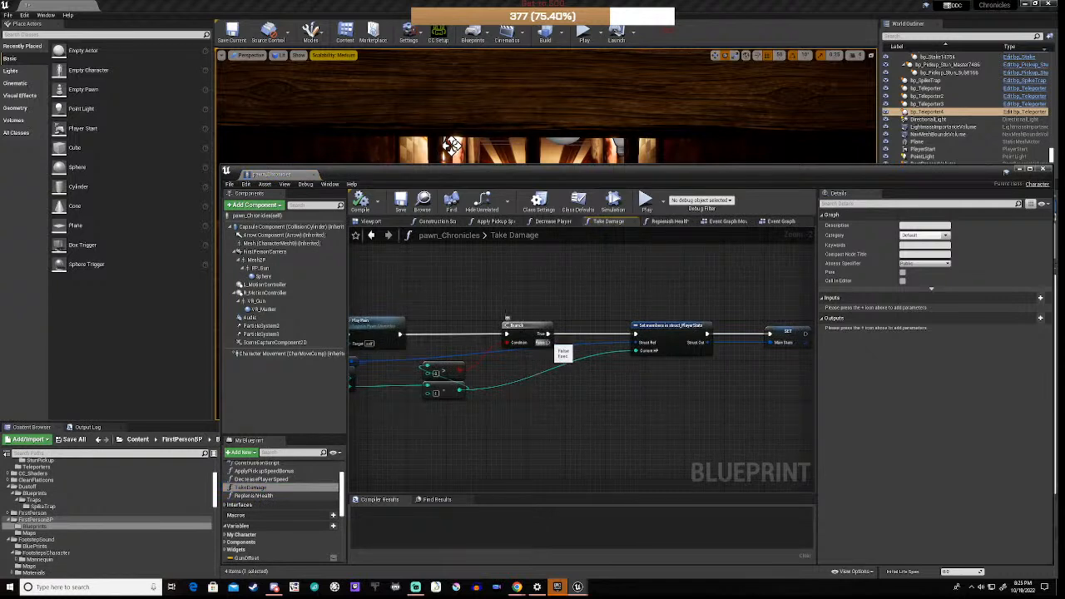
Step: Pull a new action off the Branch False output and search 'restar', then 'set'
drag(543, 342, 611, 448)
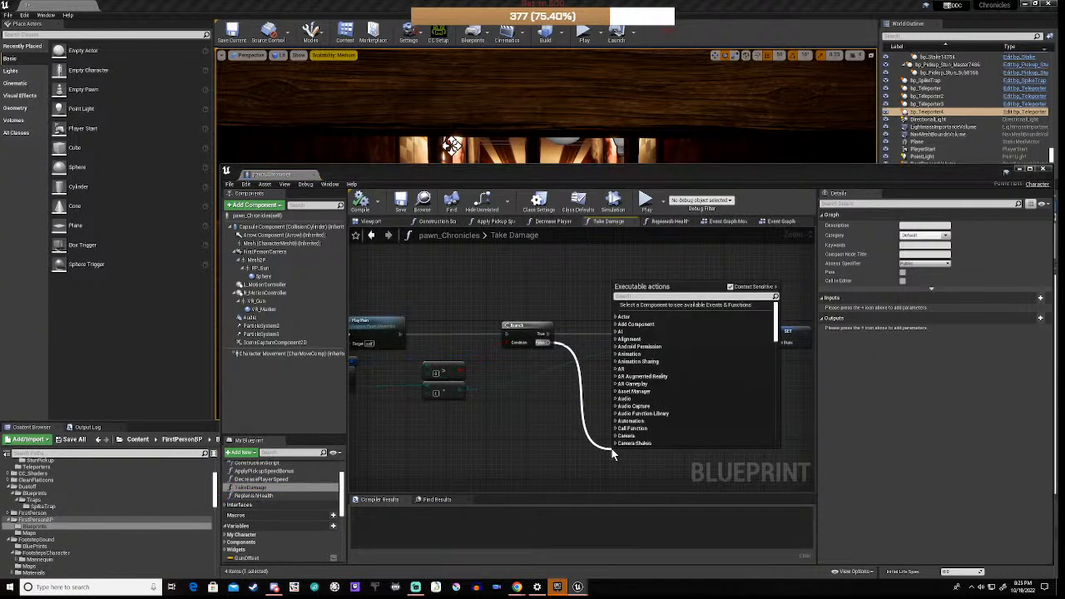
text(rest)
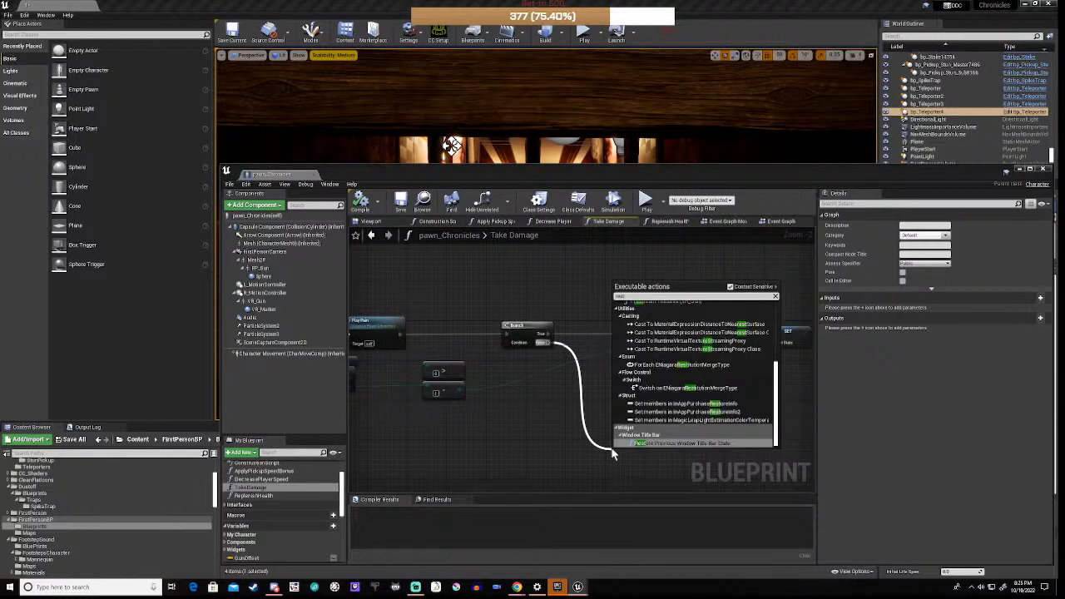
text(ar)
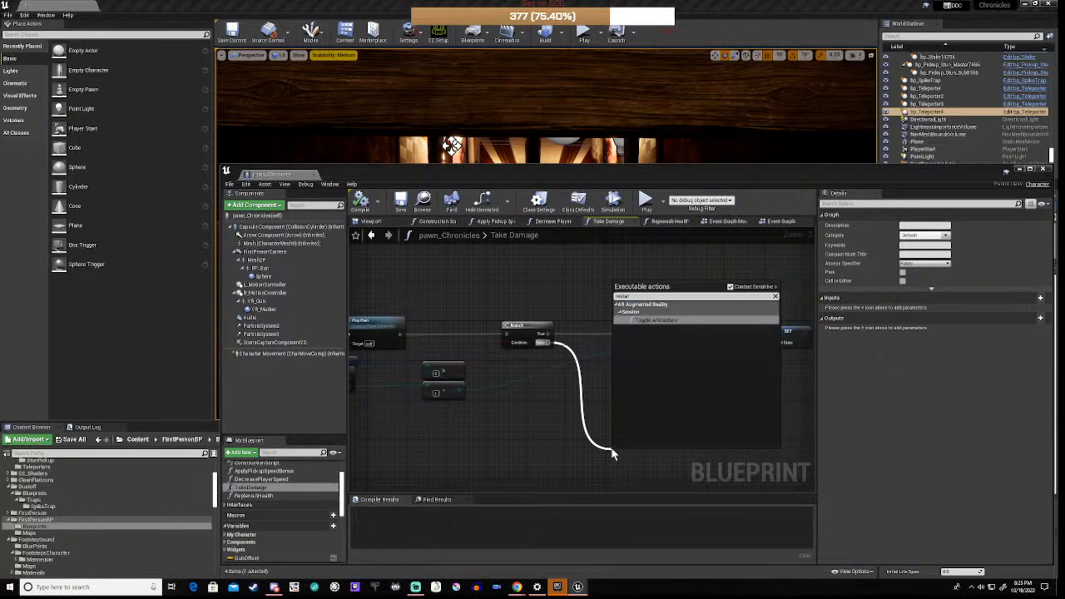
key(BackSpace)
key(BackSpace)
key(BackSpace)
key(BackSpace)
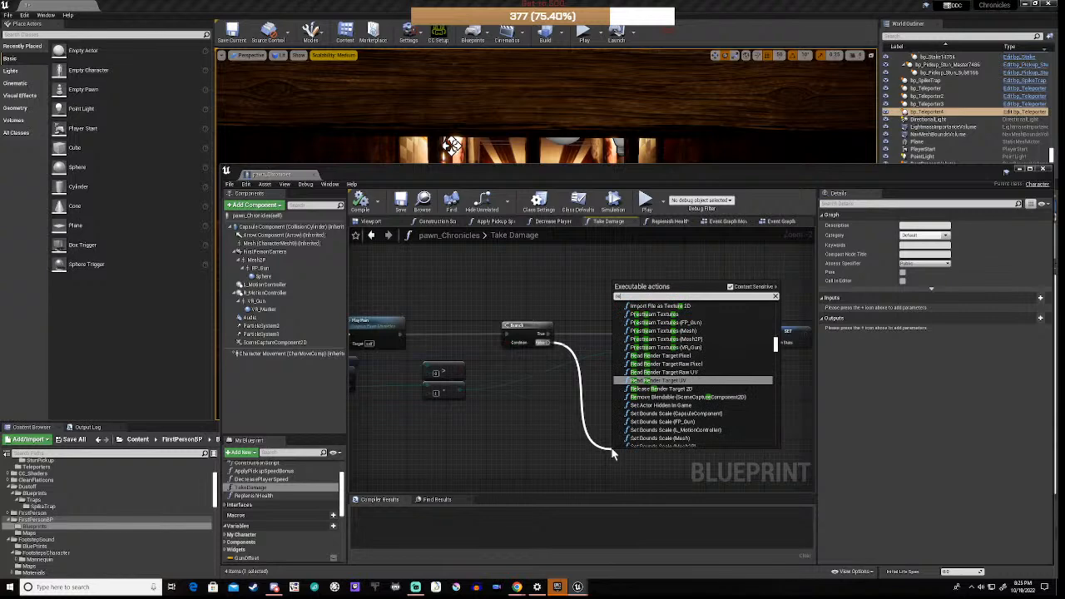
text(set)
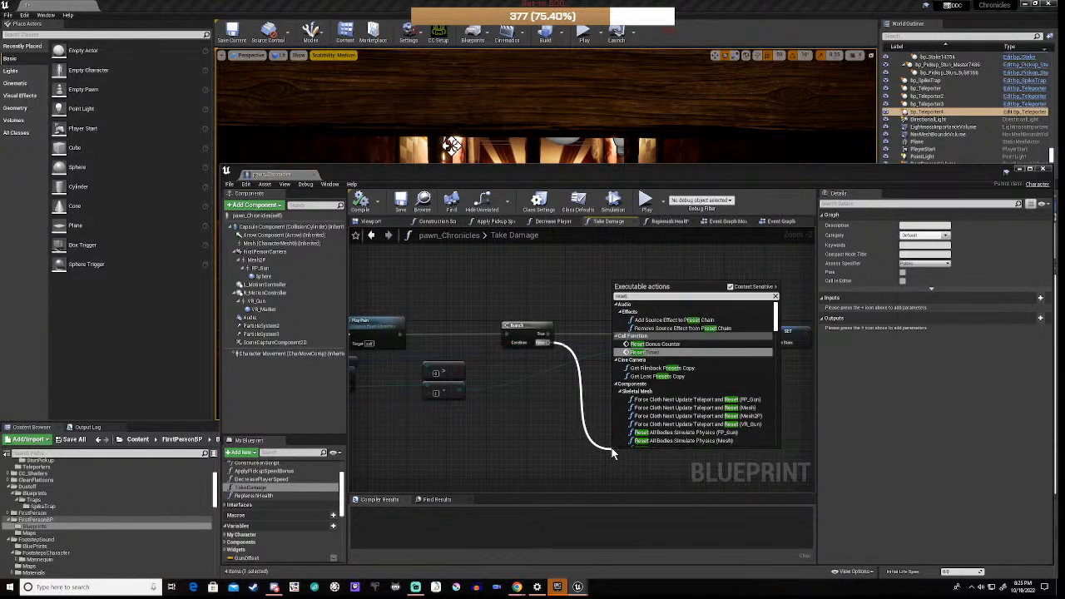
scroll(689, 396, down, 3)
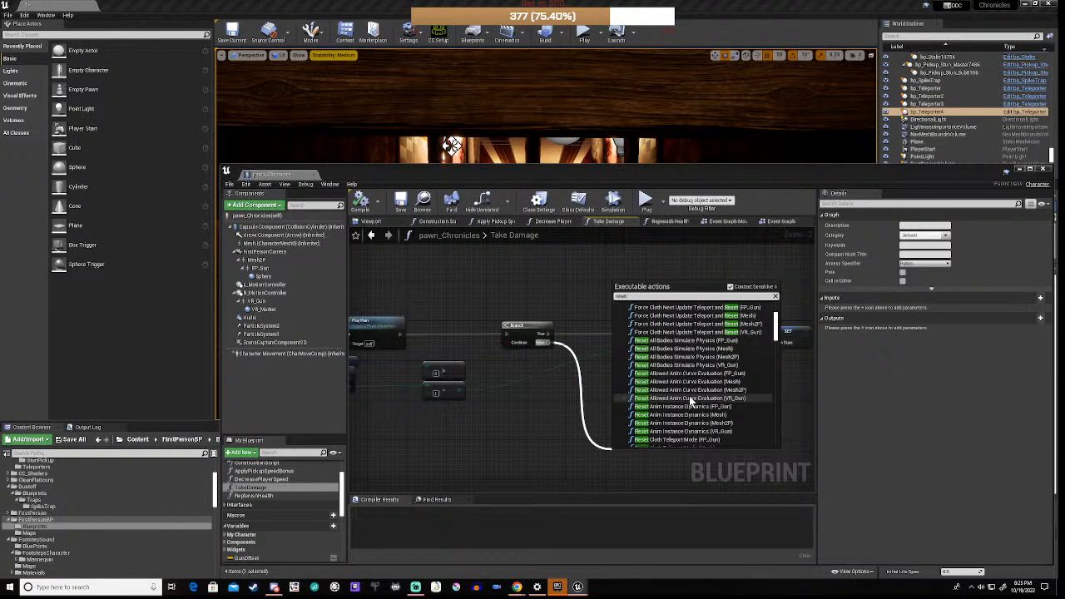
drag(782, 334, 780, 311)
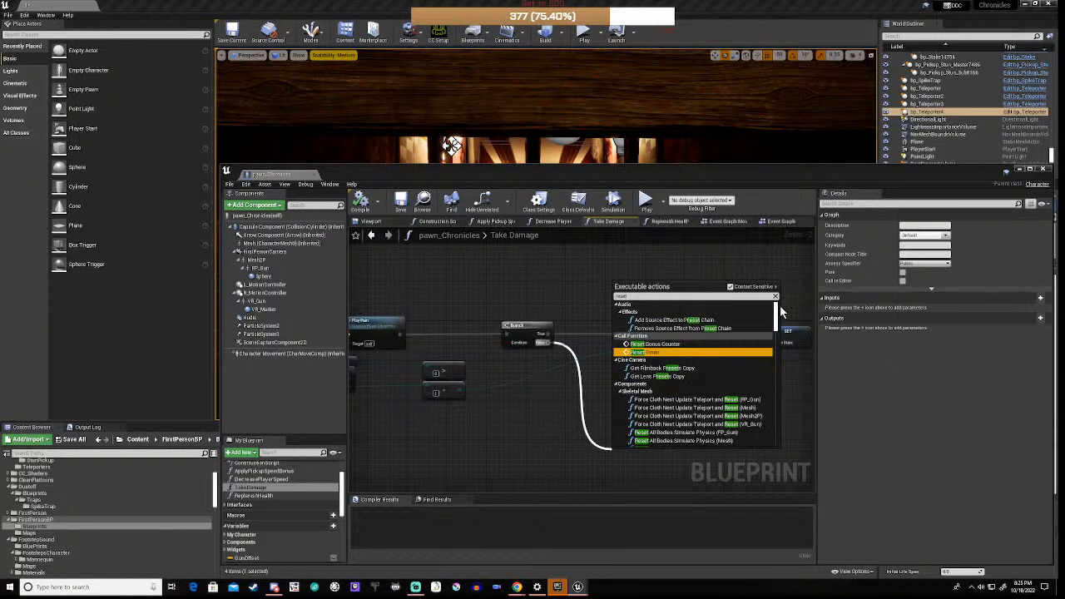
drag(781, 311, 785, 456)
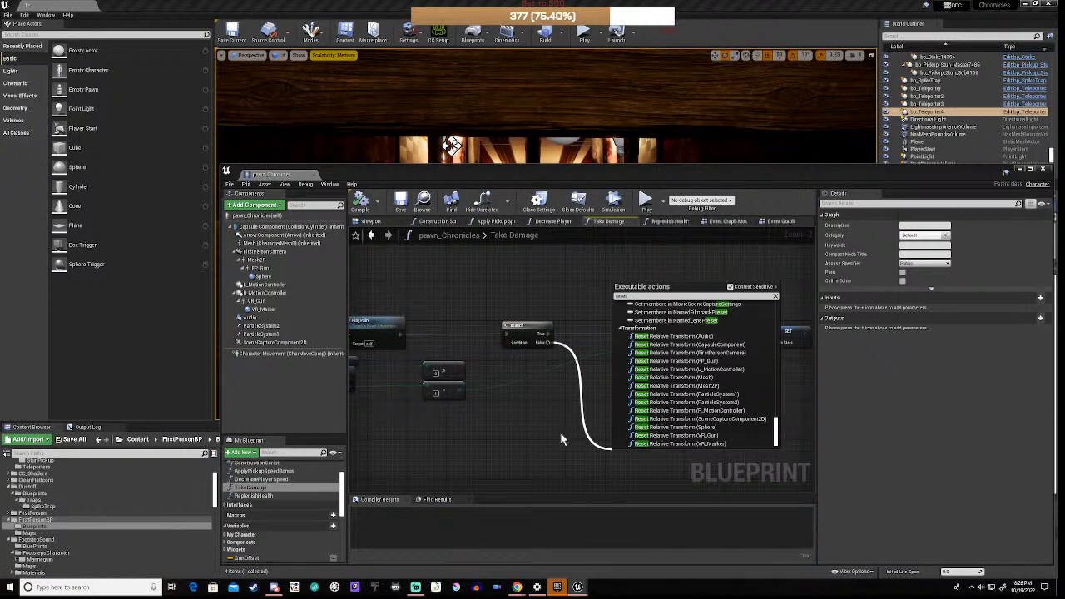
Step: Search 'level' from the Branch False output and add an Open Level (by Name) node
click(540, 418)
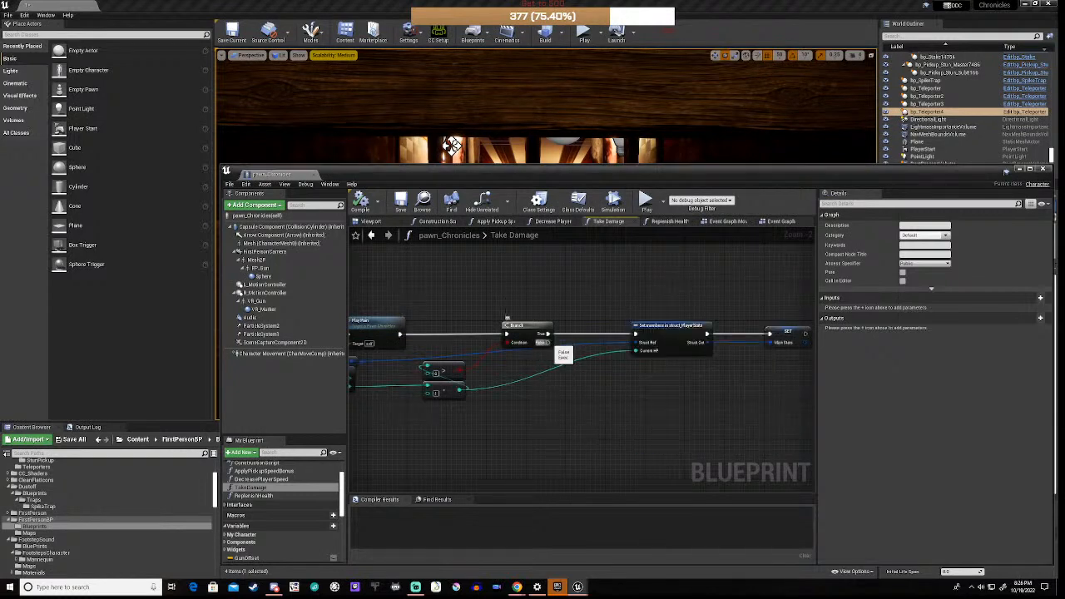
drag(542, 342, 583, 409)
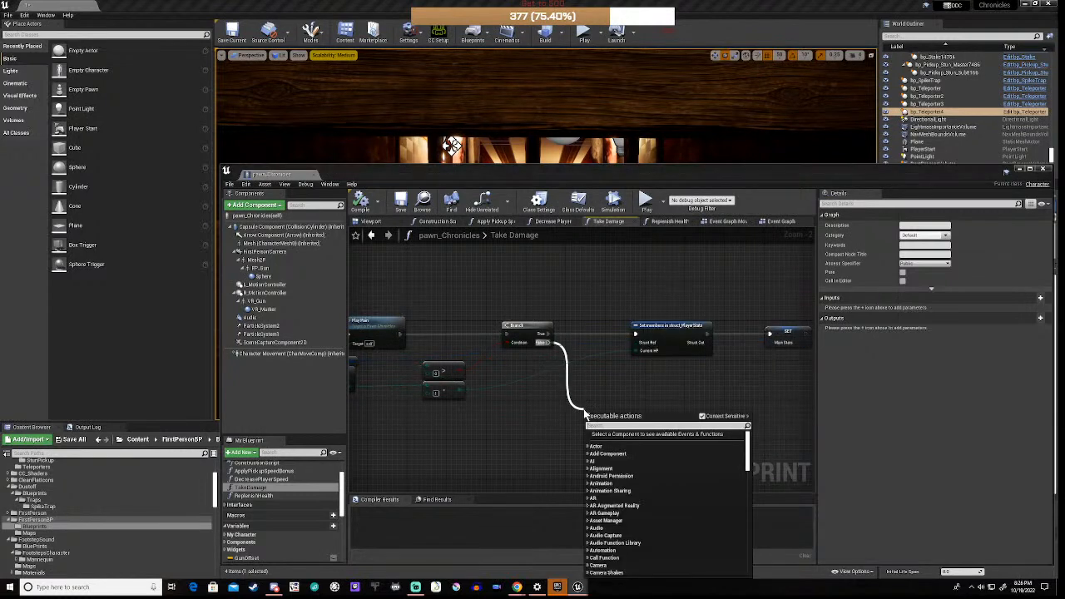
text(level)
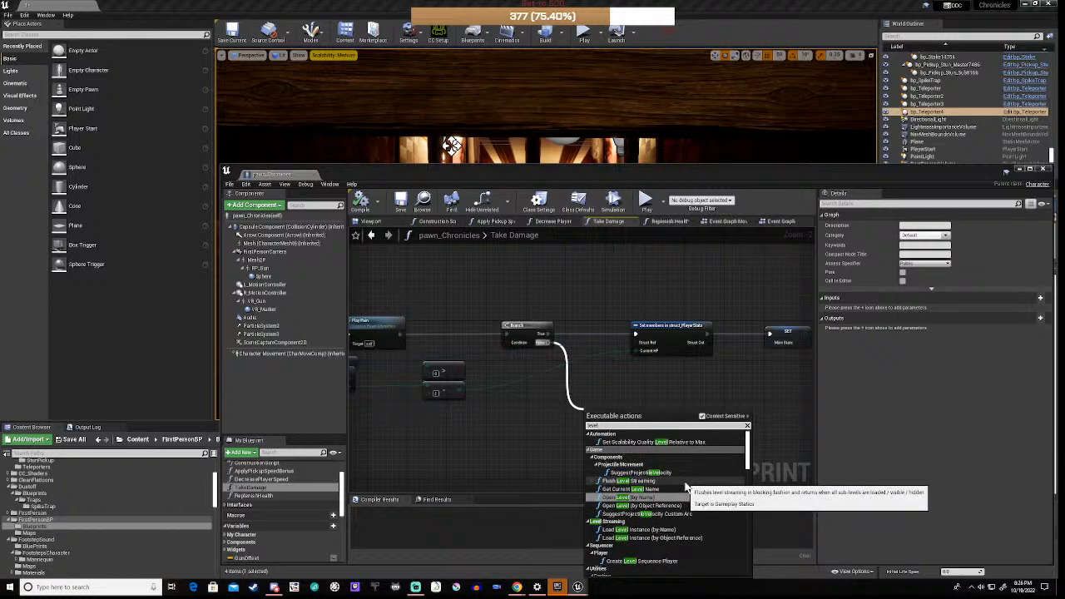
scroll(686, 486, down, 10)
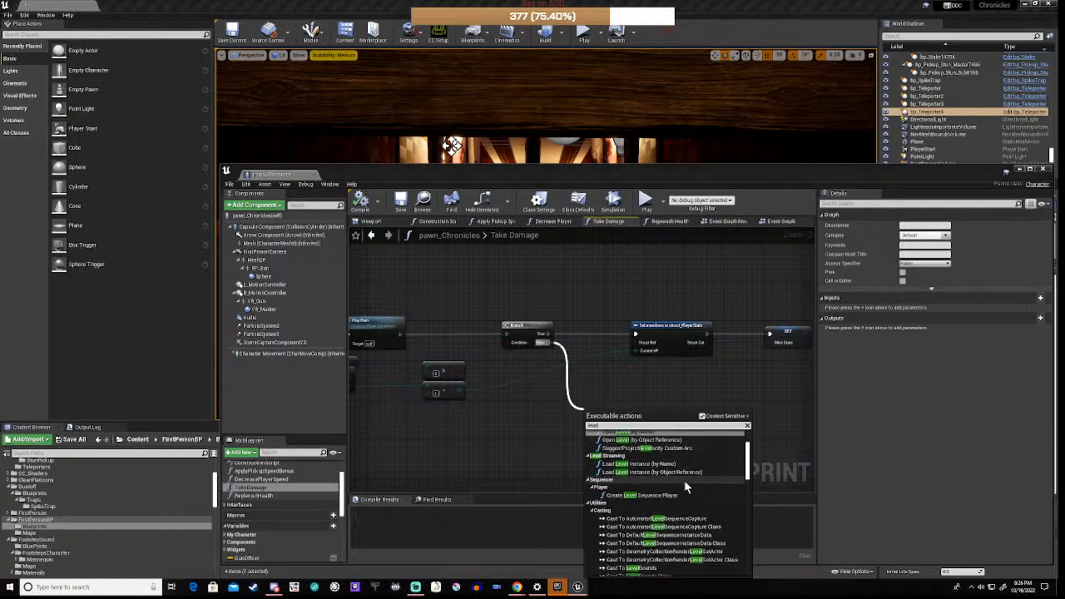
scroll(685, 487, down, 10)
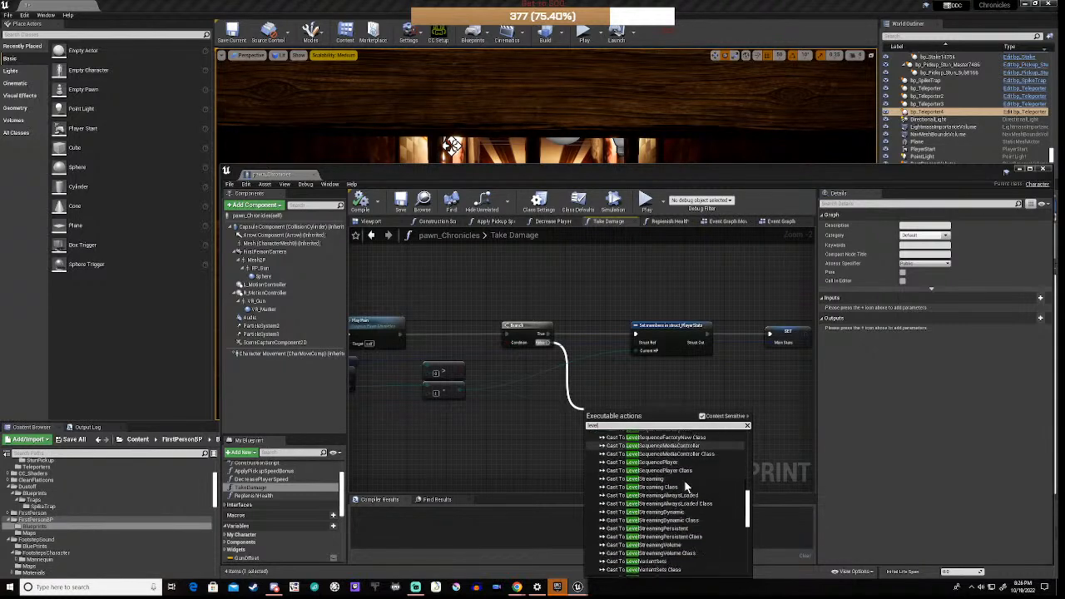
scroll(686, 486, down, 8)
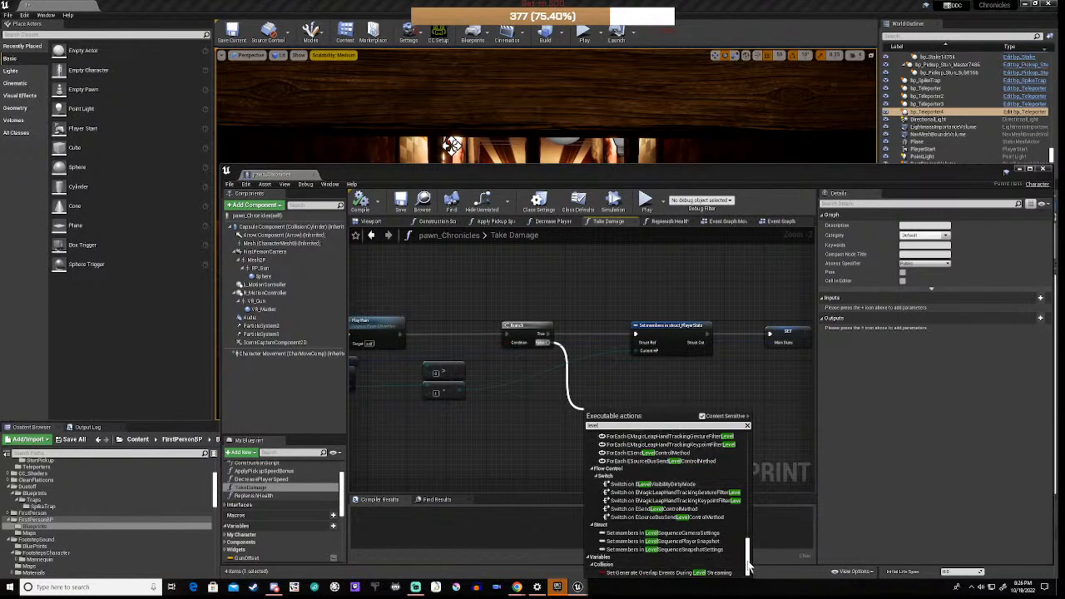
drag(747, 562, 744, 441)
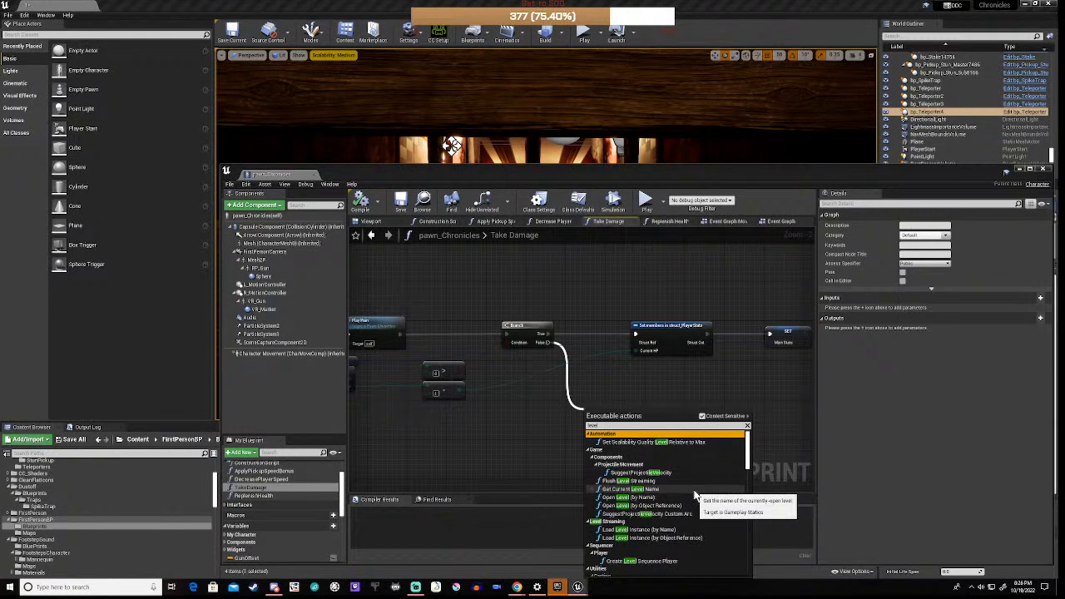
click(644, 497)
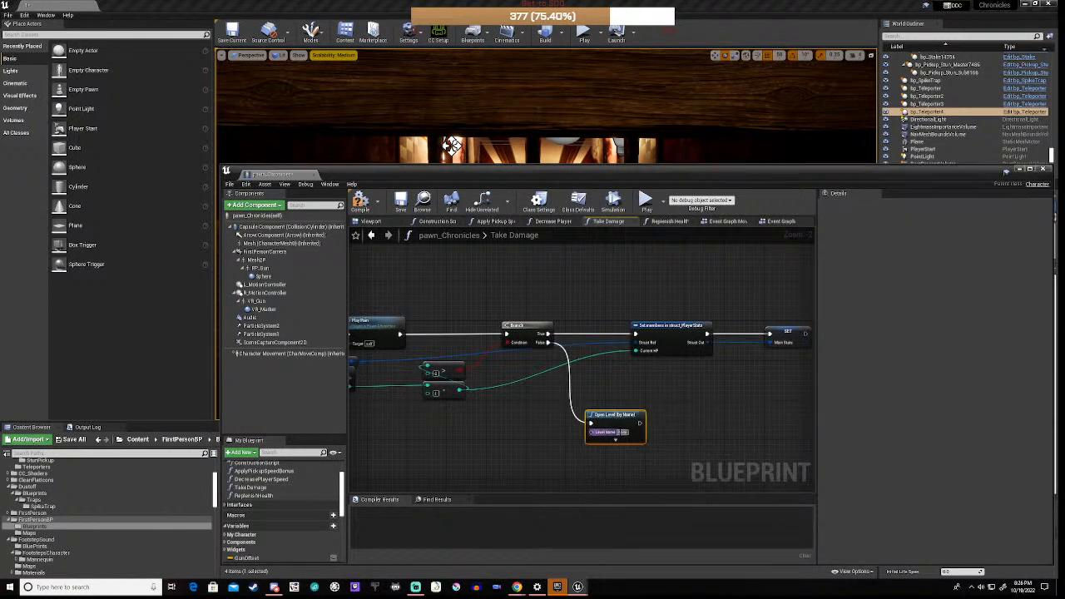
Step: Set the Open Level node's level name to '1'
click(621, 432)
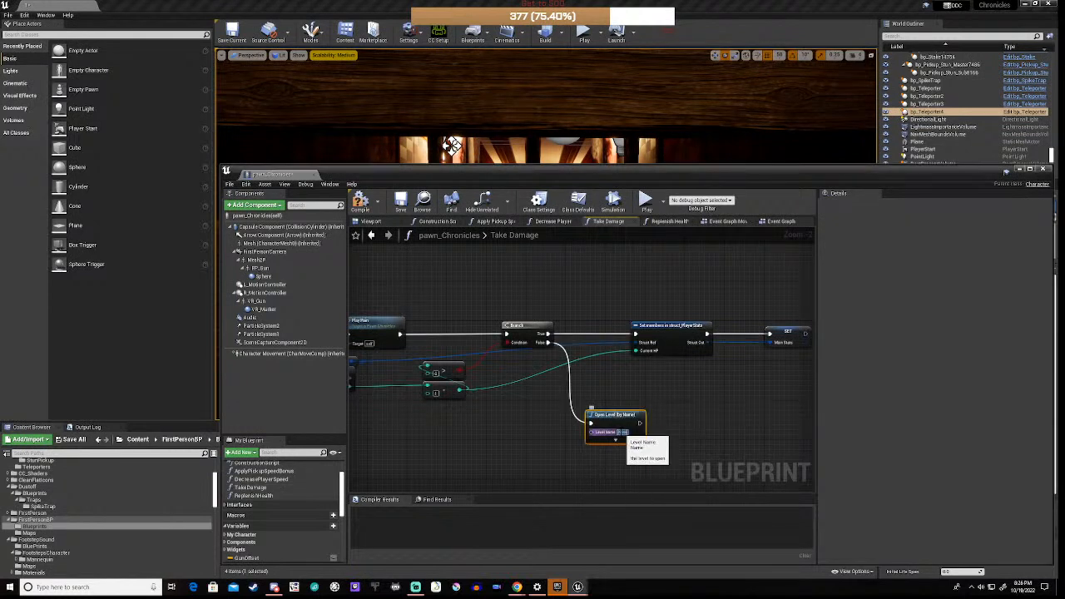
text(1)
click(548, 433)
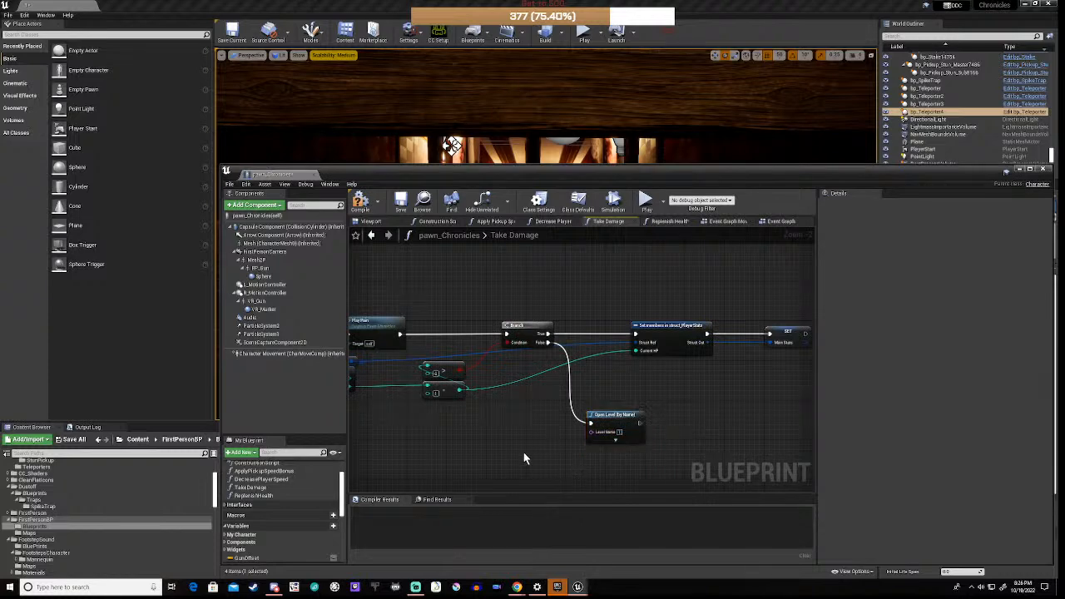
right_drag(524, 452, 589, 431)
Step: Add a Get Current Level Name node via 'get level' beside Open Level
right_click(534, 408)
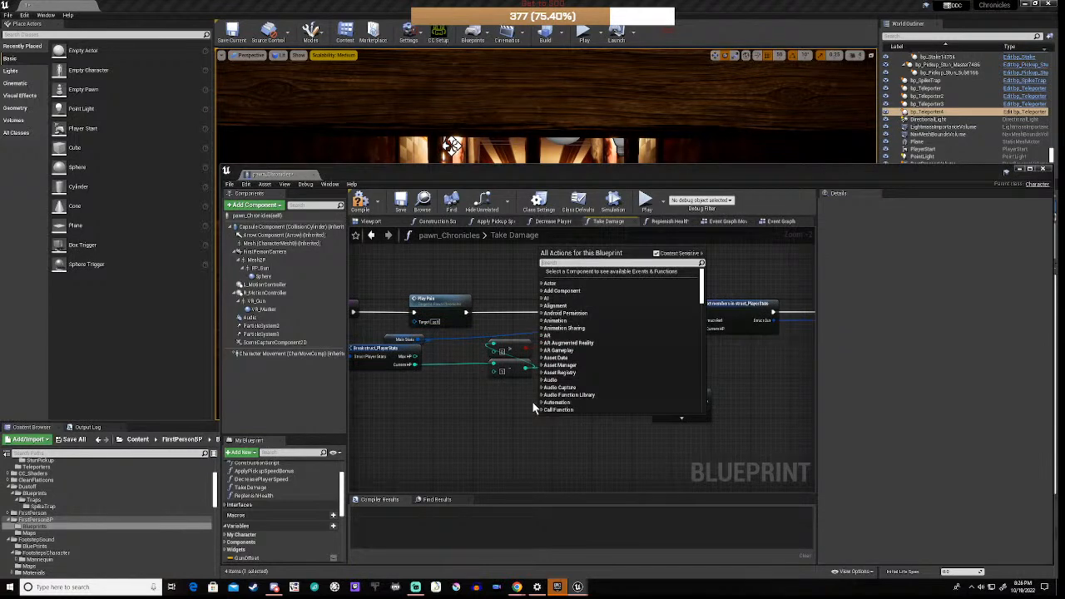
text(get l)
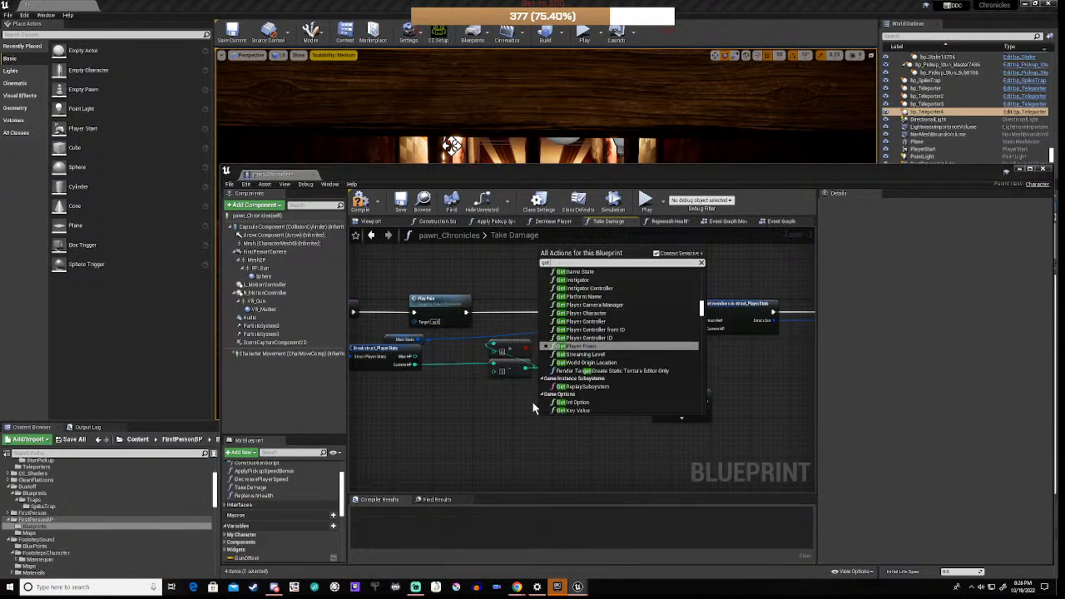
text(evel)
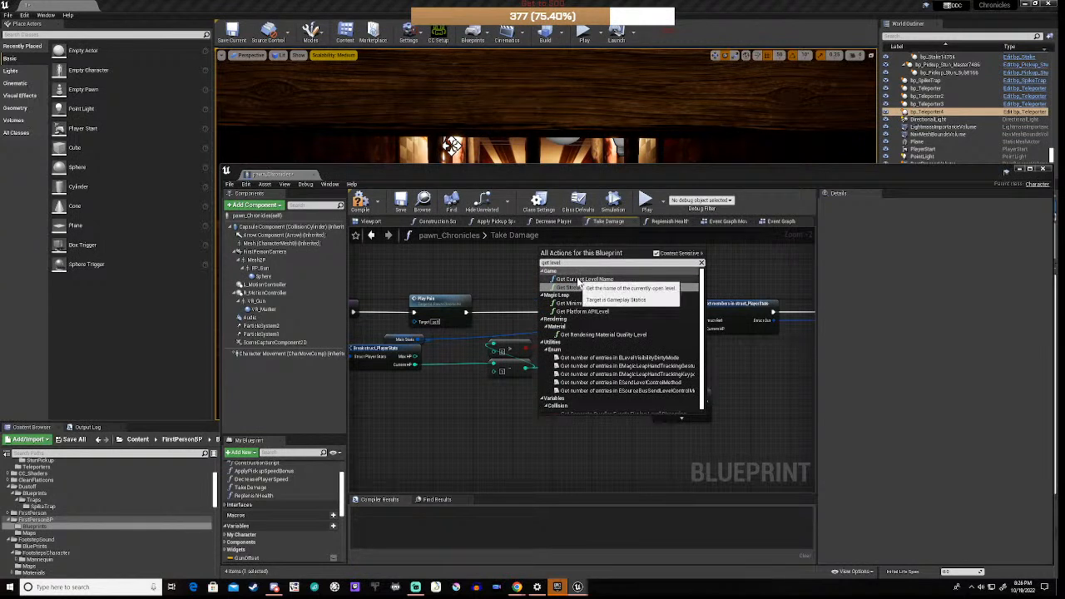
click(580, 279)
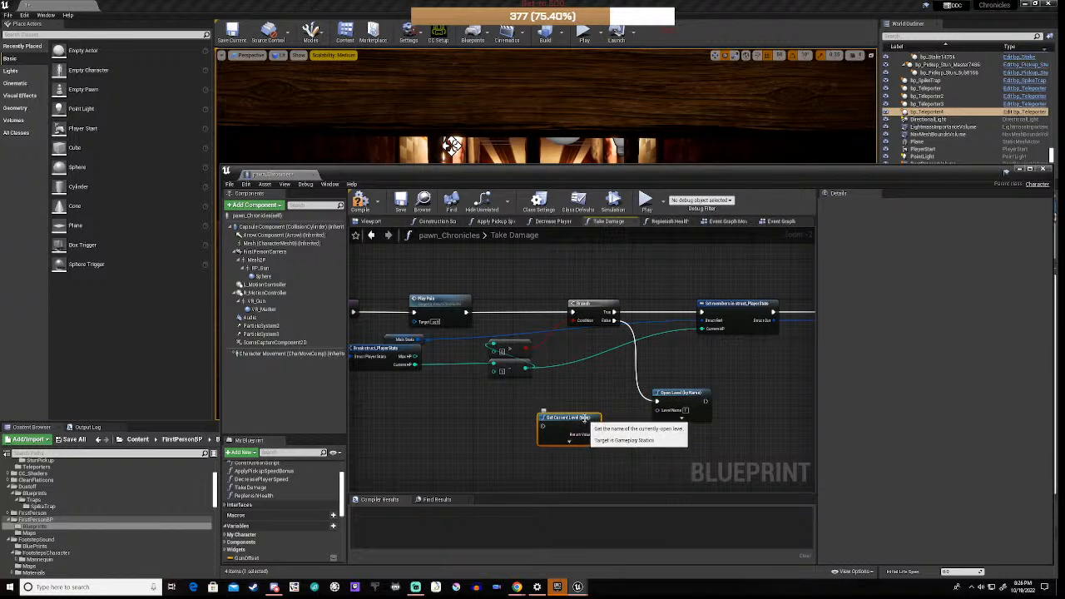
drag(586, 425, 626, 400)
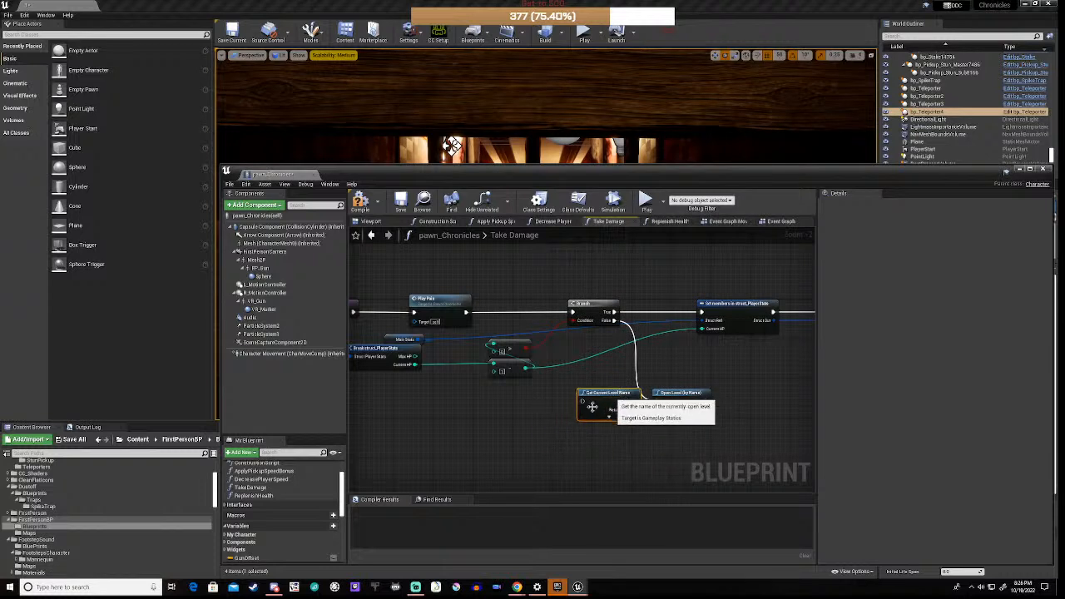
Step: Move both level nodes right and wire the Branch False output to them
drag(552, 390, 733, 428)
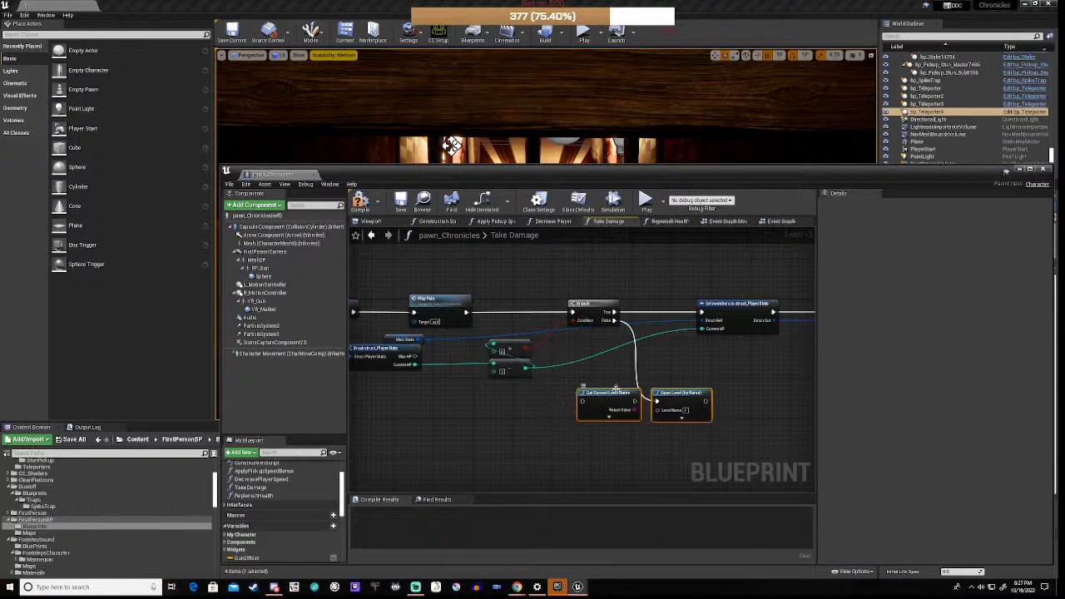
drag(611, 391, 690, 393)
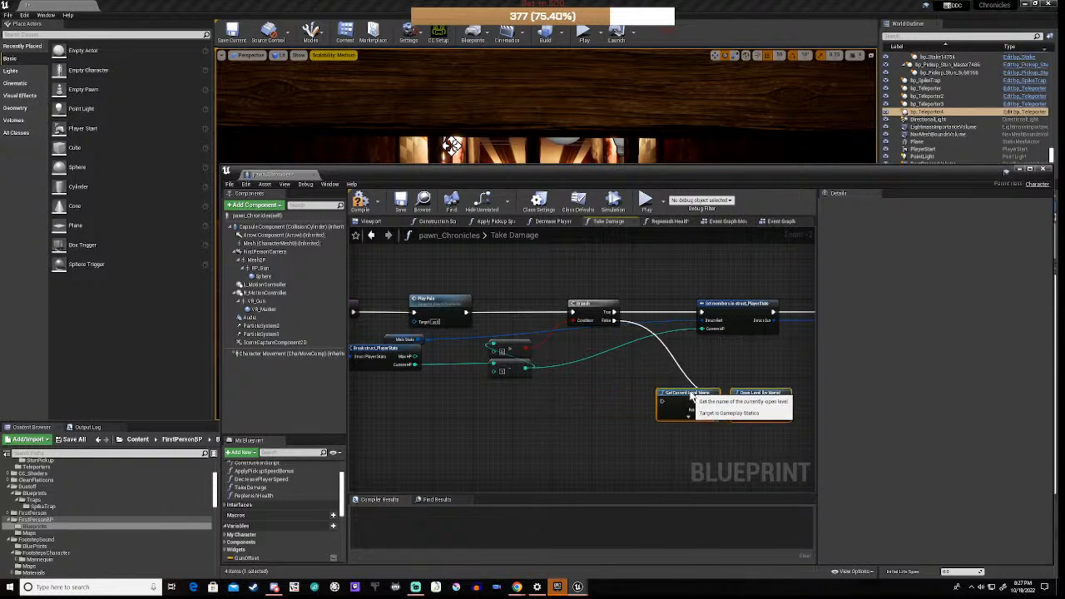
drag(613, 321, 664, 407)
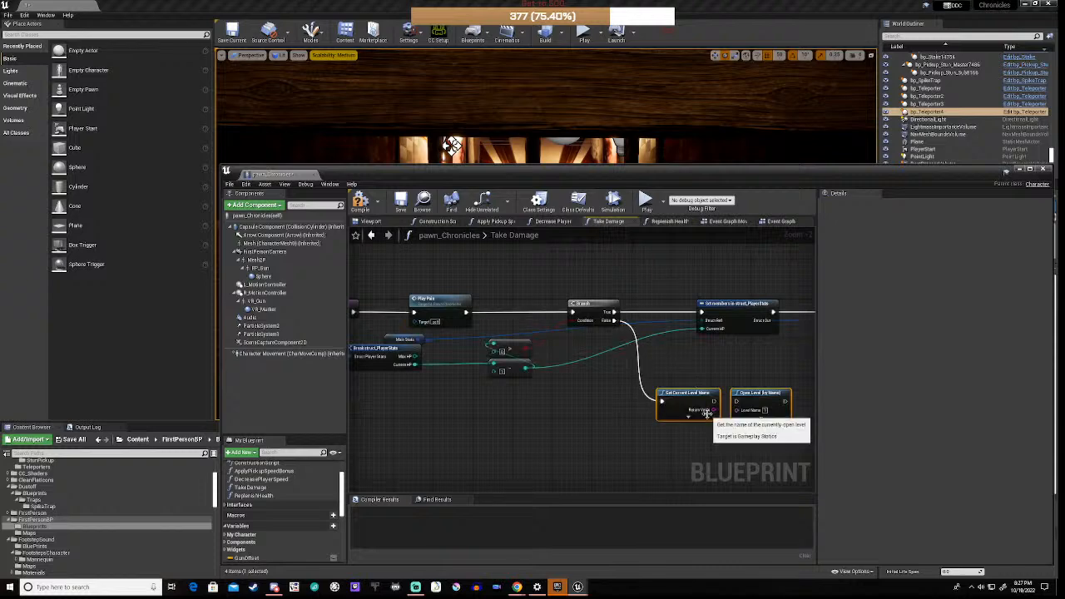
right_drag(644, 466, 506, 429)
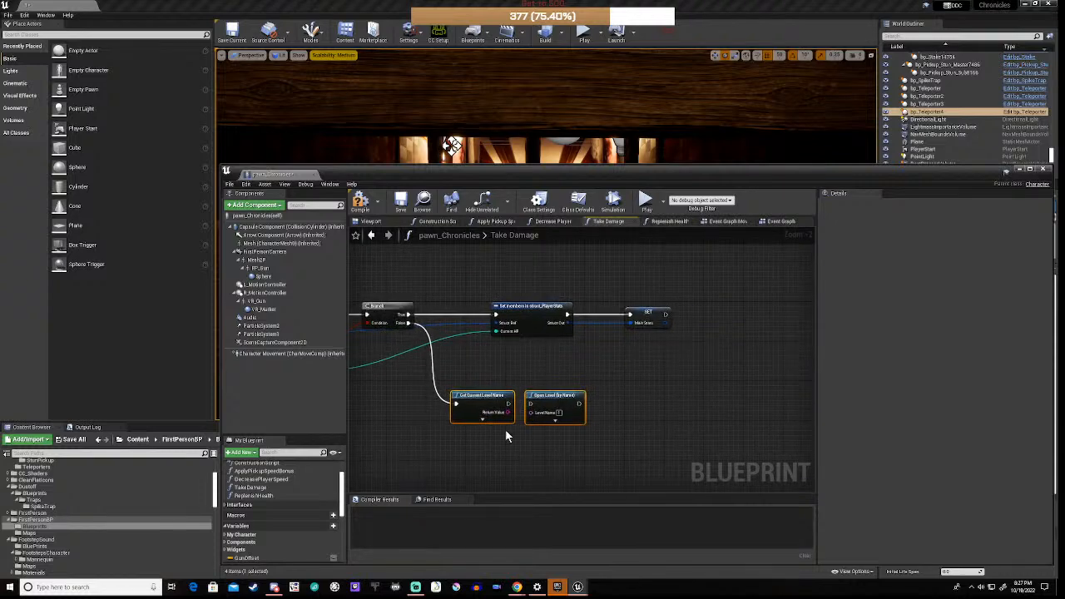
Step: Feed Get Current Level Name's Return Value into Open Level's LevelName pin
scroll(505, 429, up, 2)
drag(568, 379, 666, 385)
click(563, 455)
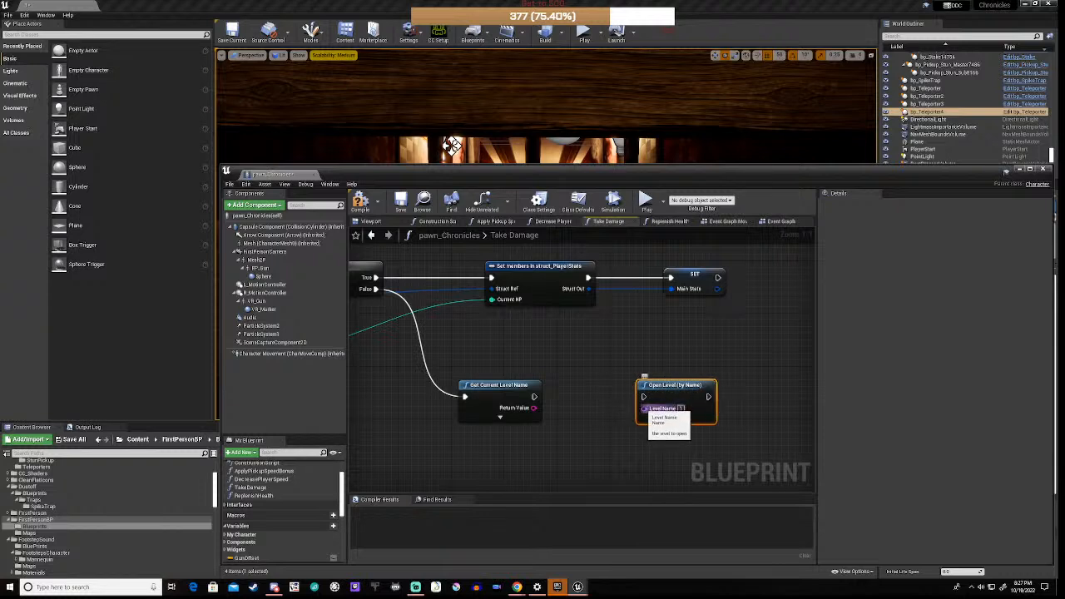
click(500, 417)
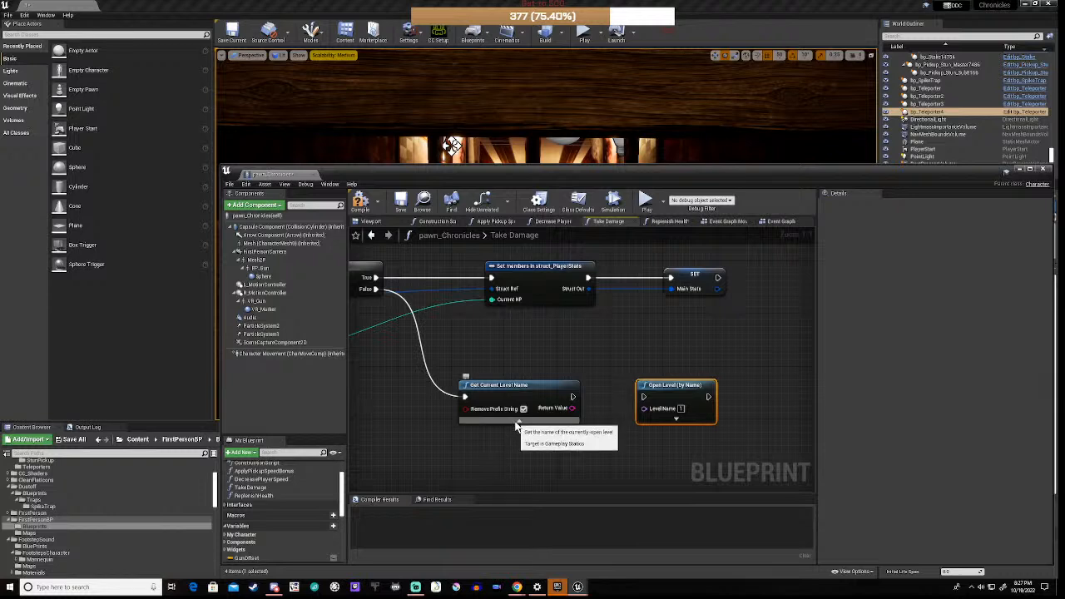
click(514, 422)
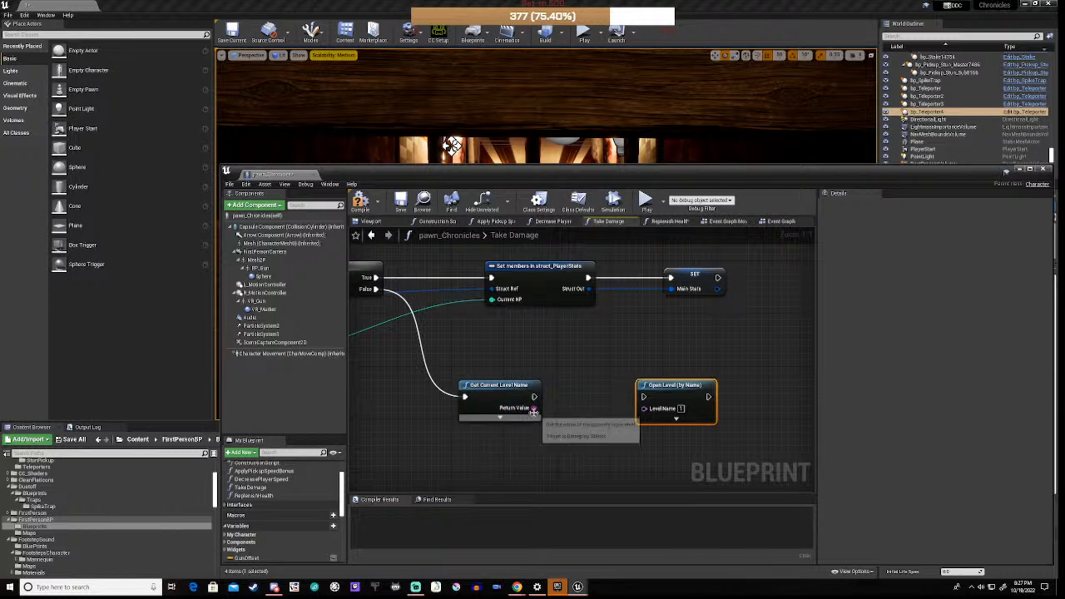
drag(534, 408, 644, 408)
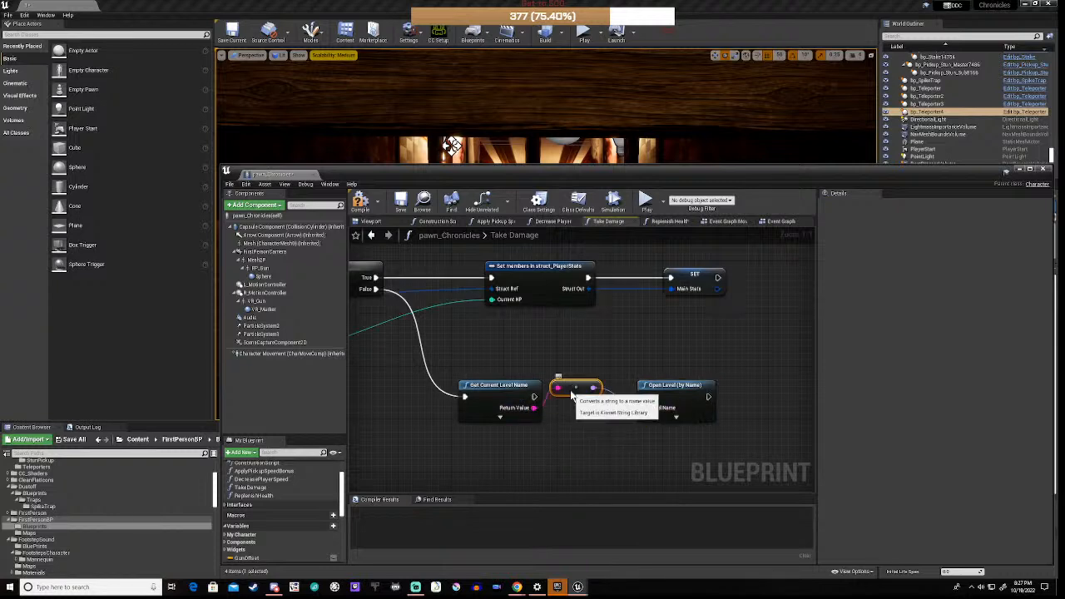
Step: Tidy the conversion node, chain execution into Open Level, and compile pawn_Chronicles
drag(565, 394, 579, 427)
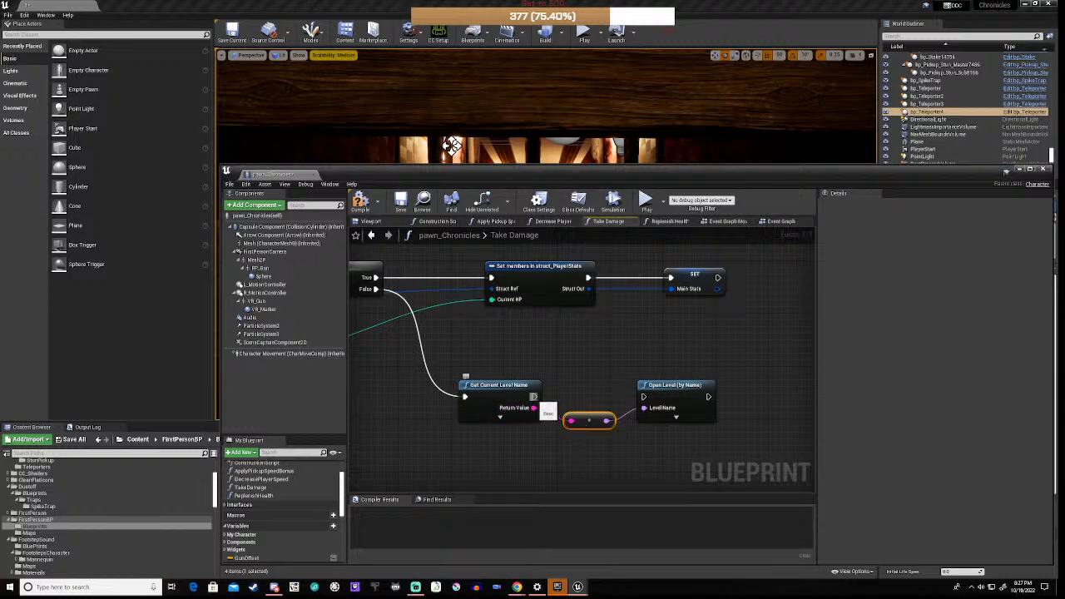
drag(534, 398, 644, 397)
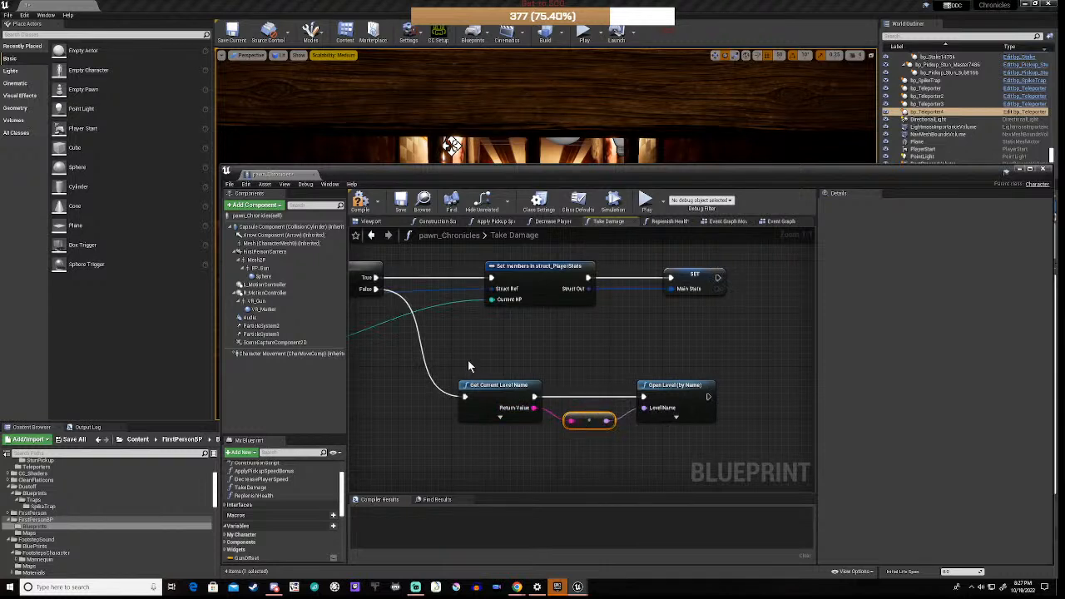
click(360, 208)
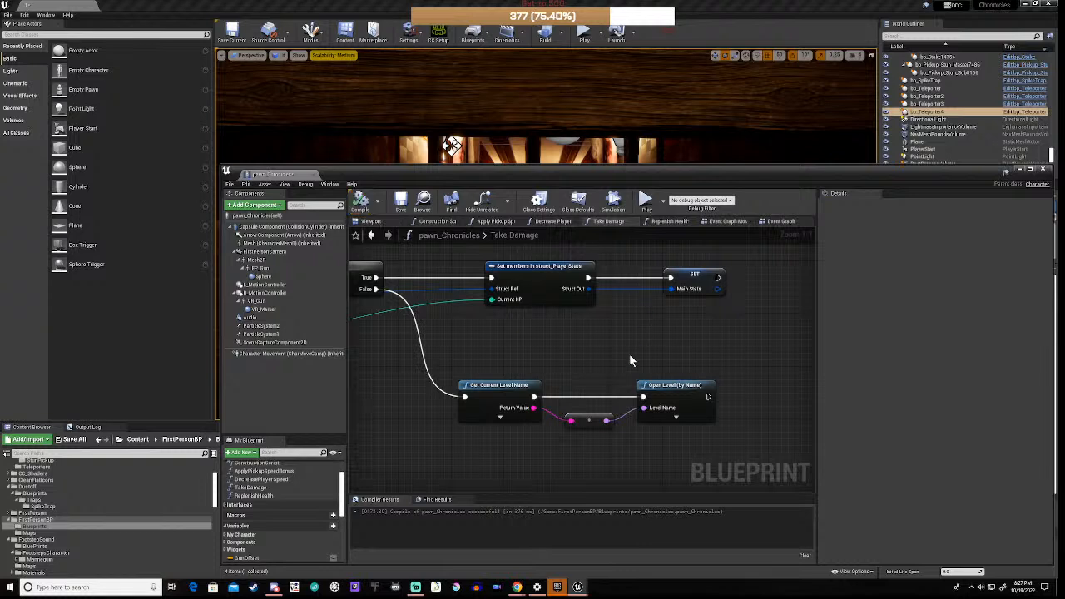
right_drag(369, 367, 430, 381)
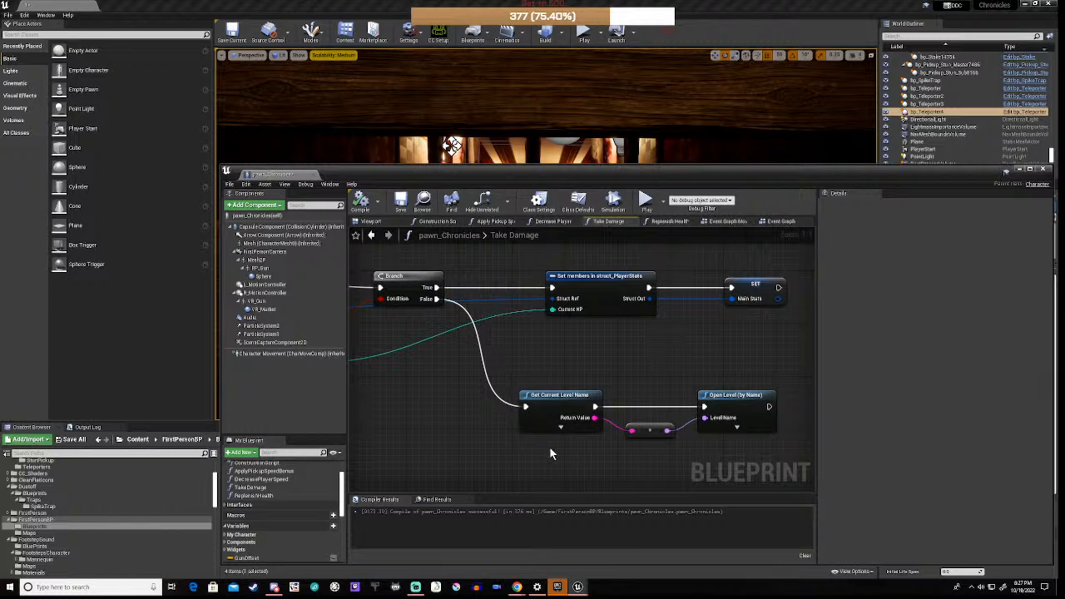
click(617, 200)
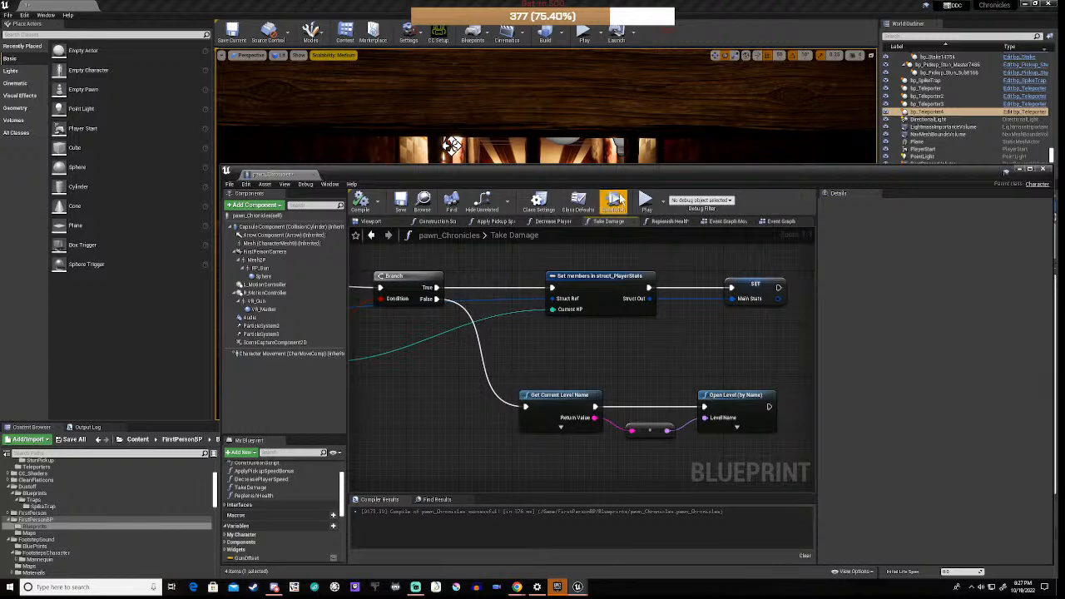
click(646, 201)
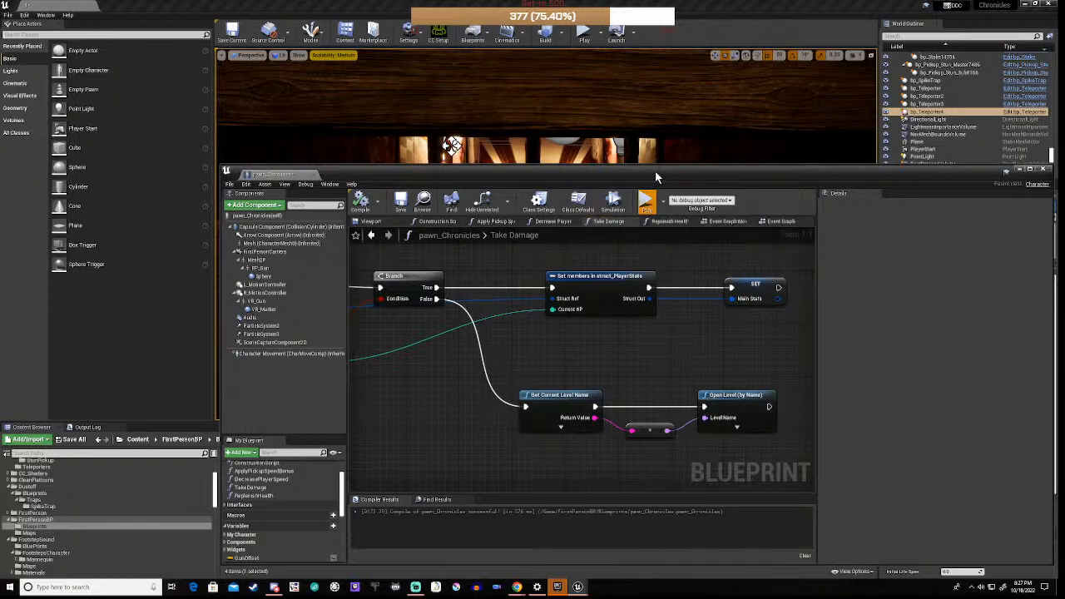
Step: Walk forward down the corridor in the running game, then end the session with Esc
drag(655, 170, 649, 418)
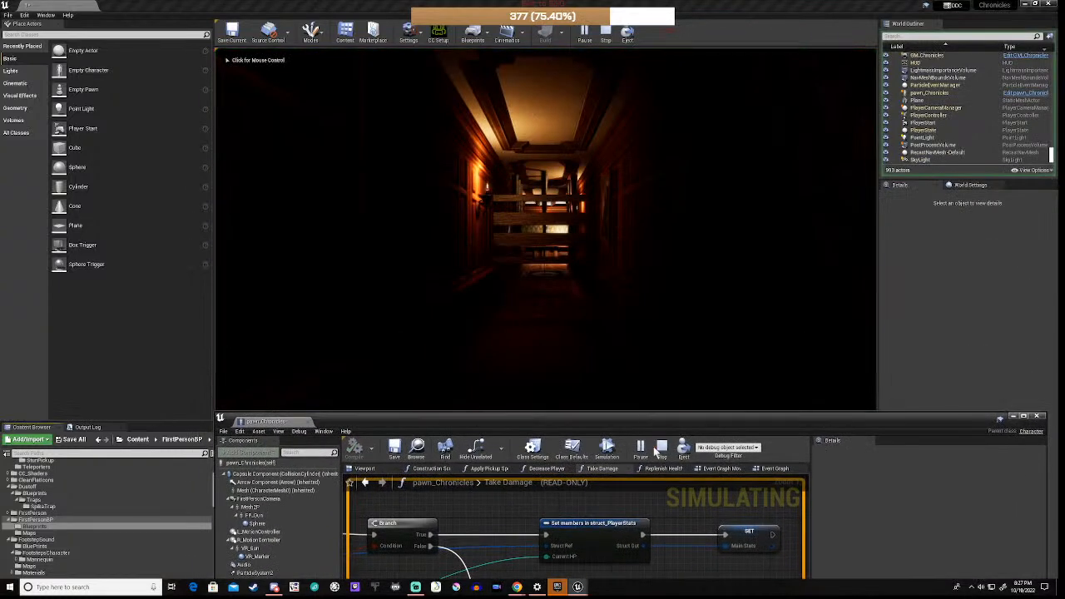
click(524, 309)
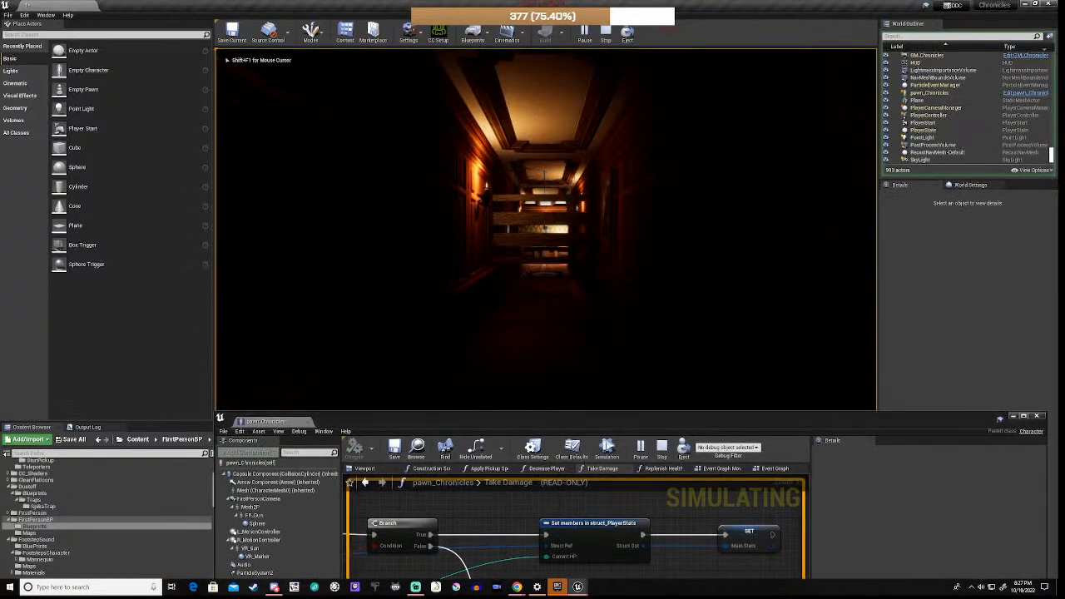
key(w)
key(w)
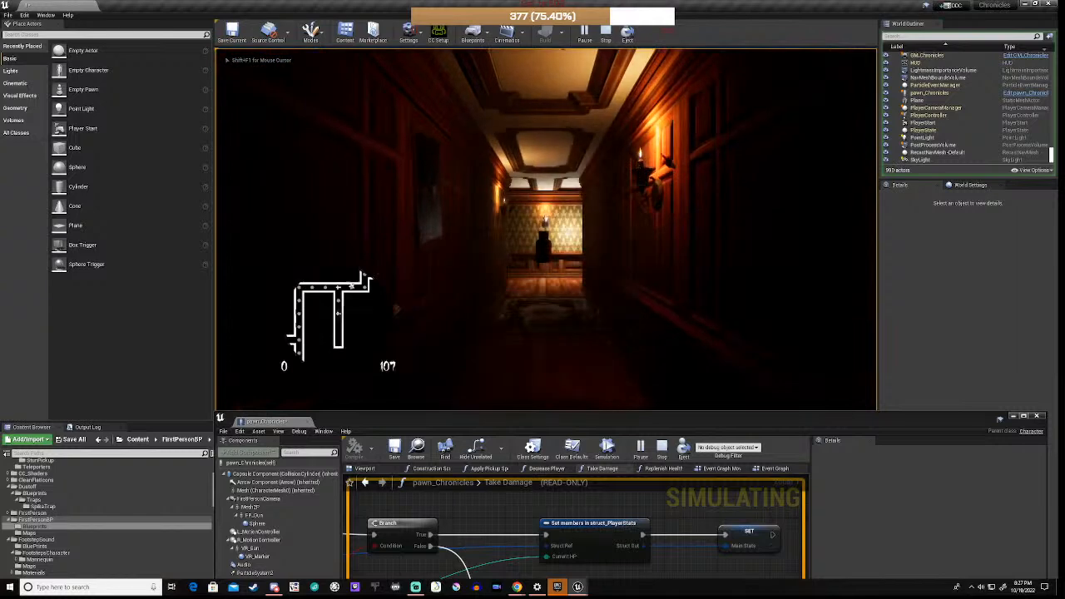
key(w)
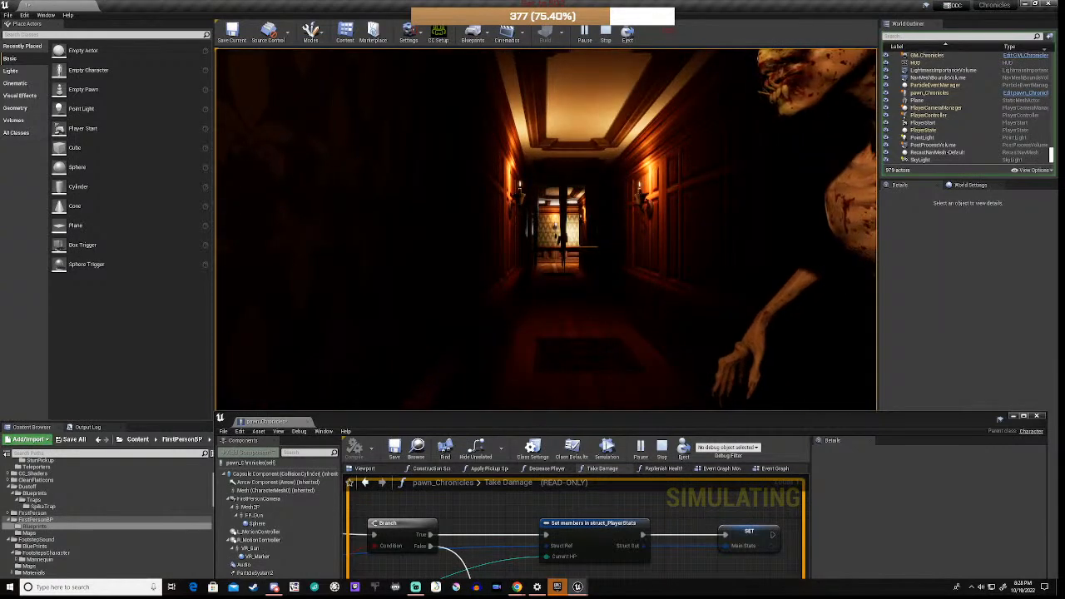
key(Escape)
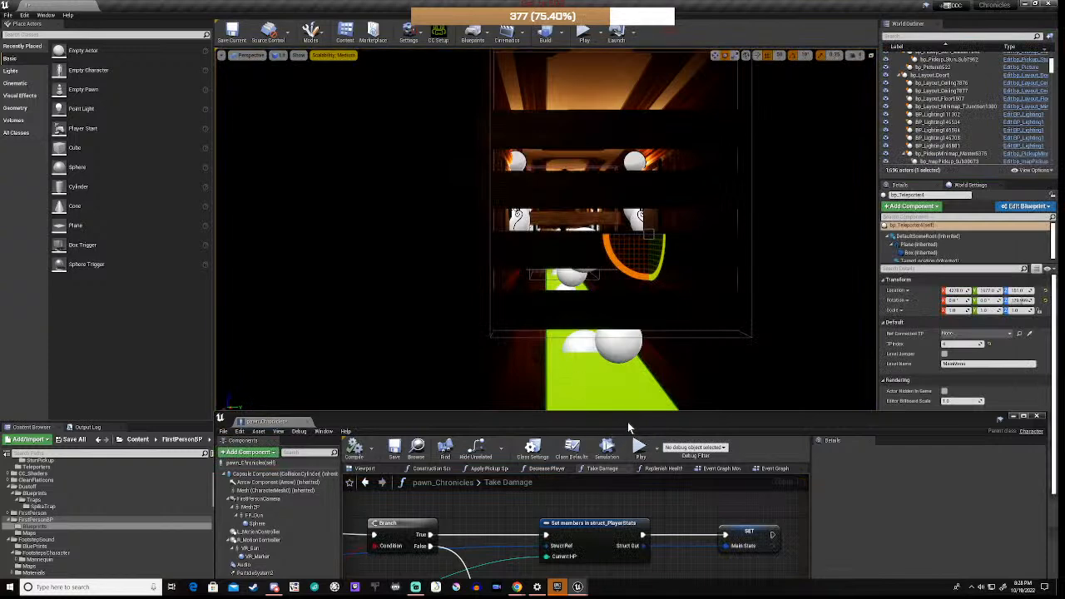
Step: Add a breakpoint on the Get Current Level Name node
drag(631, 426, 642, 225)
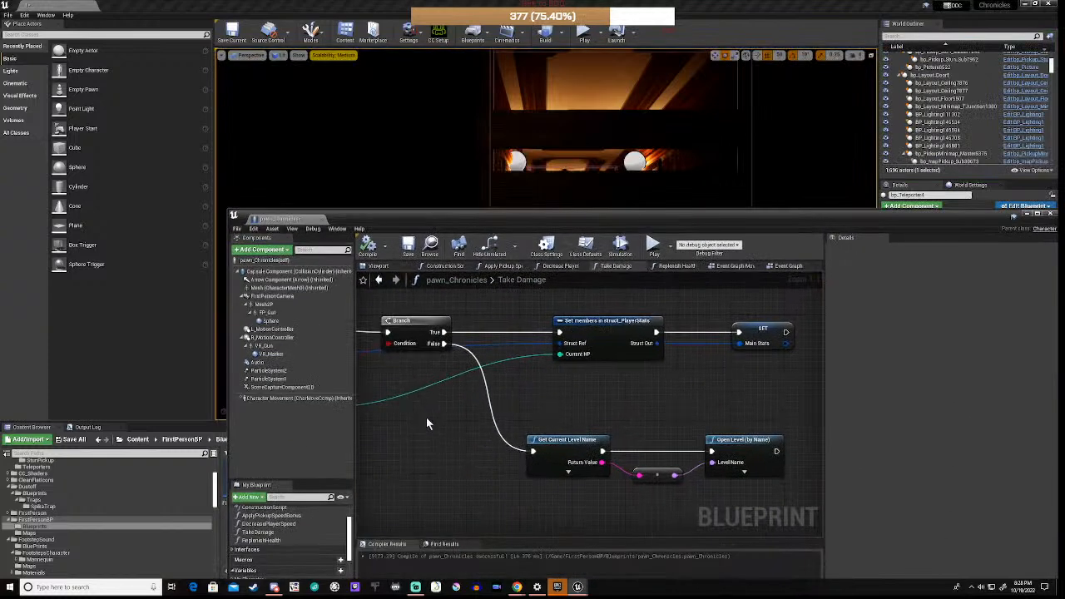
right_drag(426, 417, 403, 378)
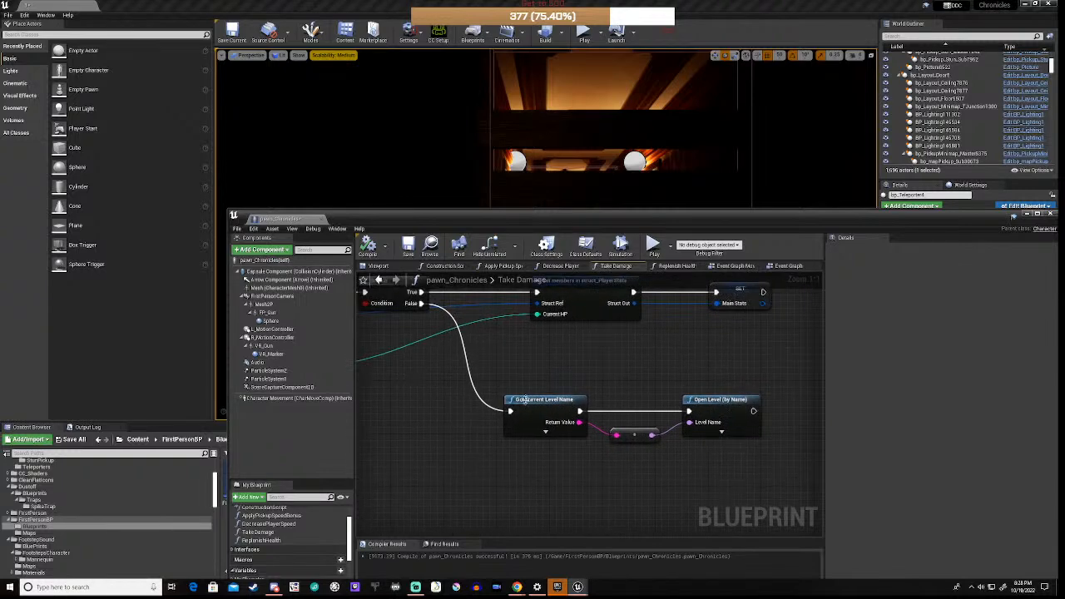
right_click(543, 401)
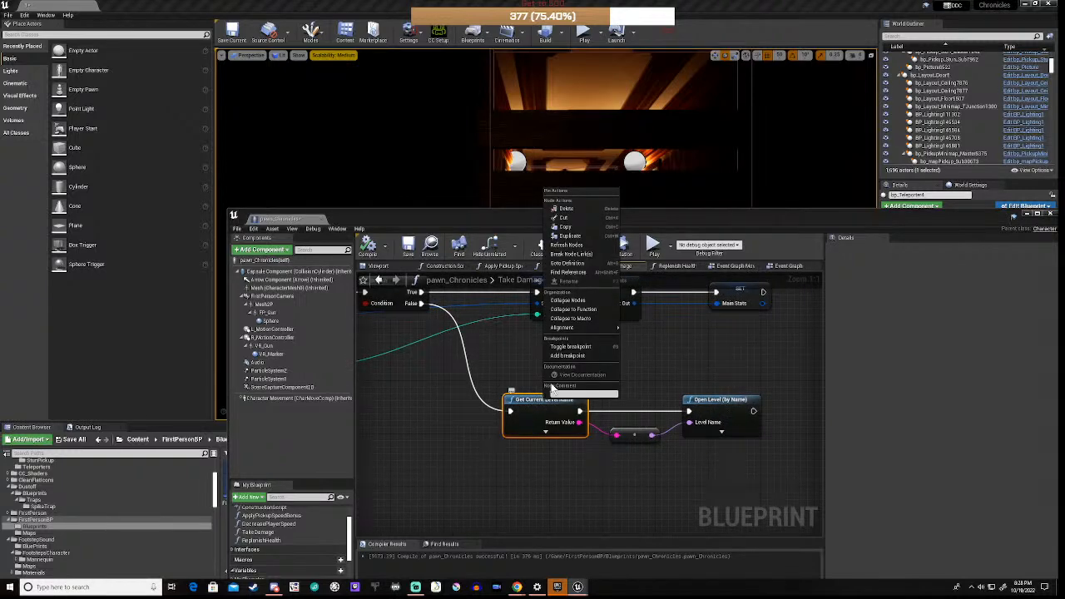
click(569, 356)
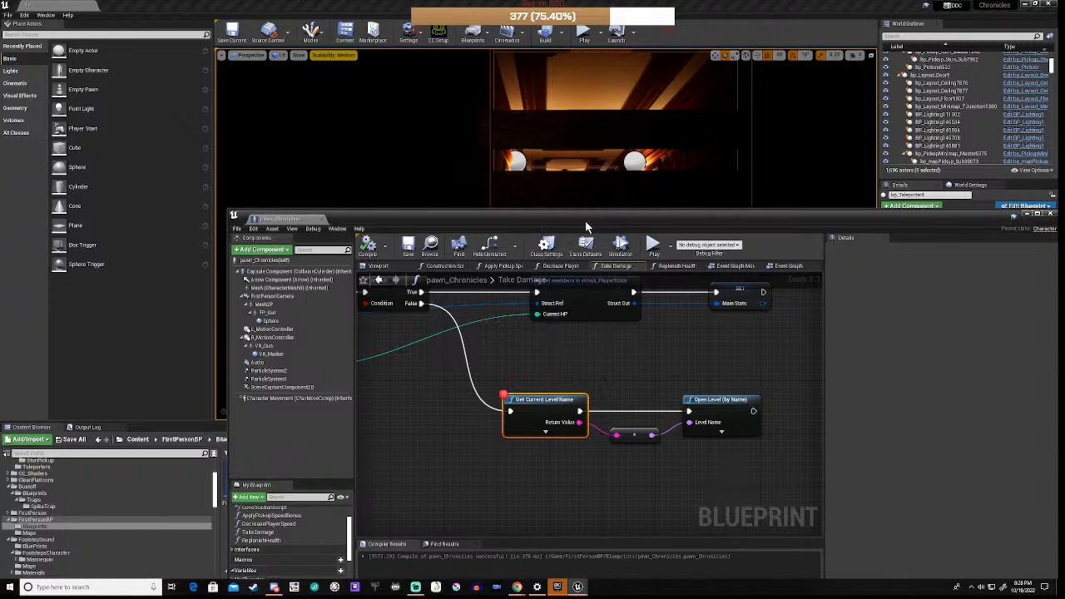
Step: Play the level again with Alt+P and walk down the hallway
drag(617, 216, 617, 464)
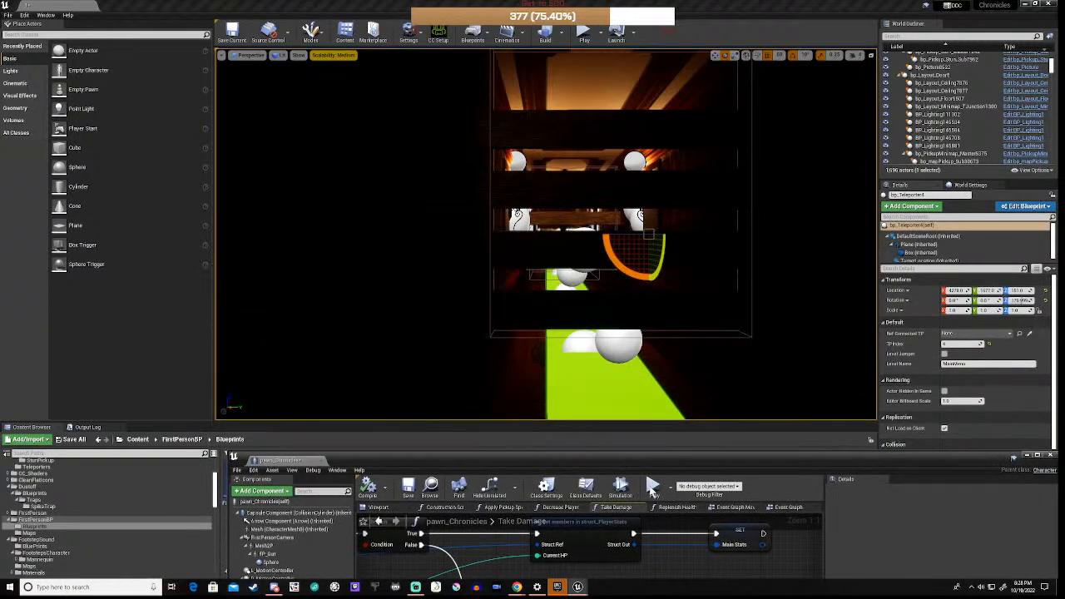
key(alt+p)
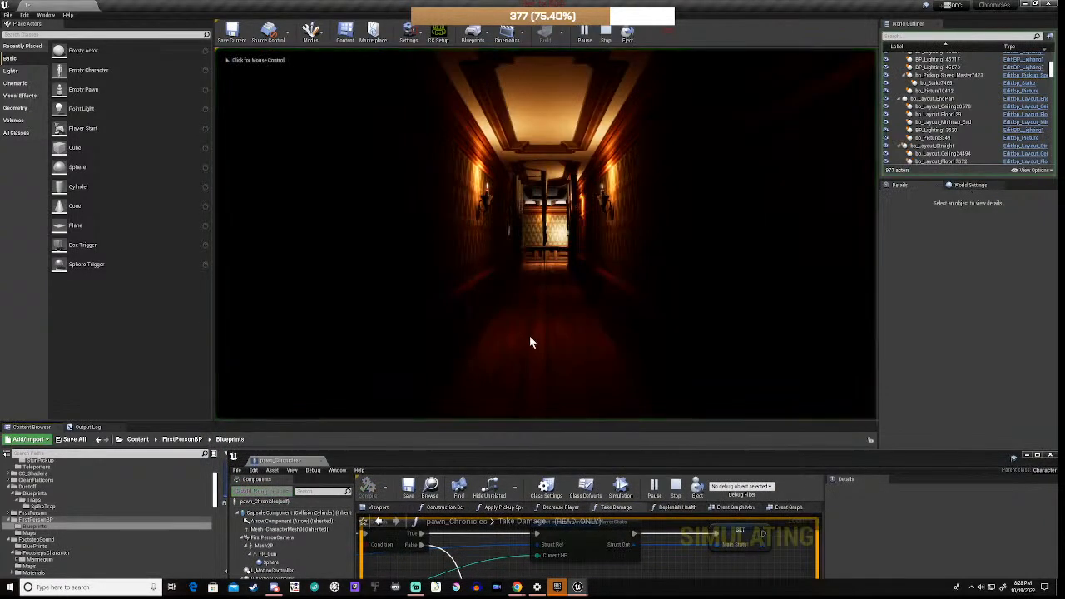
key(w)
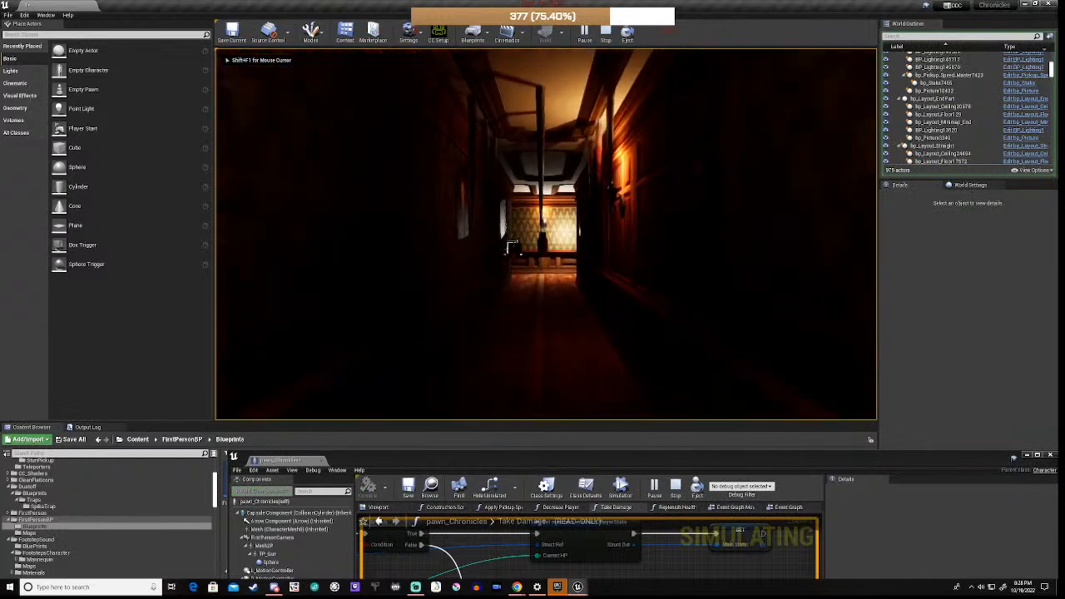
key(w)
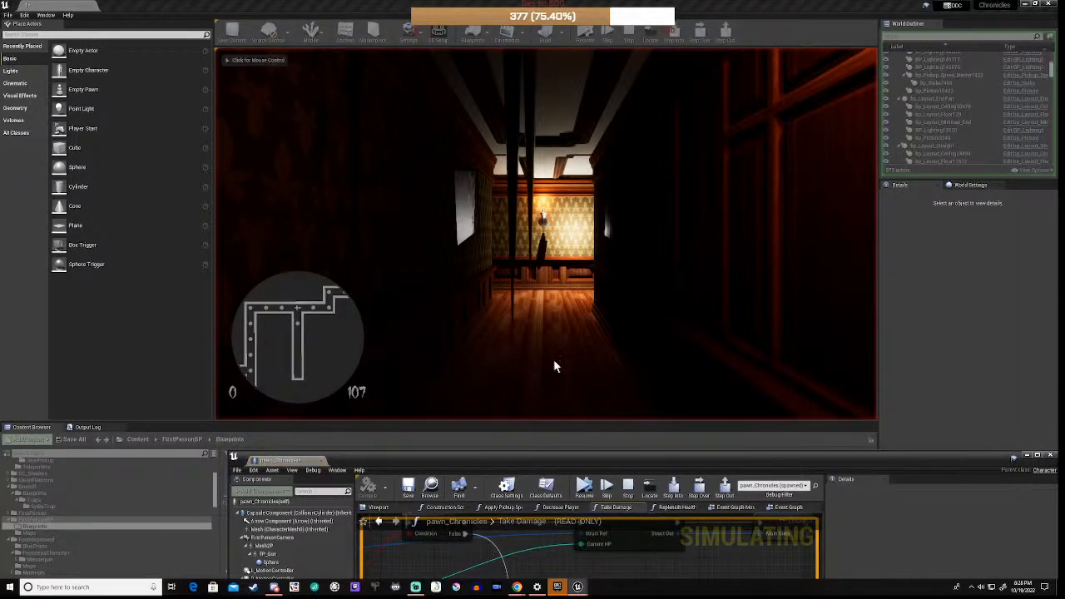
Step: Read the HP pin values around Break struct_PlayerStats and the Branch at the paused breakpoint
drag(606, 456, 609, 270)
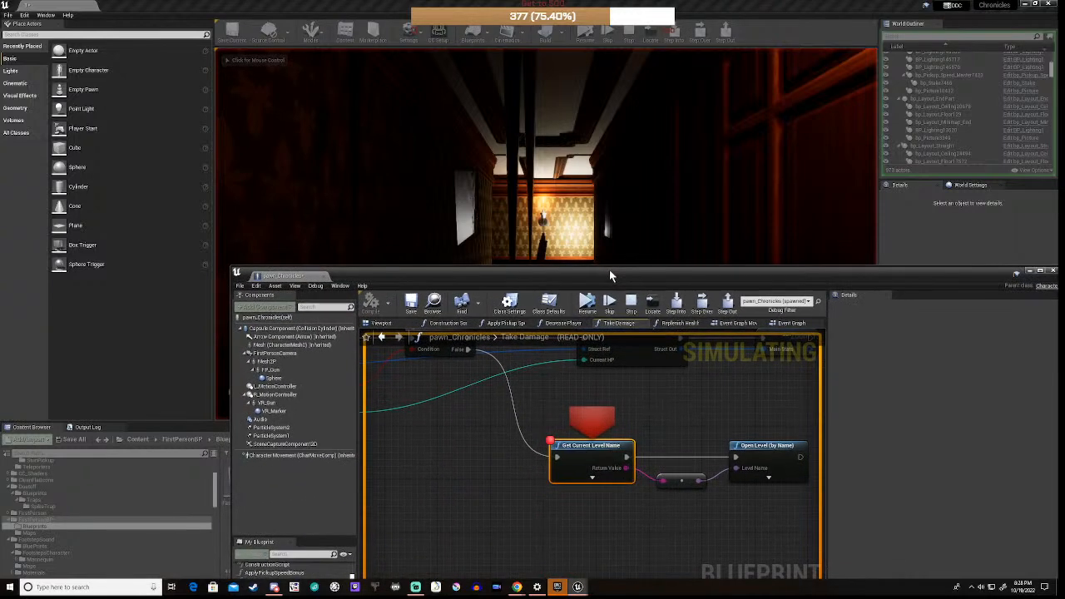
right_drag(419, 391, 704, 400)
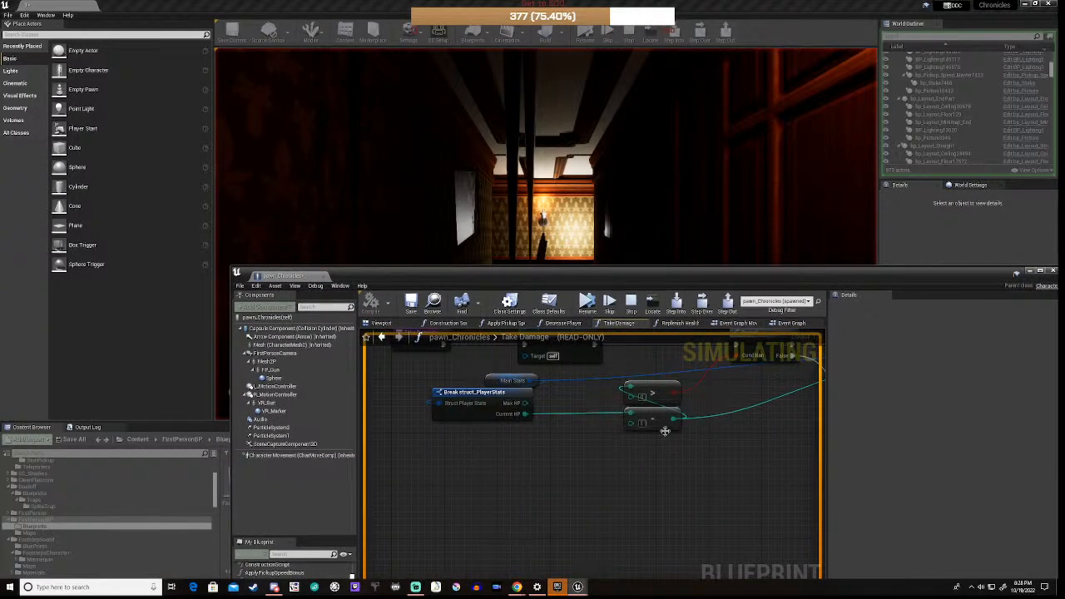
right_drag(665, 431, 528, 526)
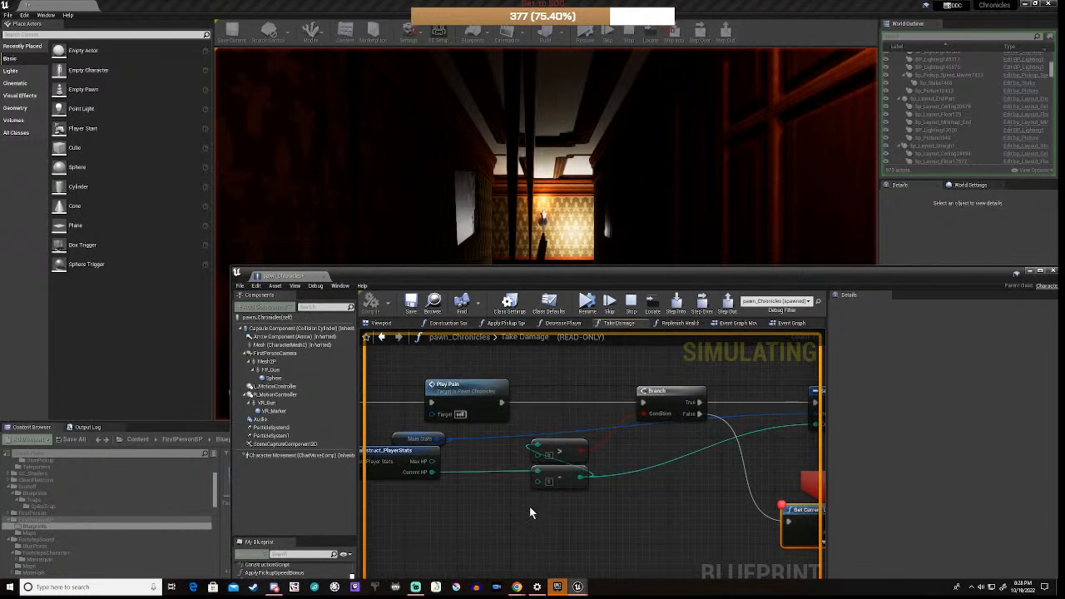
mouse_move(581, 478)
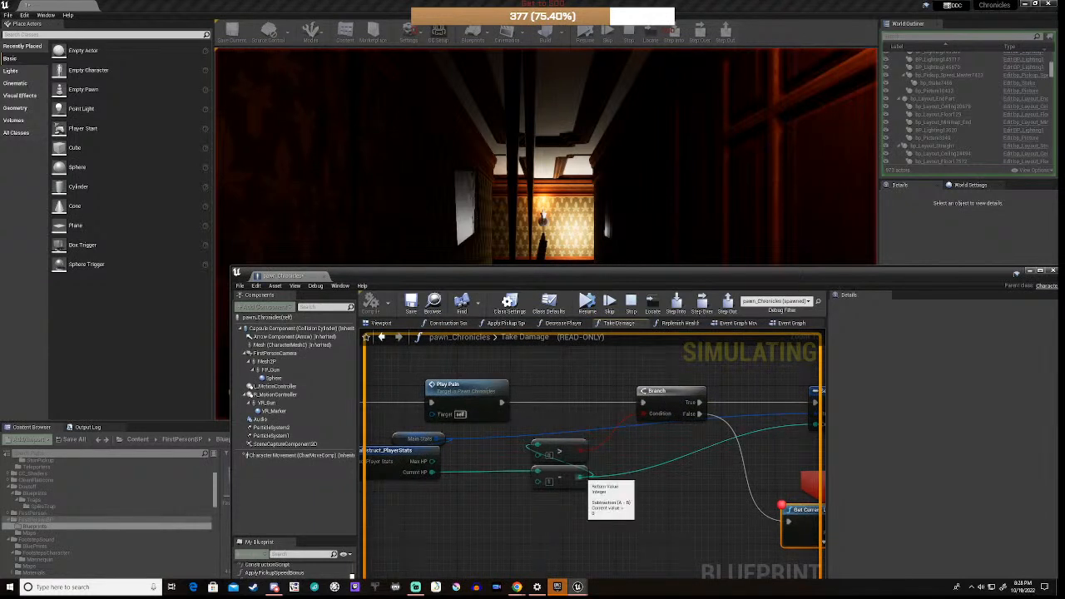
mouse_move(430, 471)
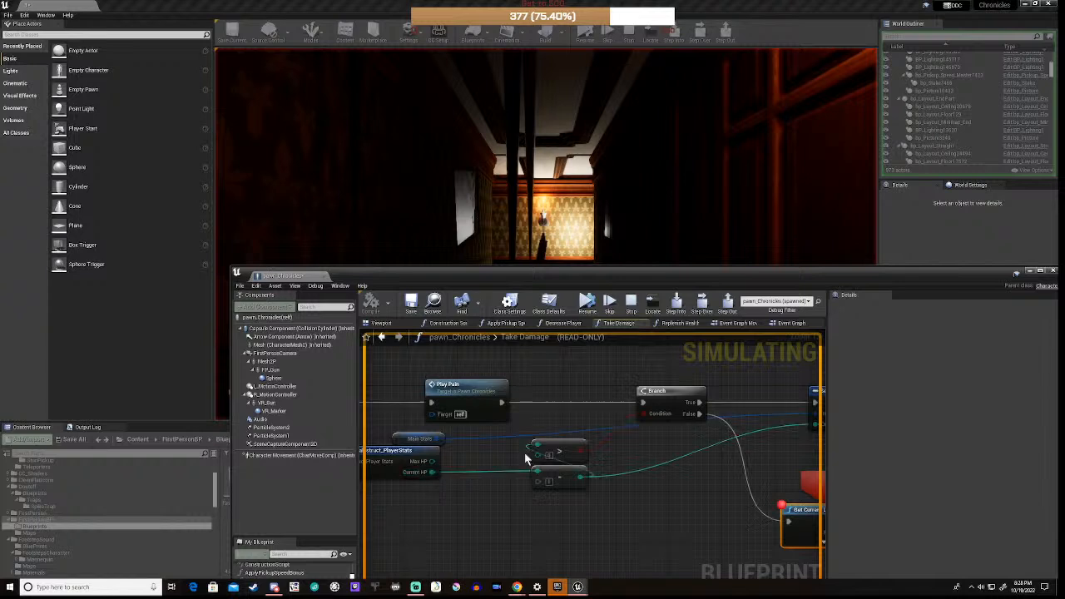
Step: Add a breakpoint on the Branch node and stop the play session
right_click(670, 390)
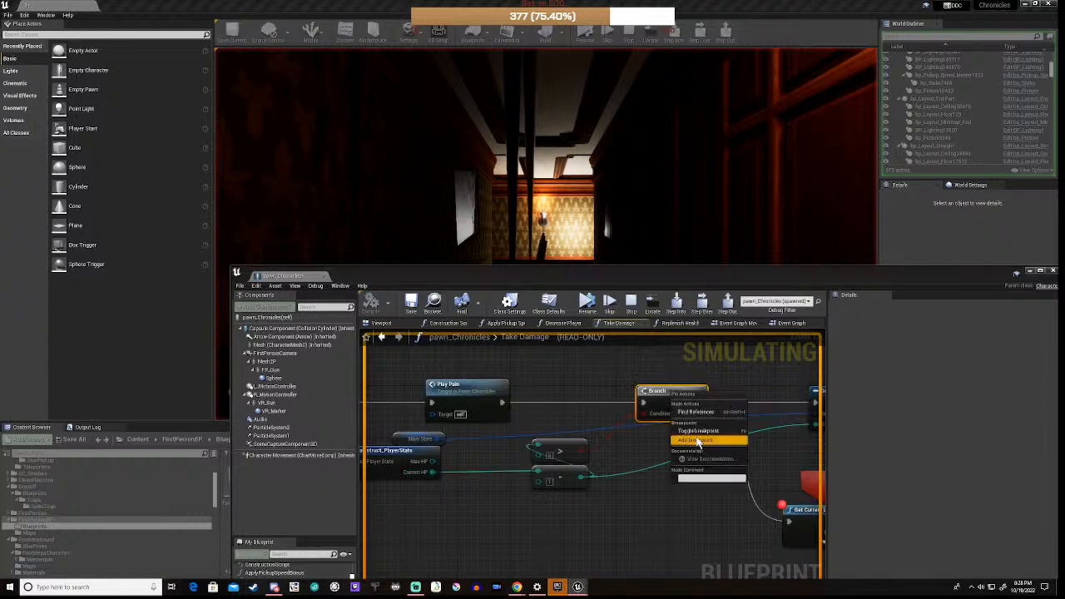
click(681, 468)
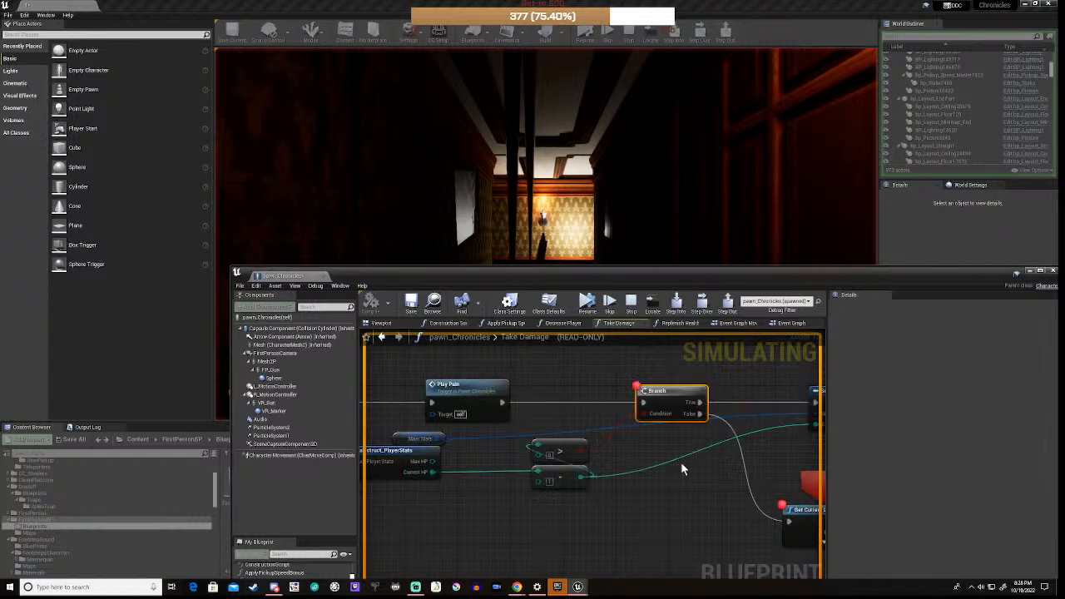
click(630, 303)
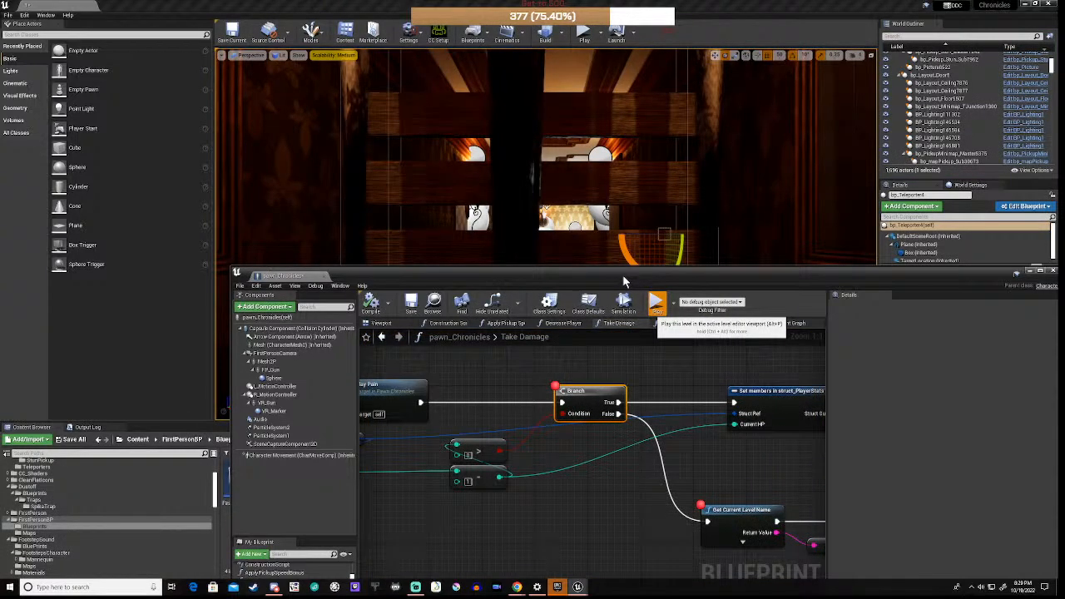
Step: Play until the Branch breakpoint pauses, then inspect the Take Damage pin values
drag(626, 272, 633, 455)
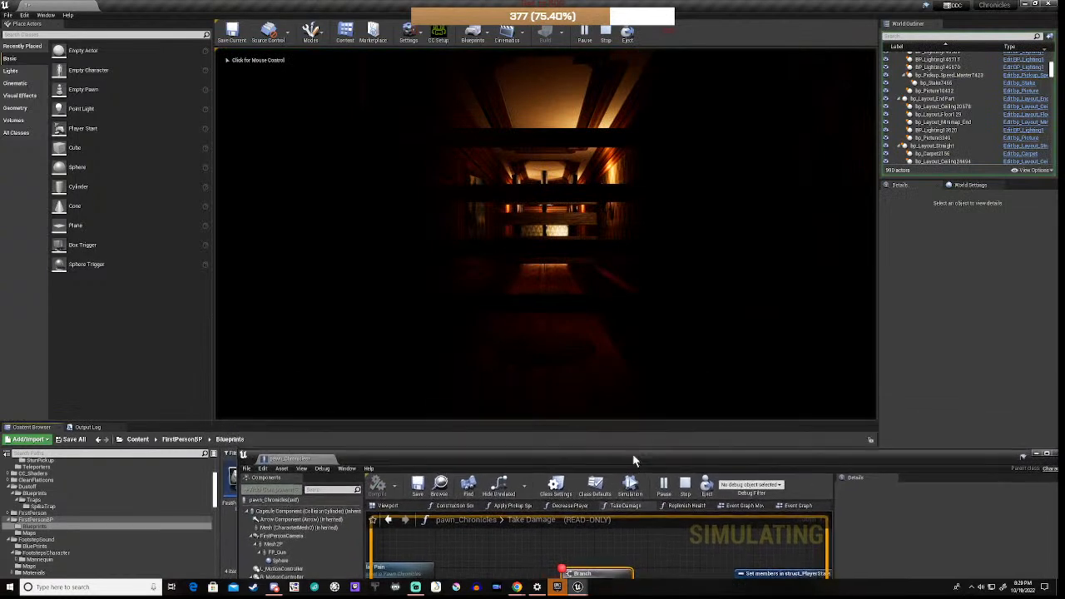
click(573, 363)
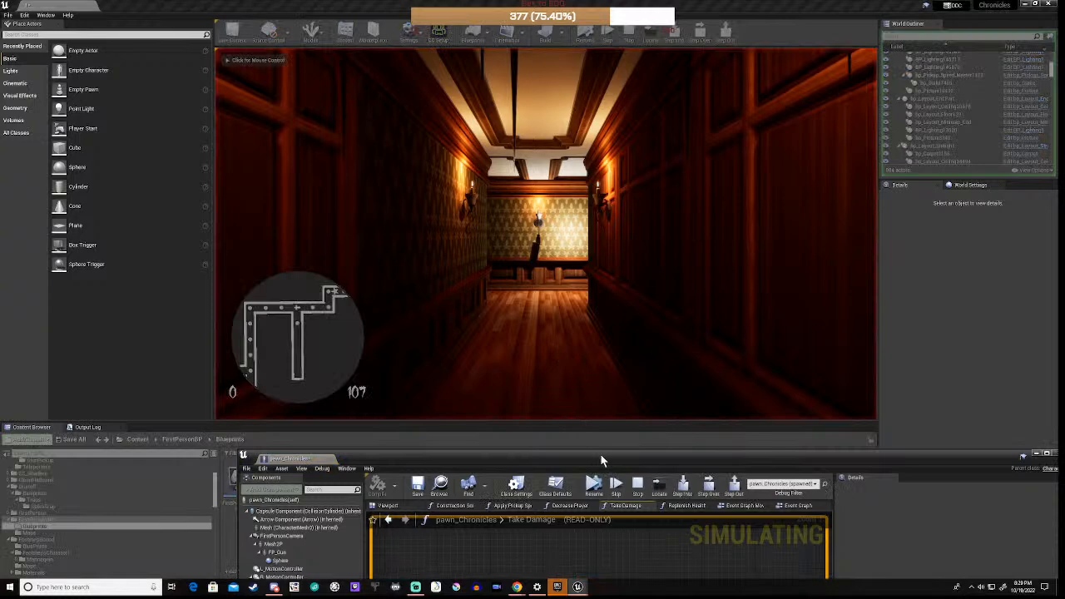
drag(602, 460, 595, 250)
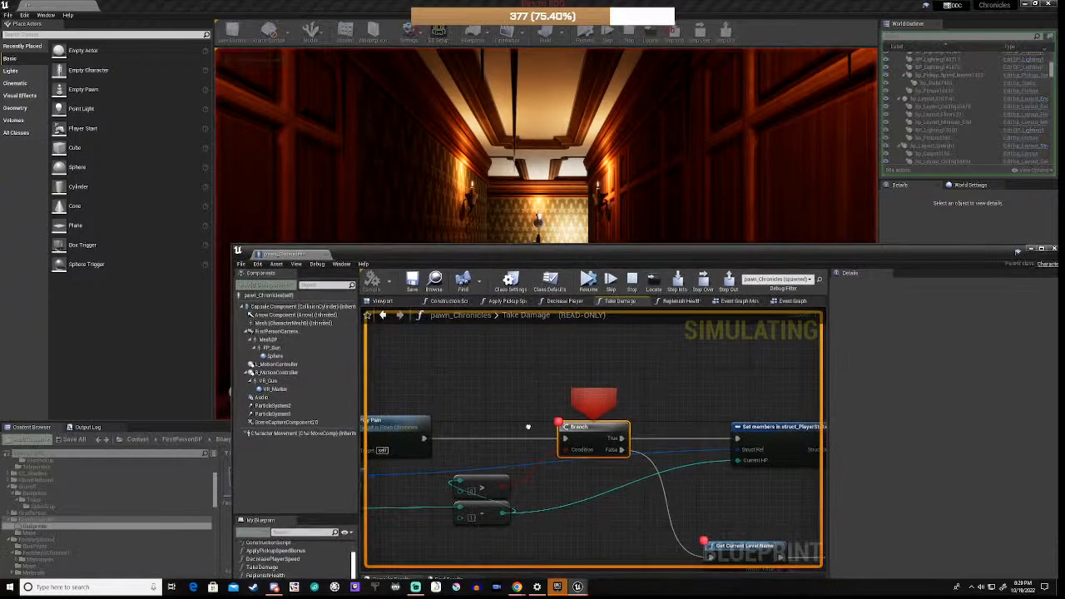
right_drag(528, 427, 525, 356)
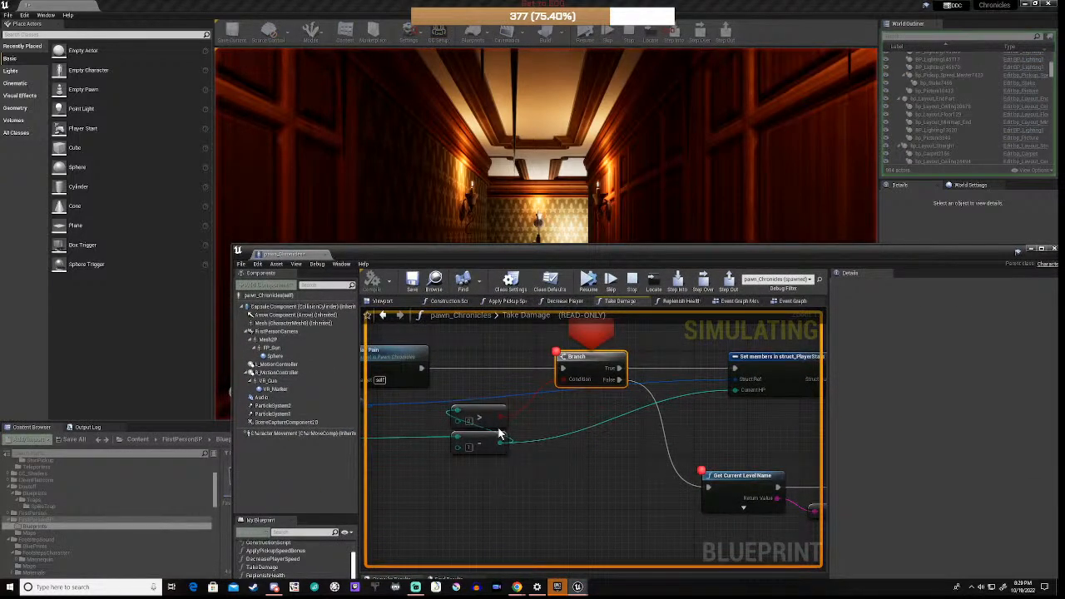
mouse_move(501, 417)
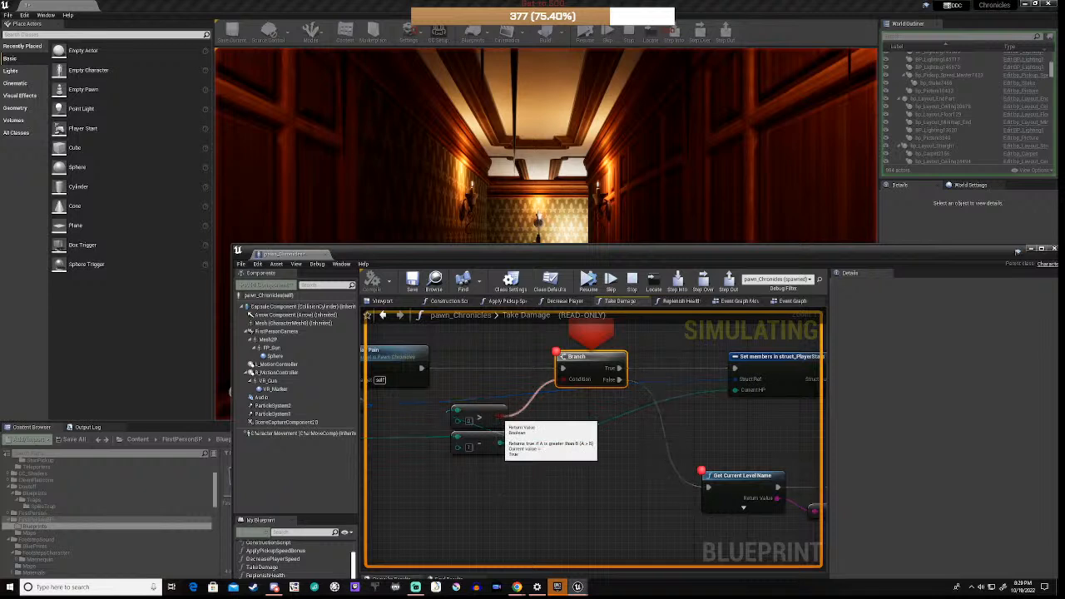
right_drag(495, 478, 659, 473)
mouse_move(671, 438)
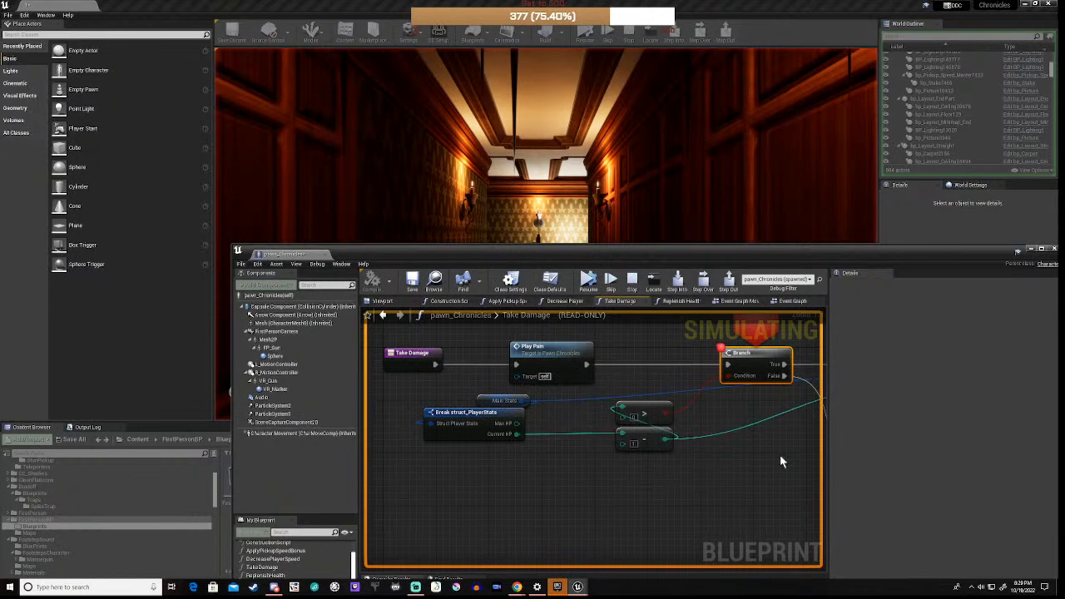
right_drag(780, 454, 574, 396)
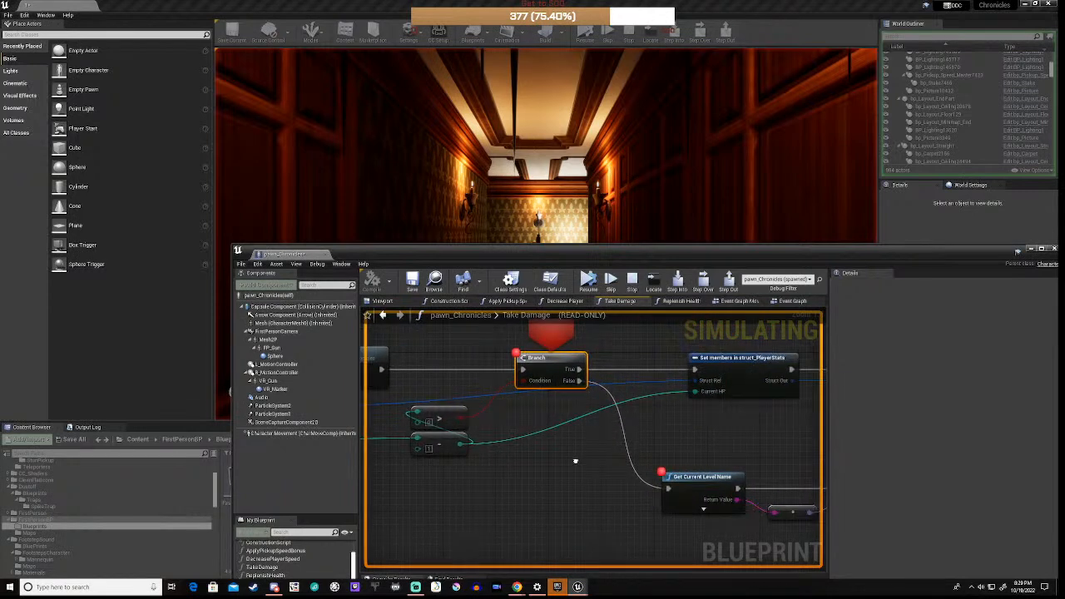
Step: Resume execution from the breakpoint and end the play session with Esc
click(588, 280)
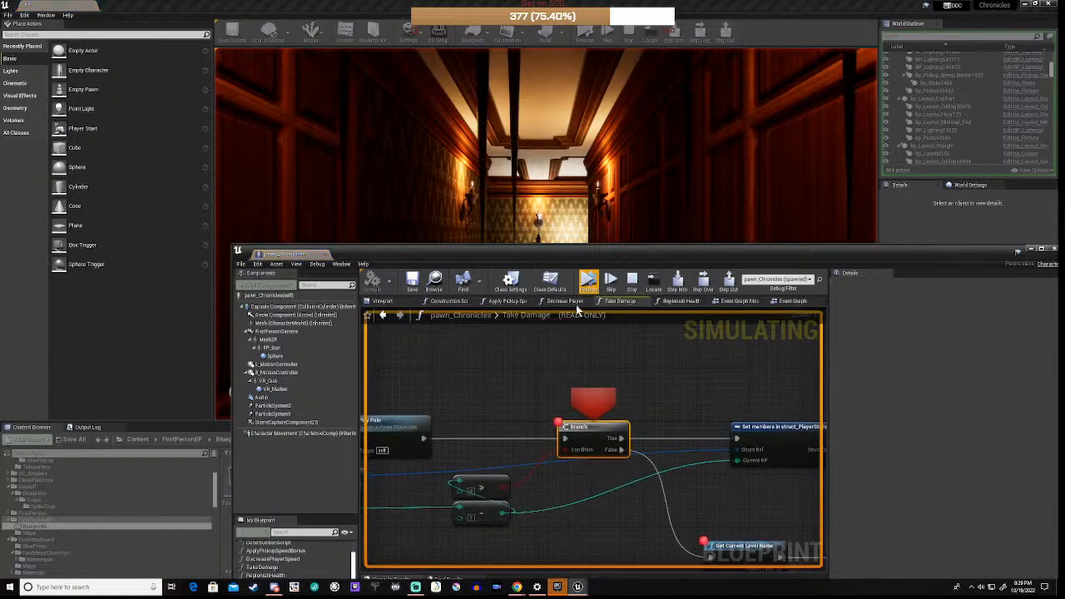
right_drag(544, 475, 643, 467)
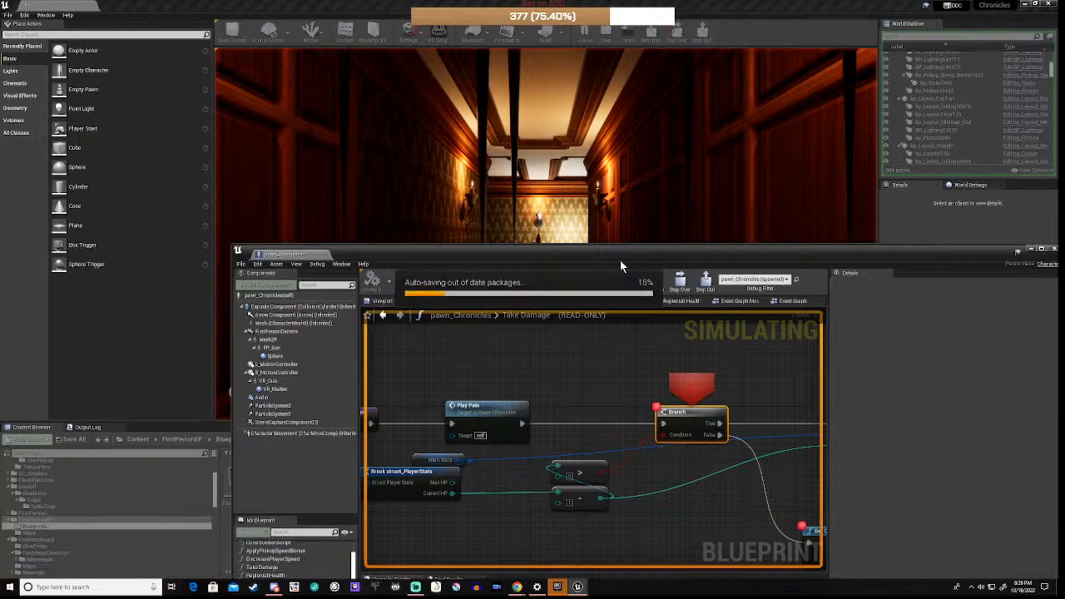
key(Escape)
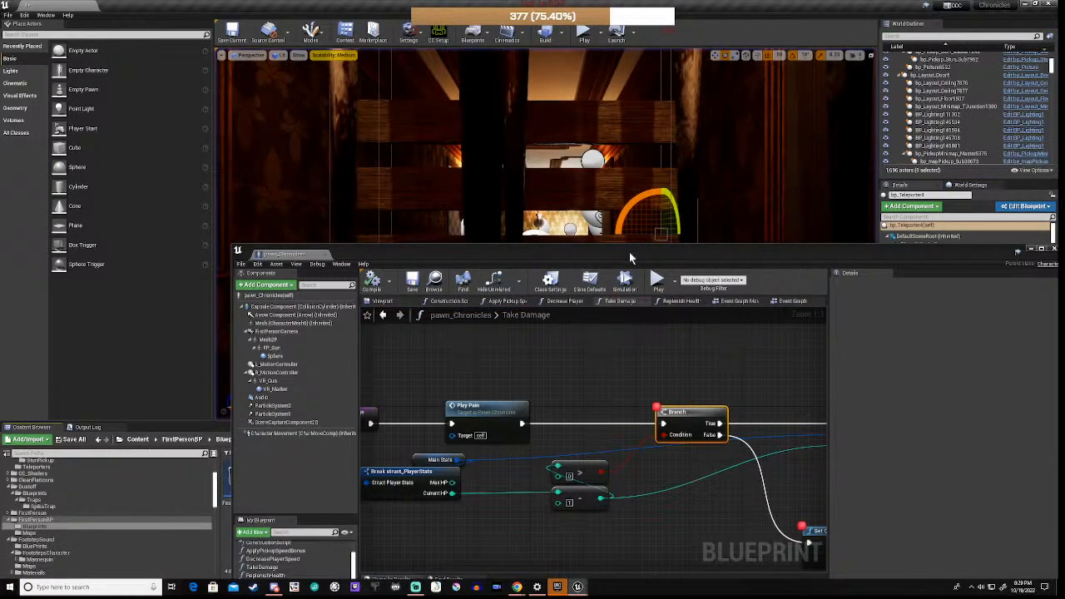
Step: Hide the pawn_Chronicles blueprint, back the camera down the hallway, and select the spike trap
drag(629, 255, 596, 156)
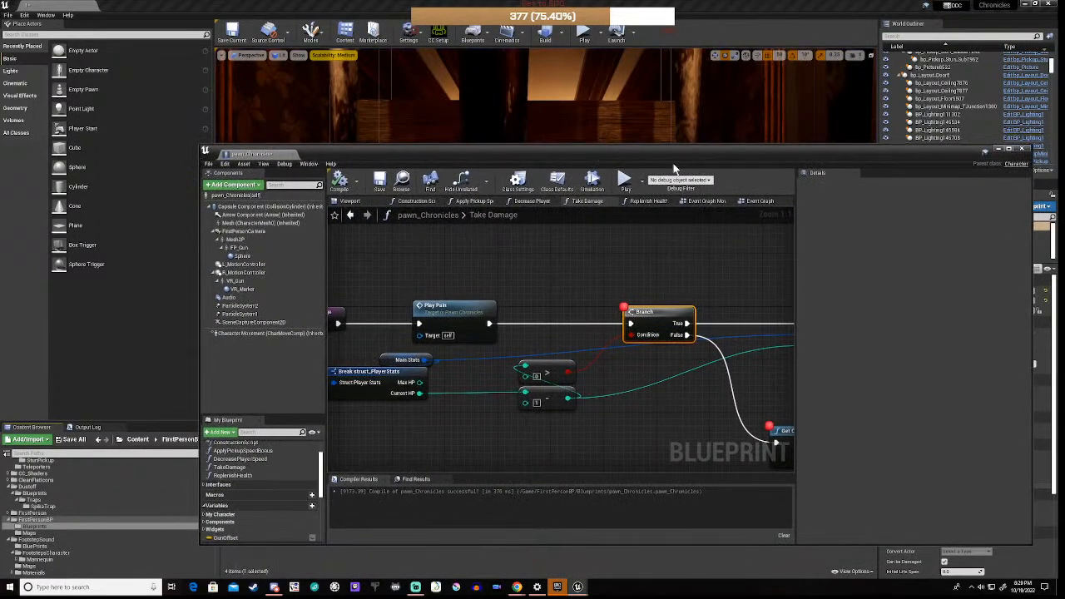
click(998, 150)
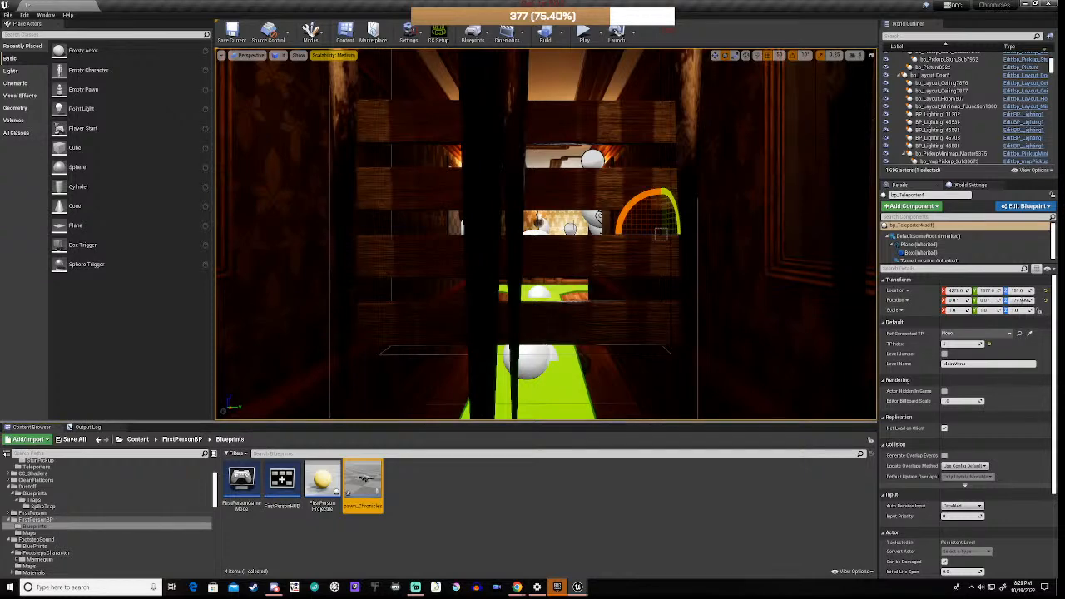
key(s)
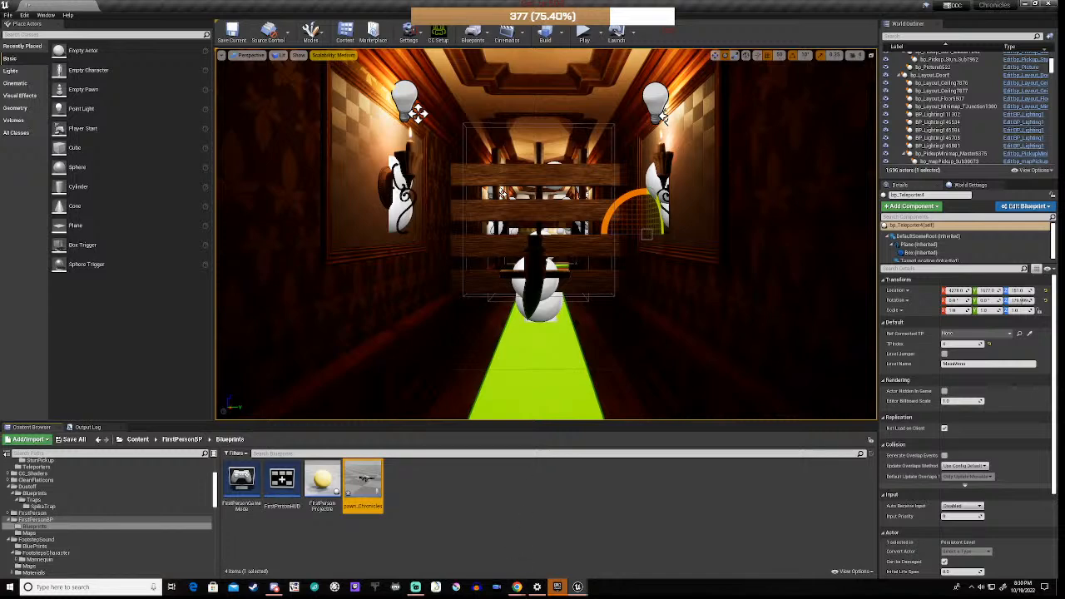
click(501, 193)
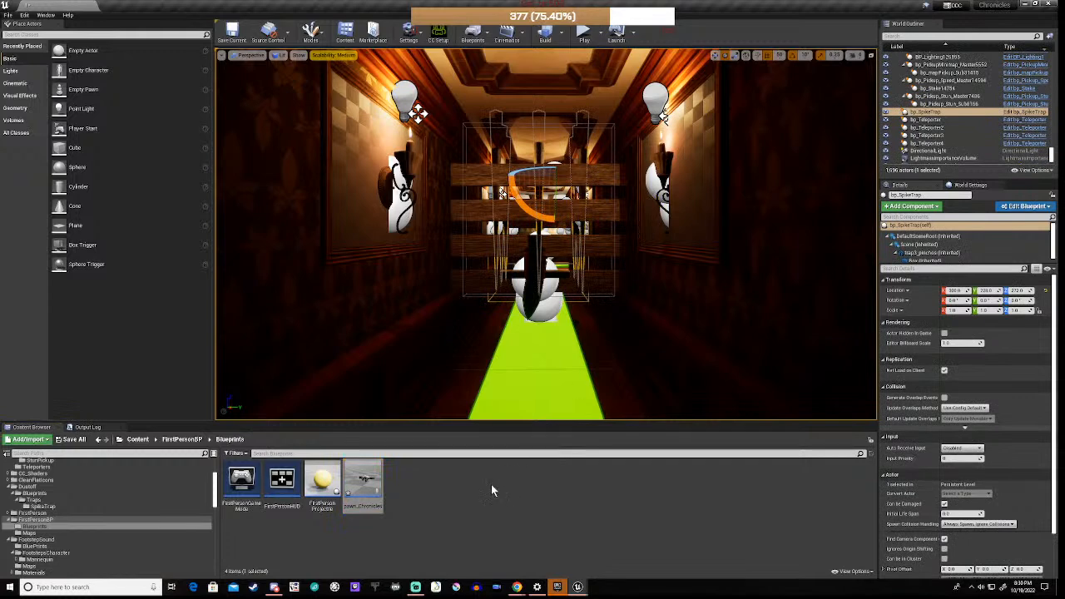
Step: Open bp_SpikeTrap and frame its Box overlap chain through Actor Has Tag and Branch
click(1031, 115)
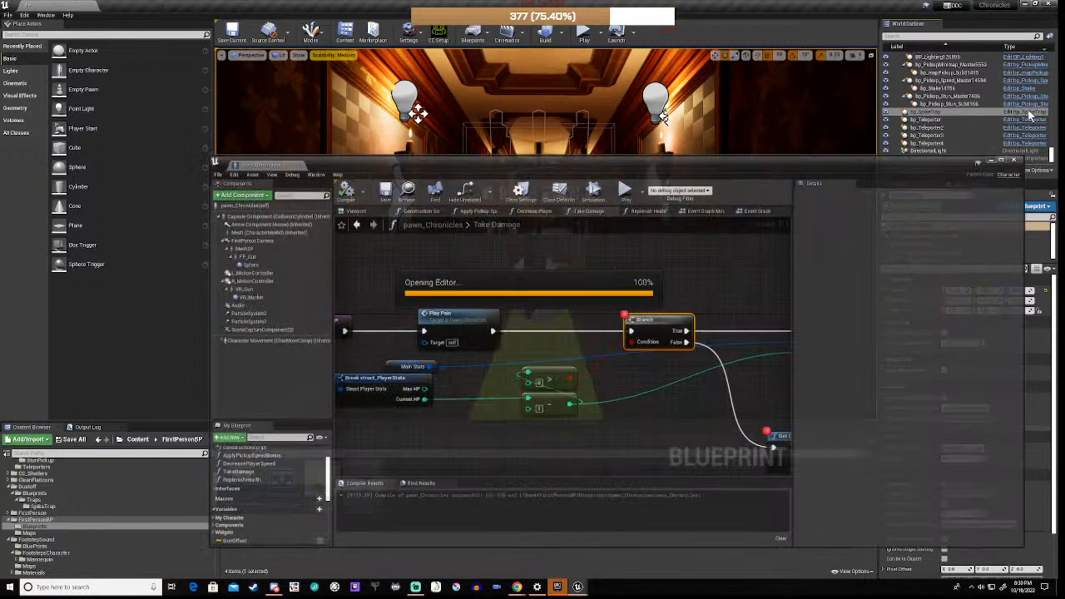
scroll(478, 368, down, 5)
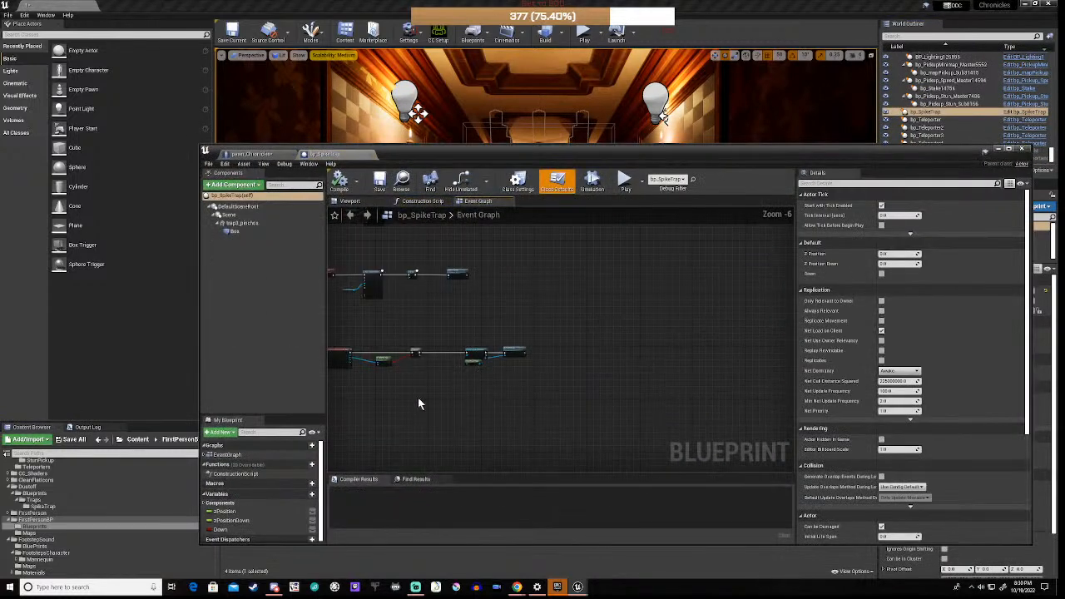
scroll(464, 353, up, 6)
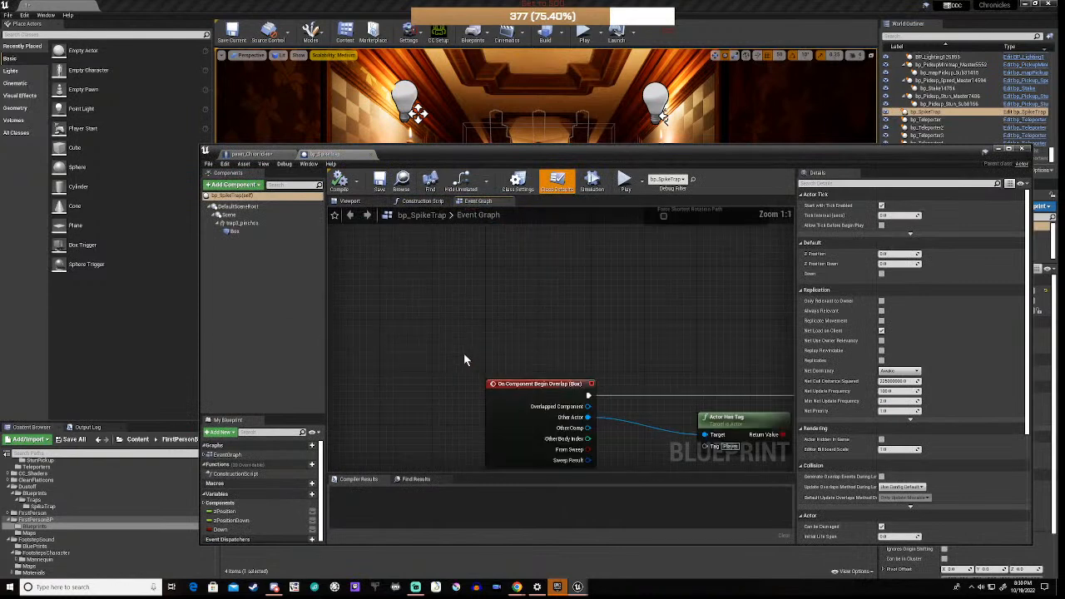
right_drag(526, 350, 455, 225)
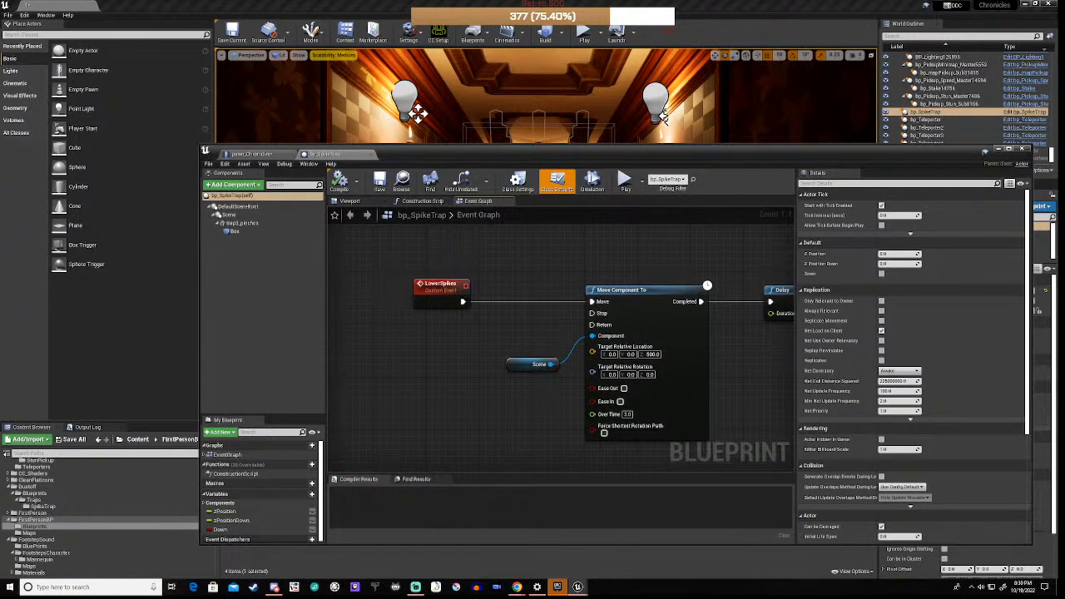
right_drag(467, 569, 403, 284)
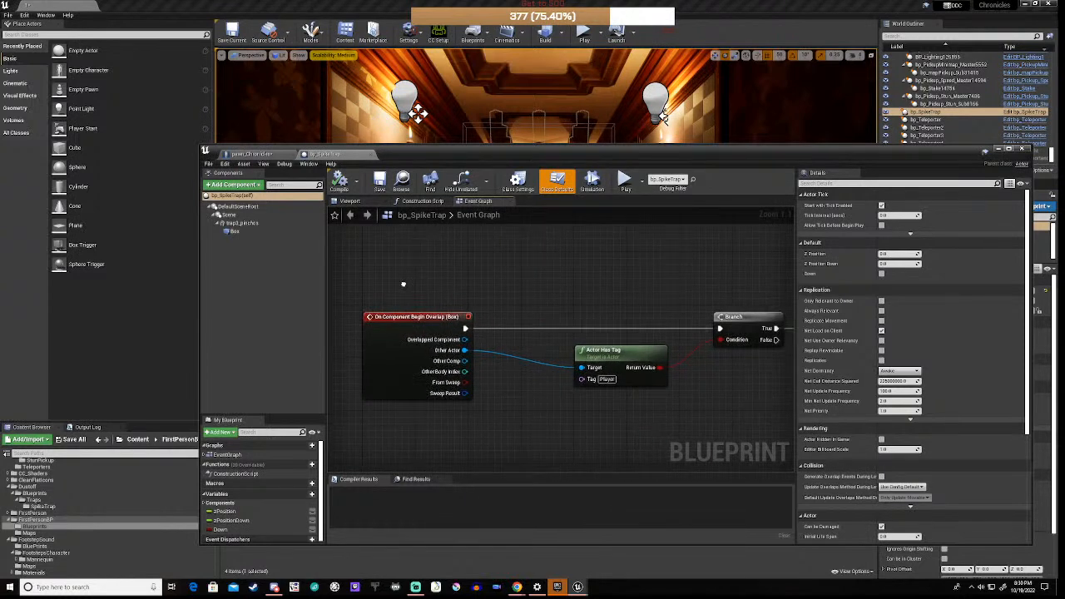
scroll(501, 357, down, 2)
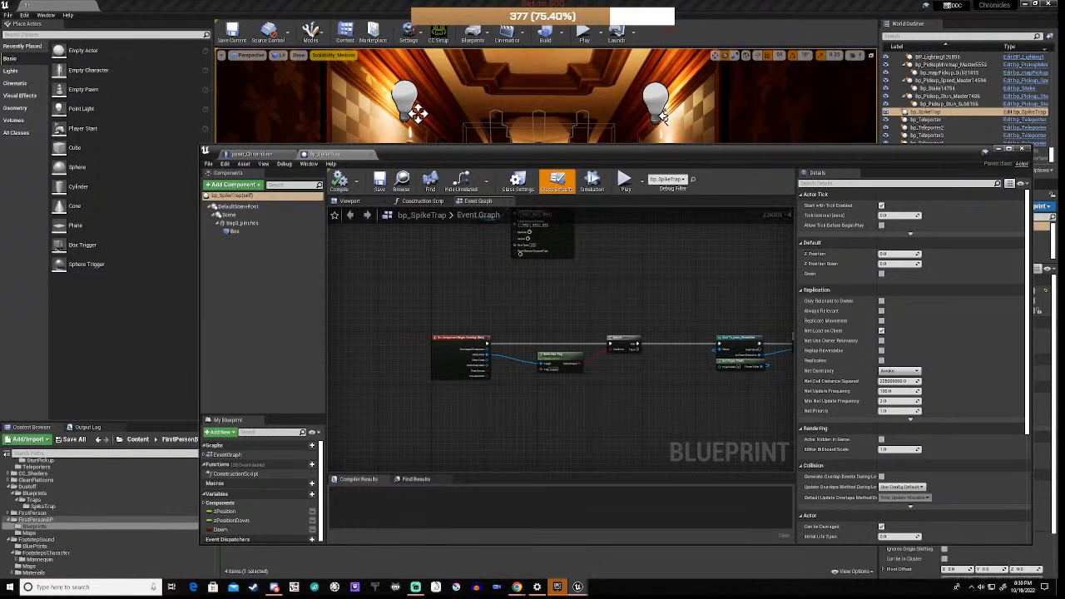
scroll(557, 363, down, 1)
right_drag(557, 363, 476, 364)
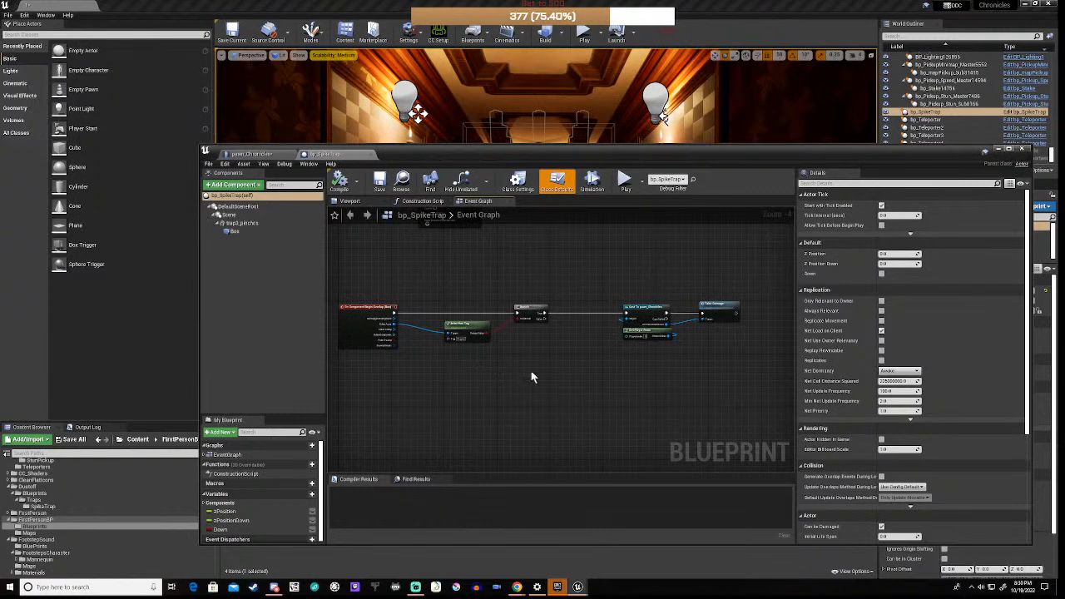
Step: Insert a Do Once node between Cast To pawn_Chronicles and Take Damage, wiring Completed to Take Damage
right_click(578, 376)
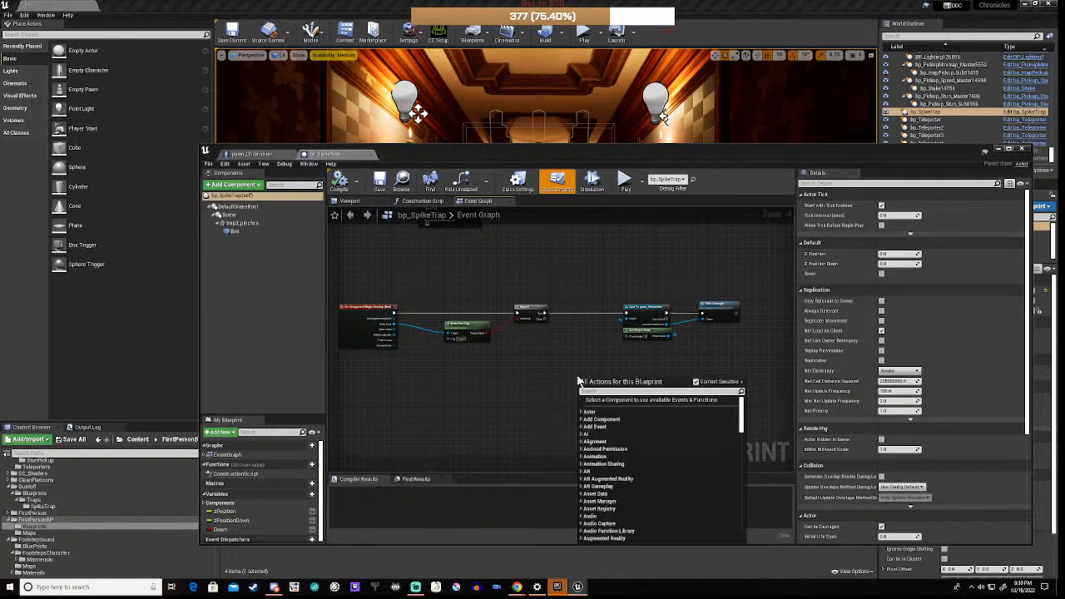
text(do)
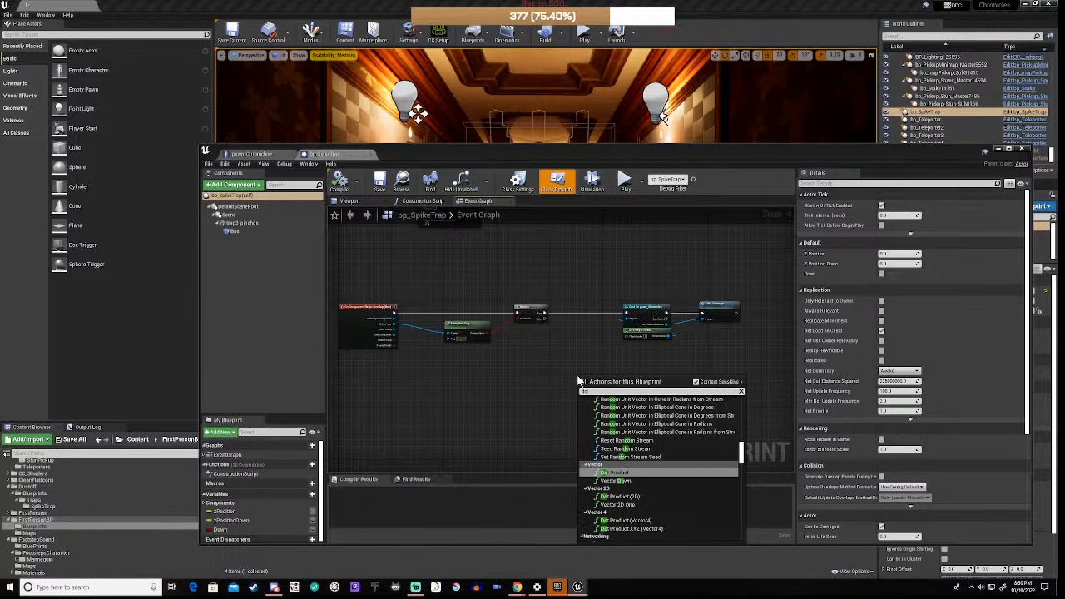
text(once)
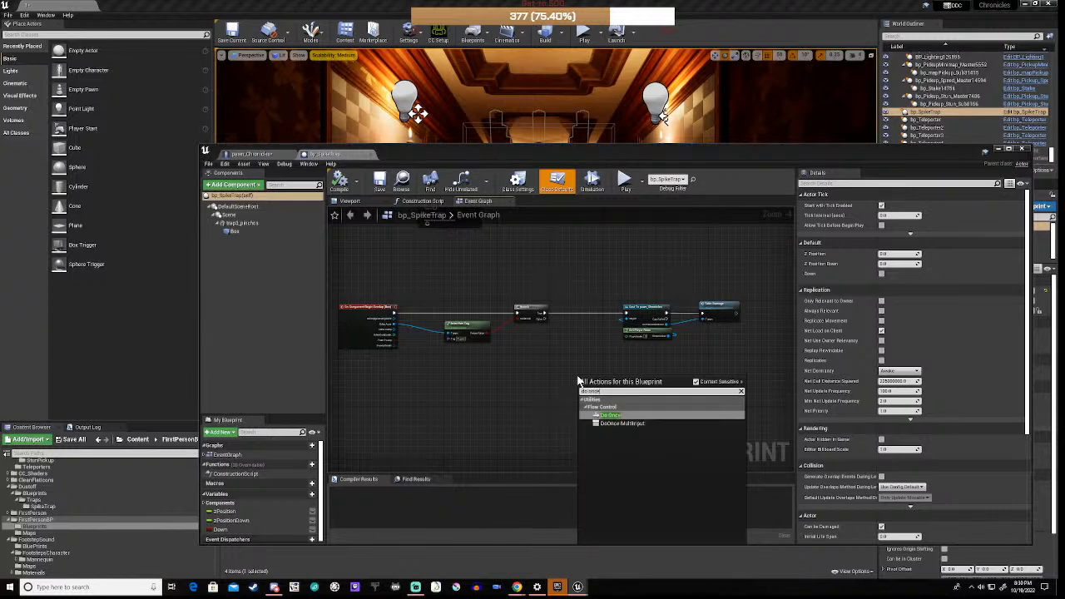
click(611, 415)
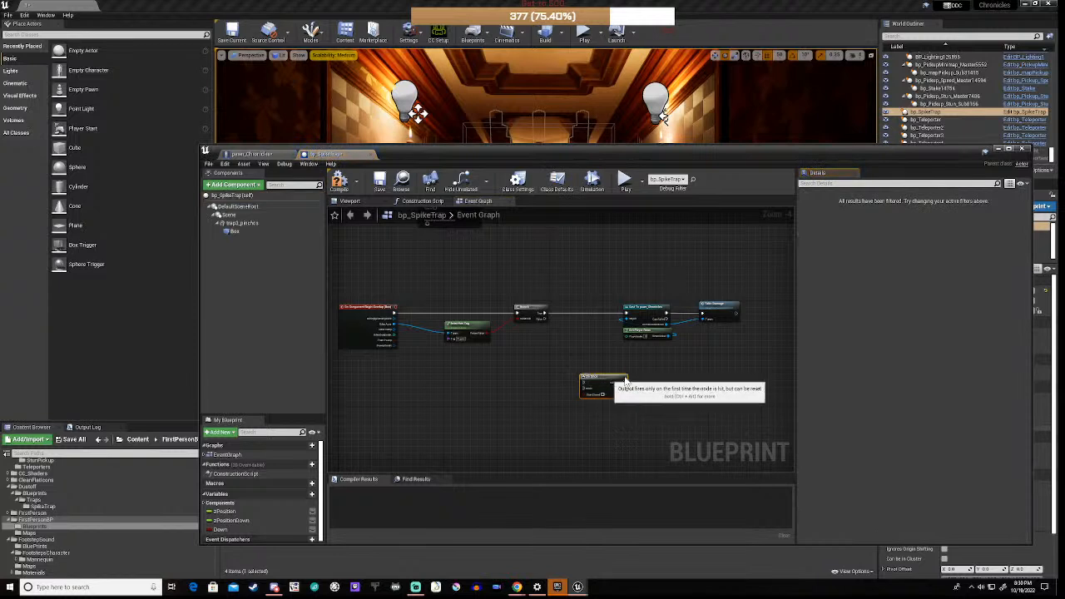
drag(602, 385, 727, 341)
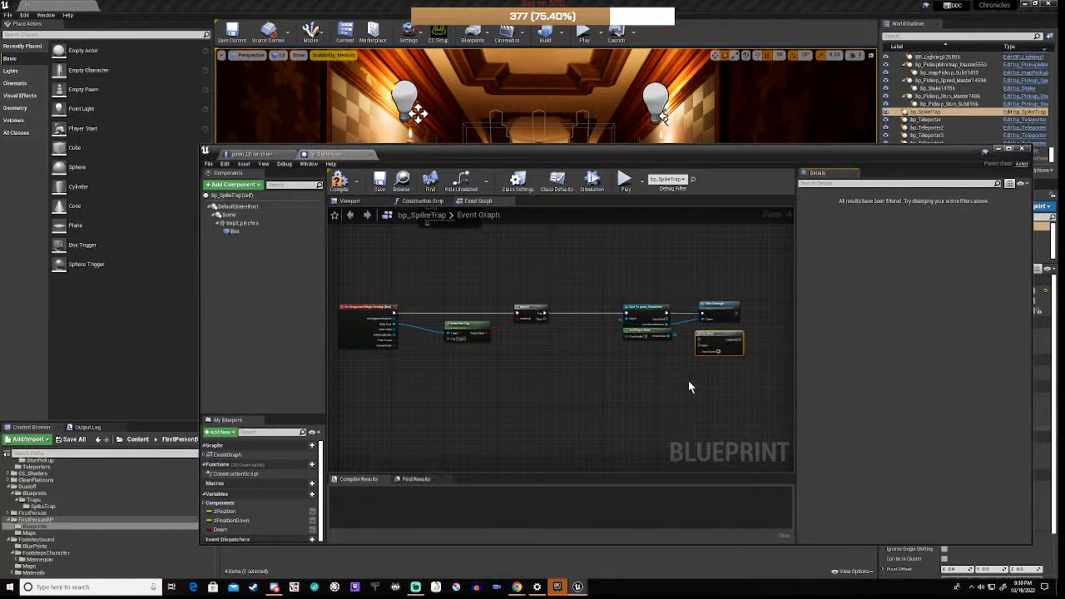
right_drag(688, 381, 469, 412)
scroll(478, 420, up, 4)
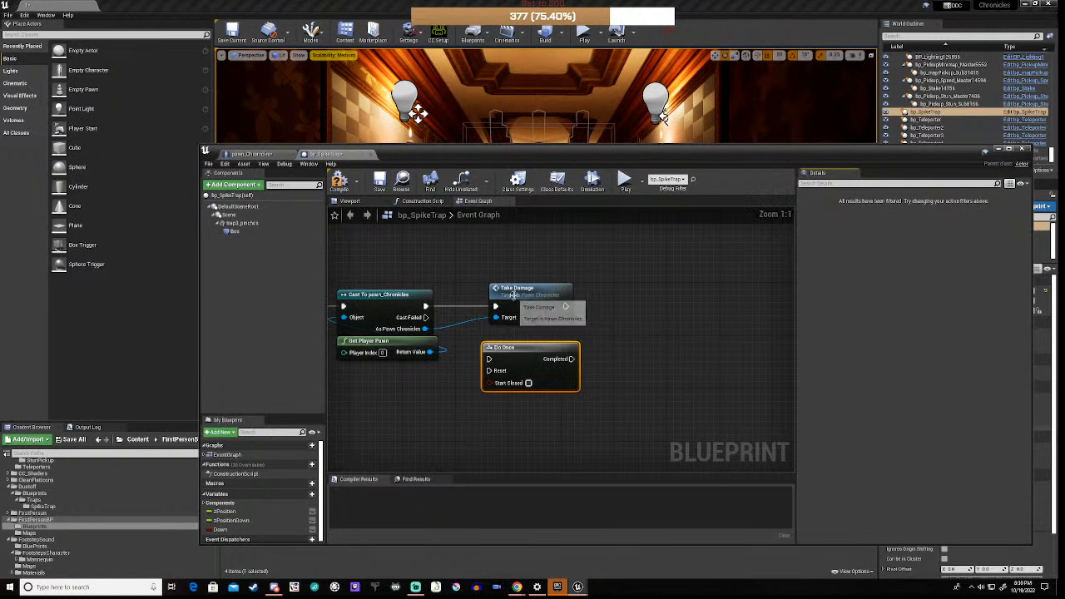
drag(527, 295, 680, 290)
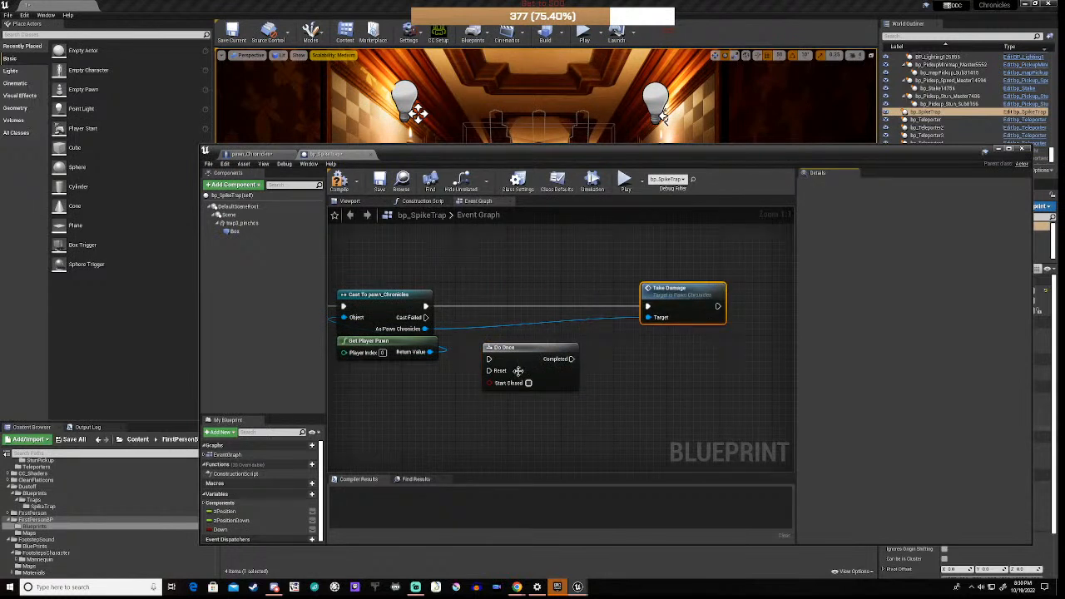
drag(526, 349, 546, 296)
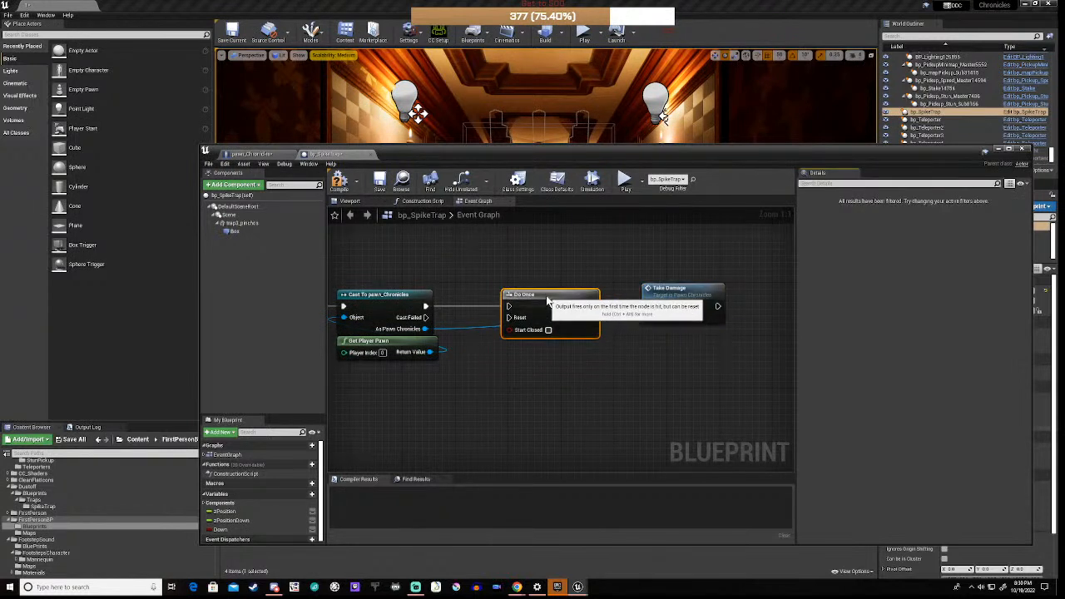
drag(425, 307, 508, 307)
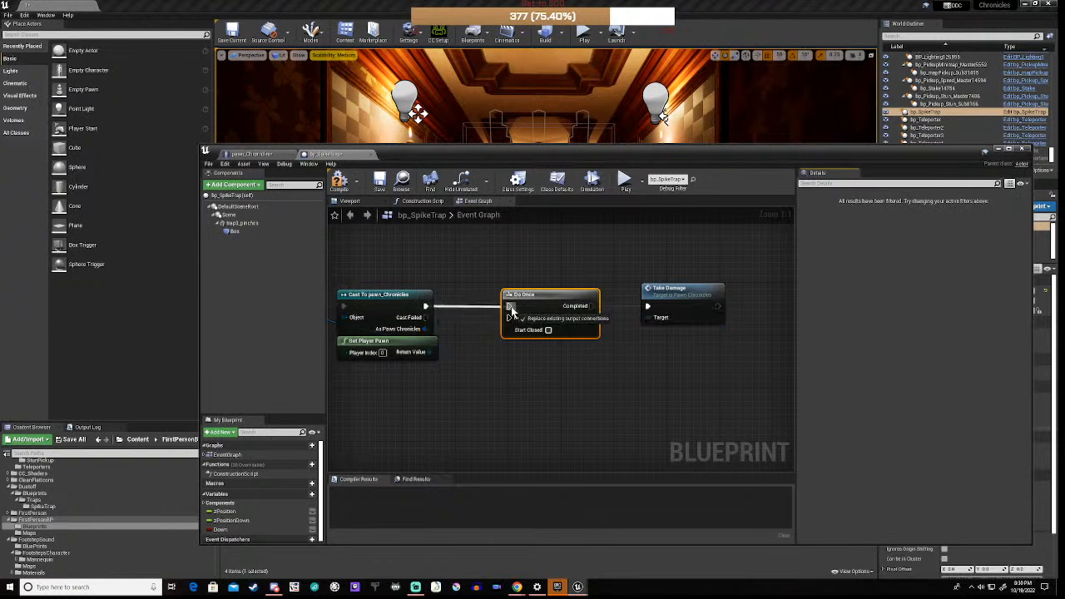
drag(590, 306, 648, 313)
Step: Start a custom event search, cancel it, and bring the red overlap event back into view
right_drag(548, 376, 673, 350)
right_click(550, 391)
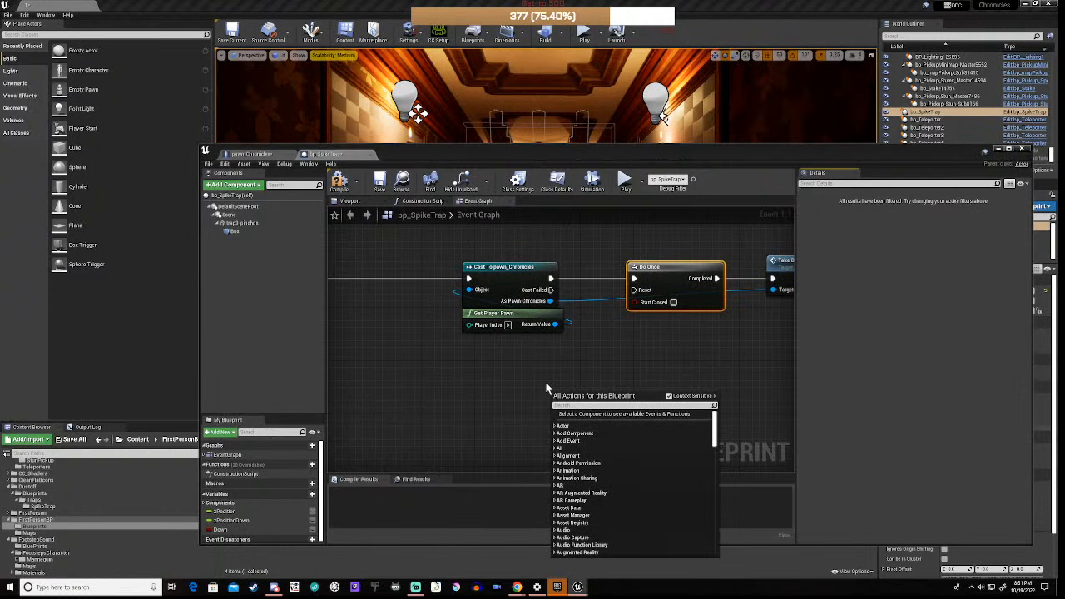
text(cus)
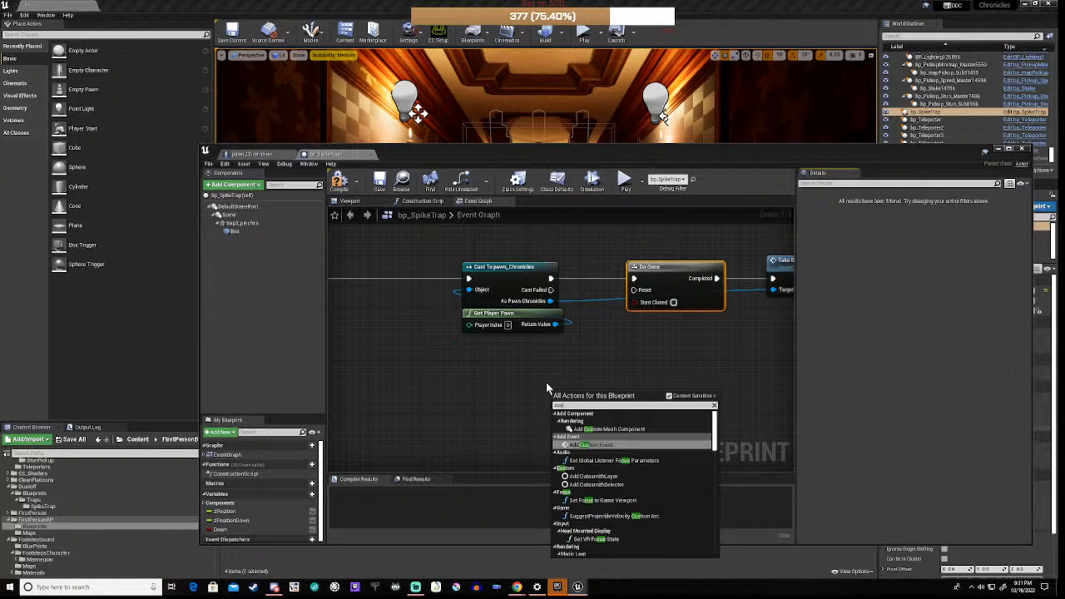
click(546, 384)
scroll(537, 395, down, 5)
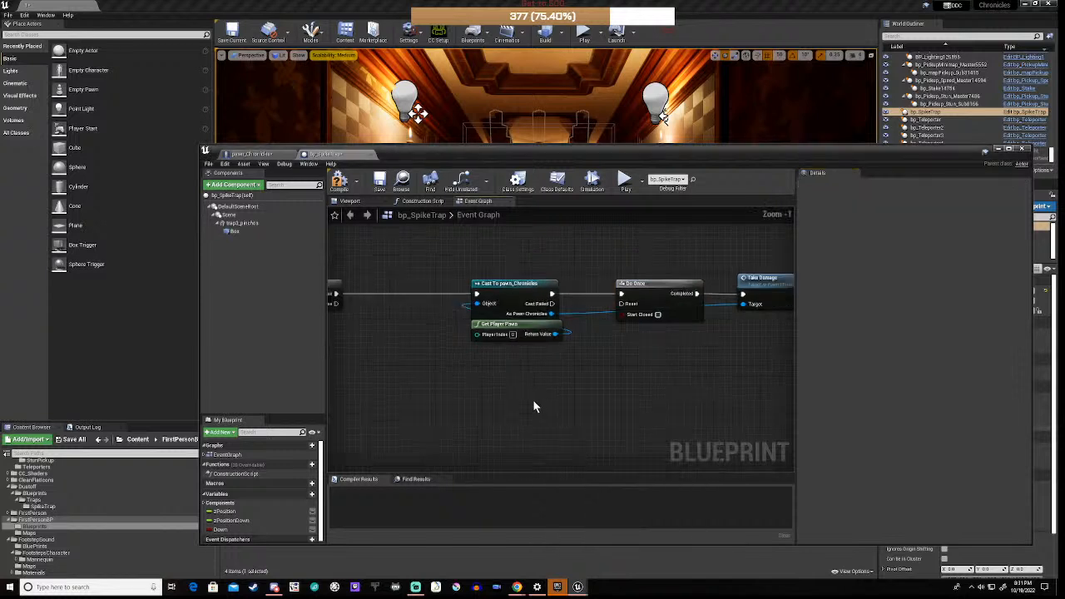
right_drag(422, 408, 483, 364)
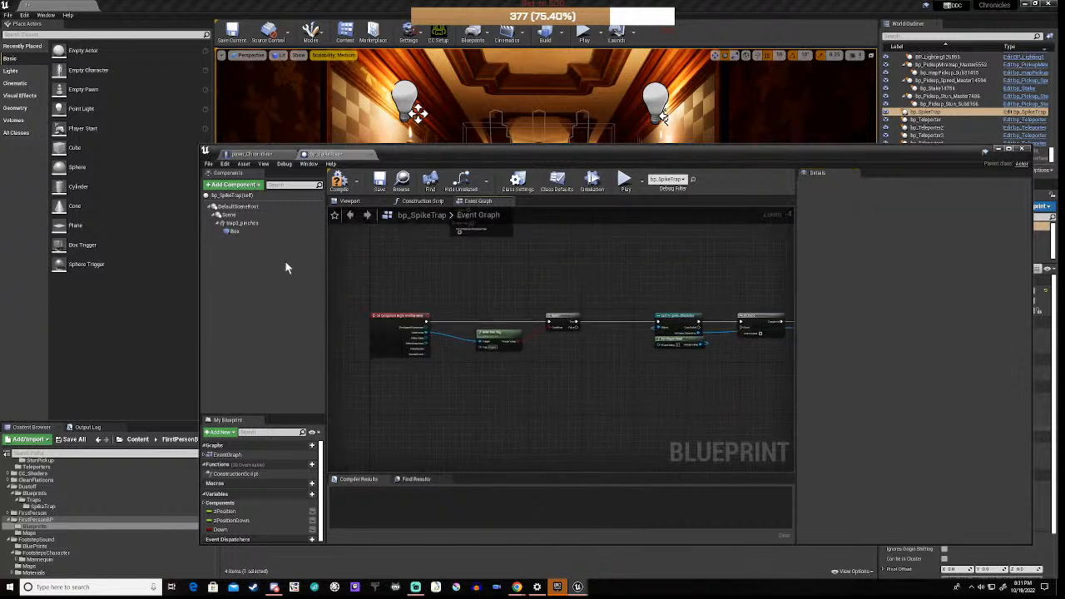
Step: Add an On Component End Overlap (Box) event from the Box component's Details Events section
click(237, 232)
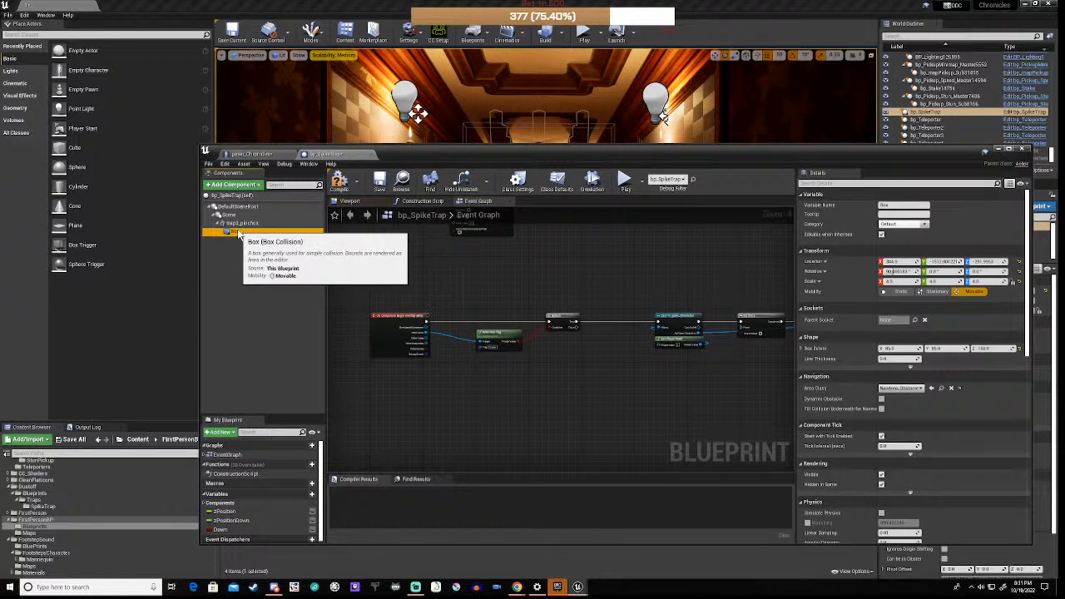
scroll(1030, 297, down, 1)
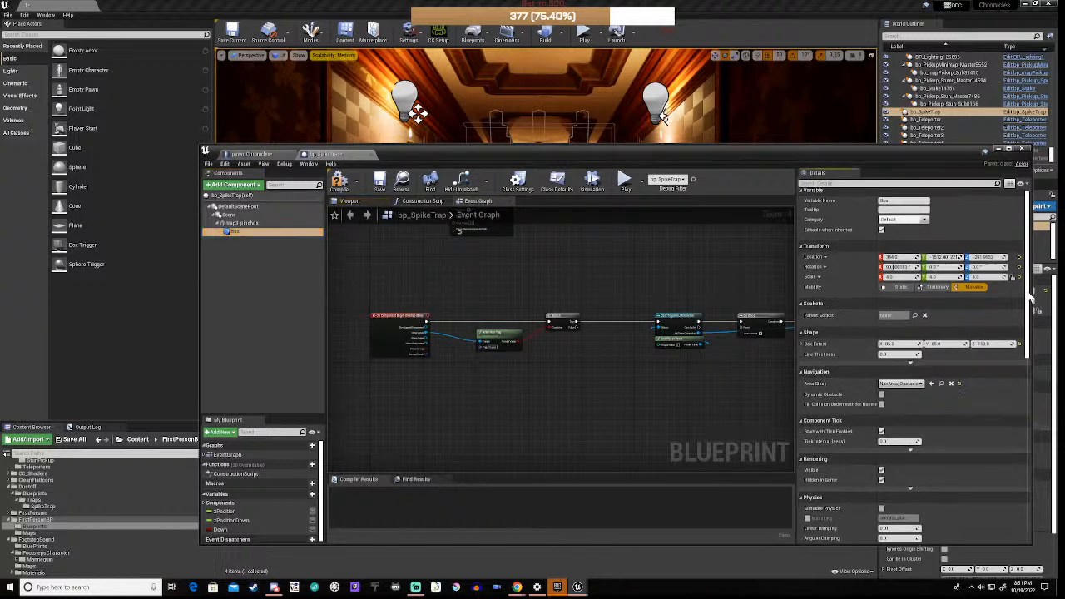
drag(1032, 296, 1051, 456)
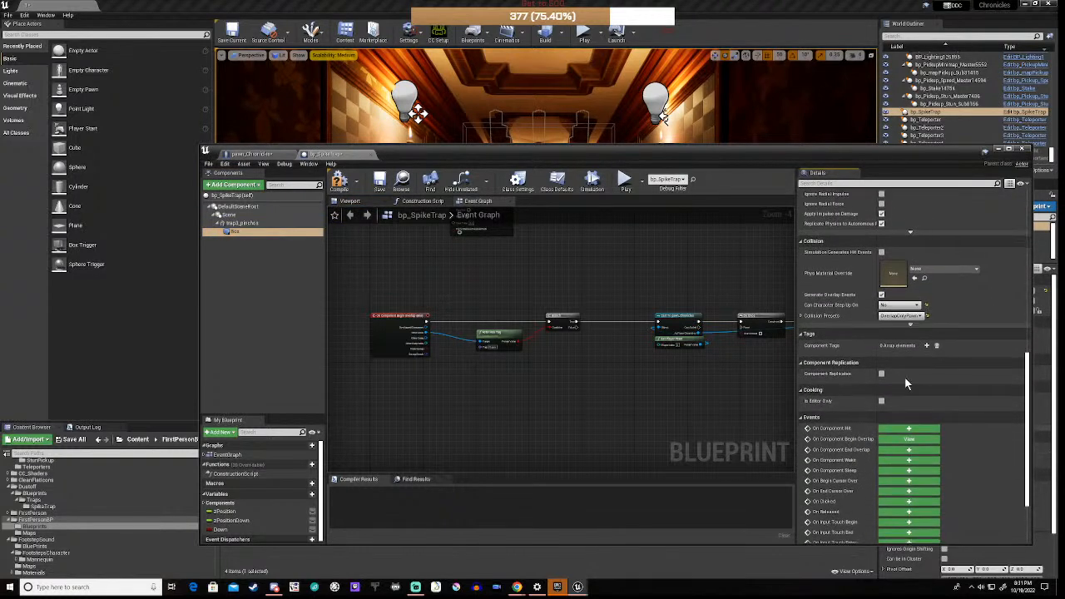
click(906, 452)
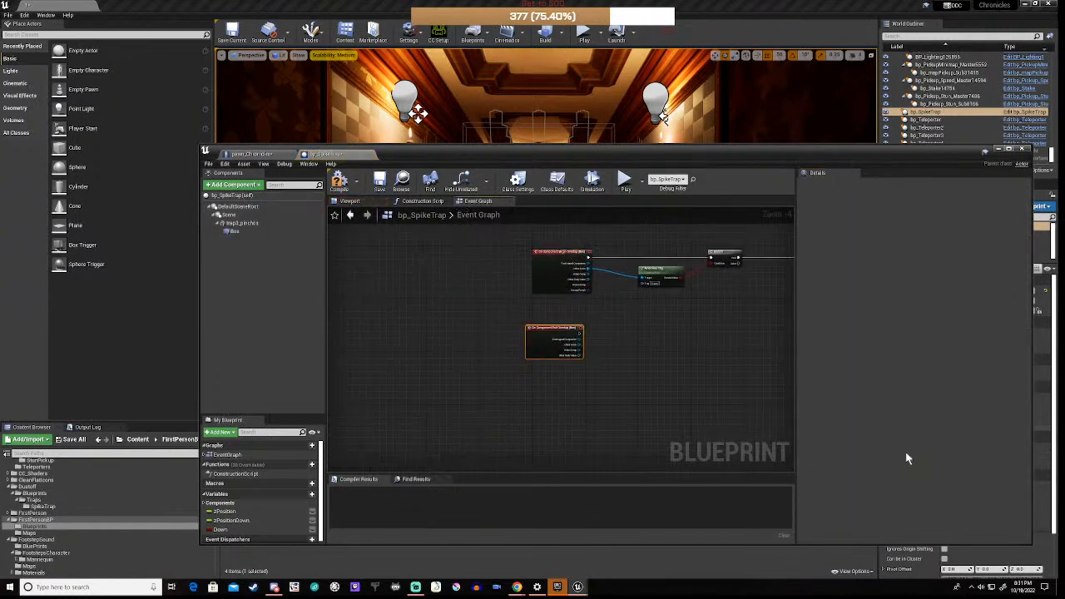
right_drag(670, 368, 539, 399)
scroll(575, 390, down, 3)
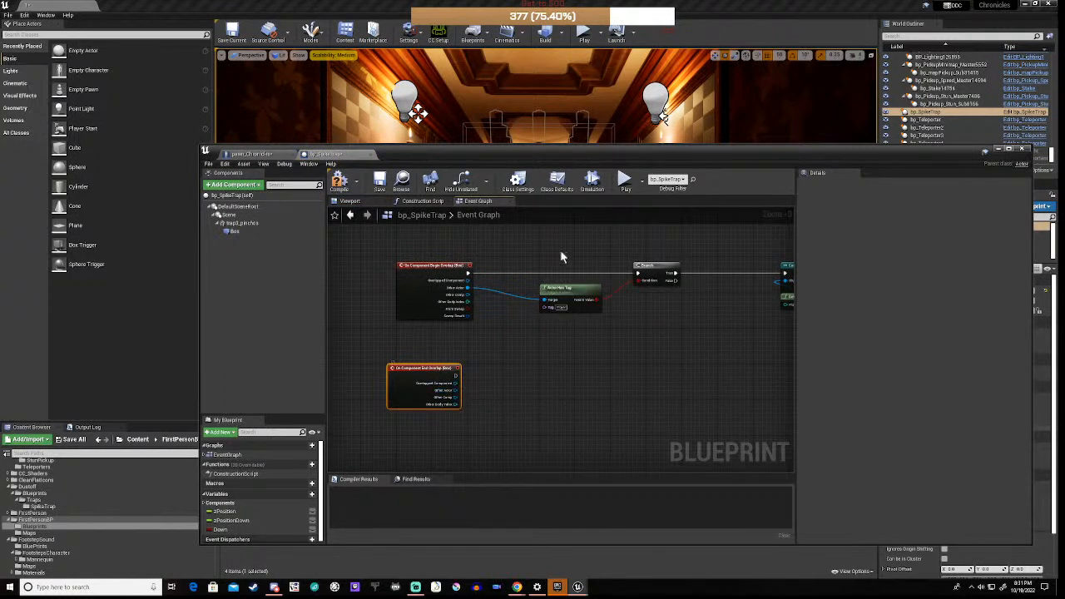
Step: Duplicate Actor Has Tag and Branch and wire End Overlap's execution and Other Actor into them
drag(560, 249, 658, 311)
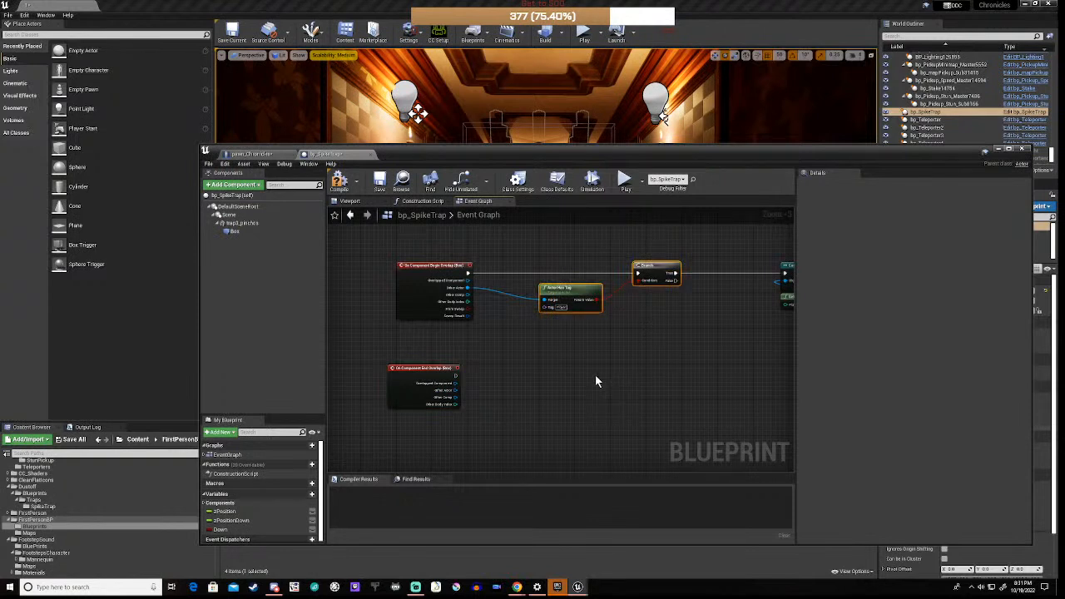
key(ctrl+c)
key(ctrl+v)
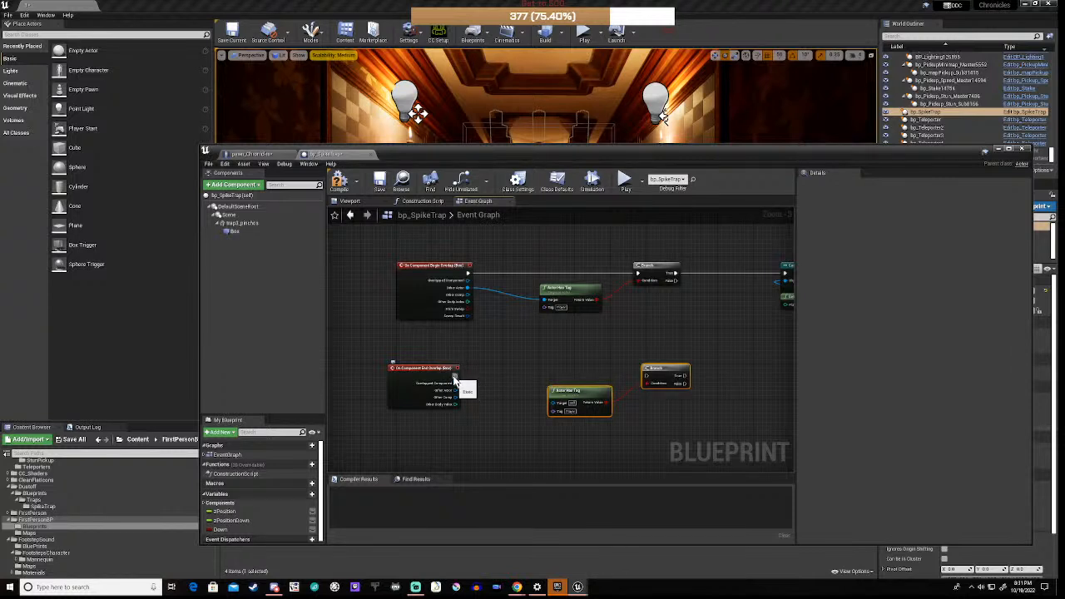
drag(455, 377, 648, 377)
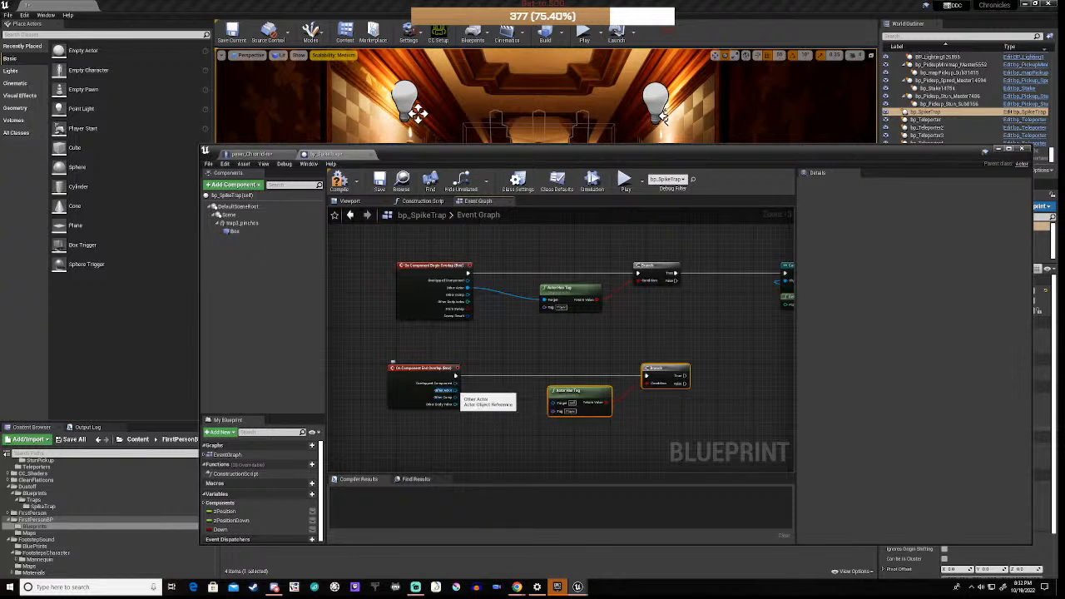
drag(457, 390, 552, 403)
Step: Connect the new Branch's True output to Do Once Reset through a tidied reroute point
right_drag(710, 400, 444, 394)
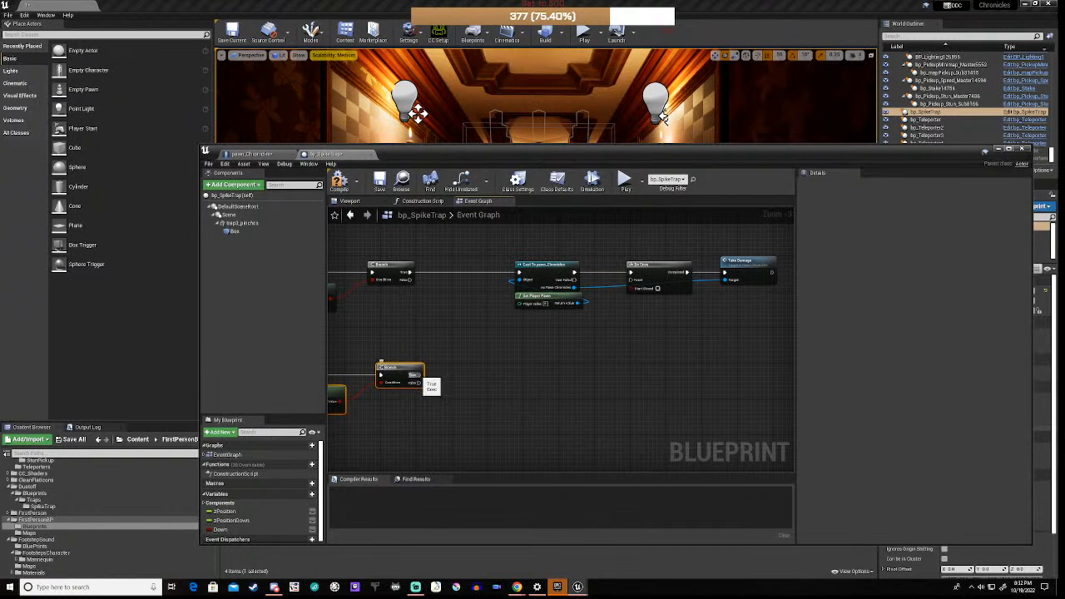
drag(419, 374, 632, 284)
double_click(520, 331)
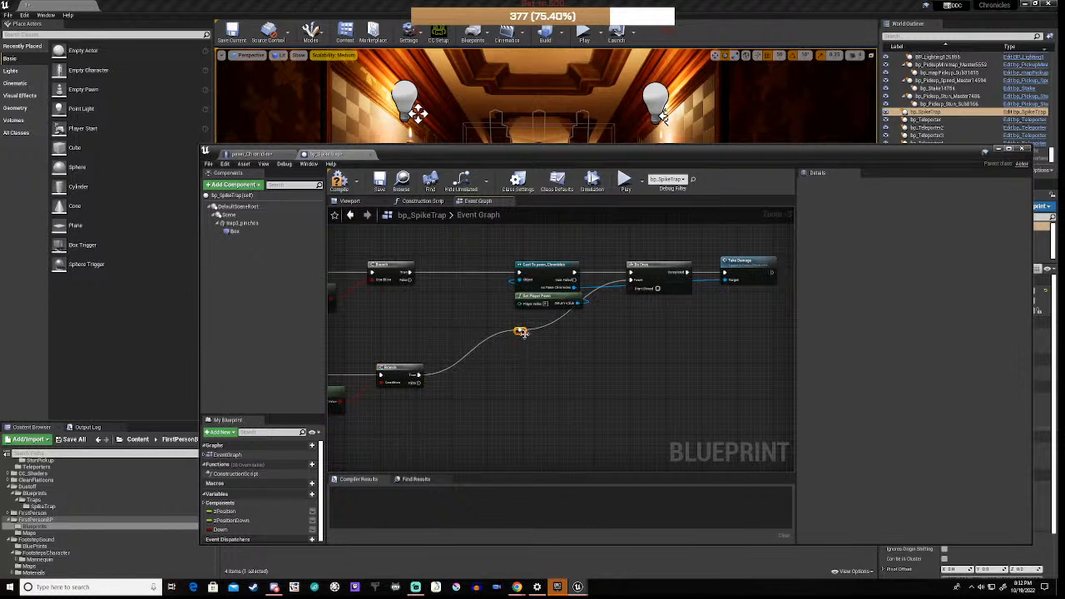
drag(522, 333, 582, 379)
click(527, 356)
right_drag(452, 407, 526, 413)
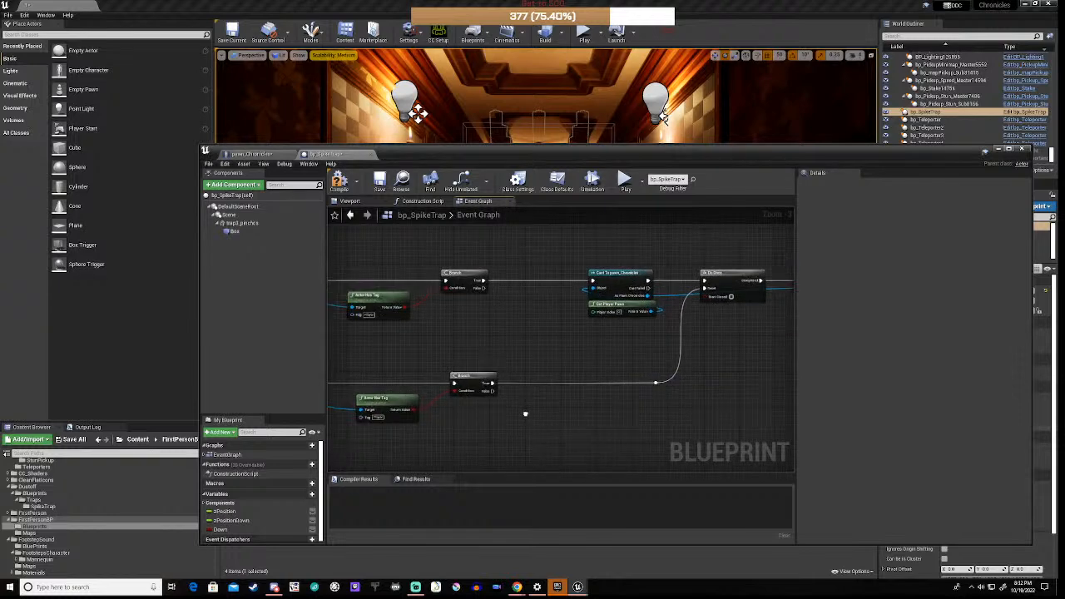
scroll(475, 433, down, 3)
right_drag(410, 397, 487, 390)
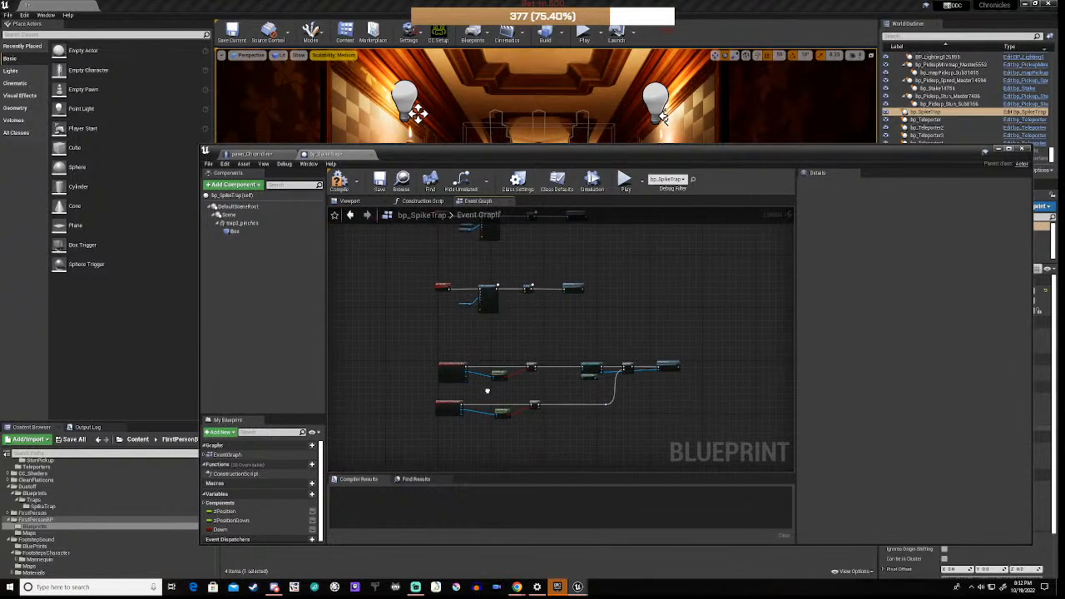
Step: Compile bp_SpikeTrap and lower its window to reveal the level
click(338, 181)
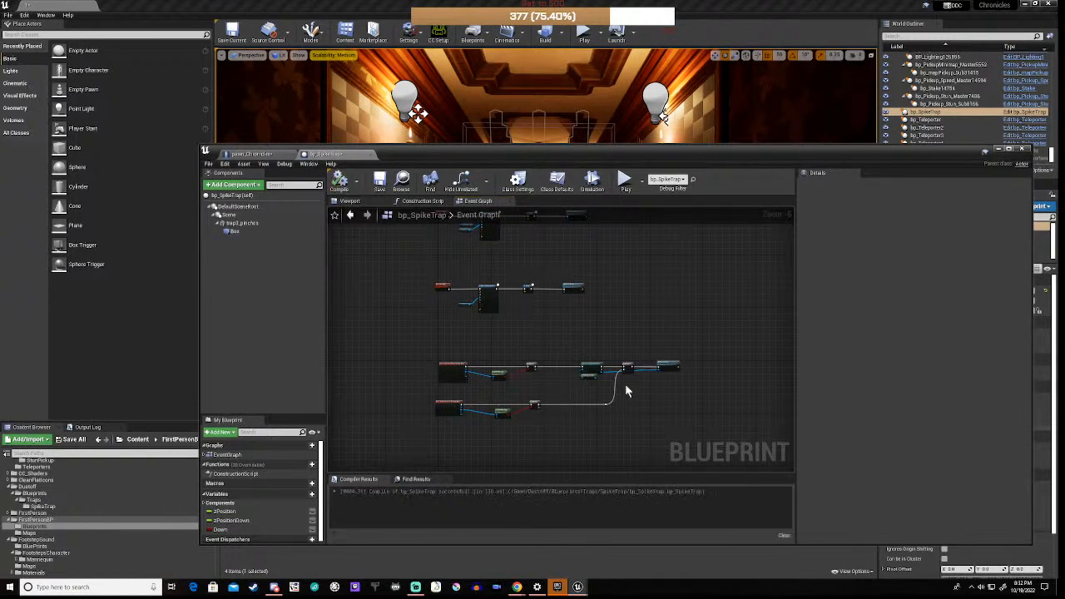
scroll(625, 385, up, 5)
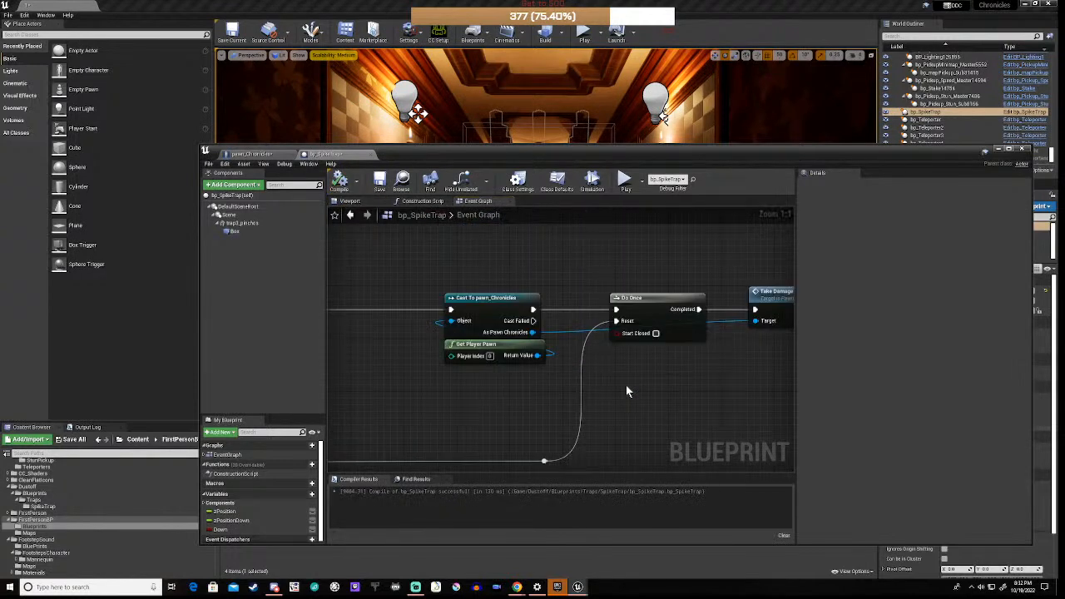
scroll(627, 391, down, 1)
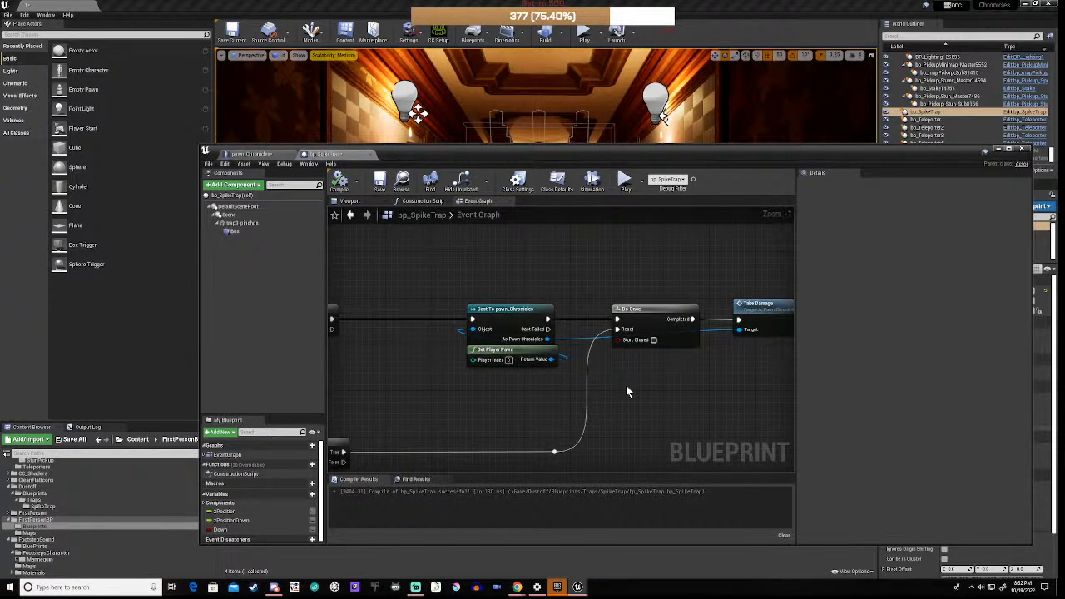
scroll(628, 391, down, 3)
right_drag(509, 404, 561, 403)
drag(569, 144, 600, 436)
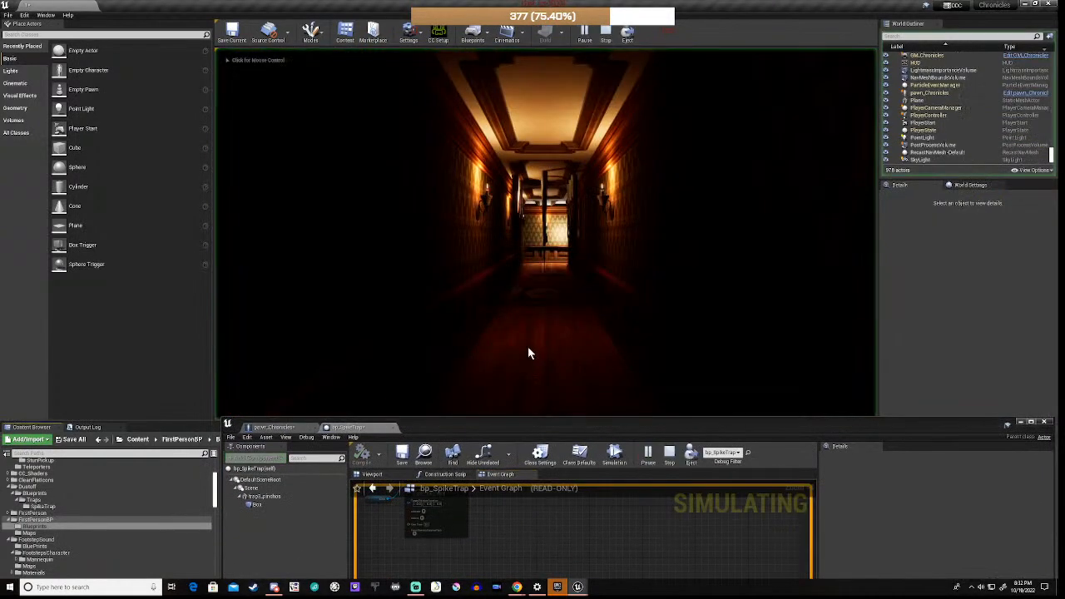
Step: Walk the player into the spike trap with W and raise pawn_Chronicles to view the paused Branch
click(527, 346)
key(w)
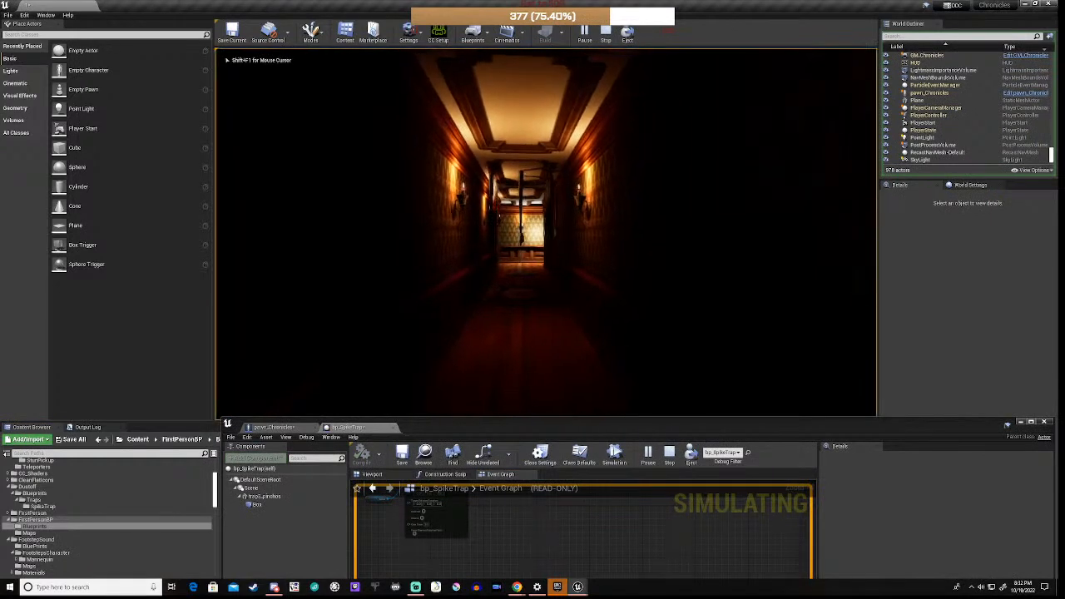
key(w)
key(w)
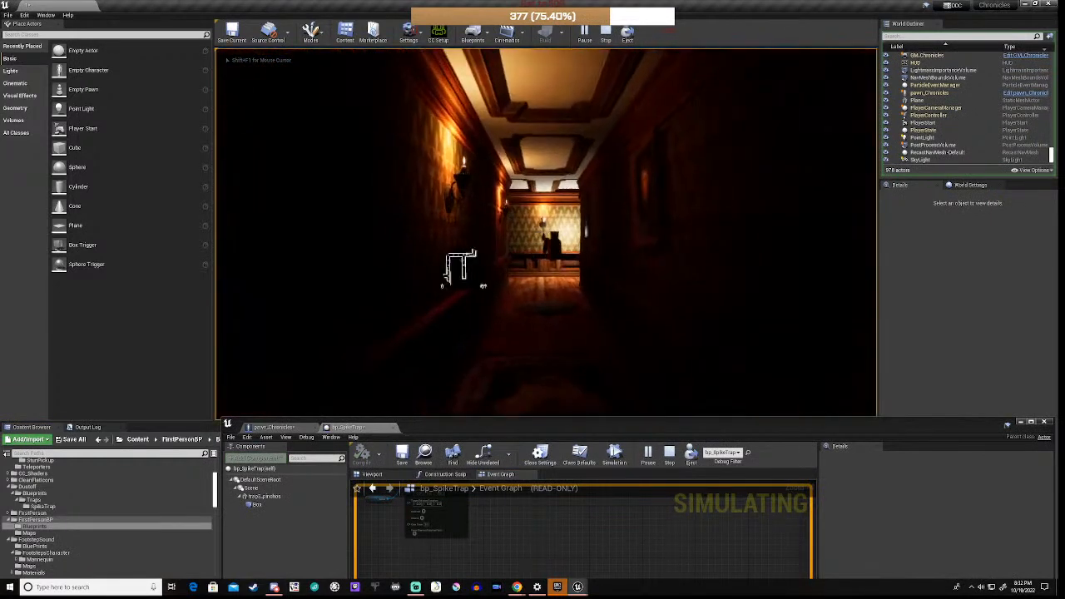
key(w)
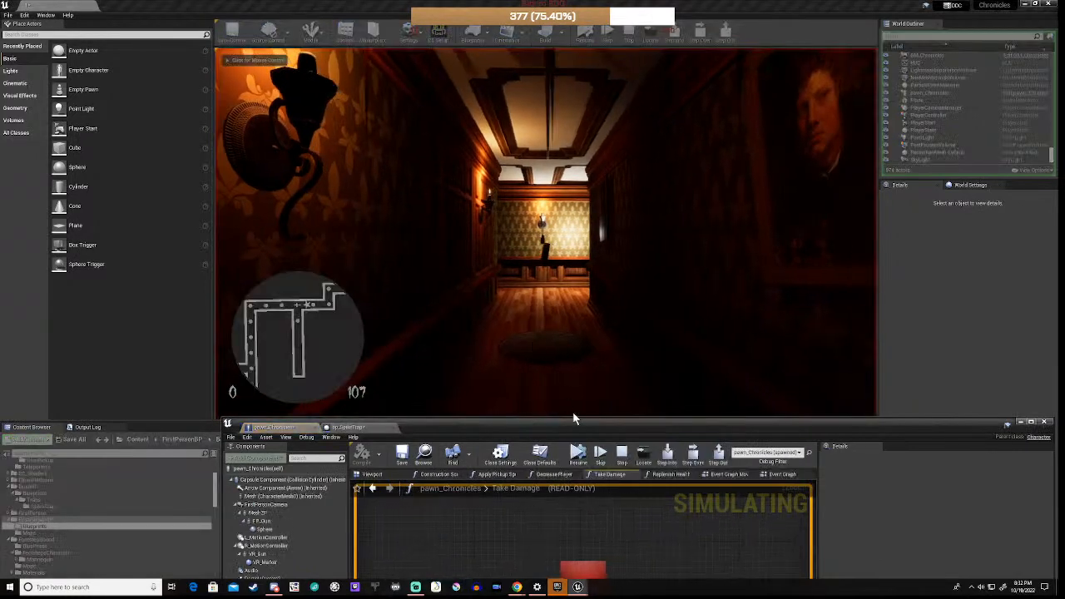
drag(594, 427, 601, 276)
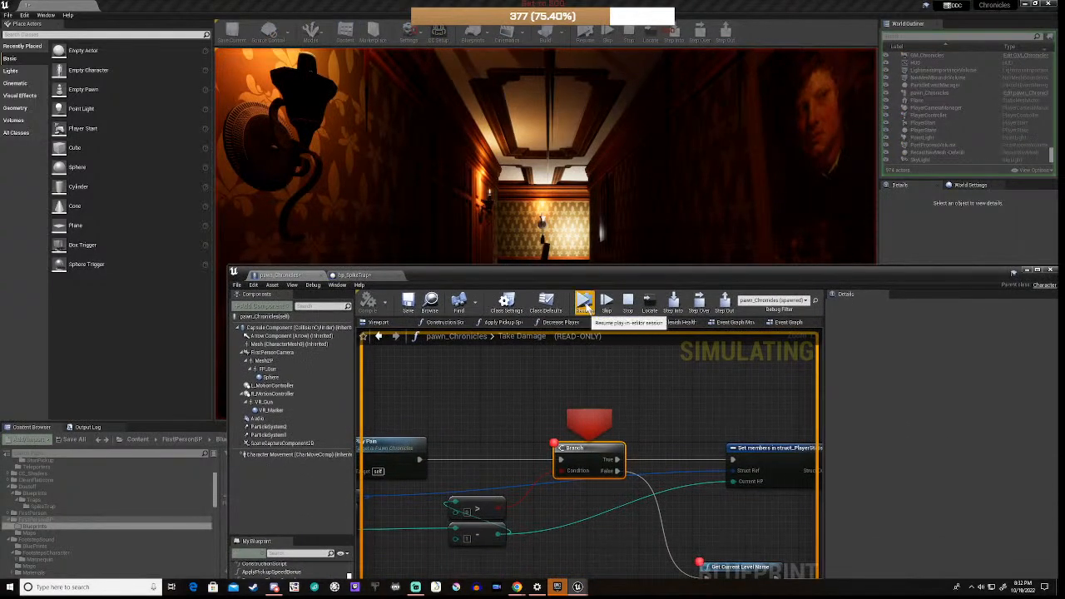
Step: Resume past the Take Damage breakpoint twice, read the subtract and greater-than pin values, then stop play
click(585, 304)
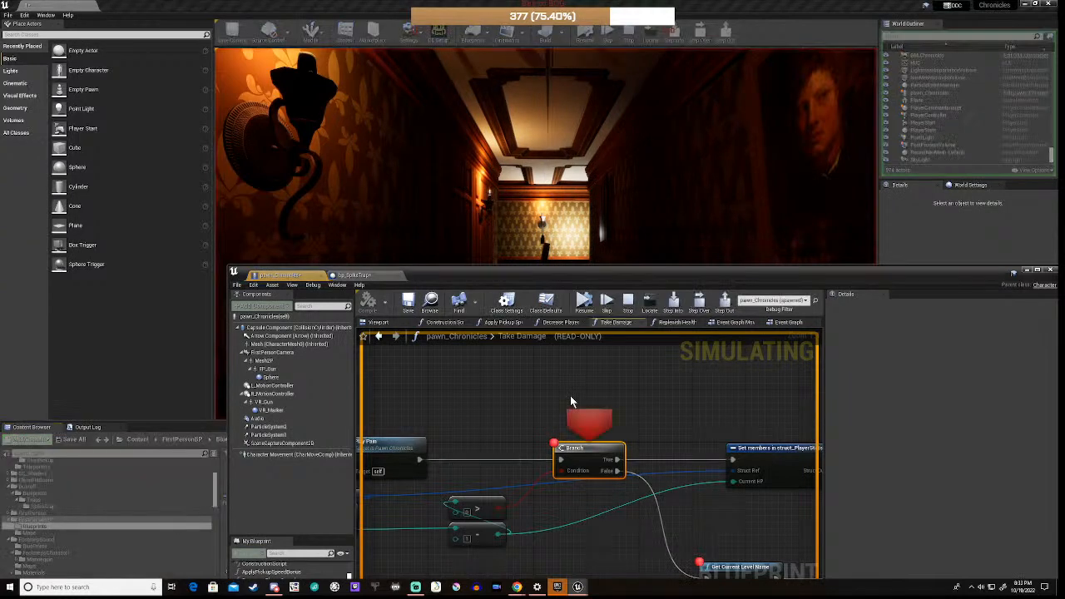
click(583, 304)
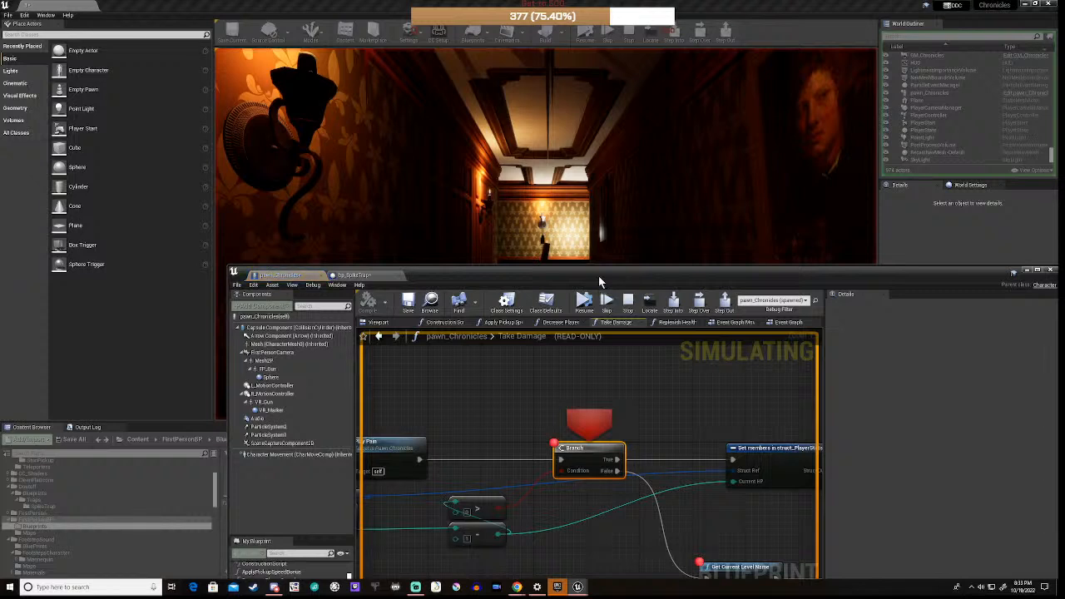
right_drag(574, 513, 716, 464)
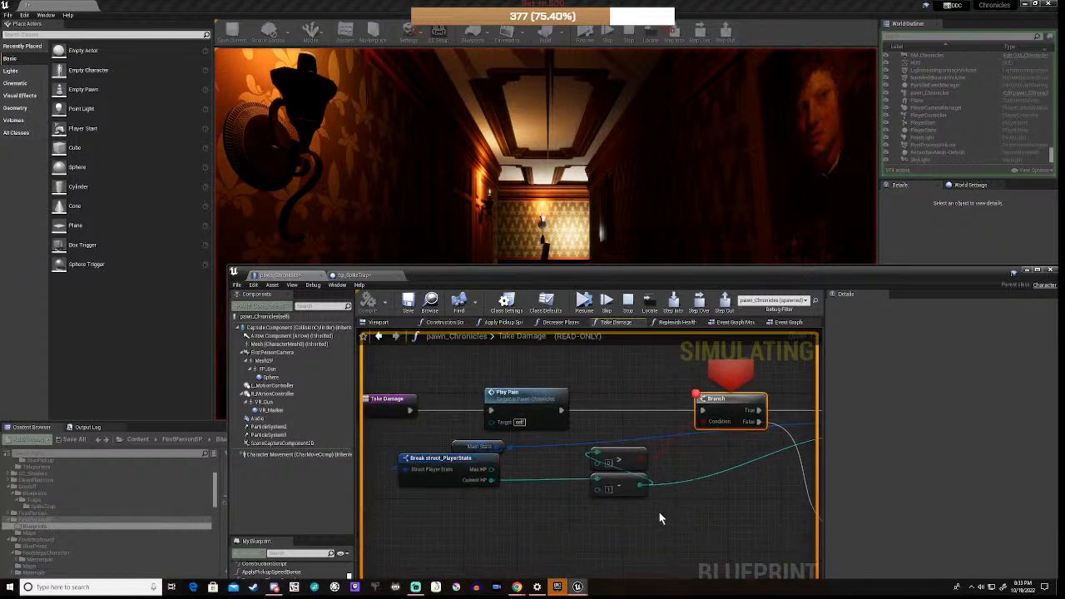
mouse_move(641, 485)
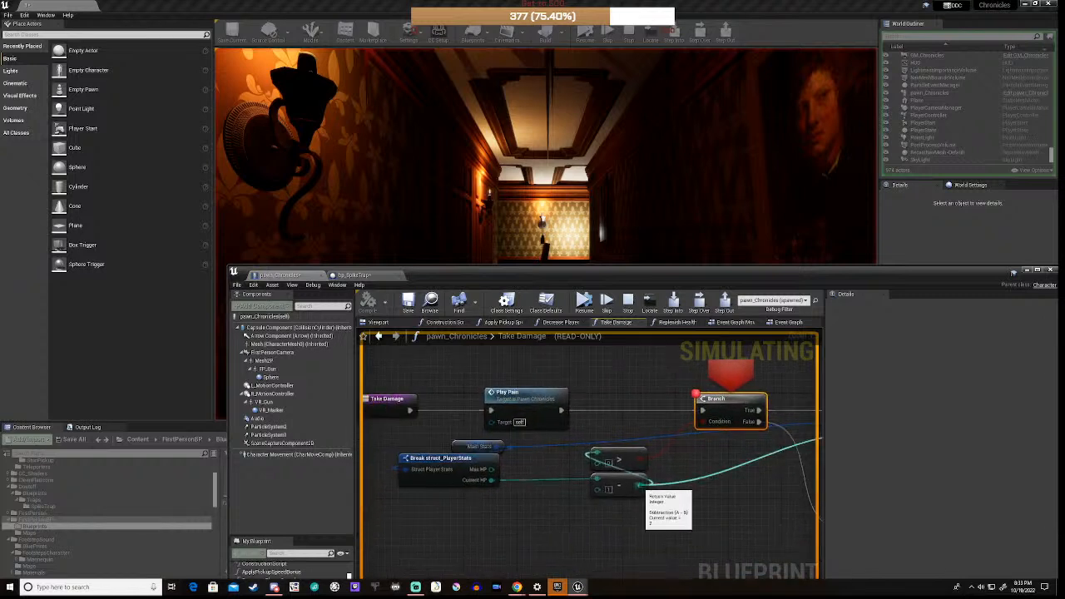
mouse_move(640, 460)
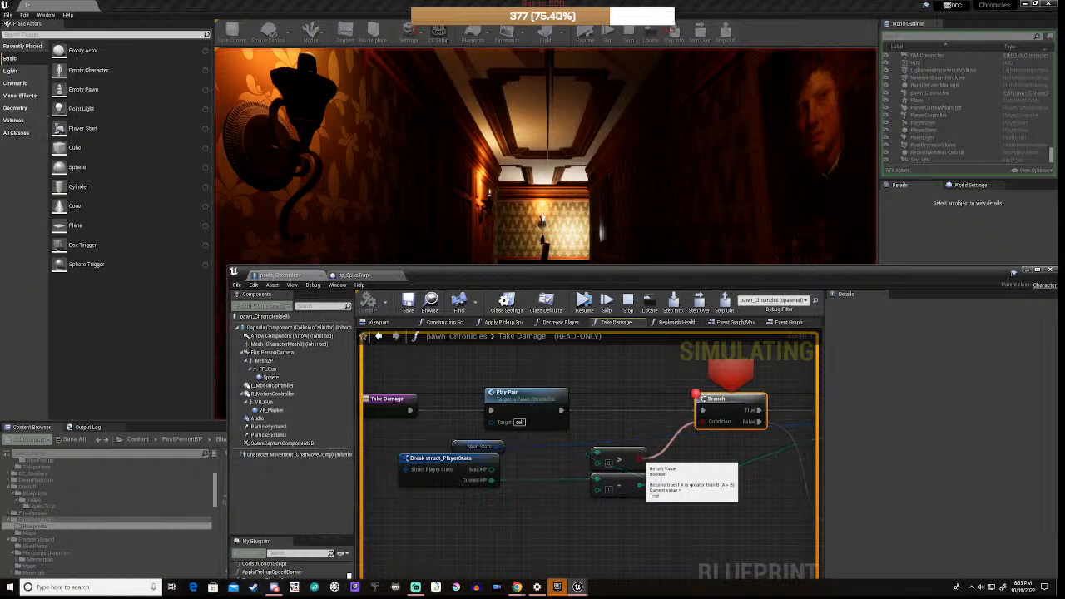
scroll(640, 460, down, 4)
right_drag(706, 501, 604, 492)
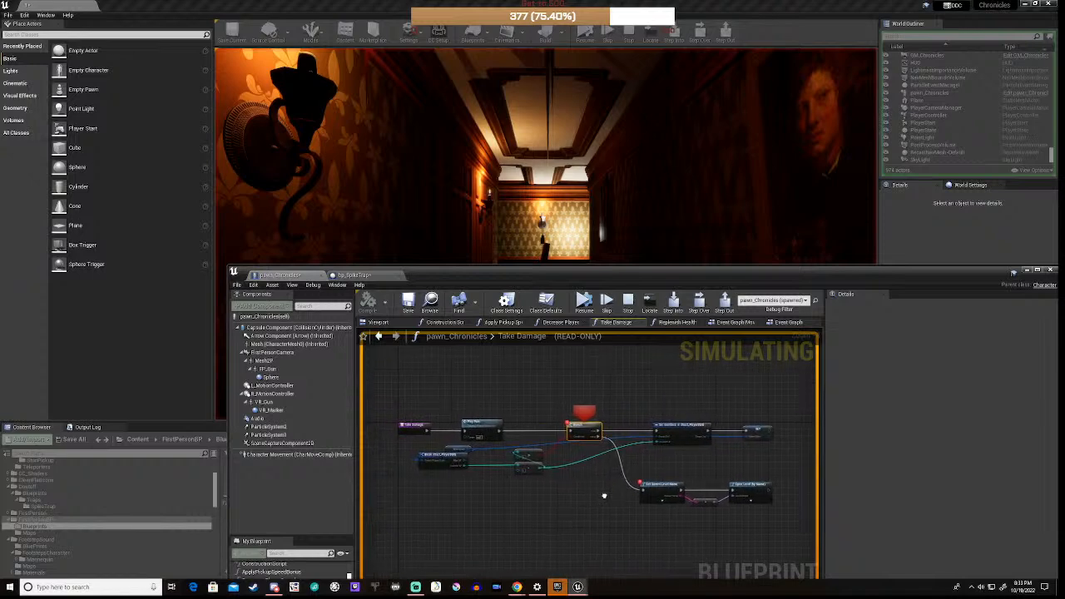
click(628, 304)
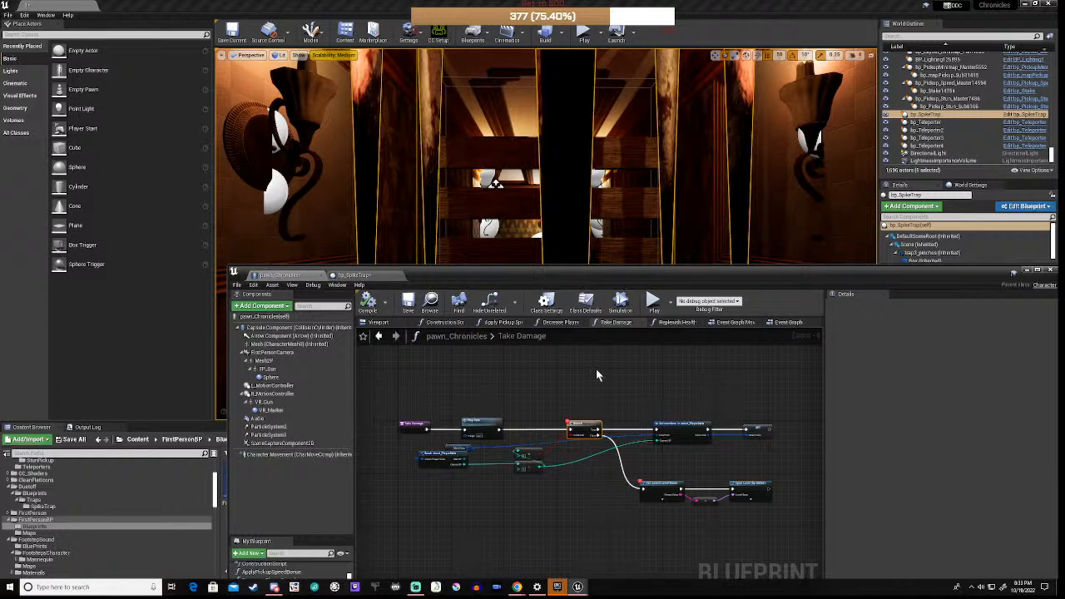
Step: Disconnect Replenish Health from its Branch and move the blueprint window down
click(676, 324)
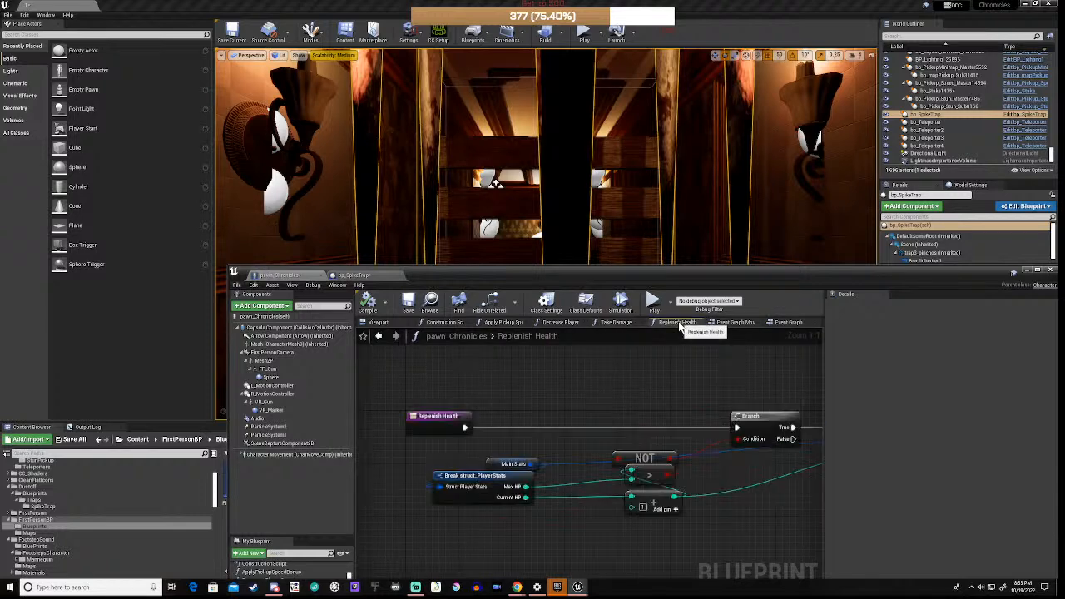
alt+click(534, 429)
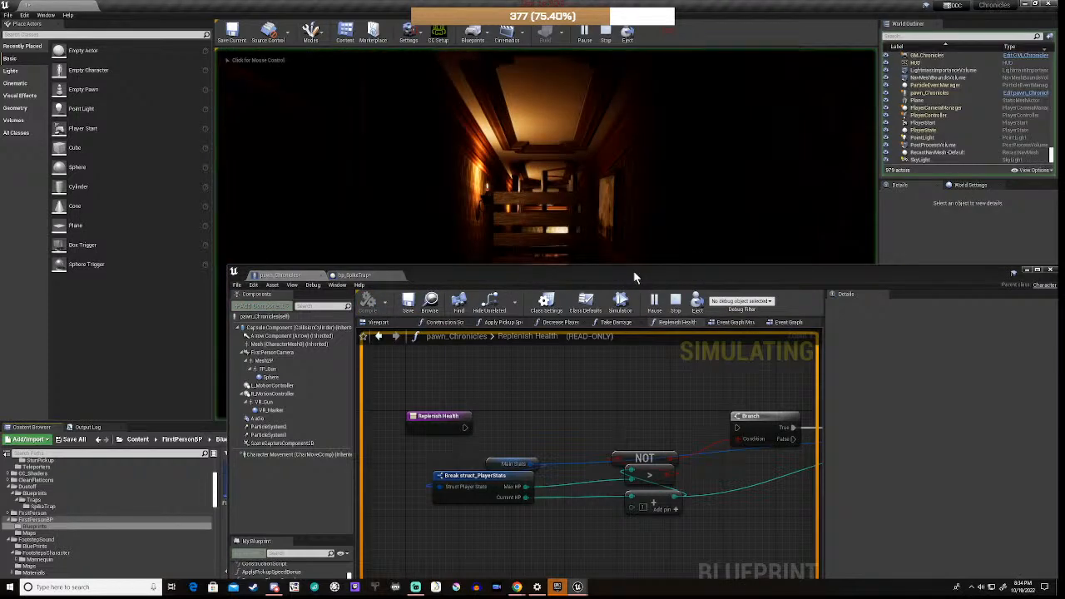
drag(633, 271, 597, 412)
Step: Play again, resume past three breakpoint hits, and stop the play-in-editor session
click(527, 344)
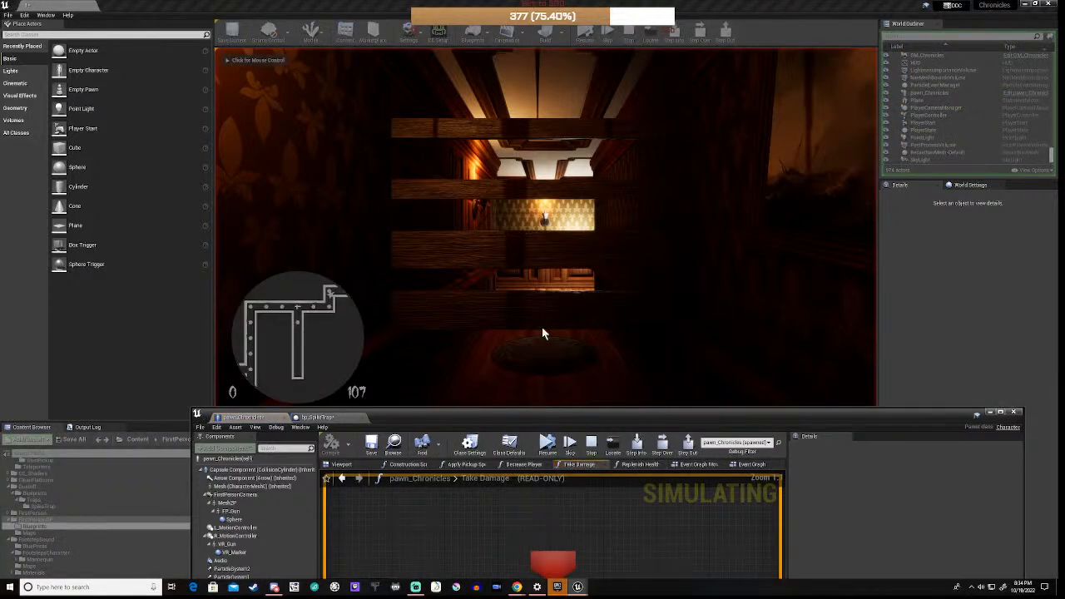
click(546, 445)
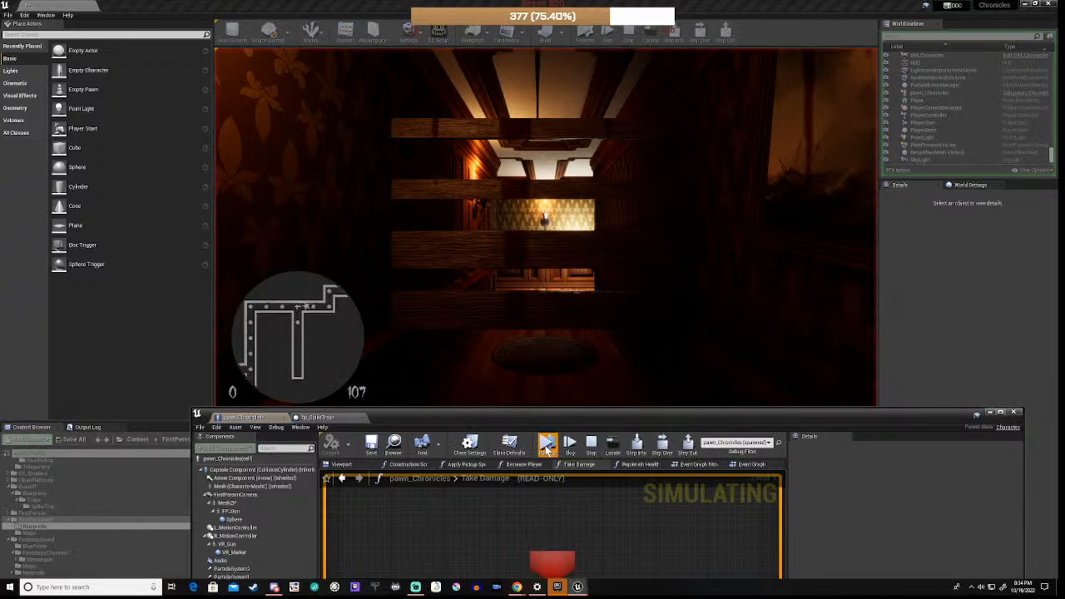
click(547, 446)
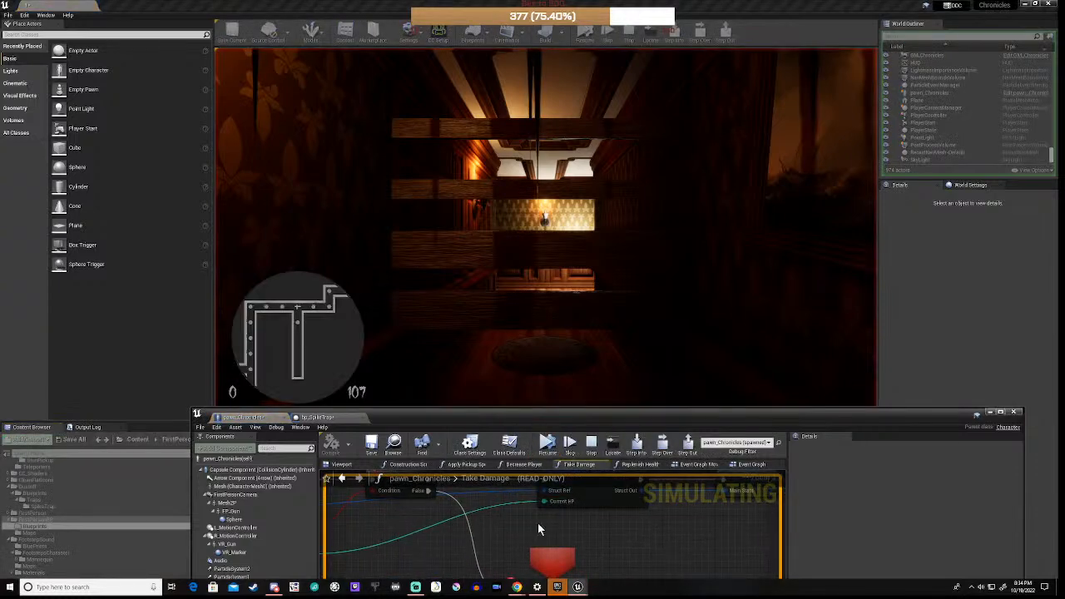
click(545, 446)
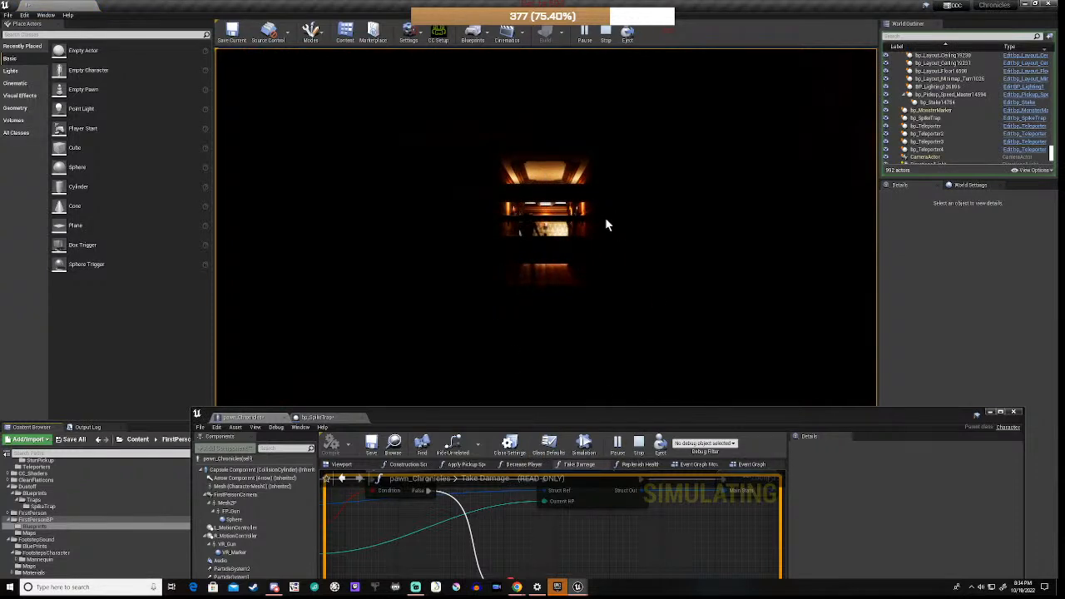
click(603, 33)
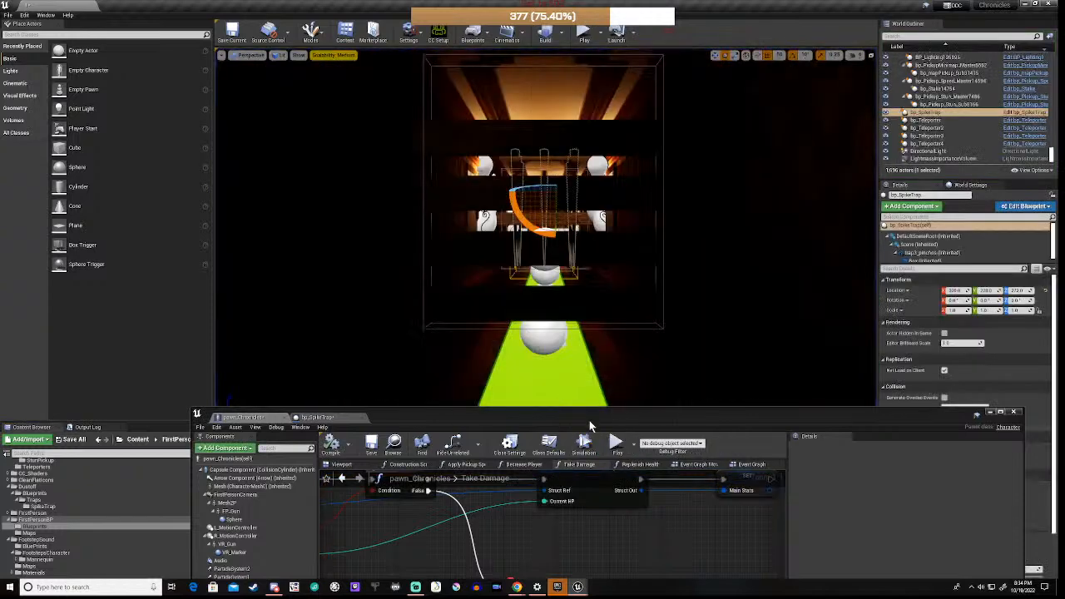
Step: Make the pawn_Chronicles editor taller and frame the Branch, Get Current Level Name and Open Level nodes
drag(593, 411, 617, 110)
scroll(601, 247, down, 4)
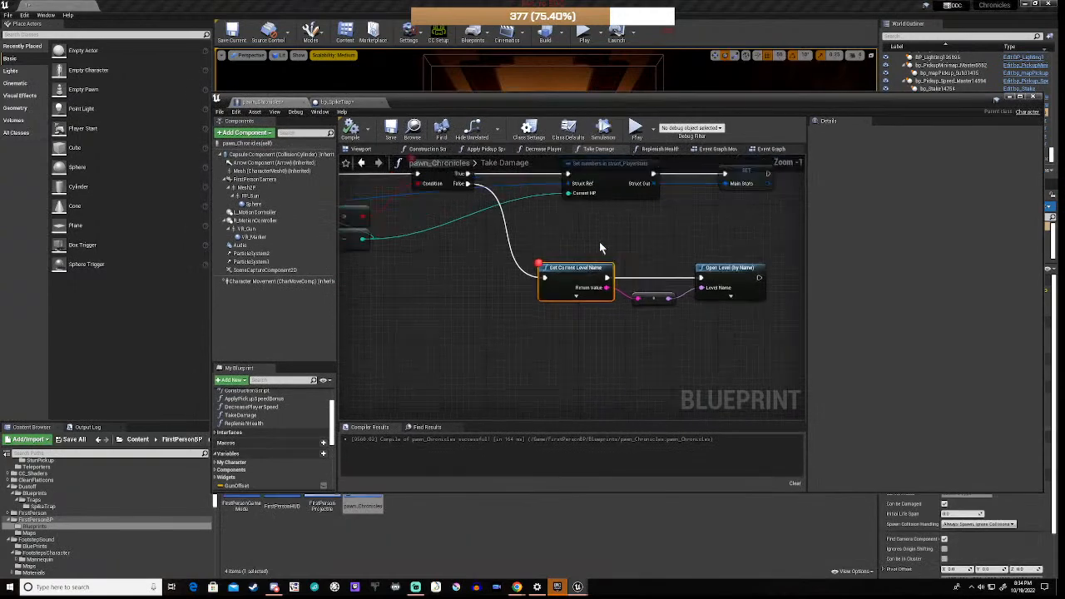
right_drag(523, 263, 525, 353)
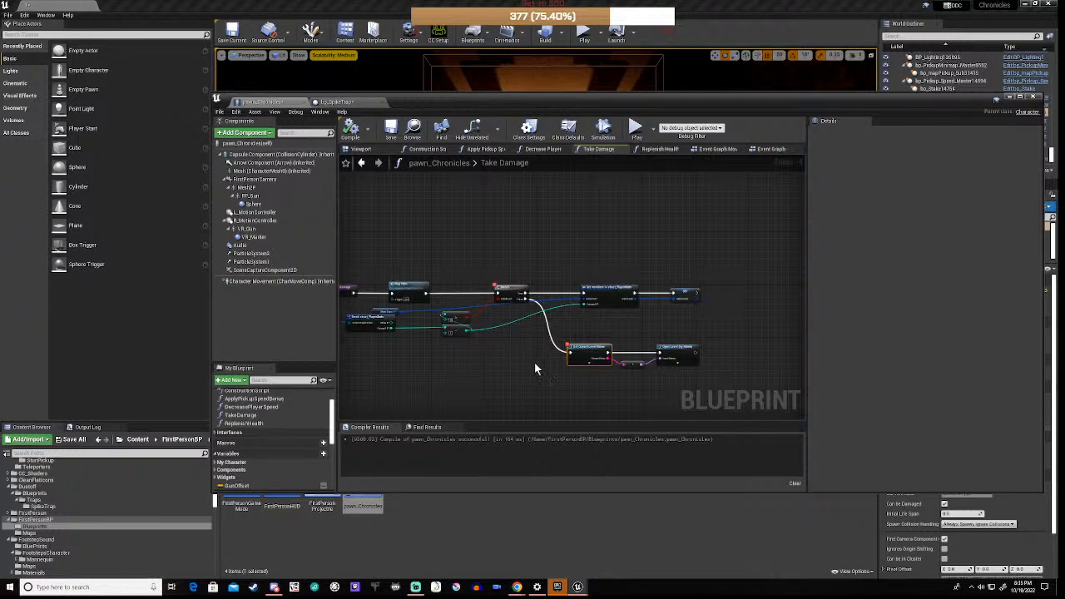
scroll(571, 385, up, 4)
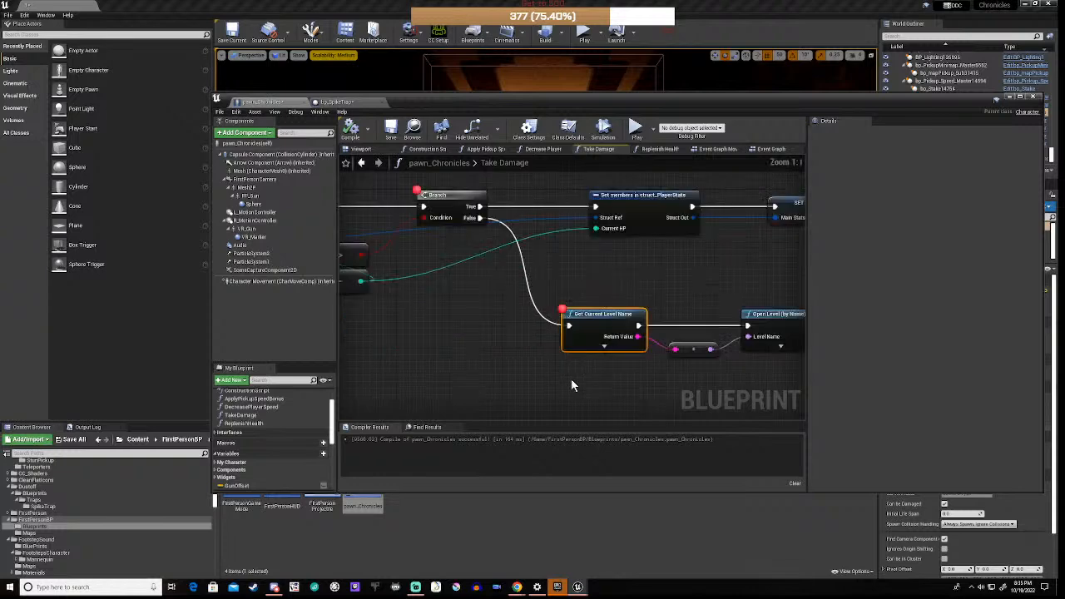
Step: Add a Restart Game node via non-context-sensitive search and wire the level-name execution into it
right_click(592, 389)
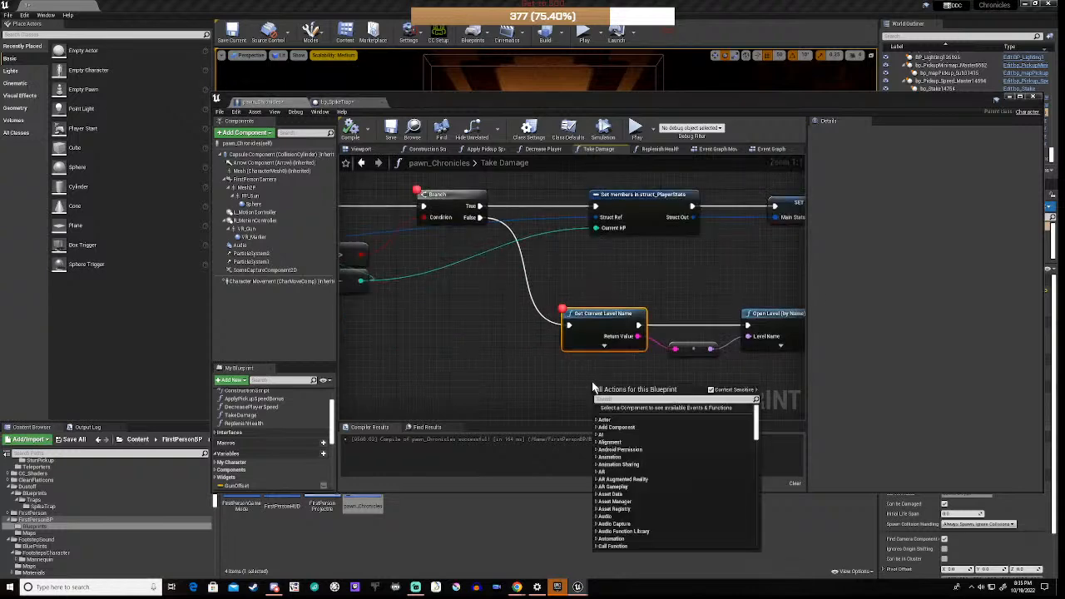
text(res)
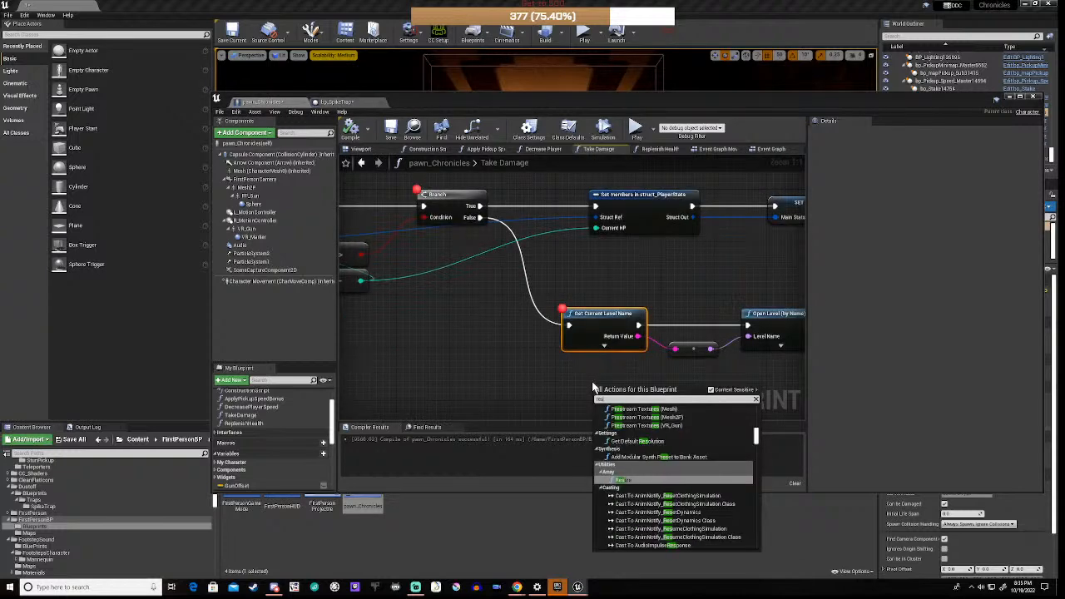
text(ta)
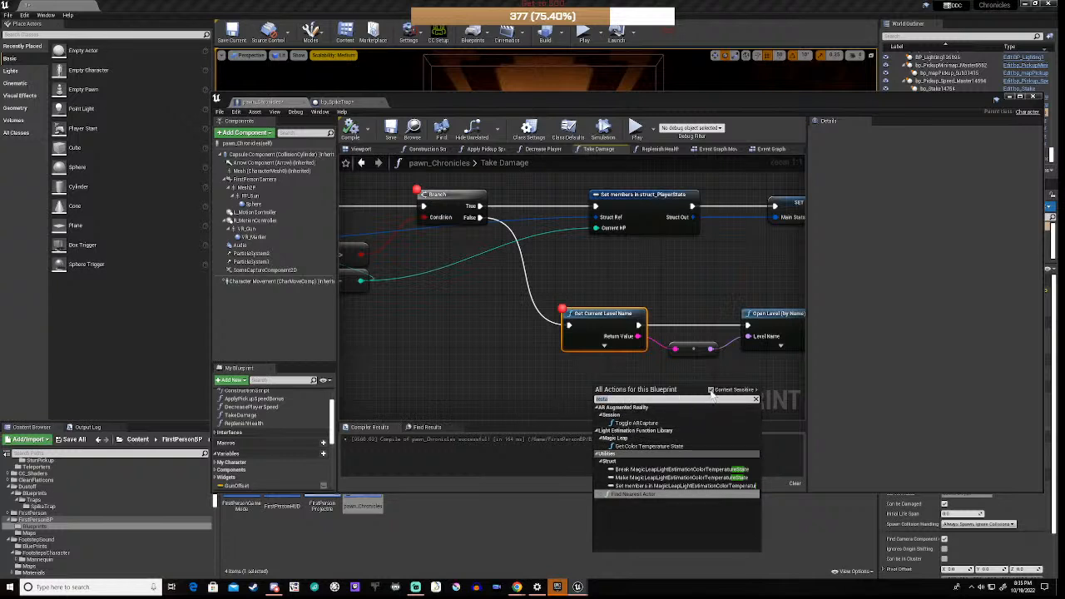
click(710, 389)
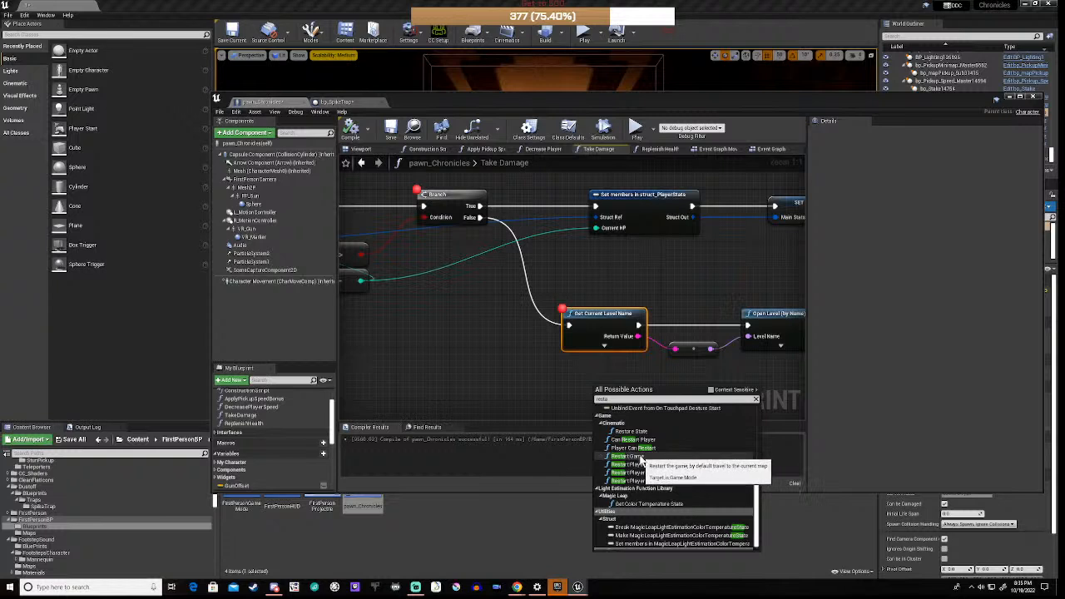
click(639, 457)
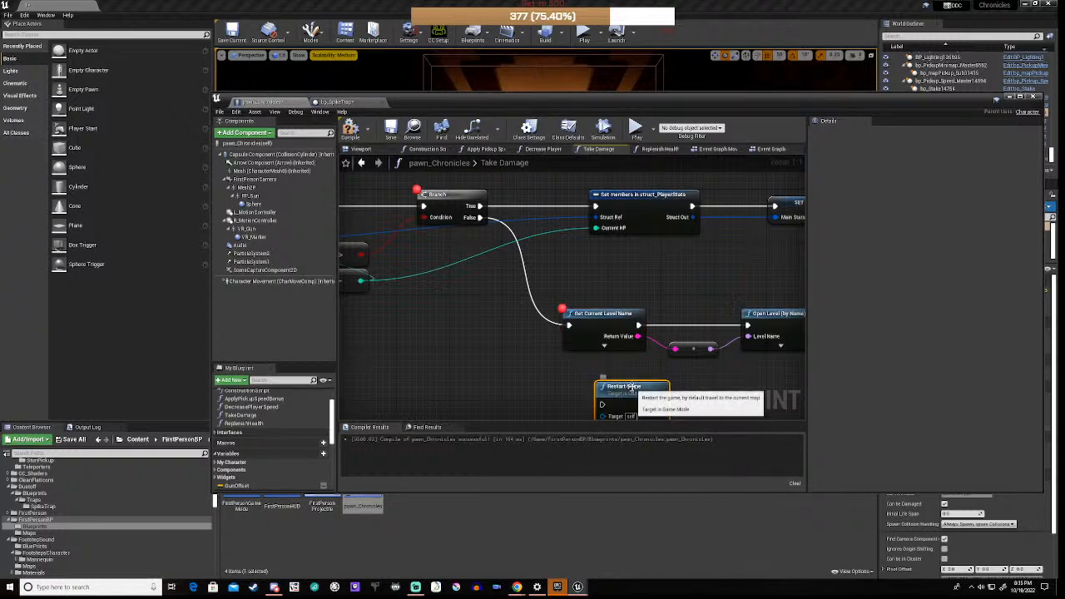
drag(631, 386, 684, 267)
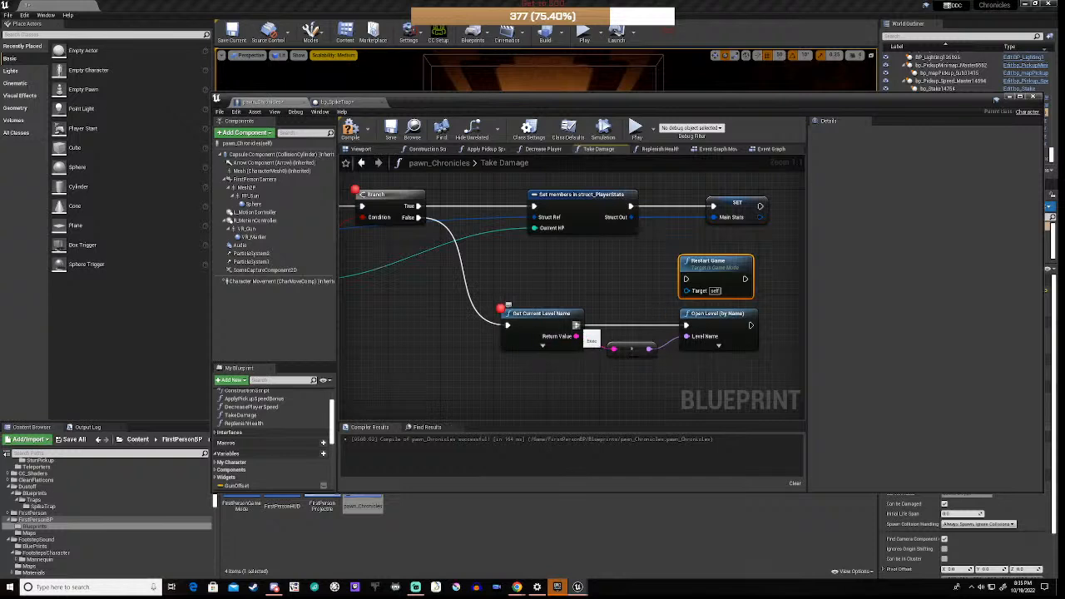
drag(577, 325, 688, 280)
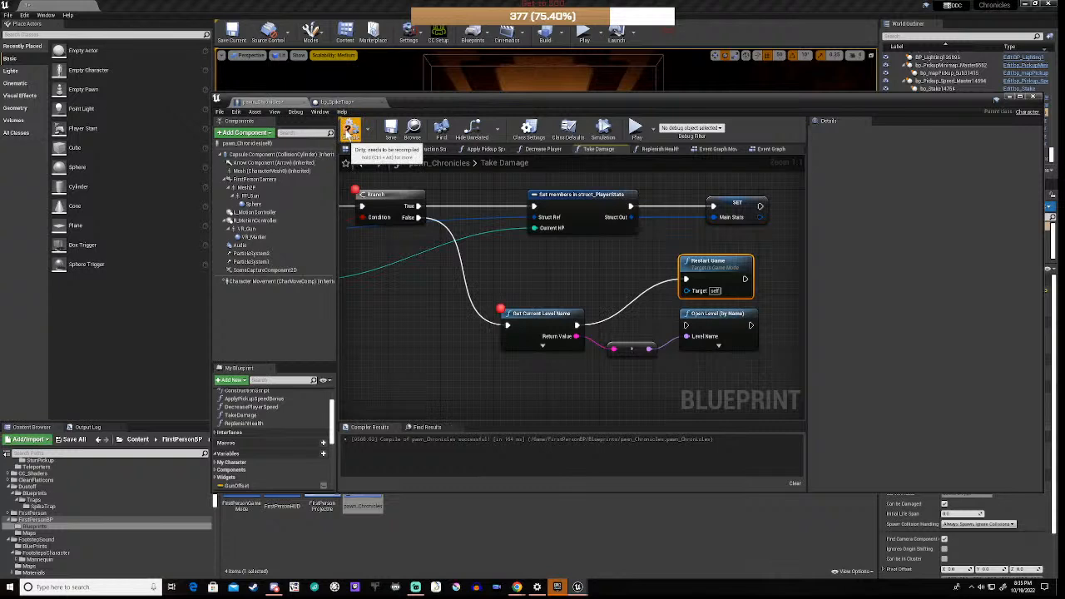
Step: Compile, see Restart Game fail for lacking a GameMode target, and delete the node
click(350, 130)
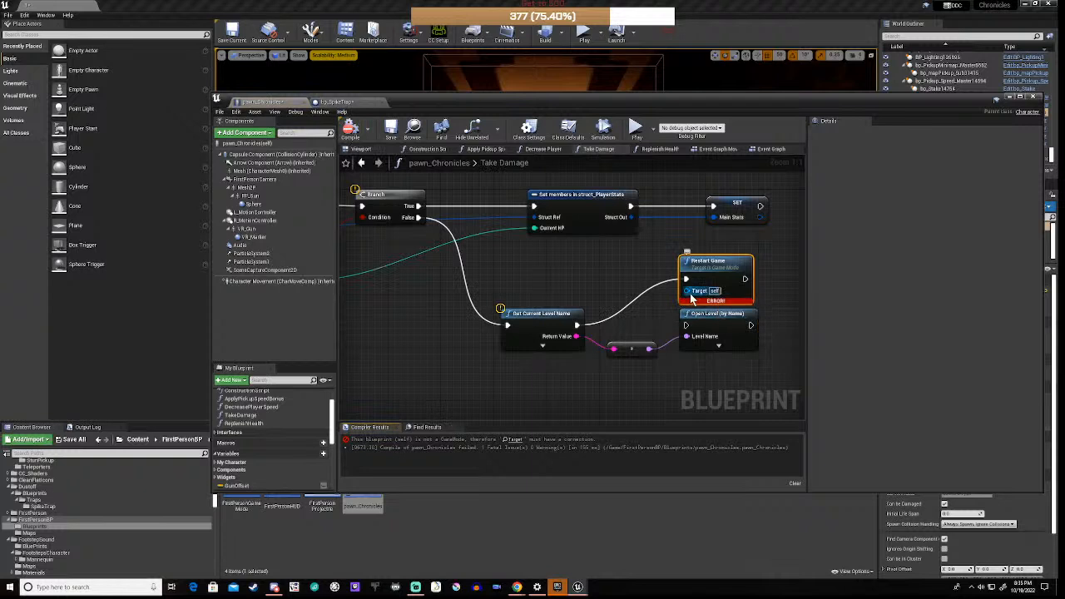
mouse_move(697, 300)
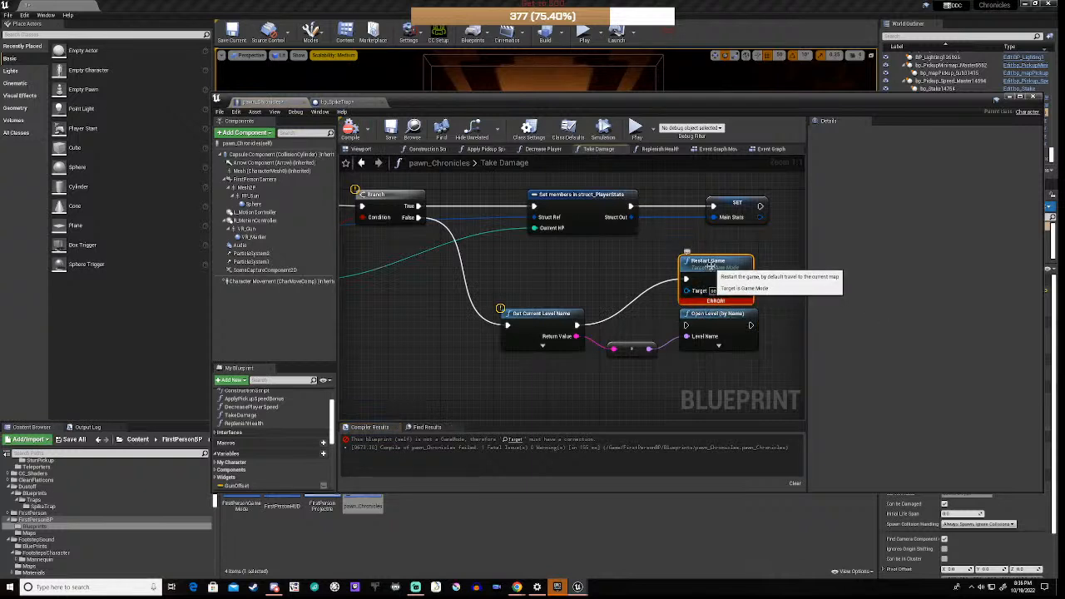
key(Delete)
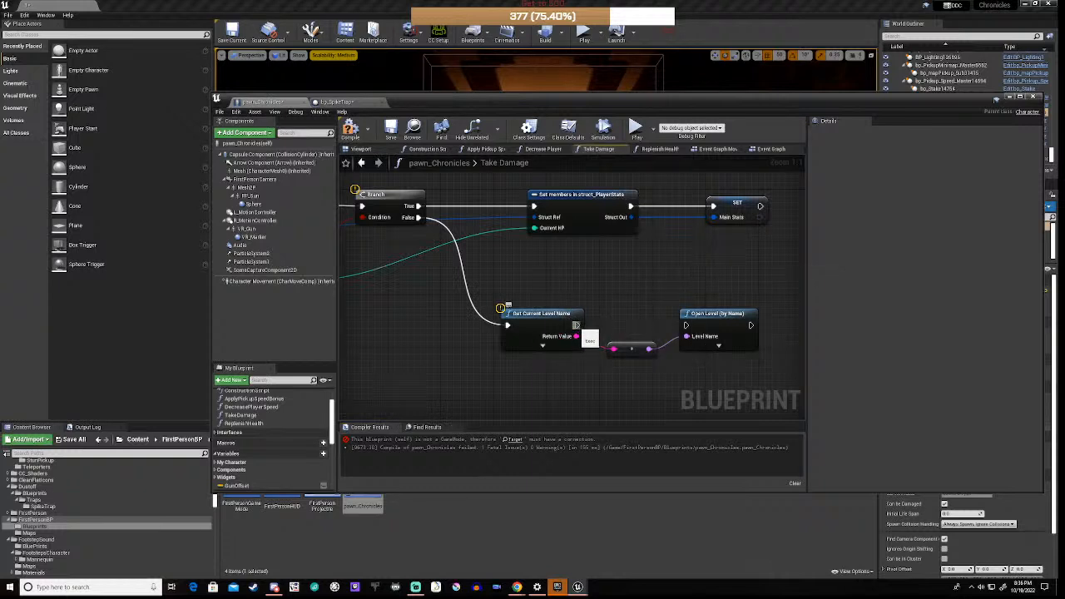
Step: Wire Get Current Level Name's execution output into Open Level and recompile the pawn blueprint
drag(576, 325, 685, 325)
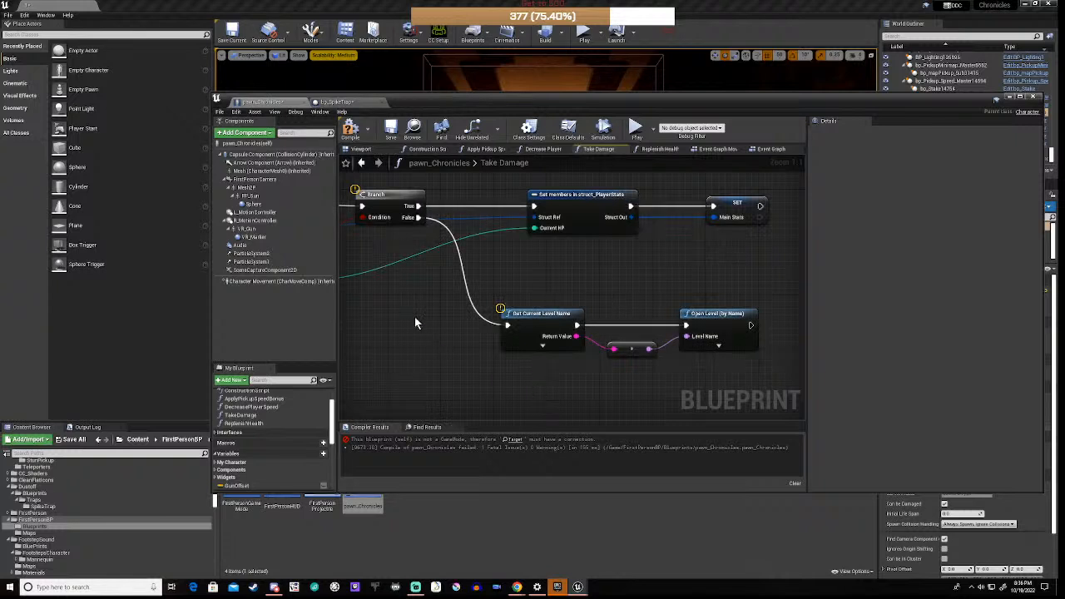
scroll(414, 316, down, 2)
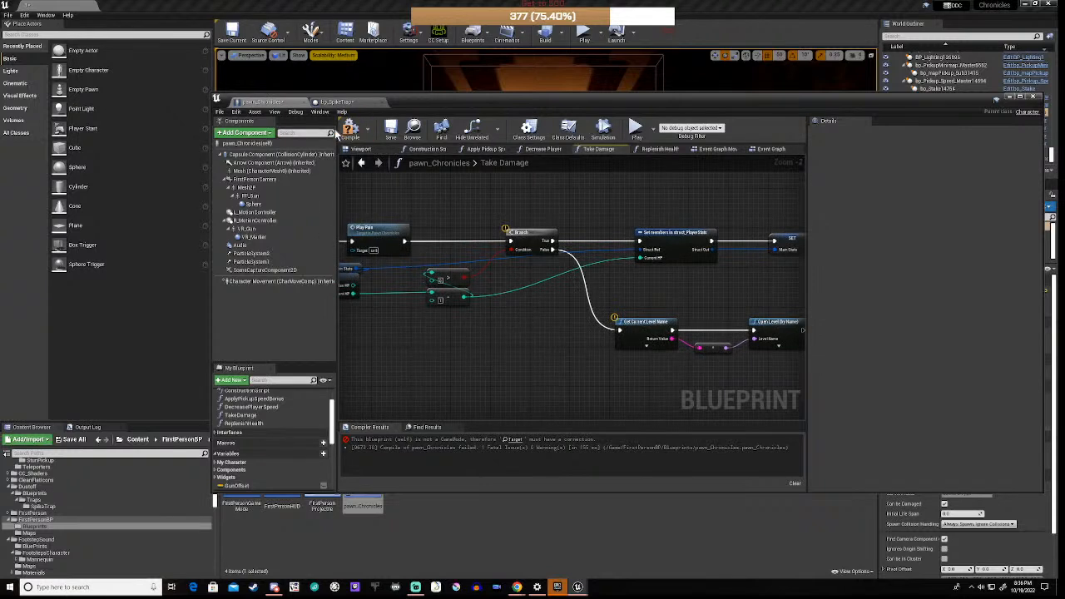
click(350, 129)
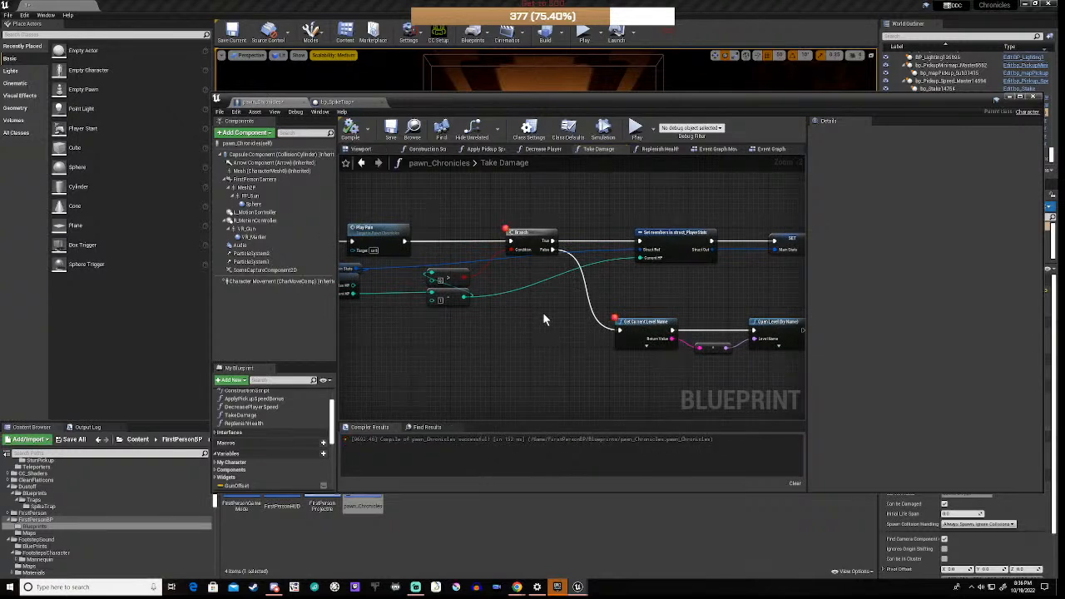
Step: Shift Get Current Level Name, the reroute knot and Open Level slightly lower in the graph
scroll(542, 312, down, 5)
right_drag(479, 361, 521, 347)
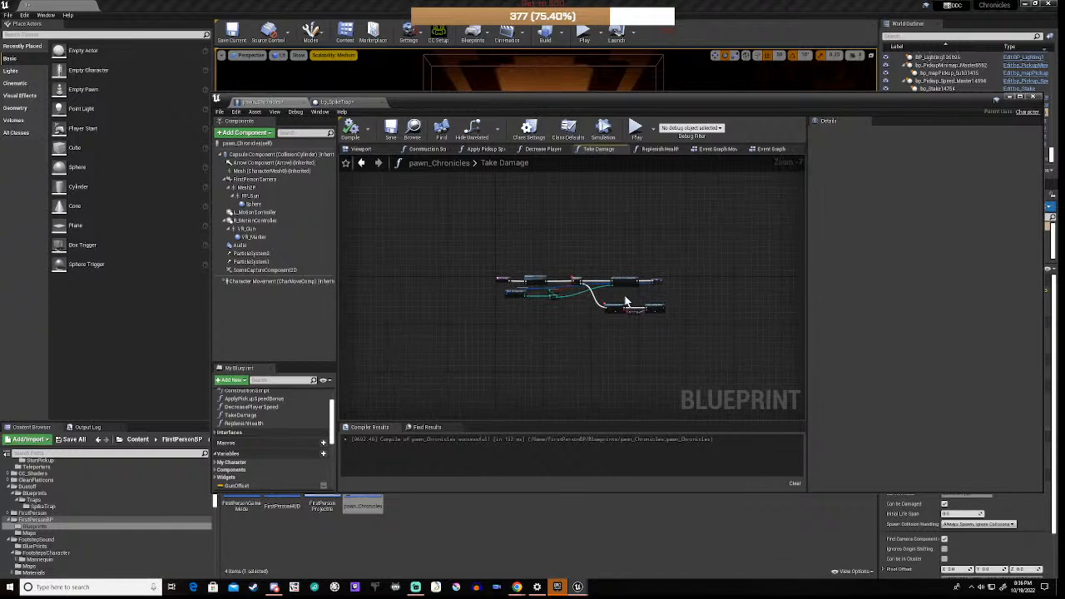
scroll(665, 306, up, 7)
right_drag(667, 308, 618, 270)
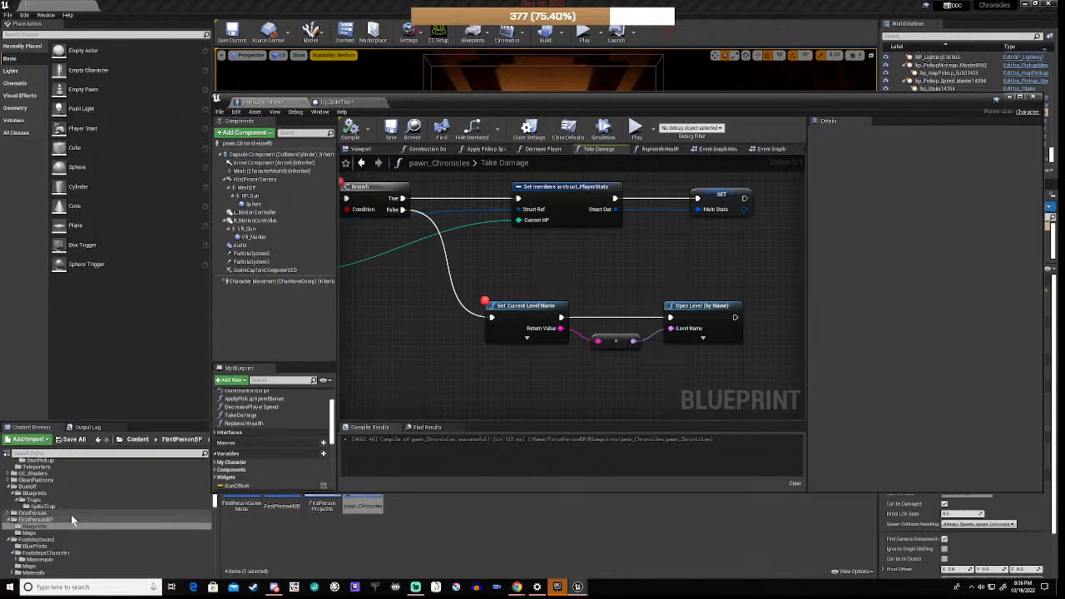
scroll(71, 514, up, 1)
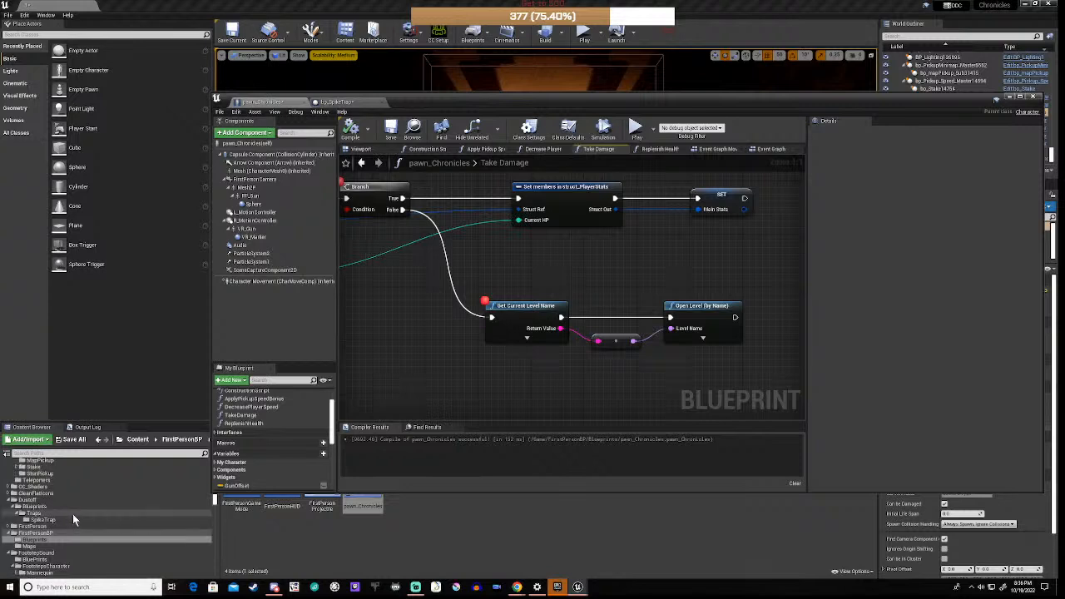
drag(476, 294, 749, 361)
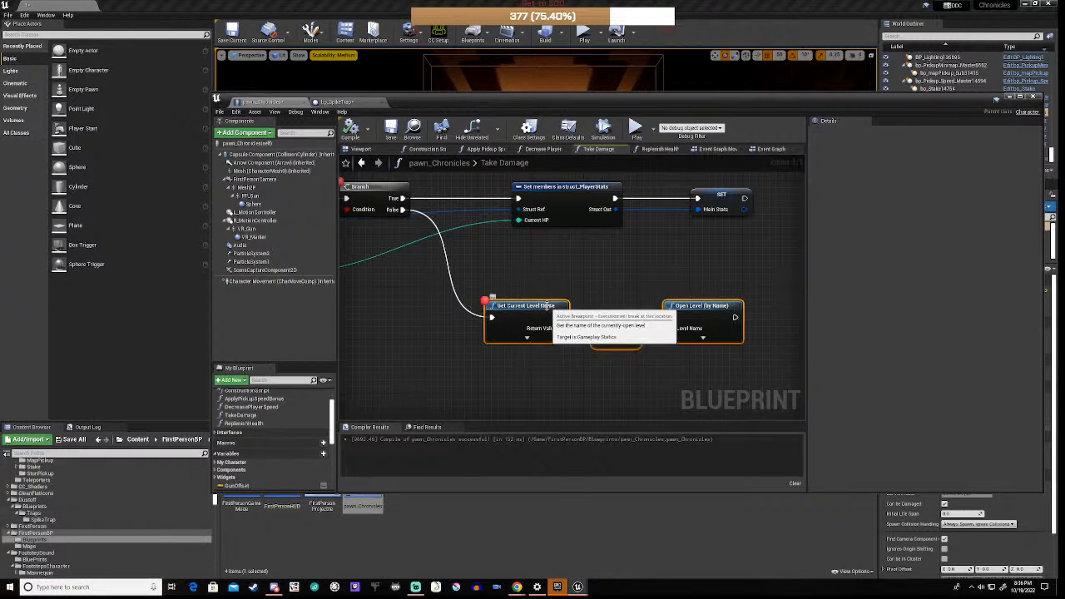
drag(545, 315, 553, 351)
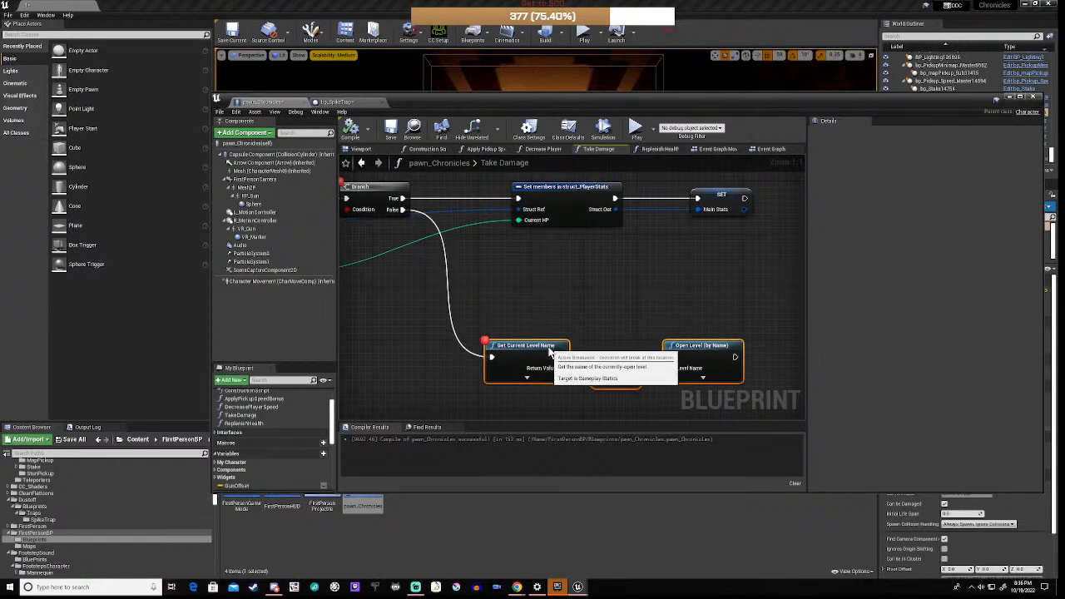
scroll(537, 292, down, 2)
scroll(537, 295, down, 2)
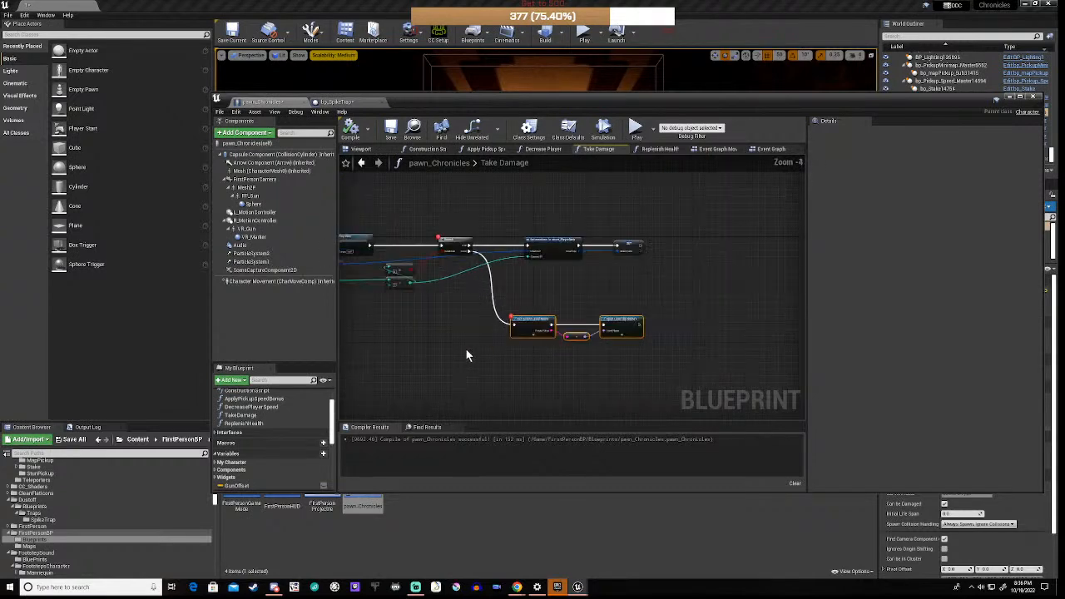
right_drag(466, 352, 537, 370)
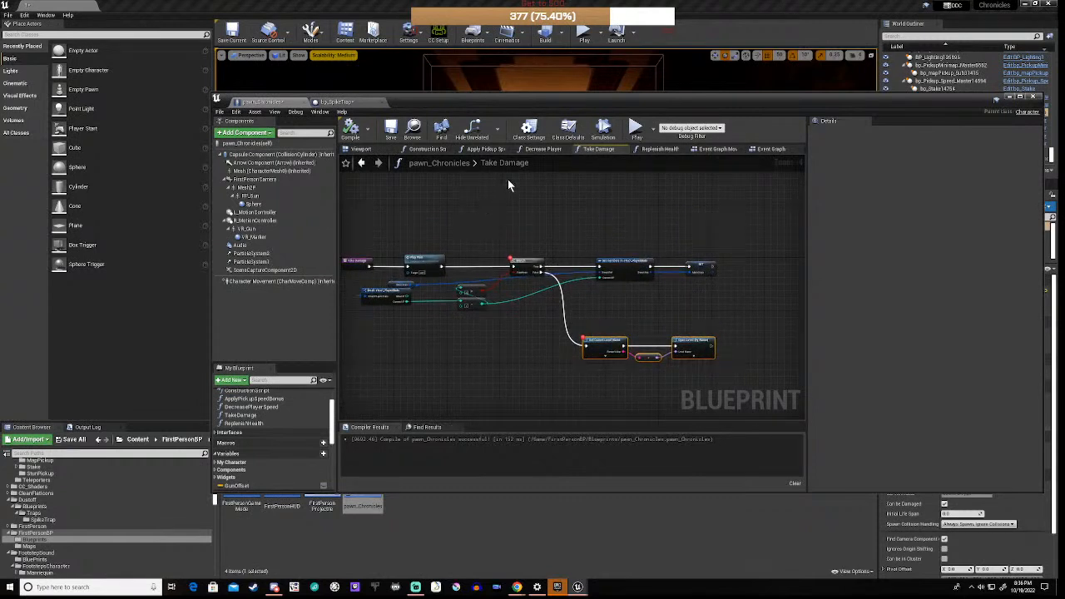
Step: Move the blueprint window aside to bring the spike-trap corridor into view in the level
drag(581, 97, 538, 472)
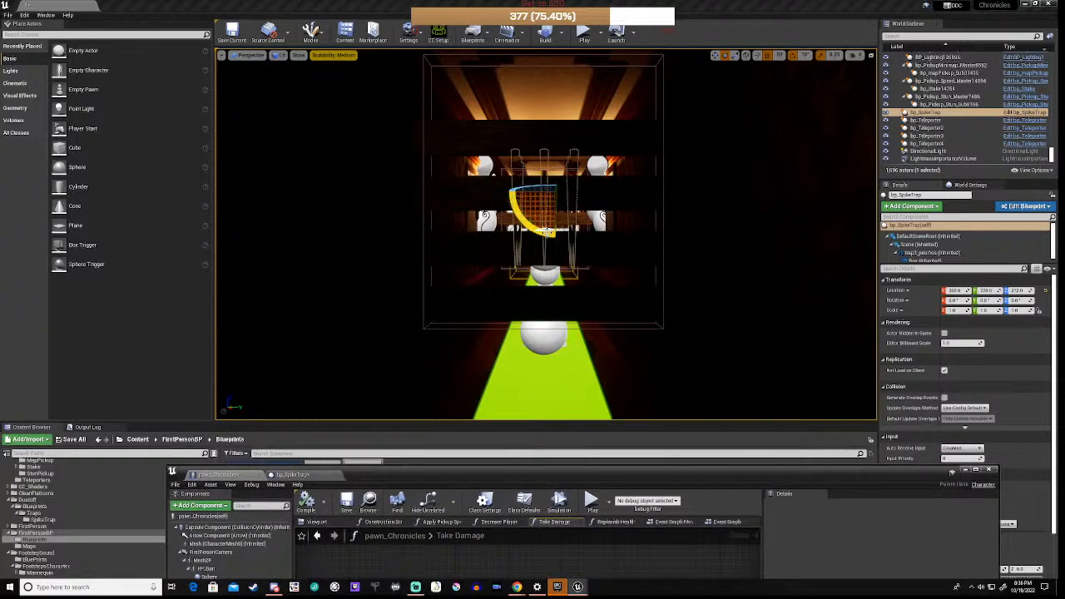
key(w)
mouse_move(535, 226)
right_down()
mouse_move(535, 150)
mouse_move(532, 226)
right_up()
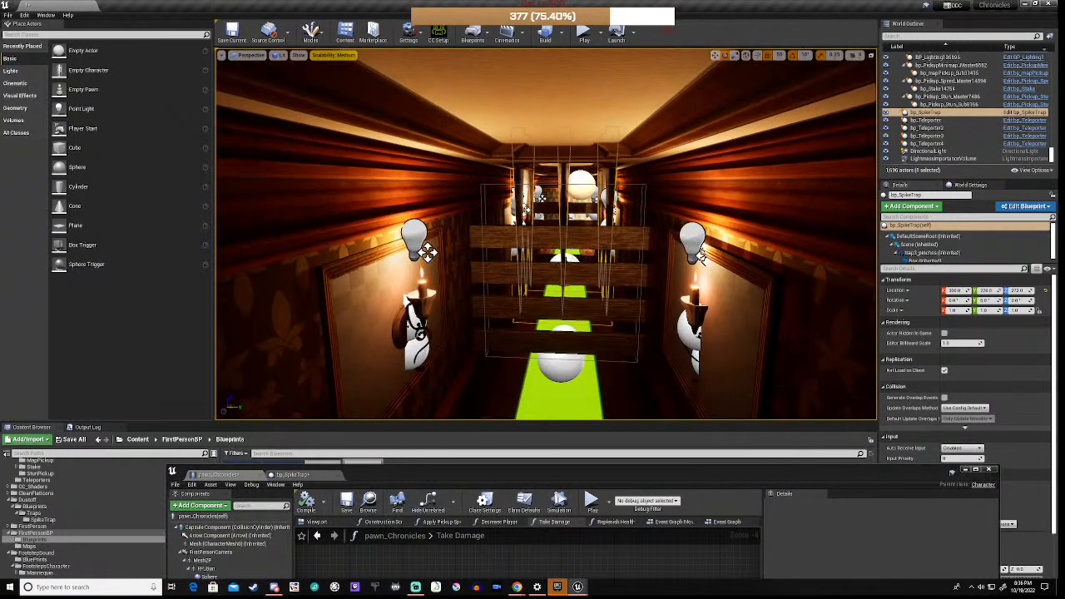
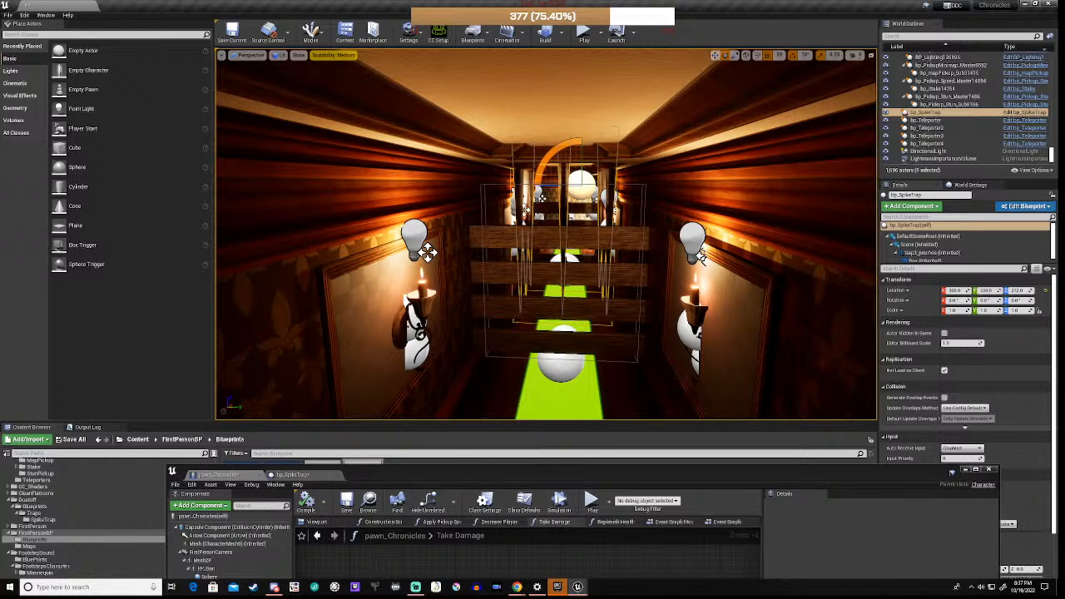
Step: Orbit and strafe the editor camera around bp_SpikeTrap, then launch a Play-in-Editor session
right_drag(546, 234, 406, 279)
key(d)
key(a)
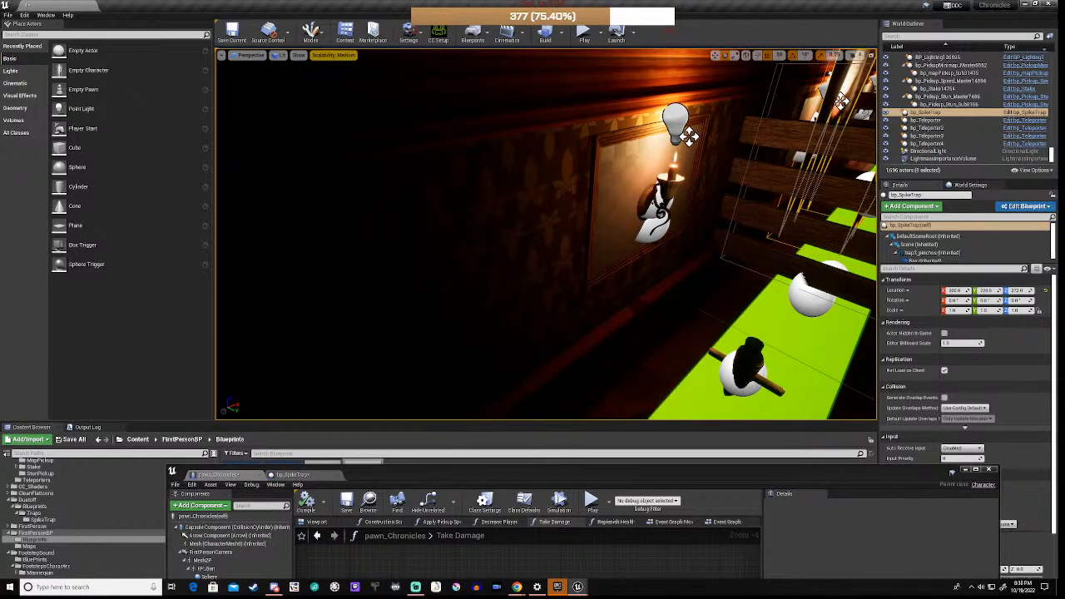
right_drag(516, 250, 602, 250)
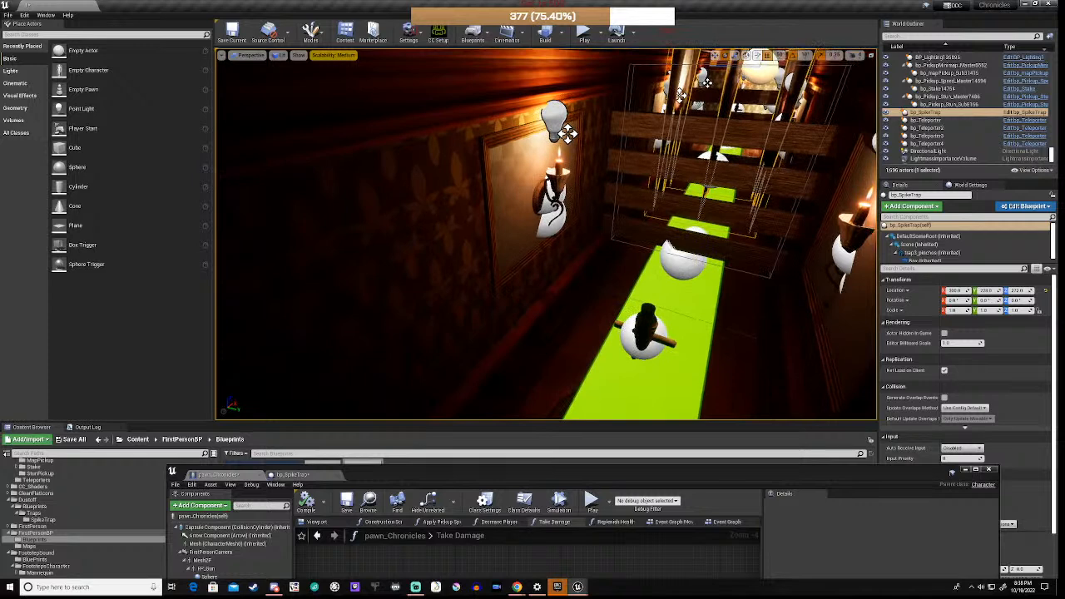
click(583, 37)
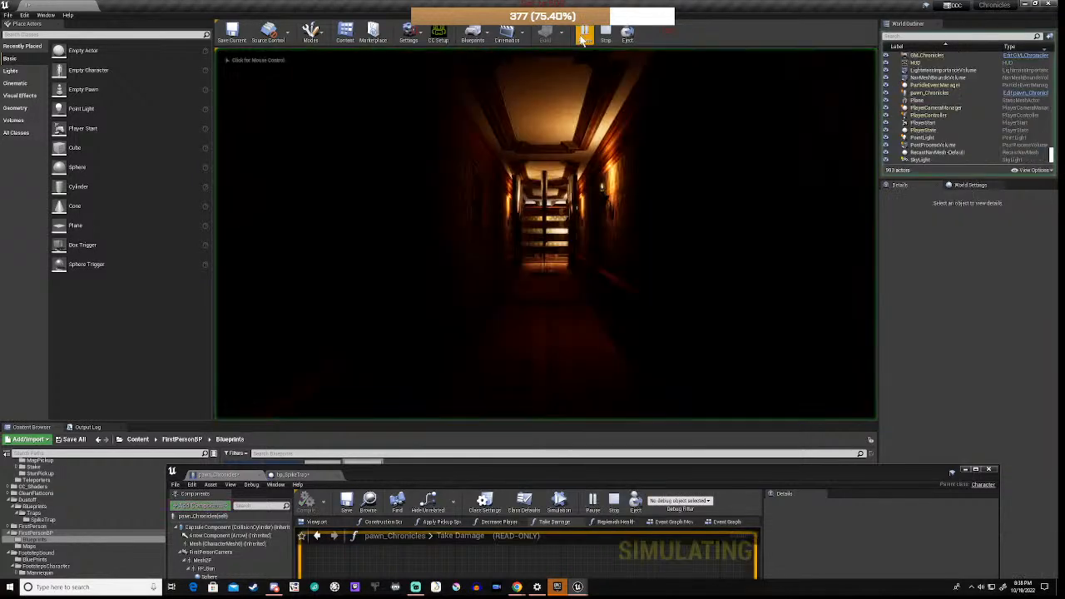
Step: Walk the player forward through the candlelit corridor toward the spike trap, then exit play with Esc
key(w)
key(w)
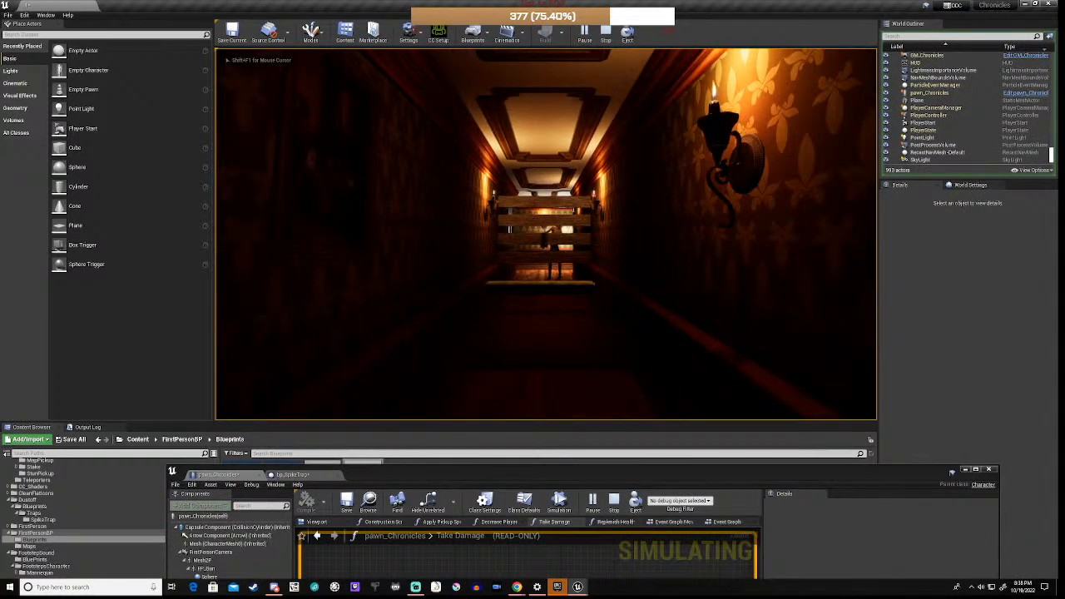
key(w)
key(space)
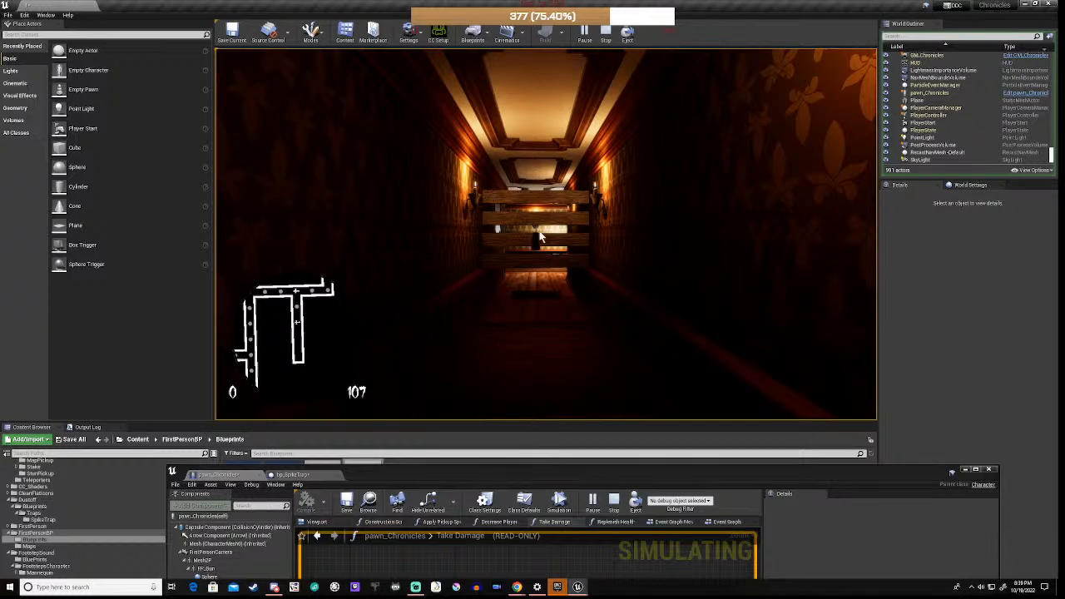
key(Escape)
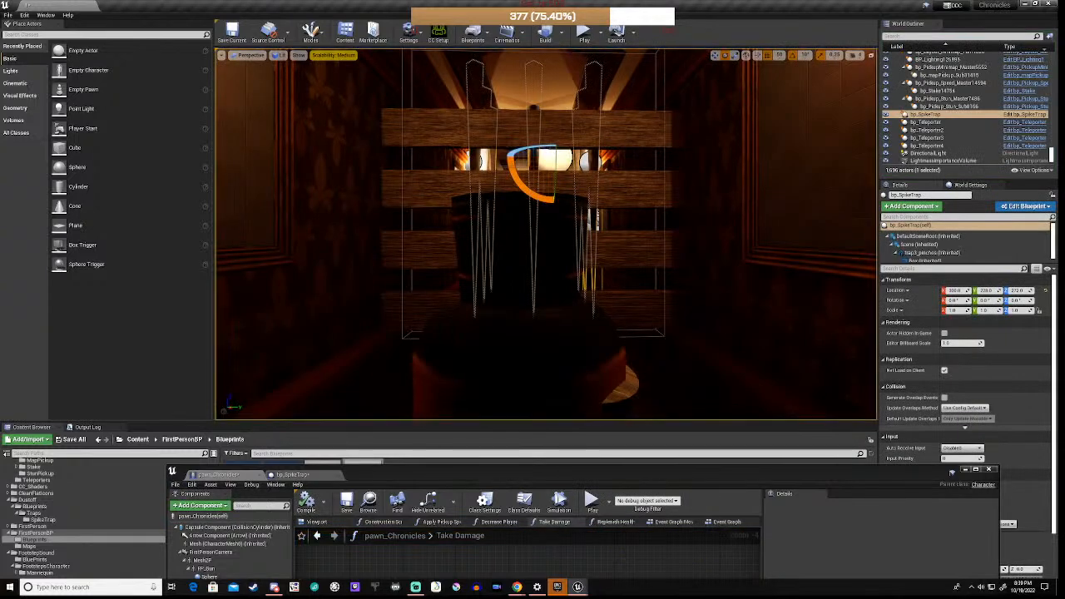
Step: Fly the camera back down the corridor and frame the spike trap in the centre of view
scroll(546, 233, up, 8)
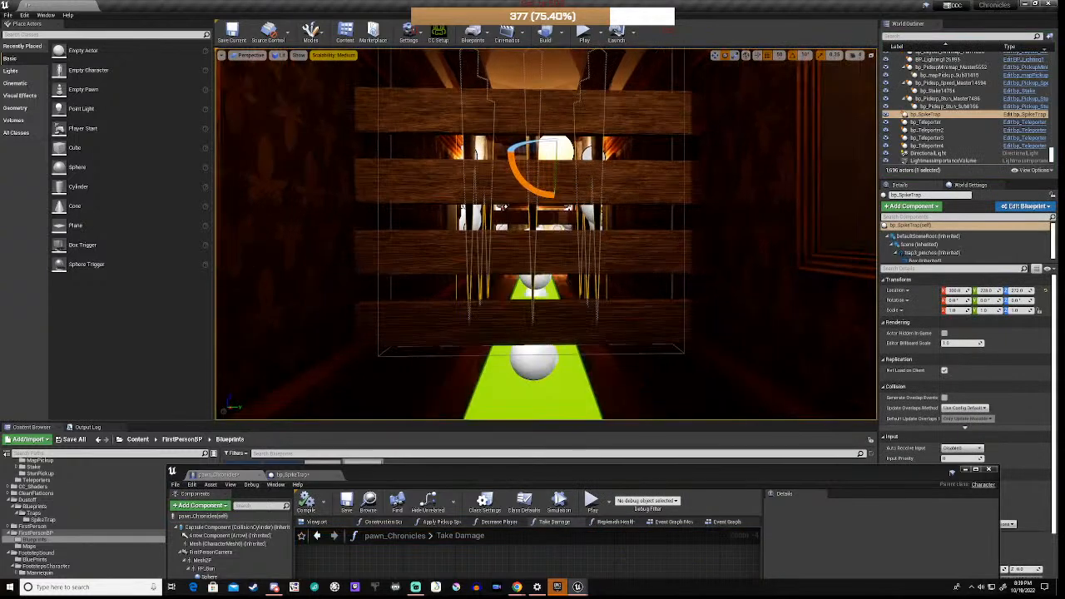
key(w)
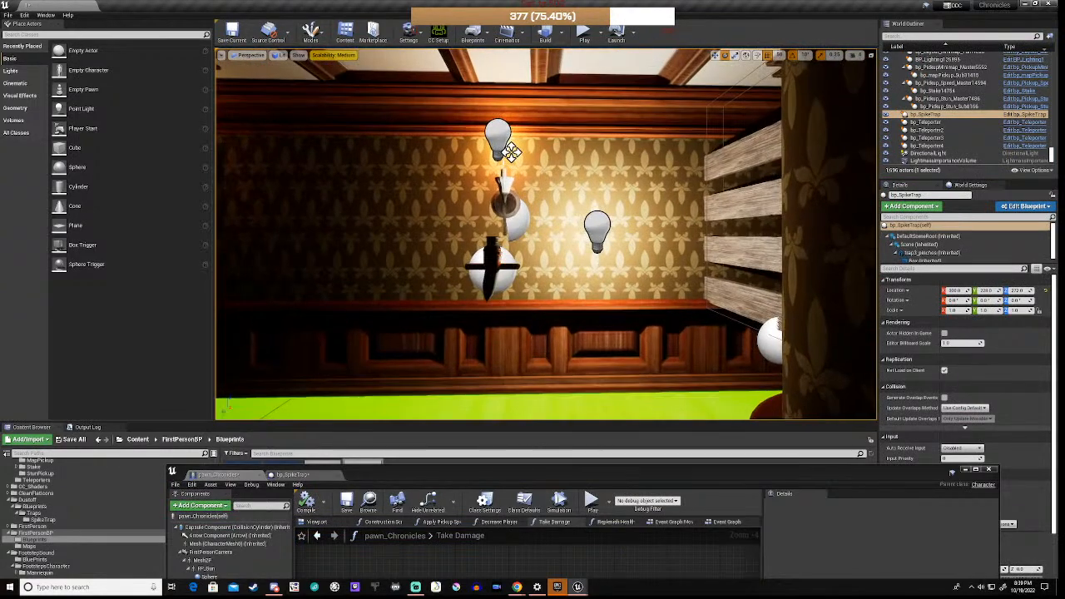
right_drag(546, 234, 345, 235)
key(d)
key(w)
Step: Fly up to and through the spike trap bars, then raise the pawn_Chronicles Take Damage graph window
key(w)
key(d)
key(a)
key(w)
key(w)
right_drag(764, 72, 749, 84)
key(s)
mouse_move(438, 158)
right_down()
mouse_move(408, 160)
mouse_move(426, 160)
right_up()
key(w)
key(w)
key(w)
key(w)
key(w)
key(d)
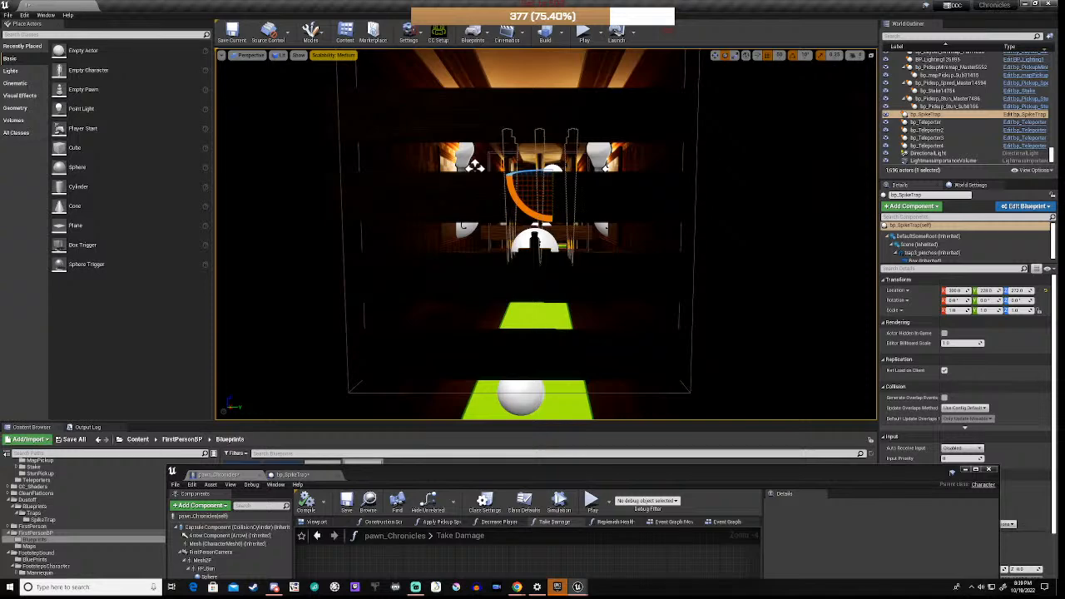
drag(567, 471, 606, 185)
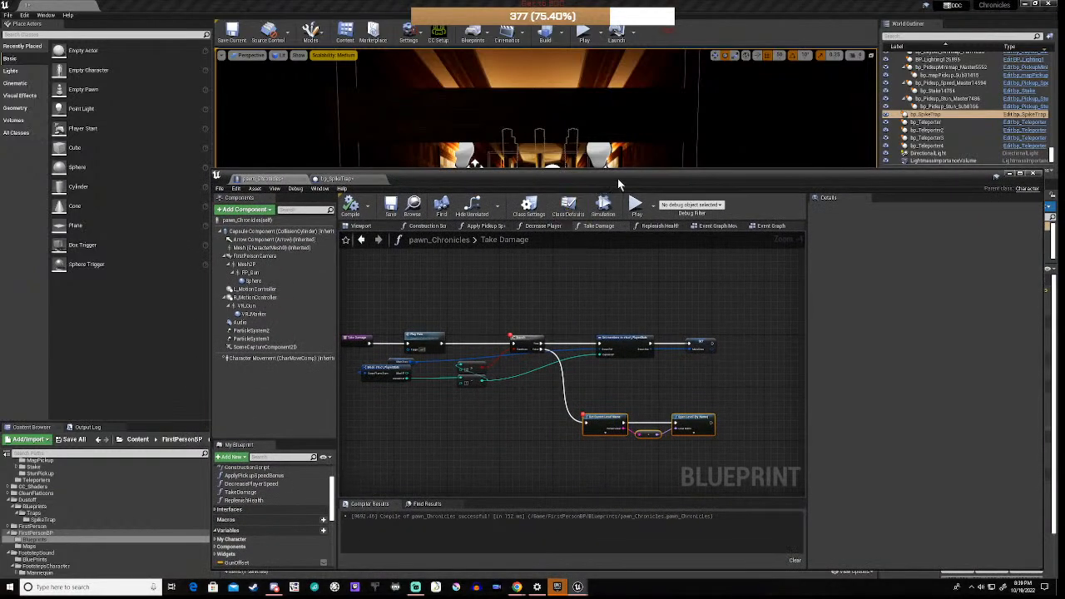
Step: Open the MainMenu level from the Maps folder, saving the modified content first
drag(619, 183, 626, 130)
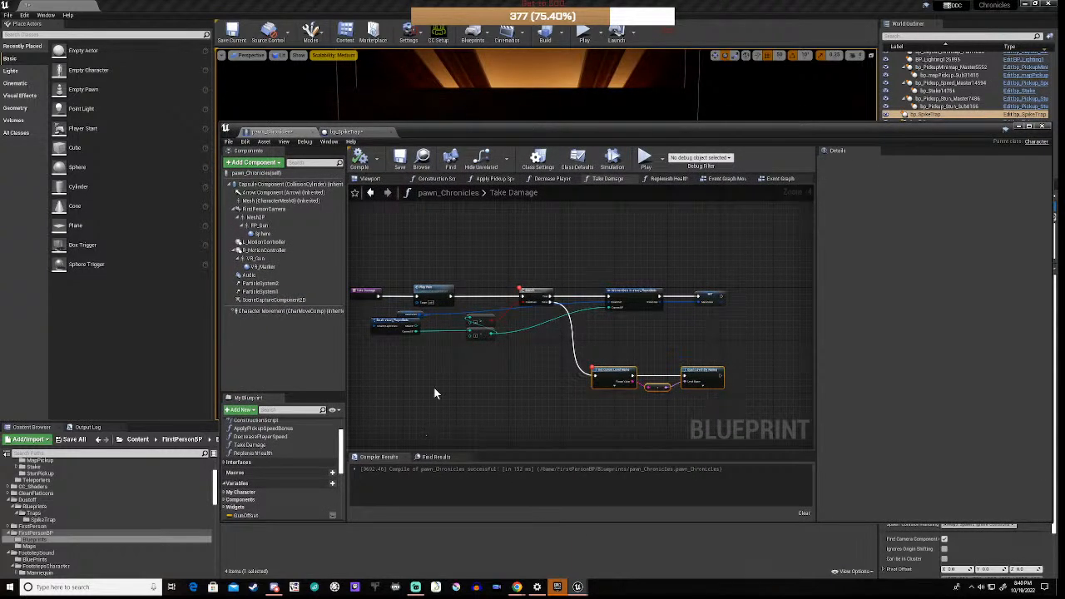
drag(606, 131, 566, 125)
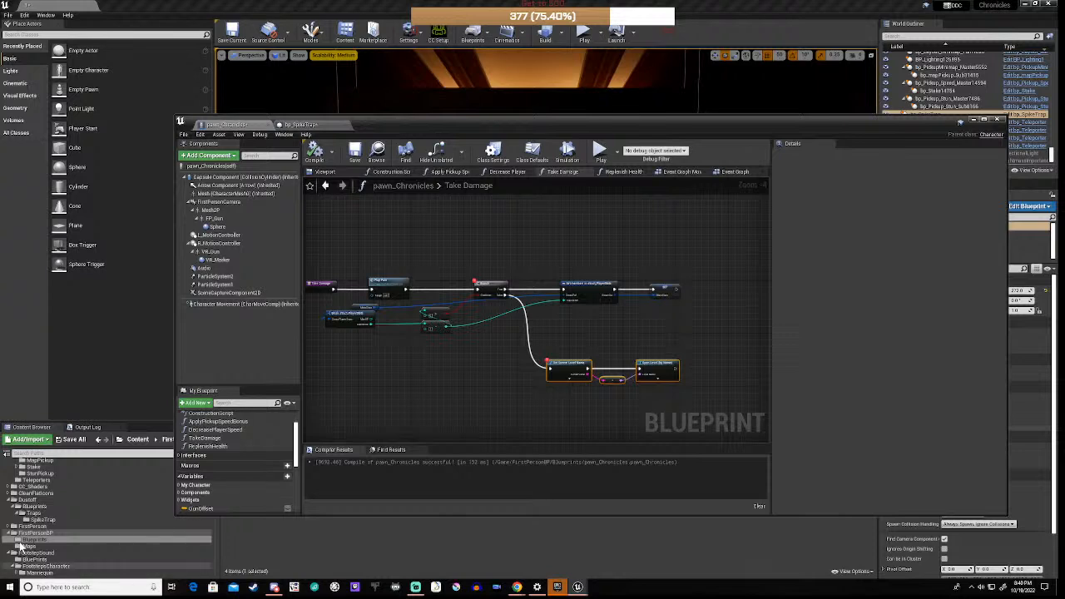
scroll(22, 546, down, 6)
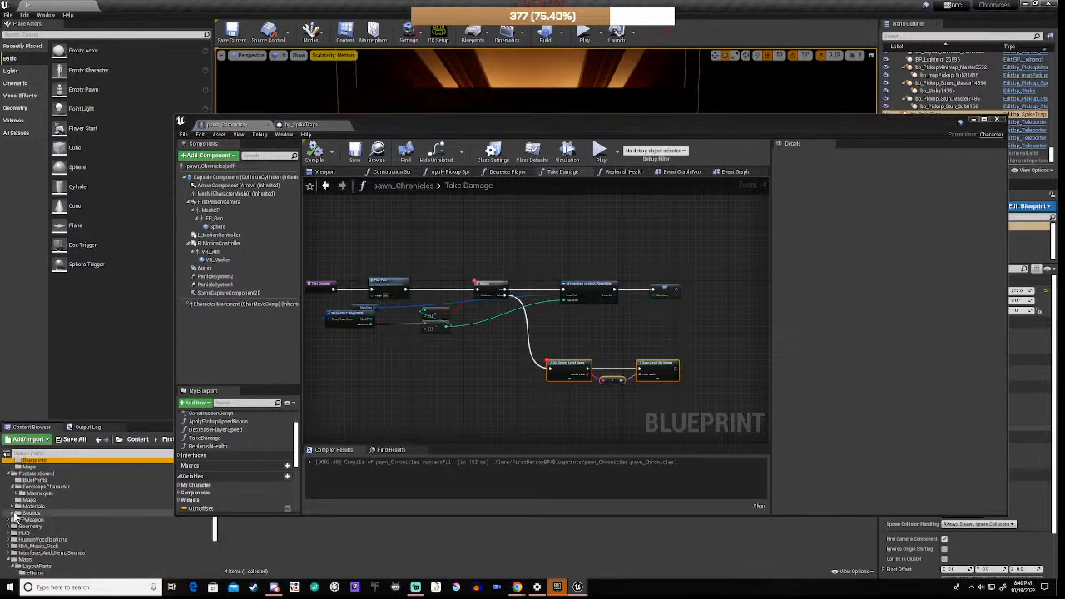
click(15, 514)
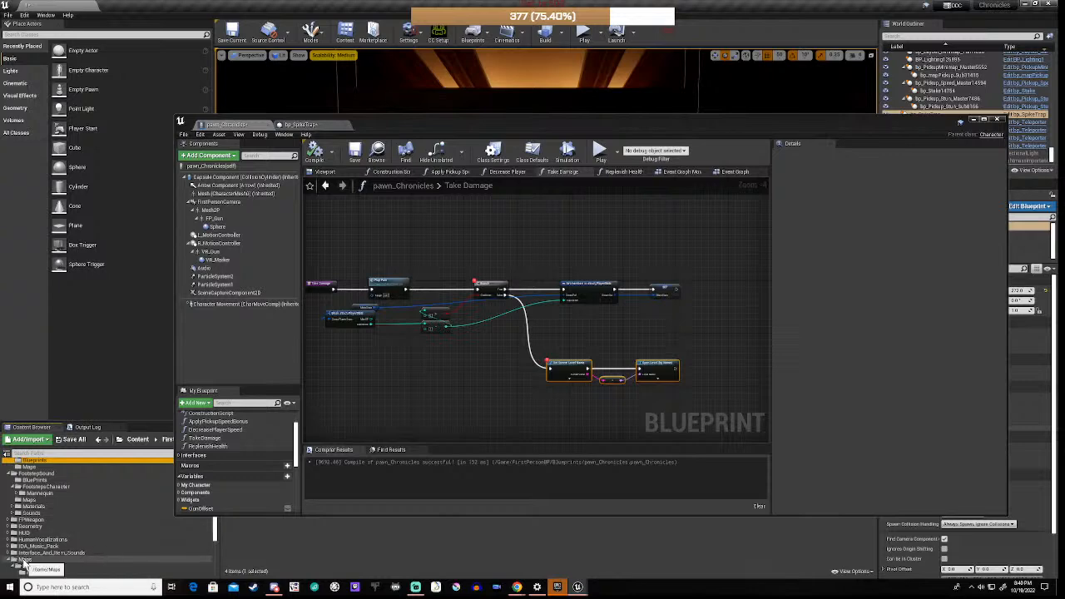
click(25, 560)
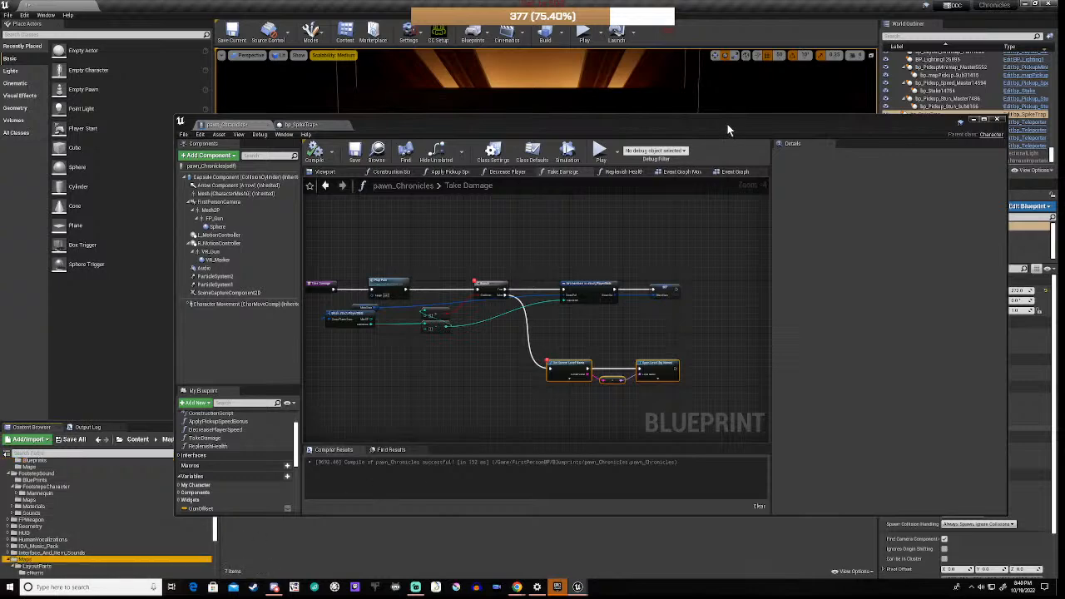
drag(727, 124, 750, 62)
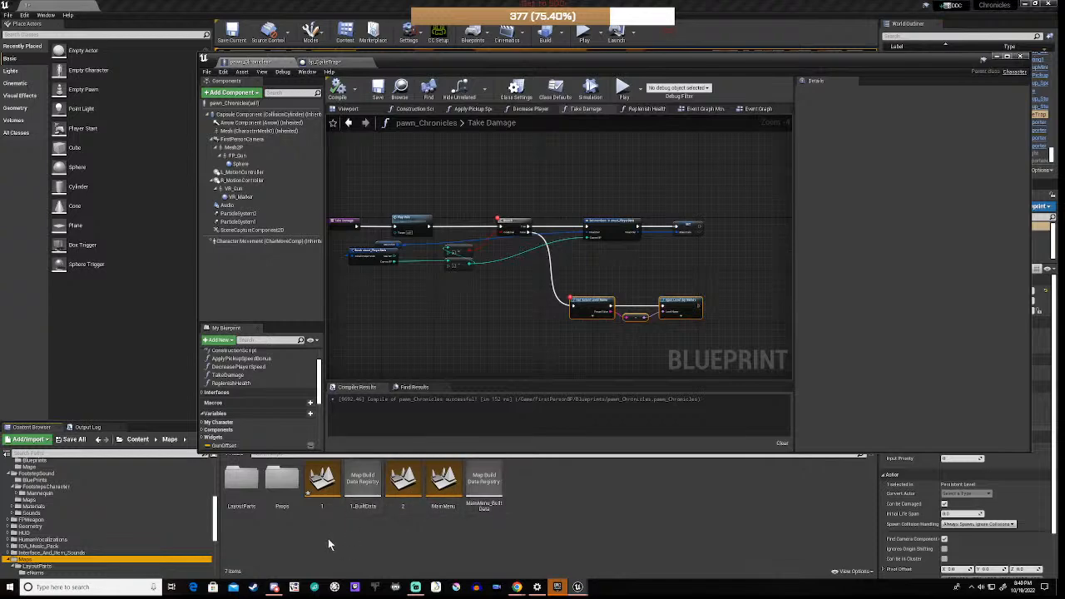
double_click(449, 484)
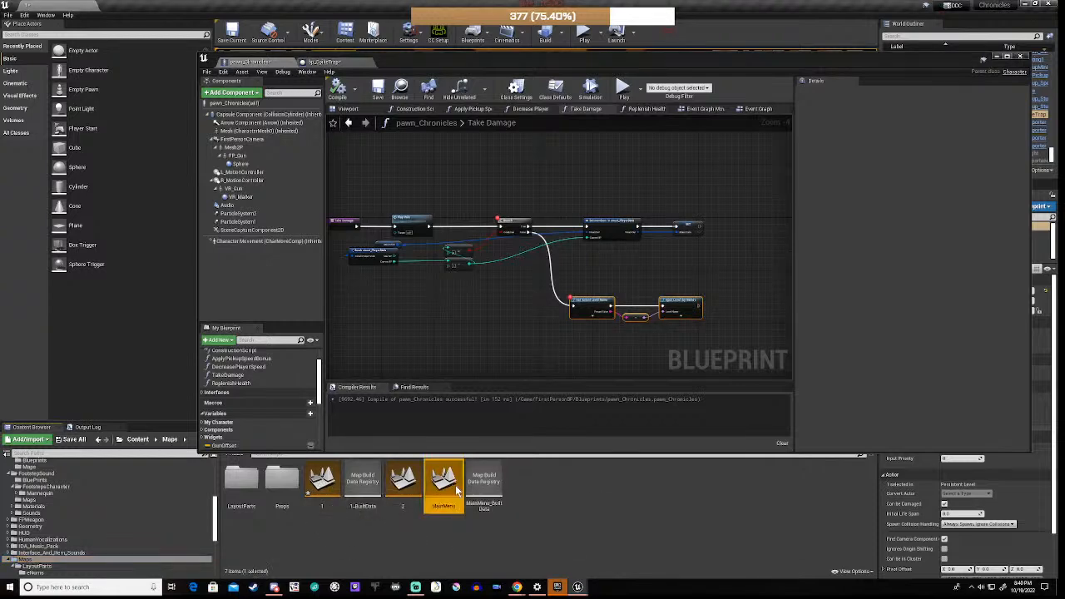
click(569, 370)
Step: Disable the breakpoints on the upper node and the level-name node, then lower the graph window
right_click(515, 220)
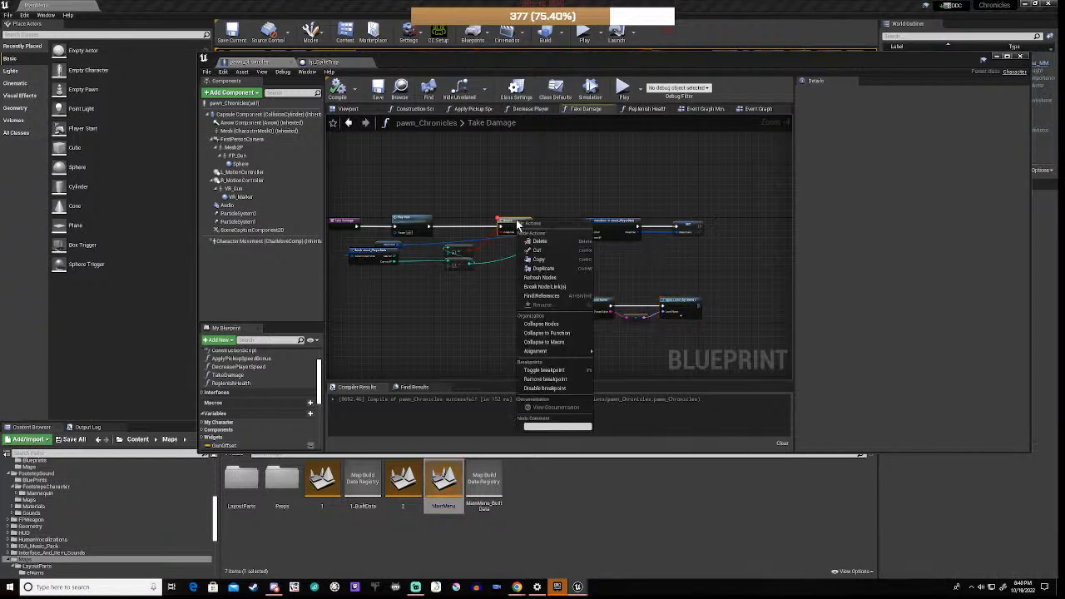
click(540, 388)
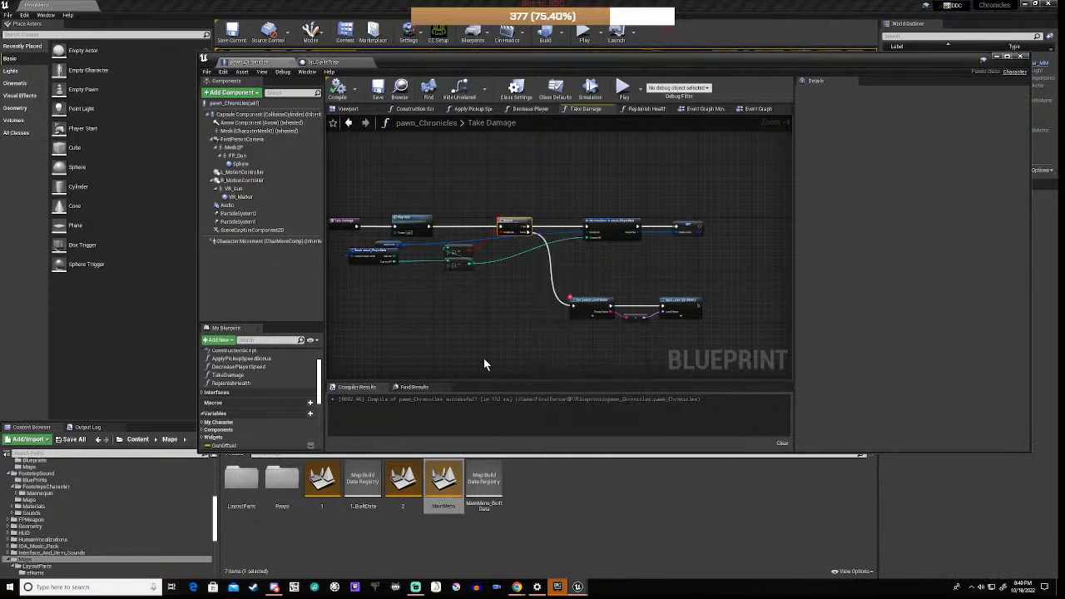
right_click(592, 304)
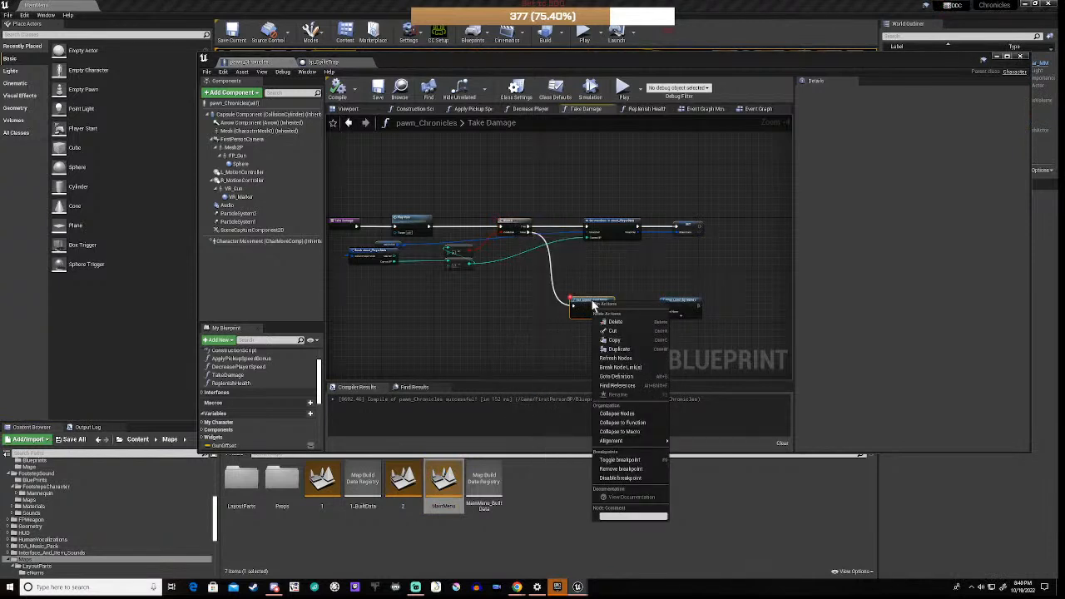
click(618, 478)
click(538, 353)
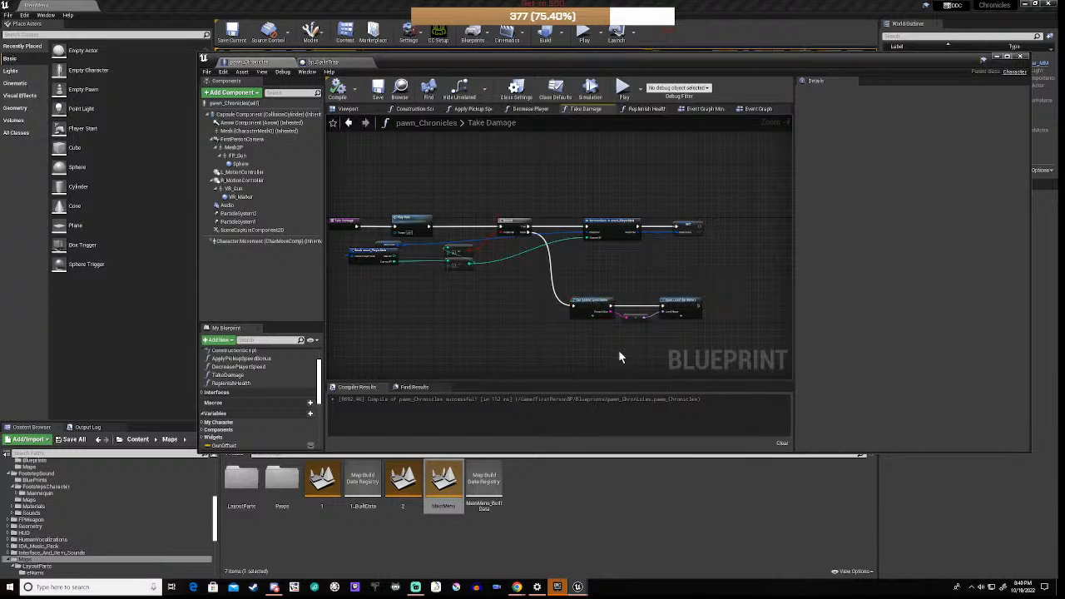
right_drag(619, 356, 560, 332)
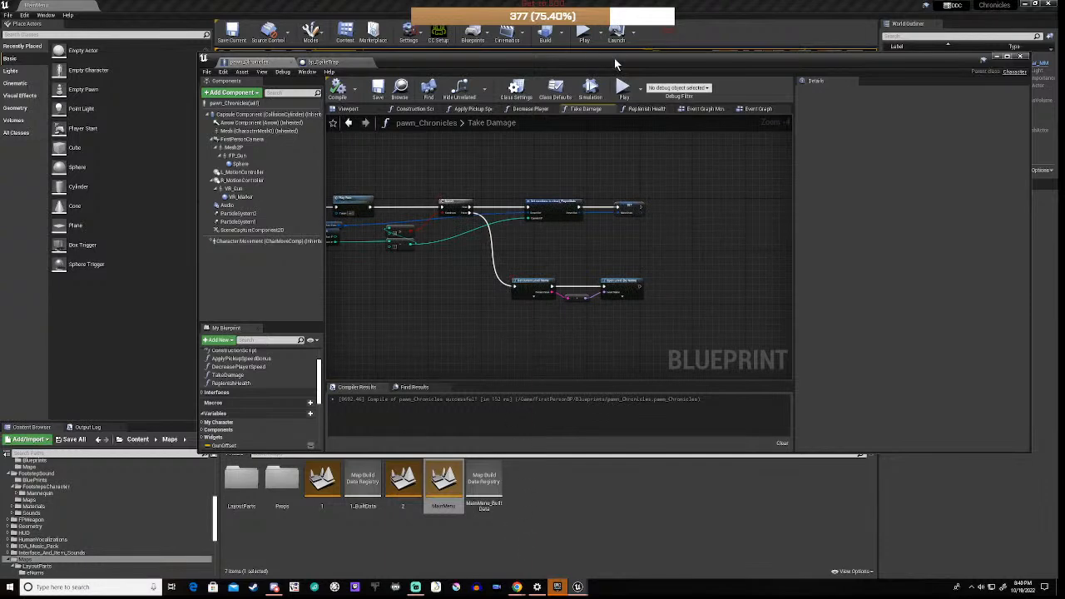
drag(615, 63, 637, 461)
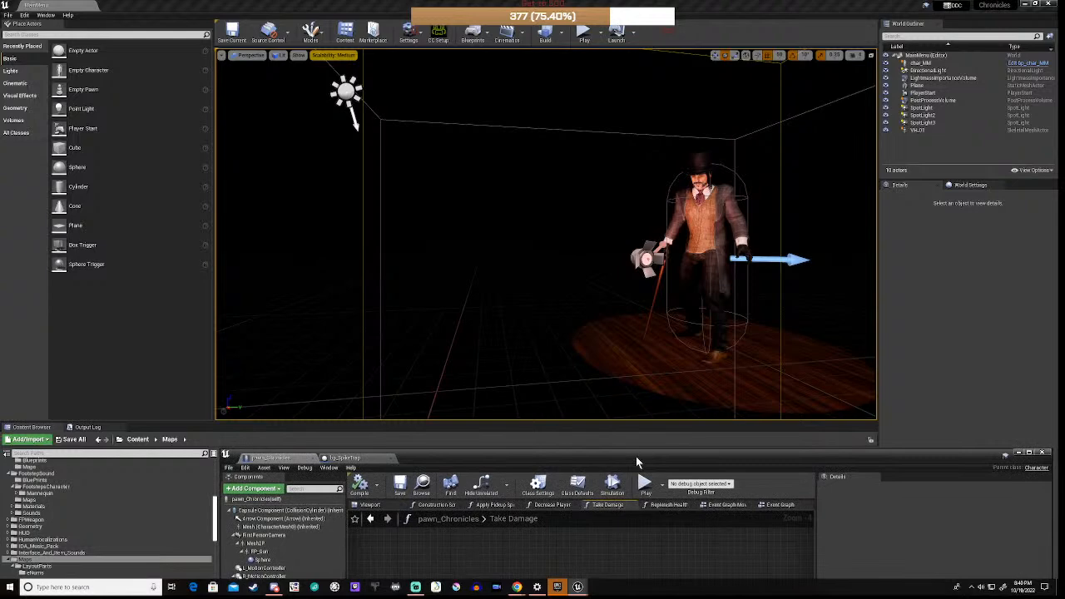
Step: Play MainMenu, check the Chronicles of a Vampire Hunter title screen in-game, then stop the session
click(645, 483)
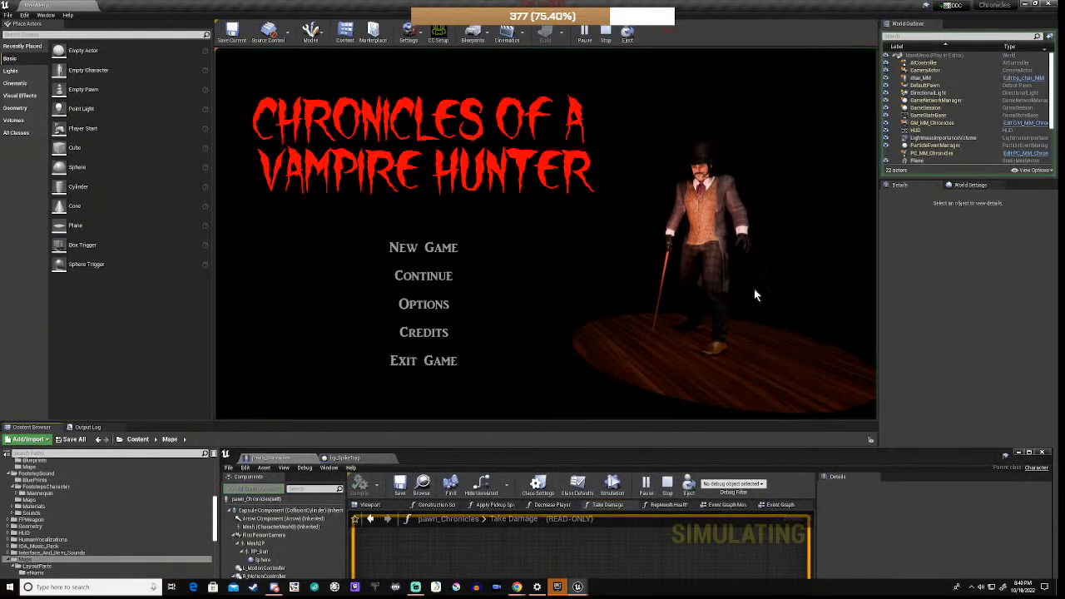
click(610, 361)
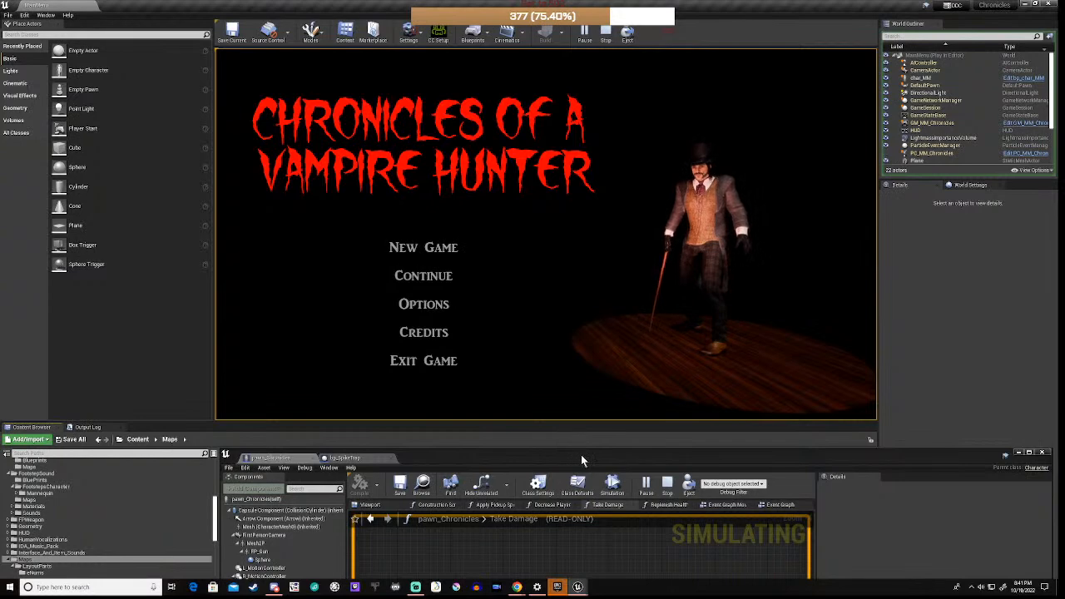
drag(581, 454, 576, 306)
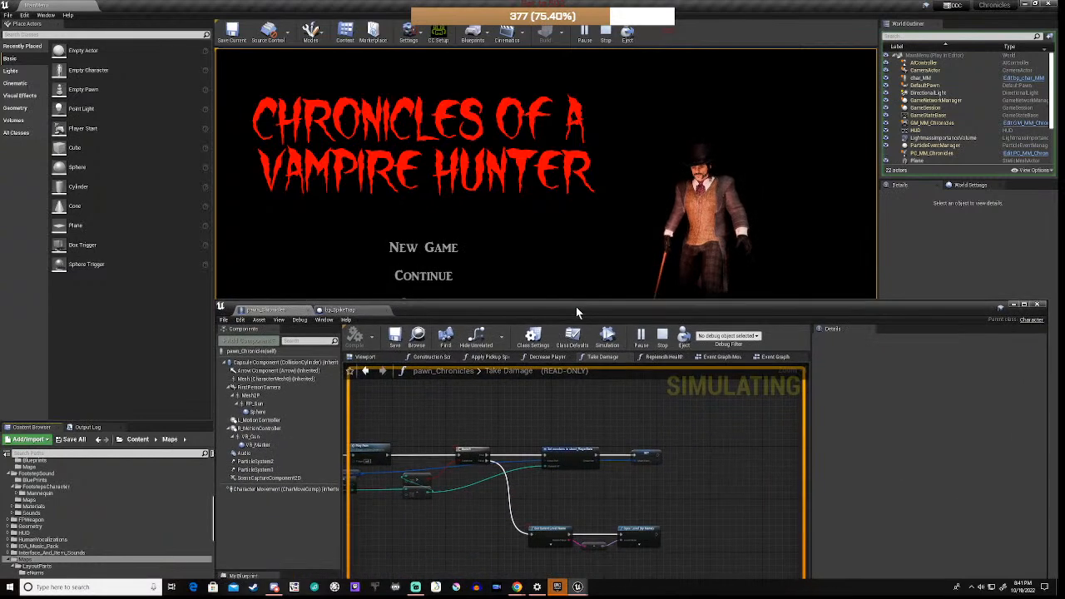
click(663, 336)
Step: Close the pawn_Chronicles blueprint editor and browse the Content Browser folders
drag(665, 310, 654, 195)
scroll(602, 311, down, 2)
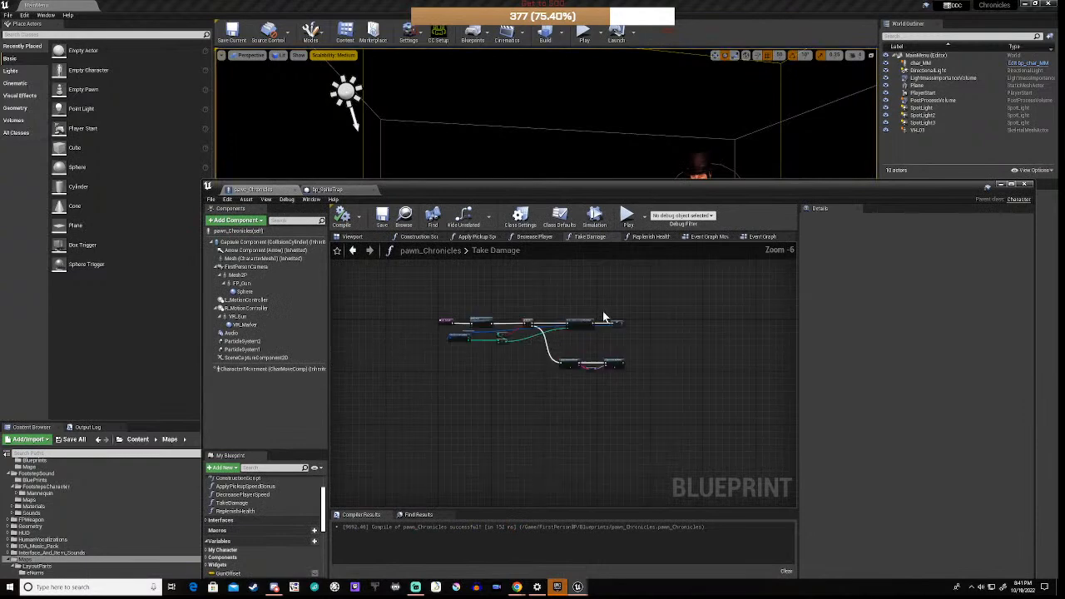
click(1001, 185)
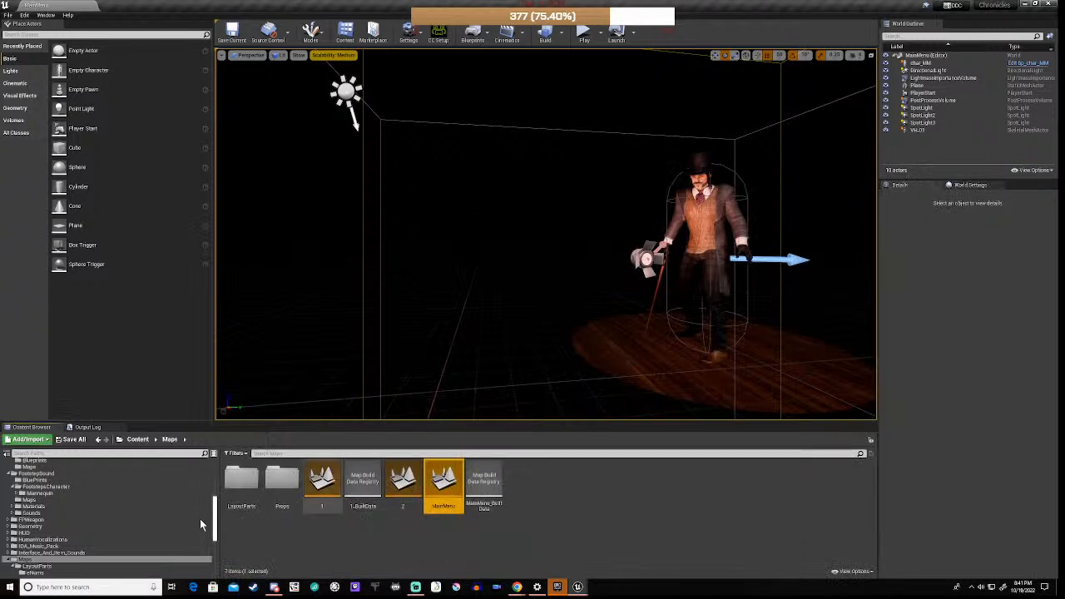
scroll(91, 535, down, 1)
scroll(91, 533, down, 3)
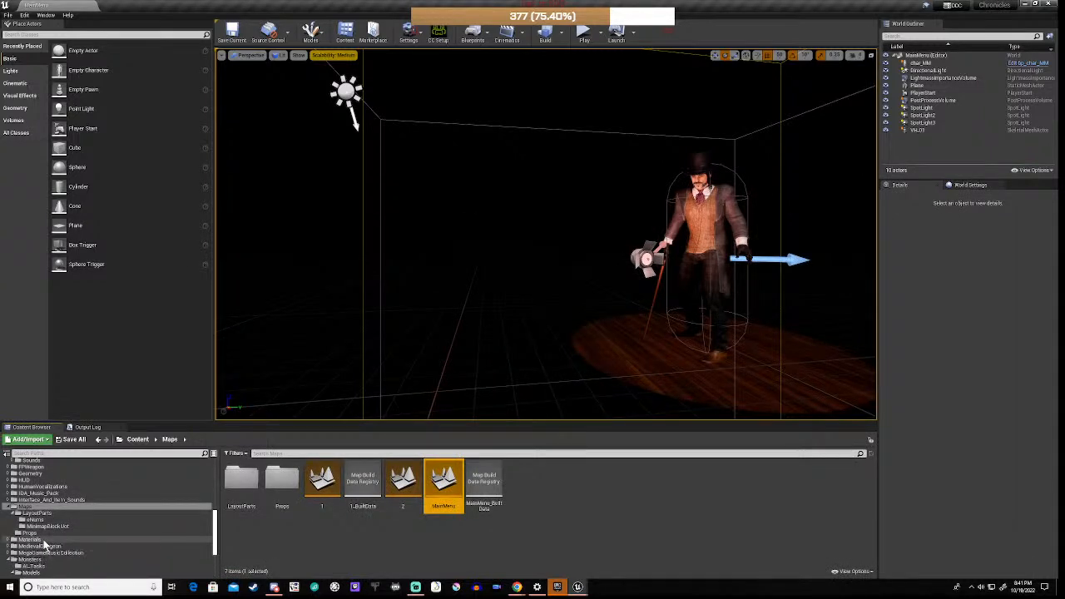
scroll(46, 546, down, 5)
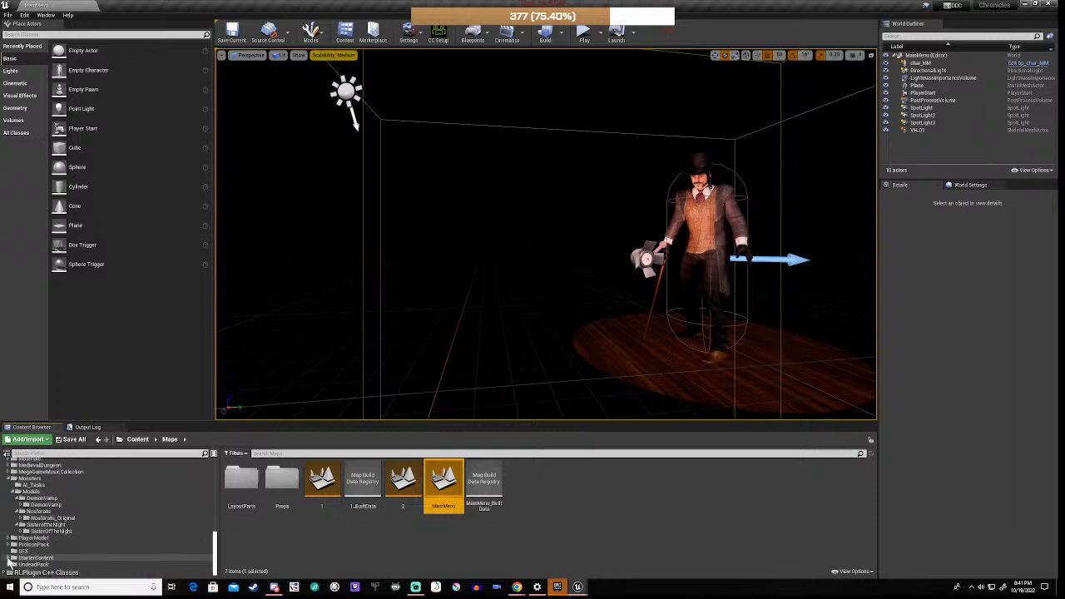
scroll(13, 525, up, 5)
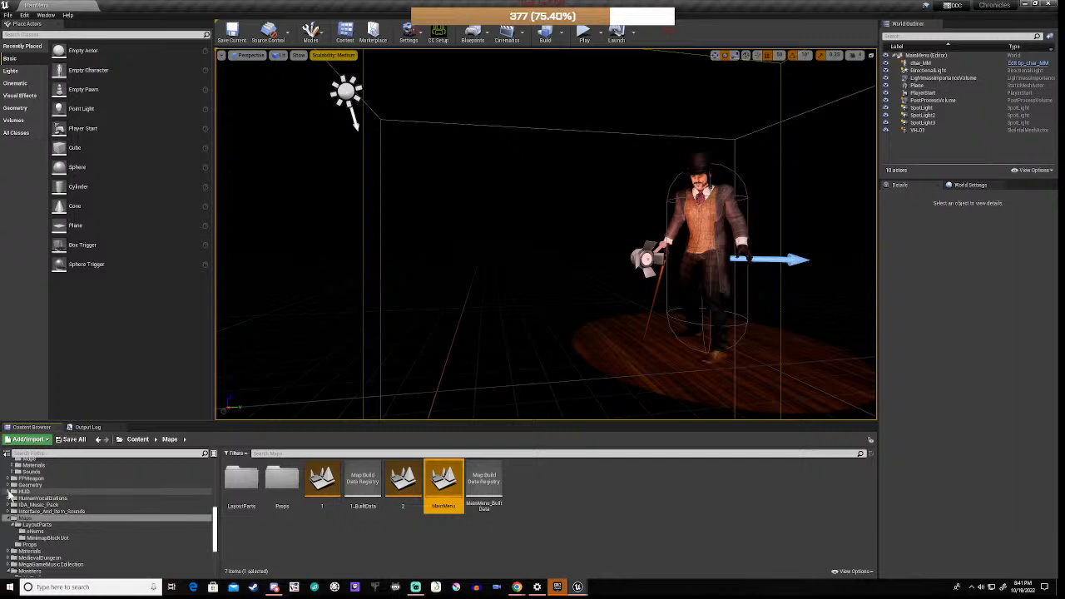
Step: Open w_MainMenu from HUD > MainMenu and close the stray Sequencer graph window
click(10, 492)
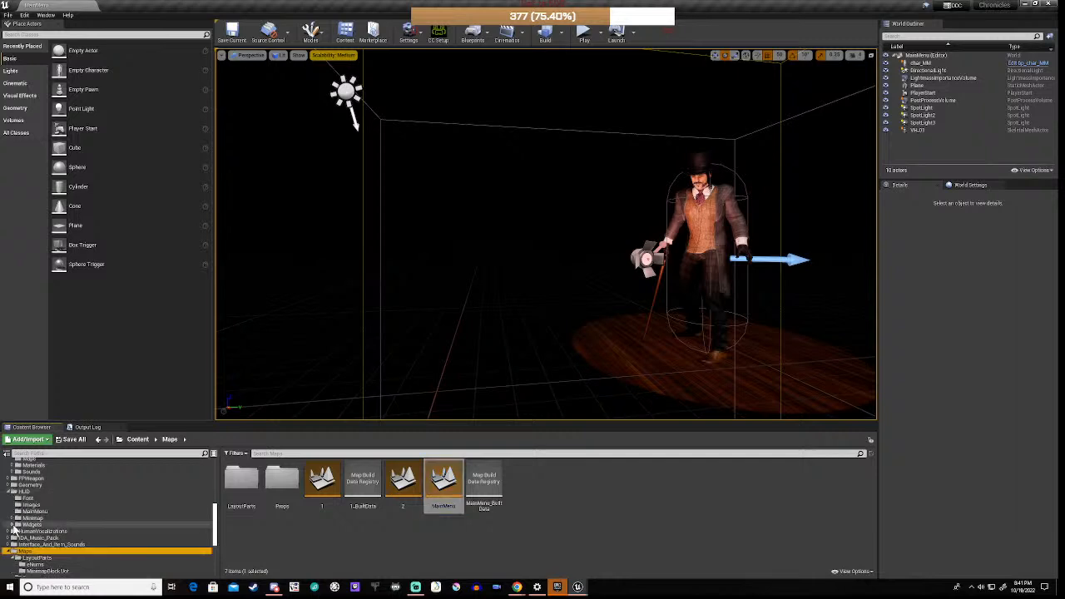
click(33, 511)
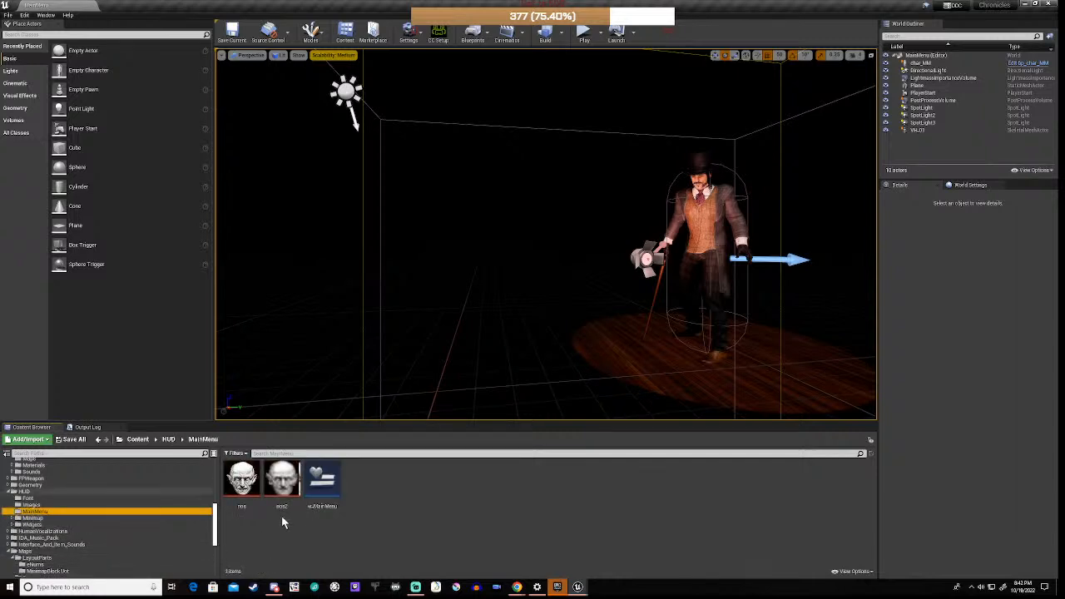
double_click(324, 480)
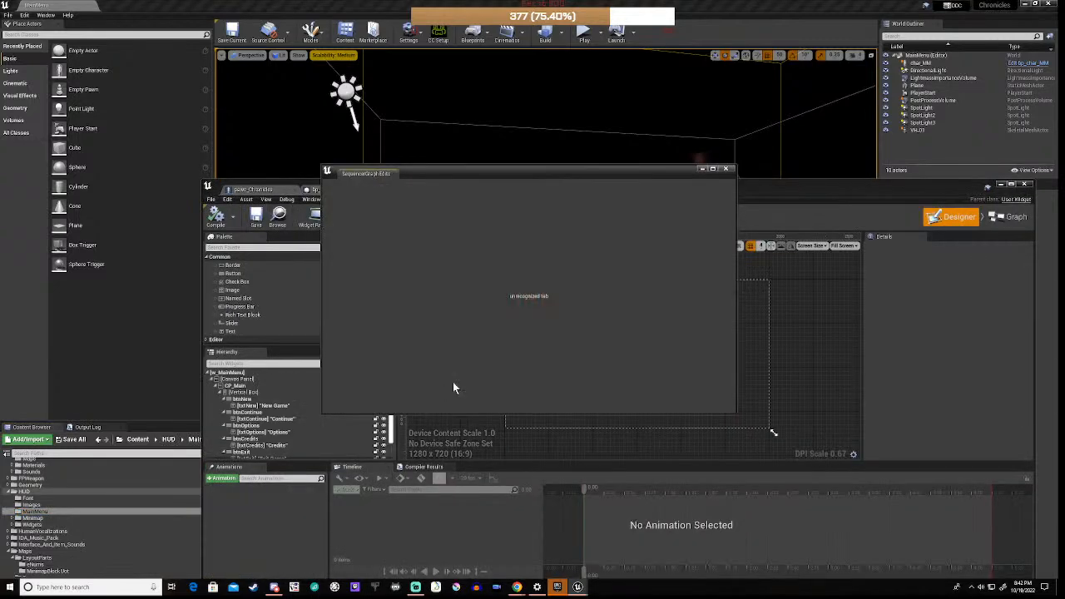
click(729, 171)
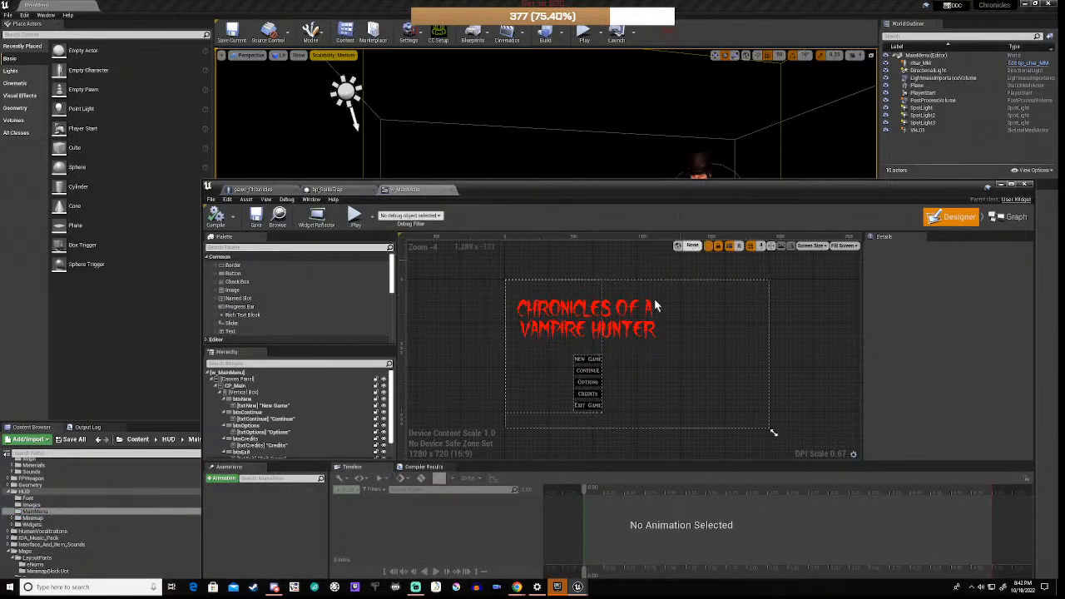
click(574, 364)
scroll(578, 372, up, 2)
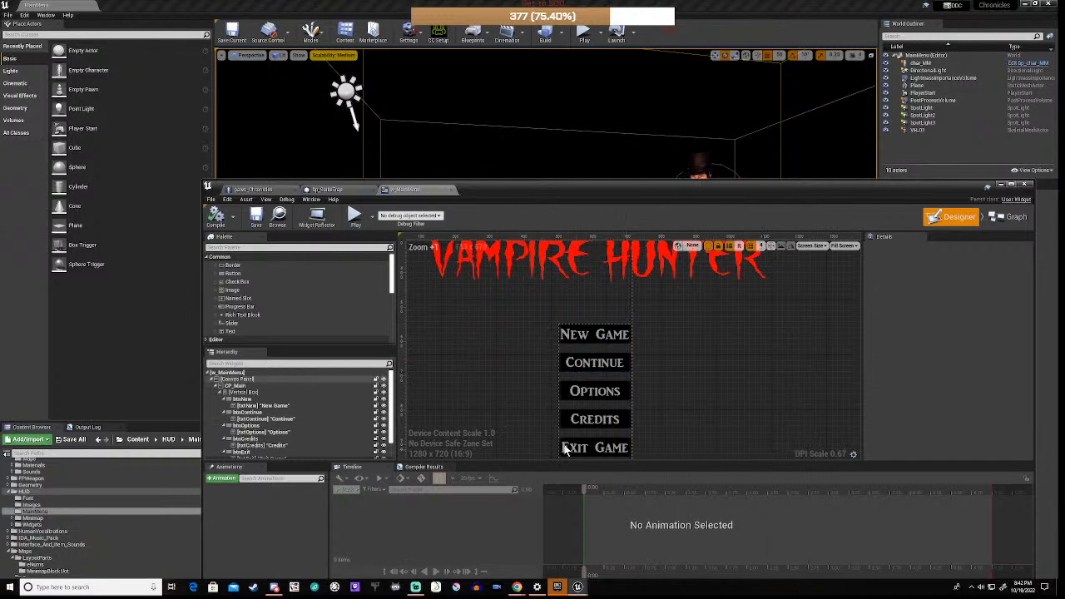
click(527, 355)
scroll(527, 355, down, 3)
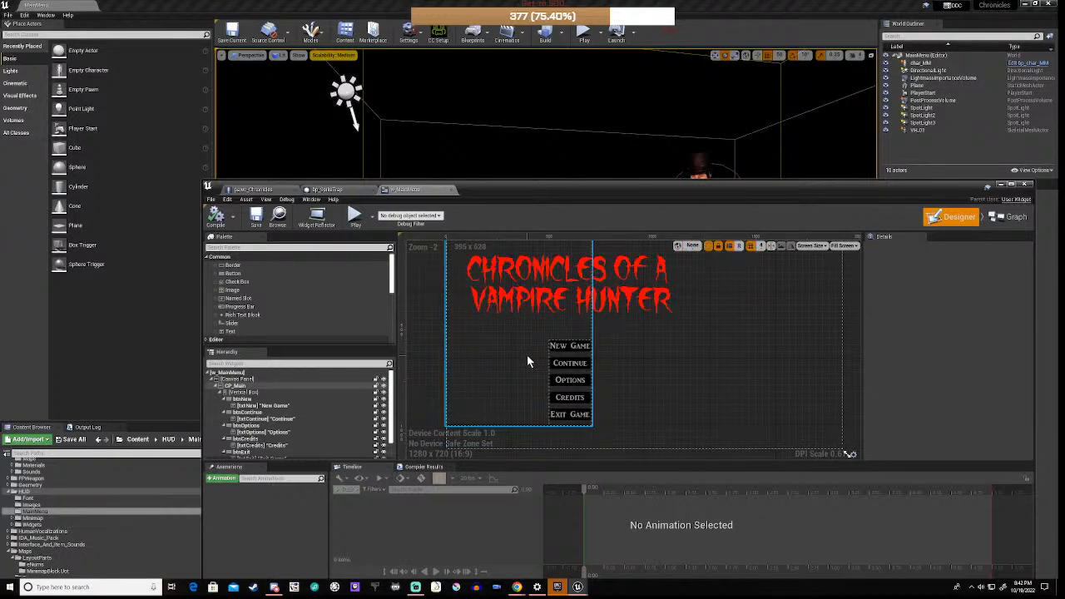
scroll(264, 413, down, 1)
click(265, 410)
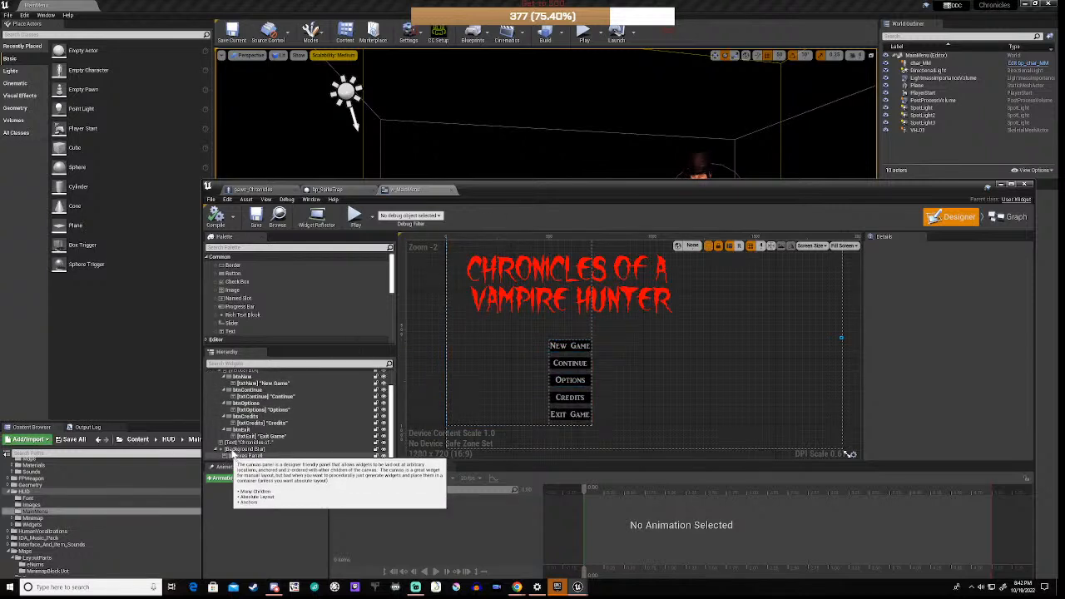
click(246, 432)
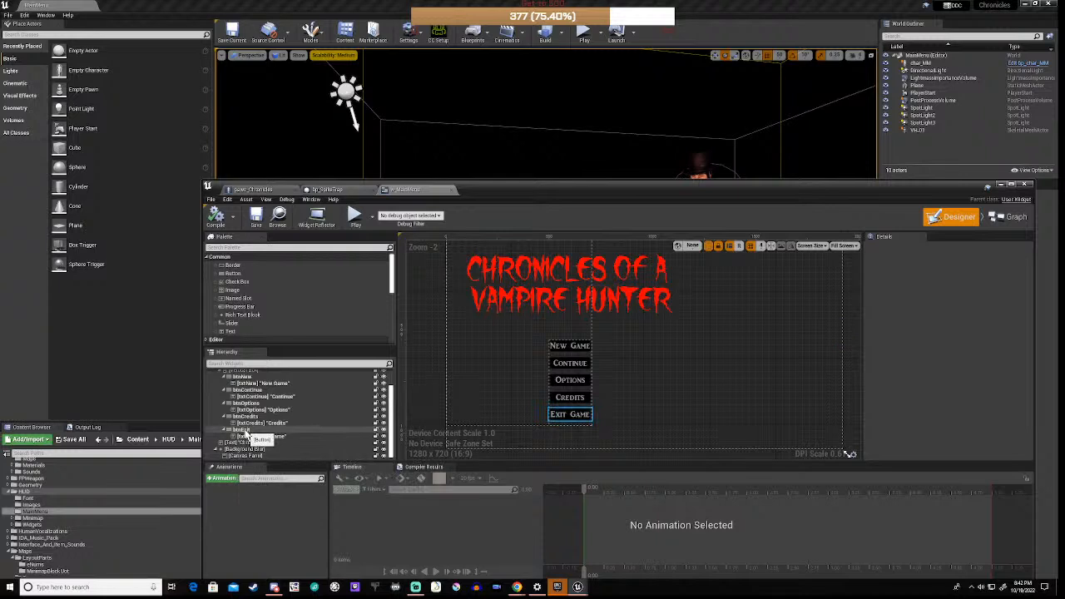
click(247, 417)
click(247, 417)
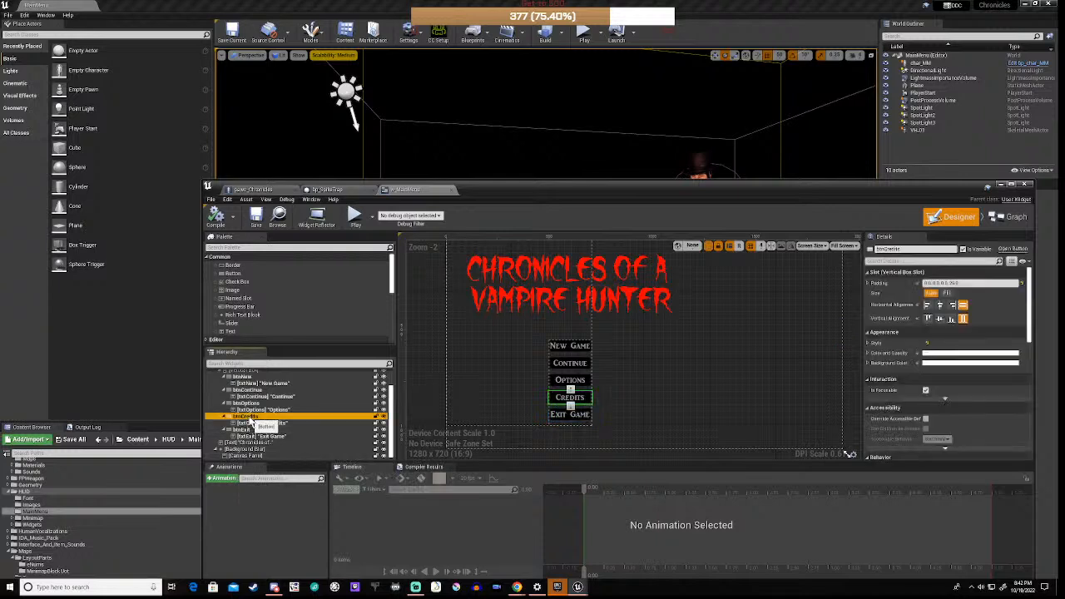
click(252, 404)
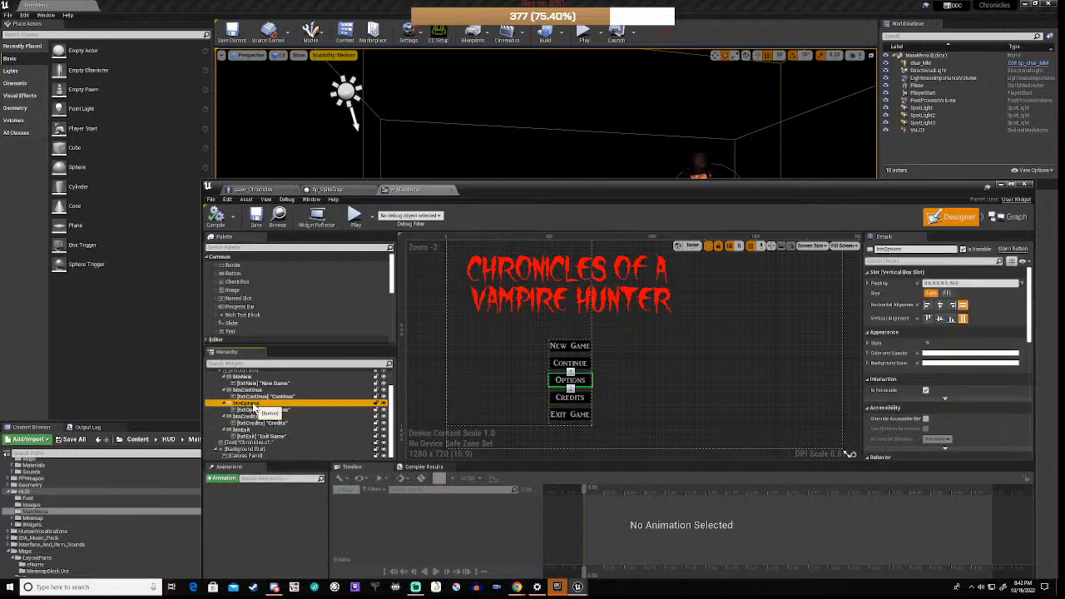
Step: Duplicate the btnOptions button and rename the copy btnScores
right_click(254, 405)
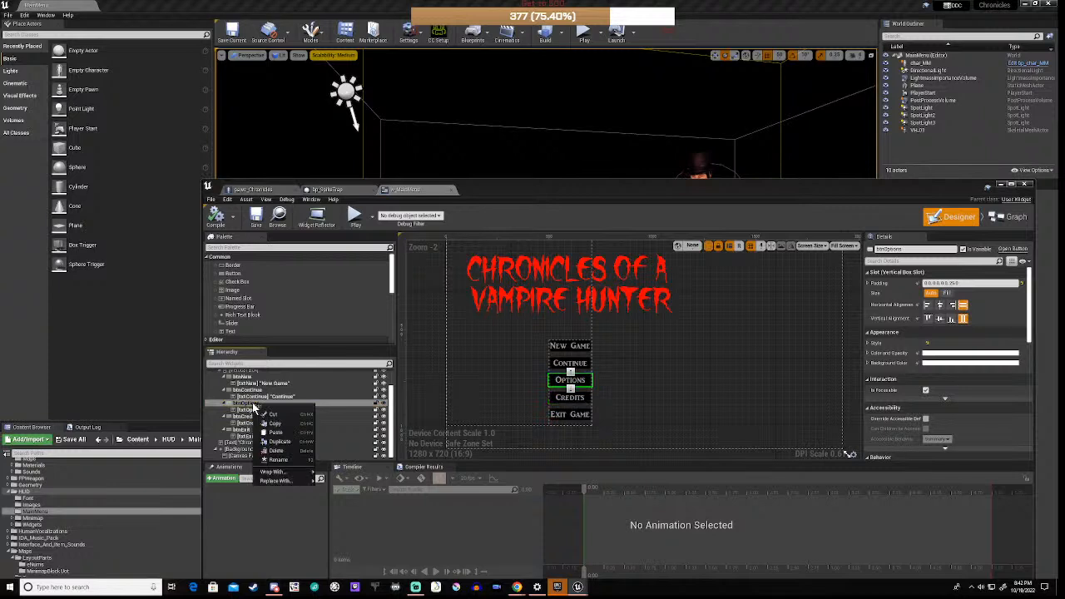
click(277, 447)
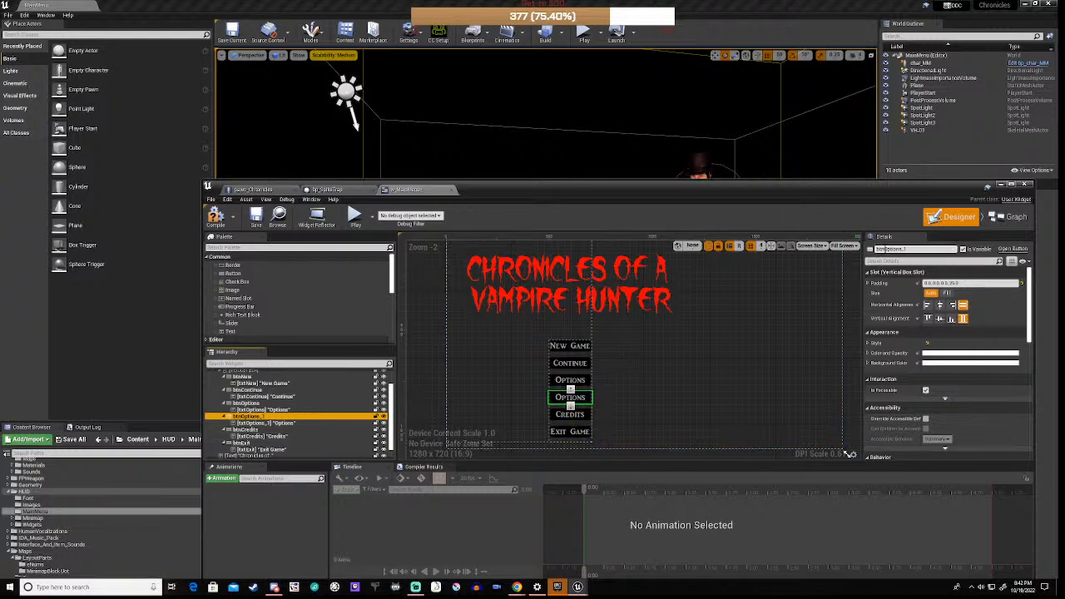
click(899, 249)
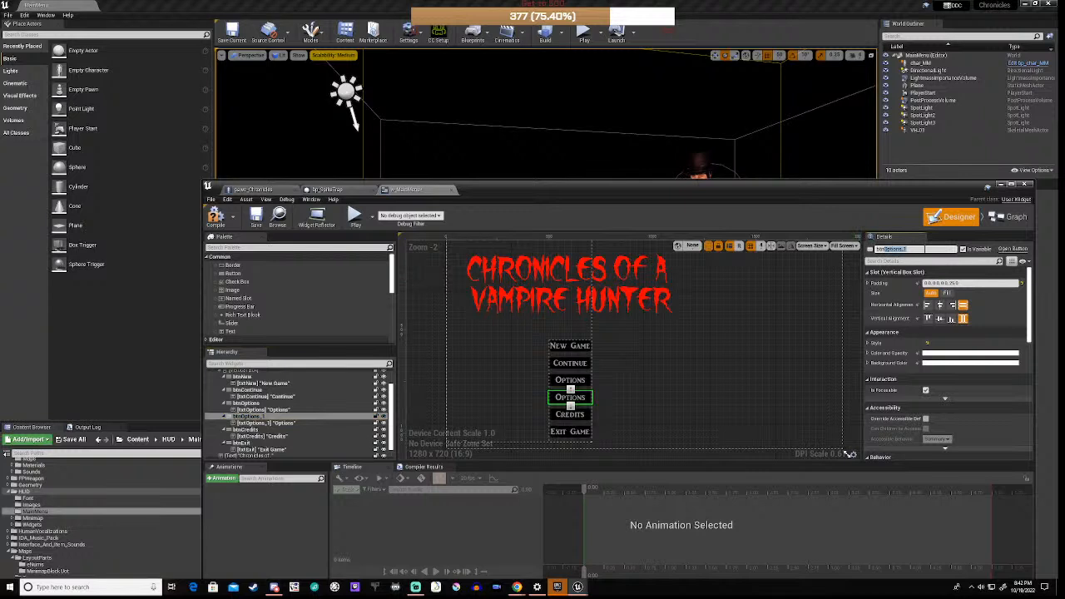
text(Scores)
key(Return)
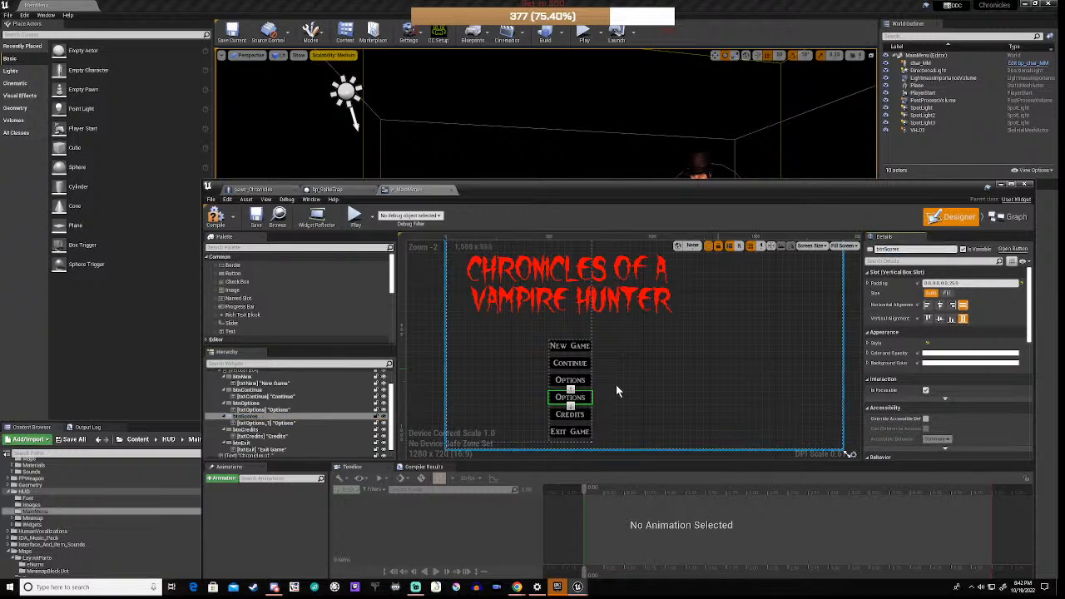
Step: Rename the copied text element txtScores and set its displayed text to 'High Scores'
click(265, 424)
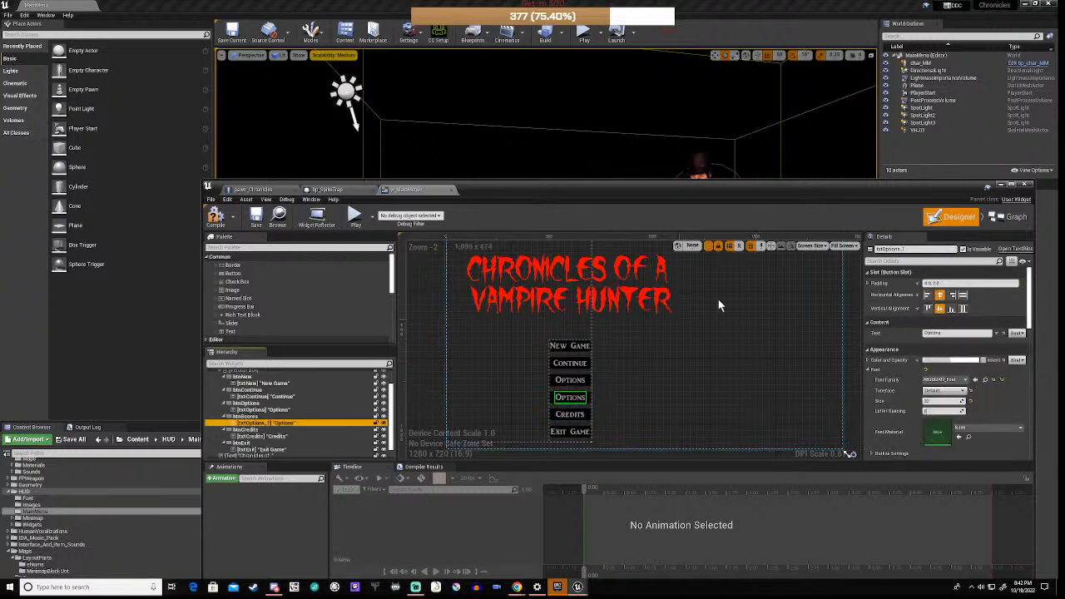
click(878, 248)
drag(882, 249, 947, 249)
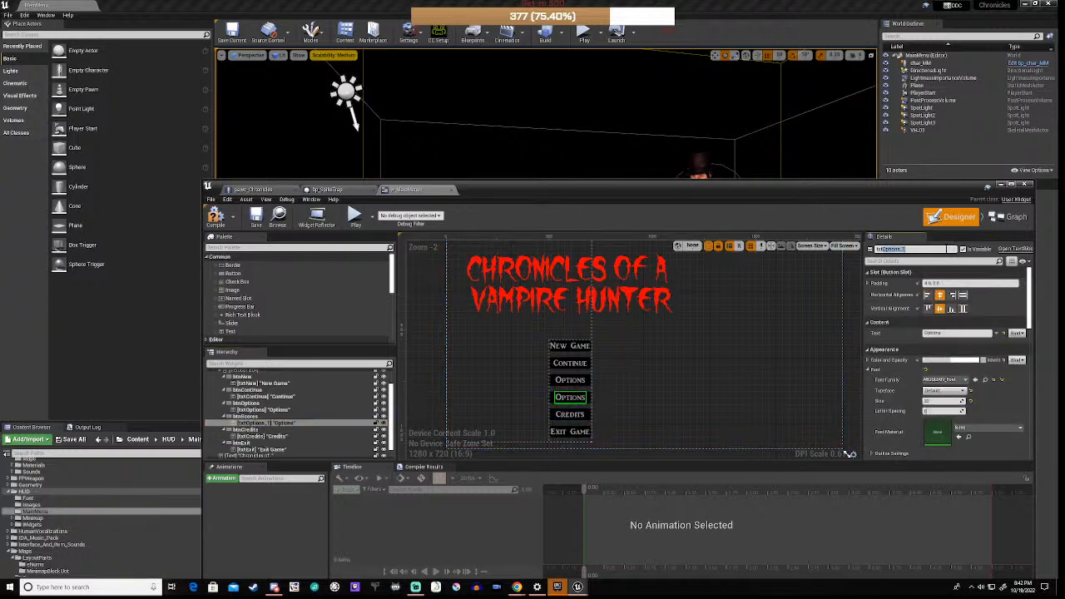
text(Scores)
click(281, 425)
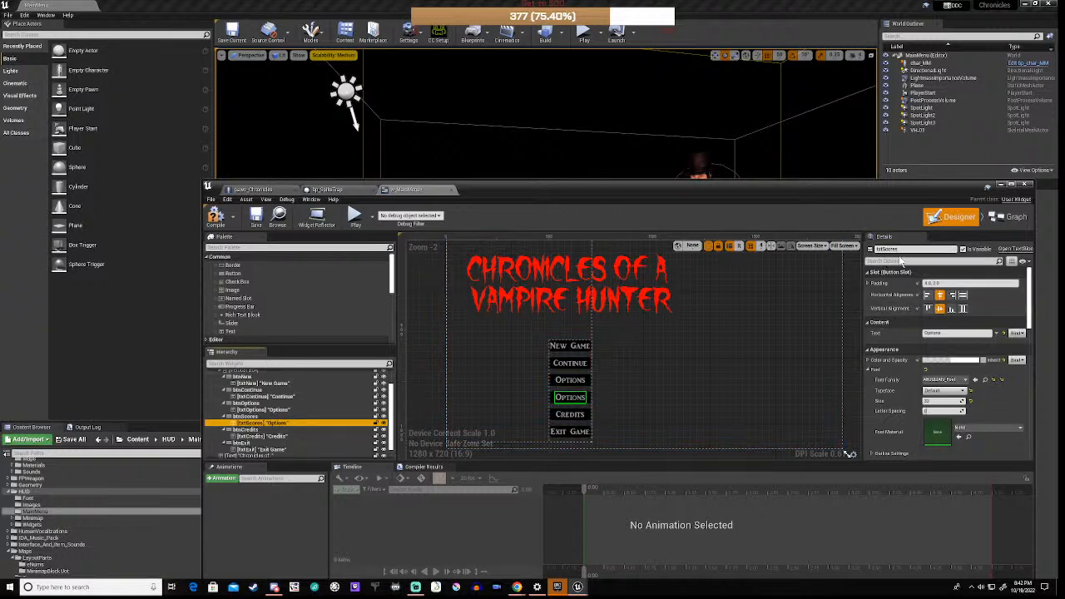
click(931, 333)
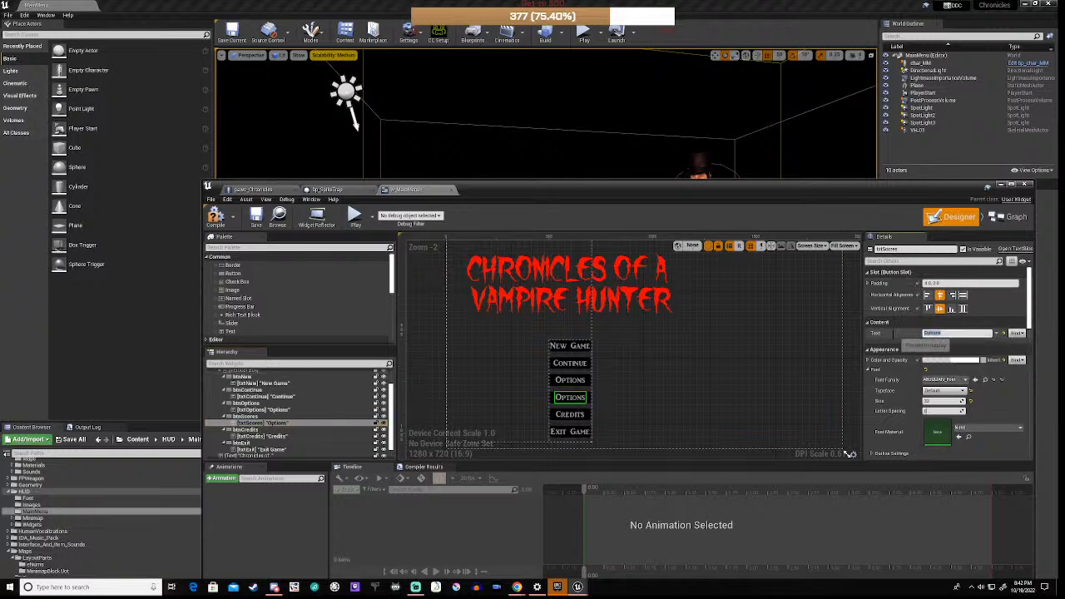
text(High Scores)
key(Return)
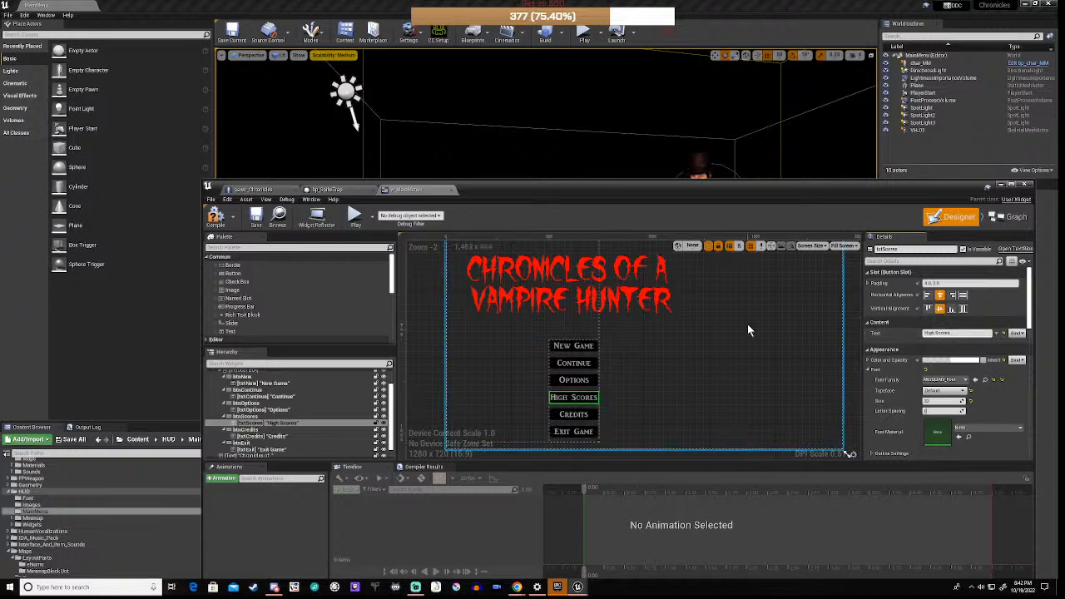
click(708, 355)
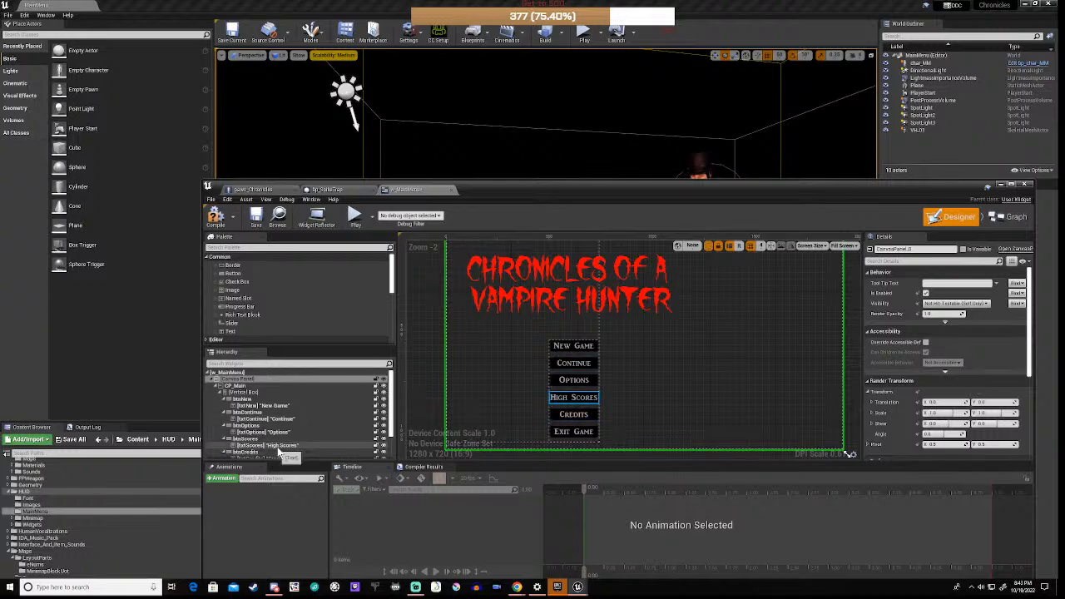
Step: In w_MainMenu's Event Graph, marquee-select the lower hover node groups and move them down
click(1009, 217)
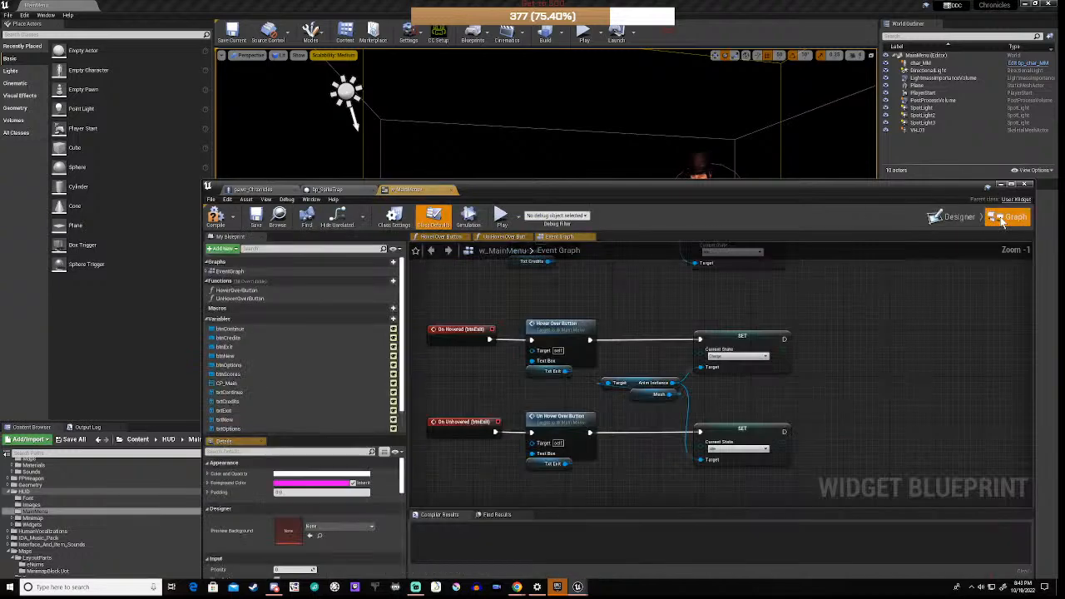
scroll(487, 400, down, 5)
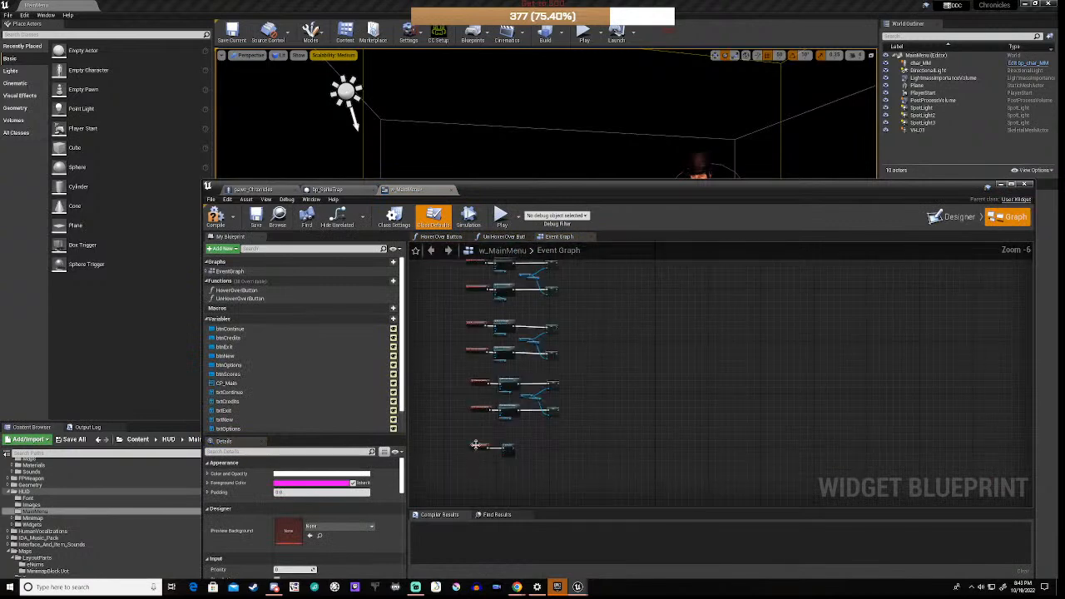
drag(455, 437, 525, 466)
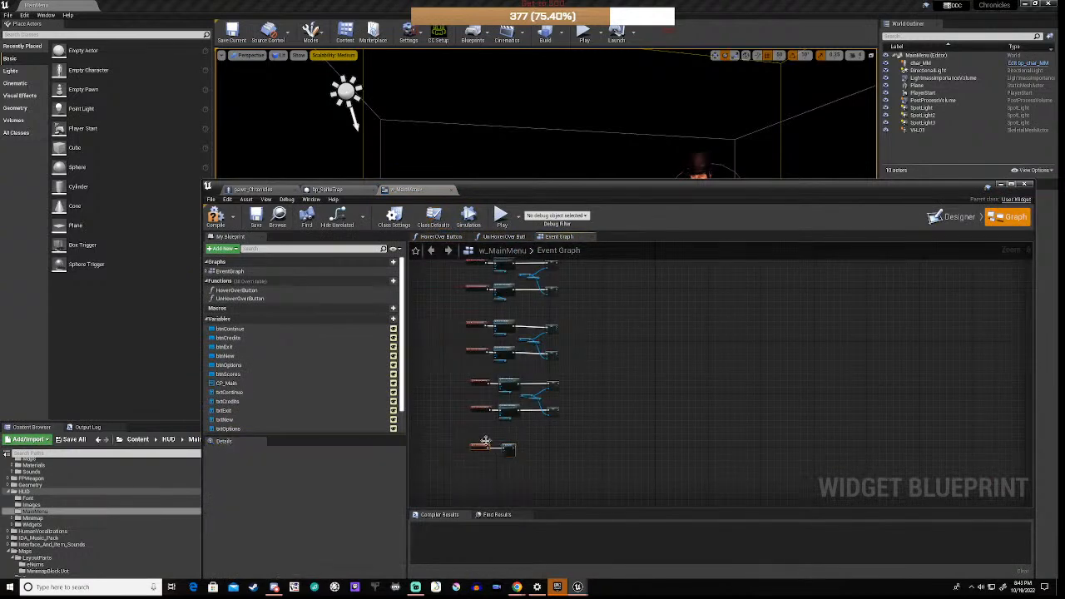
scroll(471, 406, up, 2)
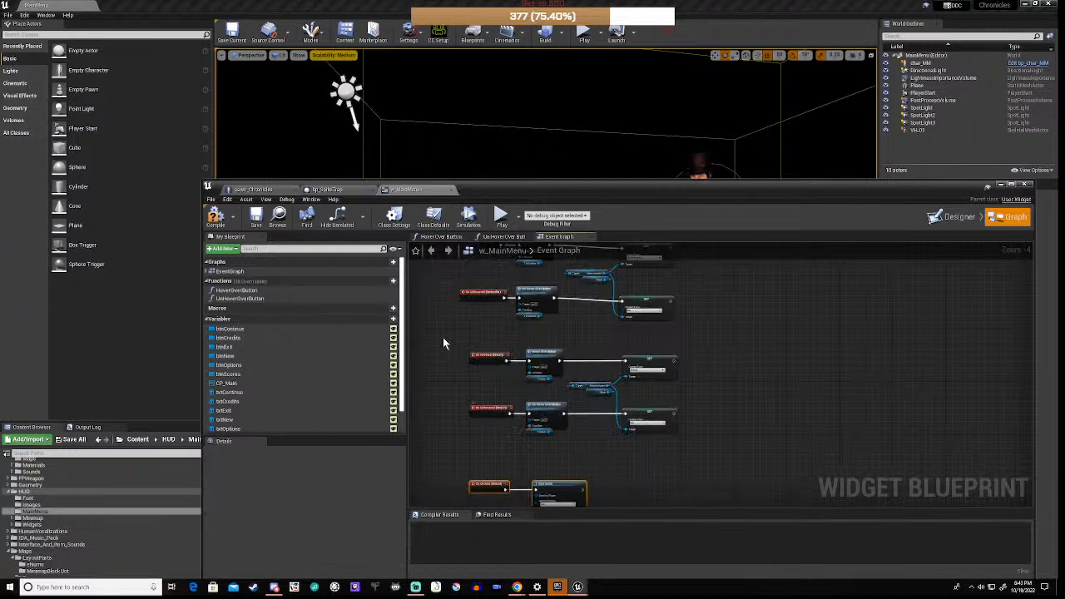
drag(442, 337, 699, 505)
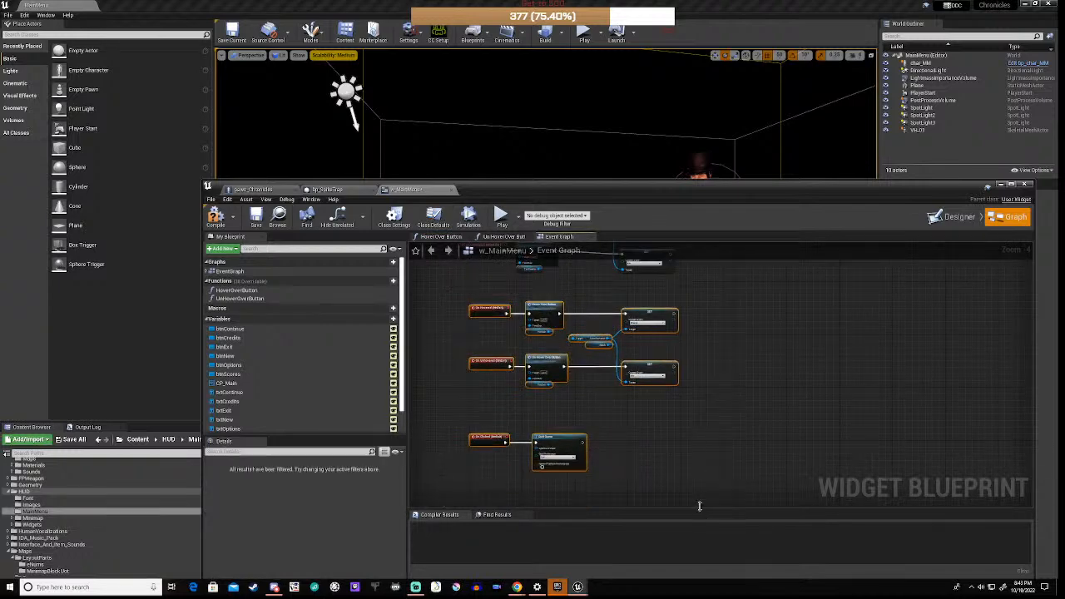
scroll(659, 422, down, 4)
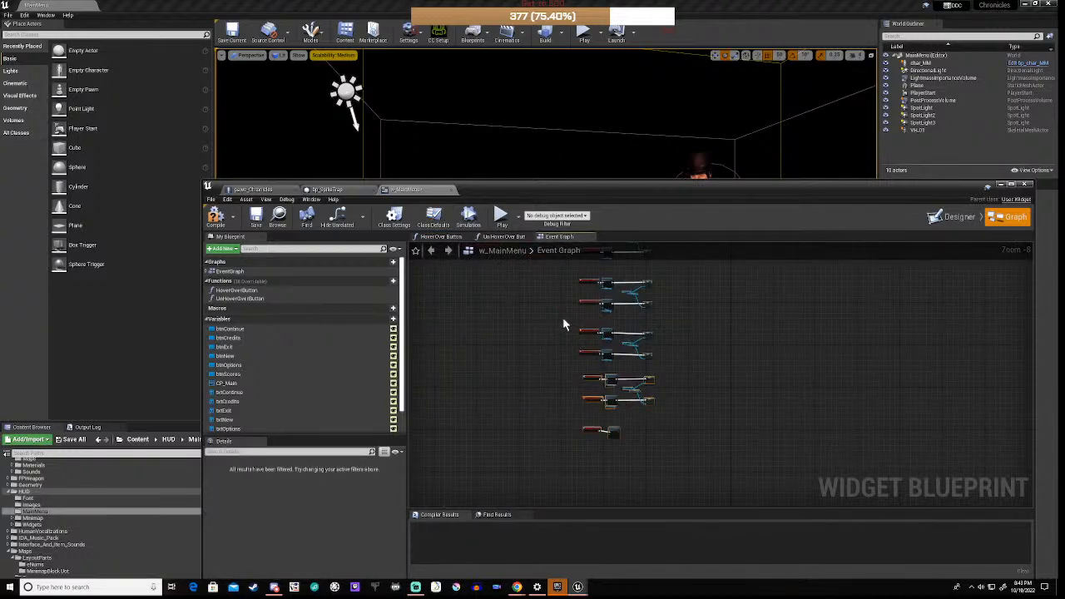
drag(563, 321, 680, 471)
drag(607, 330, 609, 416)
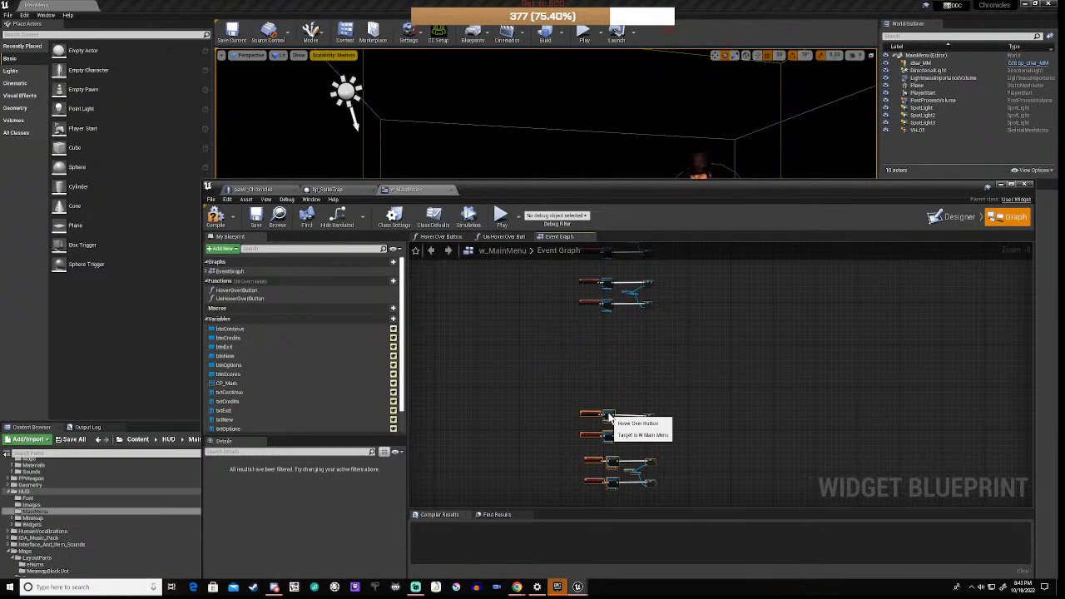
scroll(602, 329, up, 5)
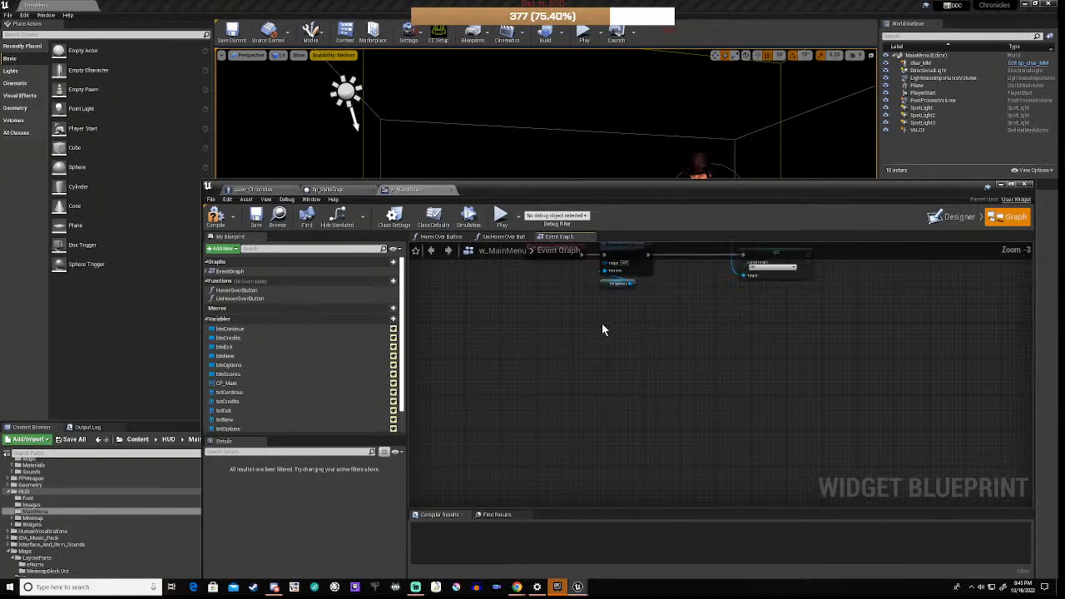
right_drag(603, 330, 603, 363)
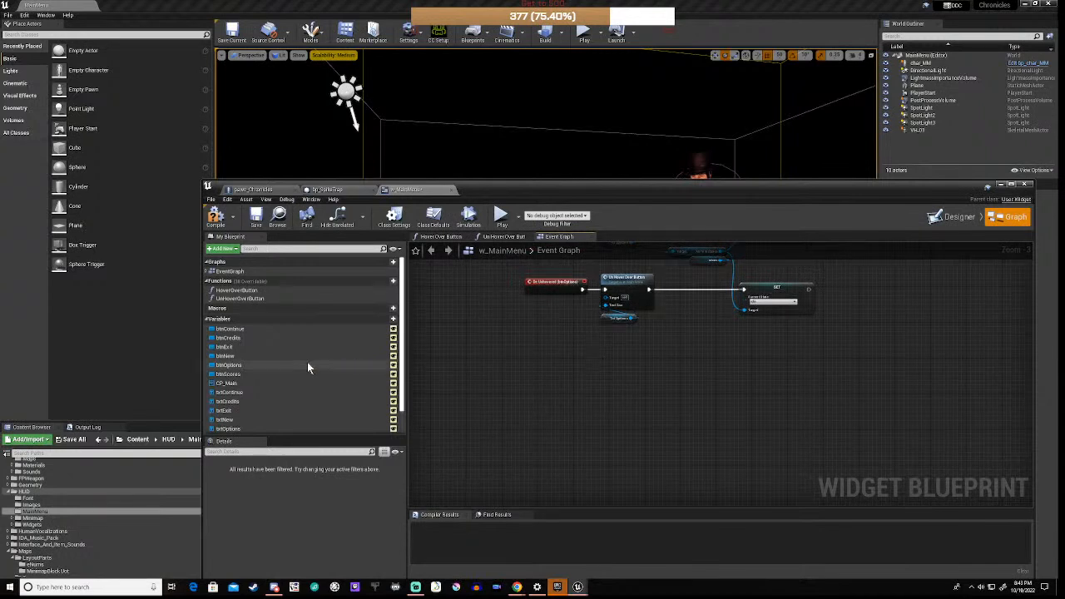
scroll(308, 368, down, 2)
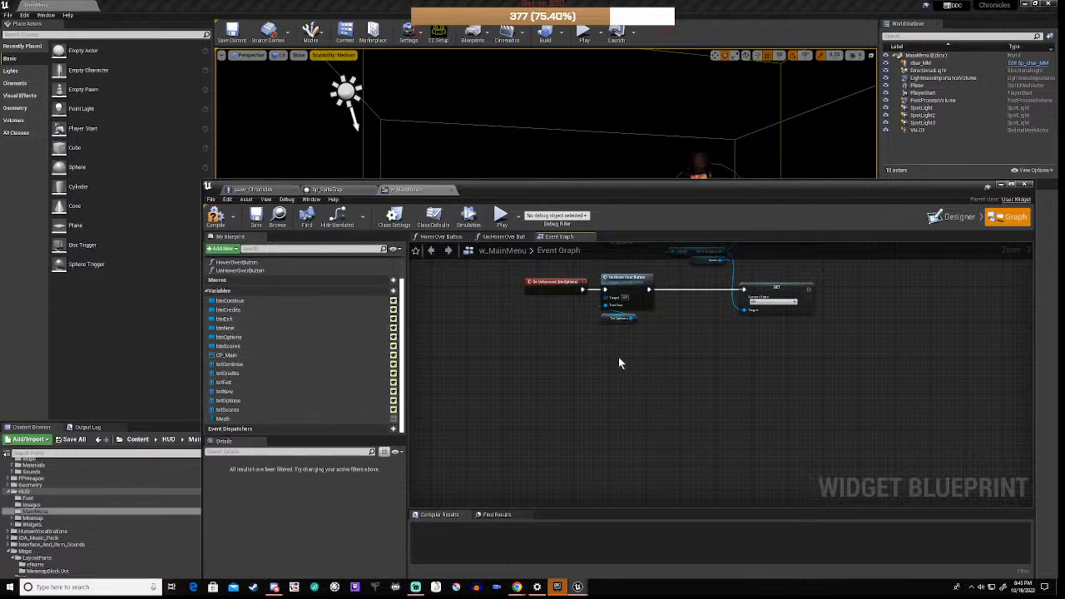
Step: Add On Hovered and On Unhovered events for btnScores and position them beside the node column
click(242, 346)
scroll(275, 533, down, 5)
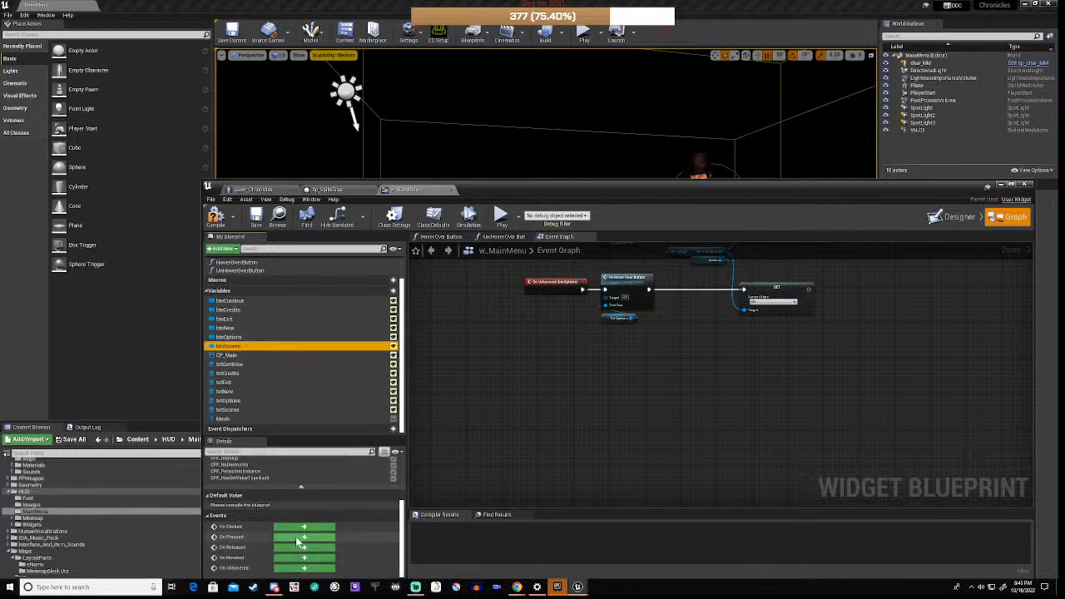
click(303, 558)
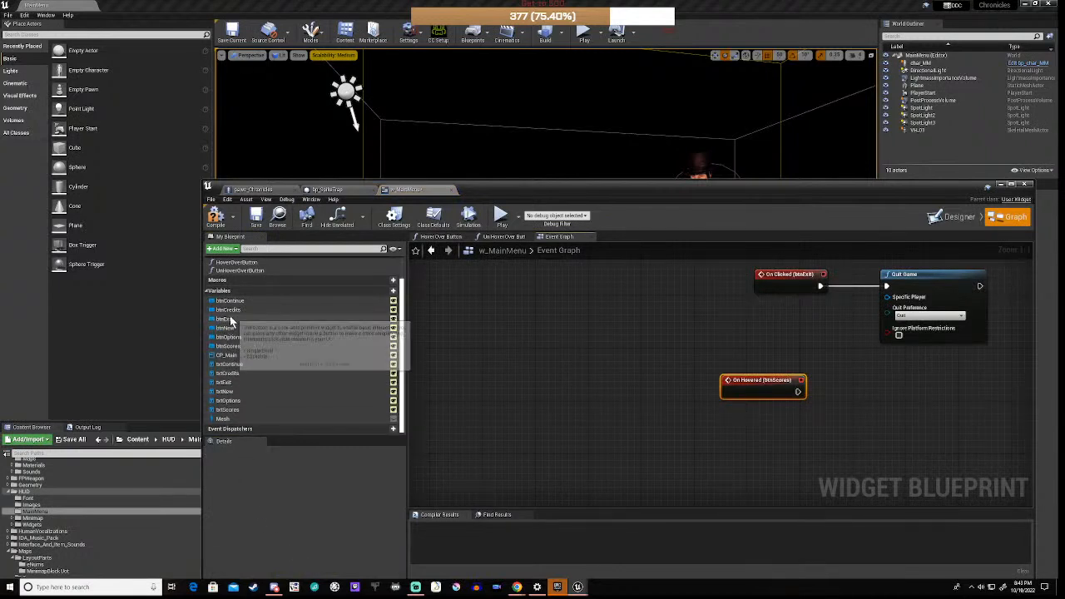
click(226, 346)
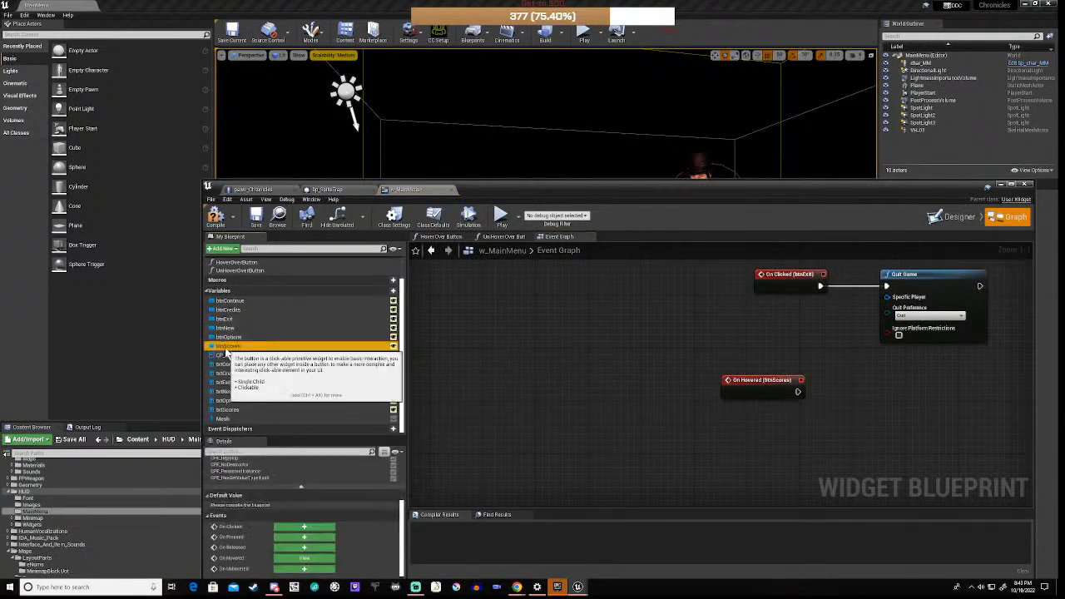
click(305, 569)
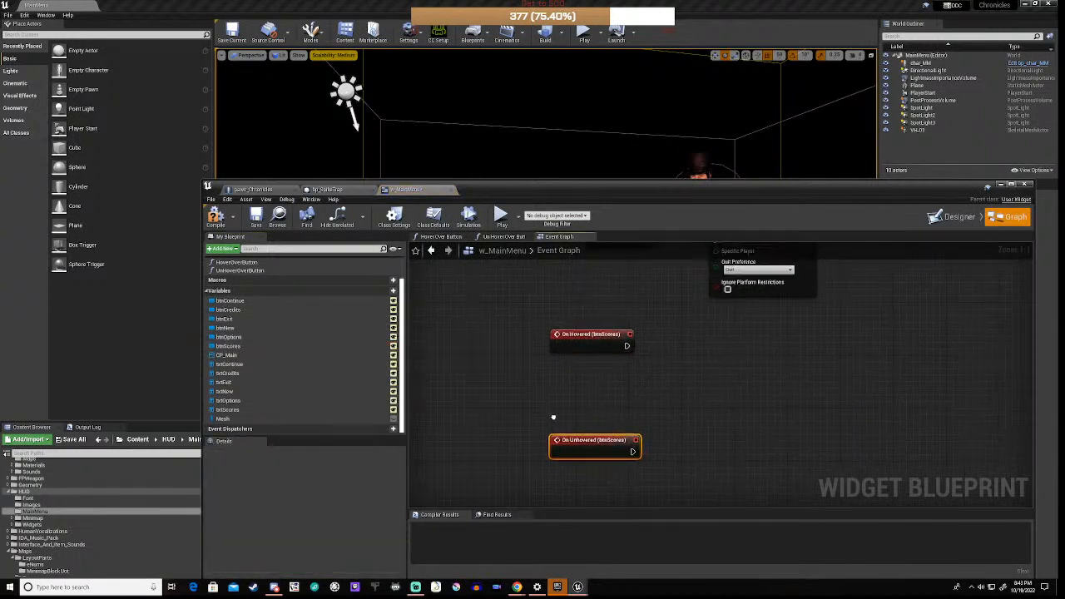
click(539, 353)
drag(541, 356, 620, 479)
scroll(687, 421, down, 4)
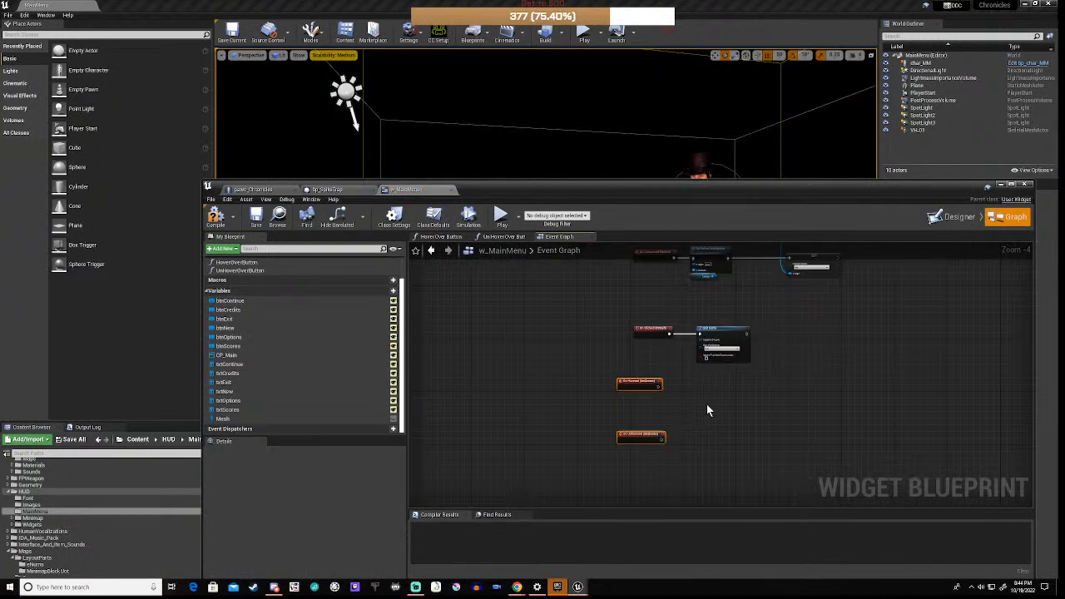
scroll(707, 405, down, 3)
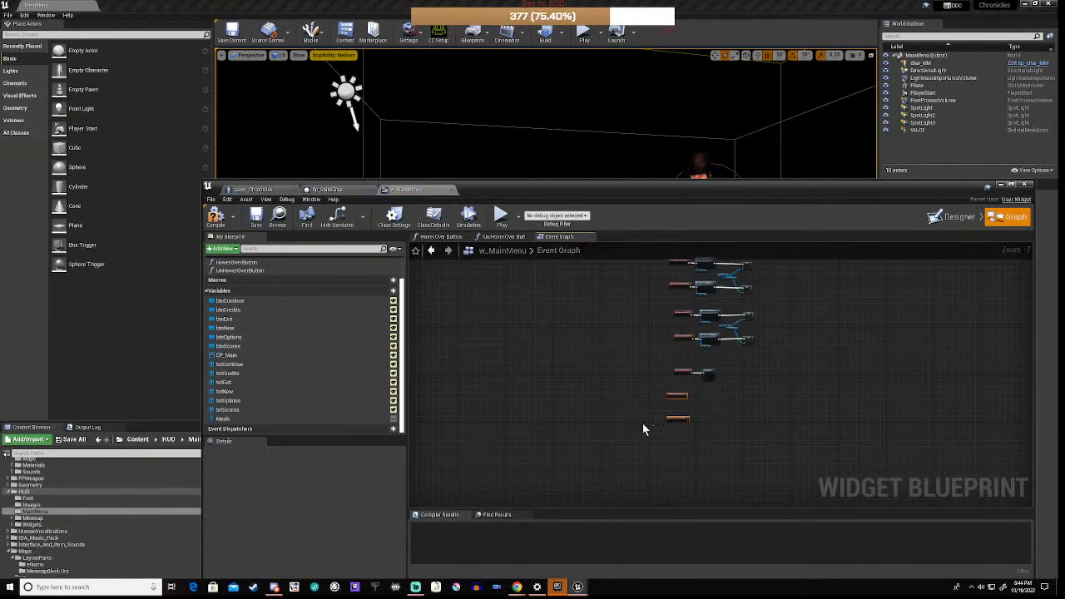
drag(665, 396, 624, 283)
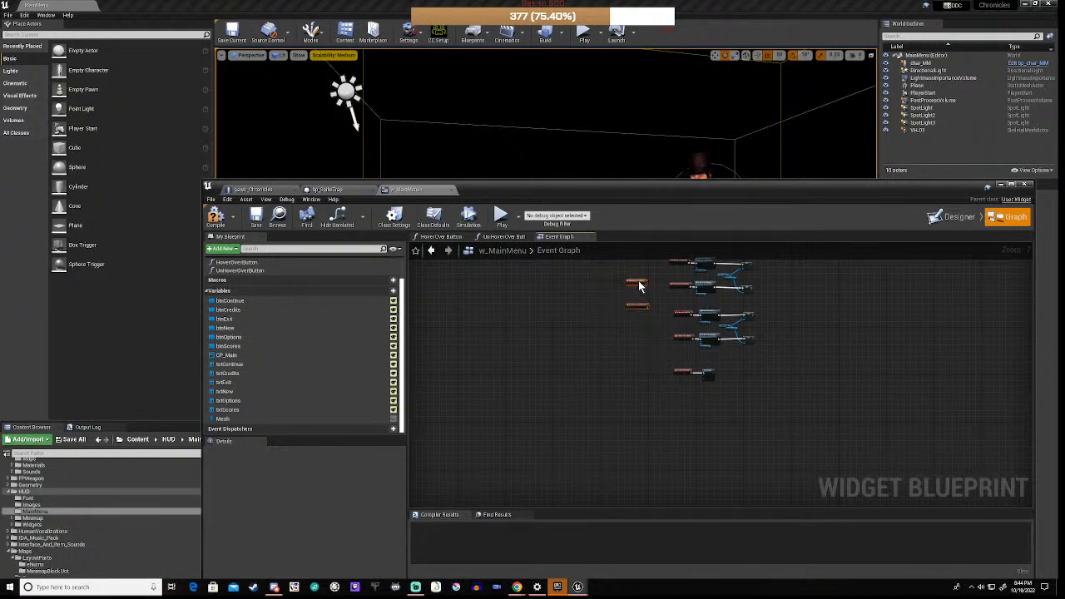
right_drag(633, 344, 562, 449)
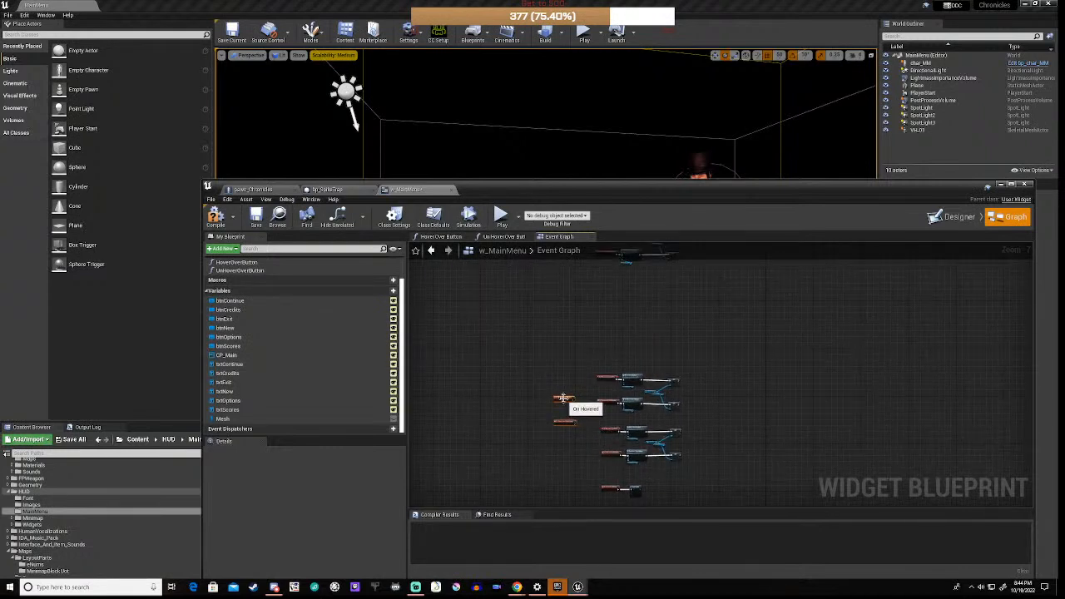
drag(565, 395, 608, 299)
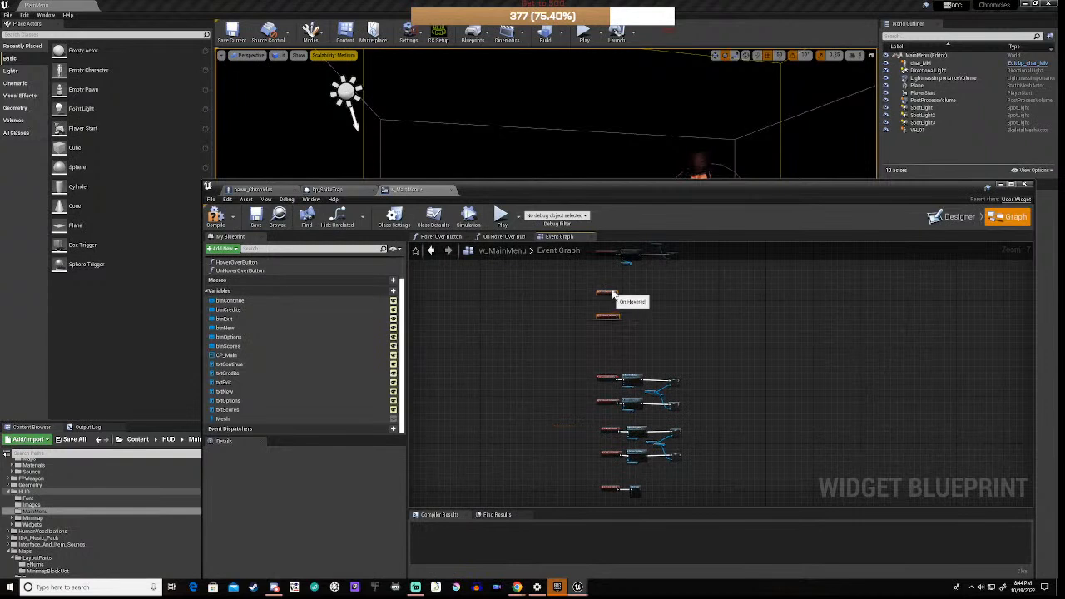
right_drag(641, 278, 618, 383)
scroll(612, 381, up, 2)
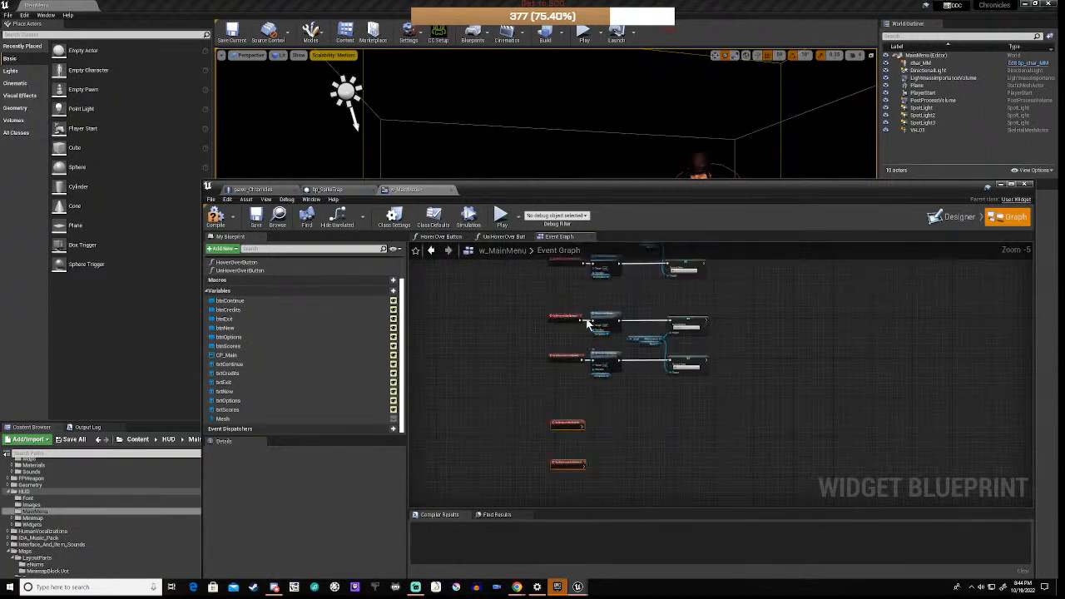
Step: Copy the Hover Over, Un Hover and state-setter nodes and wire the btnScores events into them
drag(594, 309, 707, 391)
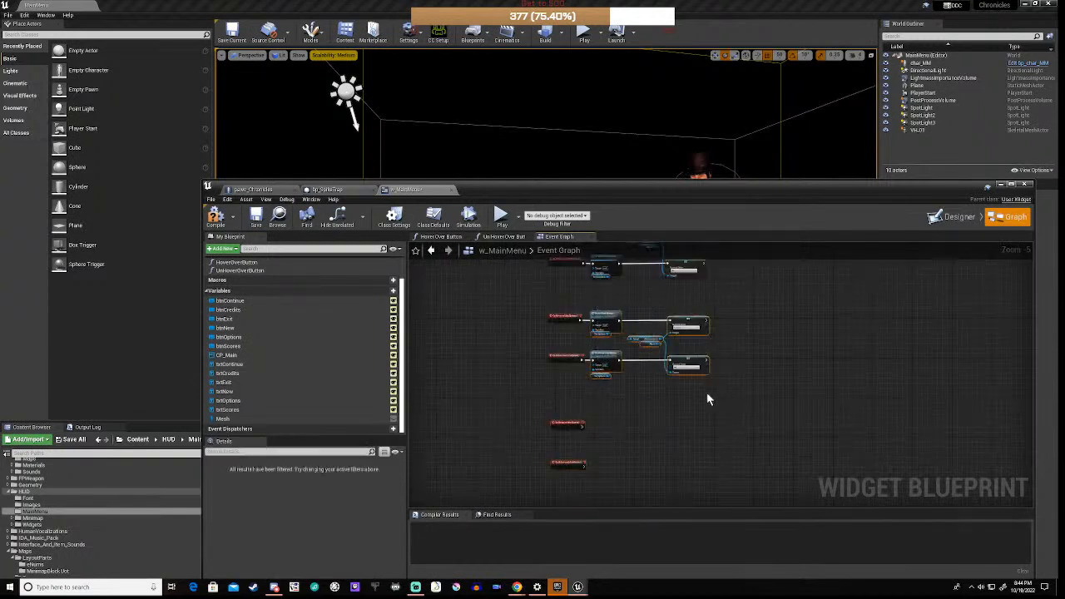
key(ctrl+c)
key(ctrl+v)
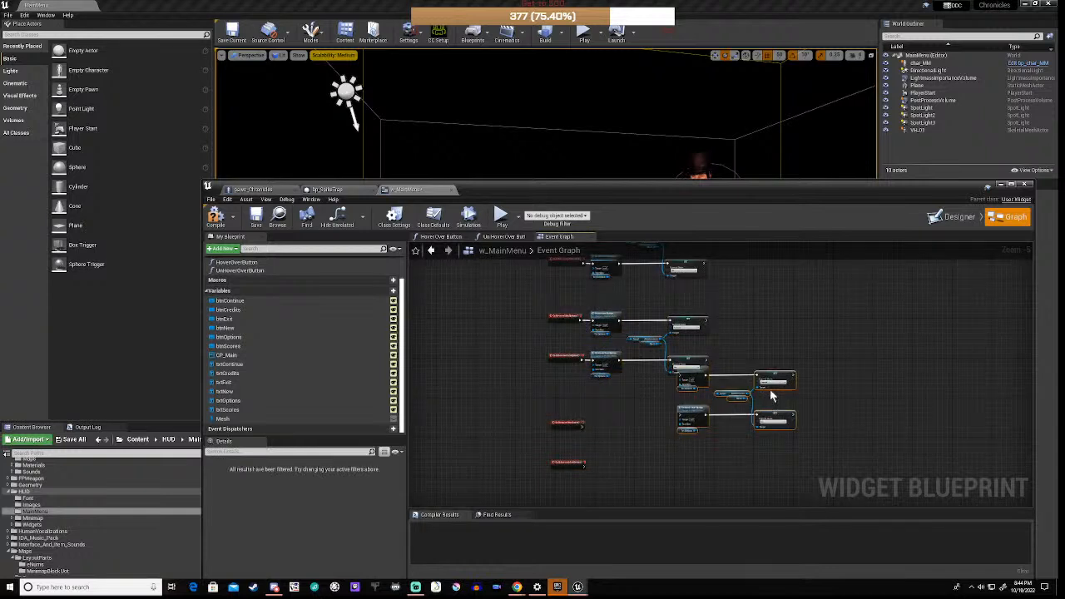
drag(778, 371, 695, 427)
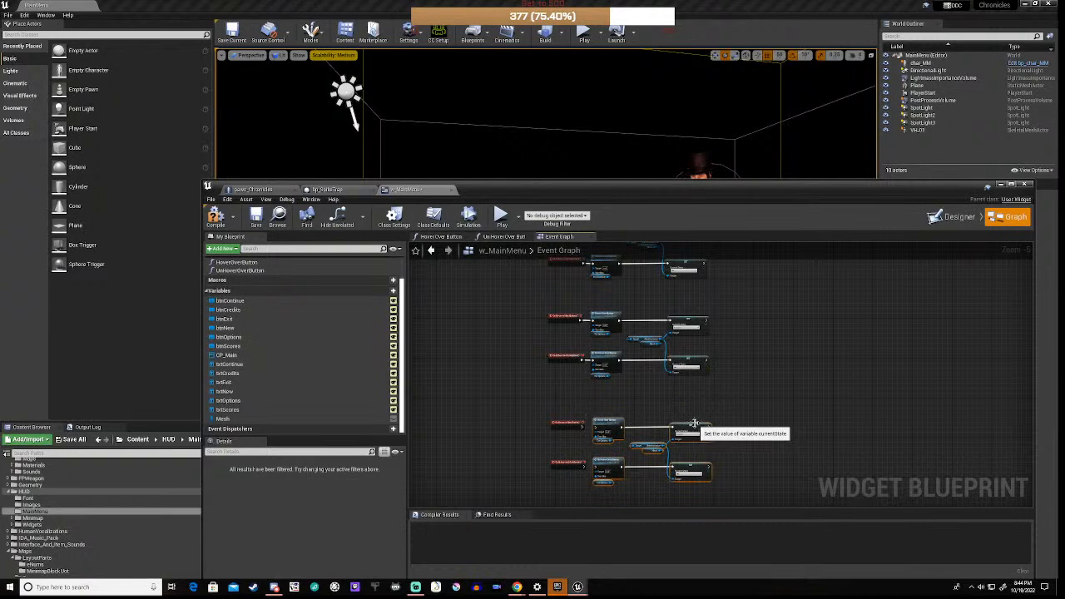
scroll(582, 464, up, 5)
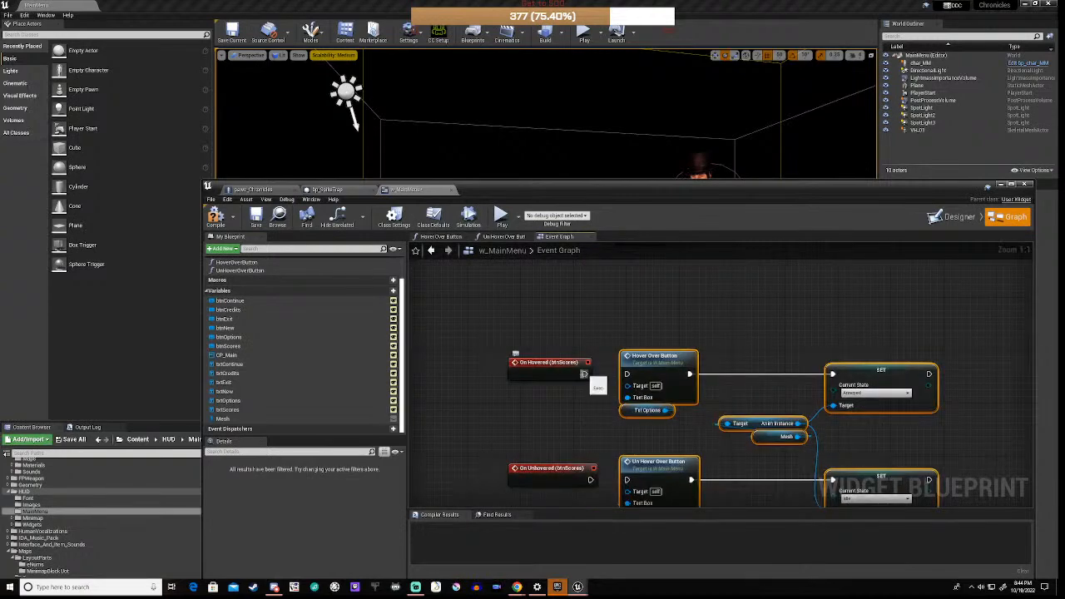
drag(584, 375, 629, 375)
drag(590, 480, 626, 483)
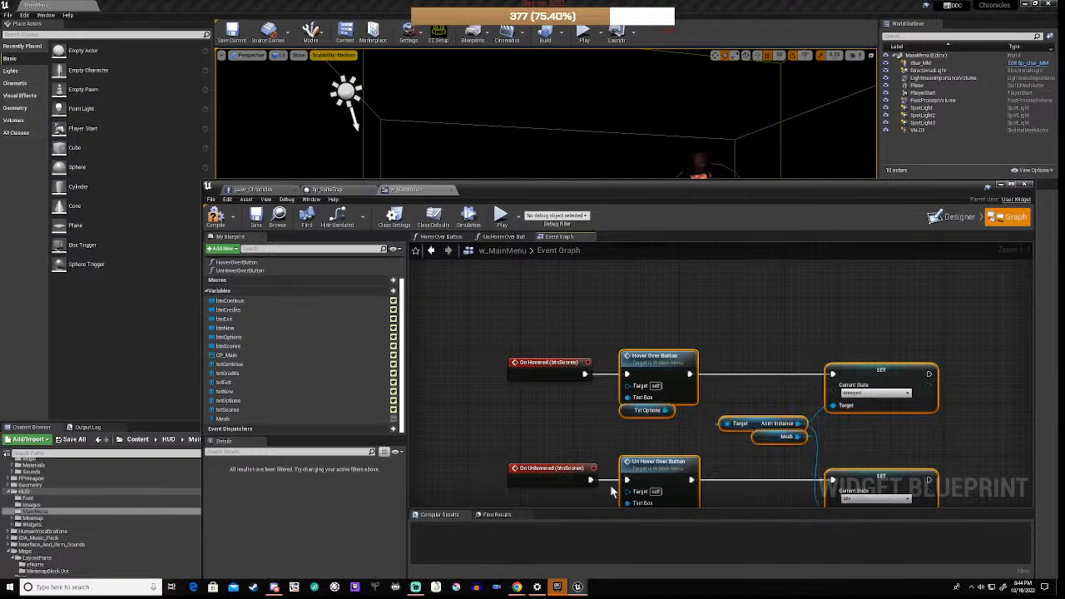
right_drag(593, 445, 604, 370)
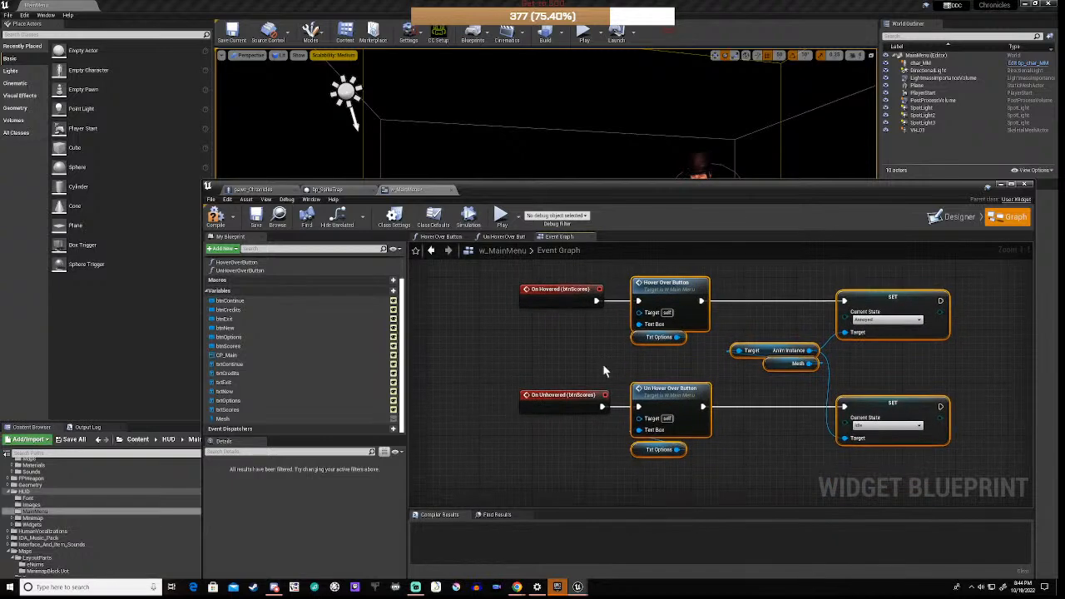
Step: Replace both copied Txt Options nodes with a txtScores getter wired to Hover Over Button
click(641, 338)
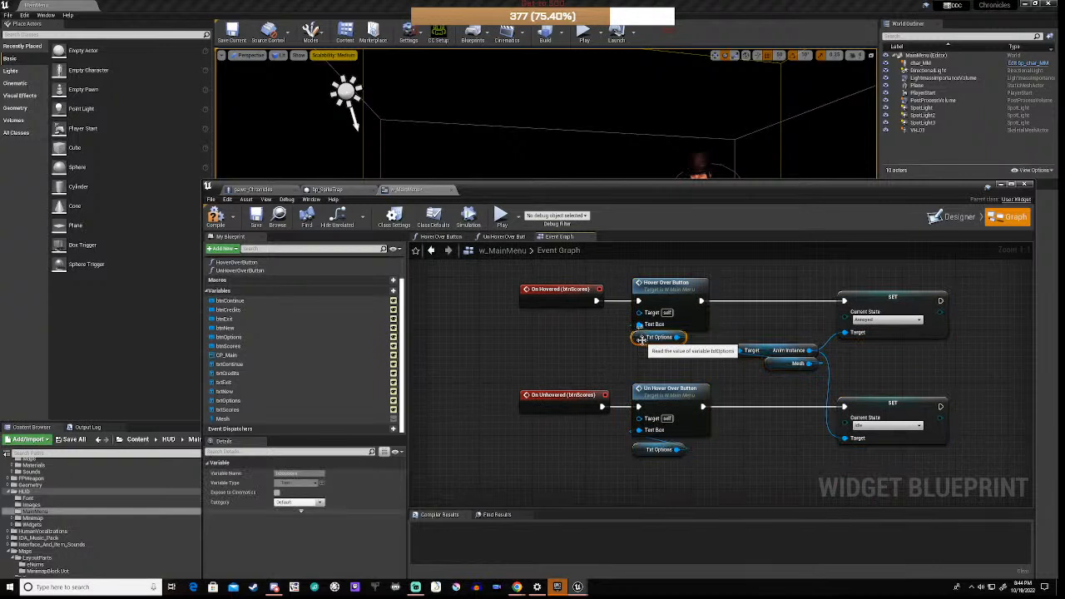
key(Delete)
click(648, 454)
key(Delete)
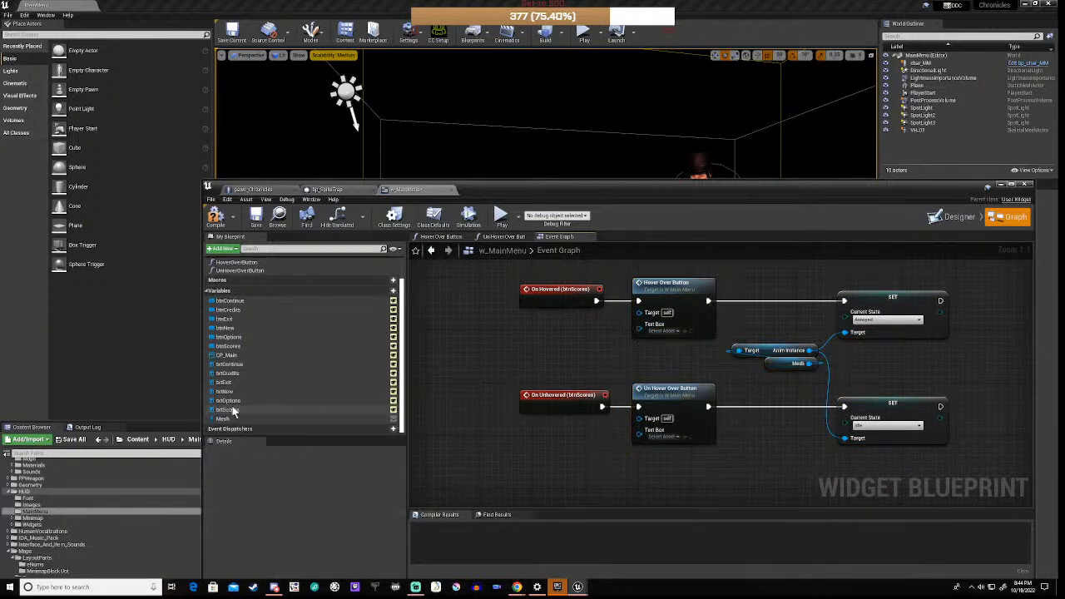
drag(229, 410, 473, 374)
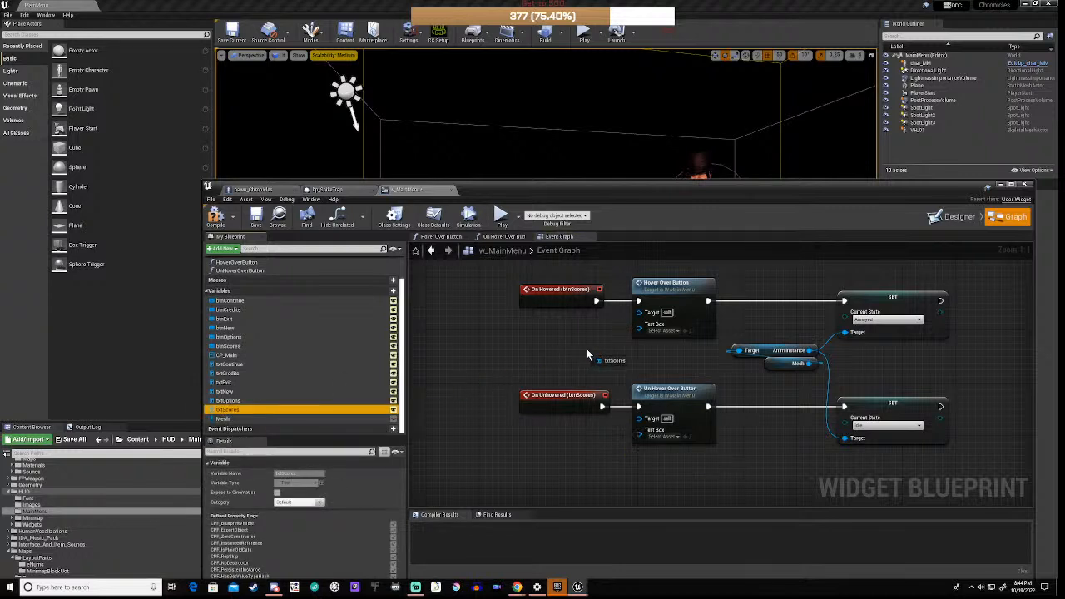
drag(615, 352, 611, 358)
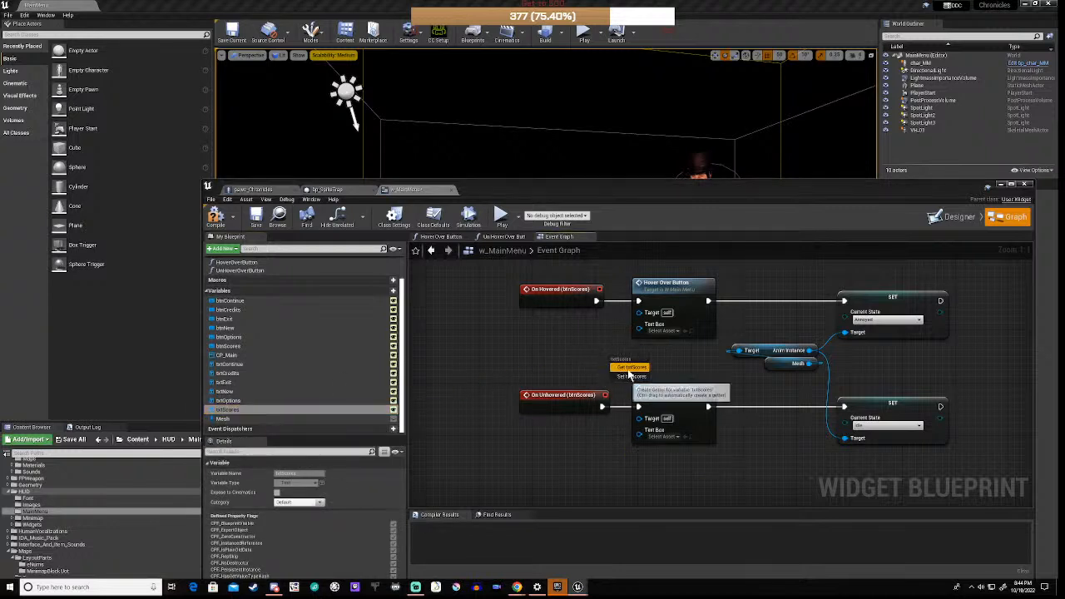
click(633, 367)
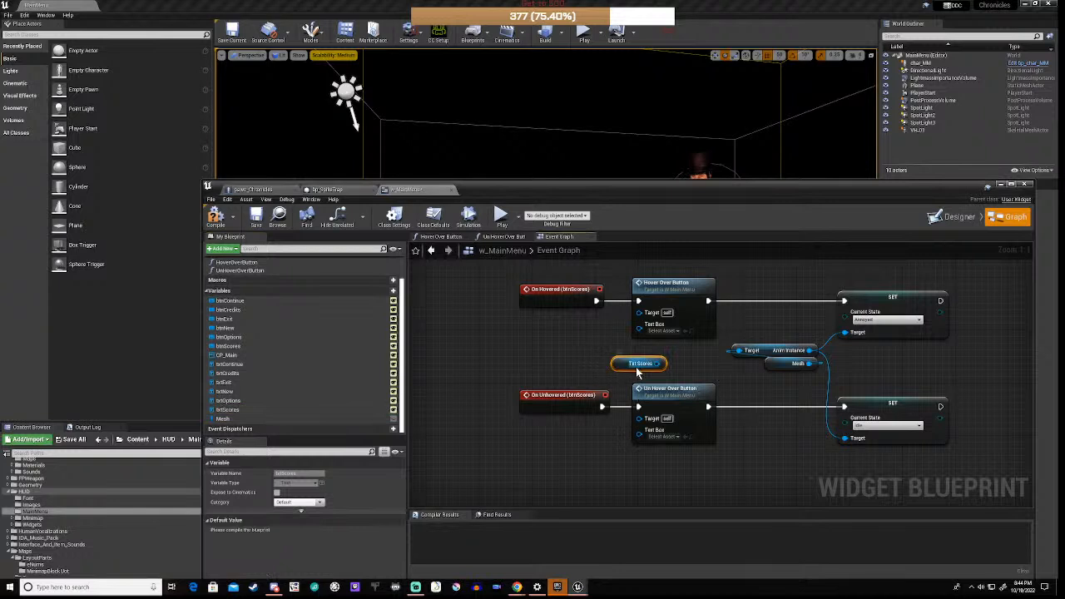
drag(659, 364, 639, 324)
drag(619, 367, 642, 349)
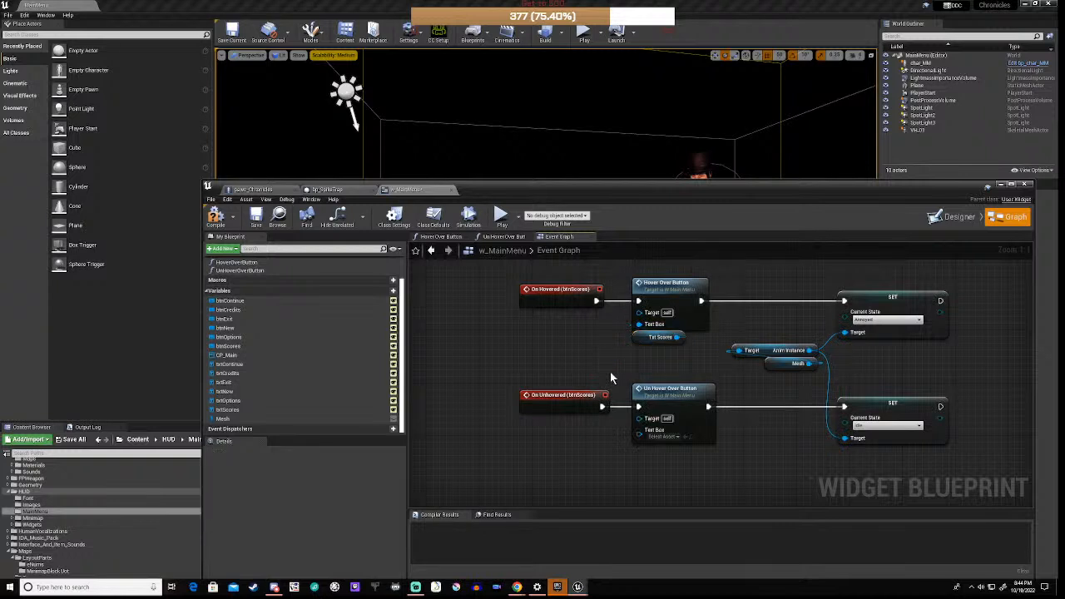
Step: Duplicate the txtScores getter into Un Hover Over Button's Text Box and compile w_MainMenu
key(ctrl+w)
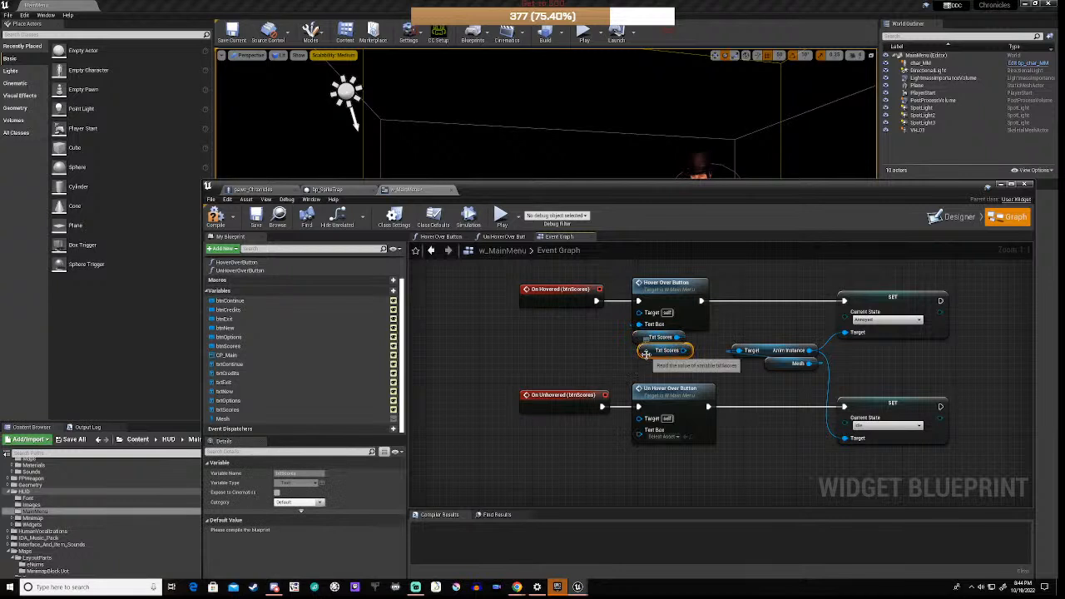
drag(647, 362, 639, 430)
click(489, 412)
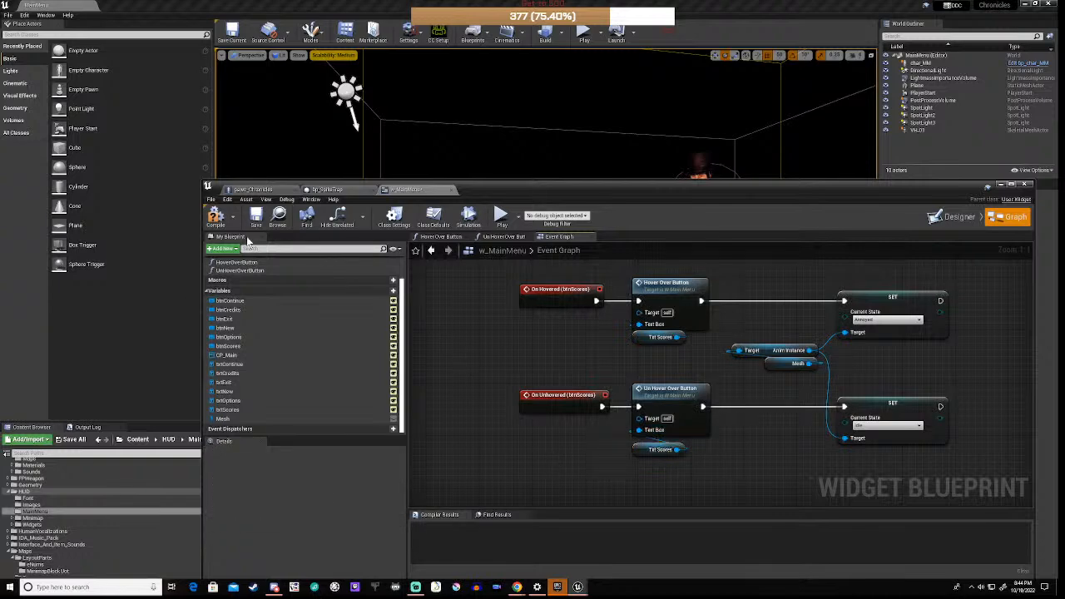
click(216, 217)
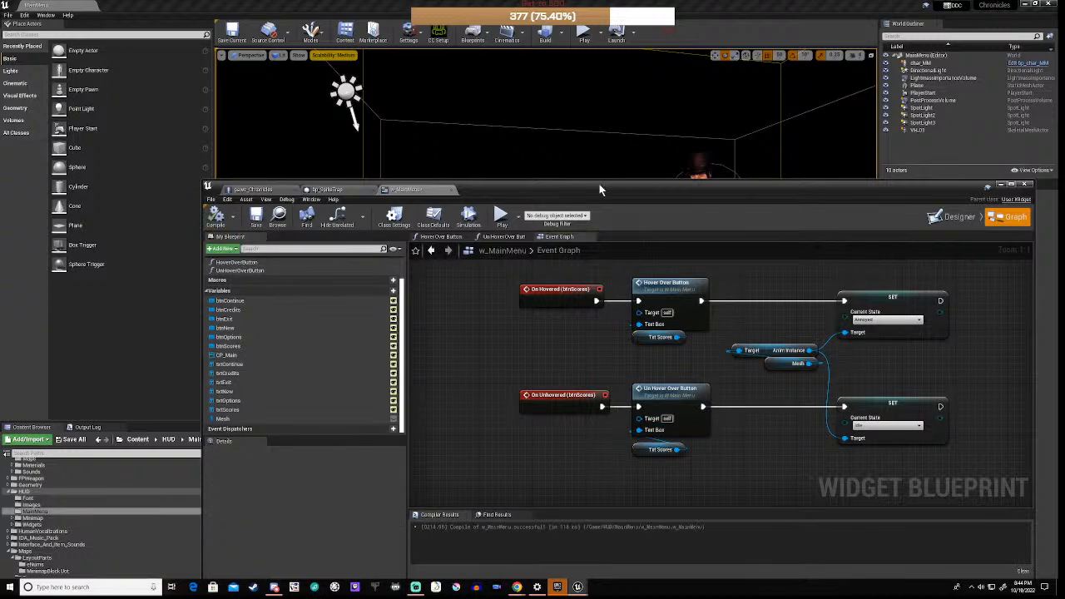
Step: Play the main menu in the editor and hover High Scores to watch the character's reaction
drag(599, 190, 596, 490)
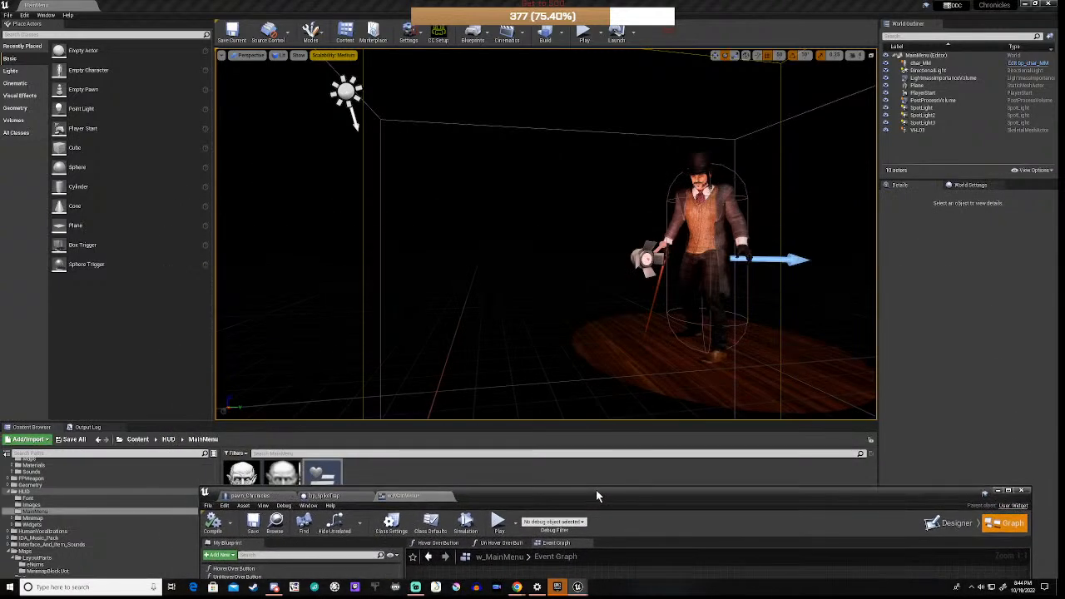
click(498, 524)
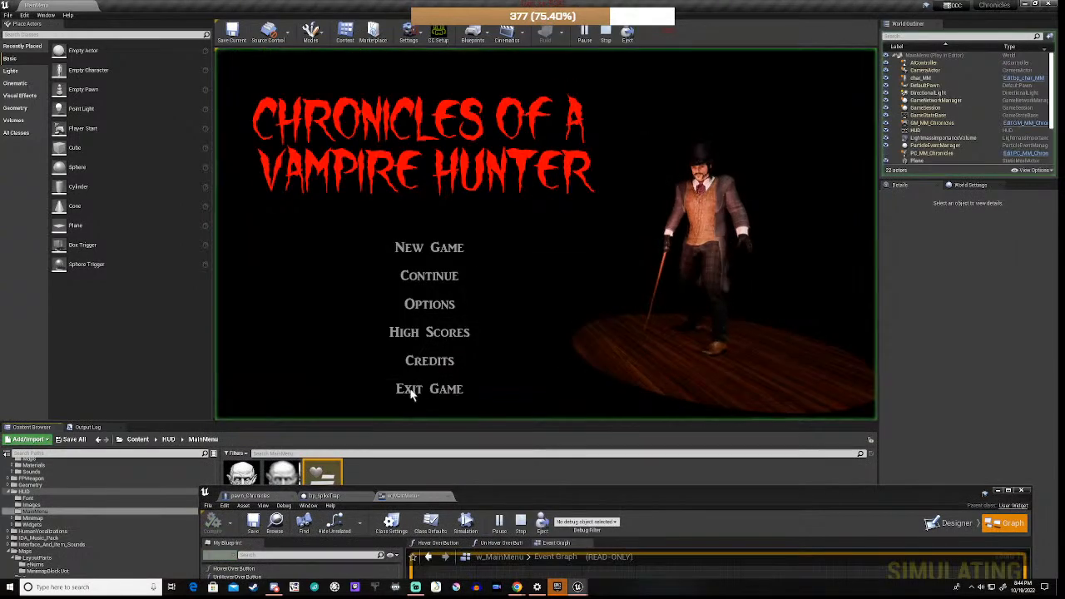
click(434, 337)
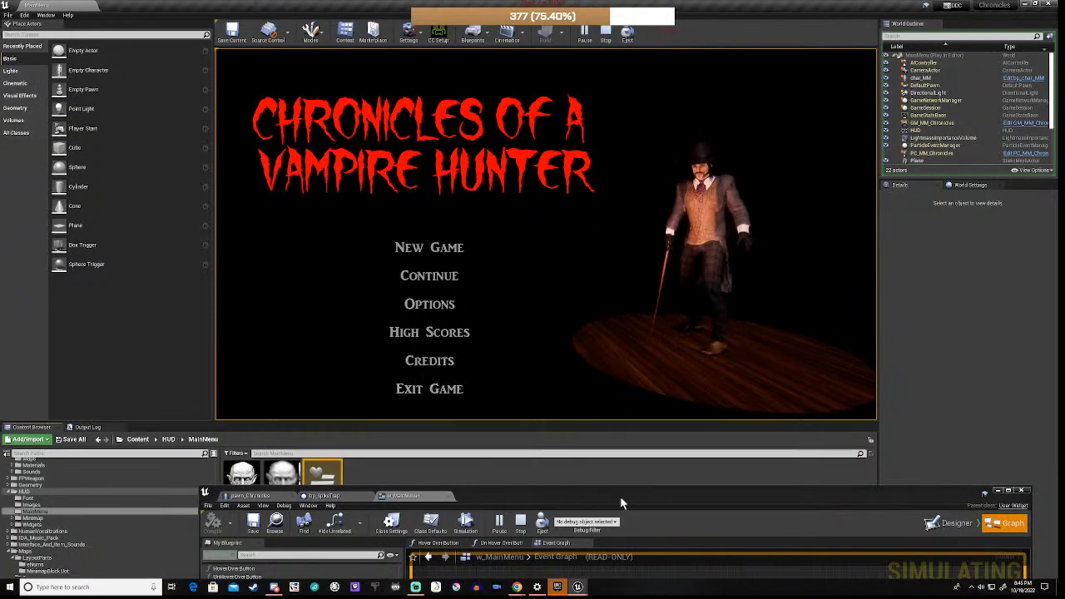
drag(620, 494, 633, 174)
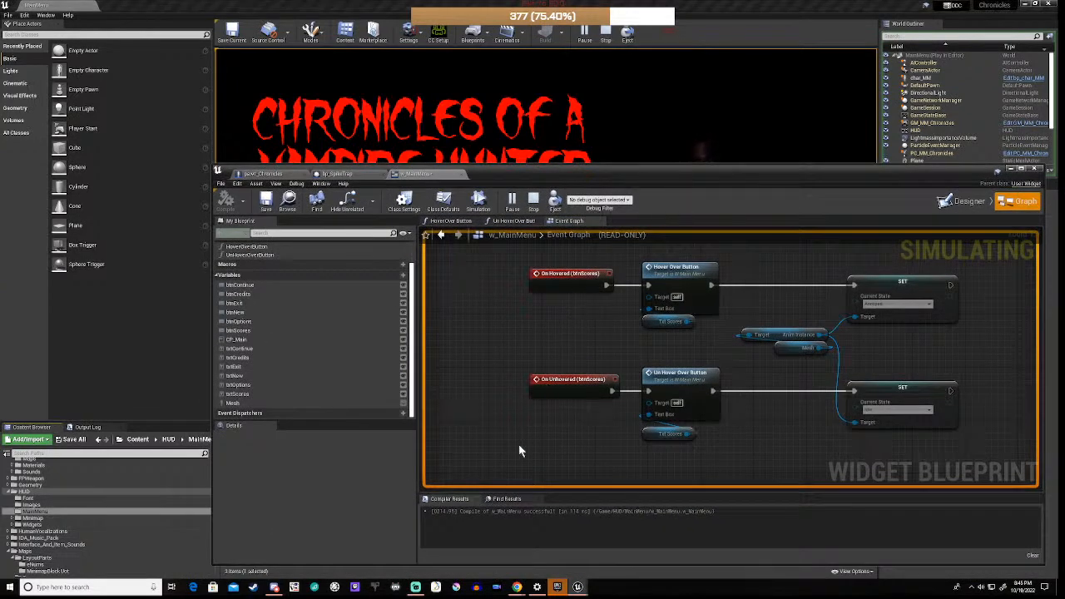
Step: Stop the play session and survey the other button events in the w_MainMenu Event Graph
scroll(561, 444, down, 1)
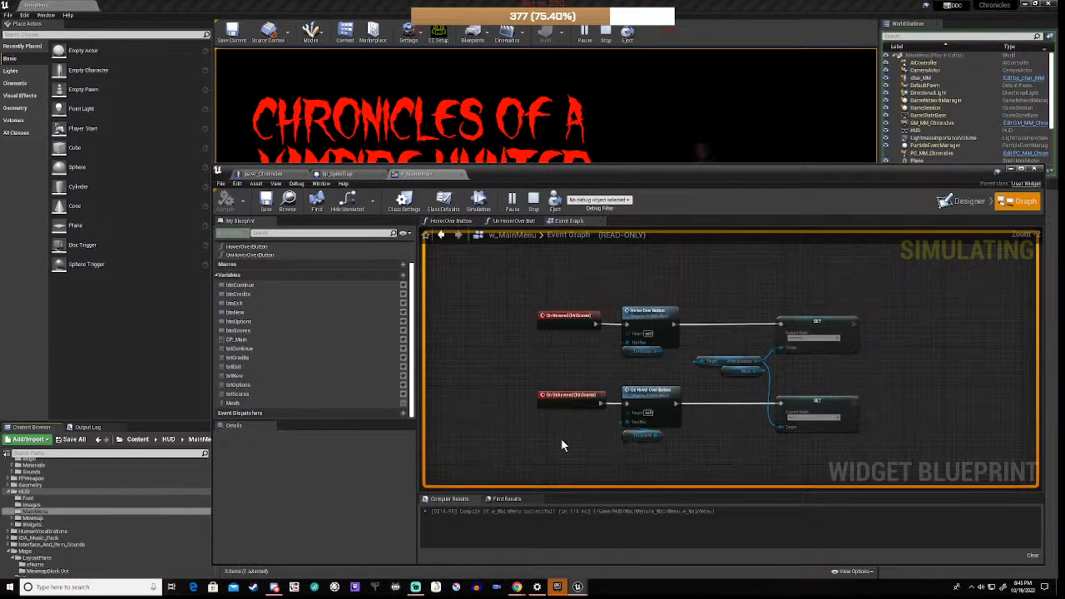
scroll(804, 369, up, 2)
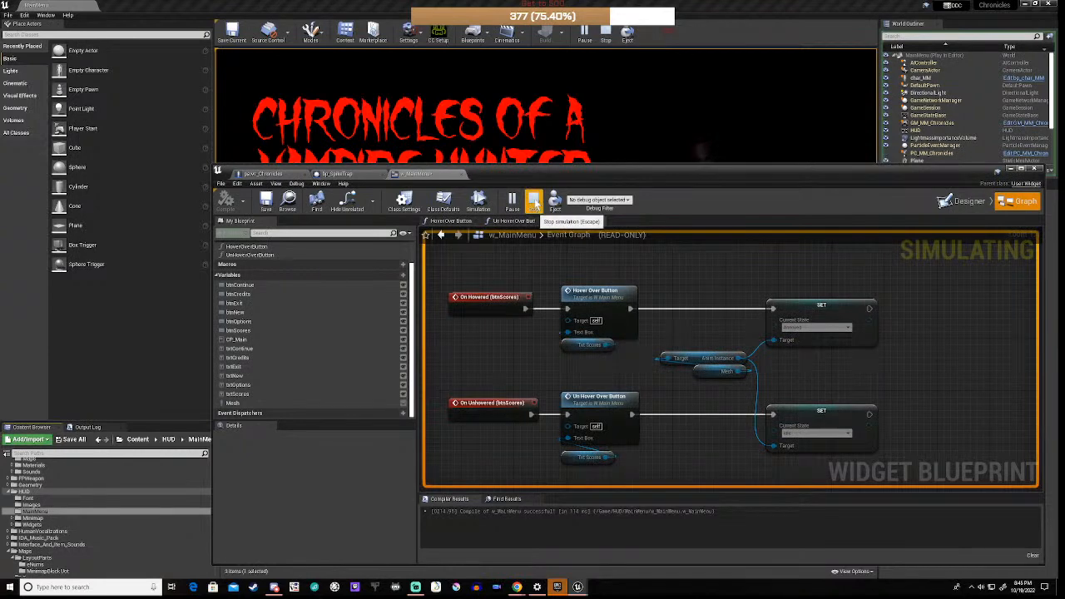
click(535, 202)
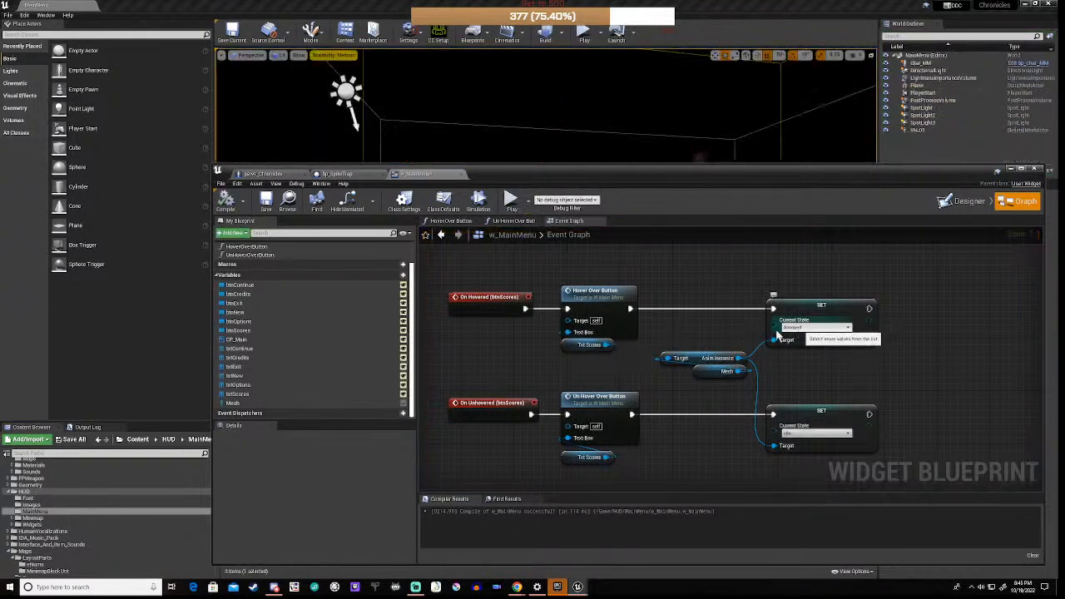
scroll(712, 326, down, 5)
right_drag(583, 309, 556, 507)
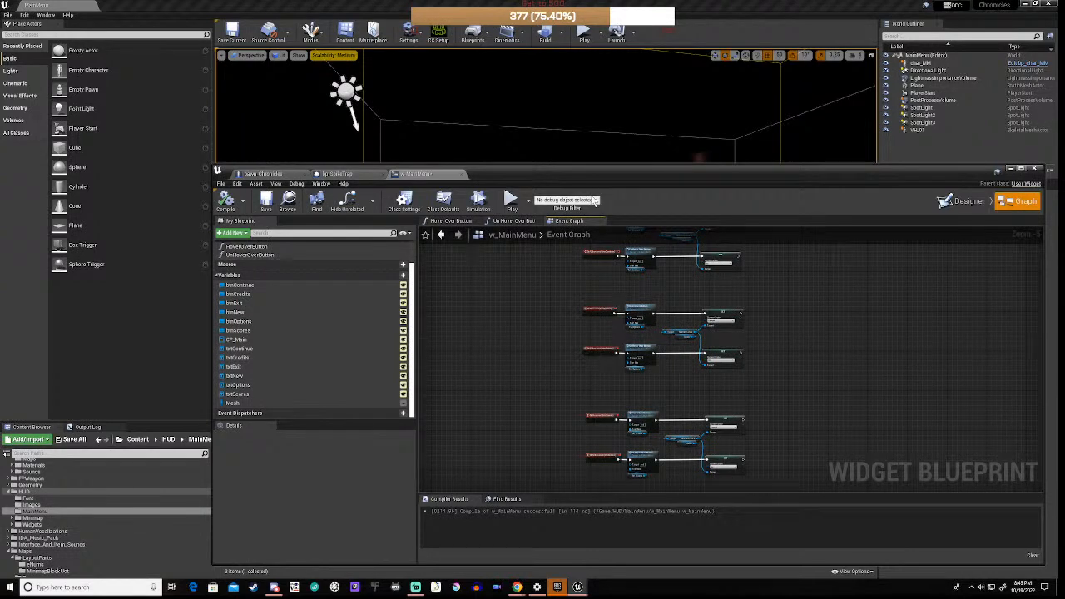
Step: Run another play test of the main menu, then stop the simulation
drag(651, 173, 601, 458)
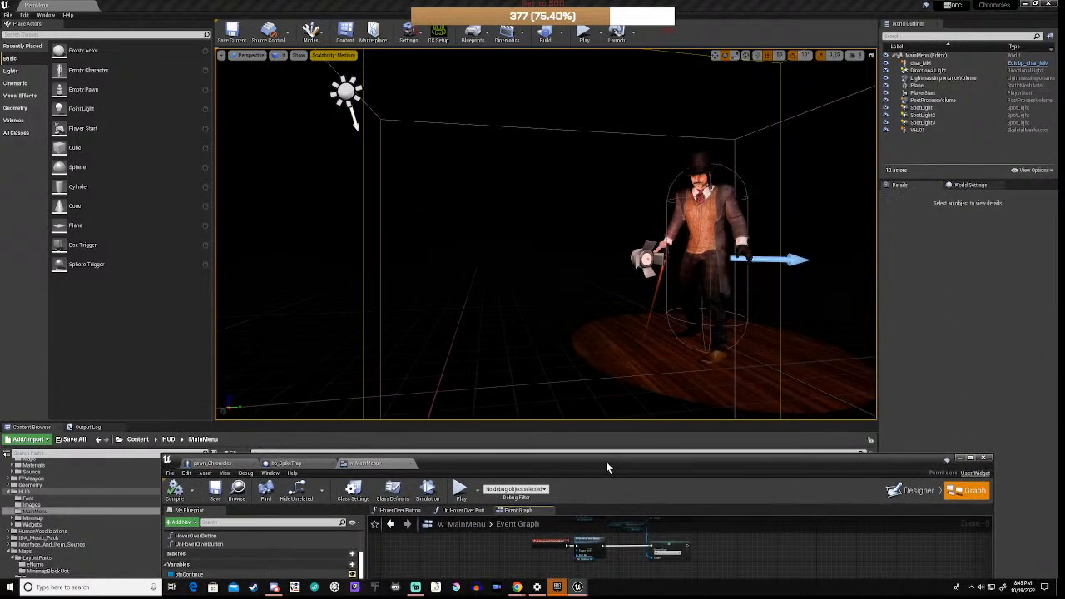
click(460, 491)
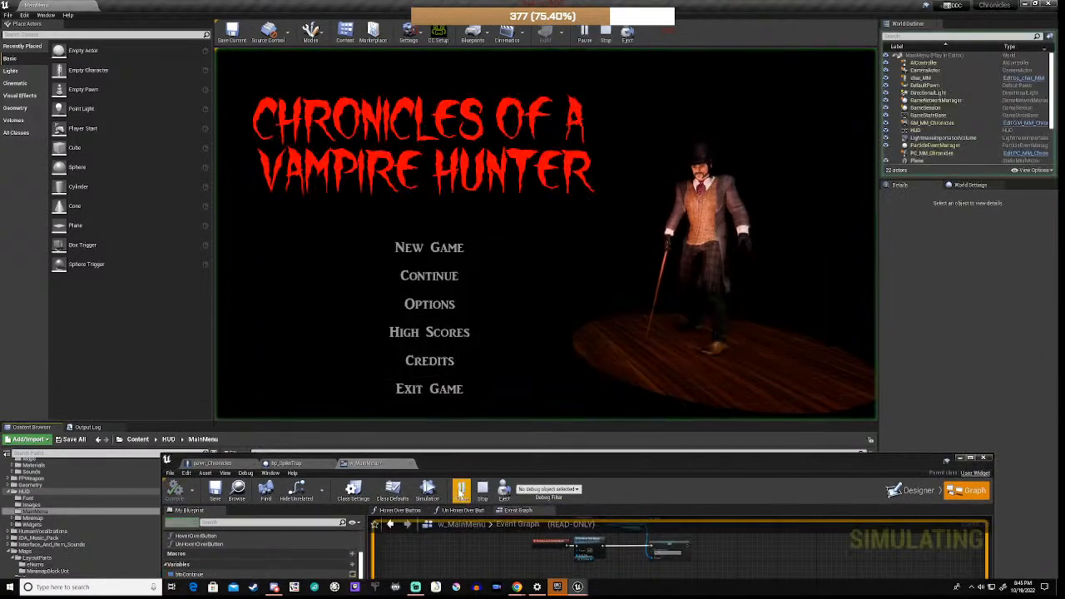
click(308, 317)
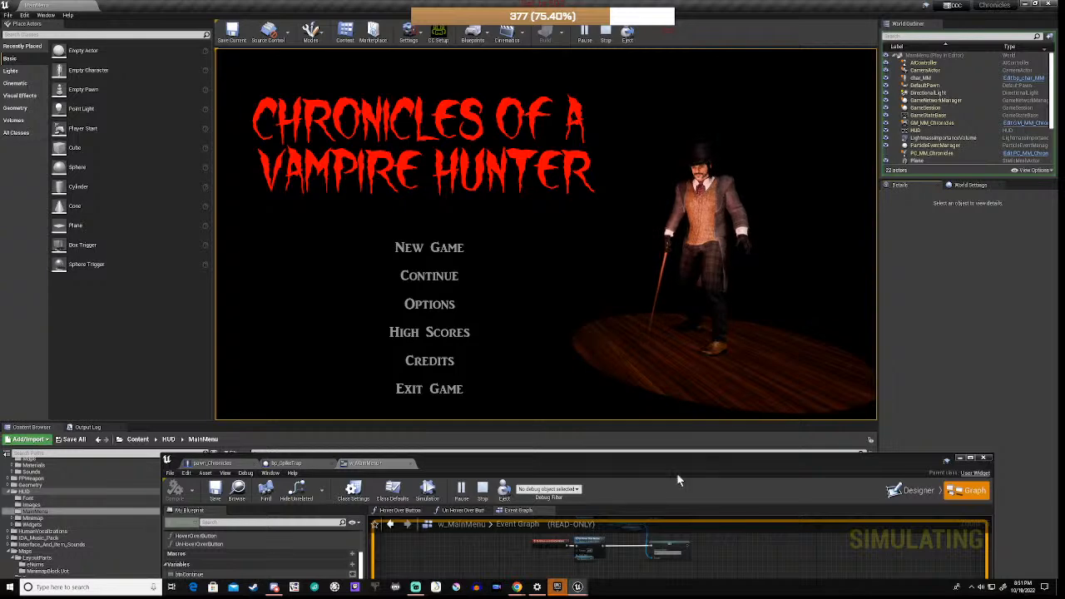
drag(685, 464, 704, 444)
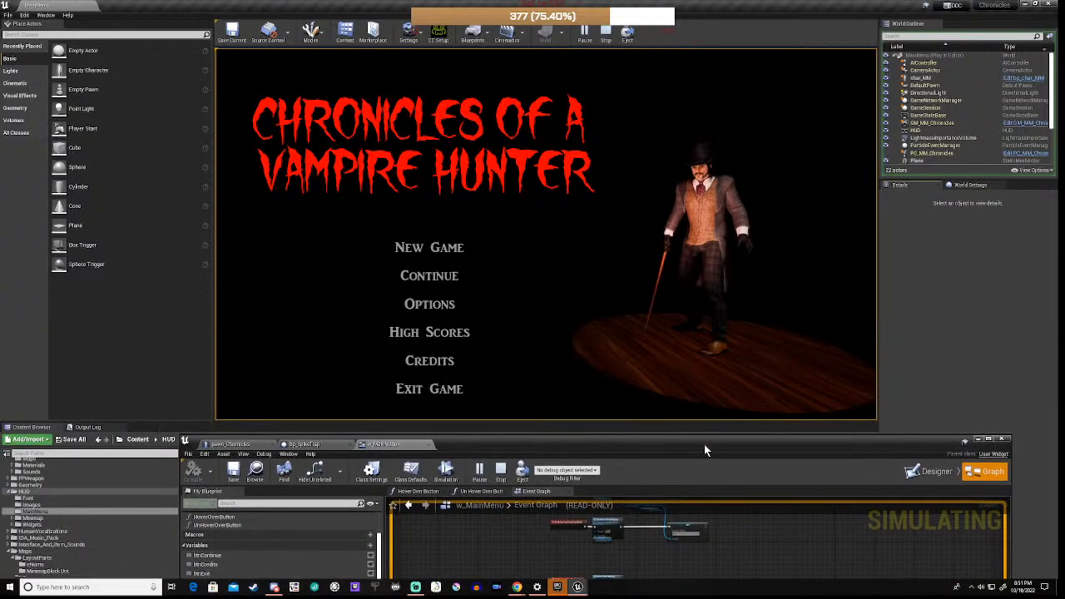
click(503, 472)
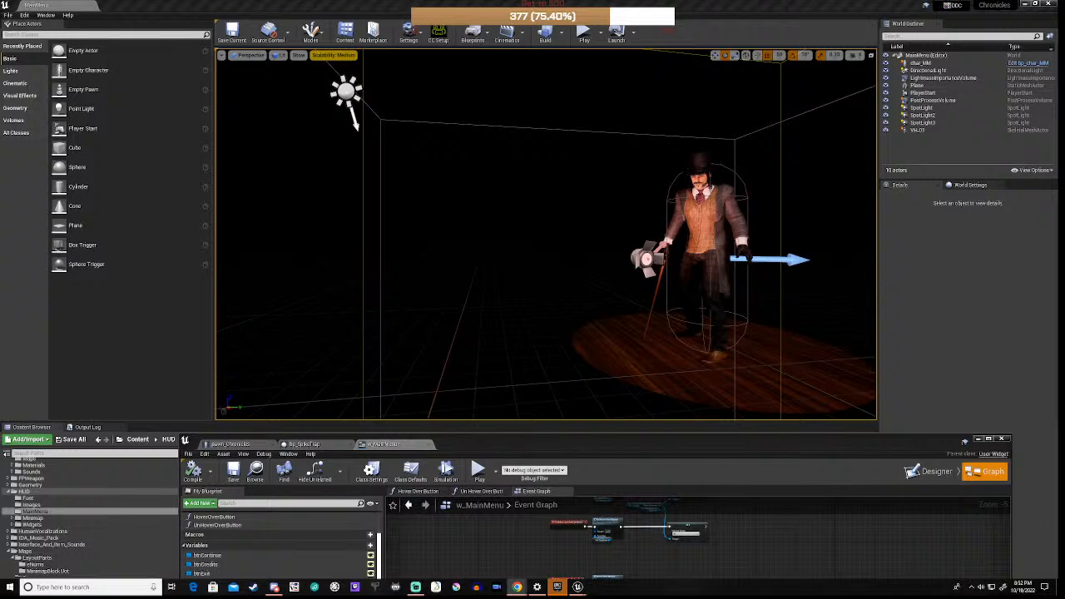
drag(1064, 83, 1057, 154)
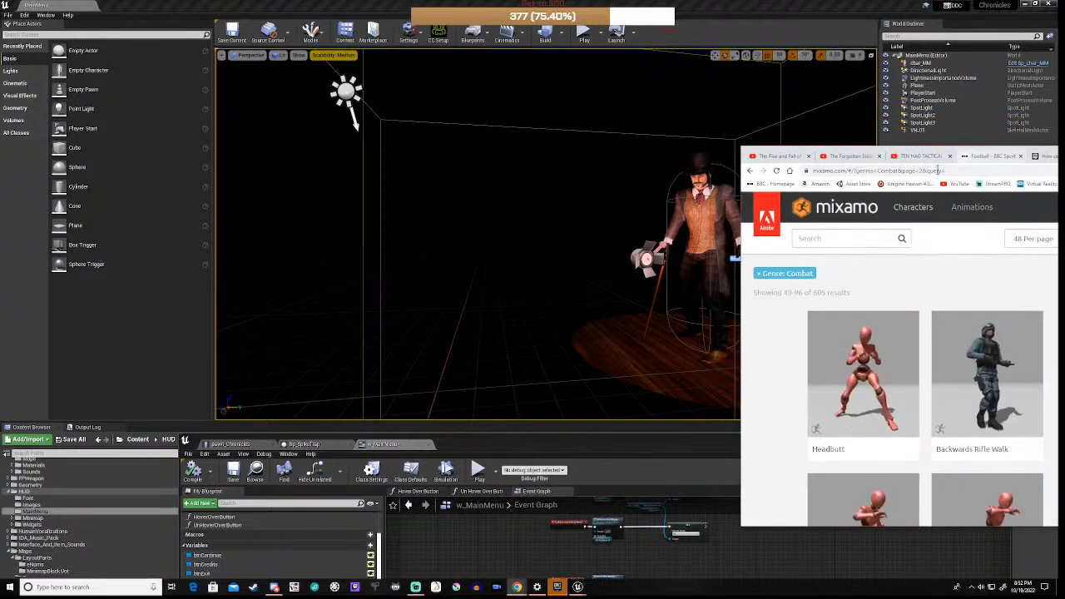
Step: Upload VH_01 from Imports > VampHunter as a custom Mixamo character
drag(951, 154, 450, 123)
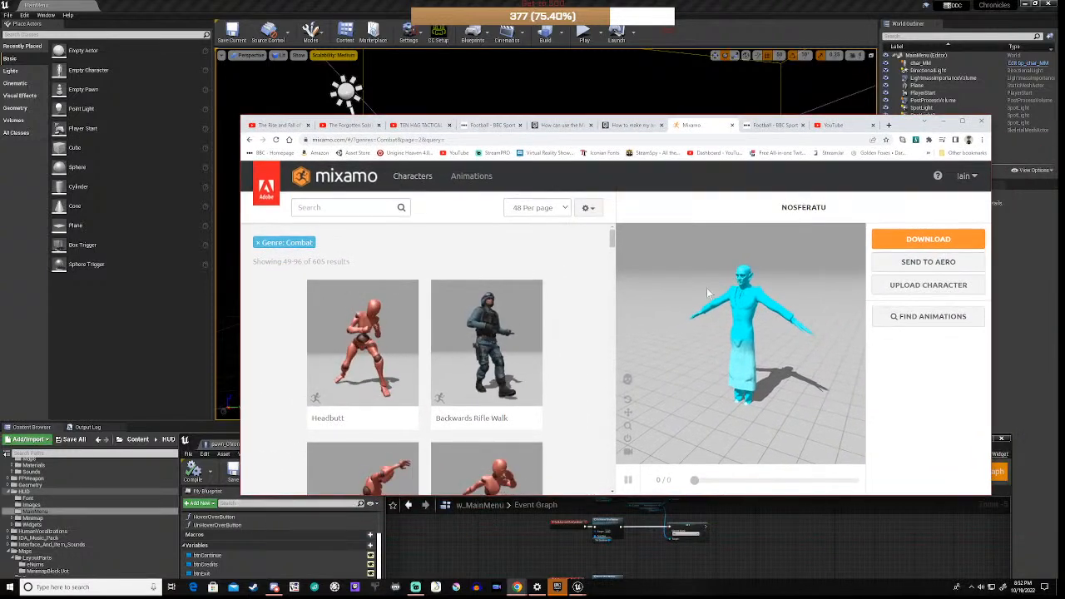
click(908, 286)
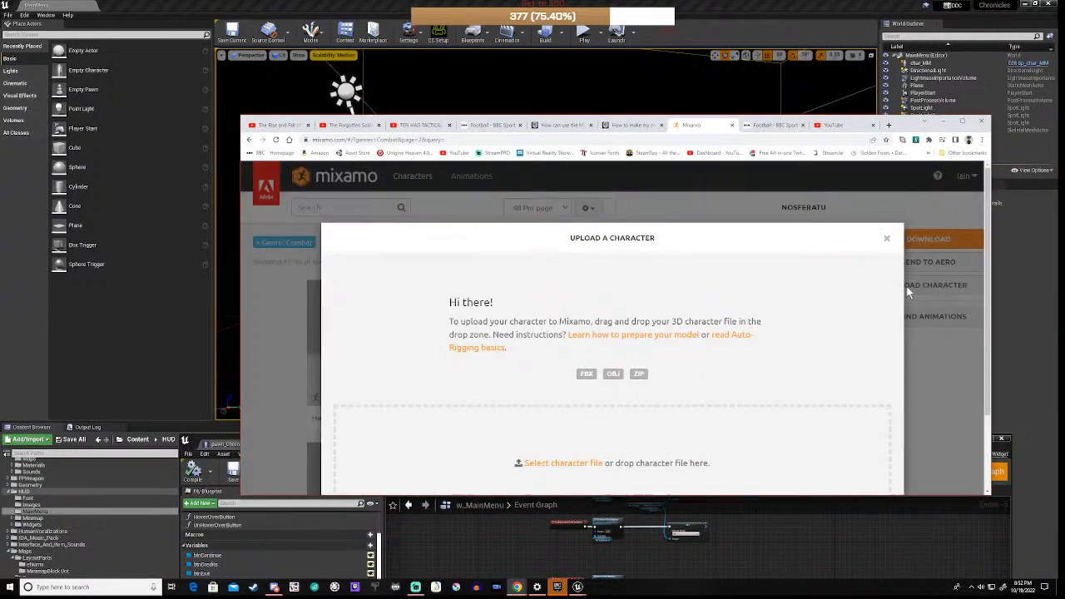
click(564, 463)
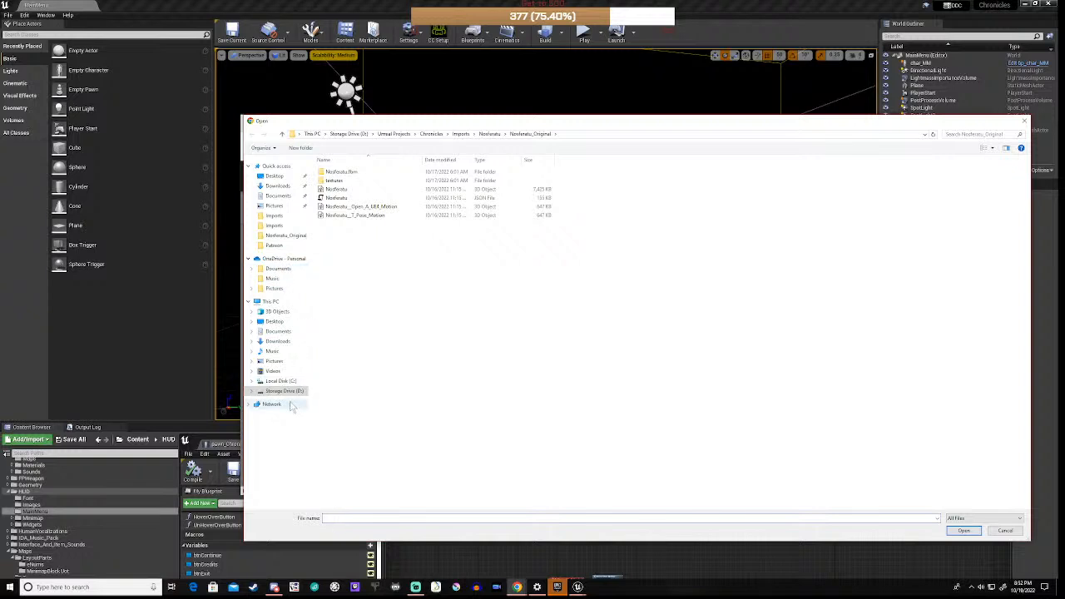
click(458, 135)
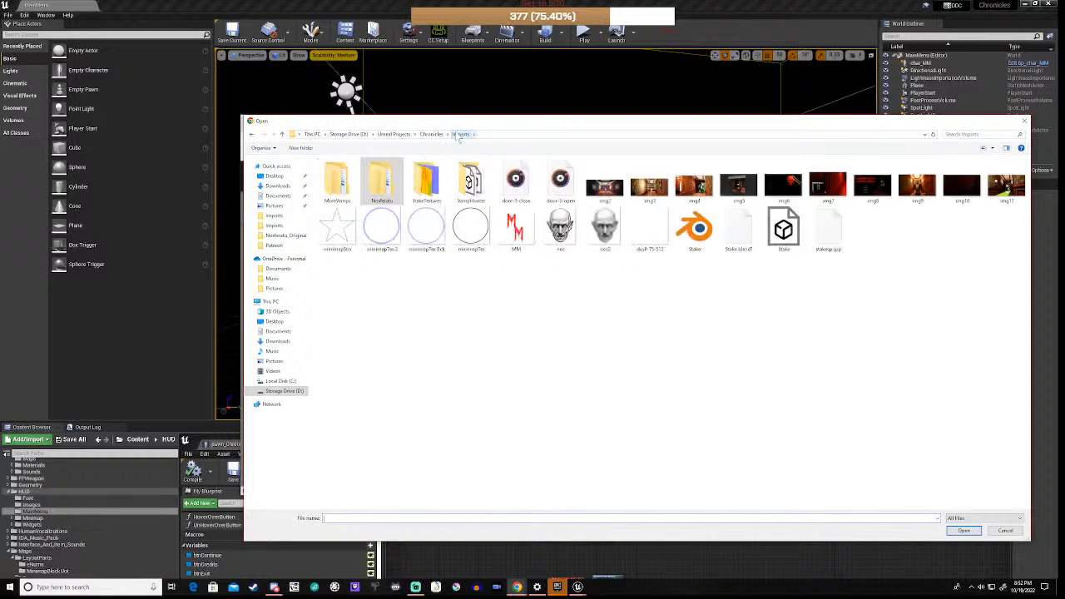
double_click(471, 188)
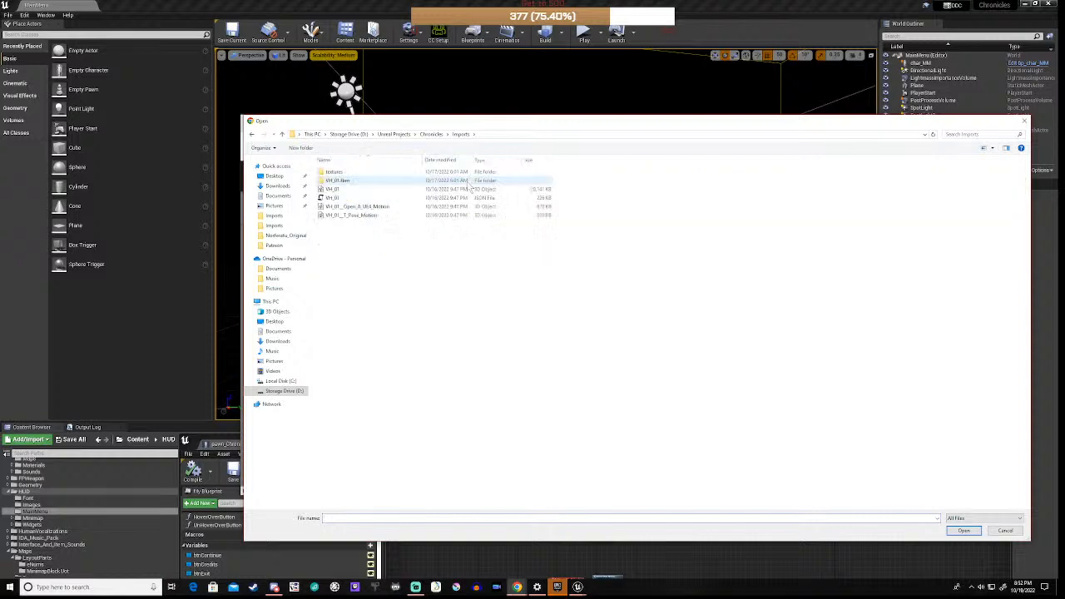
click(347, 190)
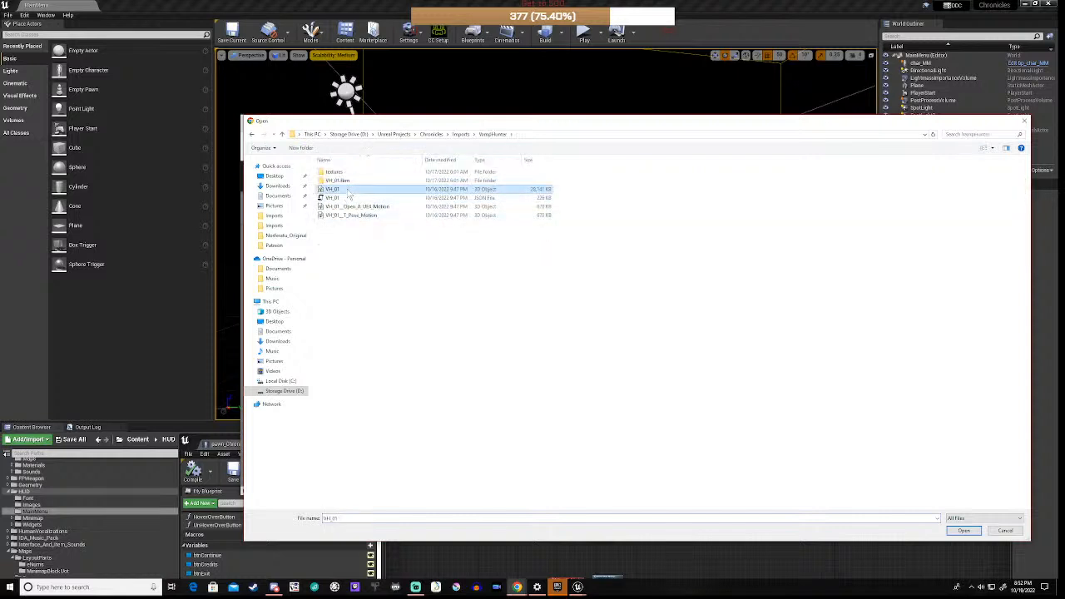
click(964, 533)
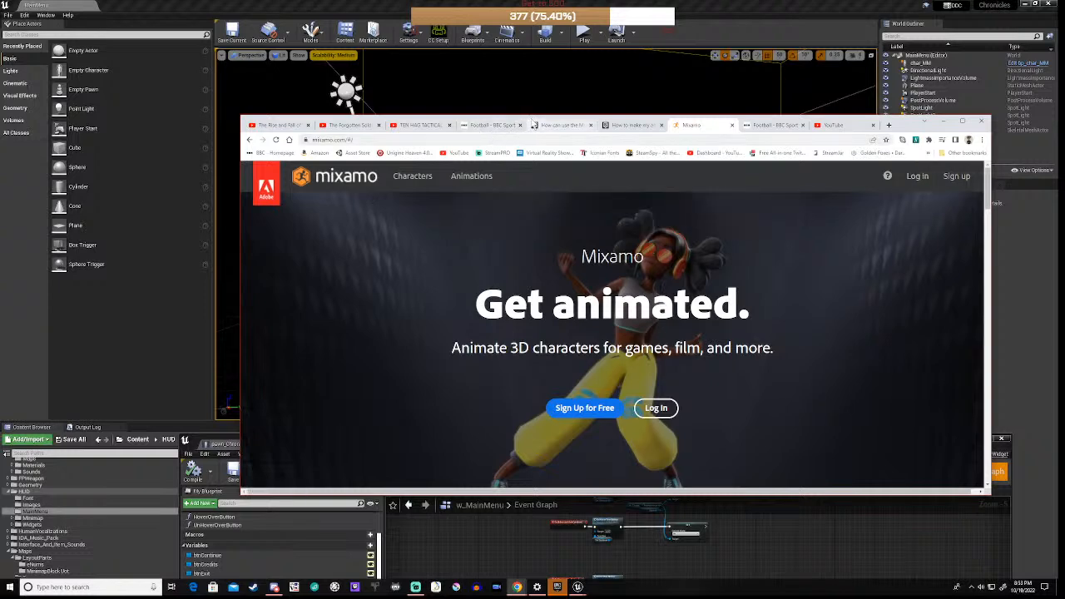
Step: Move the browser aside to check the Unreal viewport, then bring the Mixamo animations page back
drag(537, 119, 537, 67)
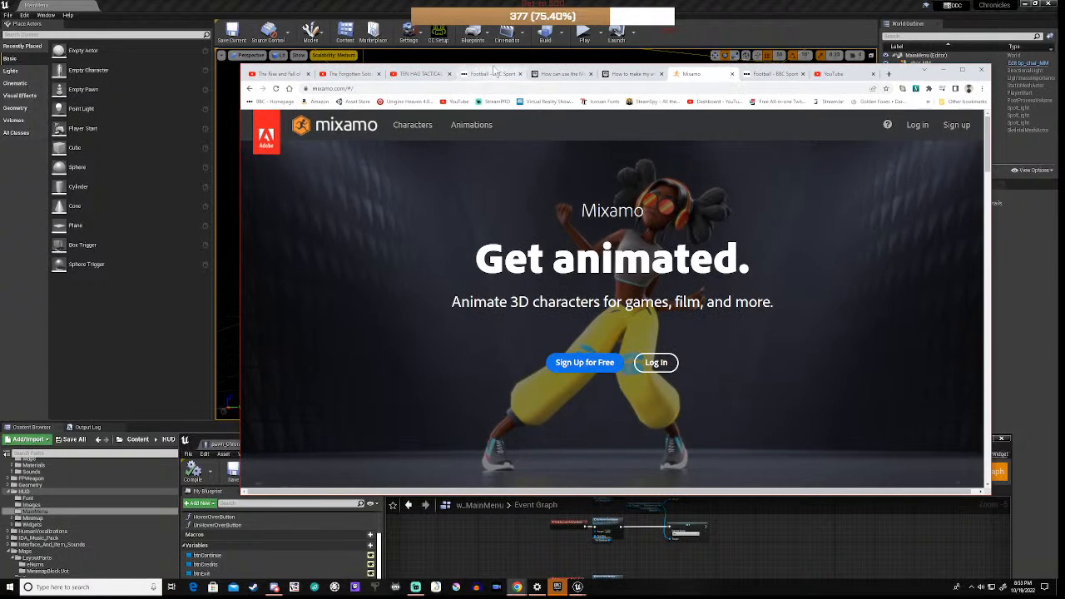
drag(499, 70, 1064, 26)
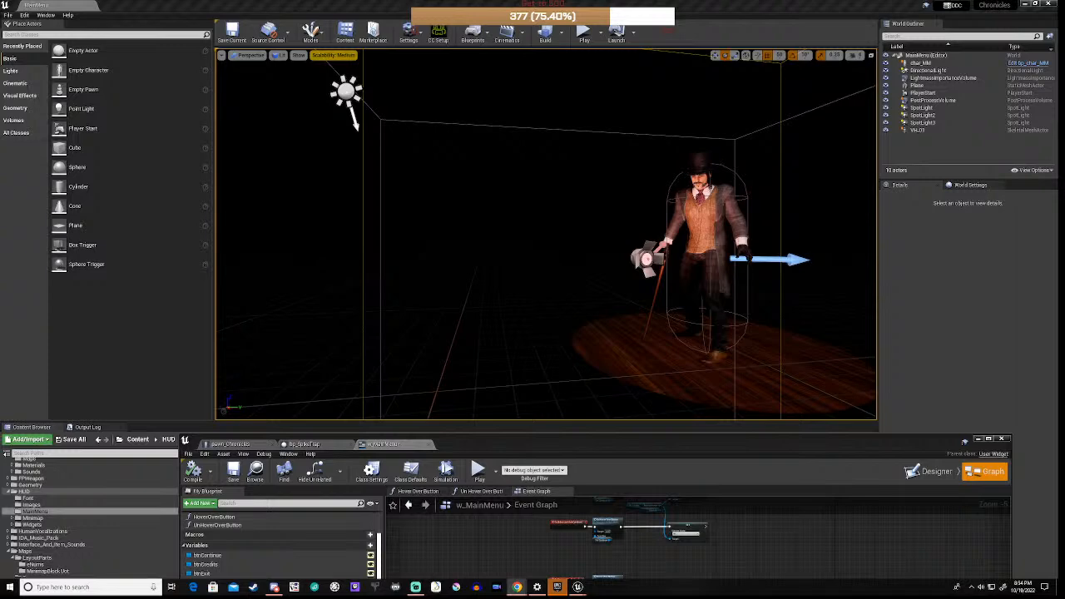
drag(1064, 34, 921, 130)
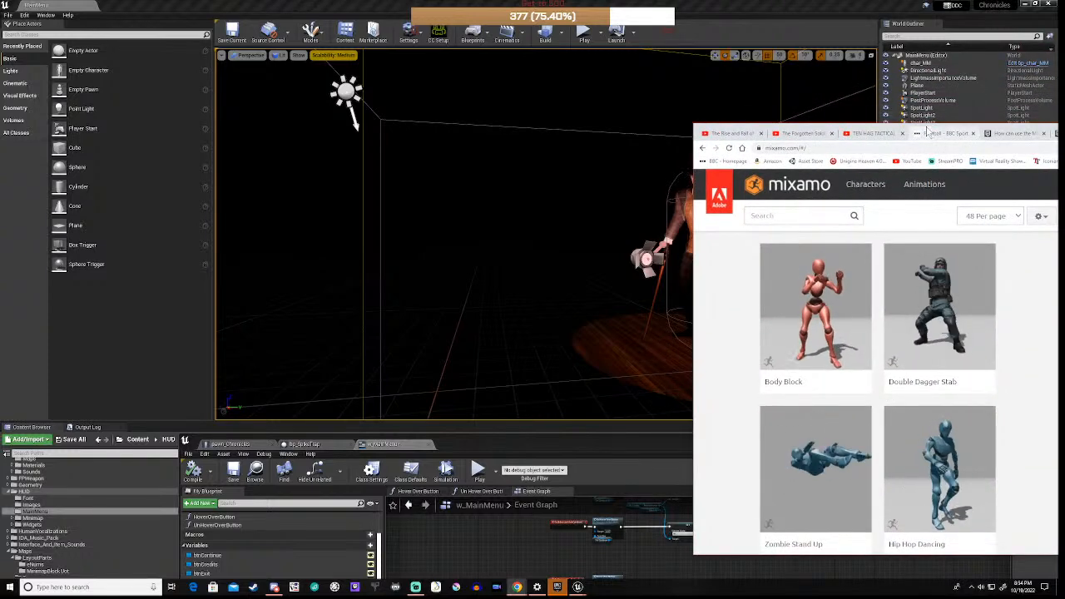
Step: Reorder the browser tabs and bring the Mixamo page to the front
click(925, 132)
drag(925, 132, 822, 153)
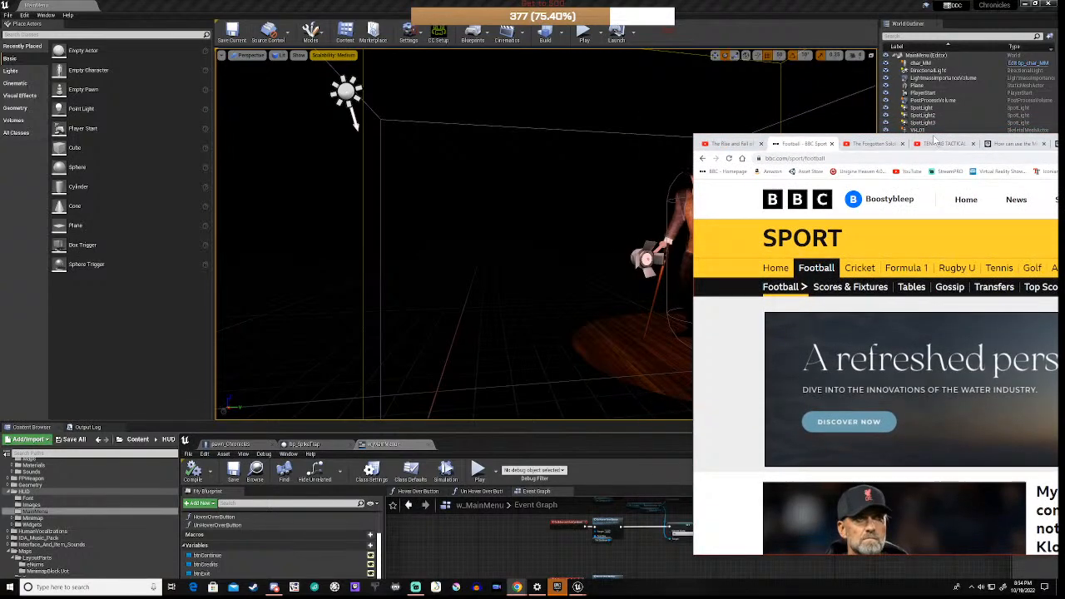
drag(933, 140, 559, 125)
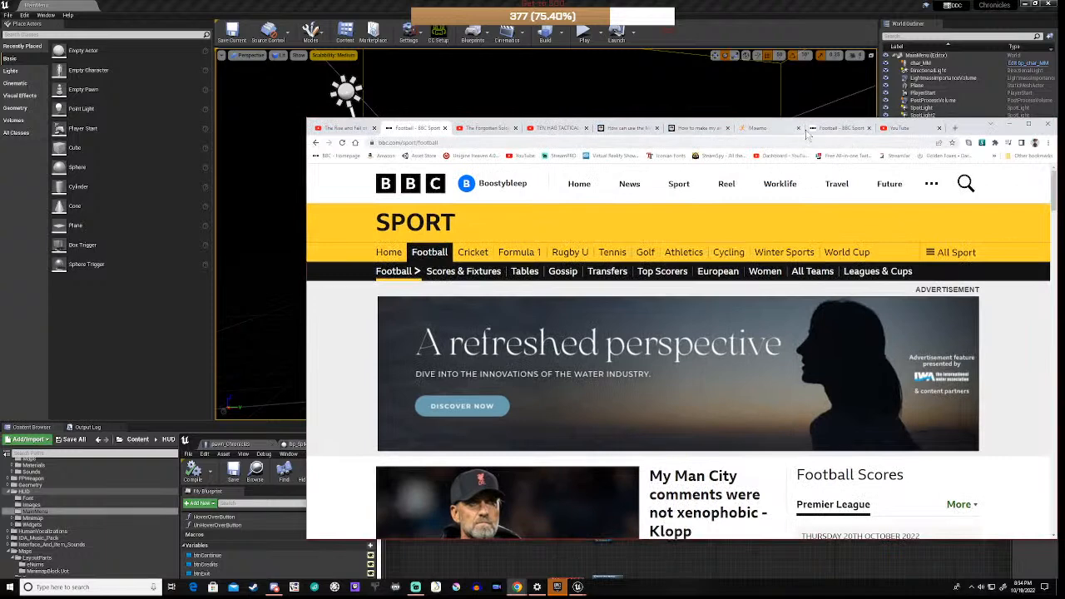
click(756, 128)
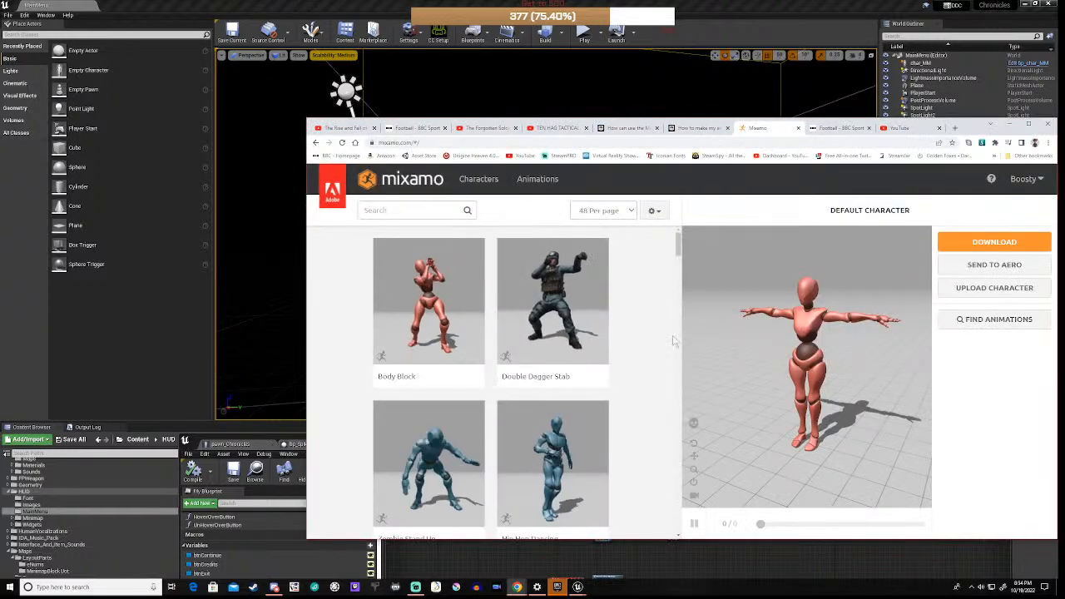
Step: Search the animation library for 'clap' and scroll through the results
click(391, 211)
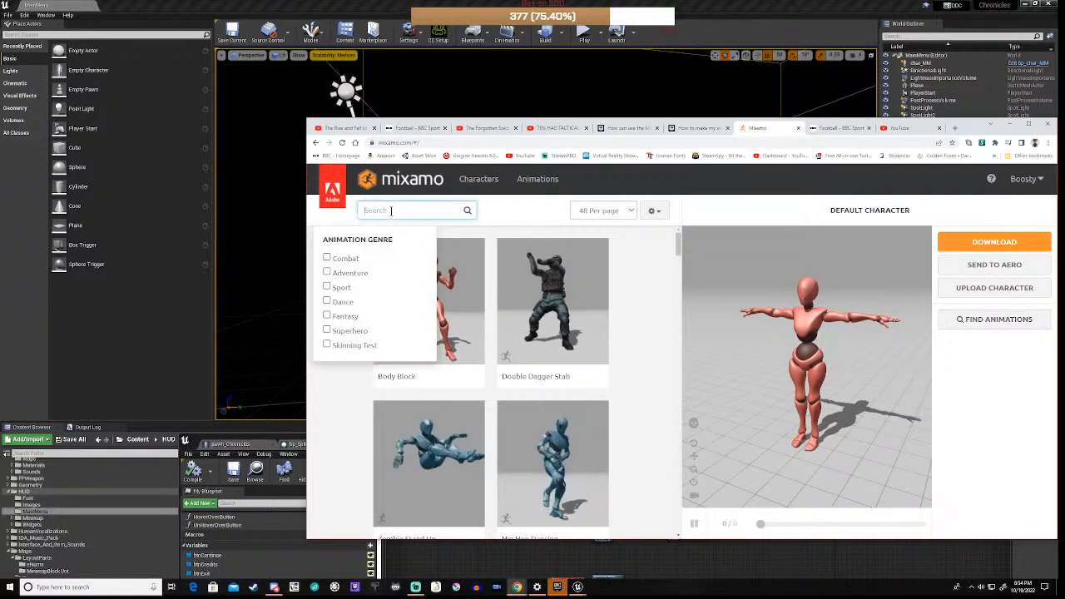
text(clap)
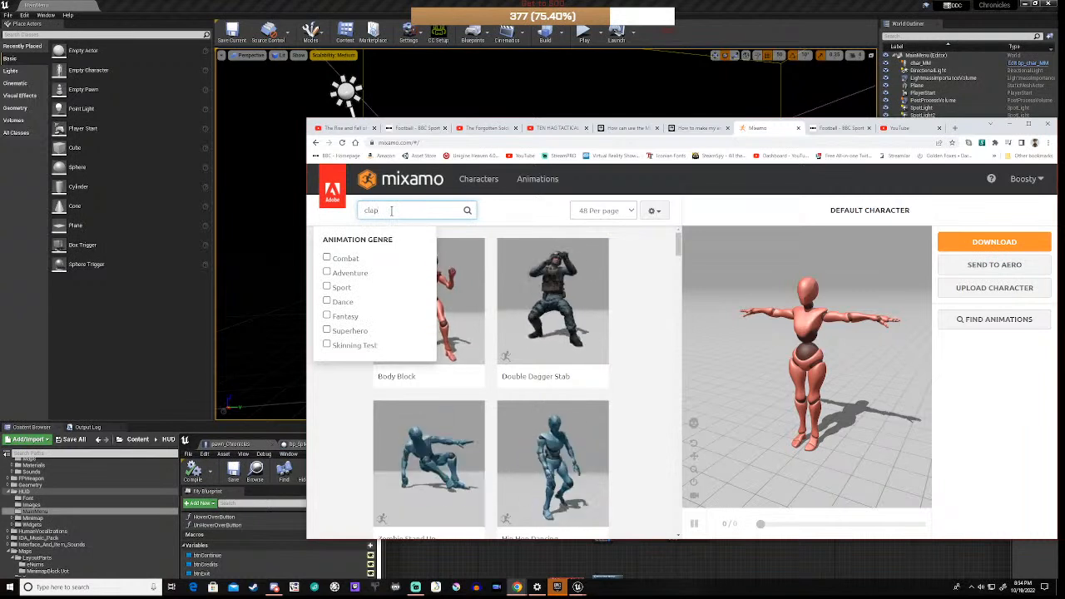
key(Return)
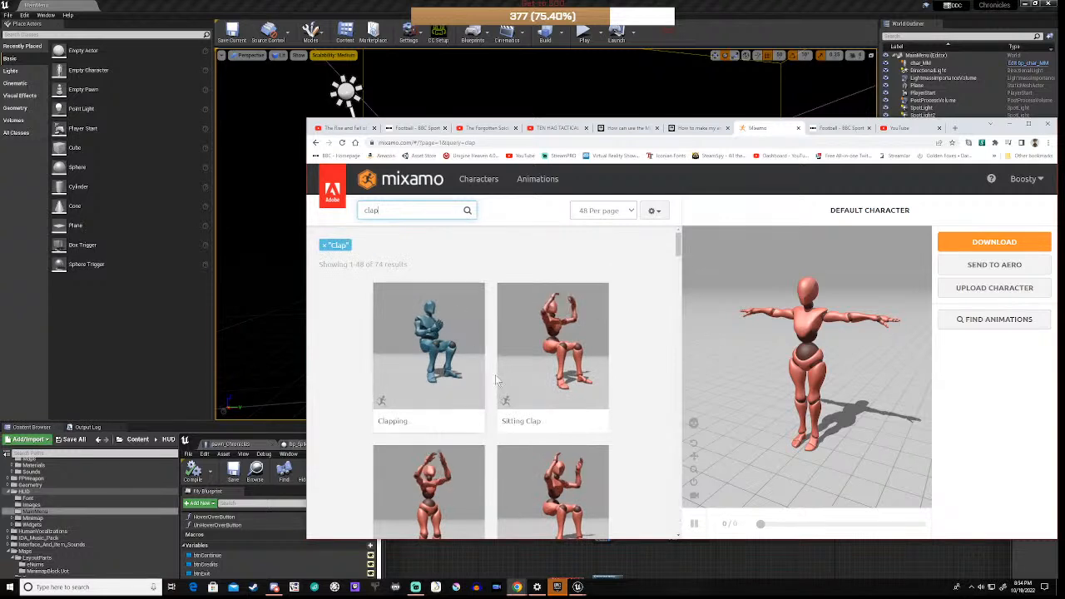
scroll(523, 413, down, 1)
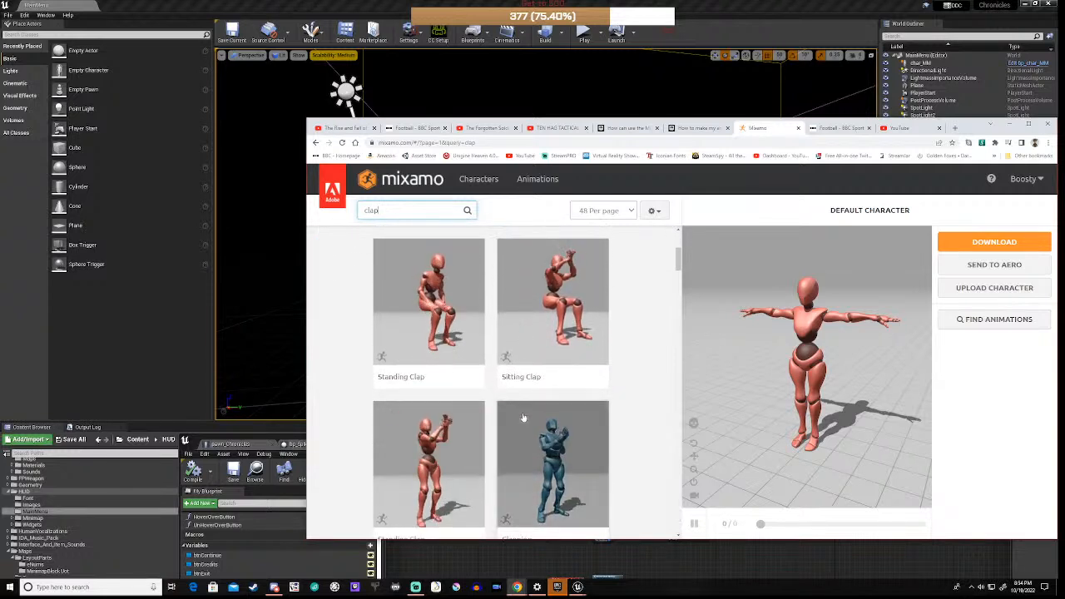
scroll(523, 416, down, 1)
scroll(522, 416, down, 1)
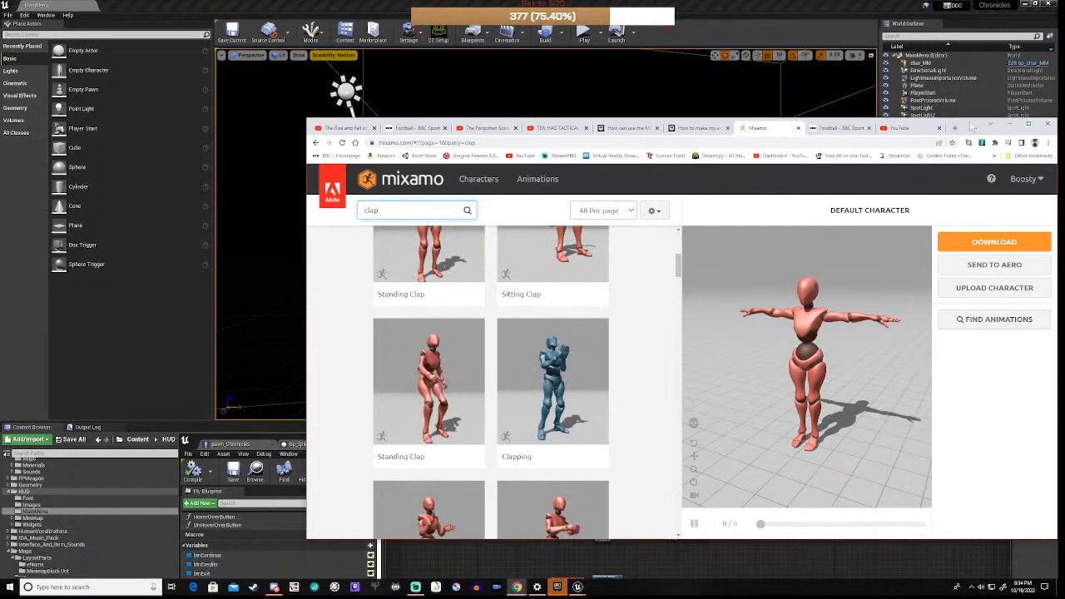
drag(957, 129, 883, 112)
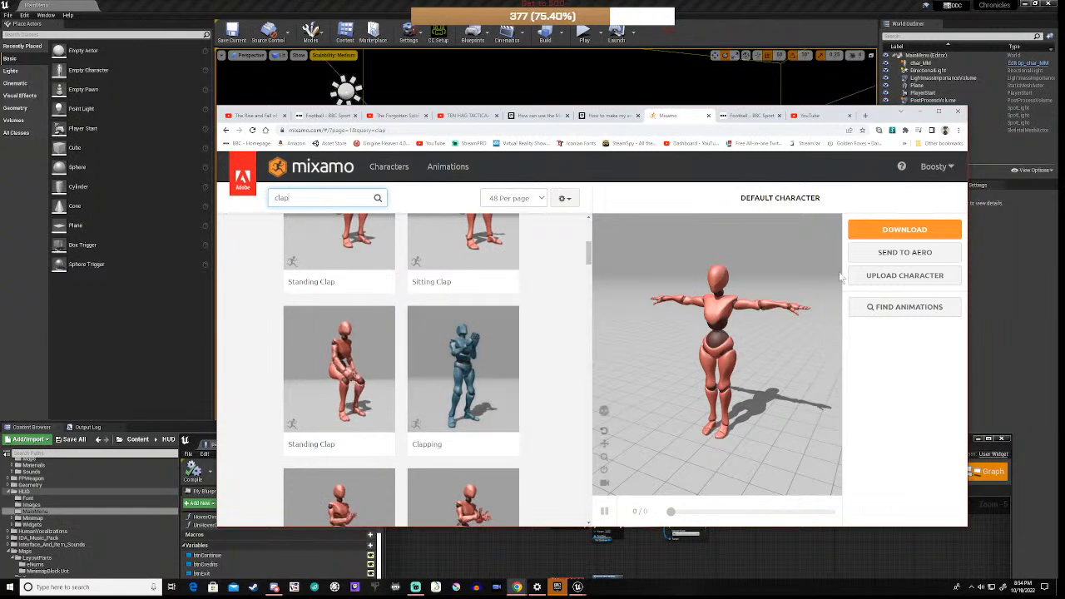
Step: Upload the VH_01 model file as a custom character and let the auto-rigger process it
click(888, 278)
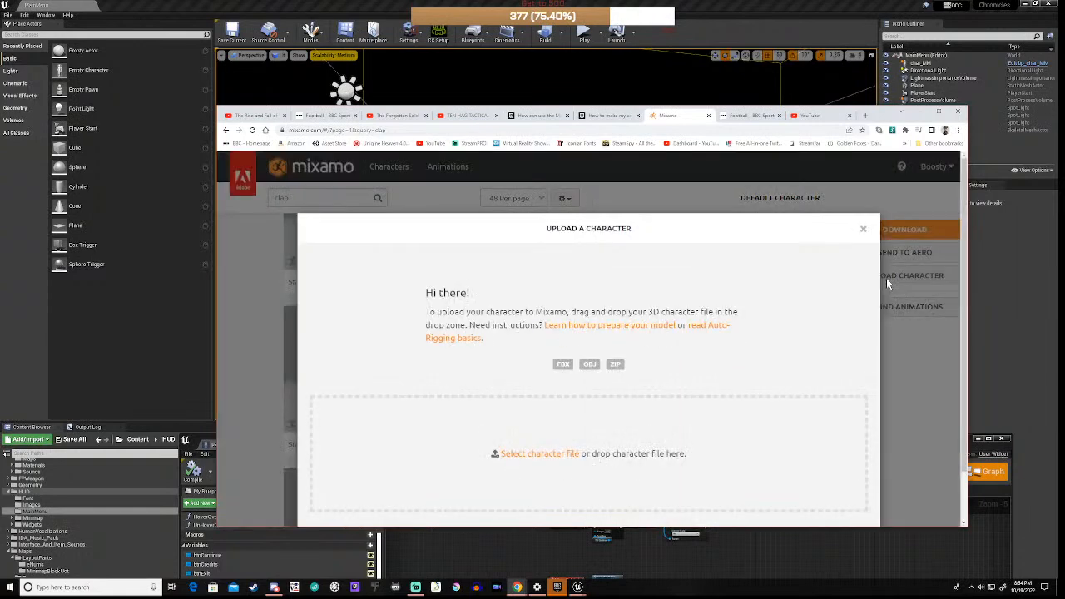
click(546, 456)
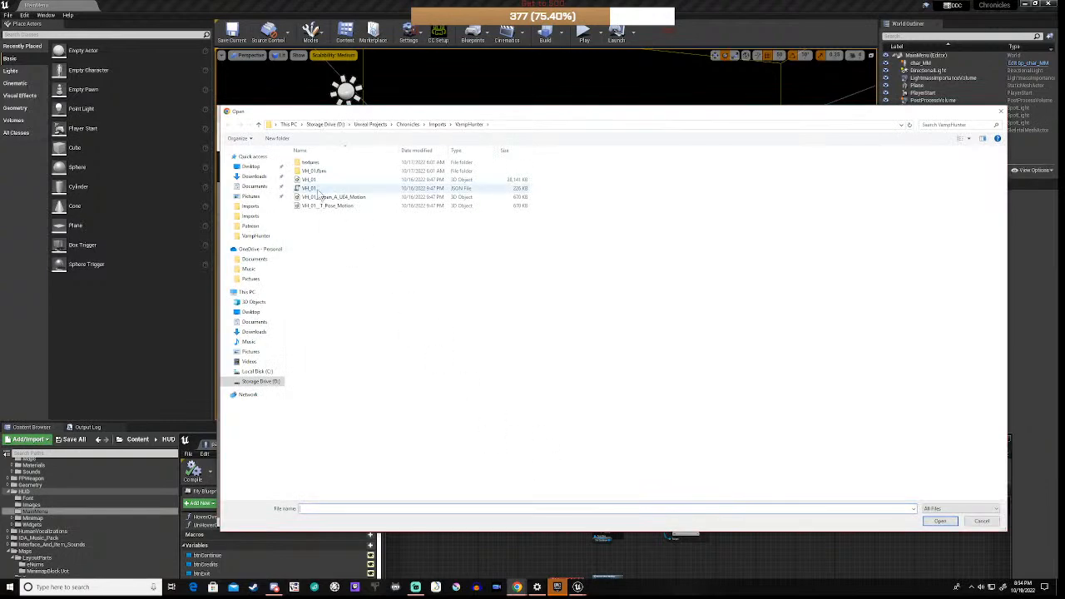
click(322, 181)
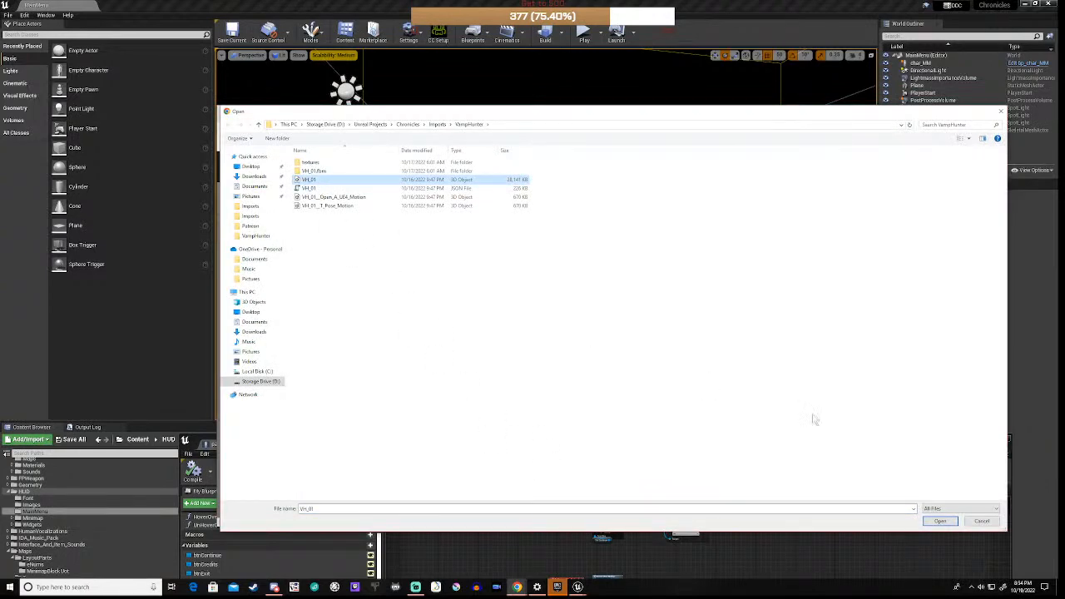
click(937, 521)
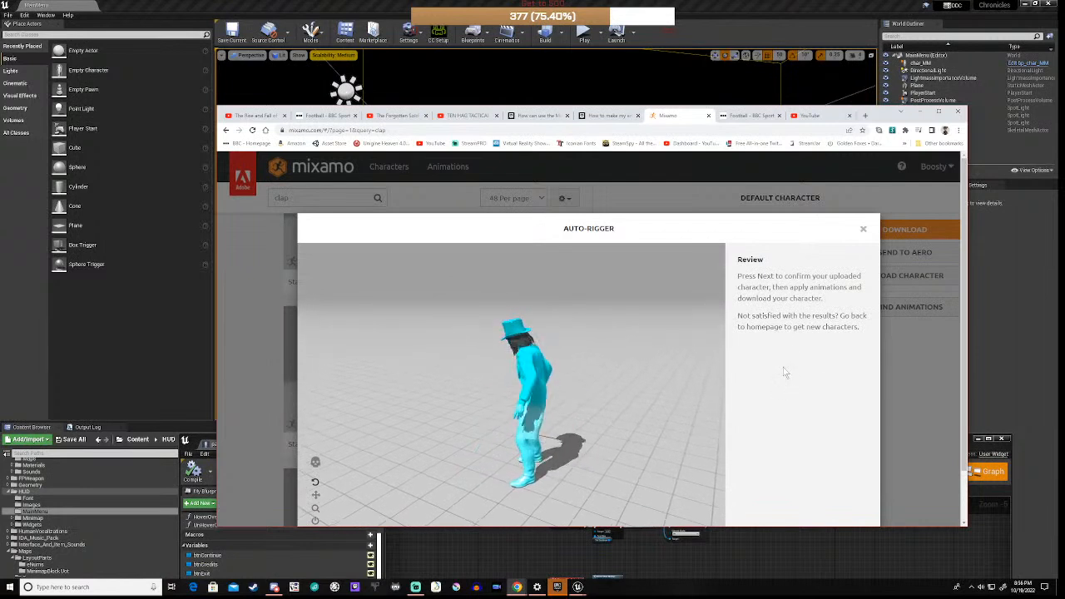
Step: Confirm the auto-rigged VH_01 character at the Review step with NEXT
scroll(931, 368, down, 1)
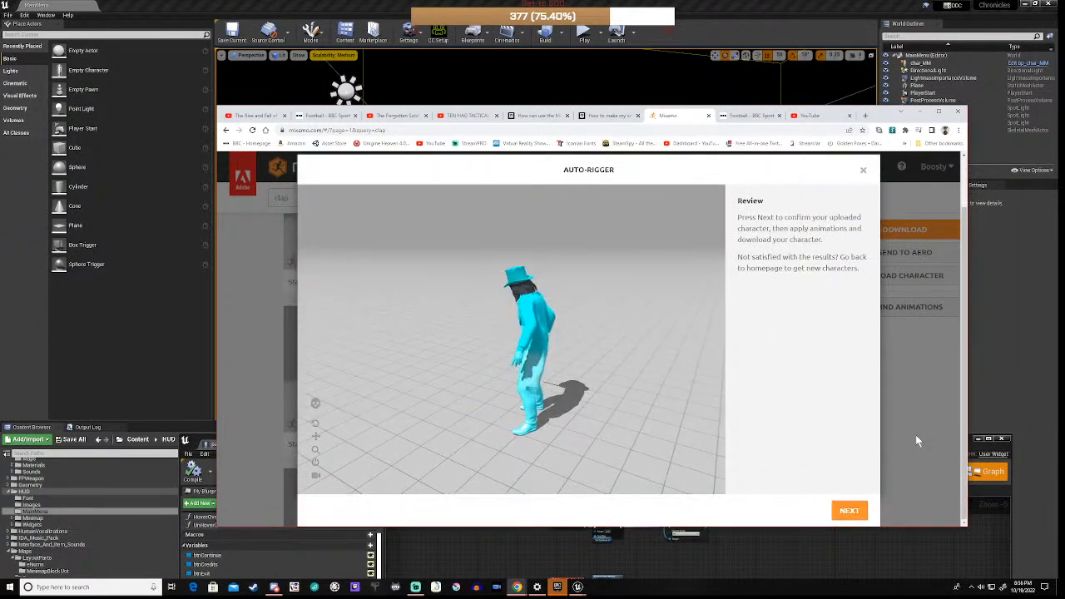
scroll(916, 434, up, 1)
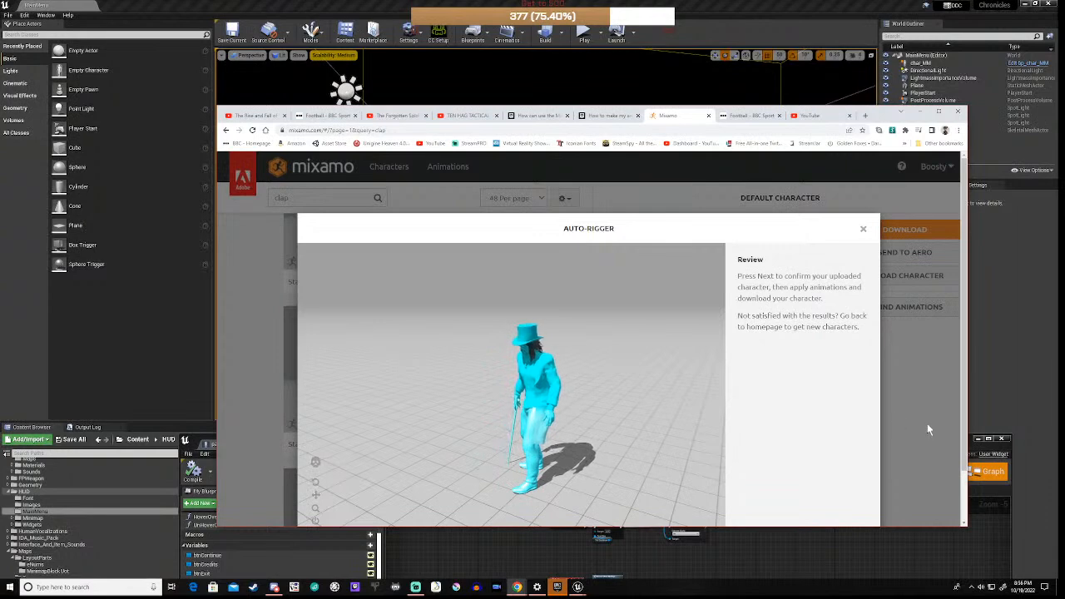
scroll(926, 423, down, 1)
click(850, 511)
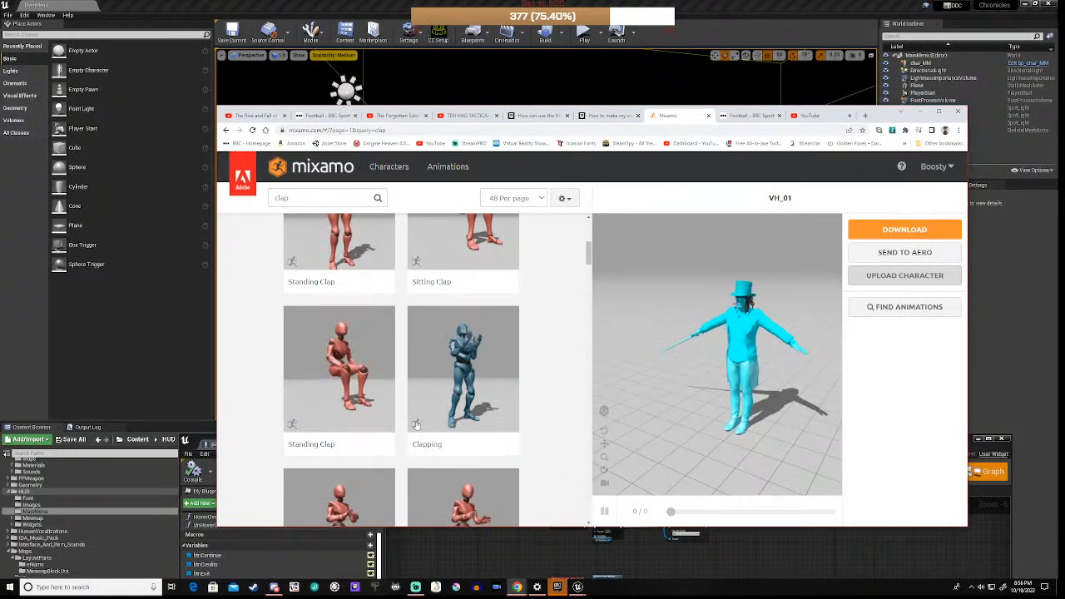
Step: Preview Clapping, then Standing Clap on VH_01, and scroll through the clap results
click(465, 383)
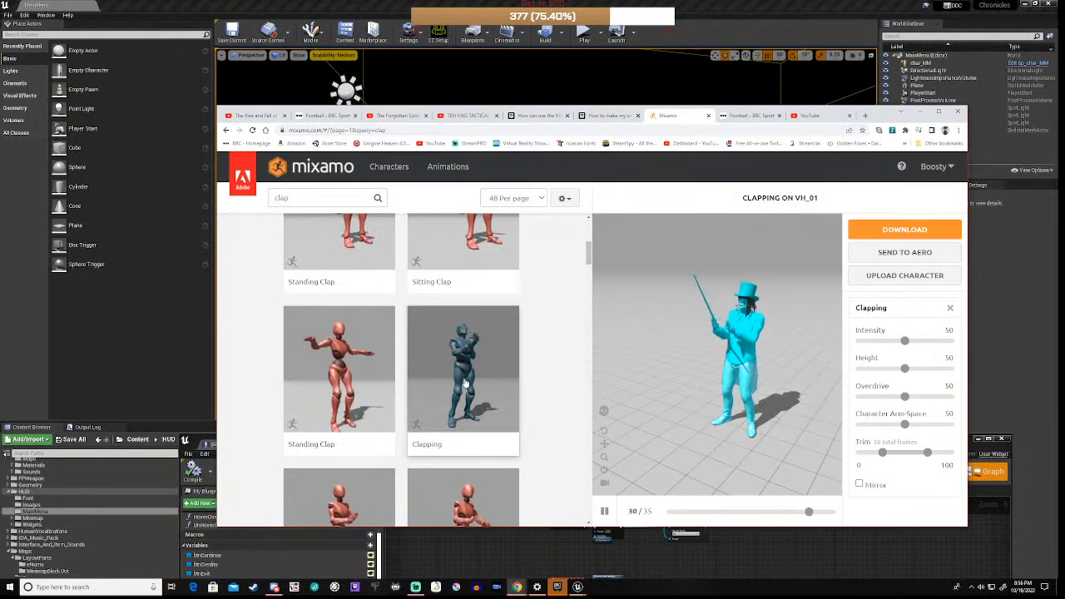
click(340, 371)
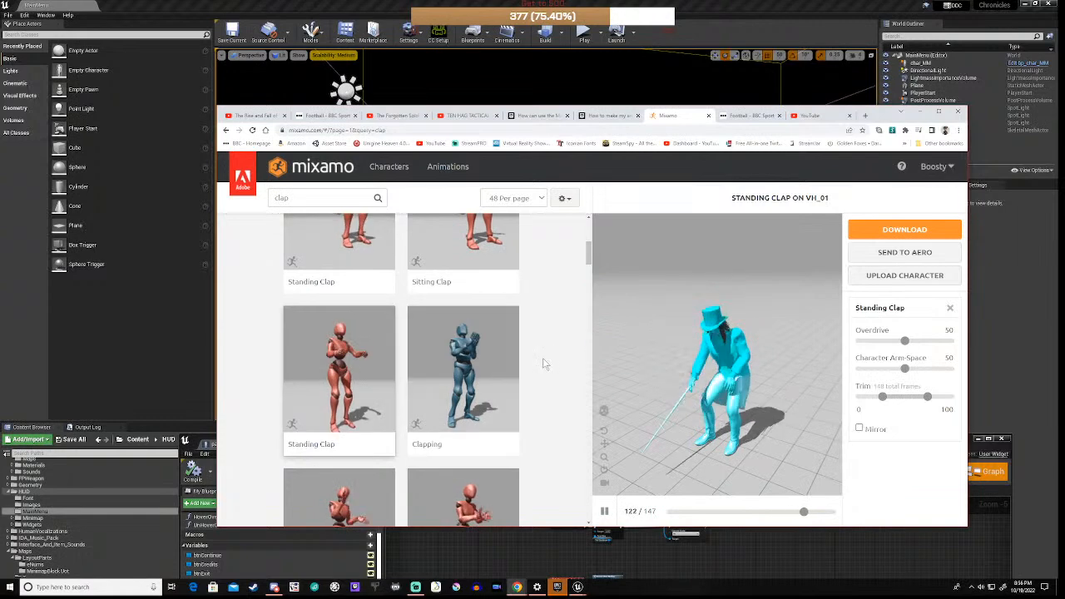
scroll(544, 364, down, 3)
scroll(545, 364, down, 2)
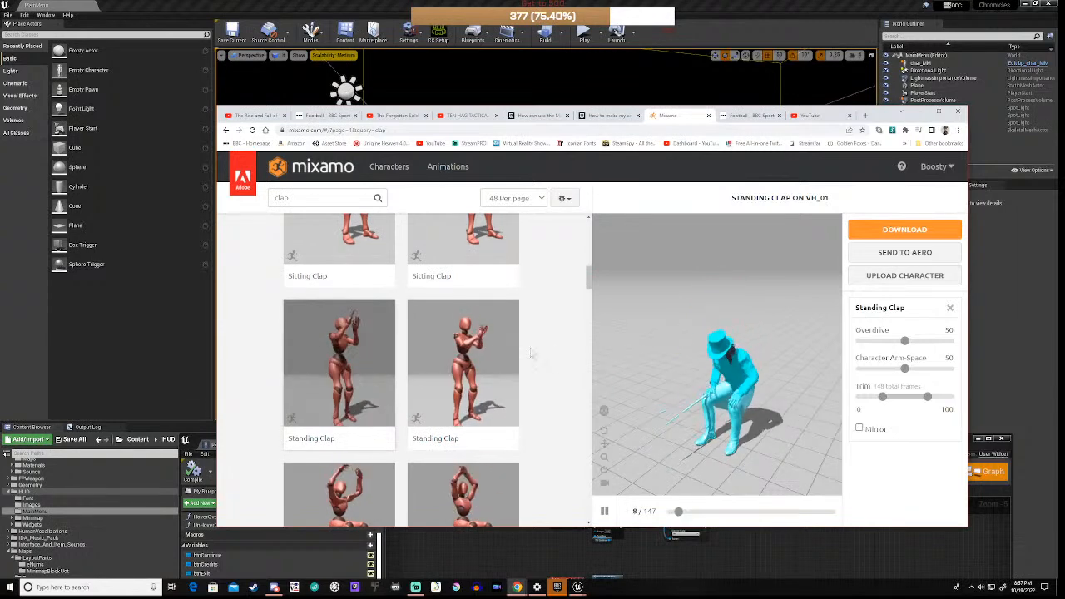
scroll(545, 349, down, 3)
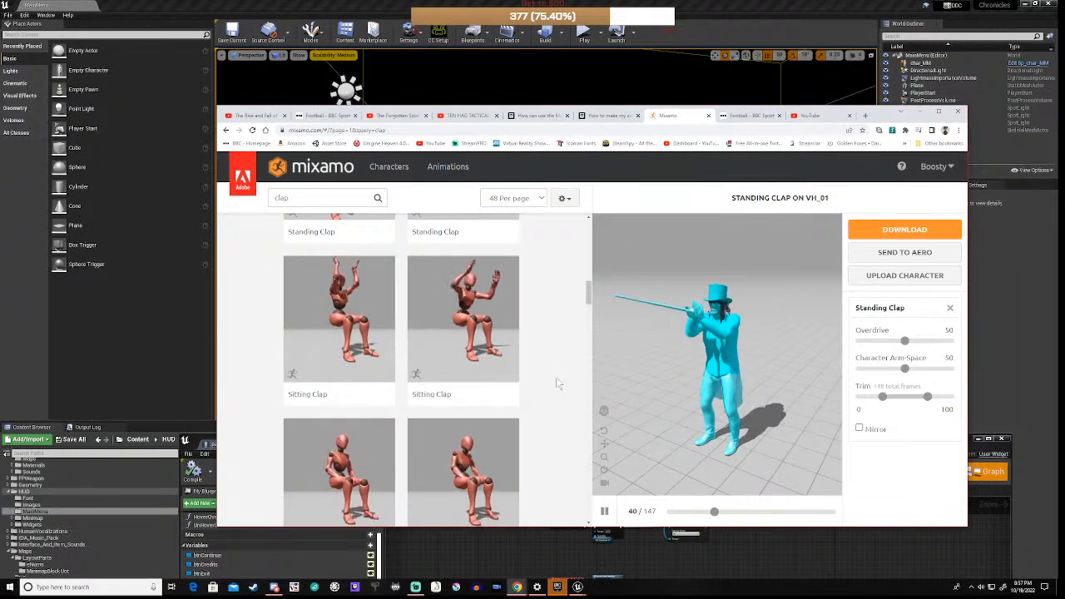
scroll(556, 377, down, 2)
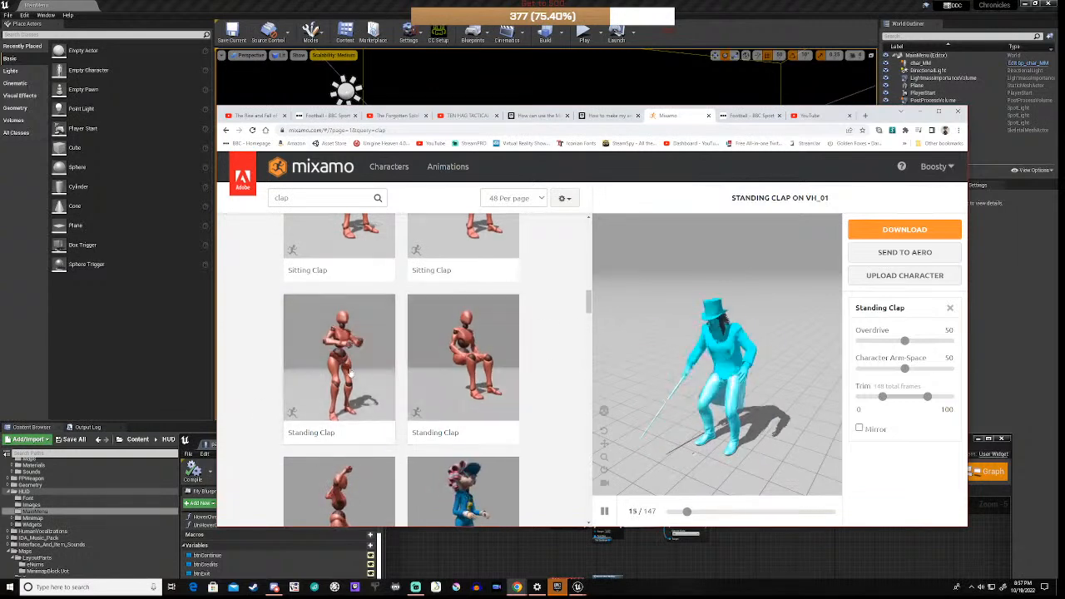
scroll(558, 369, down, 2)
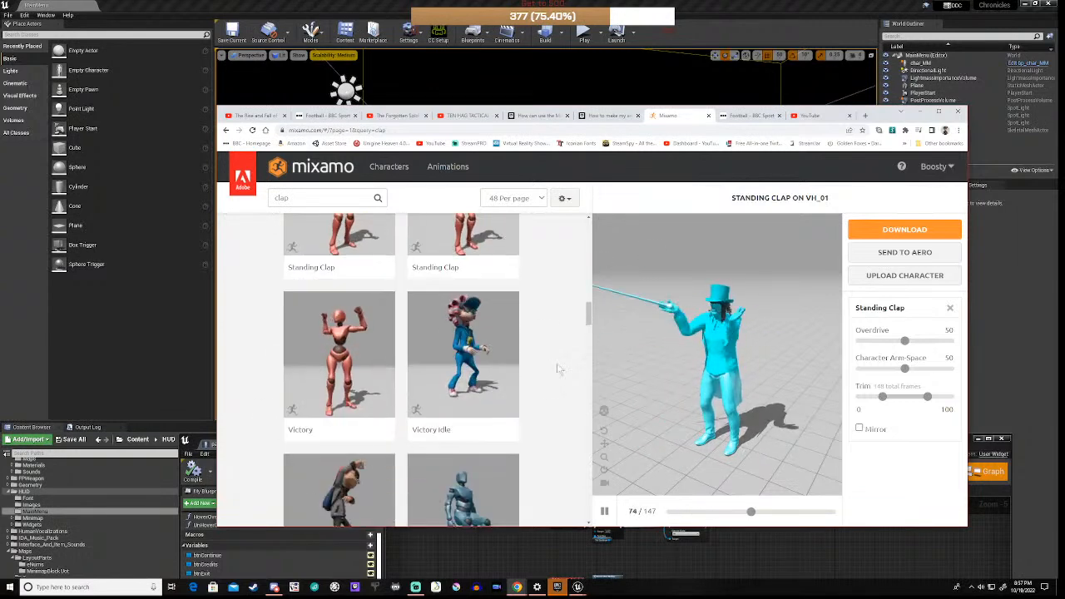
scroll(541, 370, down, 2)
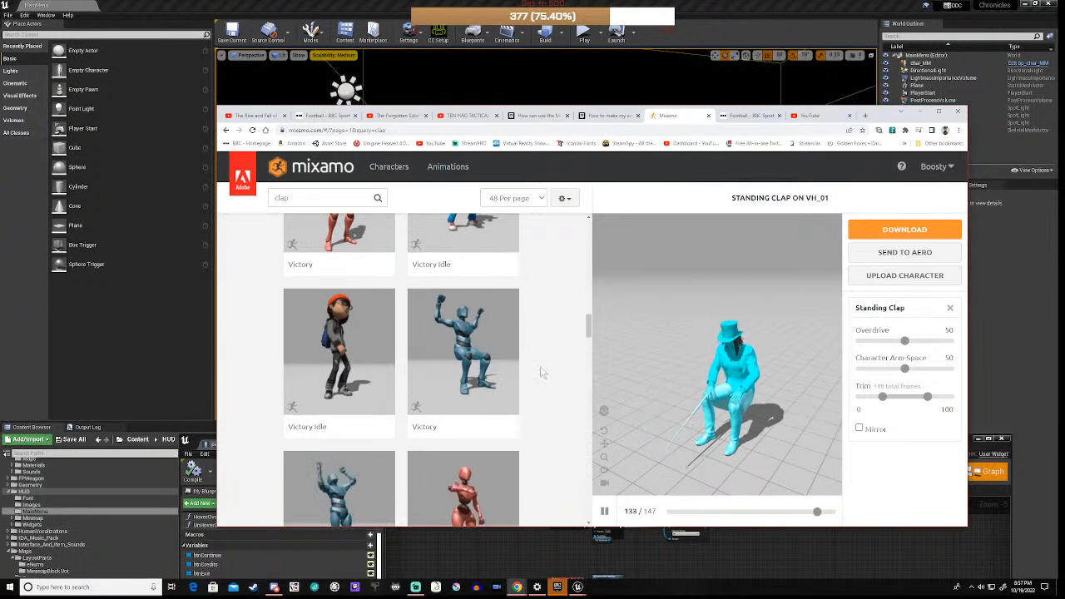
scroll(540, 367, down, 2)
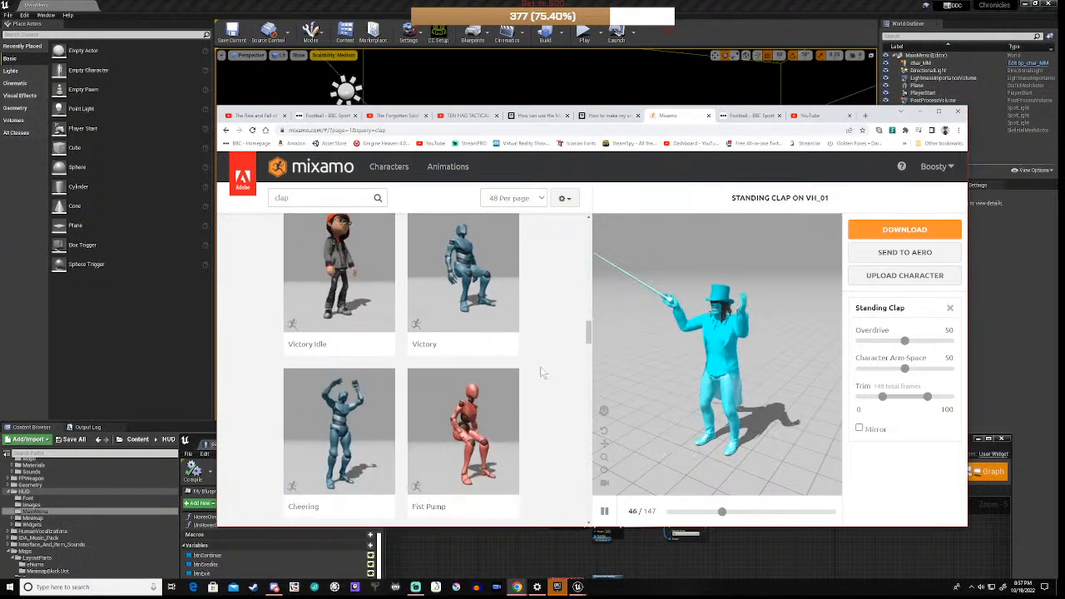
scroll(540, 366, down, 1)
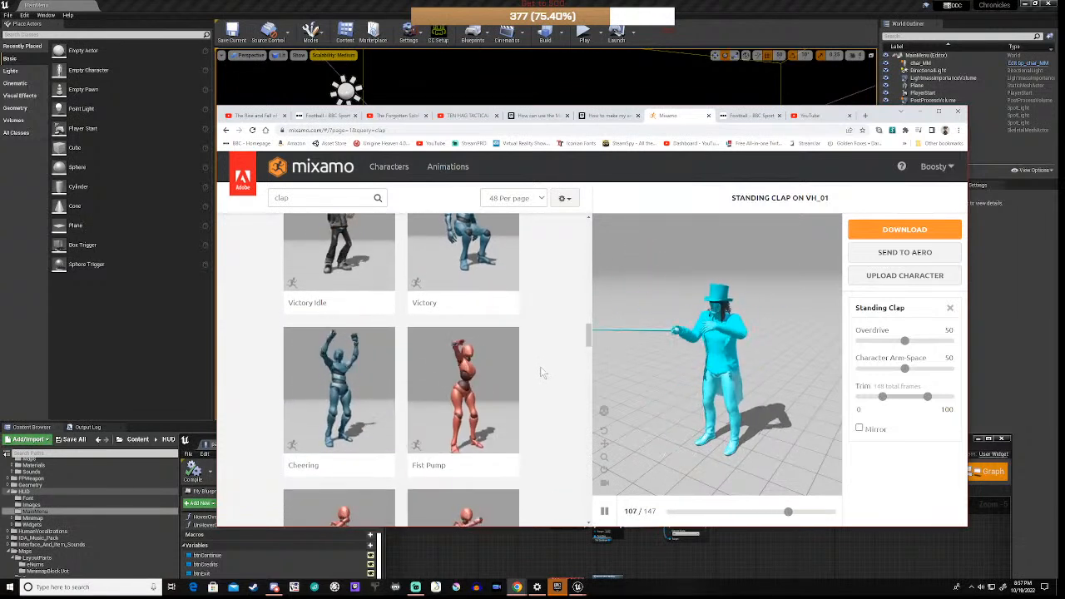
Step: Preview the Cheering animation on VH_01 and scroll down the results
click(345, 382)
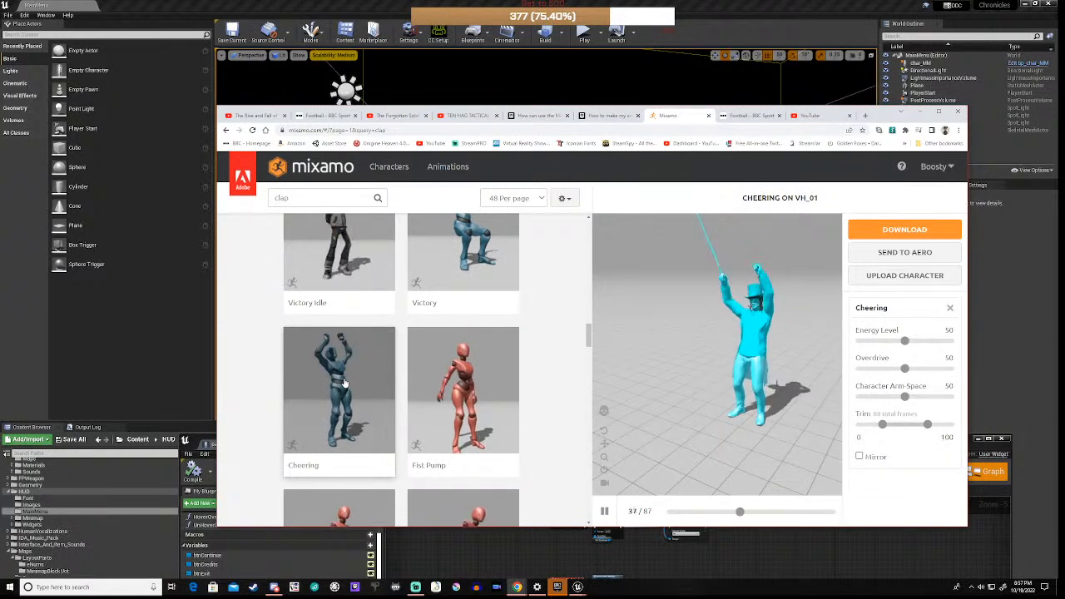
scroll(345, 382, down, 2)
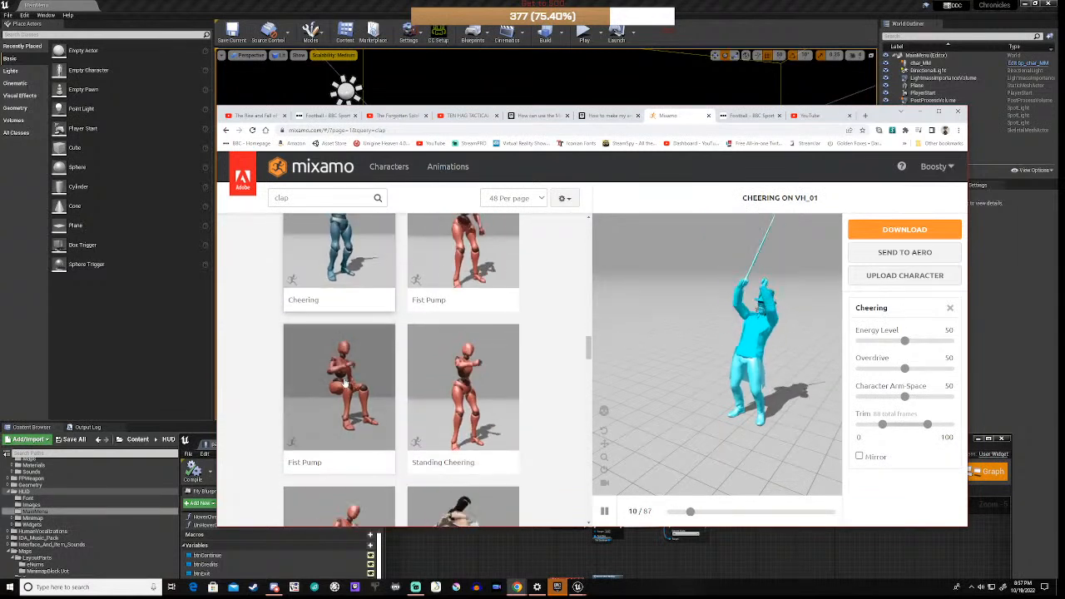
scroll(392, 361, down, 3)
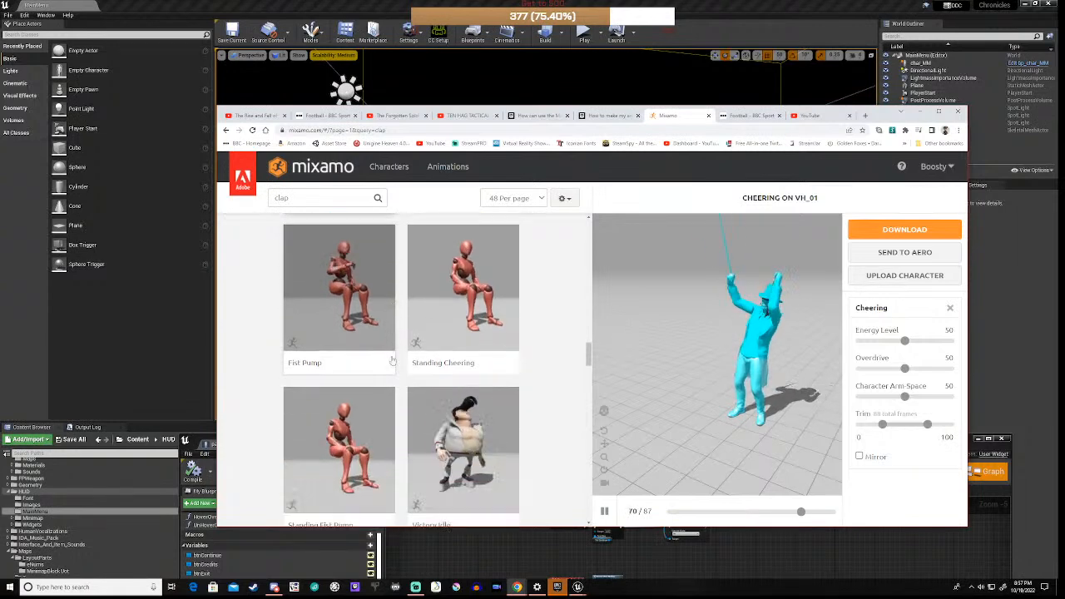
scroll(392, 360, down, 3)
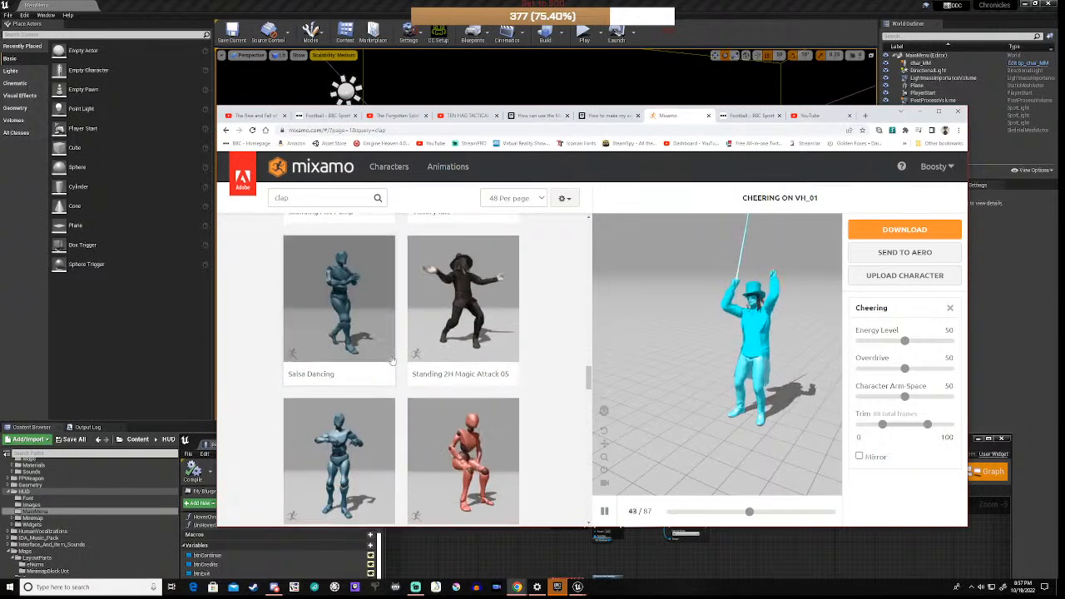
scroll(391, 360, down, 3)
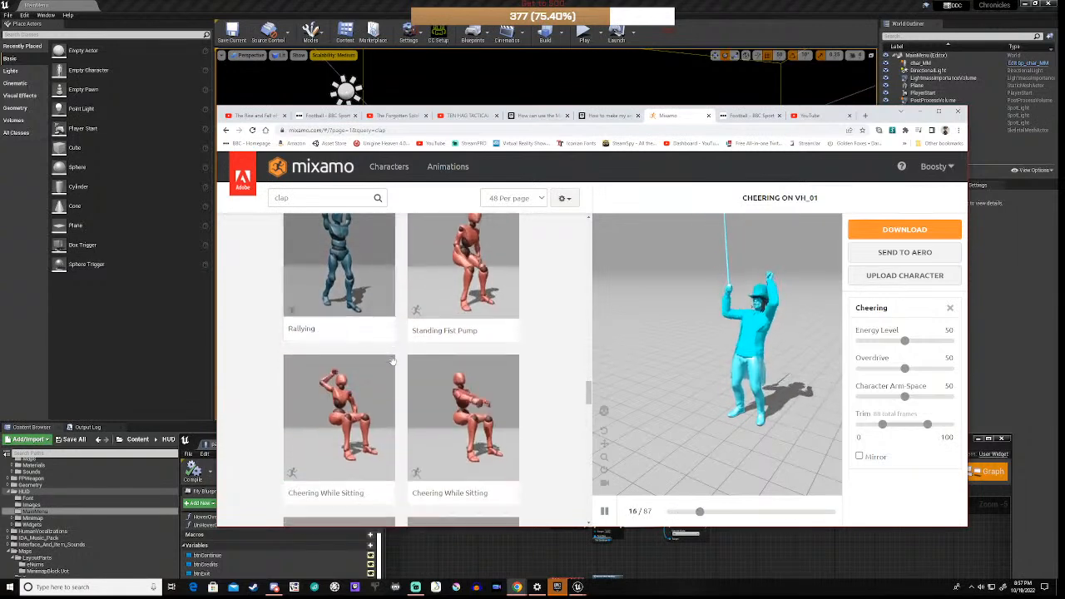
scroll(392, 360, down, 3)
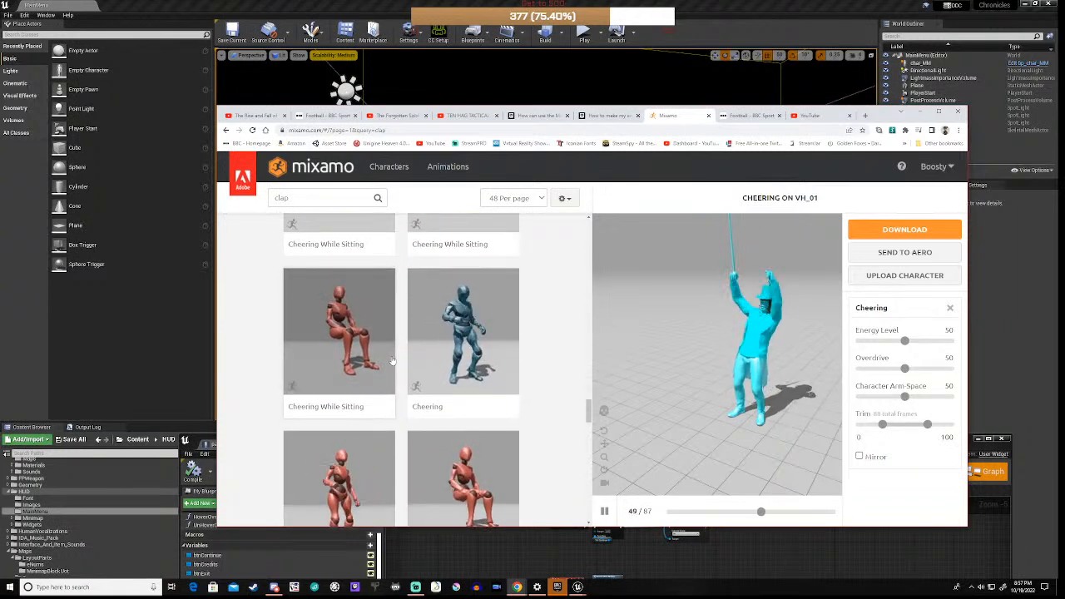
Step: Preview the other Cheering animation and scroll to the bottom of the results
click(463, 339)
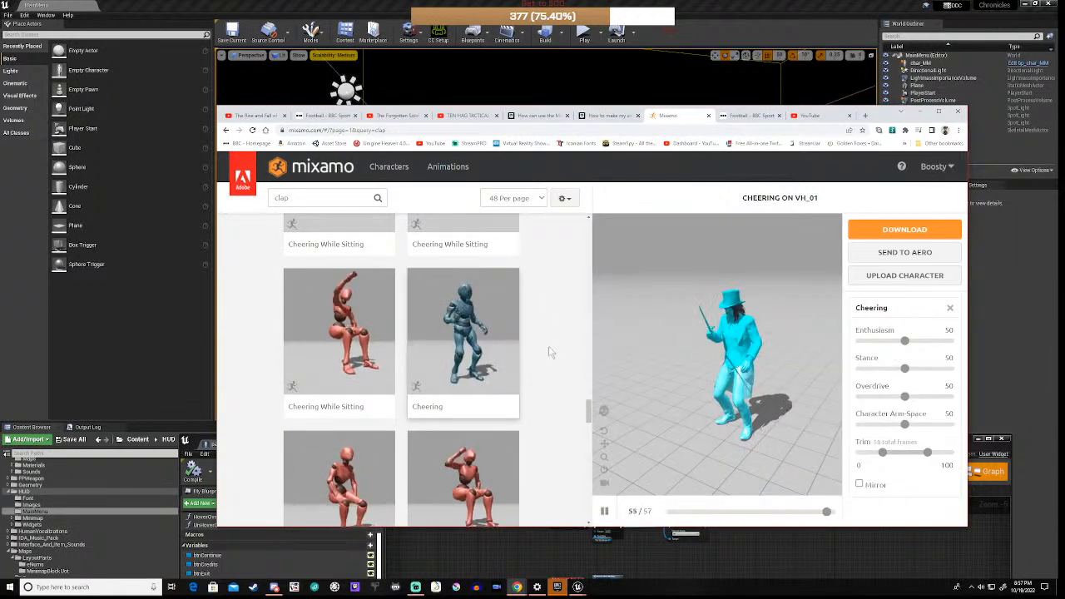
scroll(548, 352, down, 3)
scroll(549, 352, down, 3)
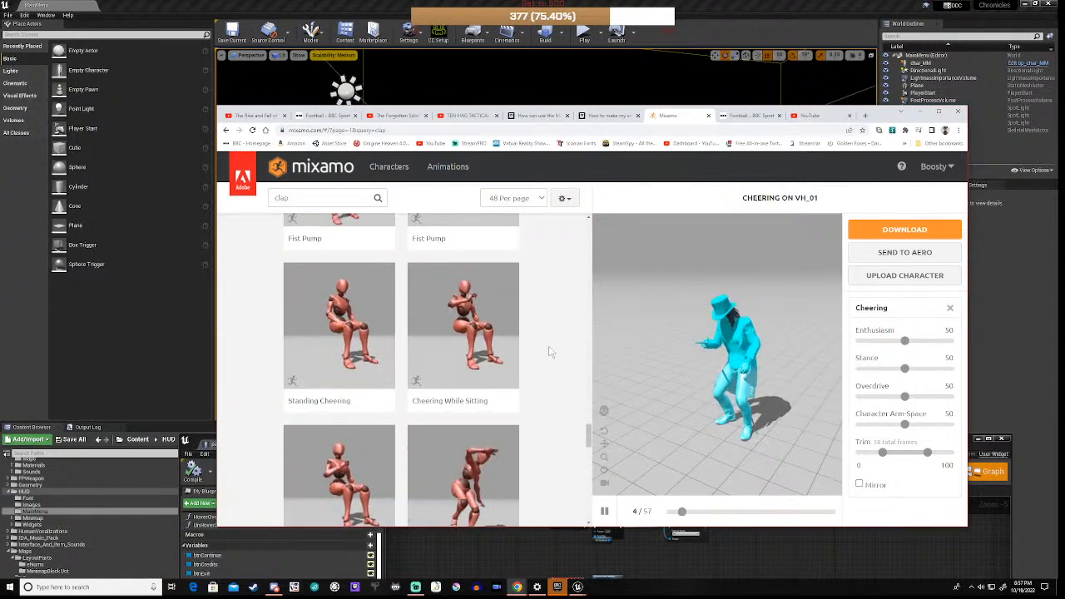
scroll(548, 352, down, 3)
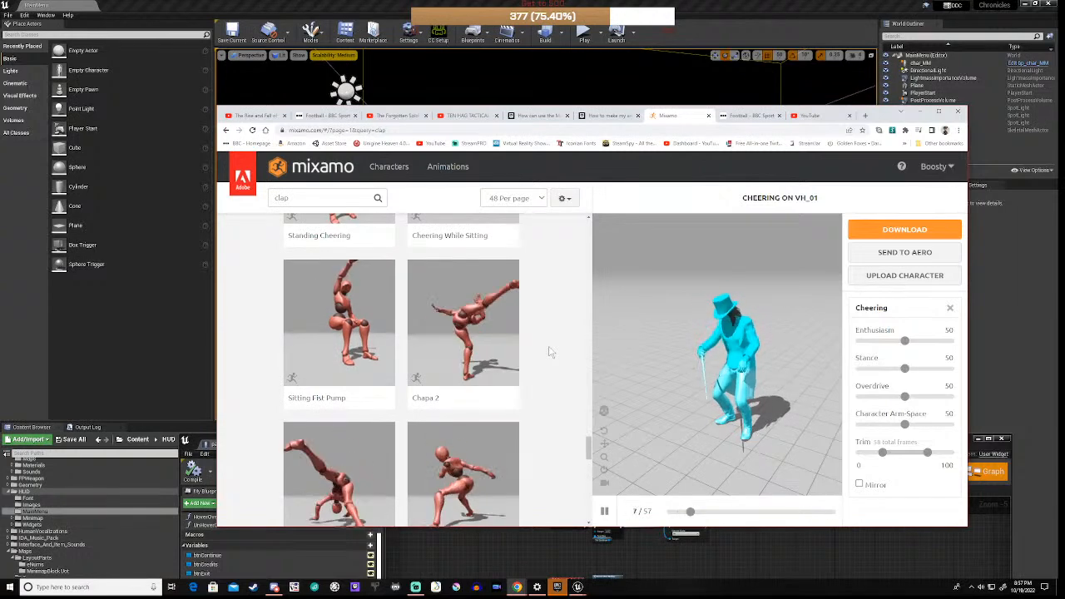
scroll(548, 352, down, 5)
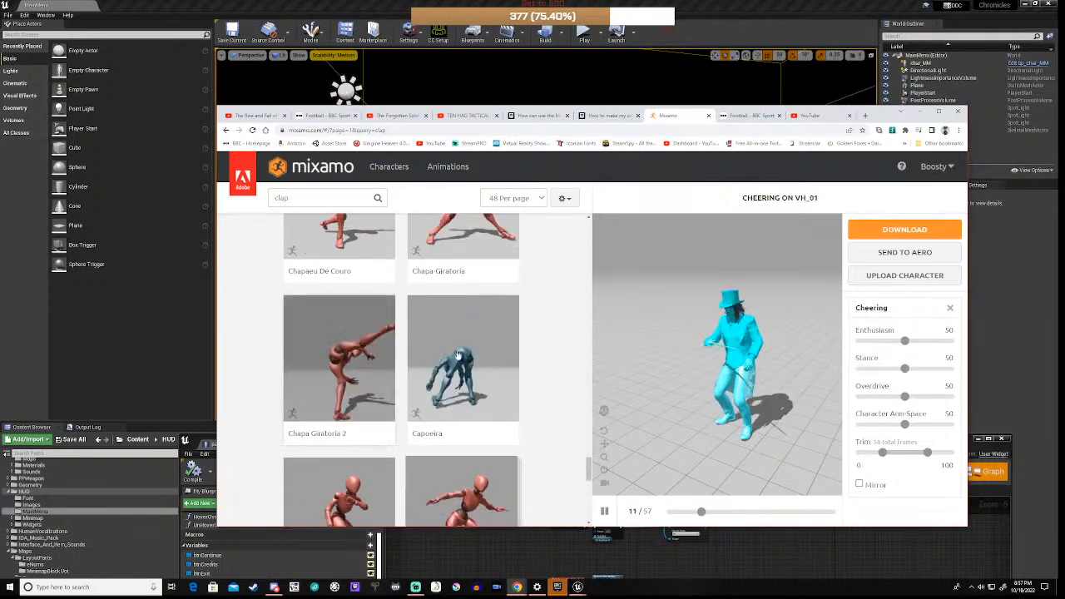
scroll(535, 407, down, 3)
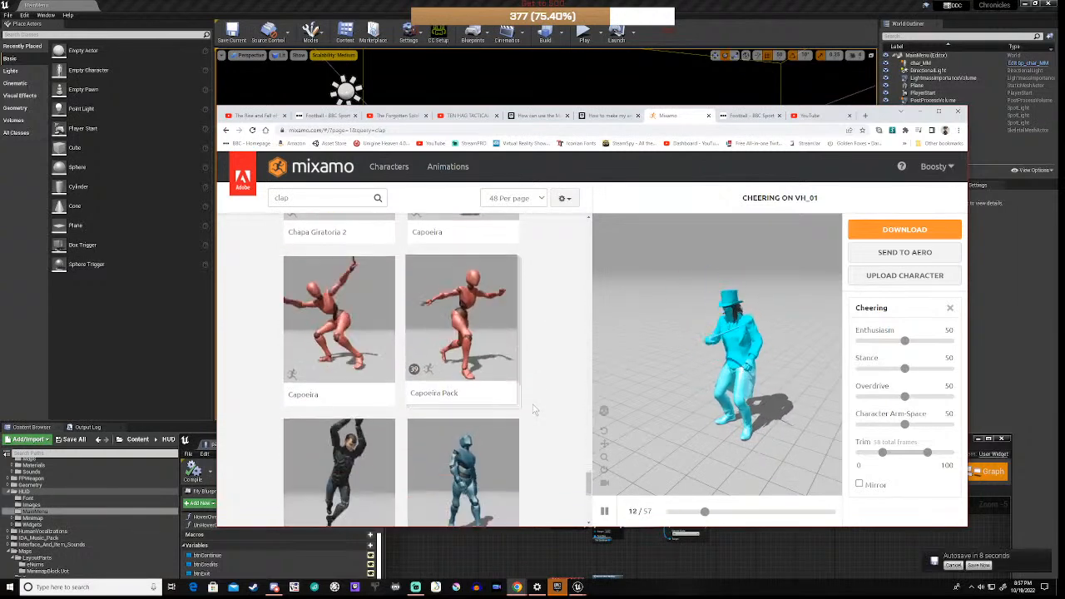
scroll(537, 398, down, 3)
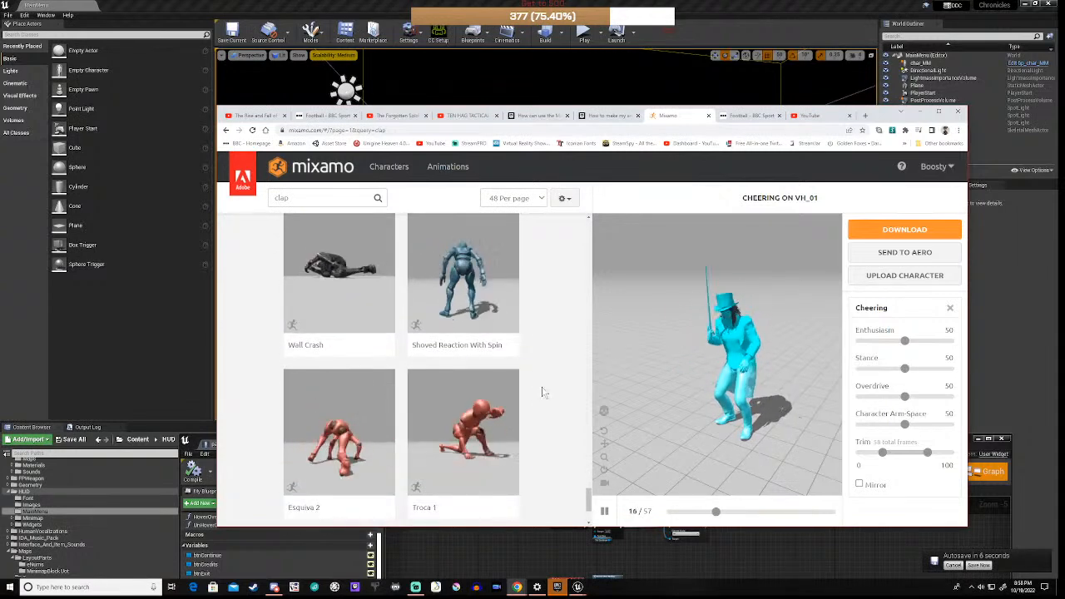
scroll(542, 392, down, 3)
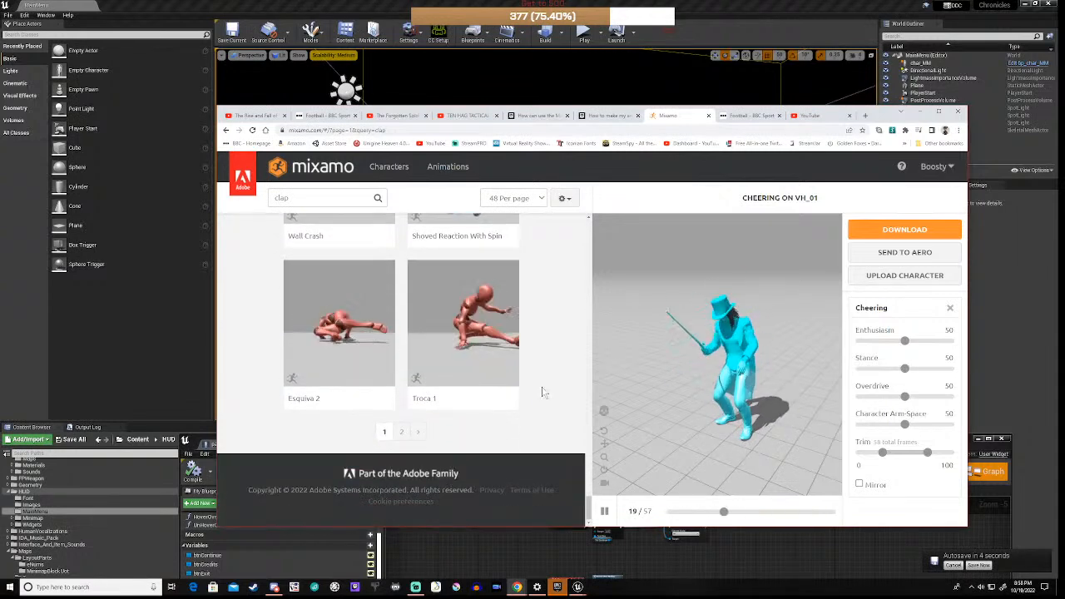
Step: Browse the second page of clap results
click(402, 432)
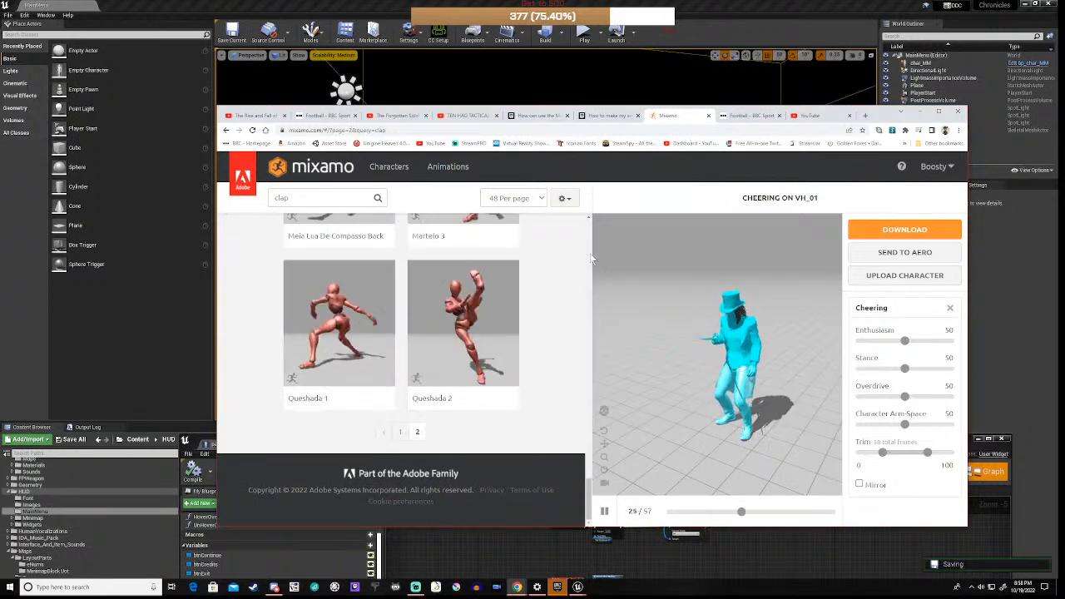
scroll(591, 254, up, 3)
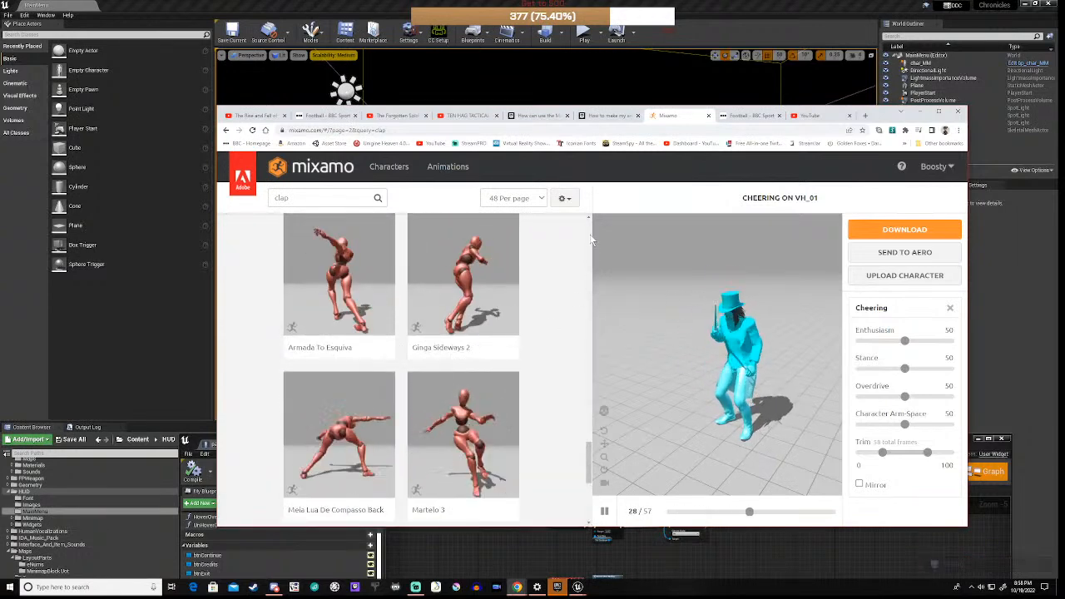
scroll(591, 240, up, 5)
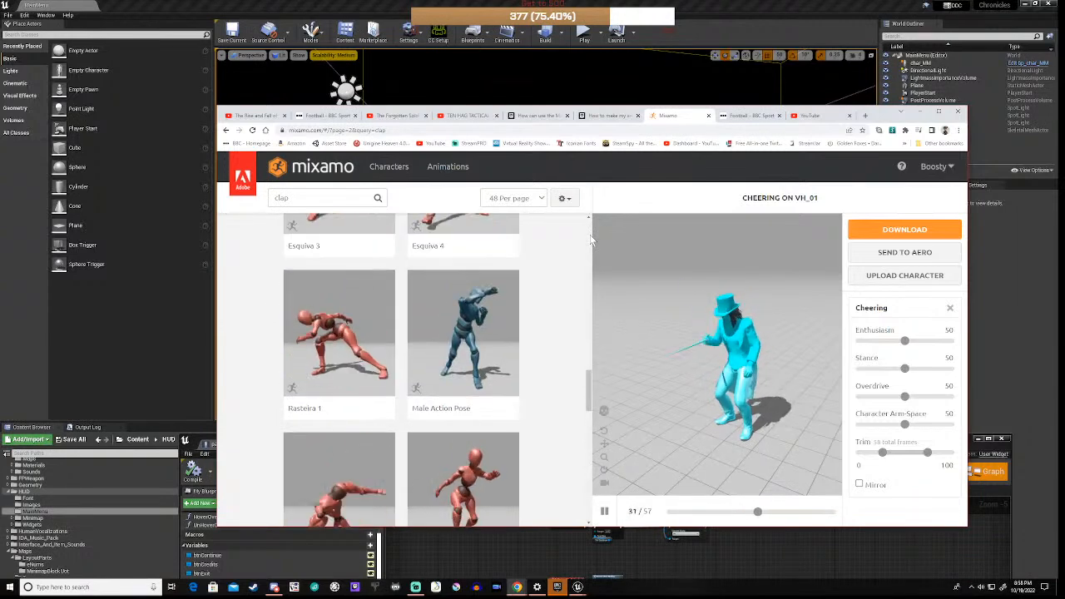
scroll(590, 239, up, 2)
scroll(591, 240, up, 2)
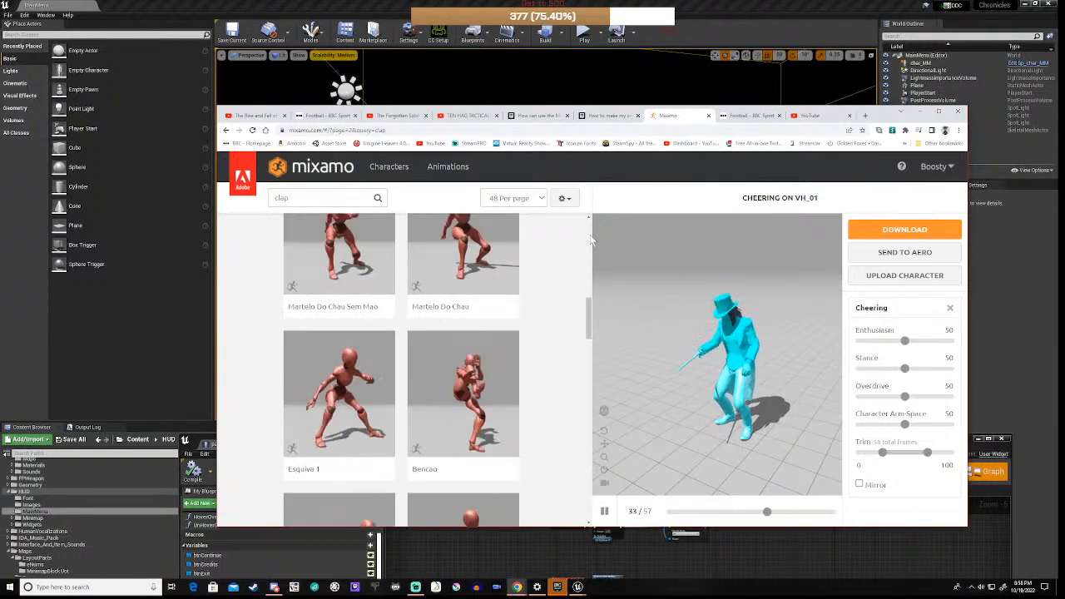
scroll(591, 239, up, 3)
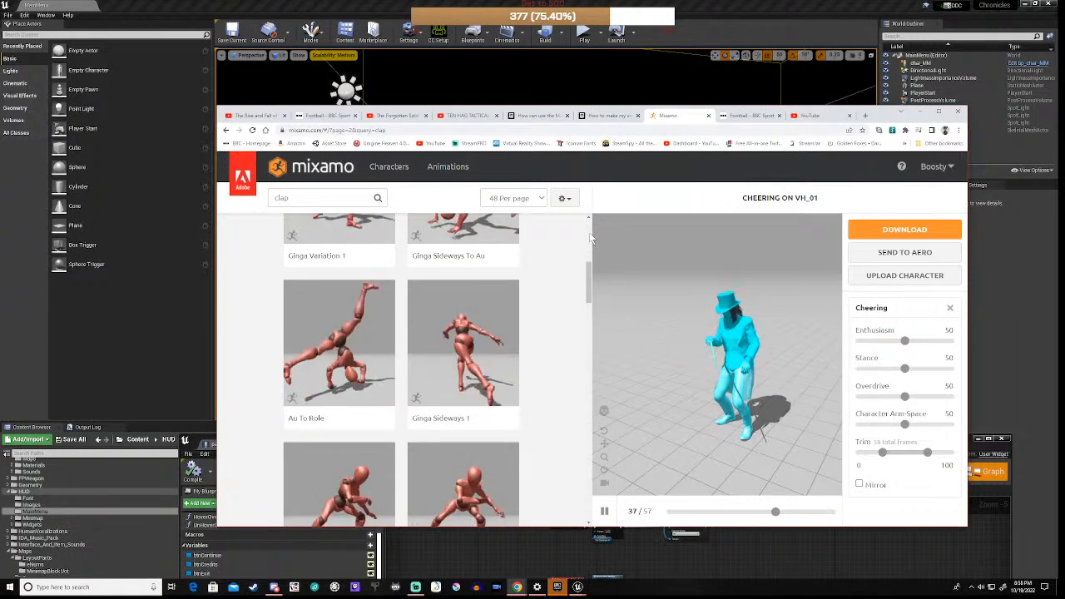
scroll(591, 240, up, 3)
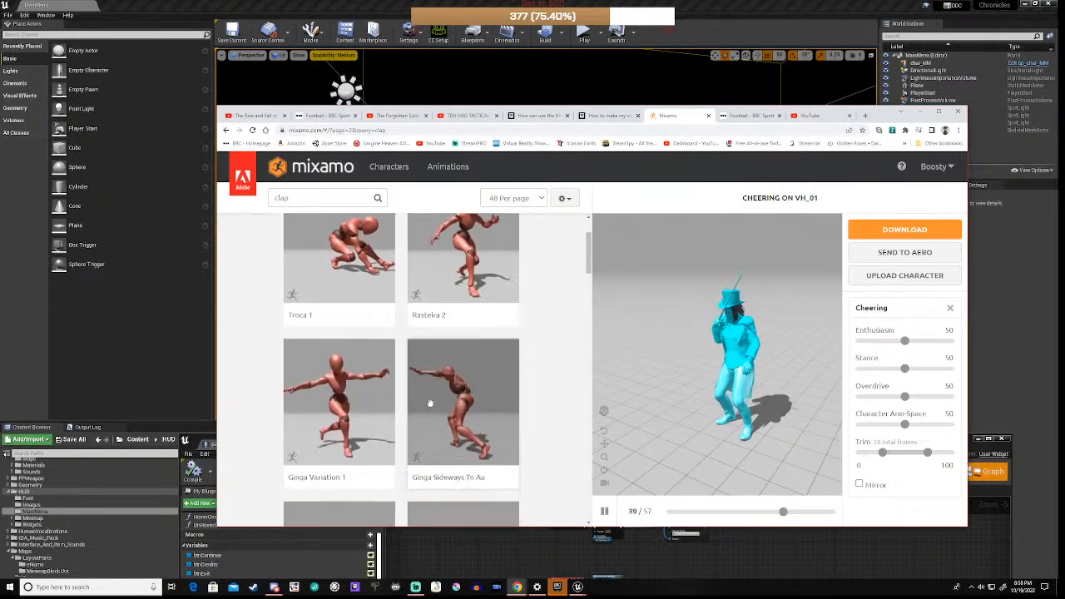
scroll(430, 403, down, 6)
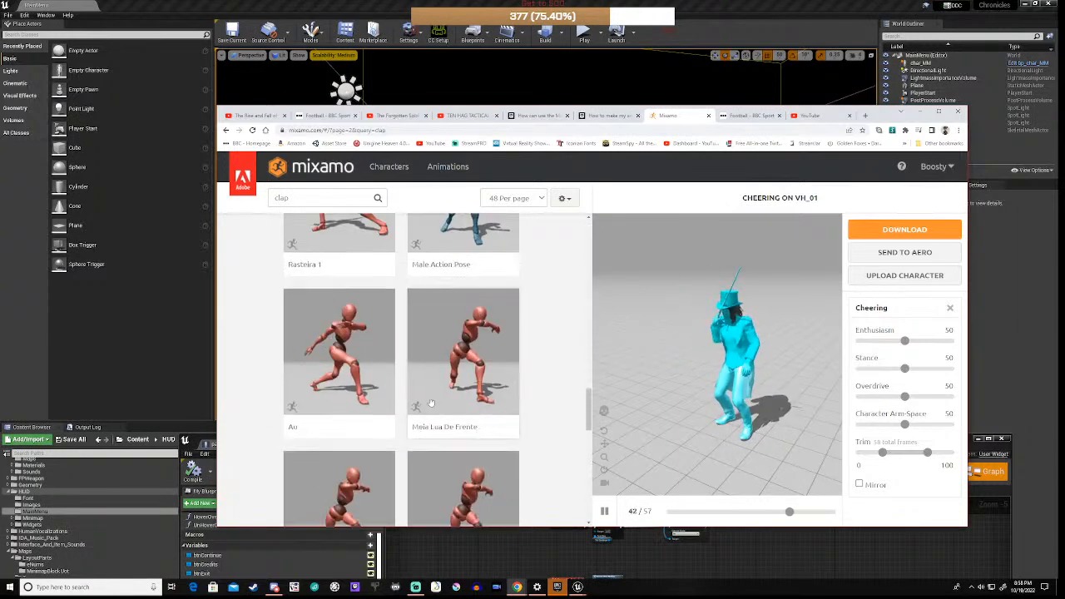
scroll(429, 399, down, 10)
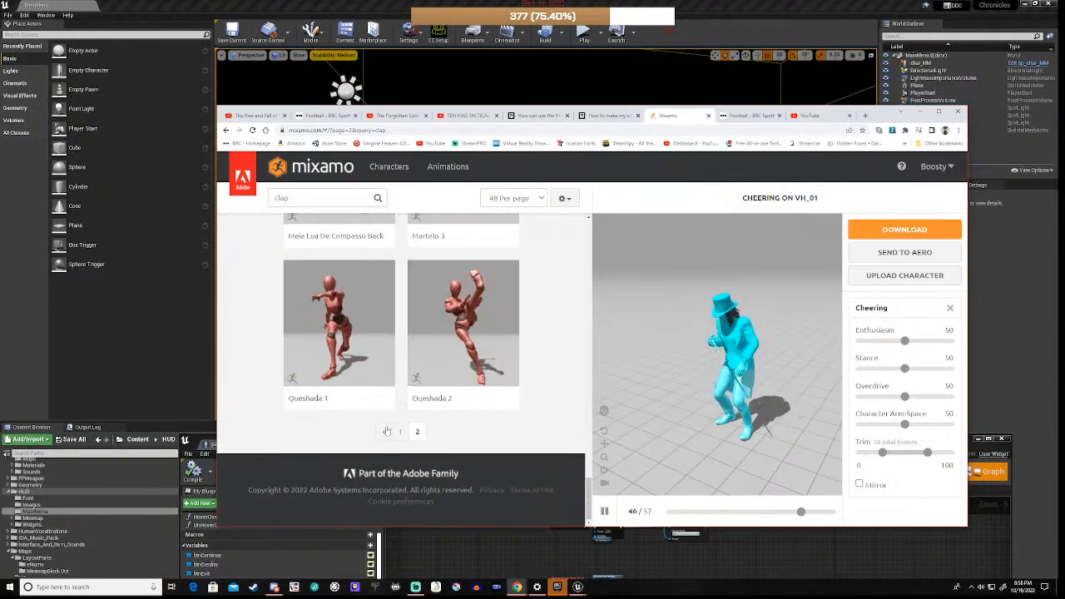
Step: Return to the first page of clap results and scroll to the clap cards
click(400, 431)
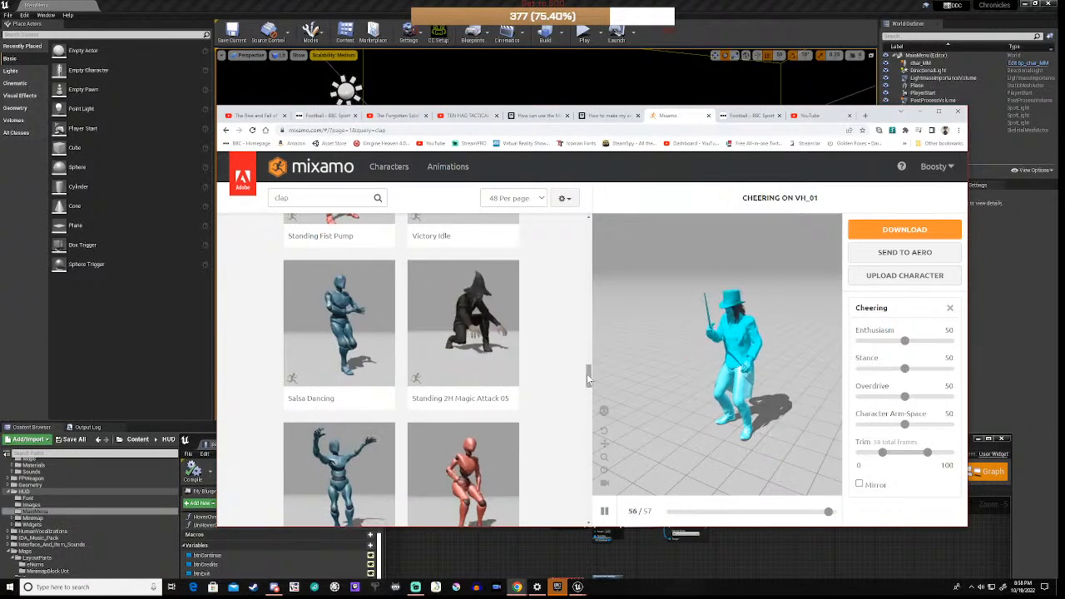
drag(587, 374, 593, 296)
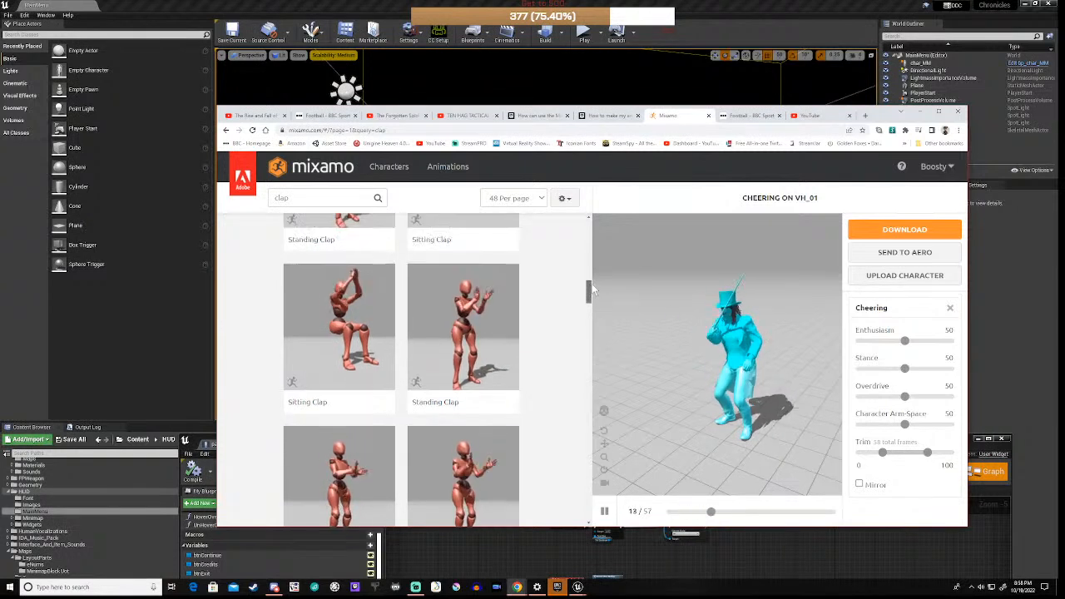
drag(593, 295, 592, 255)
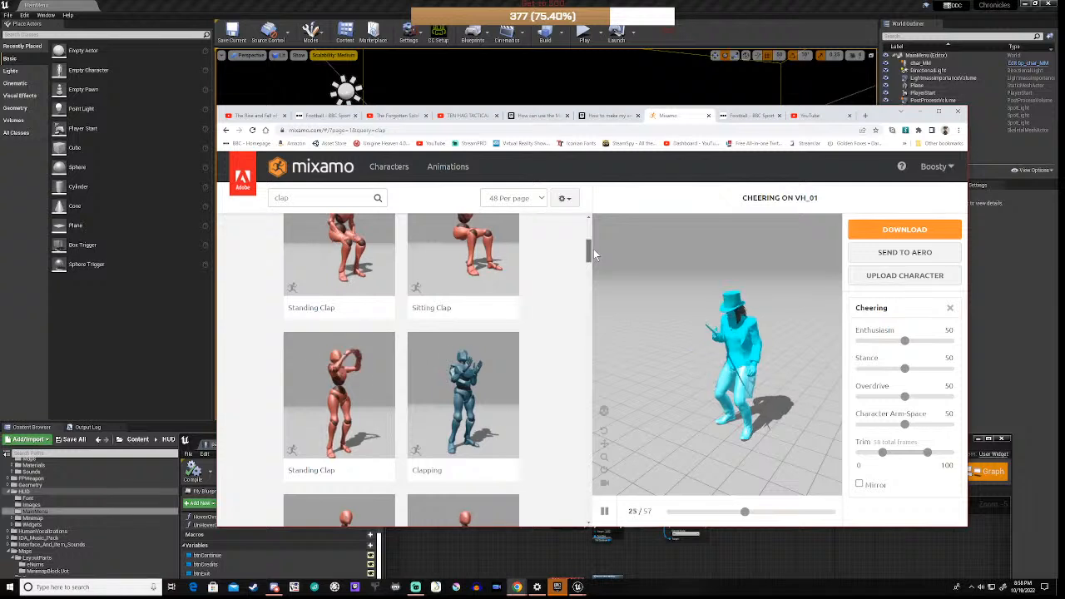
Step: Load the Clapping animation onto VH_01 in the Mixamo preview viewer
click(456, 394)
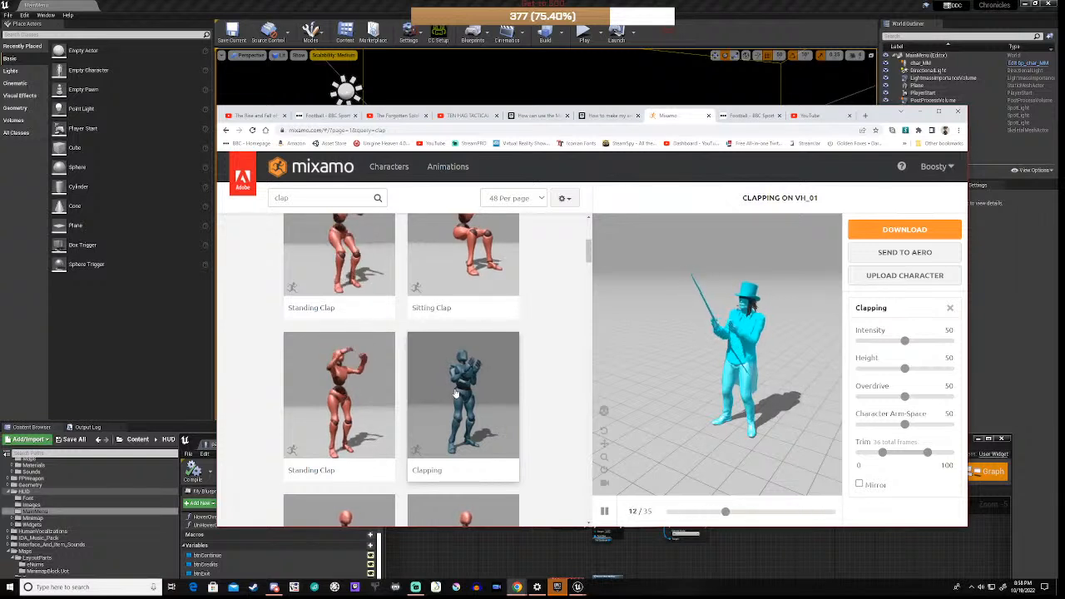
scroll(559, 353, up, 3)
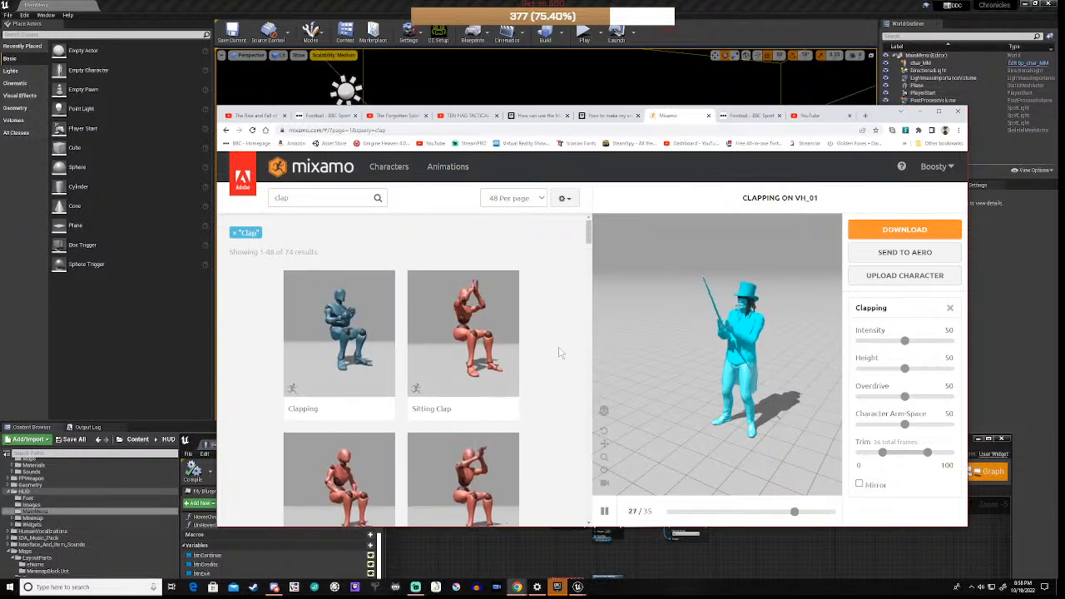
scroll(559, 353, down, 2)
scroll(560, 353, down, 5)
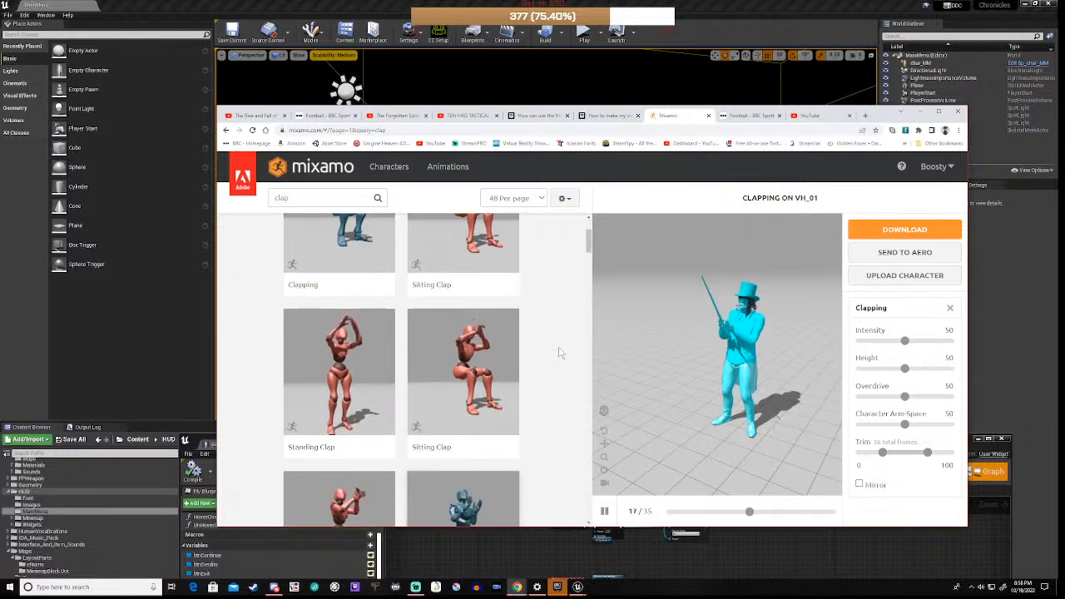
scroll(561, 353, down, 2)
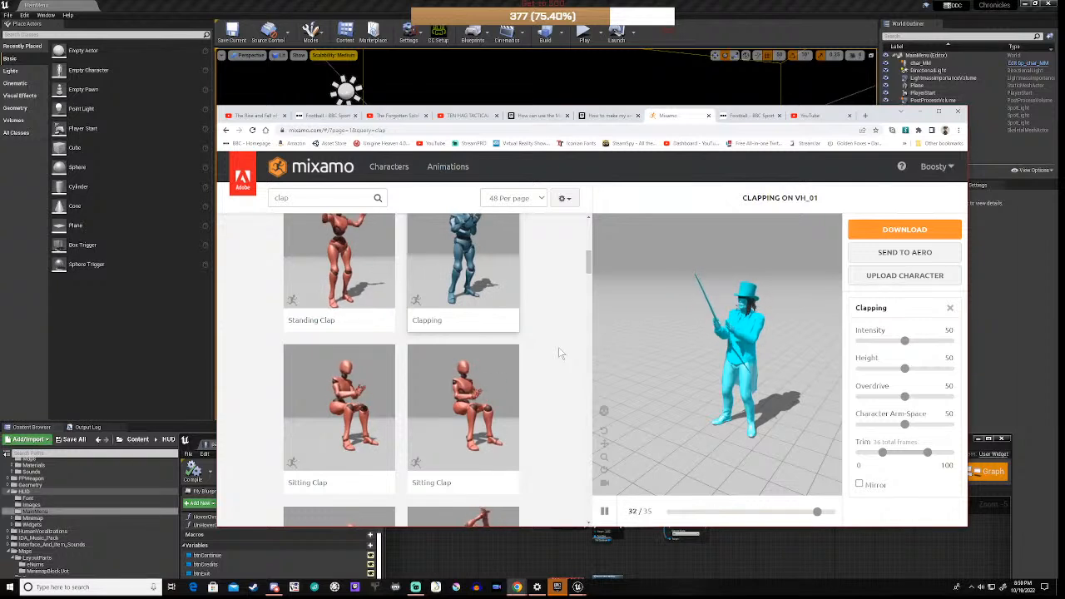
Step: Download the Clapping animation without skin and show the file in its Downloads folder
click(905, 231)
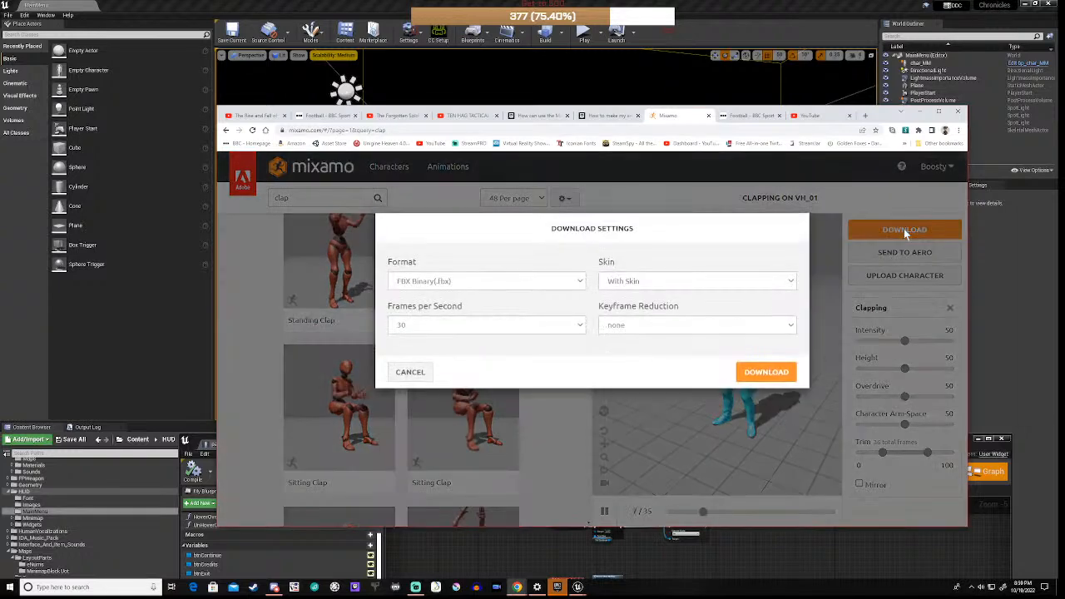
click(654, 283)
click(624, 308)
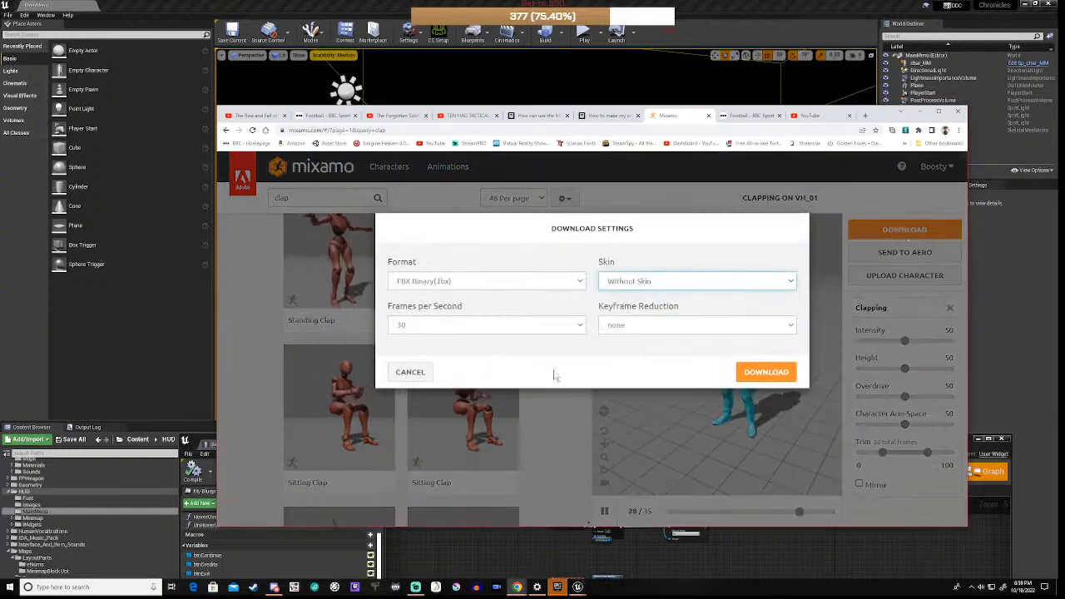
click(766, 372)
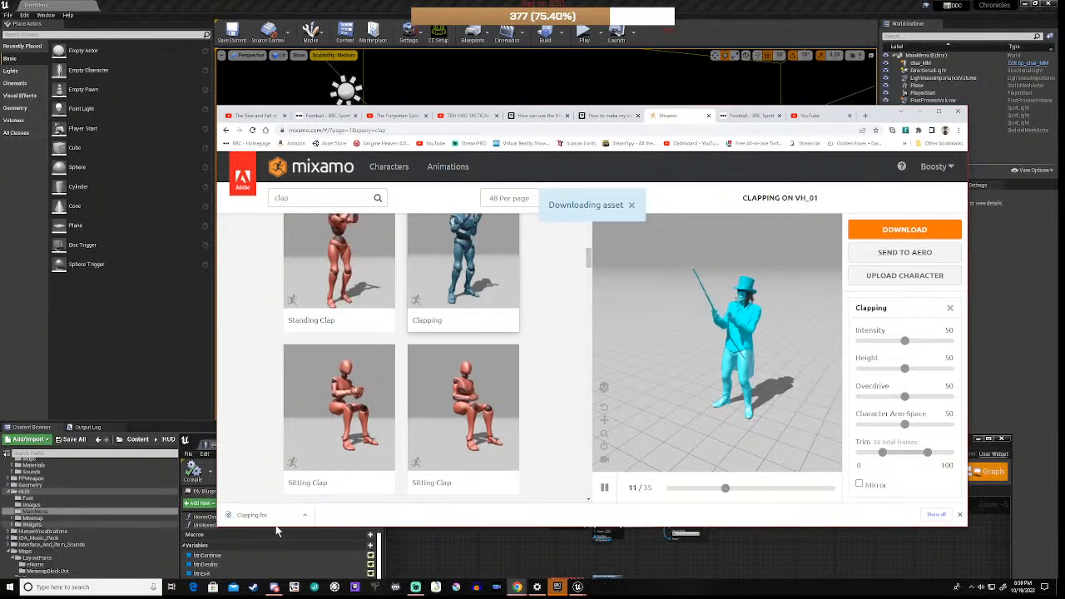
click(304, 515)
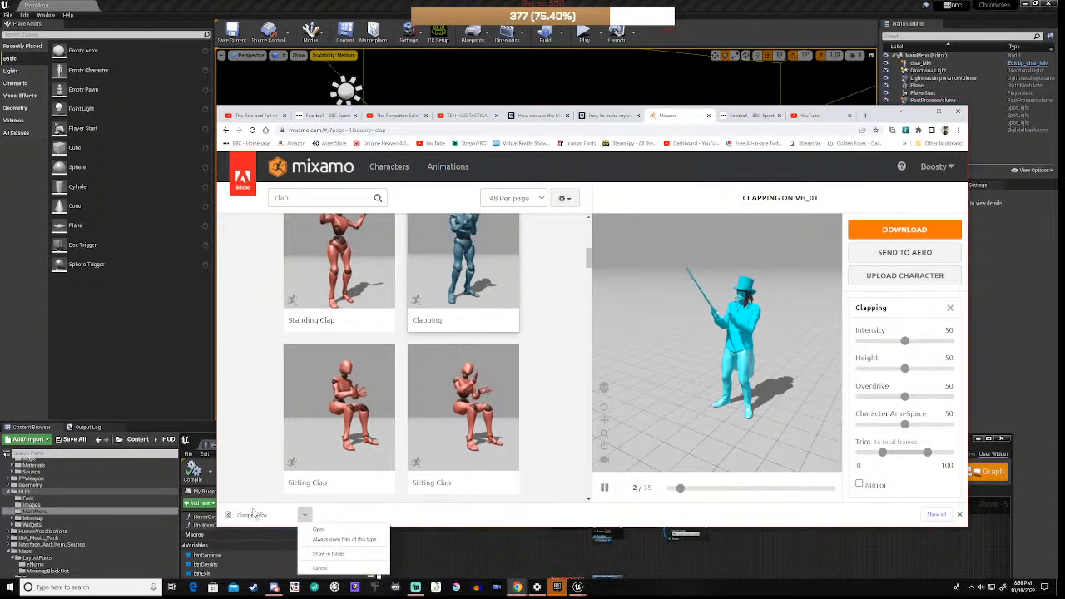
click(326, 554)
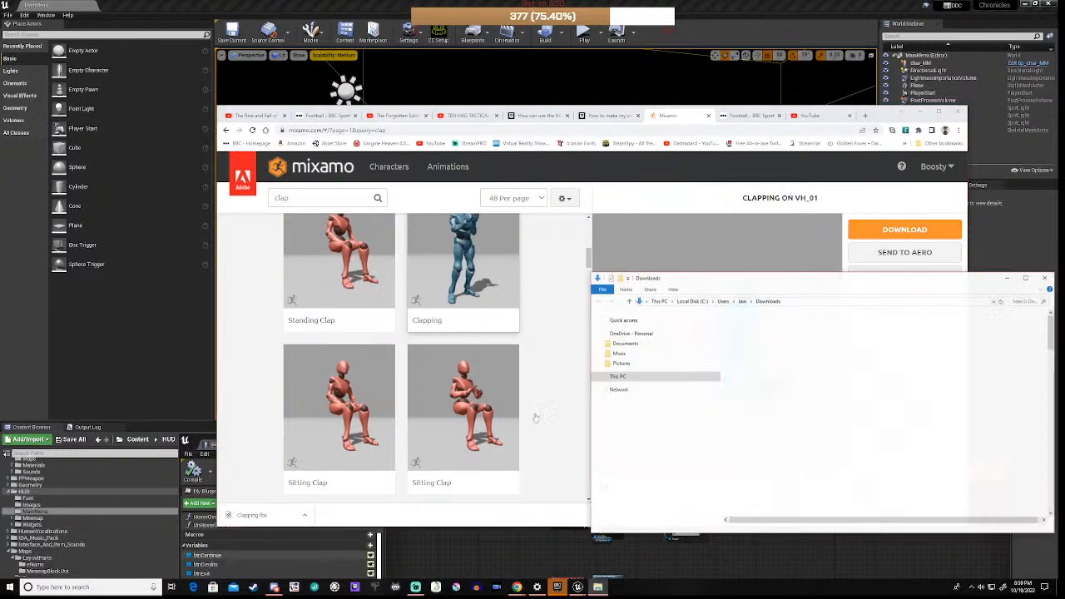
Step: Minimize Chrome, centre the Downloads window, and minimize the w_MainMenu Blueprint editor
click(919, 114)
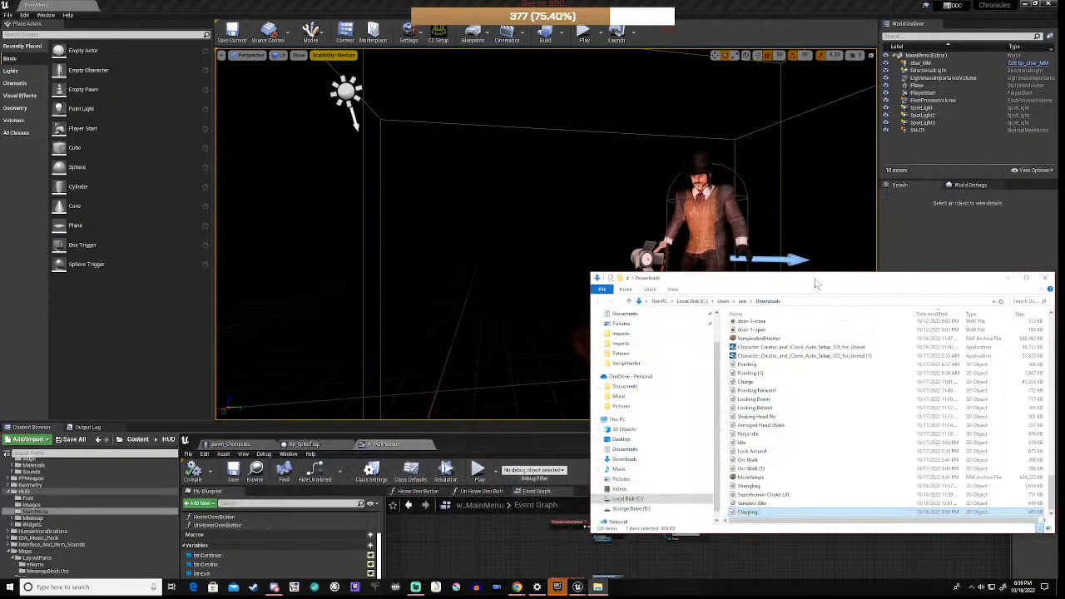
drag(816, 284, 699, 143)
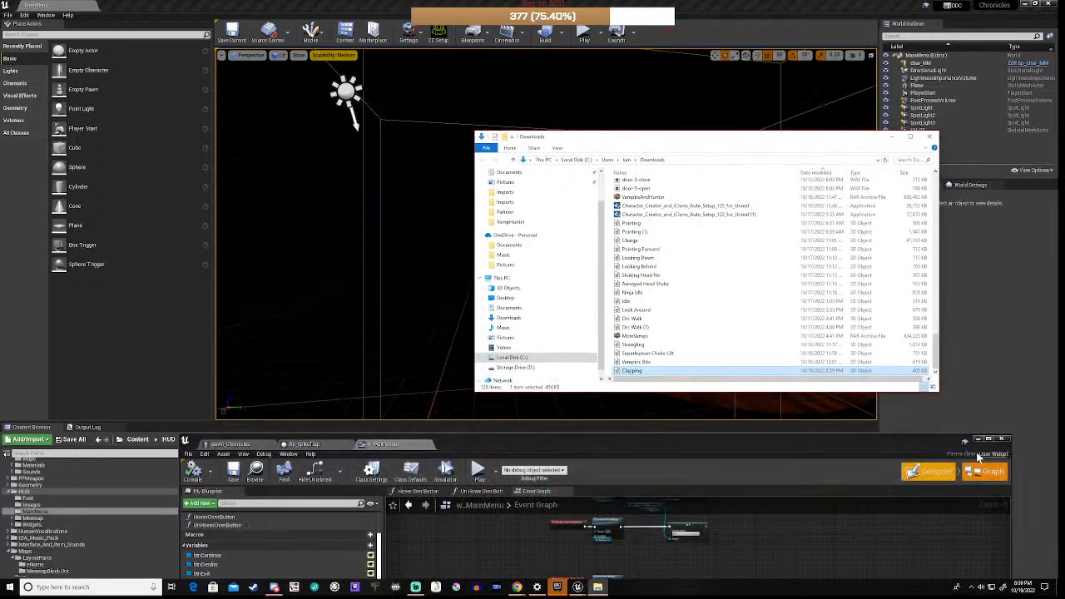
click(978, 439)
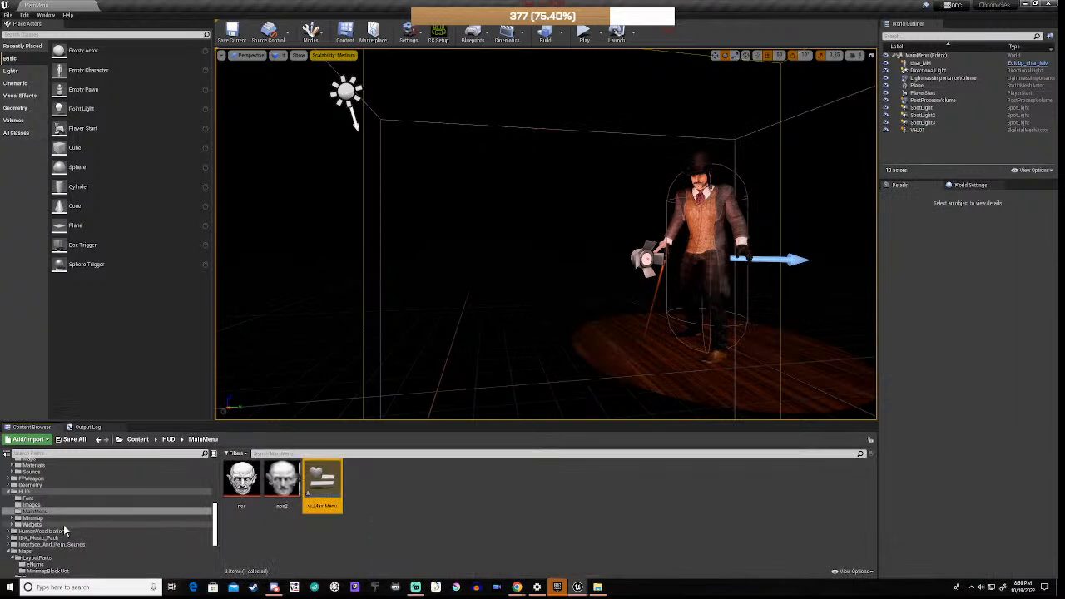
Step: Browse the Content Browser to PlayerModel/VampHunter/Animations
scroll(37, 513, up, 3)
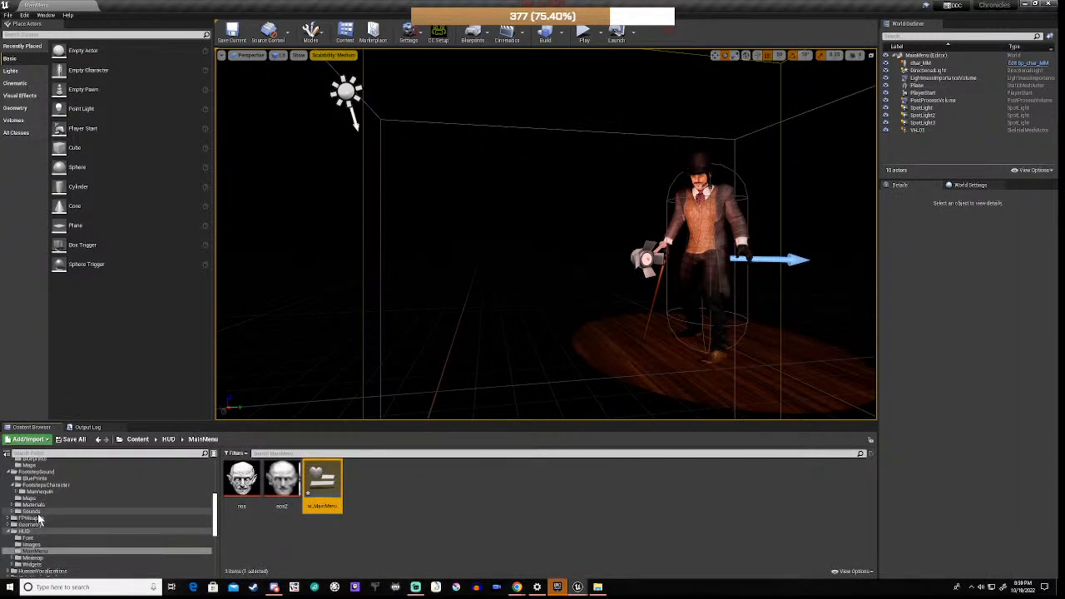
scroll(37, 513, up, 5)
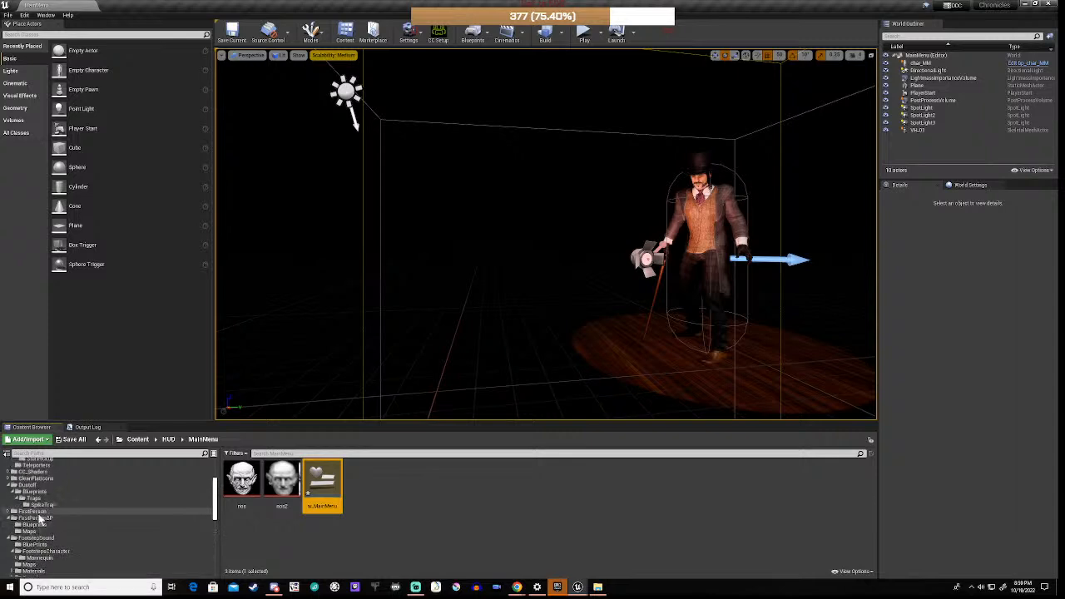
scroll(37, 517, down, 10)
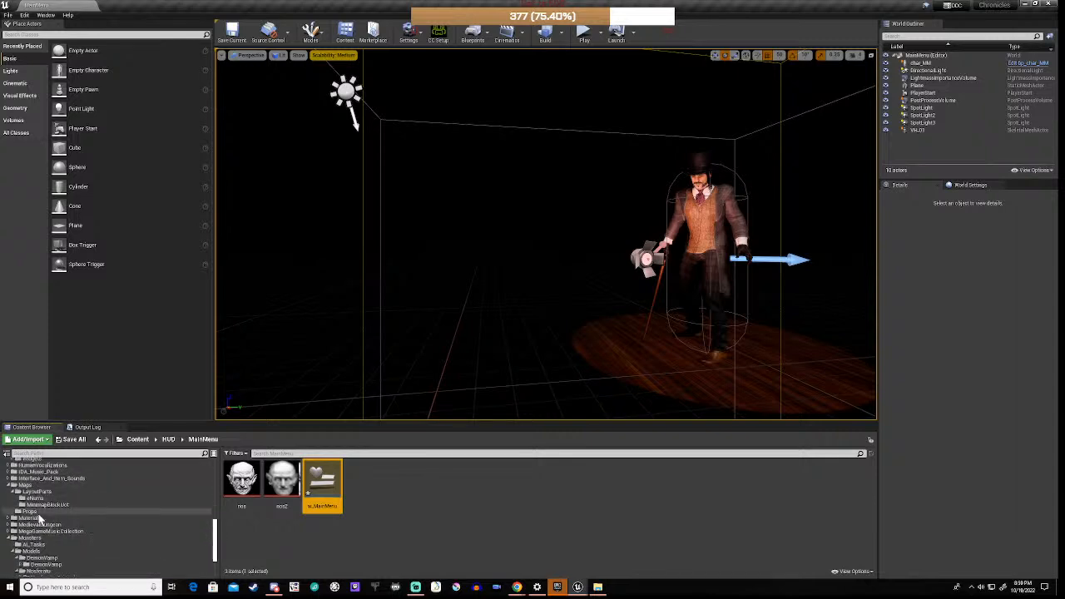
scroll(38, 517, down, 3)
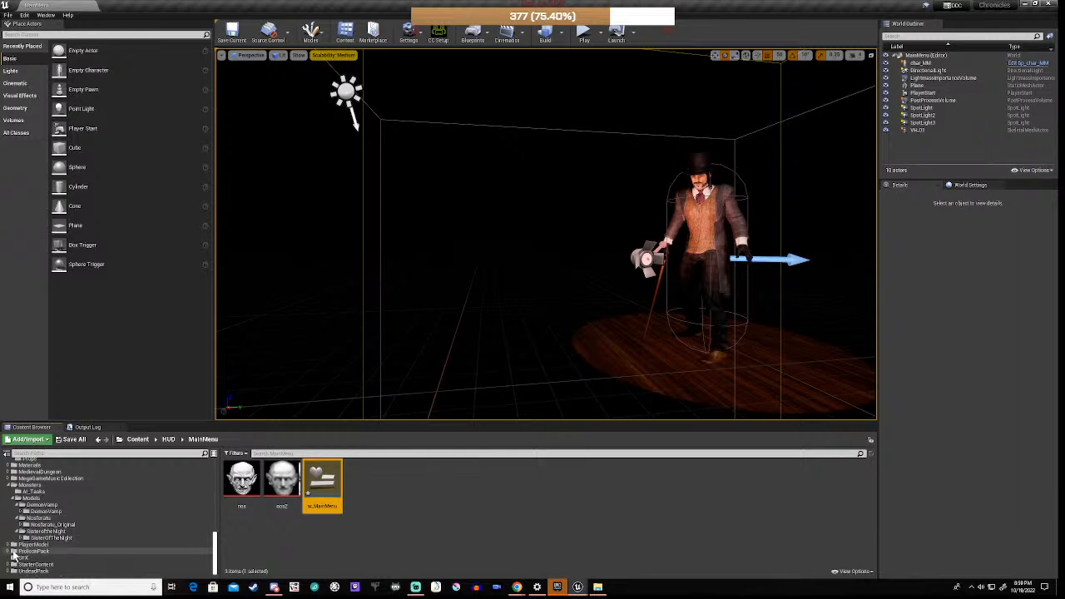
click(10, 545)
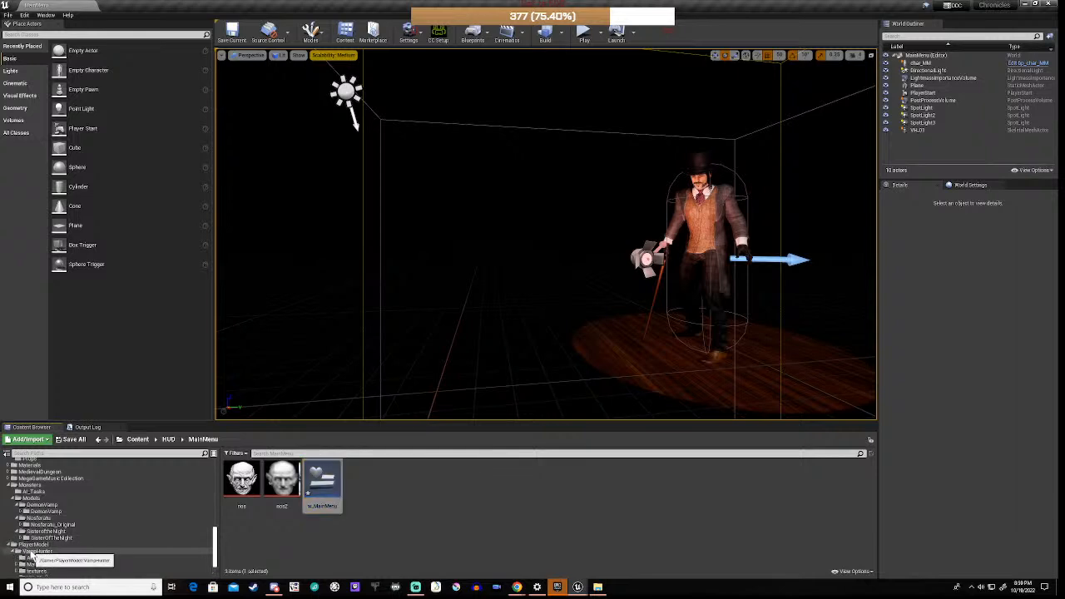
click(31, 551)
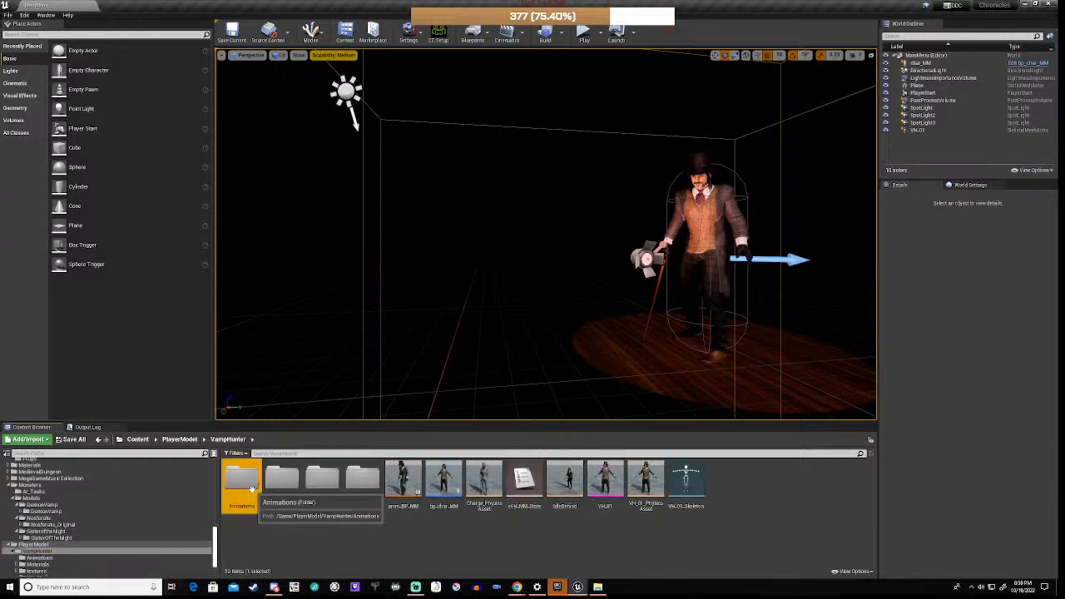
double_click(248, 485)
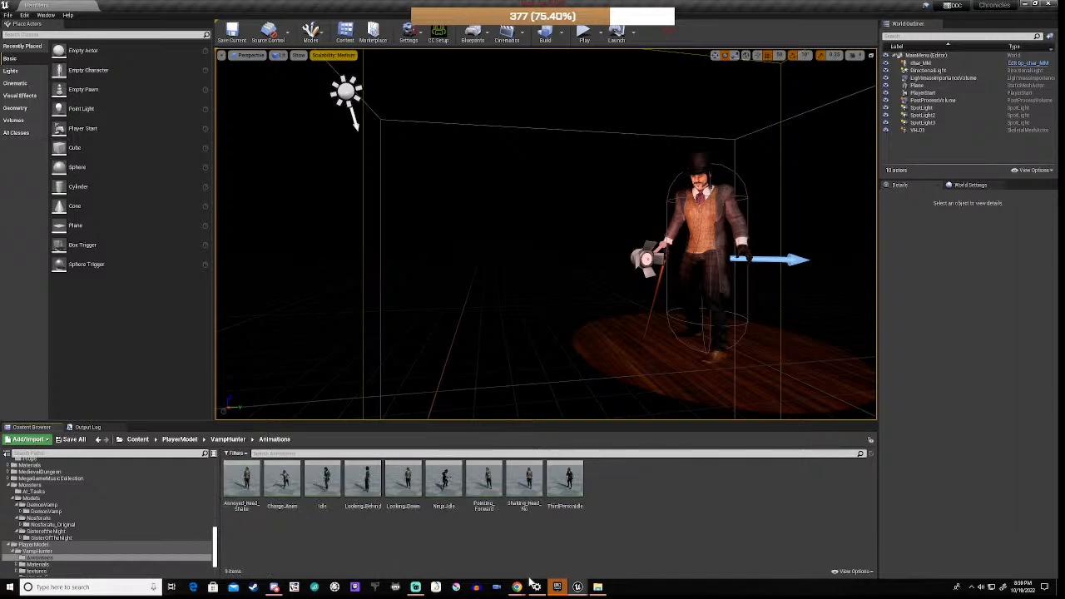
Step: Import the Clapping FBX into the Animations folder using the VR_01_Skeleton skeleton
mouse_move(599, 587)
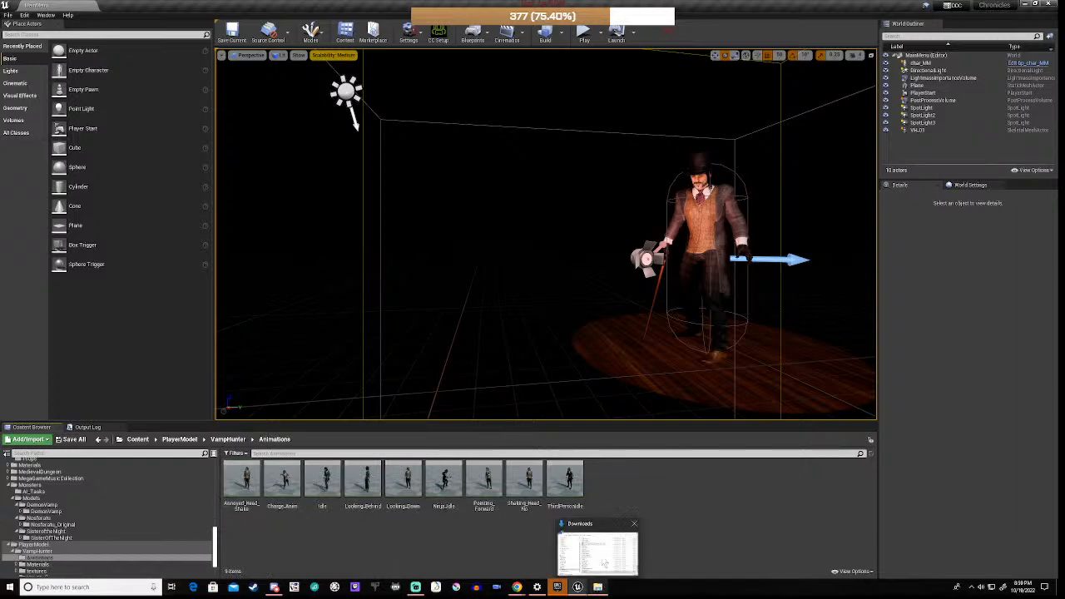
click(607, 533)
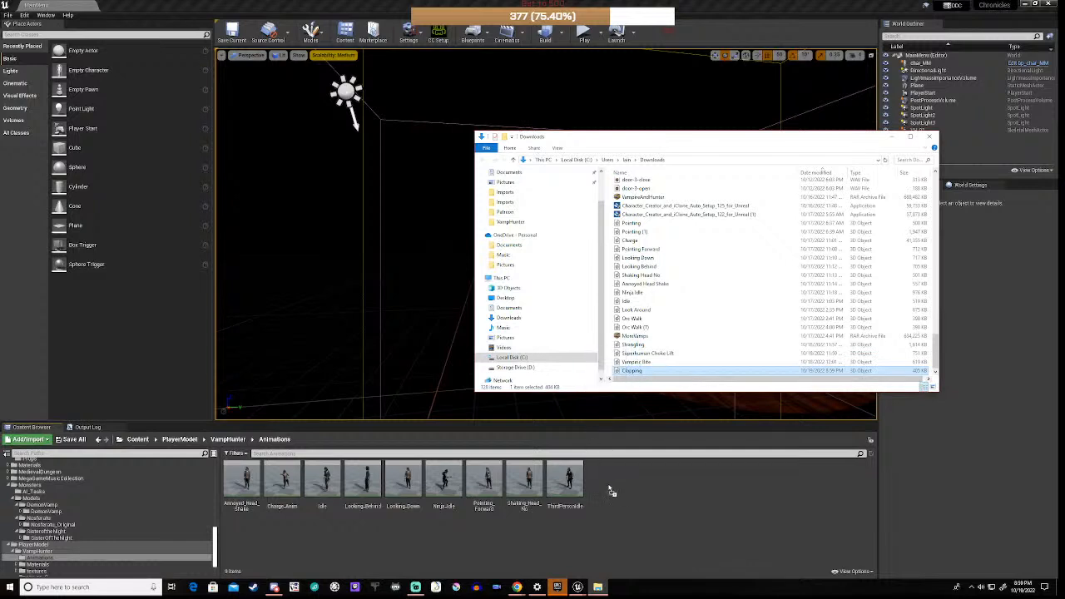
drag(630, 502, 630, 503)
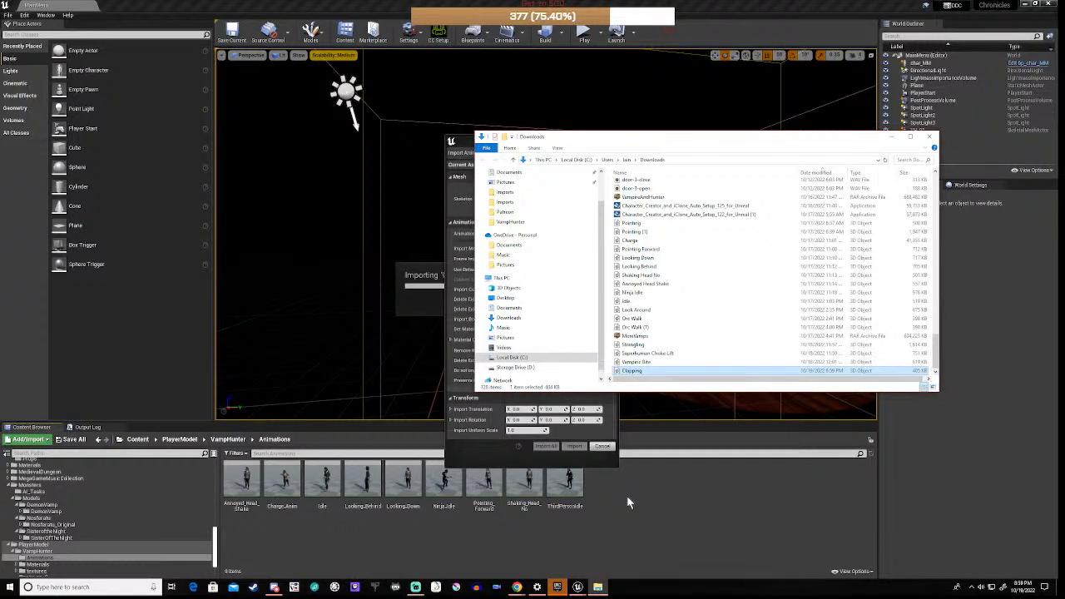
click(478, 464)
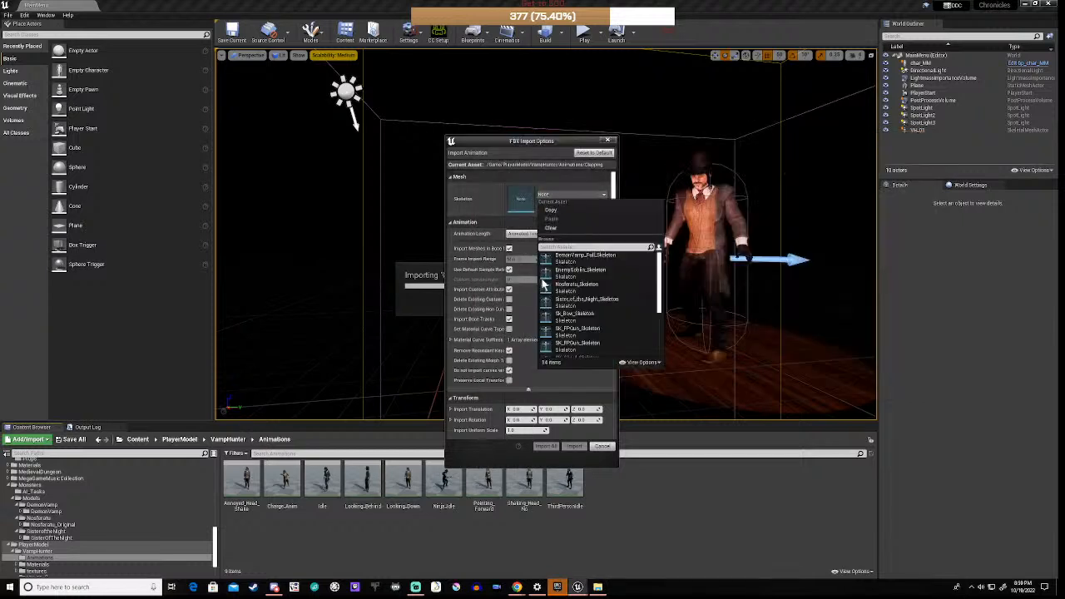
scroll(582, 316, down, 2)
scroll(582, 314, down, 2)
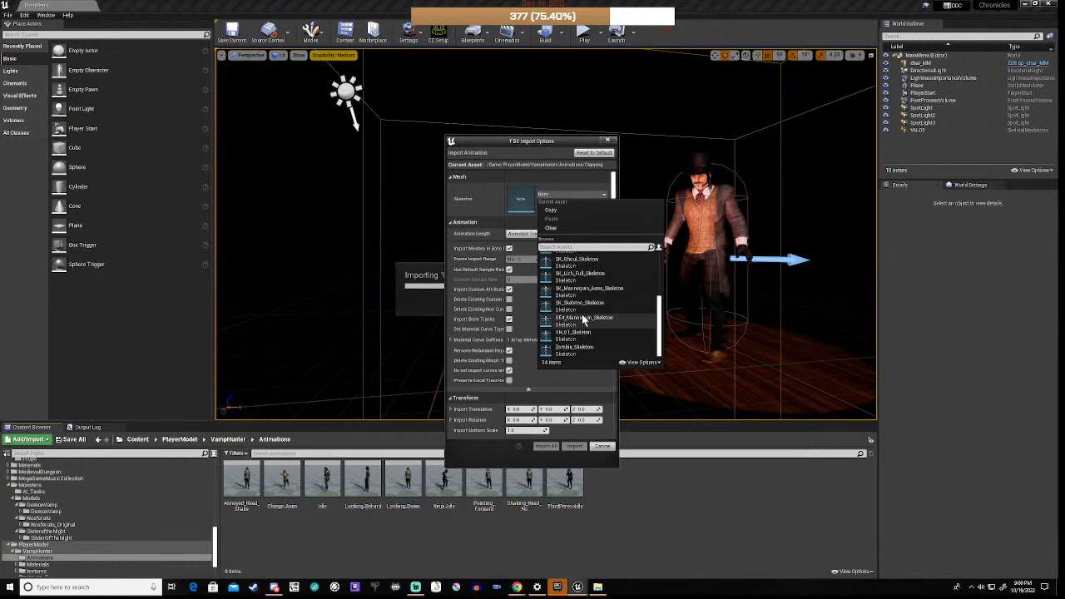
click(583, 349)
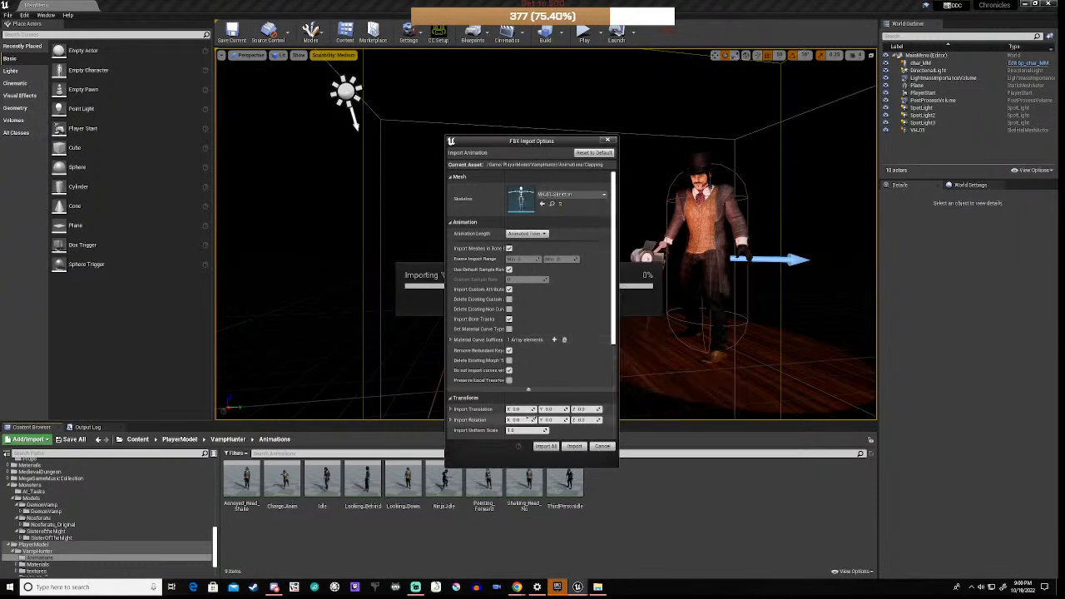
click(575, 447)
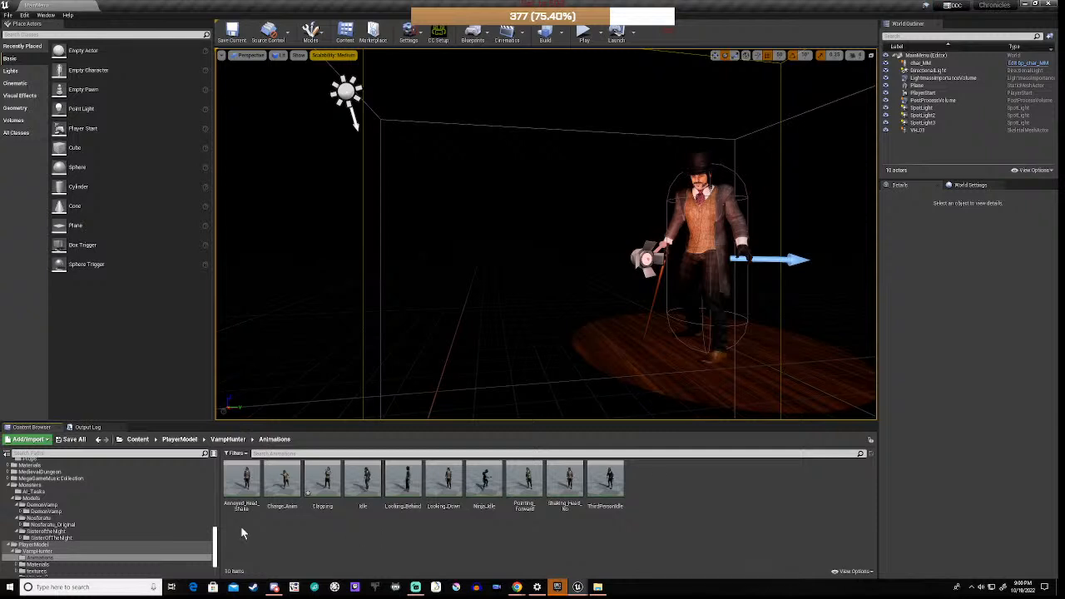
Step: Open anim_BP_MM from the VampHunter folder and select its currentState variable
click(37, 552)
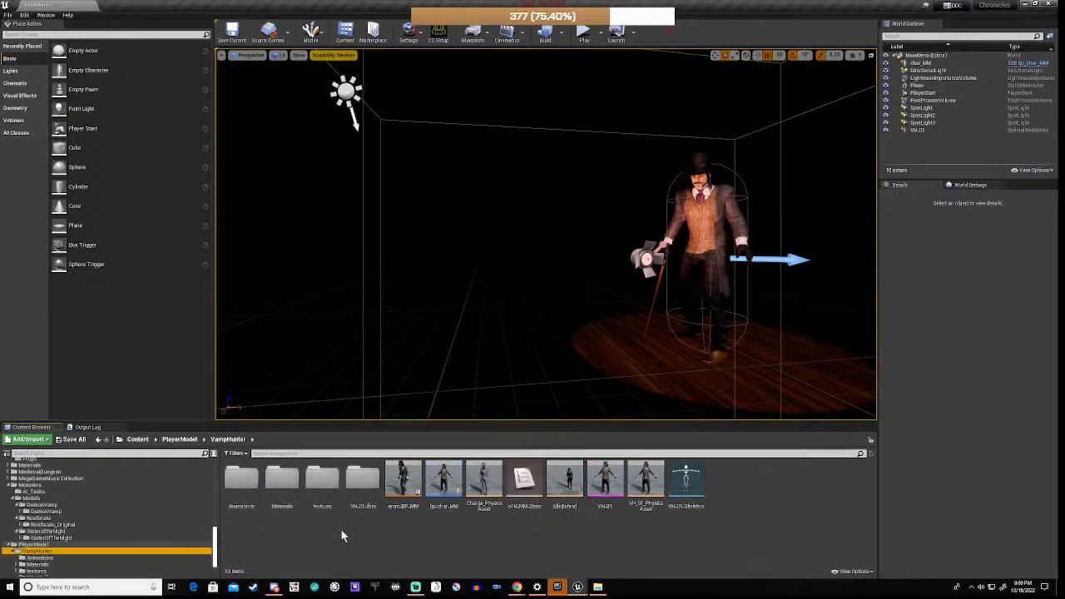
double_click(403, 481)
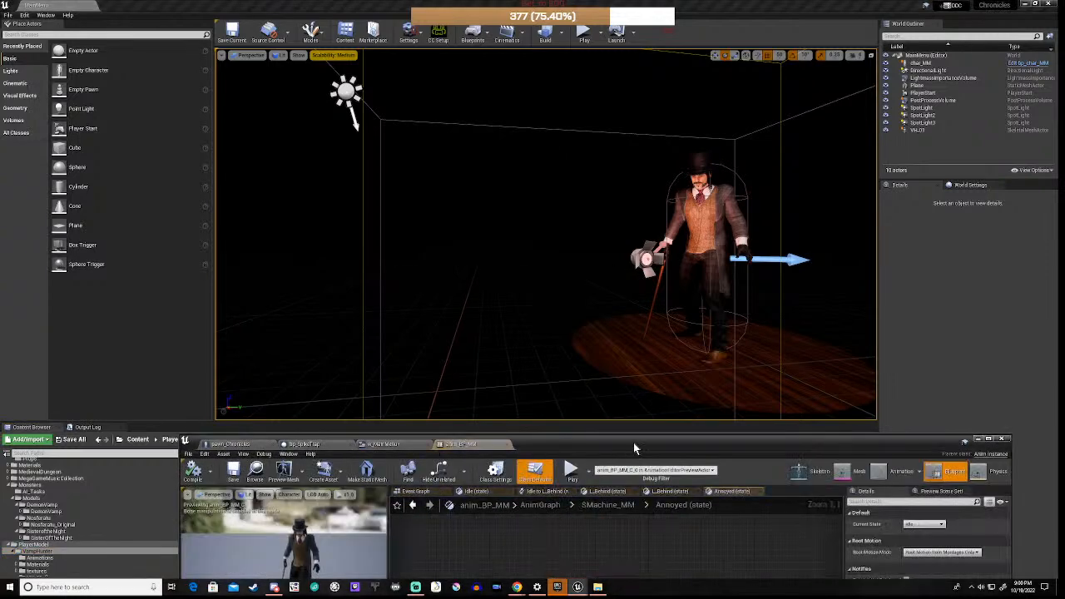
drag(633, 445, 648, 137)
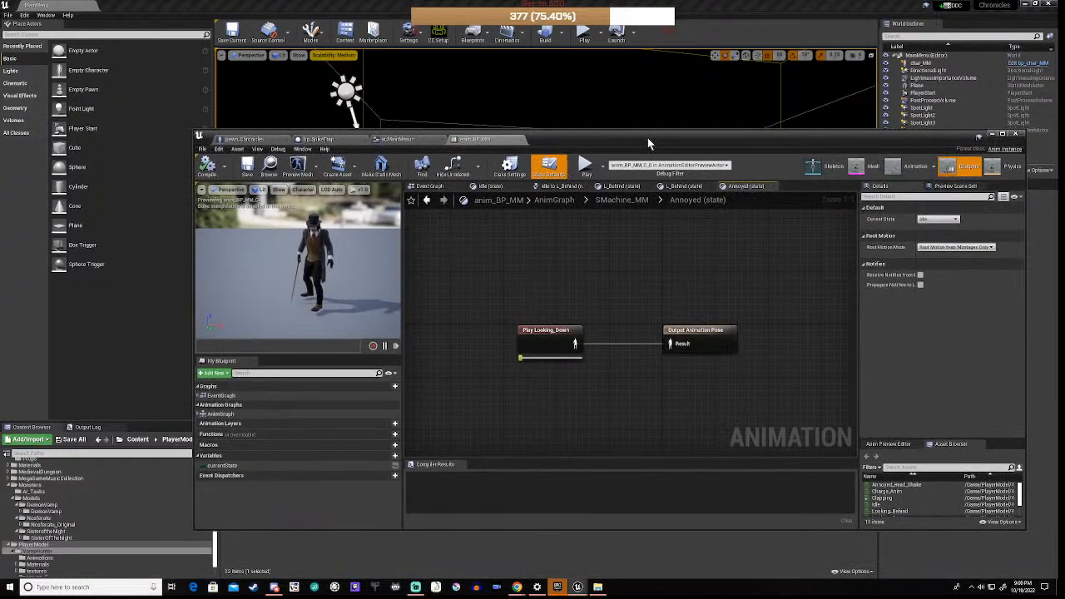
click(217, 467)
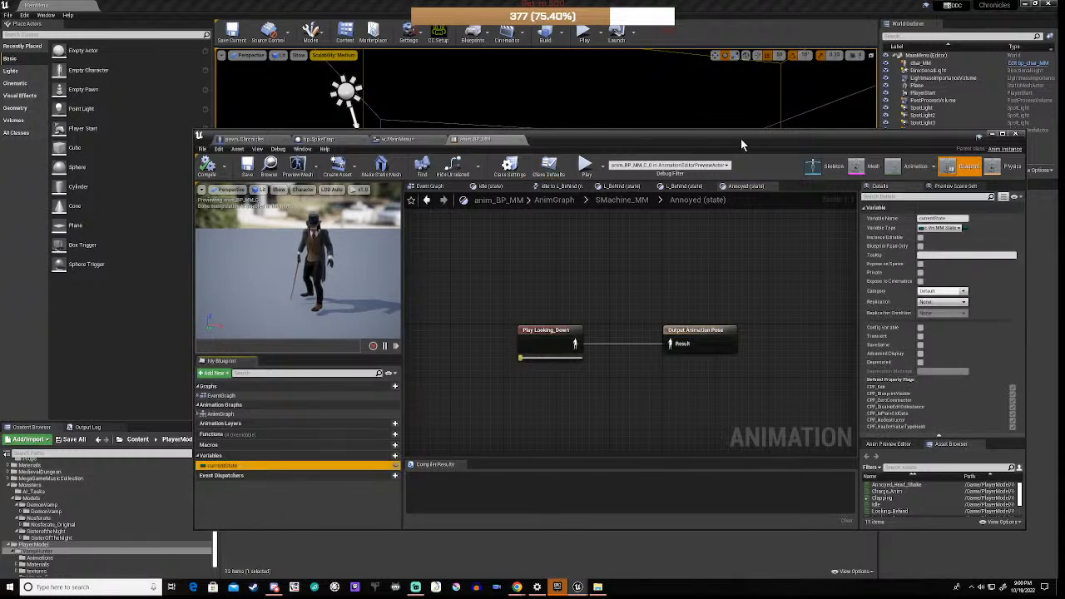
drag(741, 138, 727, 45)
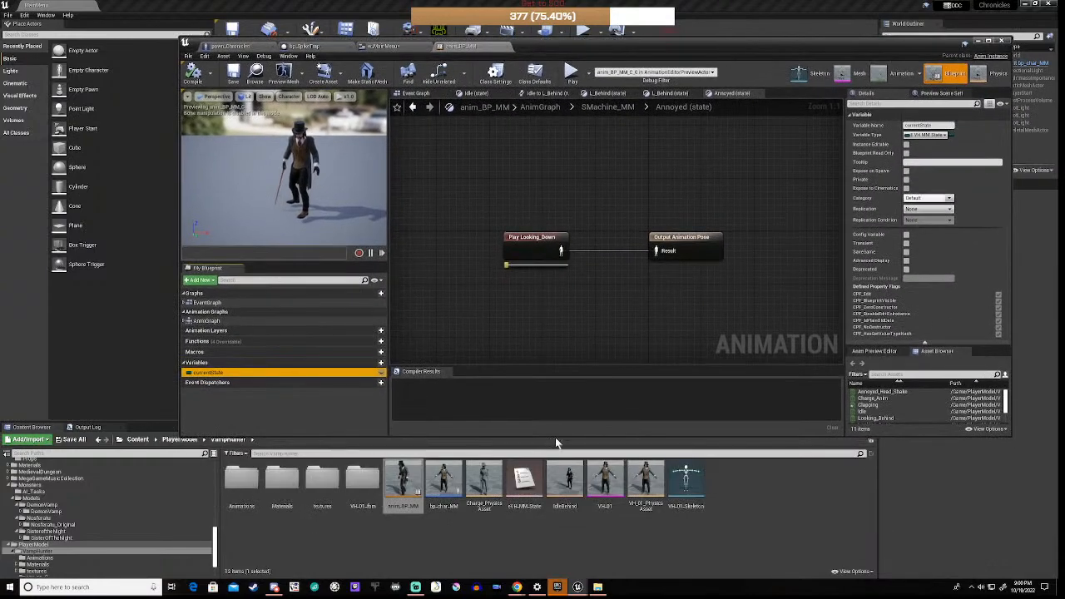
Step: Add a Clapping enumerator after Charge in eVH_MM_State and save the enum
double_click(523, 481)
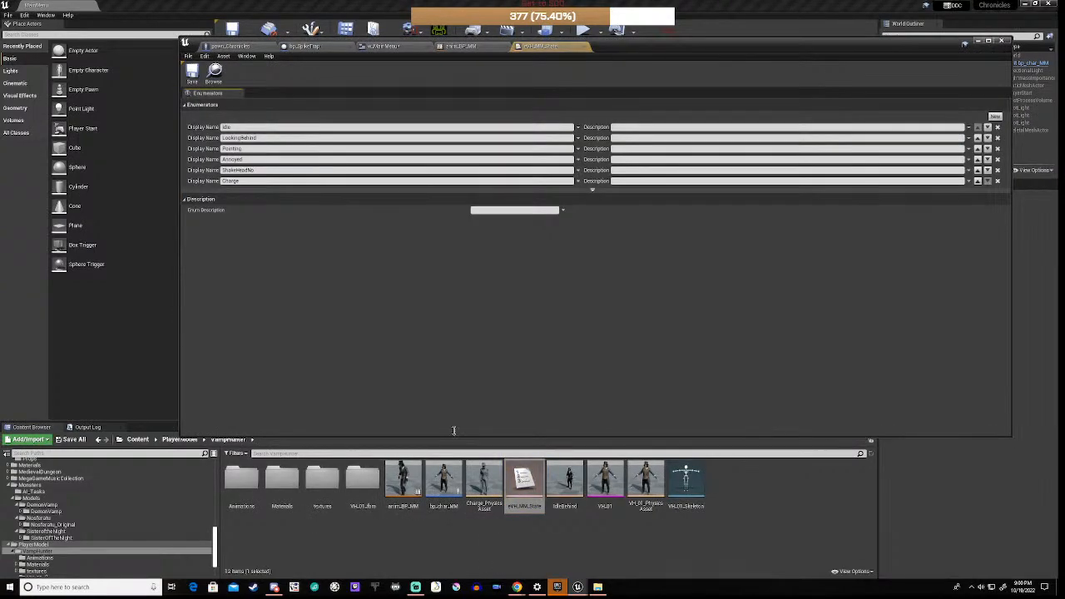
click(995, 117)
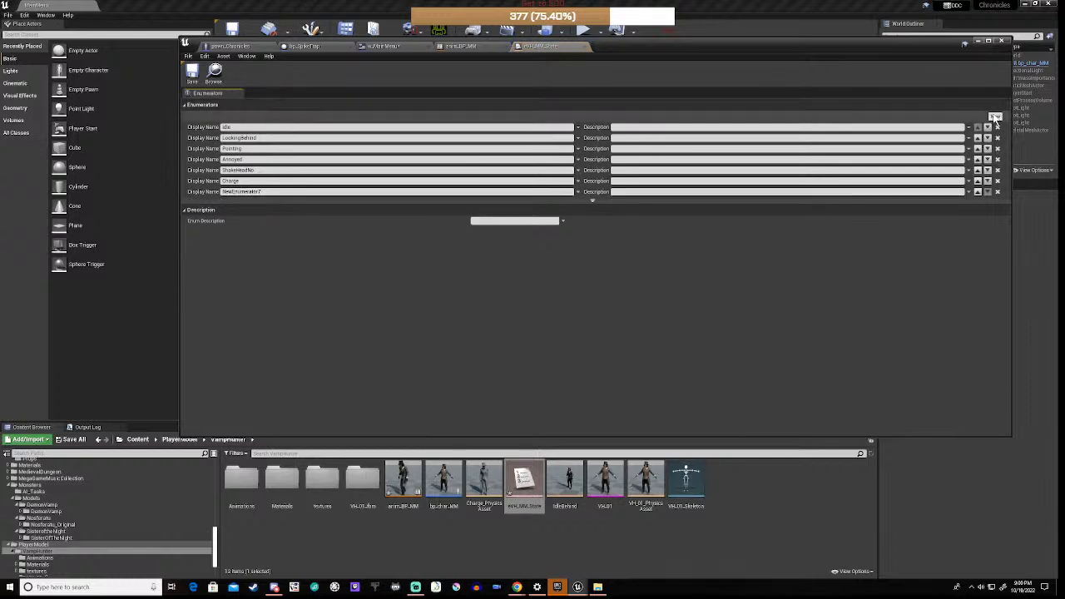
click(261, 191)
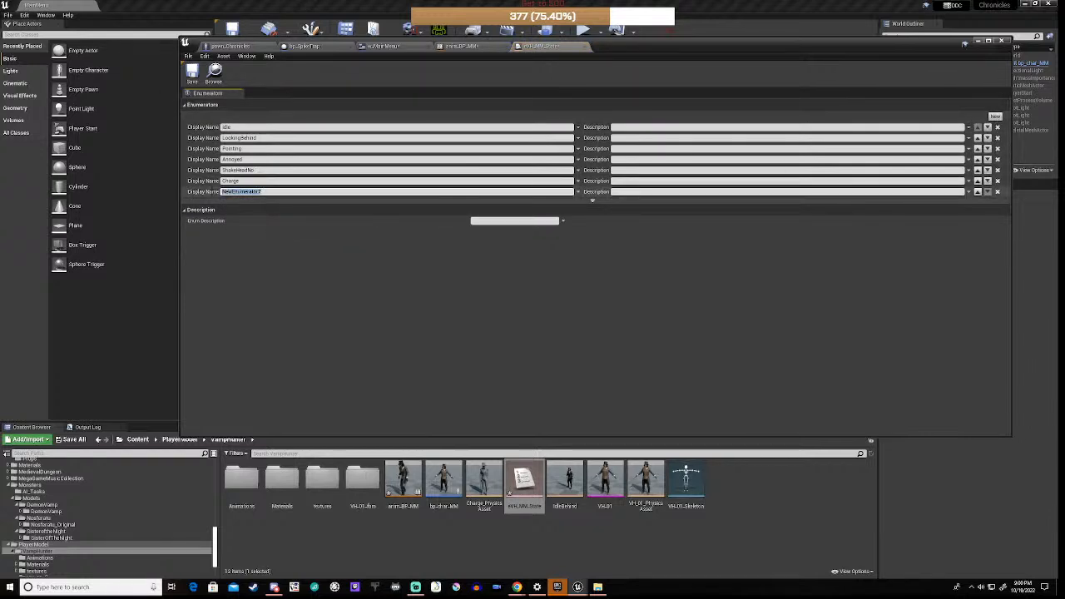
text(S)
click(196, 82)
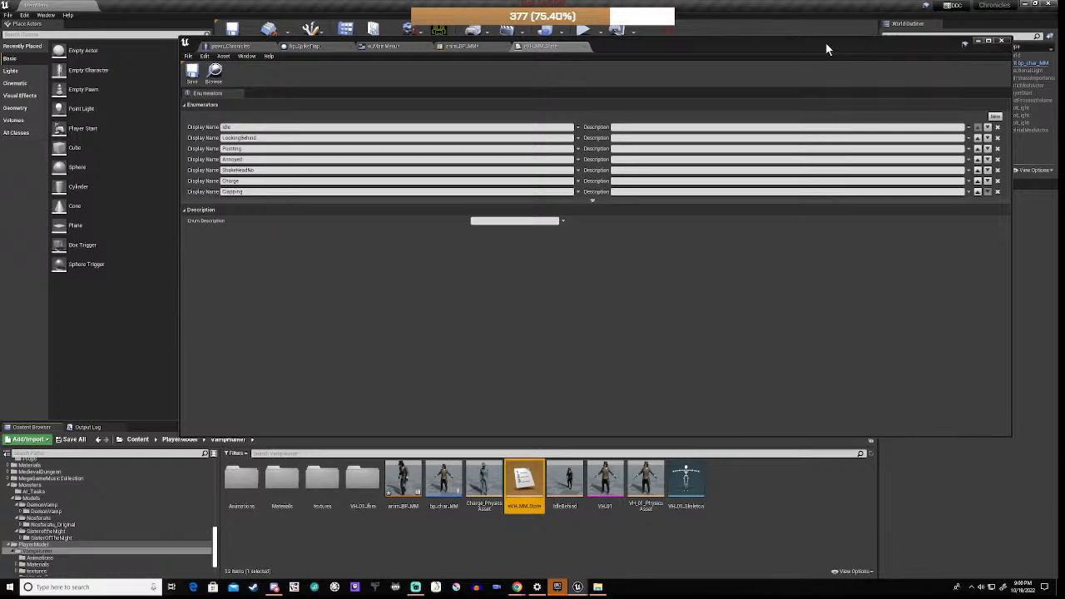
drag(826, 48, 806, 195)
Step: Open SMachine_MM from the AnimGraph and arrange the view with Entry moved left
click(446, 199)
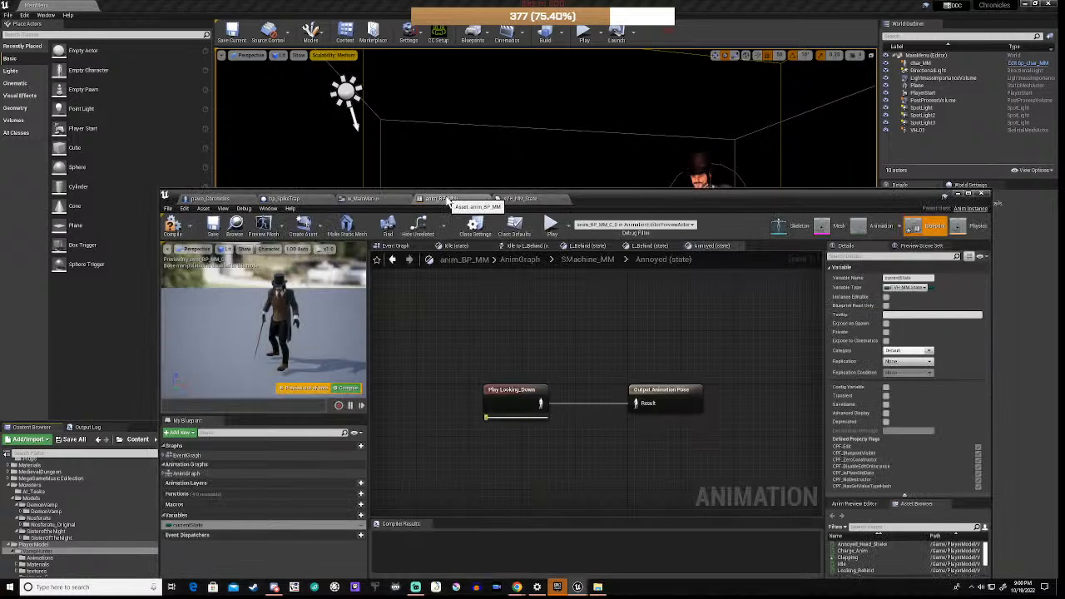
scroll(520, 354, down, 3)
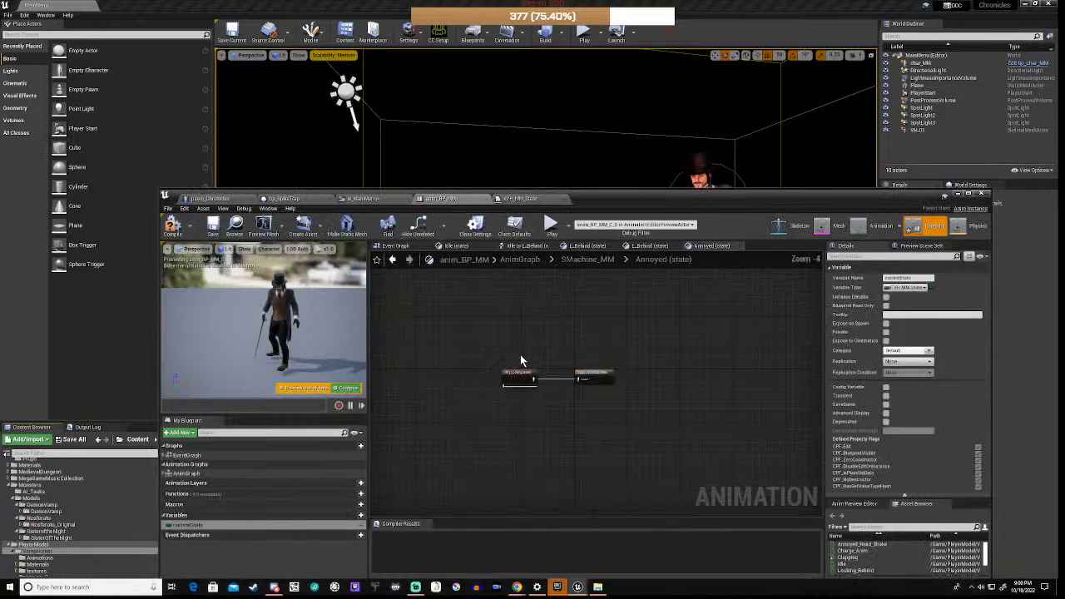
right_drag(507, 415, 546, 402)
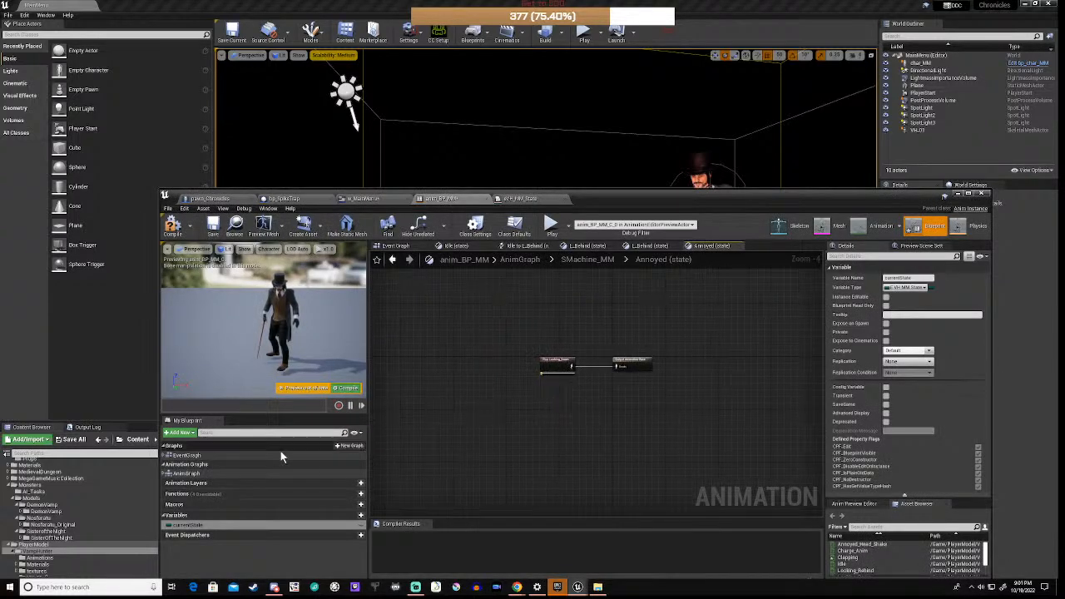
click(165, 473)
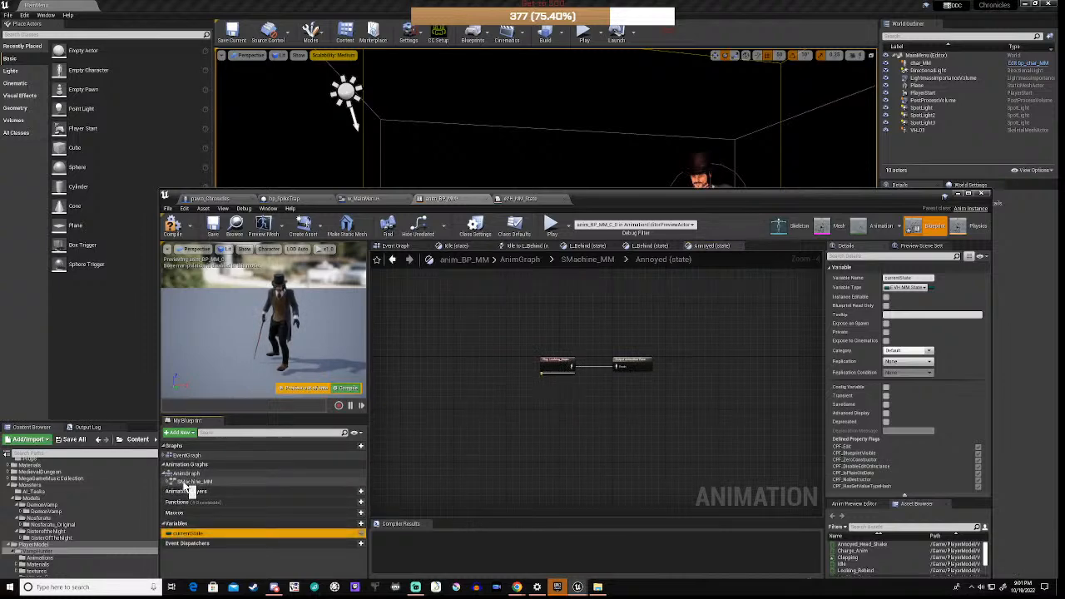
click(191, 483)
double_click(190, 484)
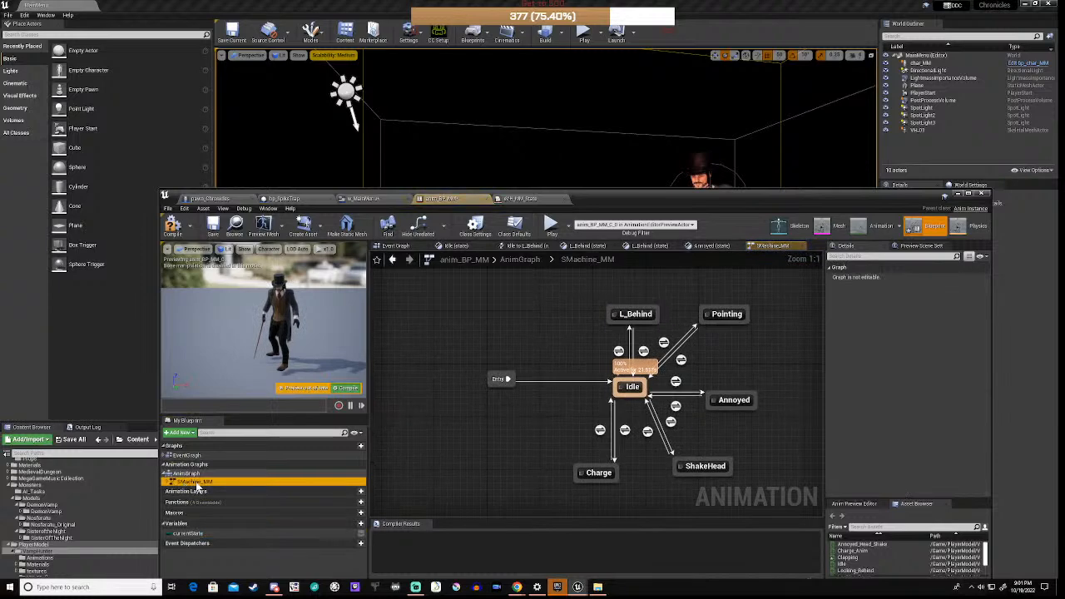
right_drag(492, 429, 477, 388)
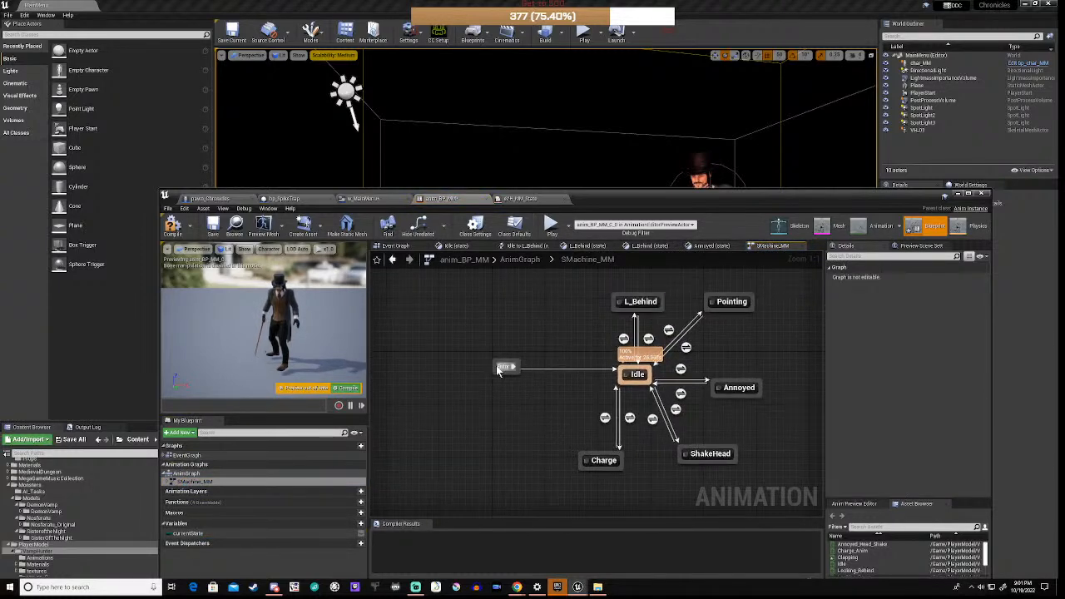
drag(496, 372, 414, 374)
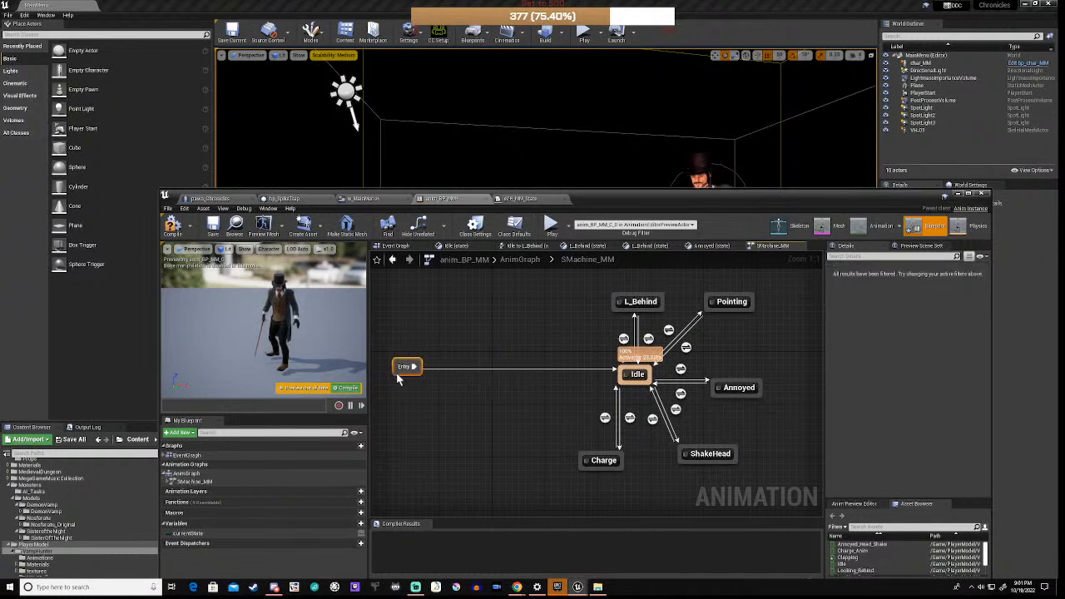
right_drag(485, 405, 522, 416)
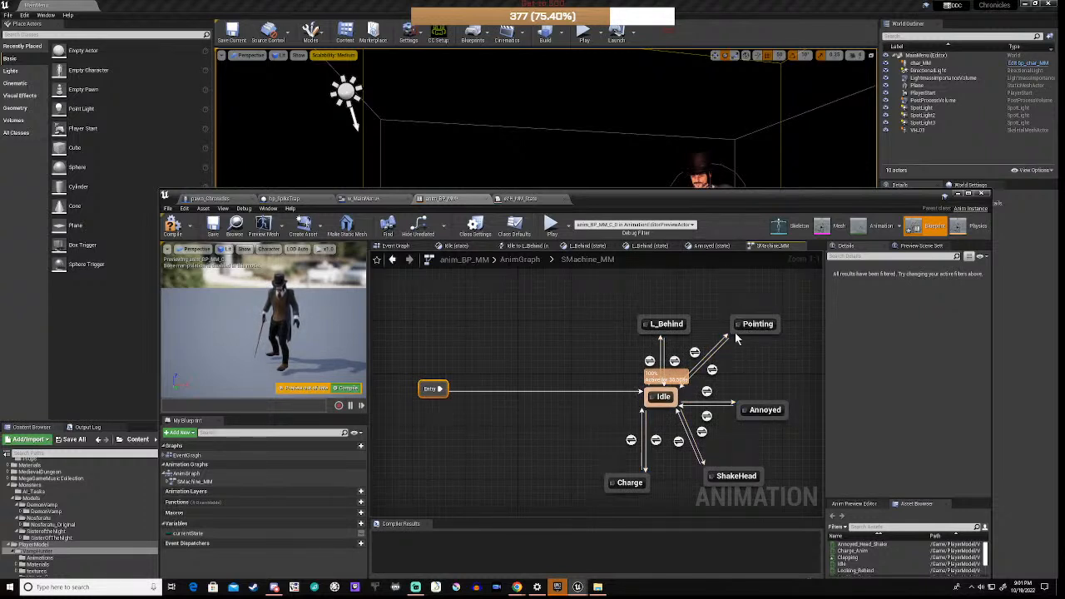
right_drag(539, 416, 573, 413)
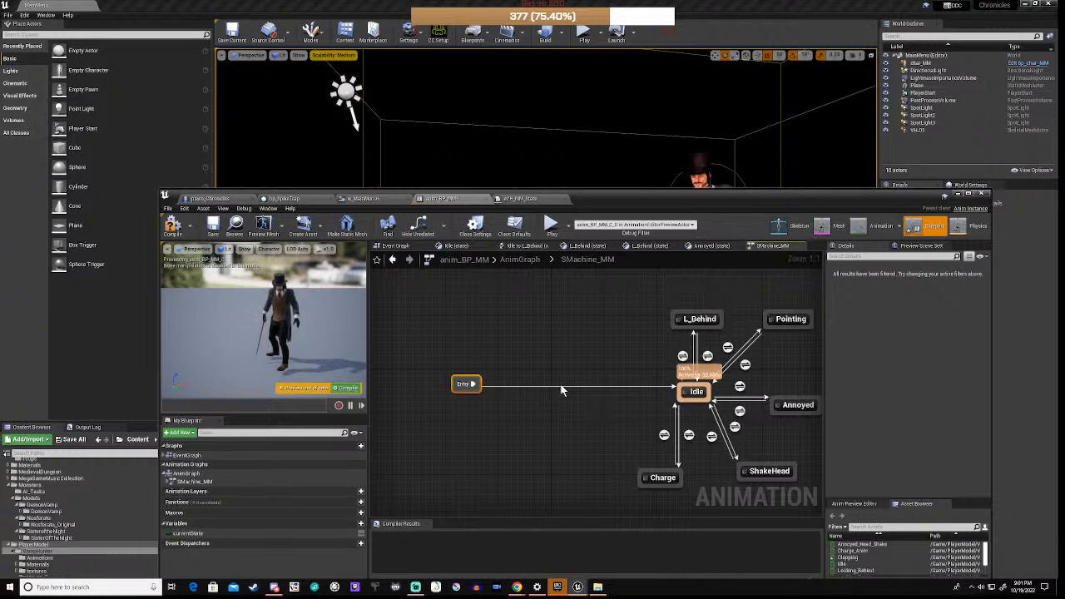
Step: Add a Clapping state beside Idle with a transition from Idle to Clapping
right_click(600, 338)
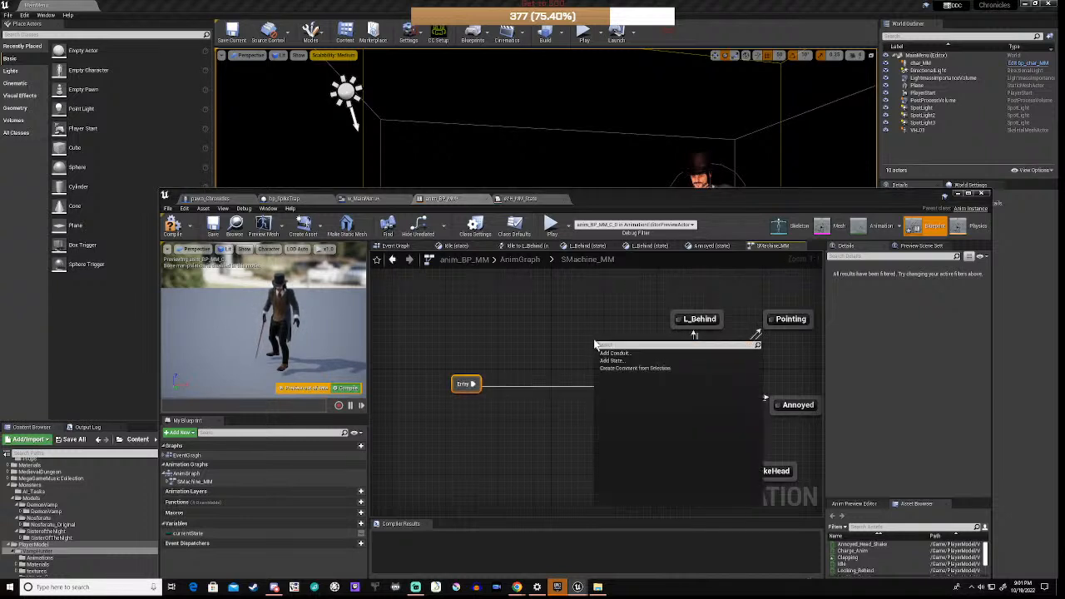
click(610, 370)
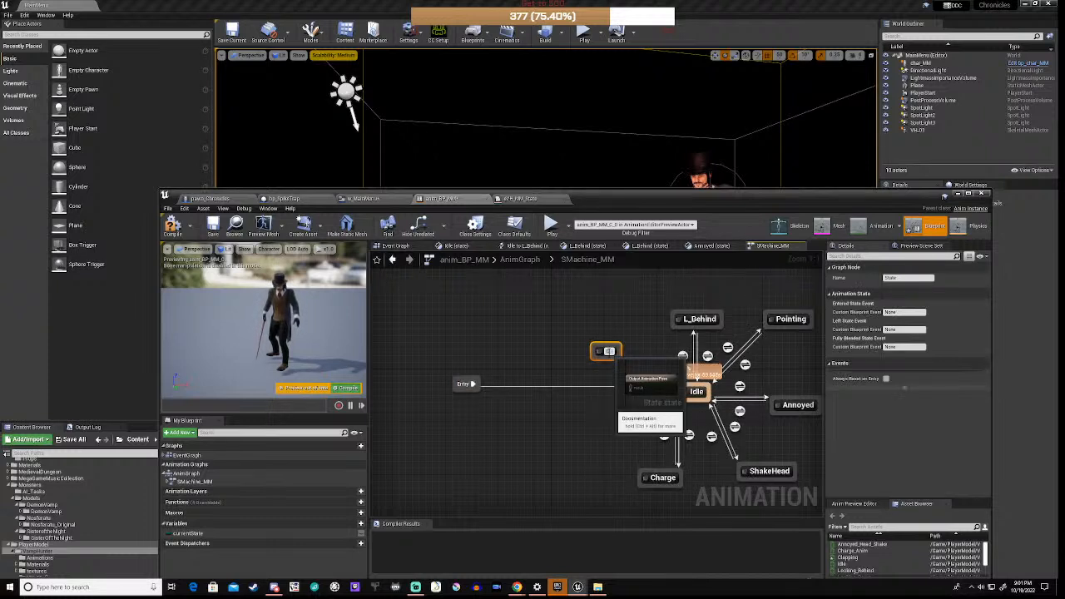
text(Clapping)
key(Return)
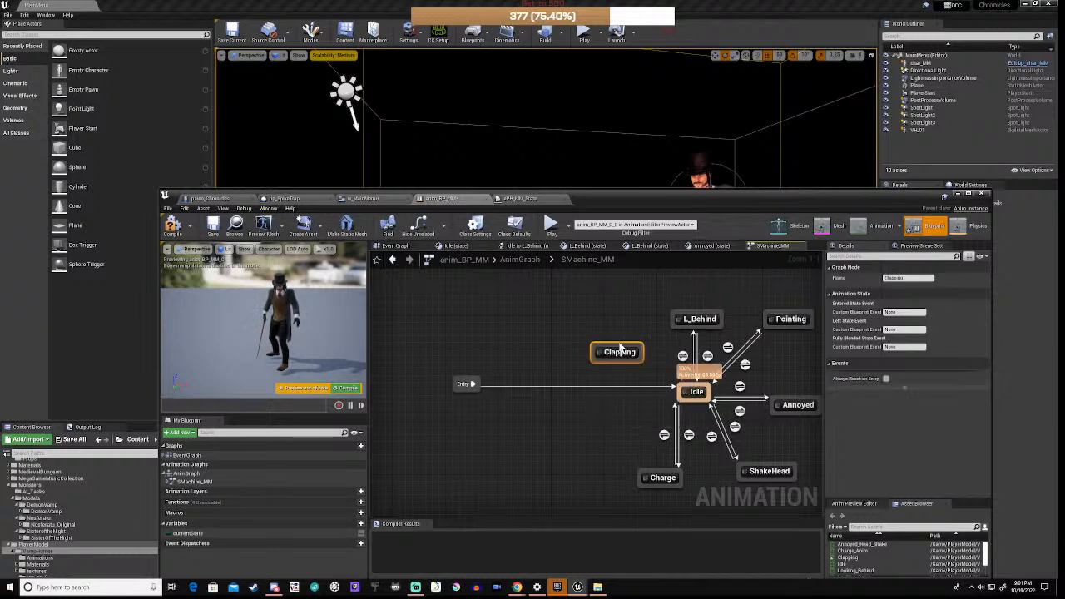
drag(625, 346, 617, 346)
click(524, 380)
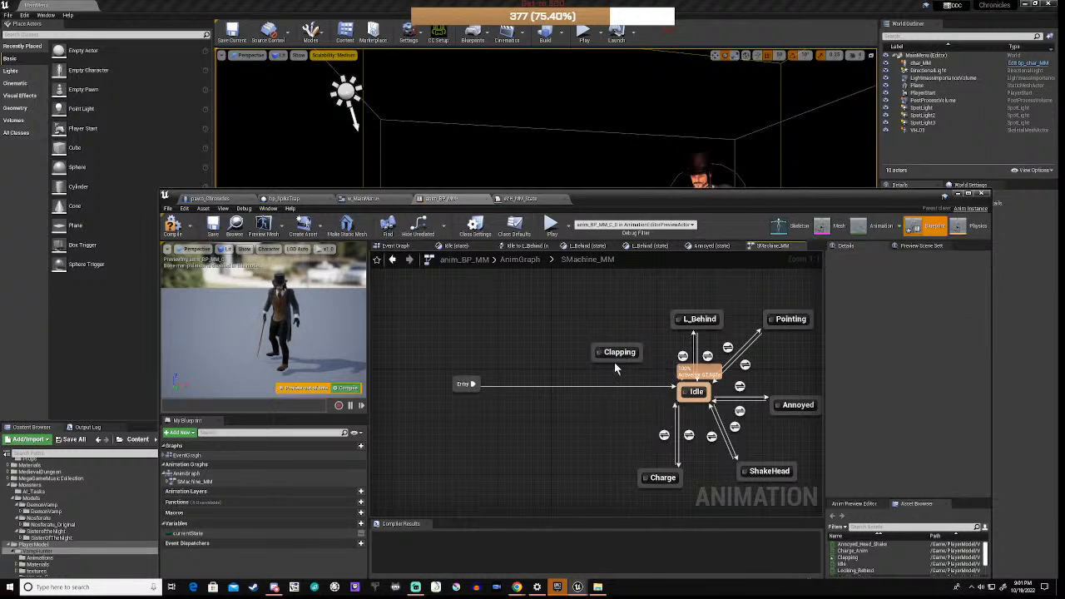
drag(619, 360, 607, 325)
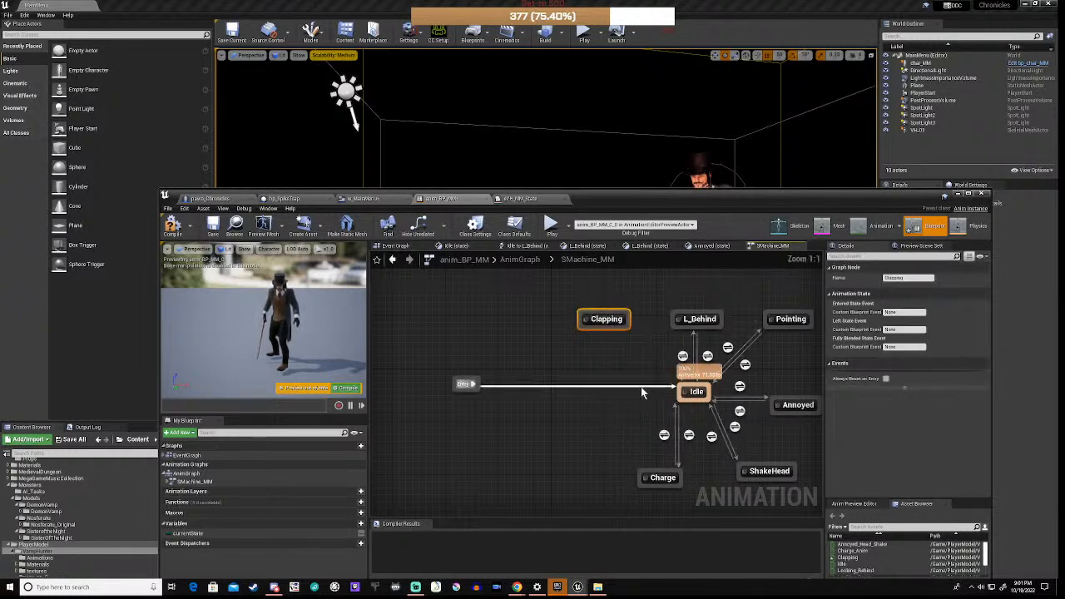
mouse_move(680, 391)
mouse_down()
mouse_move(624, 331)
mouse_move(684, 391)
mouse_up()
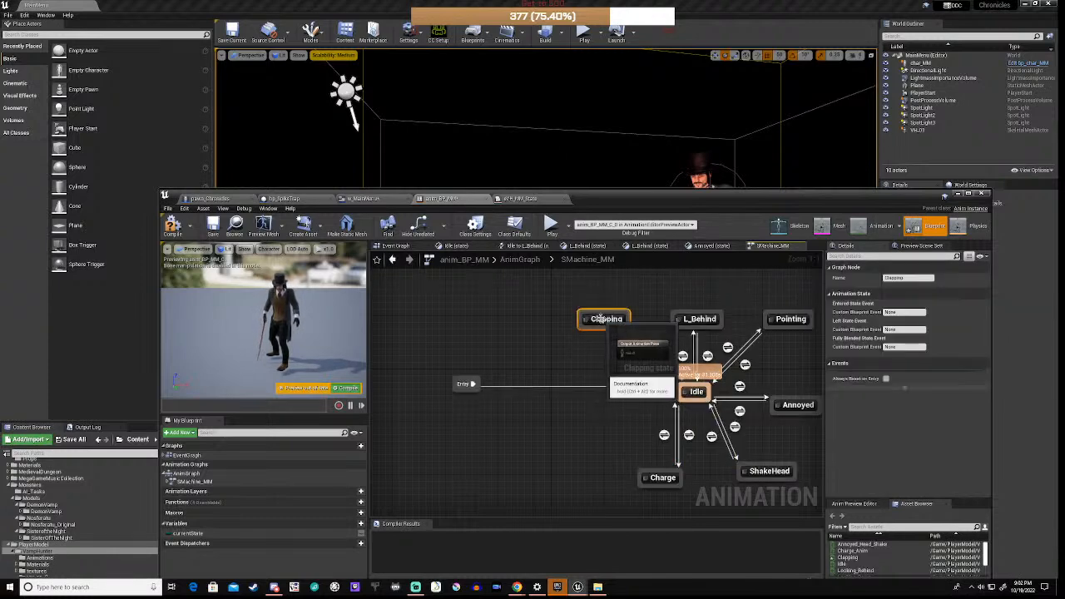
Step: Make the Clapping state play the Clapping animation into the output pose
double_click(603, 323)
right_drag(569, 396, 587, 378)
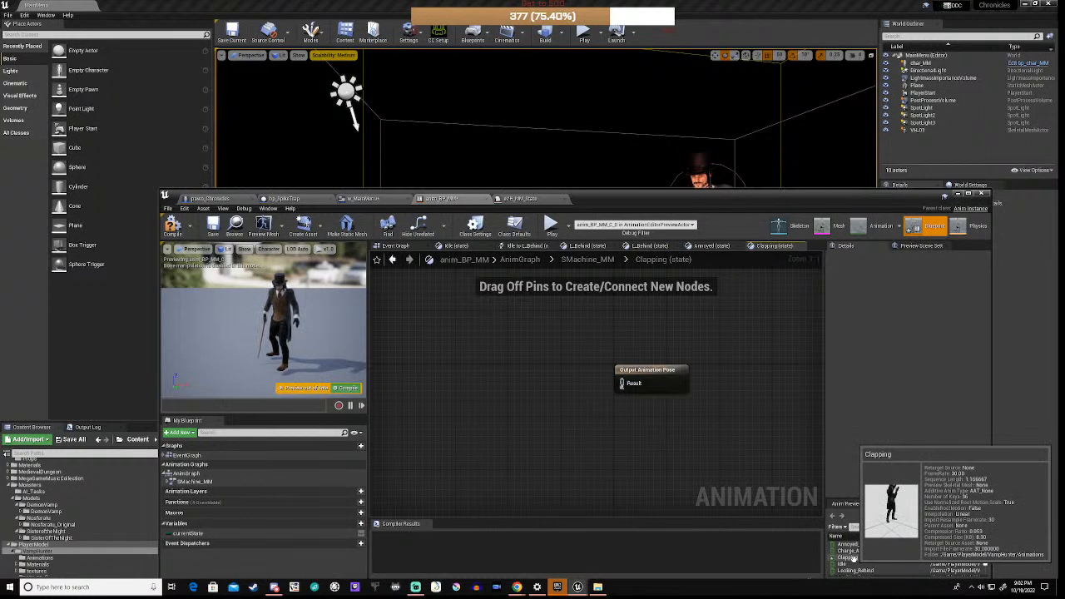
drag(853, 559, 620, 388)
click(543, 423)
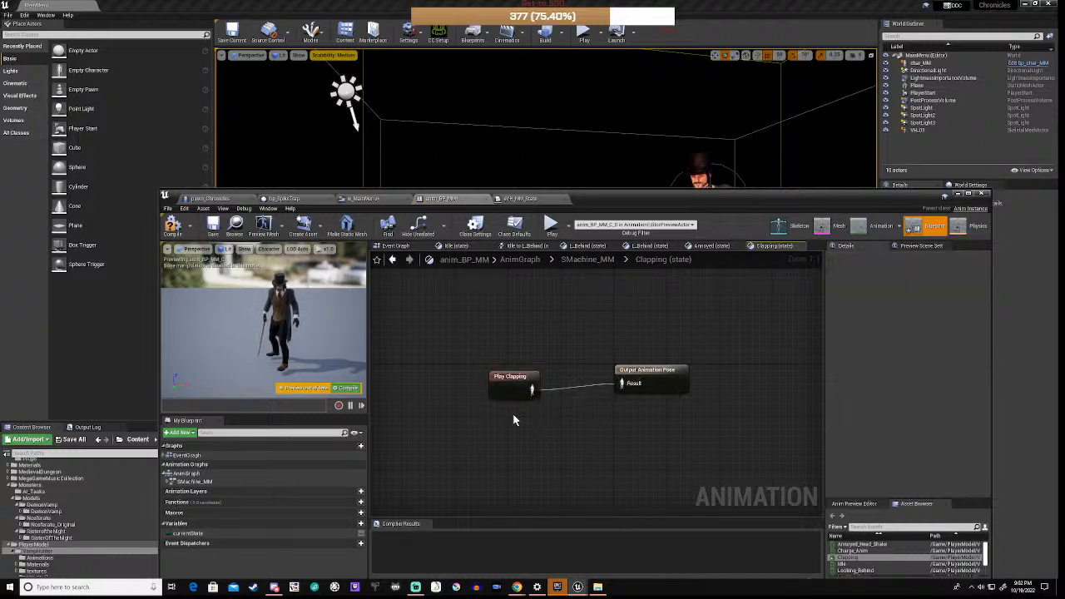
click(502, 377)
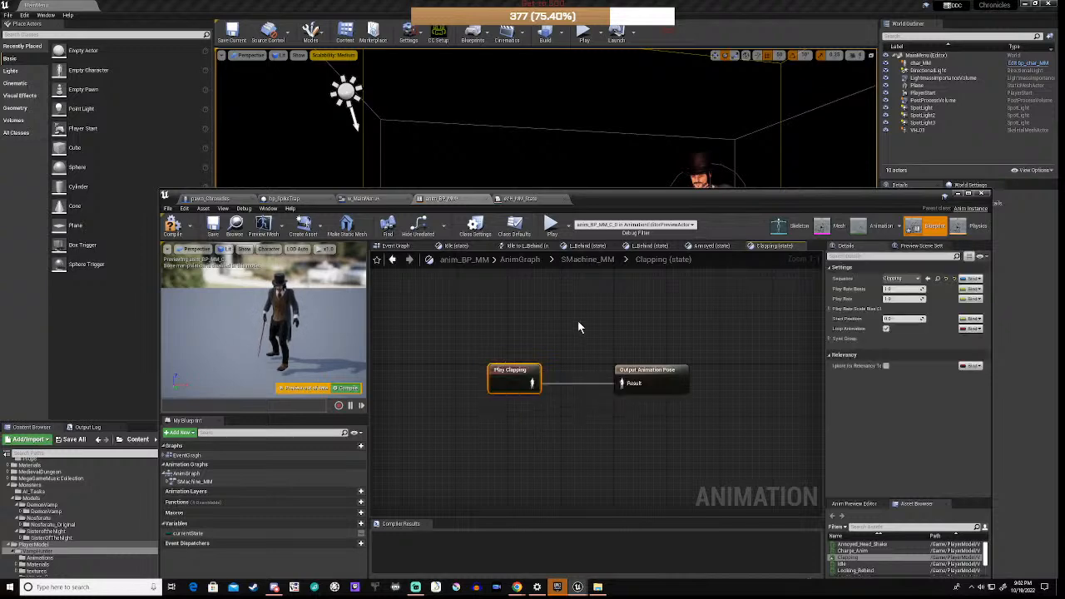
Step: Open the Idle-to-Clapping transition rule graph from SMachine_MM
click(585, 260)
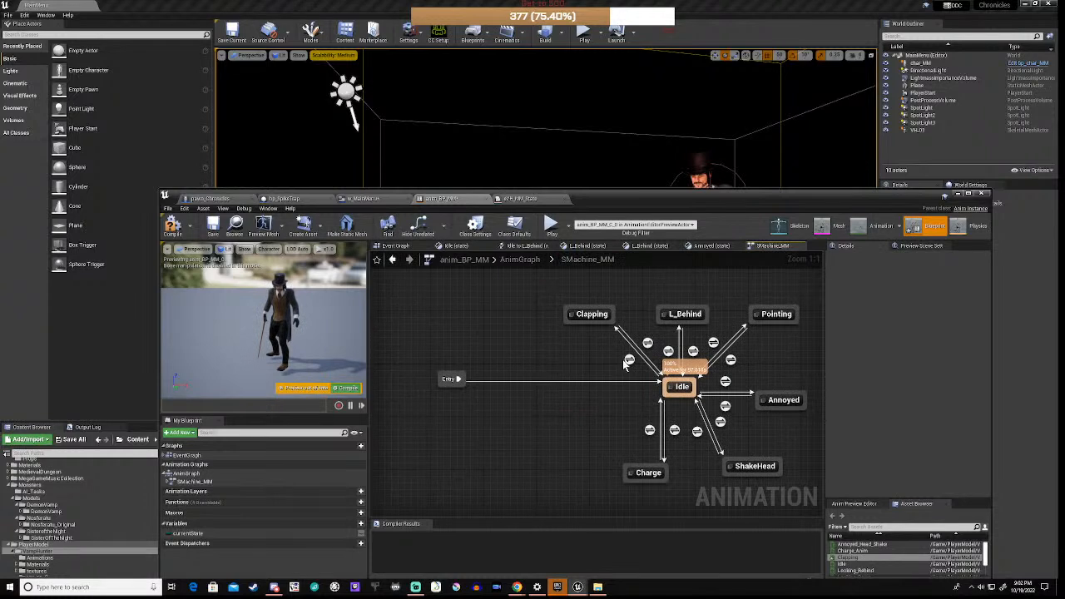
double_click(628, 361)
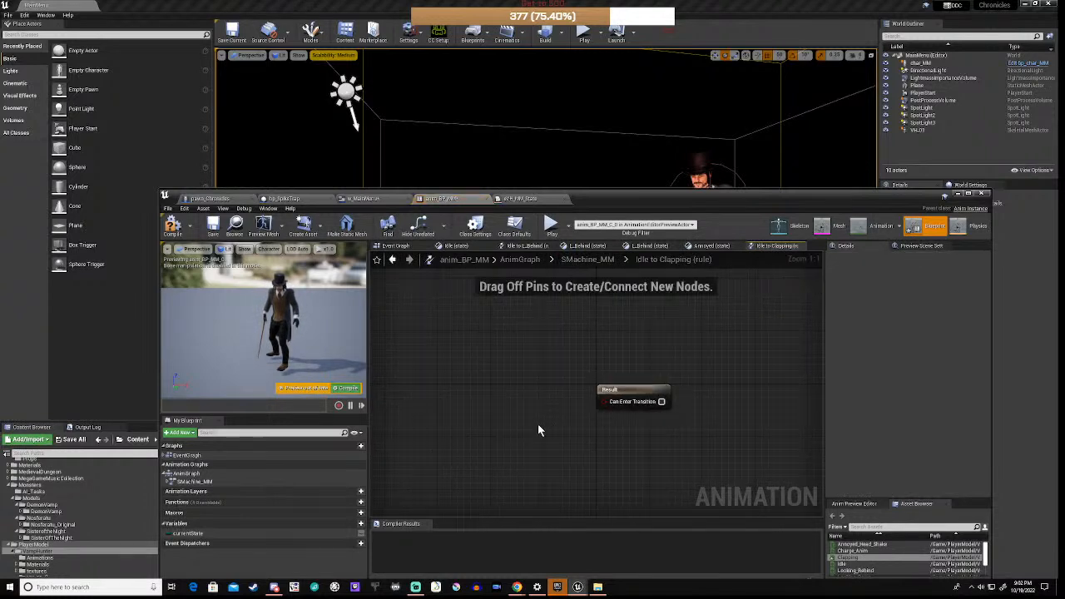
right_drag(539, 425, 652, 410)
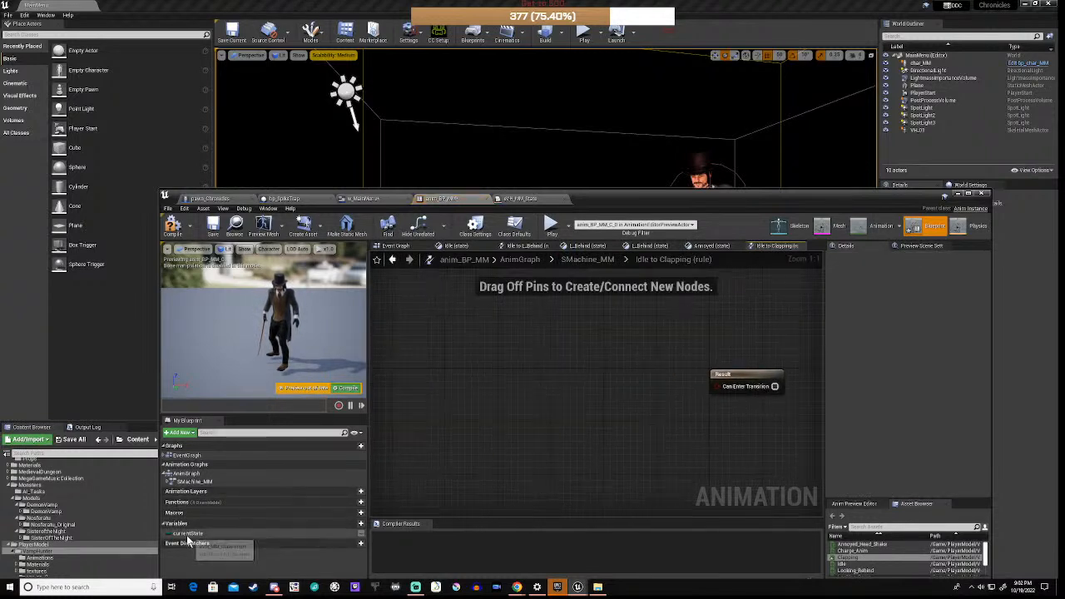
Step: Make the Idle-to-Clapping rule require Current State equal to Clapping
drag(188, 533, 490, 384)
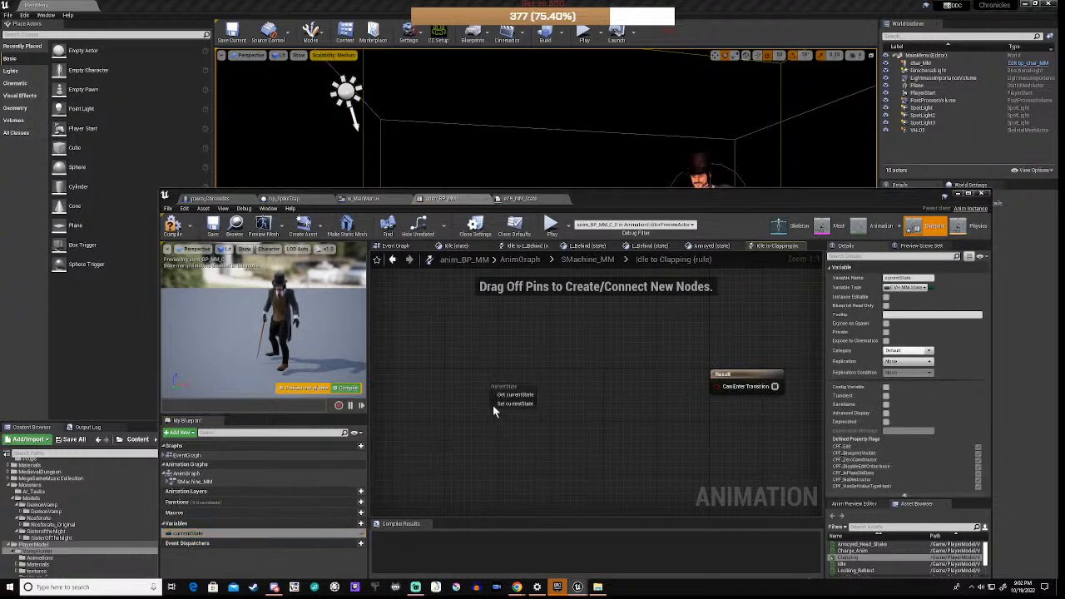
click(523, 395)
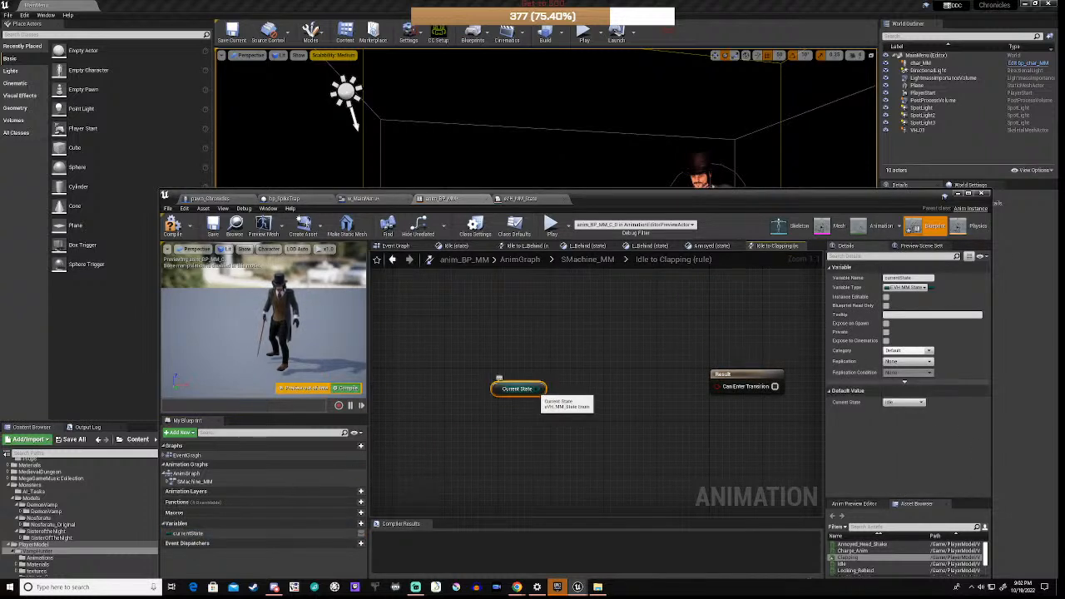
drag(544, 388, 584, 382)
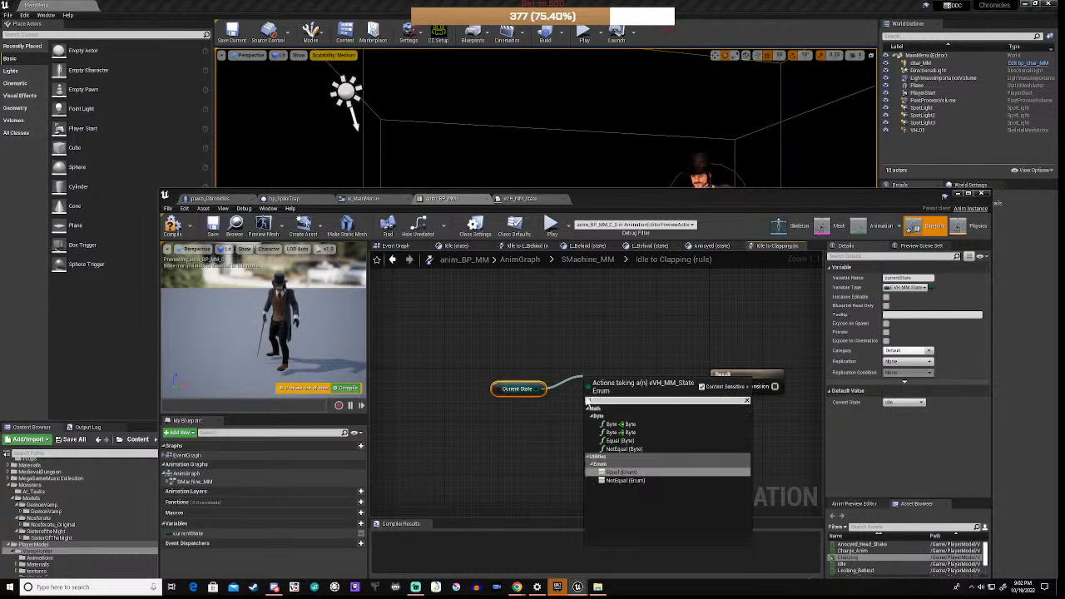
click(613, 478)
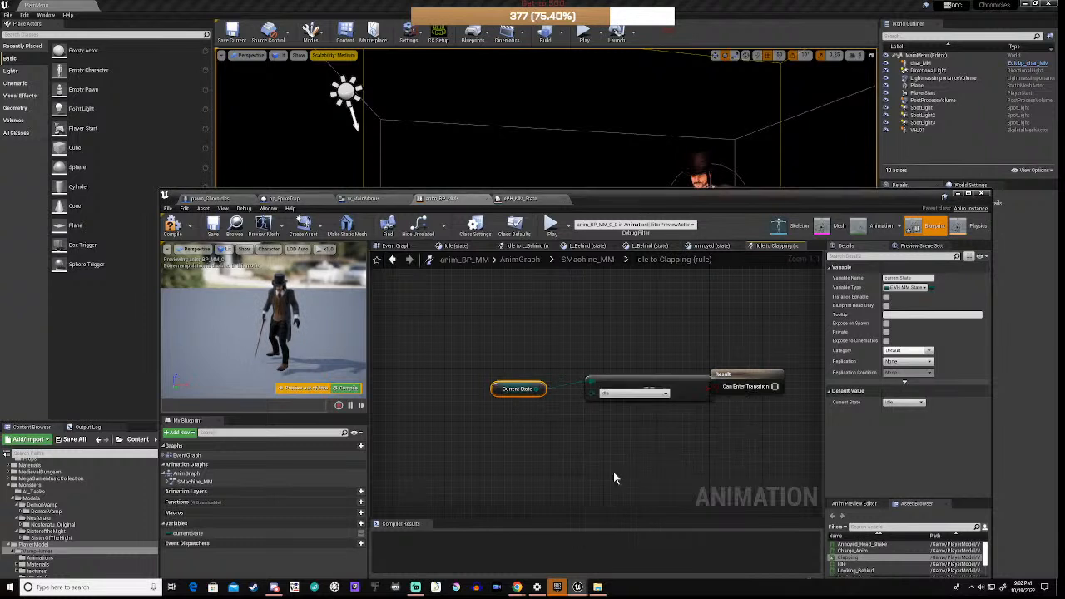
click(620, 396)
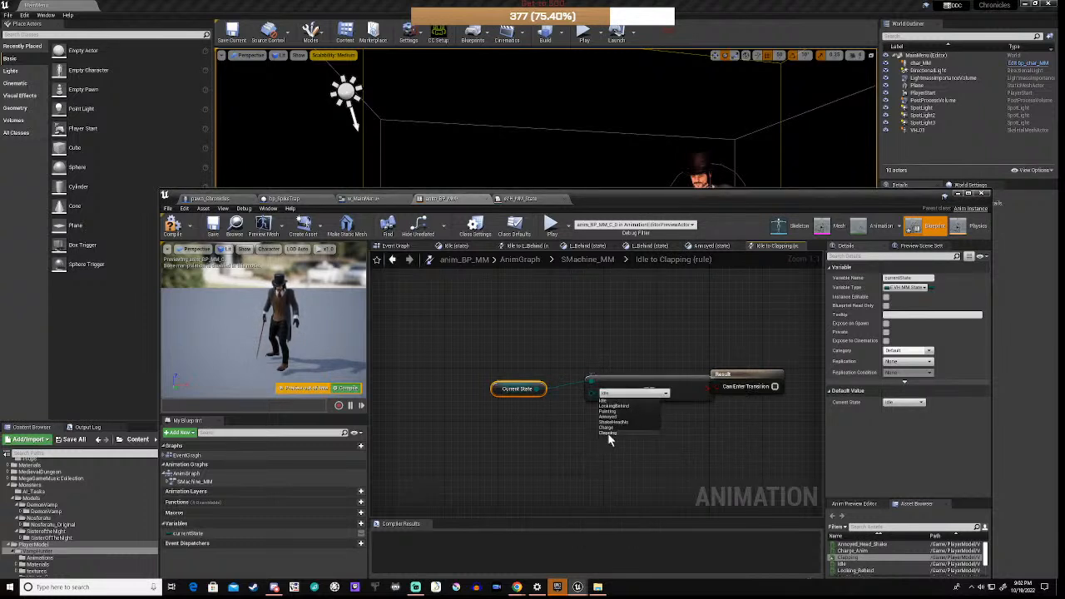
click(608, 433)
click(616, 386)
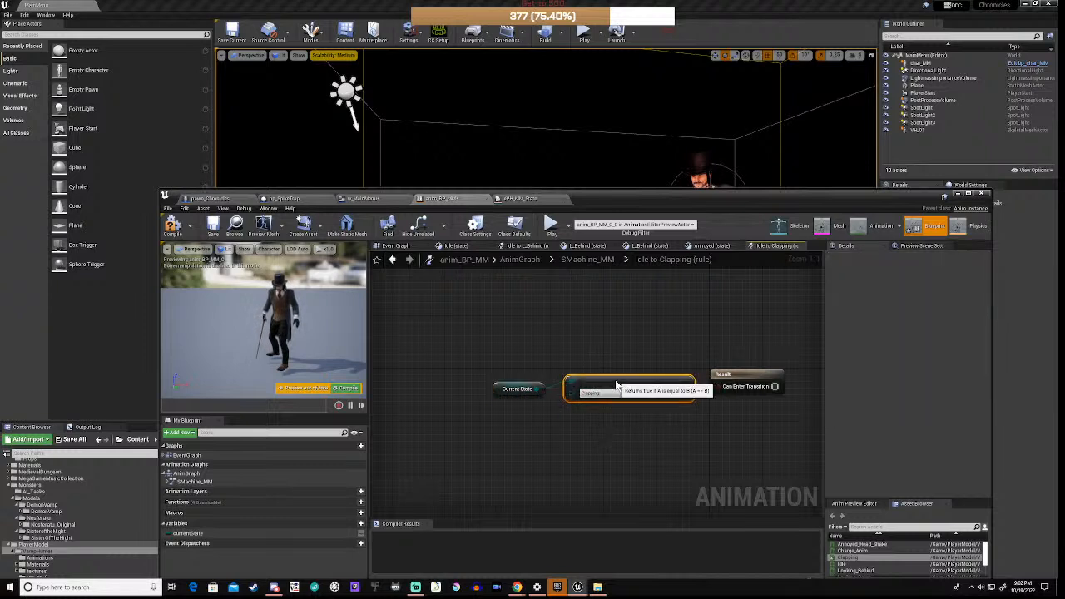
drag(686, 389, 721, 386)
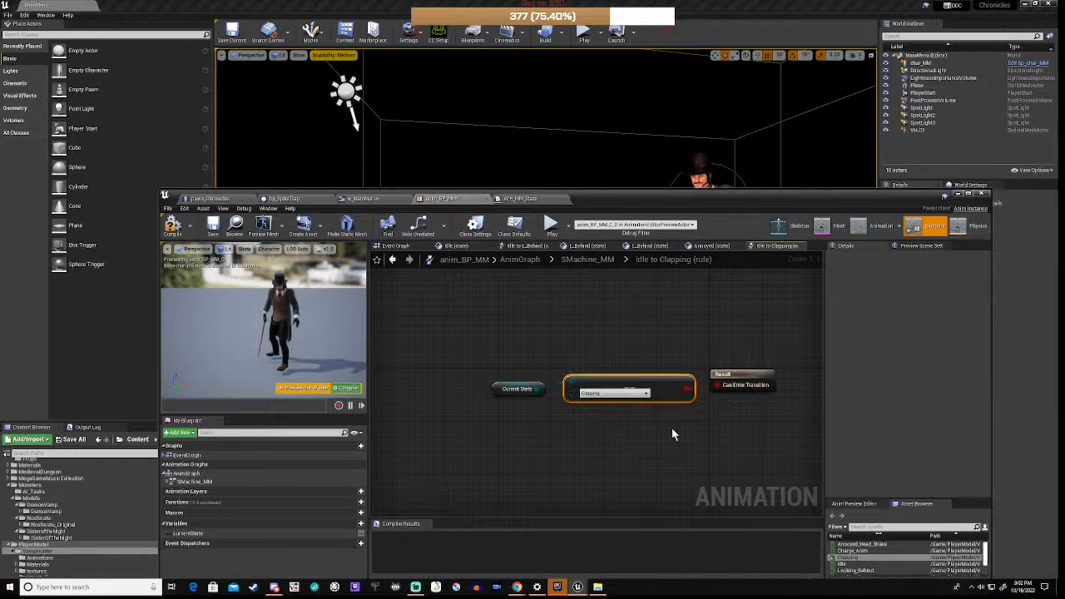
Step: Compile anim_BP_MM and go back to the SMachine_MM graph
click(596, 435)
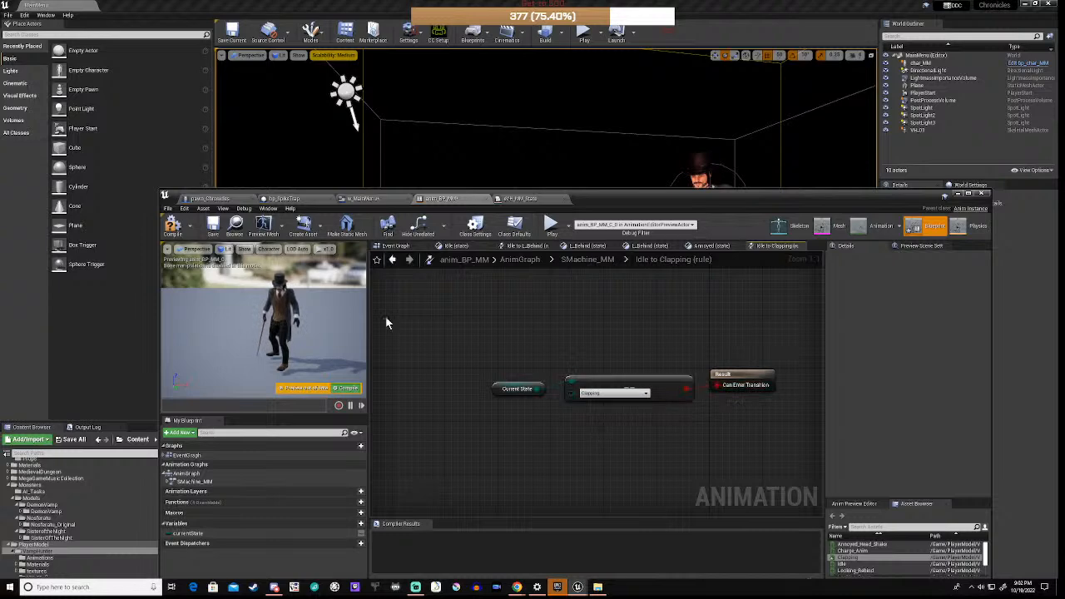
click(170, 228)
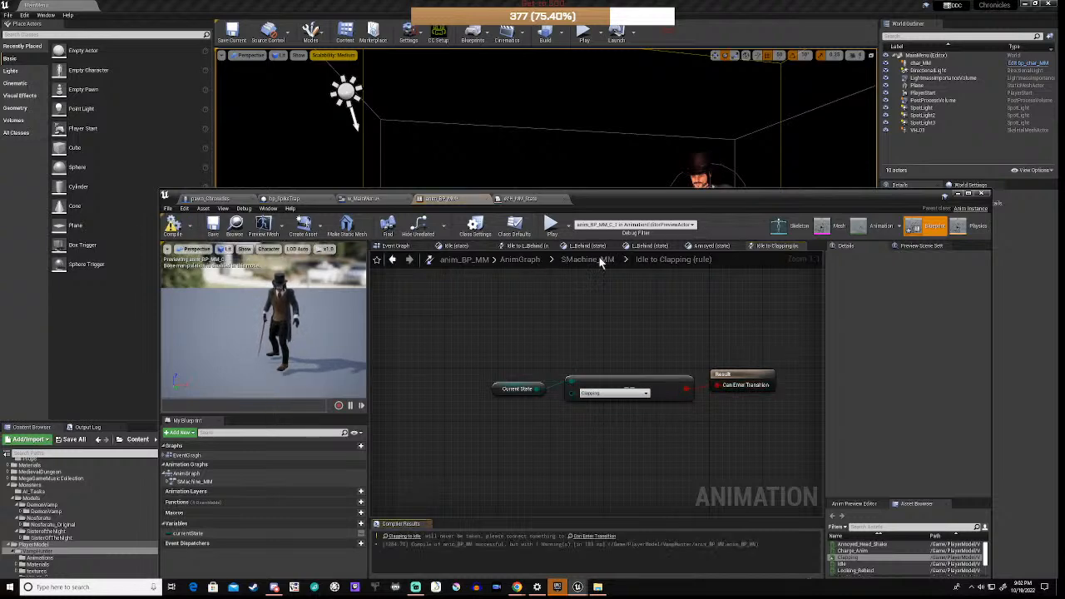
click(578, 259)
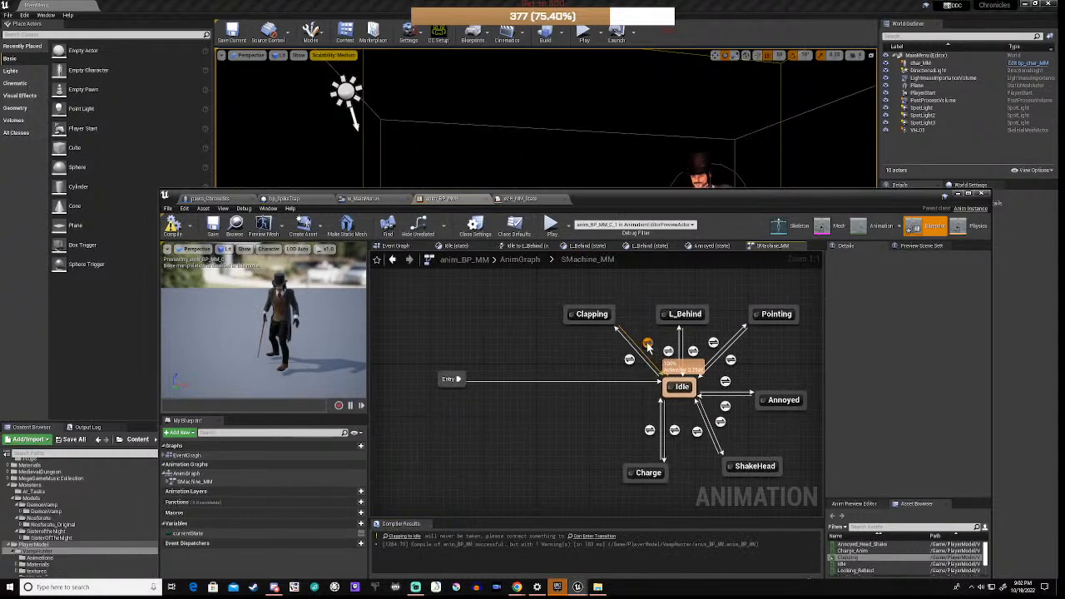
Step: Open the Clapping to Idle transition rule and add a currentState getter
double_click(646, 343)
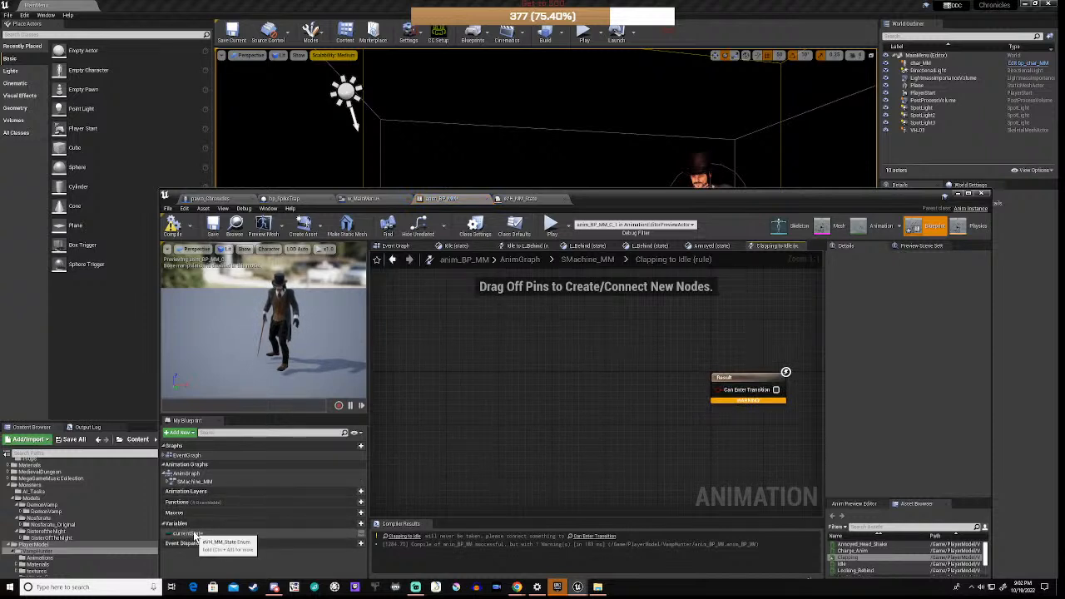
drag(195, 537, 518, 401)
click(536, 408)
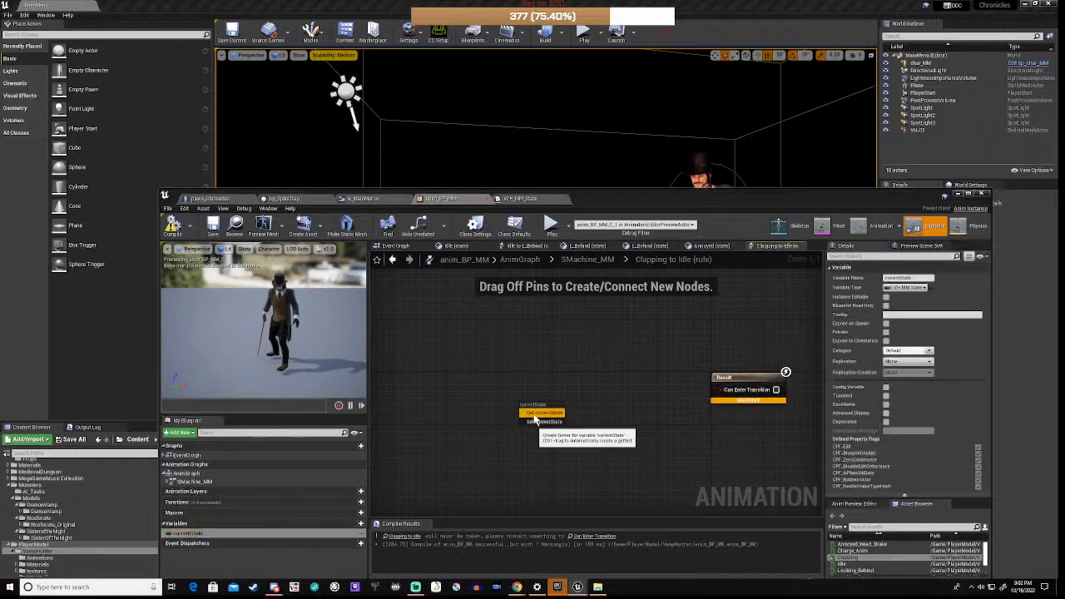
click(535, 415)
Step: Compare Current State with an Equal (Enum) node set to Idle, wired into Can Enter Transition
drag(565, 405, 596, 389)
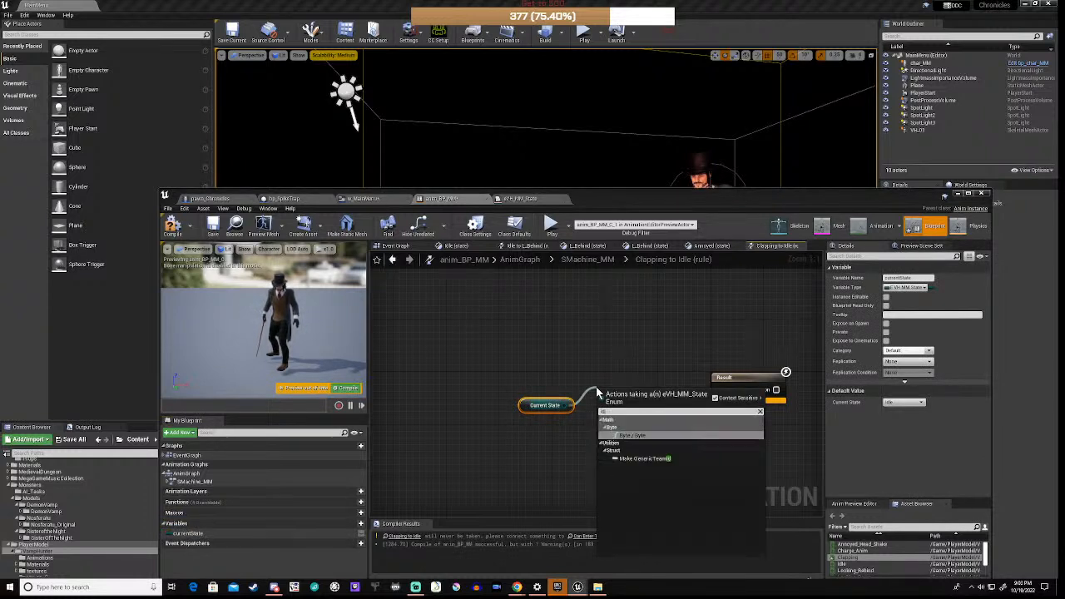
text(==)
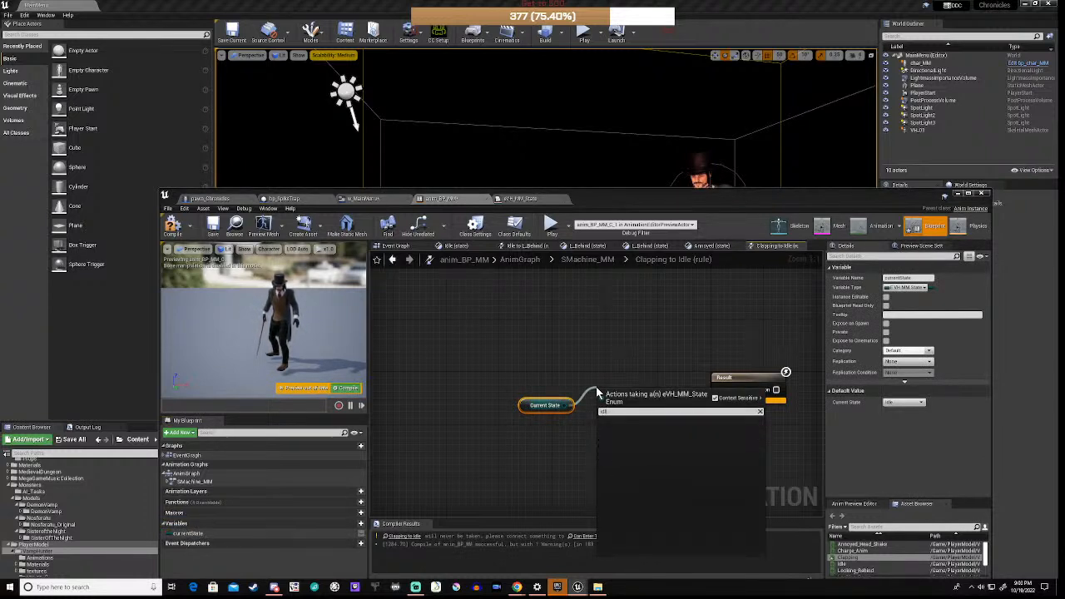
key(BackSpace)
key(BackSpace)
text(=)
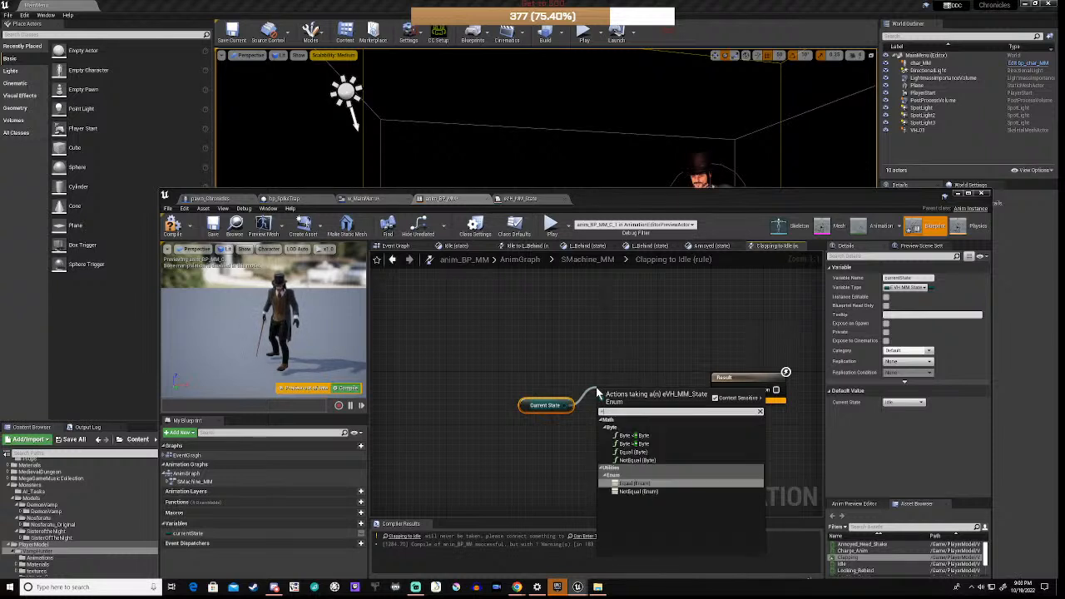
click(633, 484)
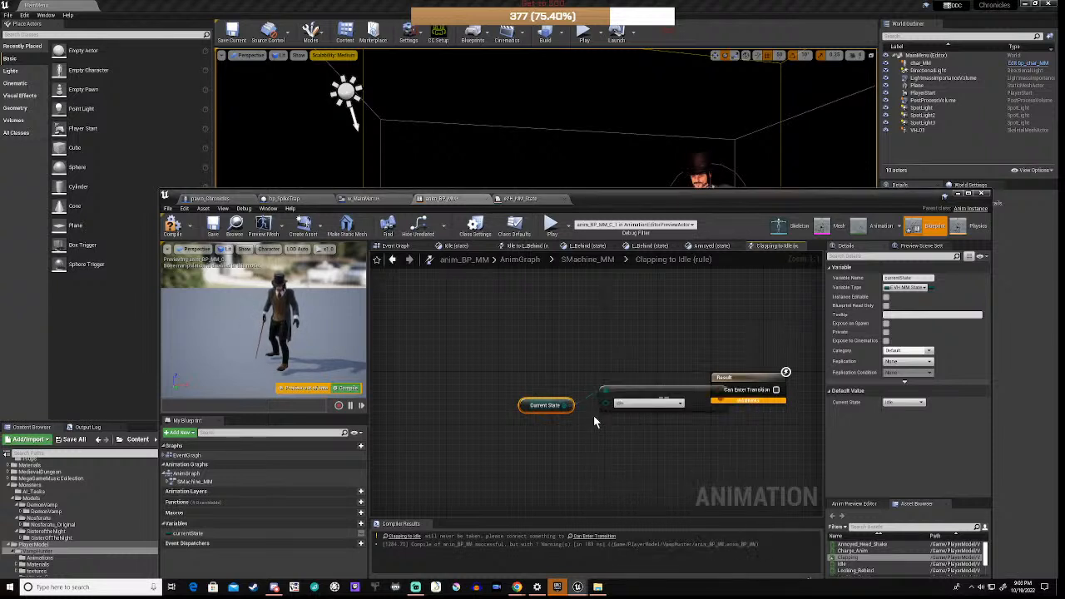
drag(643, 389, 495, 381)
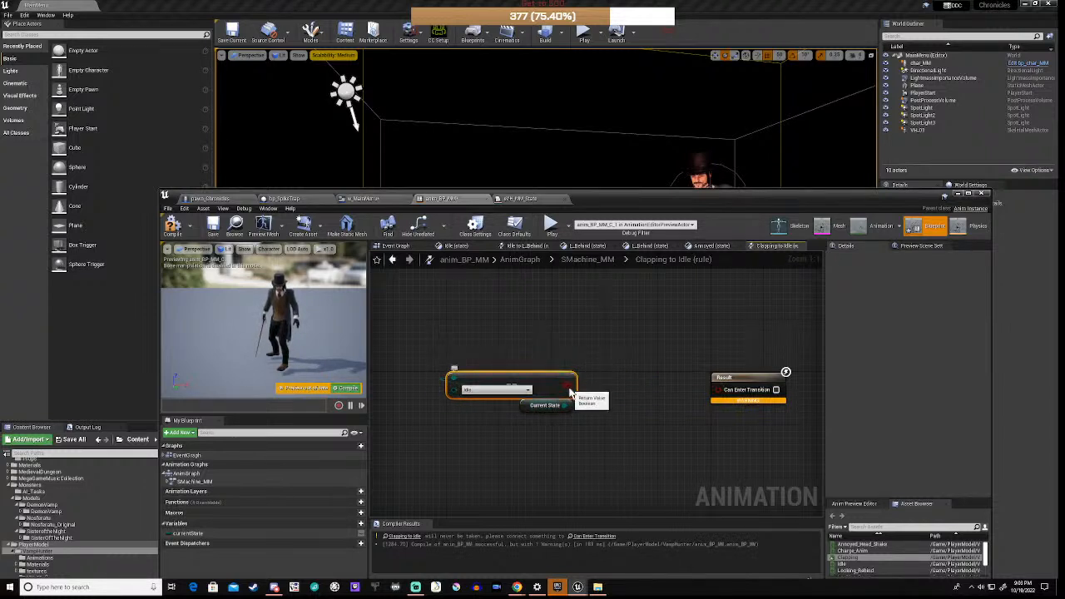
drag(569, 385, 719, 390)
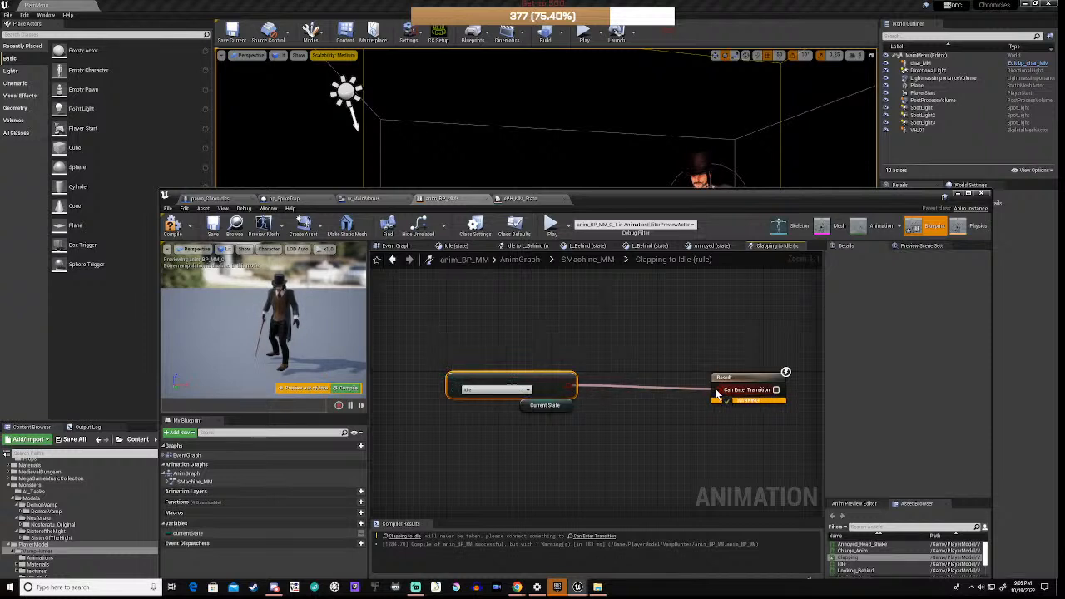
Step: Compile anim_BP_MM and check the character in the level viewport
click(172, 223)
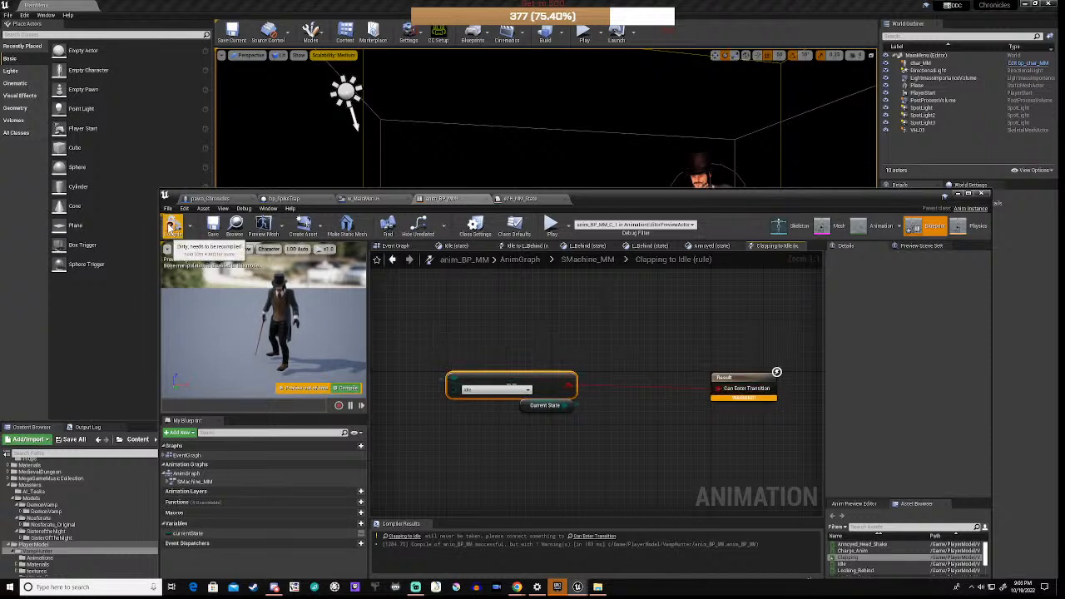
drag(643, 199, 663, 432)
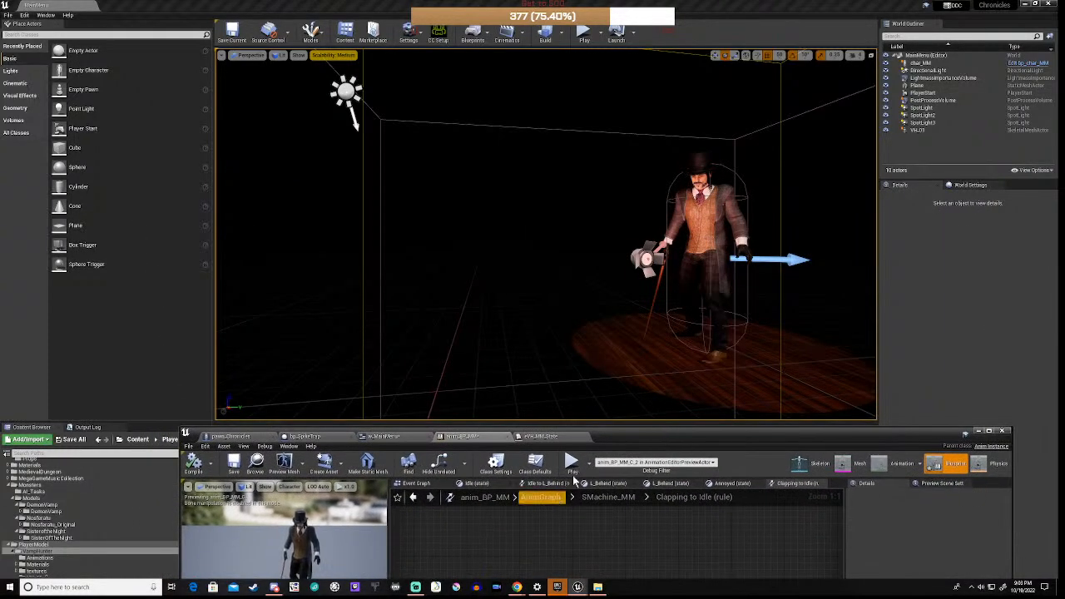
drag(644, 437, 654, 190)
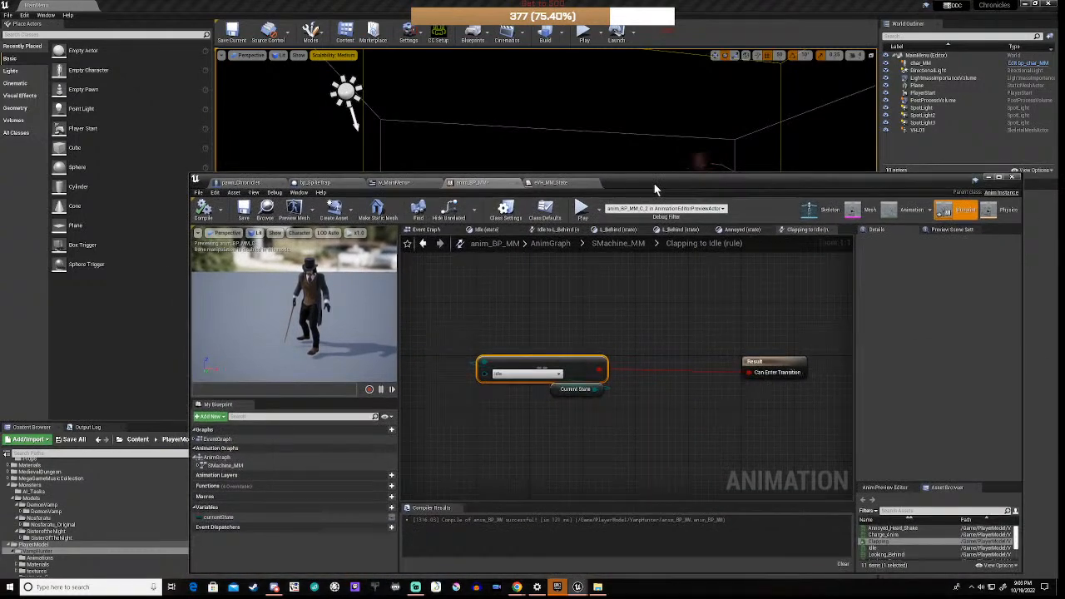
Step: In the w_MainMenu event graph, choose a Current State for the btnCredits hover
click(392, 183)
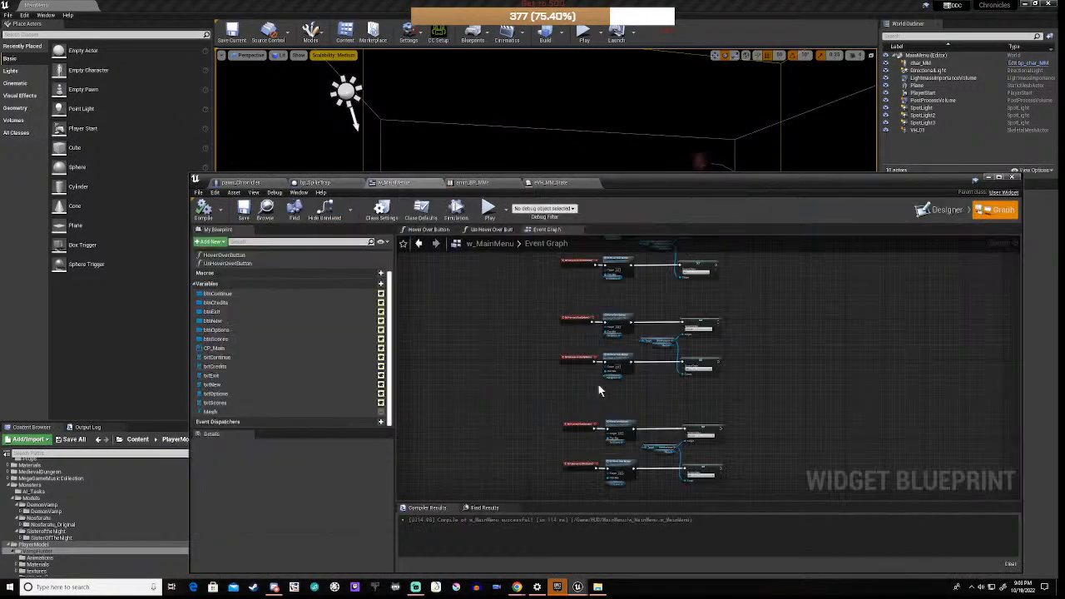
scroll(604, 367, up, 5)
right_drag(574, 357, 691, 80)
right_drag(707, 408, 741, 212)
right_drag(708, 375, 701, 322)
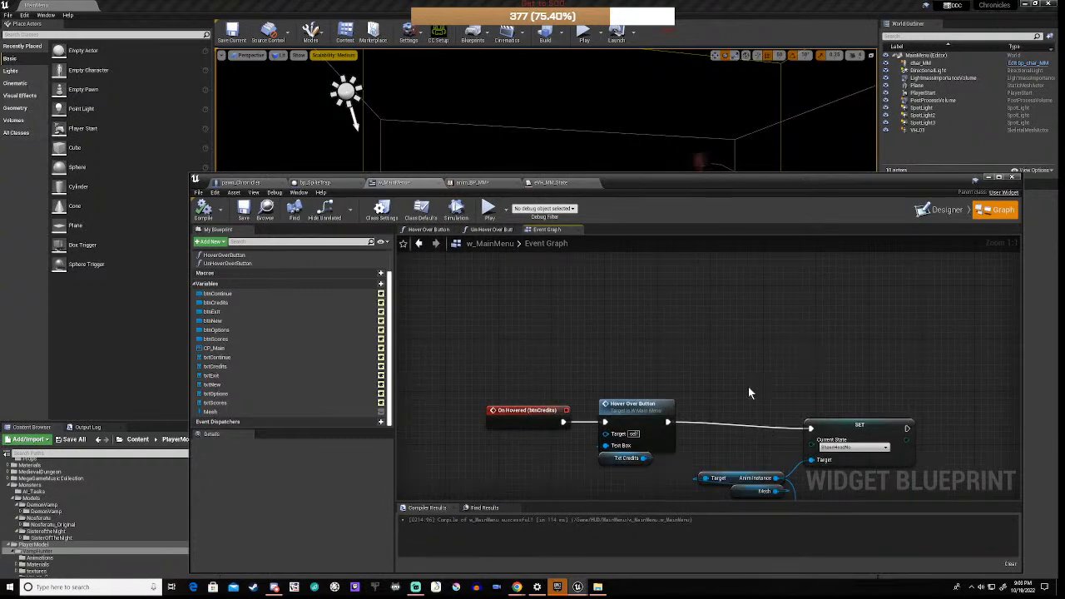
right_drag(749, 393, 694, 302)
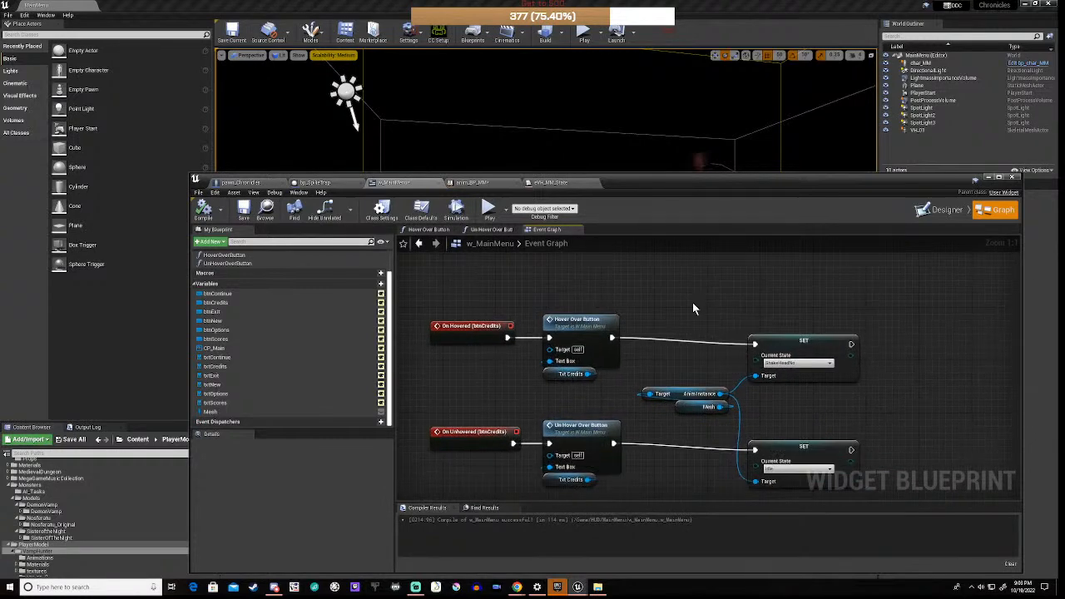
click(803, 363)
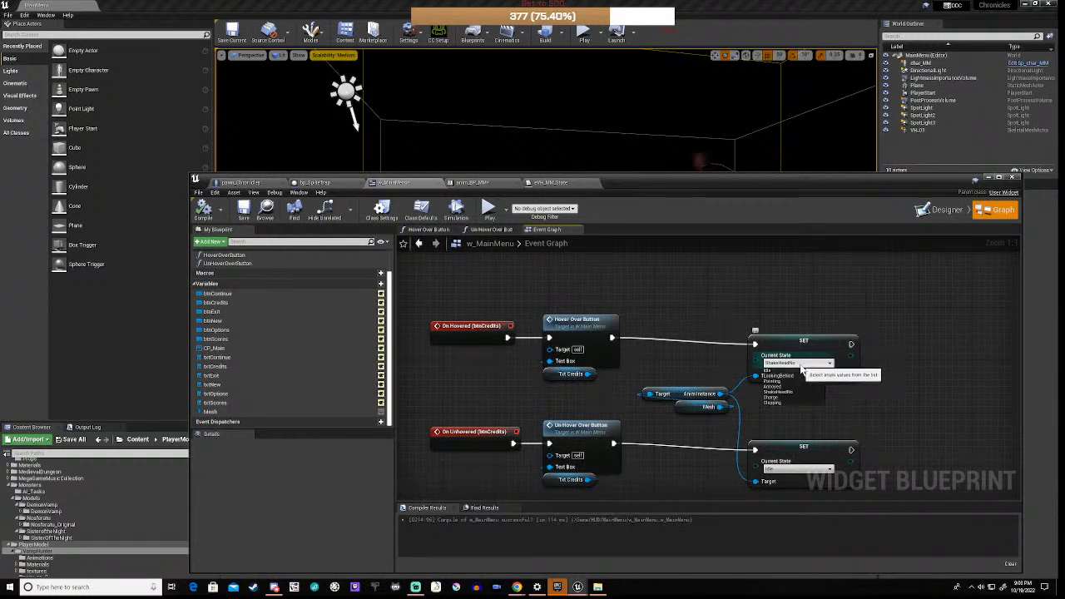
click(775, 403)
Step: Set the btnScores On Hovered Current State to Clapping and compile w_MainMenu
right_drag(714, 304, 676, 152)
right_drag(684, 376, 674, 463)
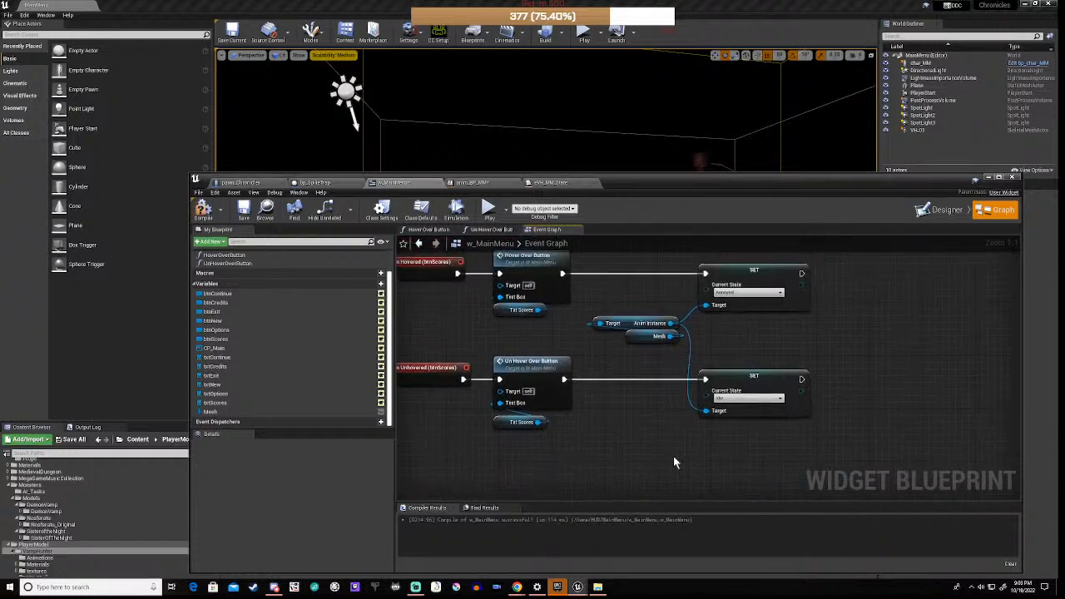
right_drag(723, 327, 764, 451)
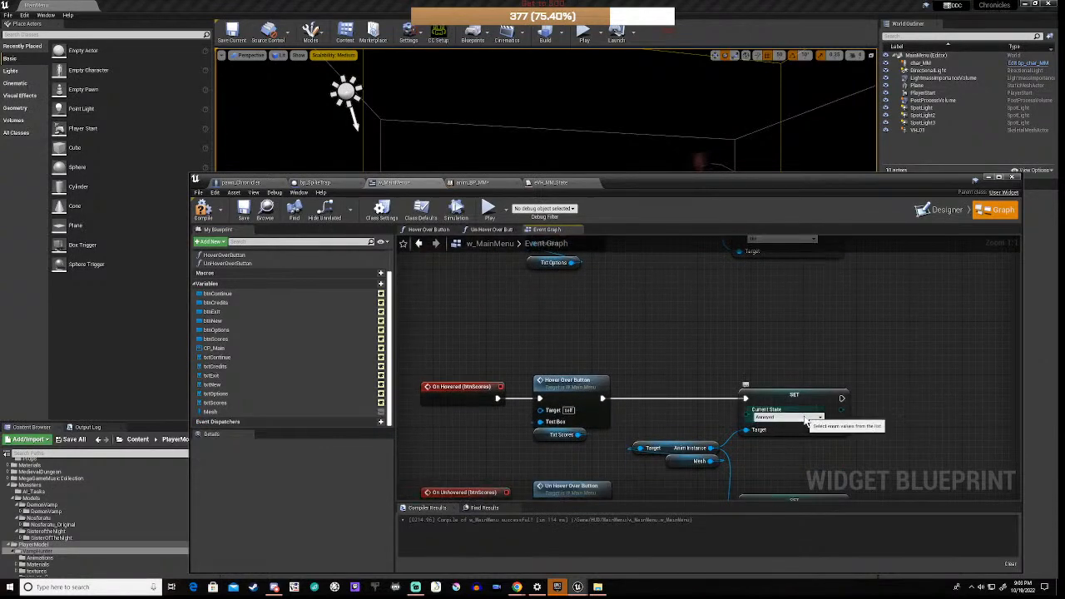
click(795, 418)
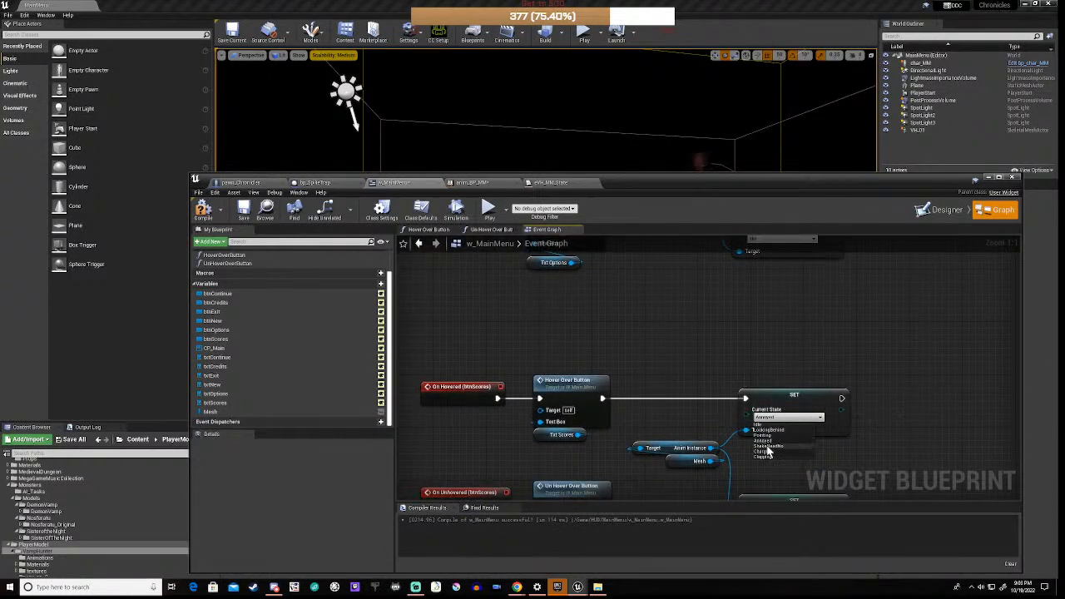
click(767, 447)
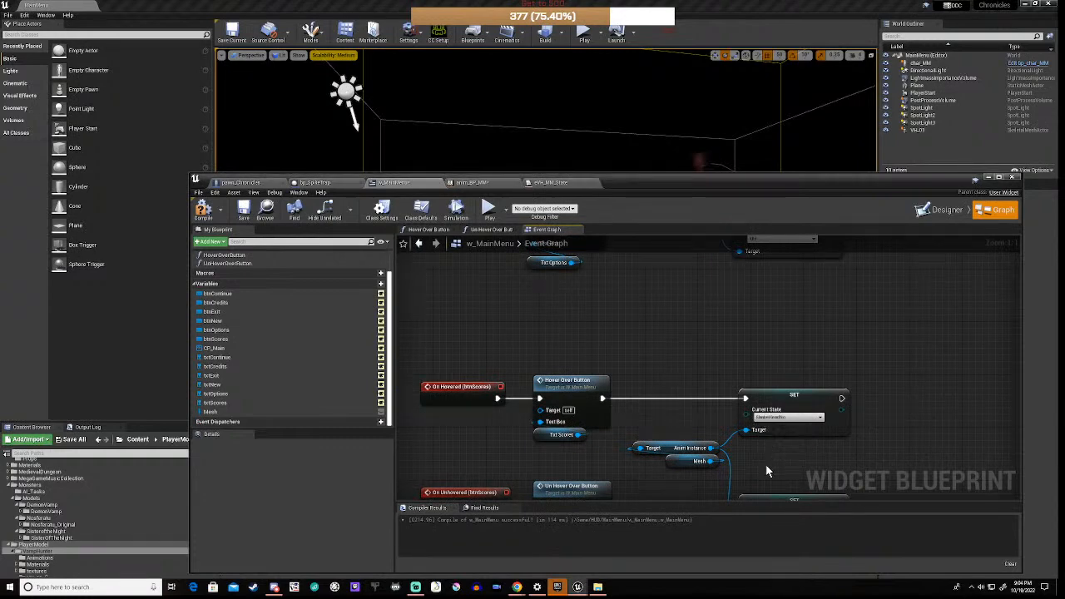
scroll(767, 472, down, 3)
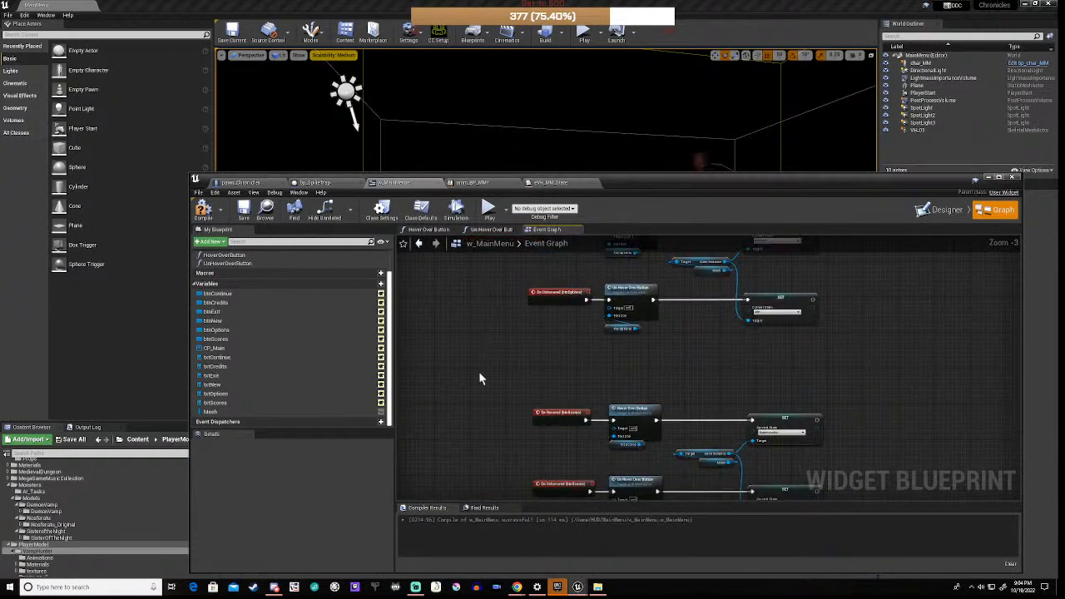
click(203, 209)
drag(656, 182, 611, 447)
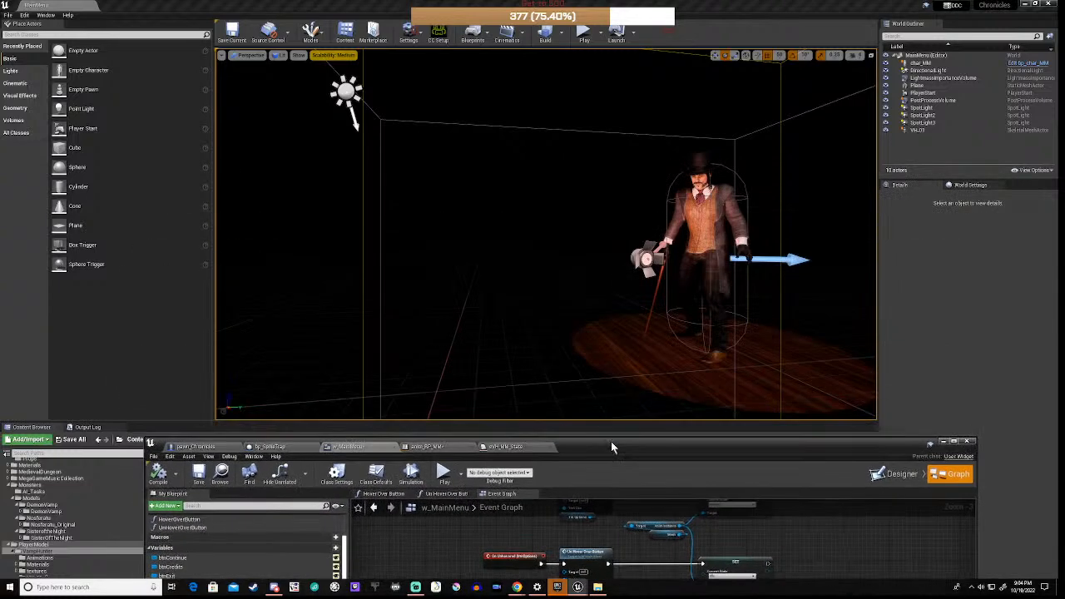
Step: Start a play session and focus the game's title menu
click(444, 473)
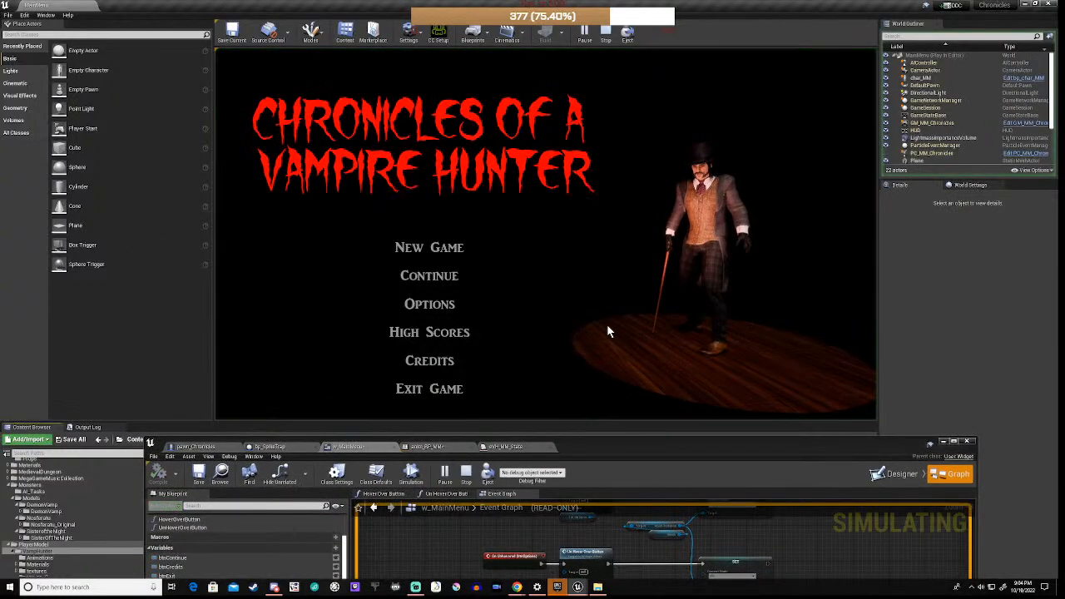
click(491, 328)
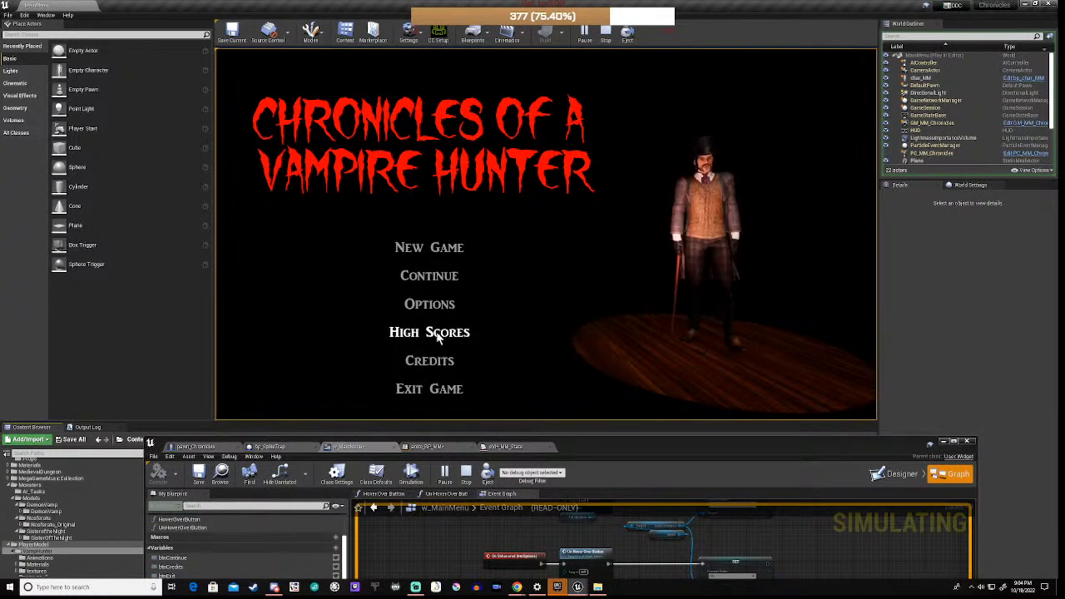
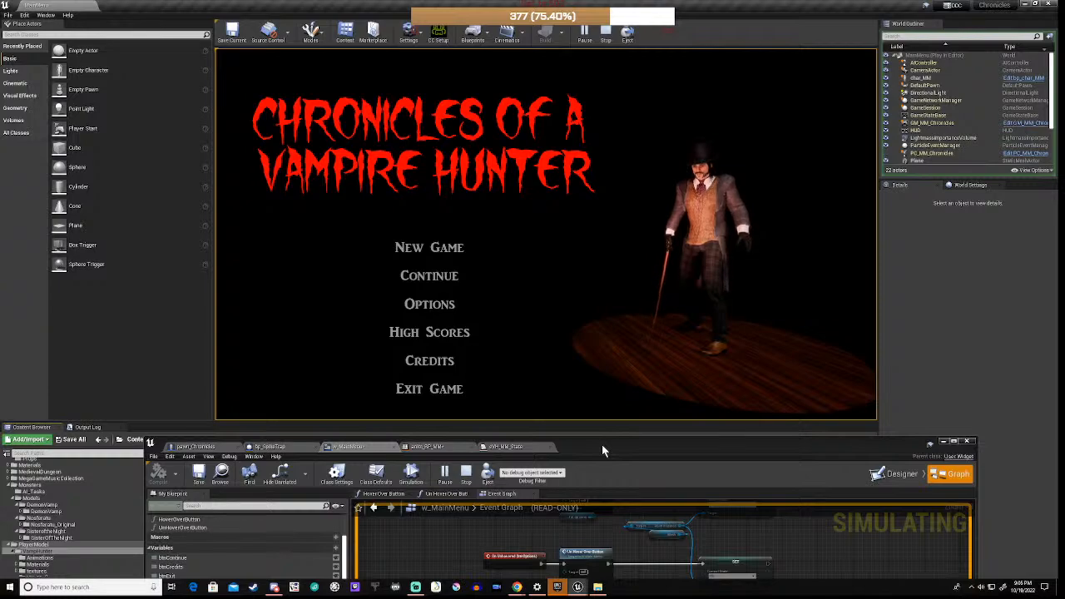
Step: Restart the game simulation and focus the running game view
drag(604, 449, 637, 450)
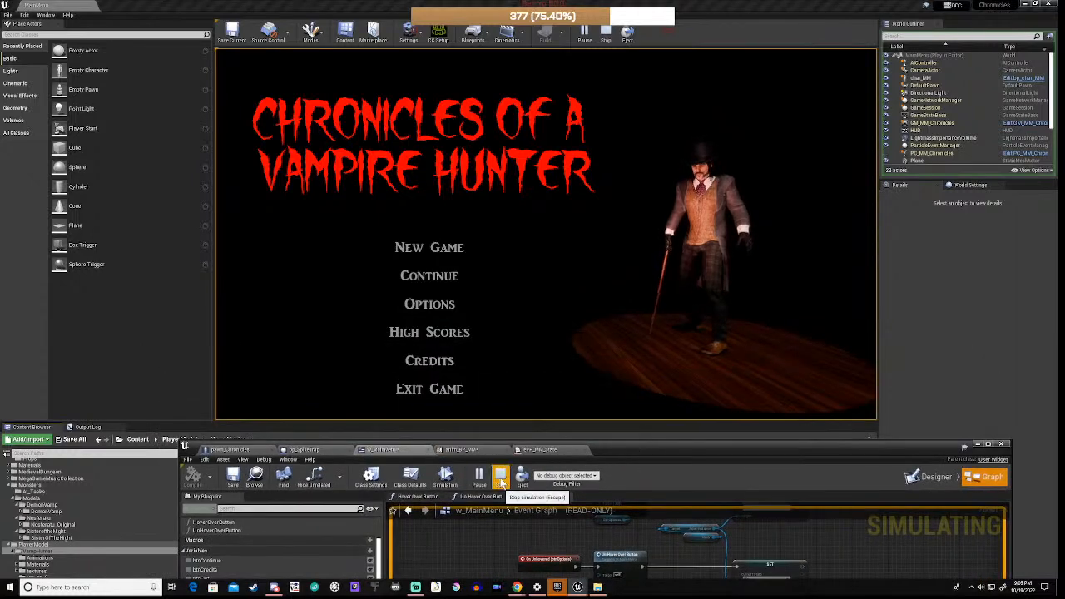
click(501, 475)
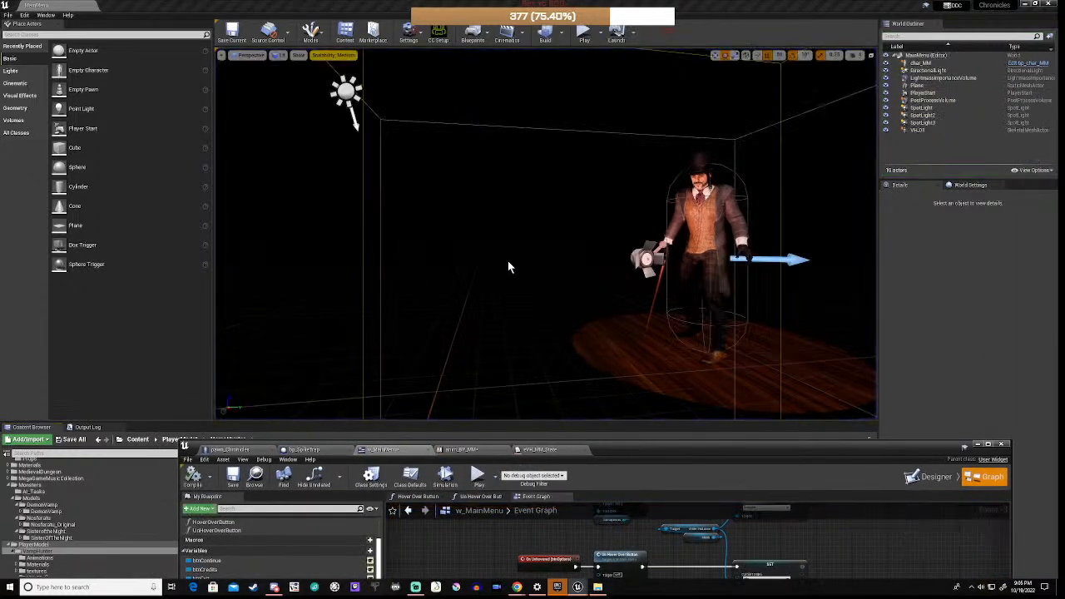
click(481, 477)
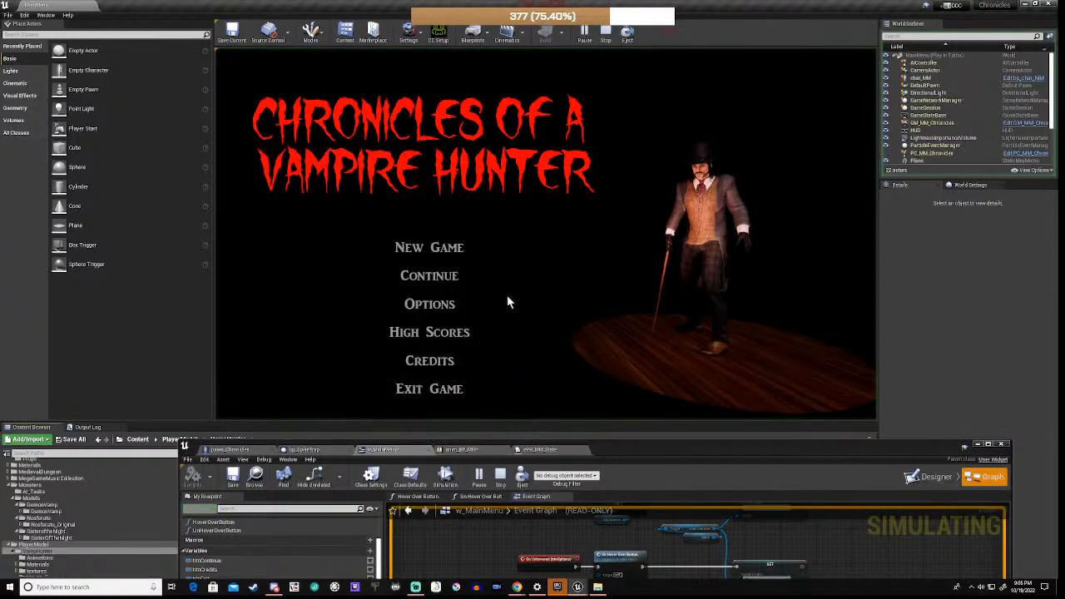
click(407, 220)
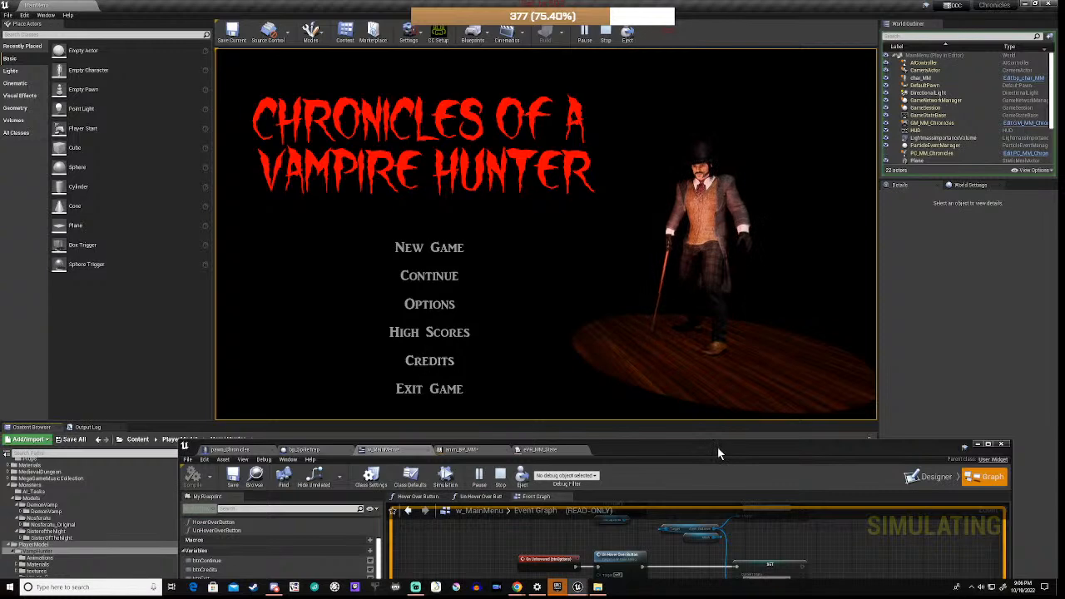
drag(718, 447, 700, 168)
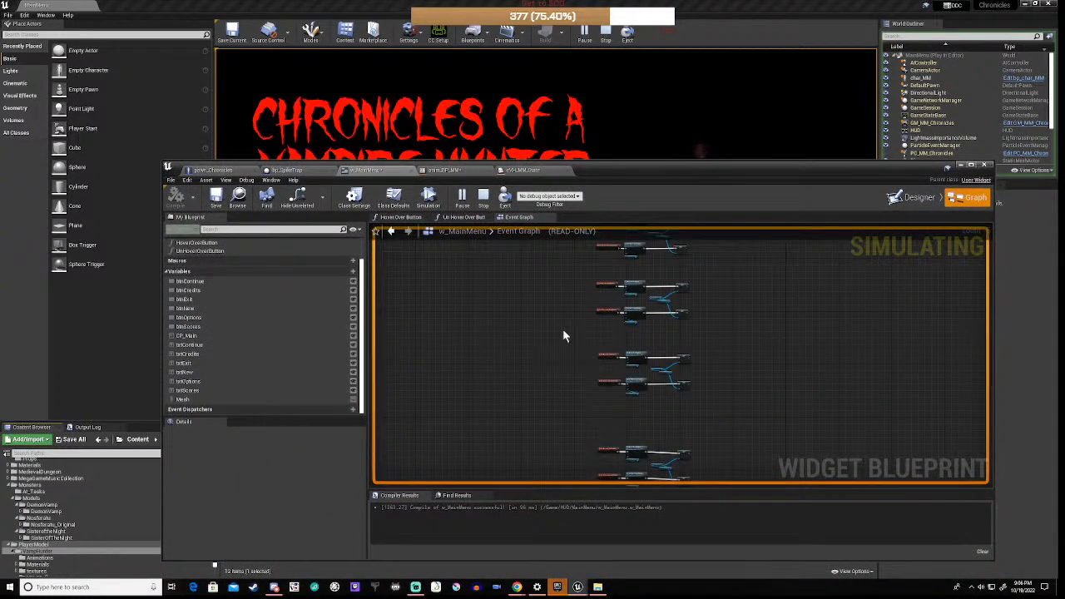
Step: Stop the simulation and close the widget blueprint editor
click(484, 198)
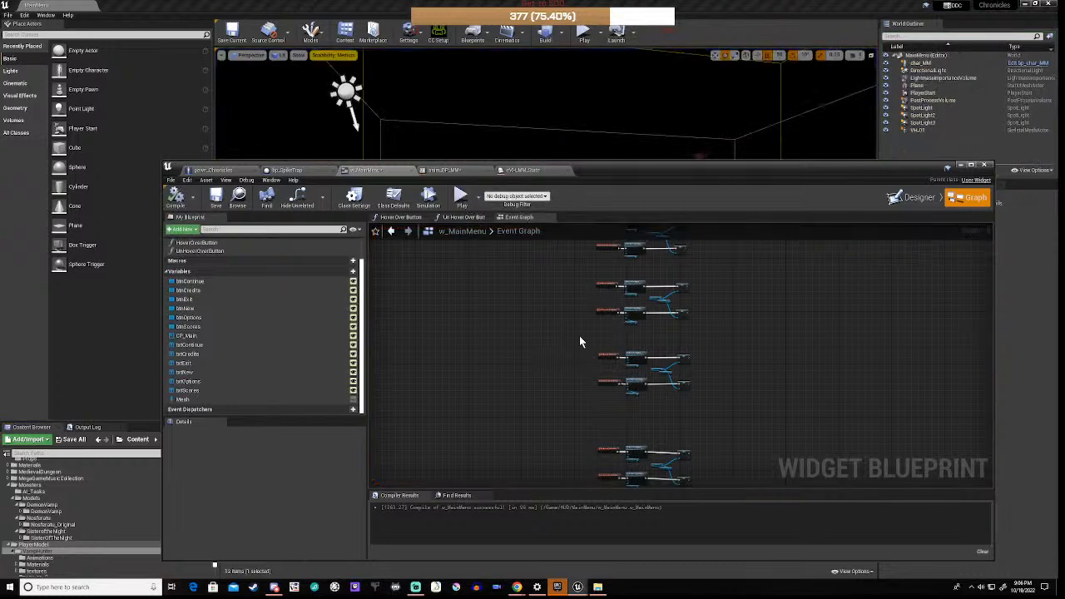
scroll(580, 343, down, 2)
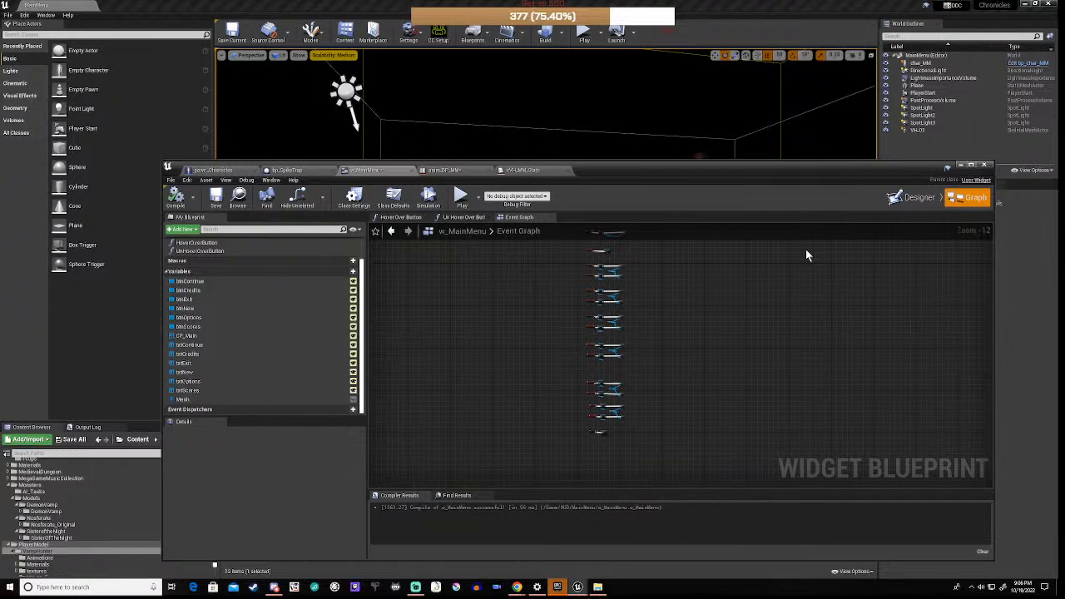
click(960, 166)
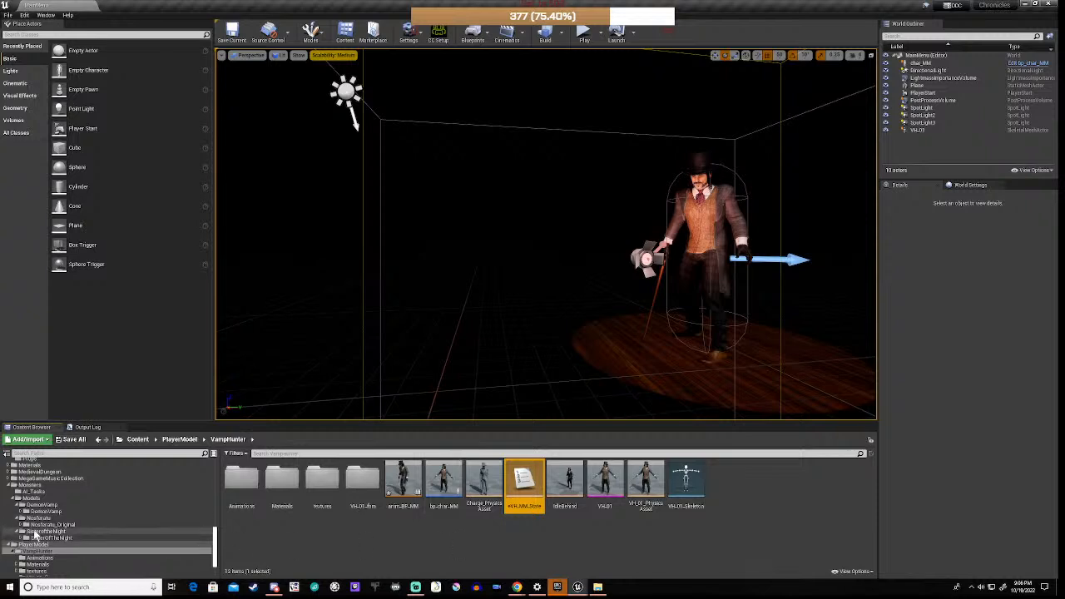
scroll(37, 527, down, 2)
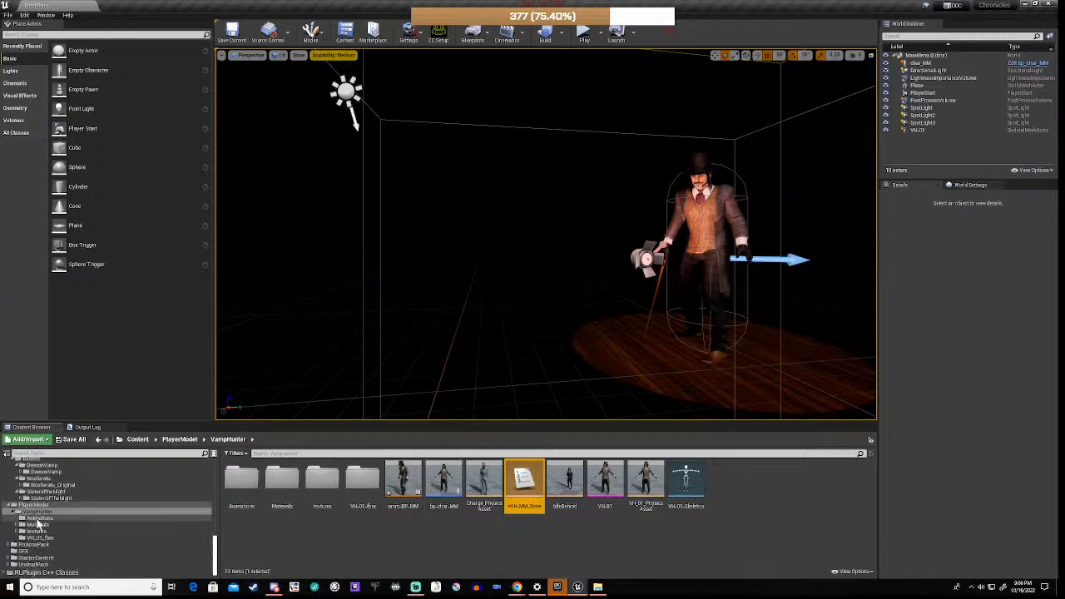
scroll(37, 522, up, 5)
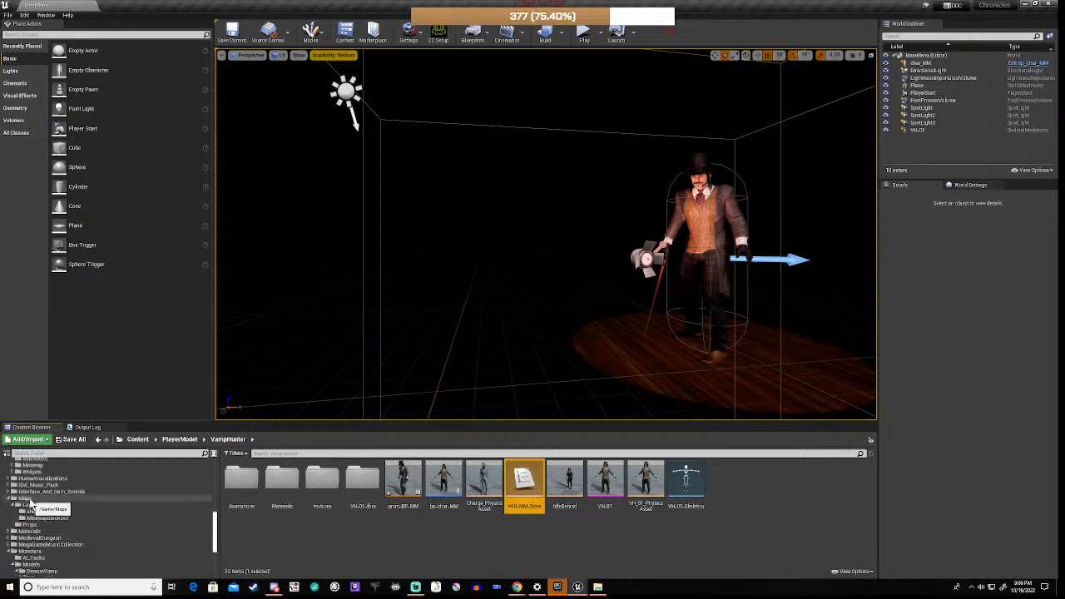
scroll(30, 504, up, 2)
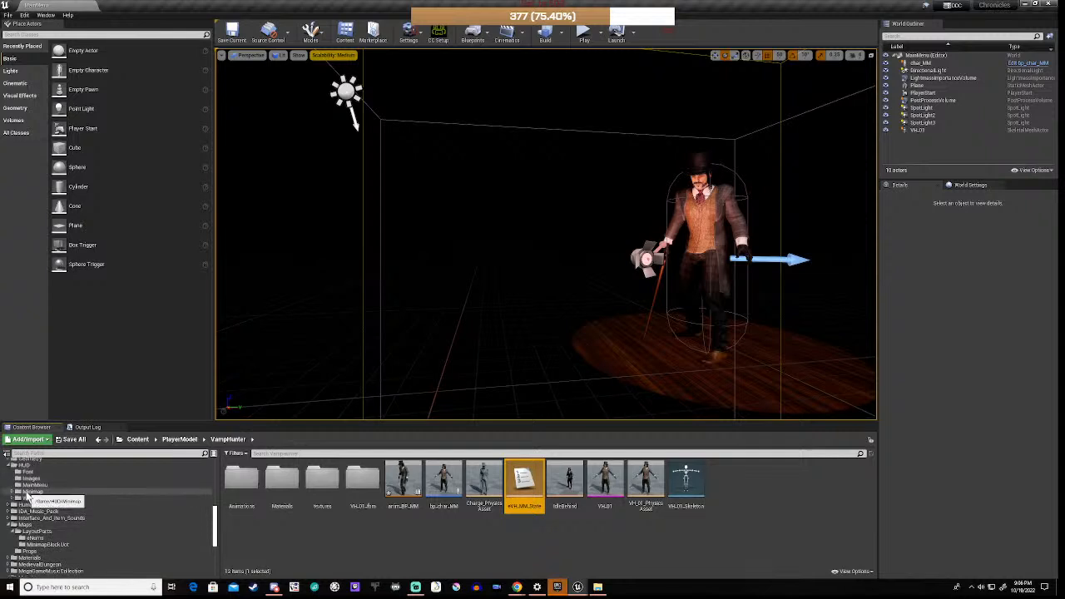
Step: Create a Credits folder and a NewFolder folder inside HUD > Widgets
click(34, 499)
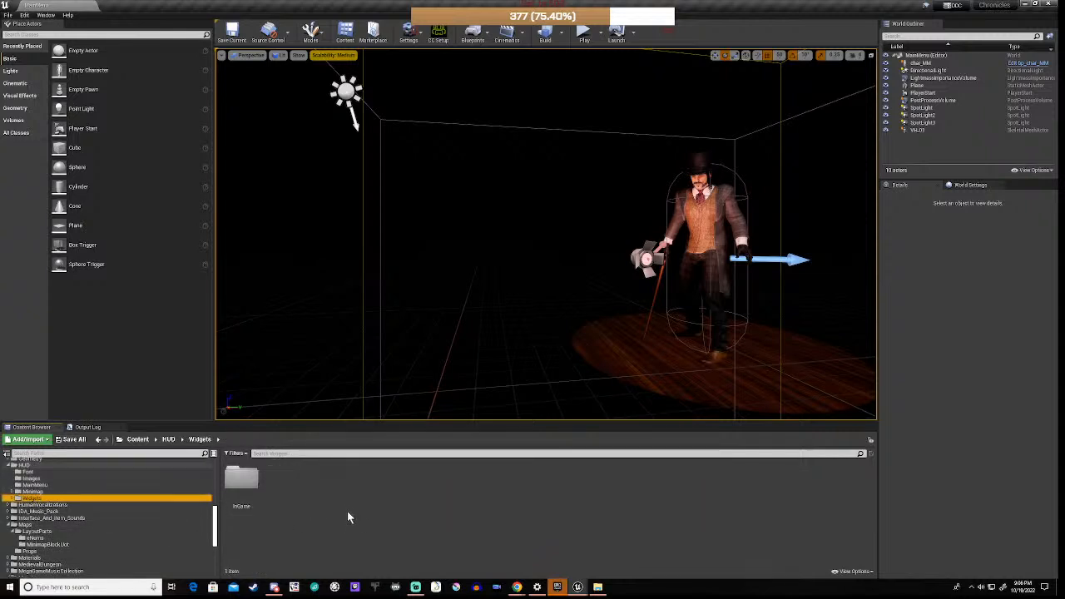
click(351, 508)
right_click(372, 500)
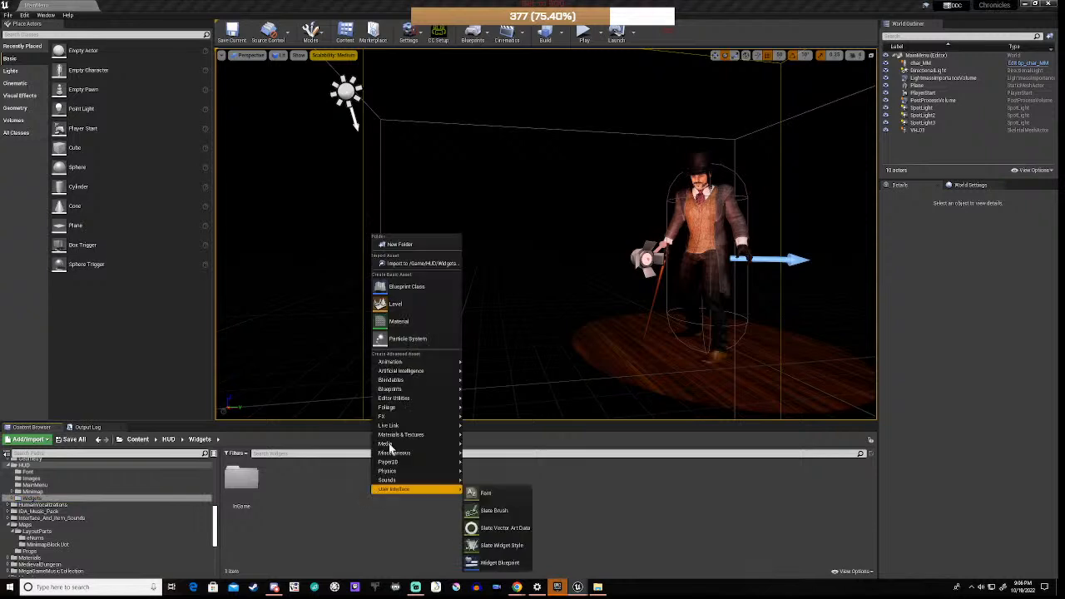
click(404, 245)
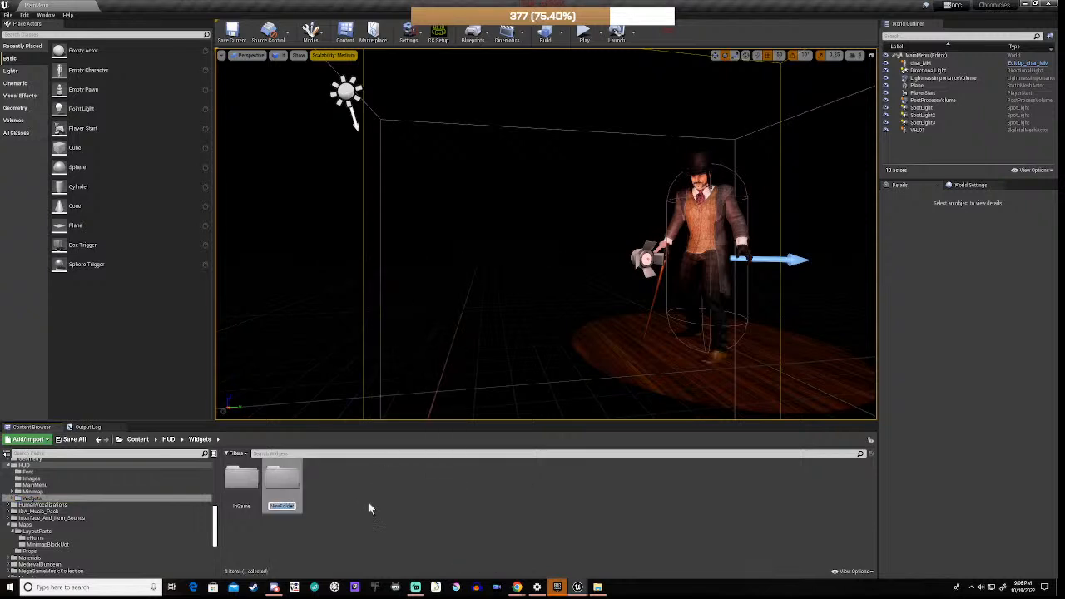
text(Cha)
text(dits)
key(Return)
click(338, 516)
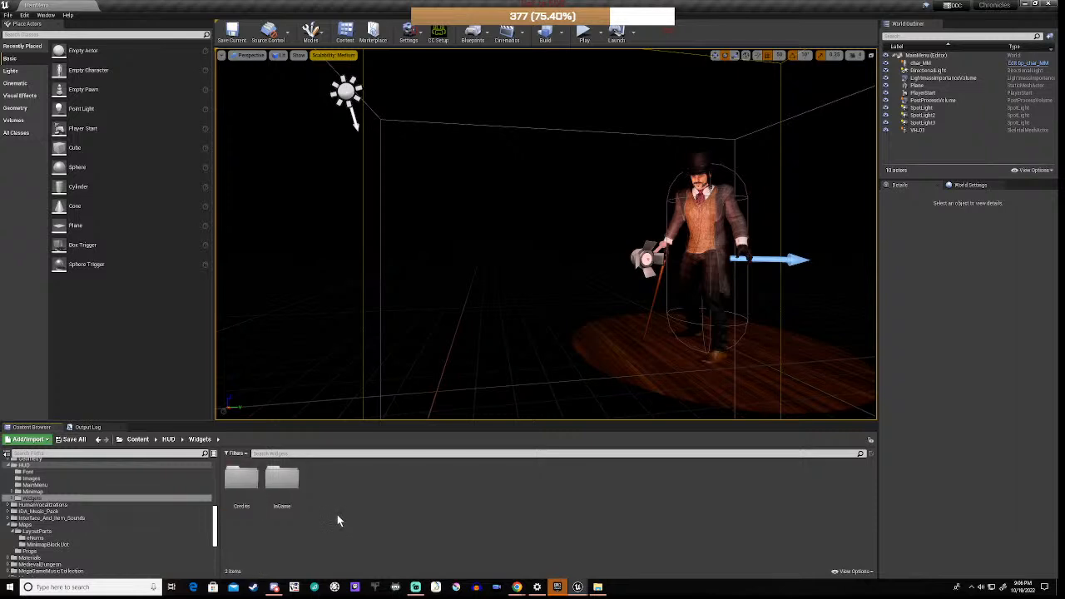
right_click(334, 500)
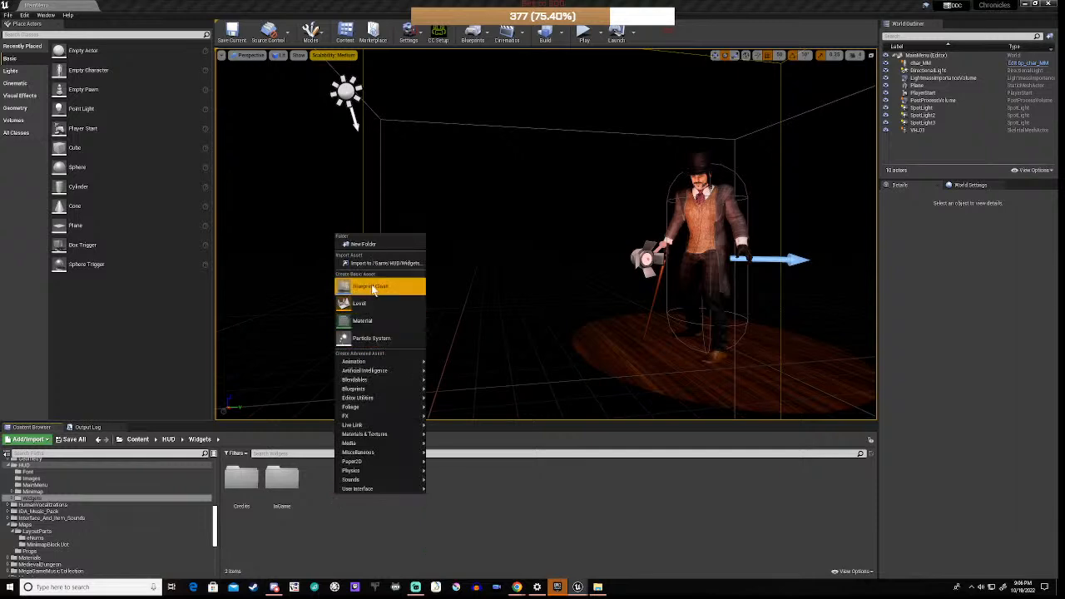
click(366, 247)
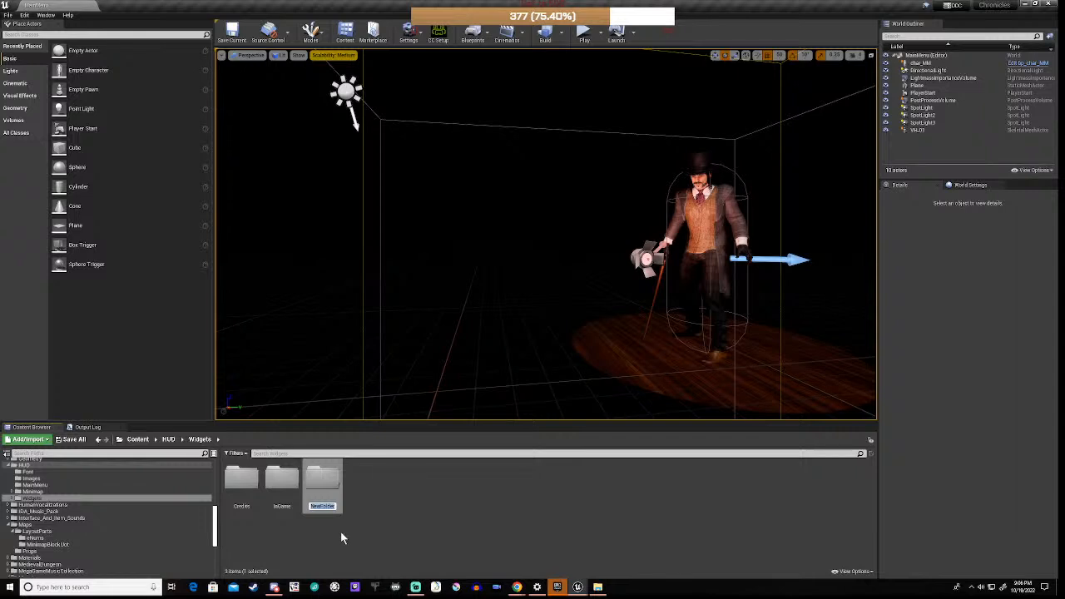
key(Return)
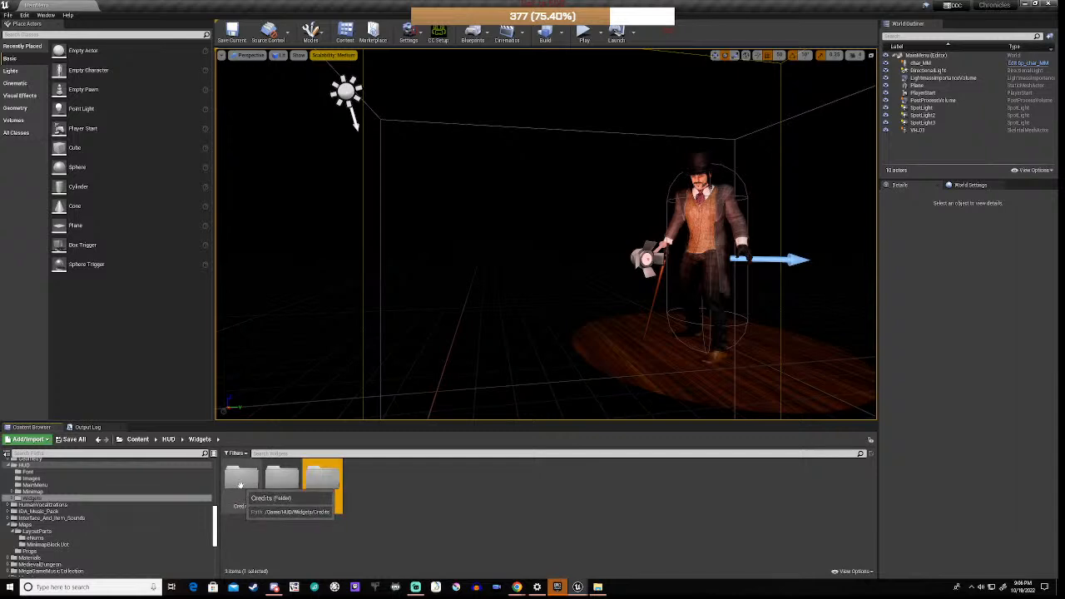
Step: Delete the Credits and NewFolder folders from Widgets, then open HUD > MainMenu
click(241, 483)
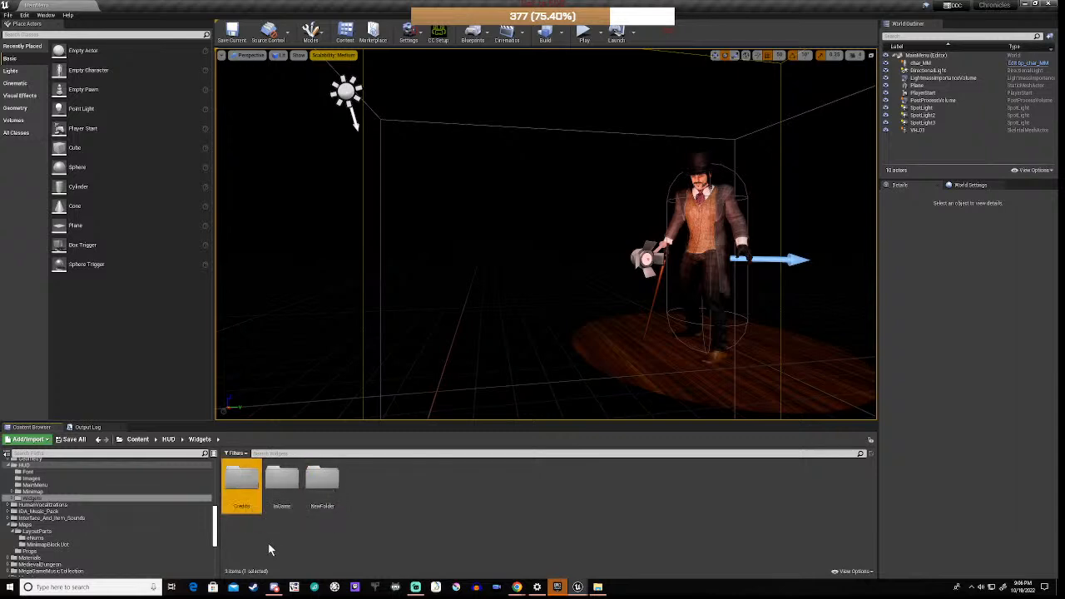
key(Delete)
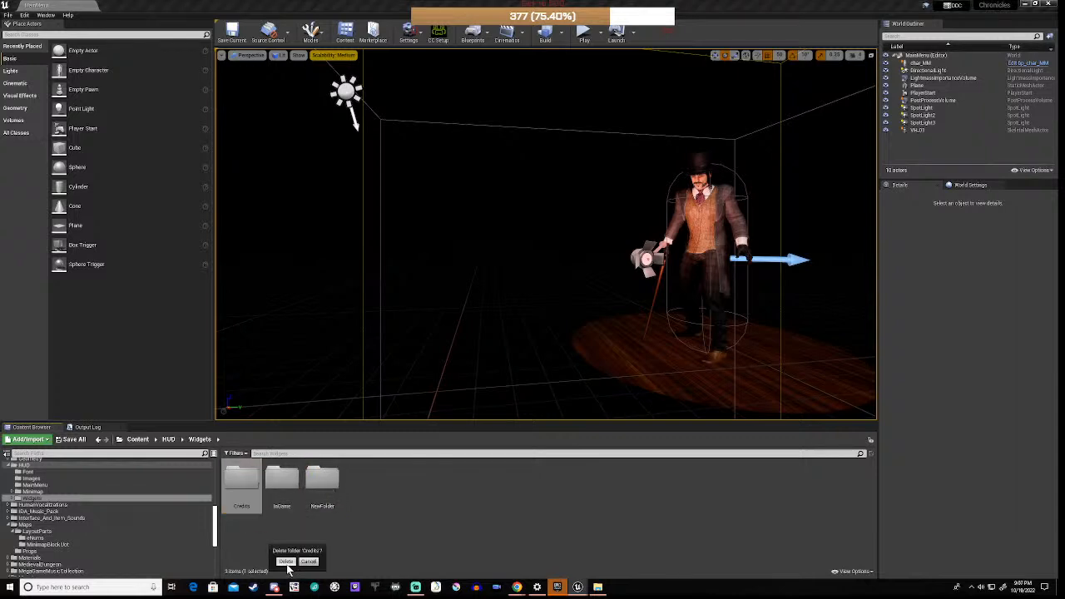
click(286, 563)
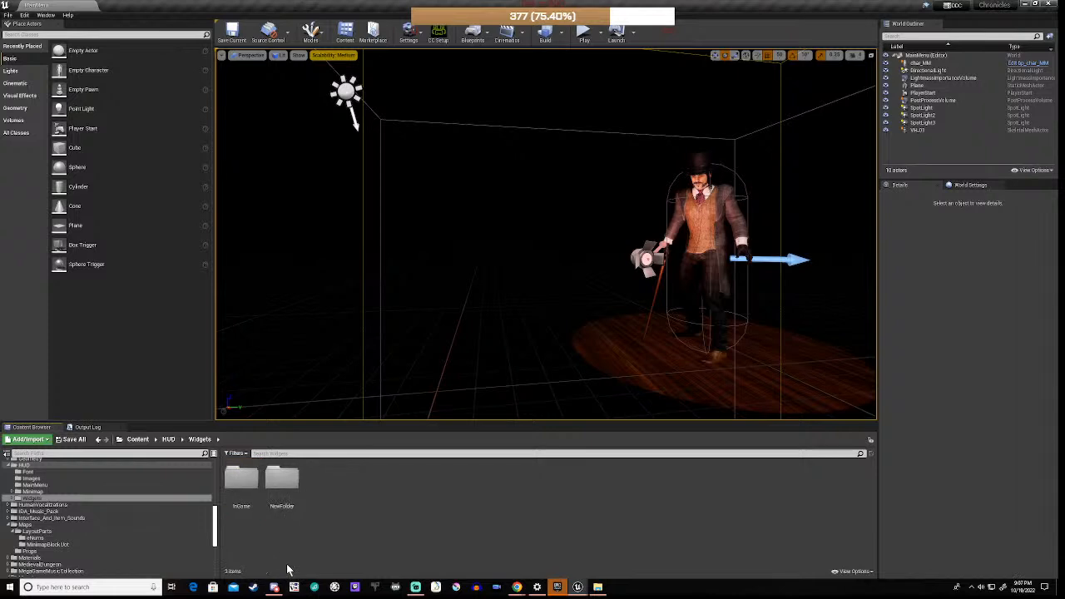
click(290, 487)
key(Delete)
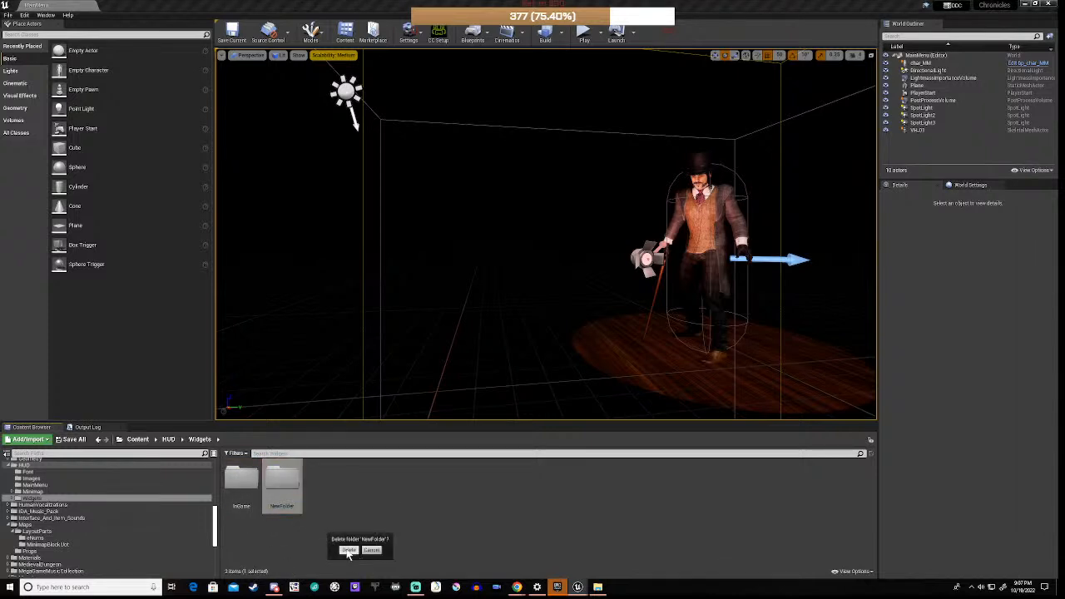
click(348, 551)
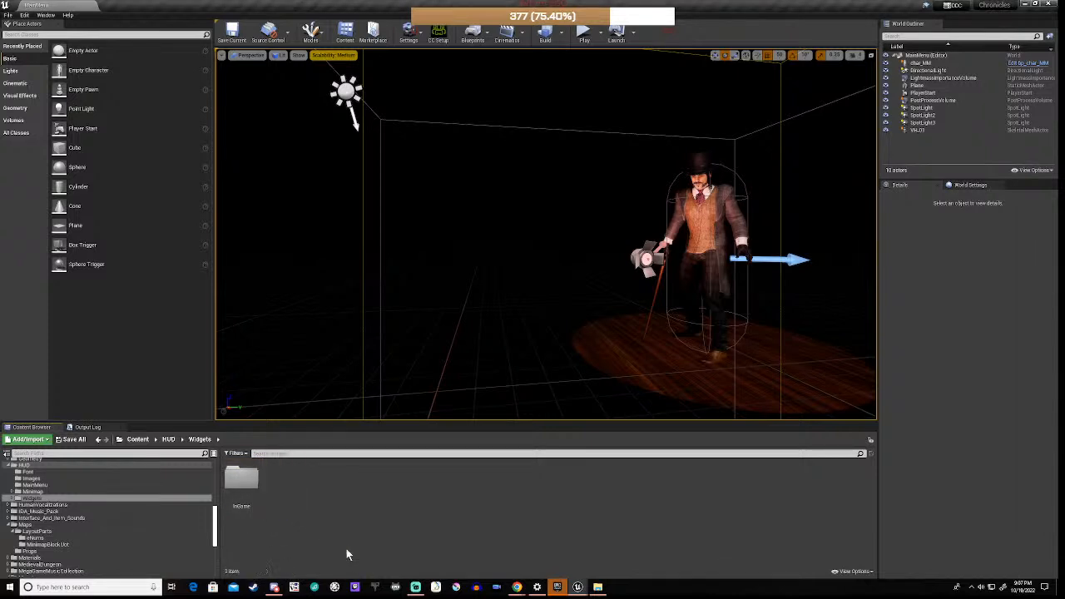
click(33, 486)
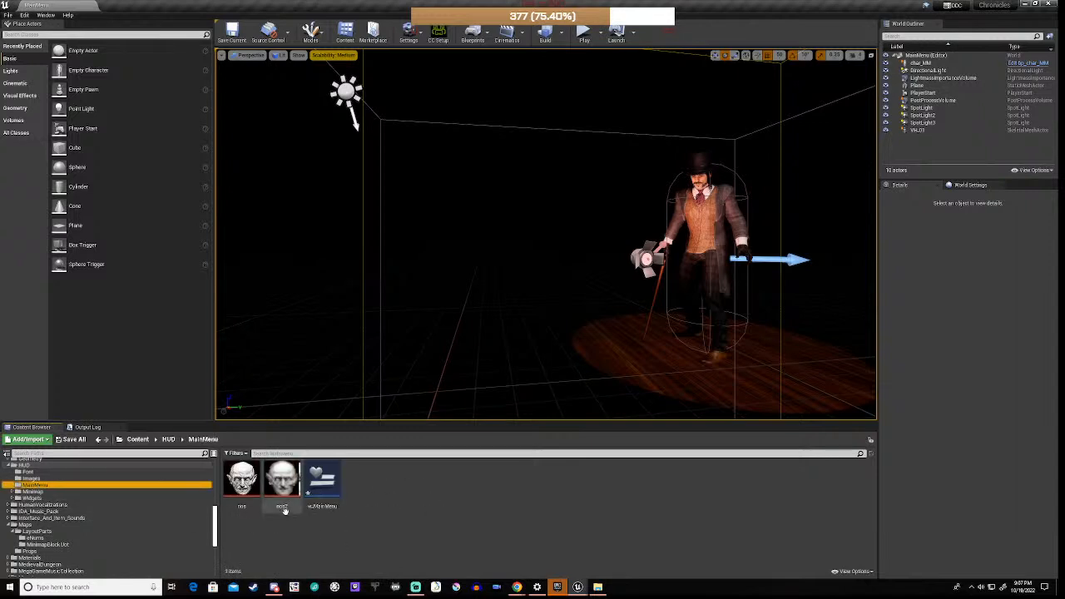
Step: Create a Credits folder in HUD/MainMenu
click(405, 492)
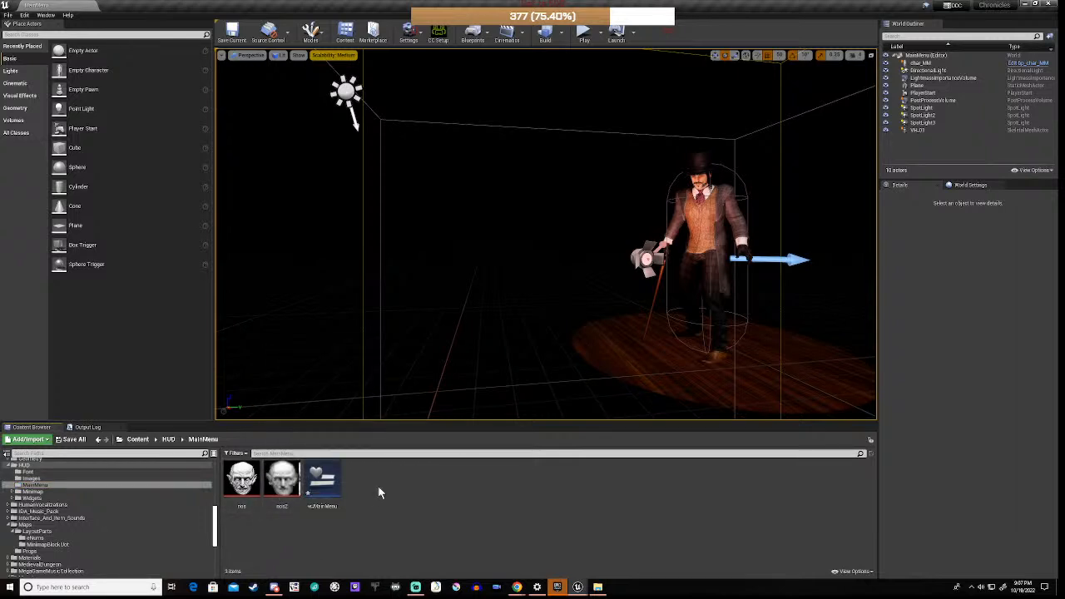
right_click(379, 492)
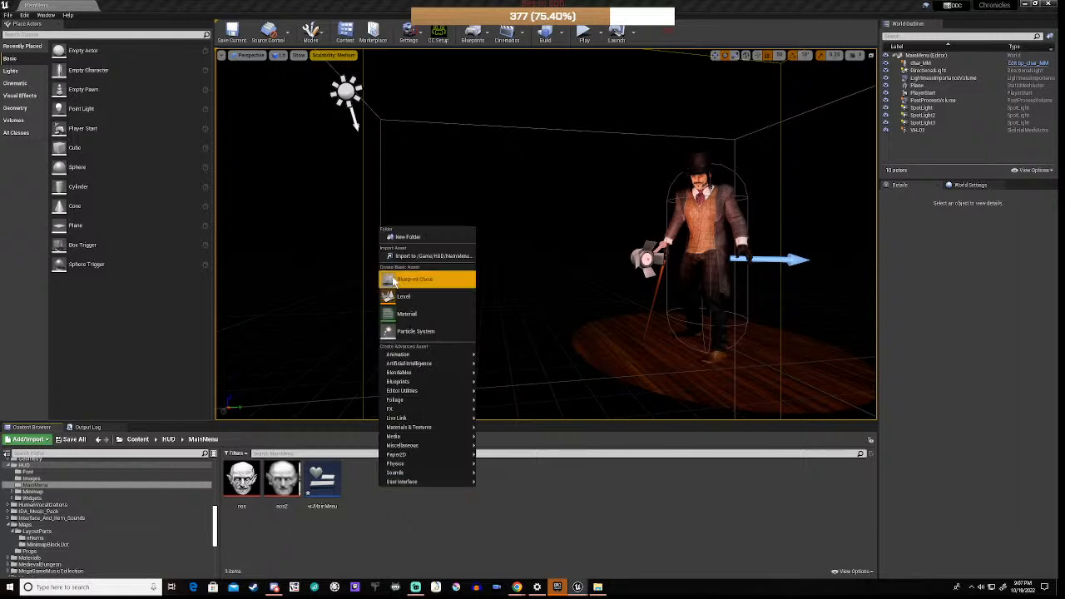
click(415, 241)
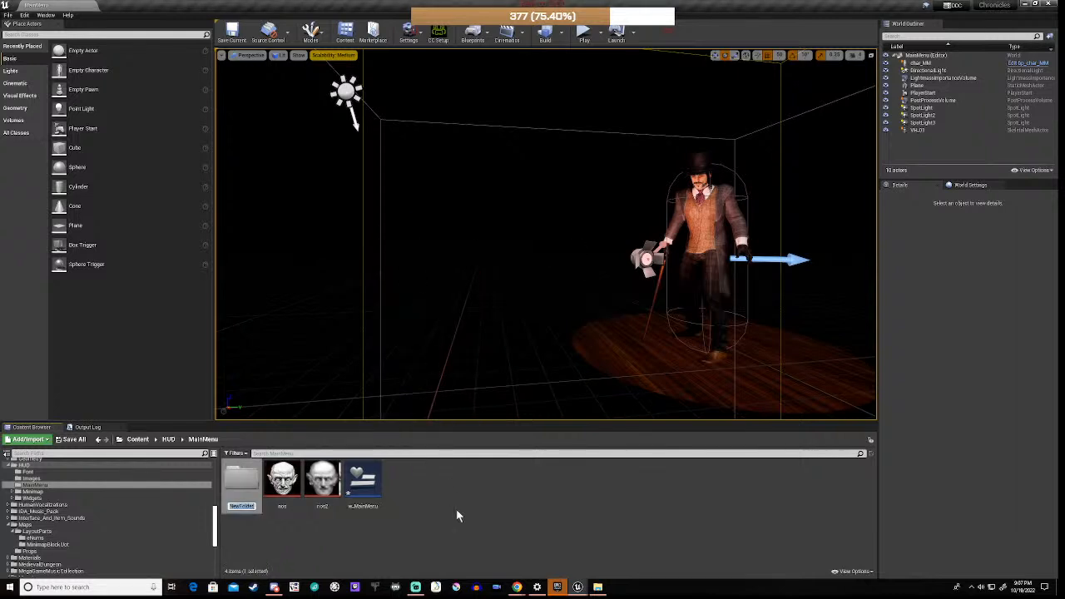
text(Credits)
key(Return)
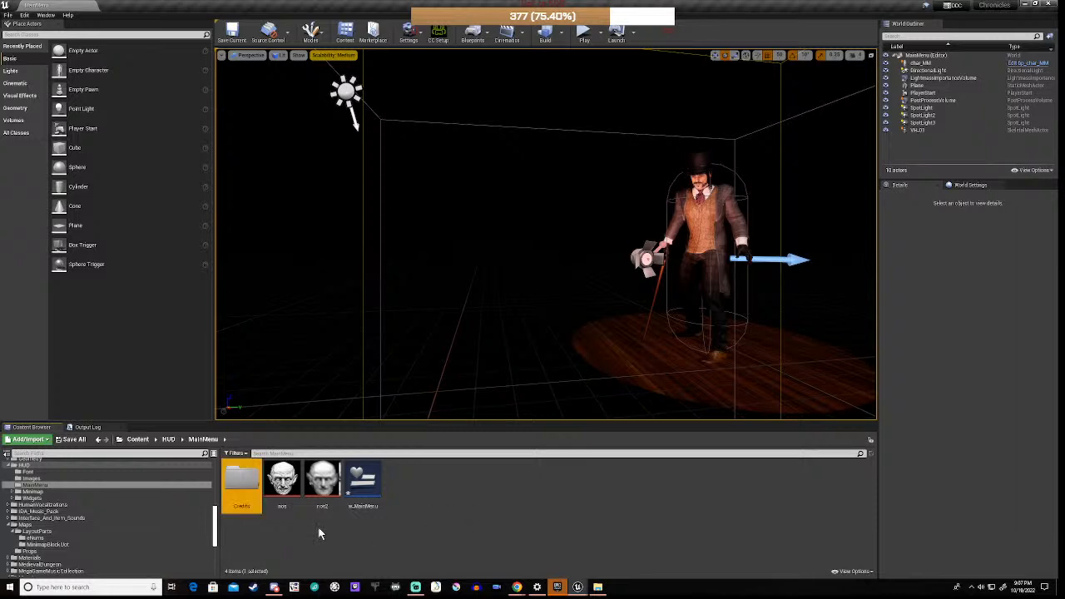
Step: Add two more folders named Options and HighScores in MainMenu
right_click(319, 528)
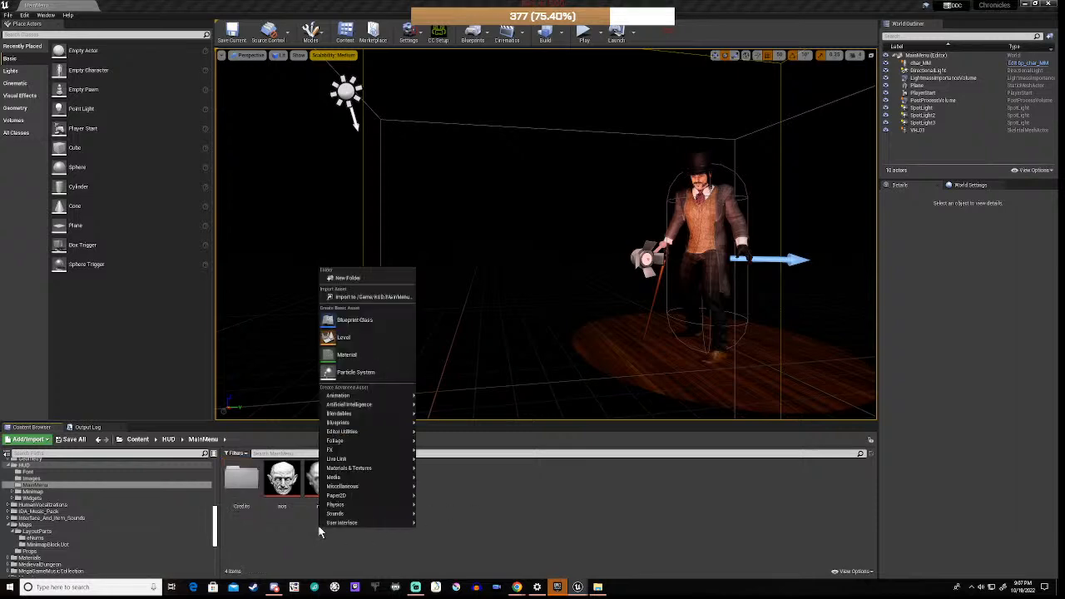
click(360, 277)
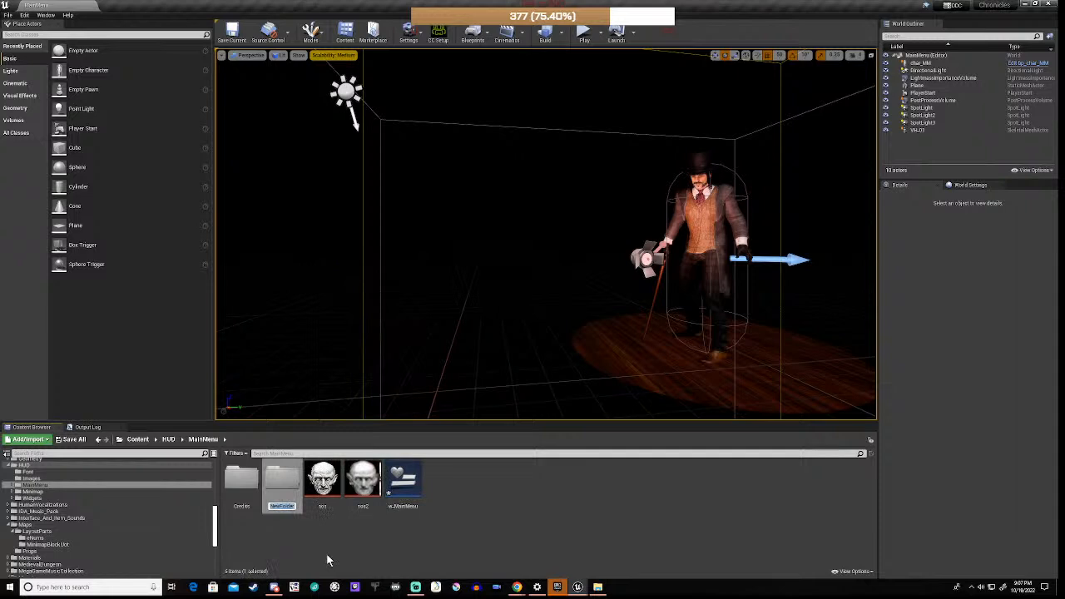
text(Options)
key(Return)
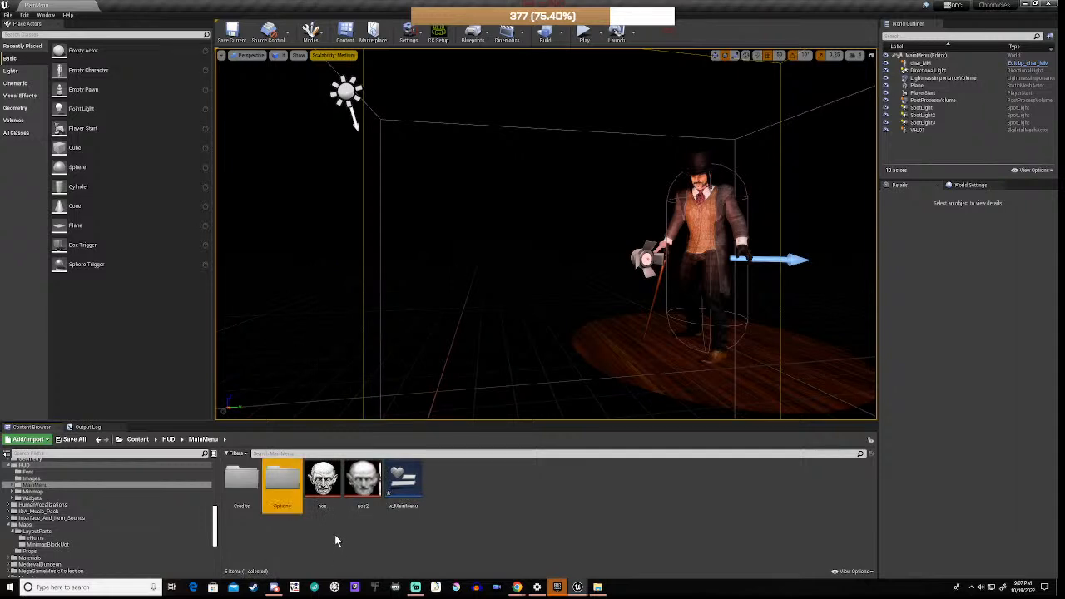
click(335, 534)
right_click(335, 538)
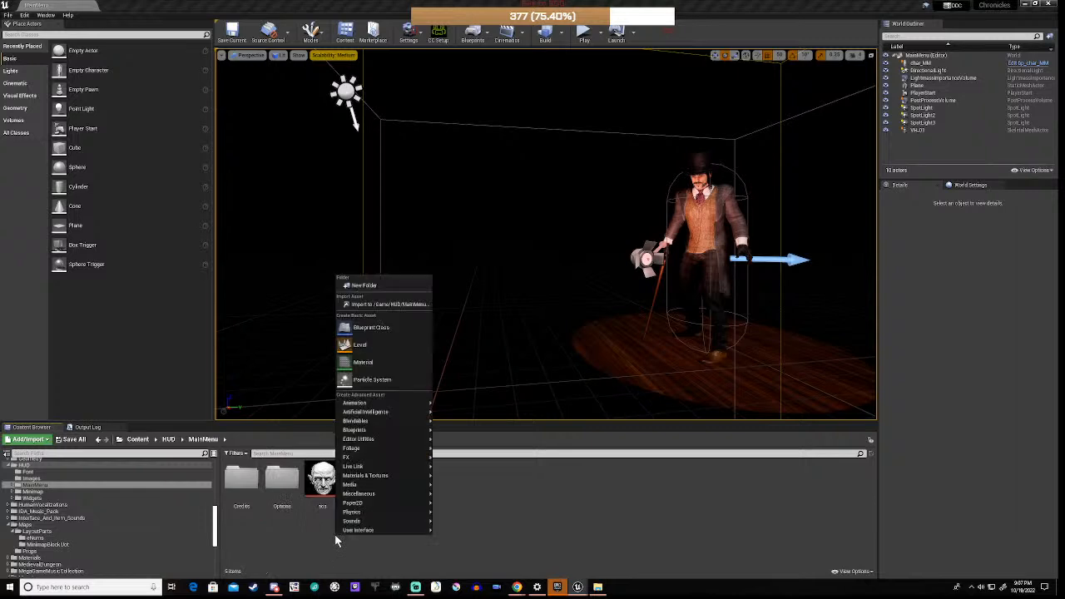
click(376, 288)
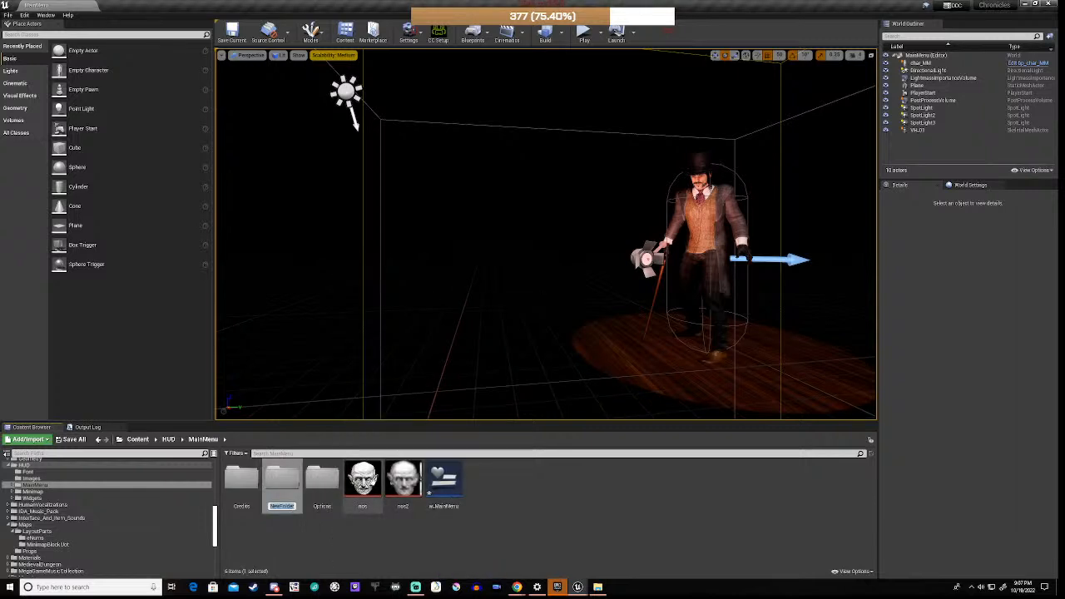
text(HighScores)
key(Return)
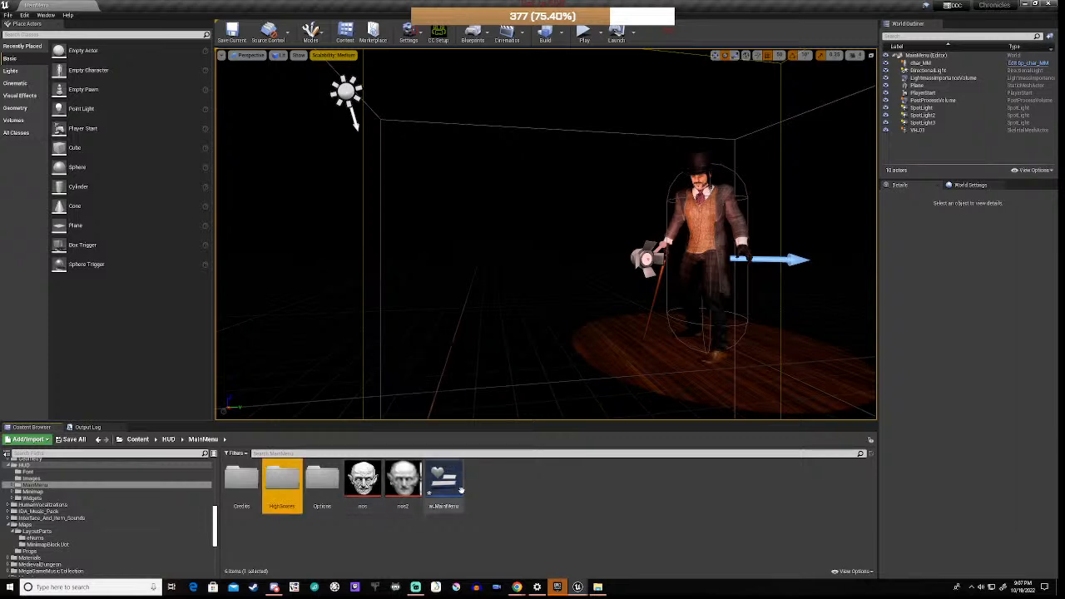
click(502, 513)
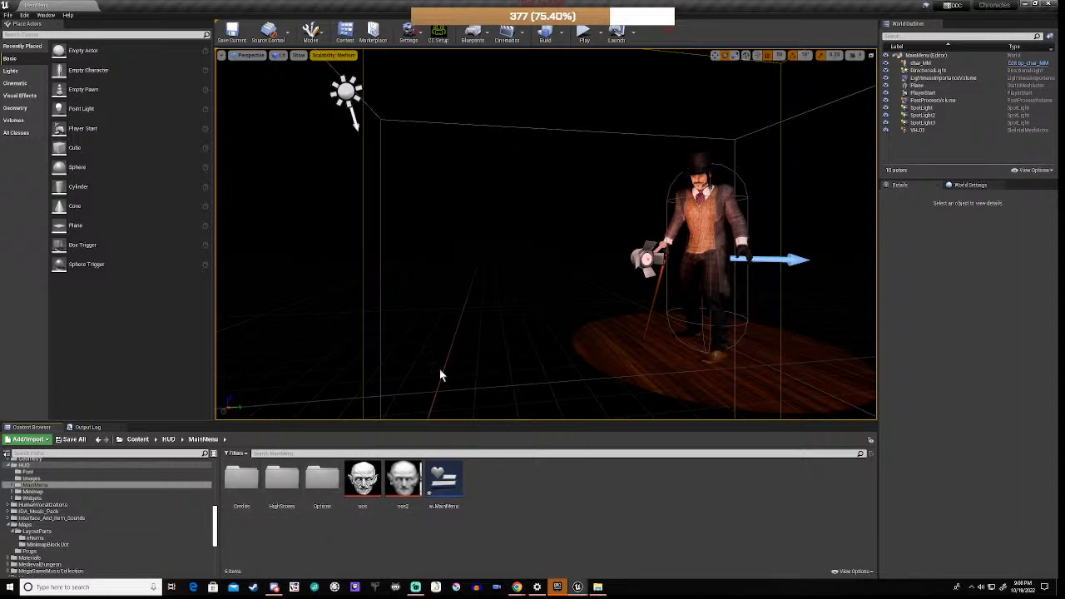
Step: Play in Editor to preview the Chronicles main menu, then bring up the Epic Games Launcher
click(584, 34)
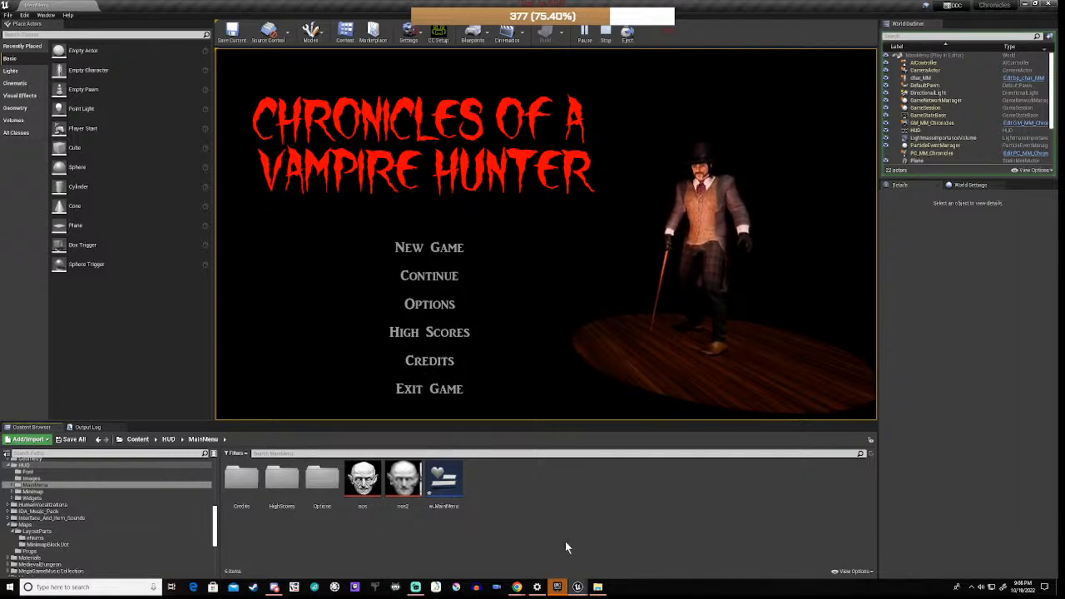
click(558, 587)
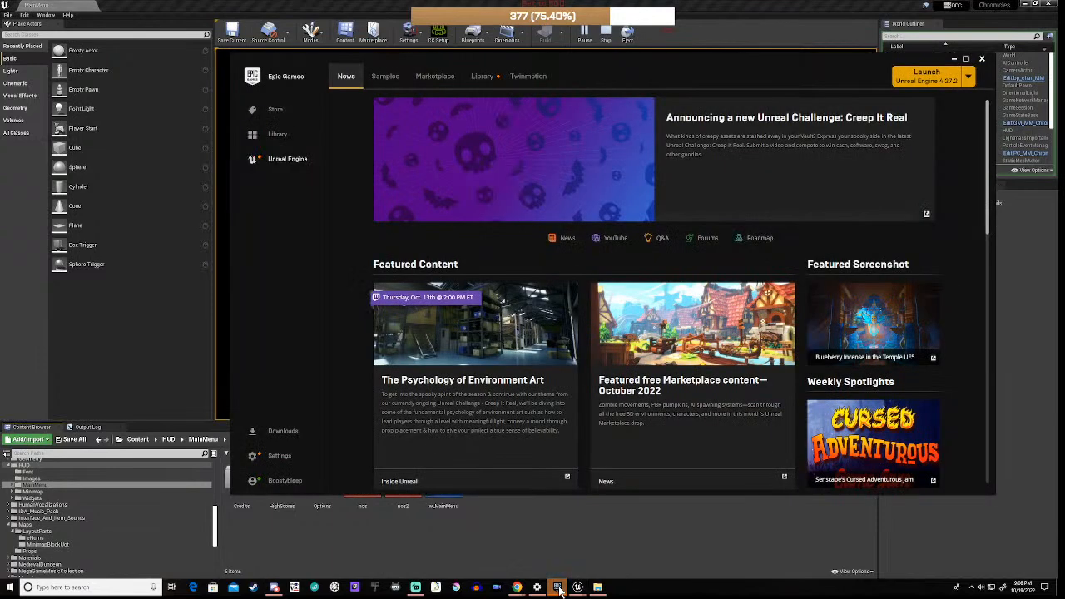
Step: Launch the Fabrica_Espace project from My Projects in the Launcher's Library
click(479, 79)
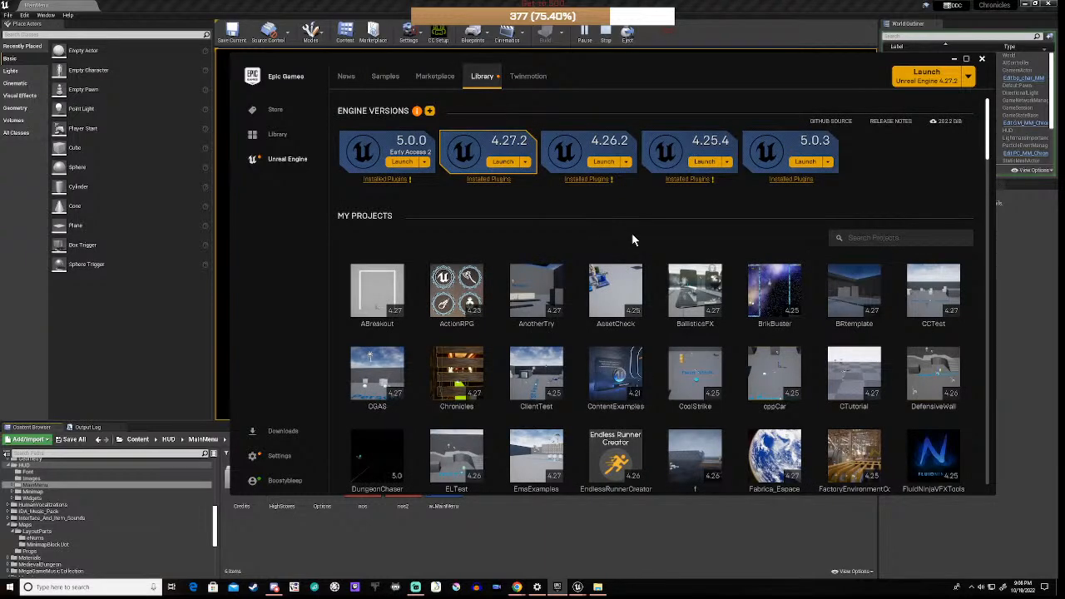
scroll(654, 242, down, 3)
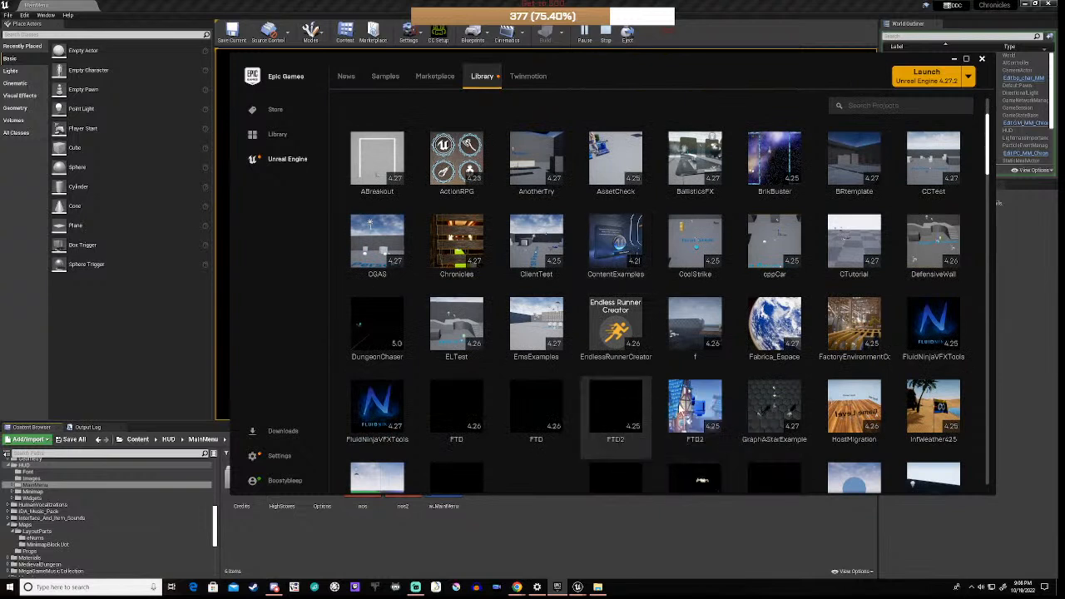
double_click(778, 333)
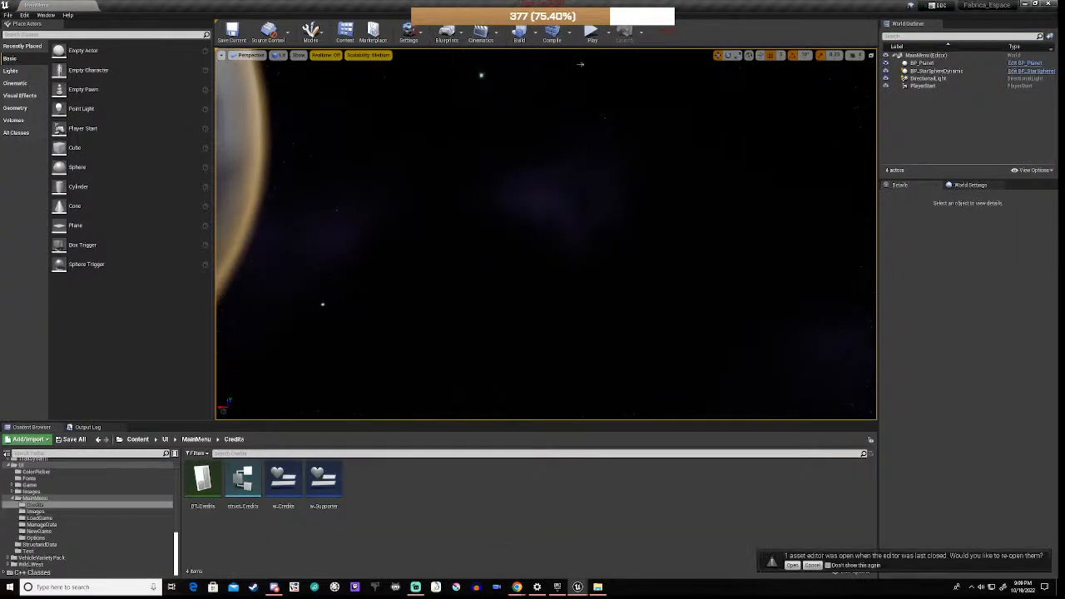
Step: Window and reposition the Fabrica_Espace and w_Credits editors, and minimize the Launcher
click(1037, 8)
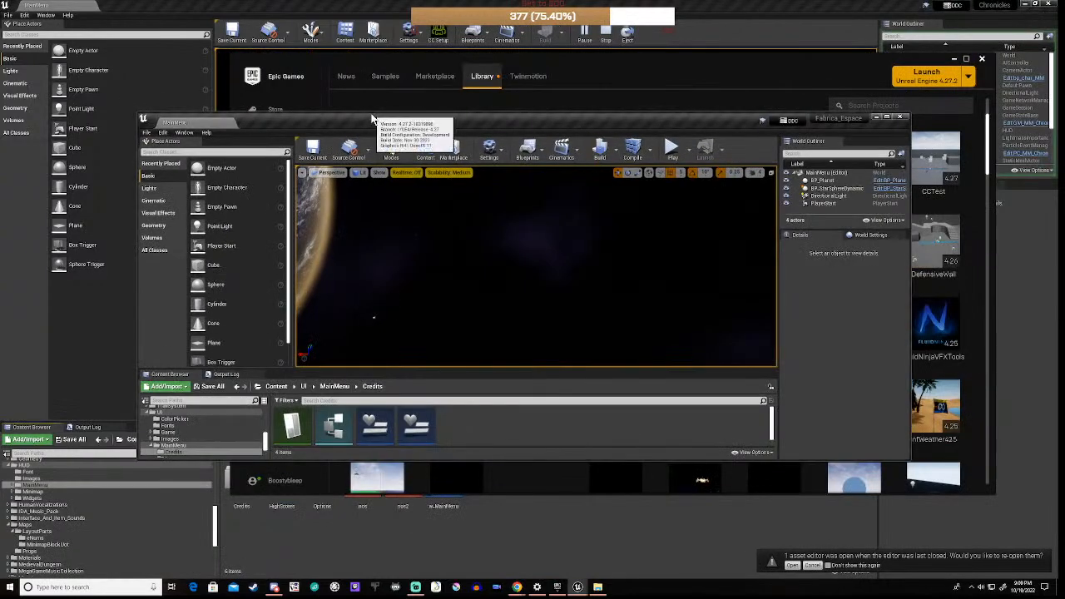
drag(369, 119, 905, 55)
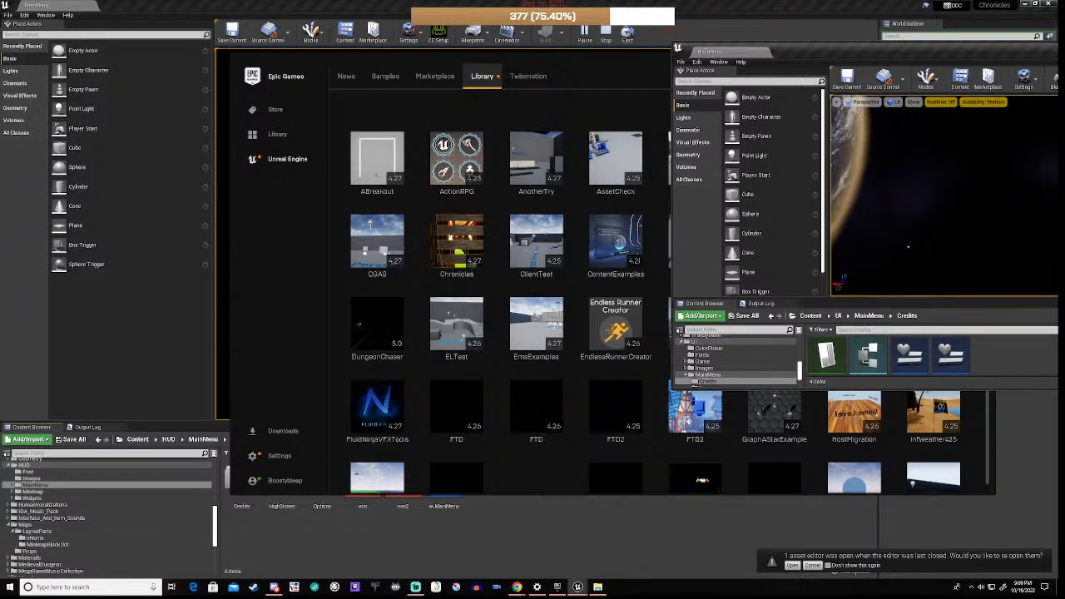
drag(807, 45, 1064, 42)
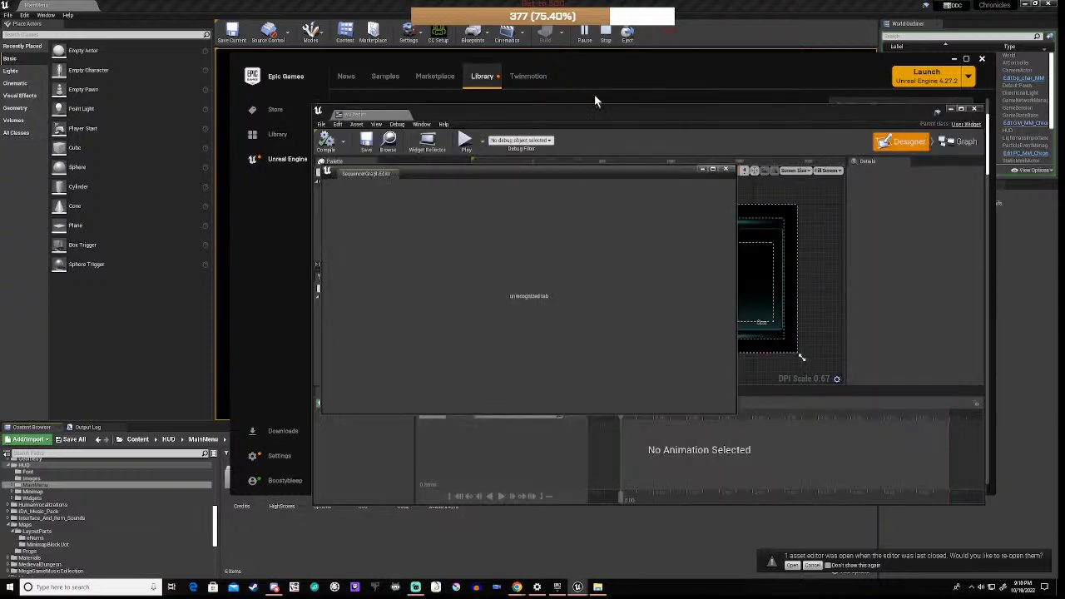
click(724, 169)
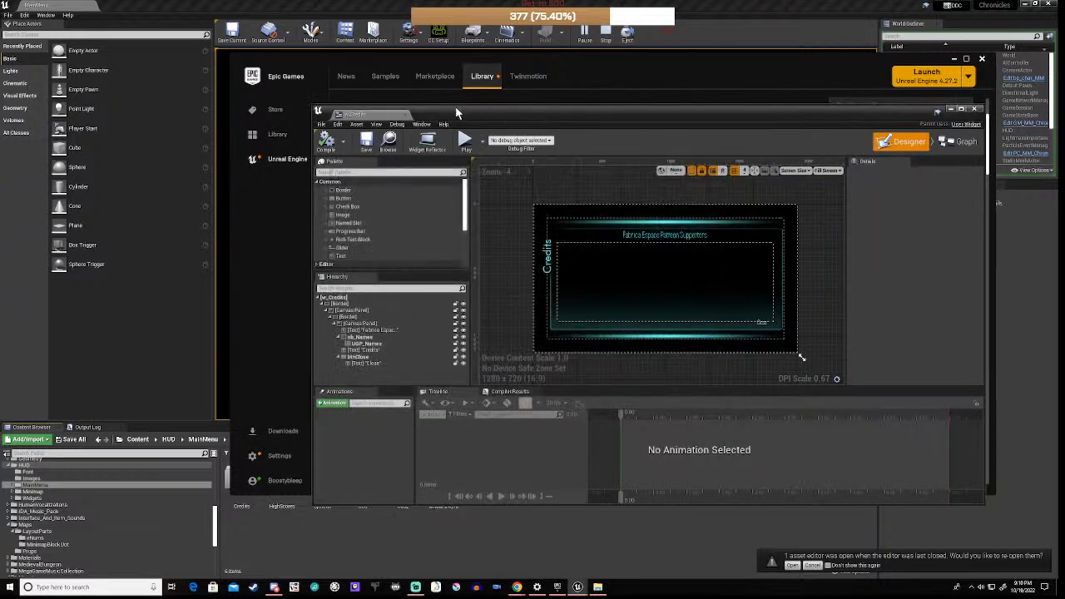
drag(456, 112, 1064, 40)
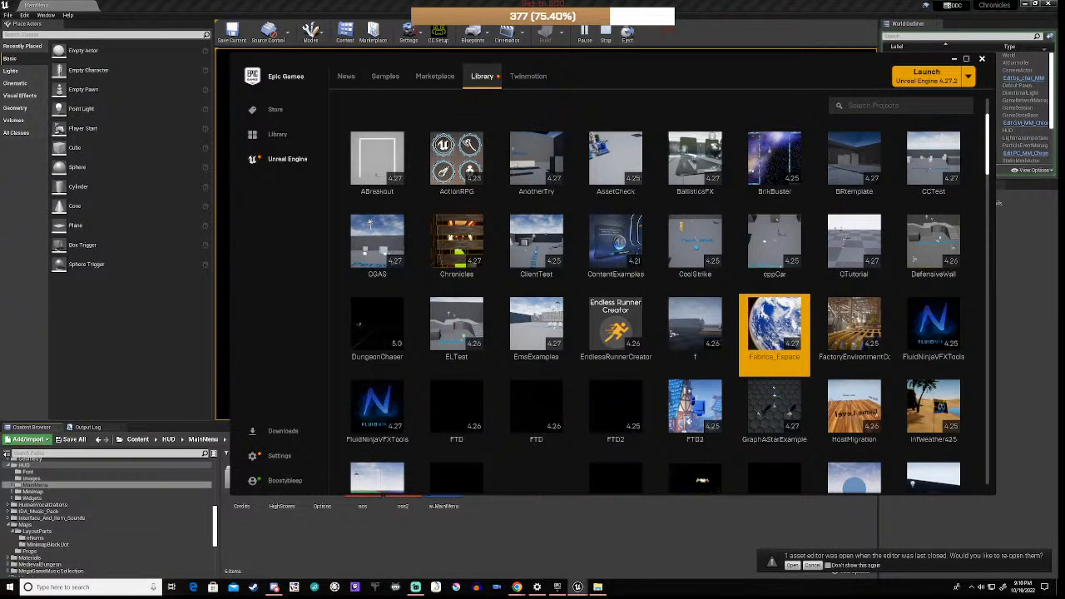
drag(1064, 10, 1062, 88)
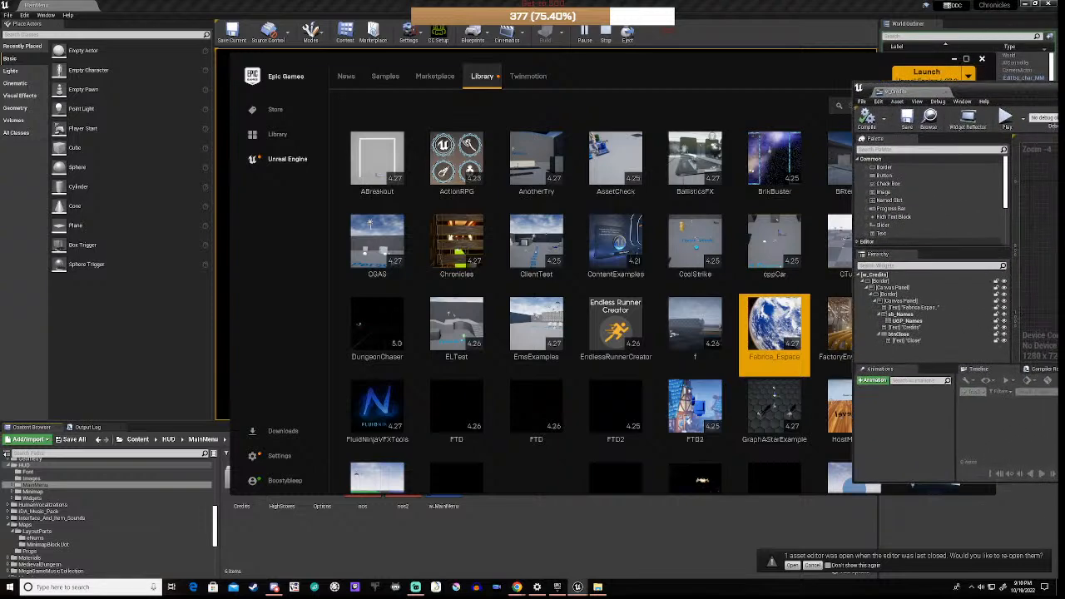
drag(994, 90, 489, 122)
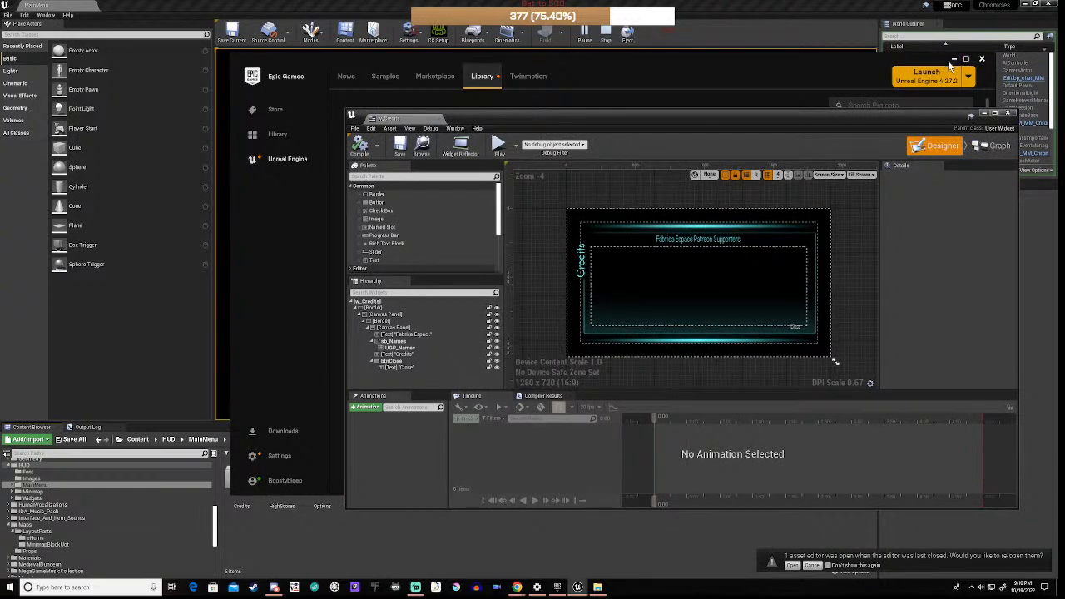
click(954, 60)
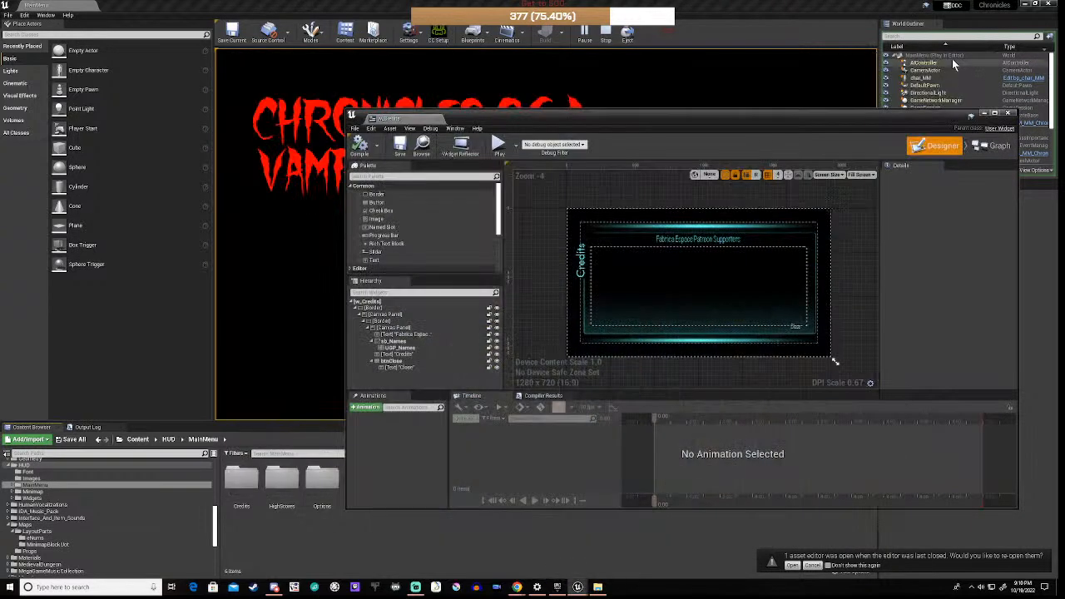
Step: Copy the outer Border widget from the w_Credits hierarchy and move the editor aside
click(584, 331)
click(385, 327)
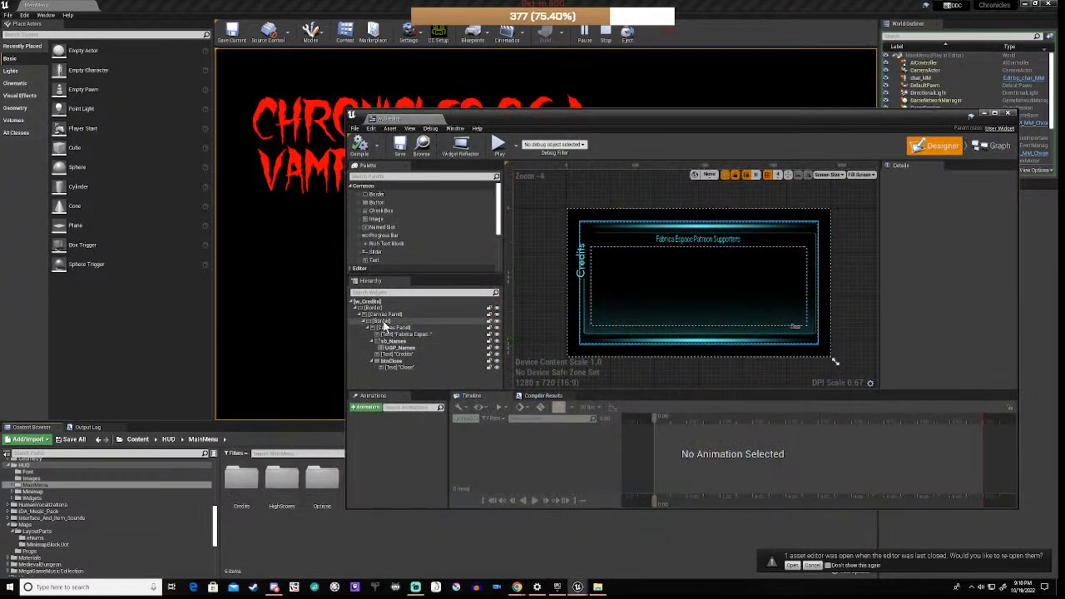
click(374, 310)
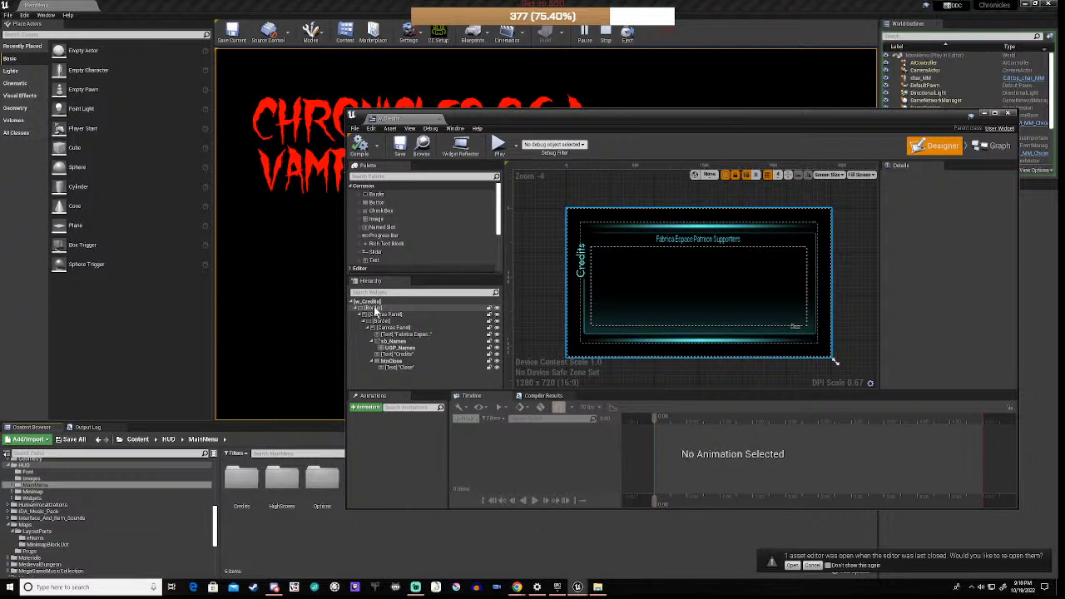
click(375, 311)
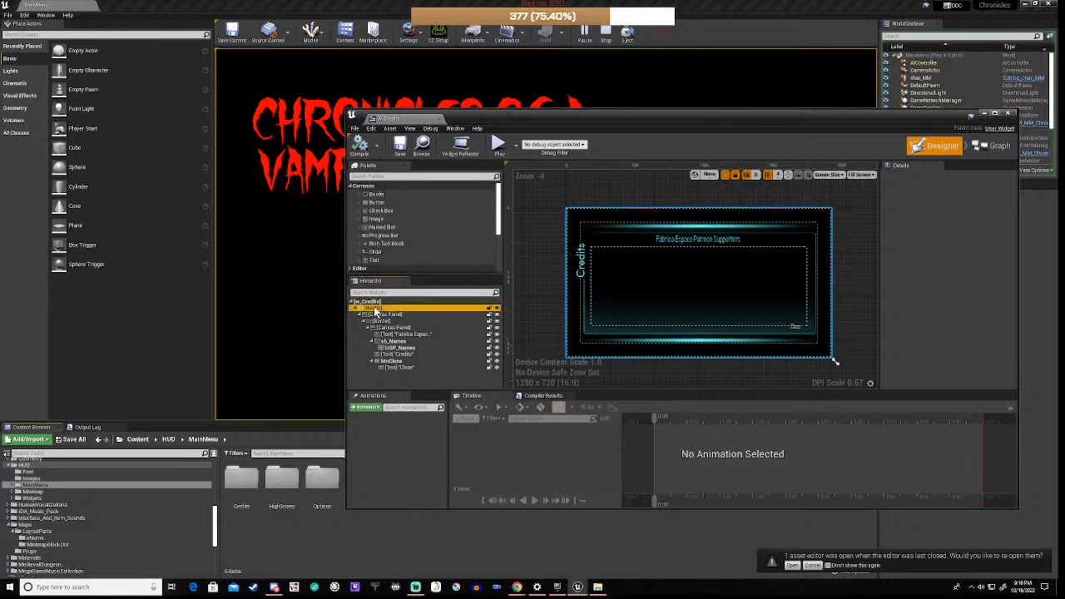
right_click(376, 311)
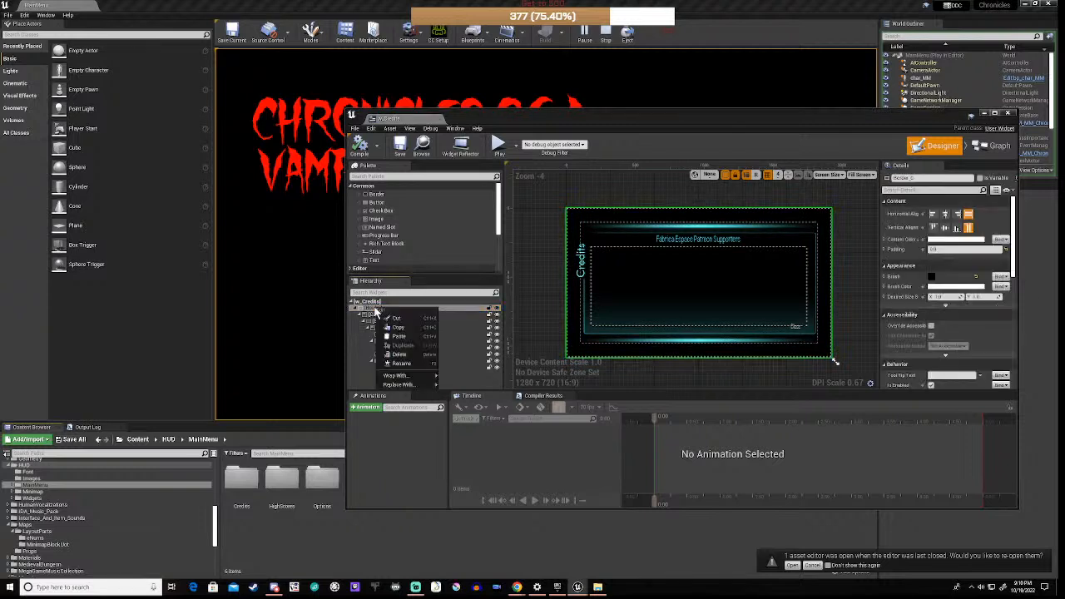
click(403, 328)
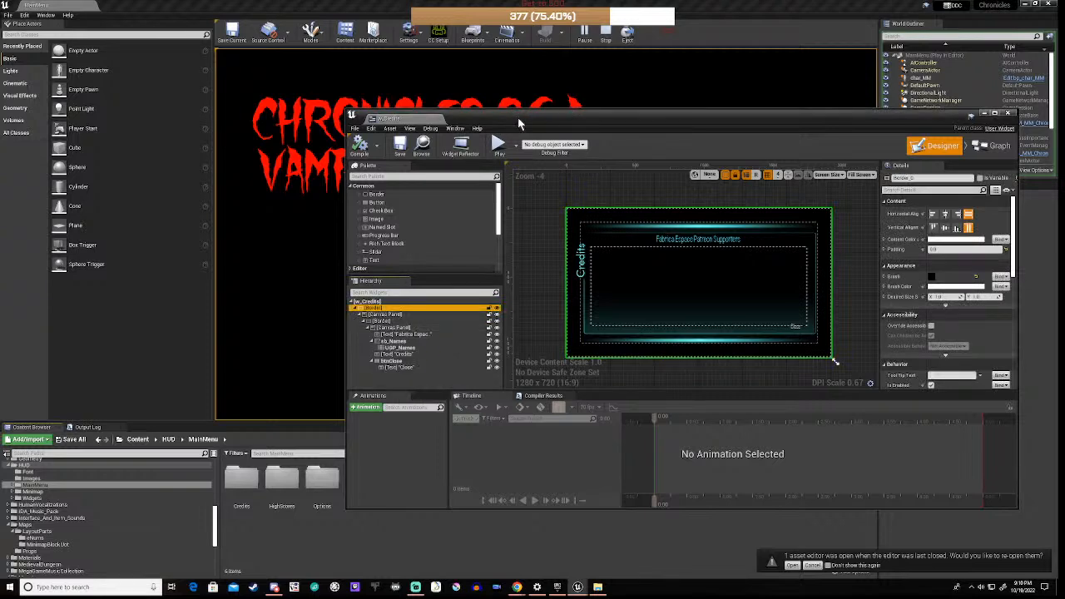
drag(519, 124, 1064, 35)
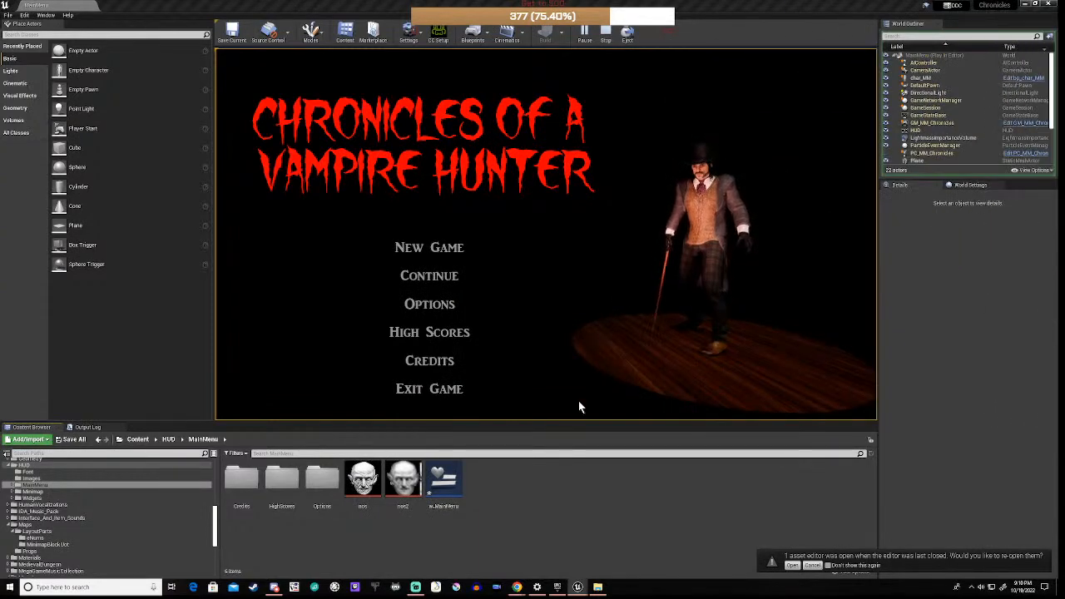
Step: In the Credits folder, create a Widget Blueprint named W_Credits and open it
double_click(243, 483)
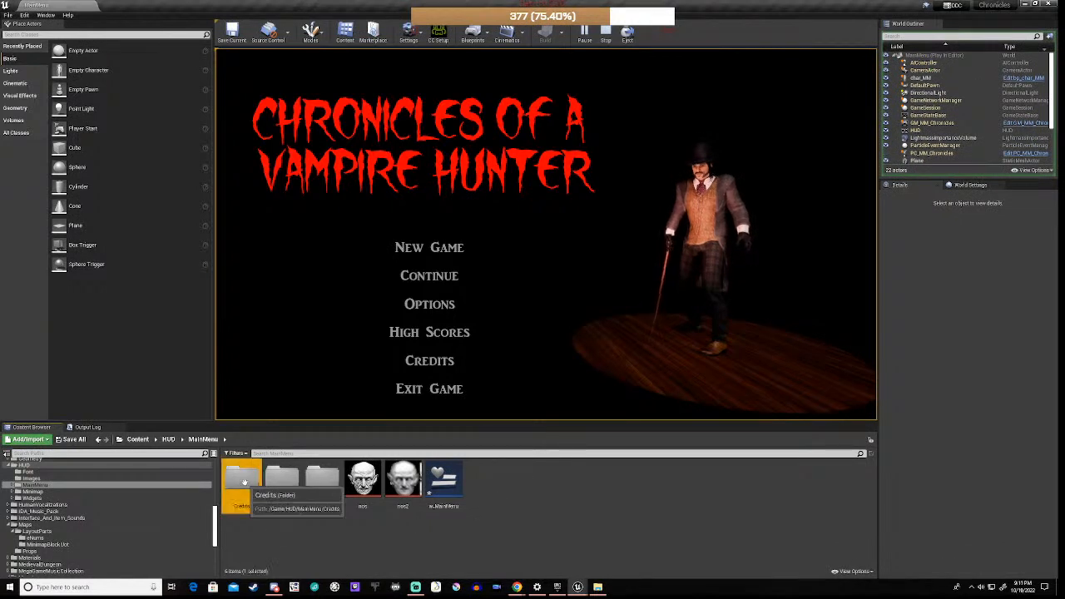
right_click(329, 500)
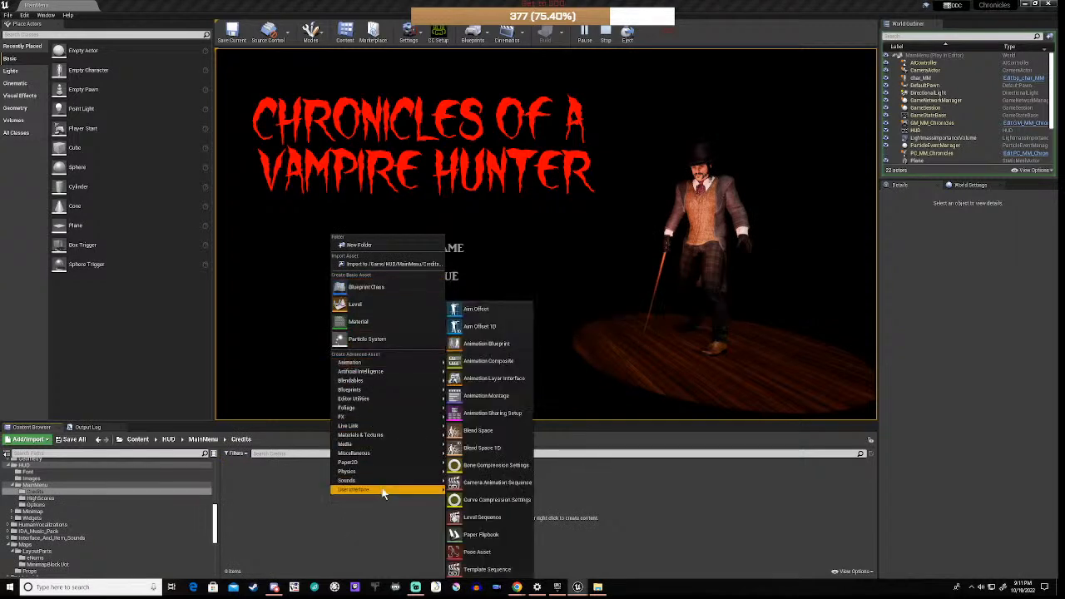
mouse_move(383, 489)
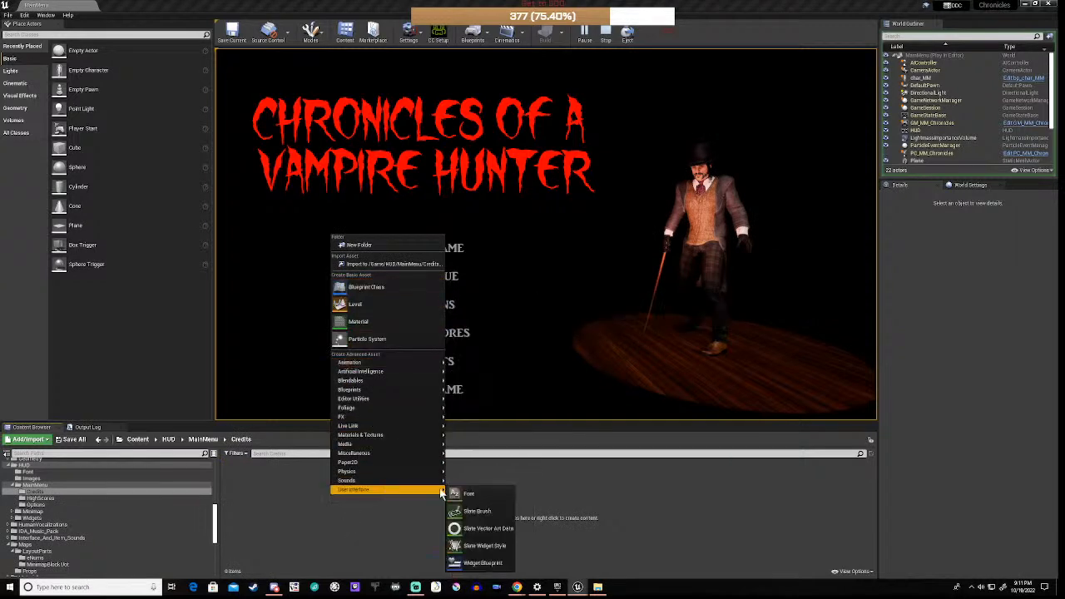
click(465, 564)
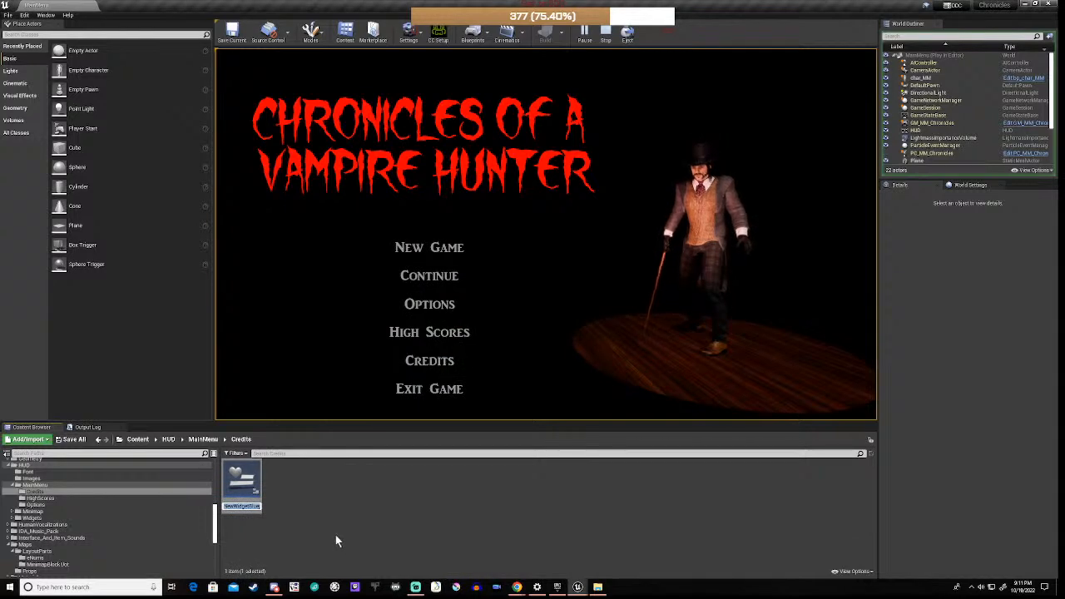
text(W_Credits)
key(Return)
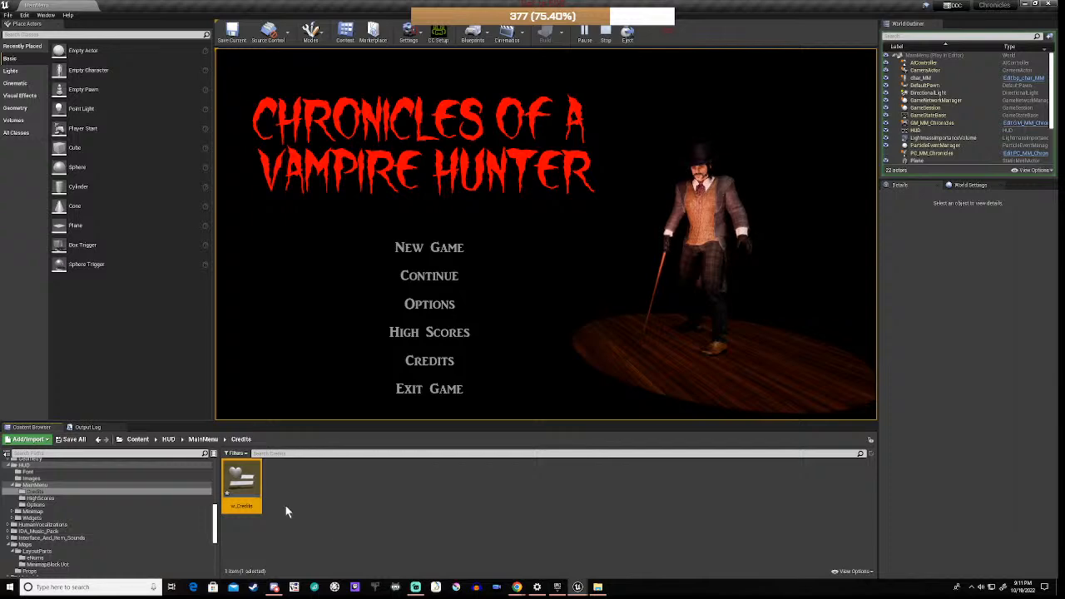
double_click(241, 487)
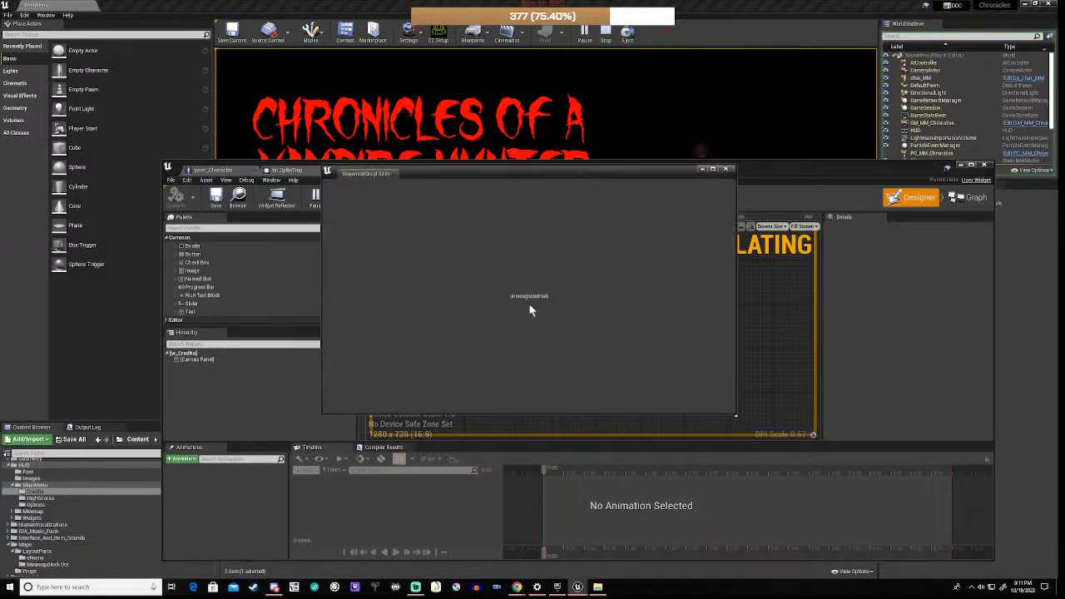
Step: Delete the default Canvas Panel and paste the copied Border layout under the w_Credits root
click(725, 169)
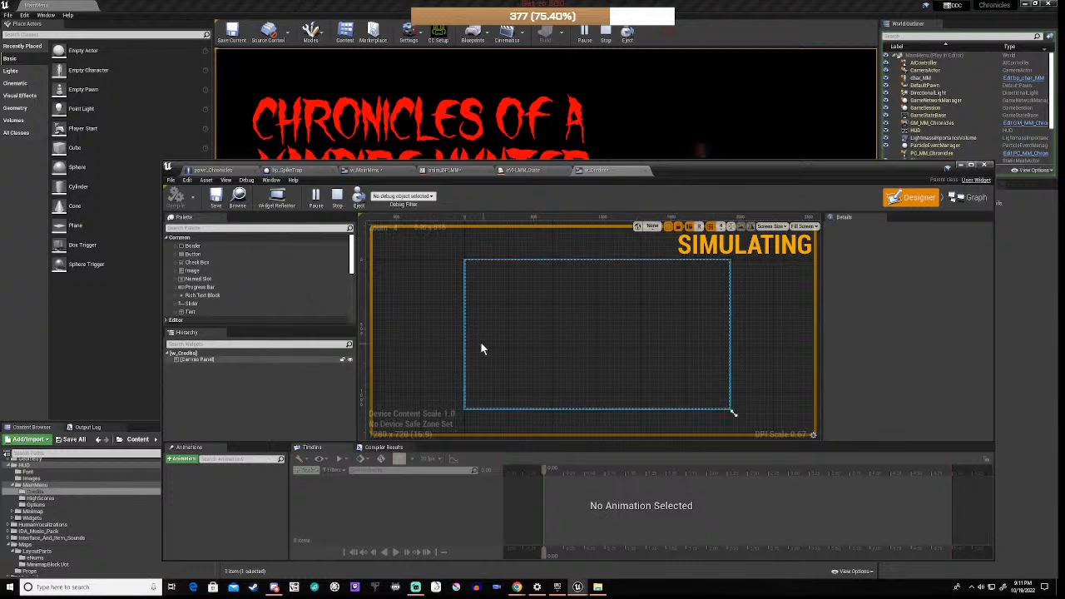
click(199, 360)
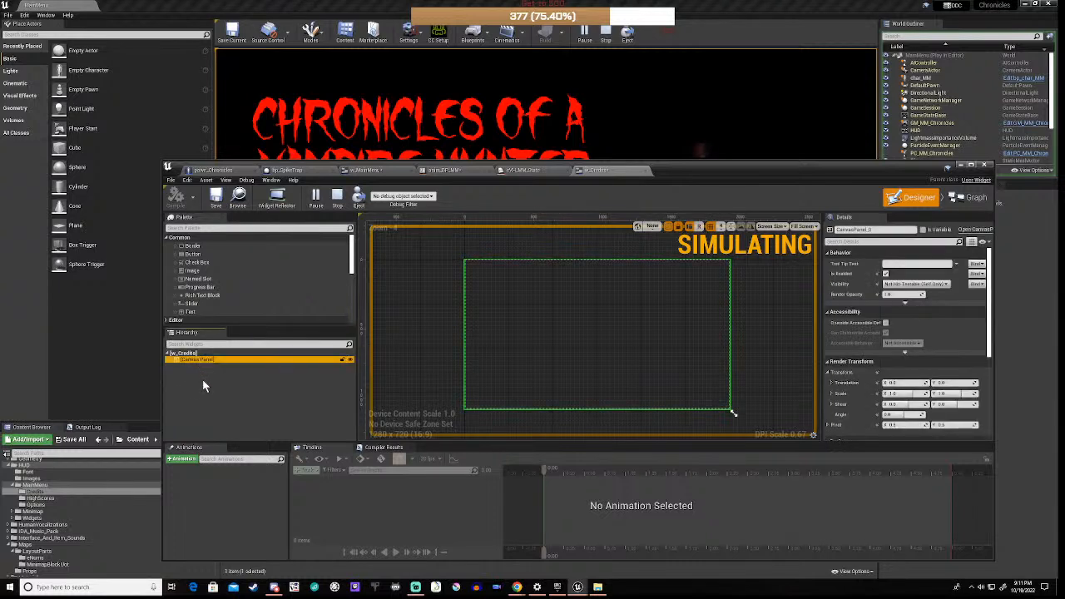
key(Delete)
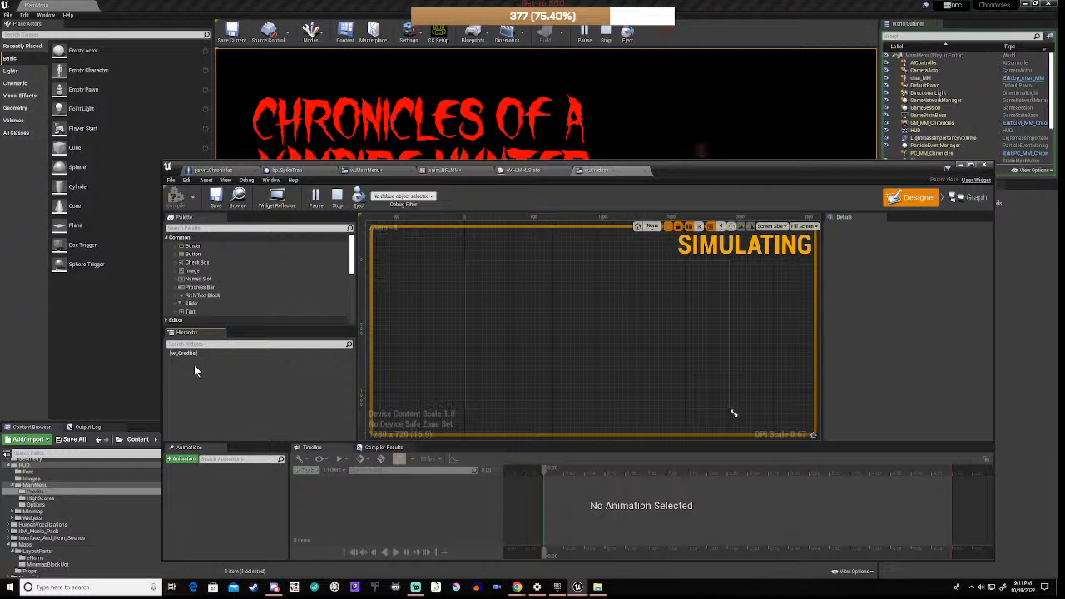
click(197, 354)
right_click(207, 355)
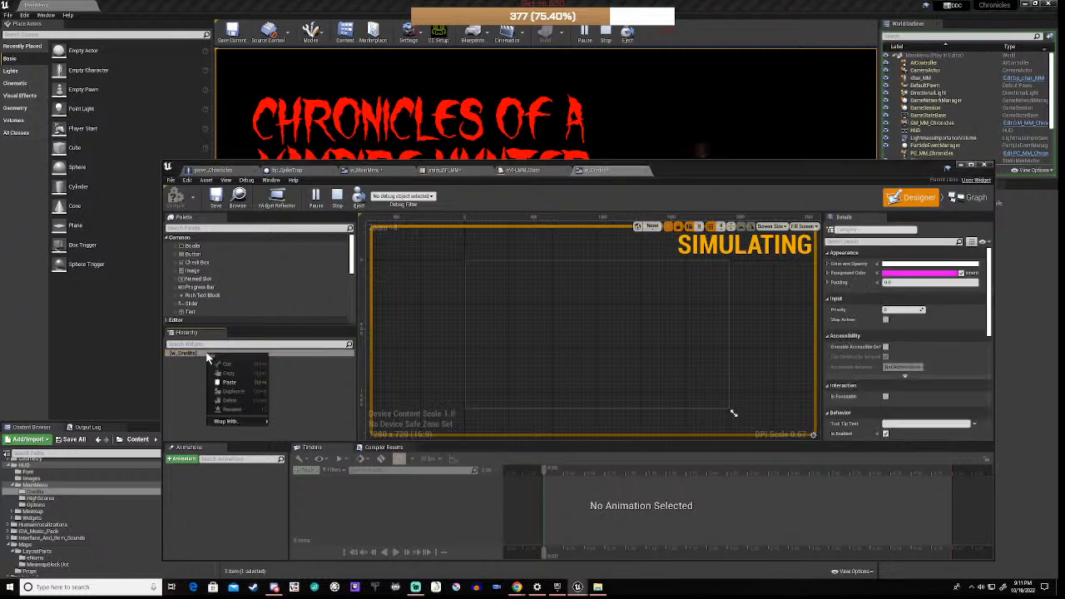
click(228, 382)
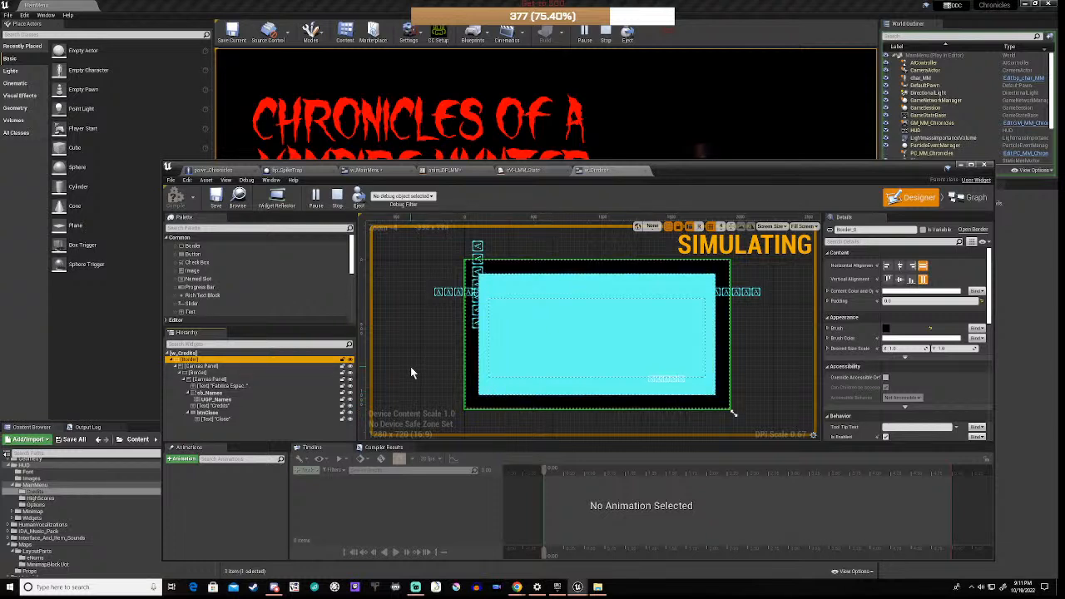
Step: Change the title text to 'Punto Rojo Studios Patreon Supporters'
click(224, 387)
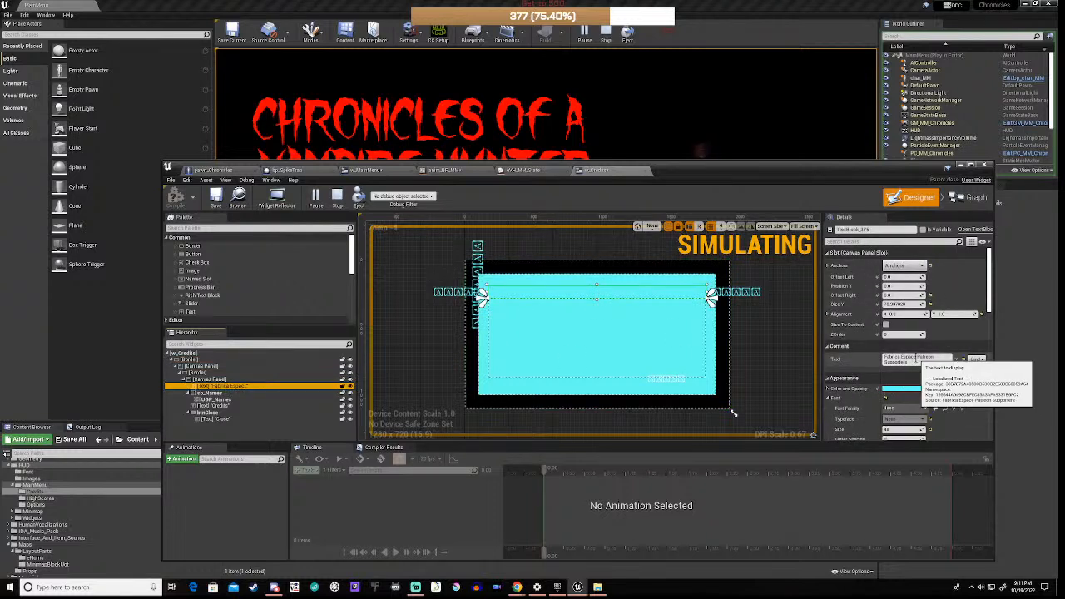
drag(916, 361, 879, 359)
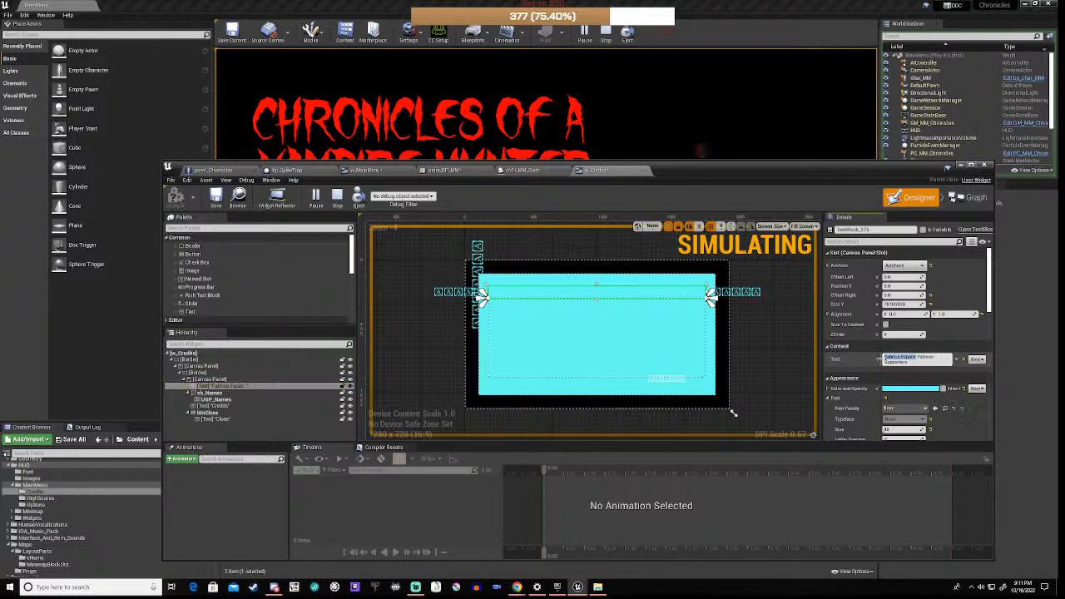
text(VIP)
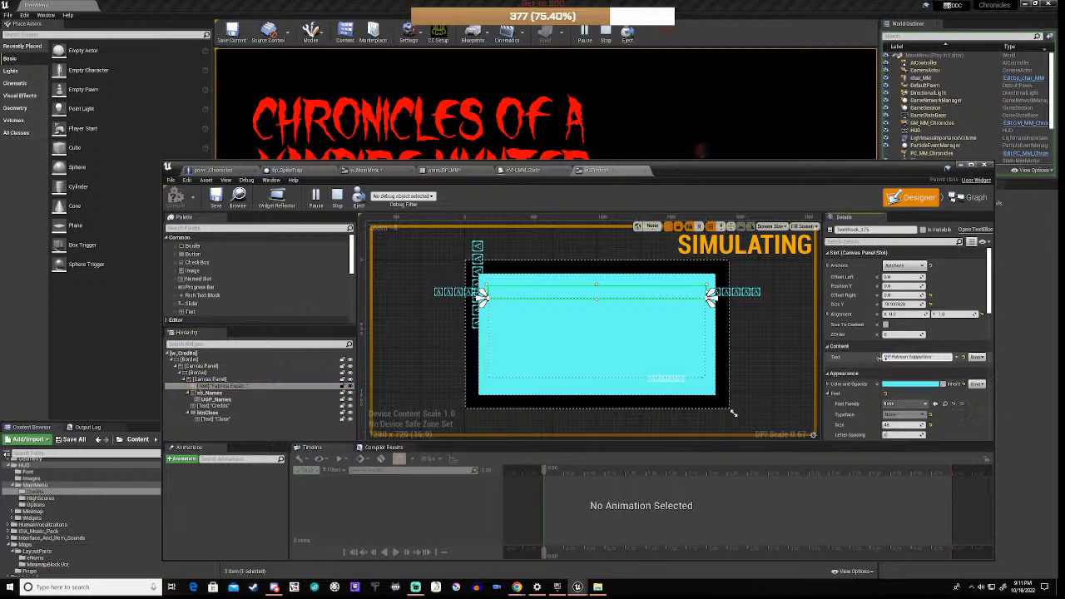
key(BackSpace)
text(obleHujo St)
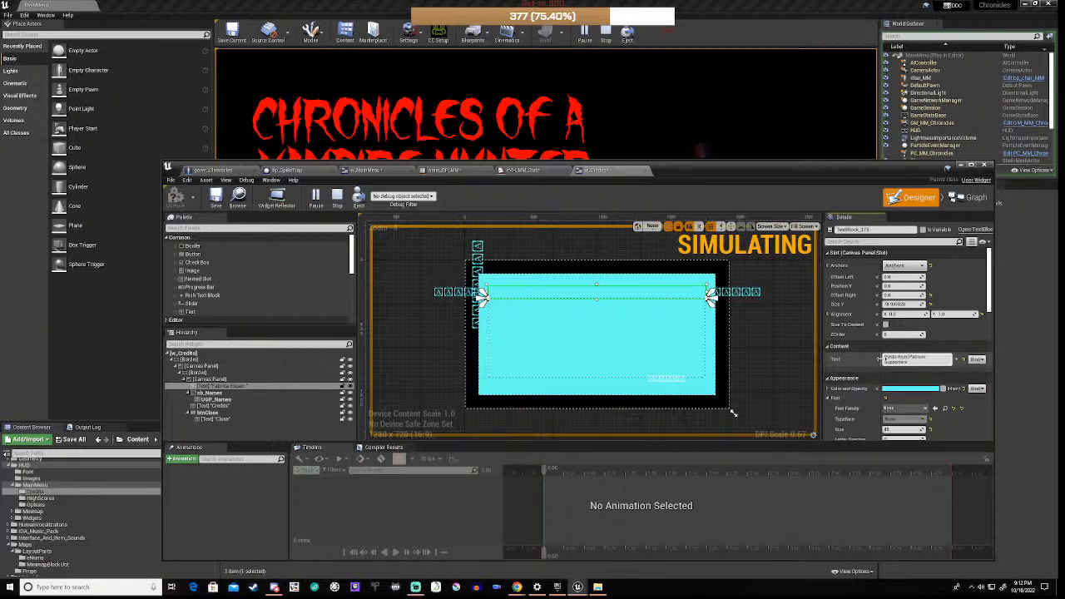
text(udios)
key(Return)
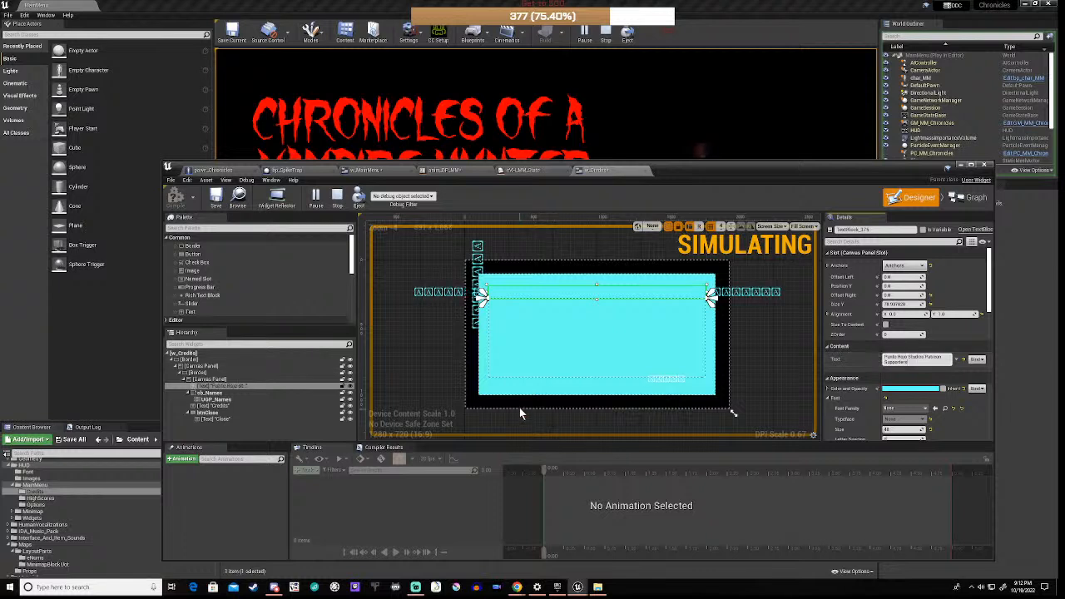
scroll(879, 386, down, 2)
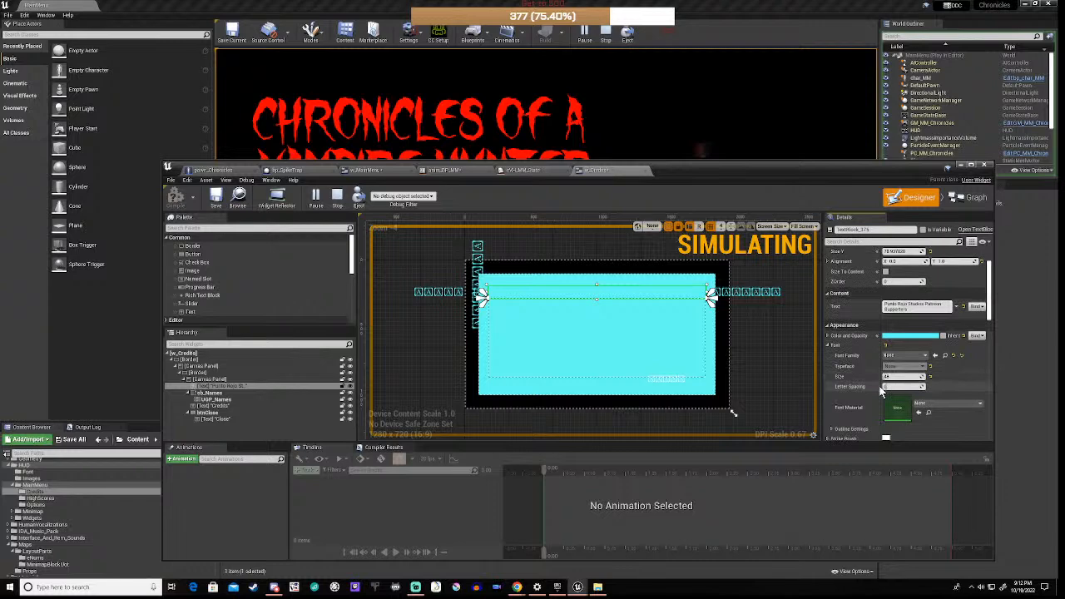
Step: Colour the title text red and set its font family to ARJULIAN_Font
click(914, 336)
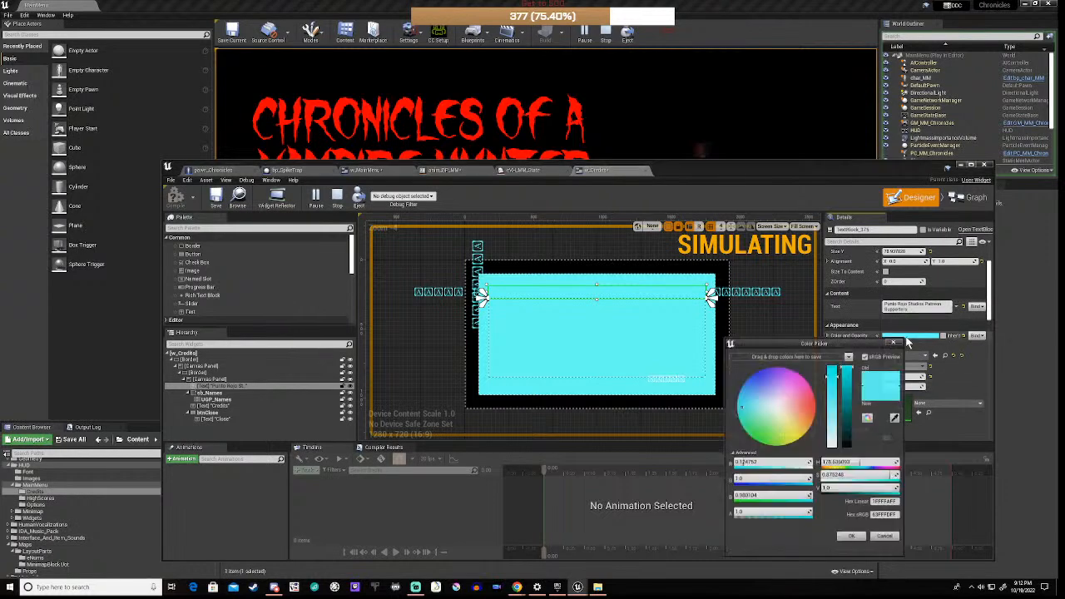
click(815, 404)
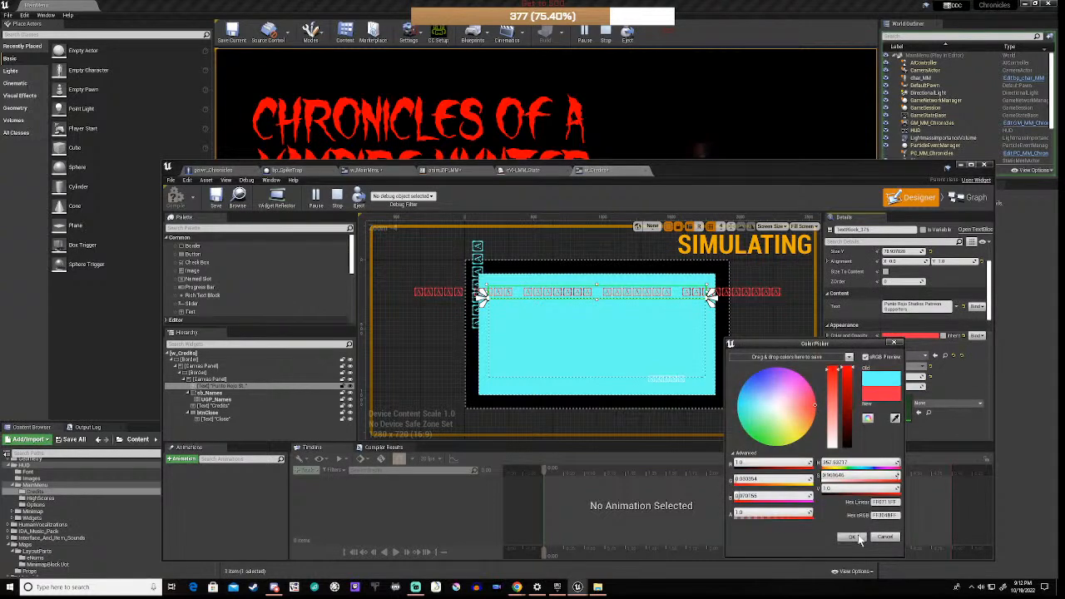
click(857, 538)
click(921, 354)
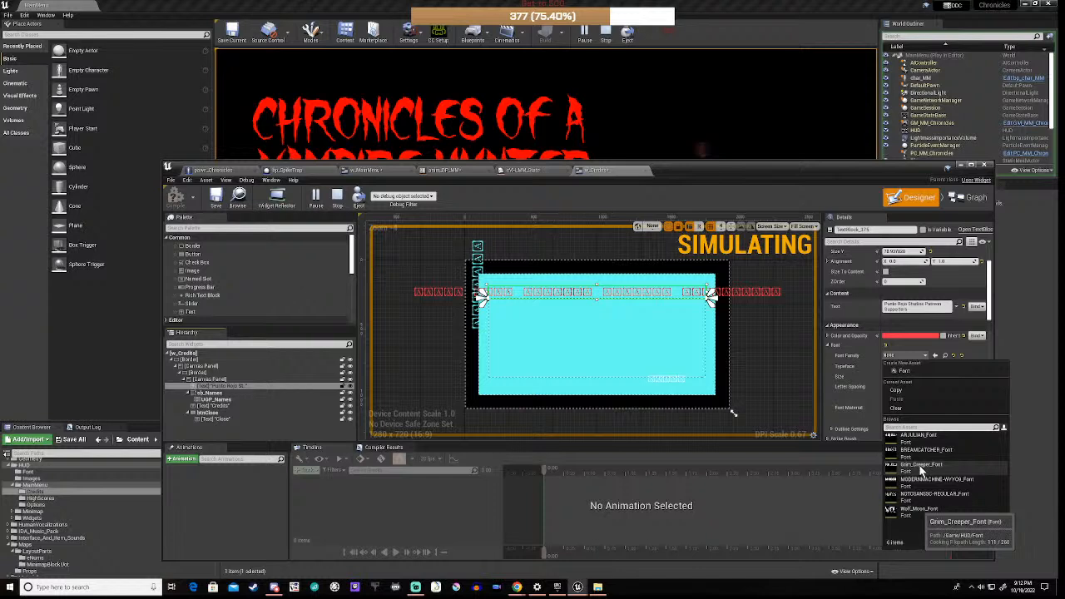
click(915, 437)
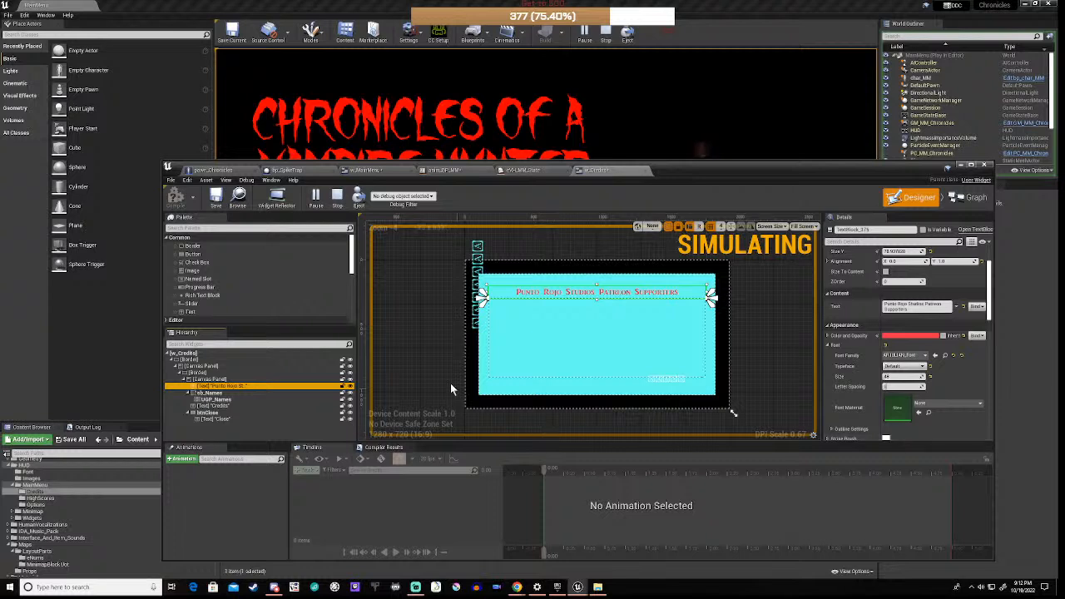
scroll(507, 298, up, 2)
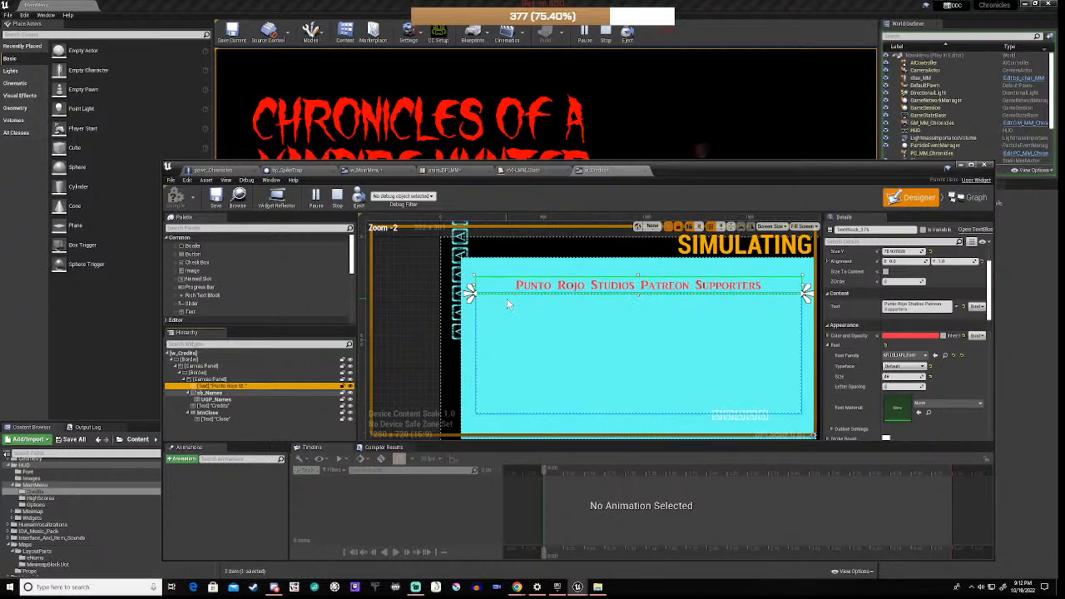
Step: Set the inner border's brush tint alpha to 0 for a transparent background
click(188, 360)
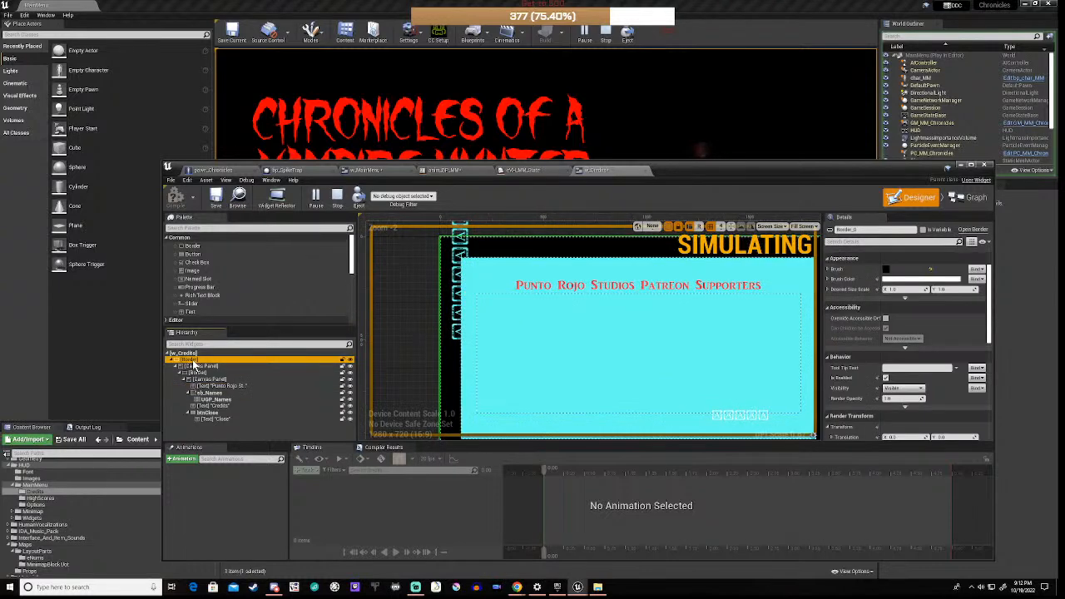
scroll(542, 356, down, 3)
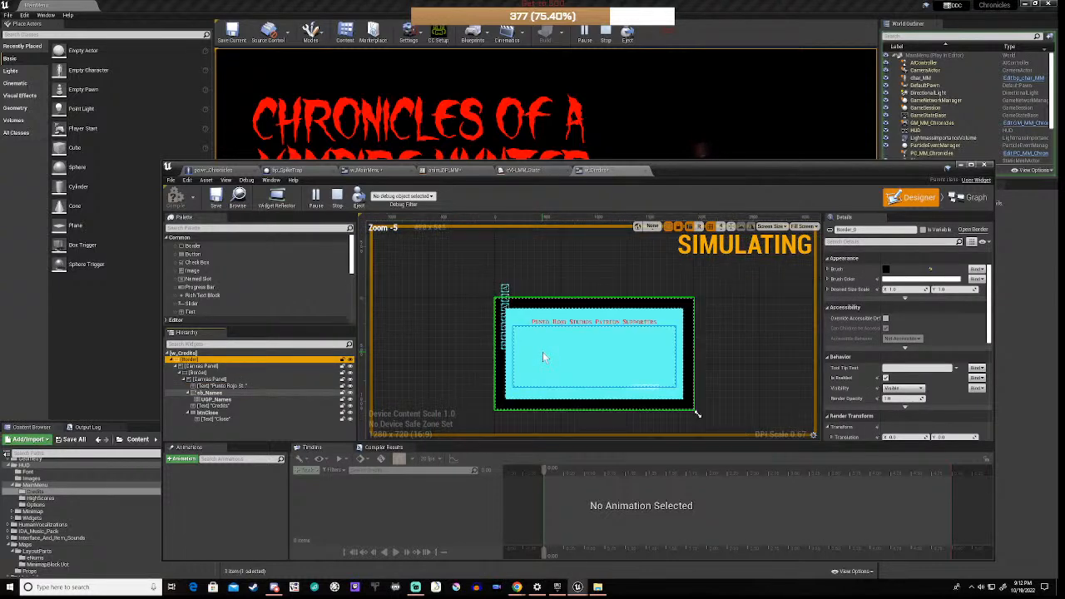
click(208, 373)
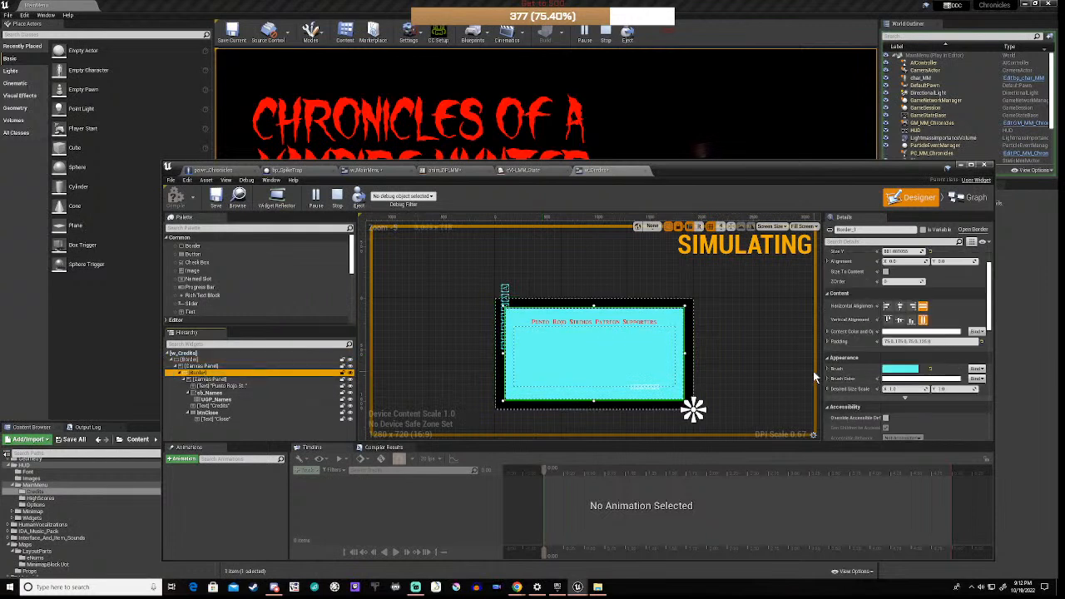
click(828, 369)
scroll(849, 387, down, 1)
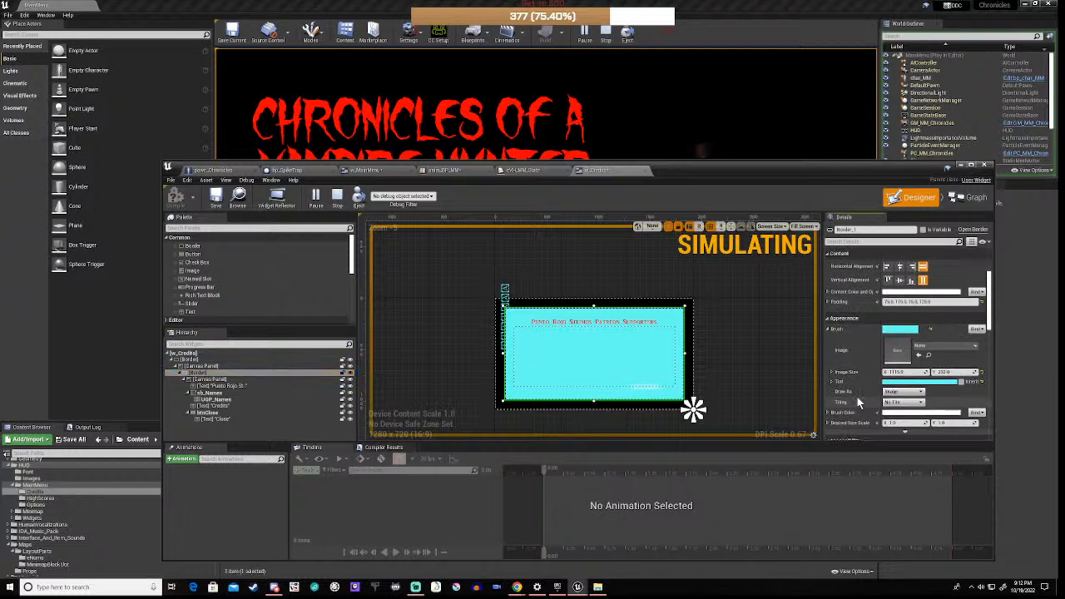
click(829, 381)
scroll(855, 401, down, 1)
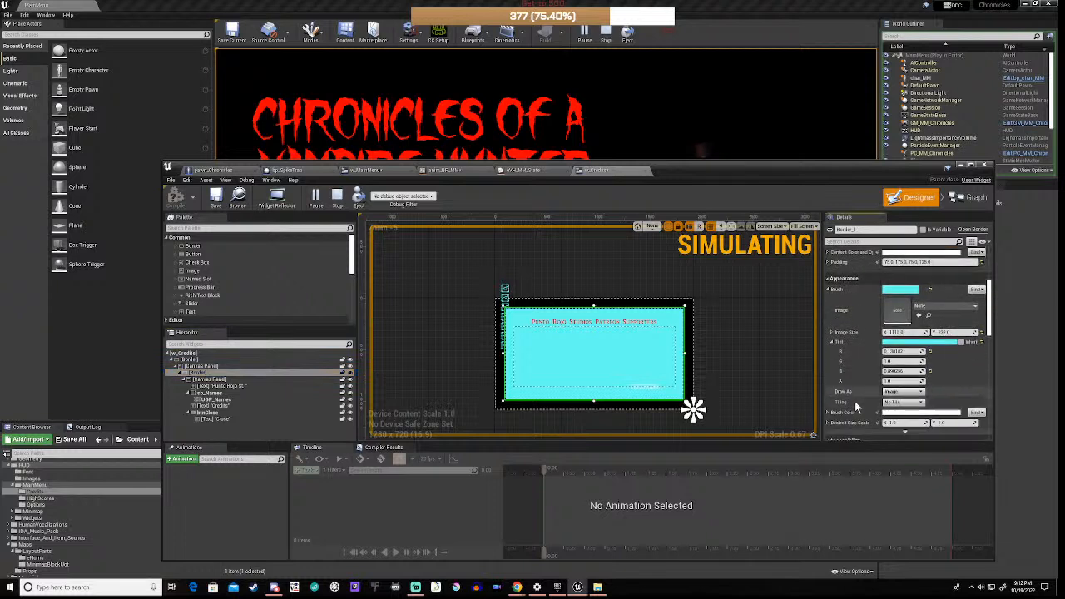
click(899, 382)
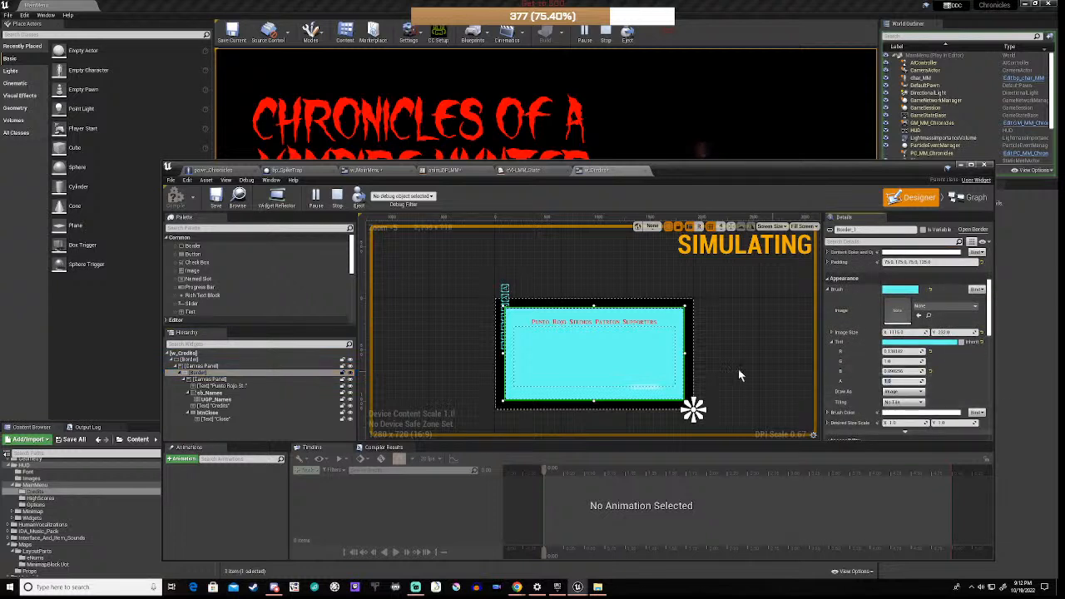
text(0)
key(Return)
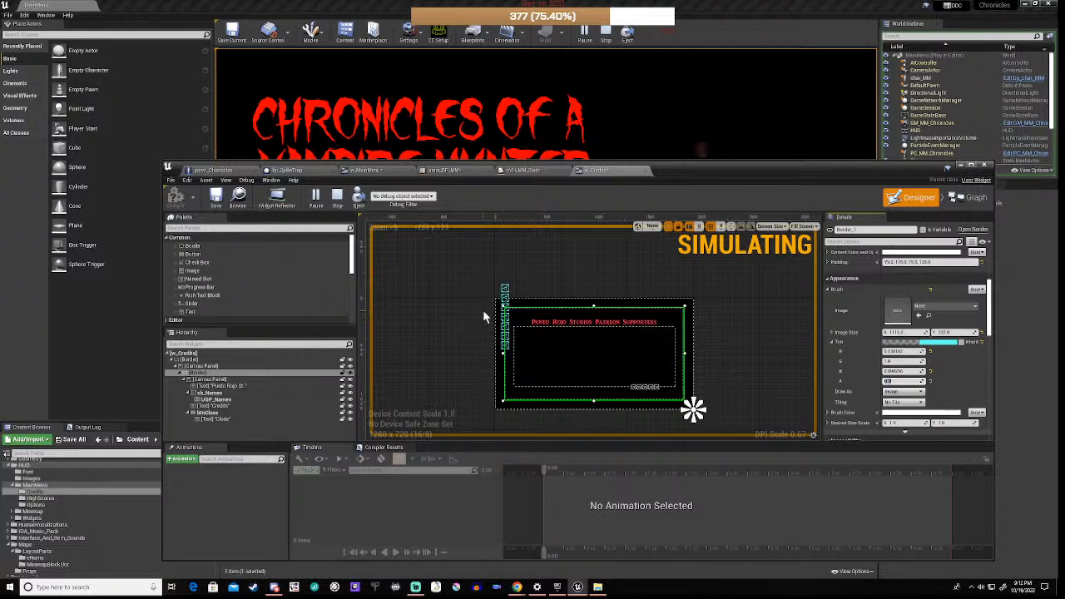
scroll(483, 312, up, 2)
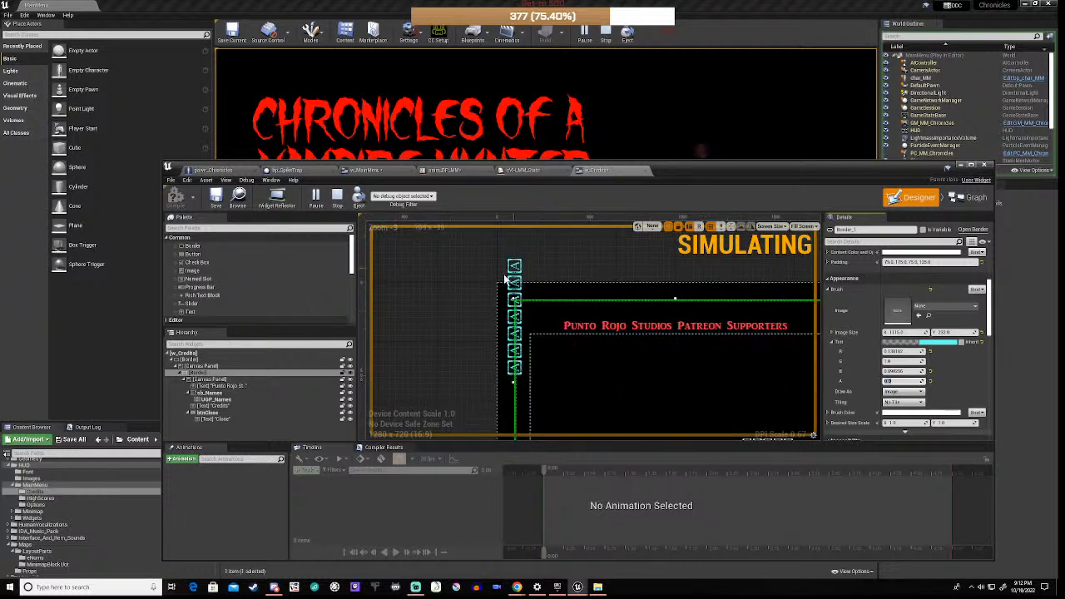
Step: Delete the placeholder text block from eb_Names and select the close button
click(222, 406)
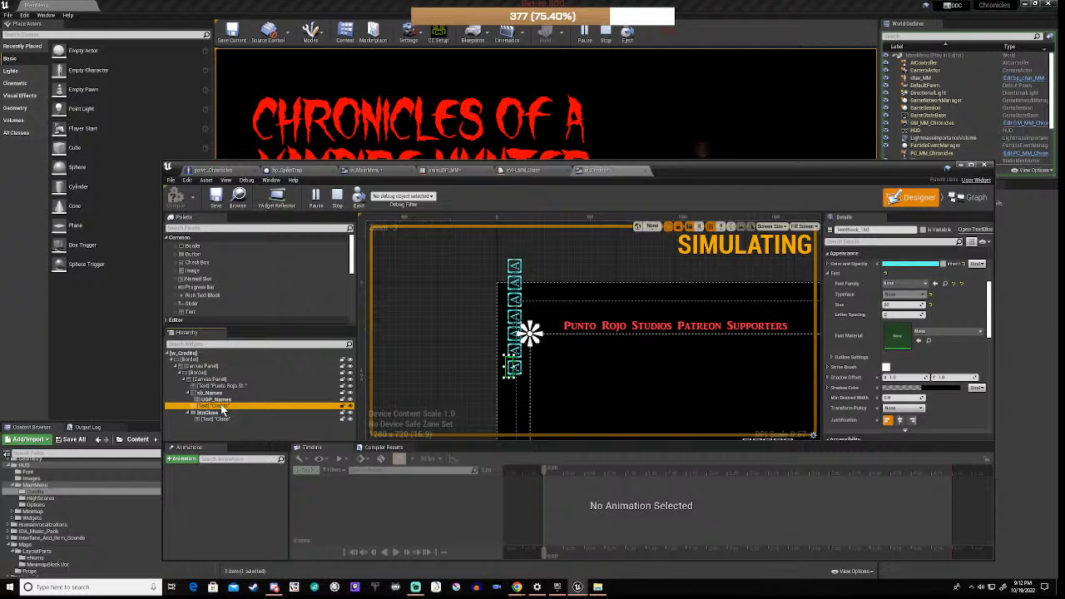
key(Delete)
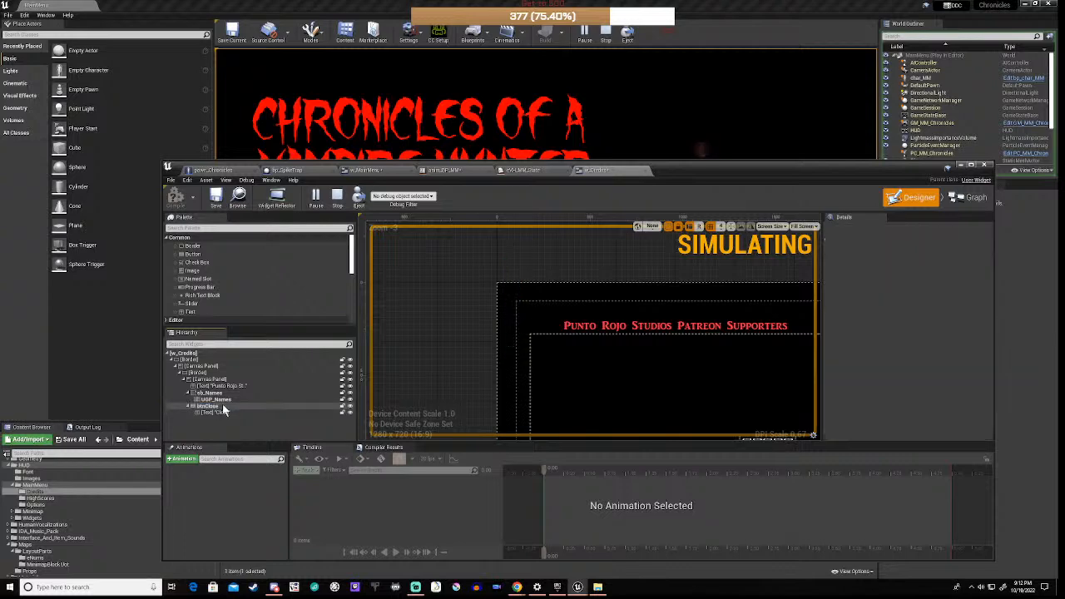
right_drag(485, 358, 441, 303)
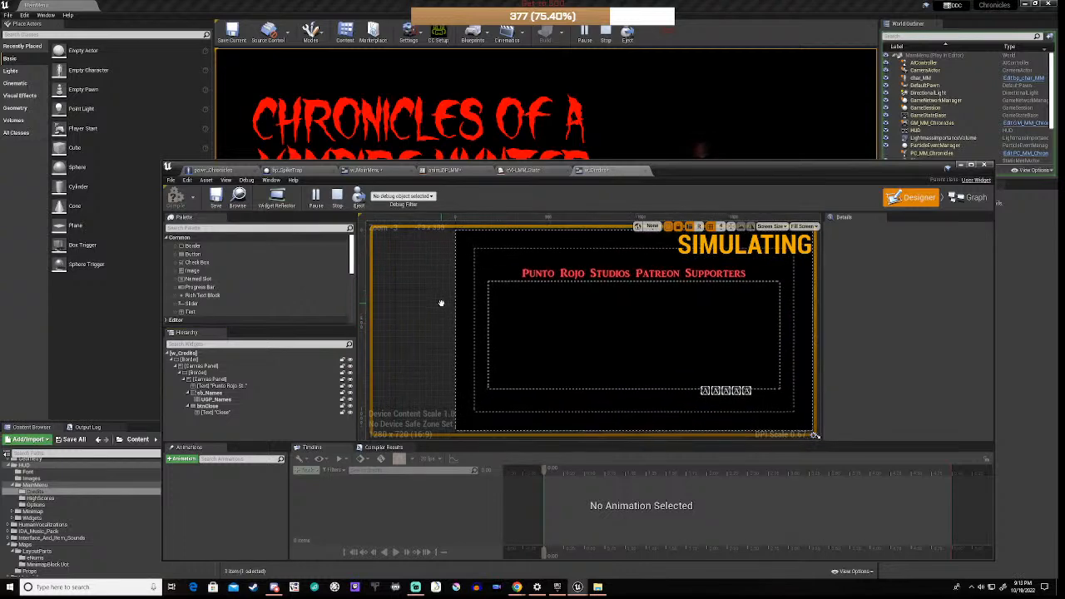
click(221, 407)
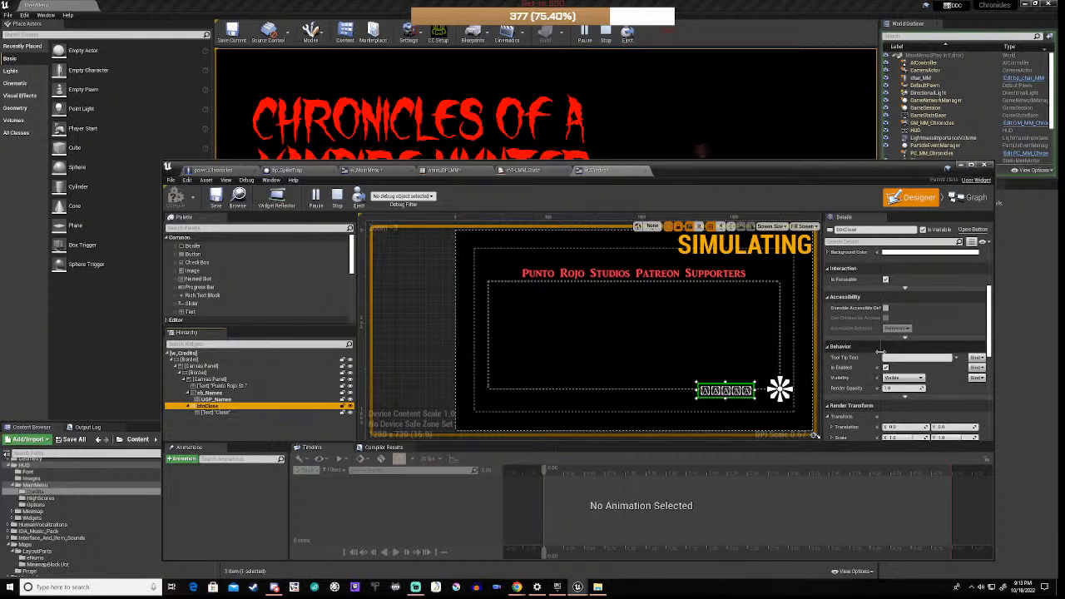
Step: Change the Tint in btnClose's Style > Hovered settings from light blue to red
scroll(859, 344, up, 5)
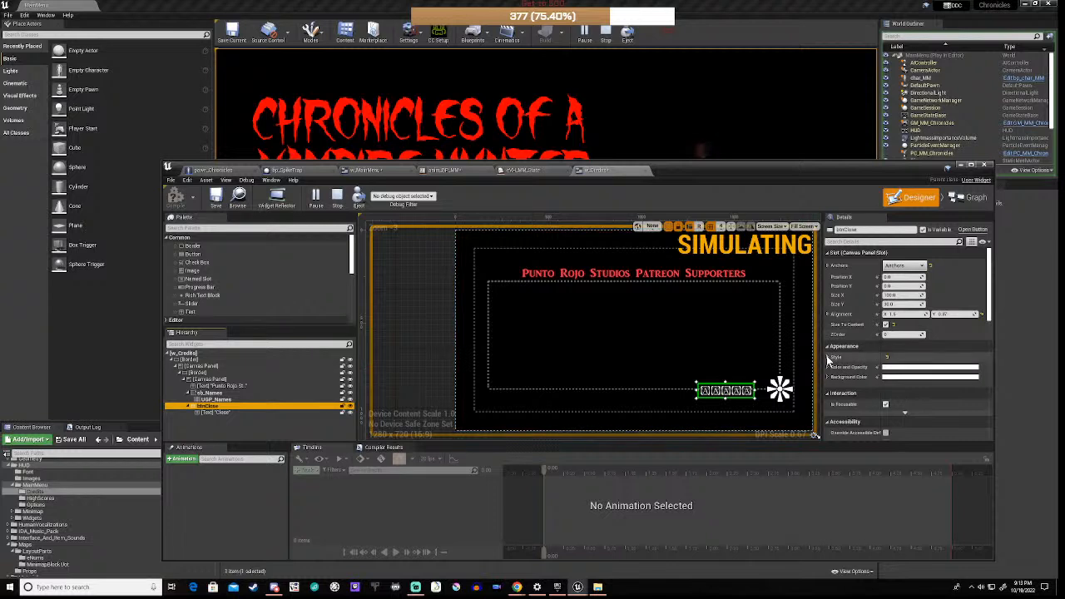
click(829, 357)
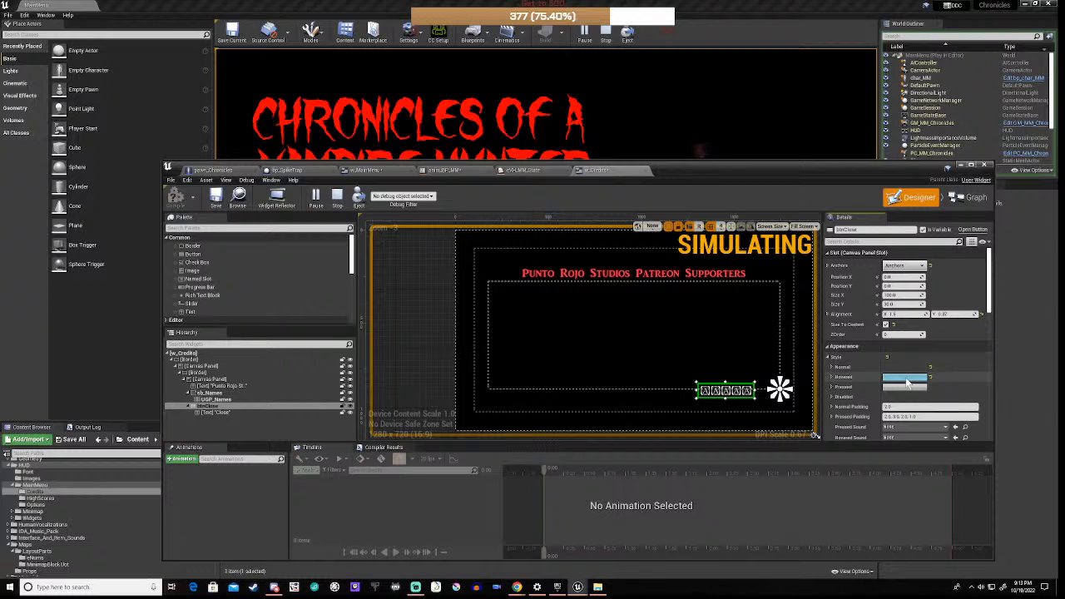
click(830, 377)
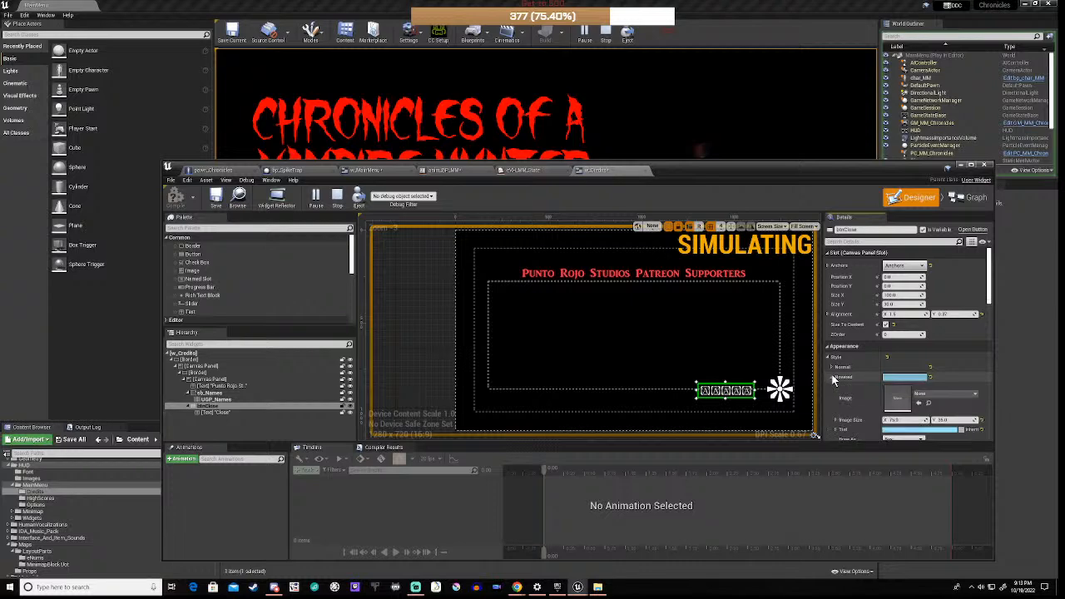
click(912, 431)
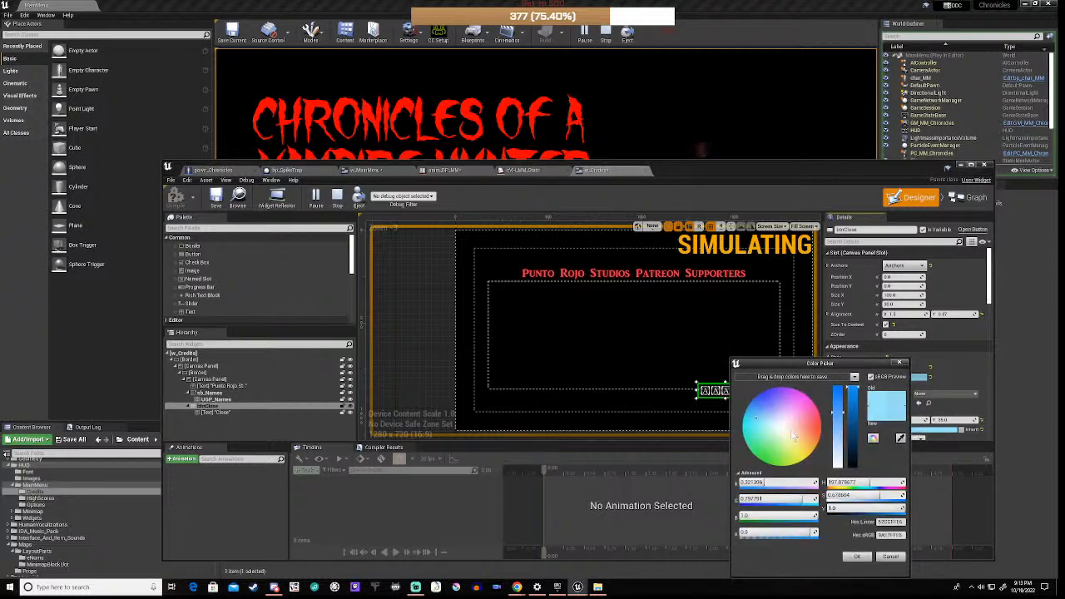
click(821, 430)
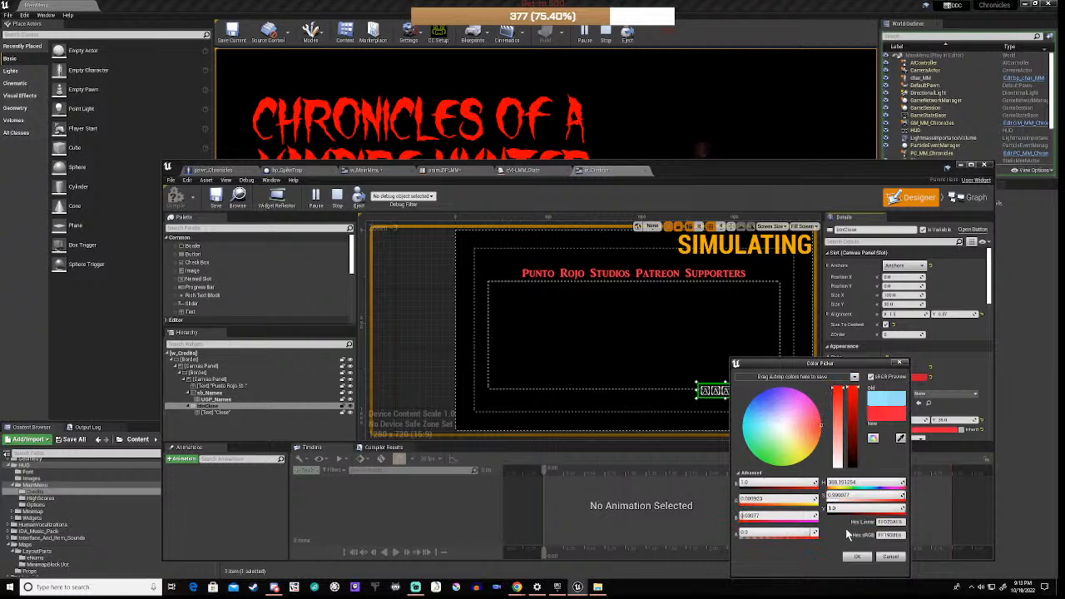
click(857, 556)
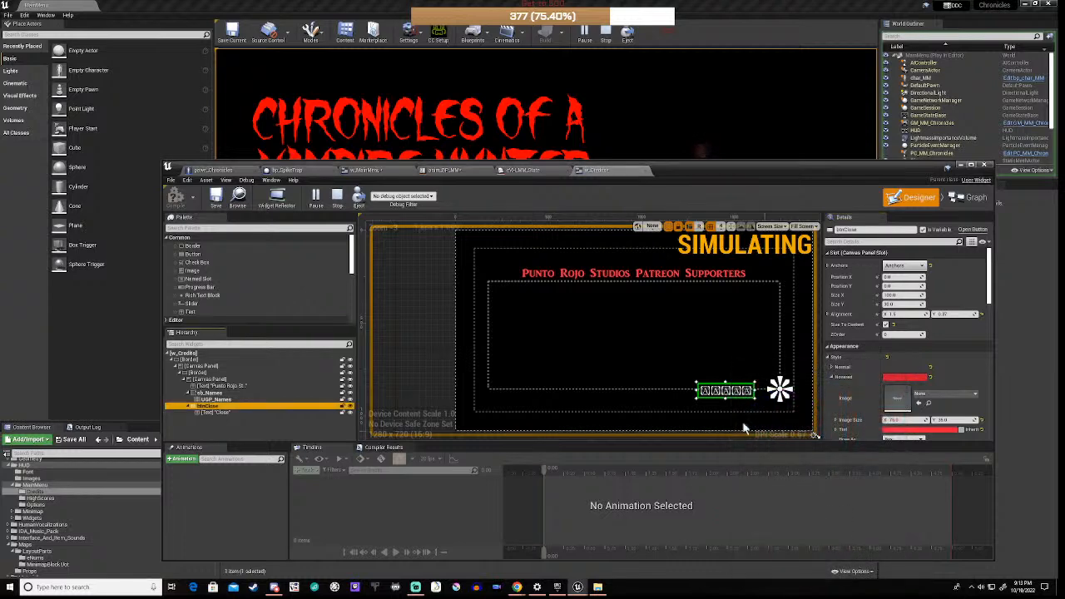
Step: Set the Close label's font family to ARJULIAN_Font
click(218, 413)
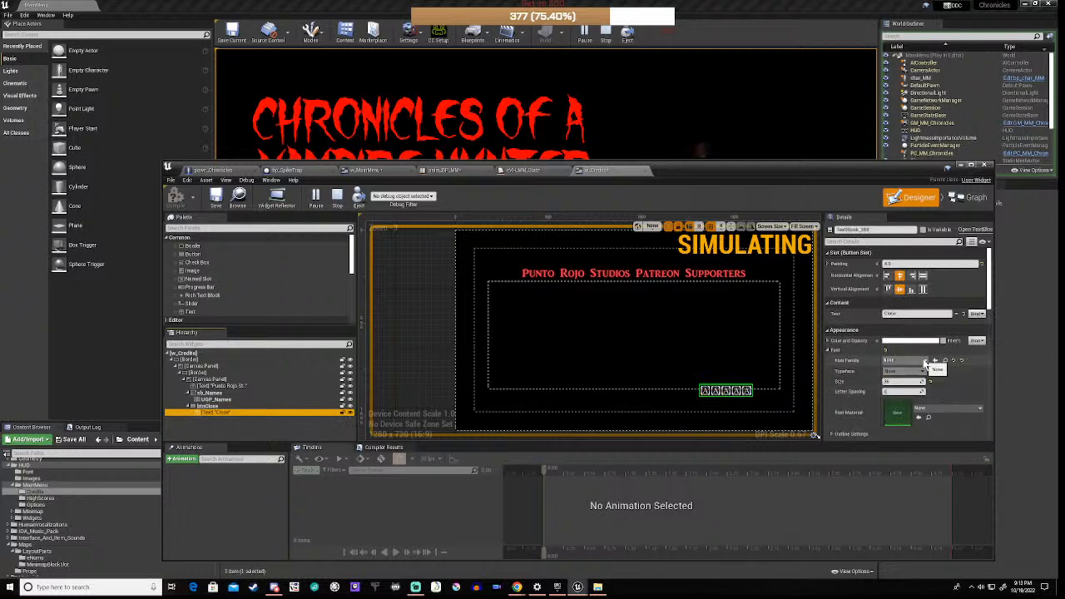
click(923, 360)
click(915, 440)
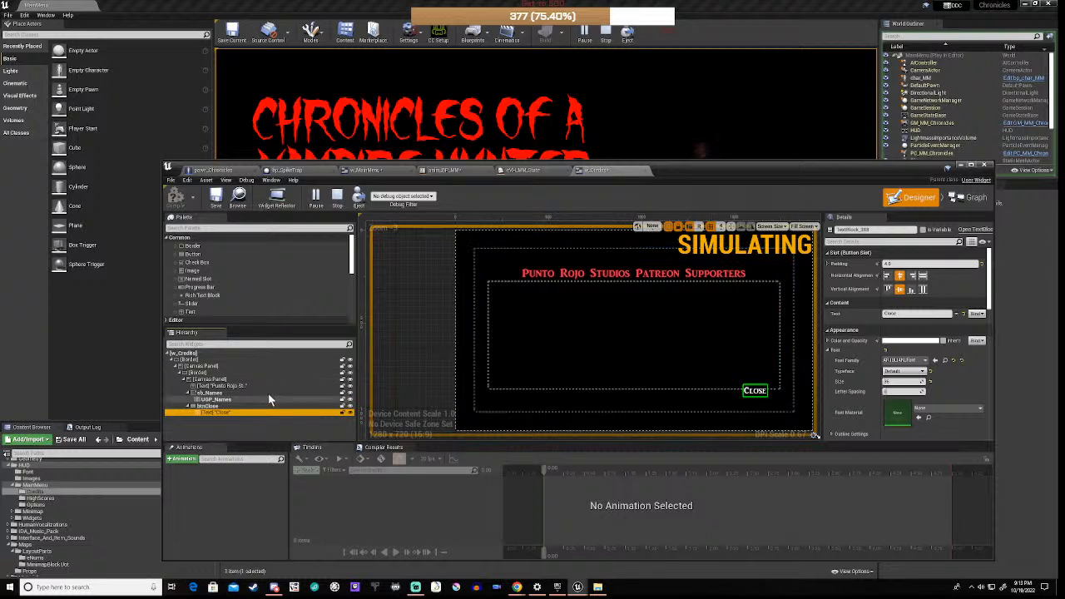
Step: Nudge btnClose slightly lower and stop the running simulation
click(208, 406)
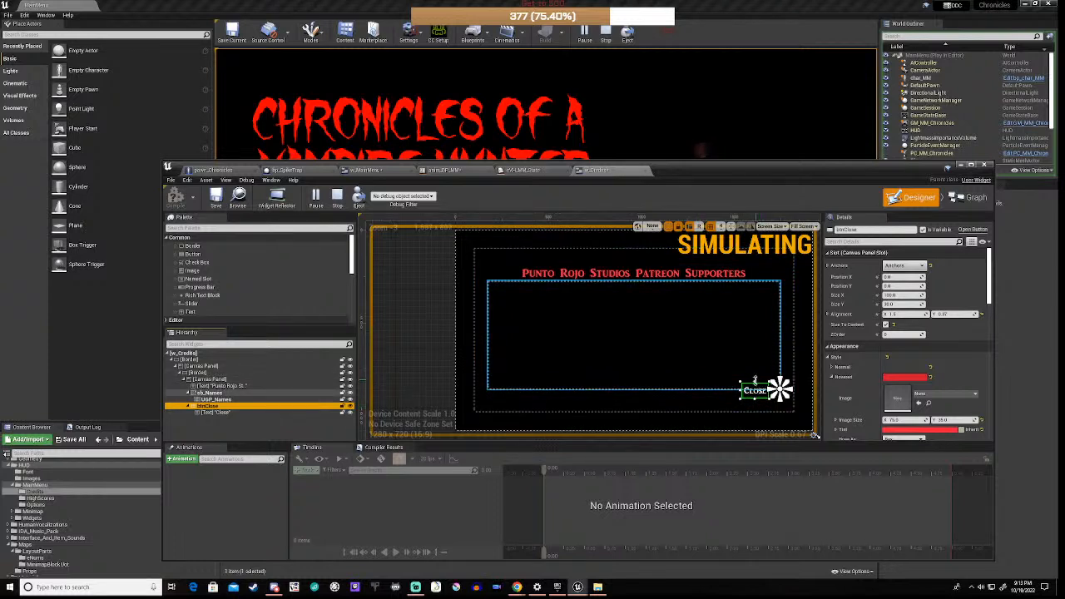
drag(754, 380, 755, 389)
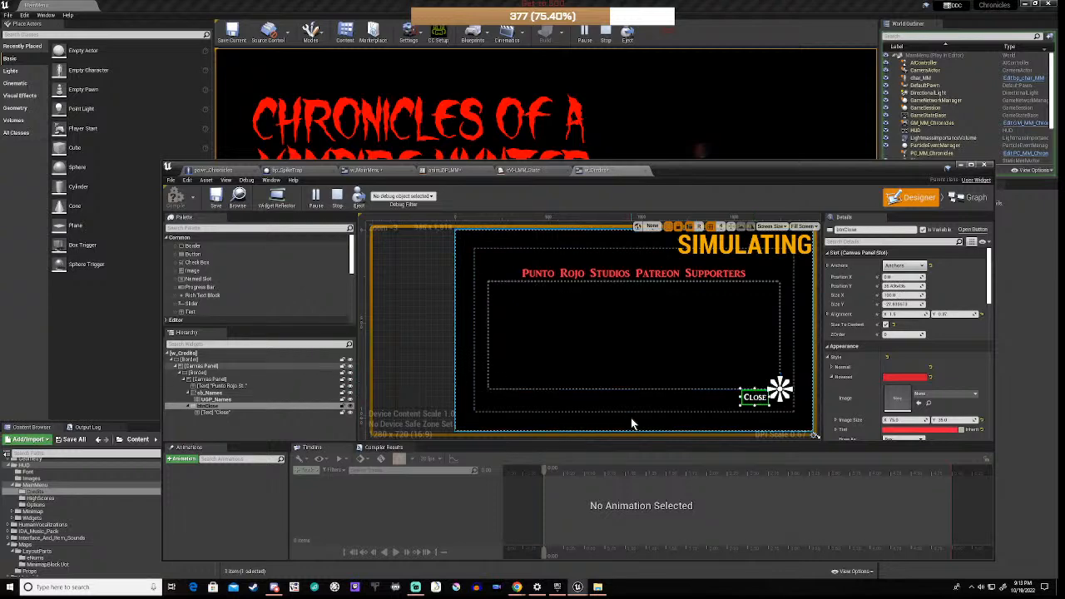
click(337, 198)
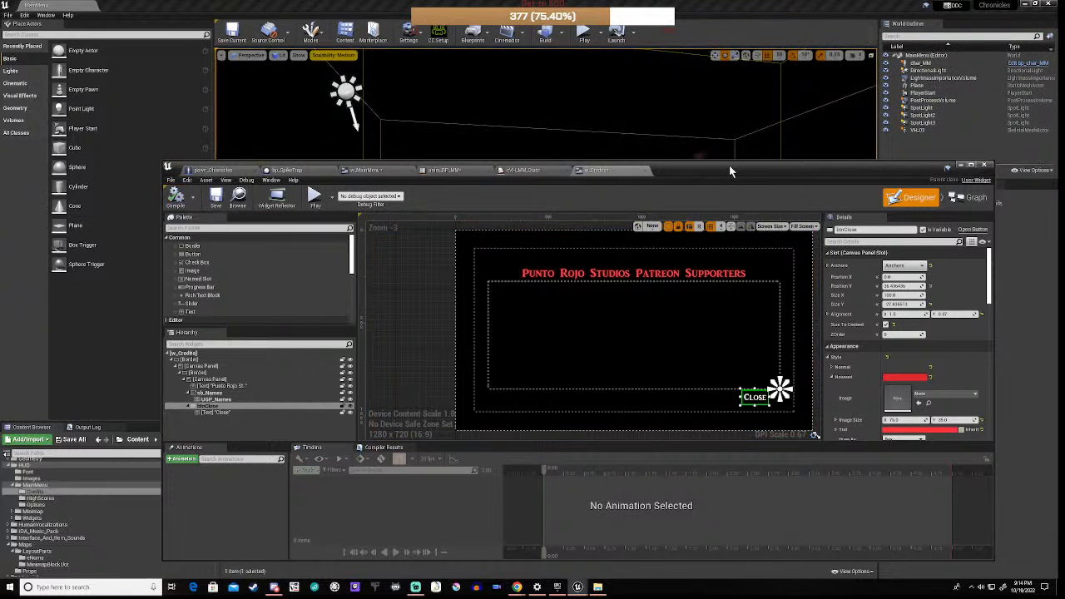
drag(731, 170, 669, 145)
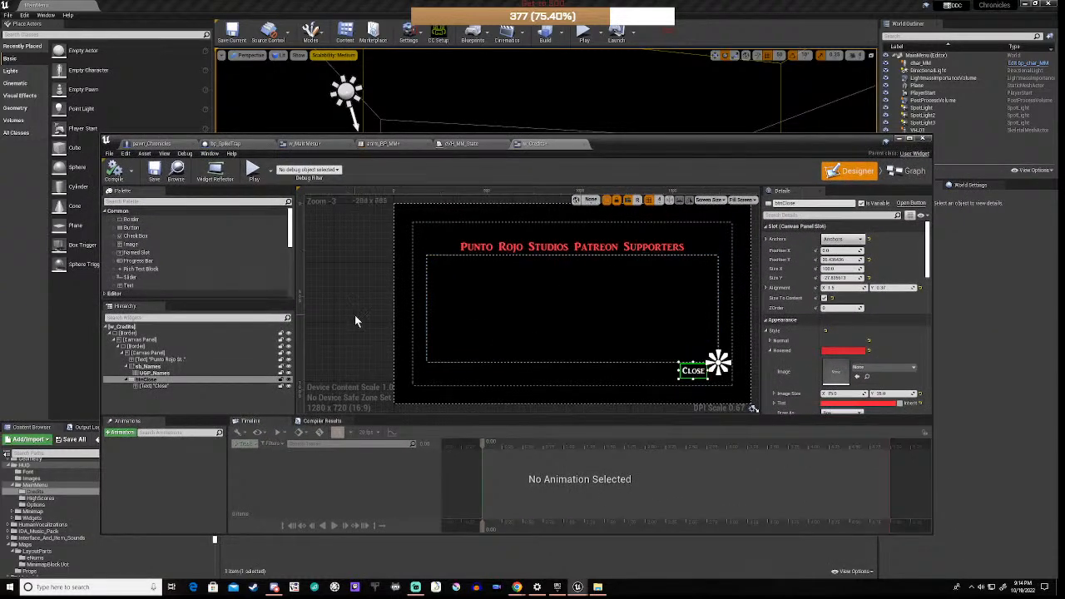
scroll(354, 314, down, 2)
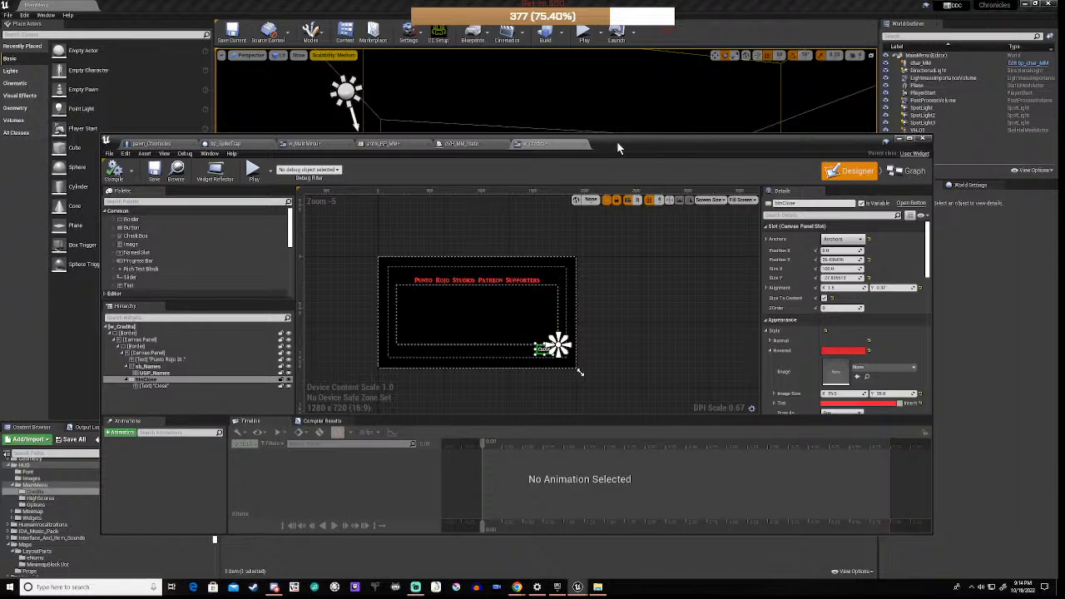
drag(617, 140, 705, 45)
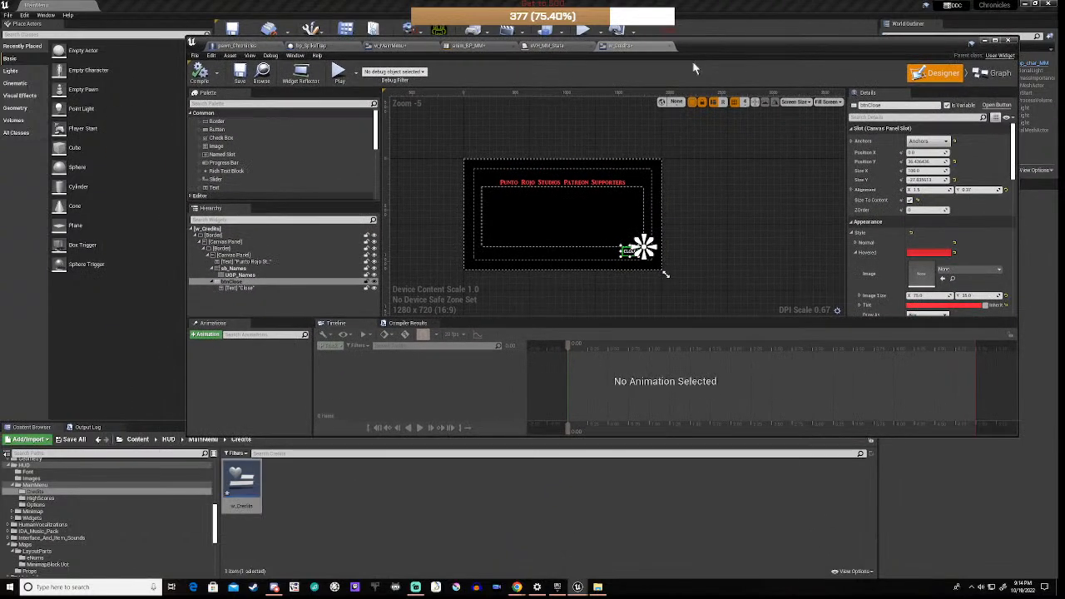
Step: Add a Widget Blueprint named w_Supporter to the Credits folder, then reopen w_Credits
right_click(306, 494)
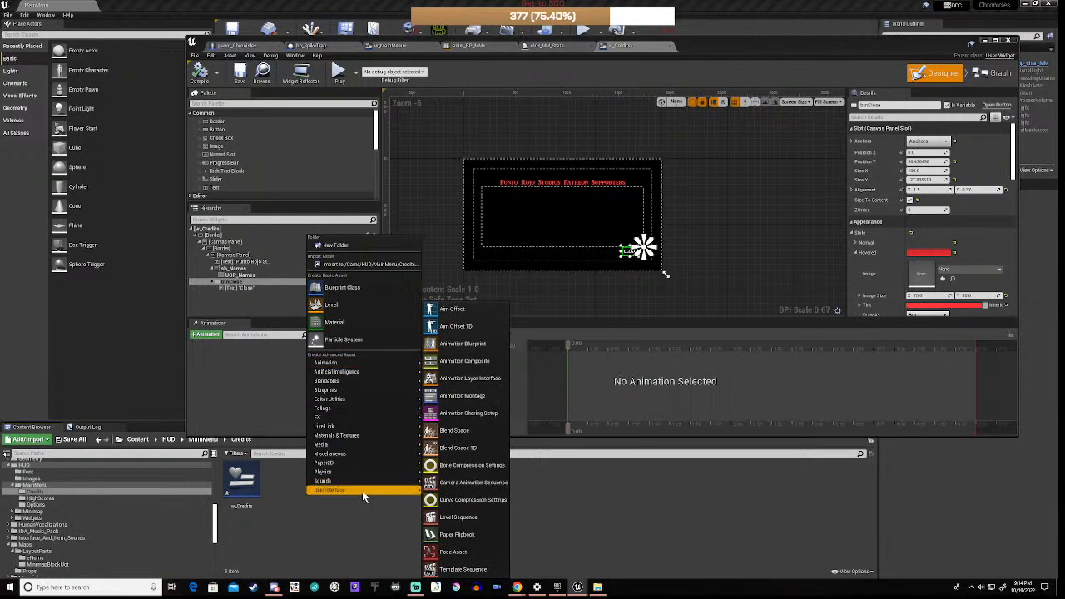
mouse_move(362, 490)
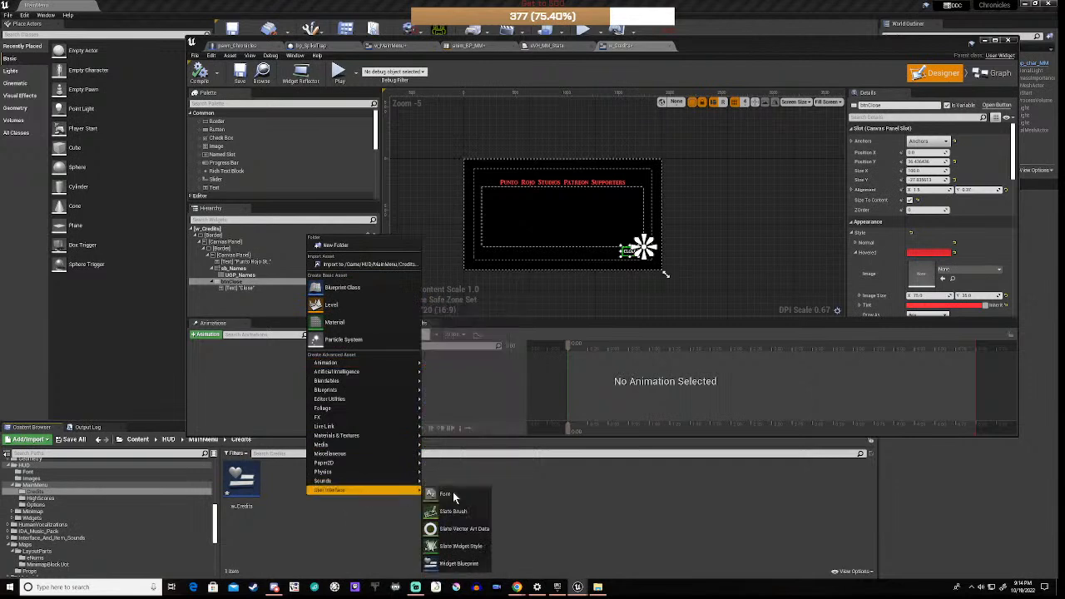
click(450, 563)
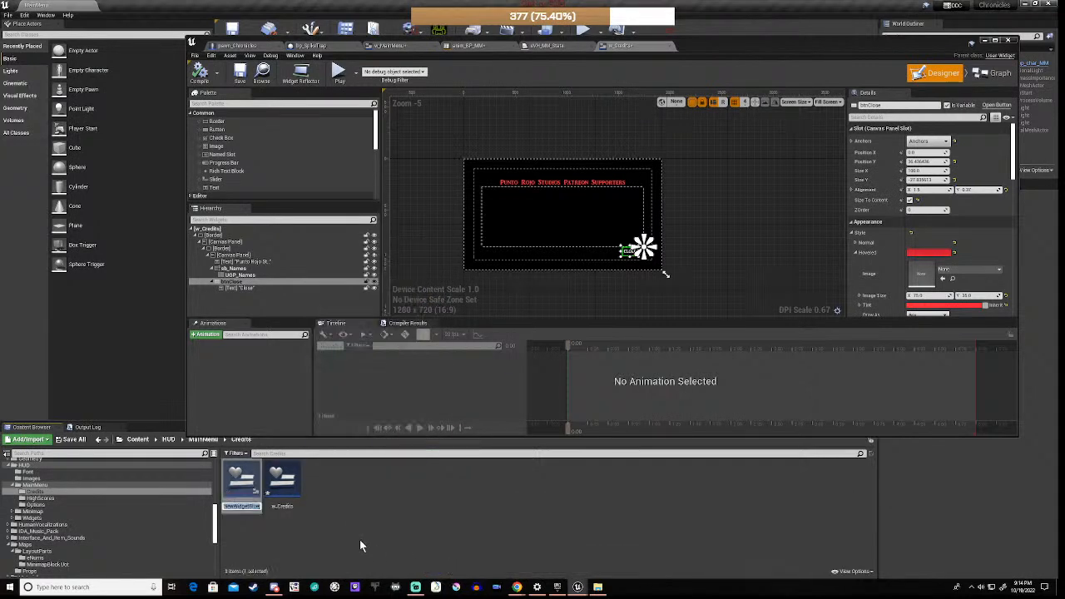
text(w_Supporters)
key(Return)
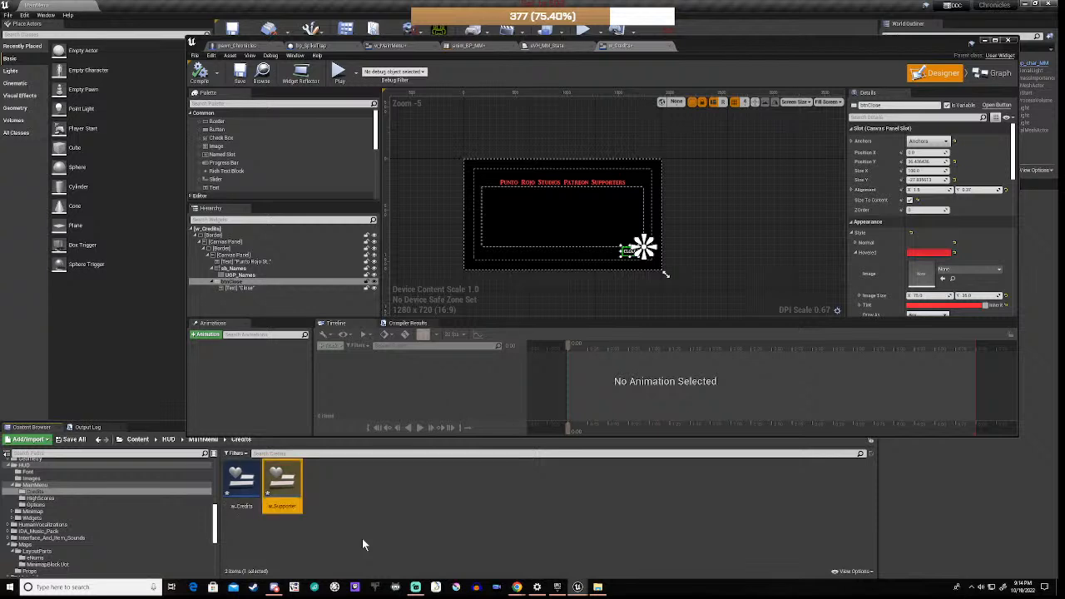
click(370, 529)
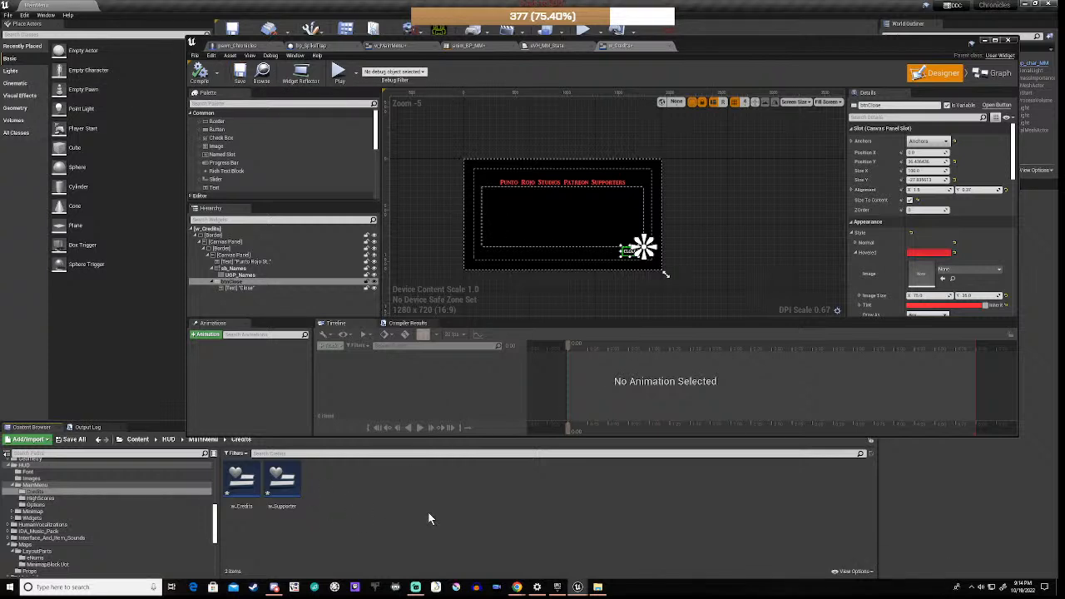
double_click(238, 481)
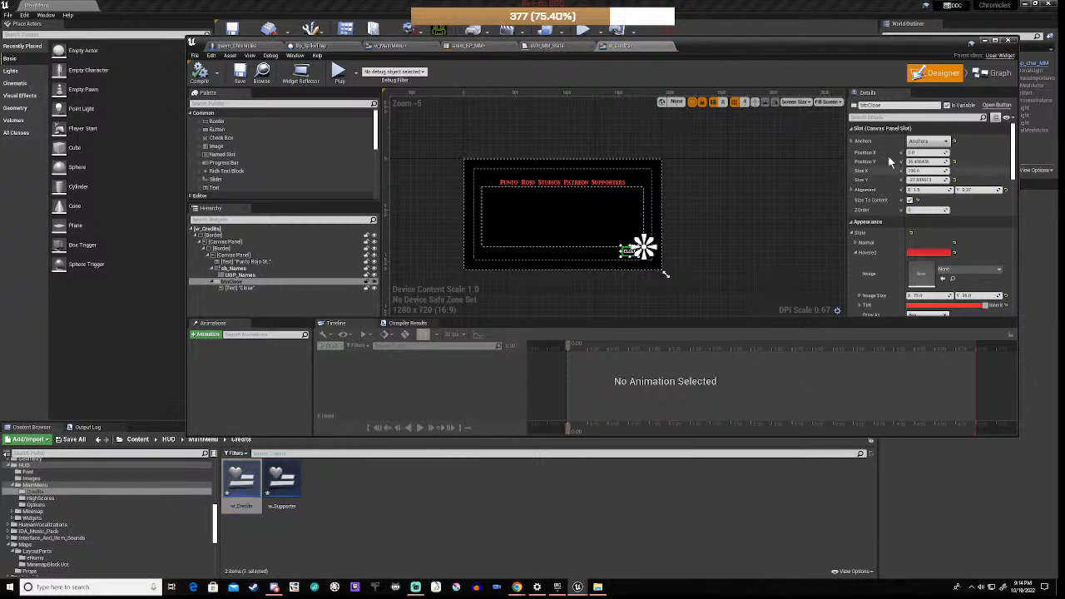
Step: Delete the three disabled default event nodes from the w_Credits Event Graph
click(994, 74)
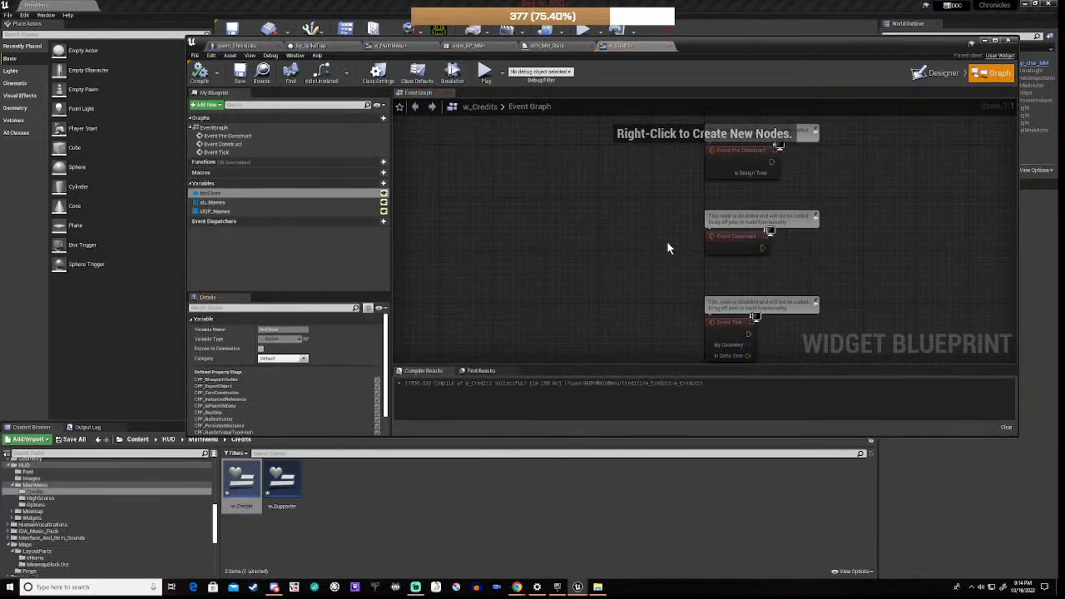
scroll(668, 242, down, 3)
right_drag(684, 259, 534, 276)
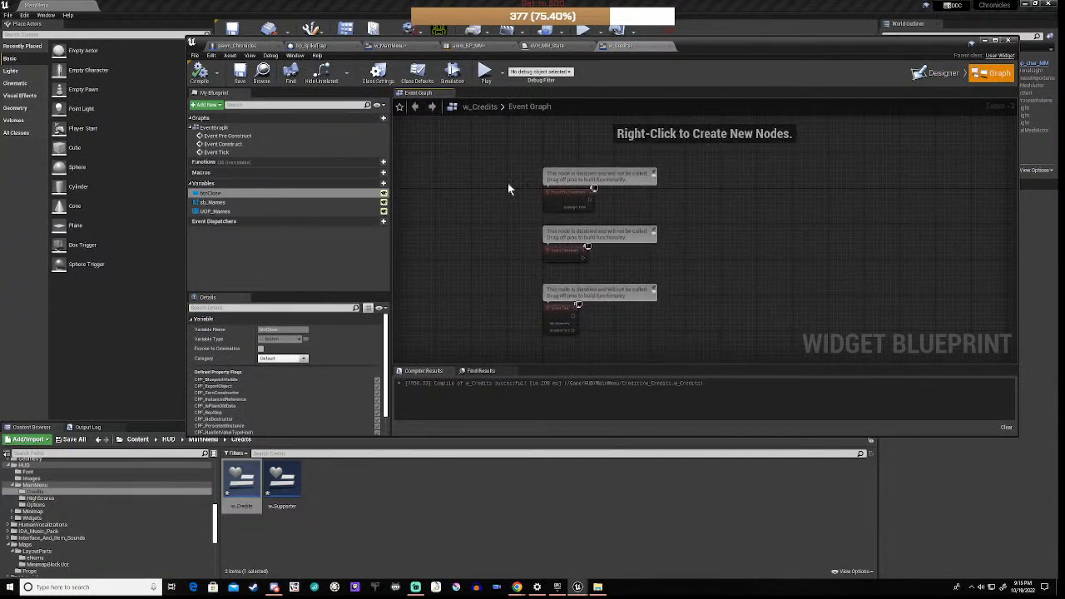
drag(516, 173, 638, 350)
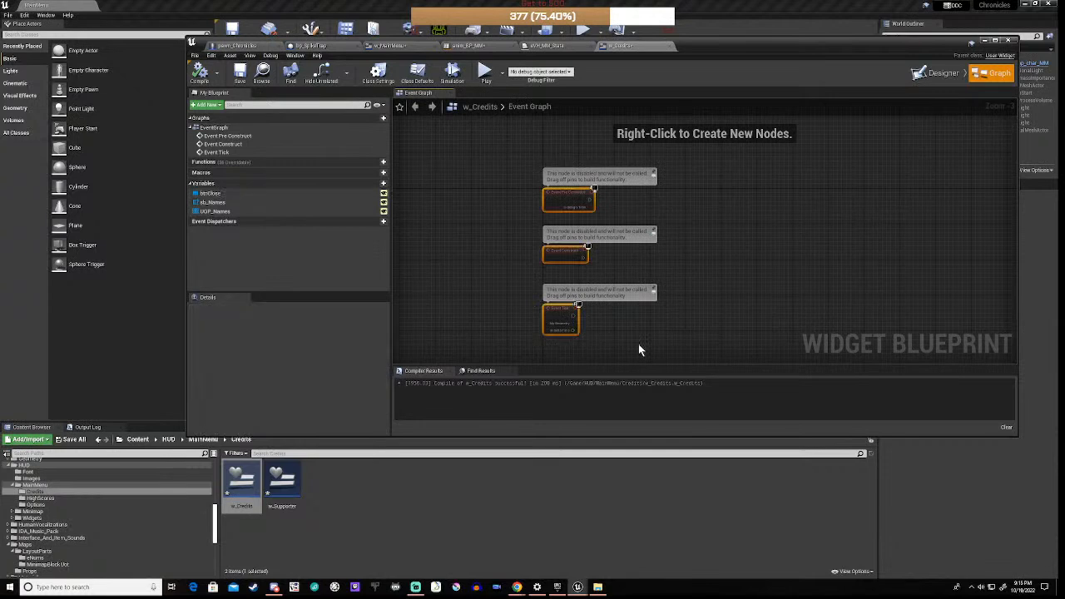
key(Delete)
click(388, 540)
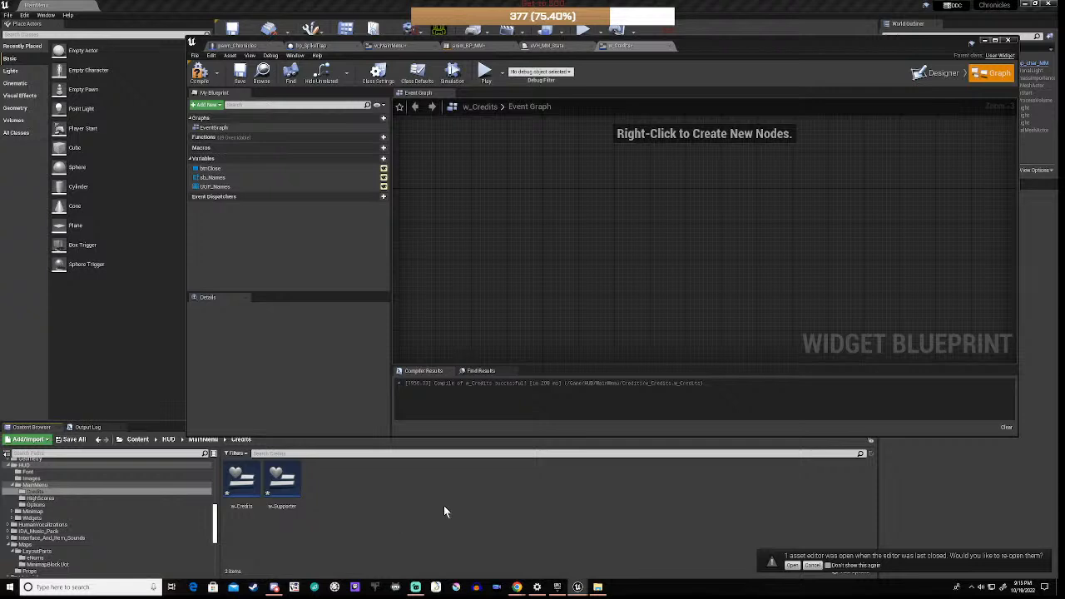
Step: Create a Blueprints > Structure asset named struct_Supporters in the Credits folder
right_click(420, 500)
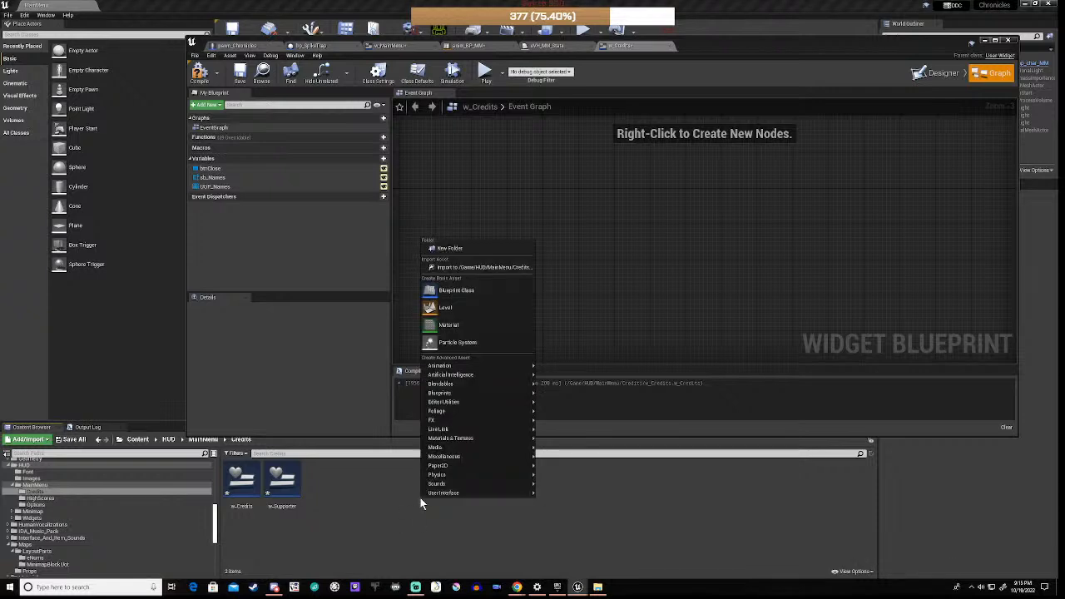
mouse_move(447, 497)
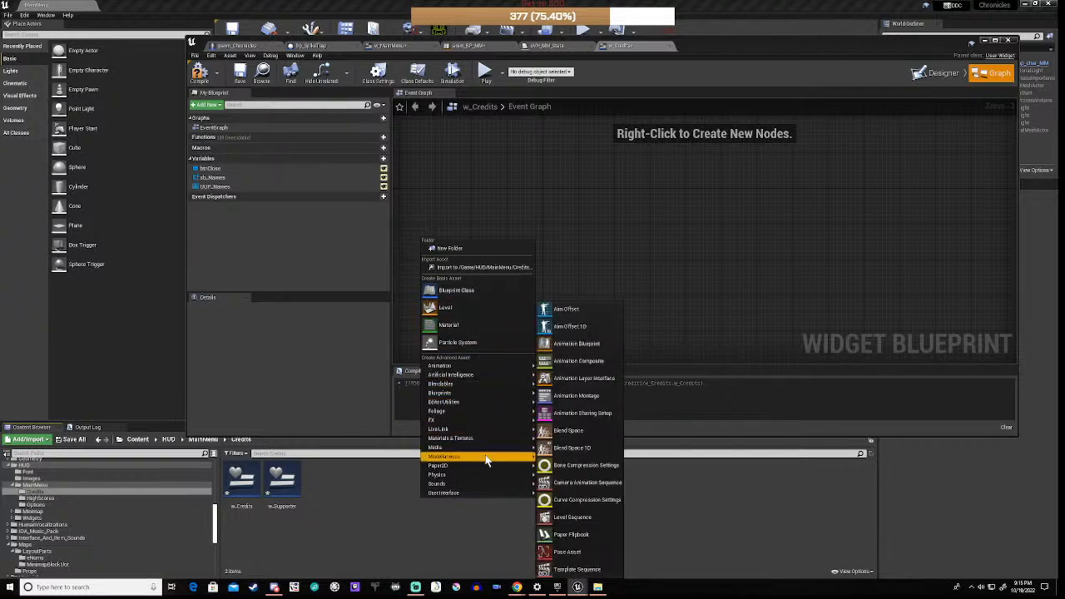
mouse_move(486, 455)
mouse_move(485, 394)
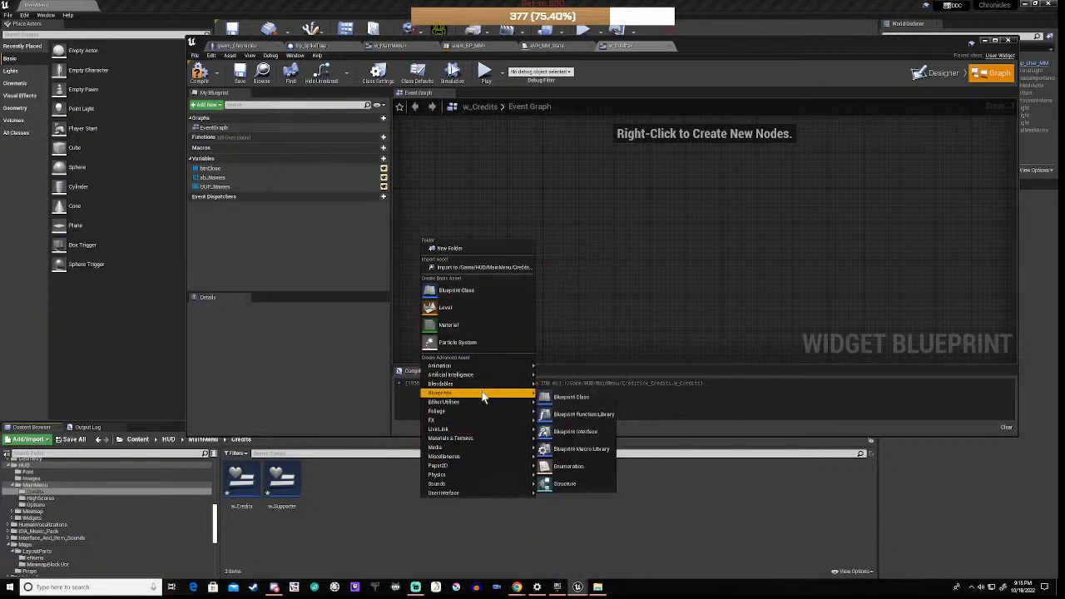
click(567, 484)
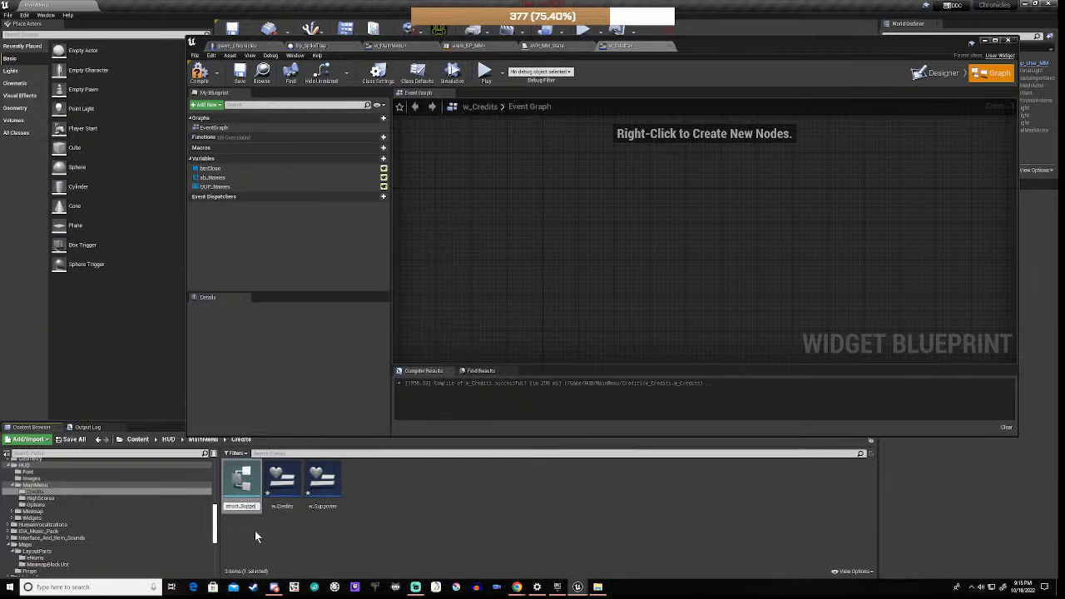
key(Return)
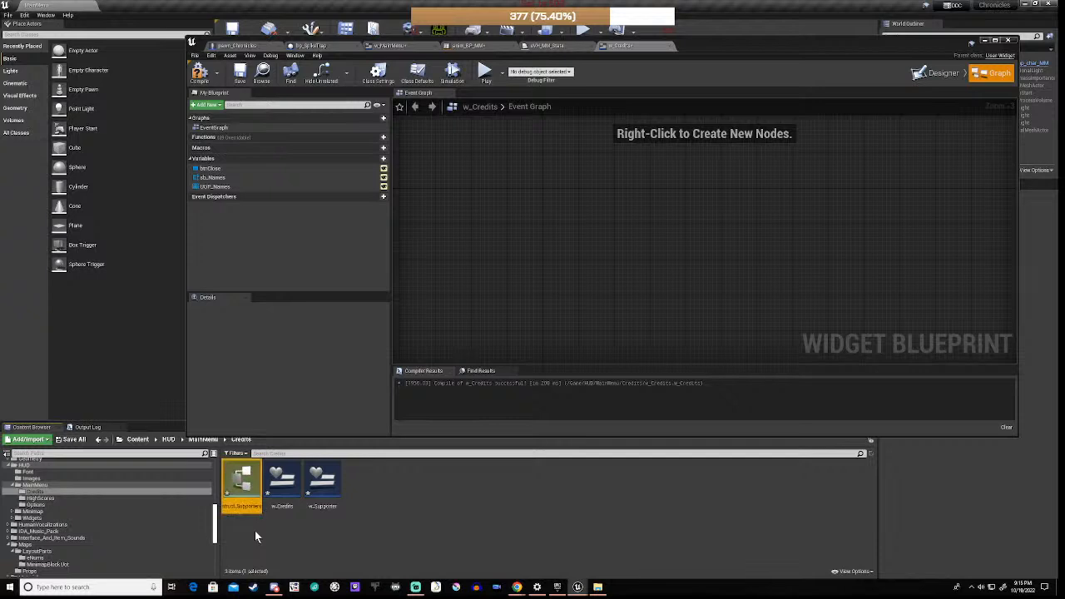
click(406, 519)
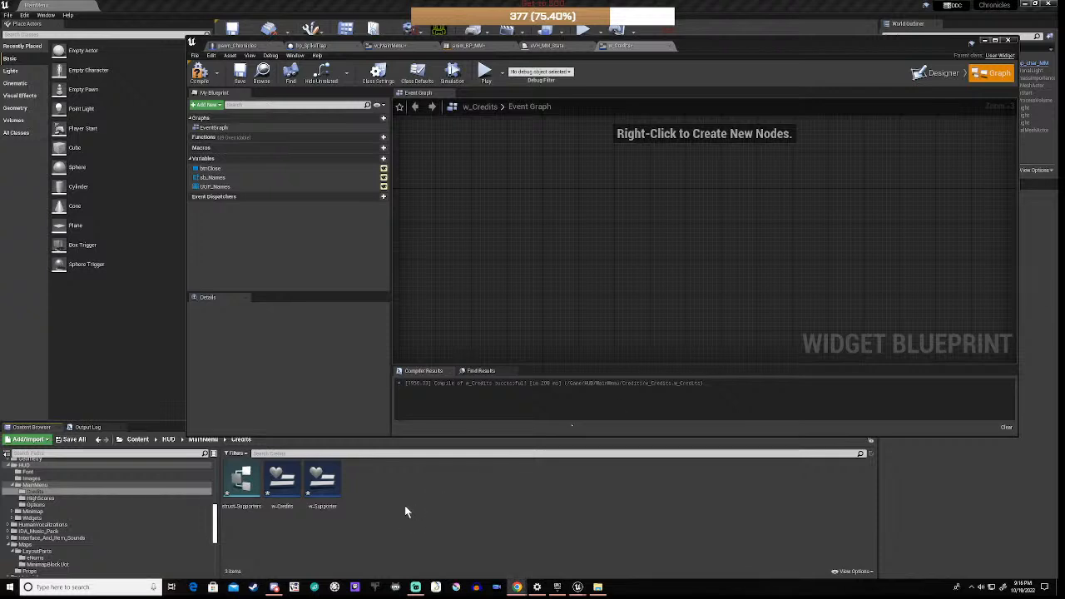
Step: Rename struct_Supporters' MemberVar_0 to Name, set its type to Name, and save
double_click(238, 480)
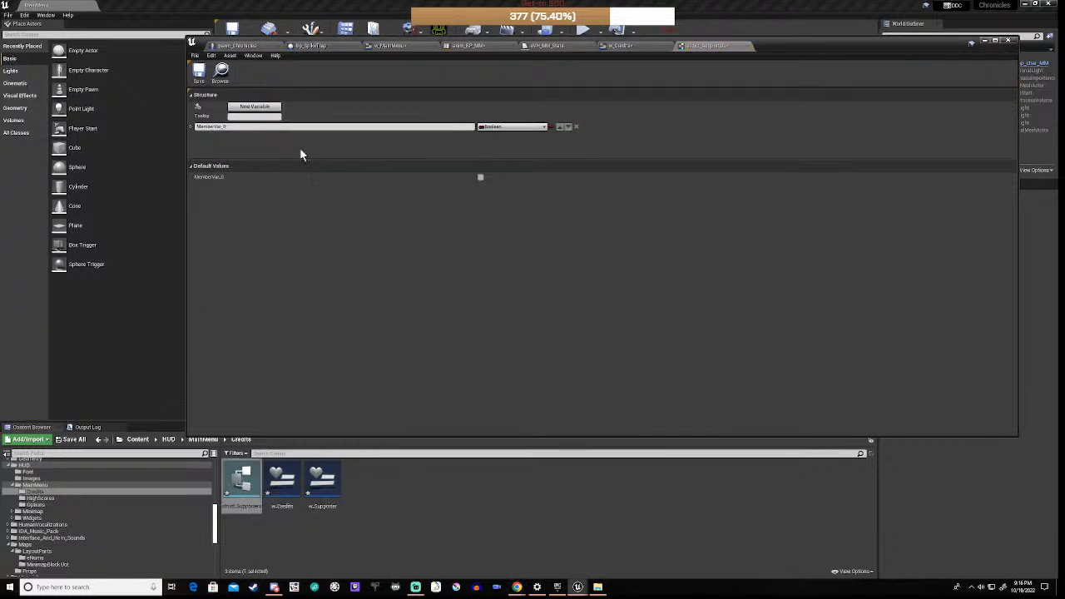
click(241, 126)
drag(231, 127, 158, 128)
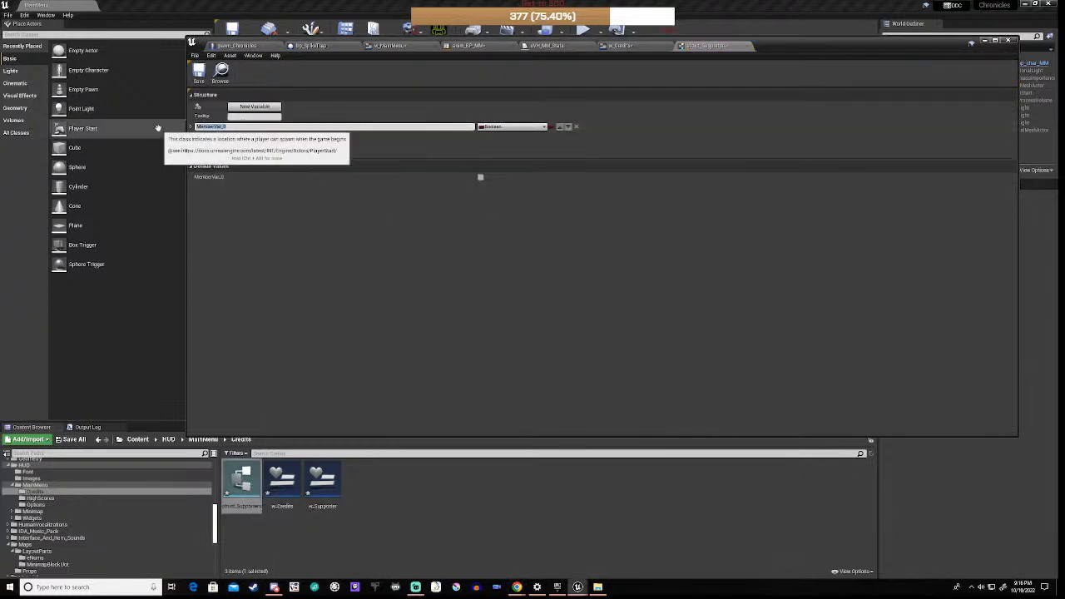
text(Name)
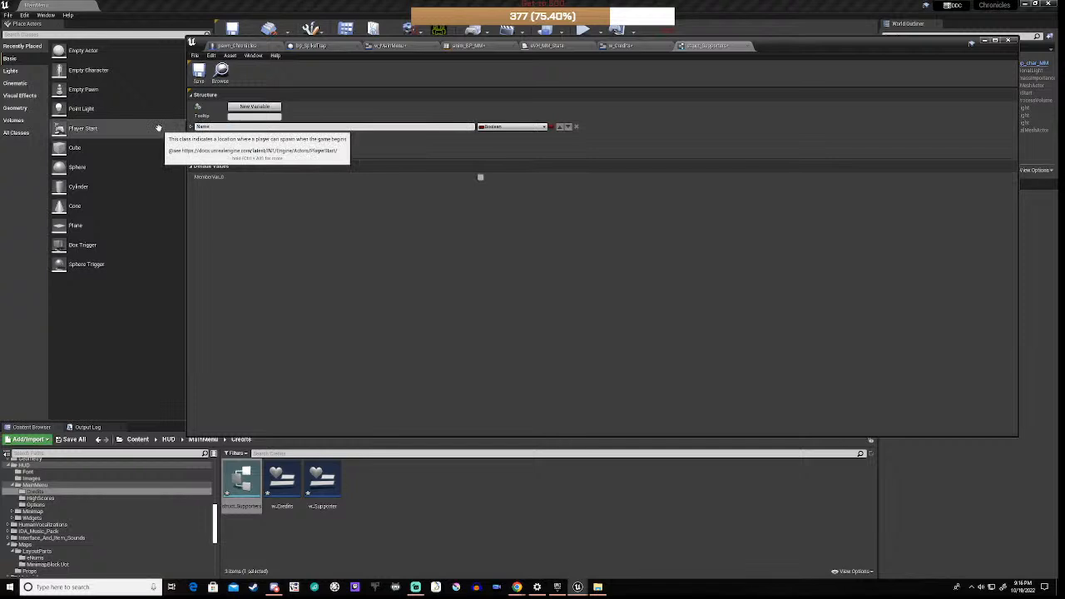
key(Return)
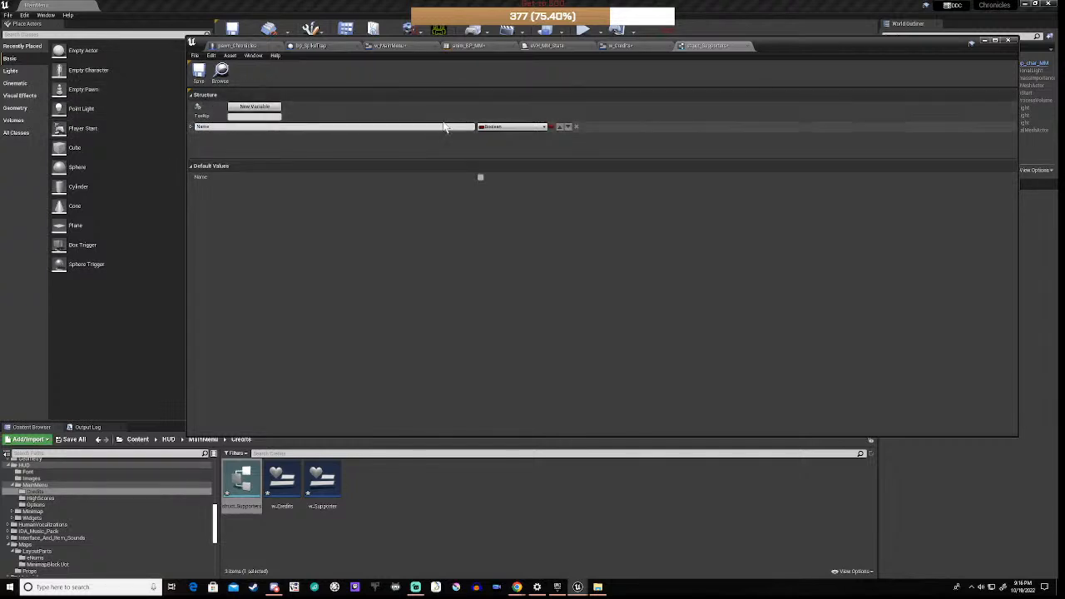
click(512, 127)
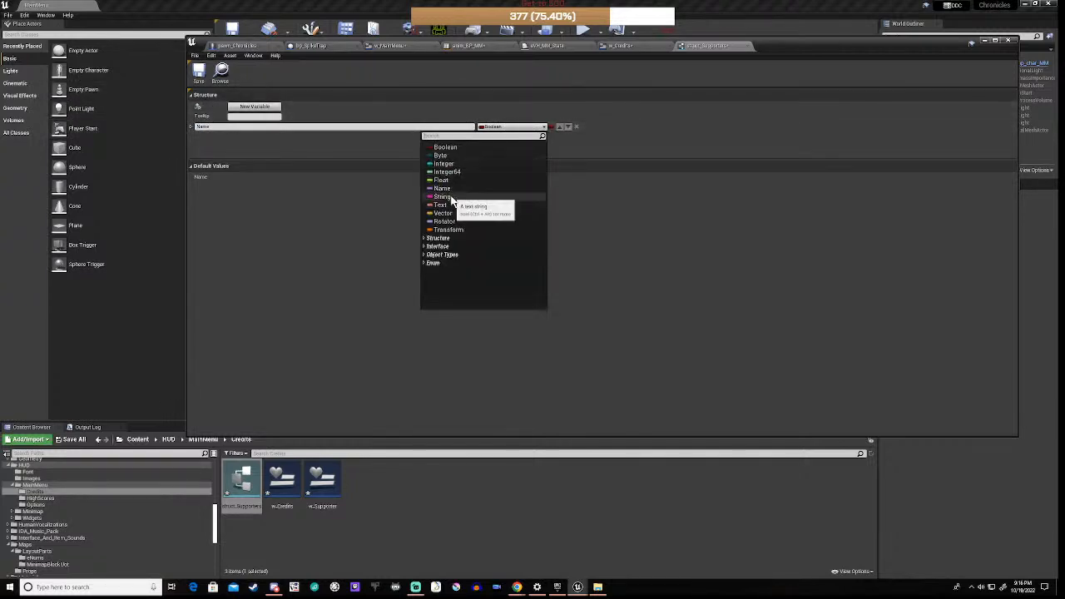
click(442, 188)
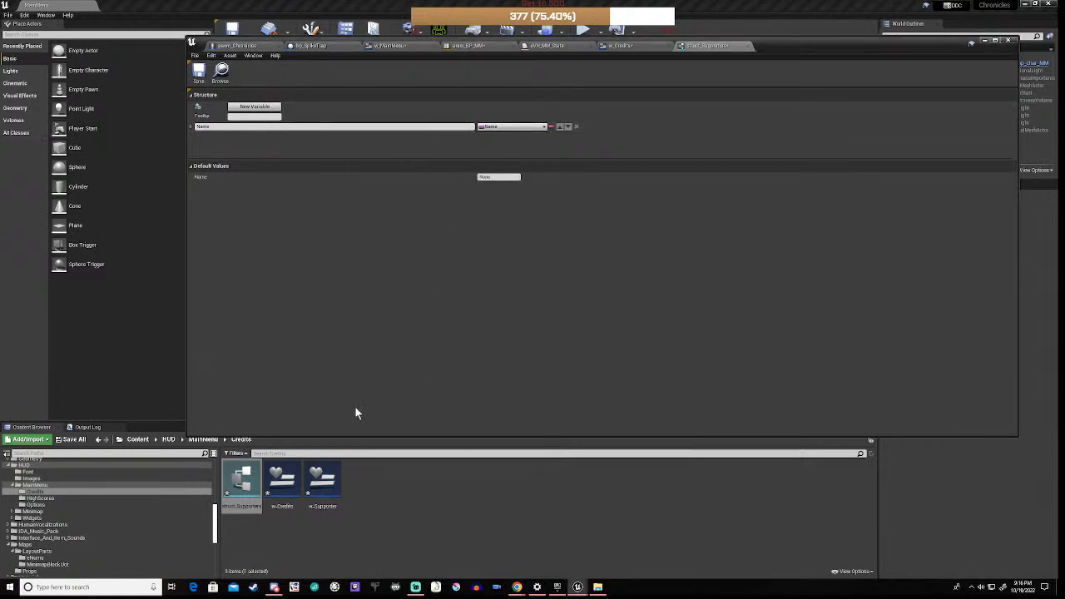
click(199, 72)
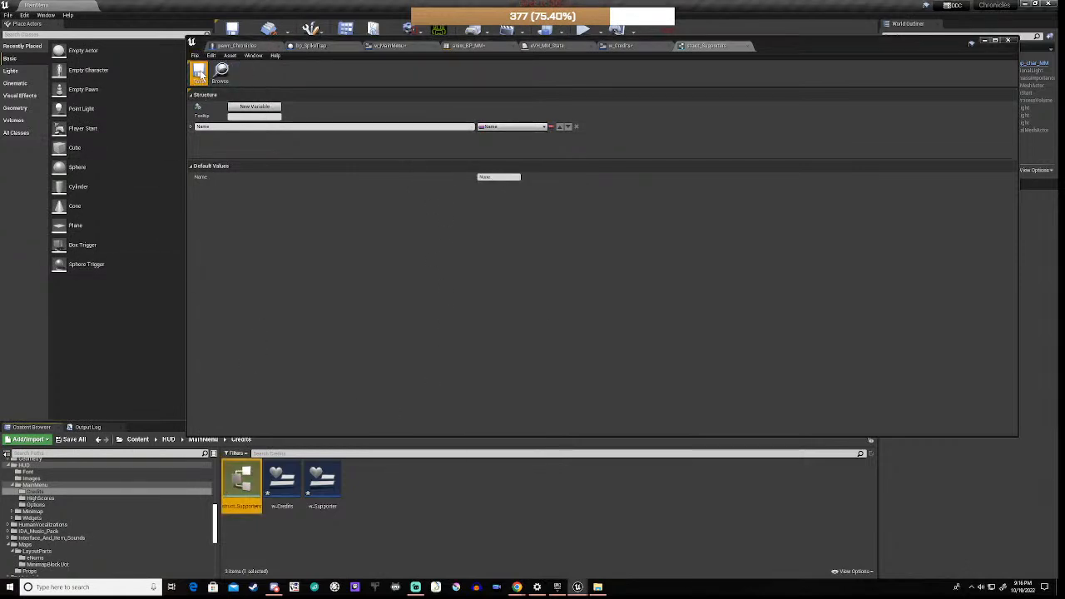
click(405, 515)
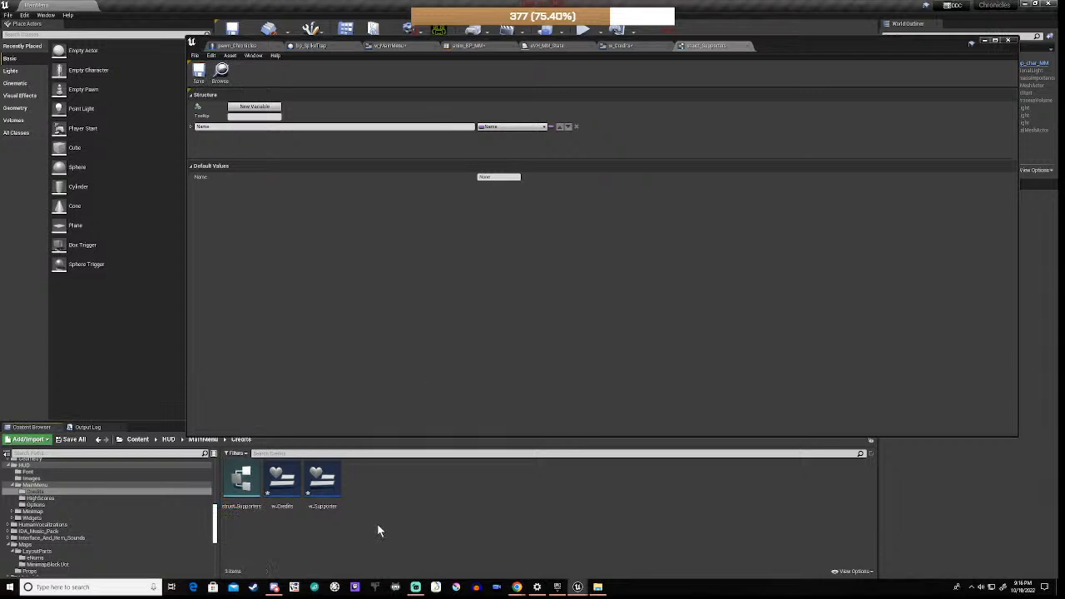
Step: Create a Data Table using struct_Supporters as its row structure
right_click(377, 524)
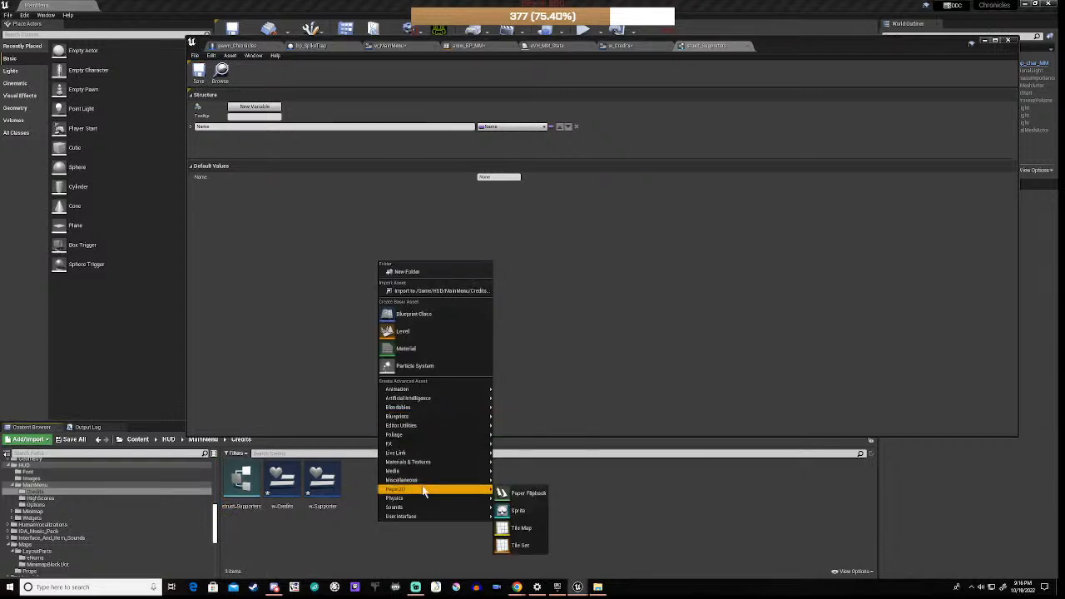
mouse_move(429, 482)
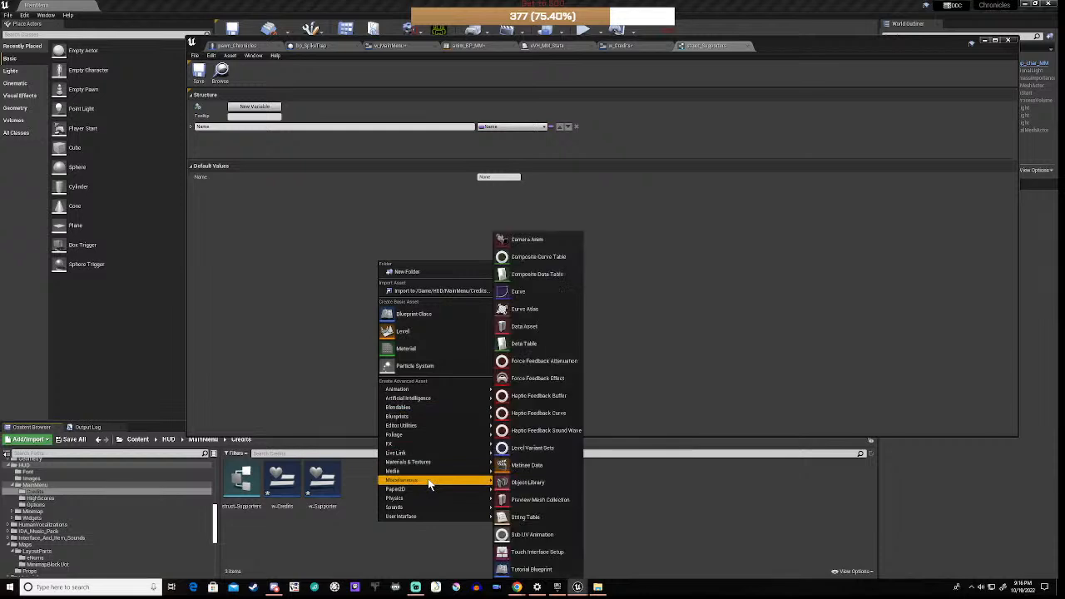
click(525, 344)
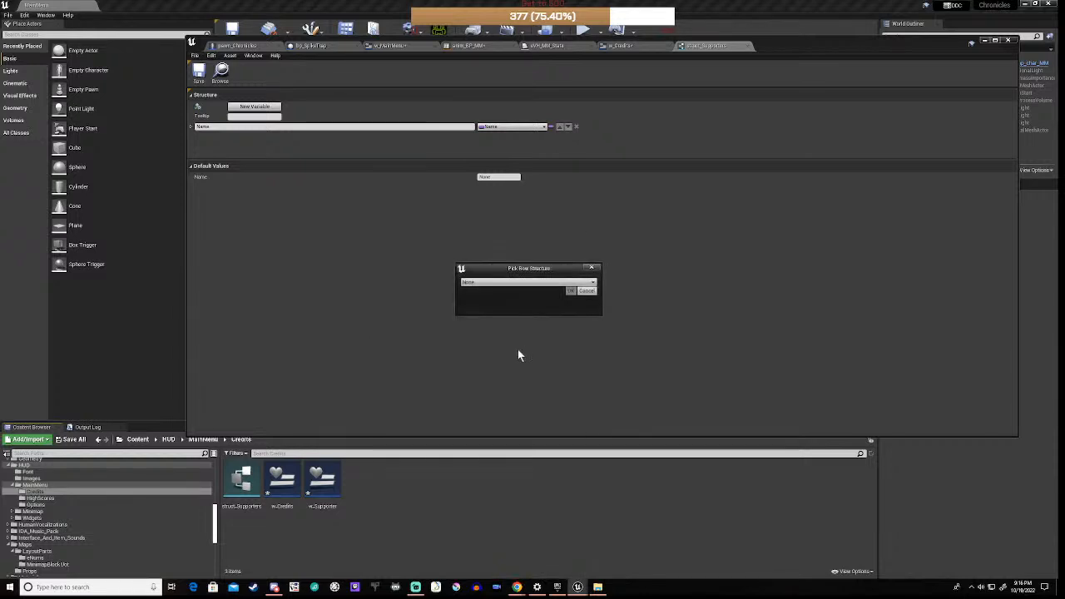
click(498, 285)
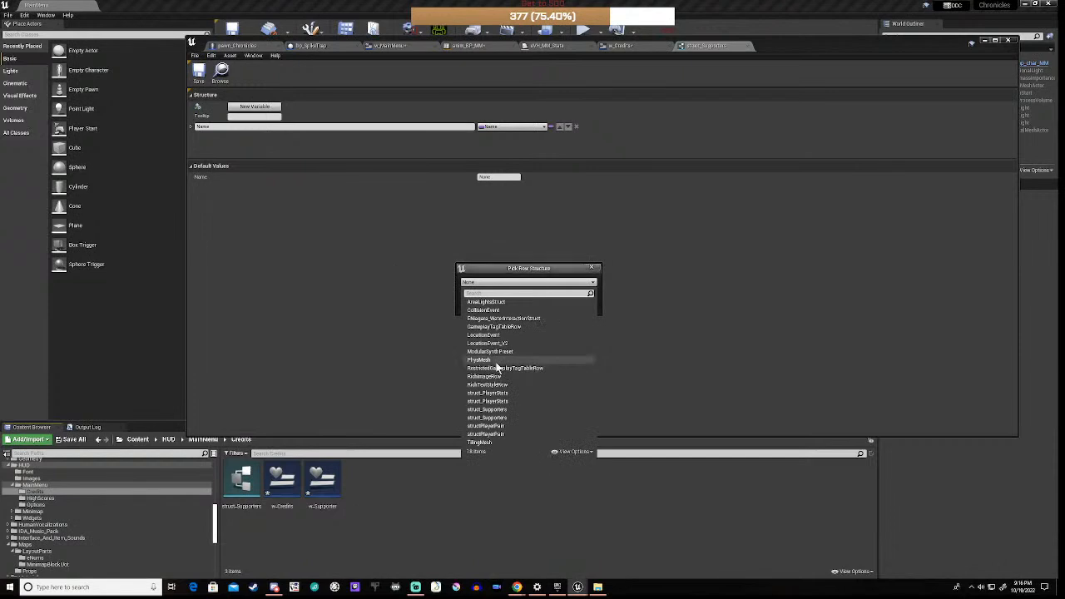
text(stru)
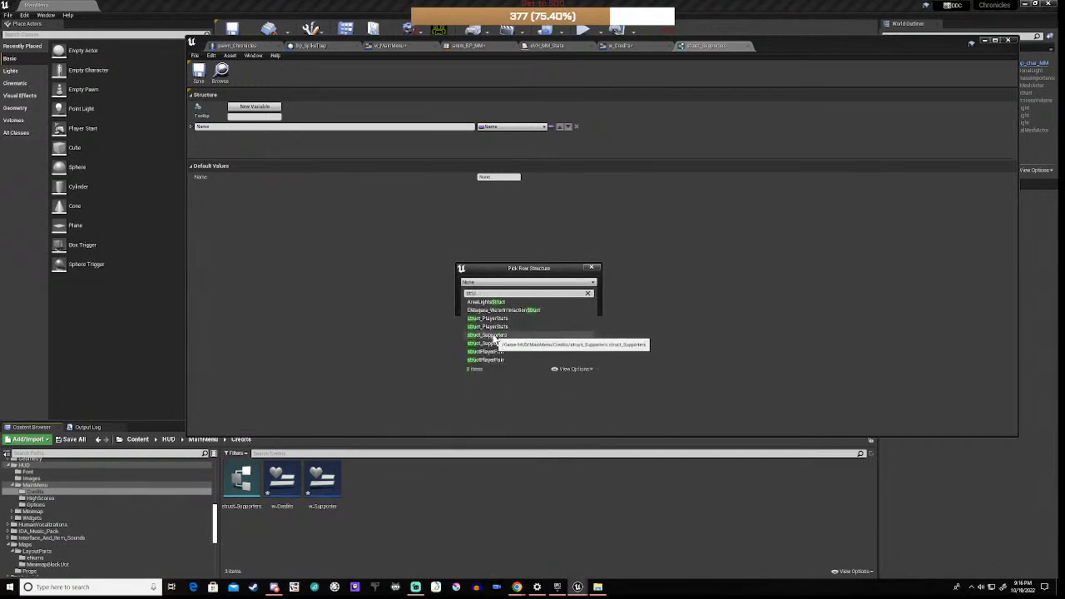
click(489, 341)
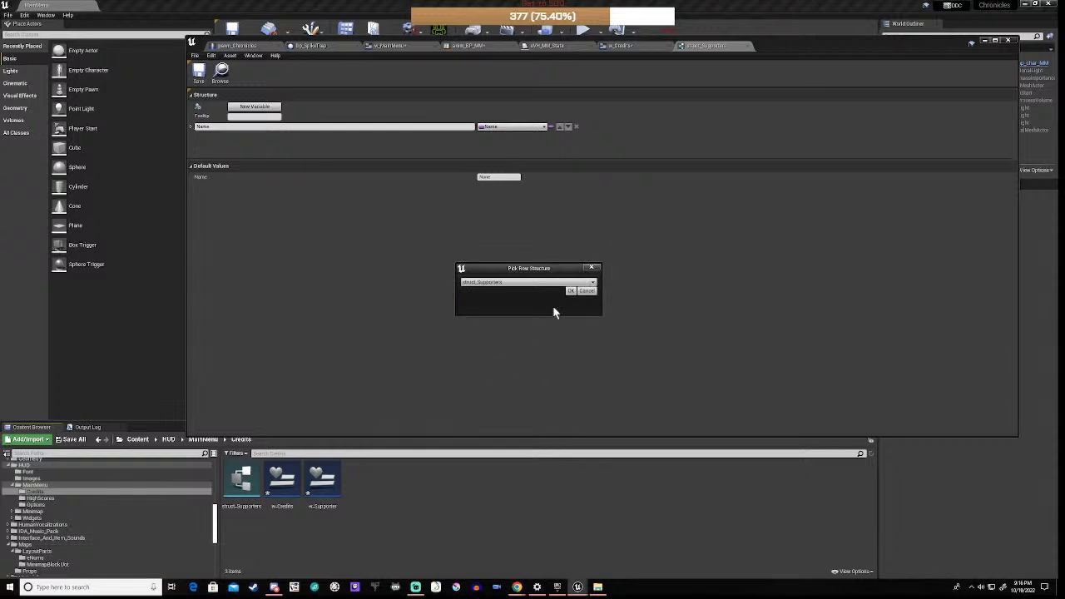
click(570, 291)
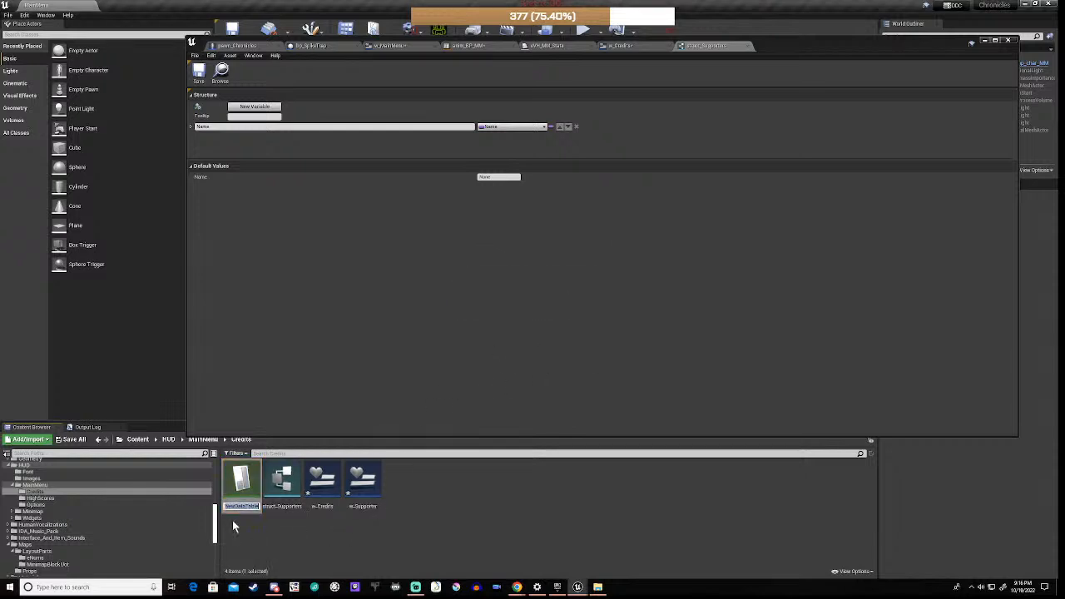
text(_Supporters)
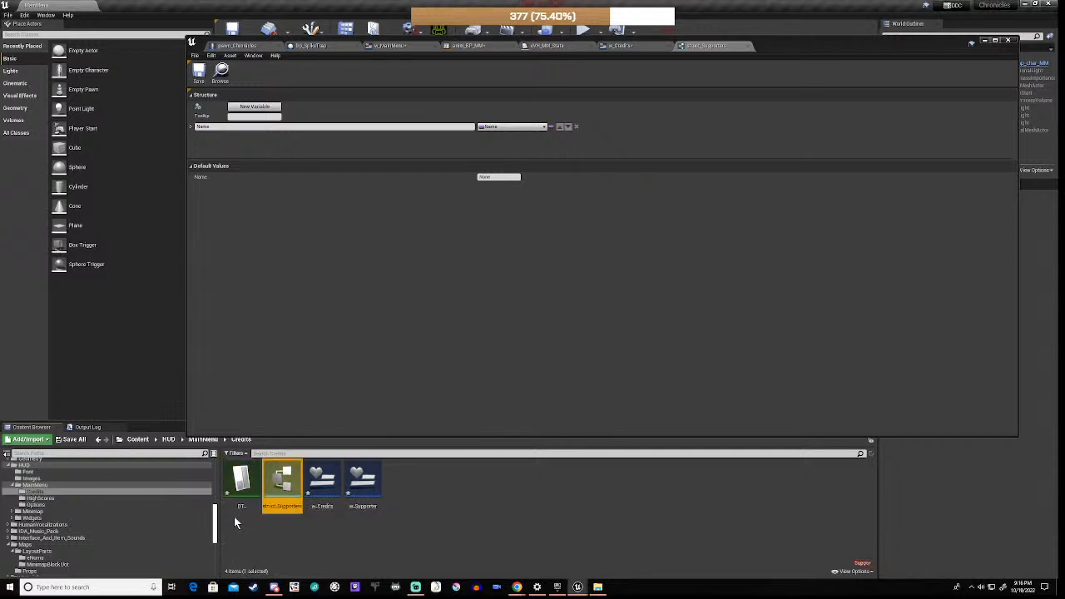
key(Return)
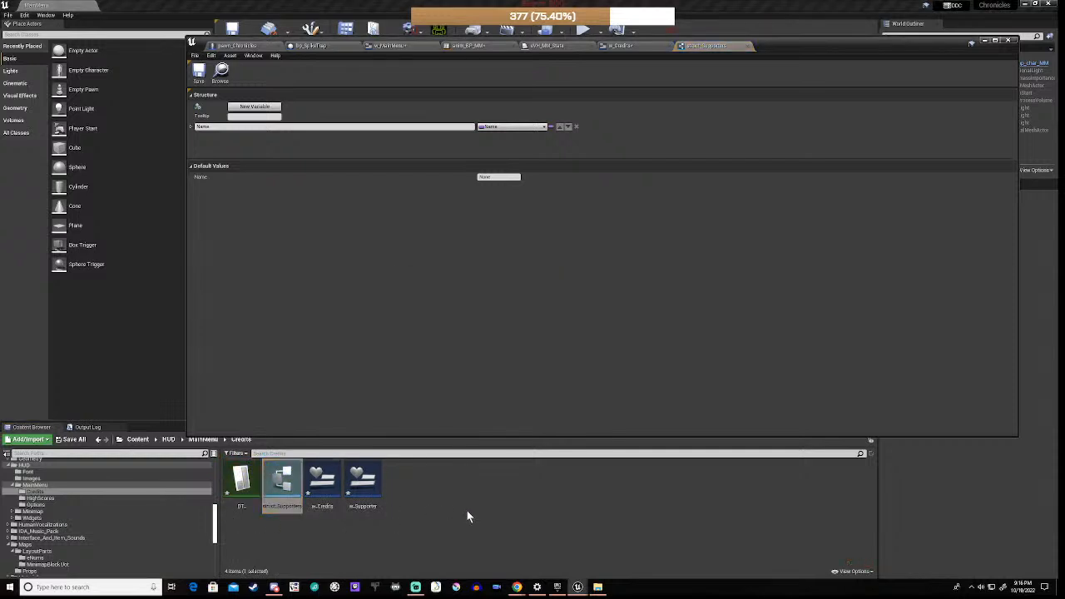
click(466, 511)
Step: Rename the new data table to DT_Supporters
click(245, 489)
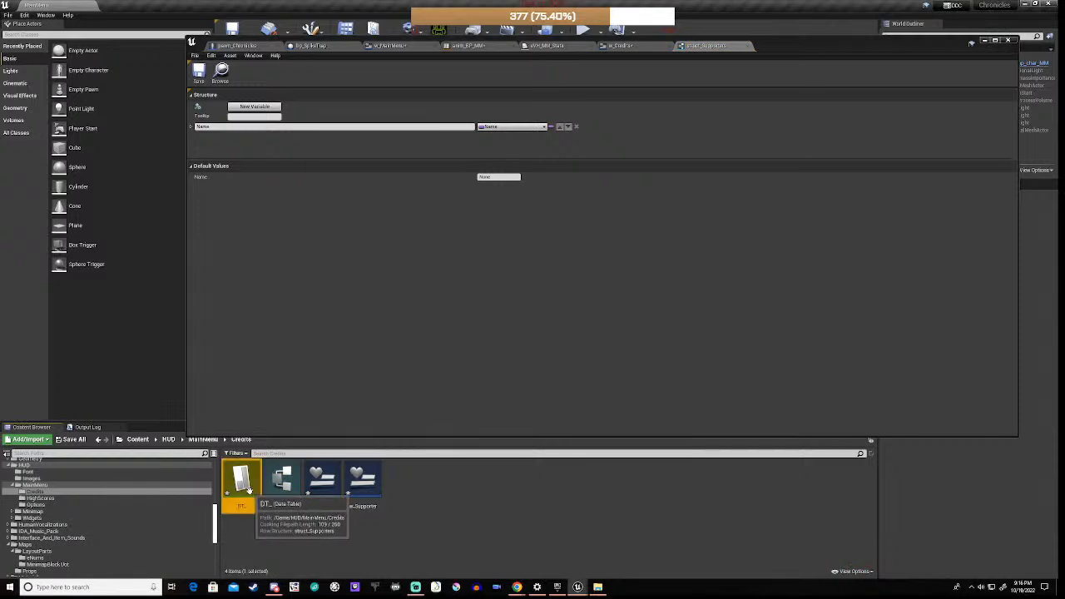
right_click(249, 491)
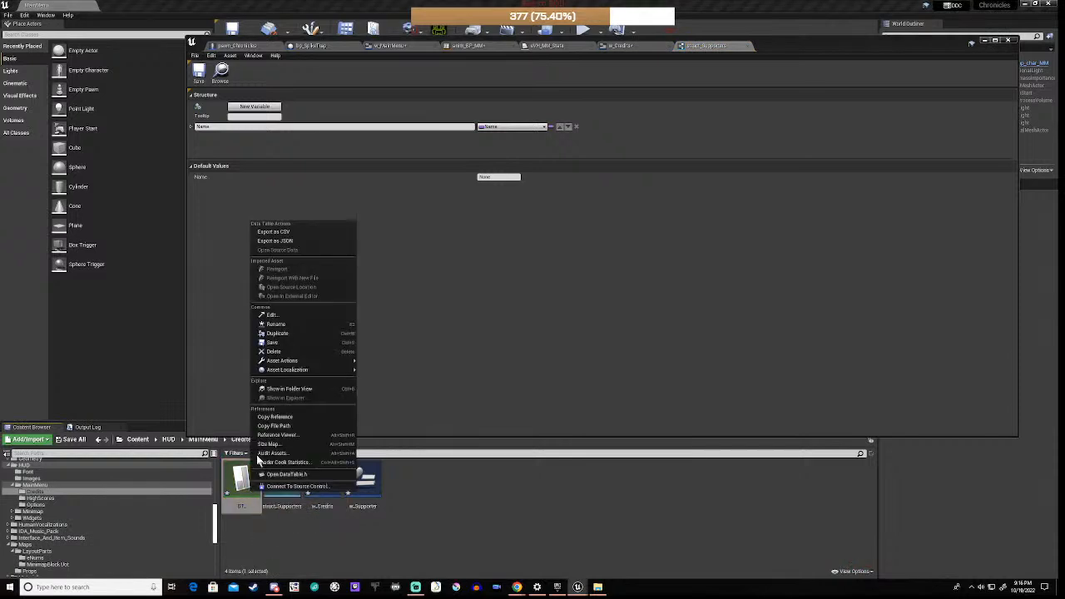
click(294, 335)
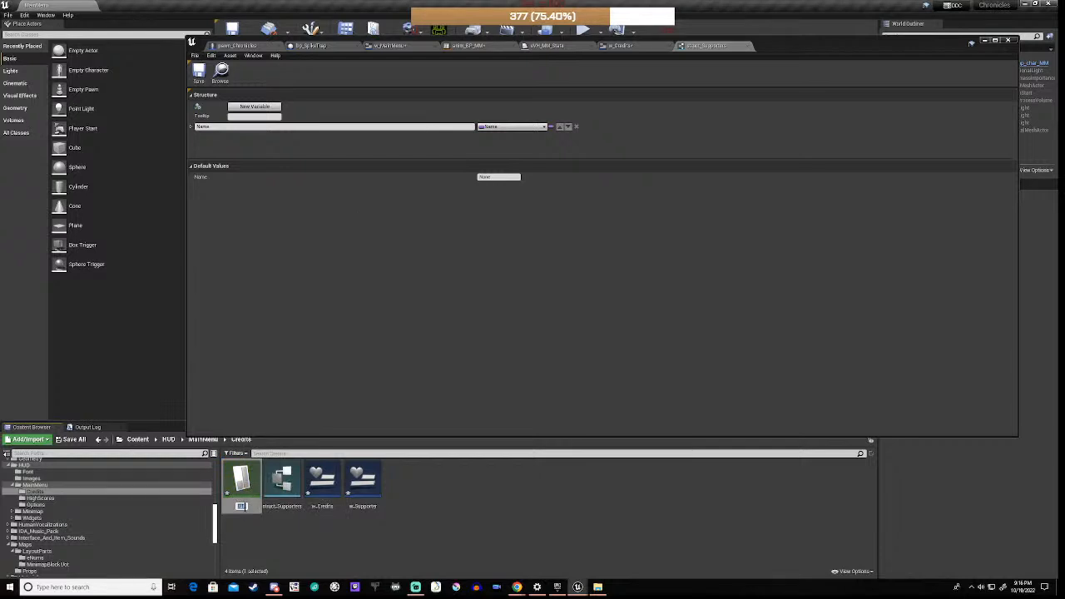
text(DT_Supporters)
key(Return)
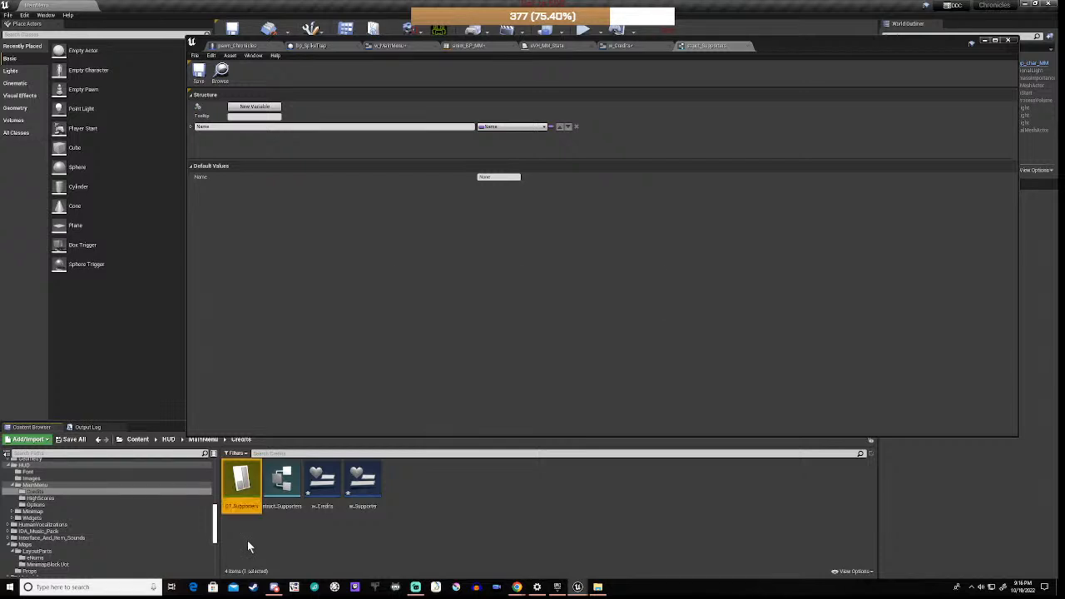
click(461, 520)
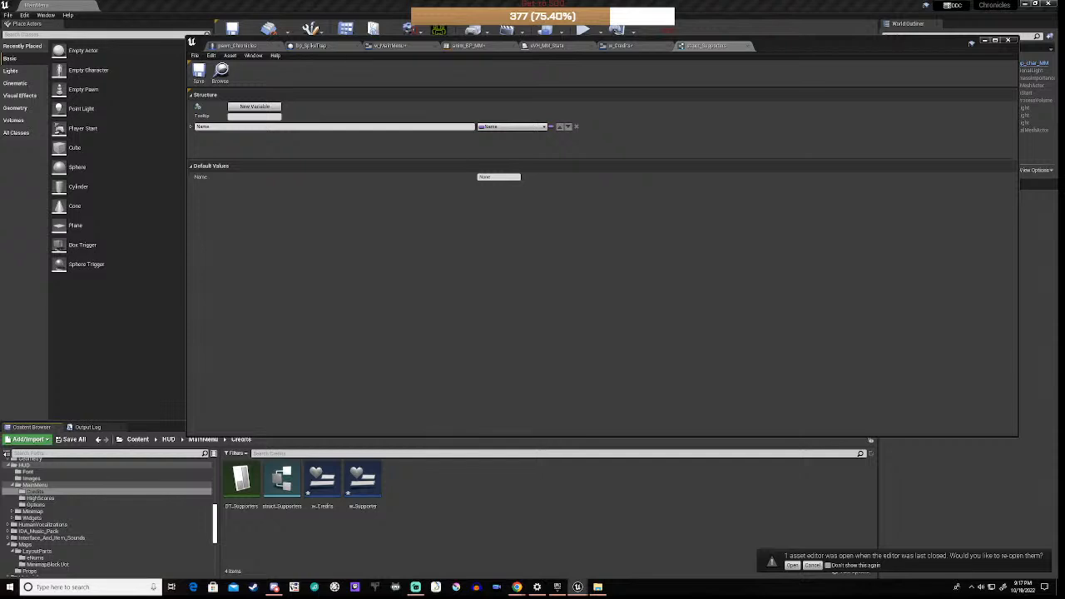
Step: Open DT_Supporters and add a first row containing a supporter's name
click(247, 492)
double_click(247, 492)
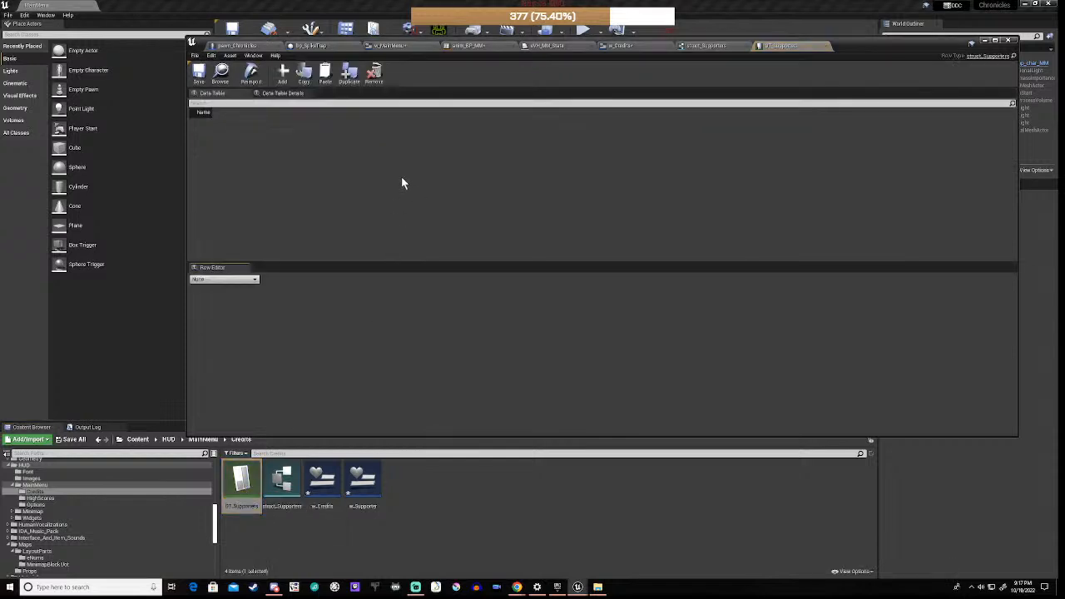
click(283, 72)
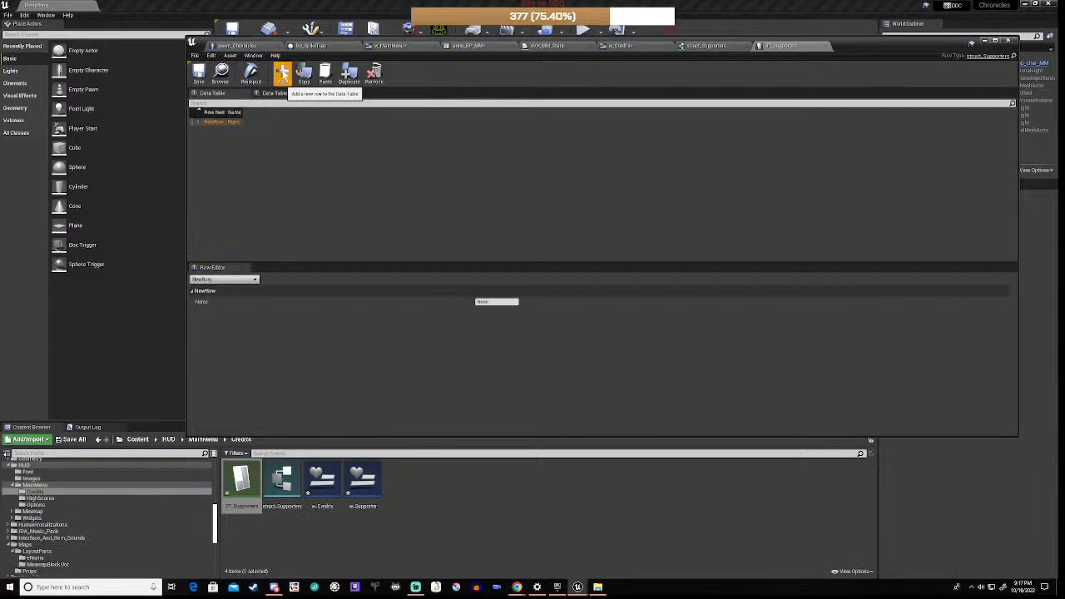
click(501, 303)
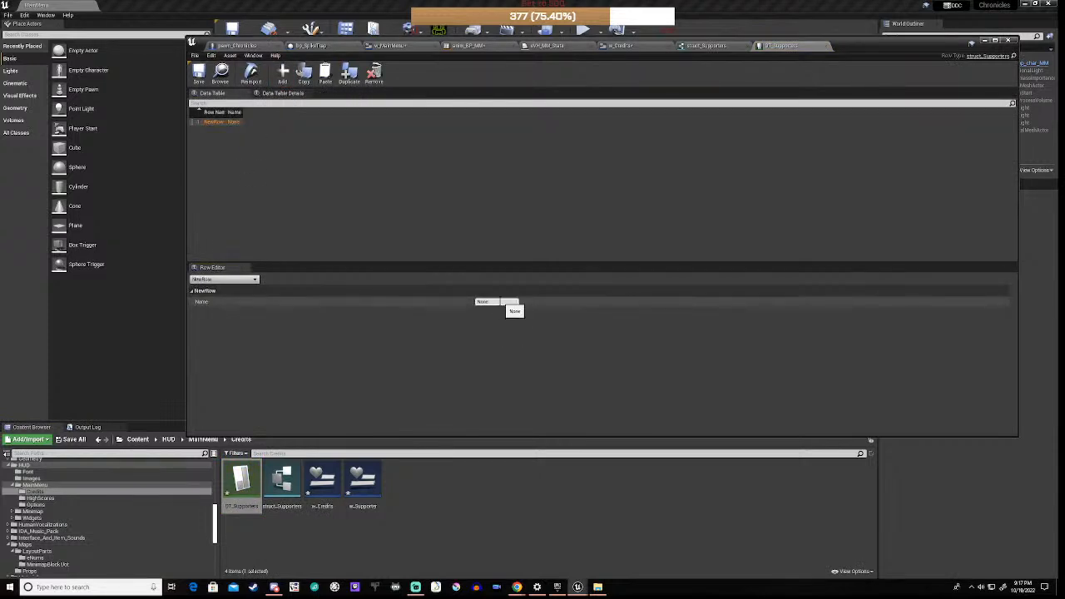
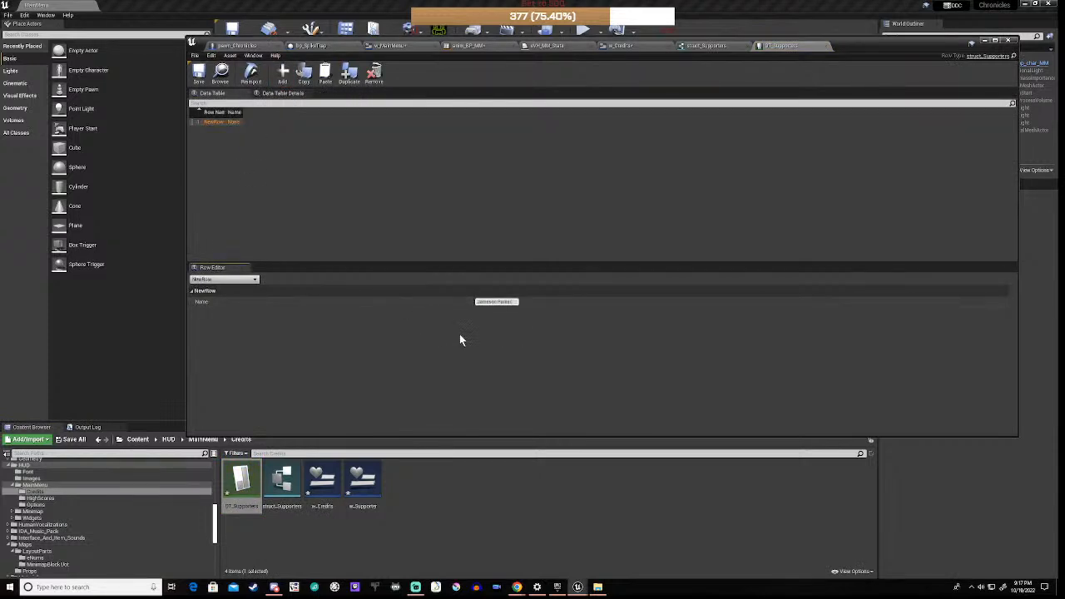
key(Return)
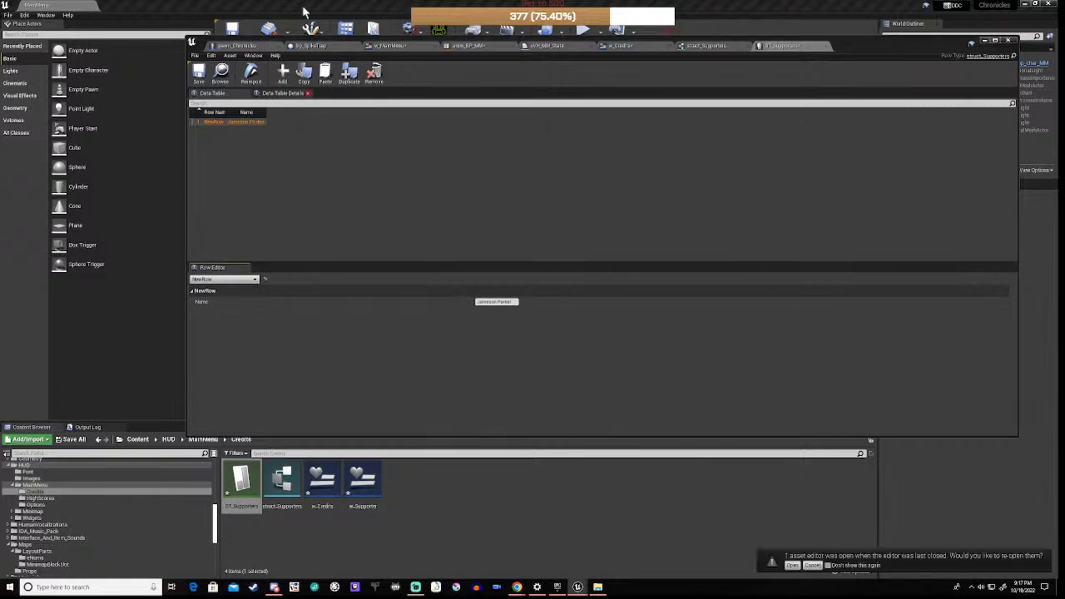
Step: Add a second row with the pasted supporter's name, save the table, and close SequenceGraph Editor
click(283, 72)
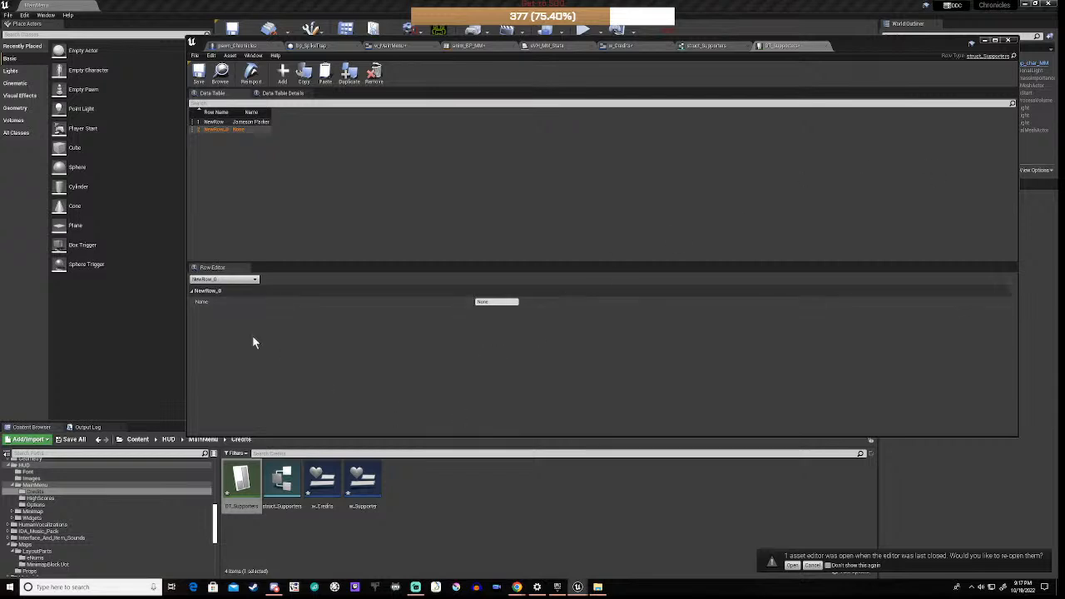
click(502, 304)
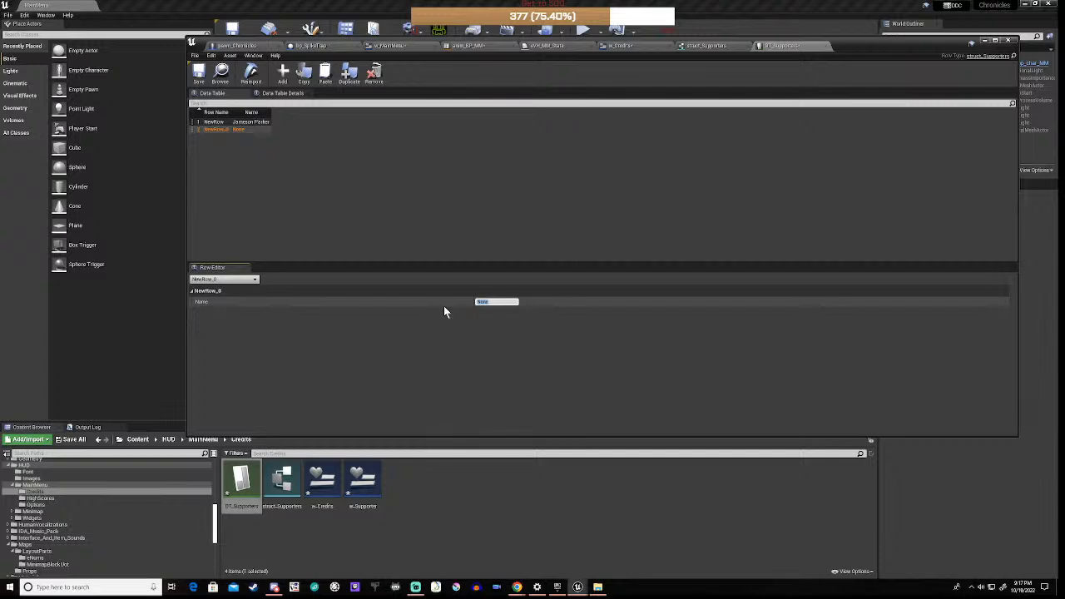
click(460, 343)
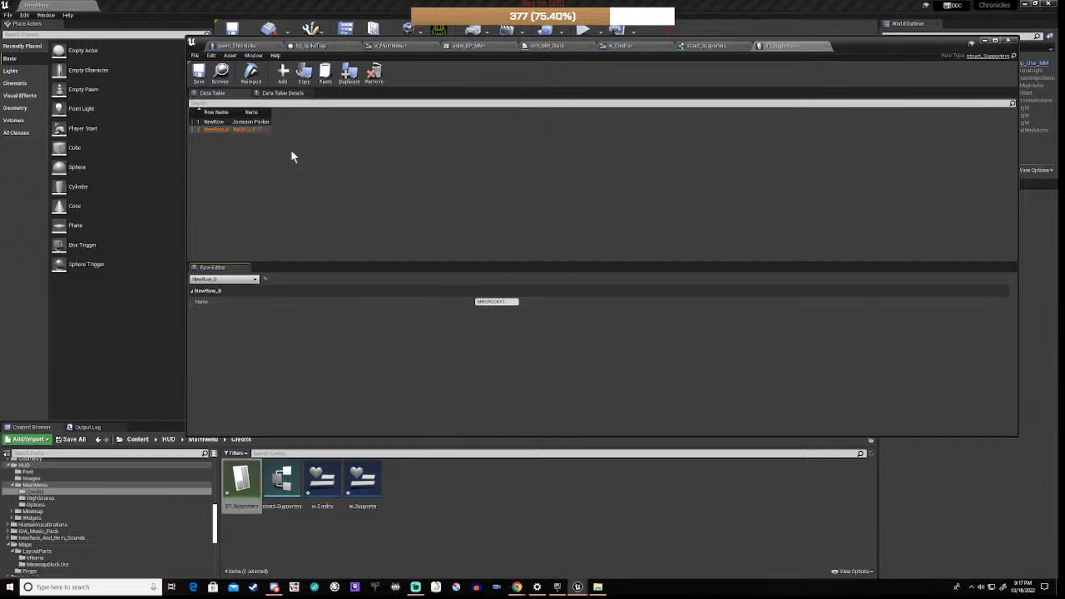
click(200, 75)
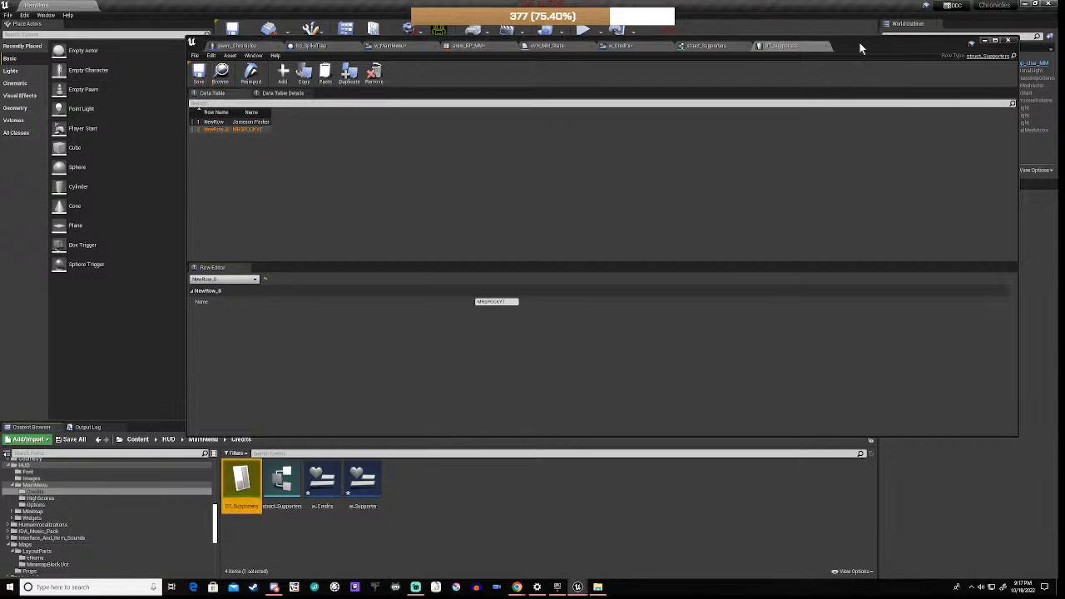
drag(860, 47, 851, 80)
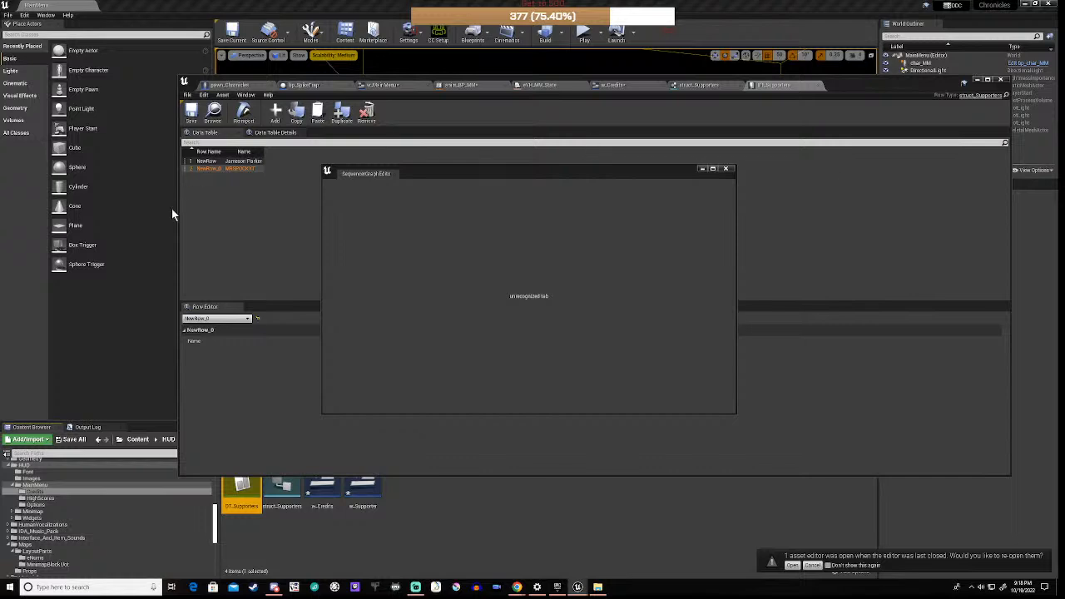
click(728, 170)
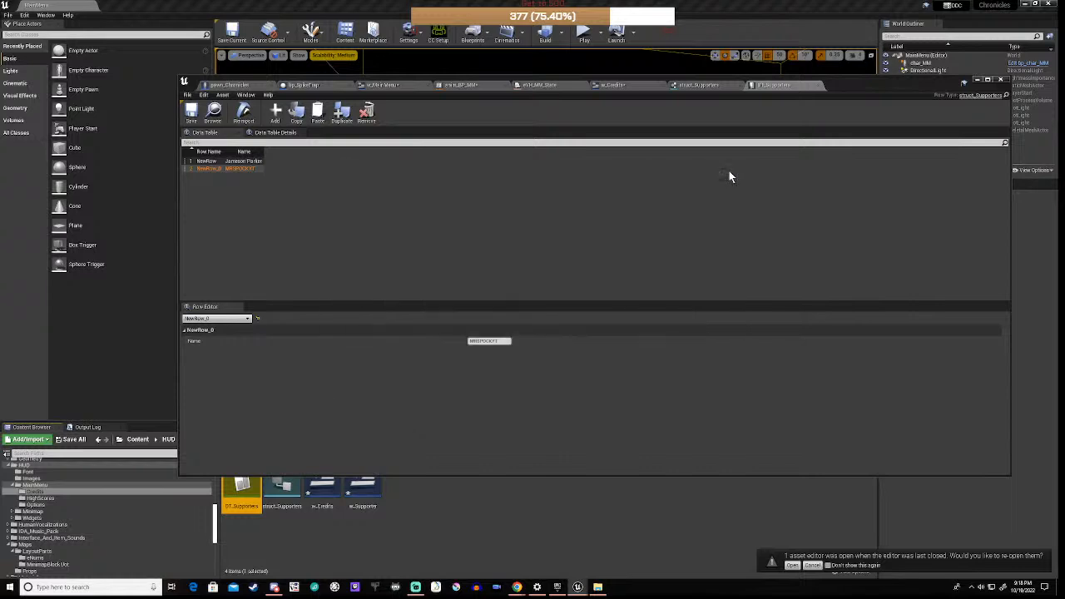
Step: Open w_Supporter, delete its Canvas Panel, and paste the txtName text block under the root
double_click(363, 492)
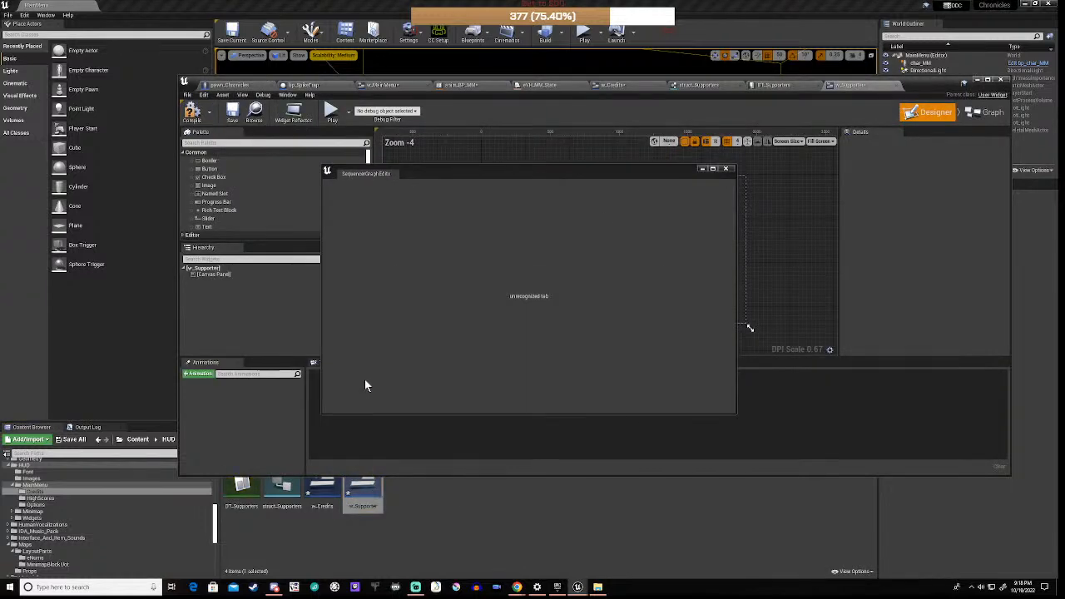
click(729, 169)
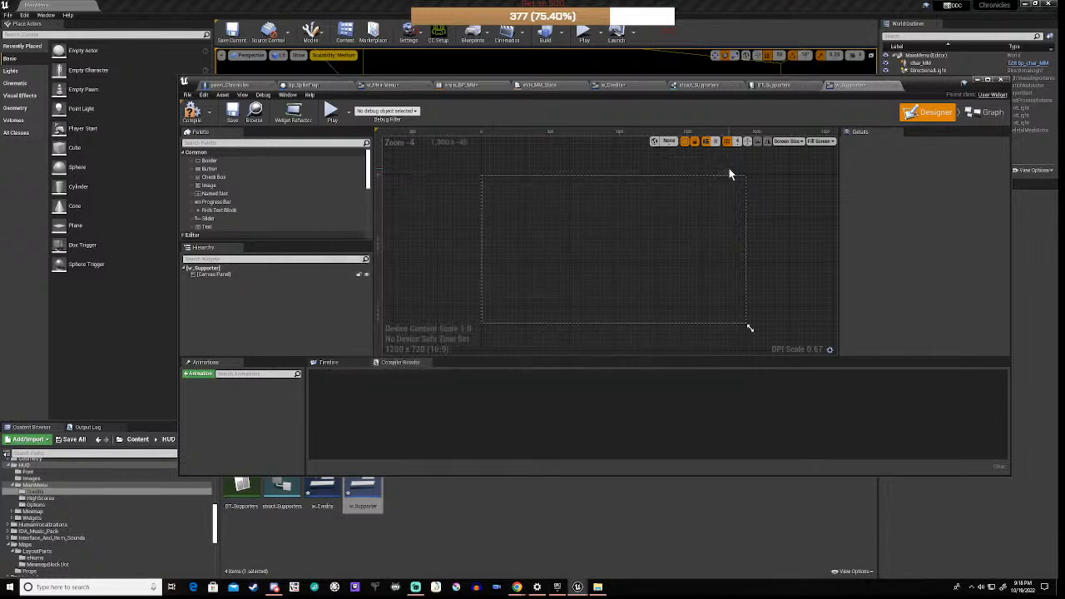
click(219, 276)
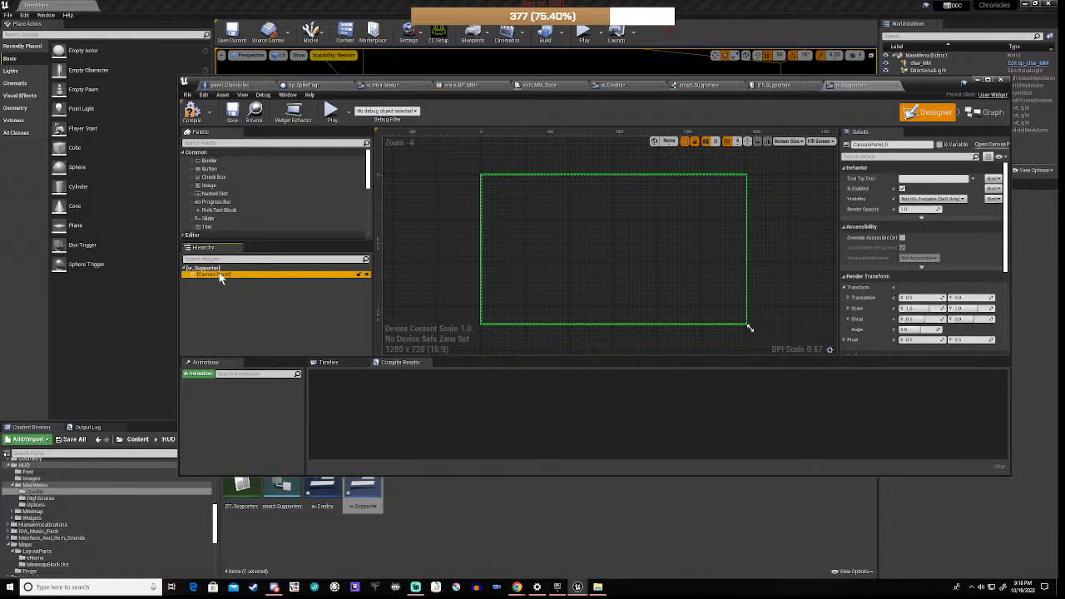
key(Delete)
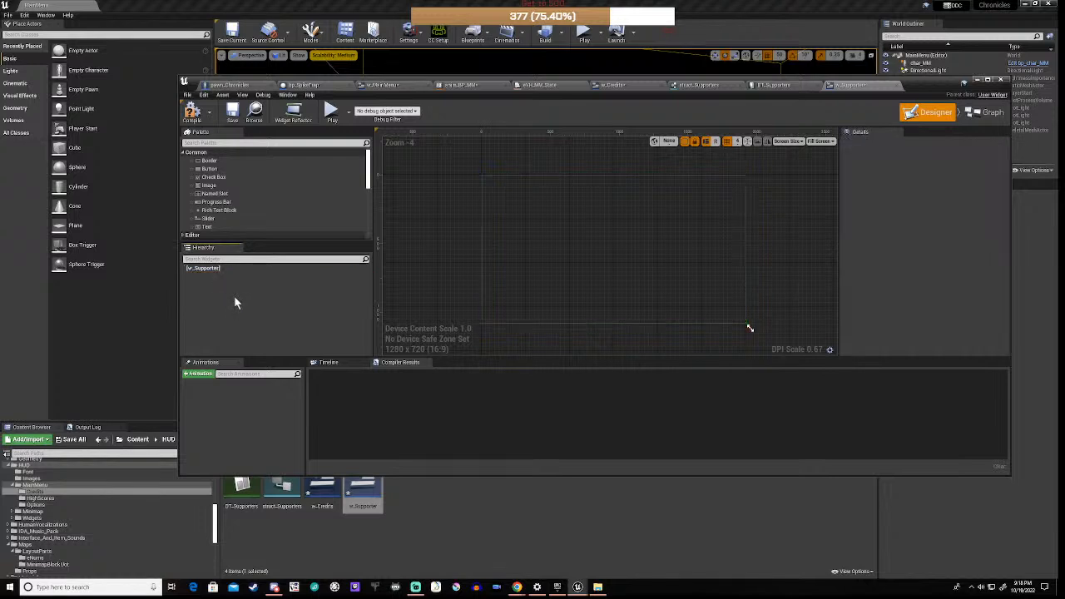
click(221, 269)
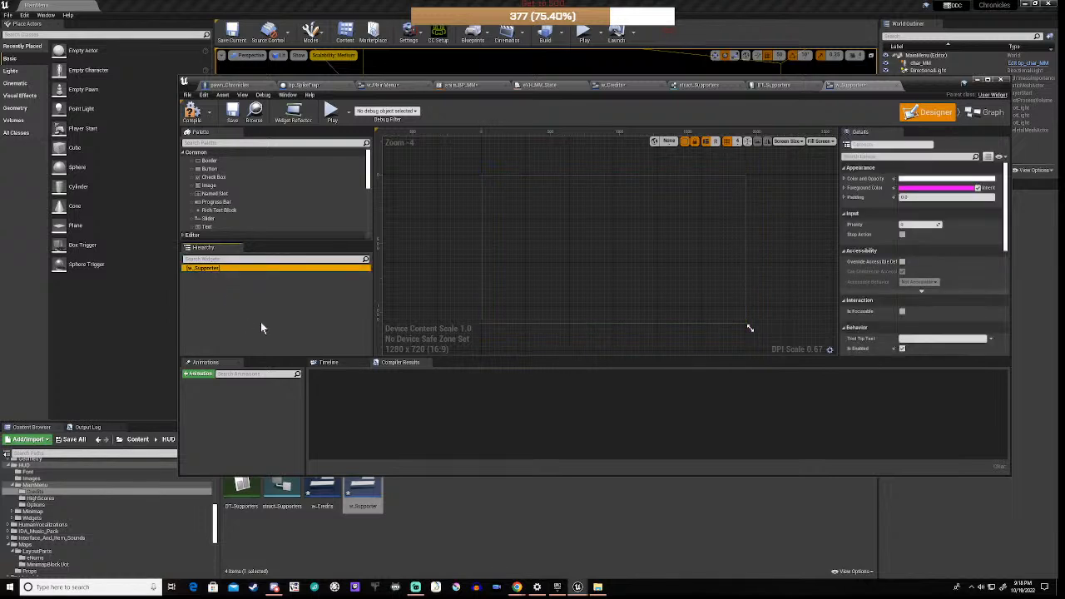
key(ctrl+v)
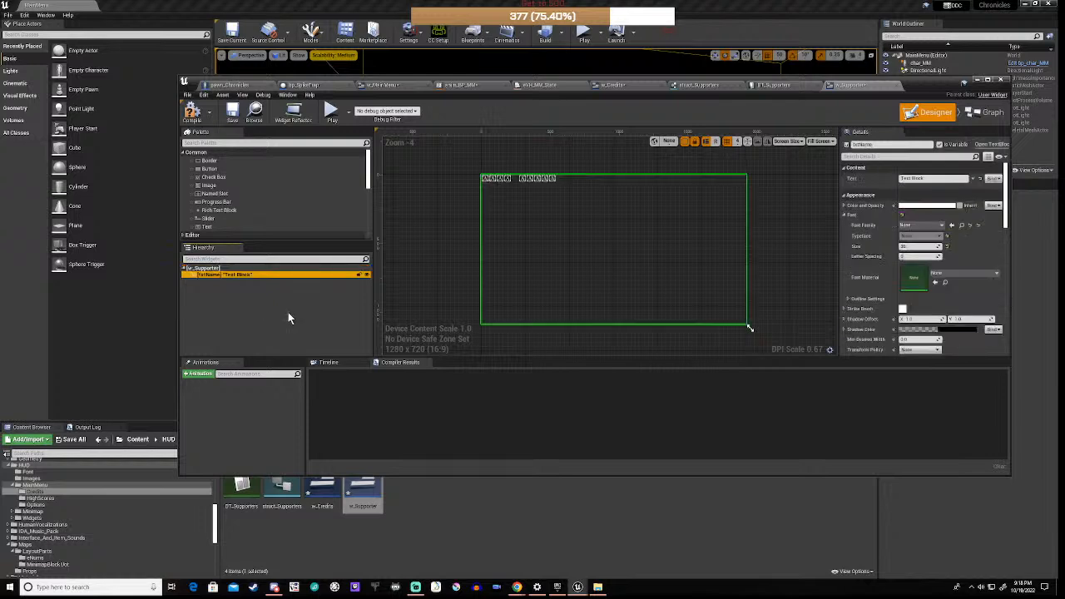
click(456, 235)
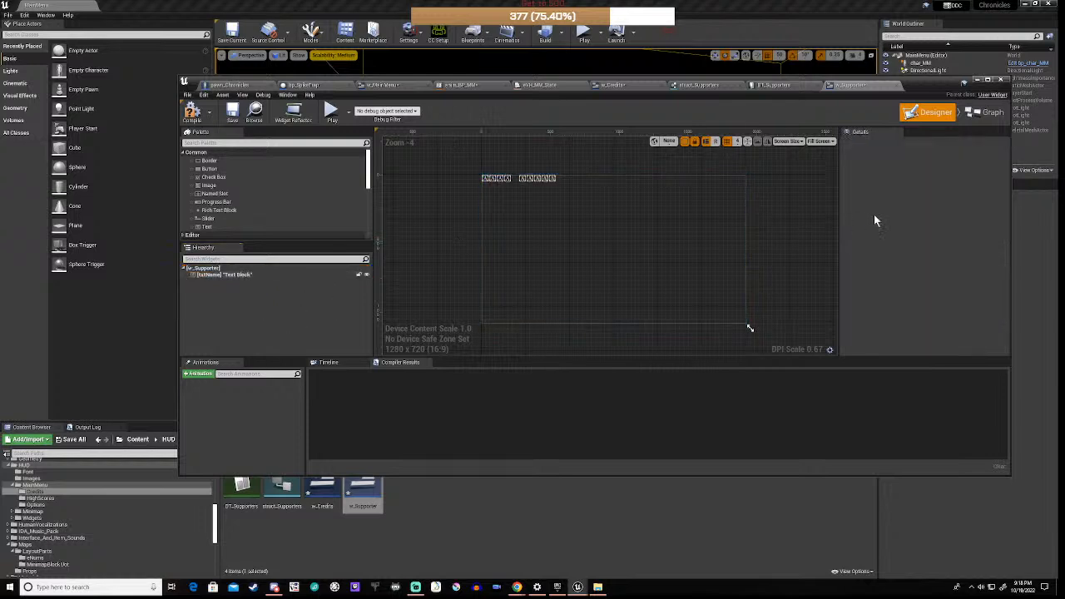
Step: Set txtName's font family to ARJULIAN_Font and compile the widget
click(267, 278)
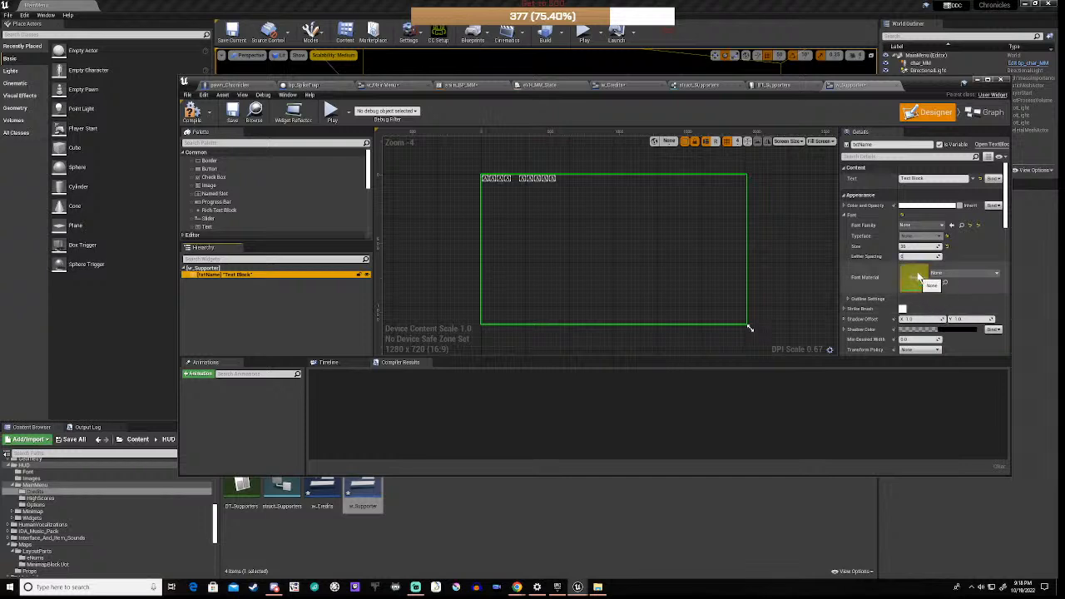
click(927, 232)
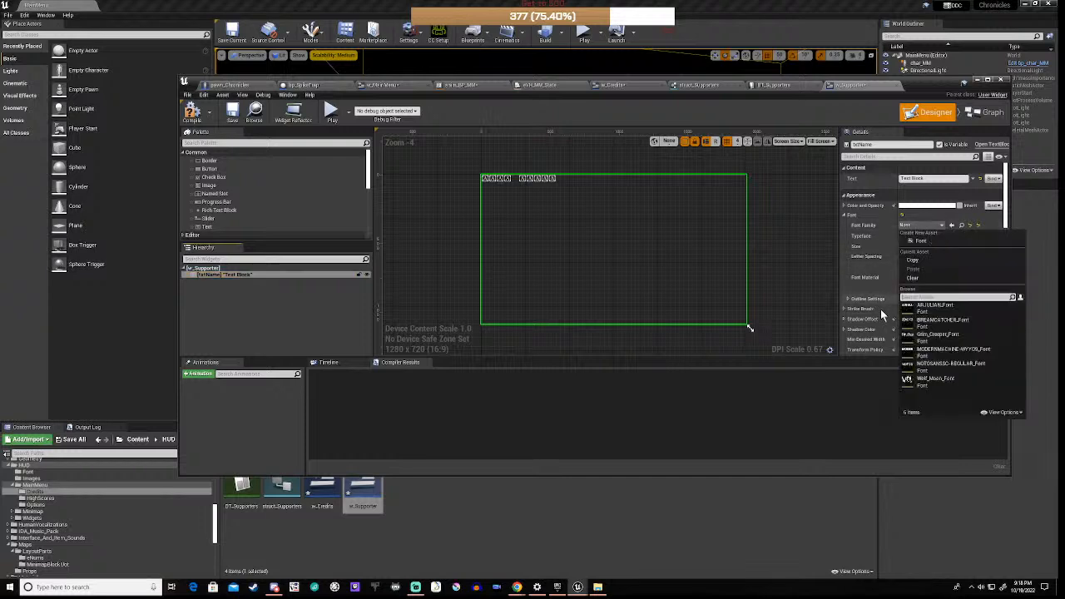
click(929, 308)
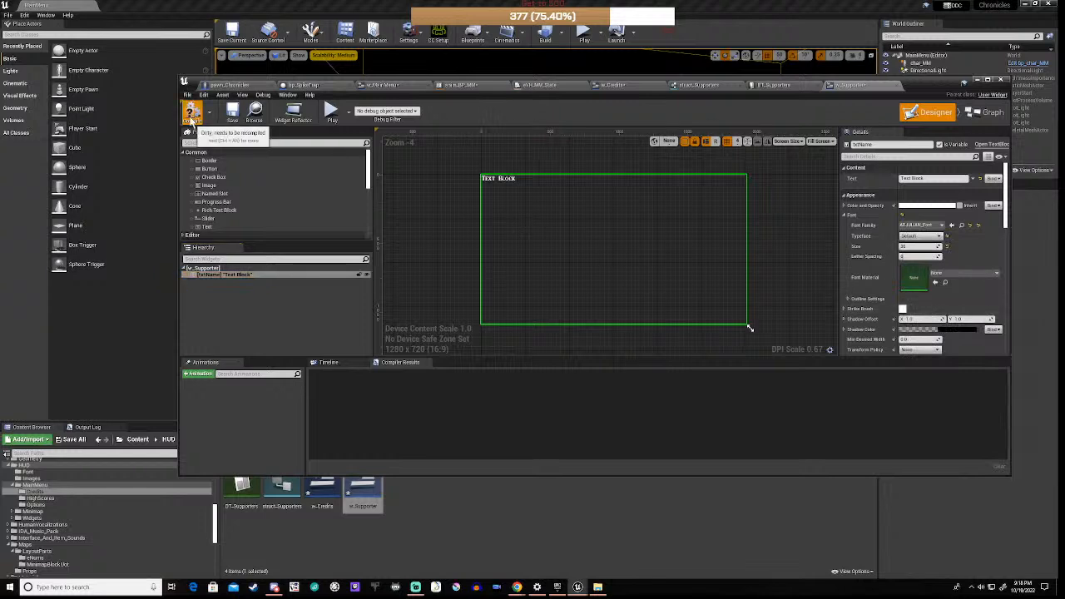
click(191, 111)
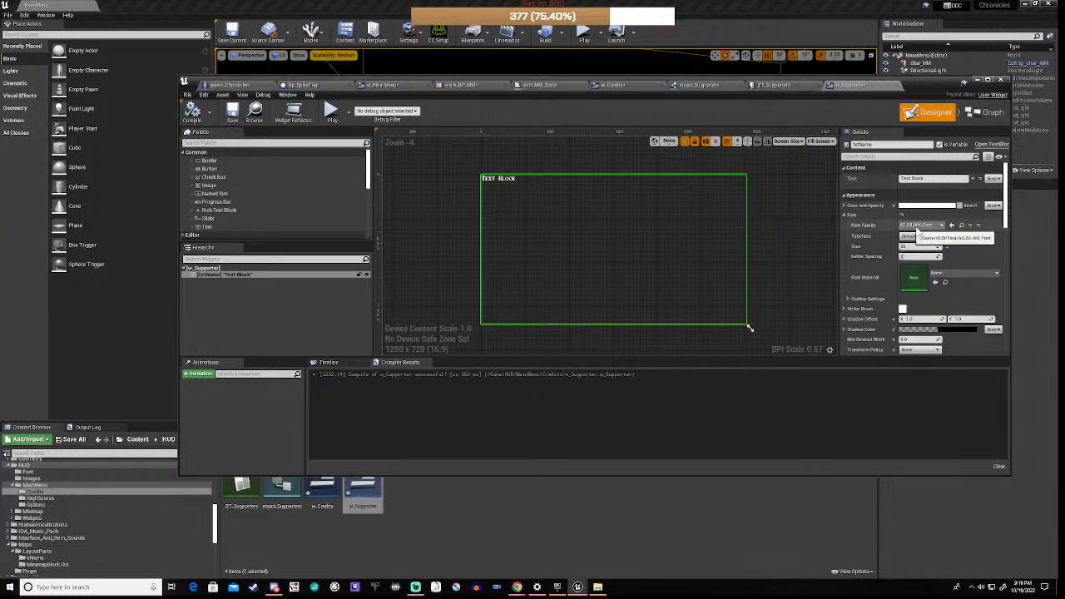
Step: Try Wolf_Moon_Font on txtName, revert to ARJULIAN_Font, and recompile
click(932, 227)
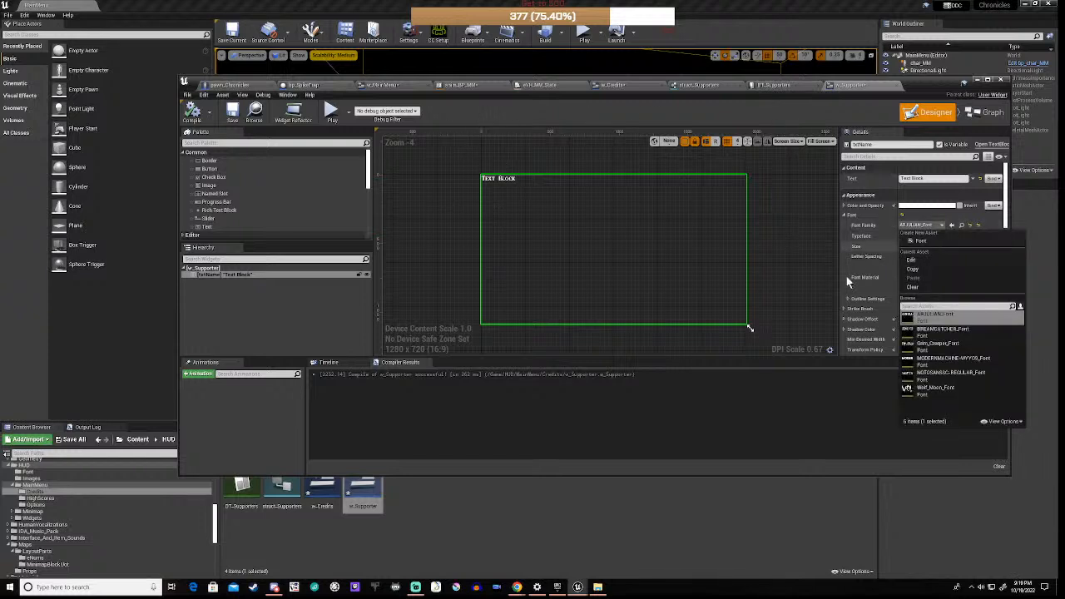
click(931, 393)
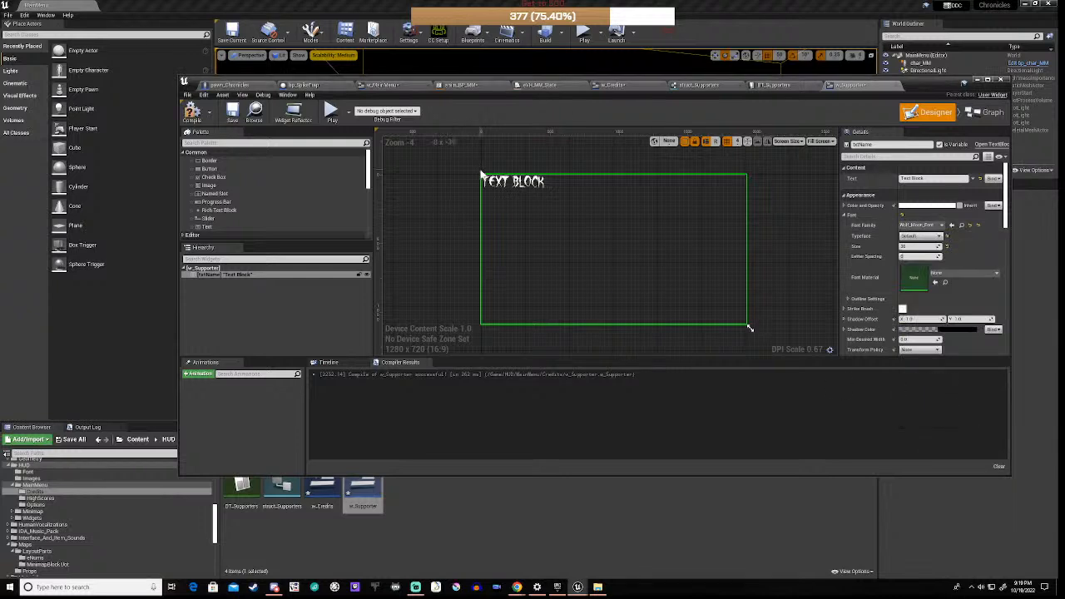
scroll(466, 199, up, 7)
scroll(483, 176, down, 3)
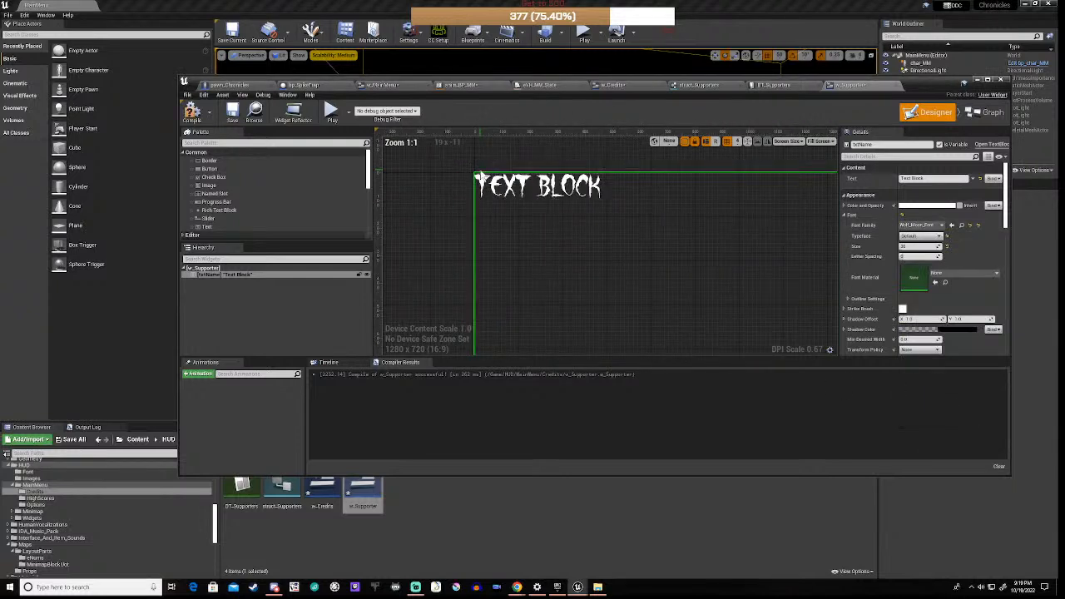
click(925, 226)
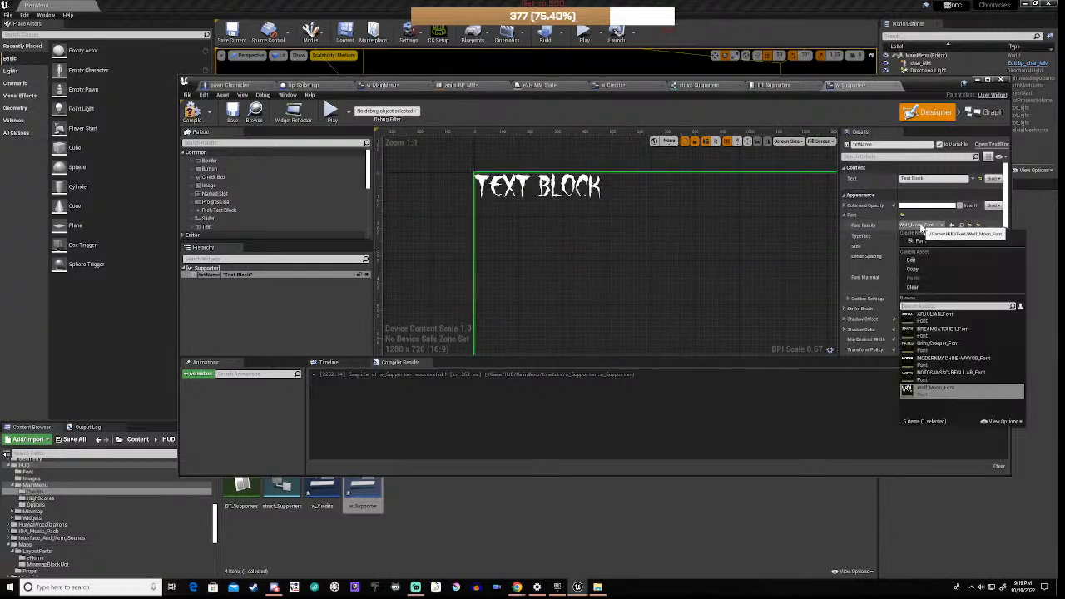
click(937, 325)
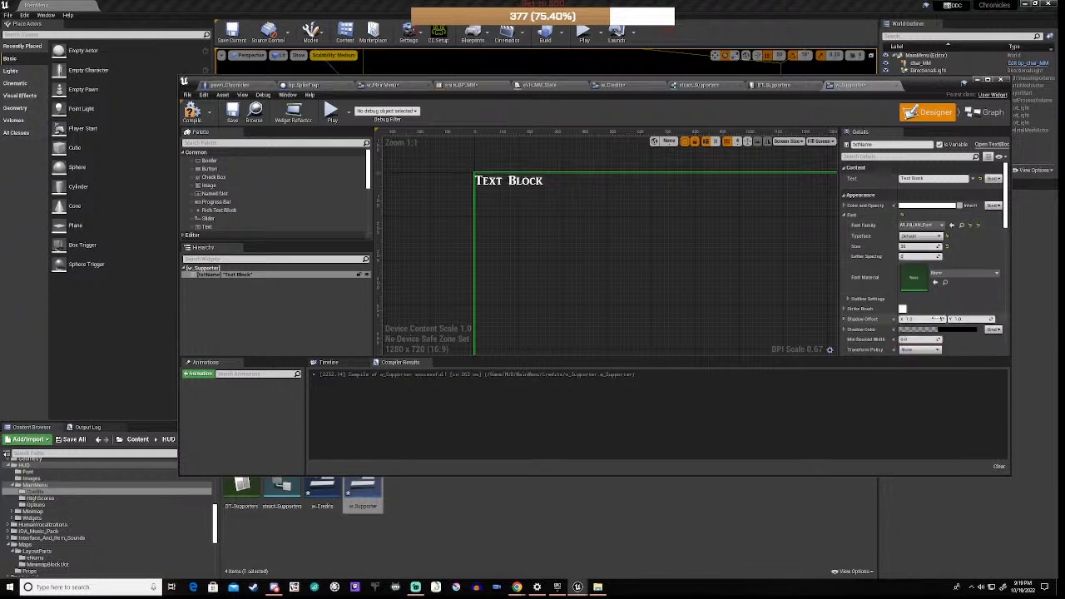
click(191, 112)
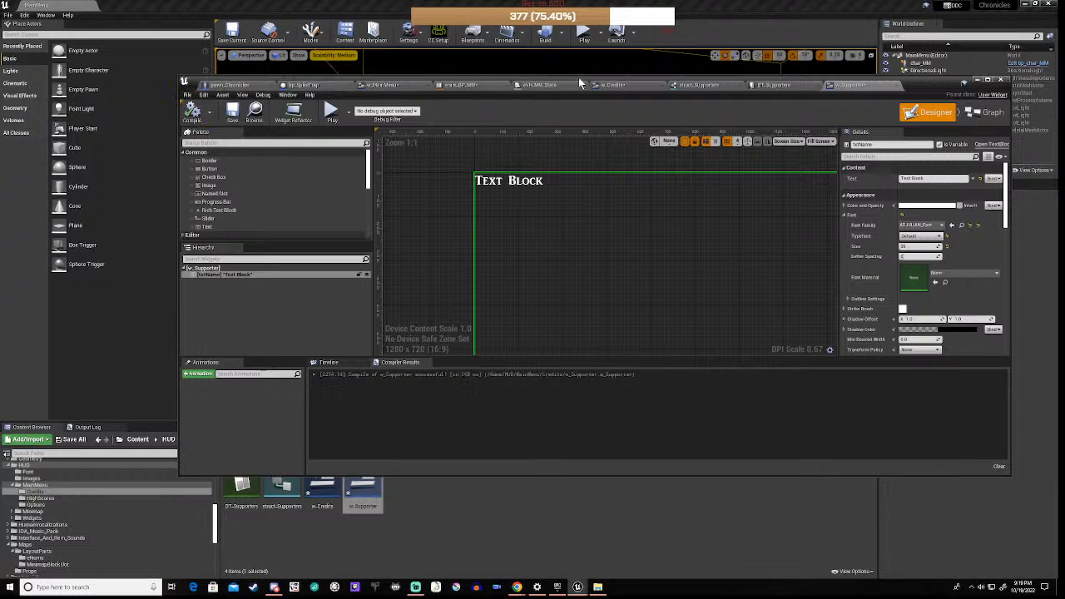
drag(580, 83, 542, 63)
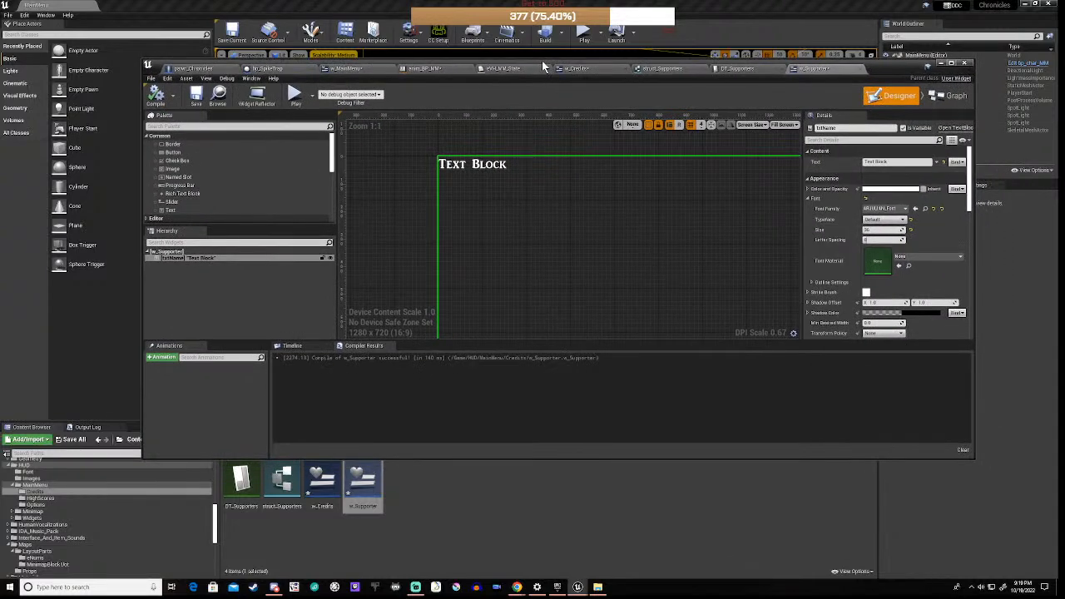
Step: Add a new variable named Controller to w_Credits
click(585, 70)
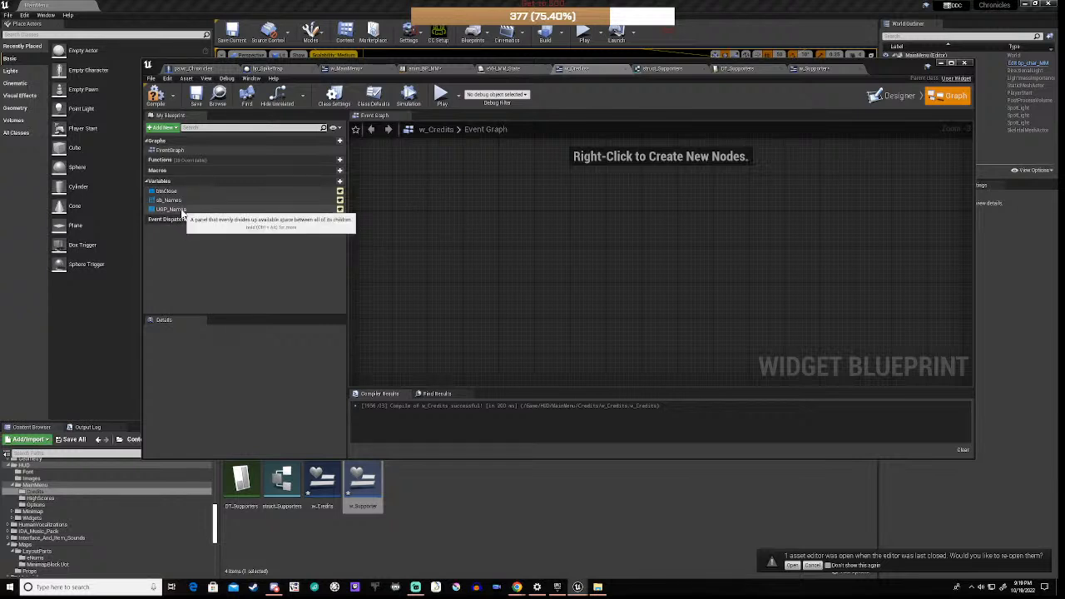
click(330, 182)
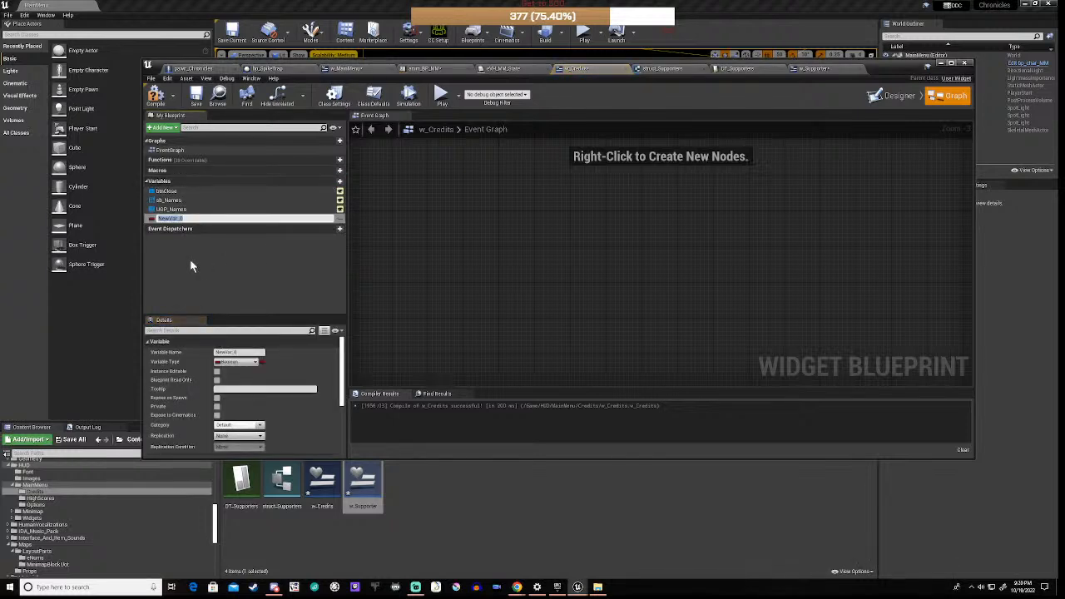
text(S)
text(ontroller)
key(Return)
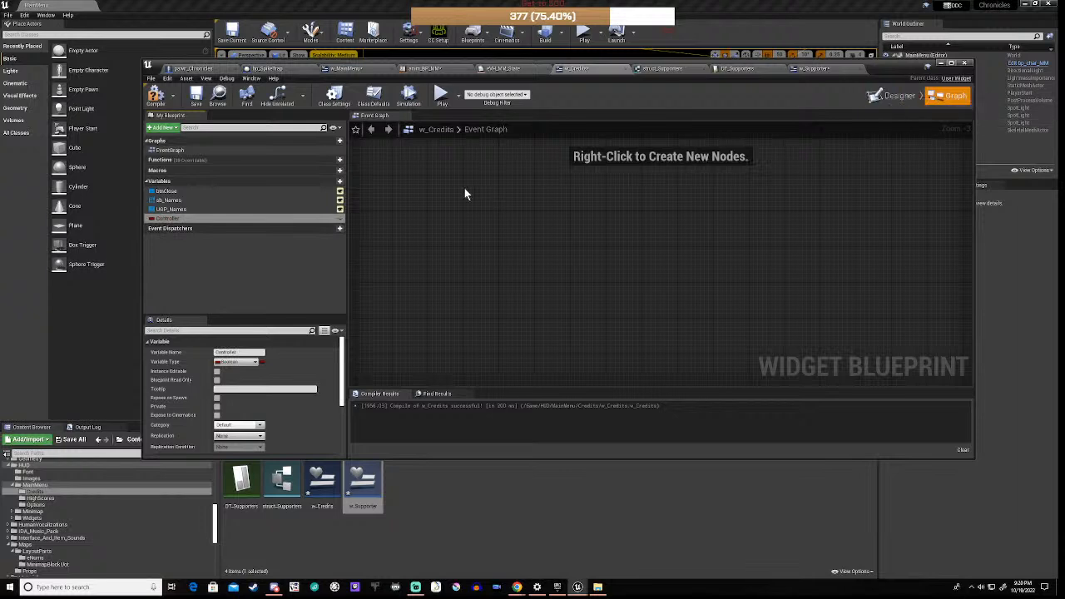
Step: Set Controller's type to a PC MM Chronicles object reference
click(245, 367)
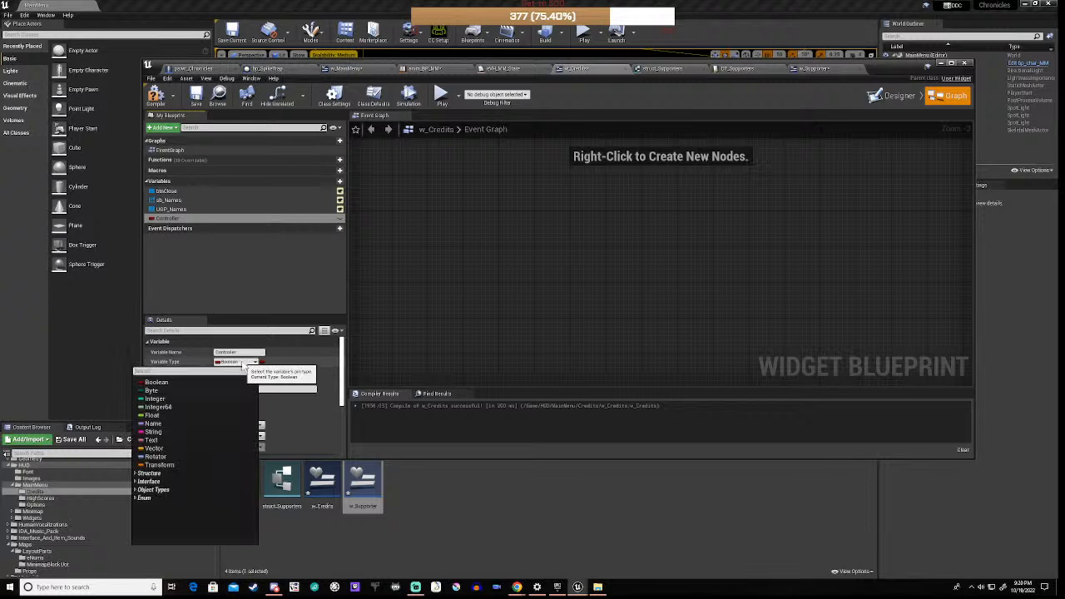
text(pawn)
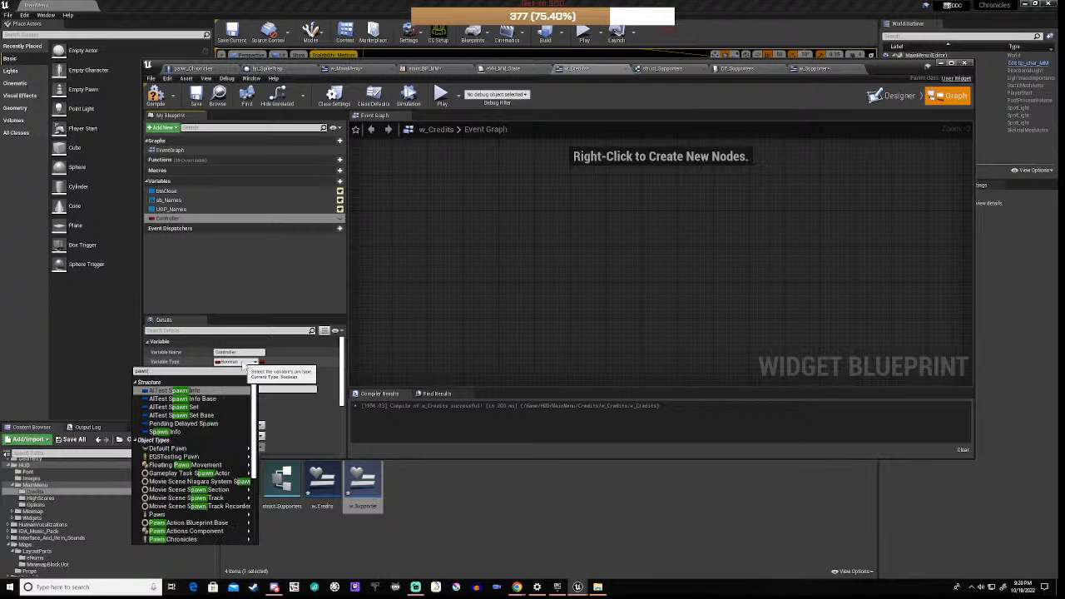
key(BackSpace)
key(BackSpace)
key(BackSpace)
key(BackSpace)
text(p)
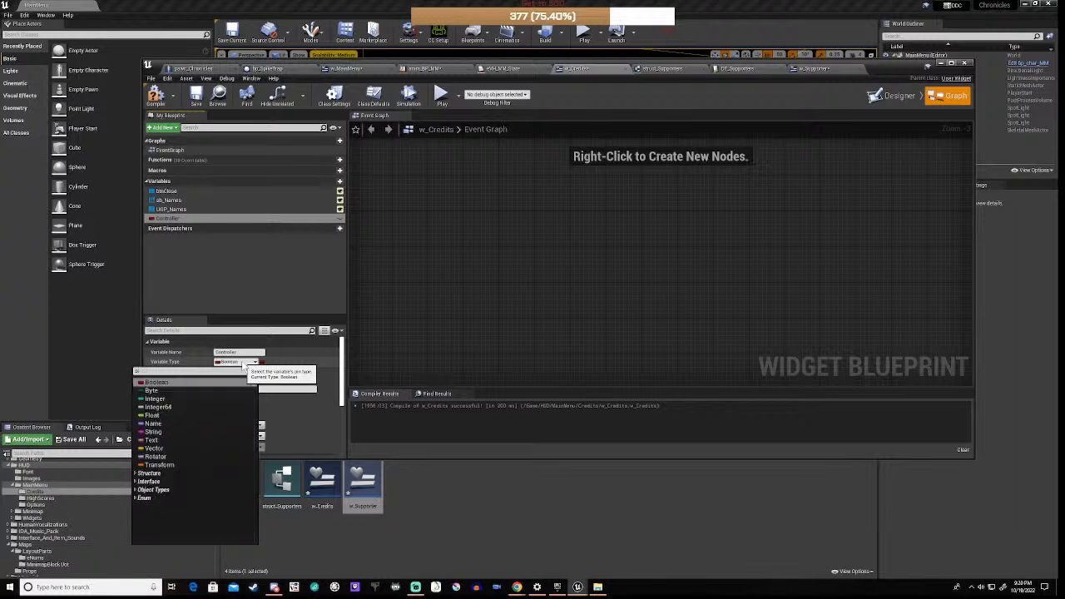
text(con)
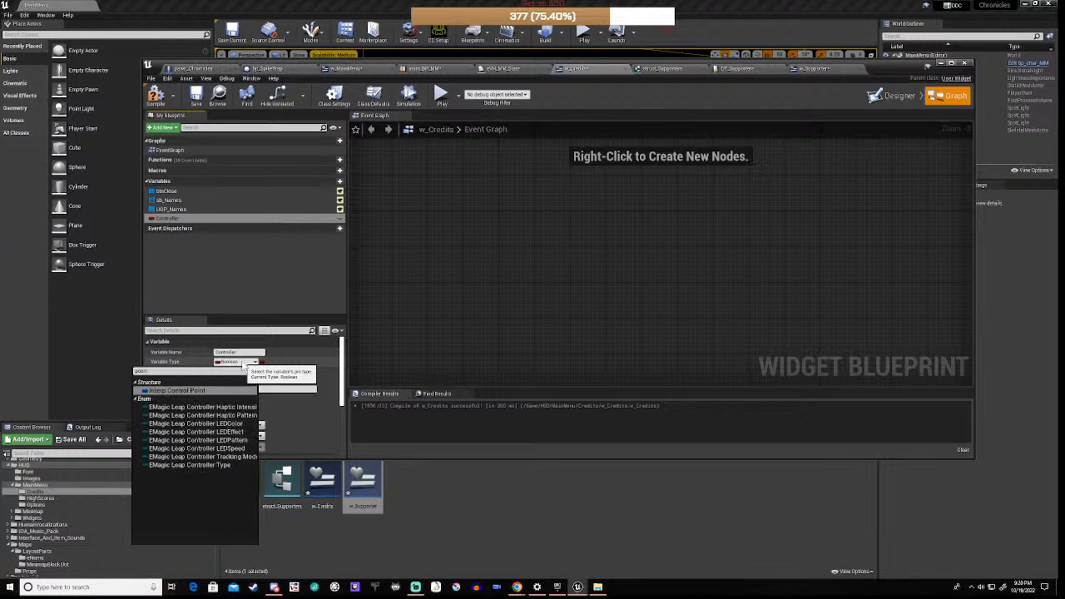
key(BackSpace)
key(BackSpace)
key(BackSpace)
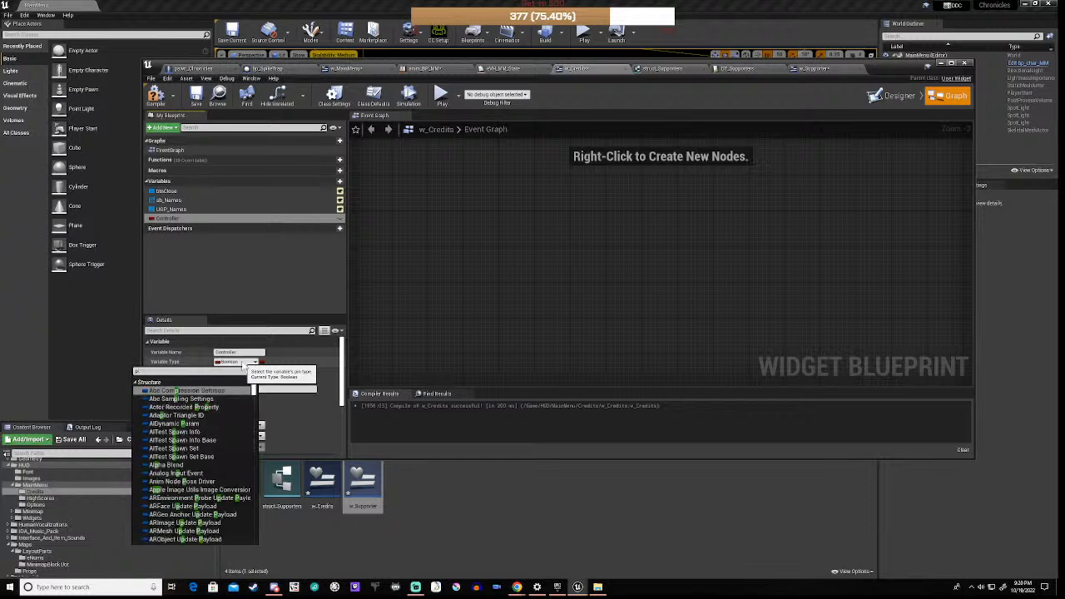
key(BackSpace)
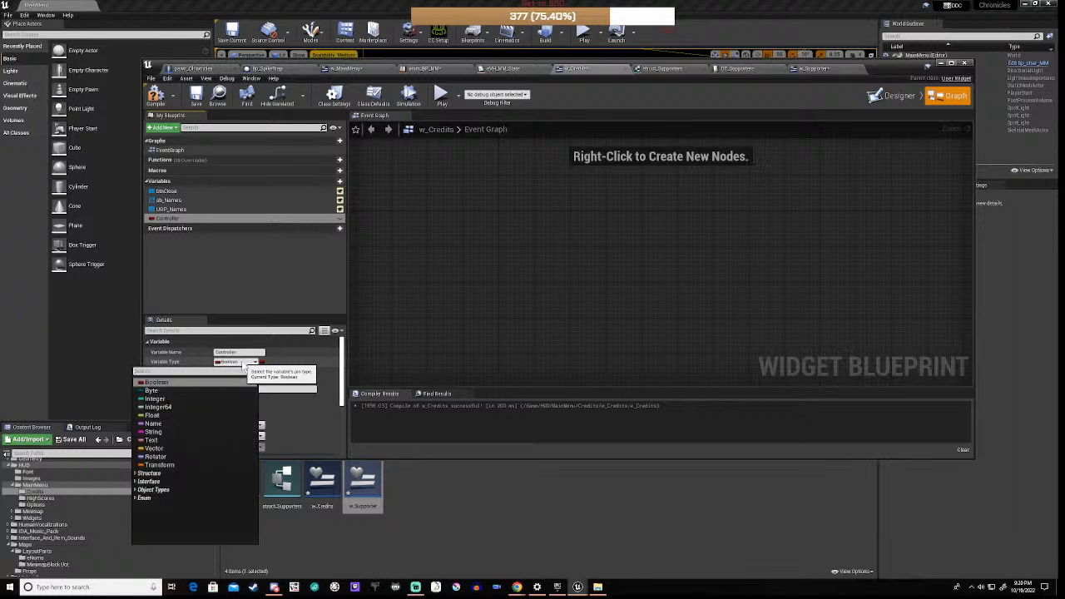
text(mm)
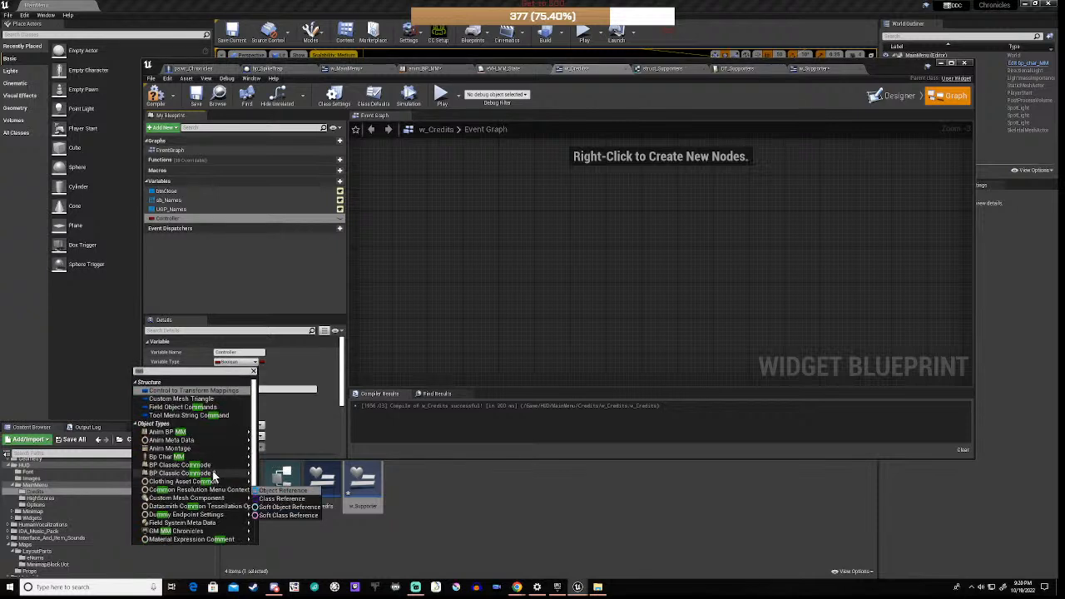
mouse_move(215, 475)
scroll(214, 475, down, 3)
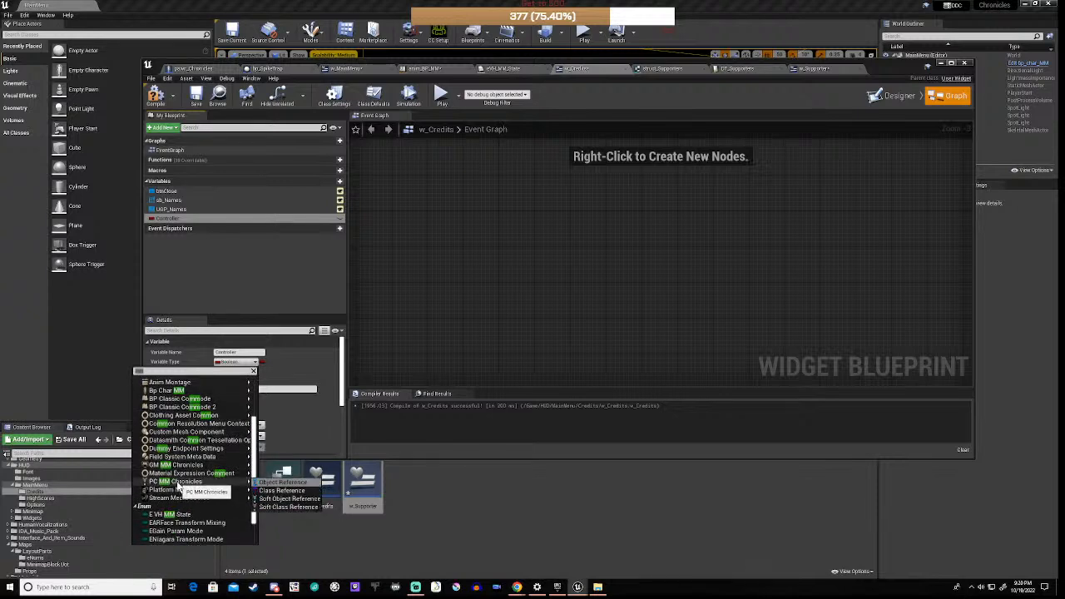
click(177, 482)
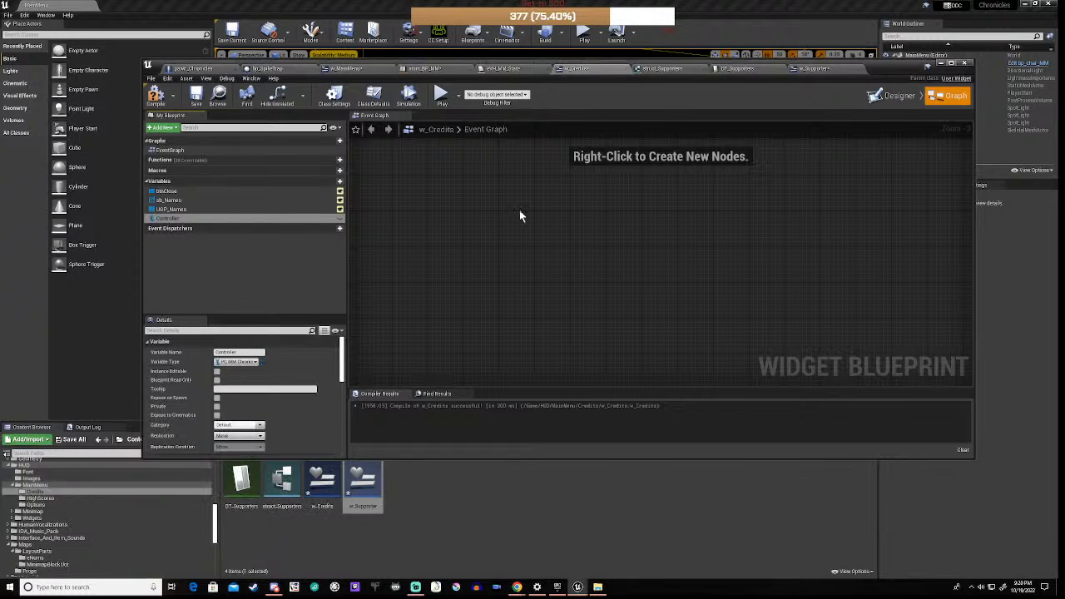
Step: Add a new variable rowCount of type Integer
click(333, 183)
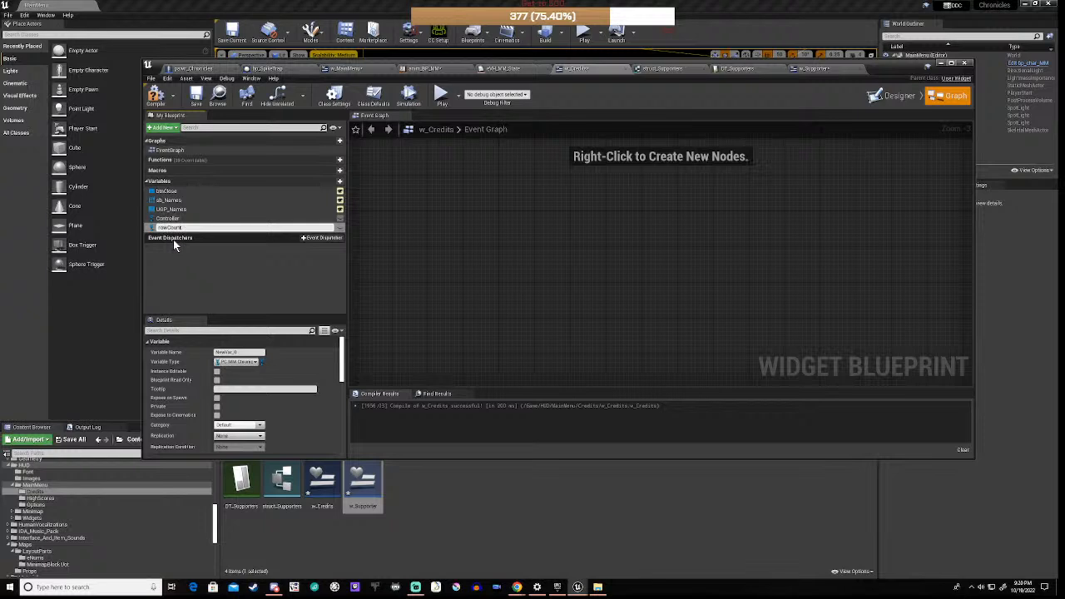
click(243, 363)
click(243, 363)
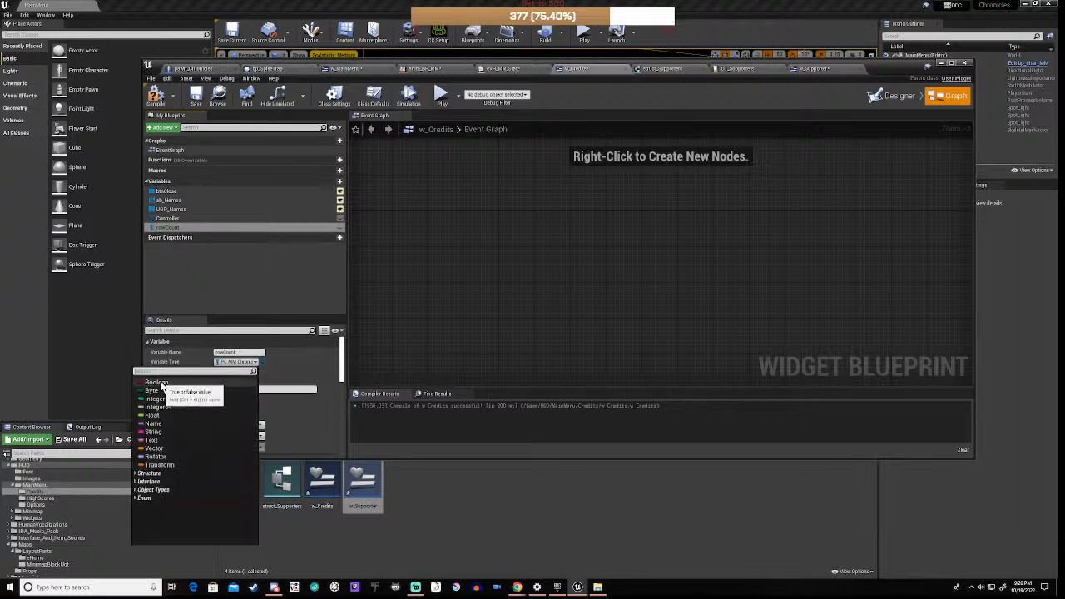
click(155, 399)
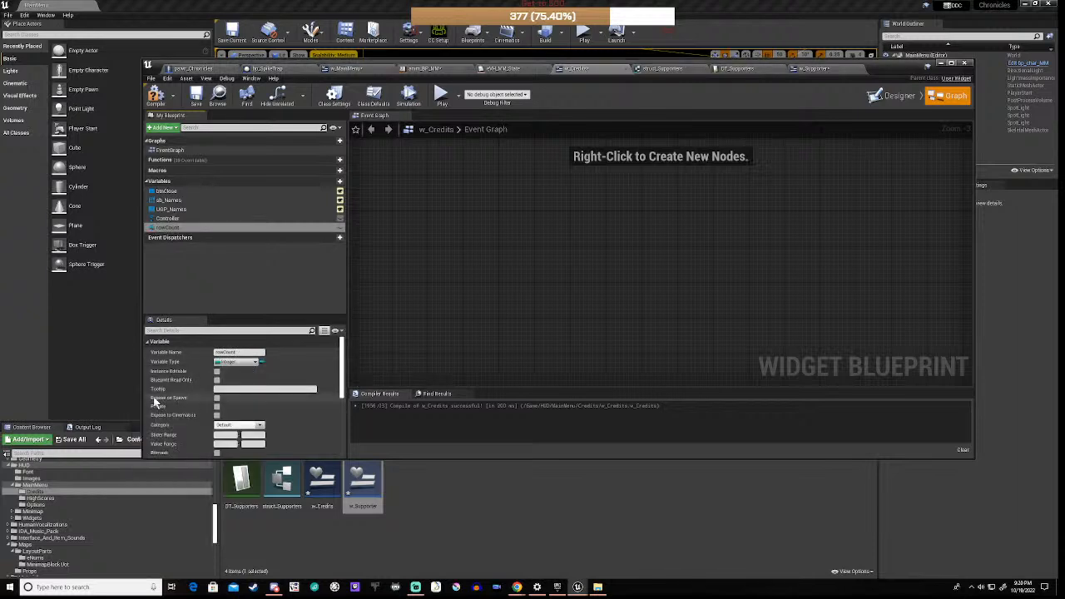
Step: Duplicate rowCount and name the copy colCount
right_click(184, 230)
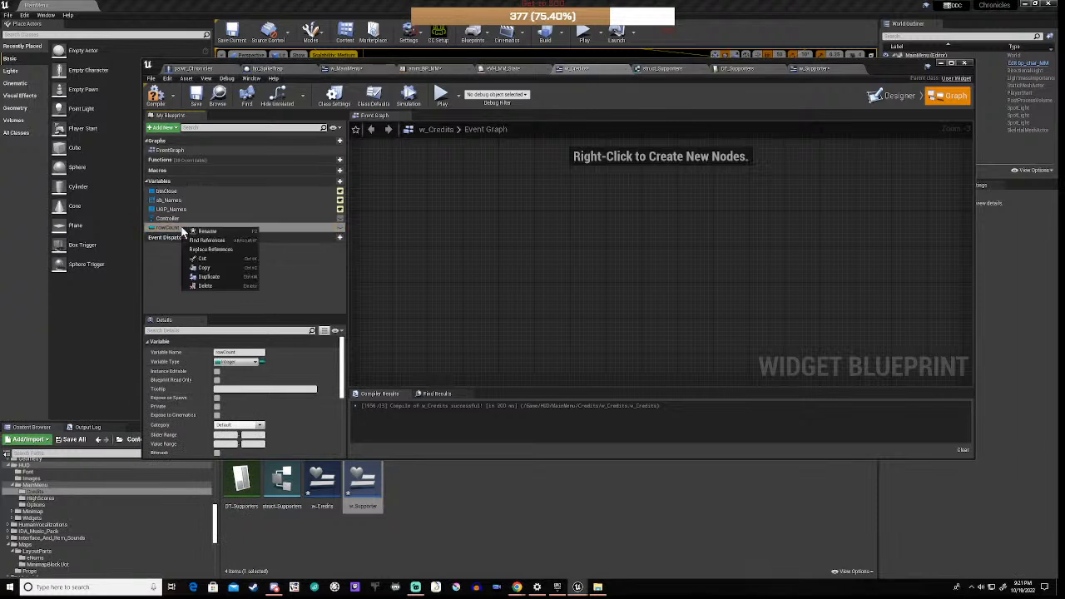
click(205, 277)
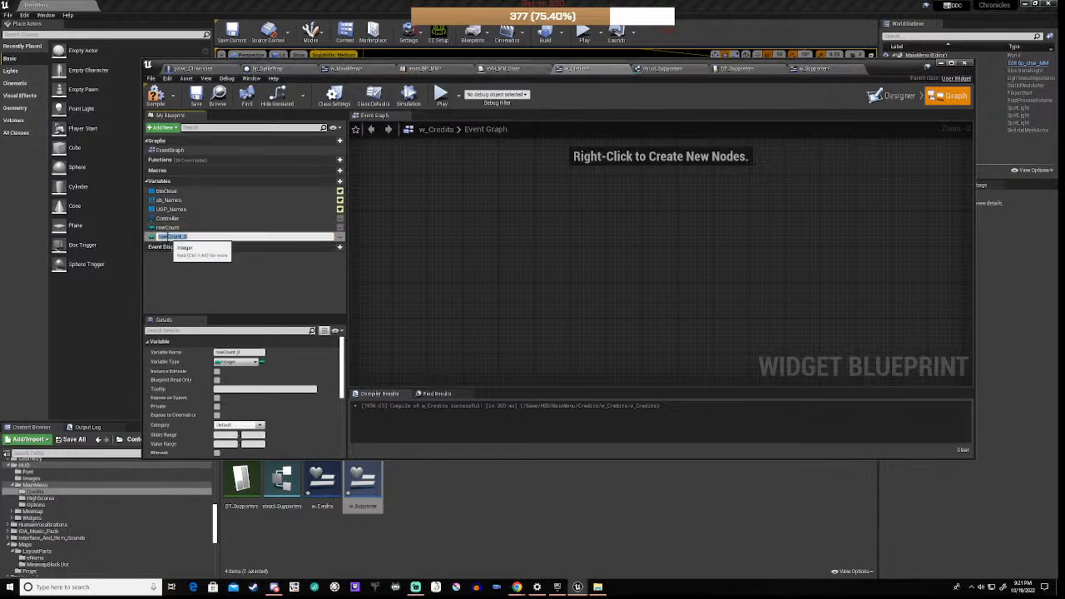
text(colCount_0)
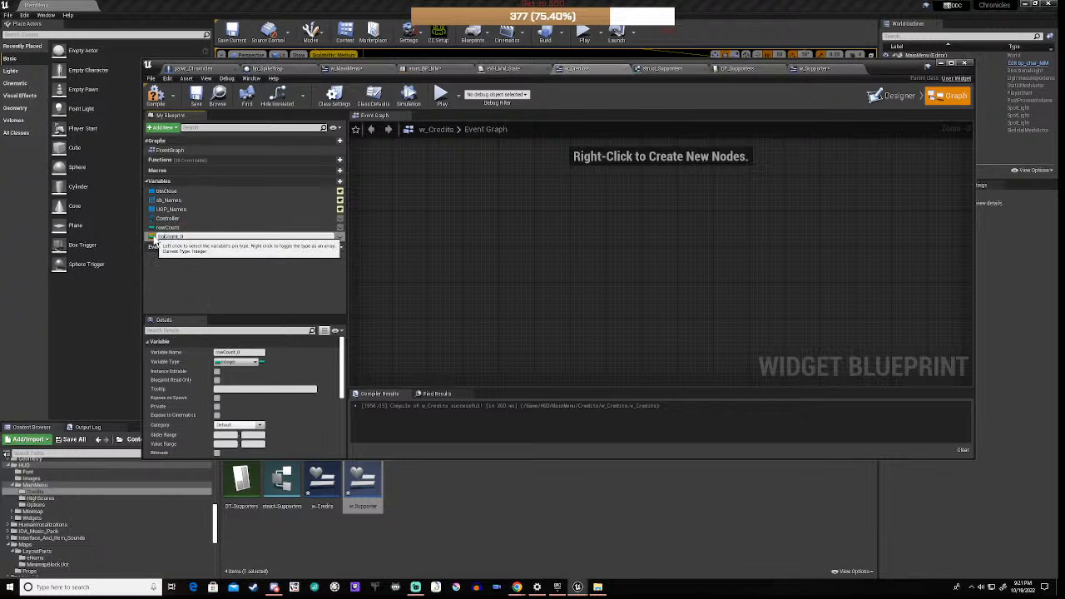
key(BackSpace)
key(BackSpace)
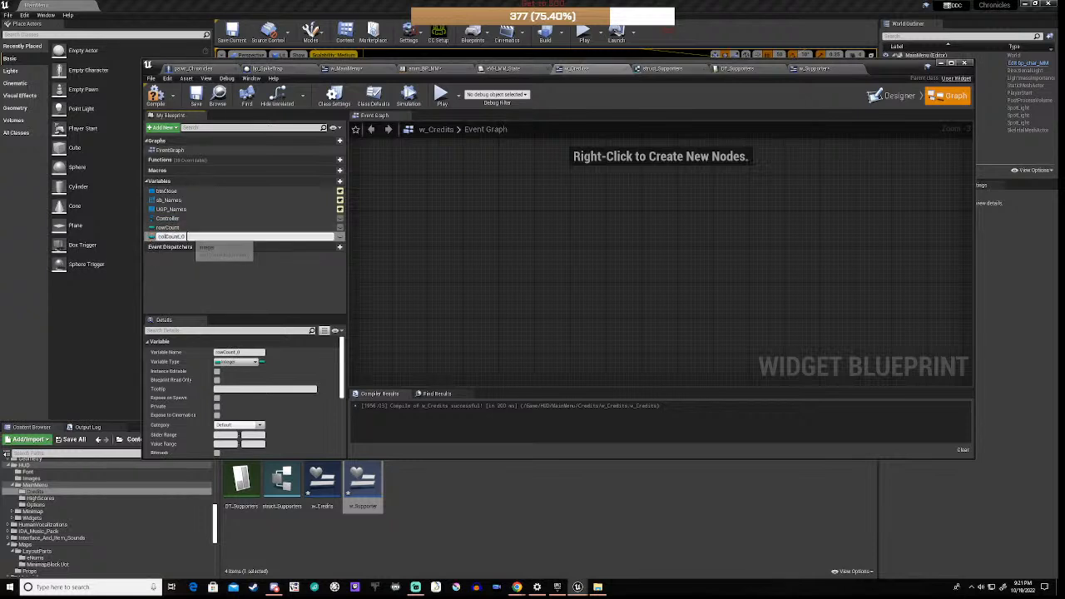
key(Return)
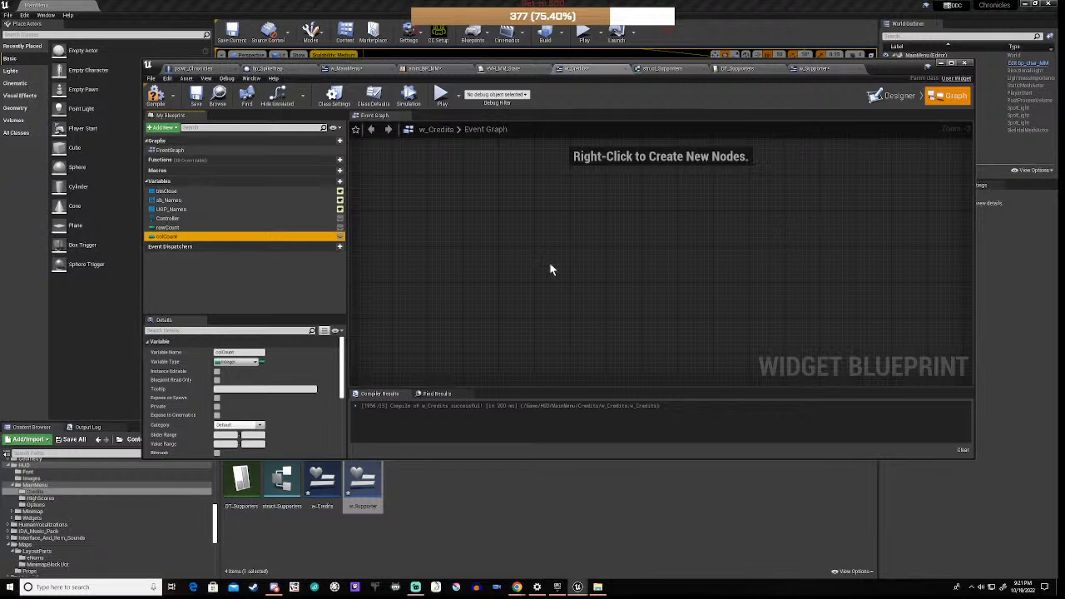
scroll(549, 268, down, 2)
click(455, 245)
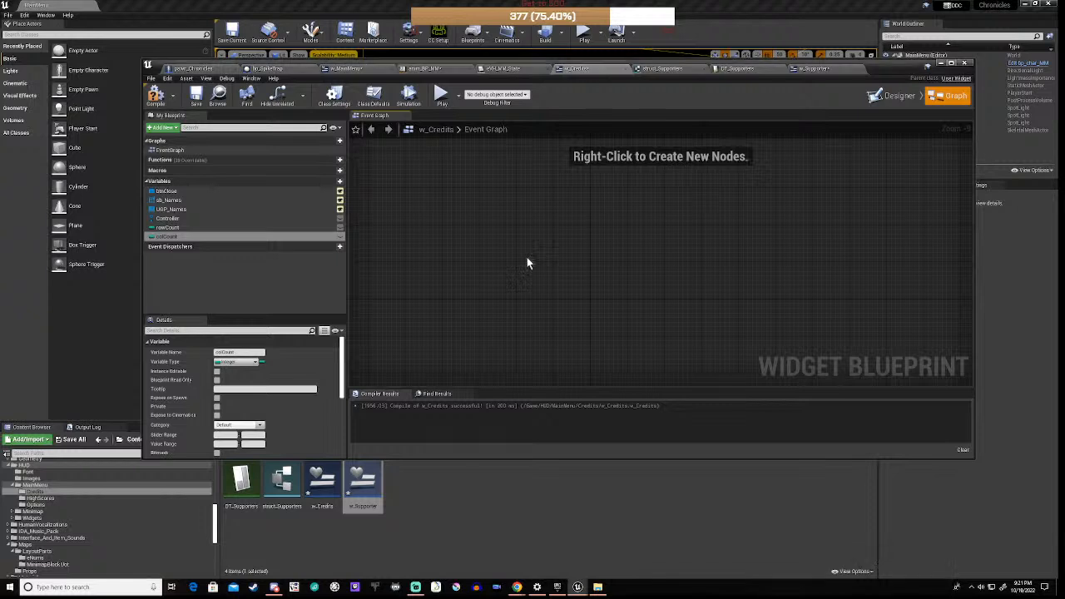
Step: Paste the cast, Controller SET and Get Data Table Row Names chain into w_Credits, accepting the self-context fix
key(ctrl+v)
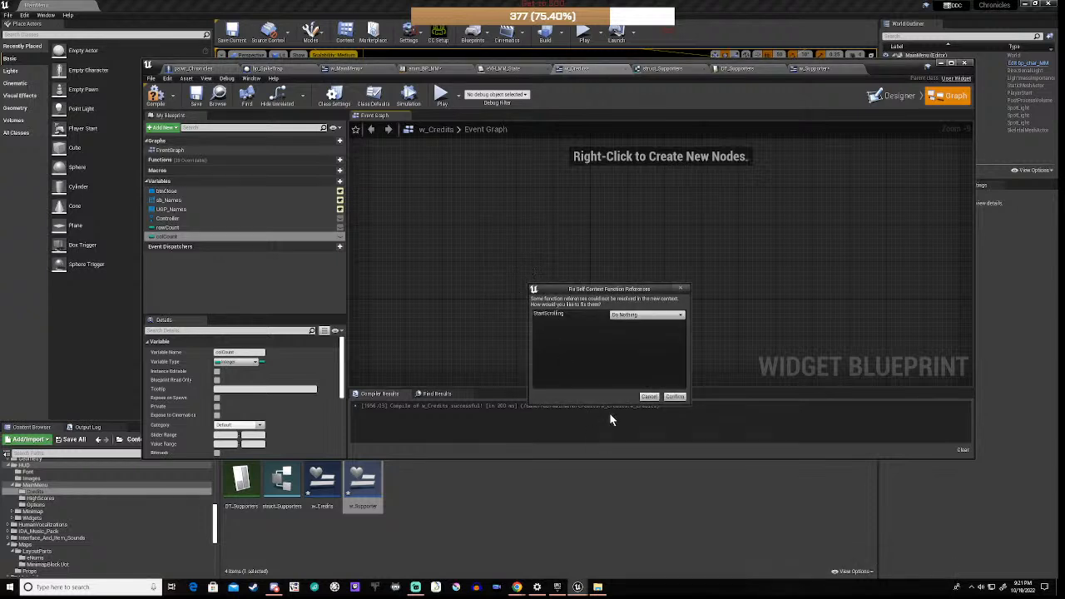
click(675, 397)
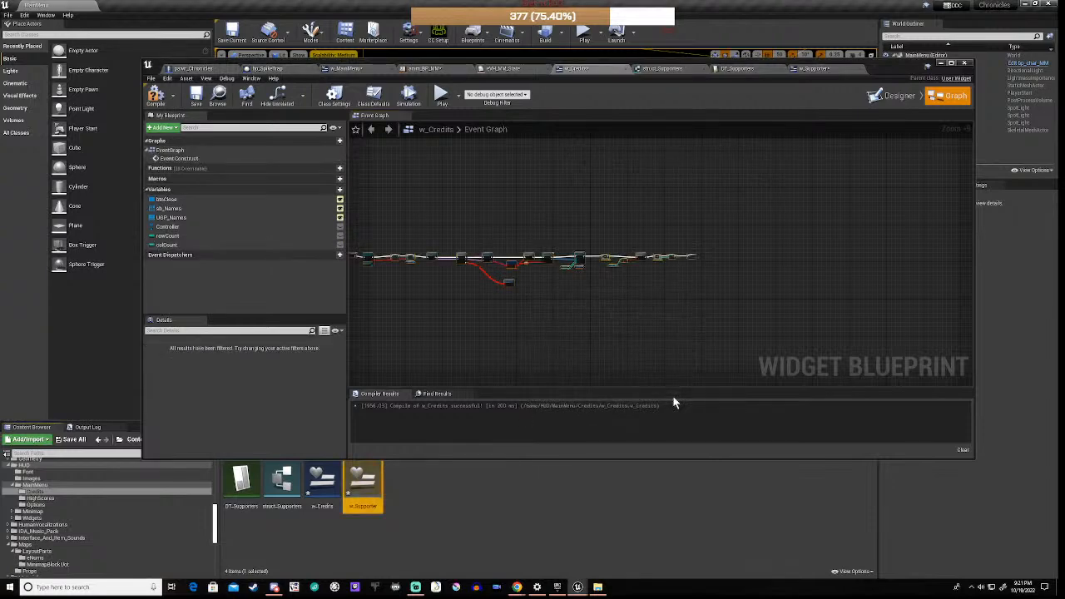
scroll(577, 286, up, 4)
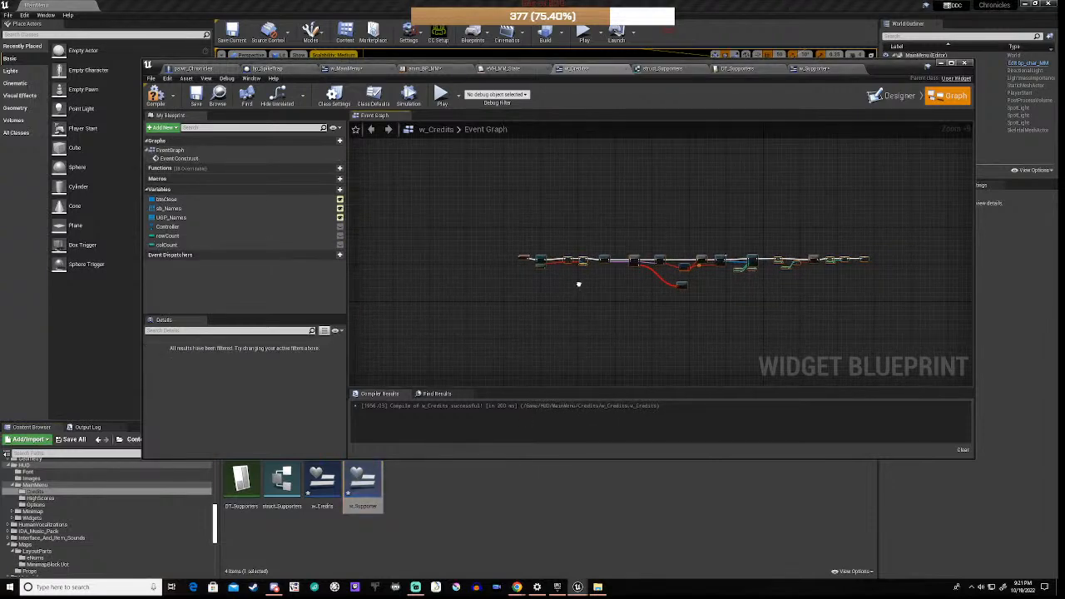
scroll(537, 261, up, 1)
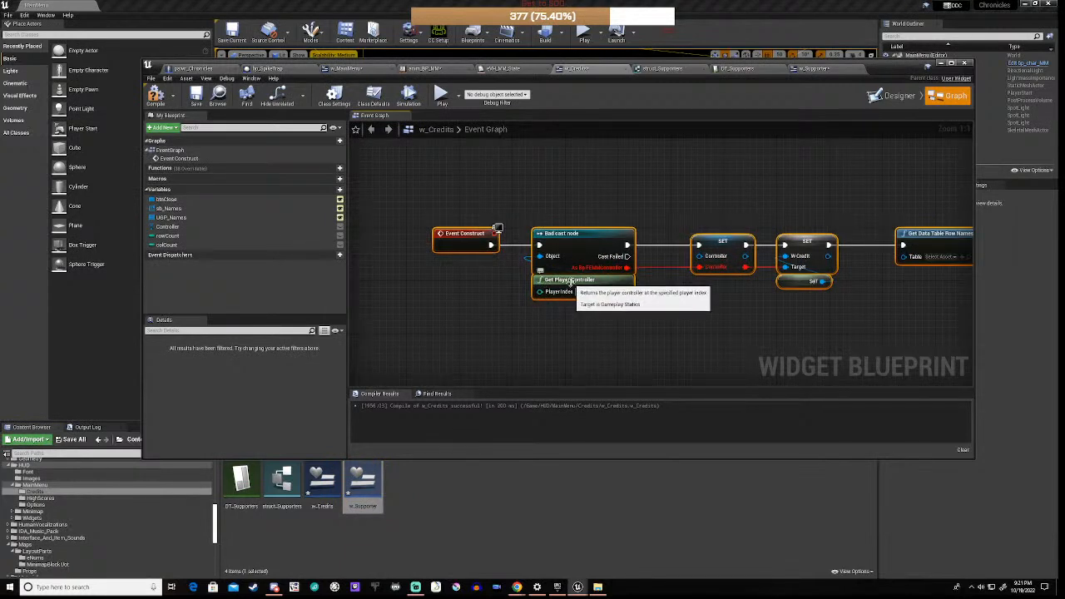
mouse_move(570, 282)
mouse_down()
mouse_move(572, 321)
mouse_move(574, 302)
mouse_up()
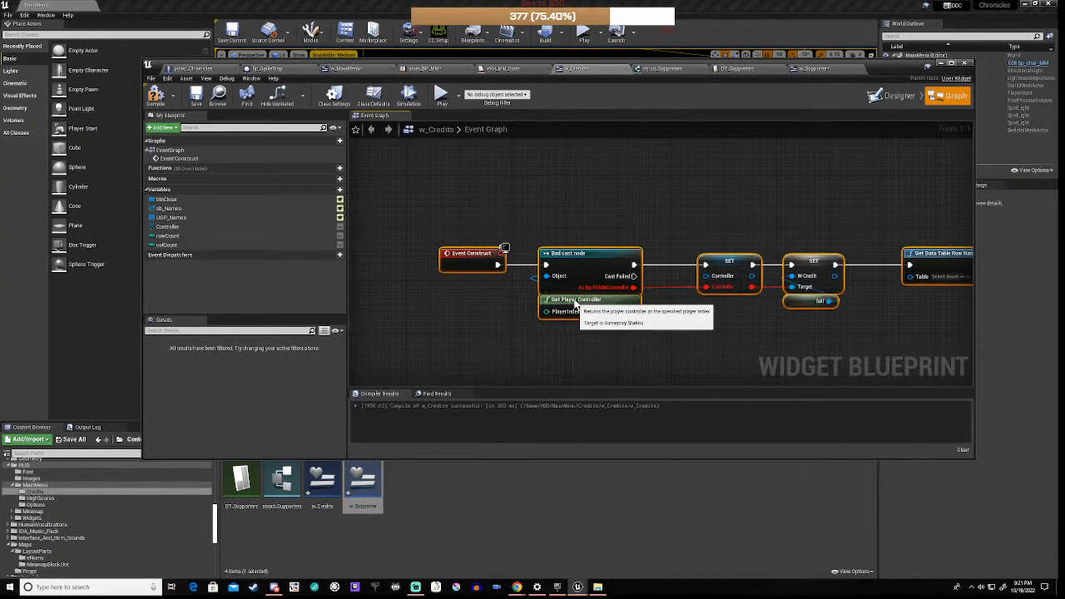
click(537, 344)
click(576, 301)
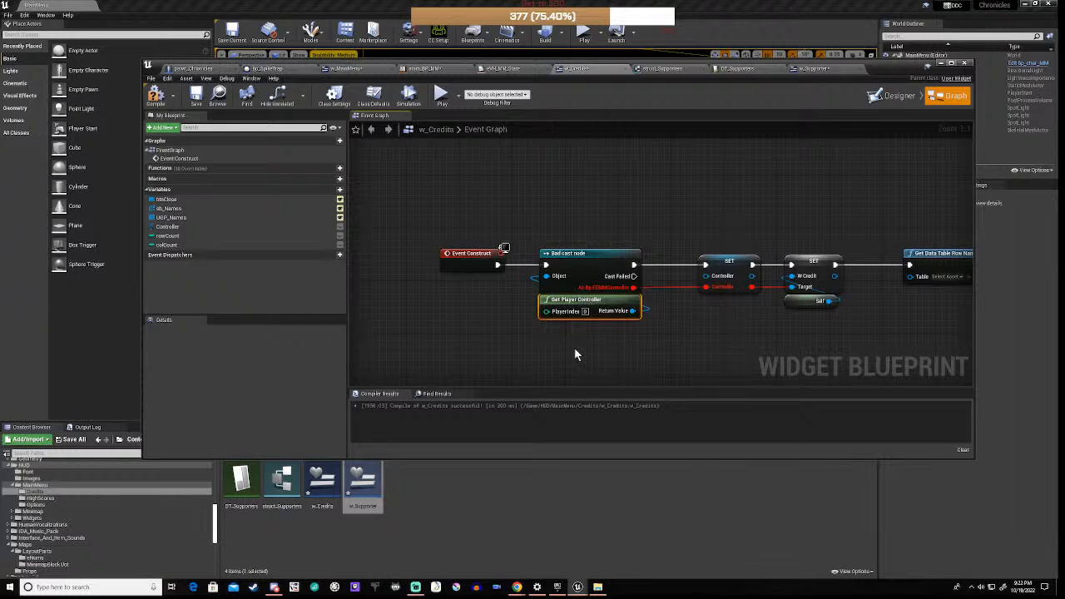
Step: Replace the old Get Player Controller and bad cast with a Cast To PC_MM_Chronicles node
key(Delete)
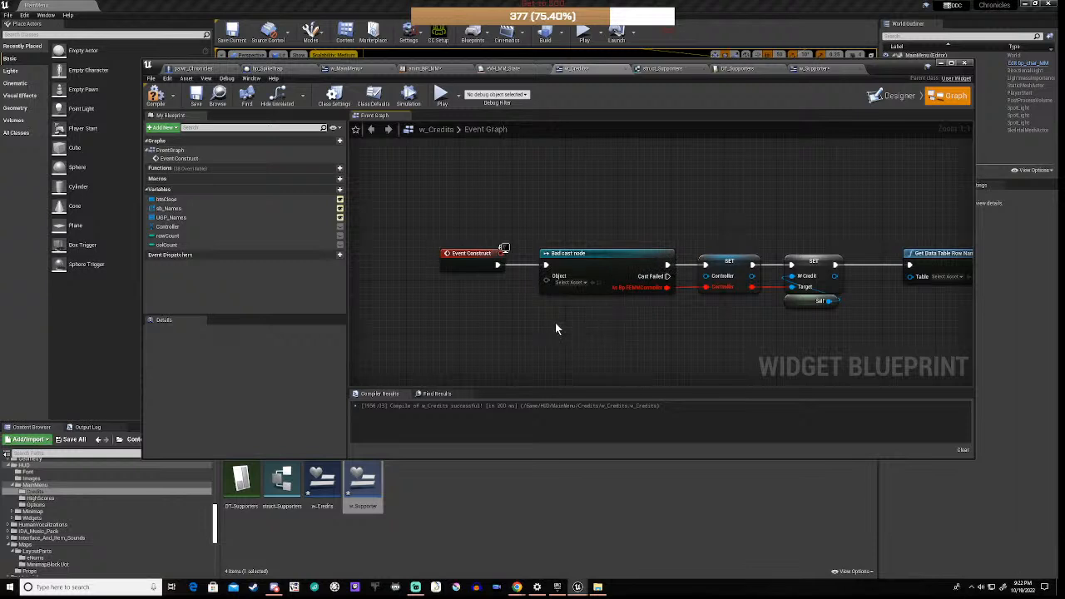
right_click(556, 328)
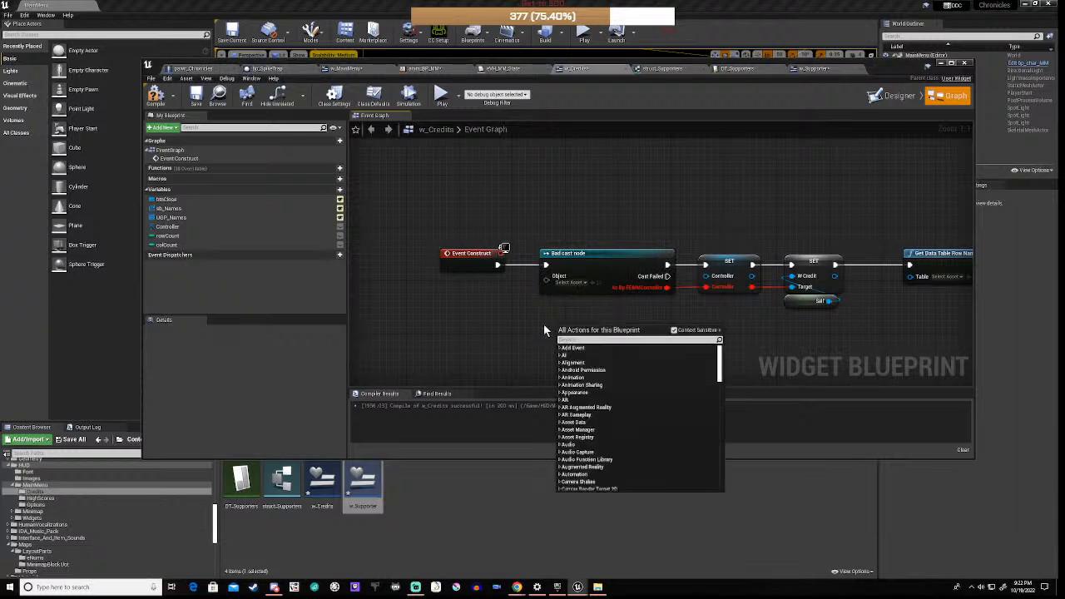
text(comm)
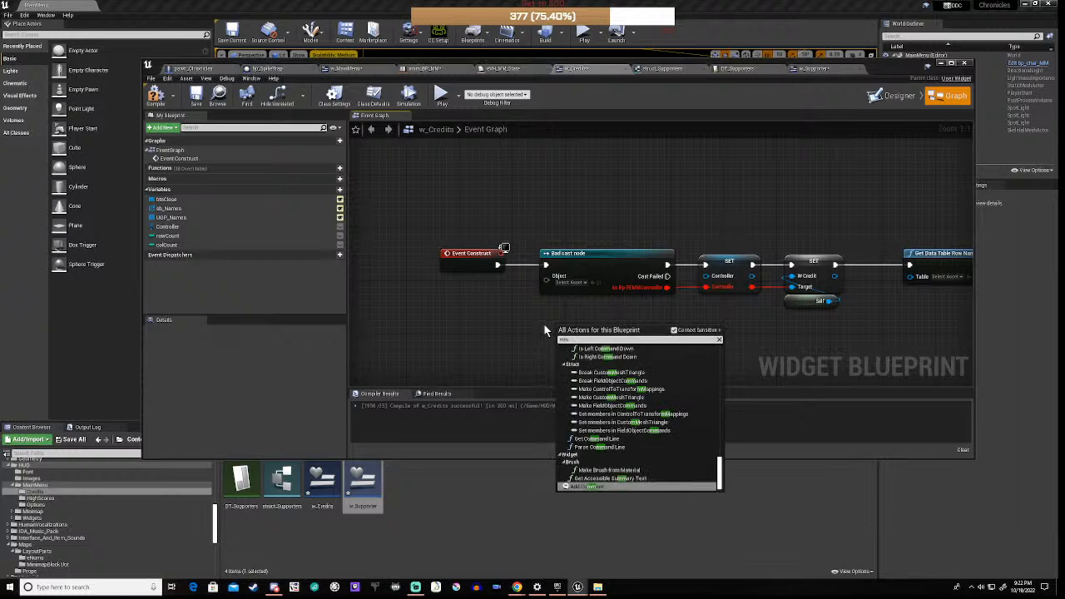
text( ch)
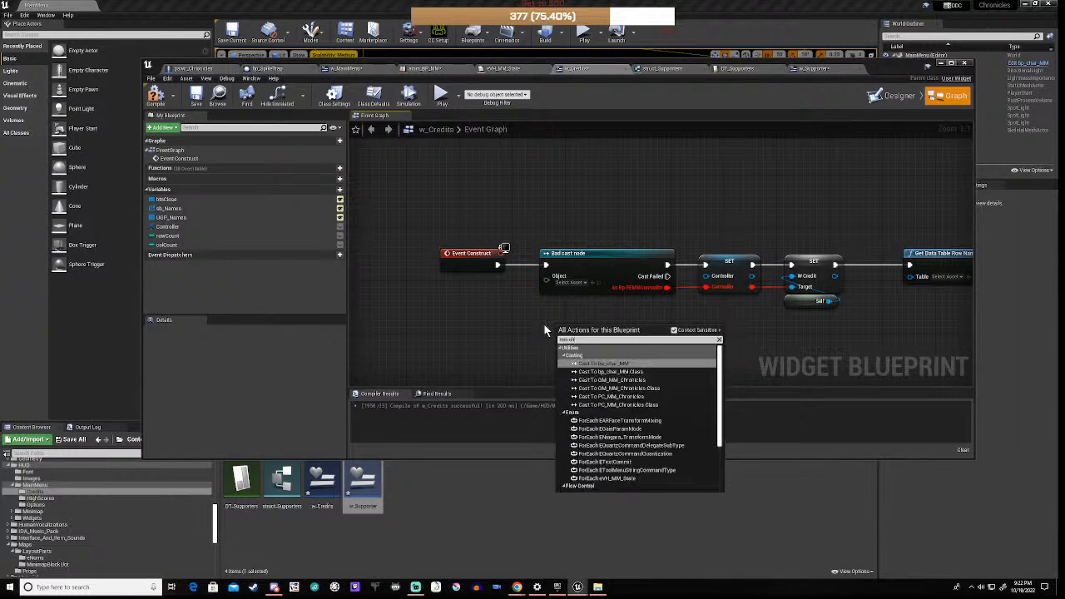
click(524, 317)
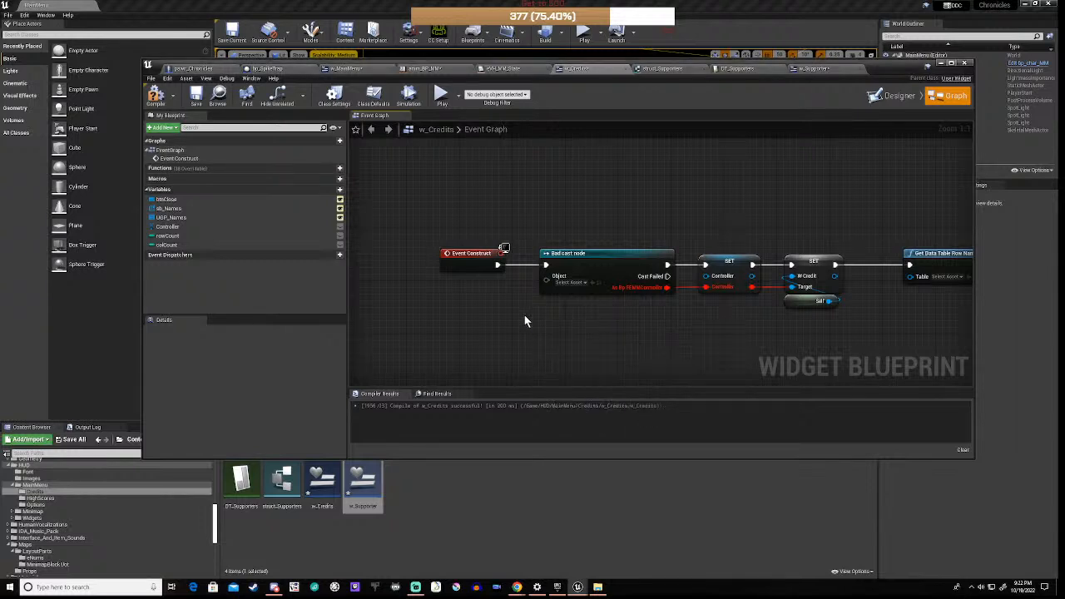
click(595, 260)
key(Delete)
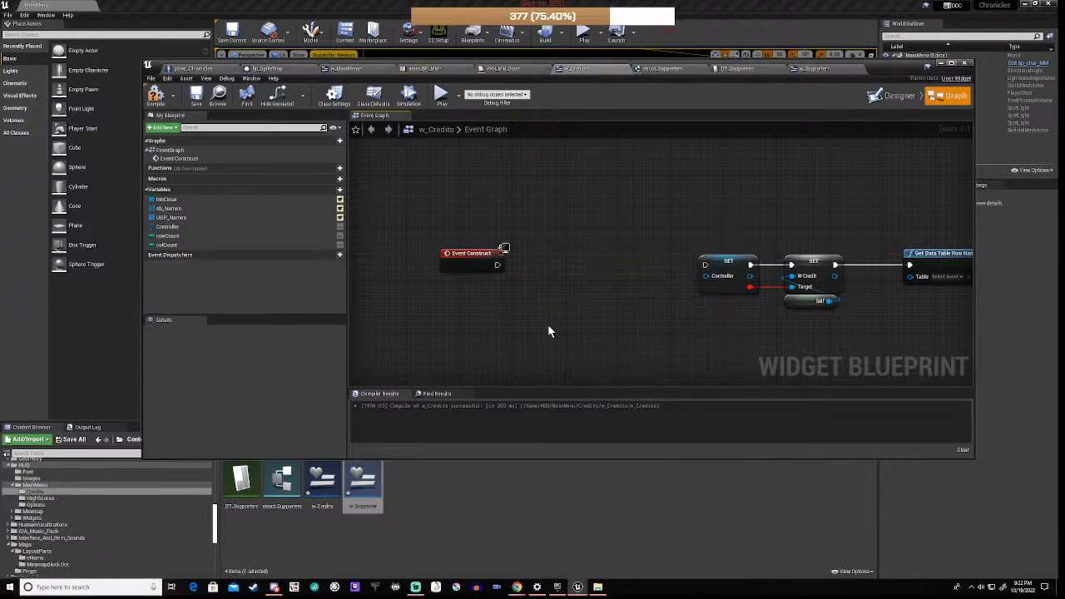
right_click(548, 331)
text(cast to)
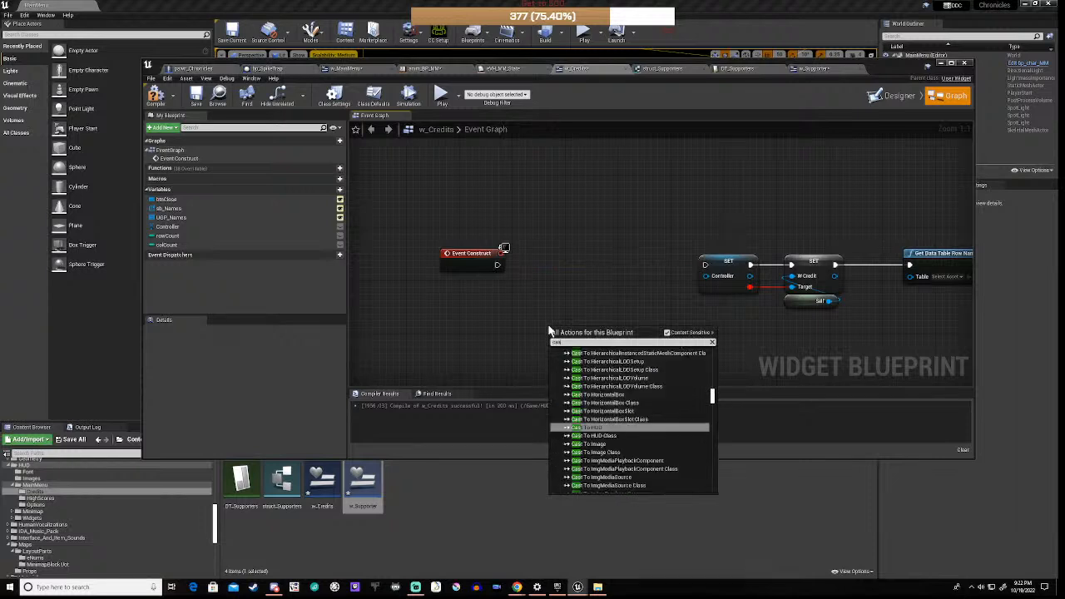
text( mm)
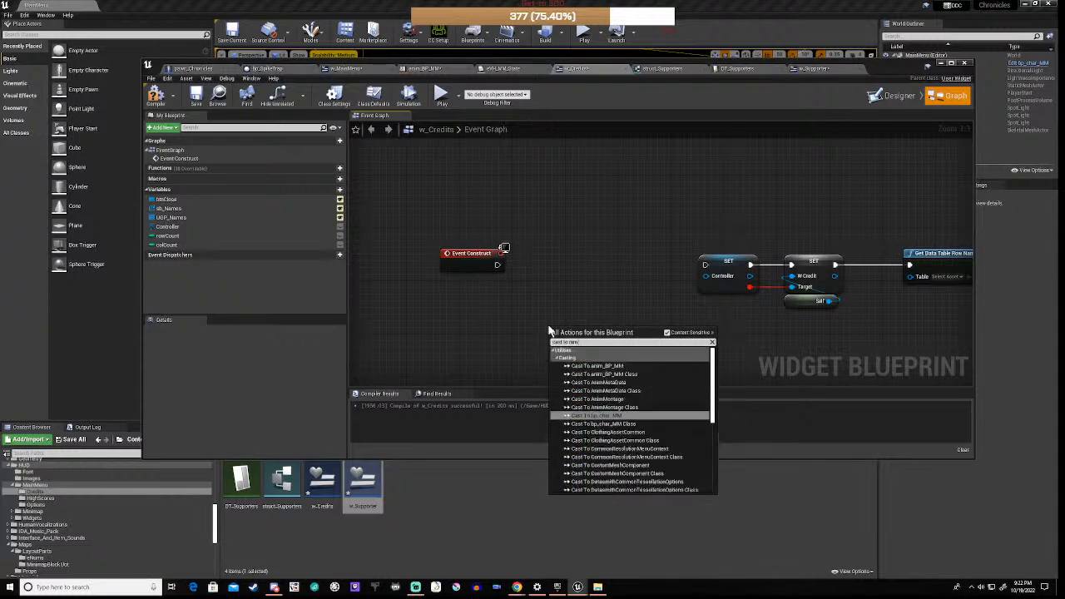
text( ch)
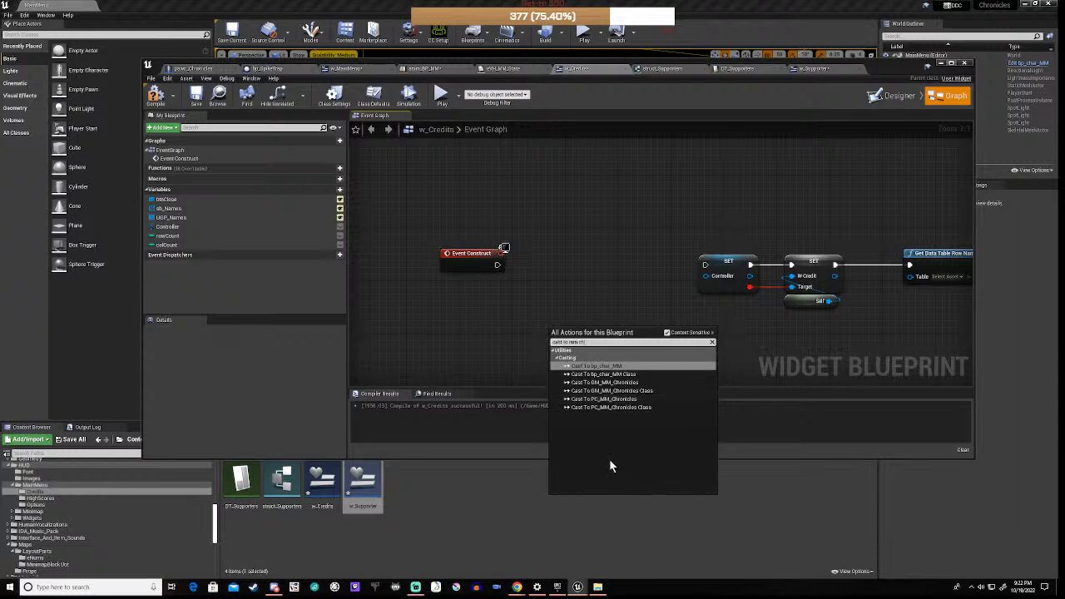
click(606, 399)
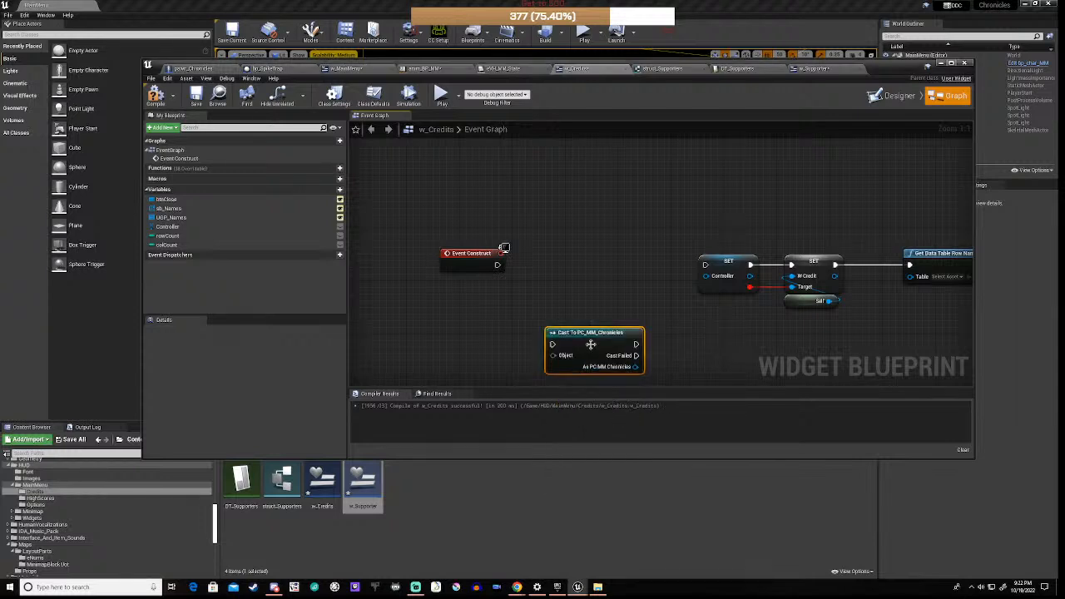
drag(593, 333, 600, 280)
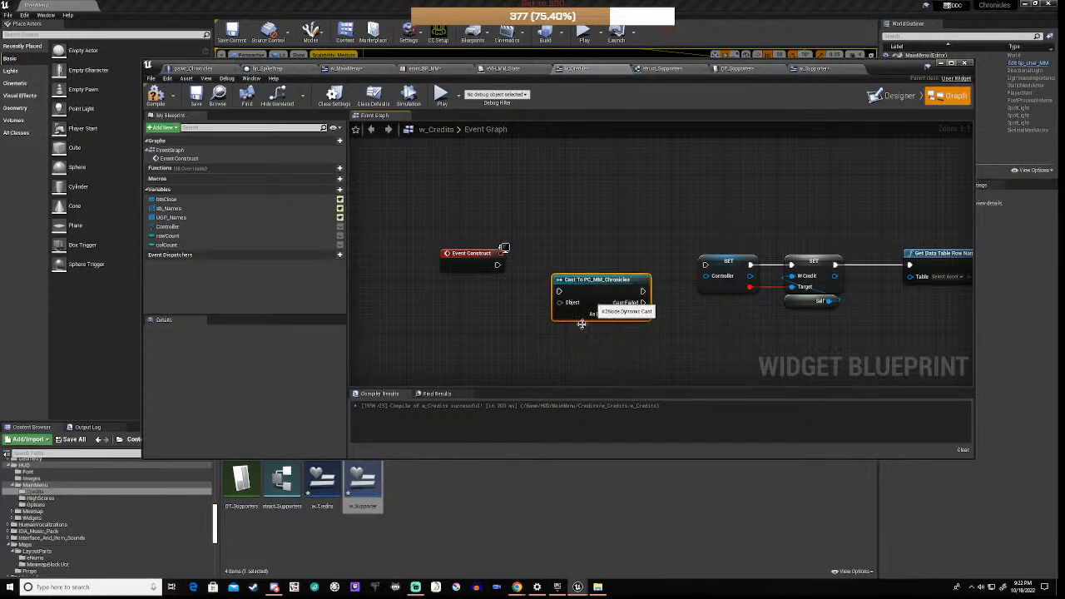
Step: Add a Get Player Controller node feeding the cast's Object, placed beside Event Construct
right_click(559, 361)
text(get play)
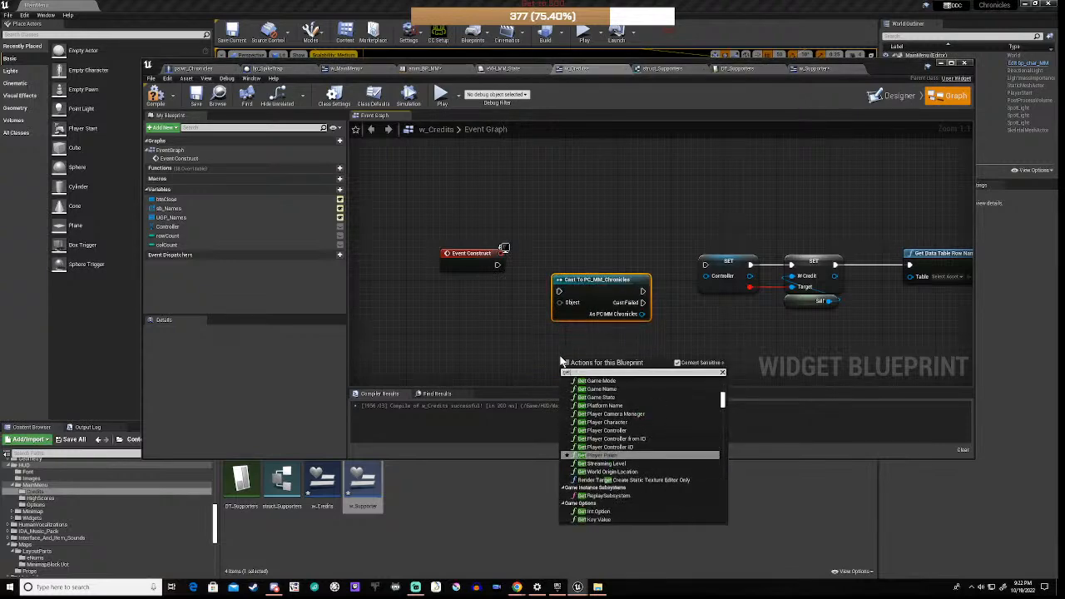
text(er)
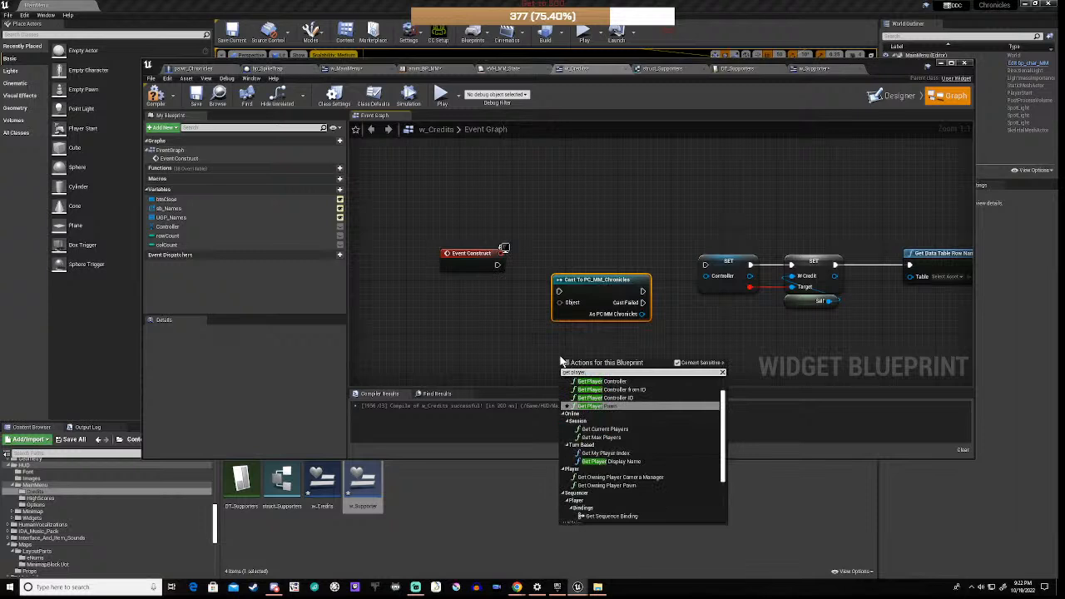
click(601, 382)
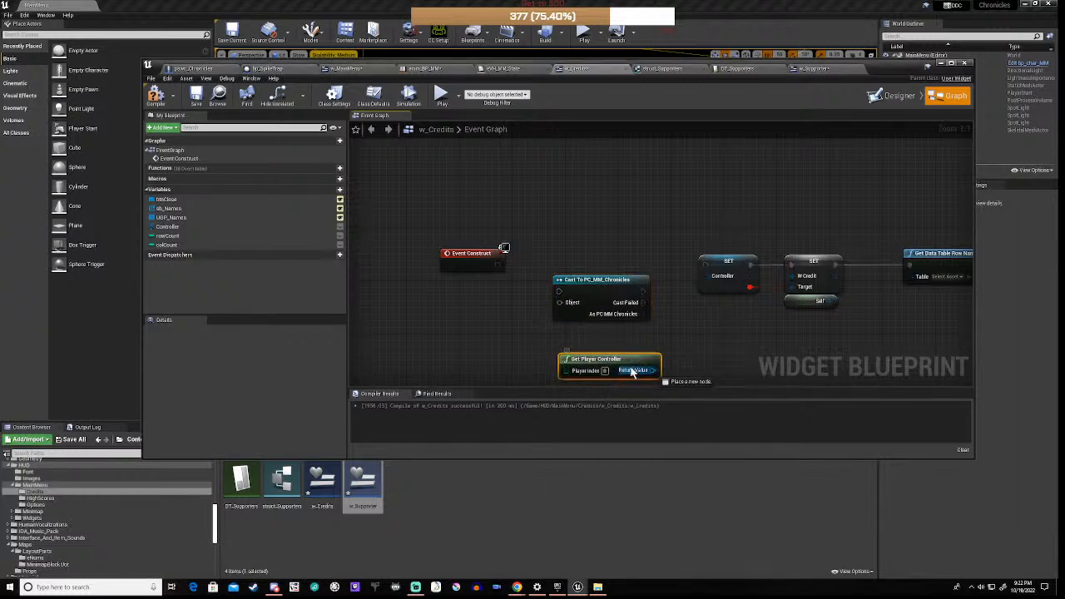
drag(651, 372, 560, 303)
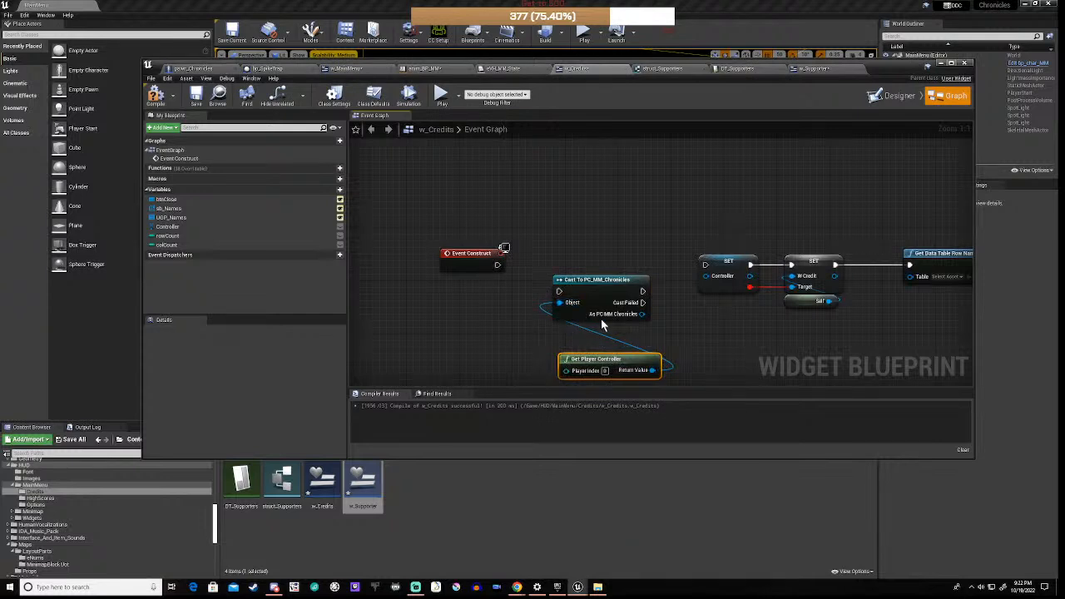
drag(598, 360, 590, 325)
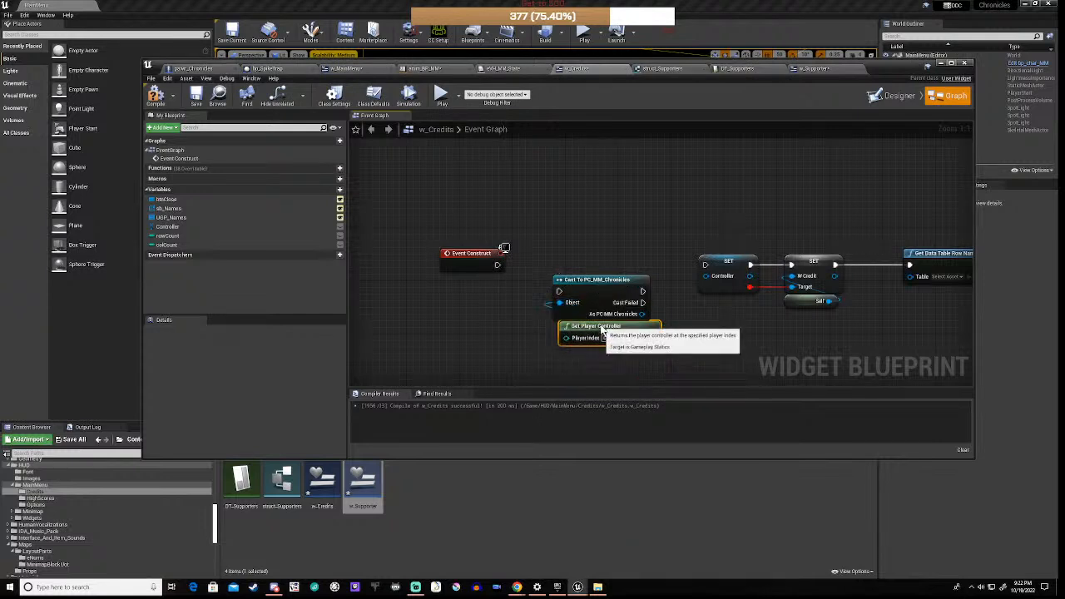
drag(533, 257, 613, 368)
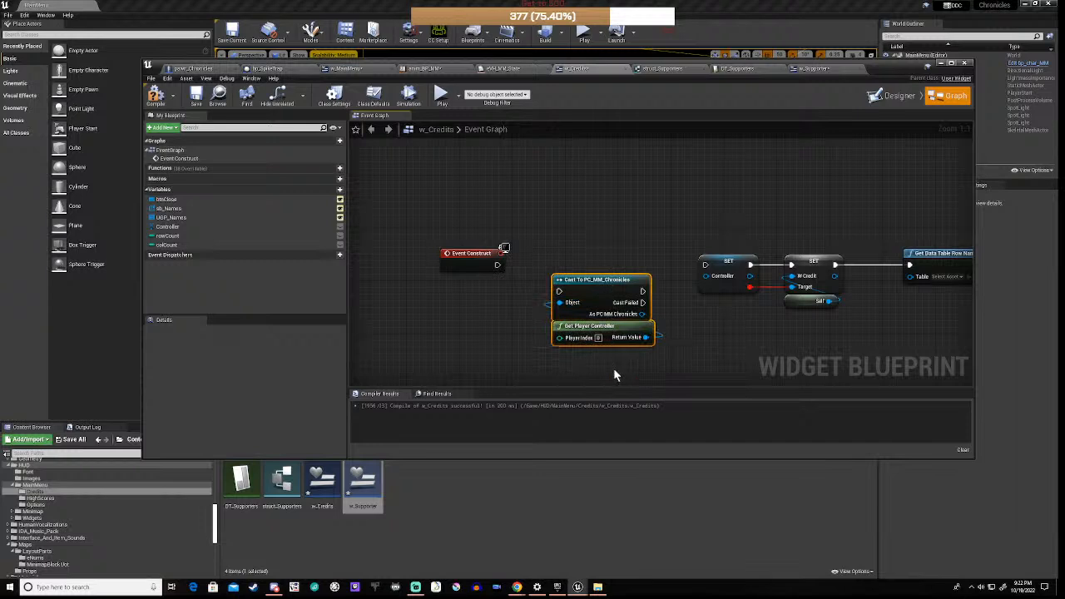
drag(615, 287, 610, 260)
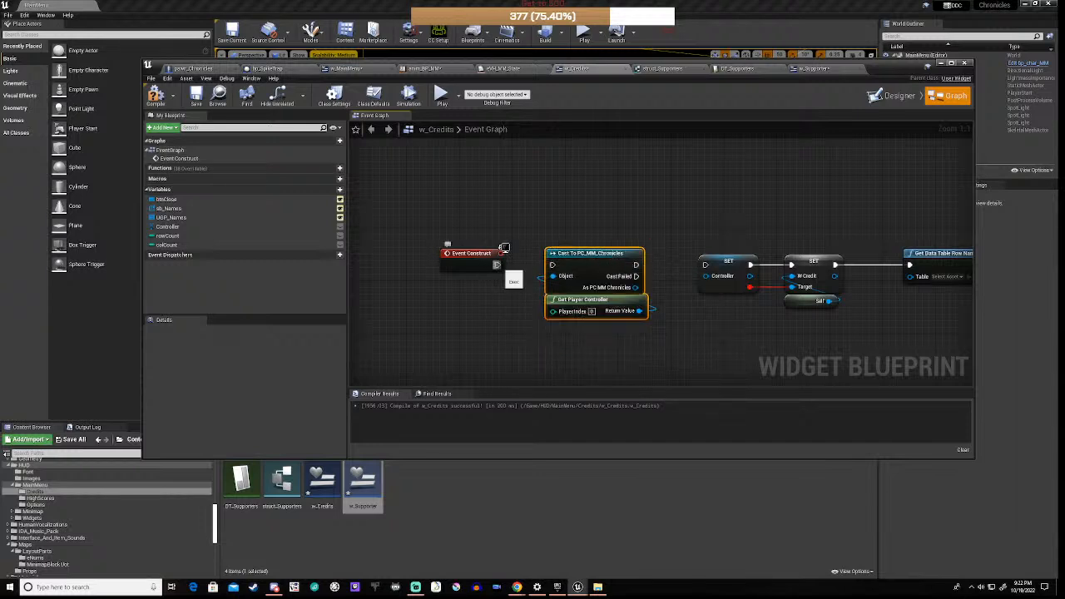
Step: Wire Event Construct through the cast to SET, storing the cast result in Controller
drag(498, 266, 552, 267)
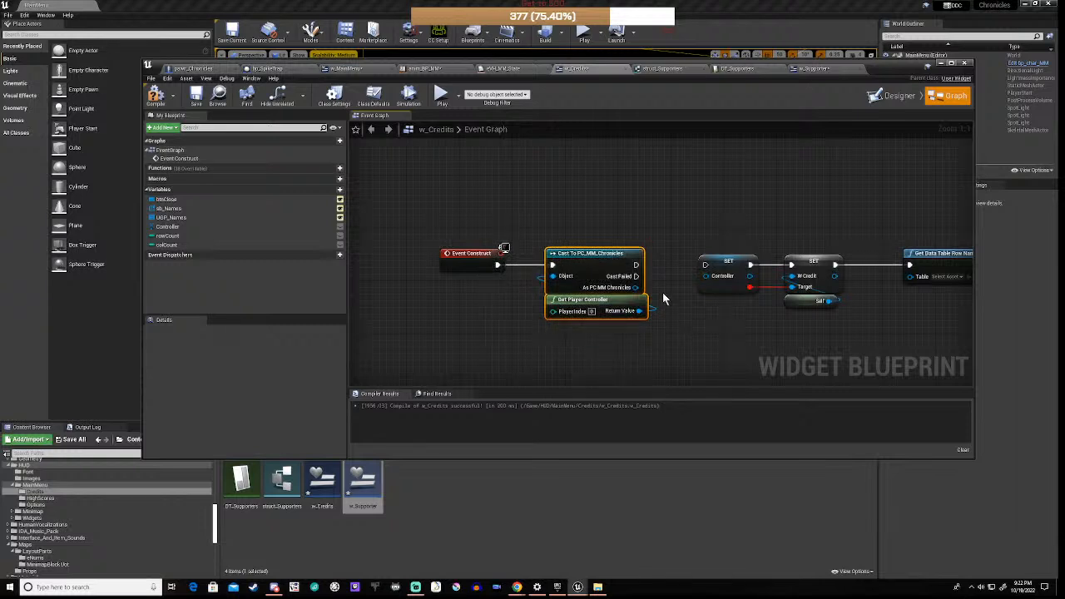
drag(636, 265, 705, 265)
right_drag(706, 325, 611, 339)
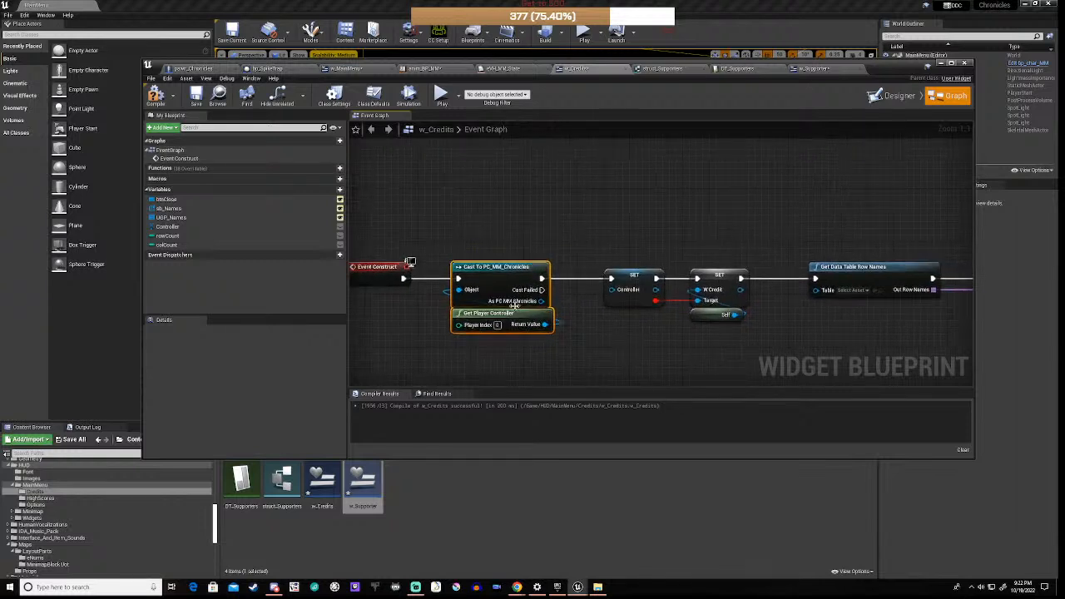
drag(542, 301, 614, 289)
right_drag(692, 330, 658, 337)
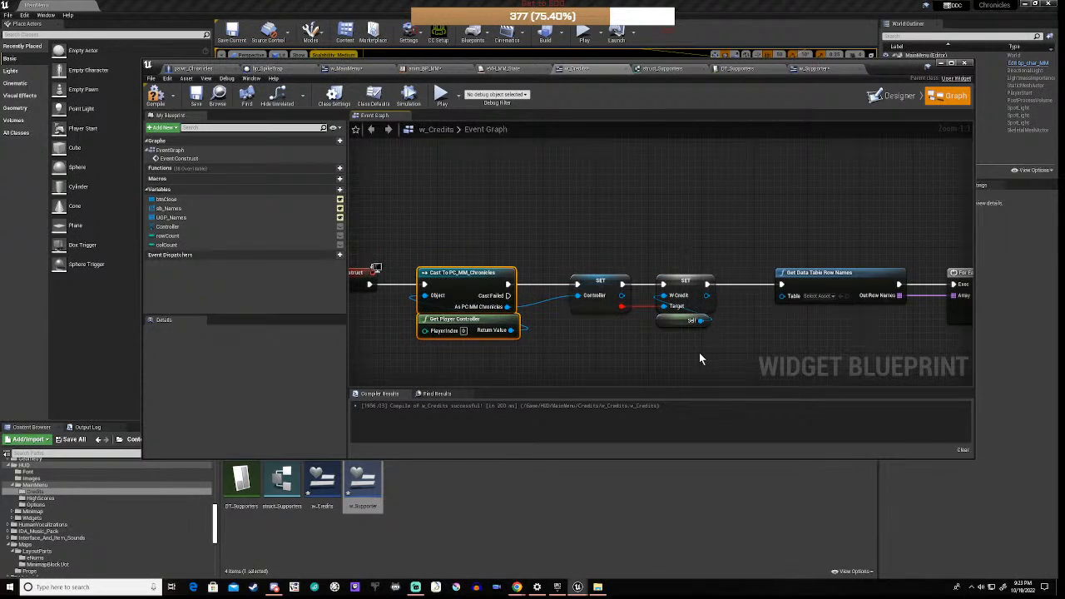
click(608, 345)
Step: Set the Get Data Table Row Names table to DT_Supporters
right_drag(786, 332, 660, 333)
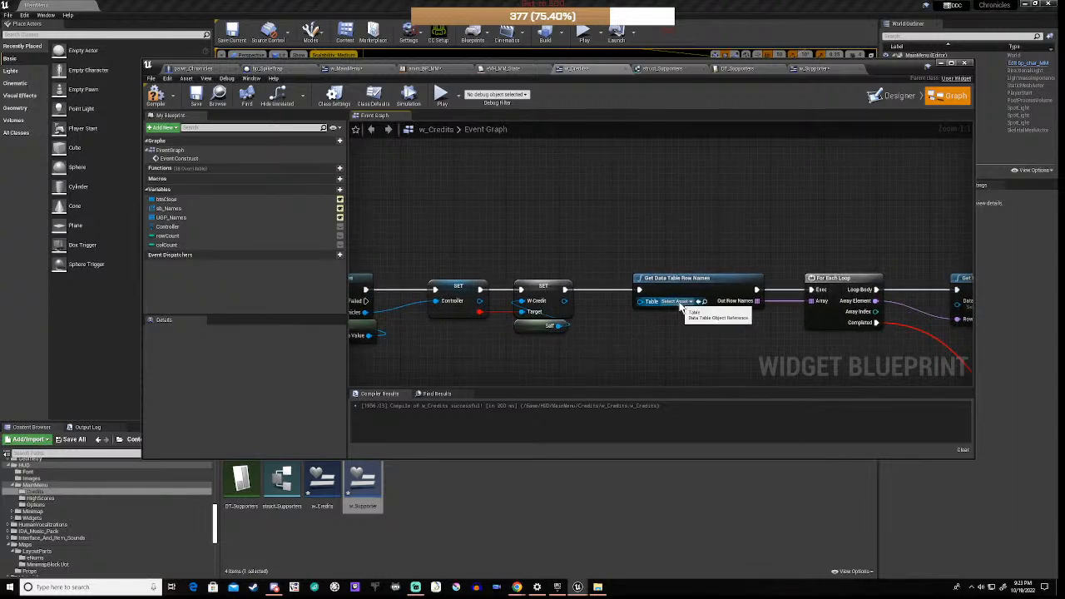
click(678, 303)
click(682, 354)
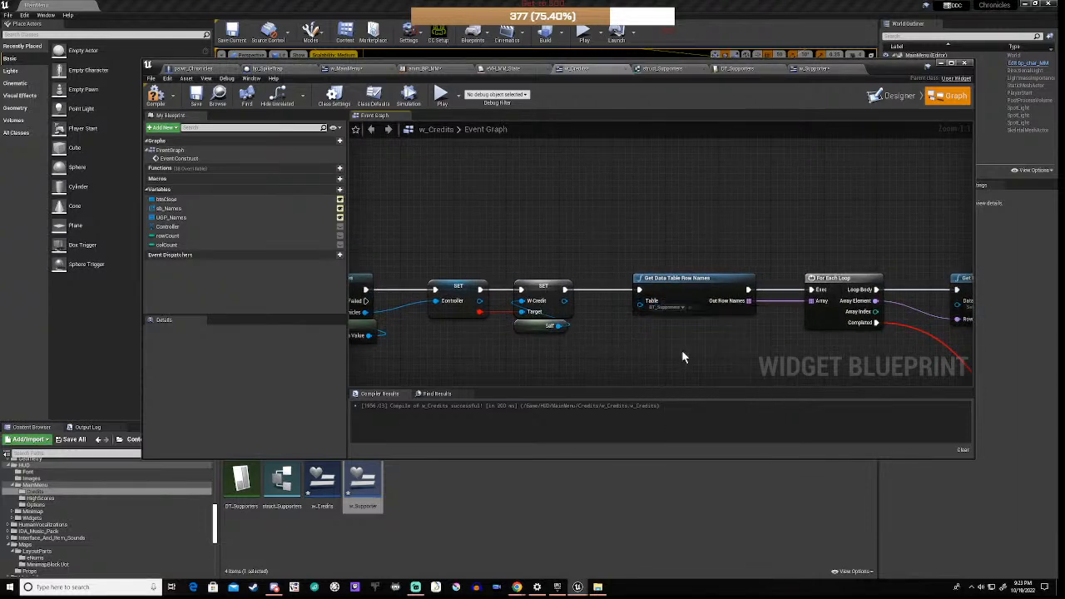
right_drag(831, 347, 546, 270)
Step: Point Get Data Table Row at DT_Supporters and delete the broken struct and Branch nodes
click(687, 234)
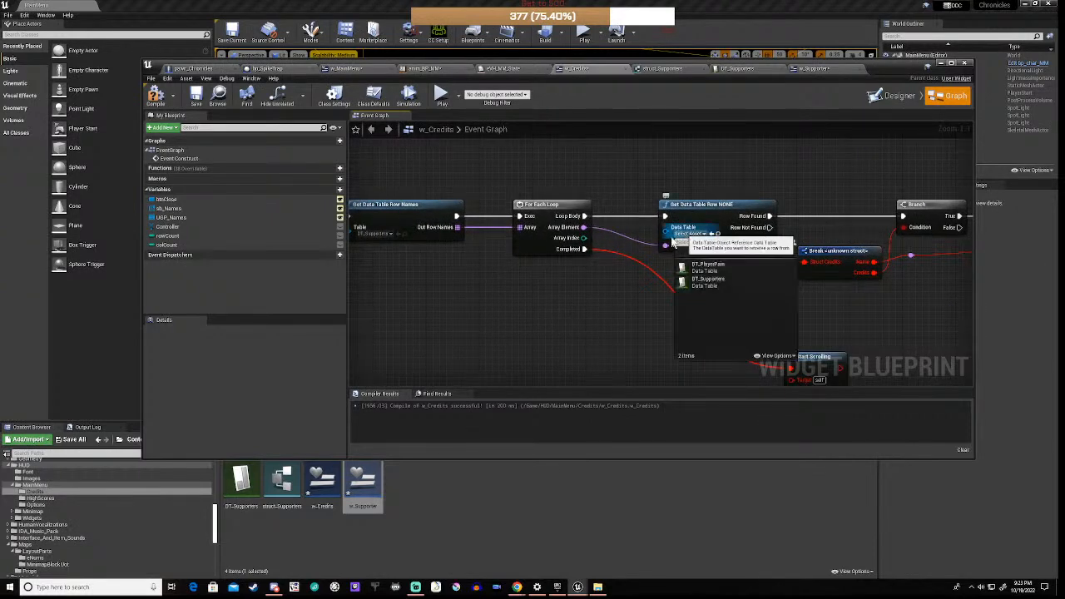
click(708, 283)
right_drag(855, 295, 715, 312)
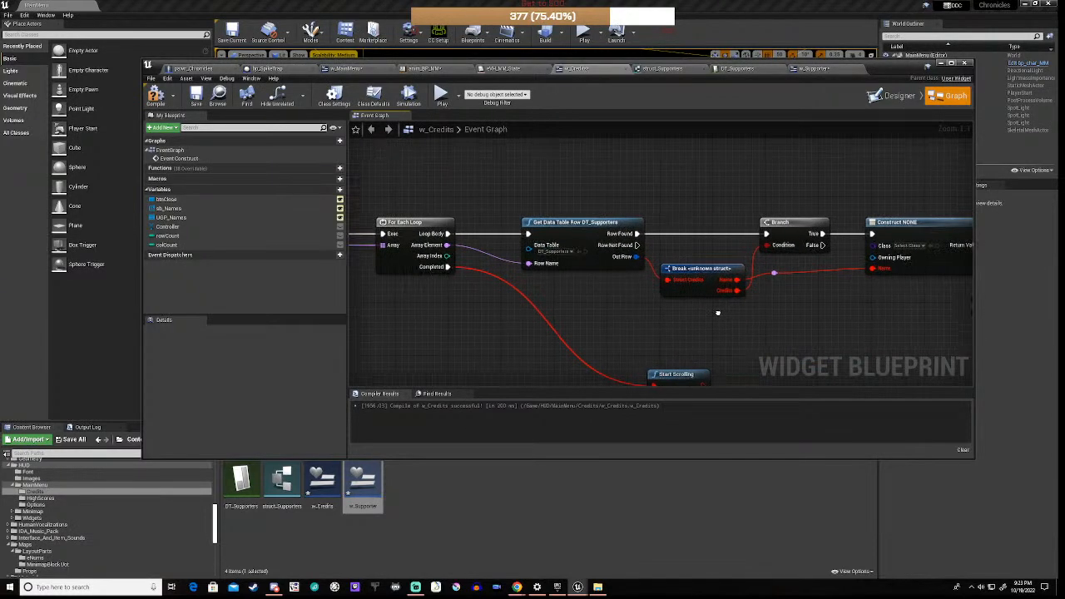
drag(693, 248, 713, 317)
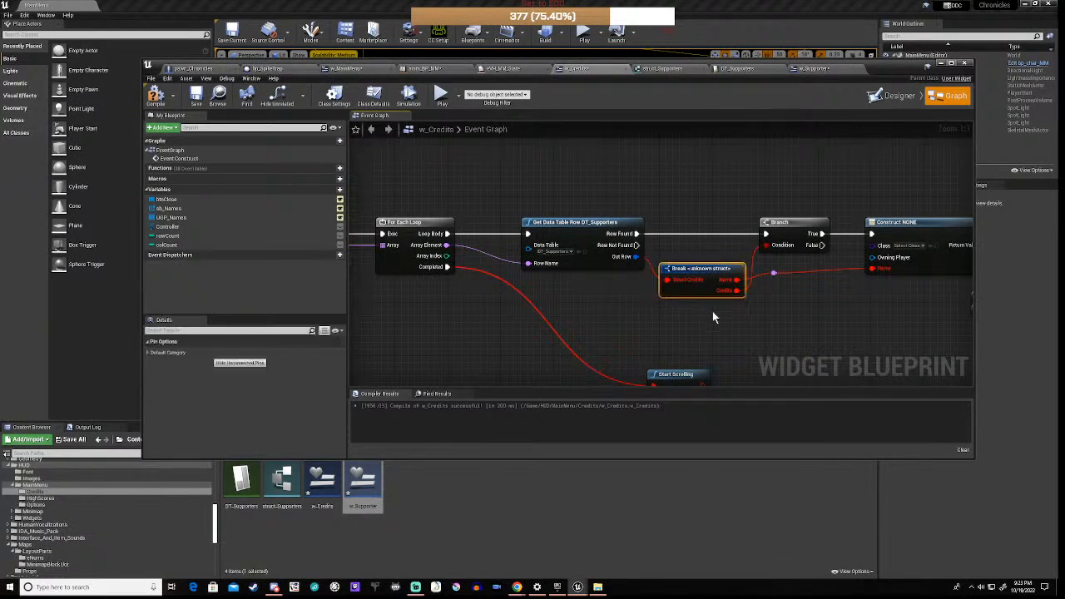
key(Delete)
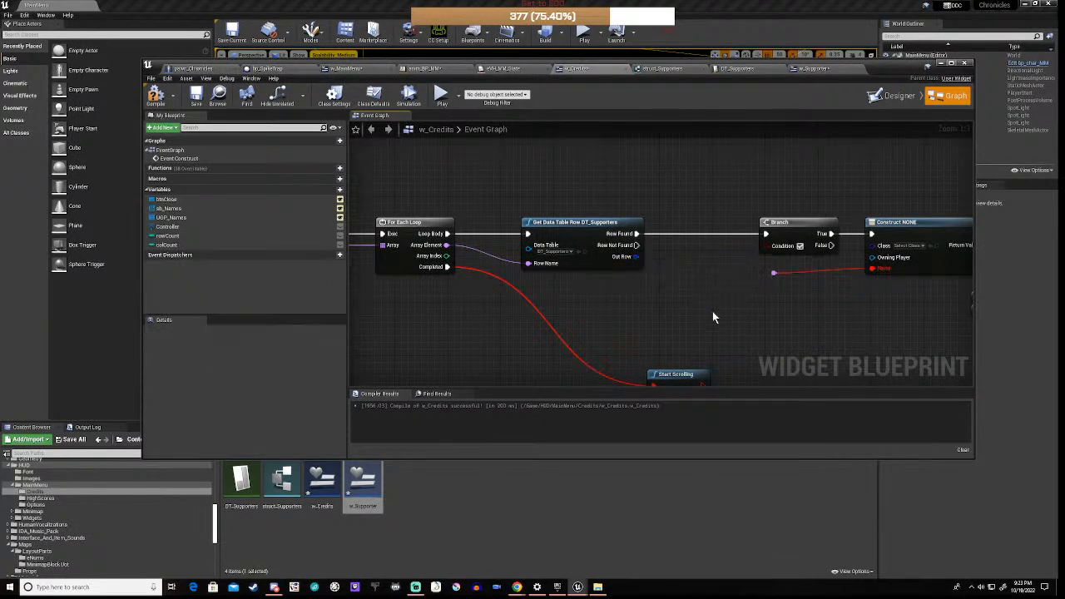
drag(741, 189, 796, 291)
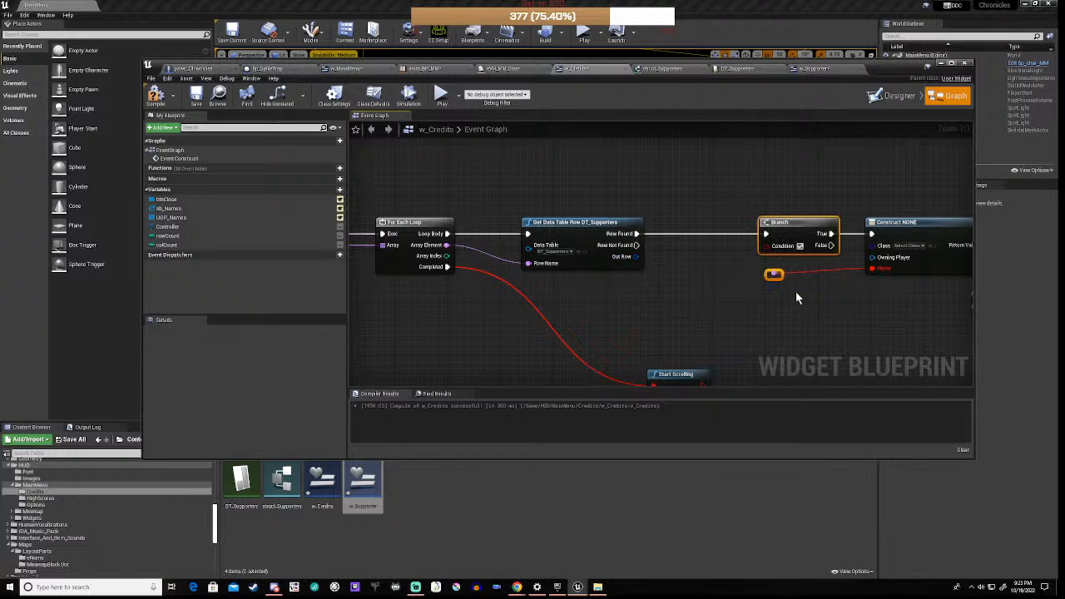
key(Delete)
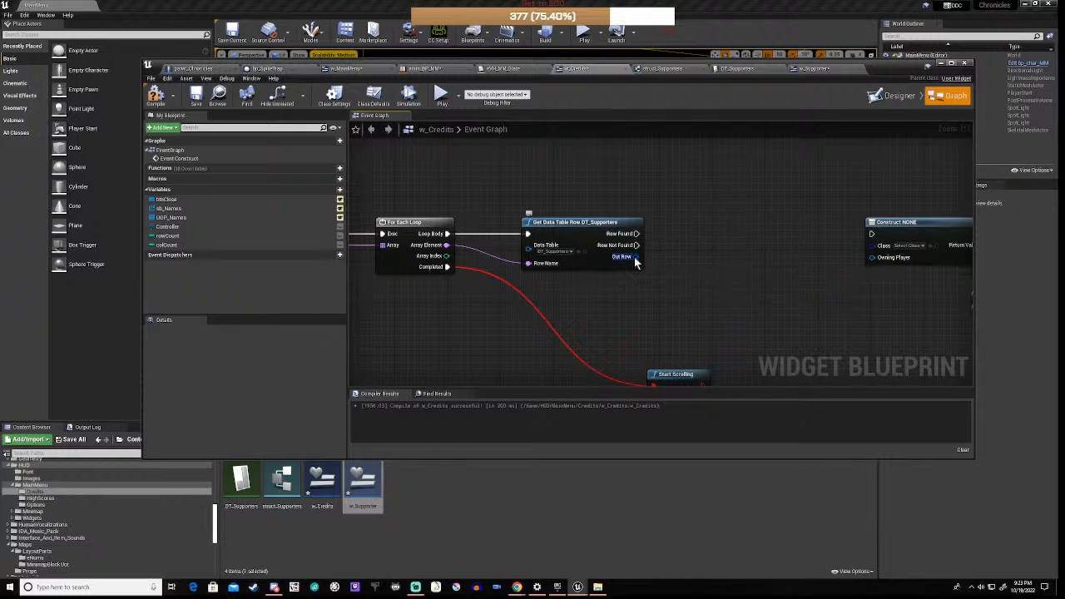
Step: Break Out Row into struct_Supporters and set the Construct node's class to w_Supporter
drag(634, 257, 692, 277)
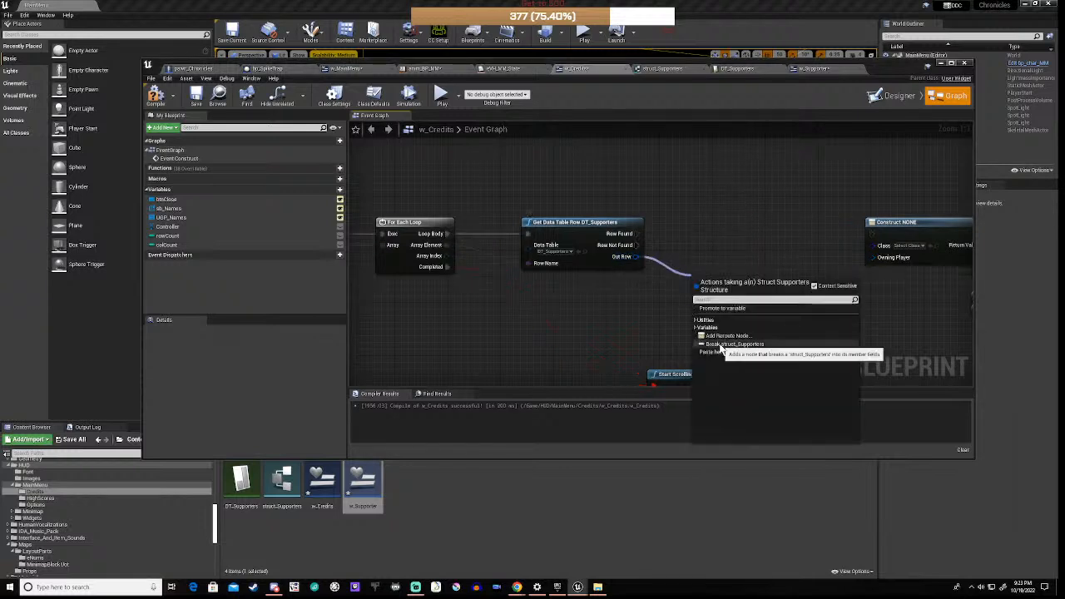
click(720, 344)
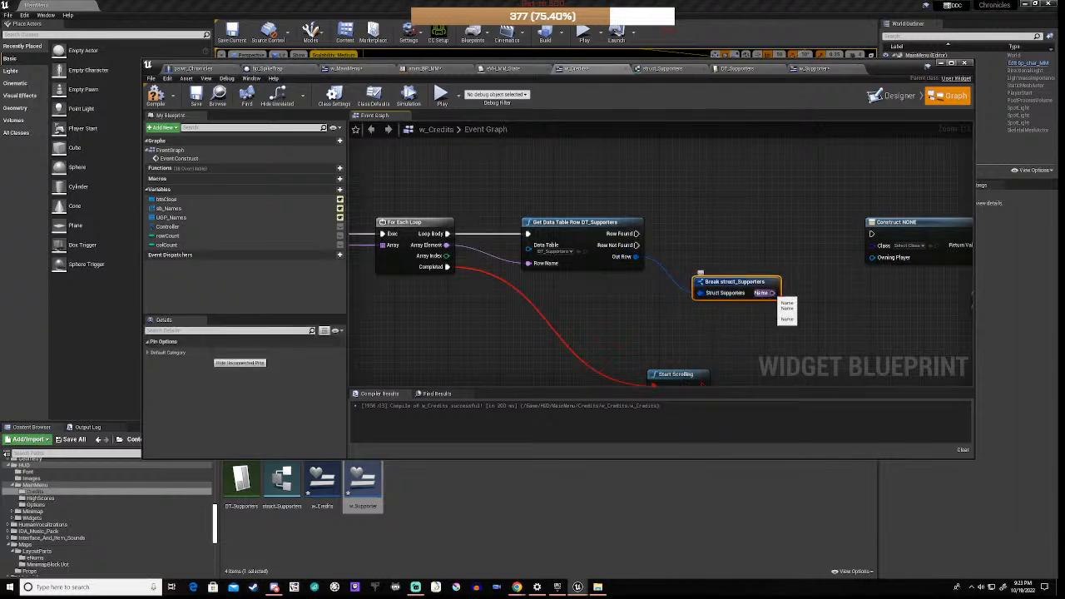
right_drag(876, 271, 724, 281)
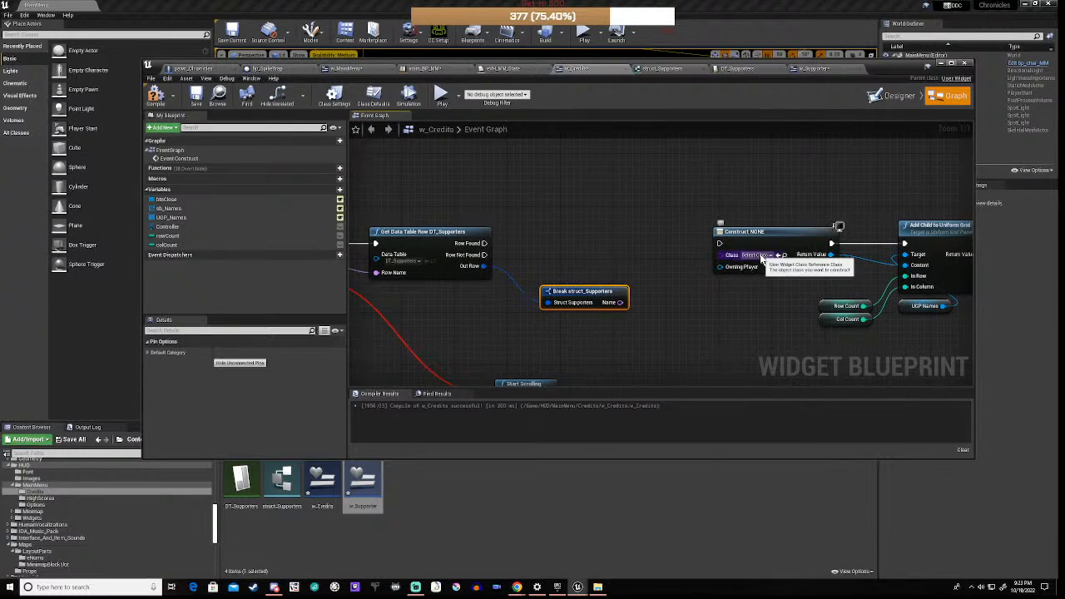
click(755, 255)
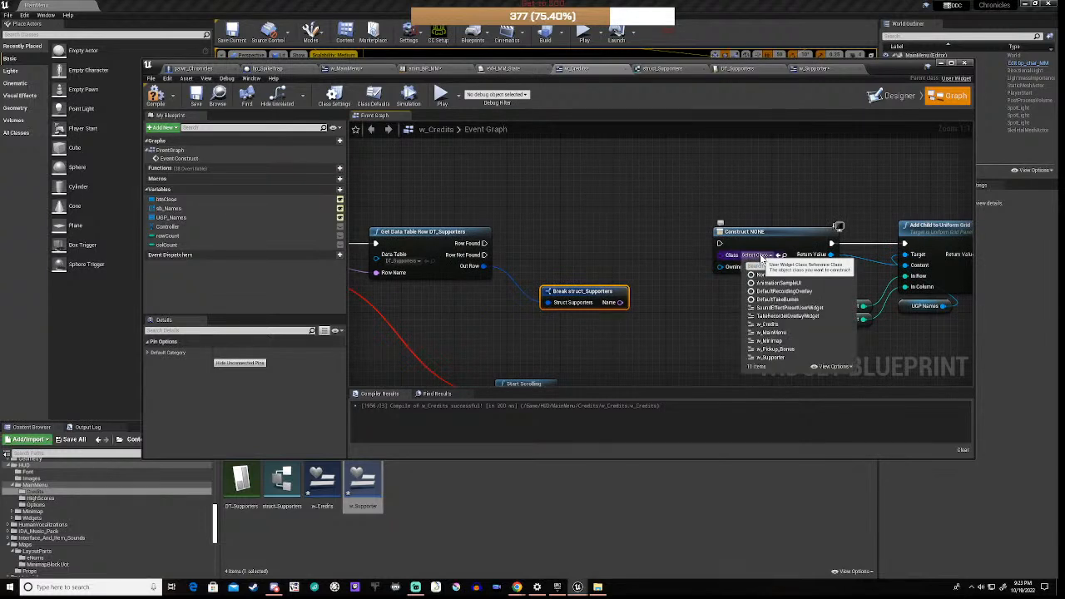
click(768, 357)
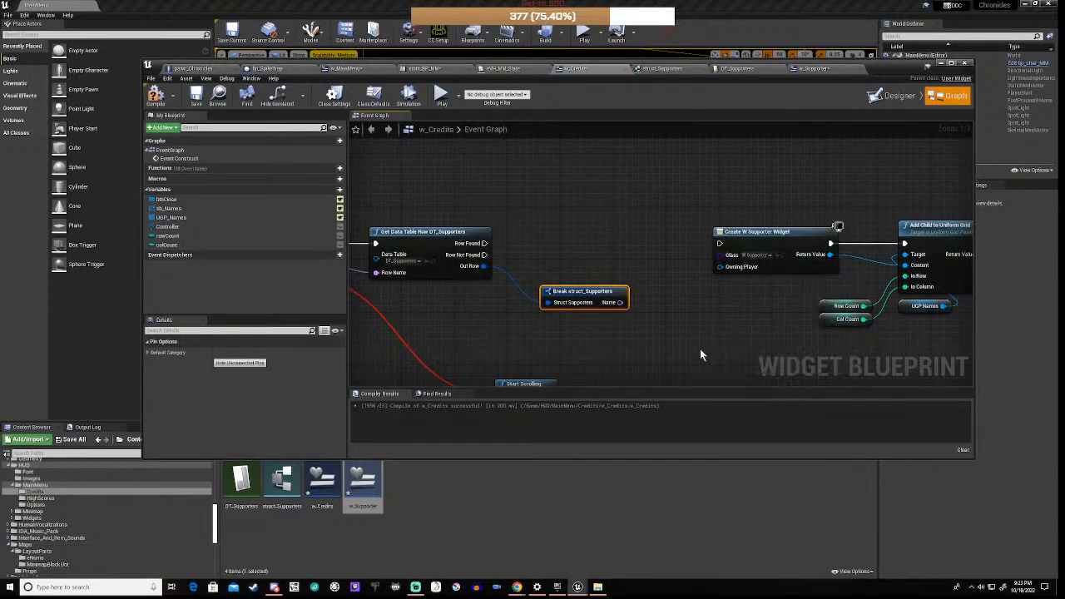
click(767, 232)
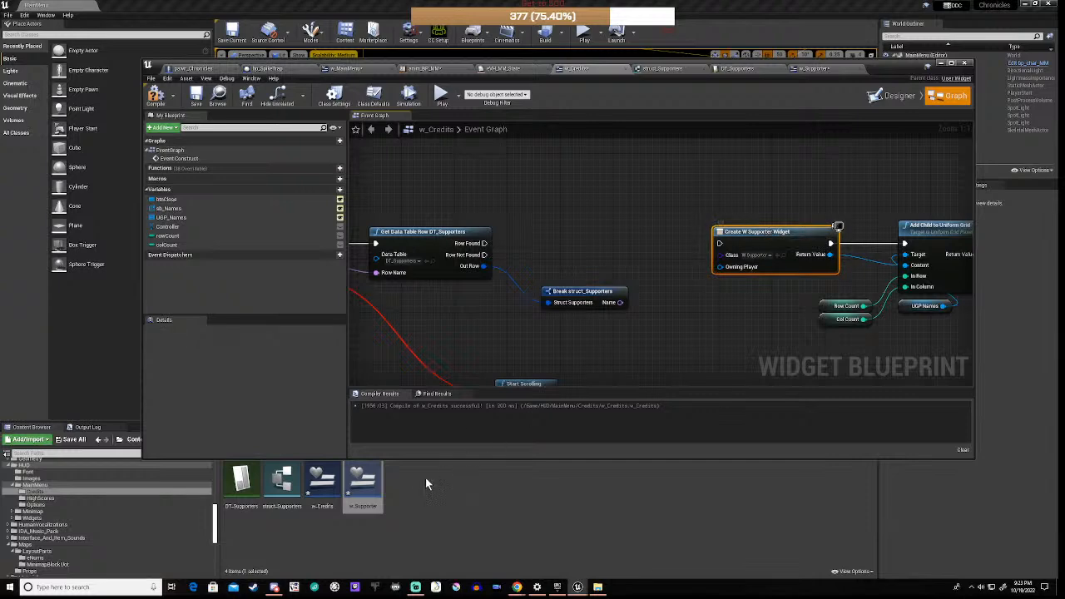
Step: In w_Supporter's graph, add a Name-type variable called Name, instance editable and exposed on spawn
double_click(363, 487)
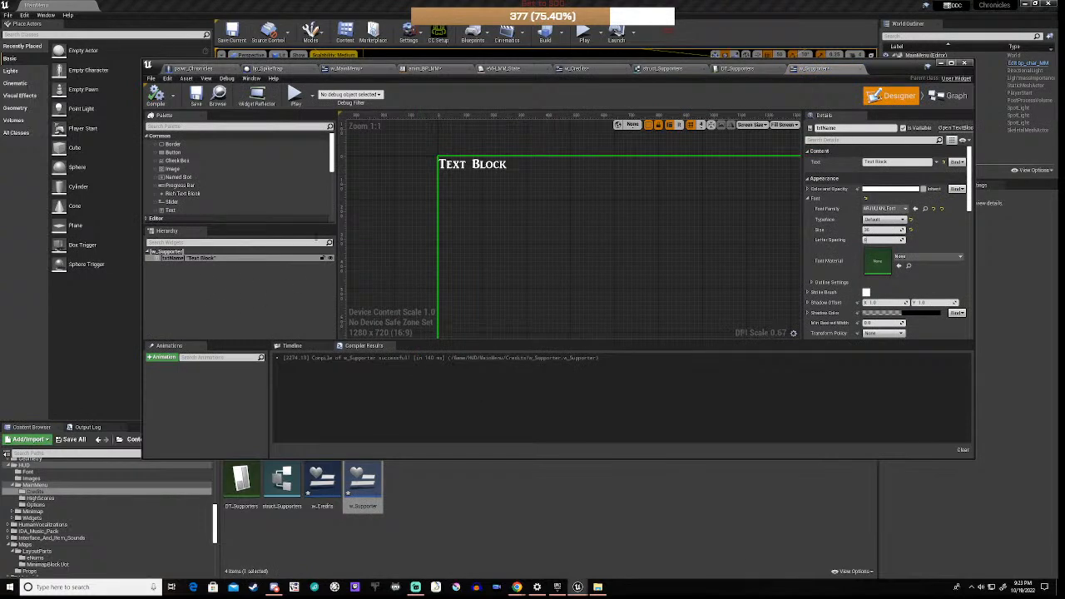
click(948, 96)
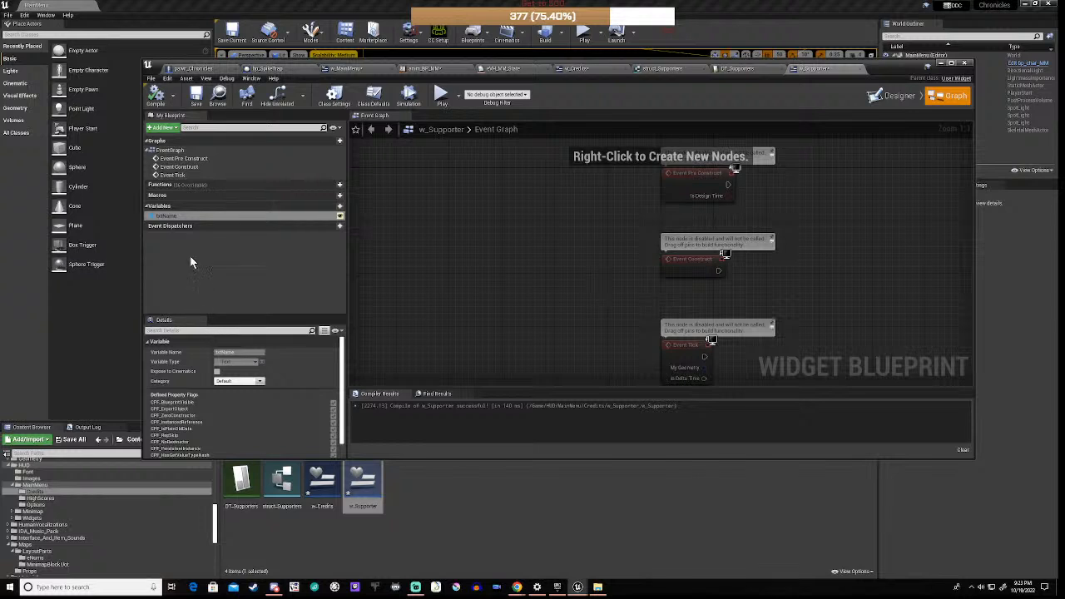
click(333, 207)
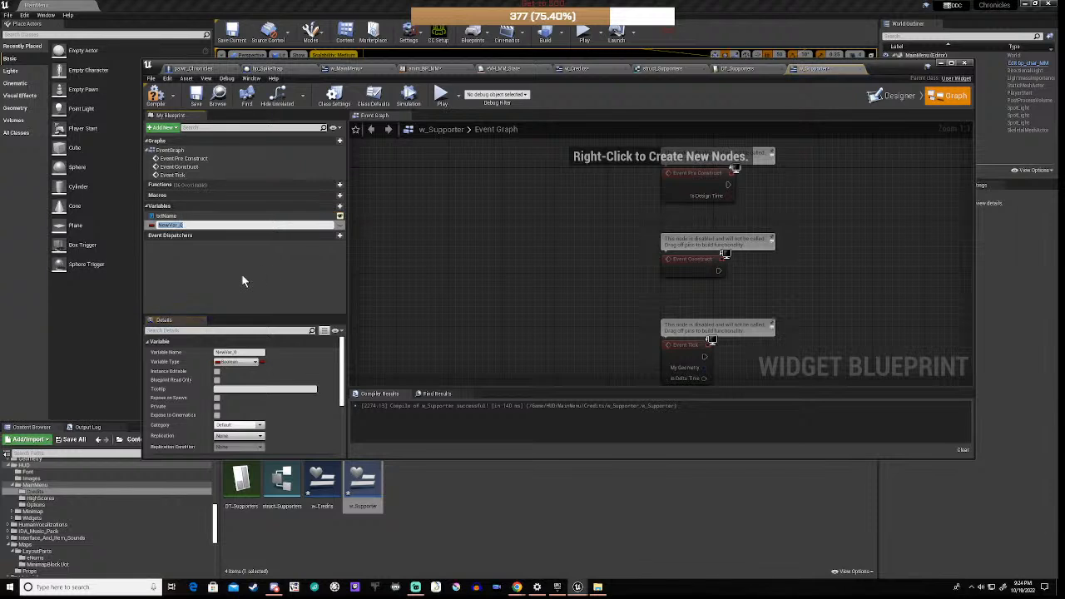
text(Name)
key(Return)
click(241, 368)
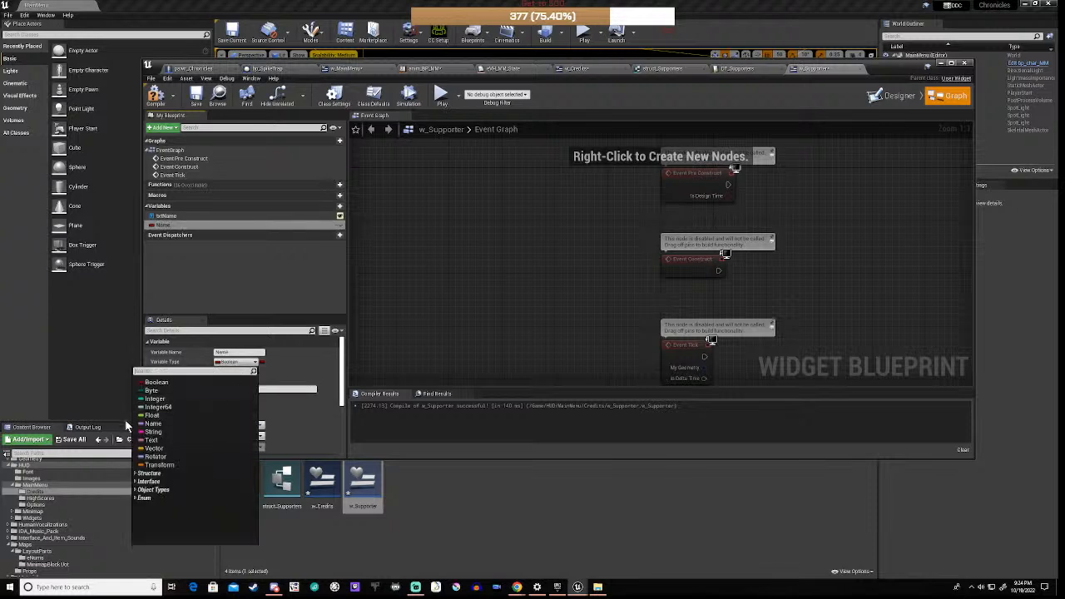
click(165, 427)
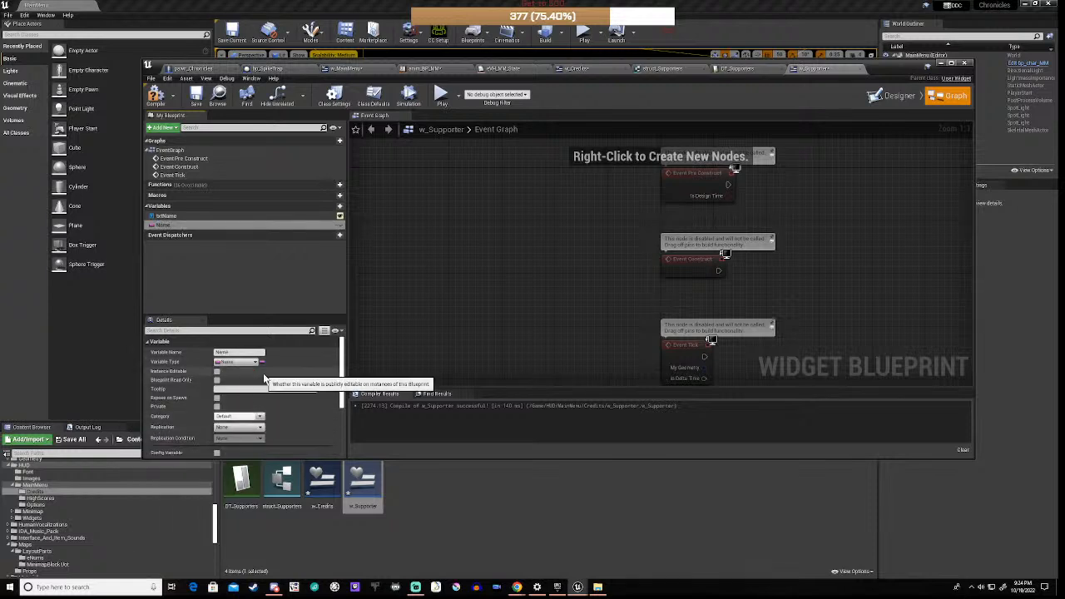
scroll(265, 380, down, 1)
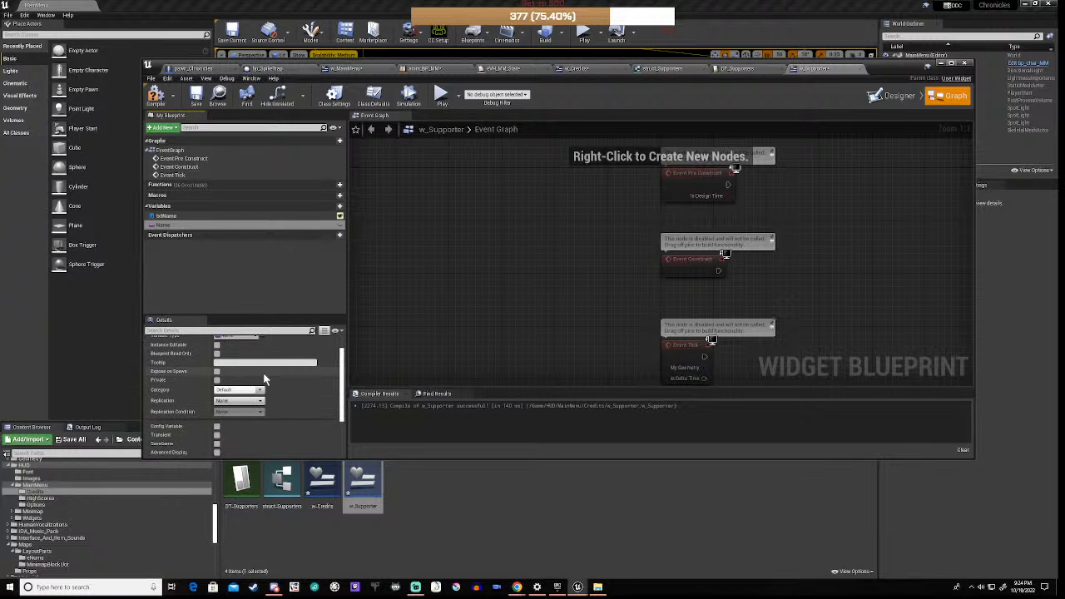
click(216, 346)
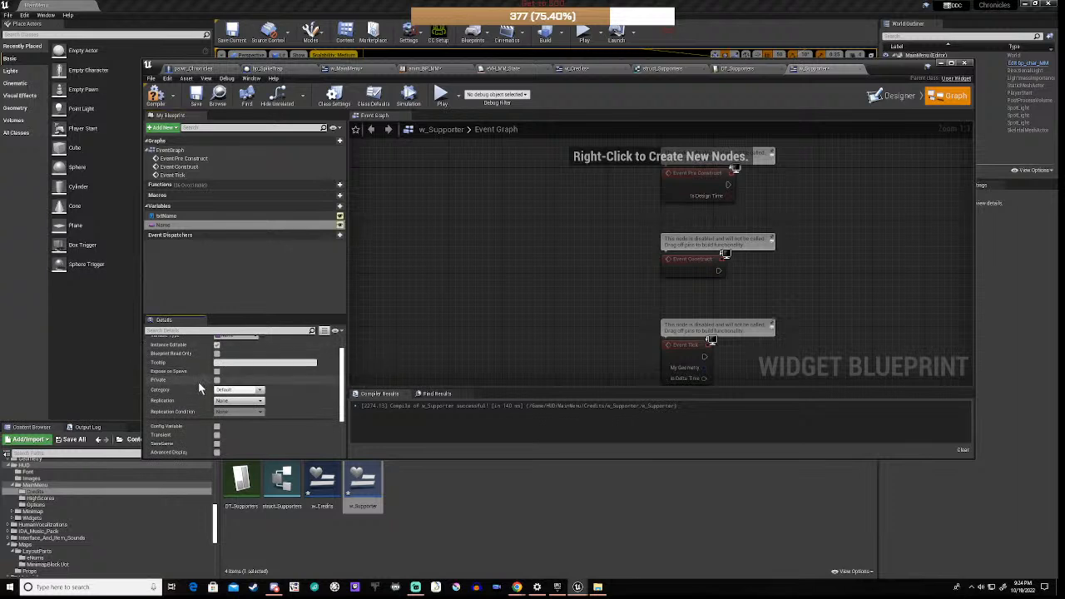
click(218, 373)
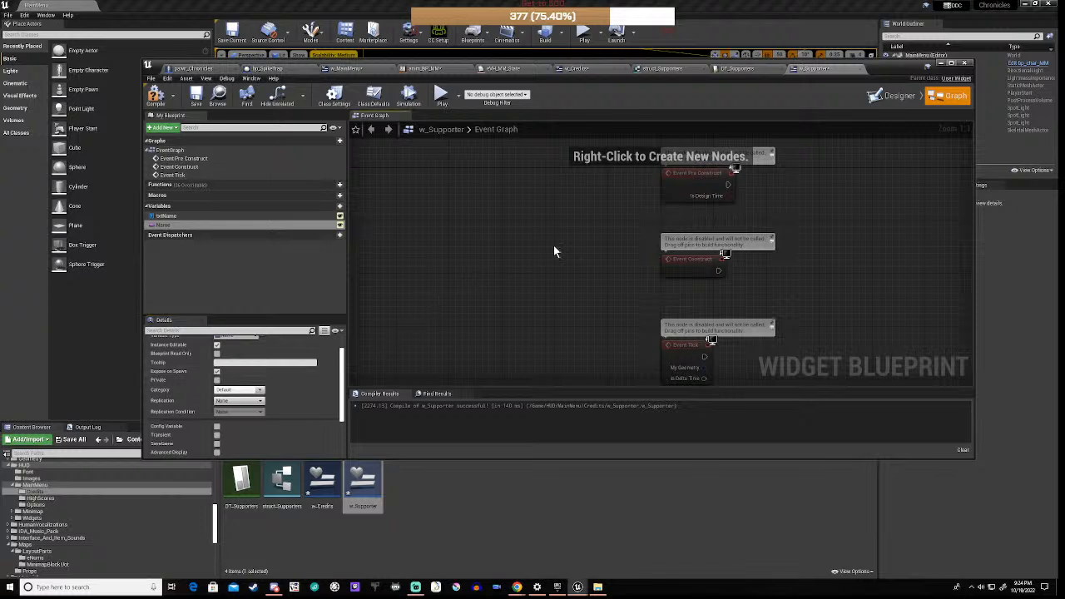
Step: Delete the unused Event PreConstruct node
scroll(592, 240, down, 2)
drag(607, 200, 748, 218)
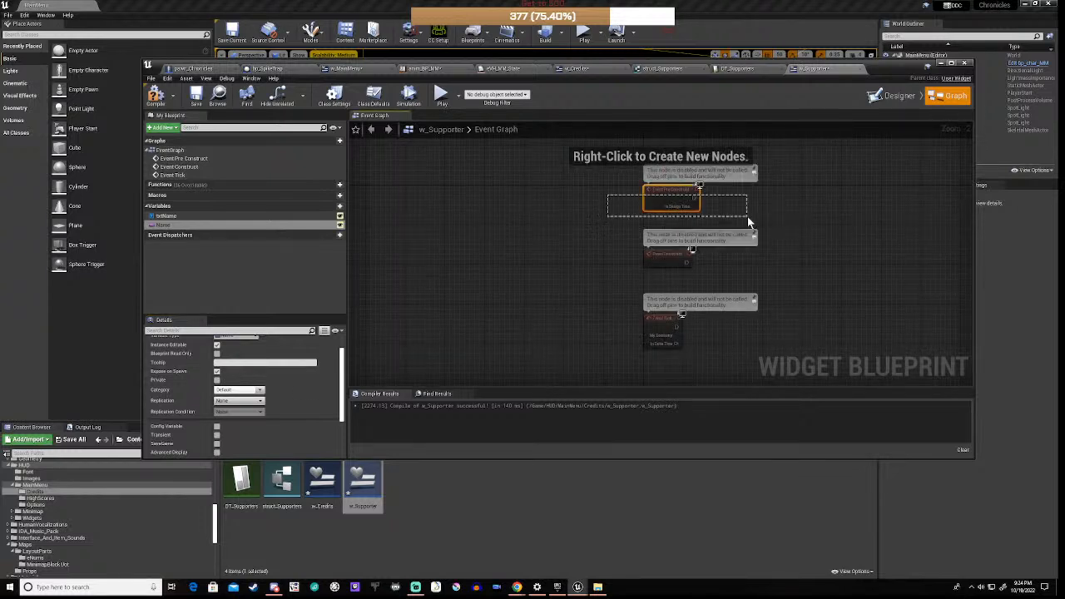
key(Delete)
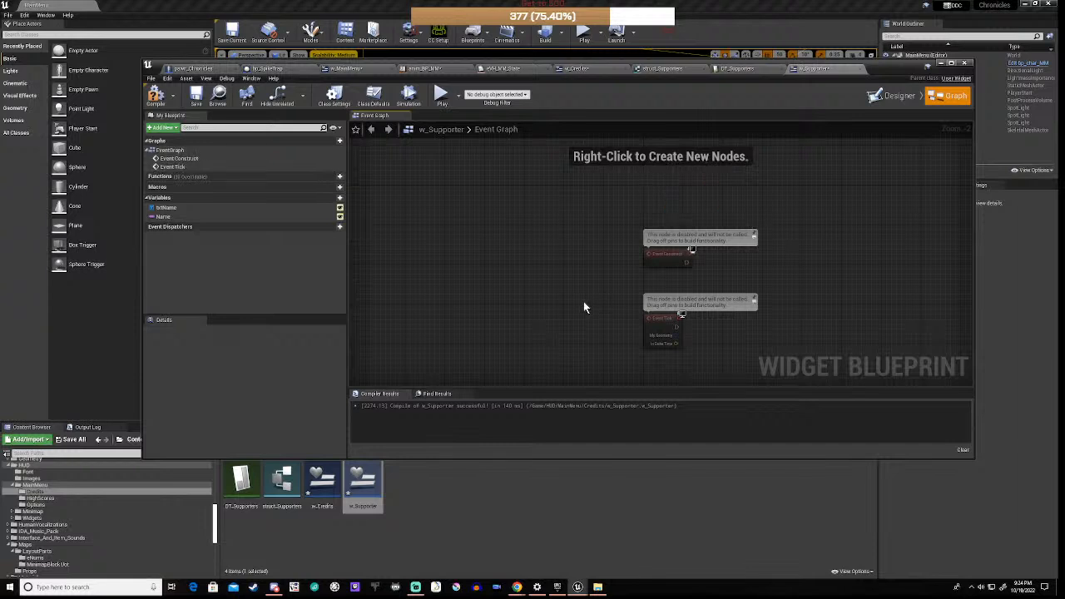
Step: Delete Event Tick and add getter nodes for txtName and Name
drag(585, 305, 704, 350)
key(Delete)
right_drag(697, 299, 598, 292)
drag(167, 201, 687, 268)
click(695, 274)
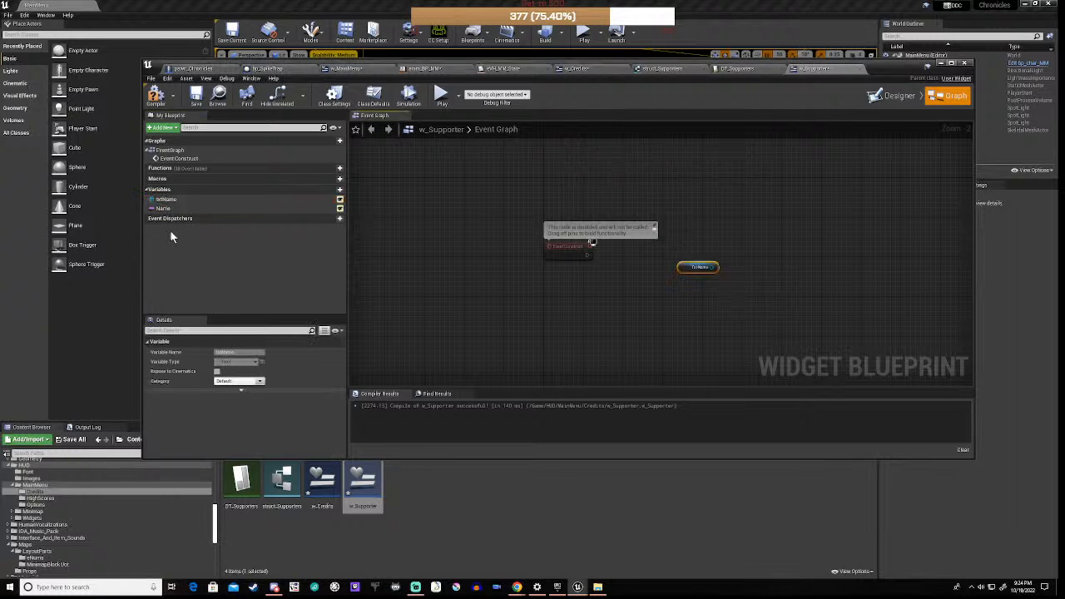
drag(164, 209, 640, 292)
click(653, 304)
Step: Add a SetText on txtName fed by Name, run it from Event Construct, and compile
scroll(669, 297, up, 1)
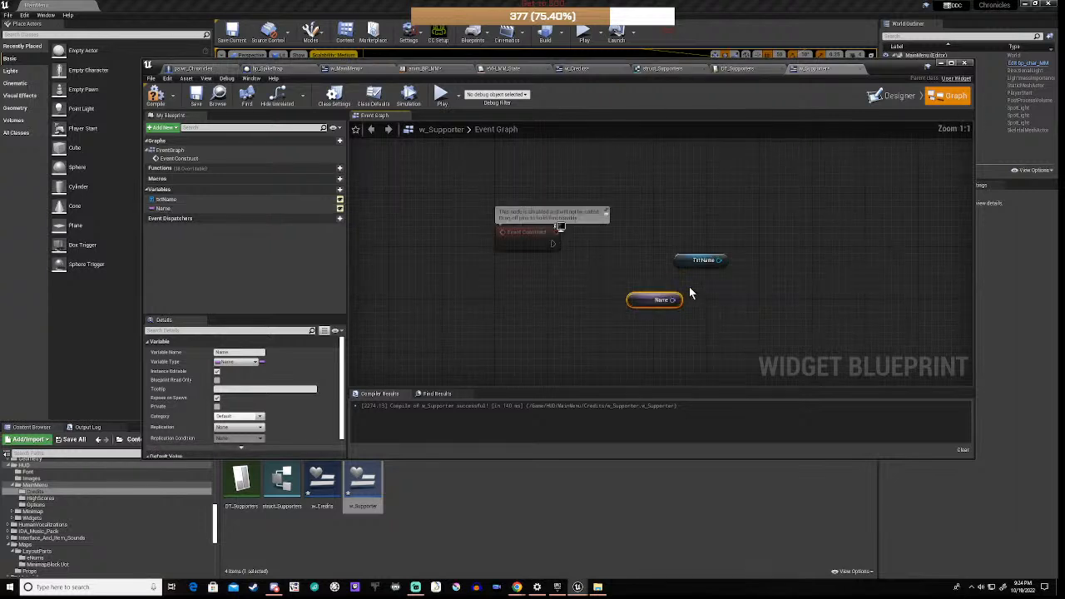
drag(722, 261, 746, 237)
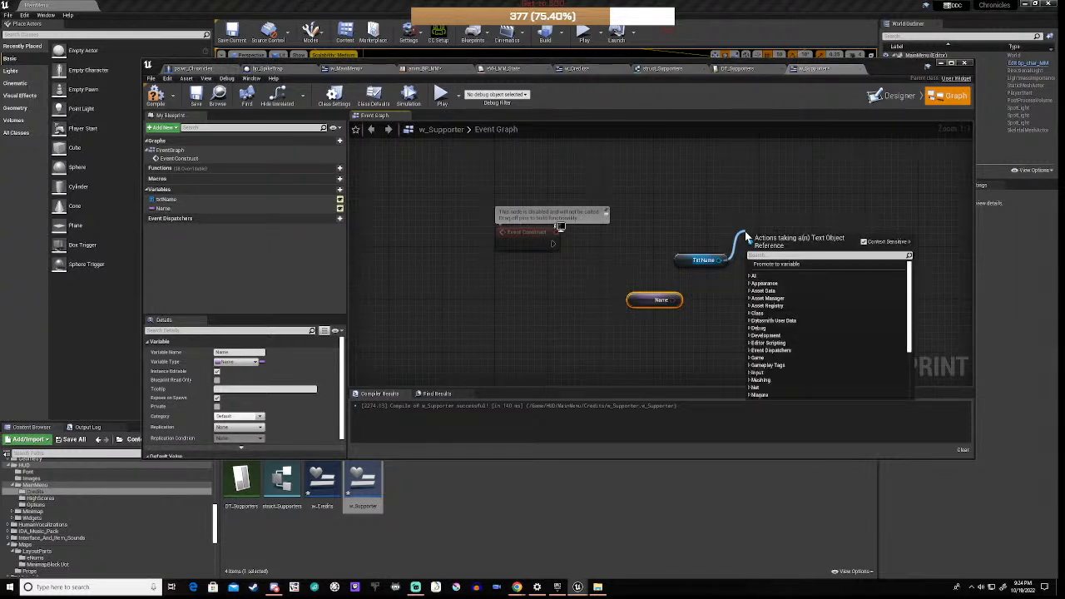
text(set t)
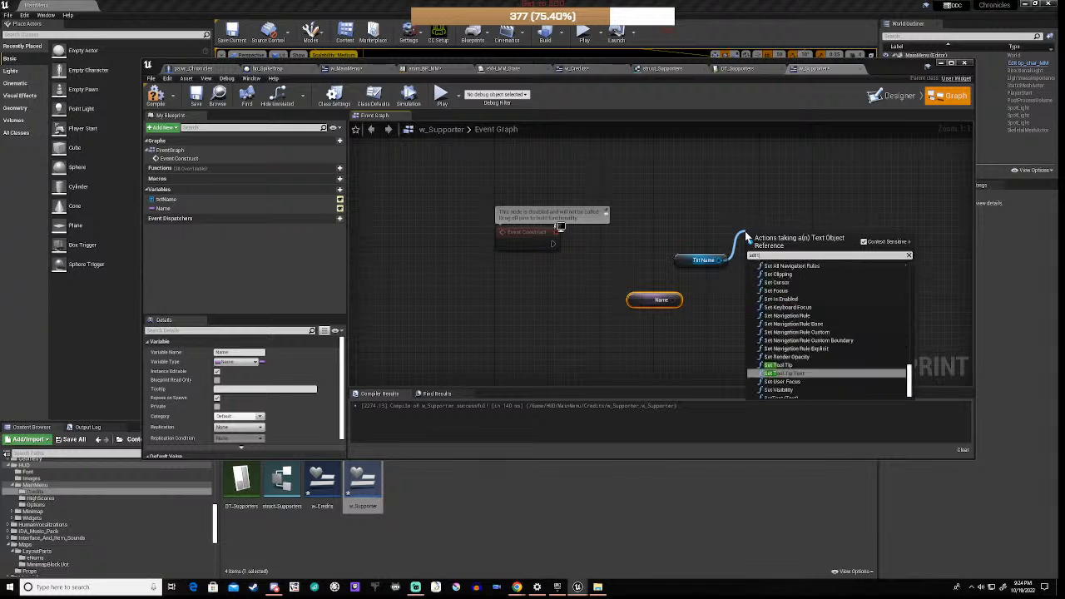
text(ext)
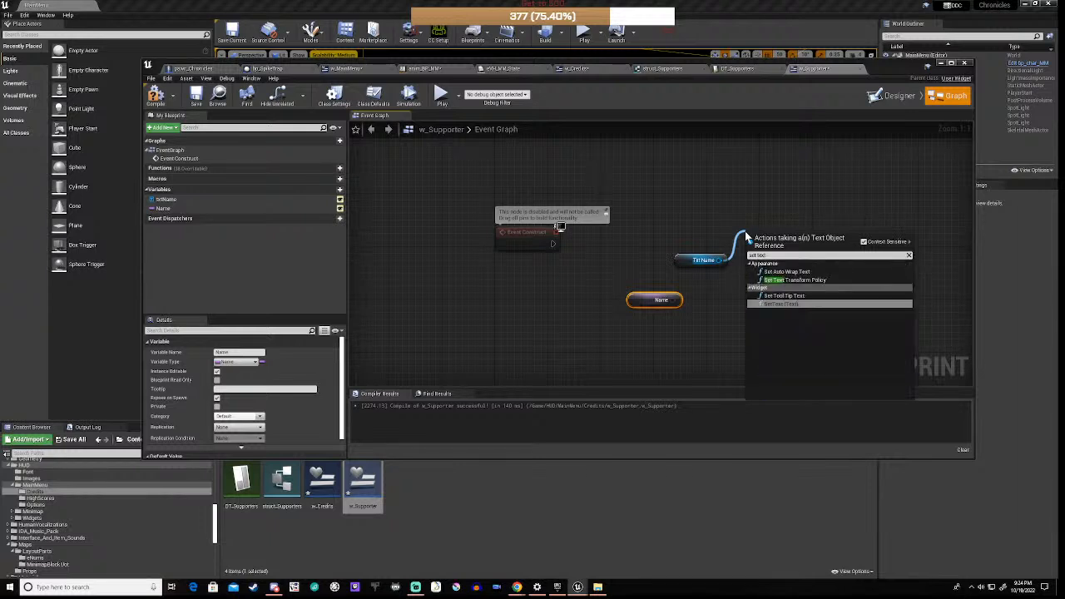
click(790, 303)
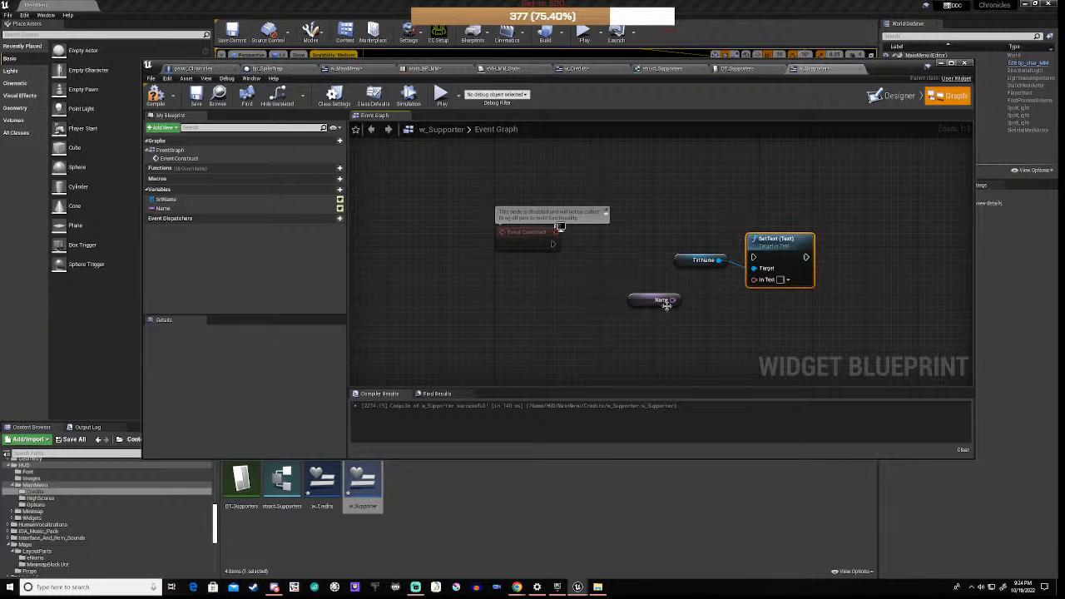
drag(666, 304, 649, 350)
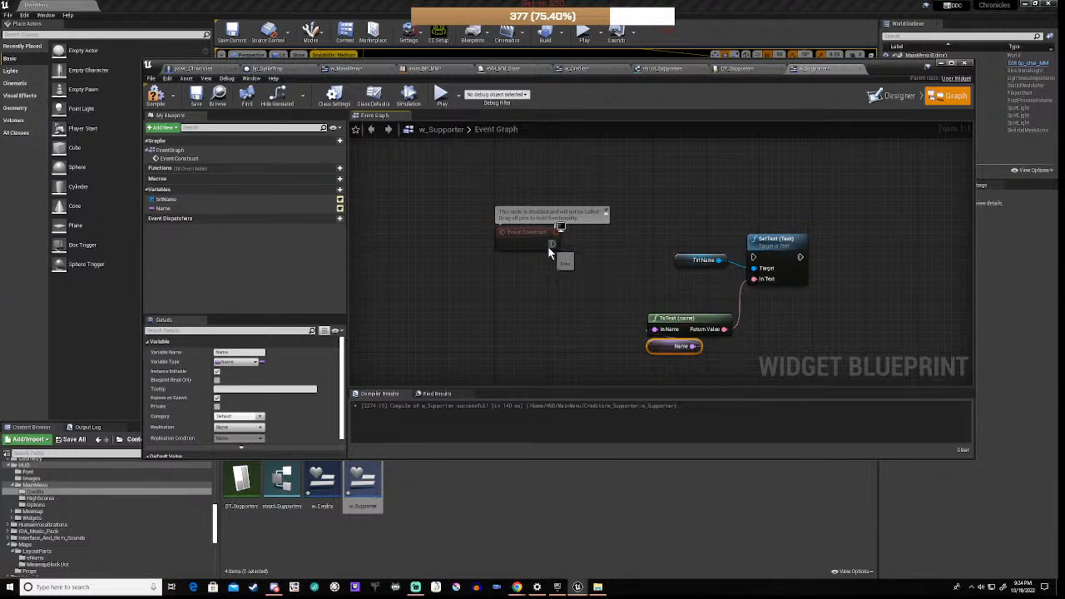
drag(552, 243, 772, 229)
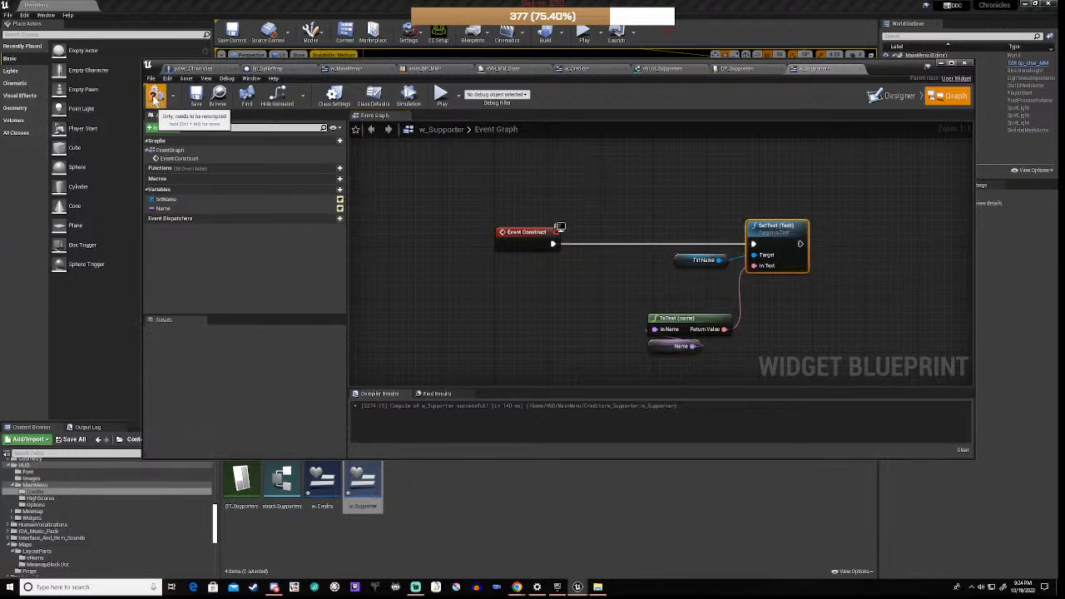
click(156, 96)
click(319, 489)
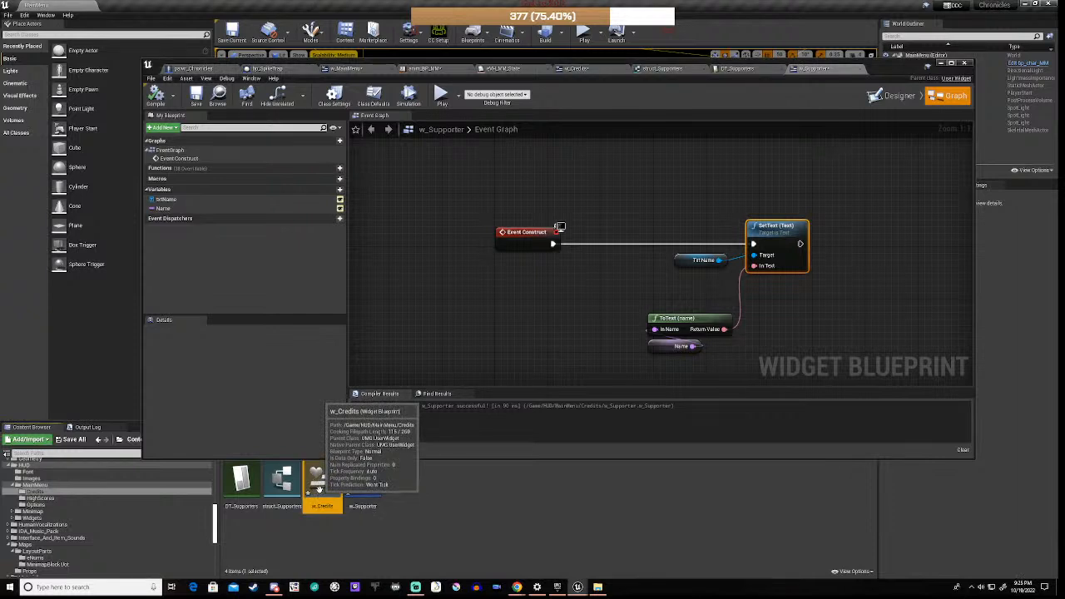
Step: Refresh Create W Supporter Widget in w_Credits, then wire Break struct_Supporters' Name and Row Found into it
click(561, 70)
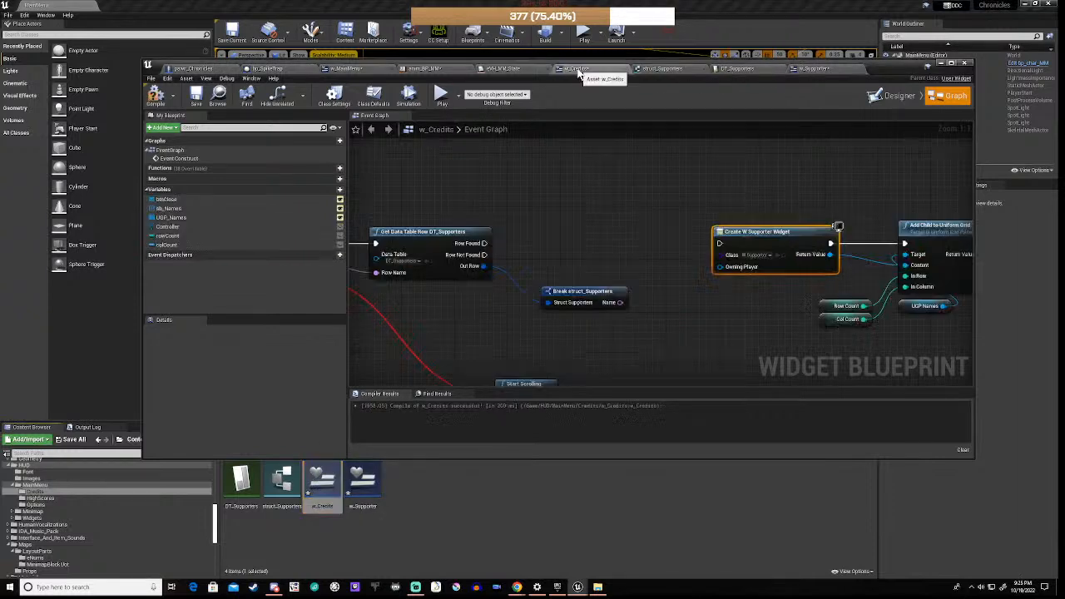
right_click(758, 233)
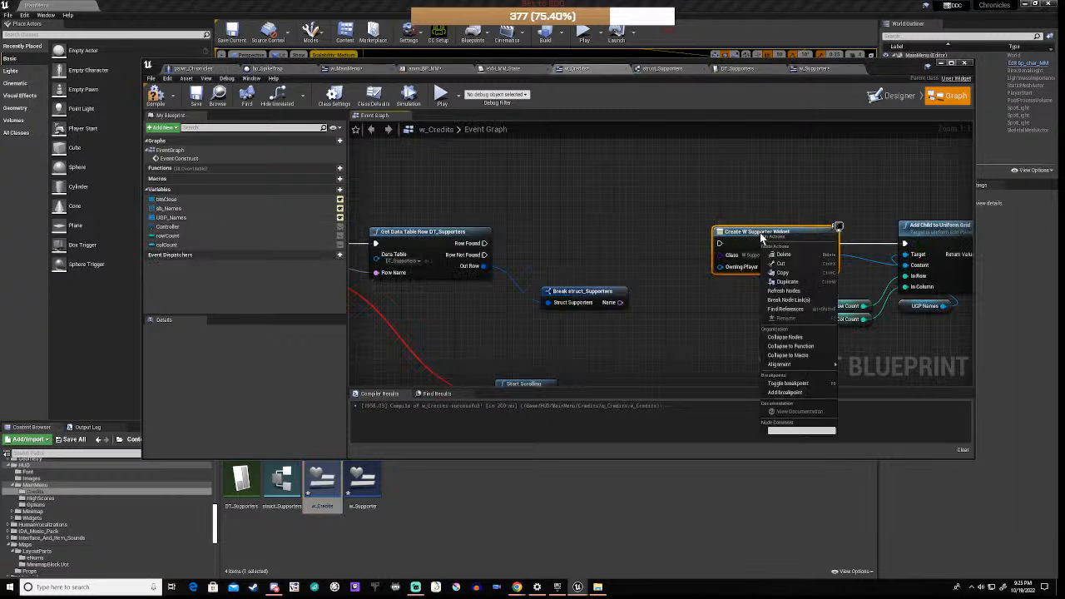
click(788, 292)
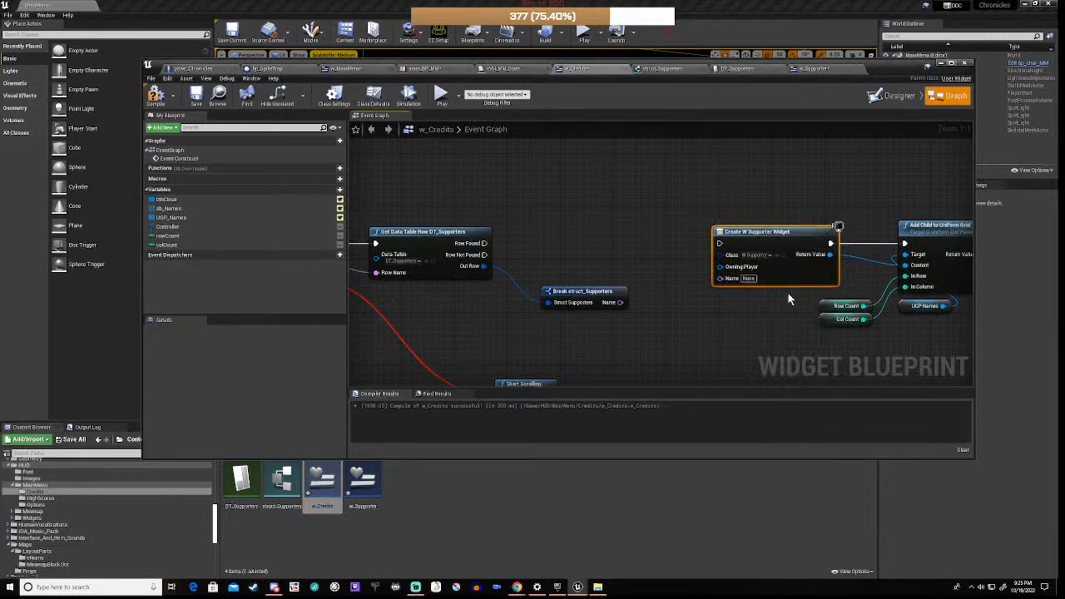
drag(620, 302, 733, 283)
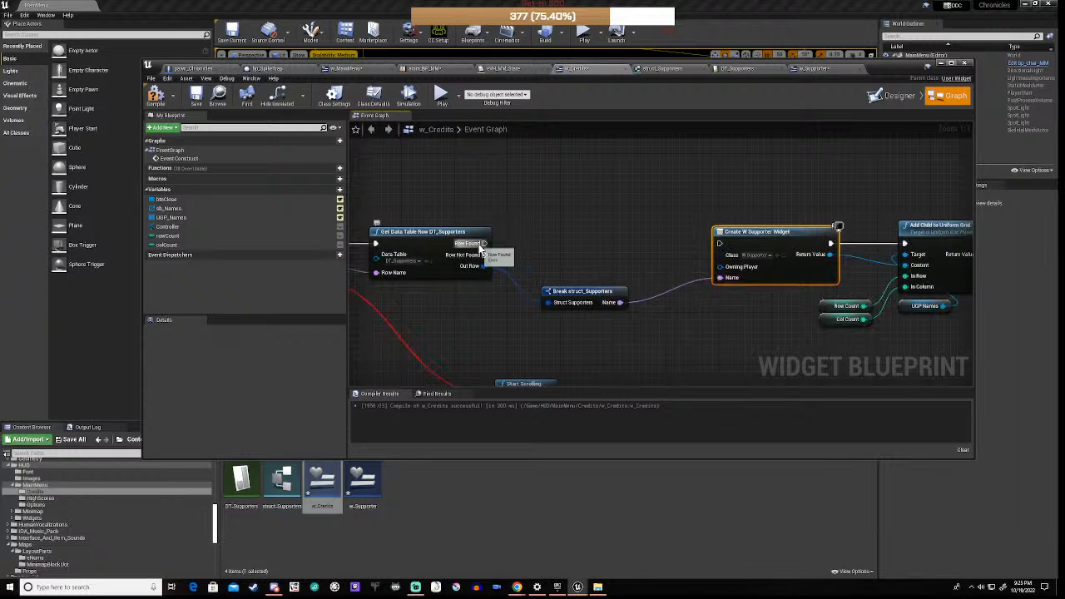
drag(485, 243, 719, 243)
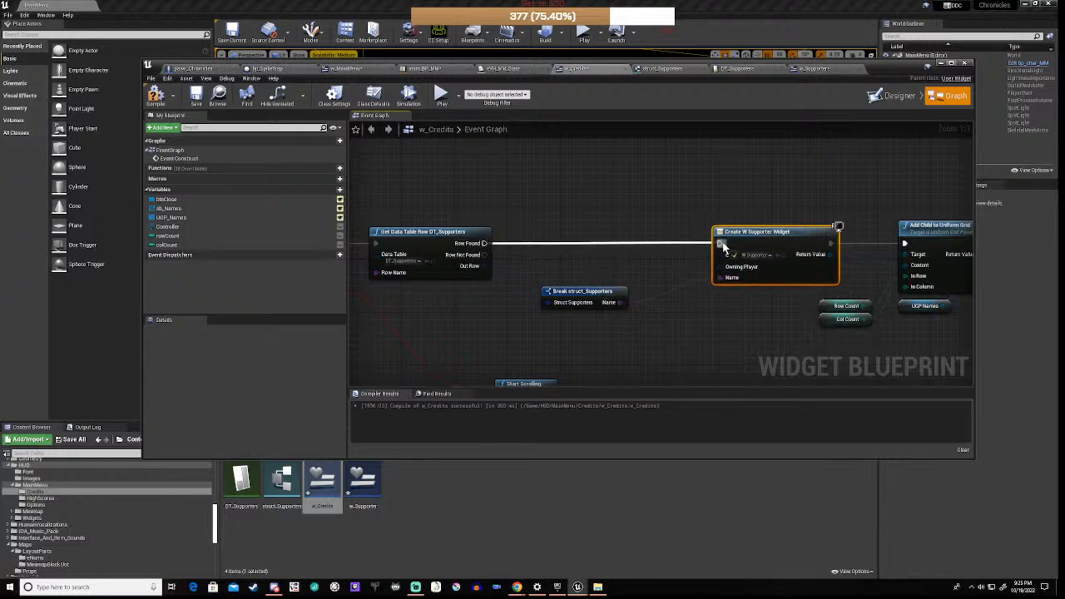
right_drag(933, 334, 967, 253)
right_drag(491, 303, 667, 293)
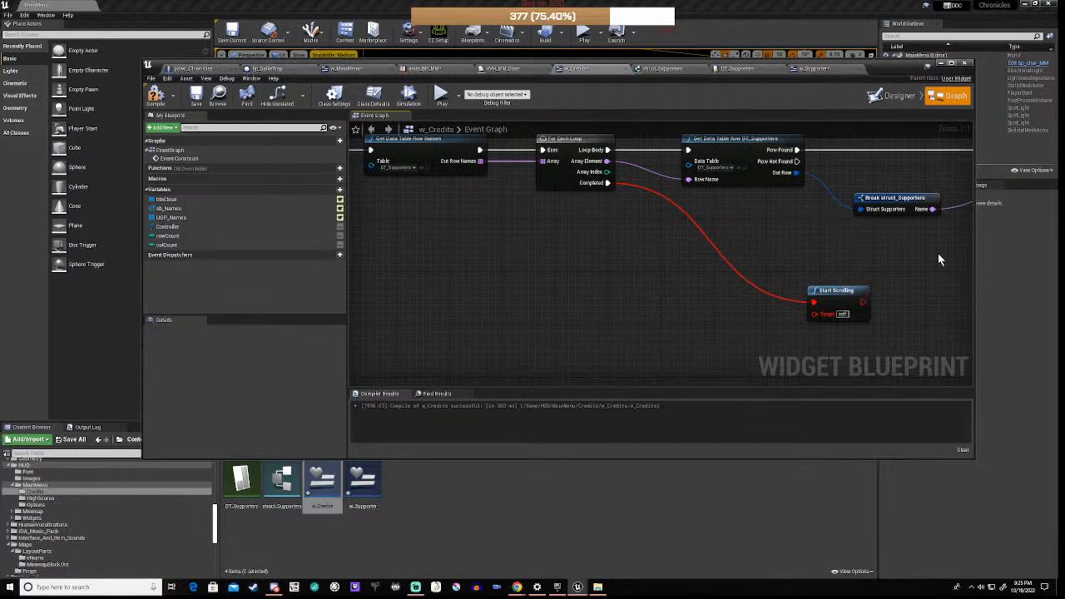
right_drag(442, 237, 950, 244)
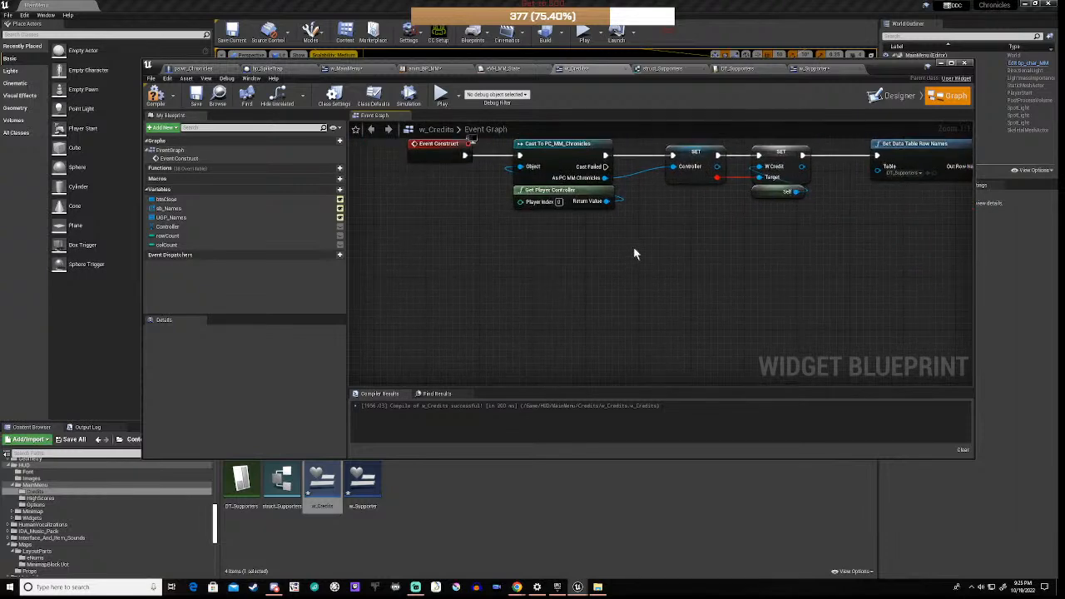
right_drag(759, 220, 648, 288)
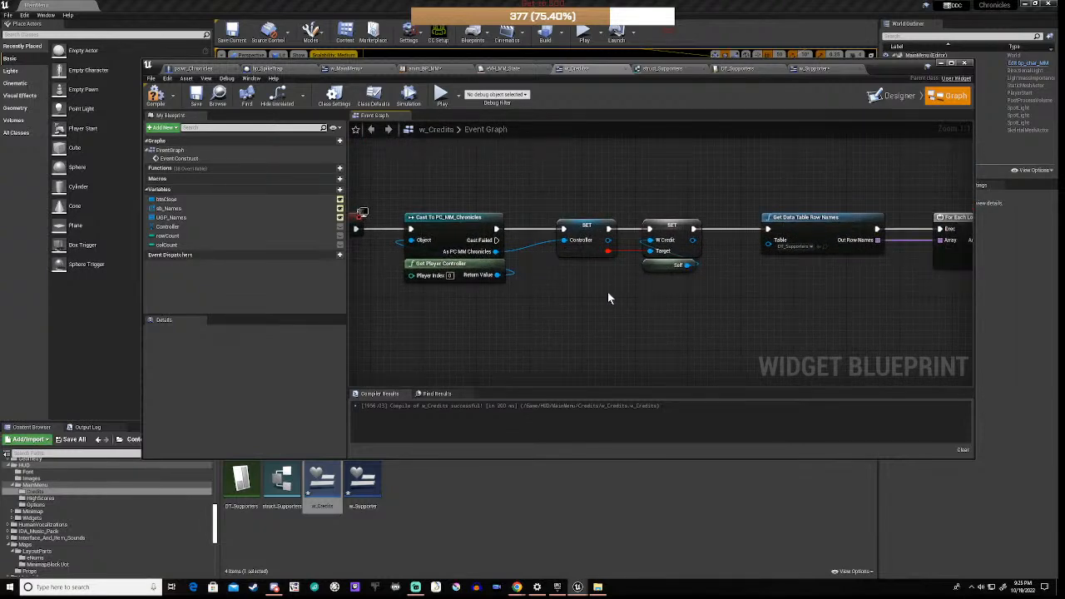
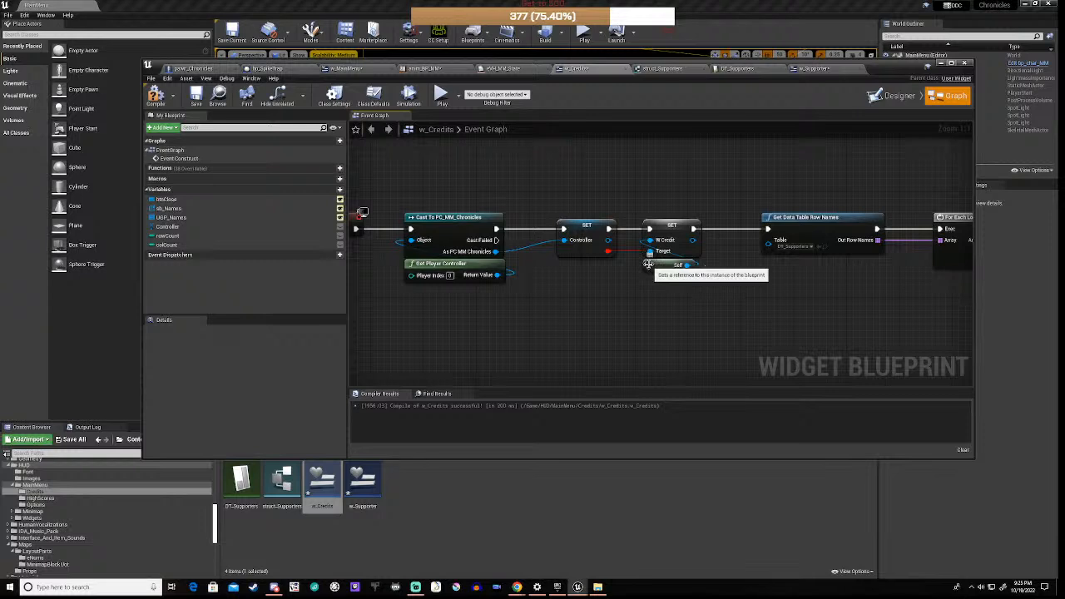
Step: Compile w_Credits to reveal its errors, then show the IDA_Music_Pack folder's contents
click(156, 99)
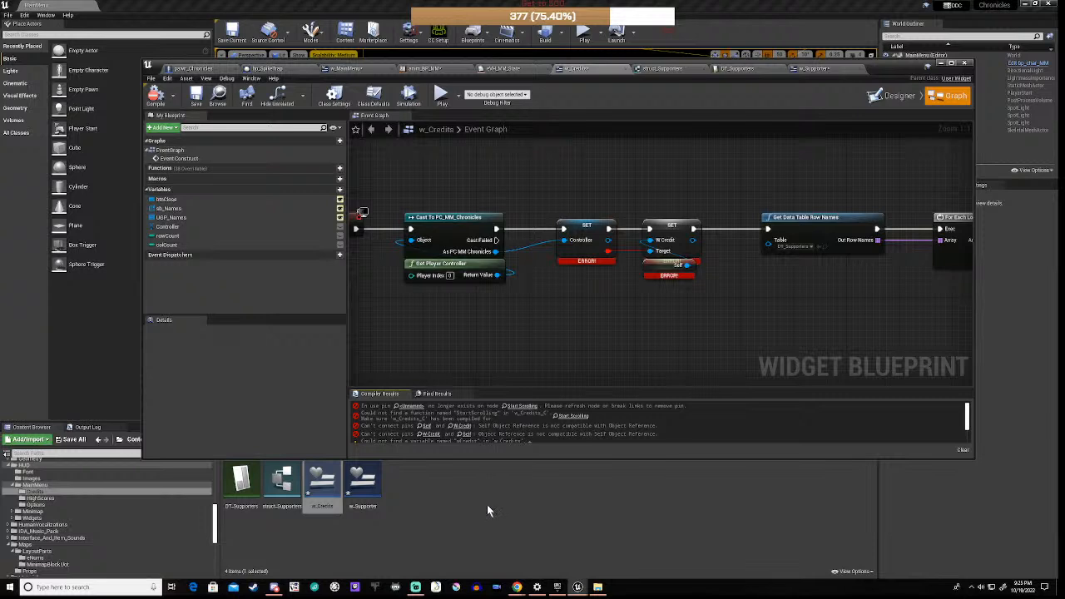
click(55, 532)
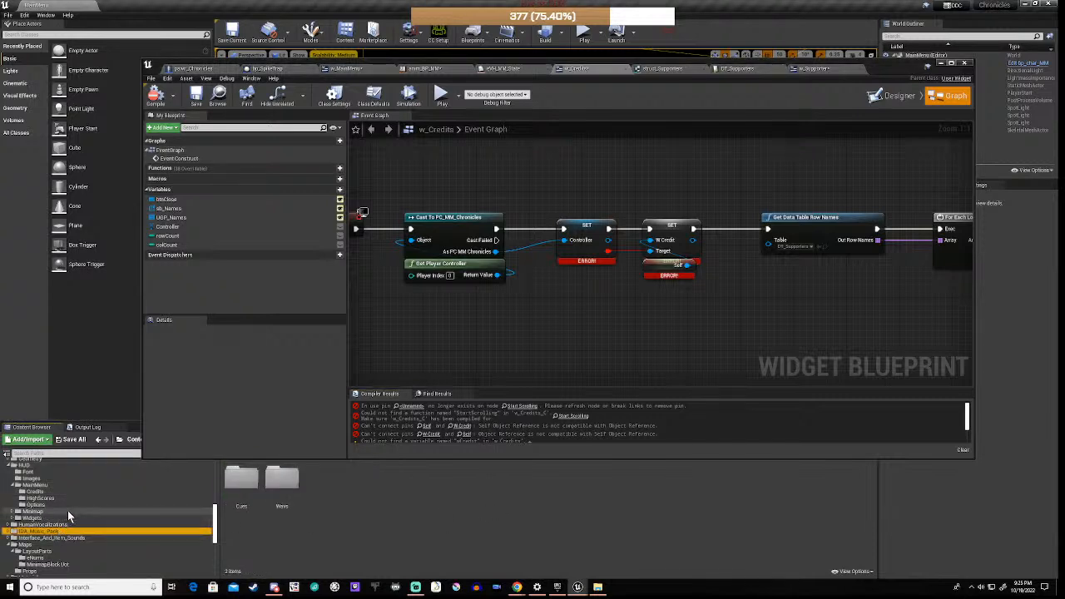
Step: Browse HUD > MainMenu, then Blueprints > Main, and open the PC_MM_Chronicles blueprint
click(29, 467)
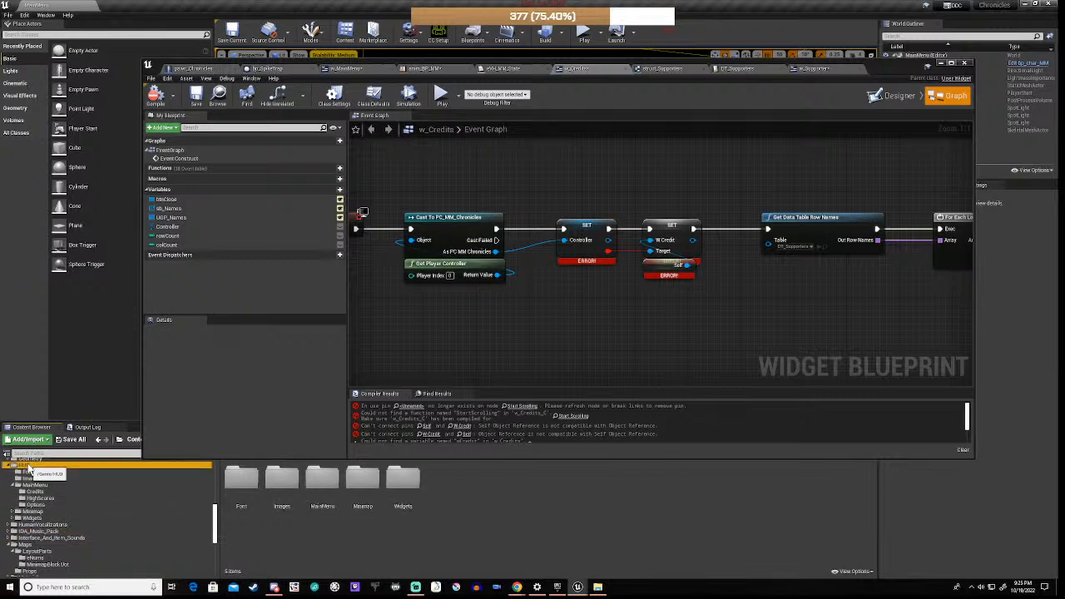
click(30, 485)
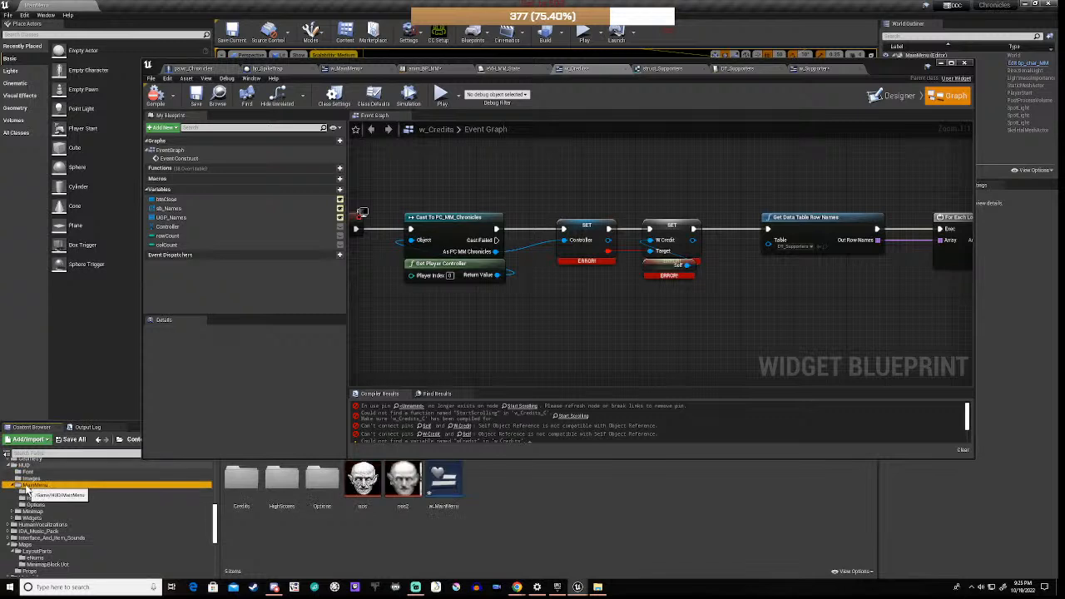
scroll(84, 537, up, 4)
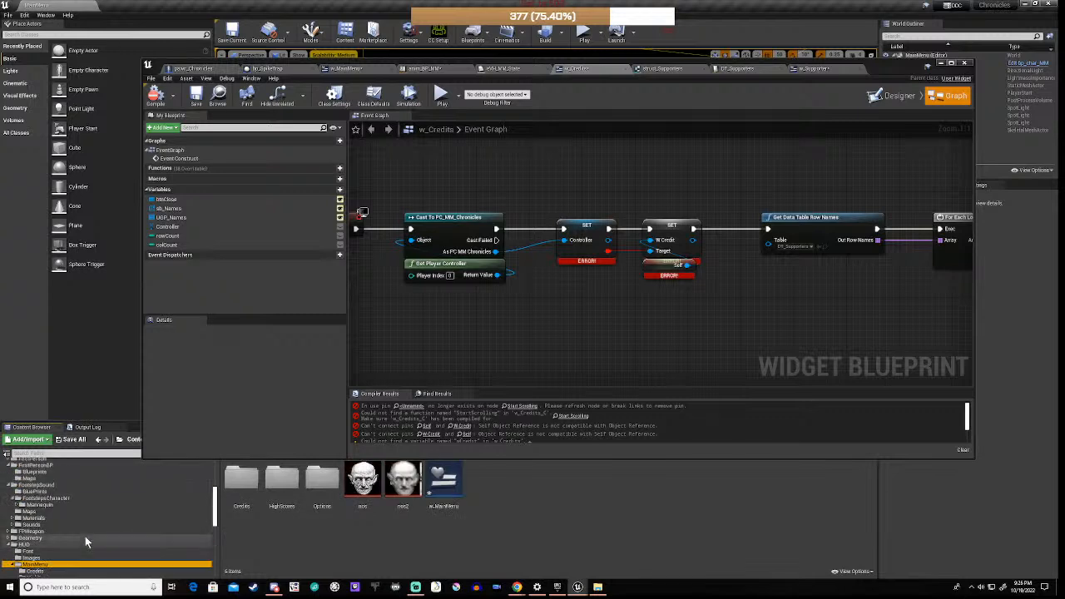
scroll(85, 536, up, 5)
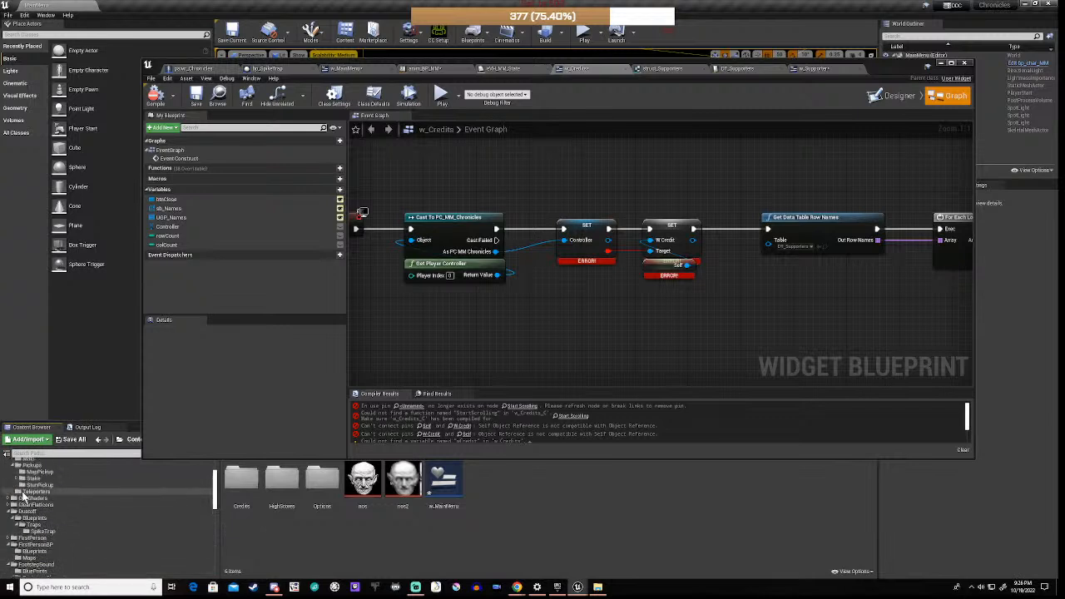
scroll(25, 492, up, 3)
click(28, 480)
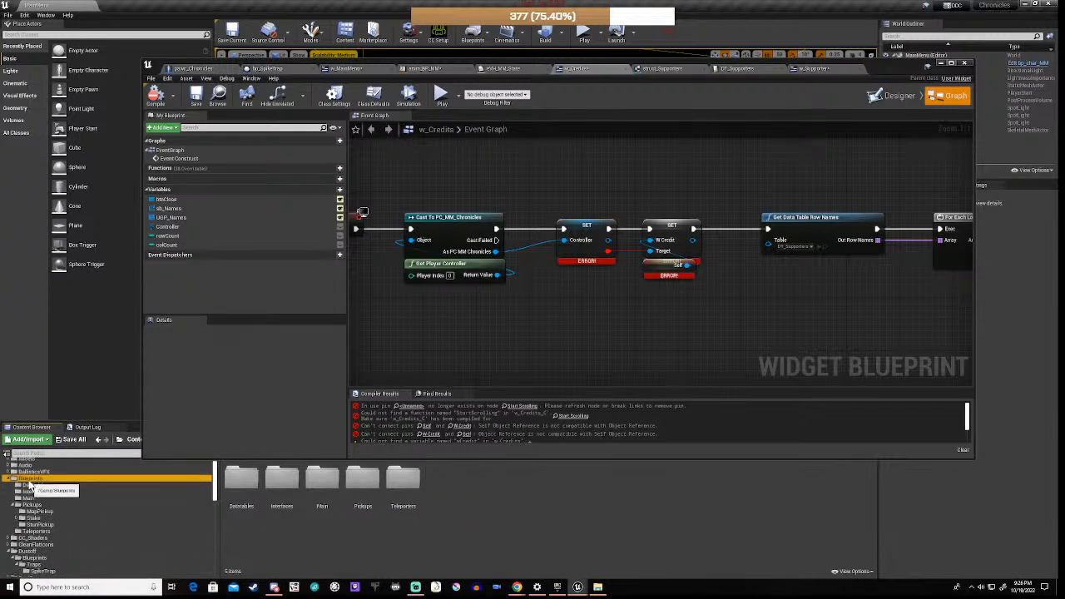
double_click(322, 483)
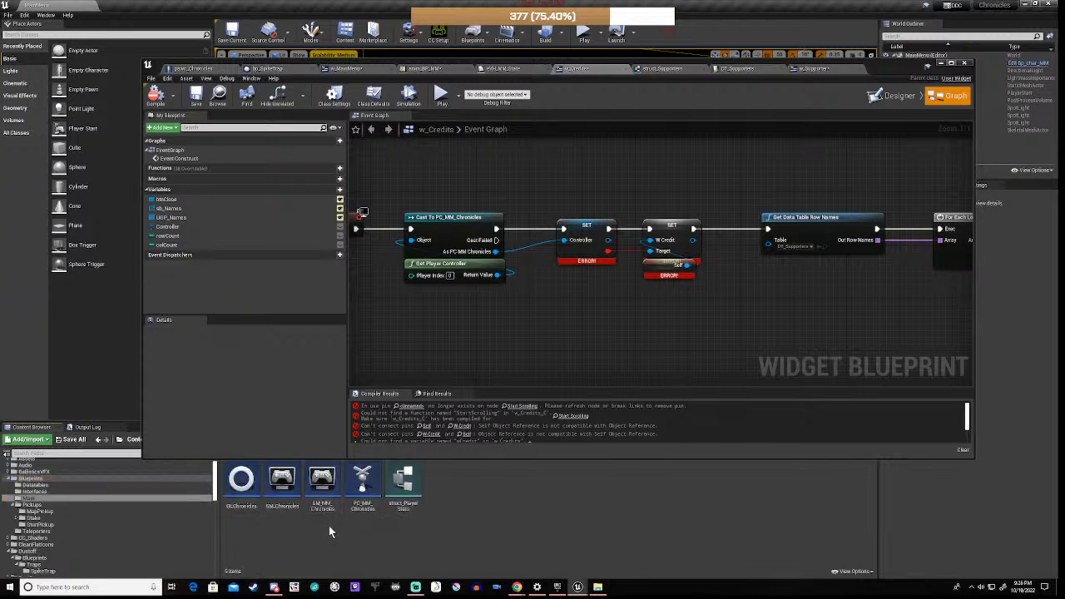
click(362, 483)
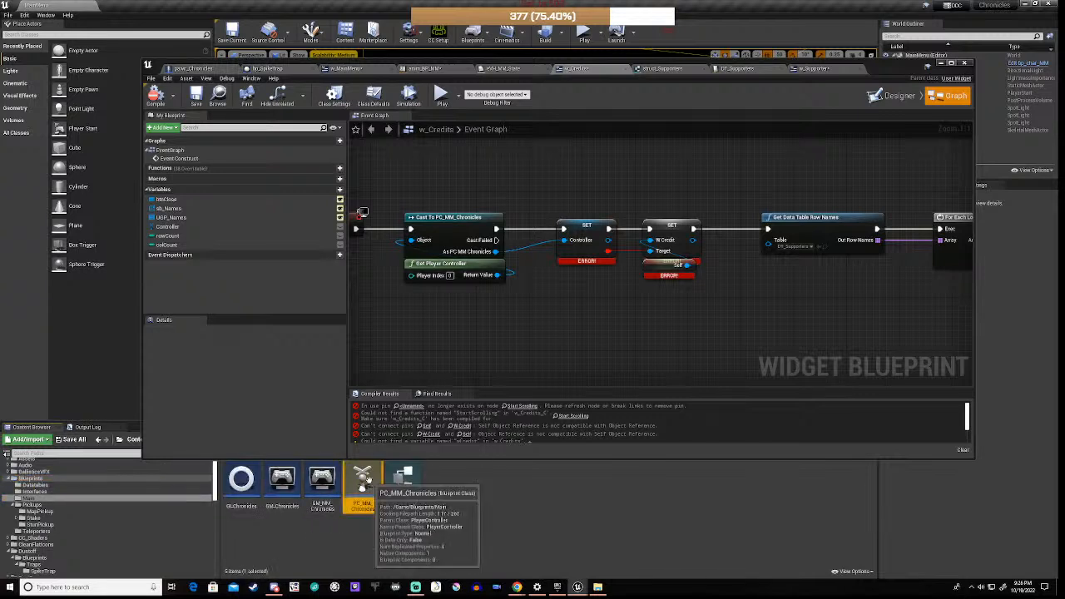
double_click(362, 481)
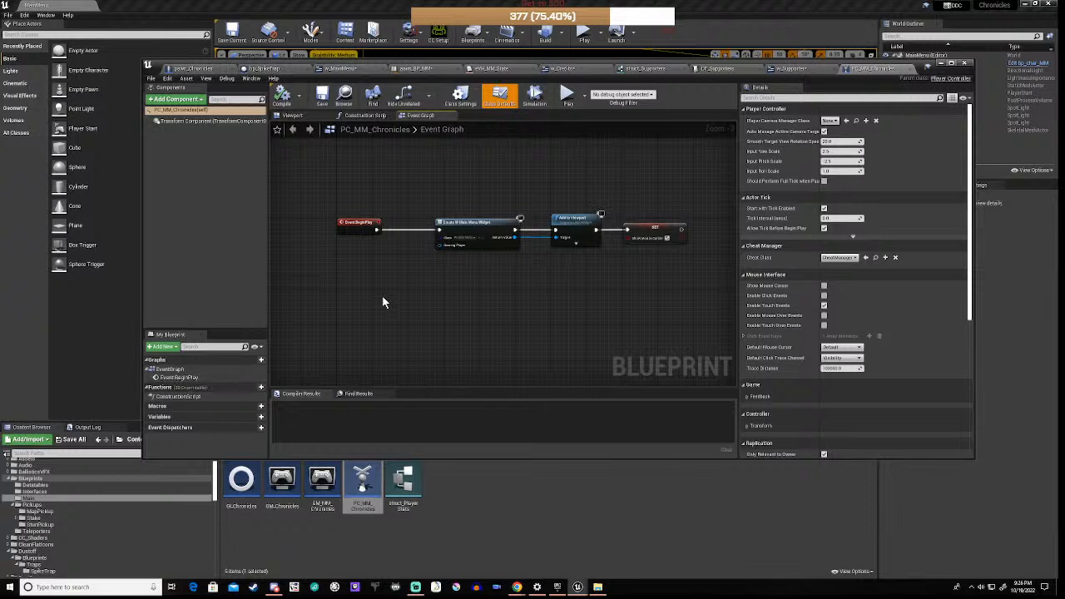
Step: Add a w_Credits variable of type W_Credits Object Reference and compile PC_MM_Chronicles
click(254, 418)
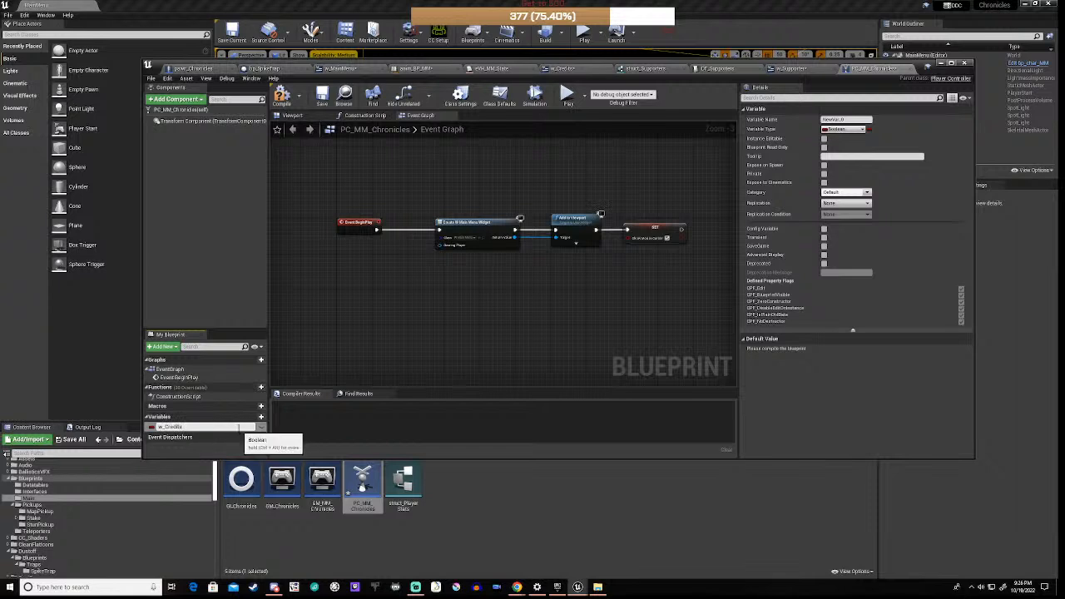
key(Return)
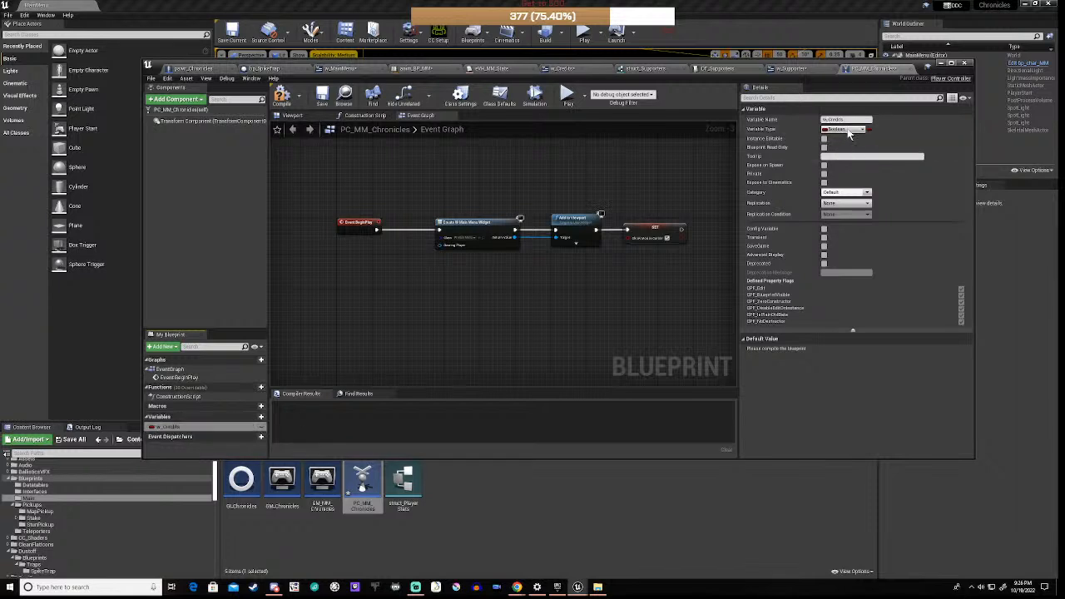
click(847, 130)
text(w)
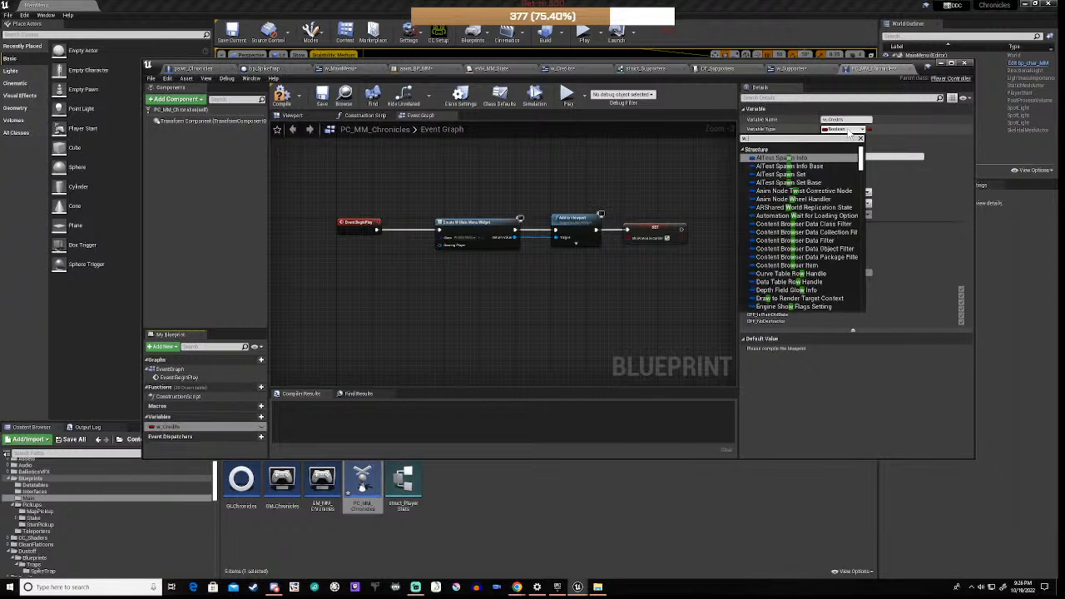
text(_Credit)
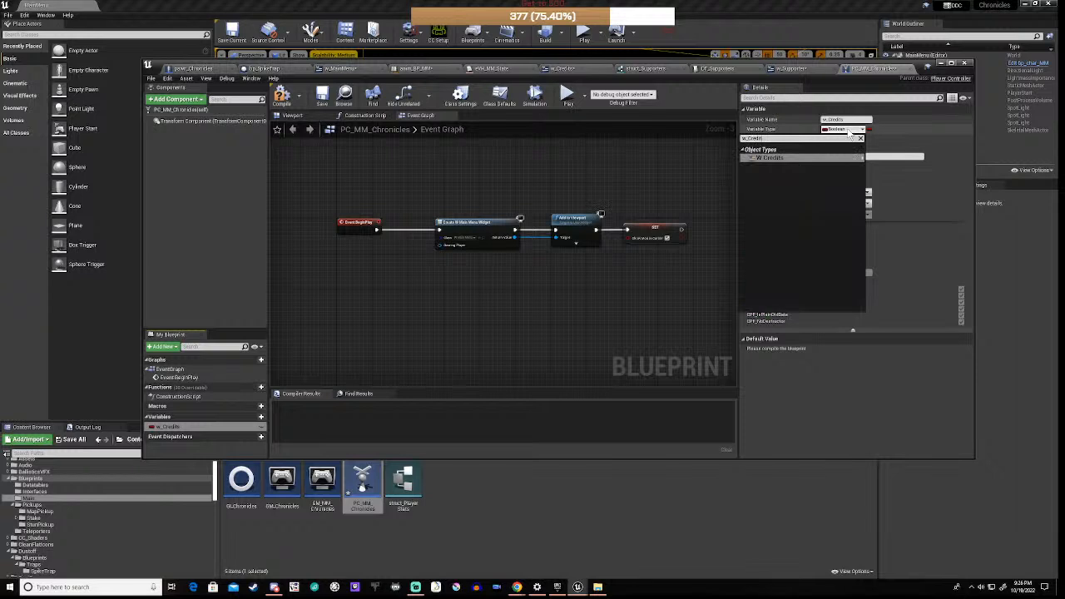
mouse_move(778, 159)
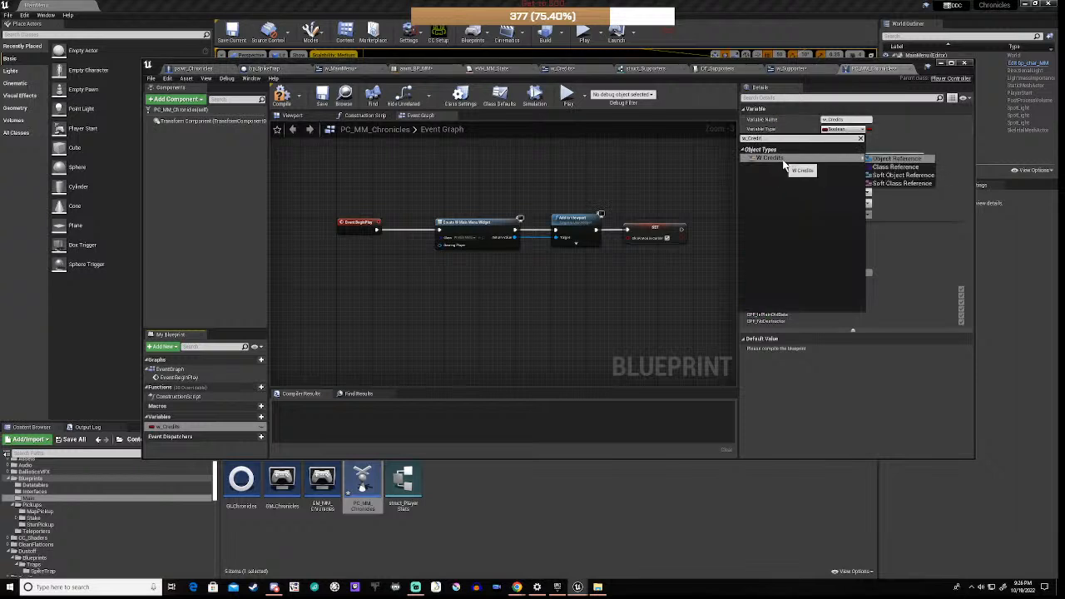
click(895, 158)
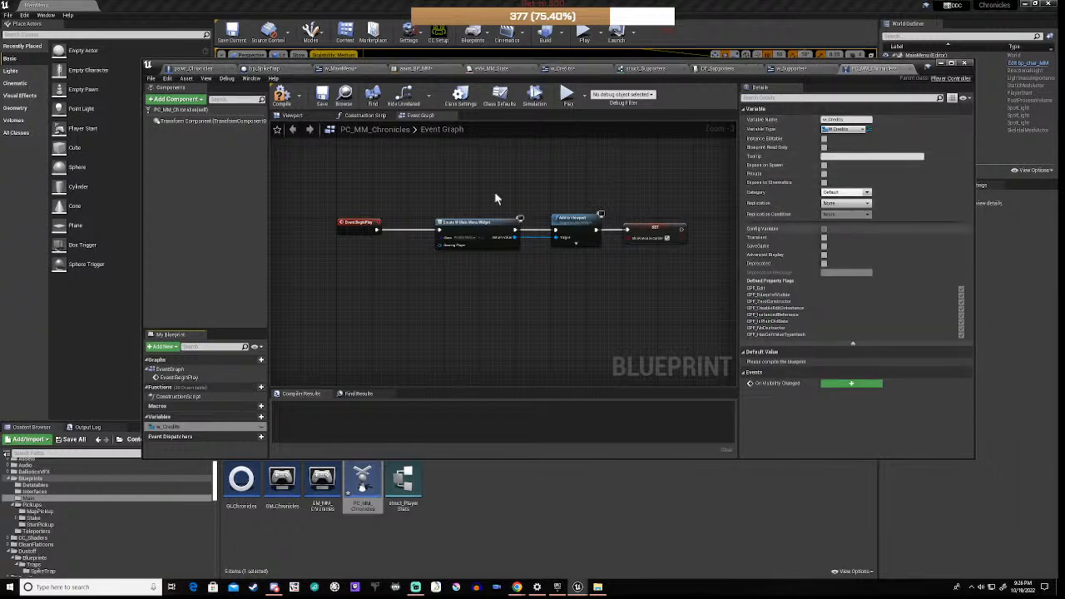
click(282, 97)
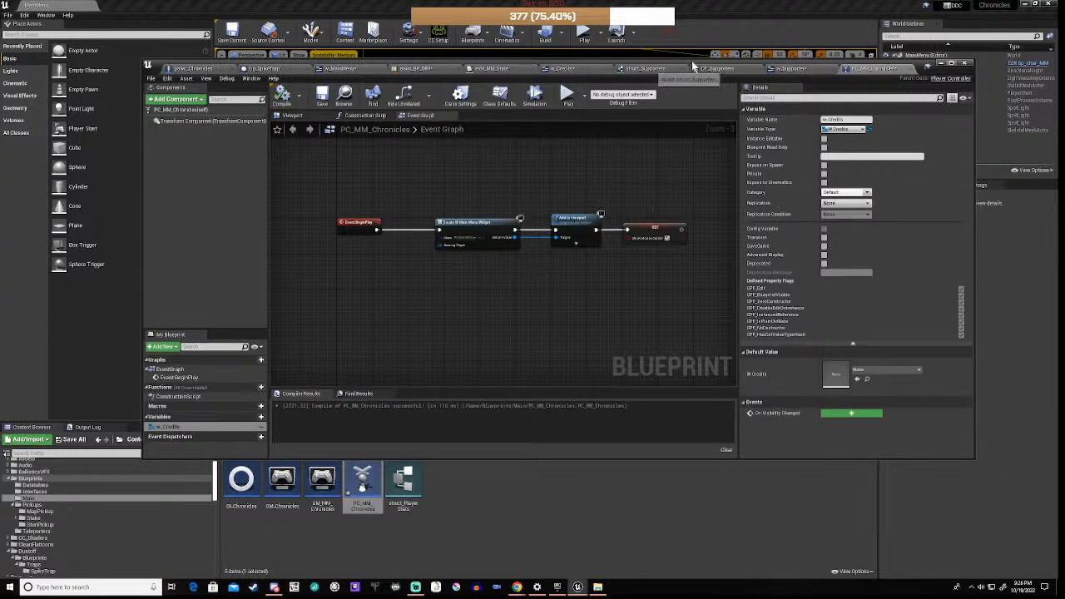
click(563, 68)
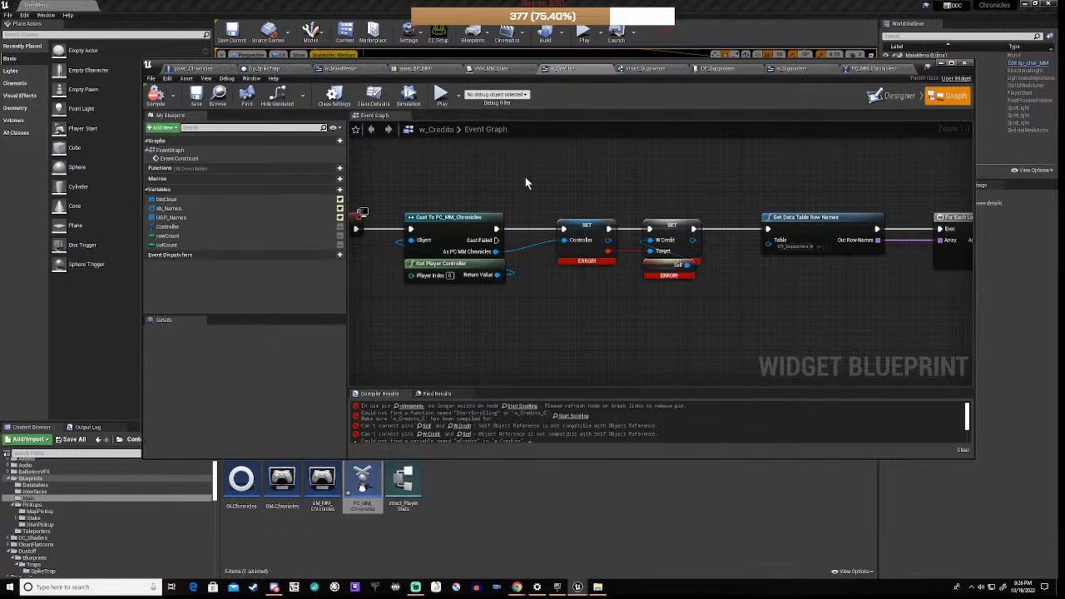
Step: Delete the old SET W Credit node from the w_Credits event graph
click(871, 69)
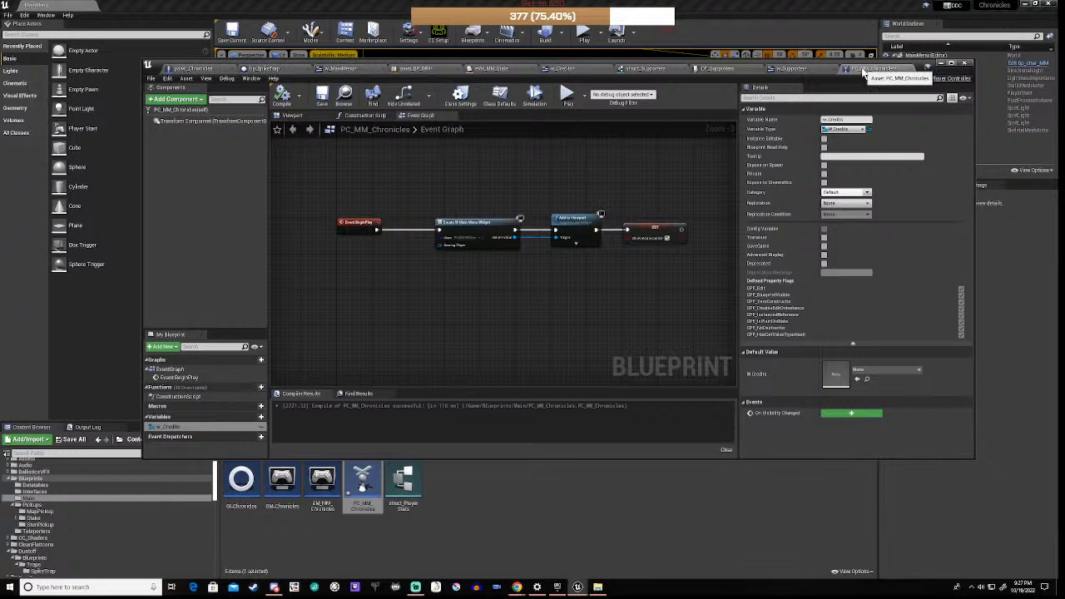
click(583, 72)
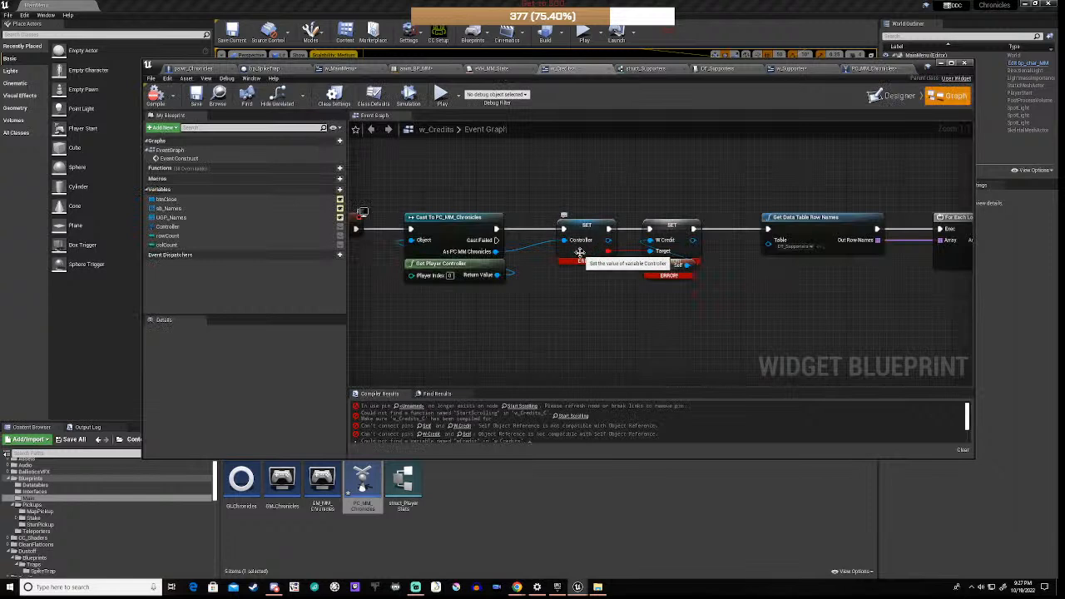
drag(670, 199, 681, 291)
click(622, 275)
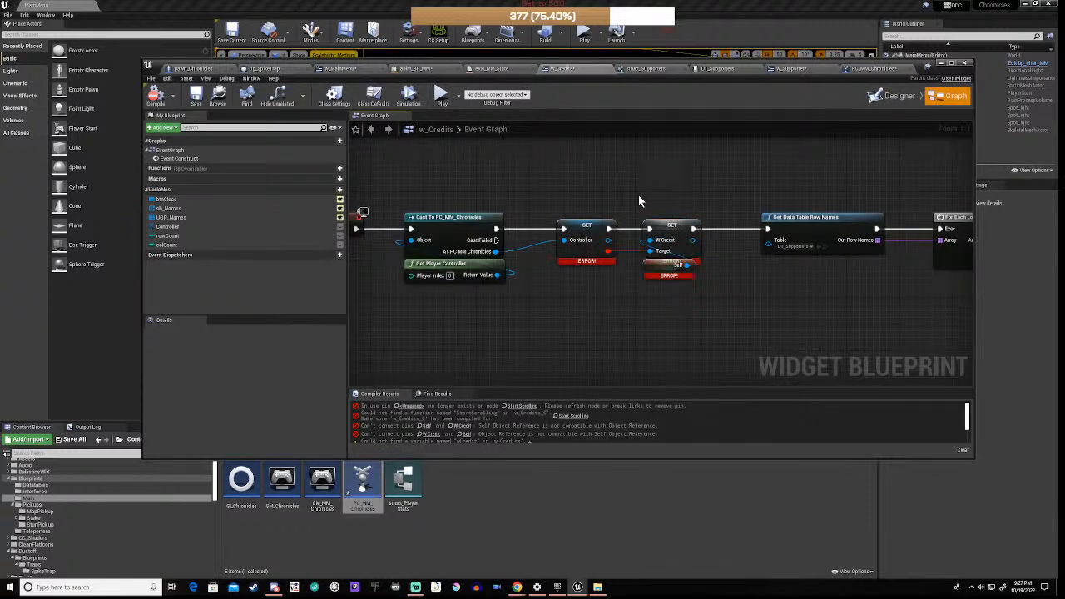
click(655, 220)
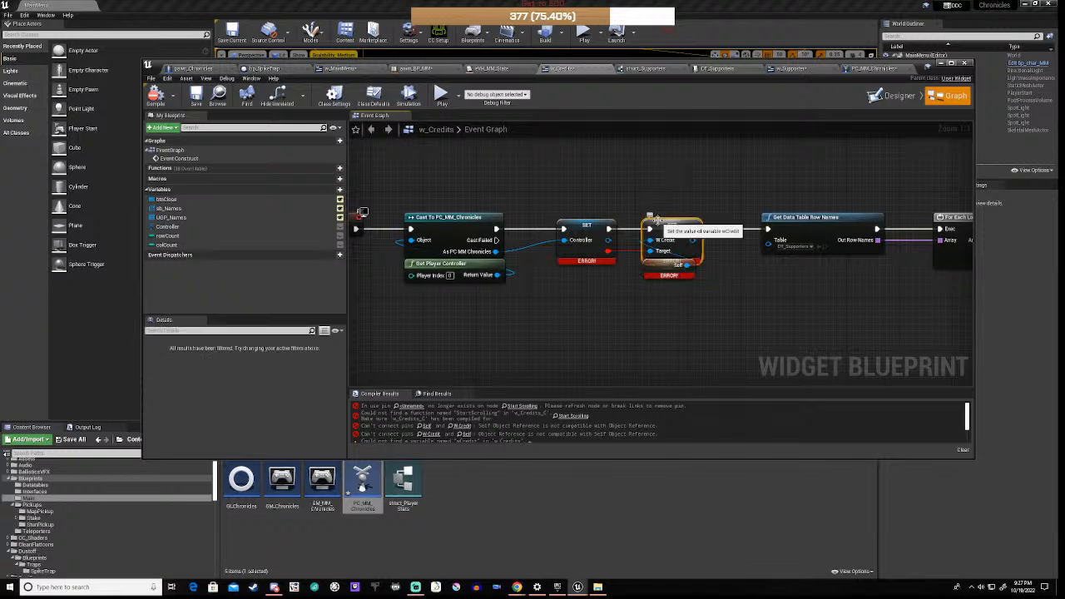
key(Delete)
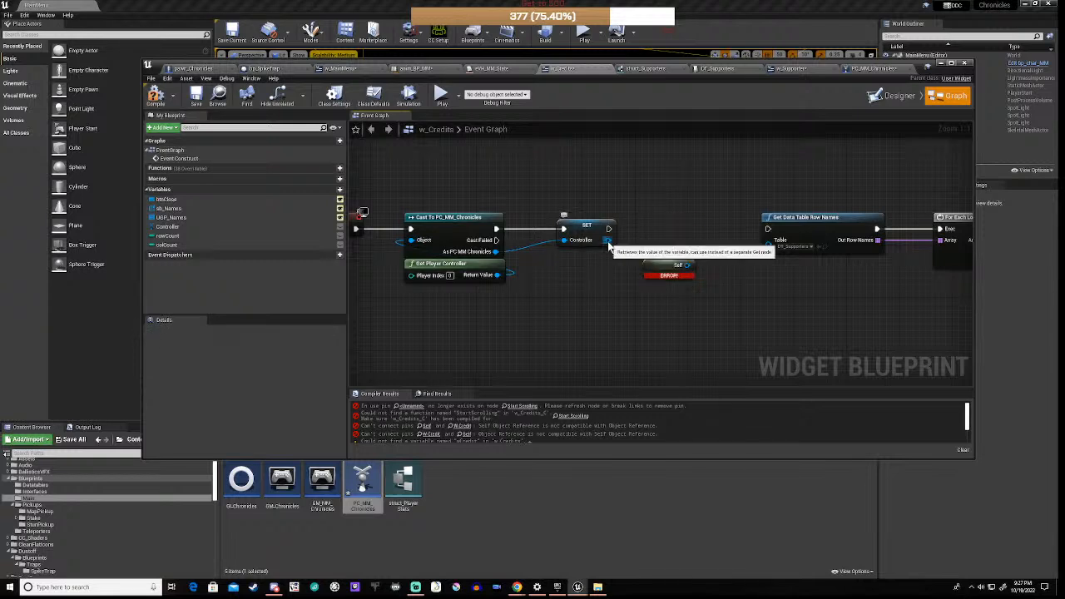
Step: Add a new SET W Credits node after SET Controller, move Self aside, and compile cleanly
drag(609, 239, 646, 232)
text(w)
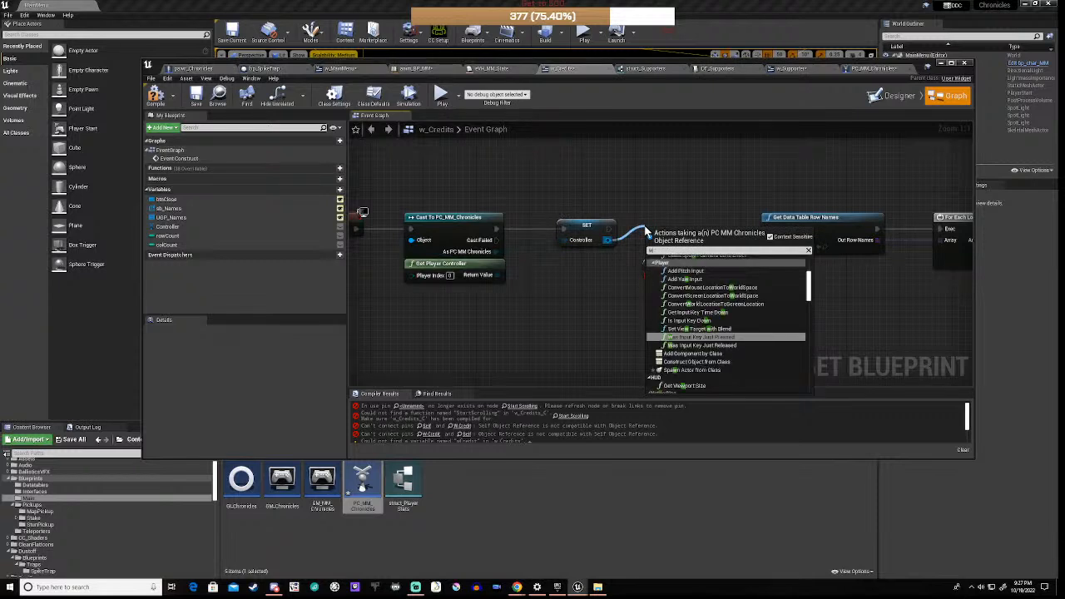
text(_)
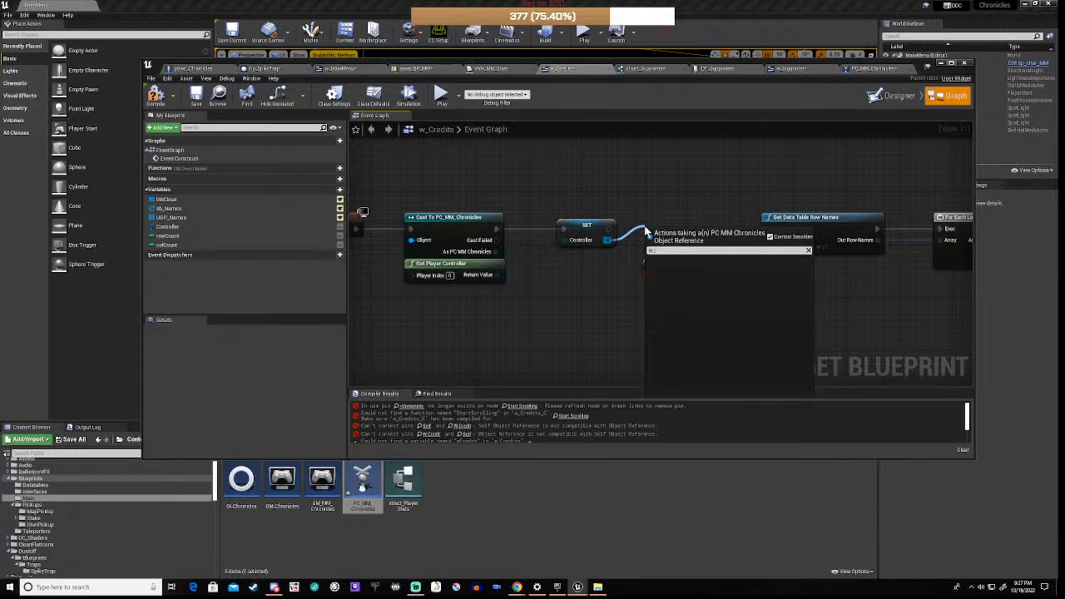
key(BackSpace)
key(BackSpace)
text(credit)
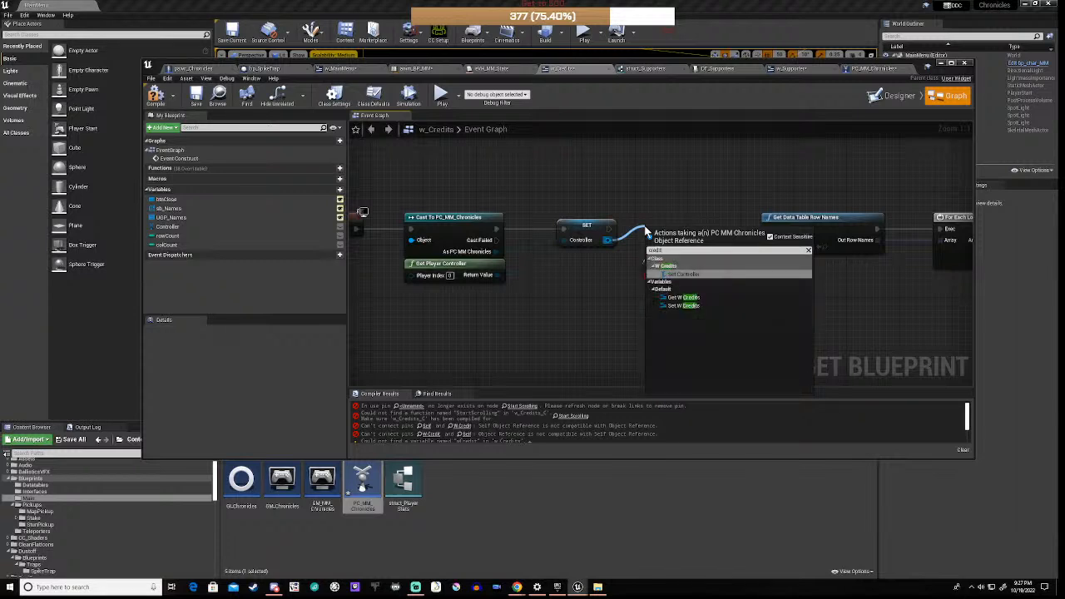
click(683, 306)
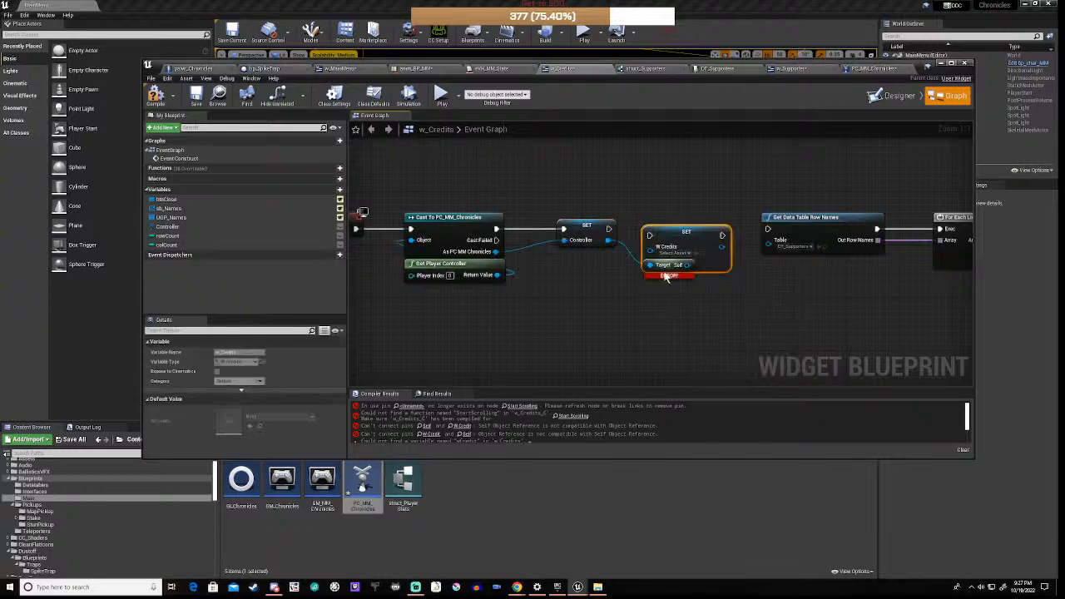
drag(674, 237, 674, 230)
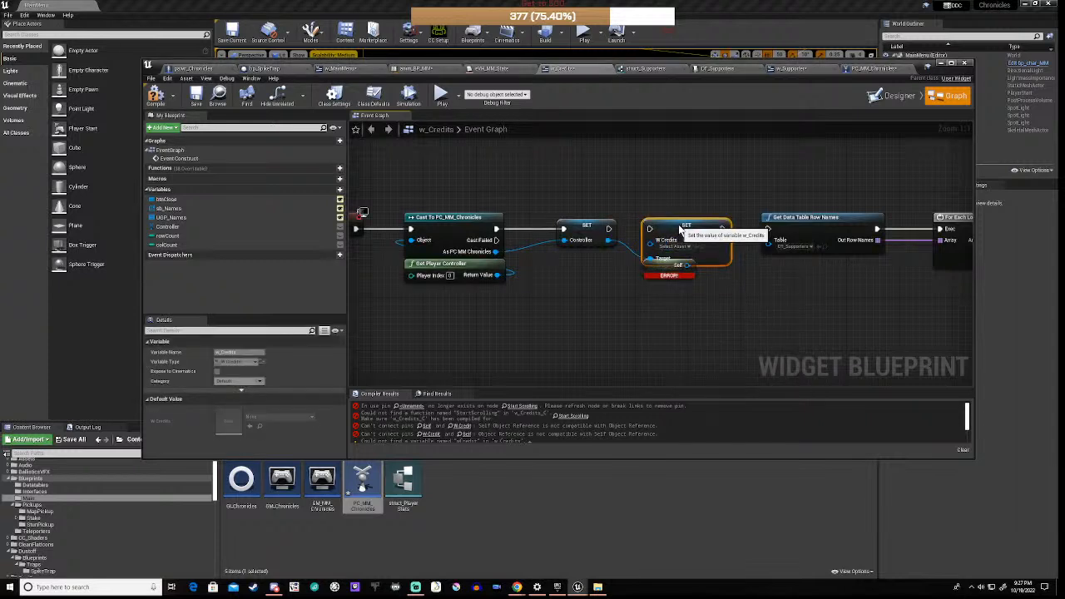
drag(608, 229, 649, 229)
drag(687, 271, 687, 297)
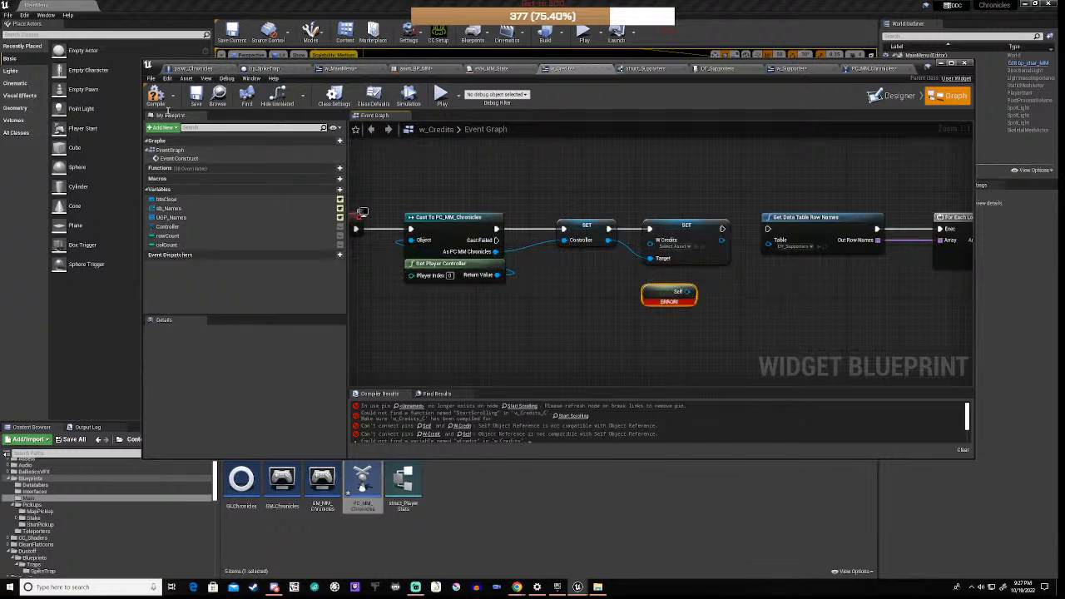
click(153, 95)
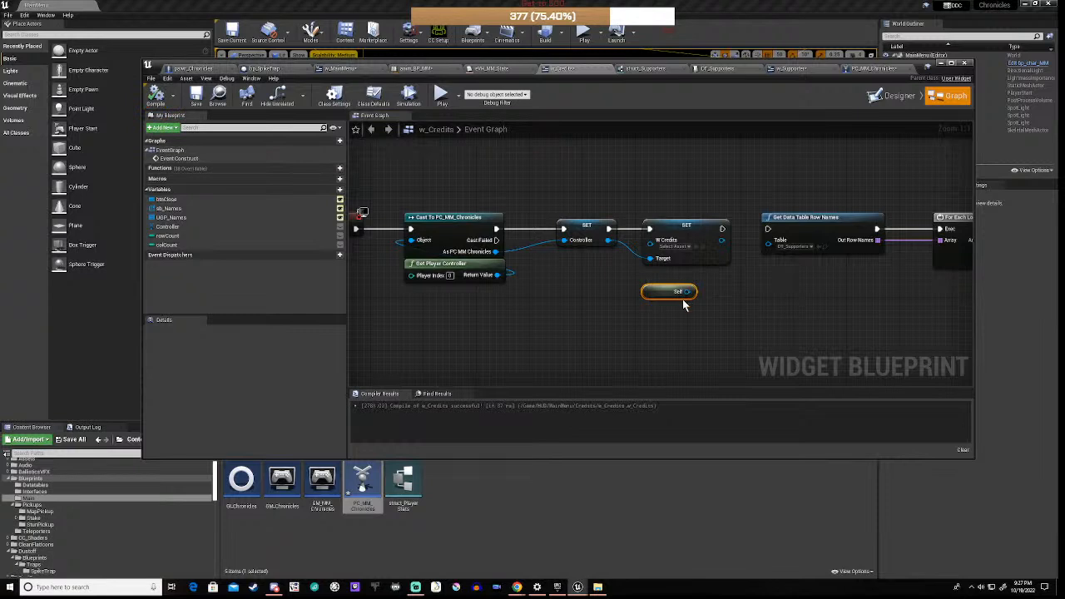
Step: Wire Self into the SET W Credits target and chain its exec into Get Data Table Row Names
drag(688, 292, 650, 251)
drag(651, 297, 653, 273)
drag(697, 229, 773, 236)
Step: Paste the copied StartScrolling, RestartScroll and OnClicked (btnClose) events into empty space below the chain
scroll(730, 280, down, 3)
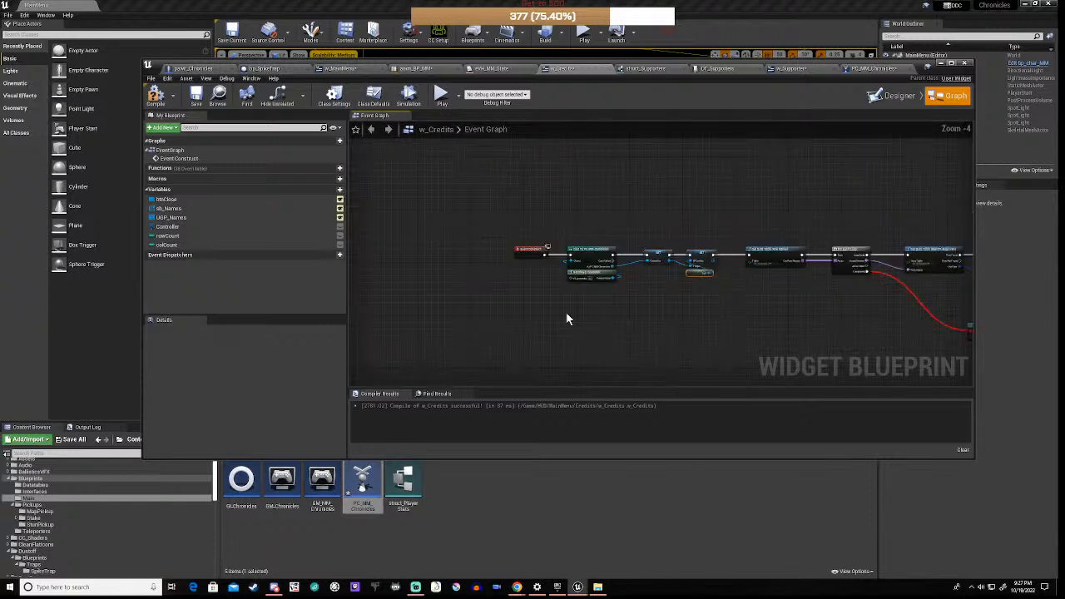
right_drag(566, 314, 445, 250)
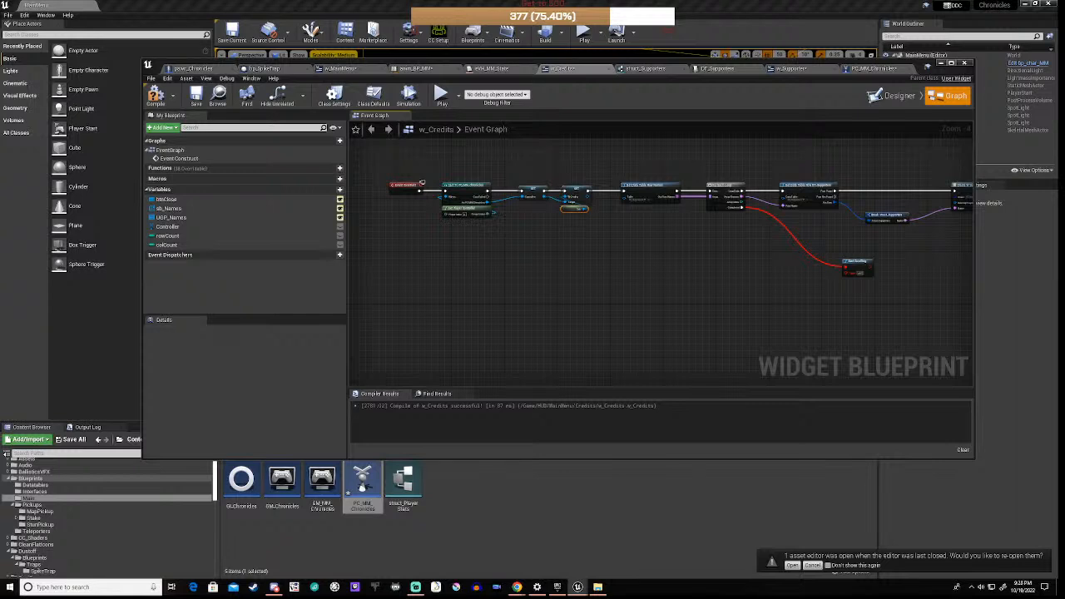
click(584, 295)
scroll(572, 295, down, 4)
right_drag(491, 348, 511, 270)
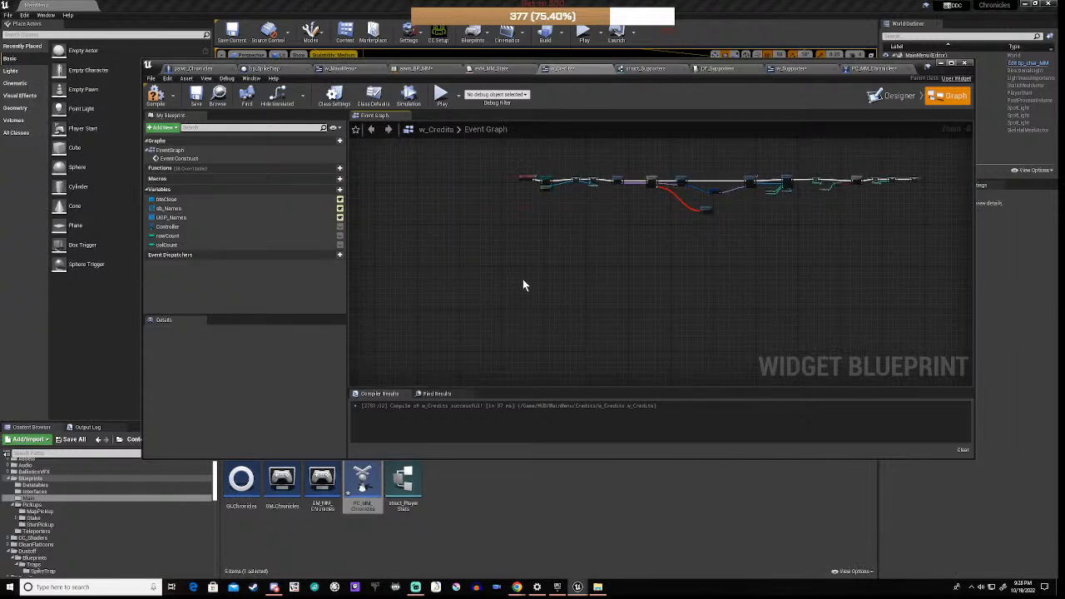
key(ctrl+v)
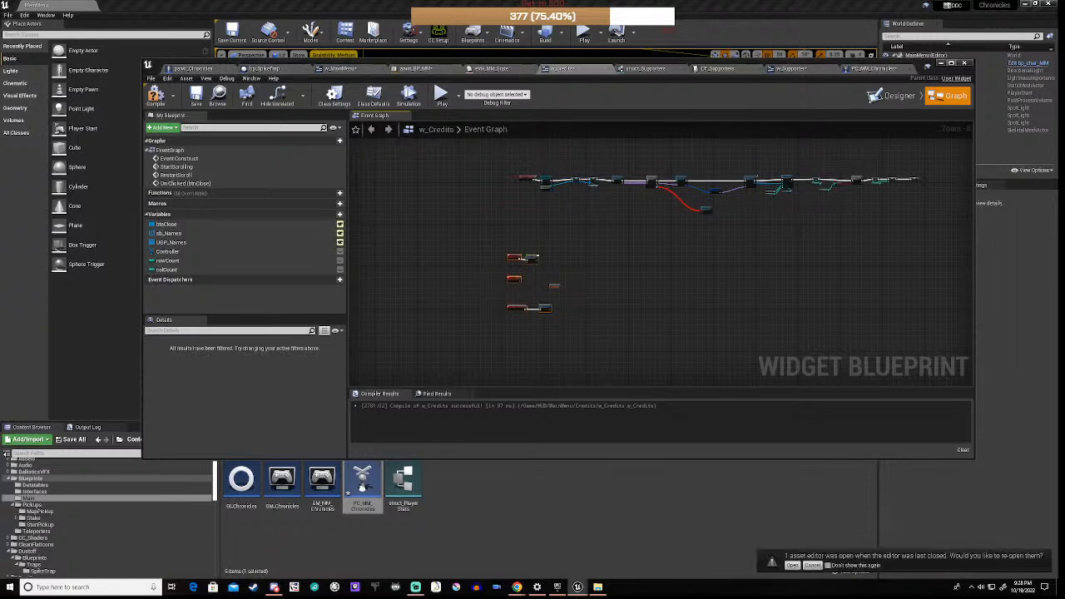
Step: Move the pasted scrolling and OnClicked events beneath the main node chain
right_drag(477, 264, 500, 250)
drag(511, 230, 620, 326)
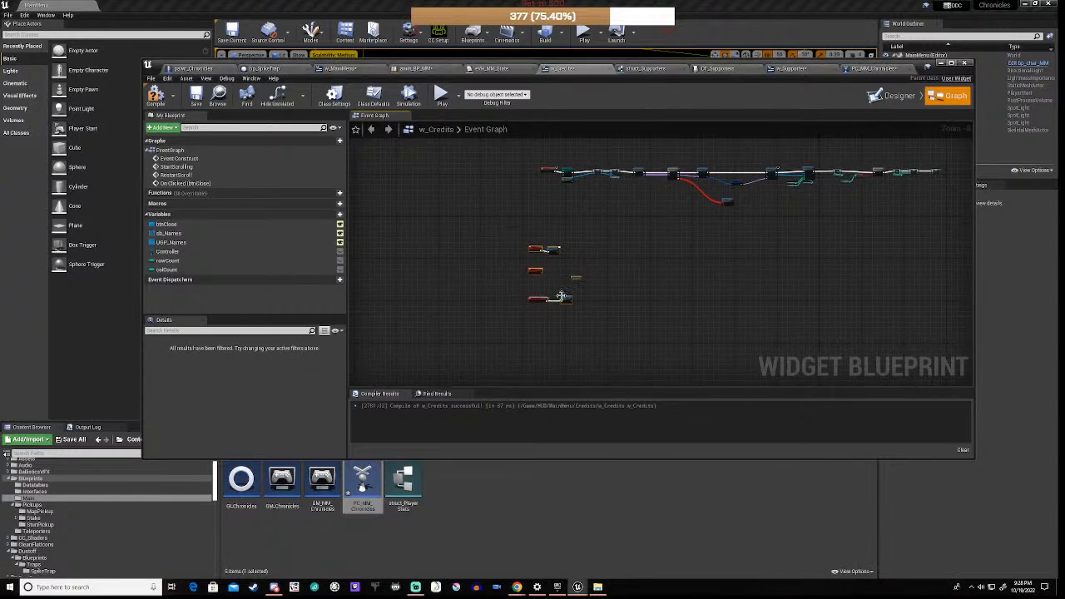
drag(568, 300, 580, 303)
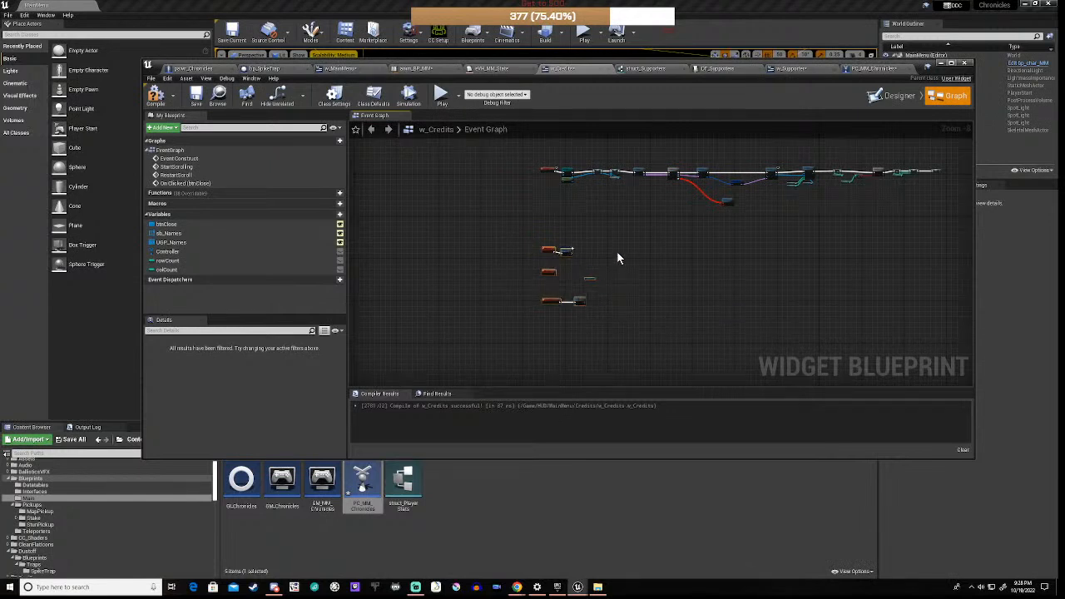
scroll(594, 253, up, 5)
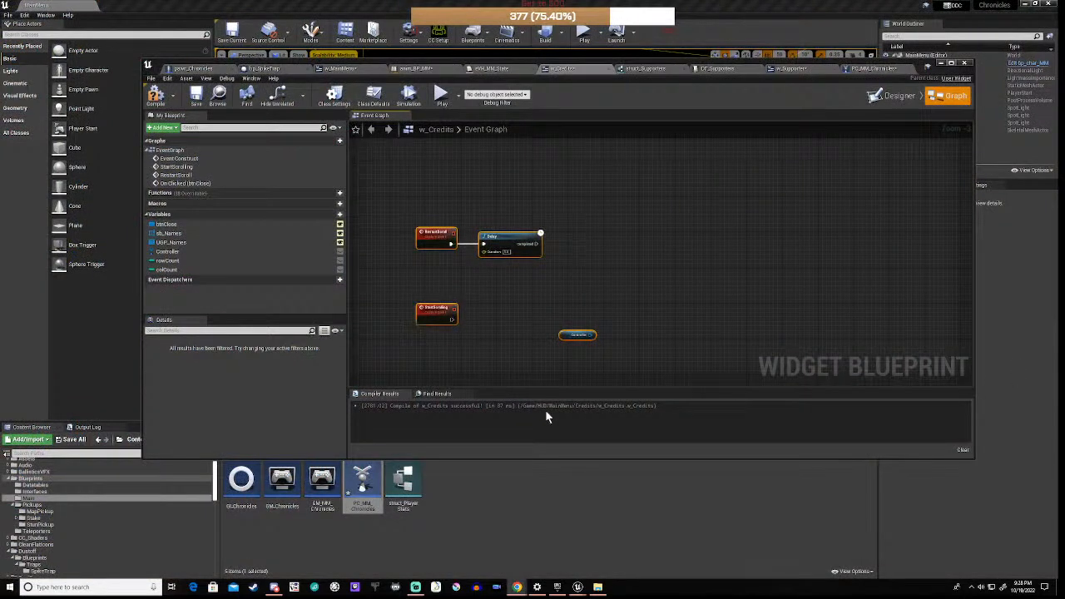
right_drag(500, 332, 630, 283)
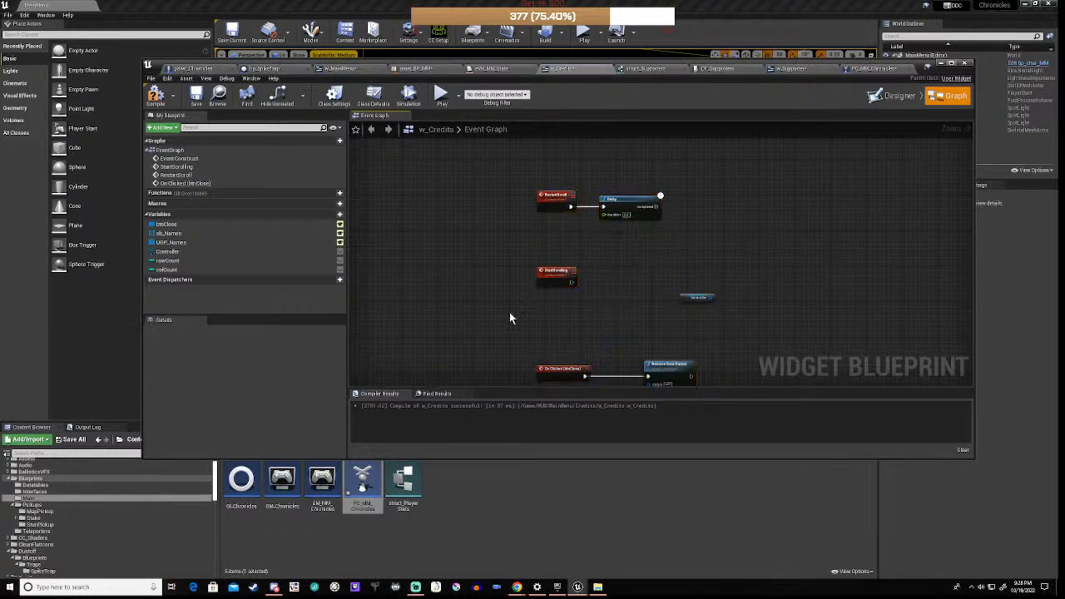
scroll(509, 312, down, 7)
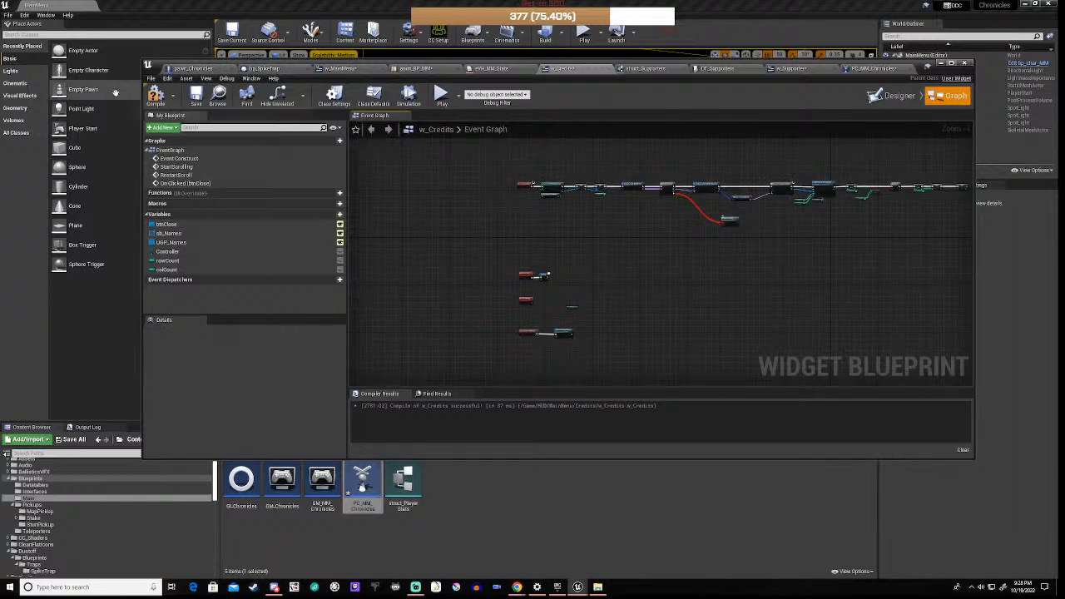
Step: Recompile w_Credits and select the broken Start Scrolling node it flags
click(155, 95)
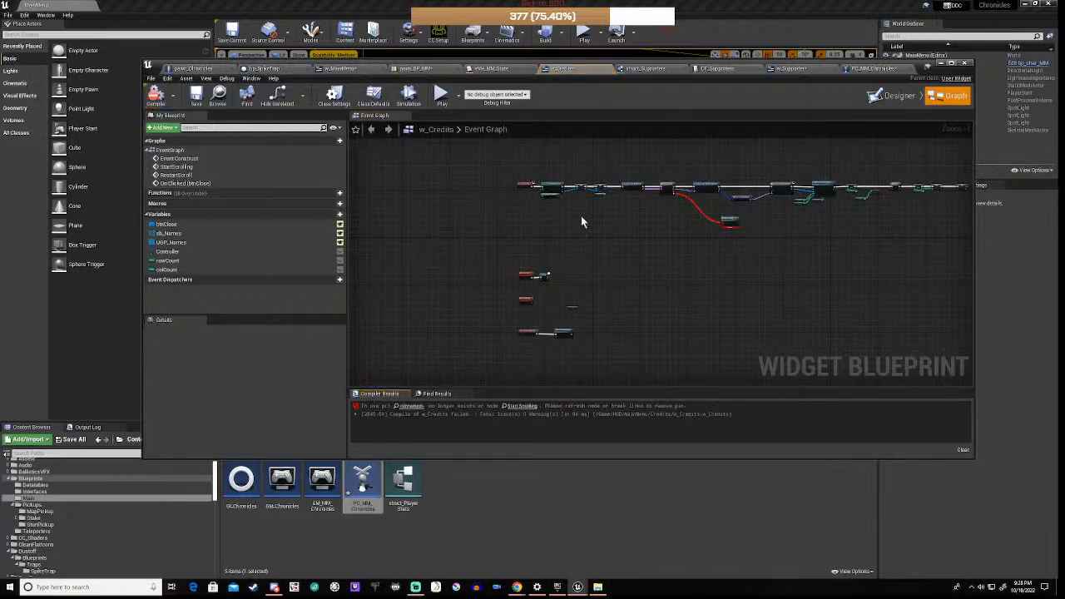
scroll(710, 213, up, 6)
drag(744, 203, 841, 296)
click(842, 301)
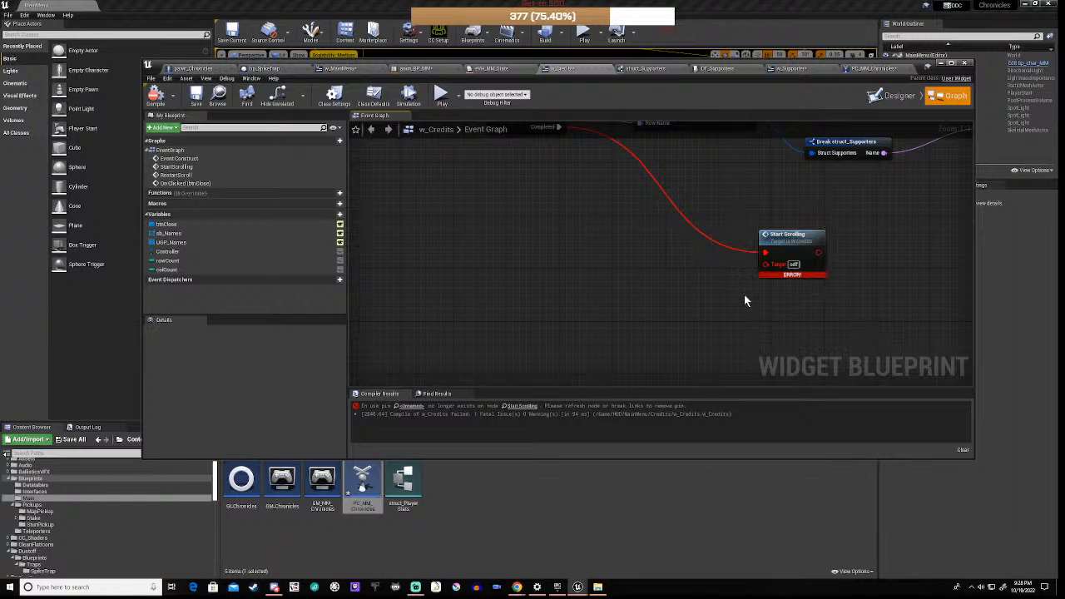
Step: Delete the broken Start Scrolling call and add a fresh Start Scrolling node
right_drag(728, 289, 491, 299)
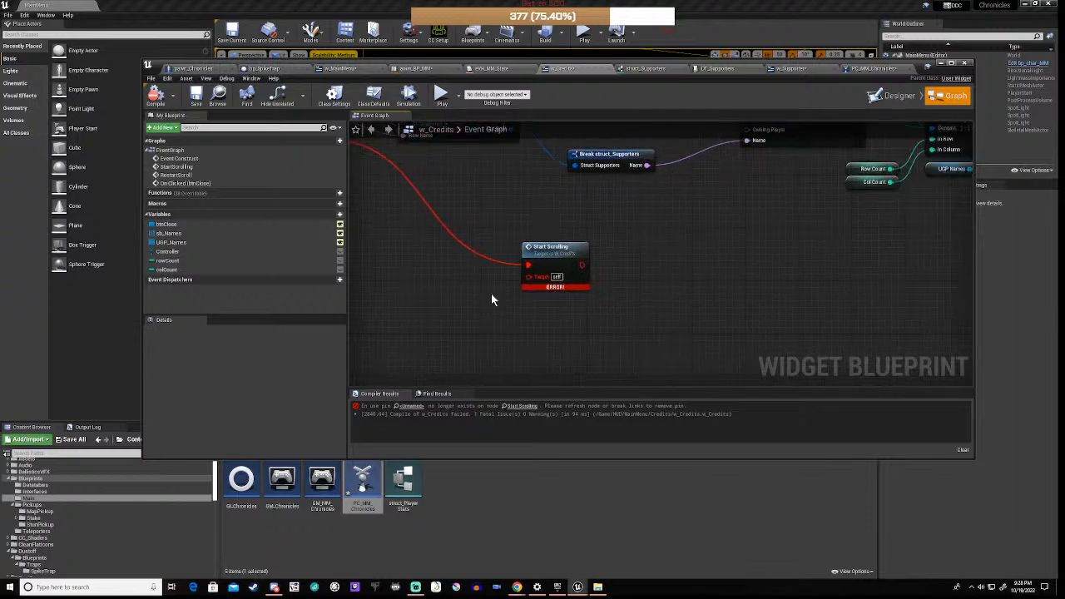
scroll(503, 281, down, 3)
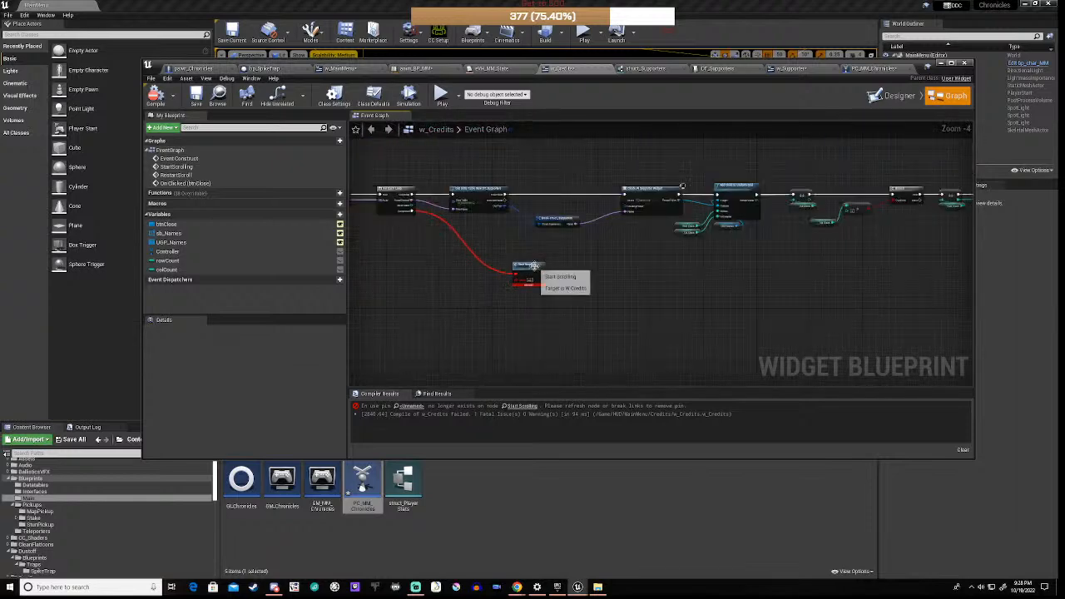
click(533, 266)
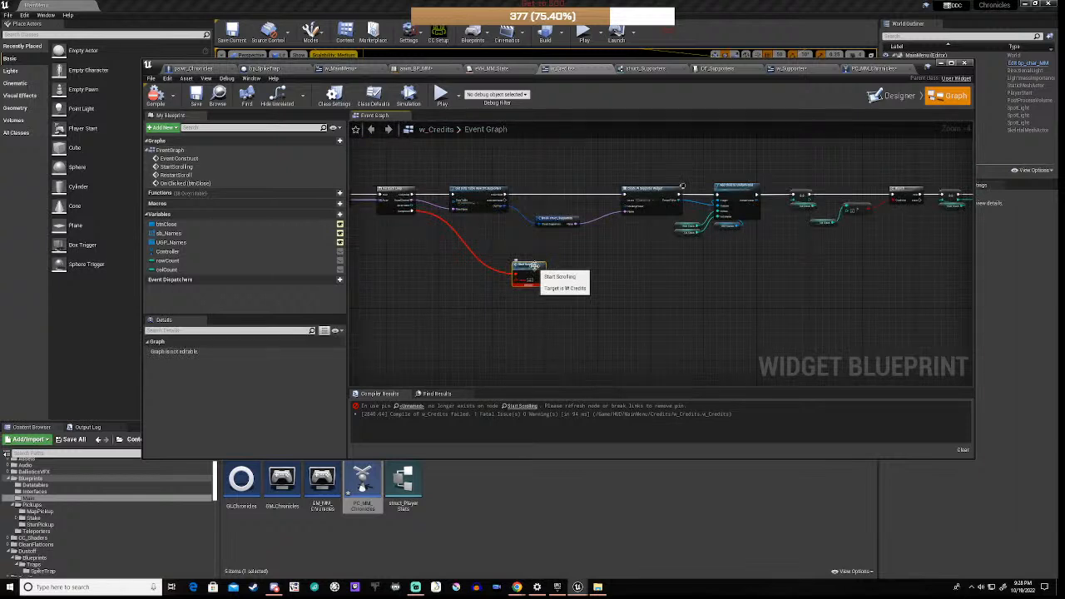
key(Delete)
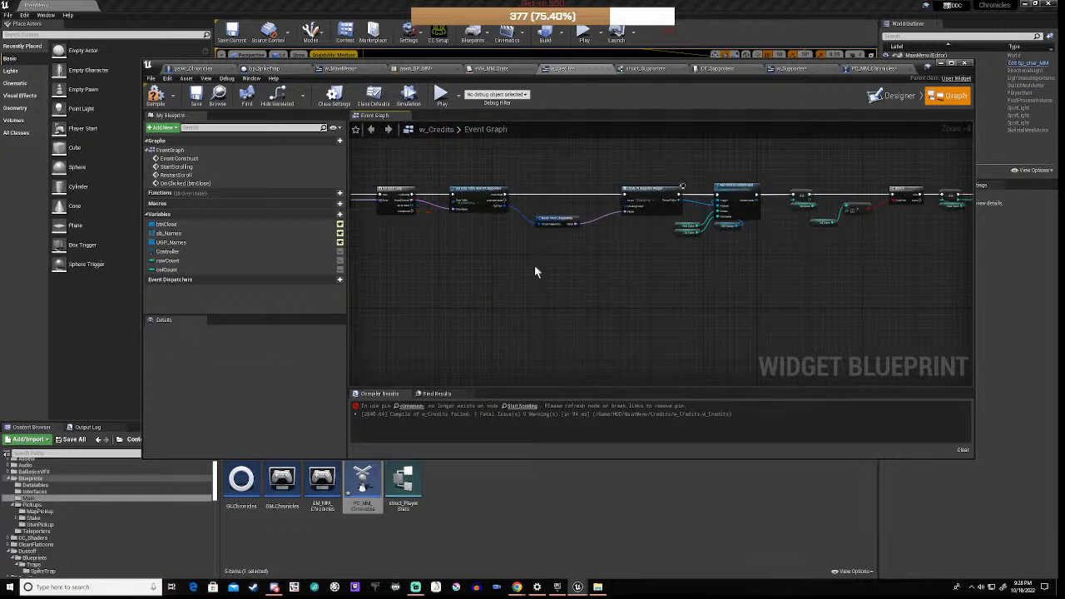
right_click(490, 281)
text(sta)
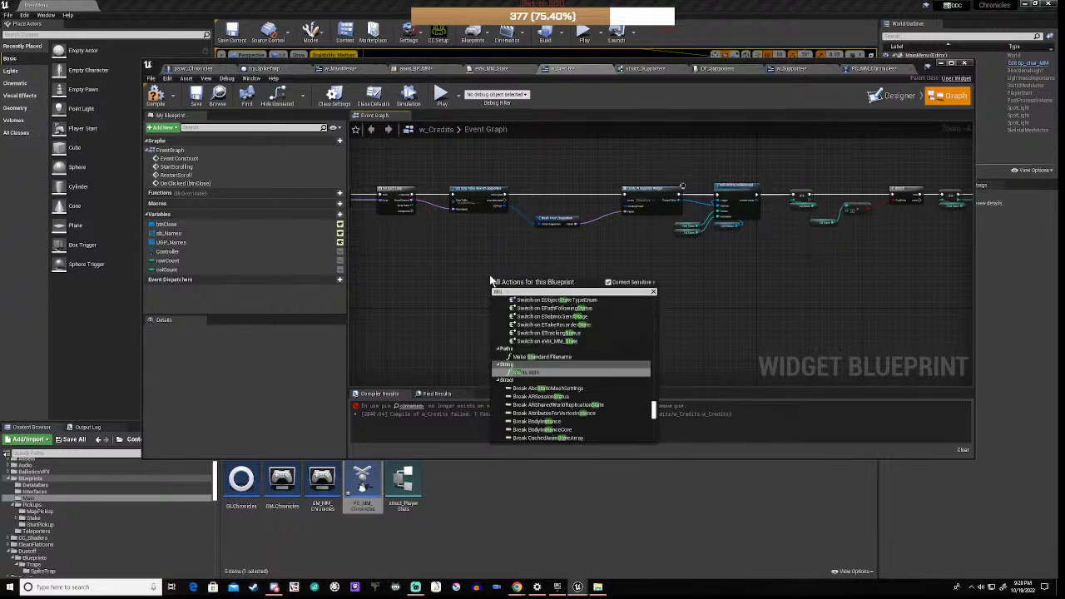
text(rt sc)
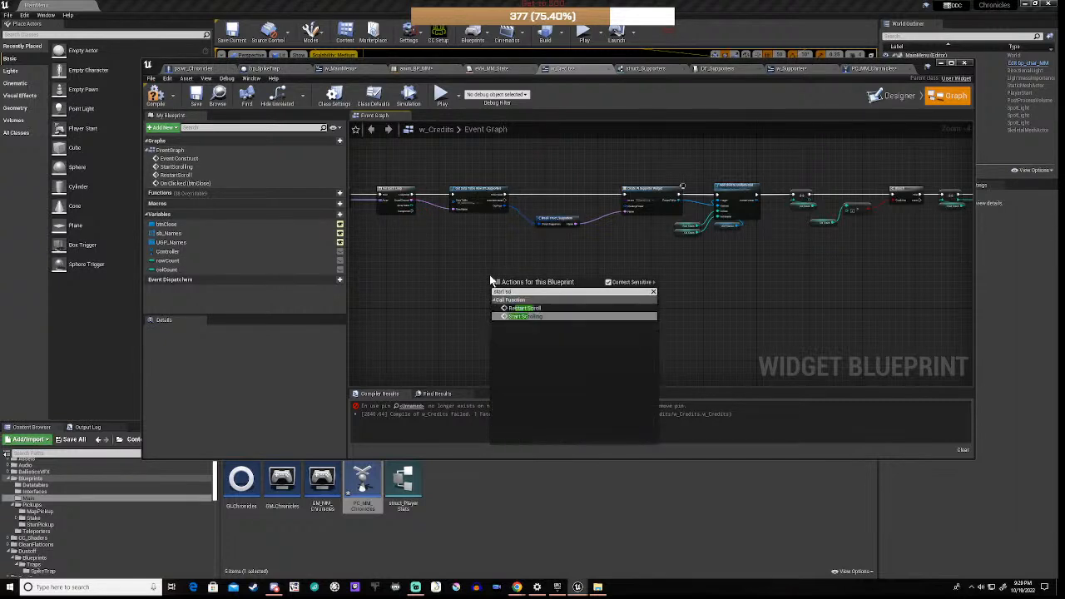
click(526, 317)
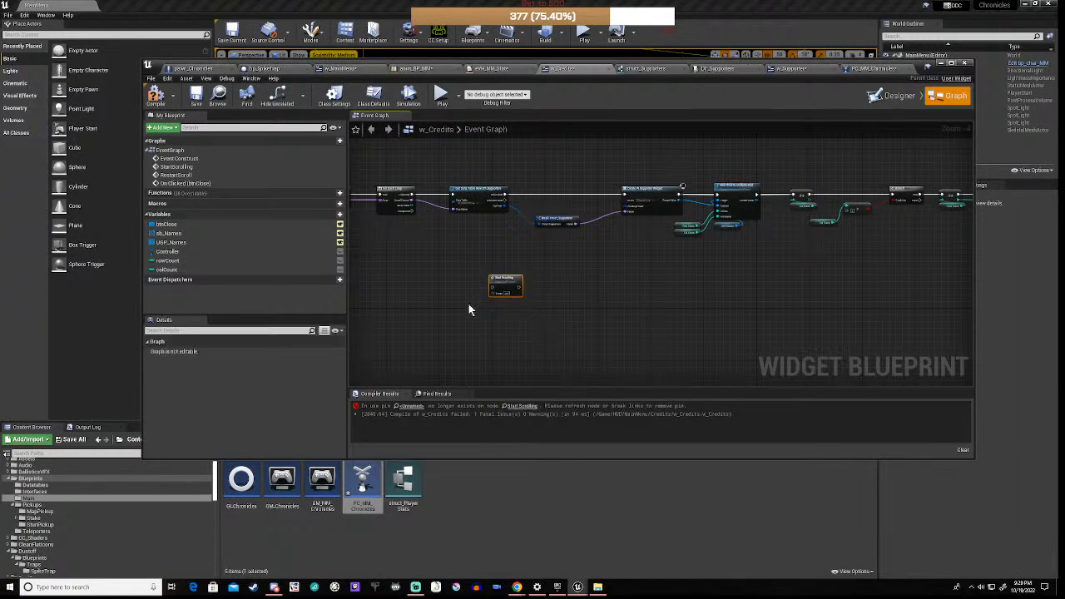
Step: Connect the ForEachLoop's Completed output to the new Start Scrolling node
right_drag(426, 289, 562, 303)
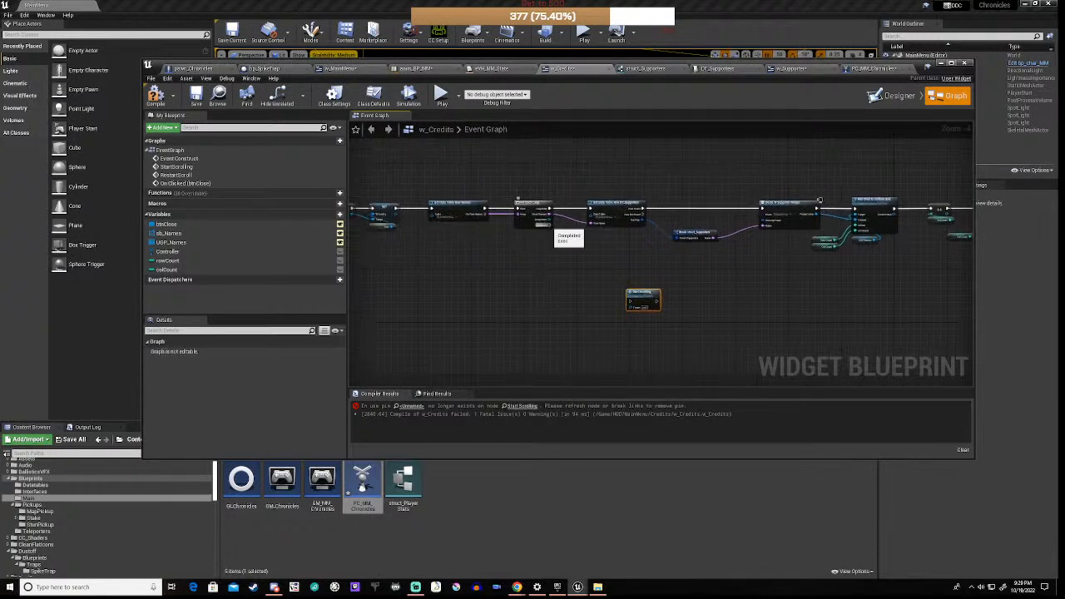
drag(553, 225, 632, 305)
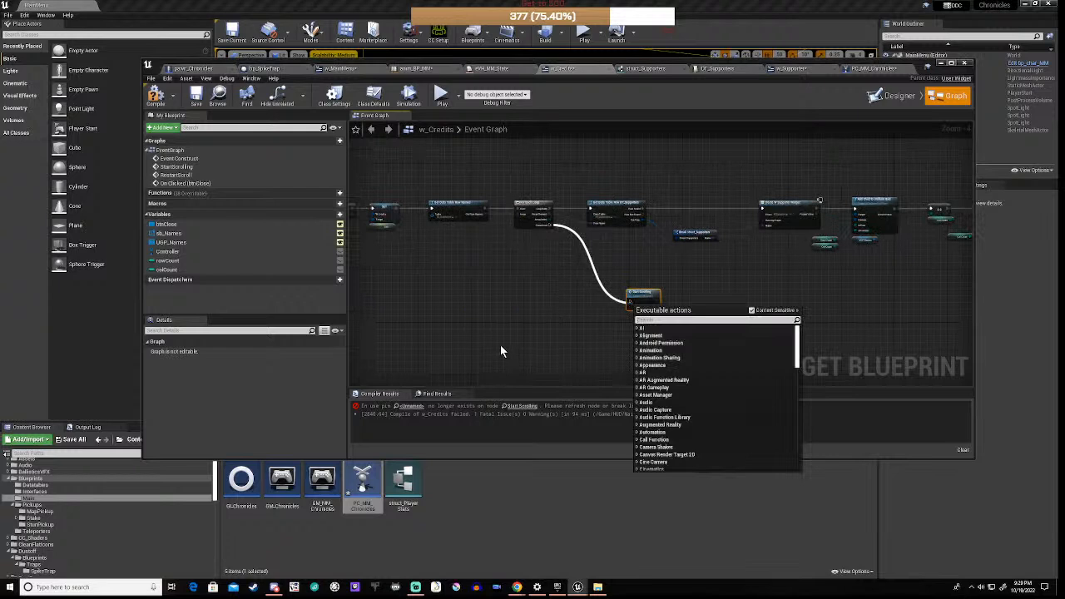
click(547, 272)
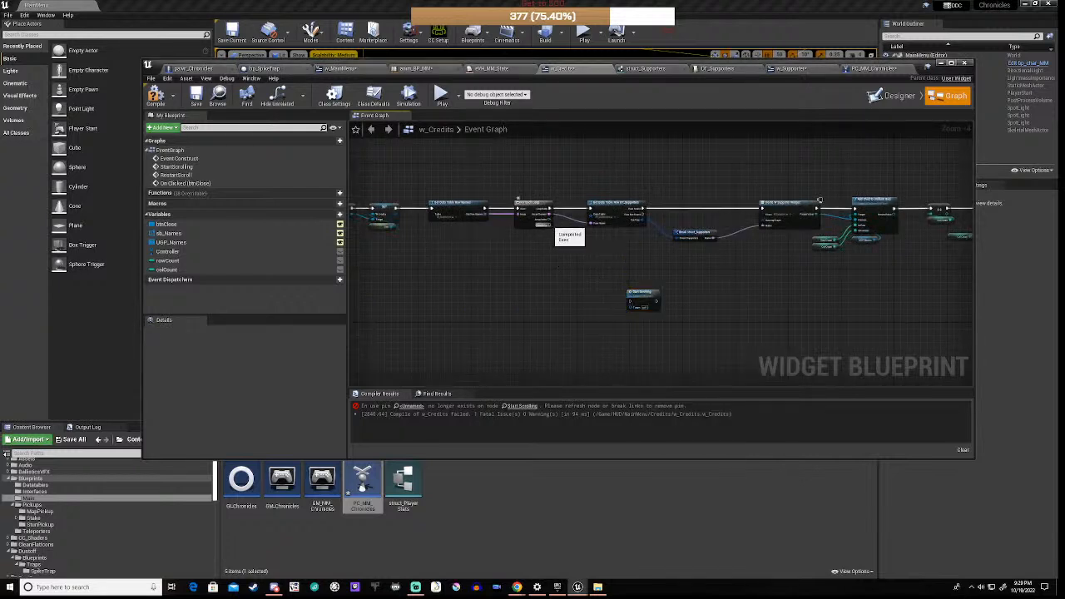
drag(552, 225, 632, 304)
right_drag(532, 338, 834, 129)
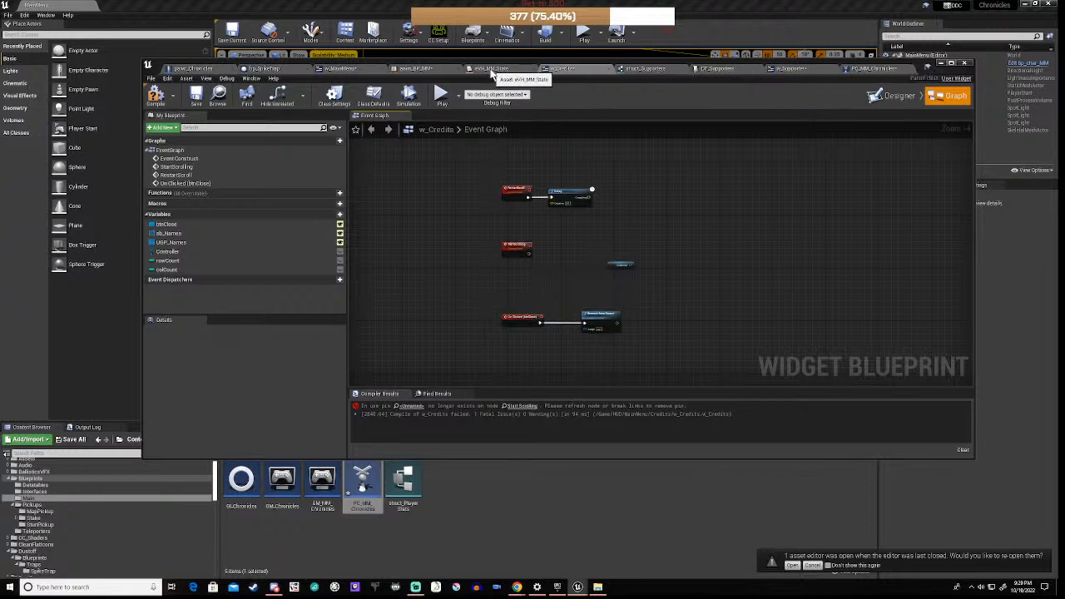
Step: Switch to the PC_MM_Chronicles tab and view its Event Graph
click(874, 68)
scroll(536, 230, down, 6)
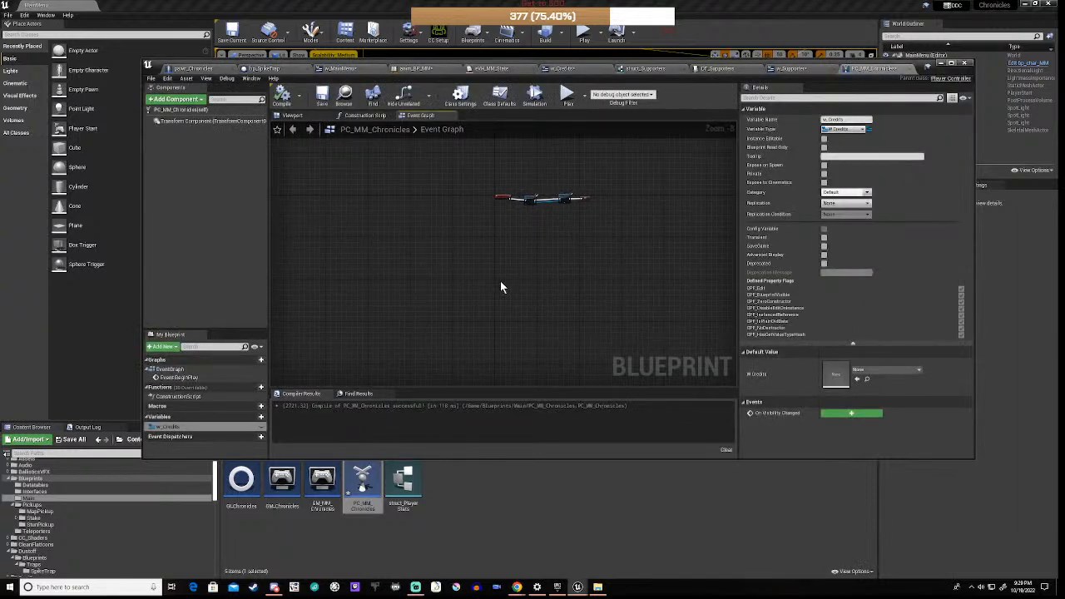
Step: Paste the Delay, FlipFlop, Timeline_0 and scroll-offset chain into PC_MM_Chronicles and inspect it
key(ctrl+v)
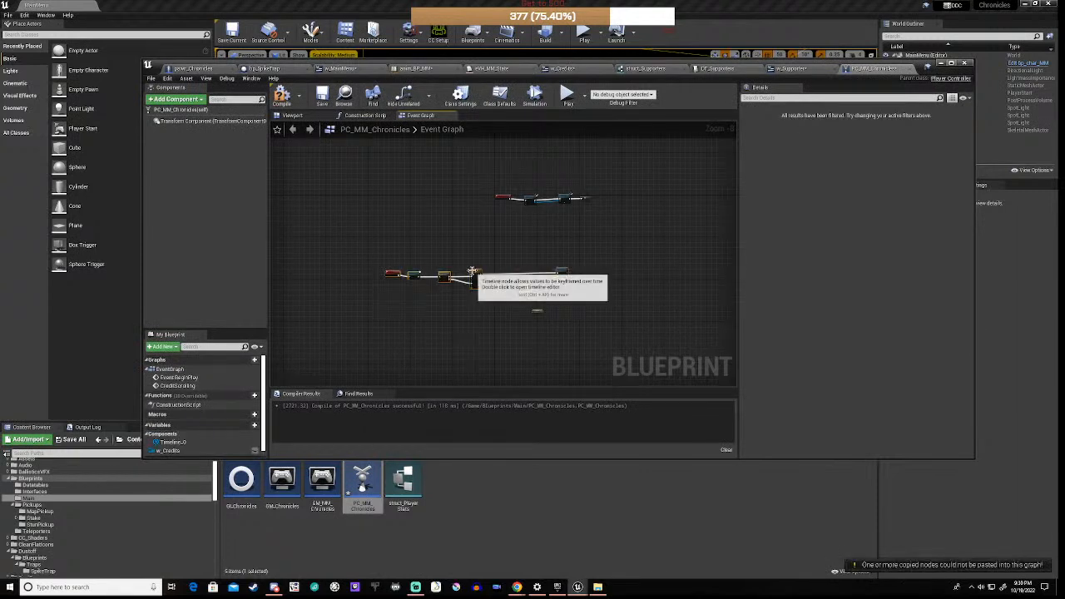
drag(471, 272, 584, 274)
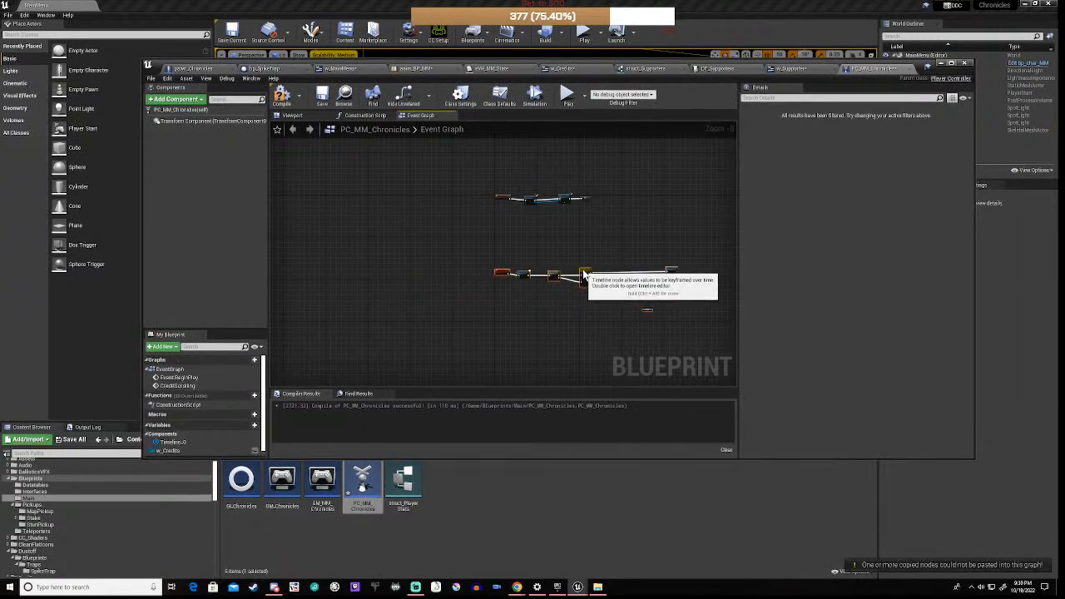
scroll(525, 281, up, 8)
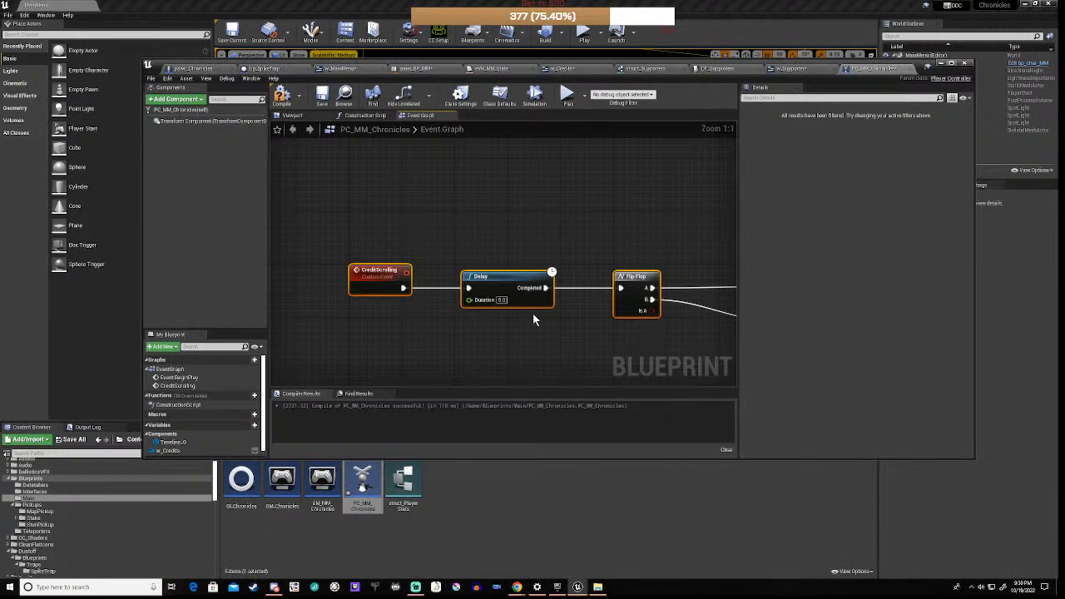
right_drag(678, 334, 638, 334)
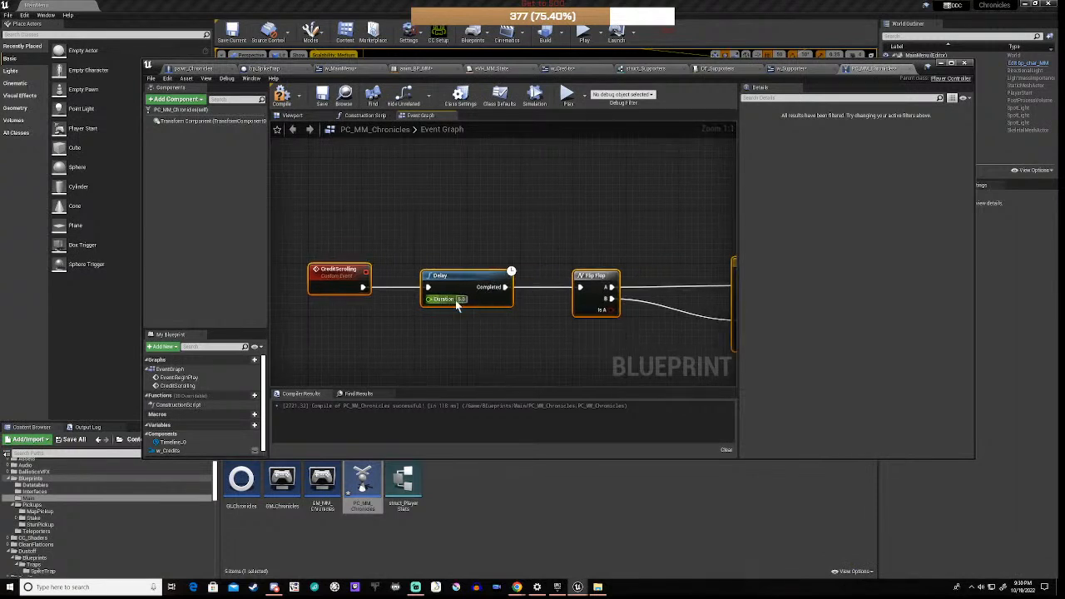
right_drag(691, 325, 422, 287)
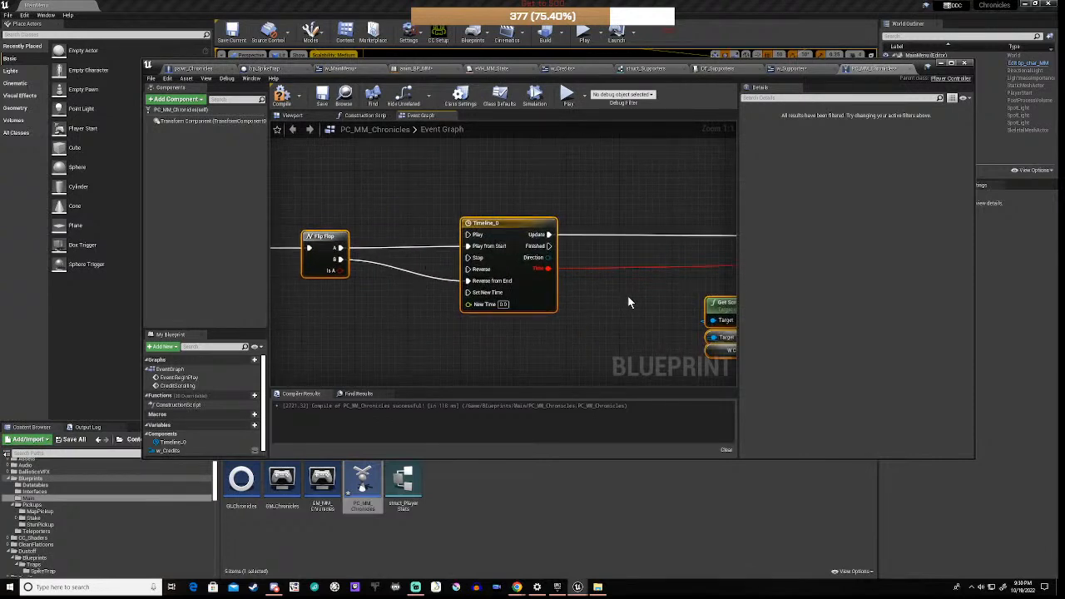
right_drag(627, 295, 331, 285)
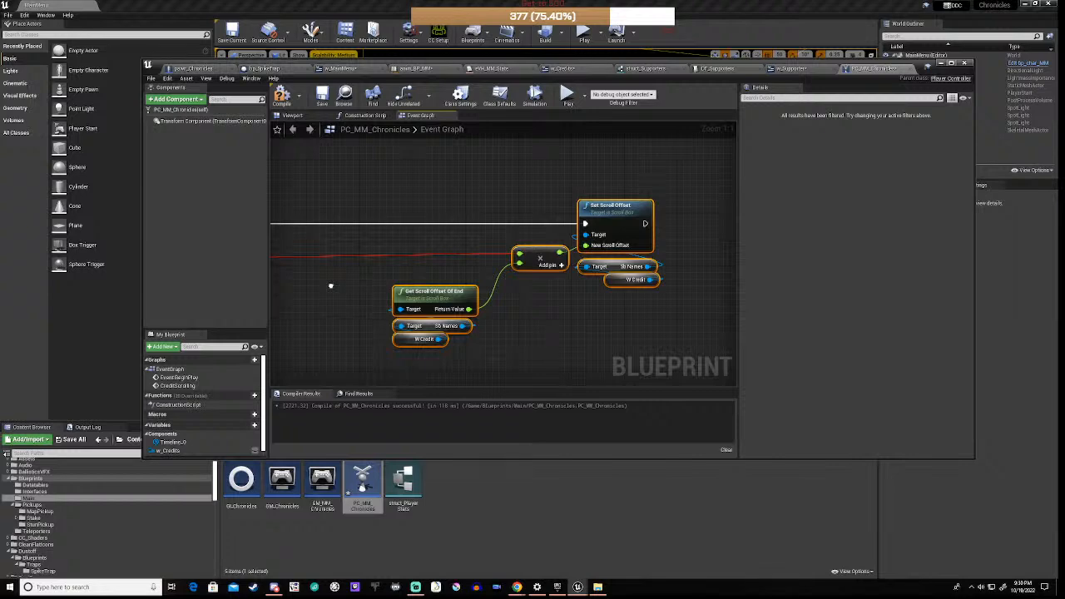
right_drag(331, 285, 472, 258)
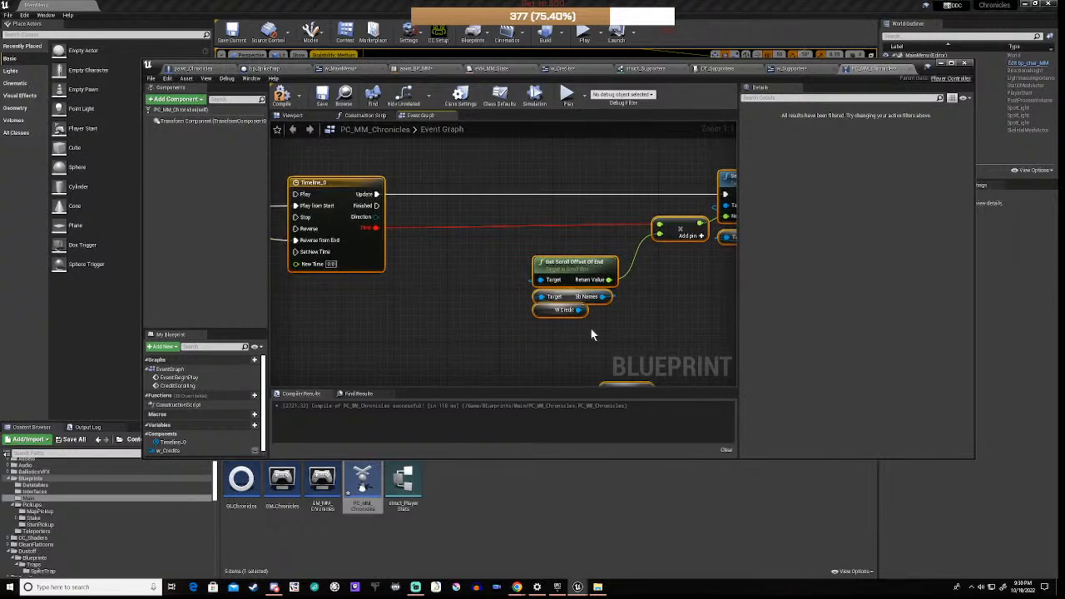
right_drag(592, 335, 538, 285)
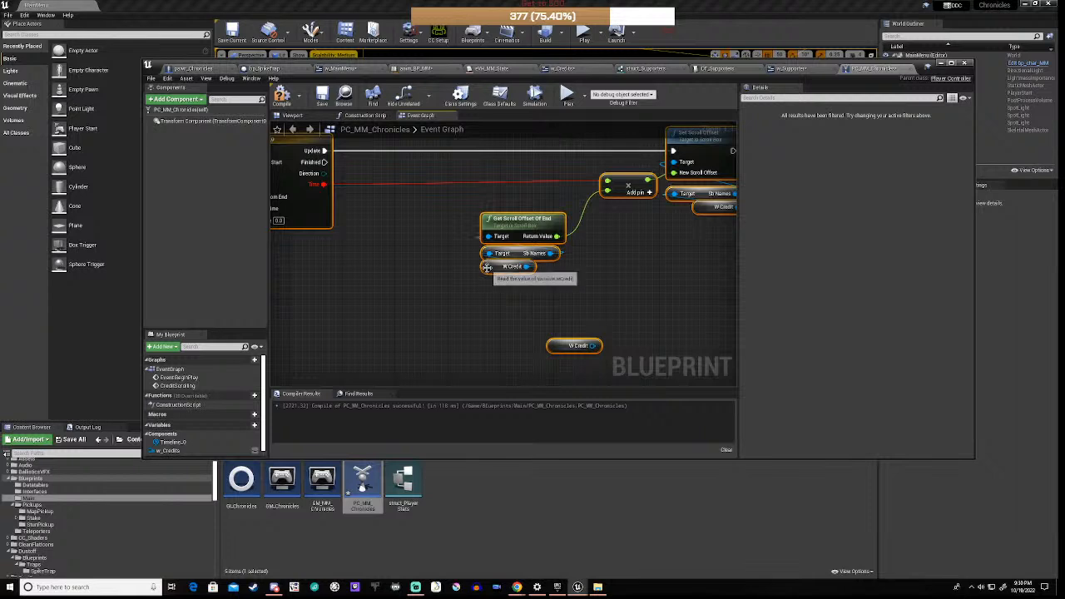
Step: Drag the w_Credits variable onto the scroll-offset Target pin, then bring Delay and FlipFlop into view
click(509, 267)
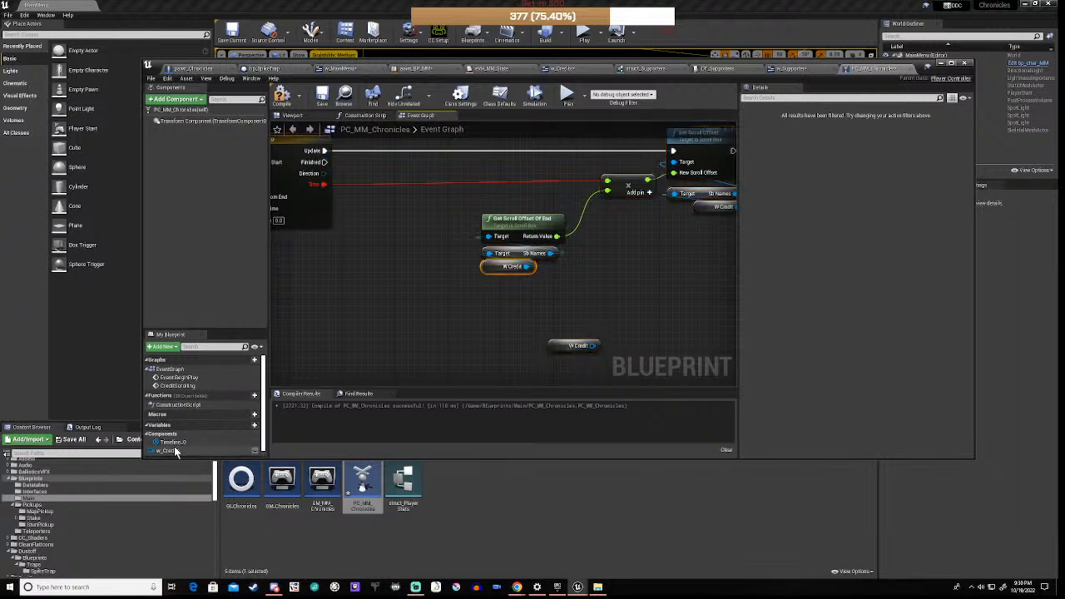
drag(169, 452, 491, 260)
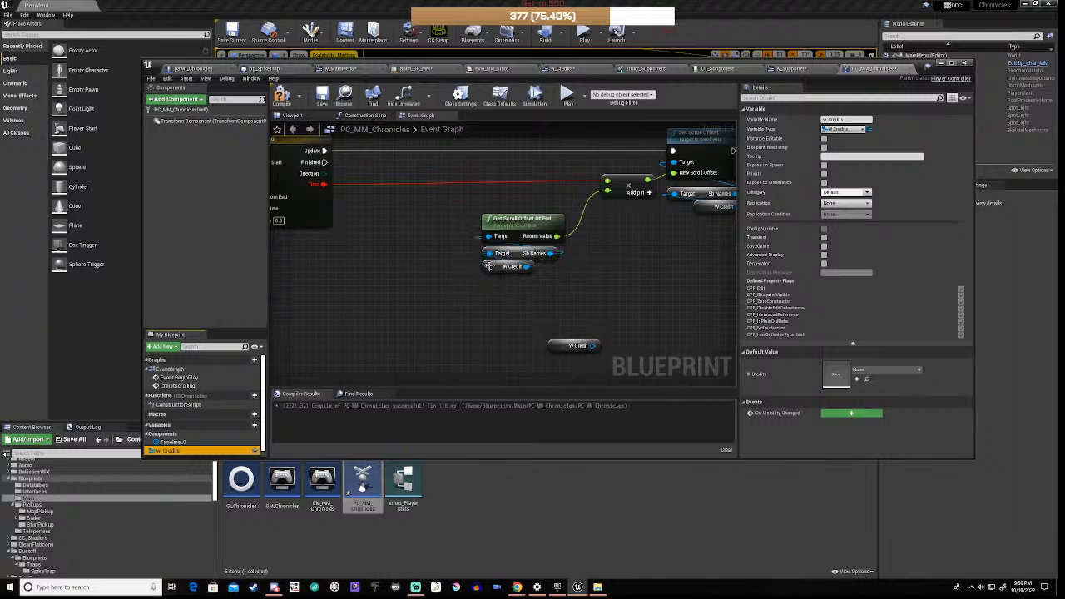
click(555, 289)
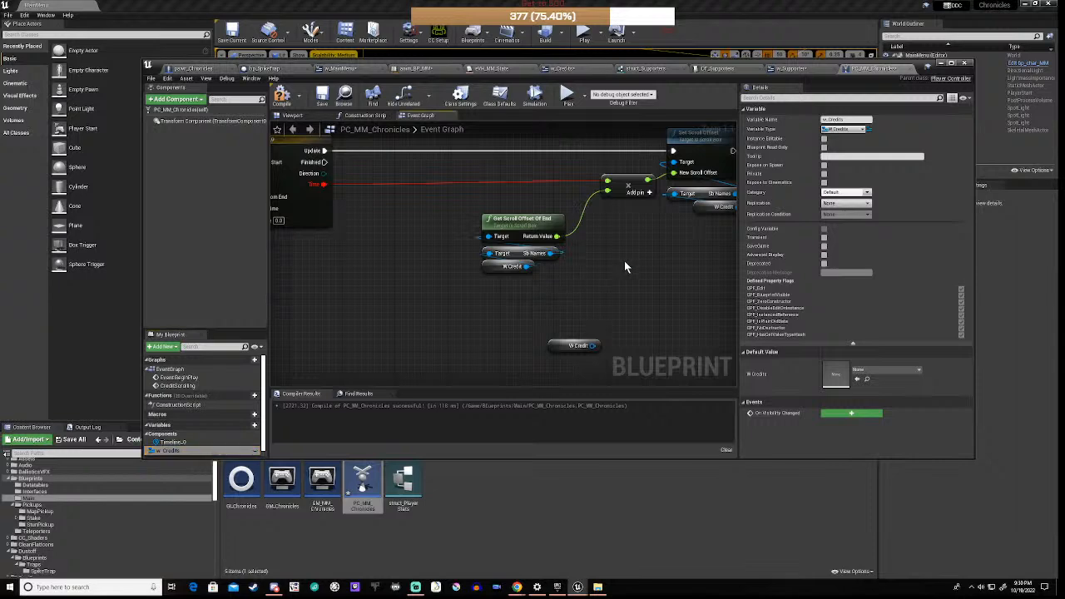
right_drag(626, 267, 530, 285)
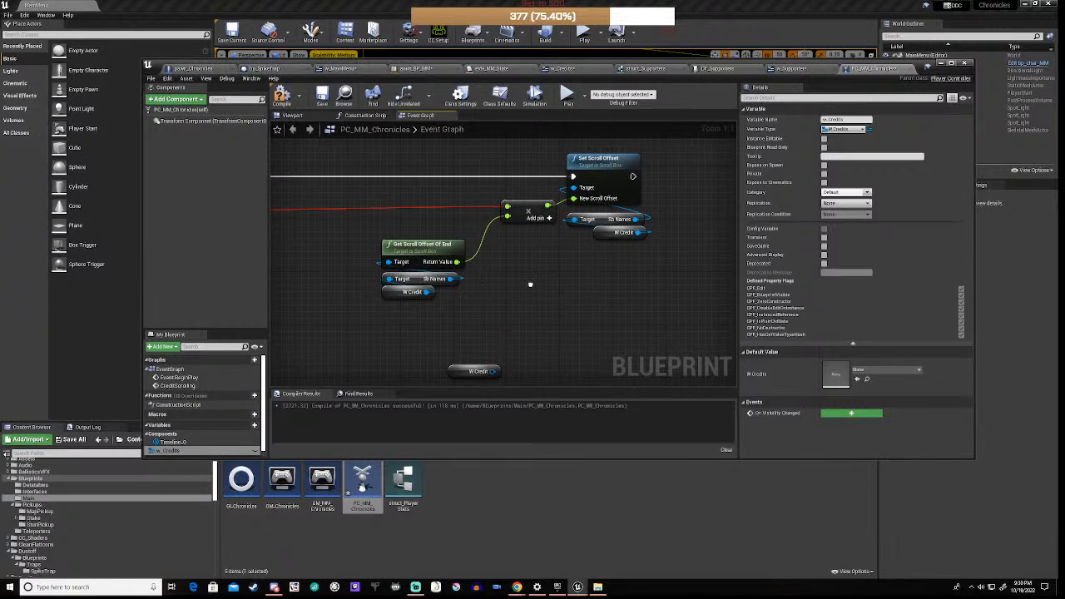
right_drag(530, 285, 583, 272)
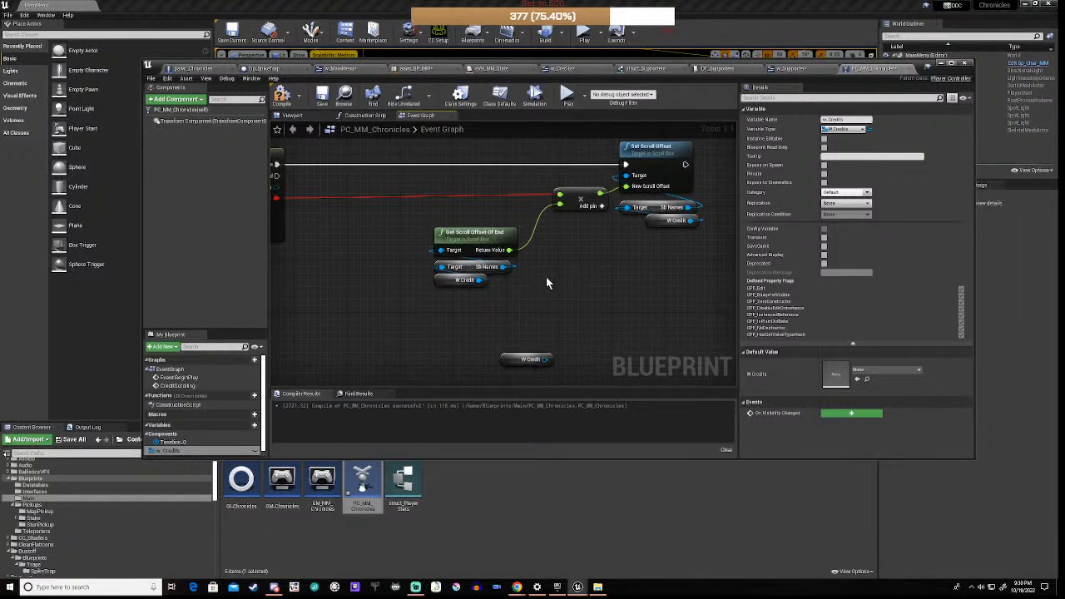
scroll(546, 277, down, 3)
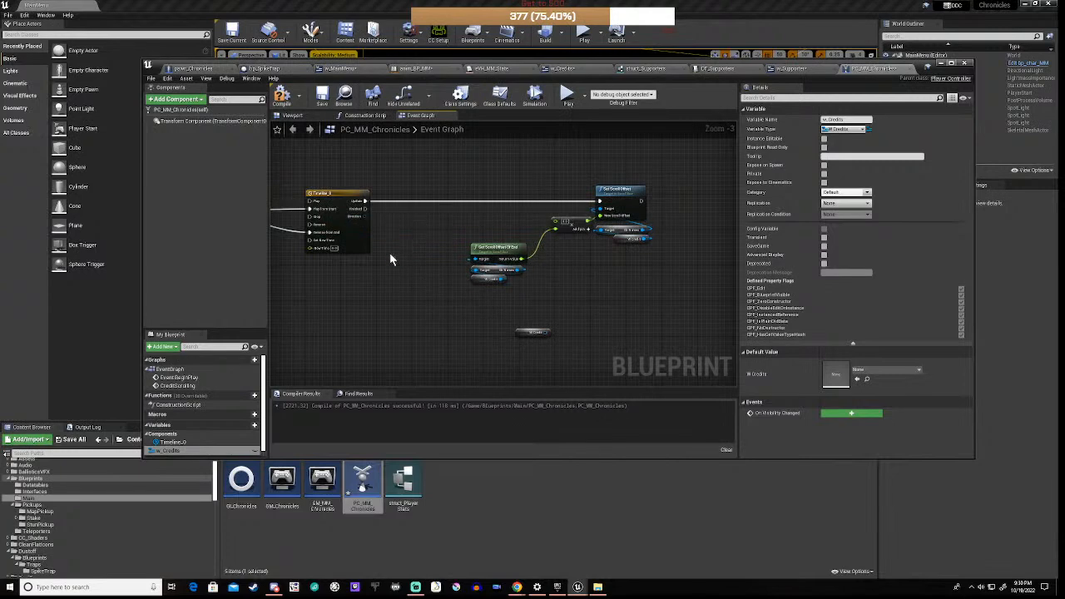
right_drag(389, 256, 593, 265)
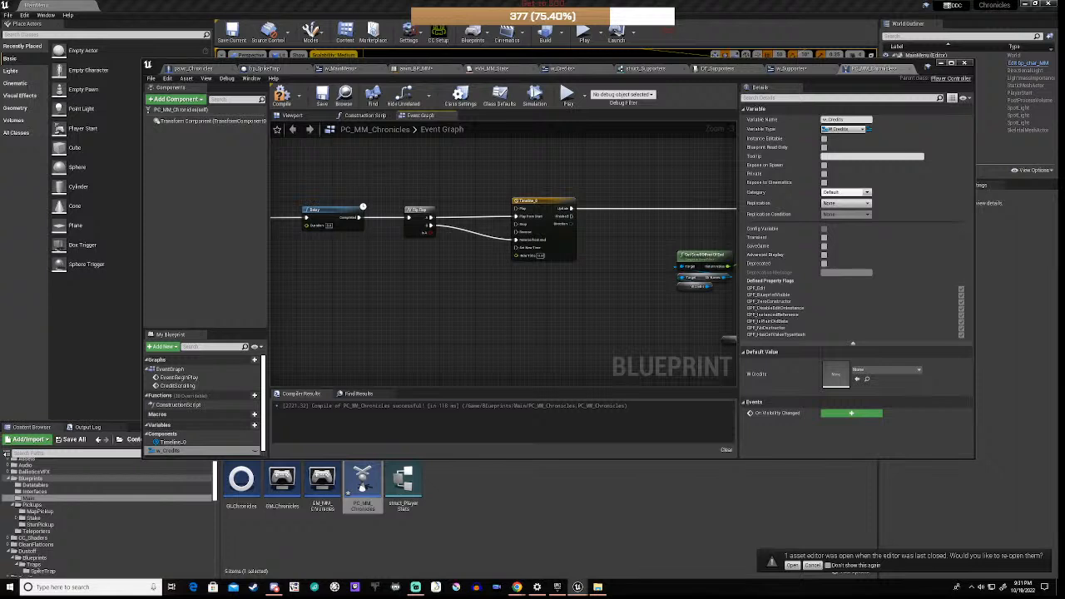
Step: In Timeline_0, add a float track with a first key at time 0
double_click(541, 201)
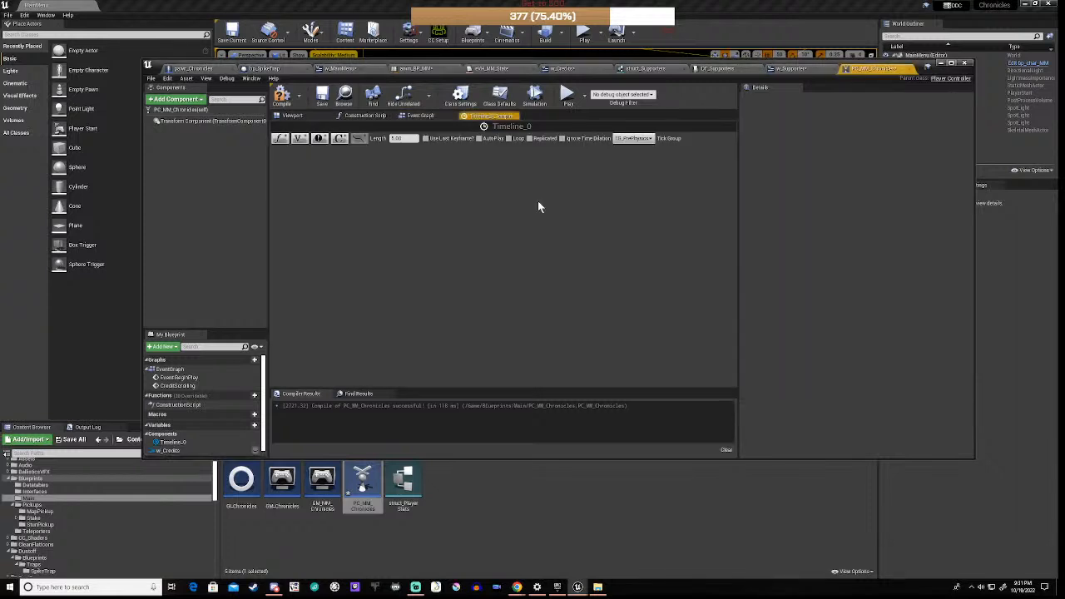
click(280, 138)
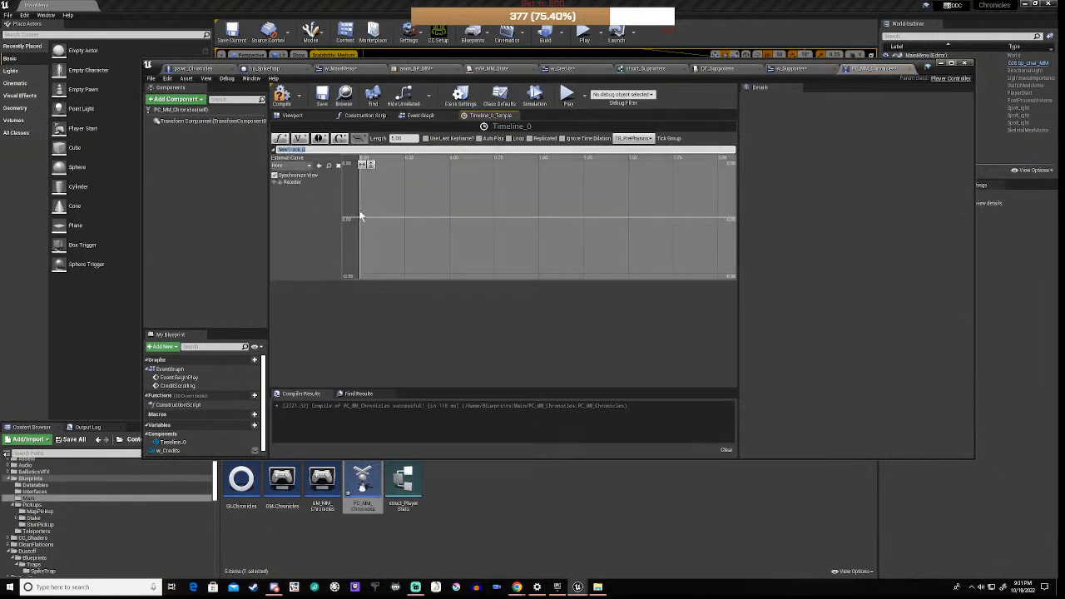
right_click(363, 220)
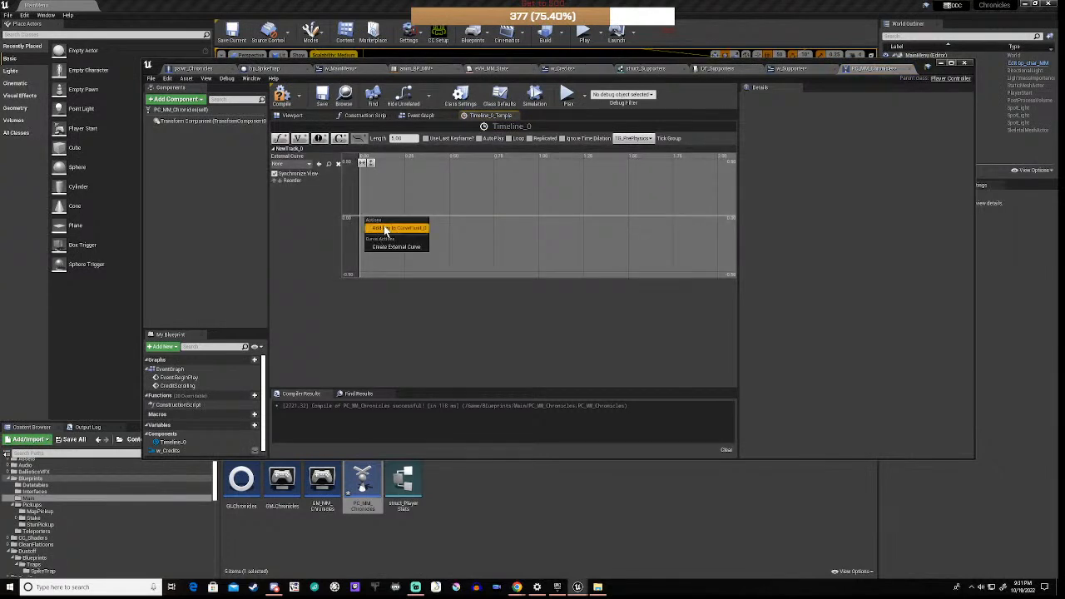
click(391, 227)
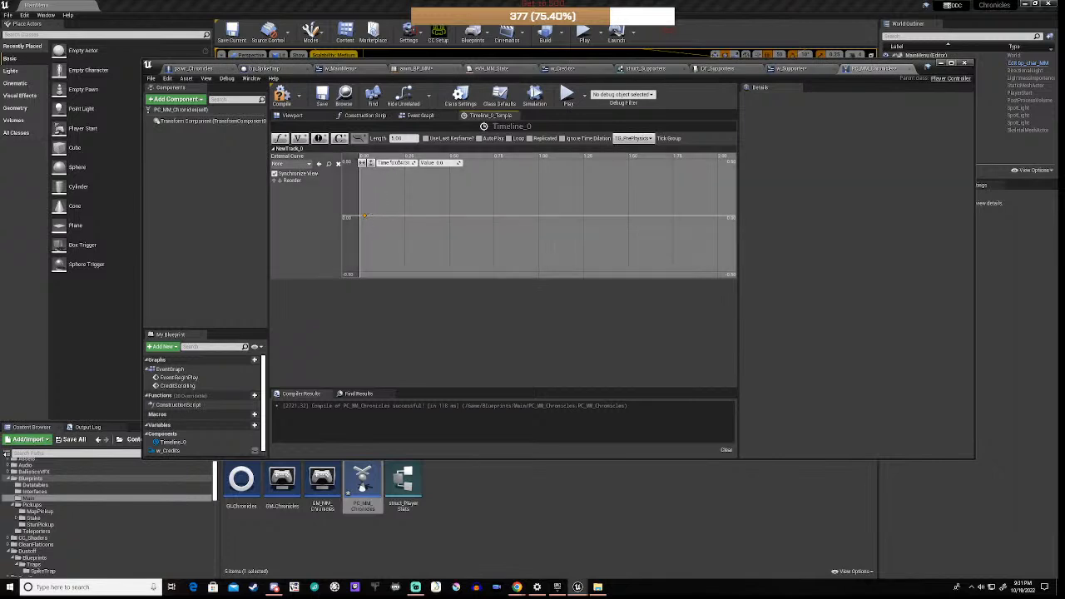
click(404, 163)
text(0)
click(427, 199)
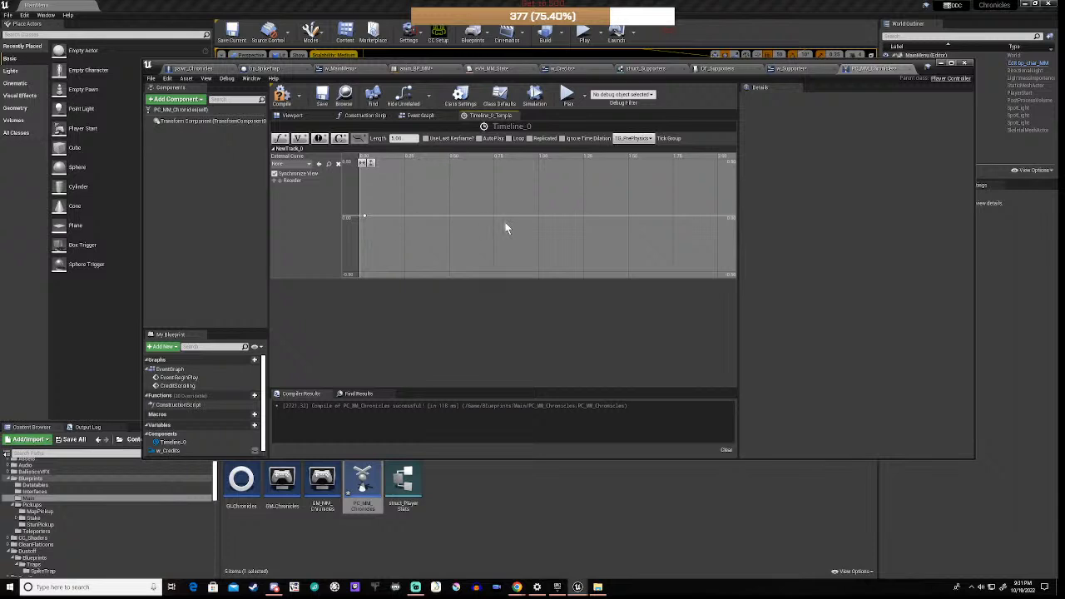
click(364, 217)
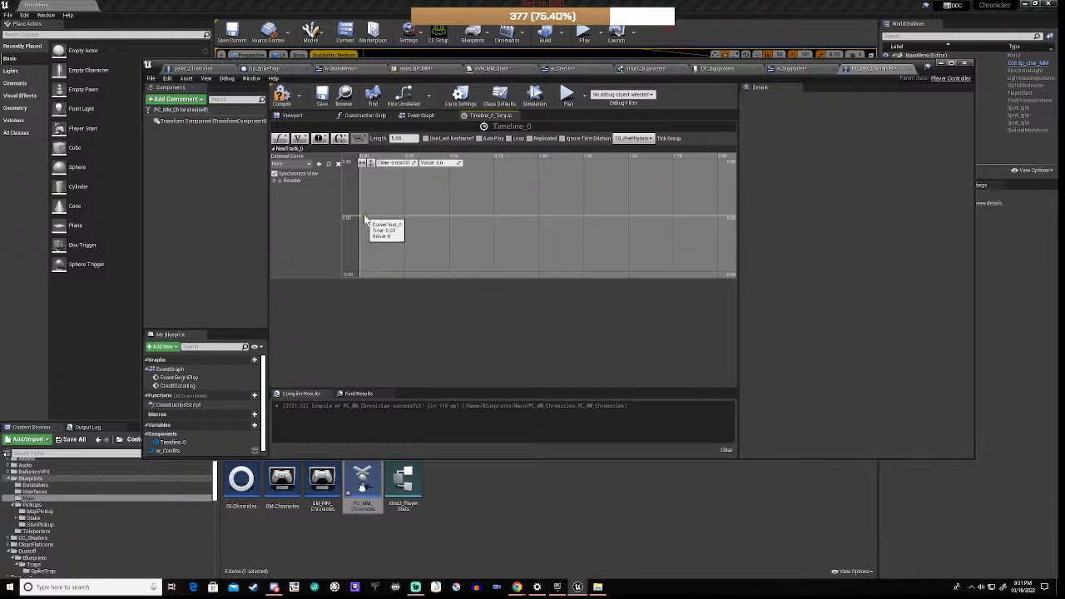
click(395, 163)
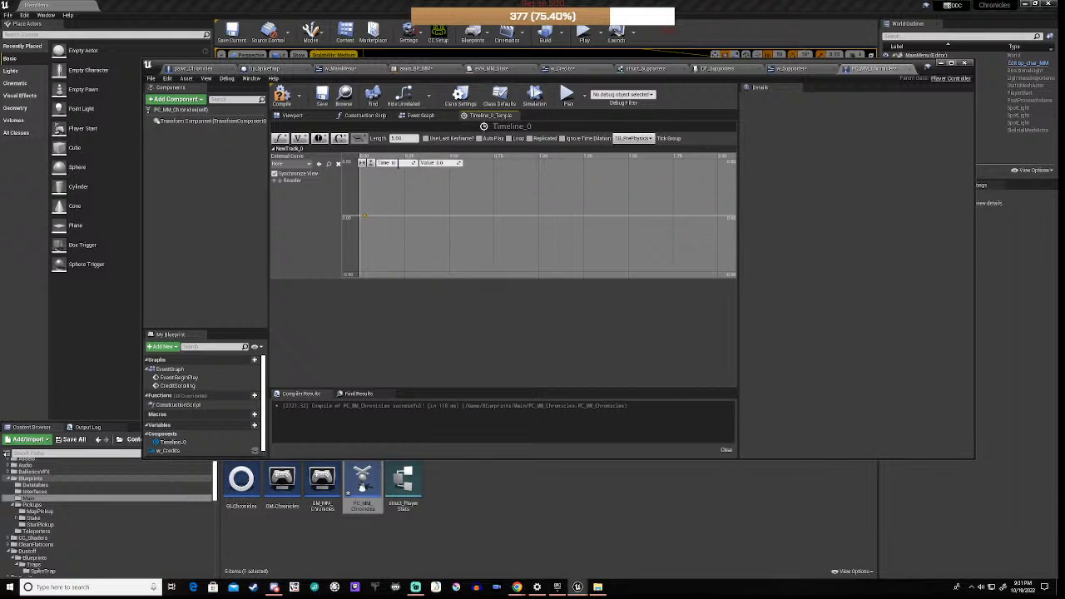
click(427, 210)
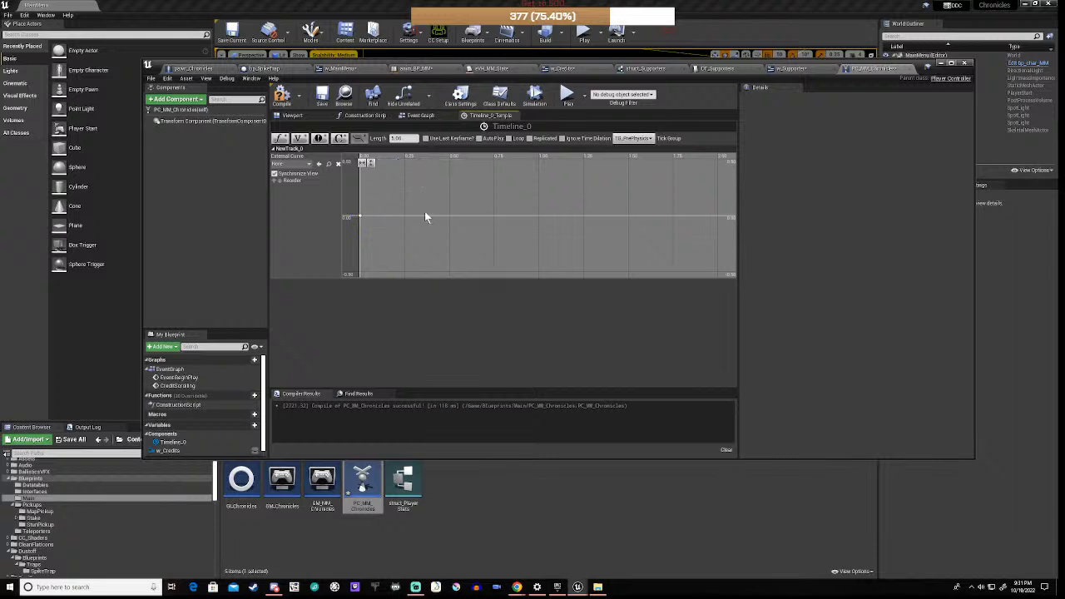
Step: Add a second curve key and set it to value 1 at time 5
right_click(441, 220)
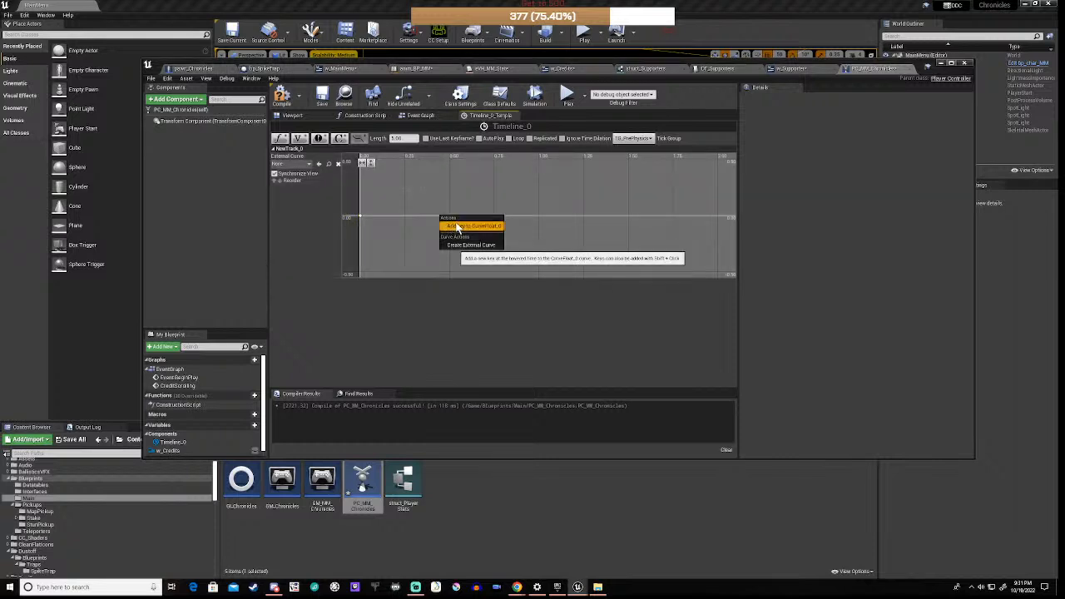
click(456, 227)
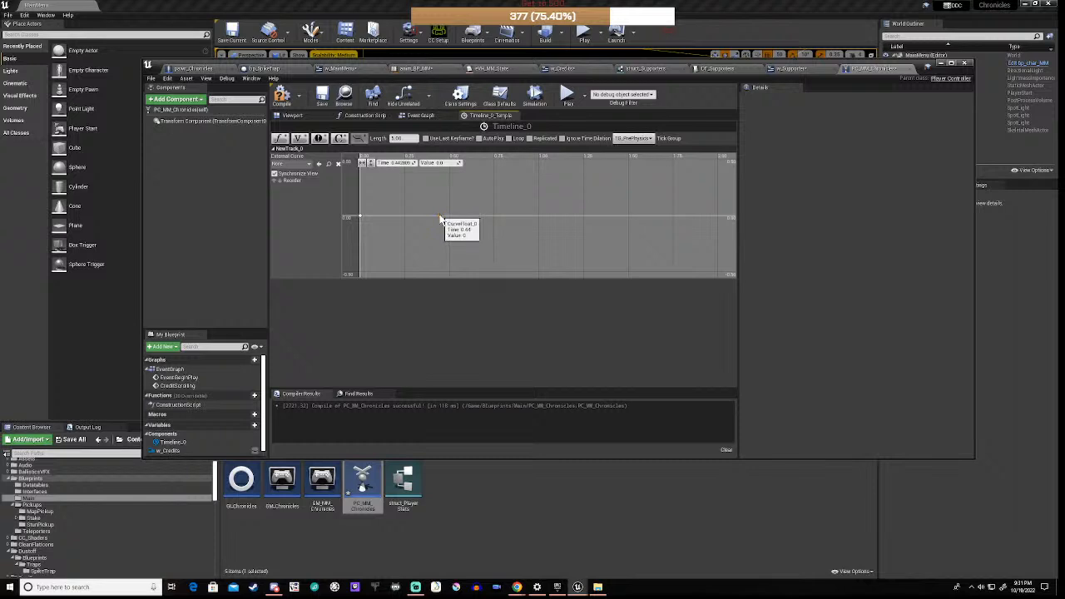
right_click(441, 218)
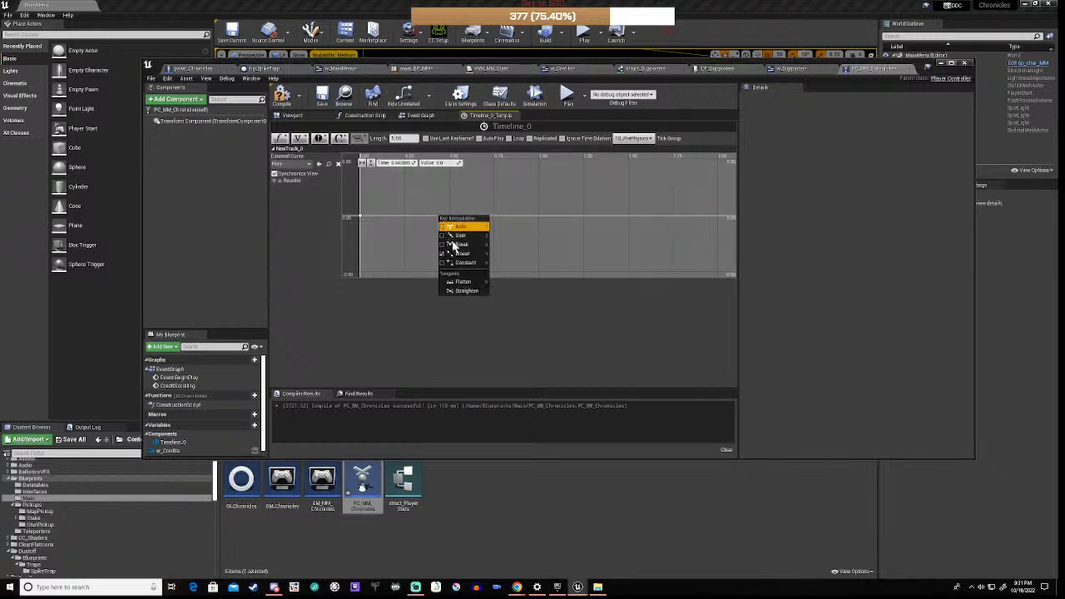
click(412, 257)
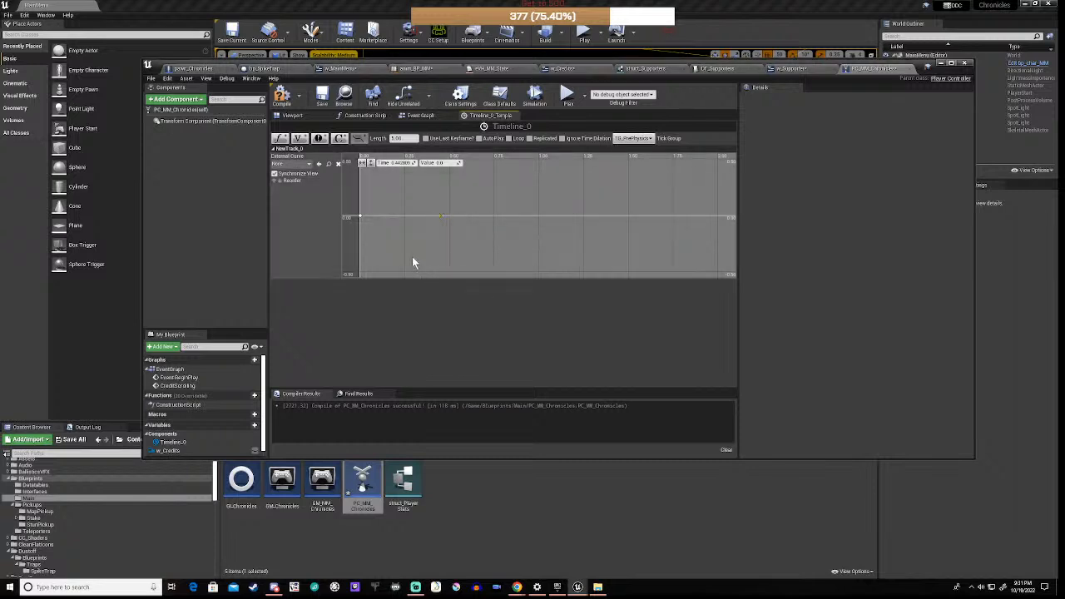
click(440, 217)
click(440, 183)
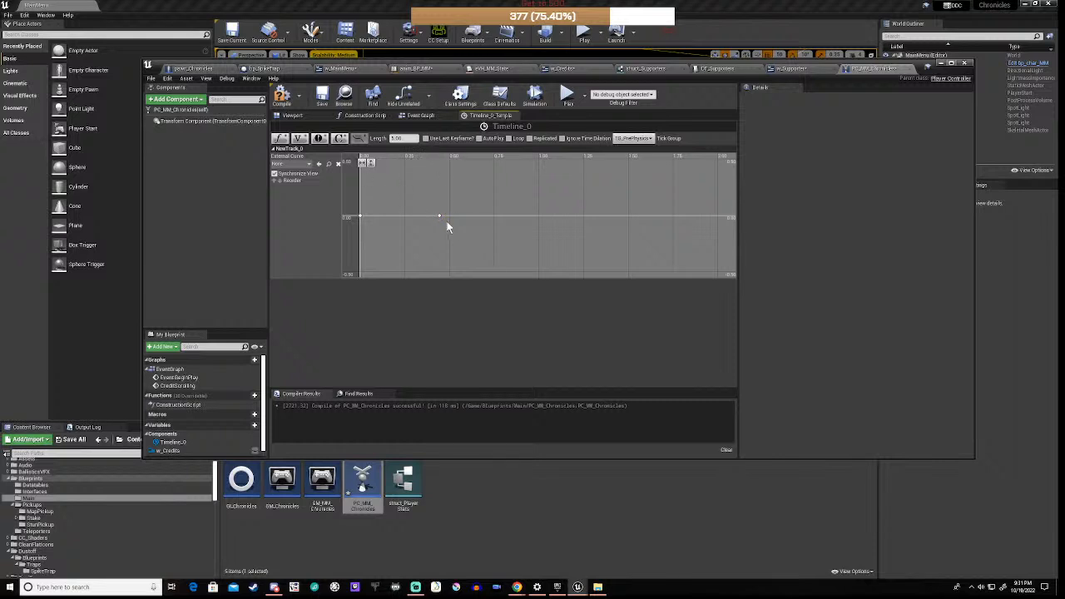
click(440, 216)
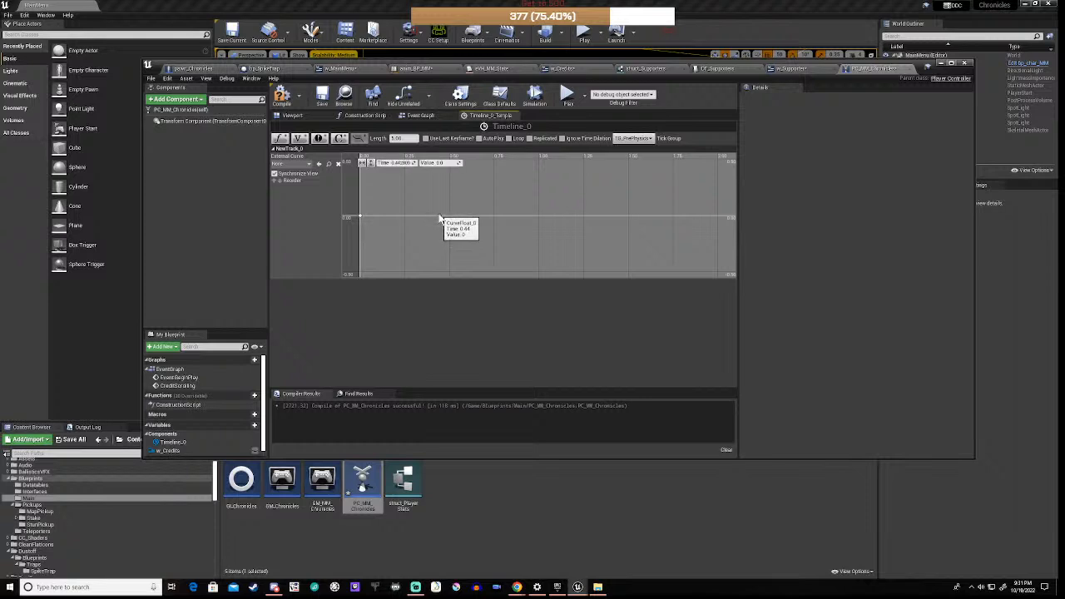
click(446, 164)
text(1)
key(Return)
click(400, 164)
text(5)
key(Return)
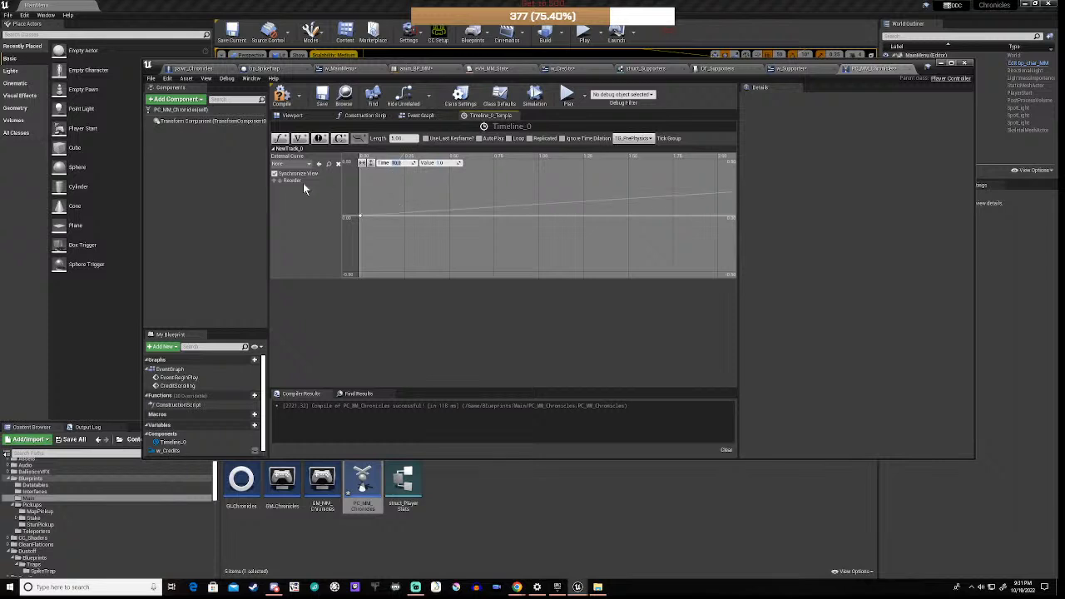
Step: Fit the curve view, set the timeline length to 10, and compile PC_MM_Chronicles
click(361, 163)
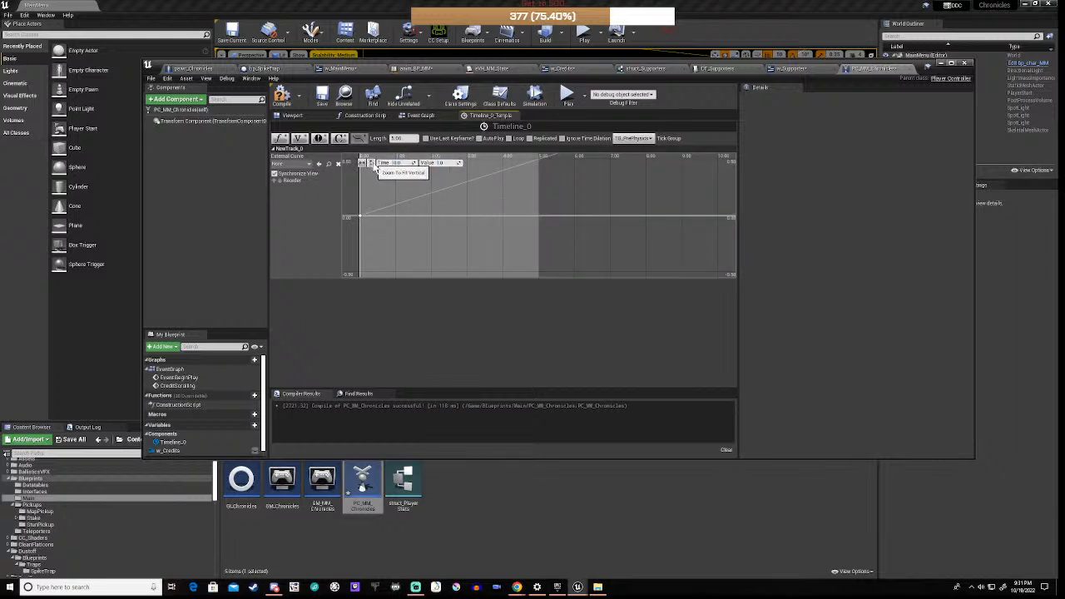
click(371, 162)
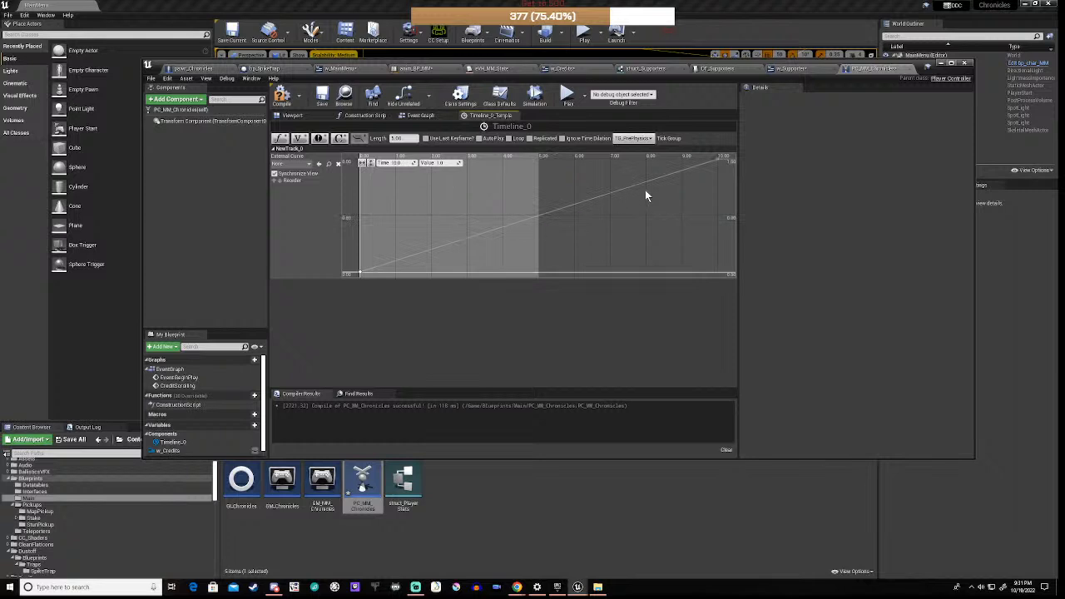
click(399, 139)
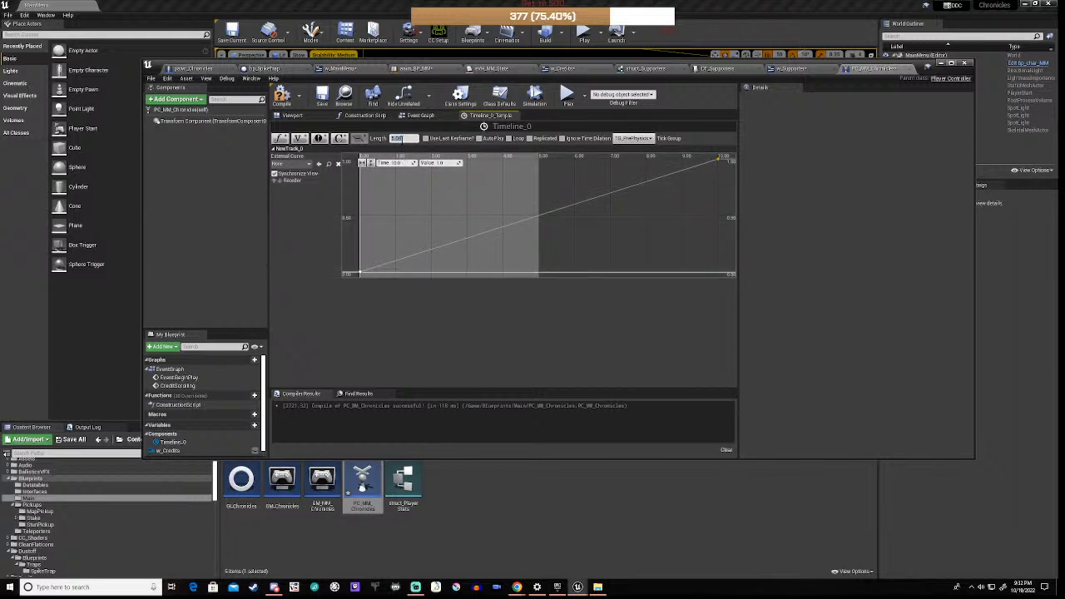
text(10)
key(Return)
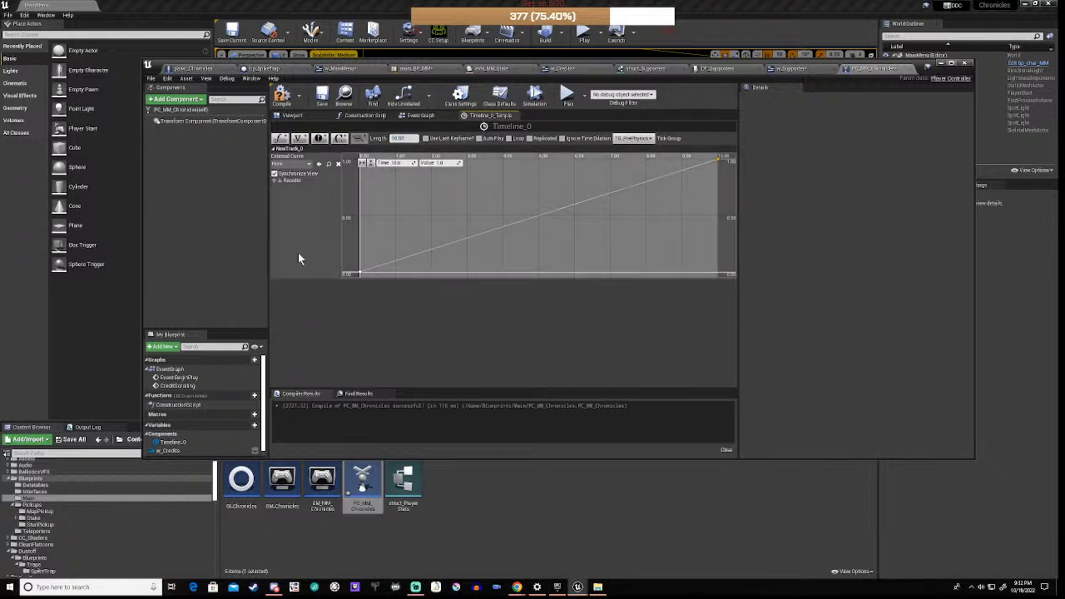
click(282, 96)
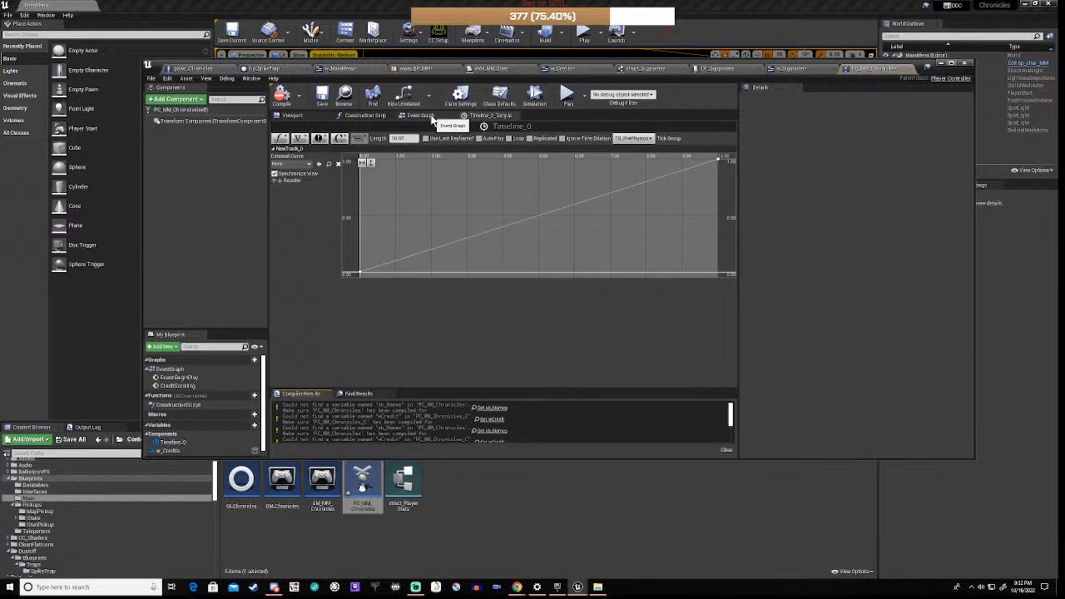
Step: Review the Set Scroll Offset nodes in the Event Graph, then go to the w_Credits editor
click(421, 115)
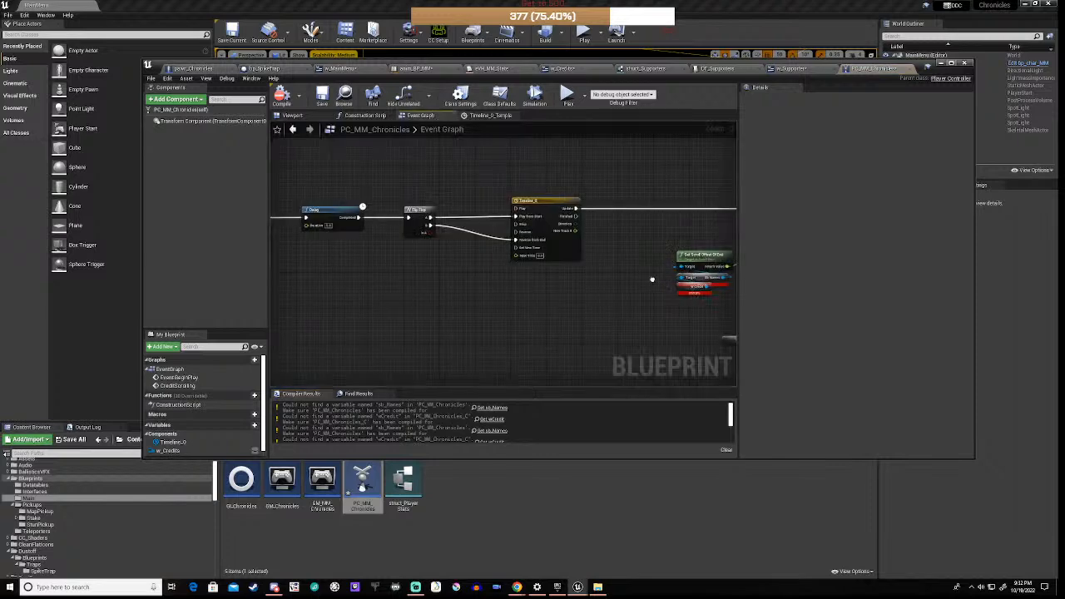
right_drag(653, 280, 450, 272)
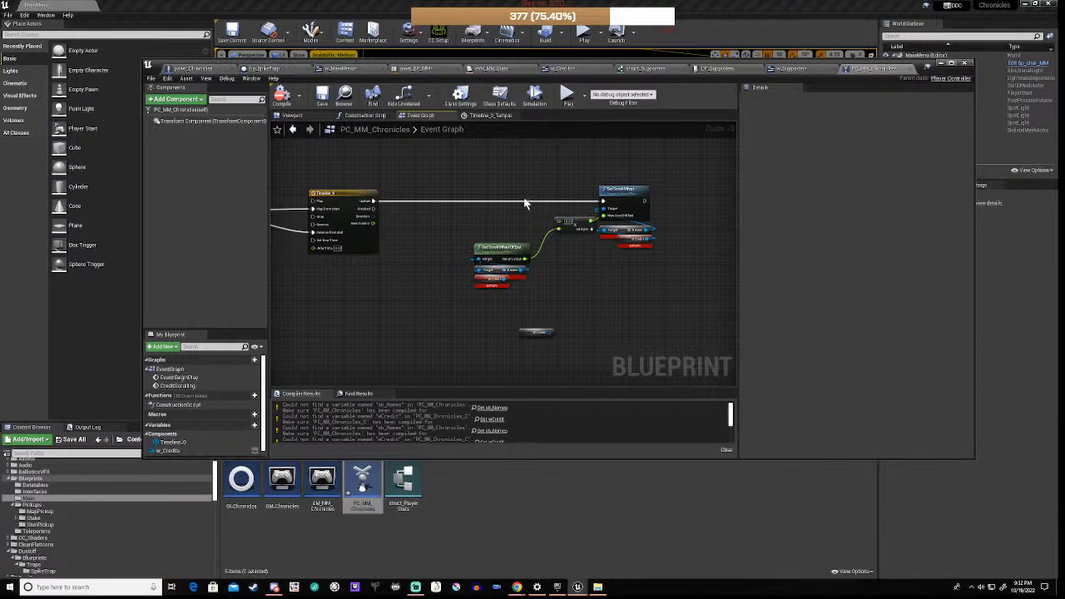
click(562, 69)
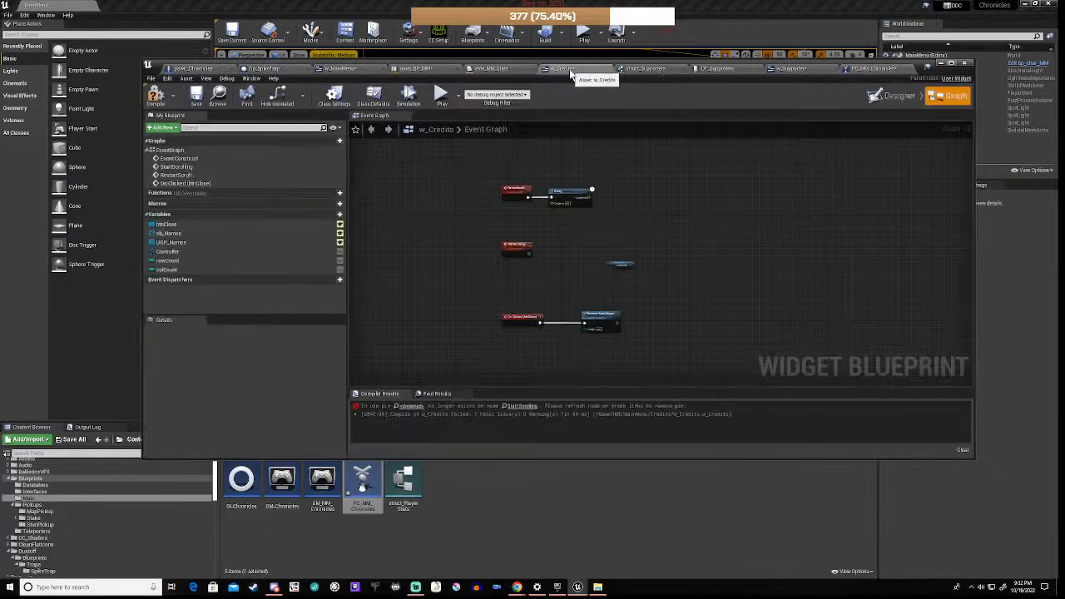
Step: Close the SequenceGraph window, select the sb_Names scroll box, and compile w_Credits before returning to PC_MM_Chronicles
click(167, 234)
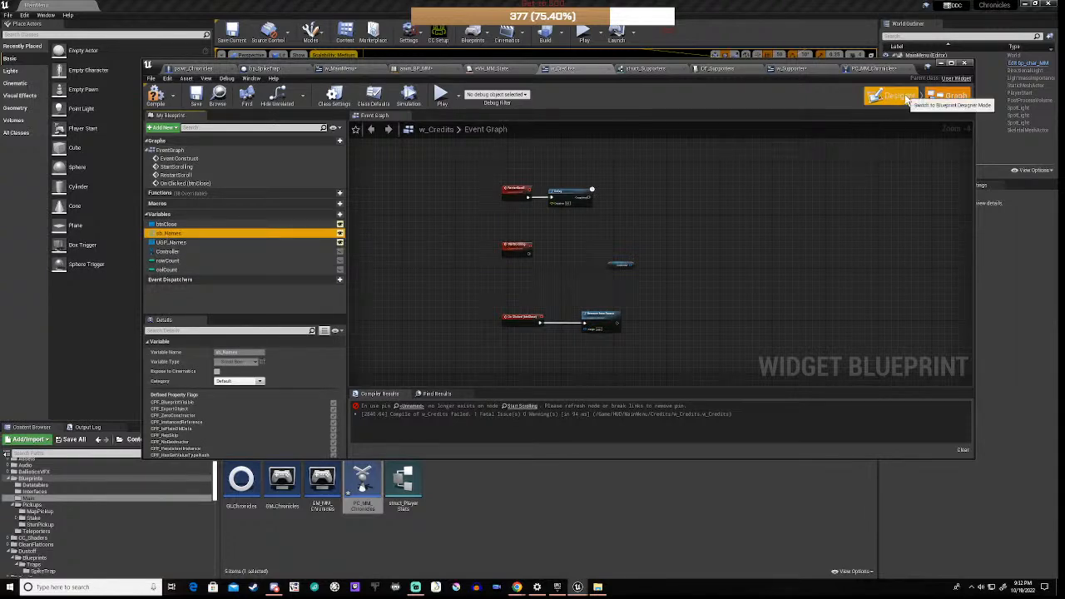
click(900, 95)
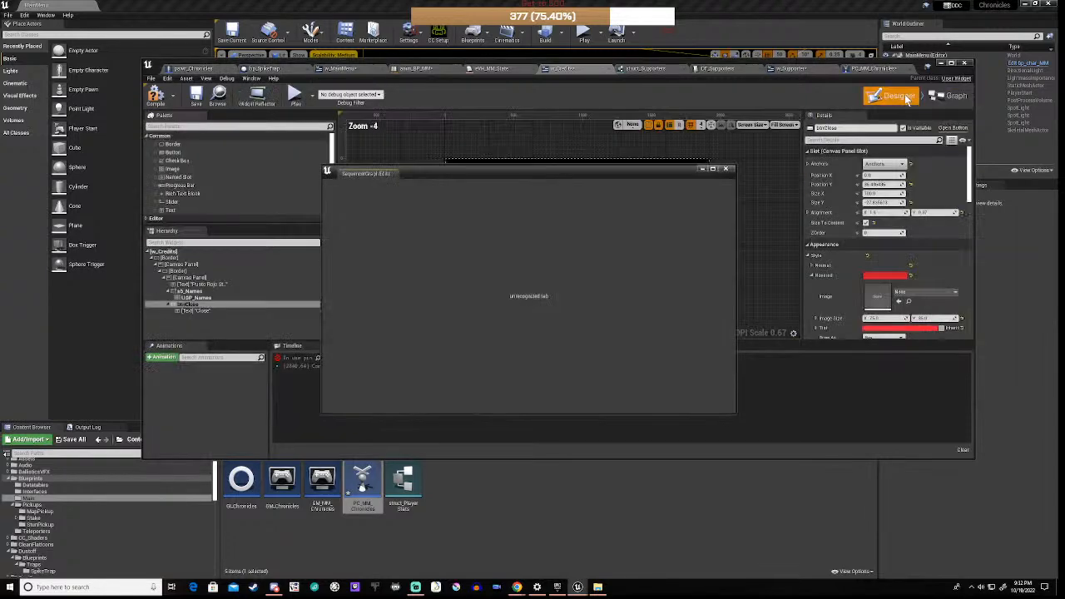
click(728, 171)
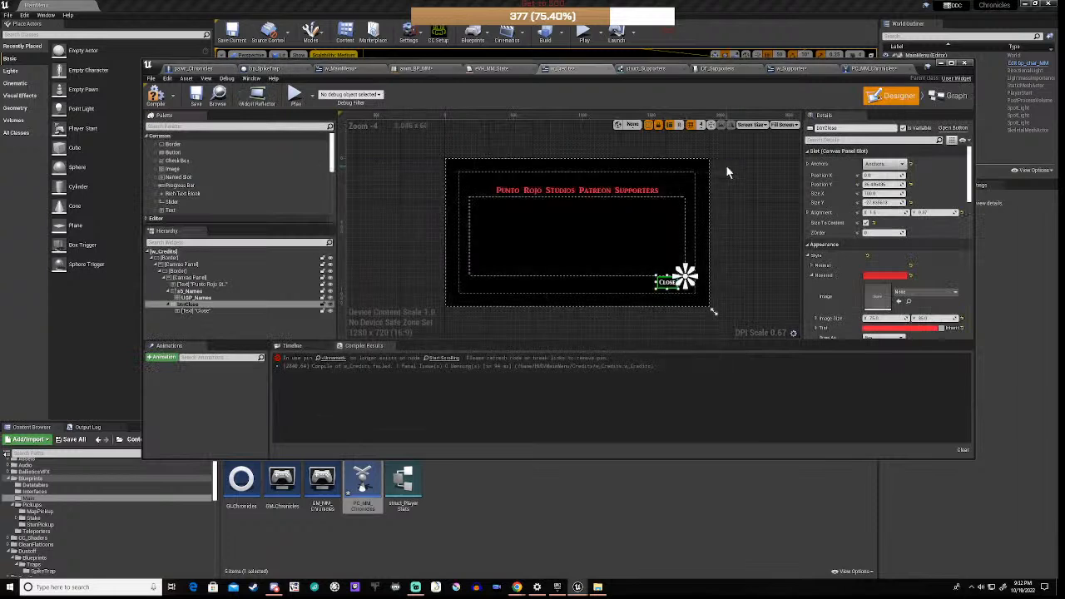
click(190, 292)
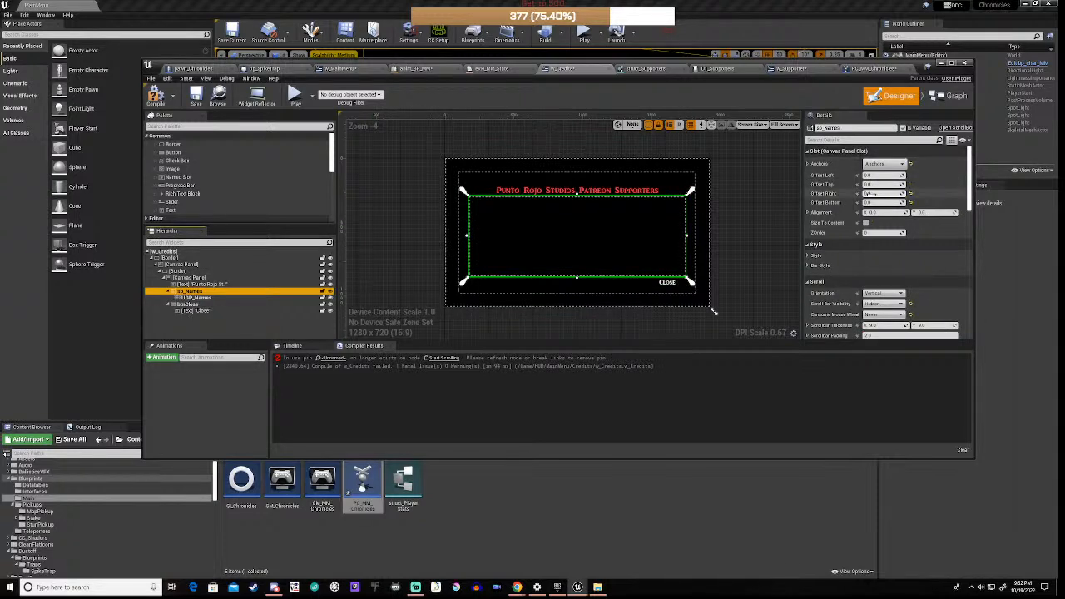
click(153, 95)
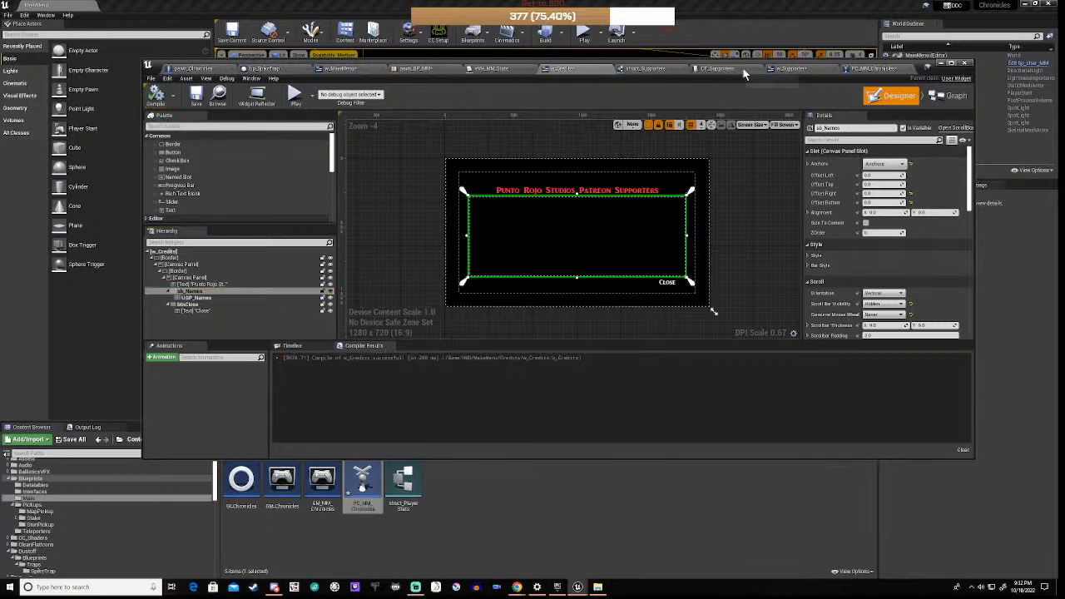
click(874, 68)
scroll(462, 279, up, 2)
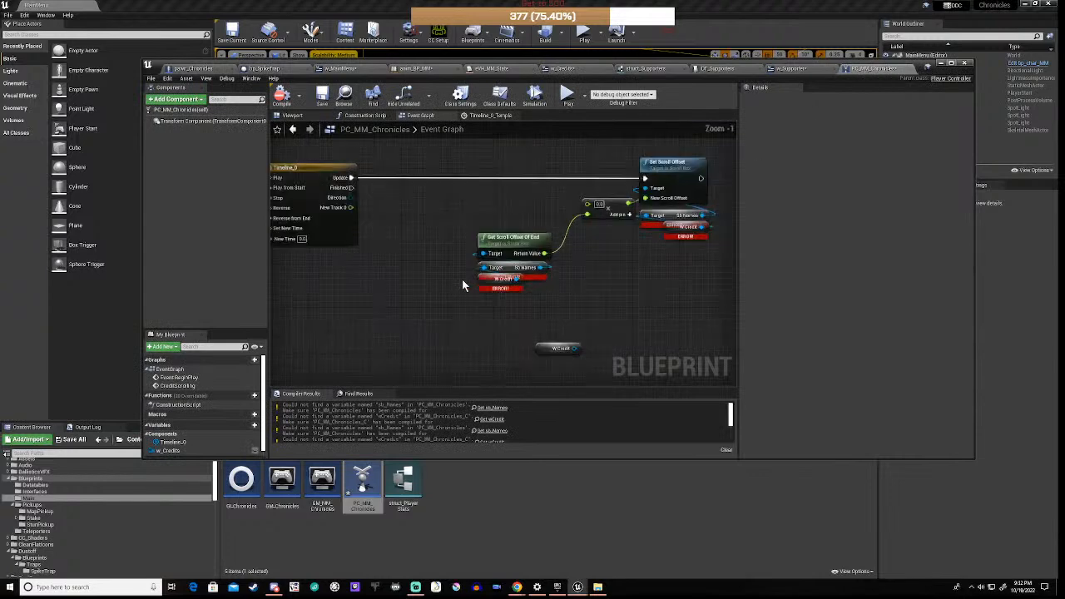
Step: Replace the erroring nodes with W Credits and Sb Names getters wired into Get Scroll Offset Of End
drag(460, 270, 570, 302)
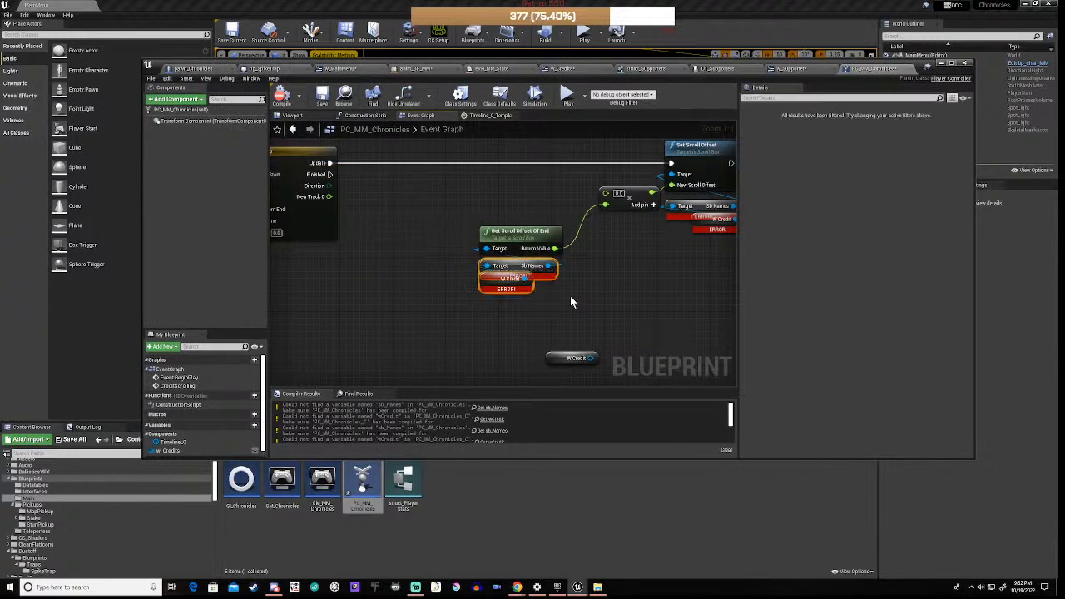
key(Delete)
right_click(499, 300)
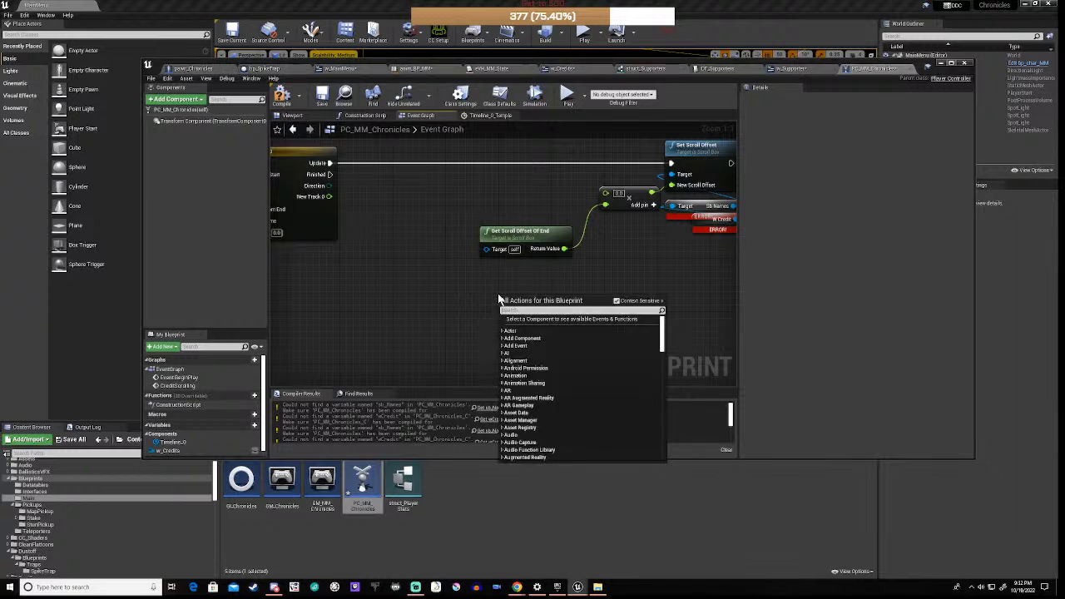
text(credit)
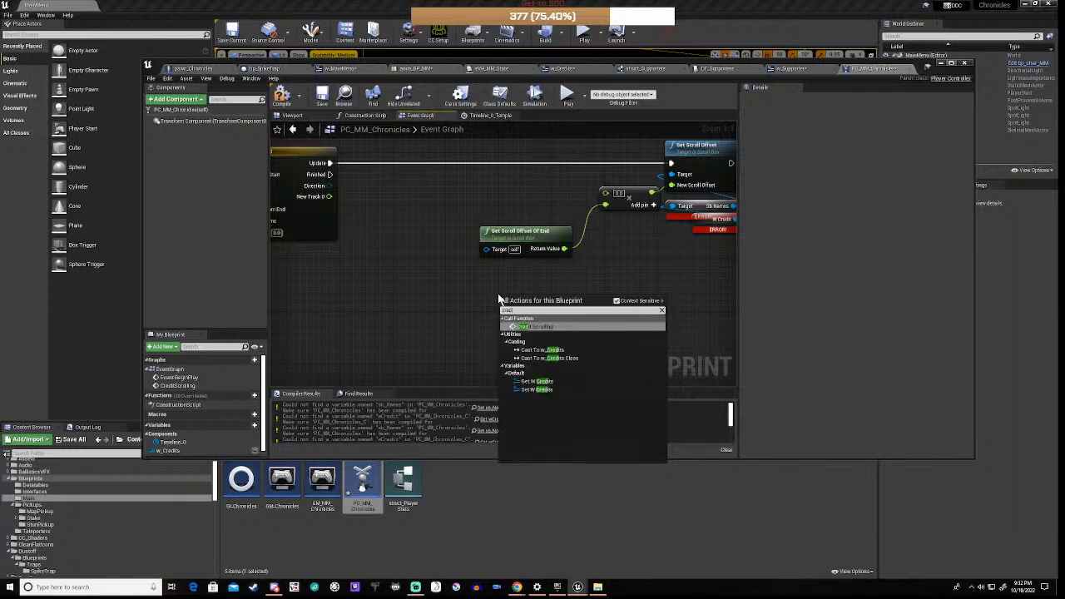
click(532, 381)
drag(546, 298, 570, 297)
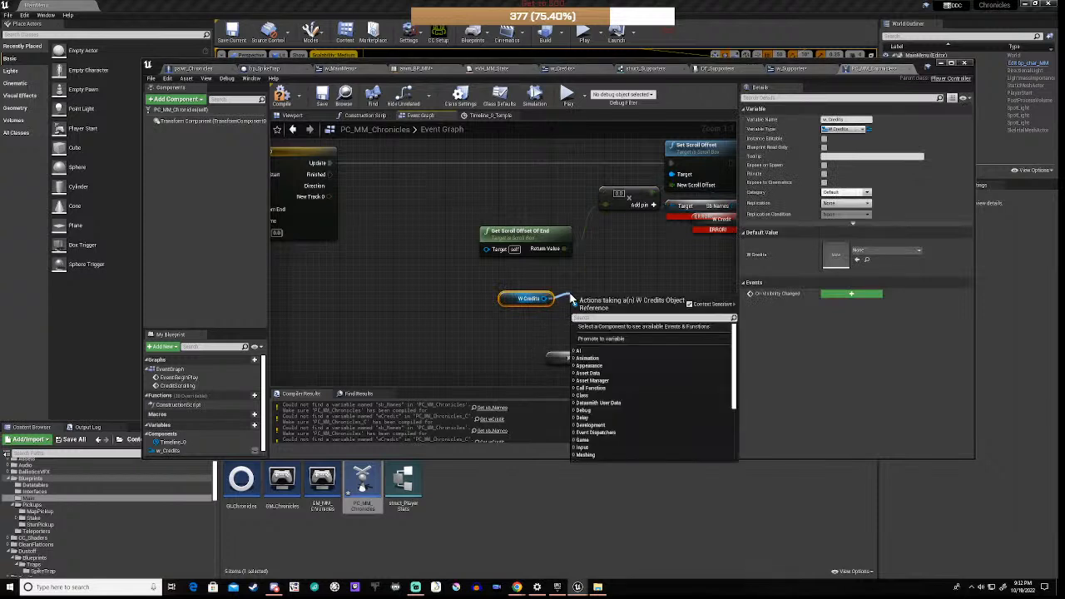
text(sb)
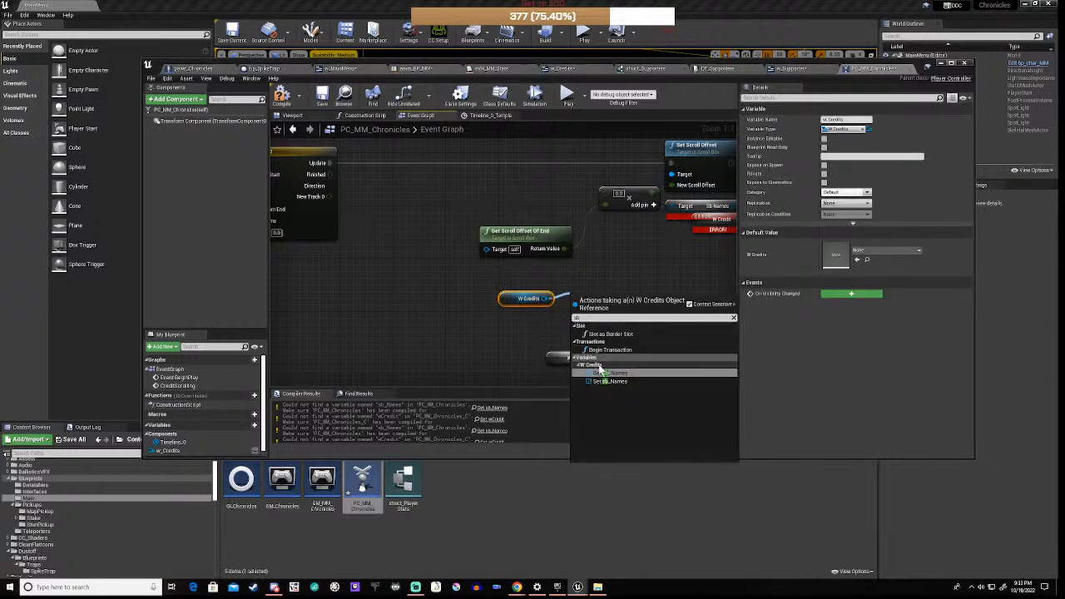
click(604, 373)
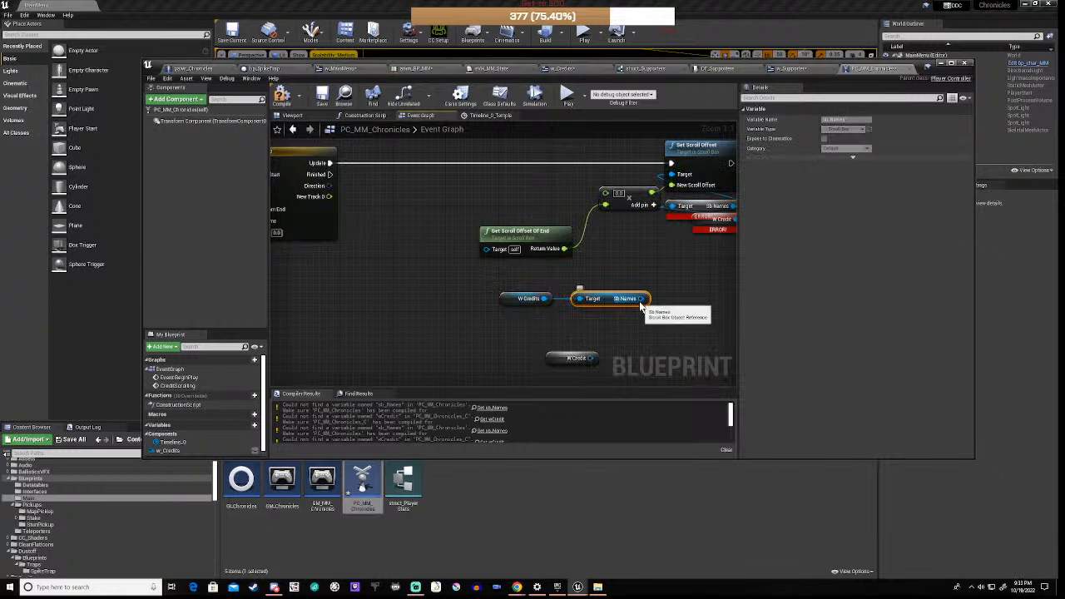
drag(642, 298, 487, 254)
drag(612, 305, 497, 289)
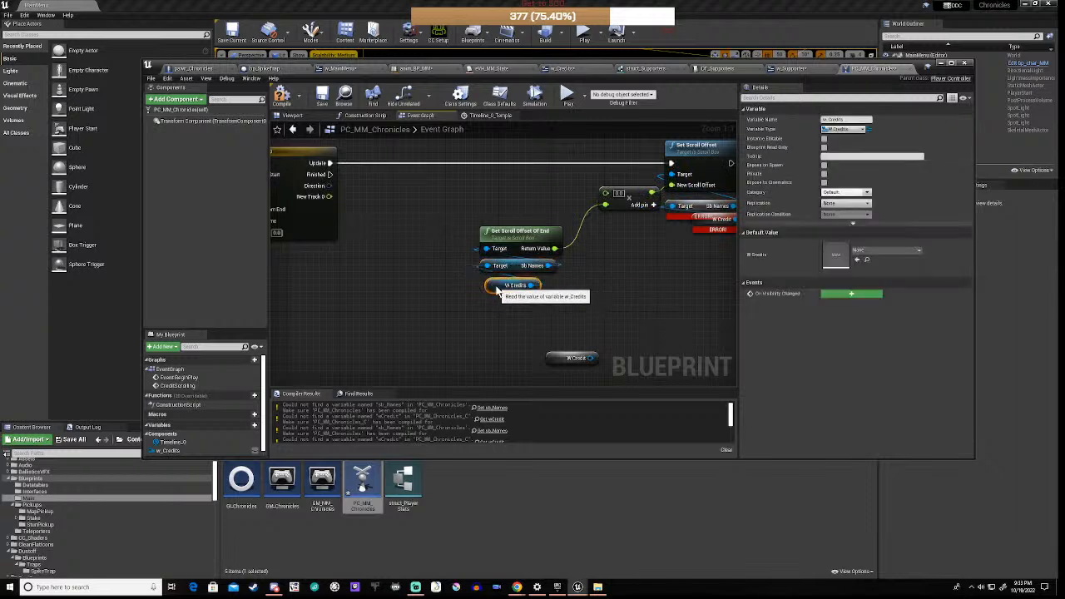
Step: Delete the old erroring nodes by Set Scroll Offset and duplicate the Sb Names/W Credits getter pair
right_drag(616, 273, 483, 284)
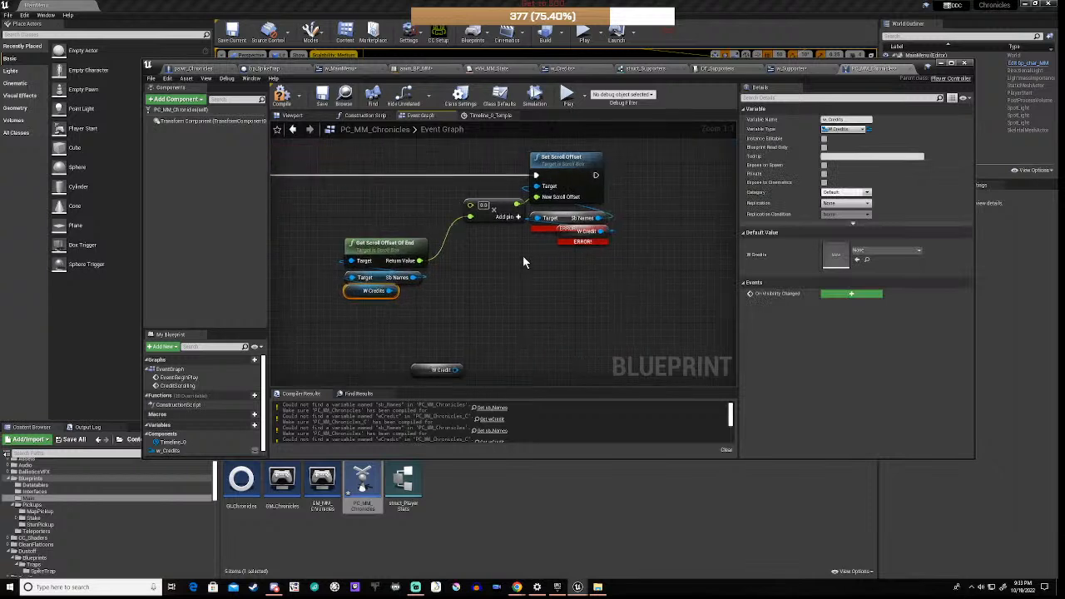
drag(510, 233, 602, 249)
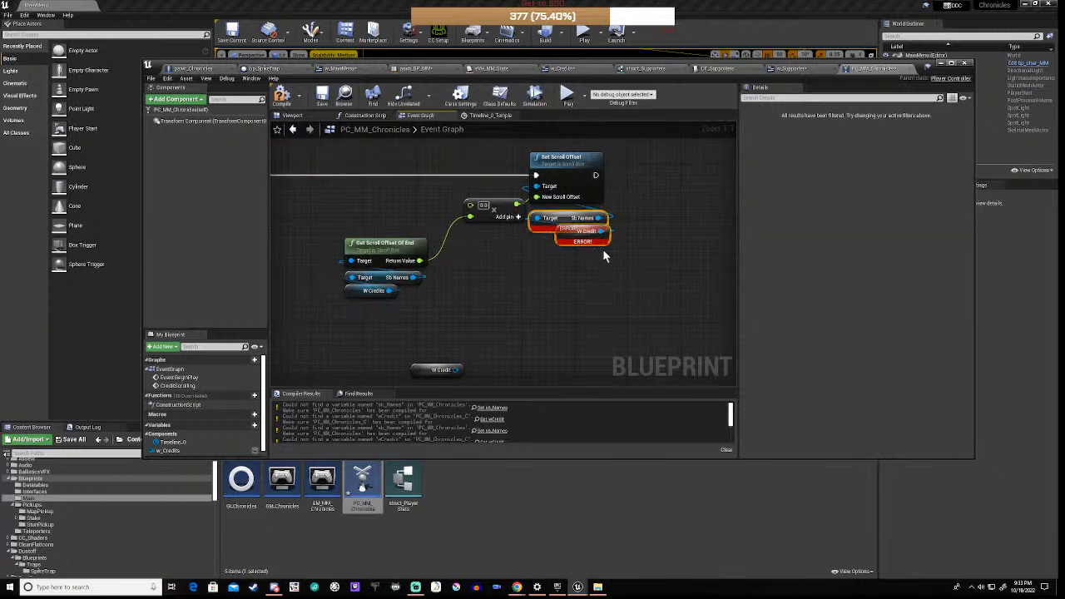
key(Delete)
drag(319, 278, 418, 300)
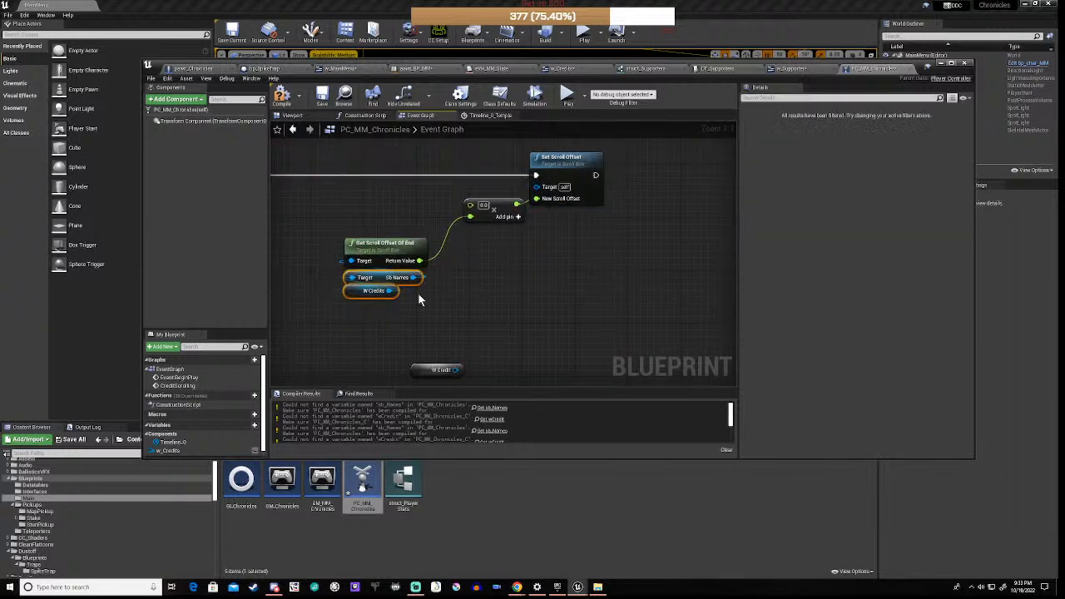
click(432, 287)
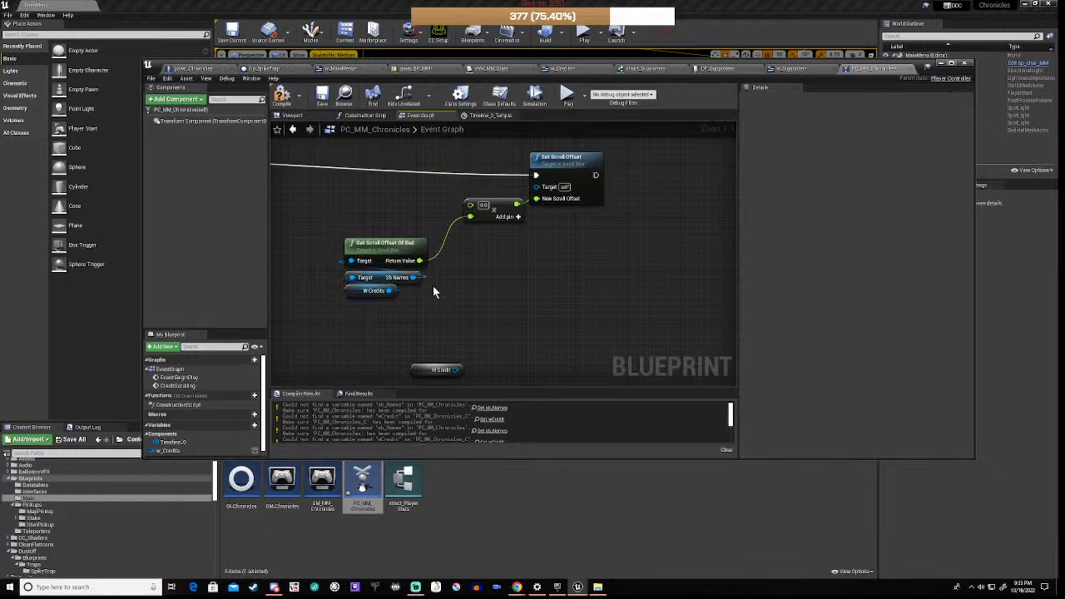
drag(329, 285, 536, 186)
key(ctrl+c)
key(ctrl+v)
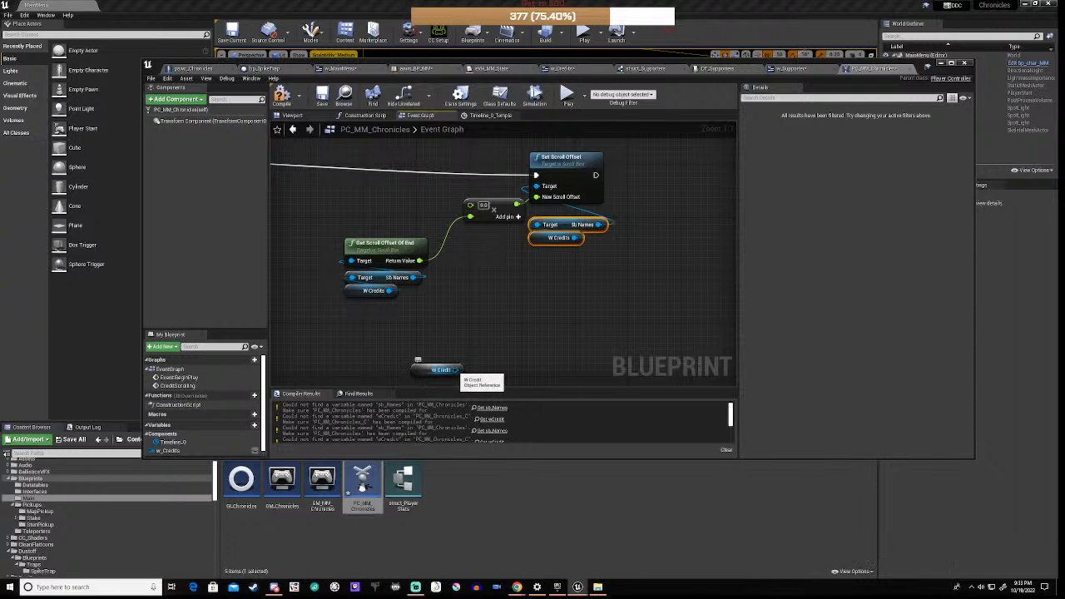
Step: Wire Timeline_0's New Track 0 output into the multiply node and compile PC_MM_Chronicles
drag(459, 370, 403, 351)
text(rest)
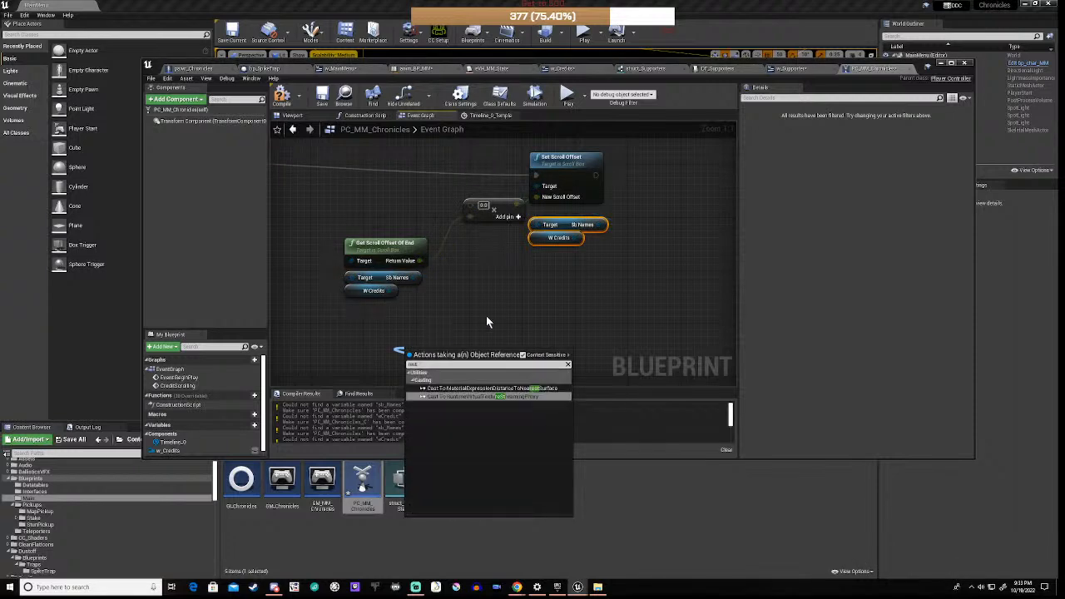
click(413, 331)
scroll(414, 332, down, 3)
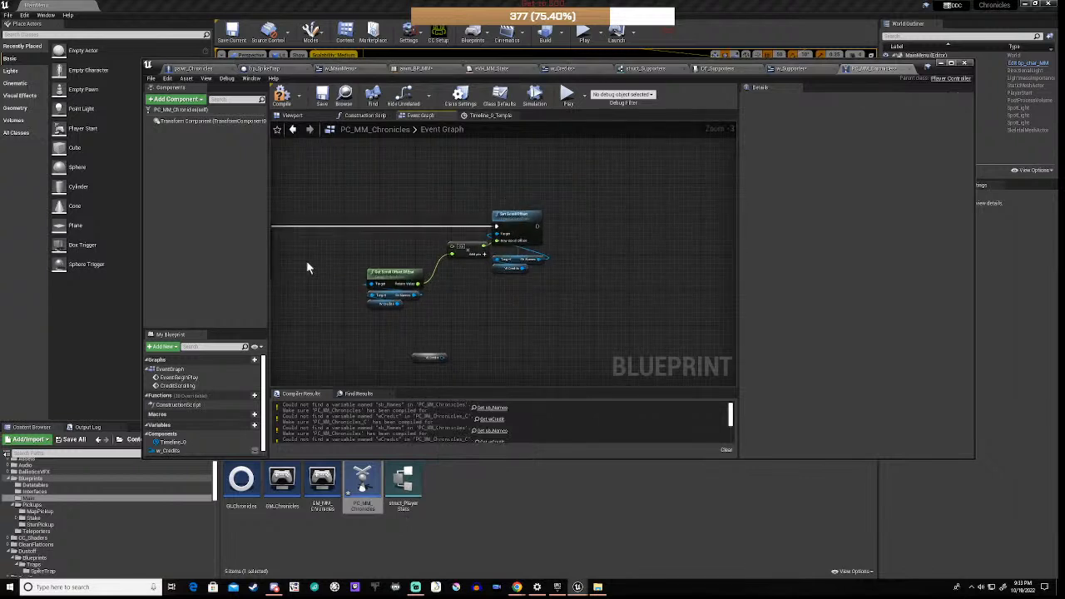
right_drag(307, 260, 533, 261)
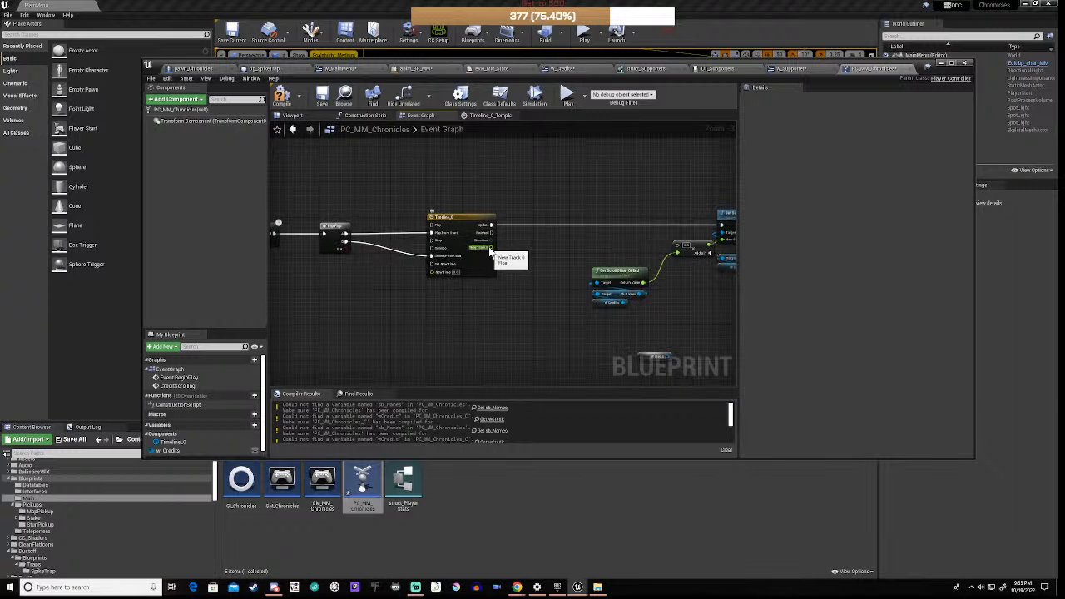
drag(491, 249, 677, 249)
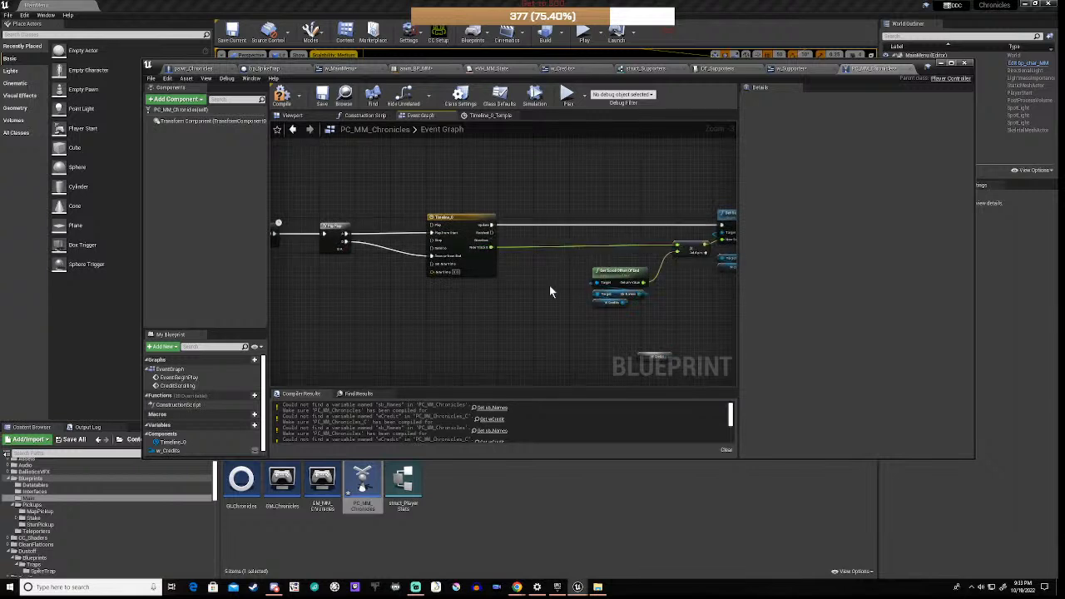
click(282, 95)
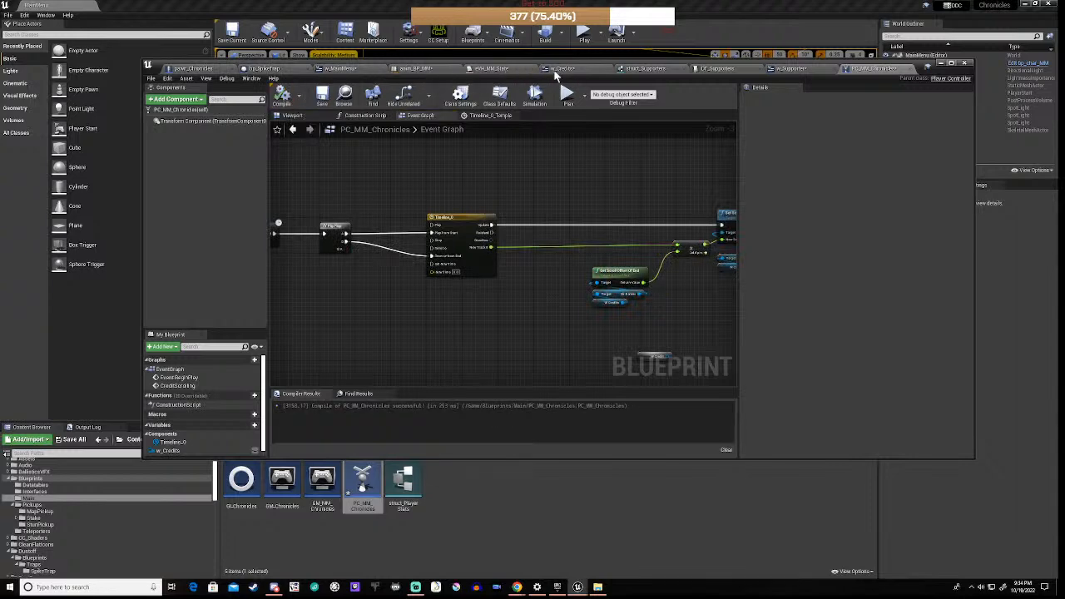
Step: Bring up the RestartScroll and Delay nodes in the w_Credits event graph and save the widget
click(559, 68)
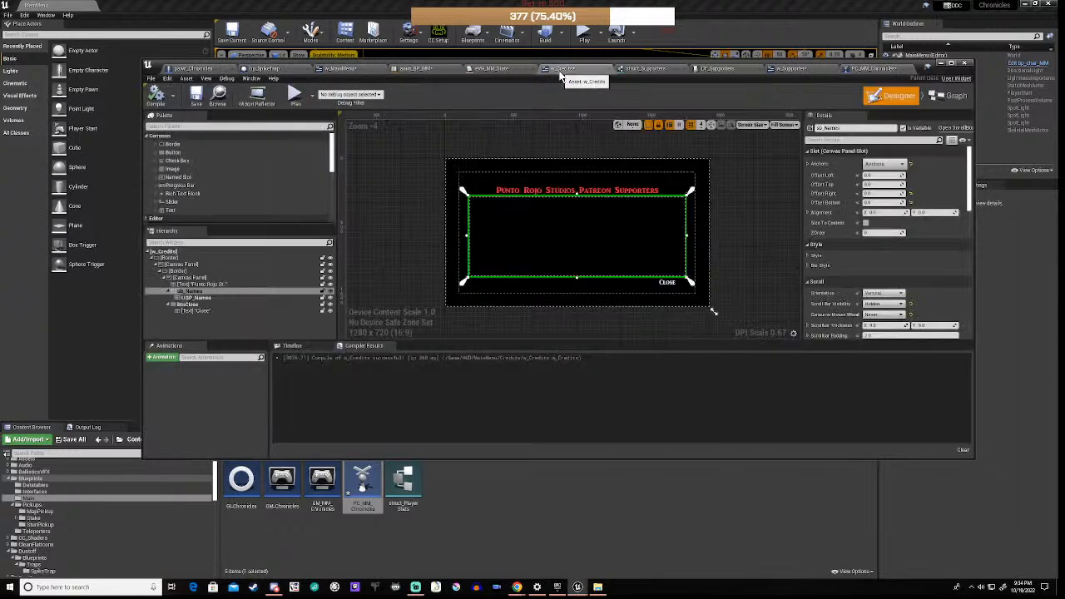
click(954, 96)
scroll(496, 255, up, 5)
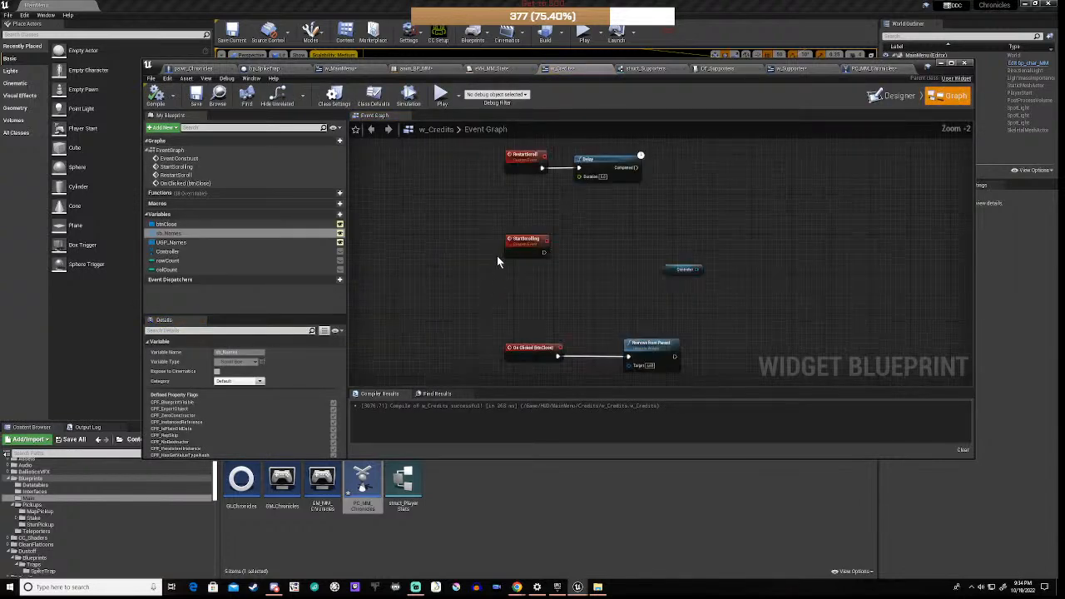
right_drag(488, 258, 505, 364)
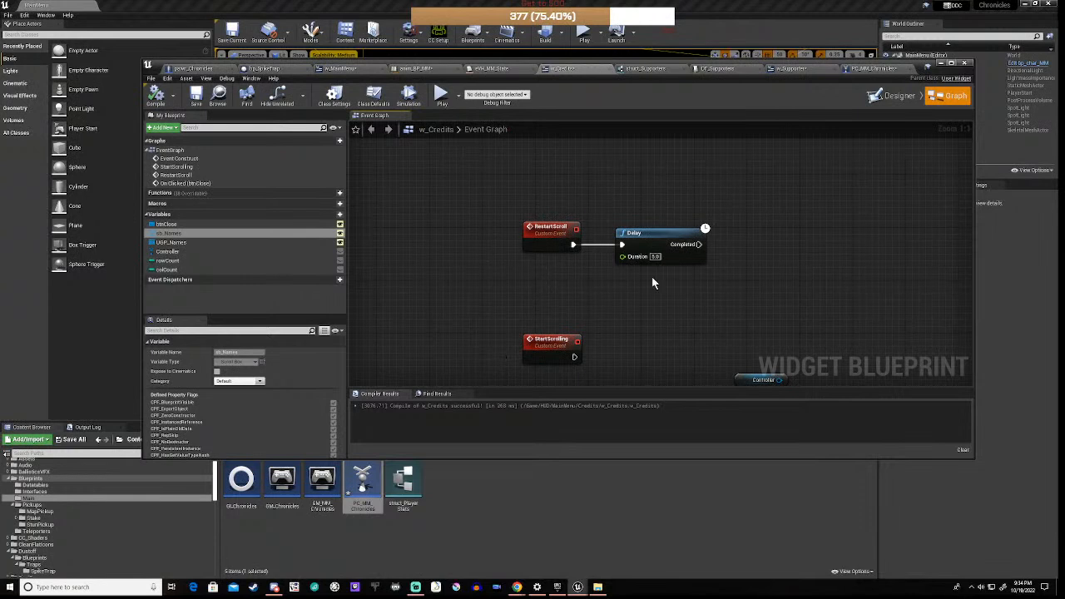
click(197, 99)
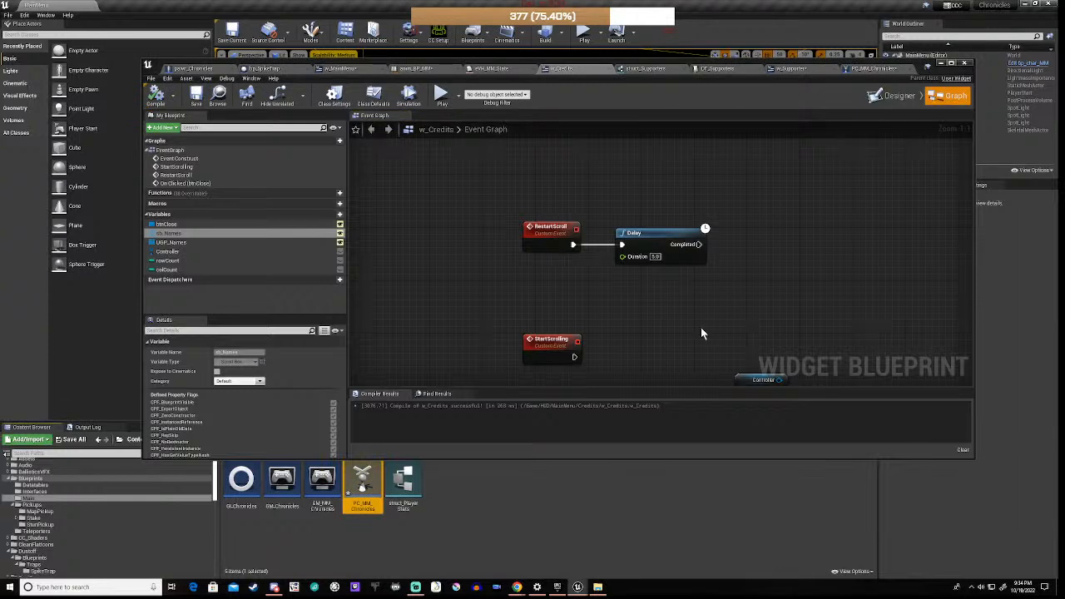
Step: Add a Credit Scrolling call on Controller, fed by StartScrolling and Delay's Completed, then compile
right_drag(701, 327, 664, 252)
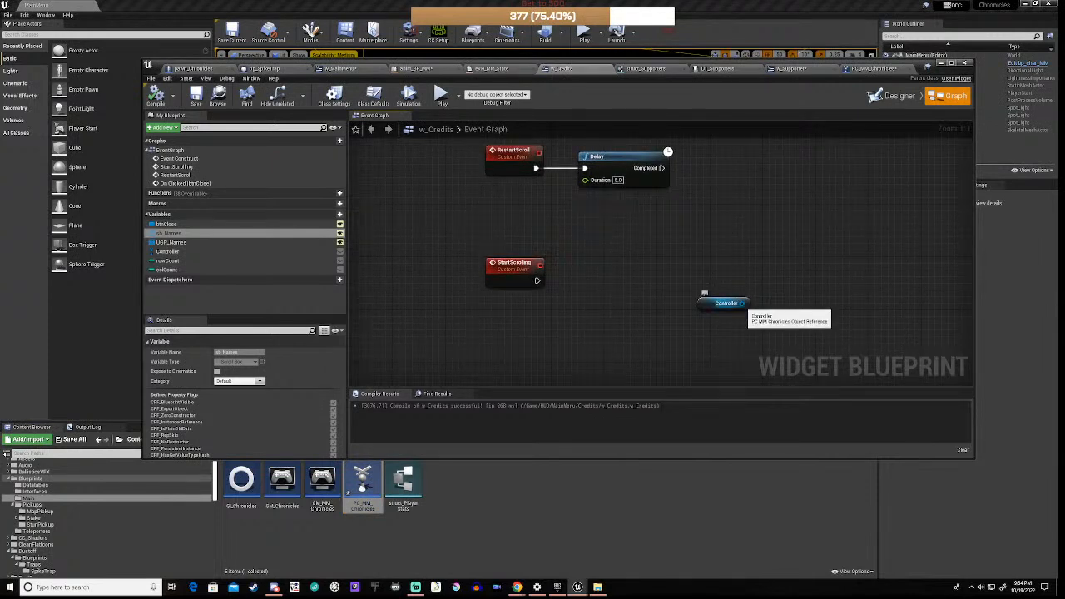
drag(742, 302, 759, 286)
text(cred)
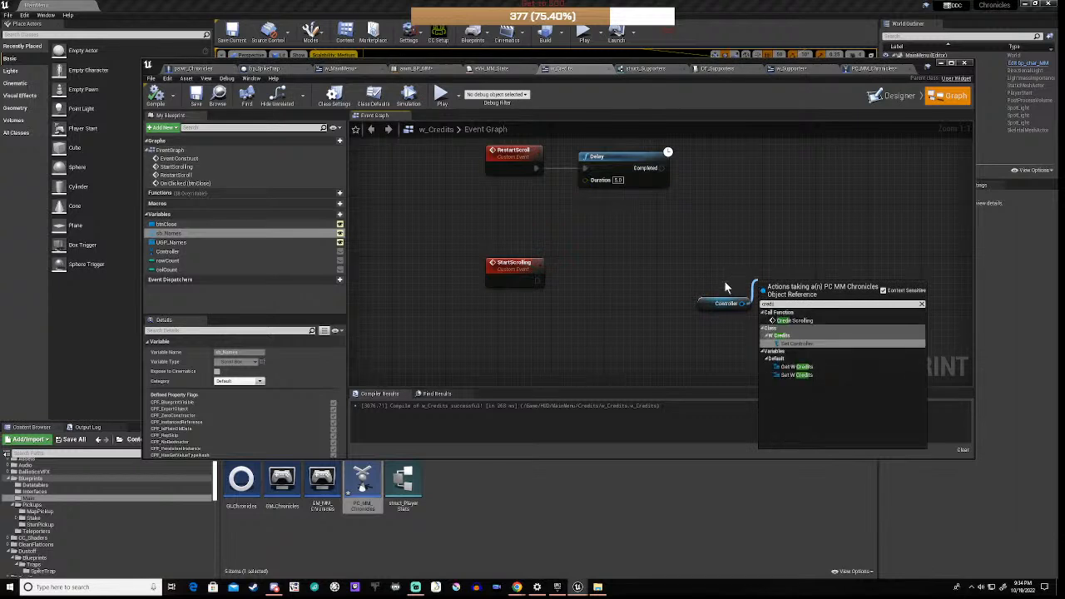
click(794, 321)
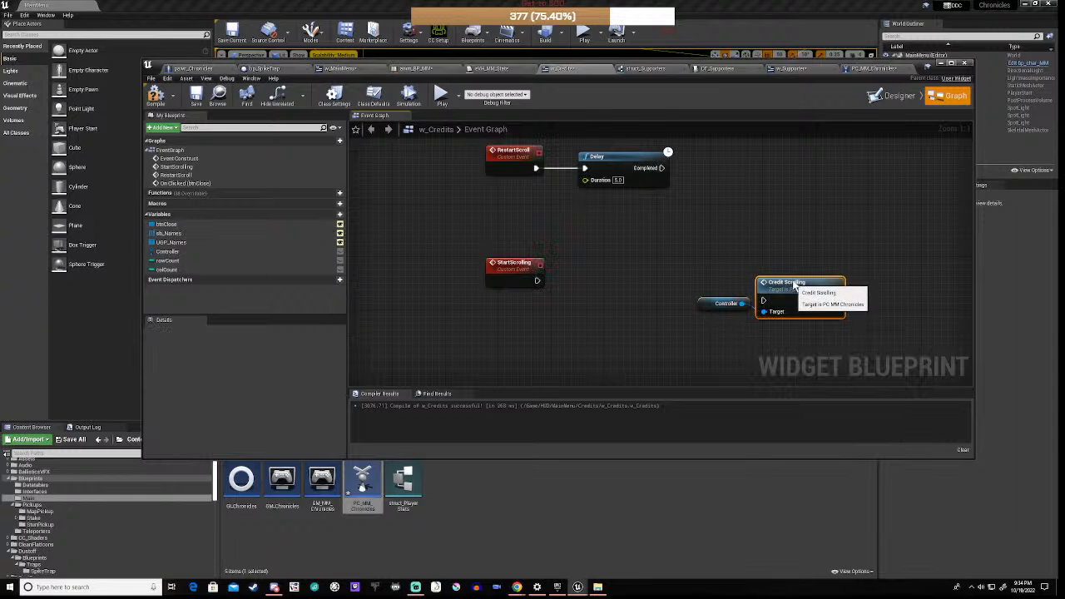
drag(800, 275, 800, 248)
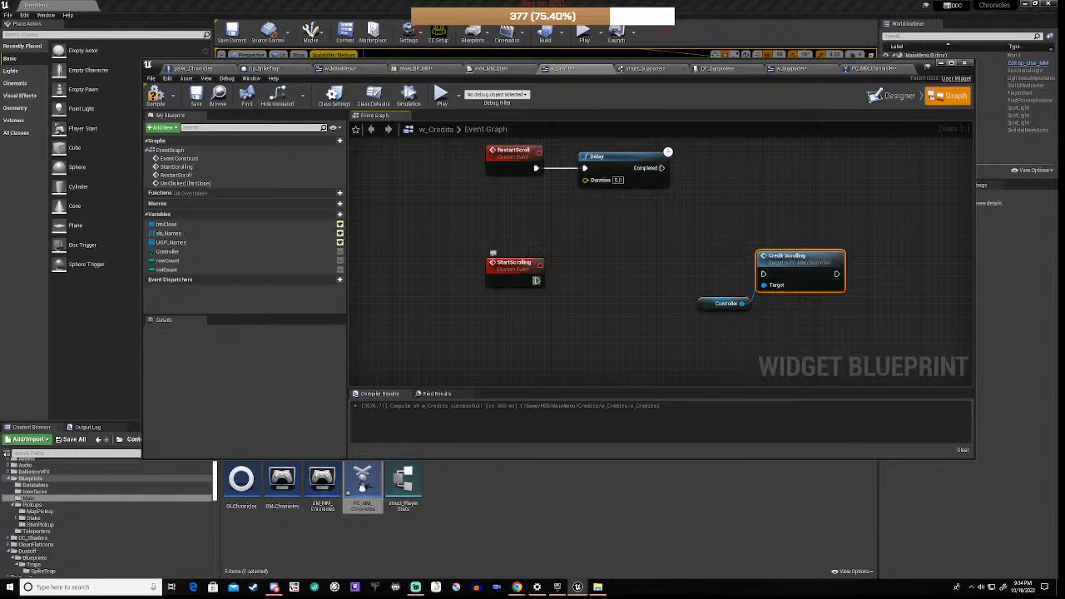
drag(537, 280, 762, 275)
drag(662, 169, 763, 275)
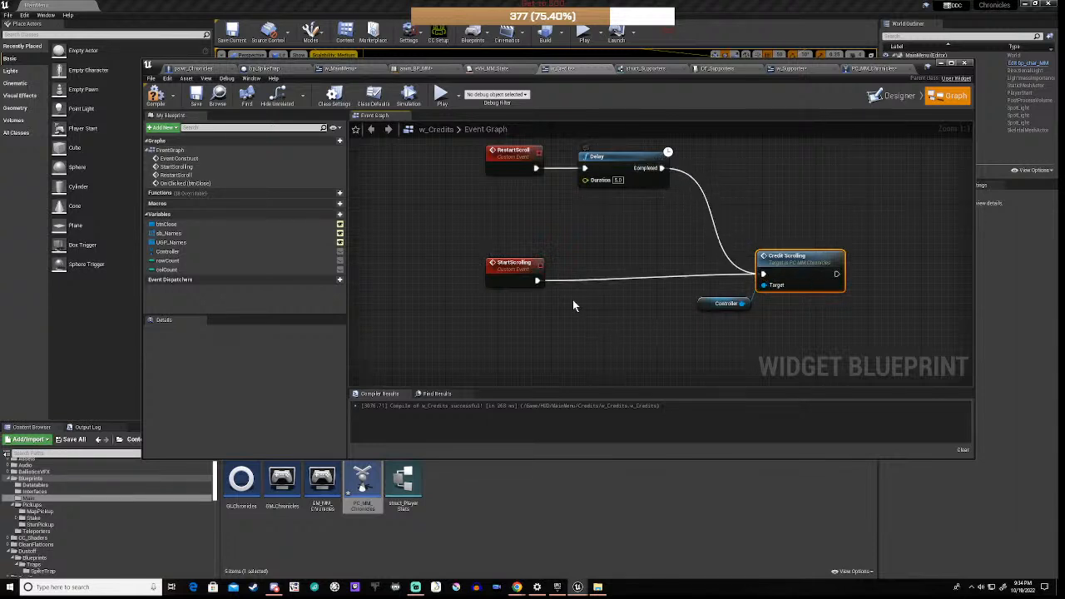
drag(514, 260, 514, 254)
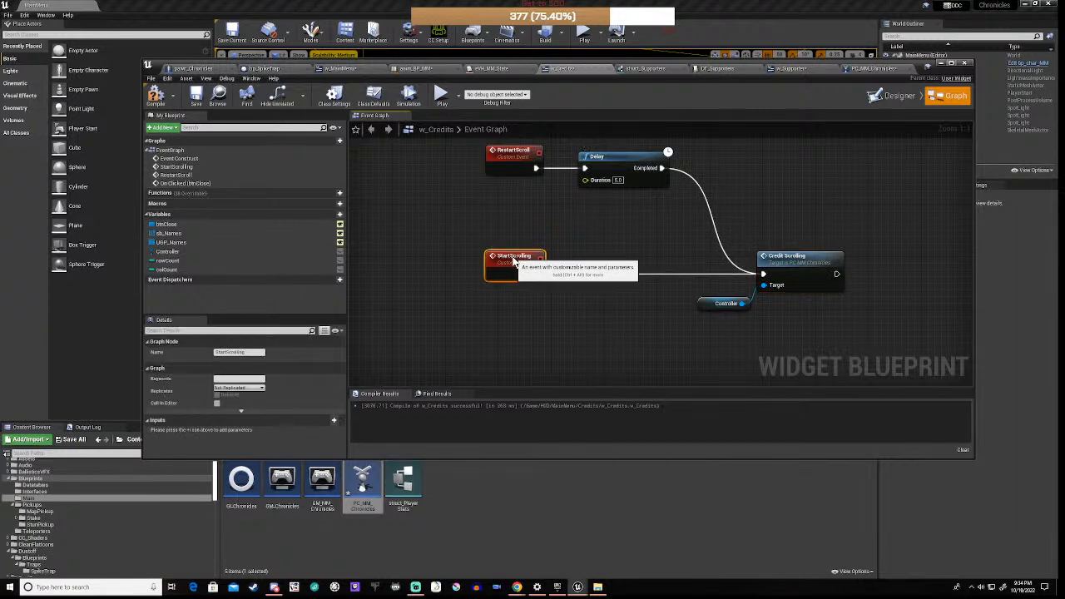
click(574, 296)
scroll(579, 300, down, 3)
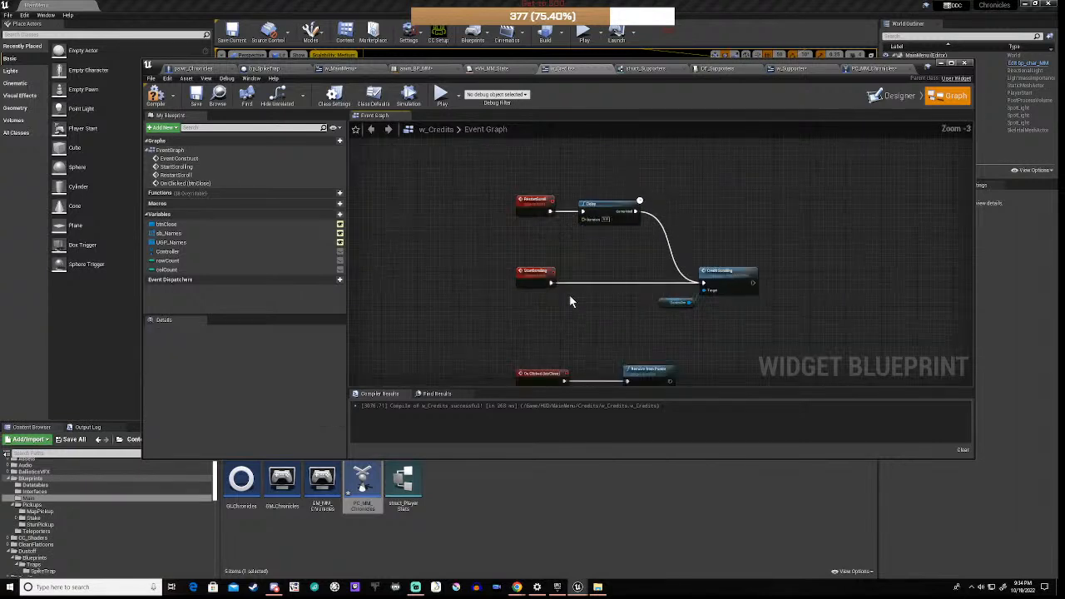
click(154, 95)
Step: Delete the stray W Credits getter in PC_MM_Chronicles and paste a fresh copy of the getter
click(866, 72)
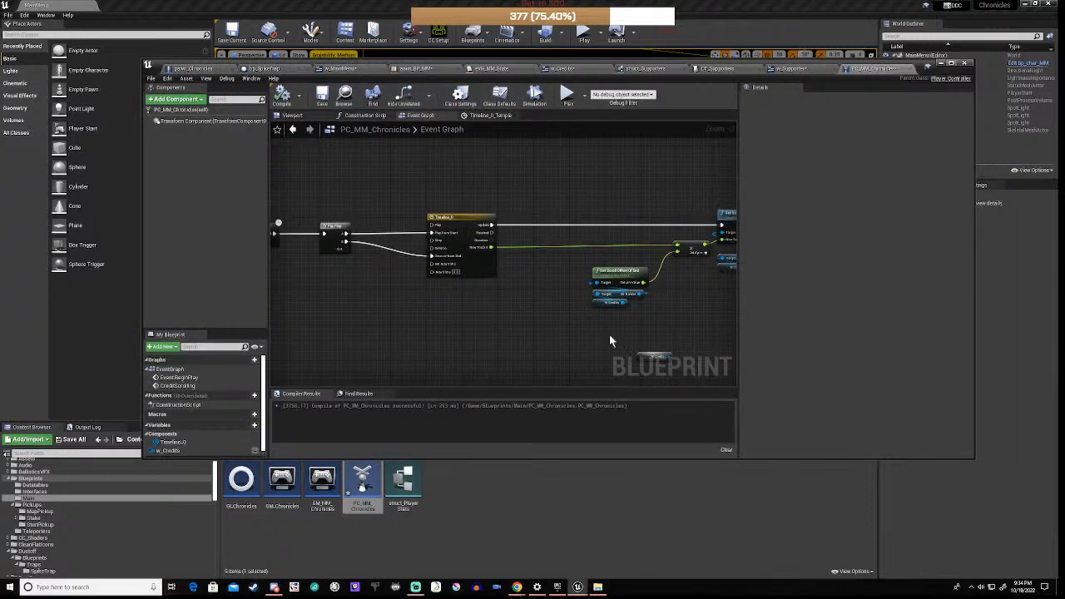
scroll(633, 333, up, 3)
right_drag(644, 347, 564, 263)
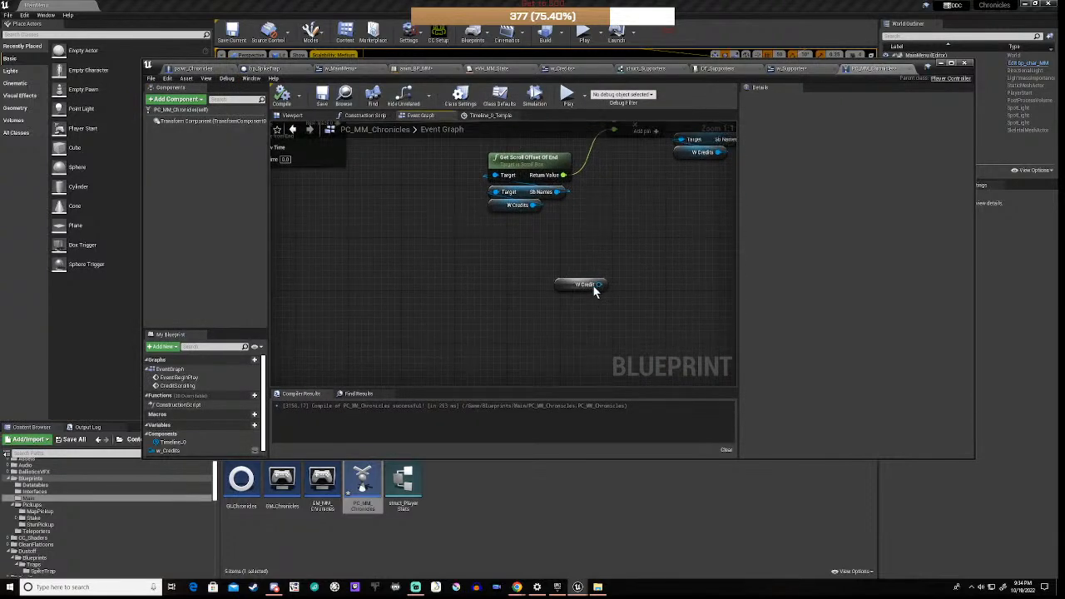
click(561, 284)
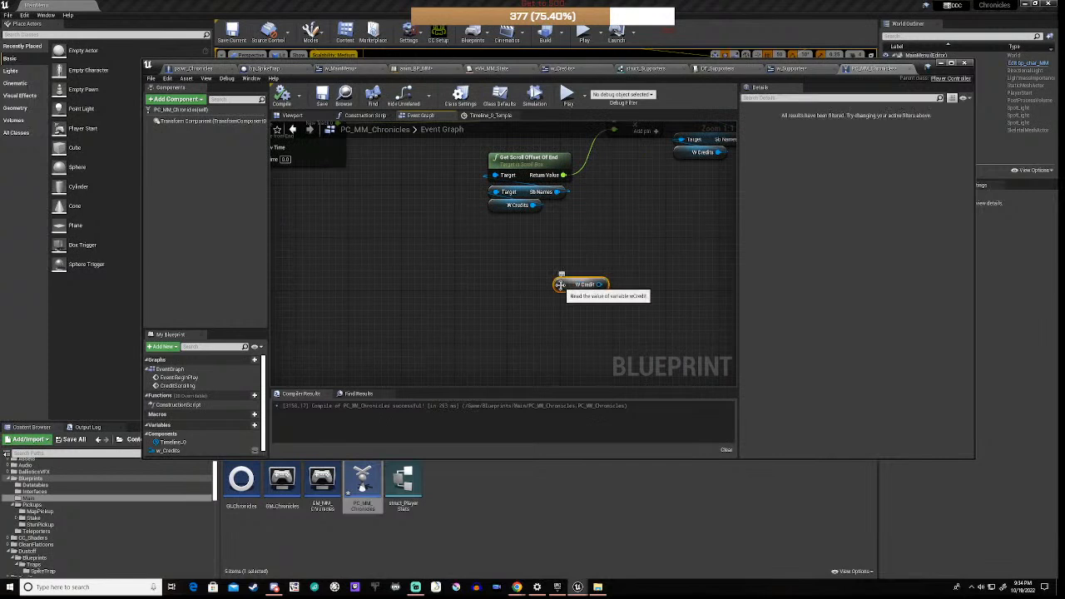
key(Delete)
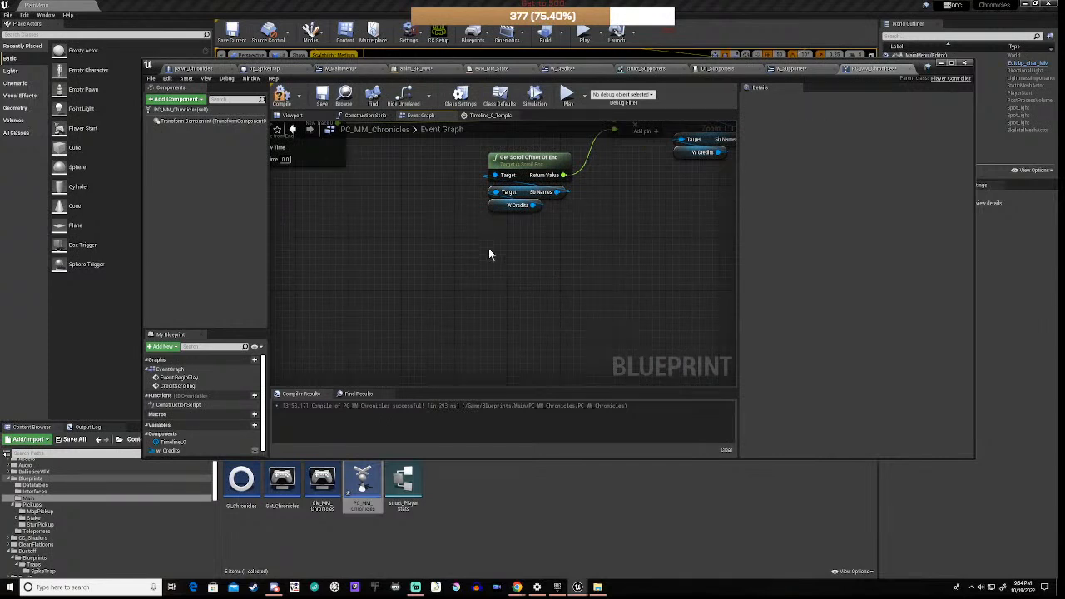
click(513, 205)
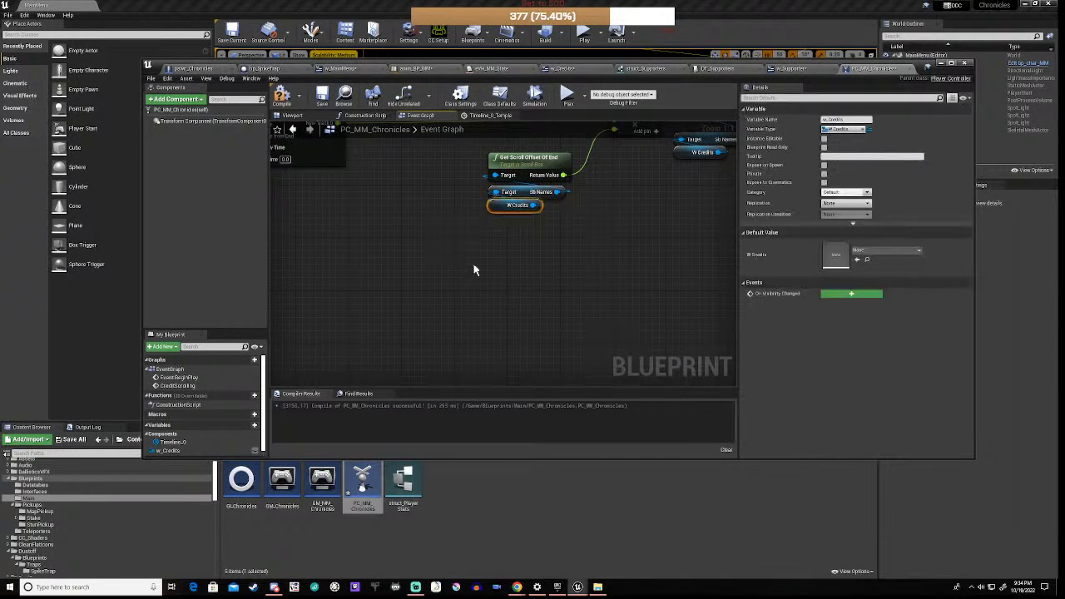
key(ctrl+c)
key(ctrl+v)
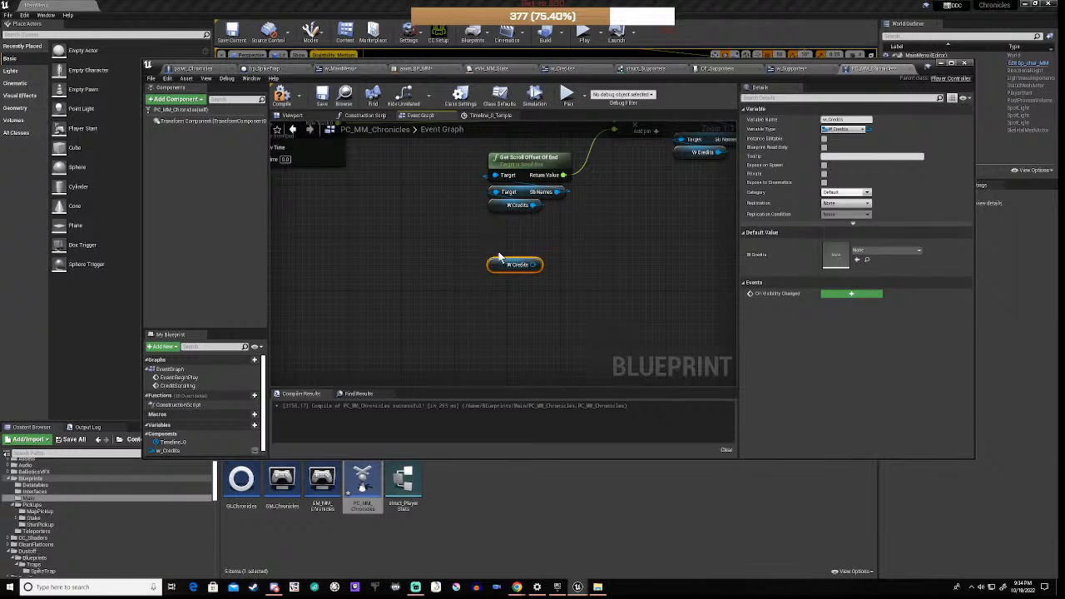
Step: Add a Restart Scroll call on W Credits and drive it from Timeline_0's Finished output
drag(539, 265, 582, 264)
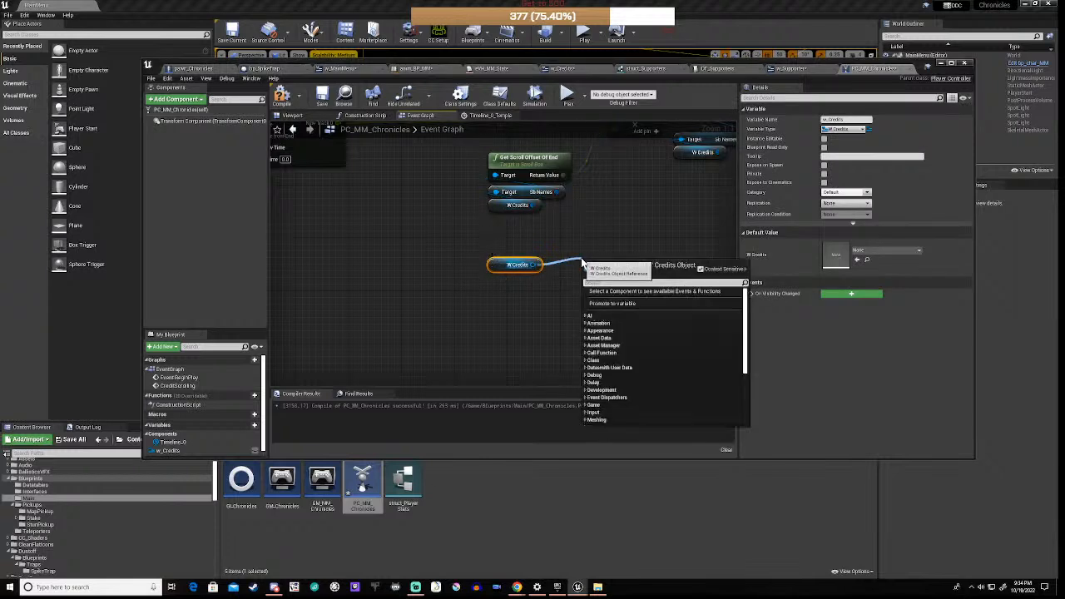
text(rest)
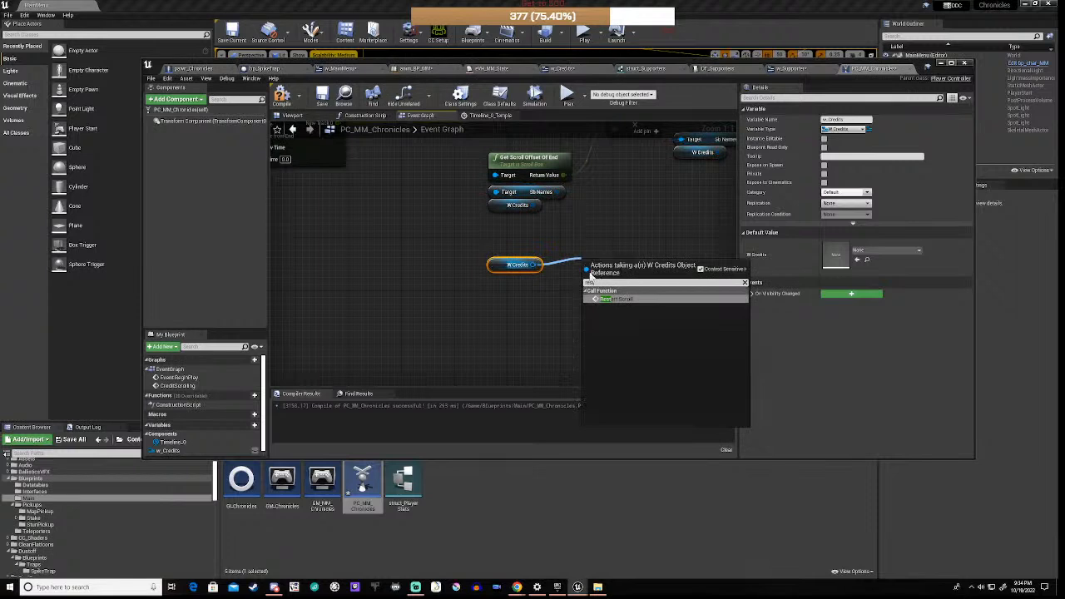
click(616, 298)
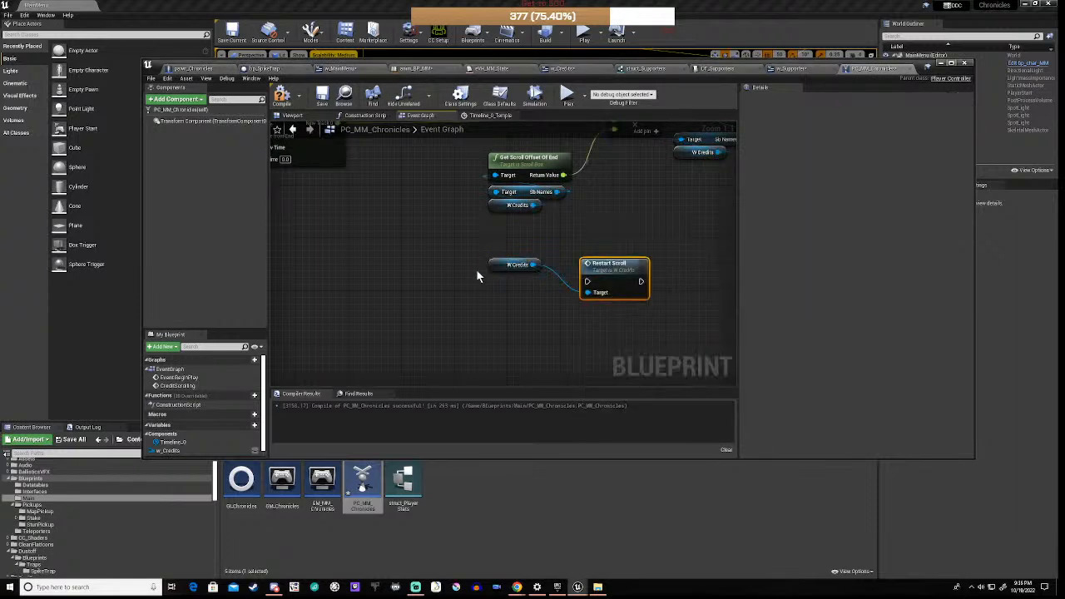
drag(501, 267, 582, 316)
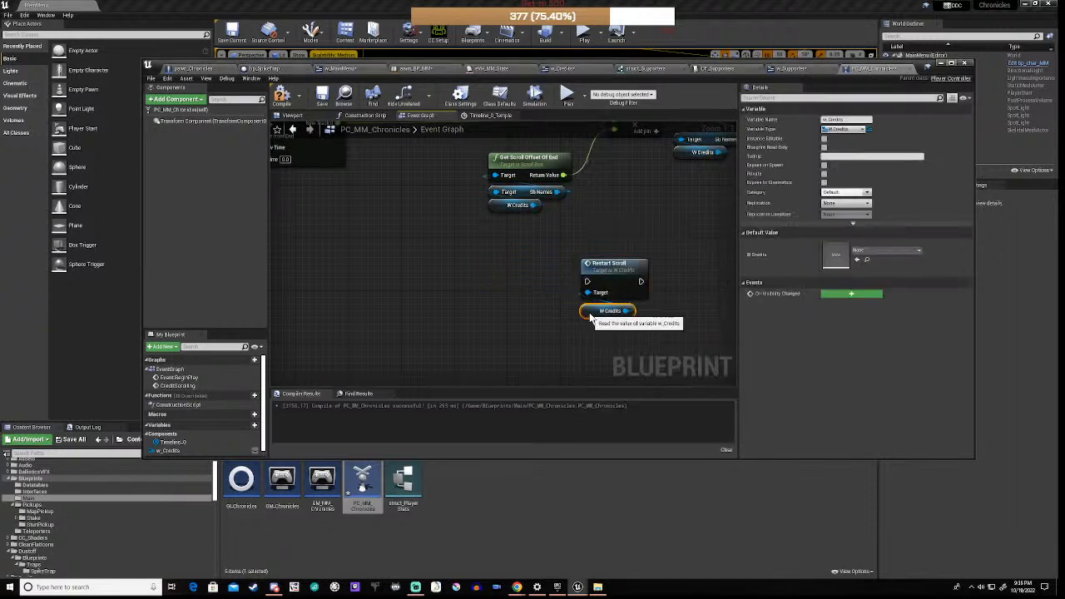
scroll(525, 292, down, 3)
right_drag(497, 274, 587, 293)
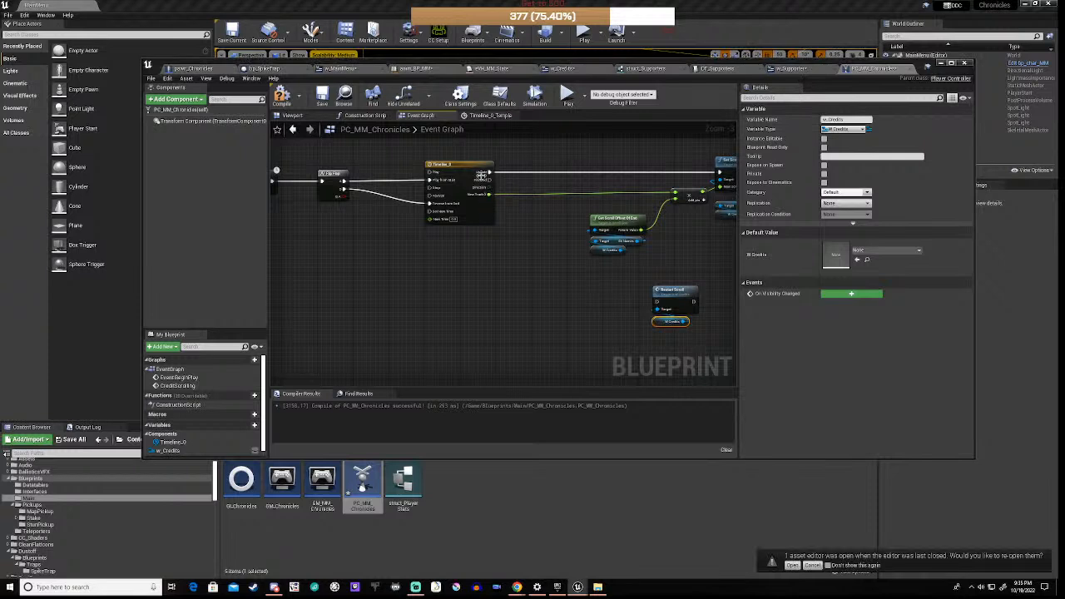
drag(491, 180, 618, 290)
click(693, 292)
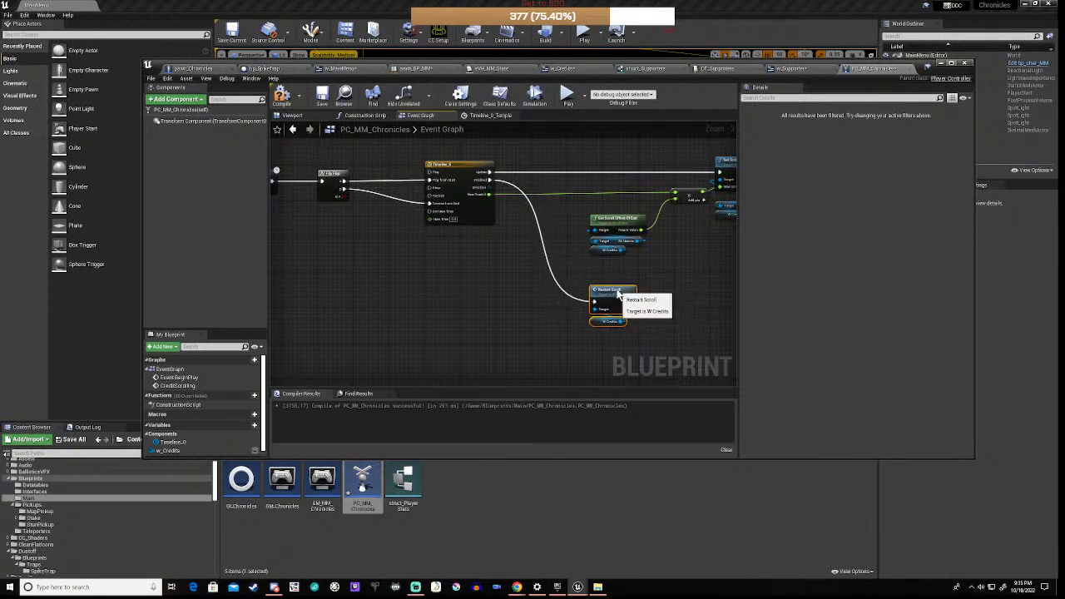
scroll(497, 283, down, 6)
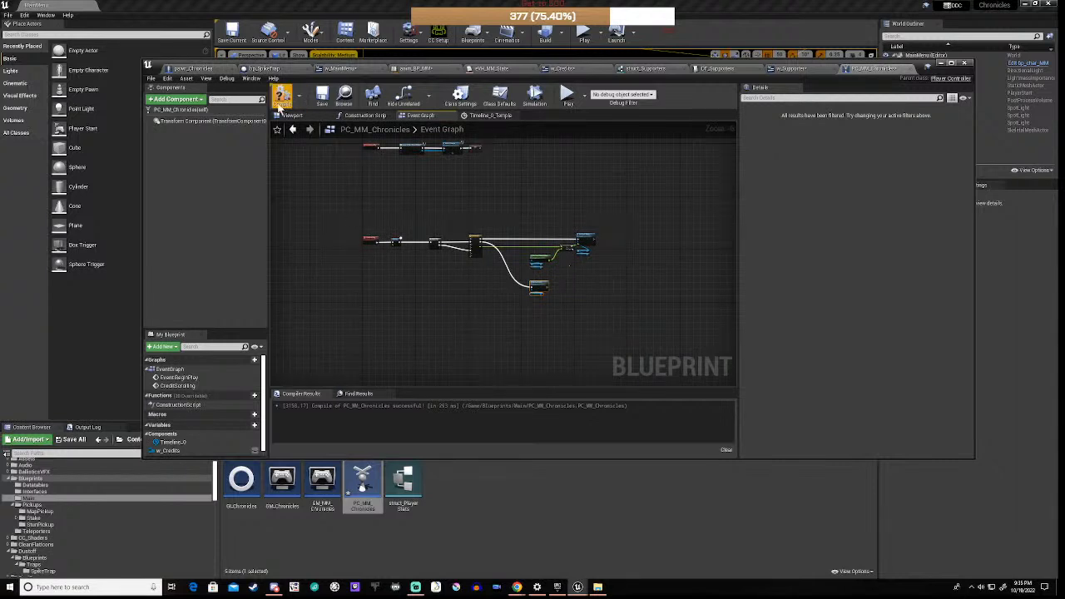
Step: Compile PC_MM_Chronicles, zoom out over the whole event graph, then go to the w_MainMenu blueprint
click(282, 95)
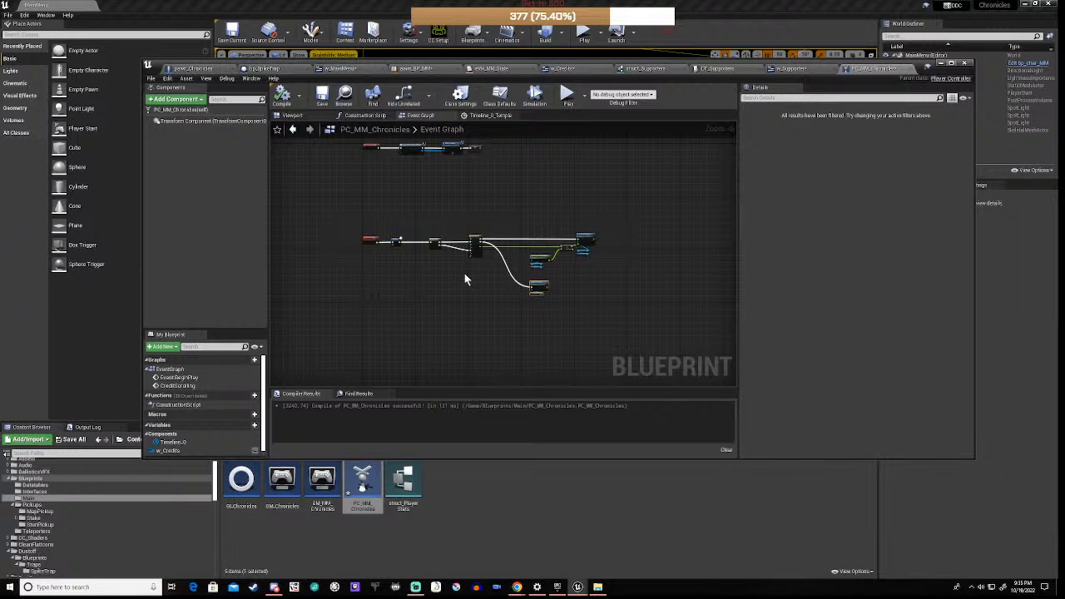
scroll(471, 279, down, 2)
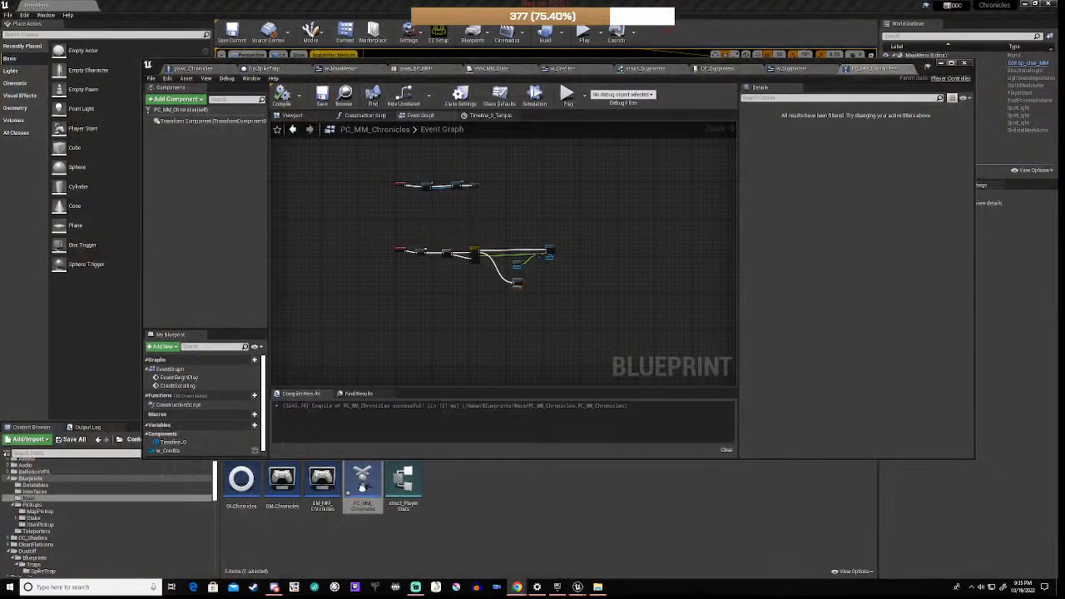
click(475, 285)
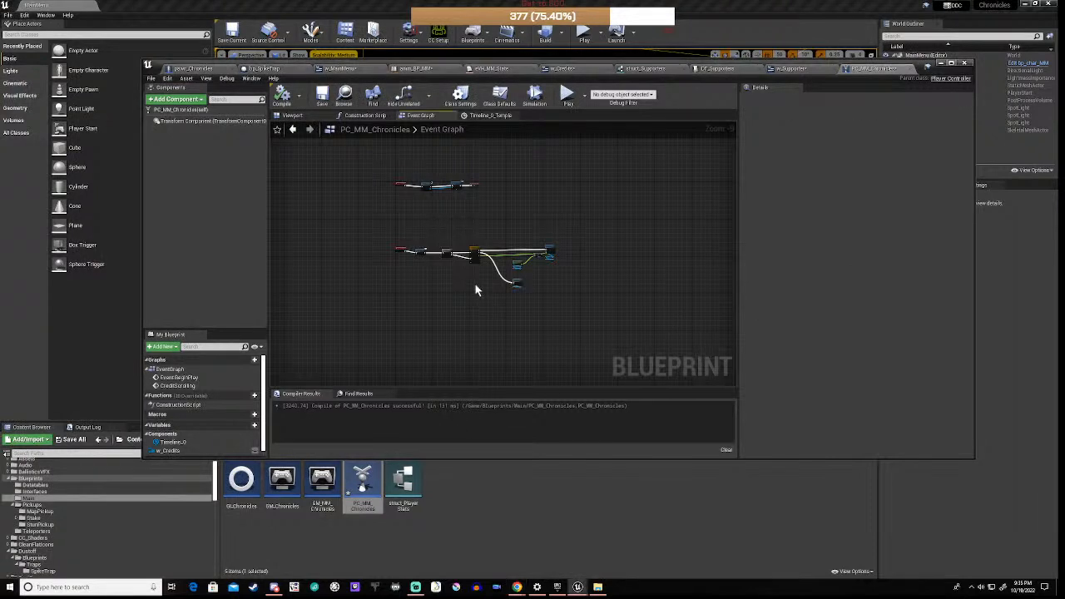
scroll(622, 194, down, 3)
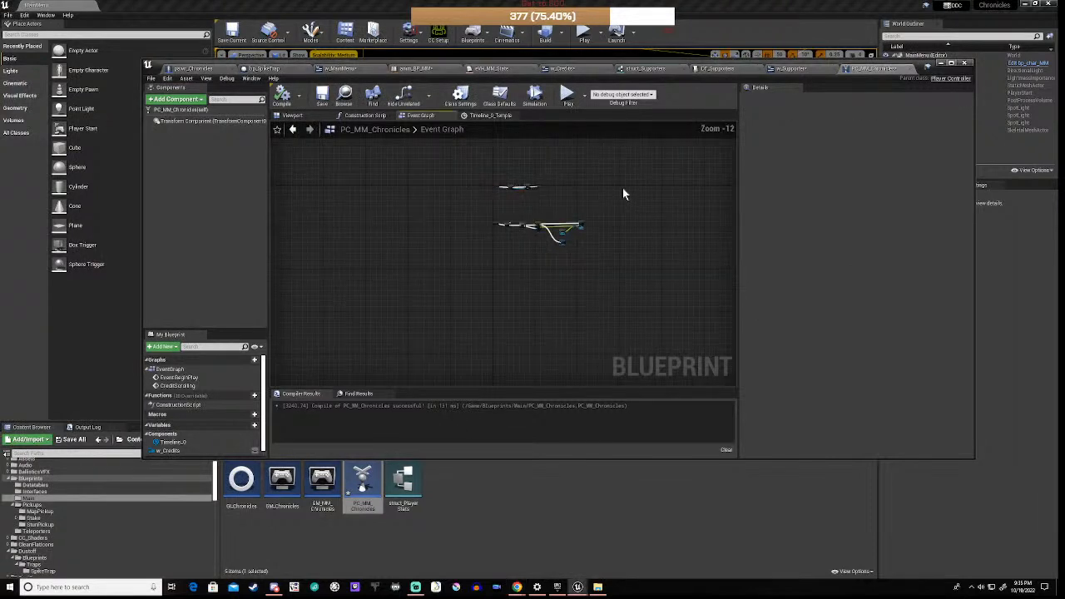
right_drag(636, 193, 553, 248)
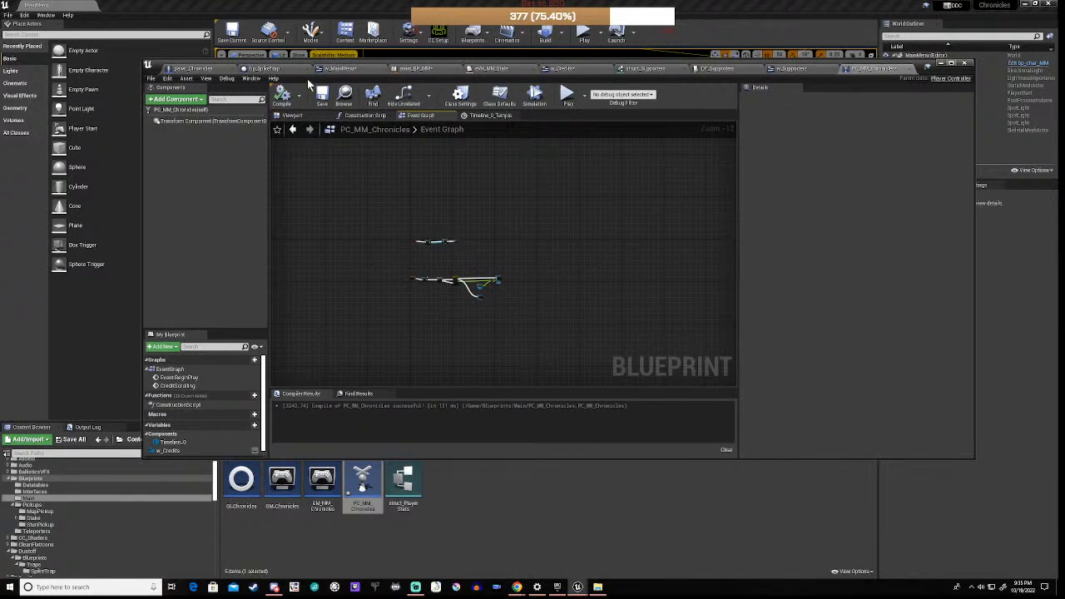
click(337, 68)
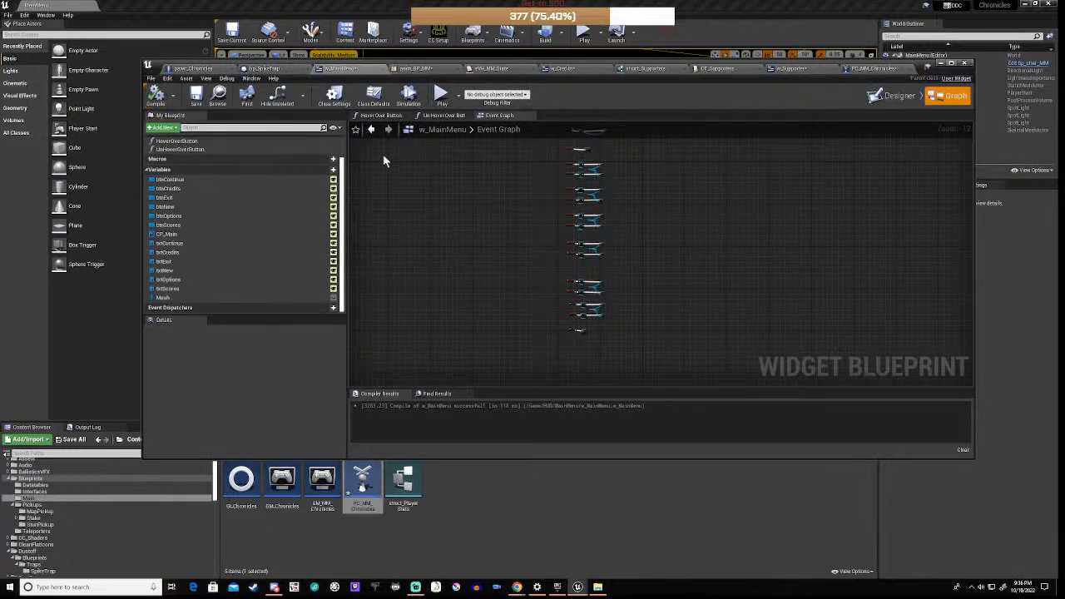
right_drag(518, 163, 570, 294)
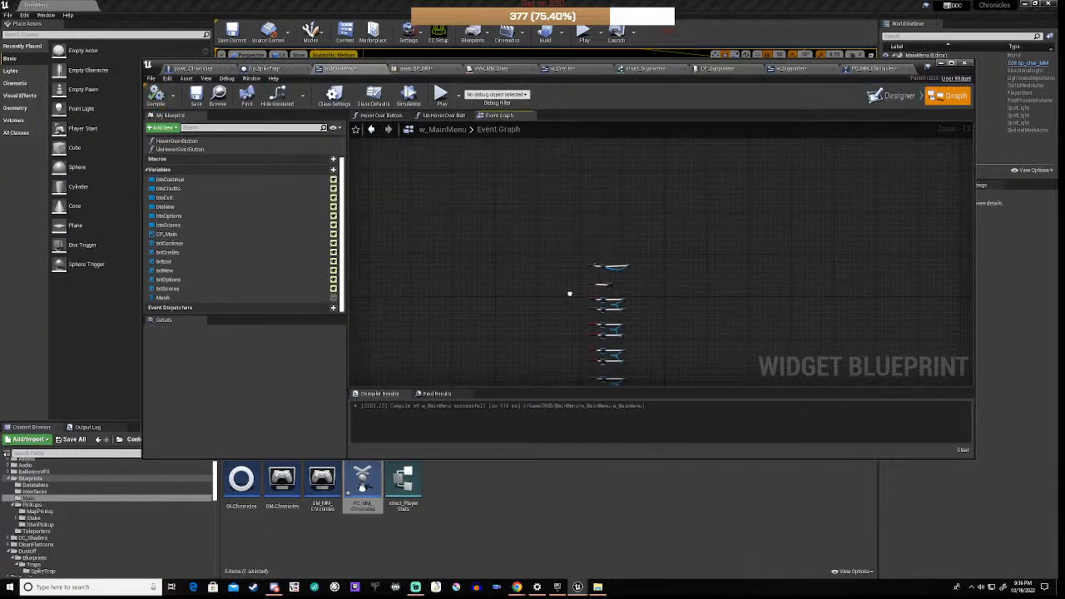
scroll(601, 264, up, 8)
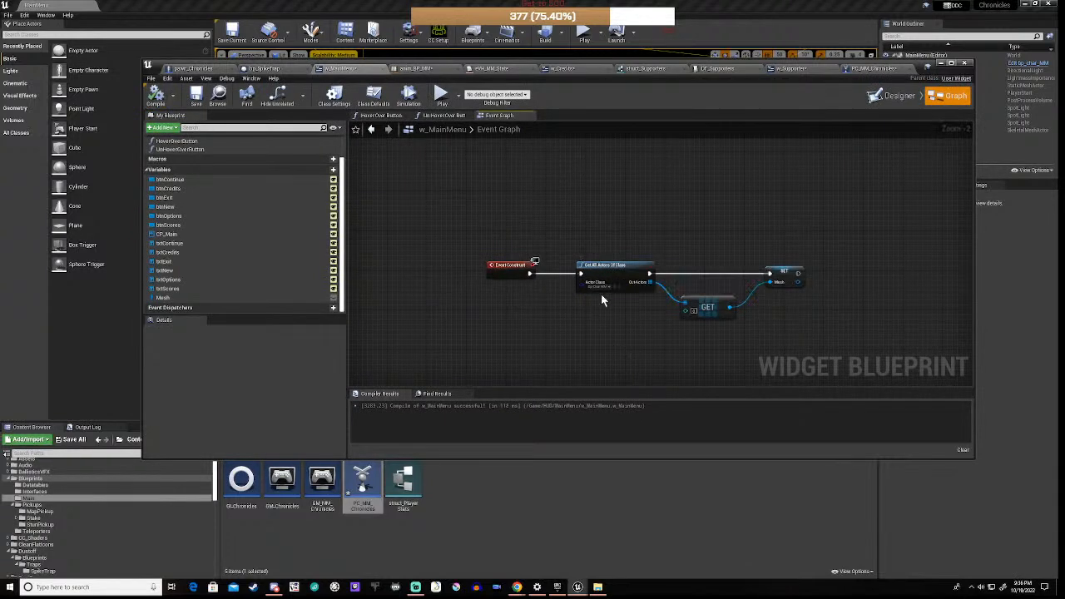
scroll(603, 301, down, 4)
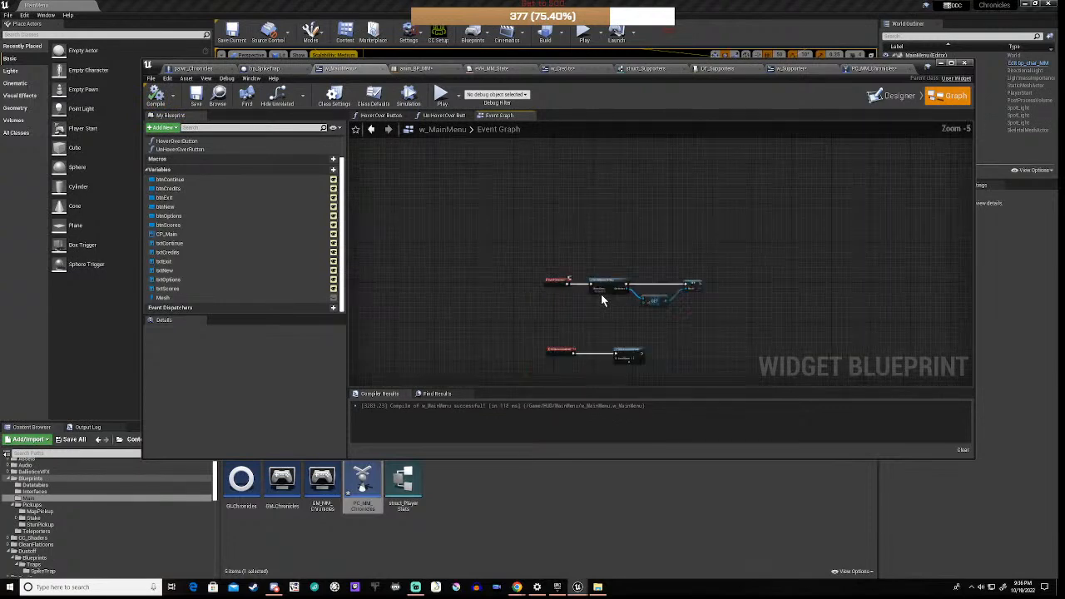
right_drag(598, 314, 597, 298)
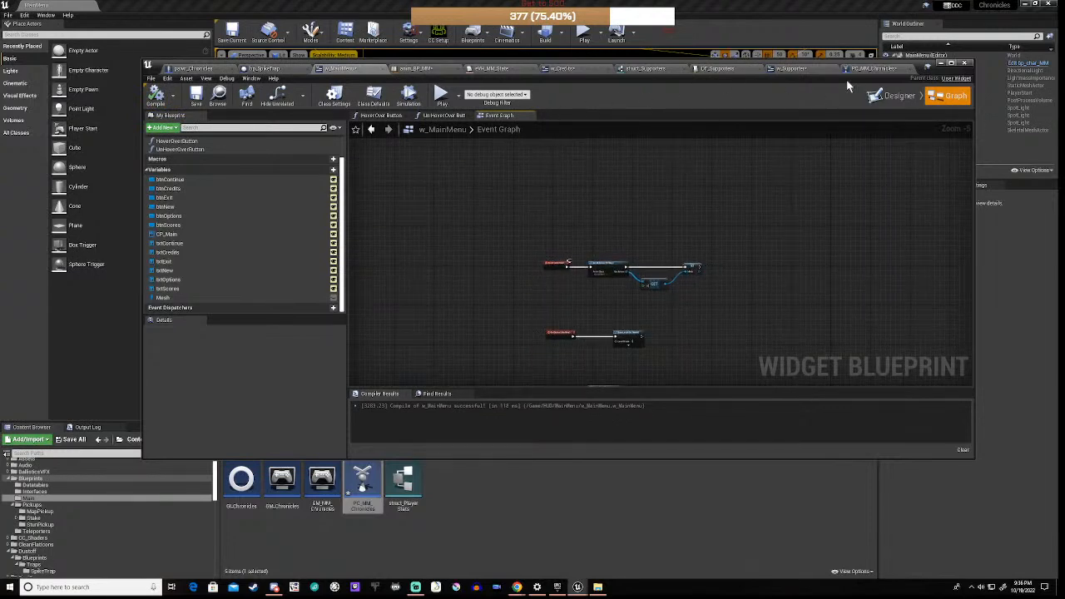
Step: Duplicate the BeginPlay chain's Create Widget and Add to Viewport nodes in PC_MM_Chronicles
click(886, 70)
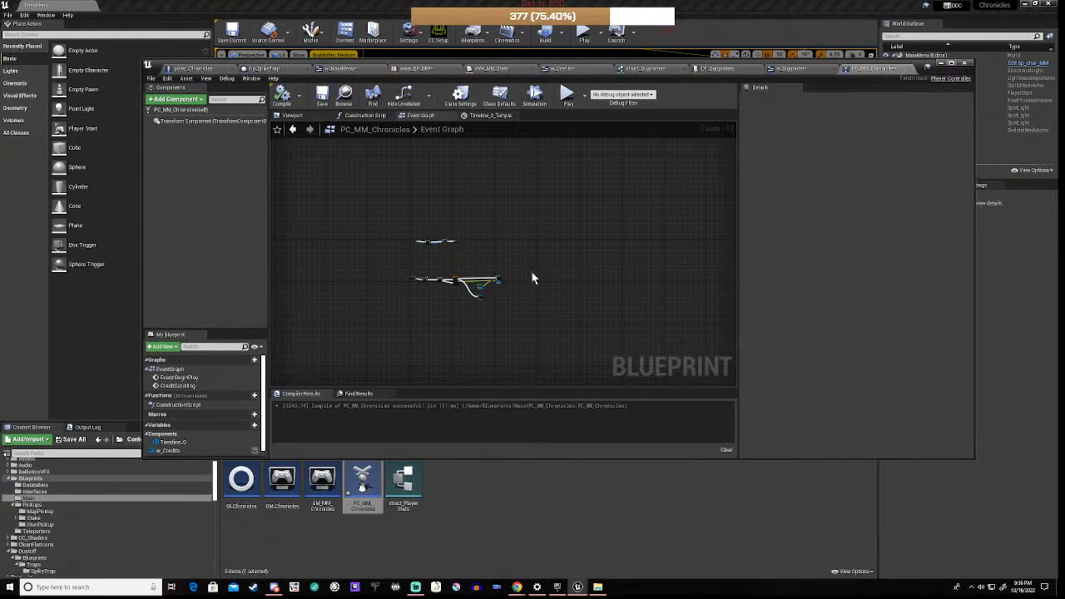
scroll(405, 266, up, 7)
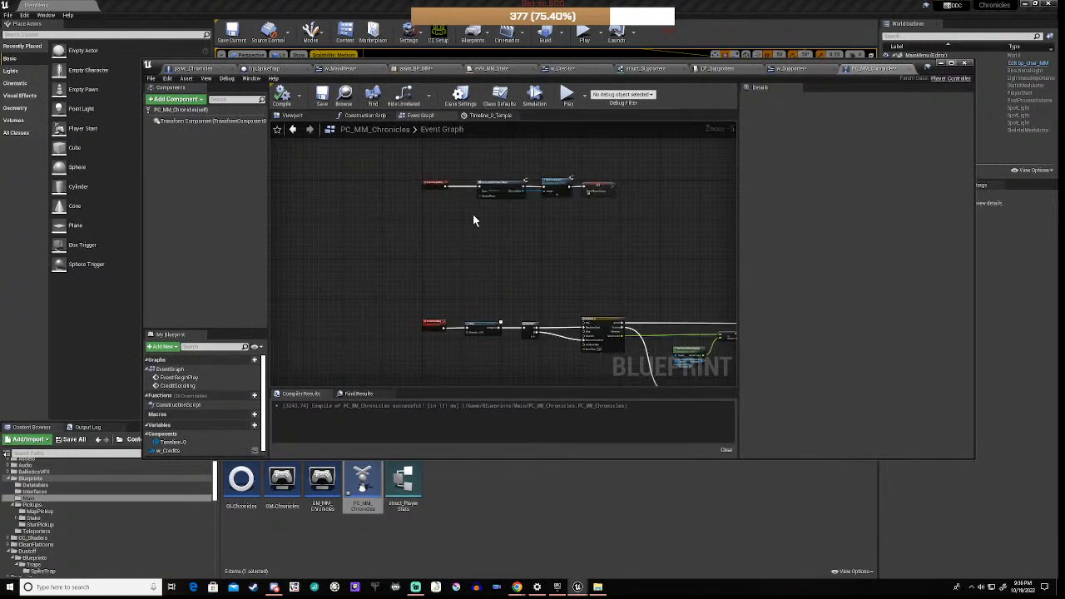
right_drag(473, 218, 507, 290)
scroll(517, 254, up, 4)
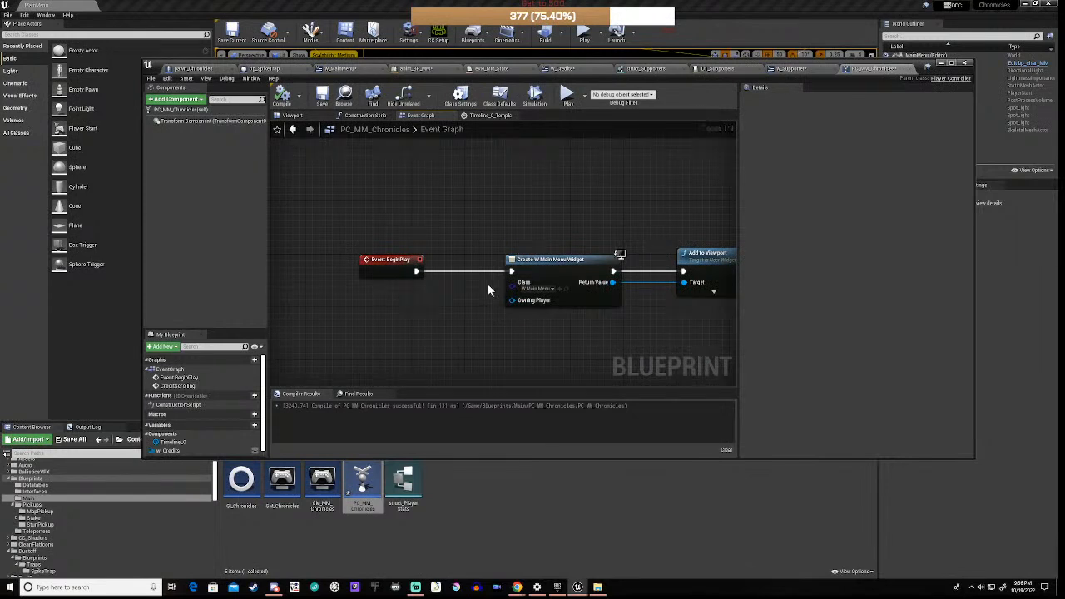
right_drag(714, 325, 397, 323)
right_drag(547, 319, 731, 303)
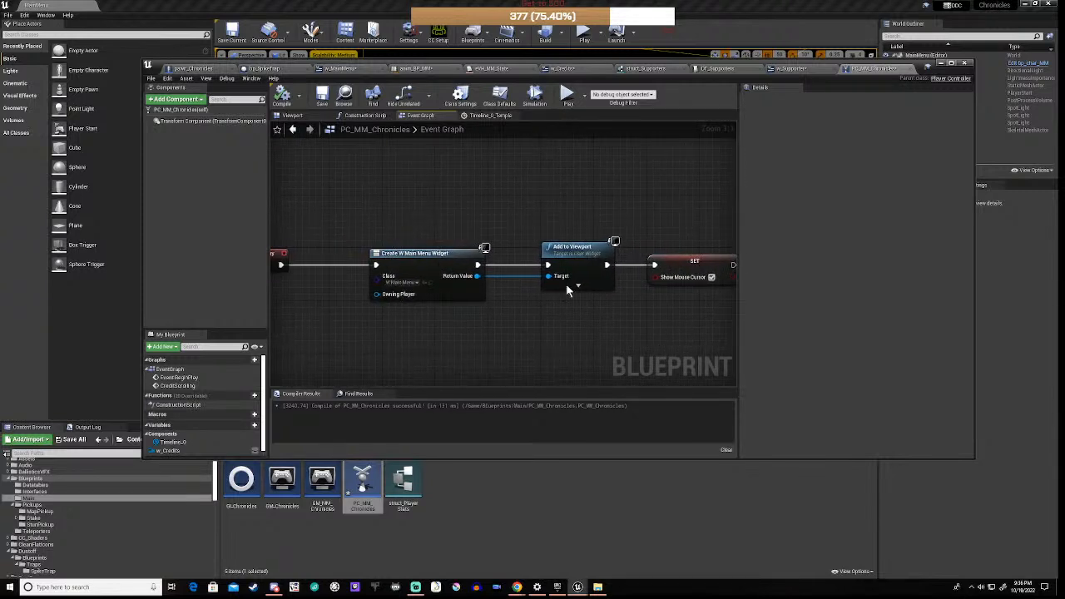
drag(373, 218, 565, 350)
key(ctrl+c)
key(ctrl+v)
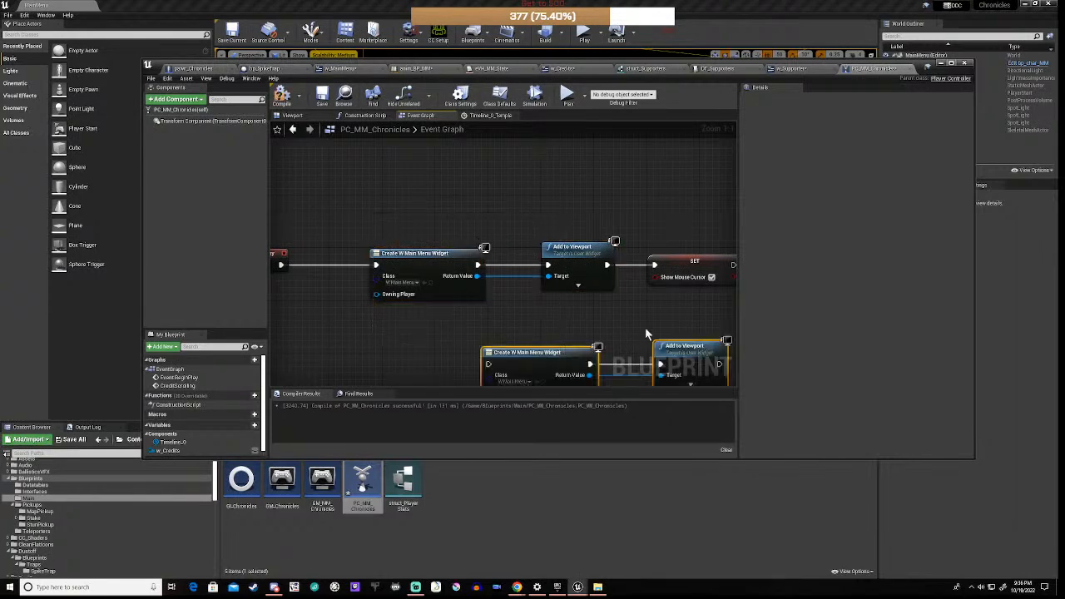
right_drag(645, 327, 601, 234)
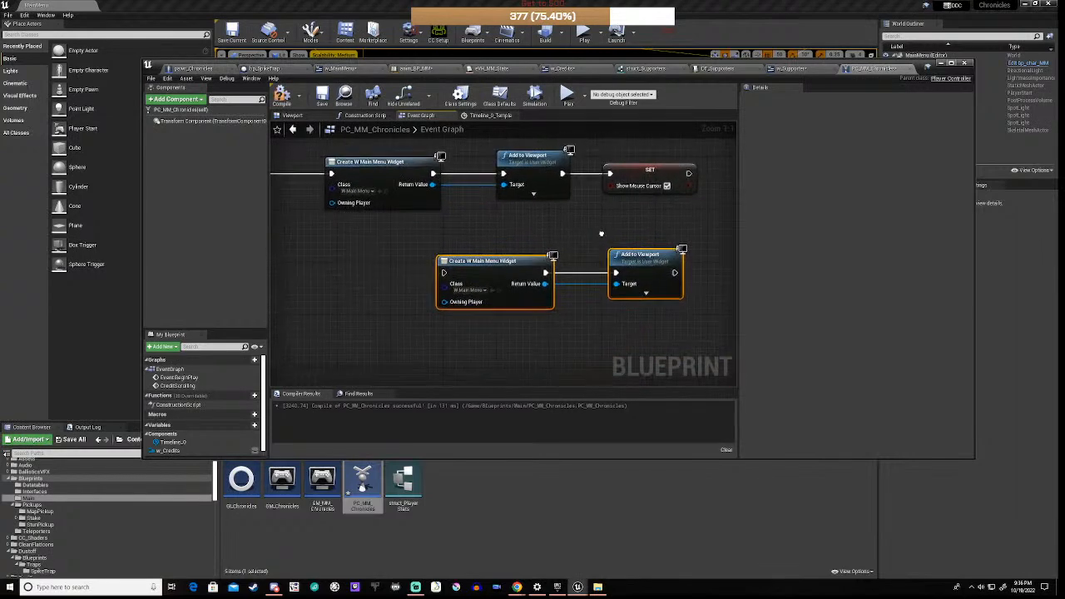
Step: Set the copied widget class to W Credits, run it after SET, compile, and play the level
click(471, 291)
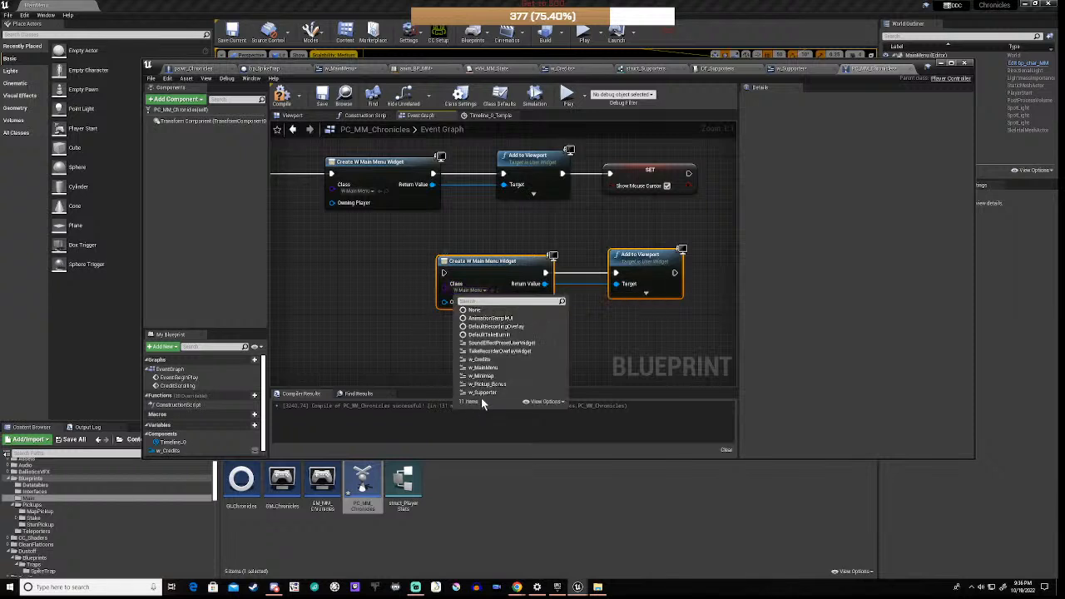
click(491, 360)
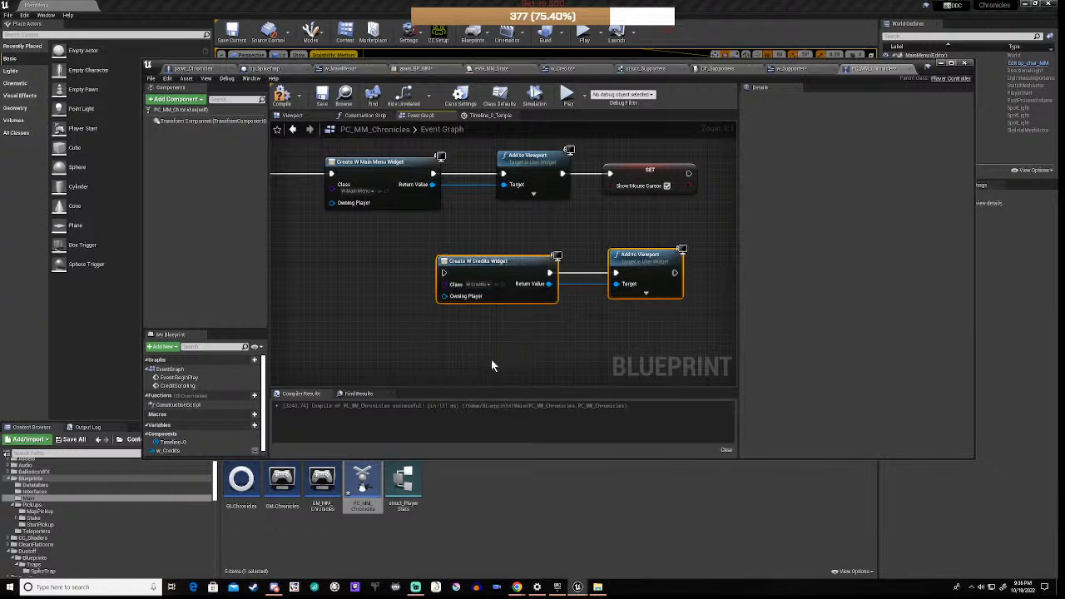
drag(690, 176, 444, 273)
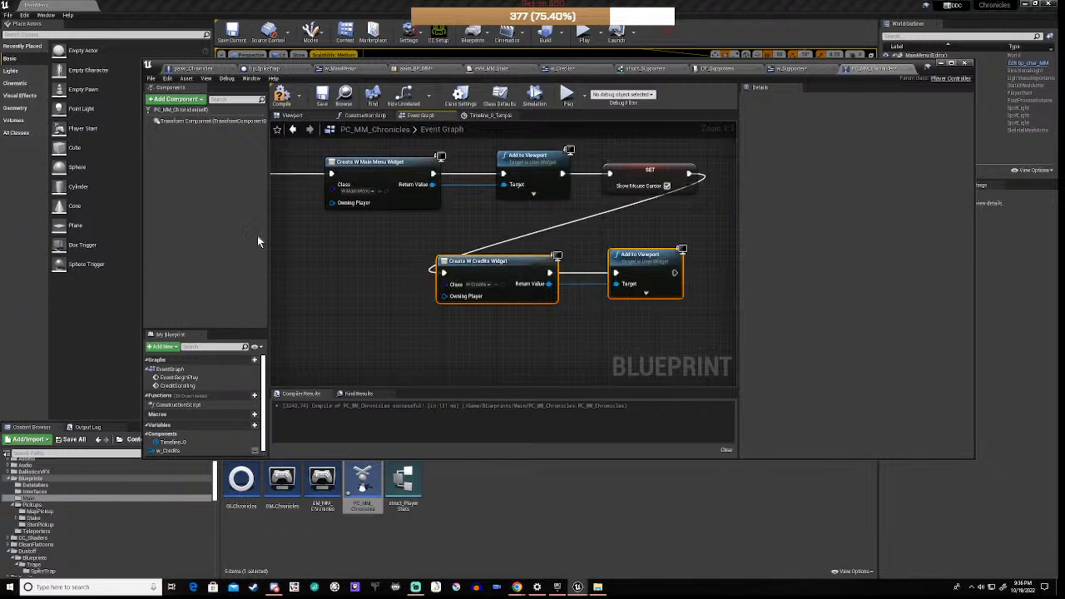
click(282, 94)
drag(787, 67, 813, 432)
click(592, 459)
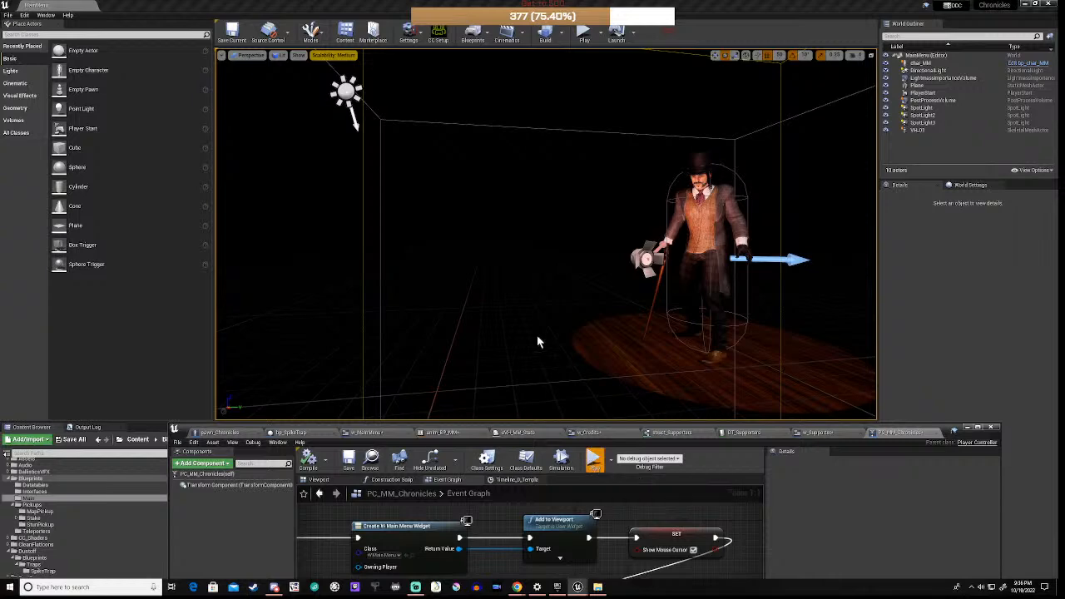